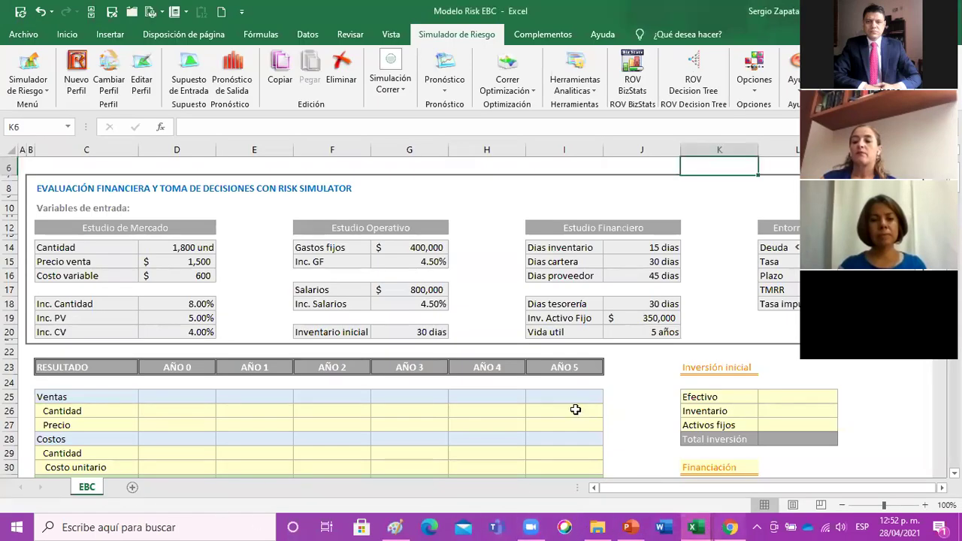
- Add a new worksheet and paste the copied static and dynamic model sheet into it, accepting the large operation
{"action": "left_click", "coordinate": [330, 331]}
{"action": "left_click", "coordinate": [133, 488]}
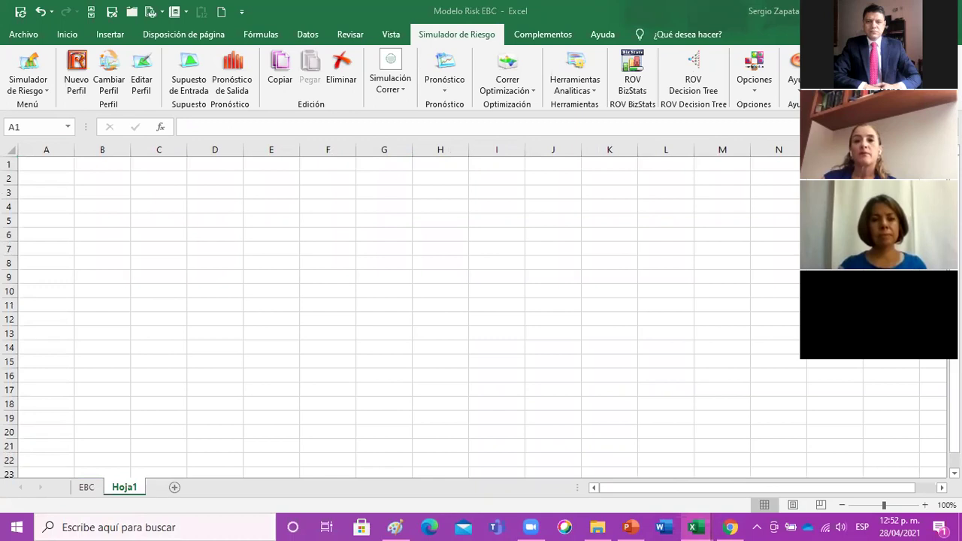
{"action": "key", "text": "ctrl+v"}
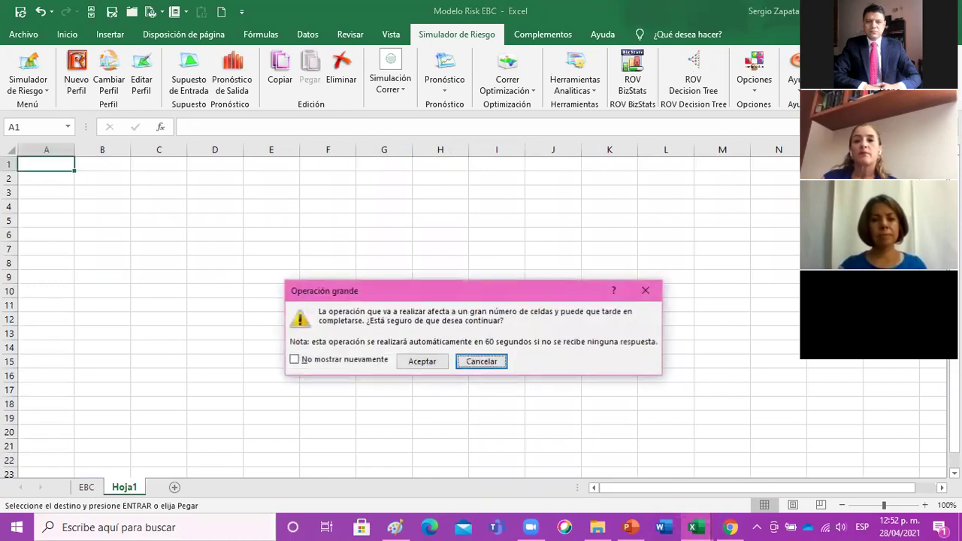
{"action": "key", "text": "shift+Tab"}
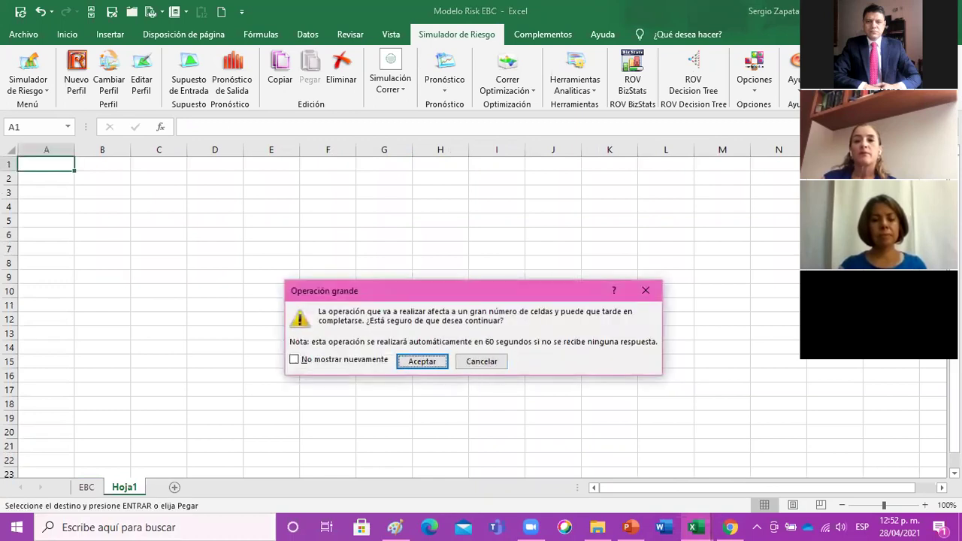
{"action": "key", "text": "Return"}
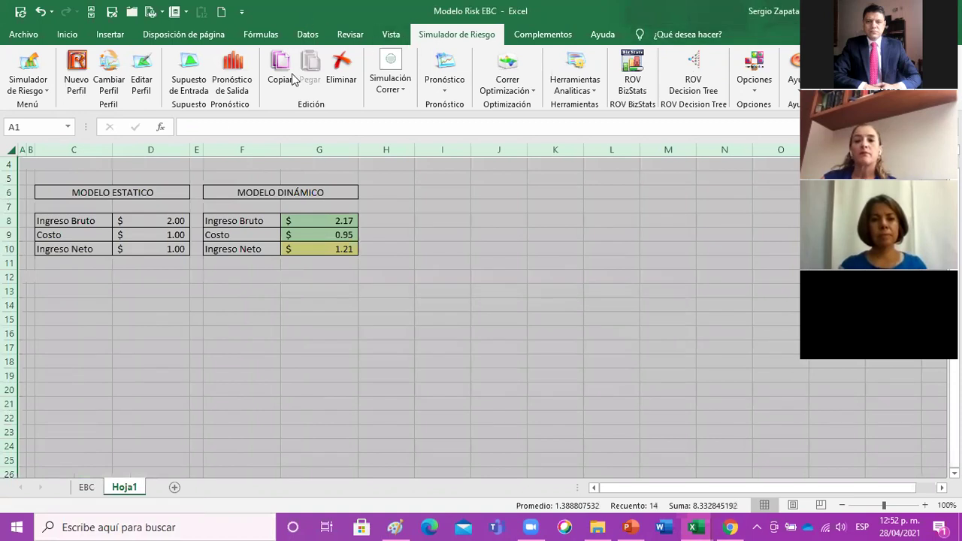
- Hide the gridlines on the new sheet and set its zoom to 140%
{"action": "left_click", "coordinate": [390, 34]}
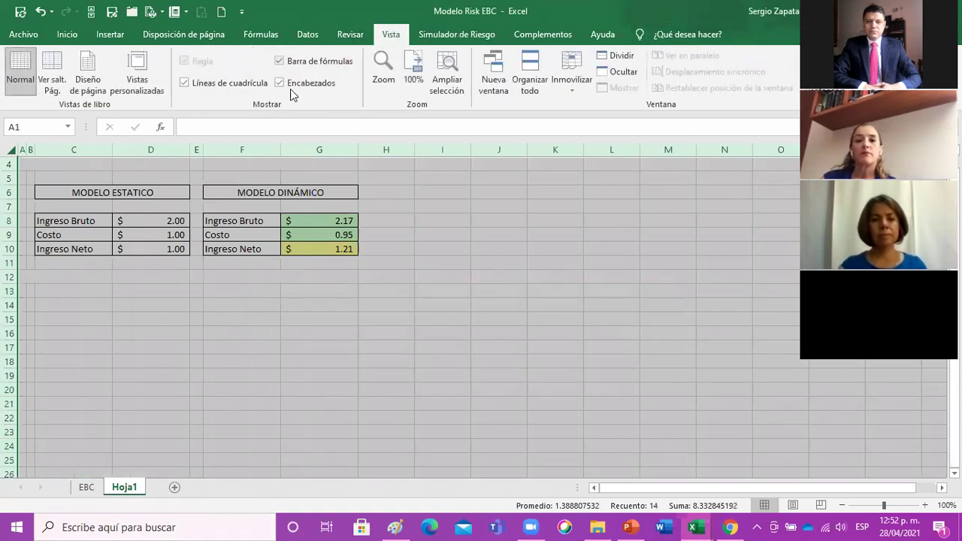
{"action": "left_click", "coordinate": [222, 83]}
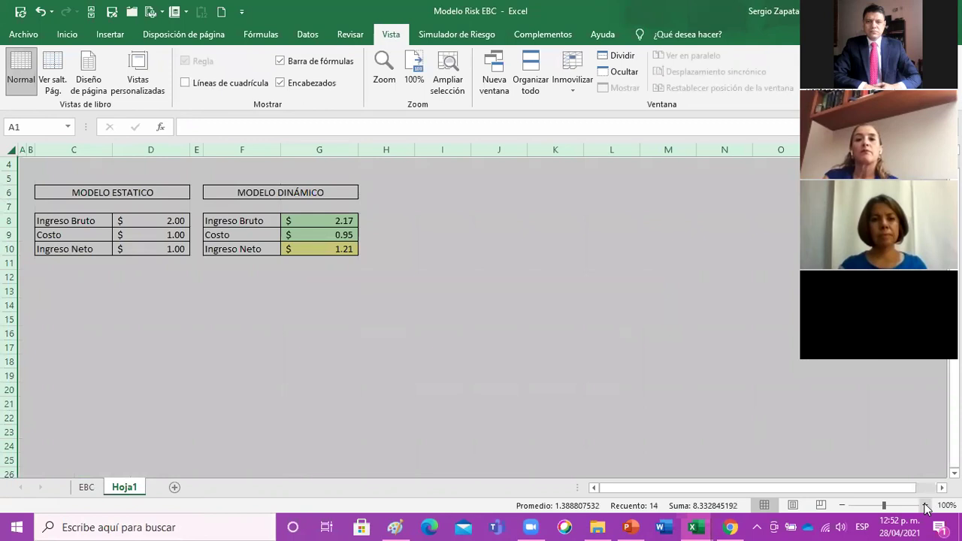
{"action": "left_click", "coordinate": [925, 506]}
{"action": "left_click", "coordinate": [925, 506]}
{"action": "left_click", "coordinate": [925, 506]}
{"action": "left_click", "coordinate": [925, 506]}
{"action": "left_click", "coordinate": [301, 367]}
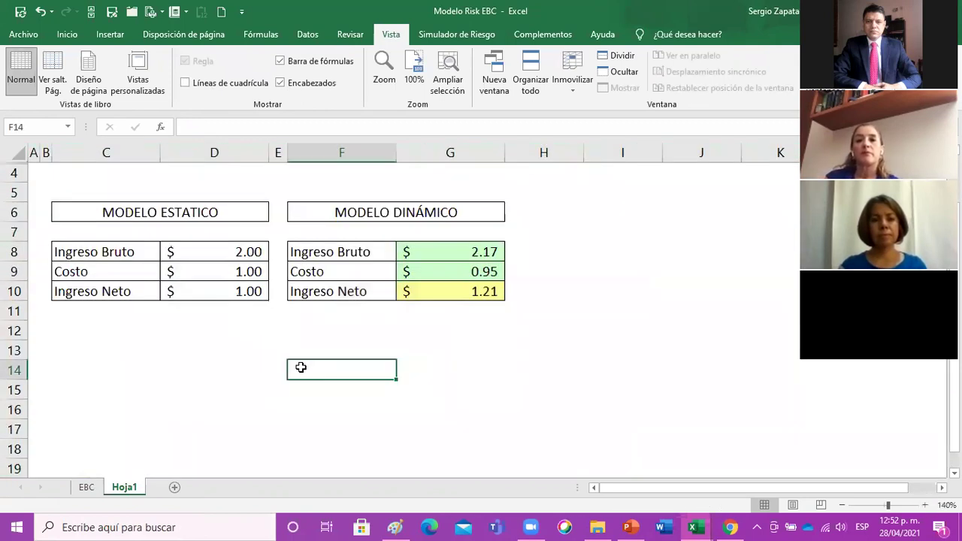
- Apply a light blue themed cell style to the static model's Ingreso Bruto row, C8:D8
{"action": "left_click_drag", "start_coordinate": [130, 251], "coordinate": [185, 253]}
{"action": "left_click", "coordinate": [569, 88]}
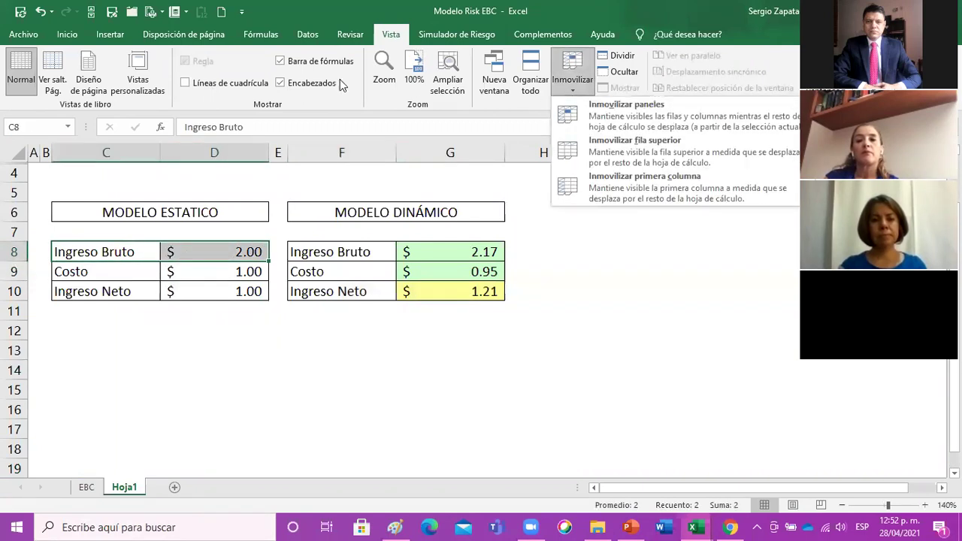
{"action": "left_click", "coordinate": [108, 49]}
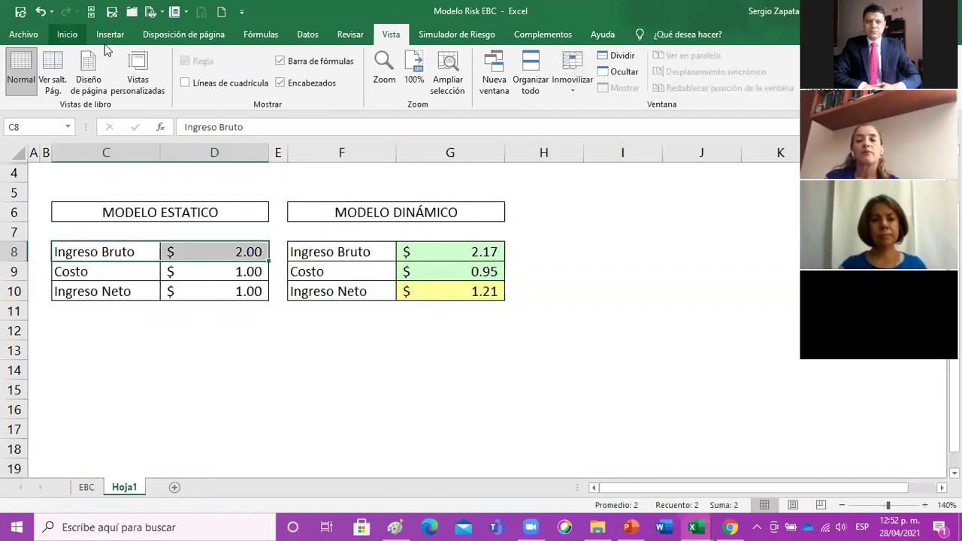
{"action": "left_click", "coordinate": [67, 35]}
{"action": "left_click", "coordinate": [670, 96]}
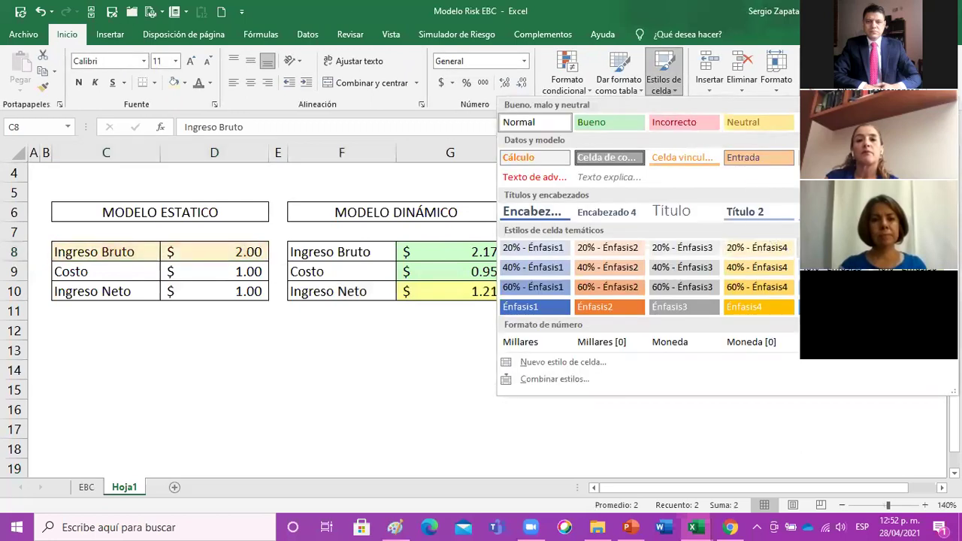
{"action": "left_click", "coordinate": [797, 247]}
- Give the static model's Costo row a light green themed cell style and its Ingreso Neto row the 40% - Énfasis4 style
{"action": "left_click_drag", "start_coordinate": [86, 271], "coordinate": [225, 272]}
{"action": "left_click", "coordinate": [670, 96]}
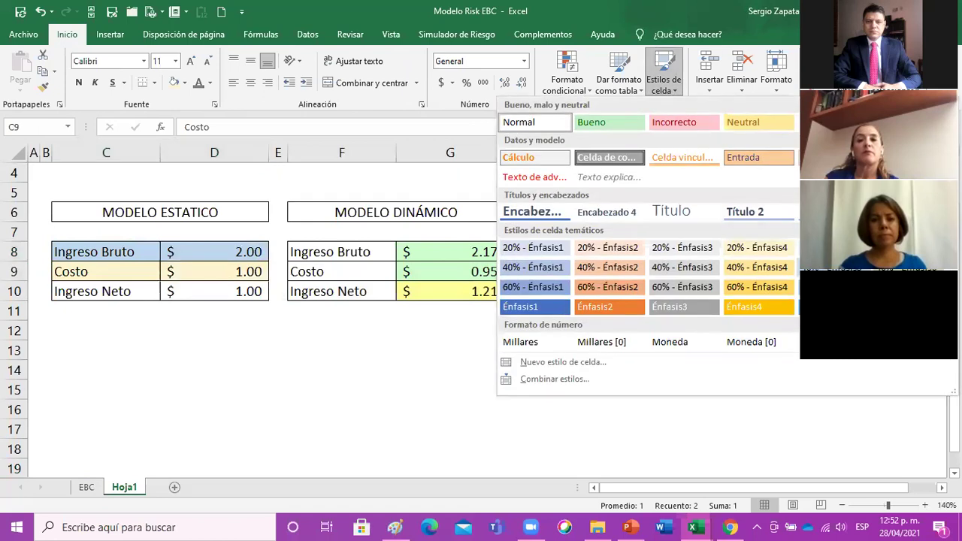
{"action": "left_click", "coordinate": [913, 268]}
{"action": "left_click_drag", "start_coordinate": [142, 299], "coordinate": [248, 292]}
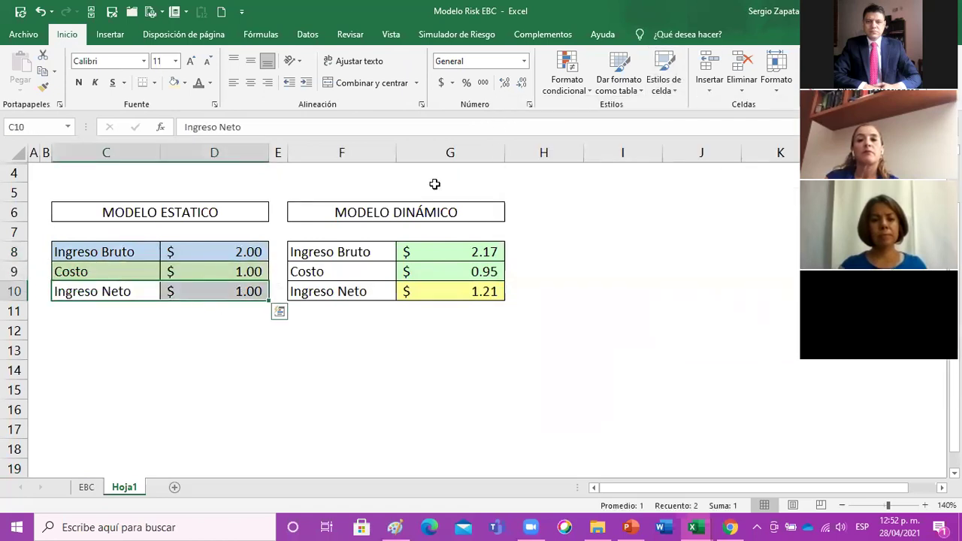
{"action": "left_click", "coordinate": [664, 83]}
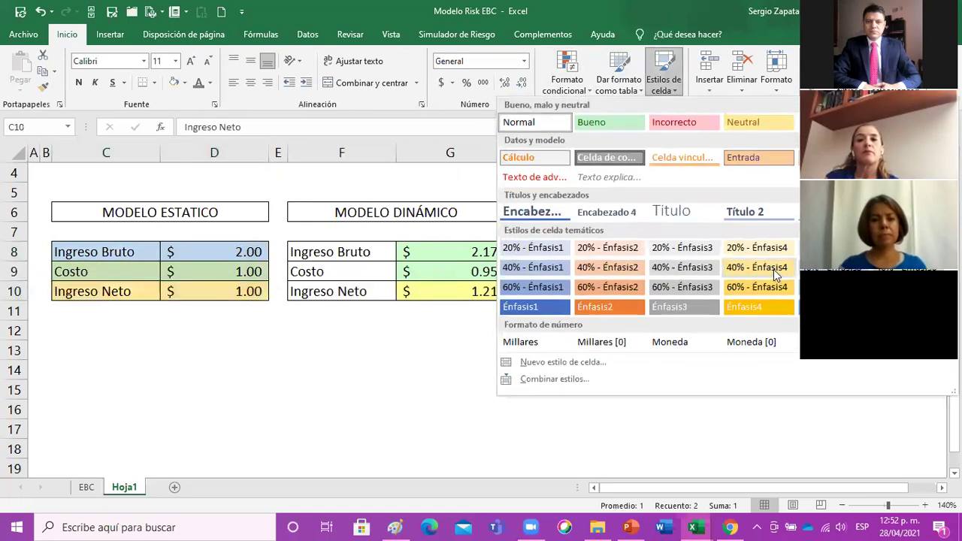
{"action": "left_click", "coordinate": [778, 276]}
{"action": "left_click", "coordinate": [224, 350]}
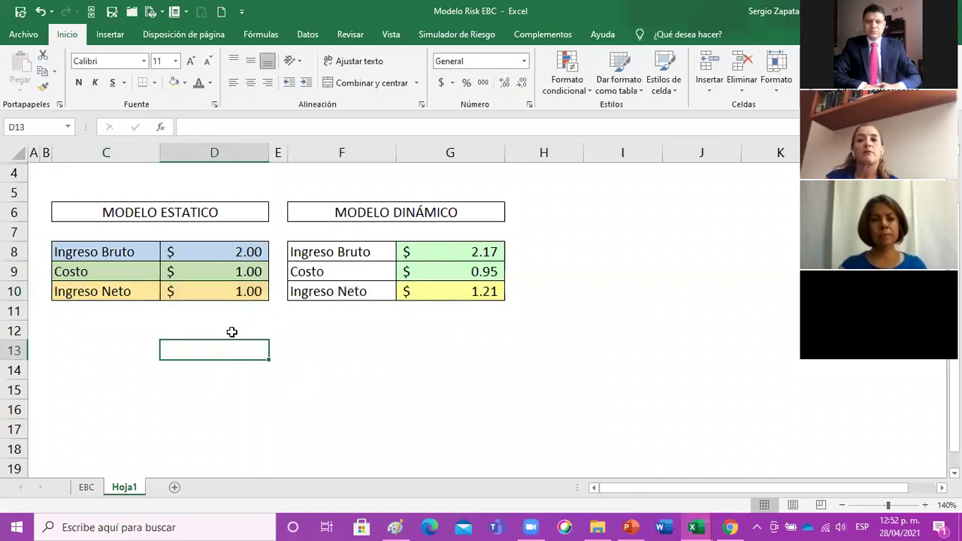
- Test the static model by setting Ingreso Bruto to 3 and 4, and restore it to 2
{"action": "left_click", "coordinate": [239, 252]}
{"action": "type", "text": "3"}
{"action": "key", "text": "Return"}
{"action": "key", "text": "Up"}
{"action": "type", "text": "4"}
{"action": "key", "text": "Return"}
{"action": "key", "text": "Up"}
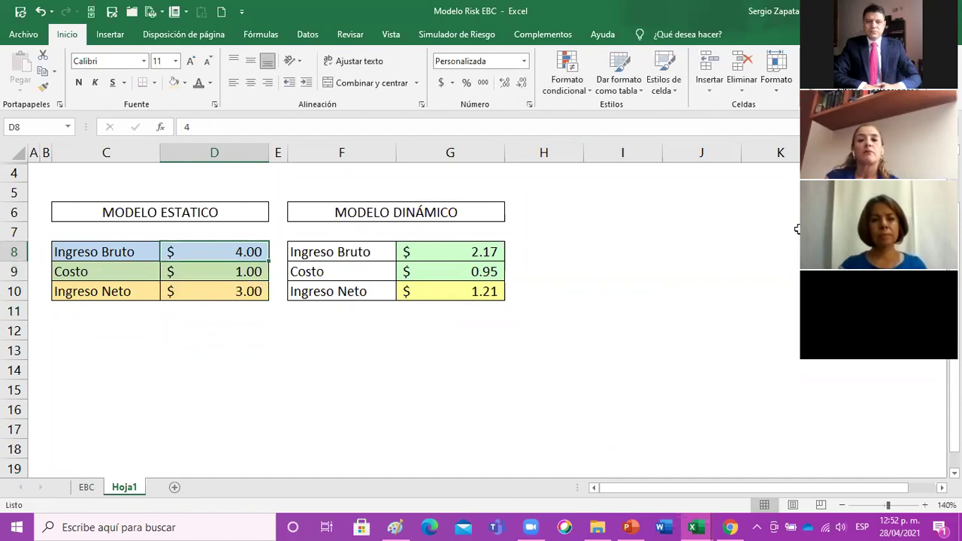
{"action": "type", "text": "2"}
{"action": "key", "text": "Return"}
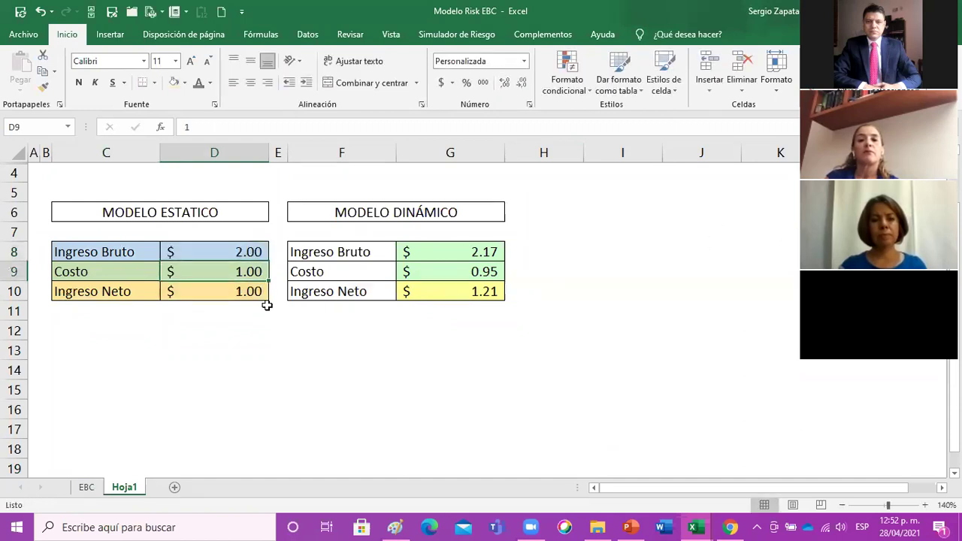
{"action": "left_click", "coordinate": [209, 324]}
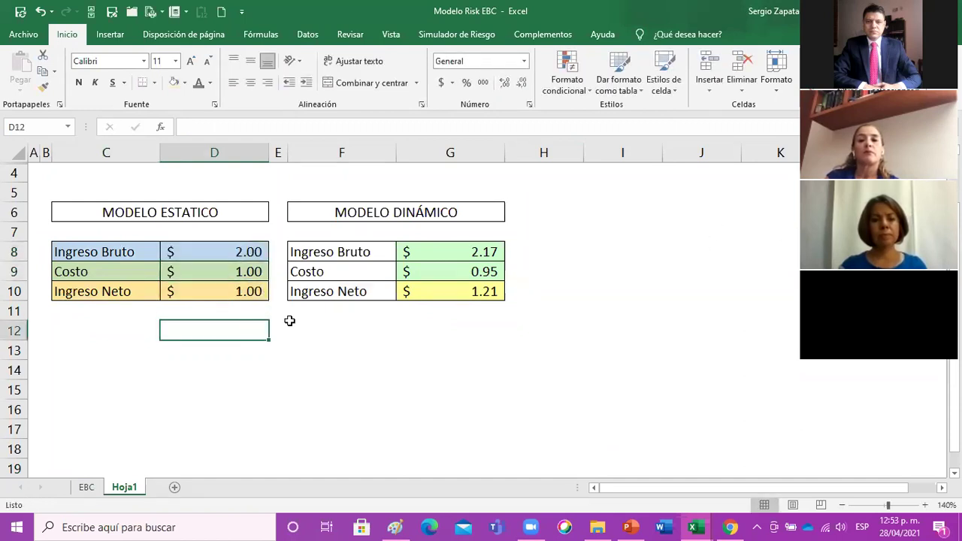
- Examine the dynamic model's Ingreso Bruto cell, display the Risk Simulator tools and compare the static and dynamic tables
{"action": "left_click", "coordinate": [466, 253]}
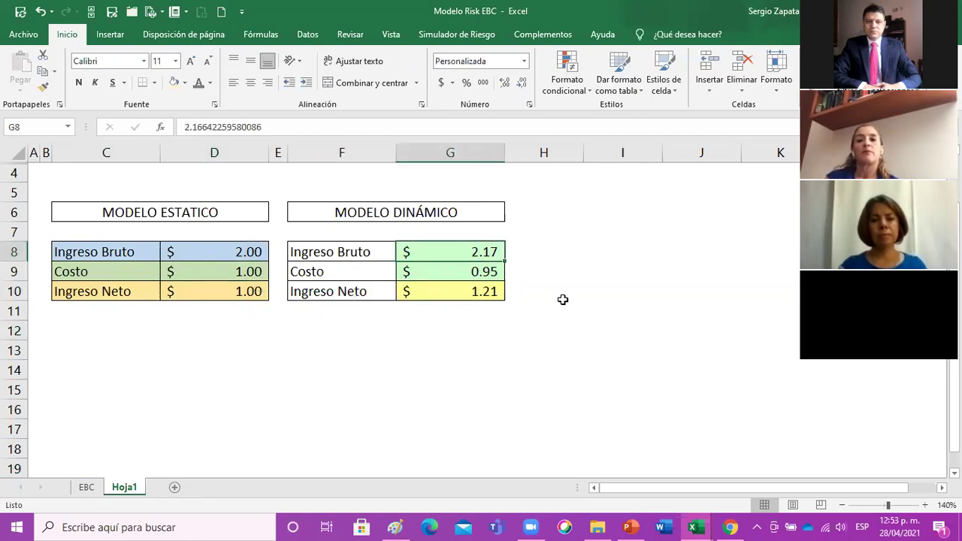
{"action": "left_click", "coordinate": [457, 36]}
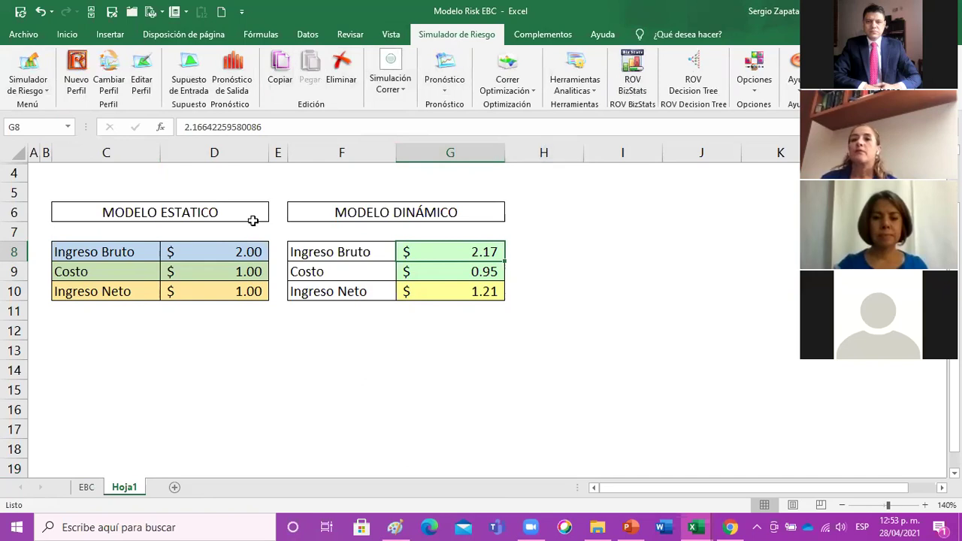
{"action": "left_click", "coordinate": [299, 290]}
{"action": "left_click_drag", "start_coordinate": [173, 216], "coordinate": [414, 291]}
{"action": "left_click", "coordinate": [341, 322]}
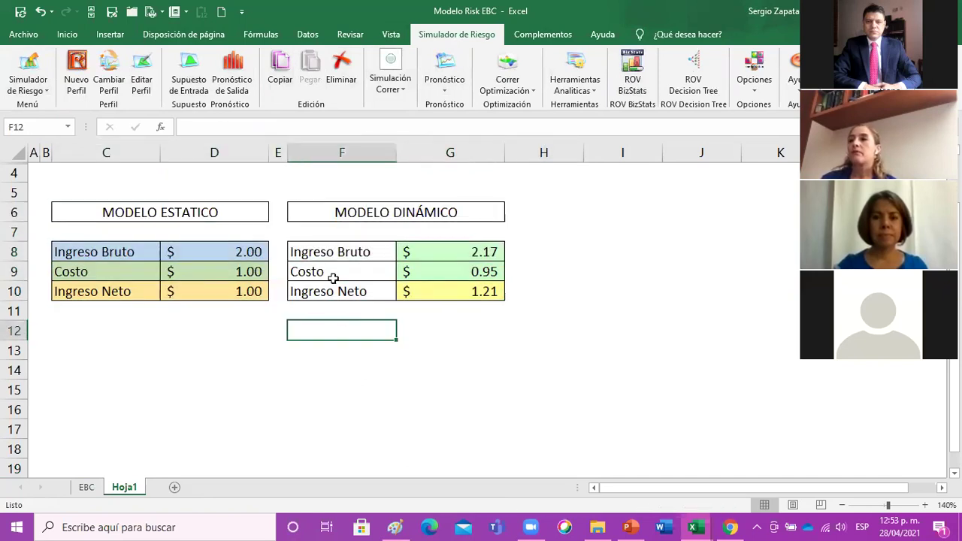
{"action": "left_click", "coordinate": [222, 219]}
{"action": "left_click_drag", "start_coordinate": [377, 213], "coordinate": [412, 281]}
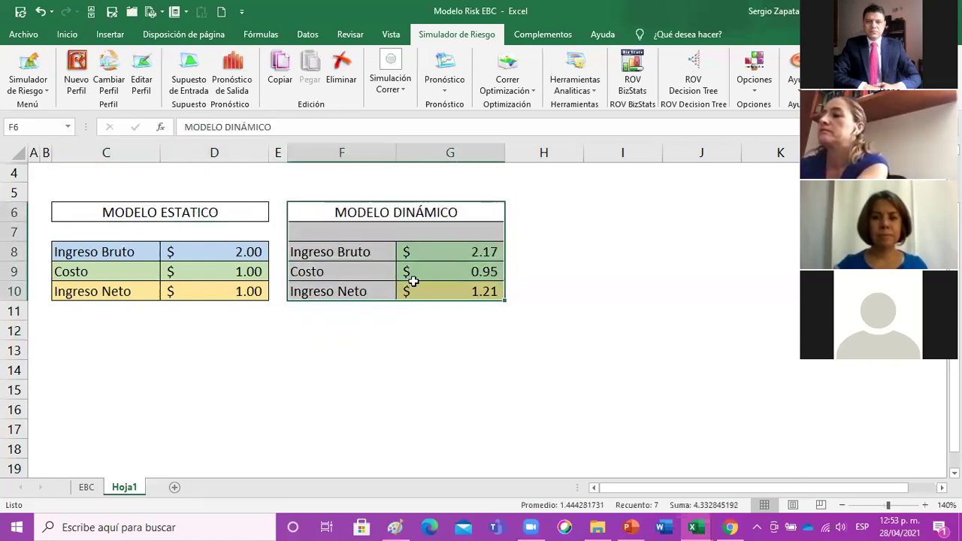
{"action": "left_click", "coordinate": [367, 251]}
- Set the dynamic model's Ingreso Bruto to 2 and Costo to 1, and check the formula behind its Ingreso Neto
{"action": "left_click", "coordinate": [469, 251]}
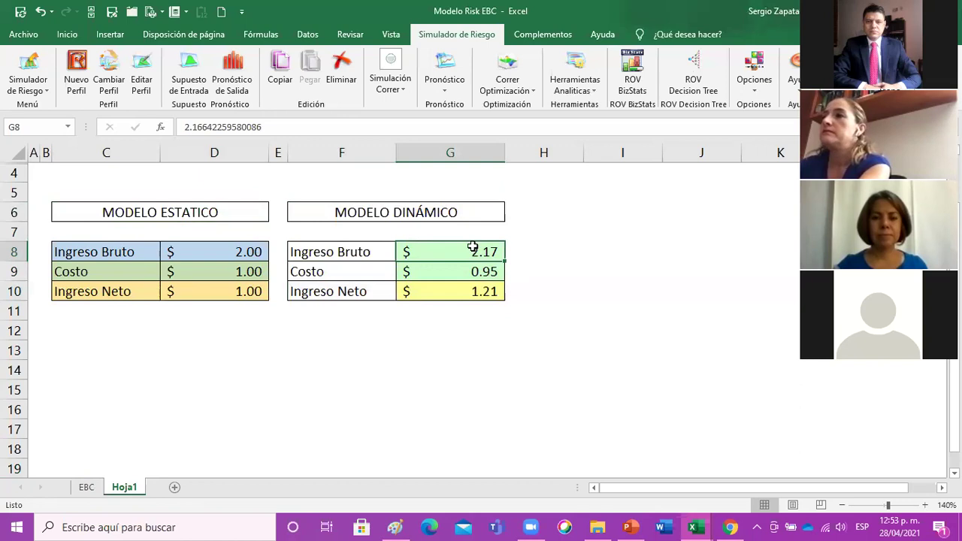
{"action": "key", "text": "Return"}
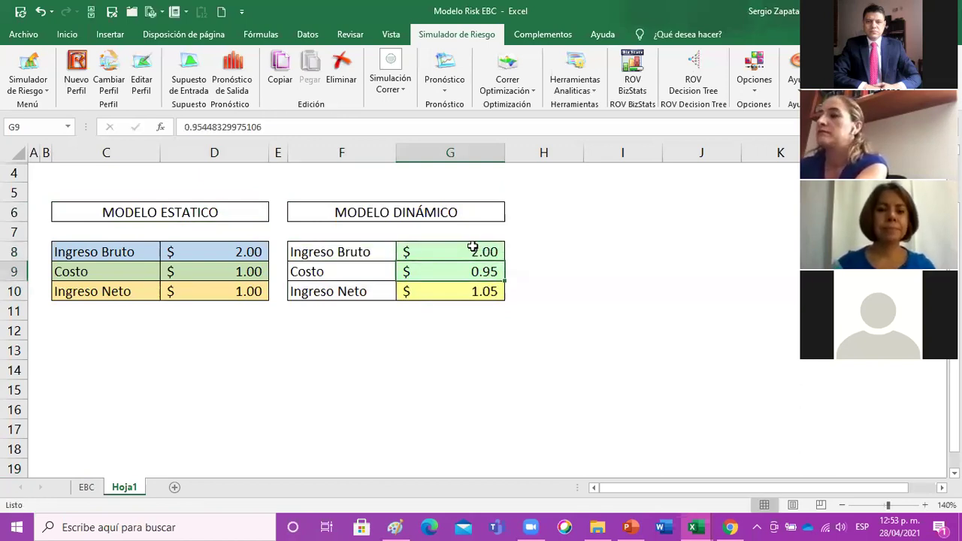
{"action": "type", "text": "1"}
{"action": "key", "text": "Return"}
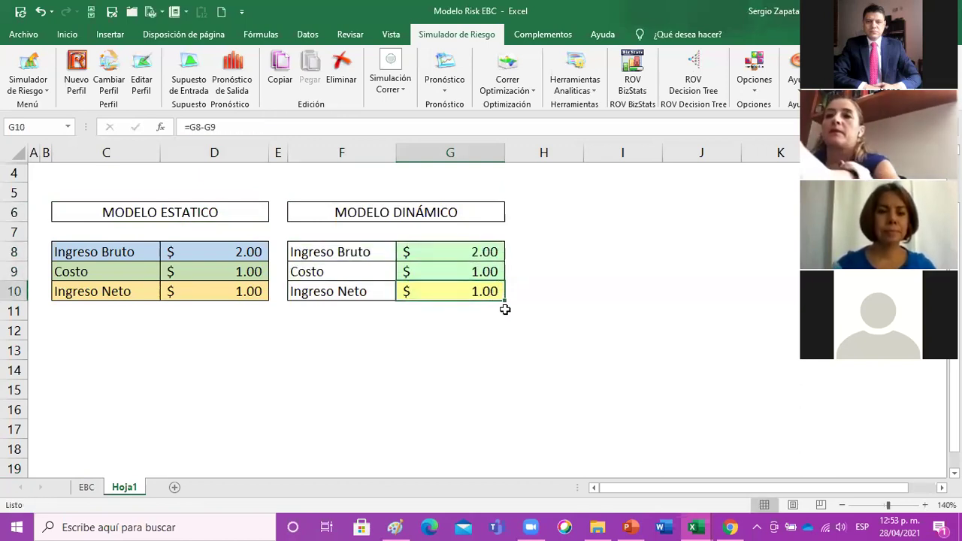
{"action": "key", "text": "F2"}
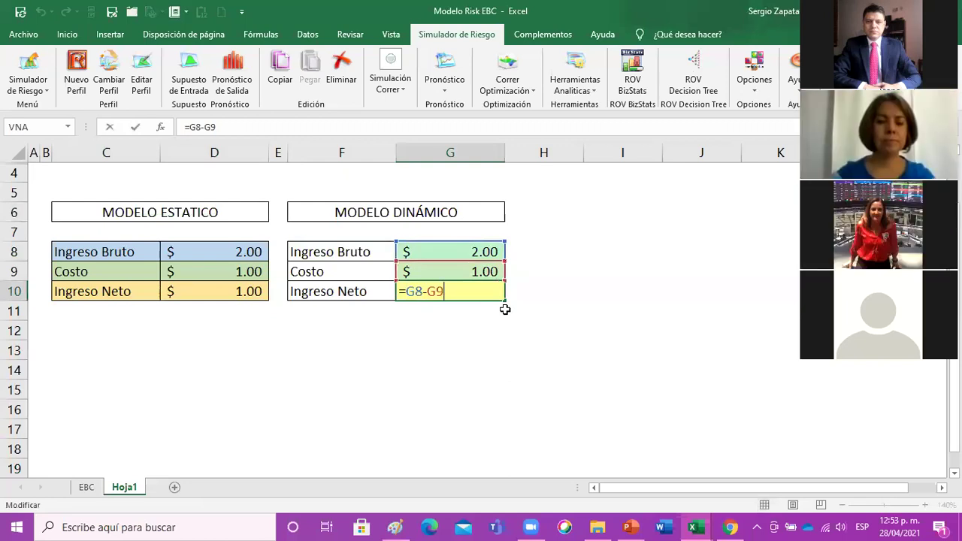
{"action": "key", "text": "Escape"}
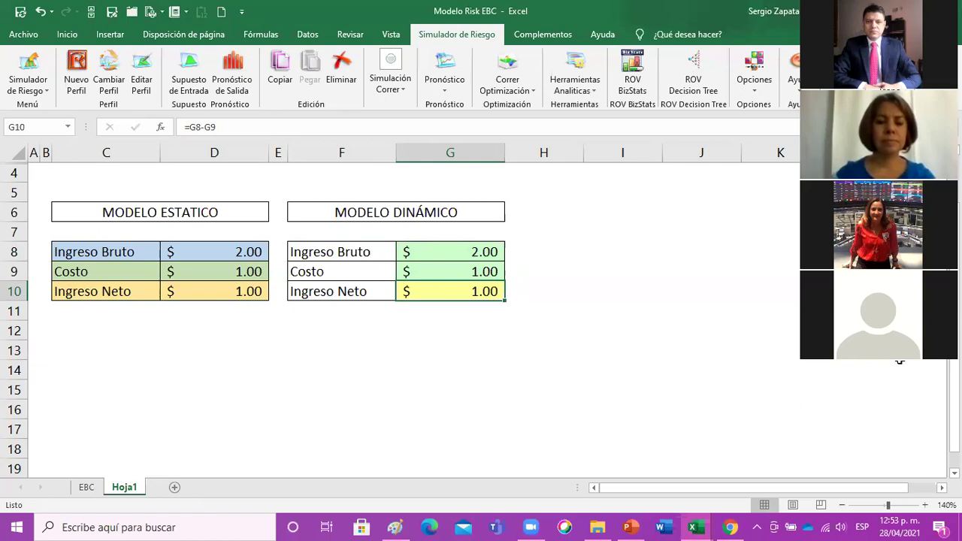
- Try hiding columns C and D of the static model and undo the hiding
{"action": "left_click", "coordinate": [477, 251]}
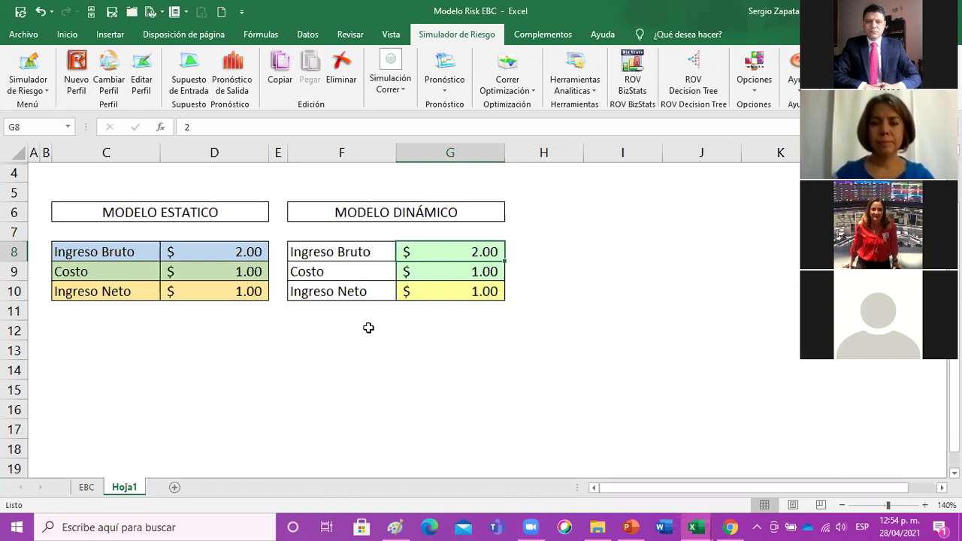
{"action": "left_click_drag", "start_coordinate": [237, 254], "coordinate": [141, 253]}
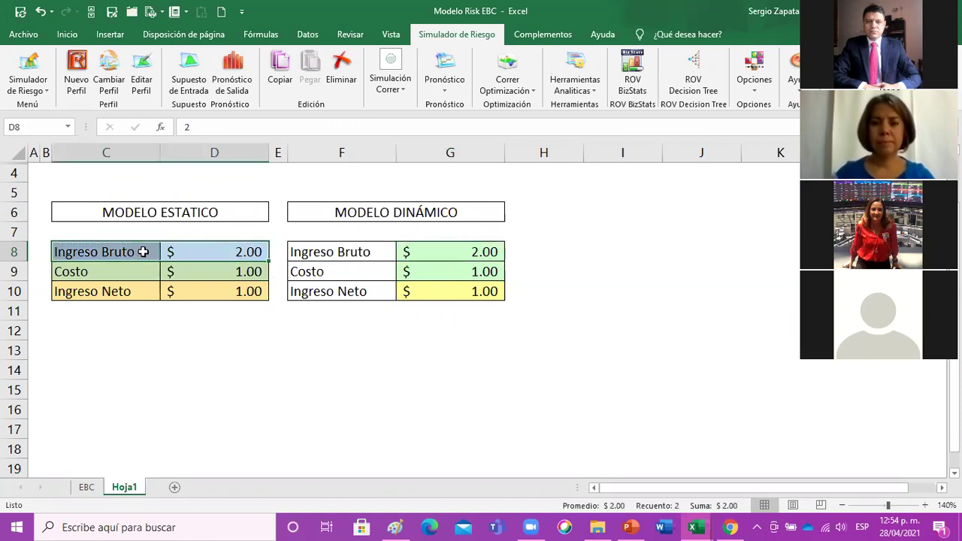
{"action": "key", "text": "ctrl+0"}
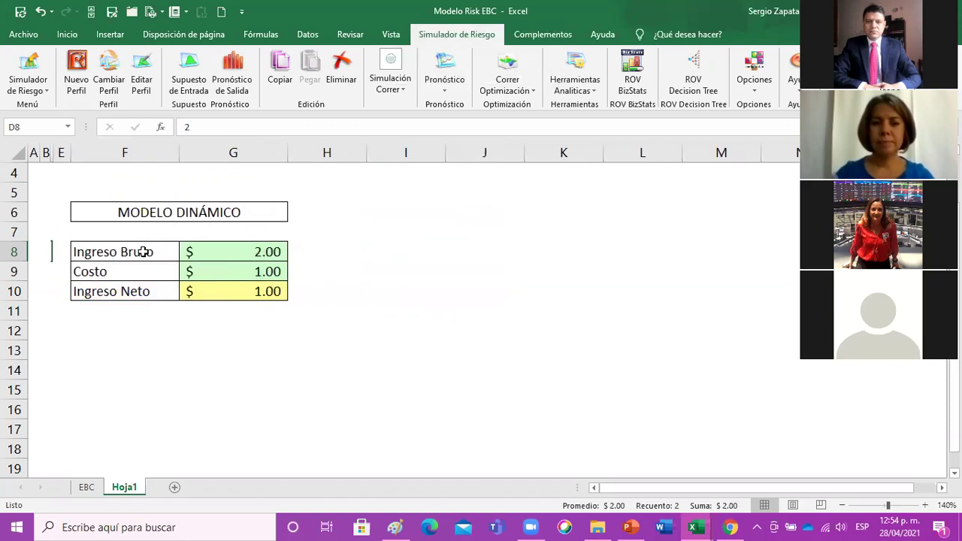
{"action": "key", "text": "ctrl+z"}
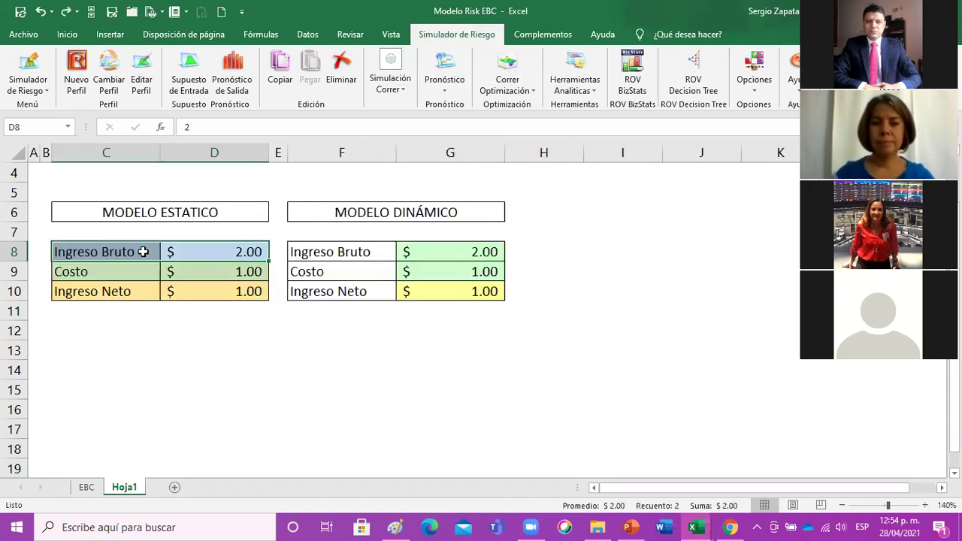
{"action": "left_click", "coordinate": [390, 292]}
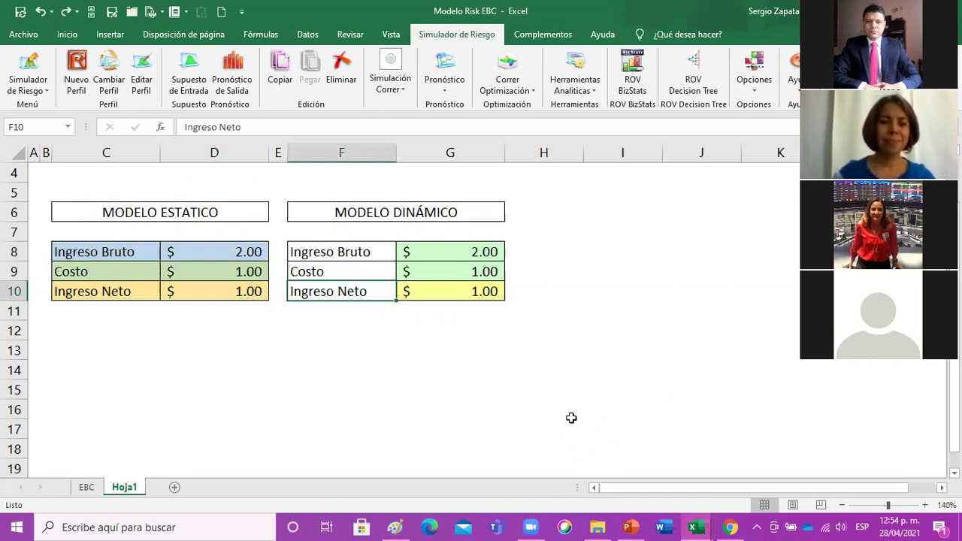
{"action": "left_click", "coordinate": [530, 356]}
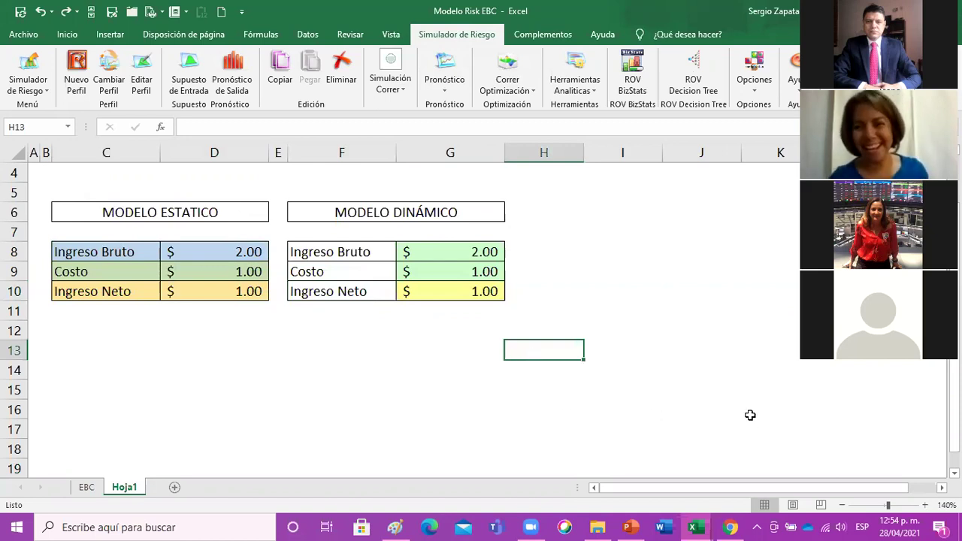
{"action": "left_click", "coordinate": [356, 352]}
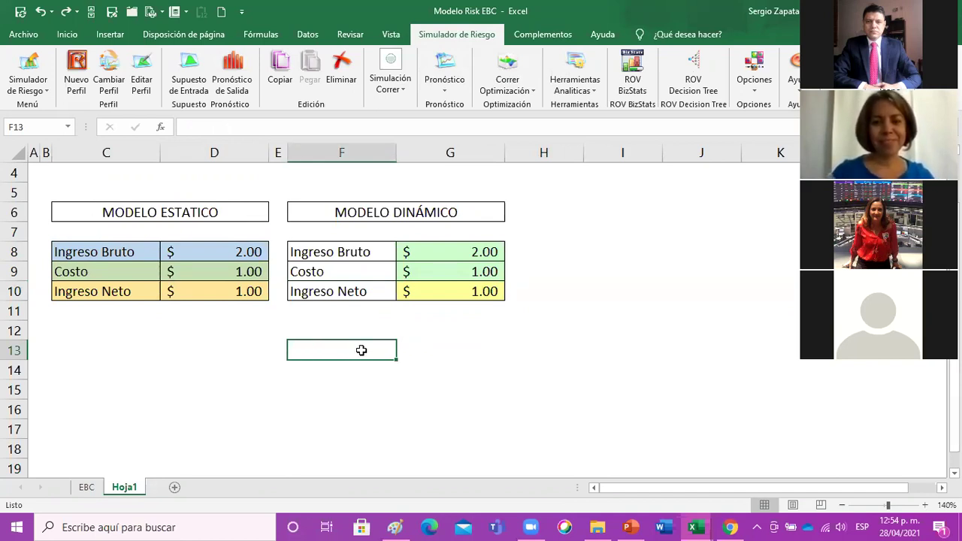
{"action": "left_click", "coordinate": [406, 328]}
- Select the dynamic model's Ingreso Bruto value in G8 and switch to the PowerPoint slide on making a Monte Carlo simulation
{"action": "left_click", "coordinate": [473, 253], "text": "shift"}
{"action": "left_click", "coordinate": [476, 253]}
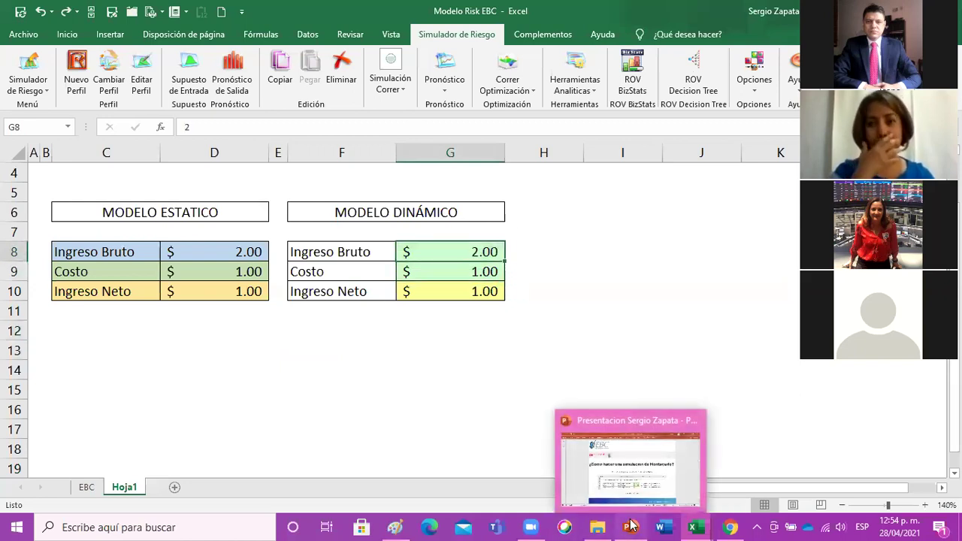
{"action": "left_click", "coordinate": [631, 527]}
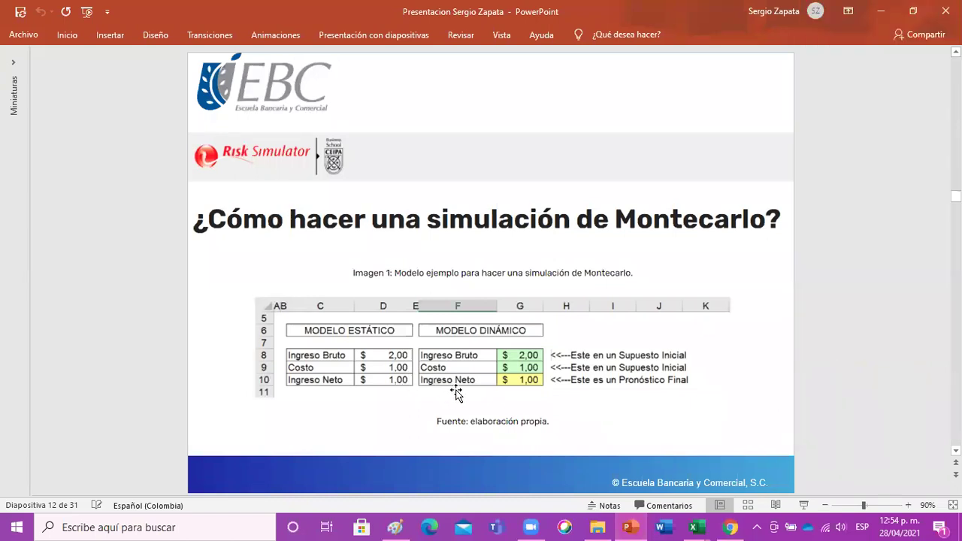
- Review the PowerPoint slide with the instructions for running the model and return to the Excel workbook
{"action": "key", "text": "alt+Tab"}
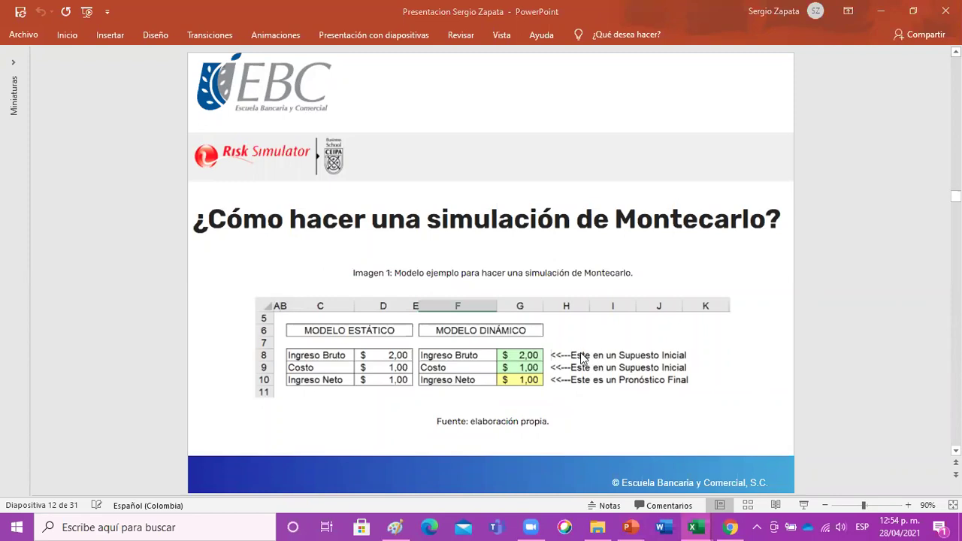
{"action": "key", "text": "alt+Tab"}
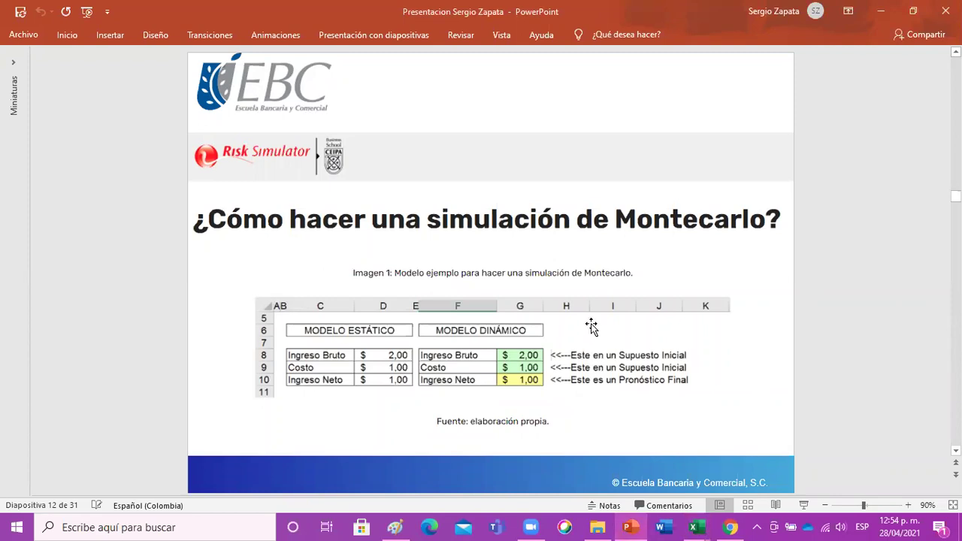
{"action": "scroll", "coordinate": [596, 327], "scroll_direction": "down", "scroll_amount": 2}
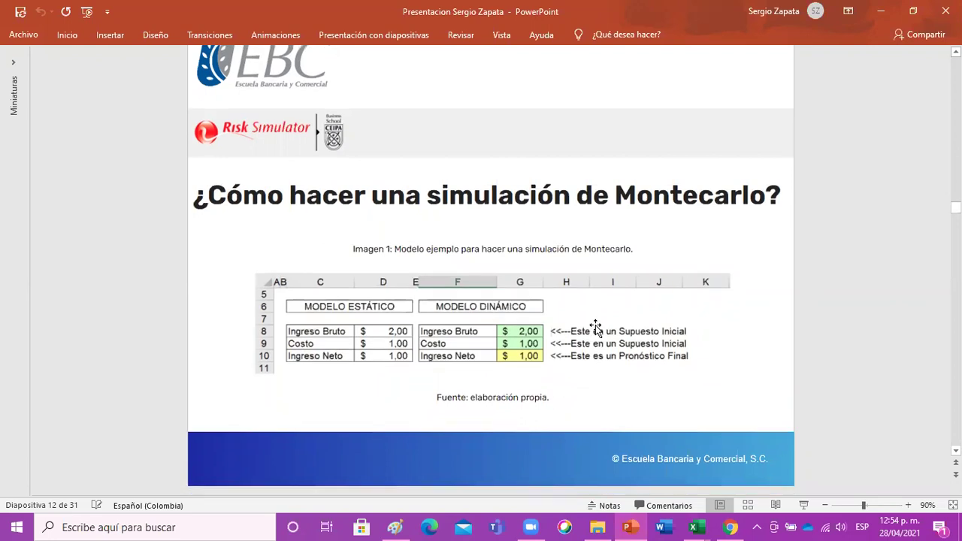
{"action": "scroll", "coordinate": [595, 327], "scroll_direction": "down", "scroll_amount": 3}
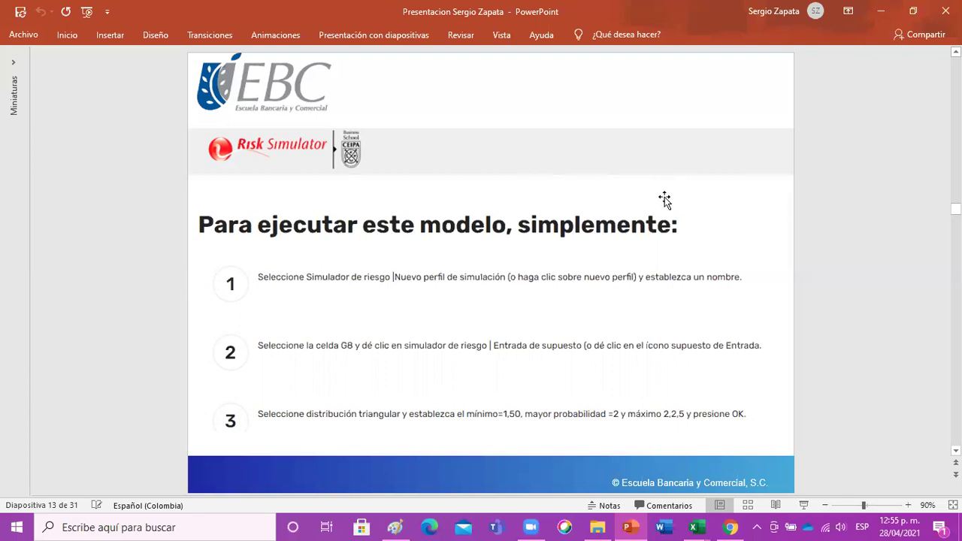
{"action": "left_click", "coordinate": [881, 11]}
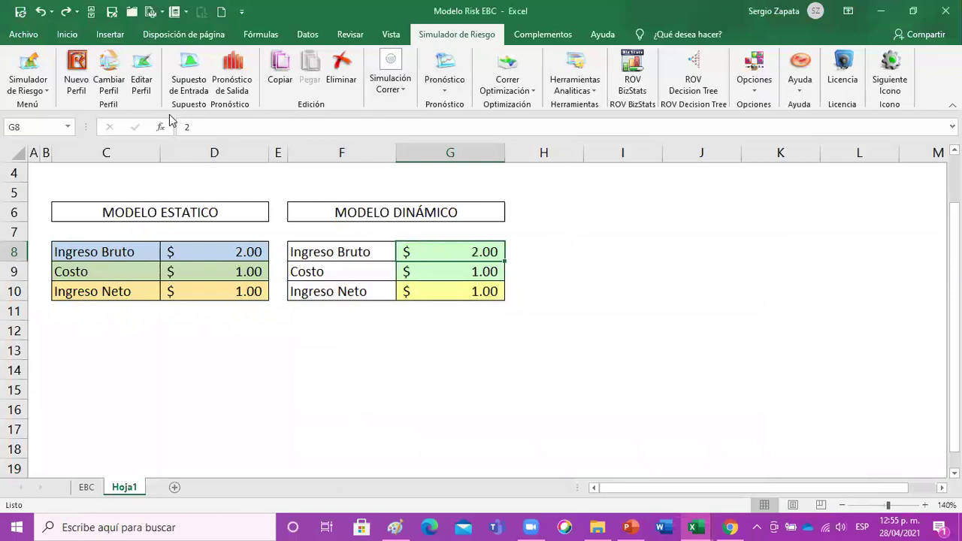
- Create a simulation profile named "Mi primera simulacion Risk" without specifying a random number sequence
{"action": "left_click", "coordinate": [78, 68]}
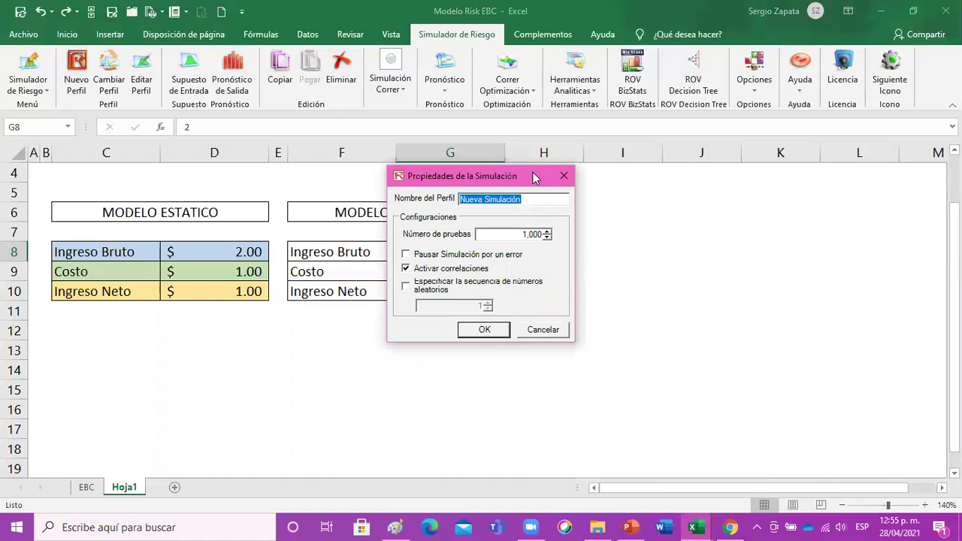
{"action": "left_click_drag", "start_coordinate": [534, 177], "coordinate": [726, 201]}
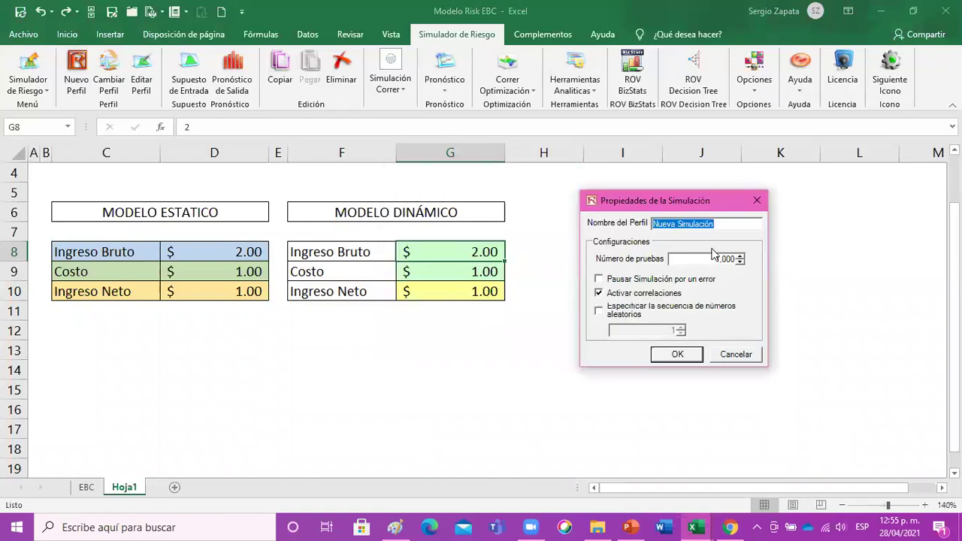
{"action": "type", "text": "mi"}
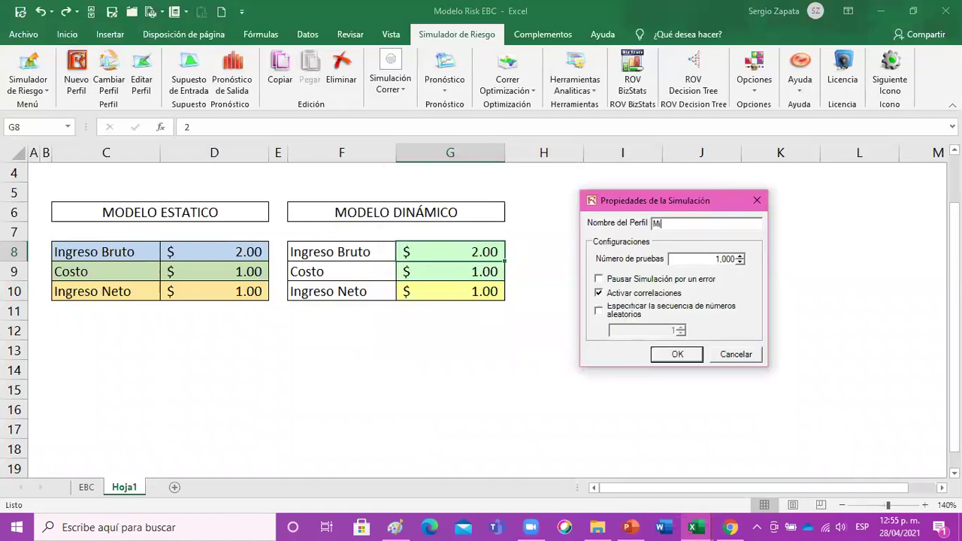
{"action": "type", "text": " primera simulacion Risk"}
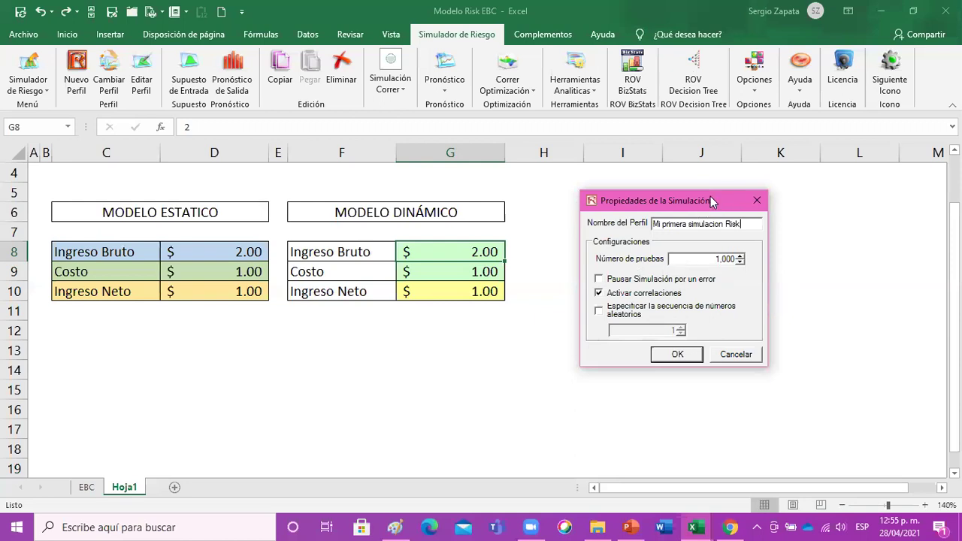
{"action": "left_click_drag", "start_coordinate": [711, 196], "coordinate": [672, 181]}
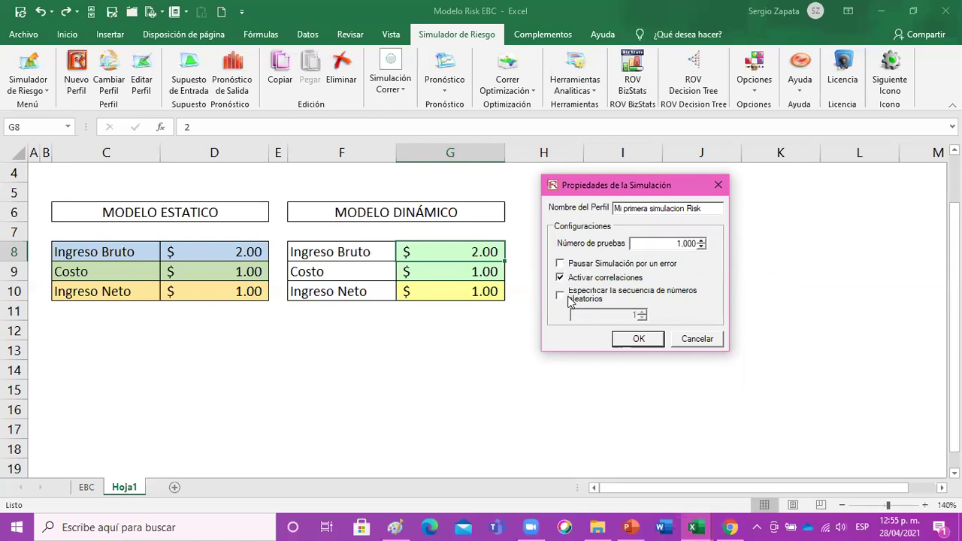
{"action": "left_click", "coordinate": [560, 295]}
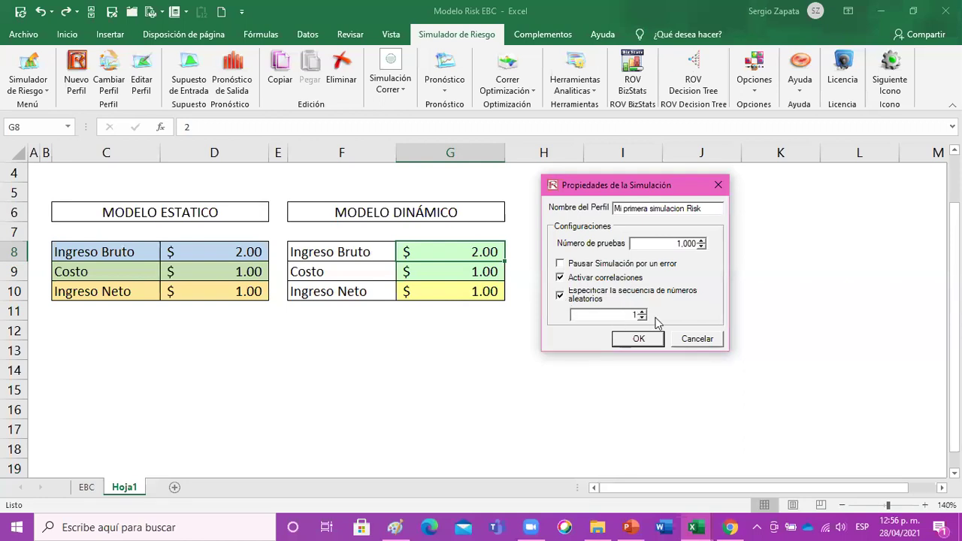
{"action": "left_click", "coordinate": [561, 297]}
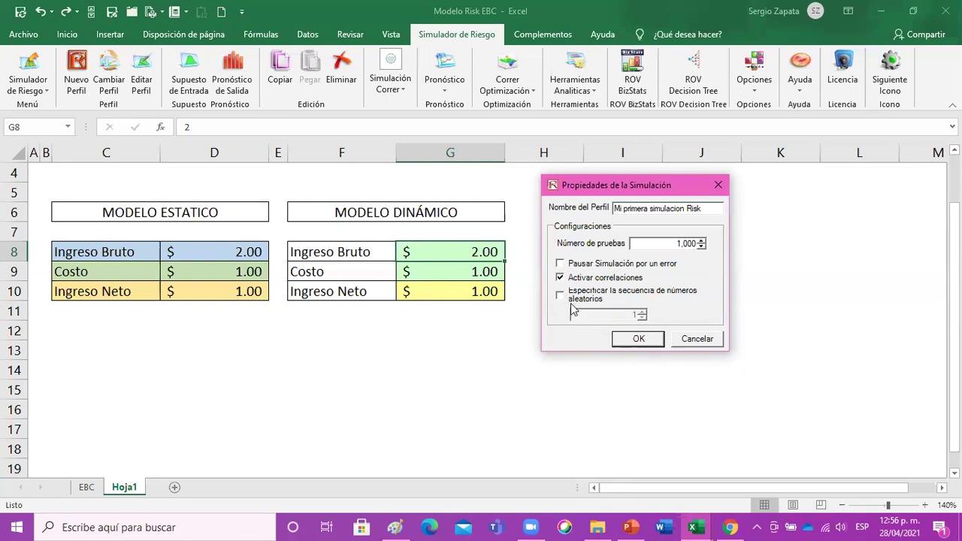
{"action": "left_click", "coordinate": [639, 340]}
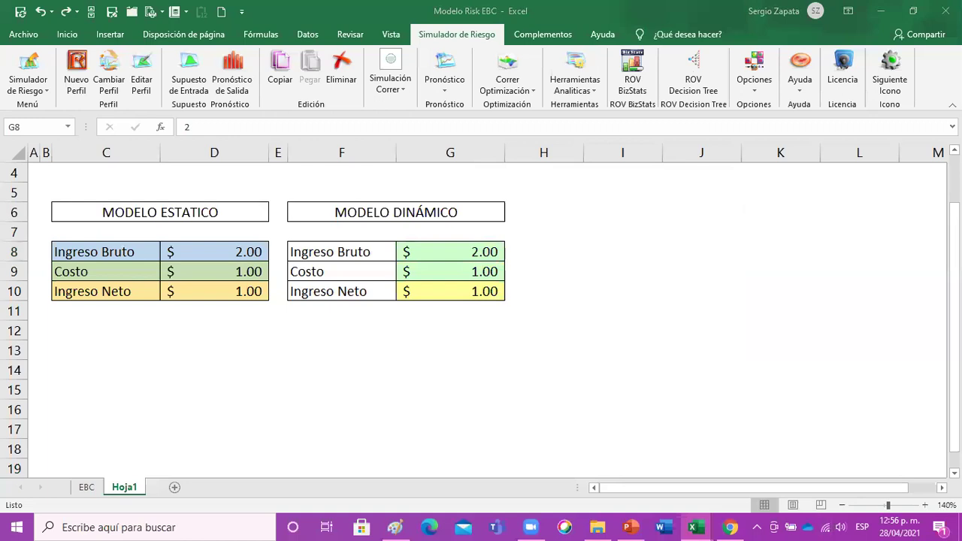
- Select Ingreso Bruto in G8, consult the input assumption instructions on the PowerPoint slide and return to Excel
{"action": "left_click", "coordinate": [398, 257]}
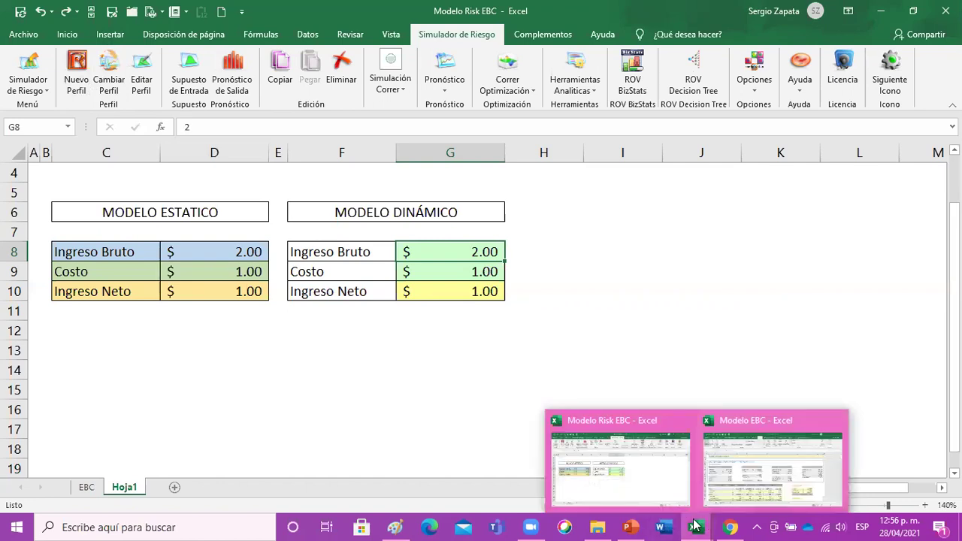
{"action": "left_click", "coordinate": [635, 526]}
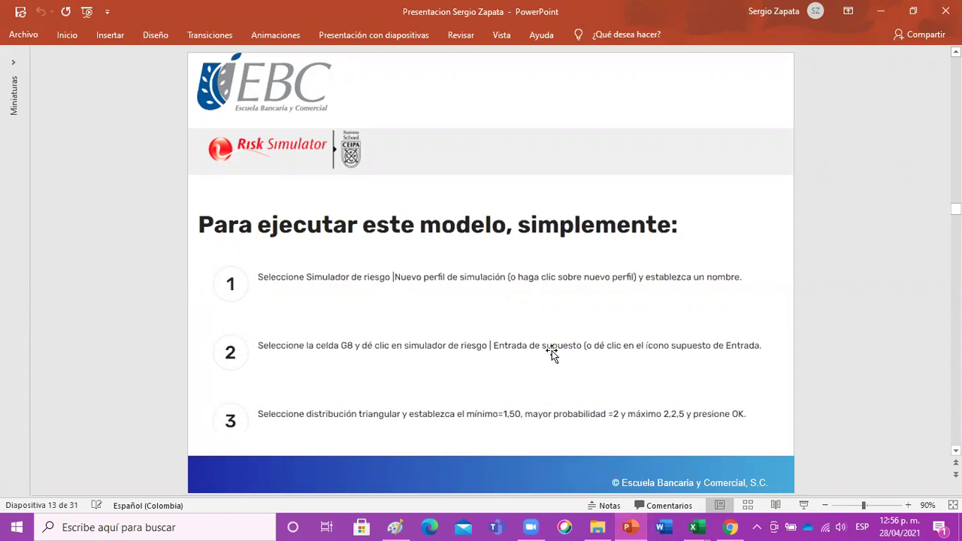
{"action": "left_click", "coordinate": [881, 11]}
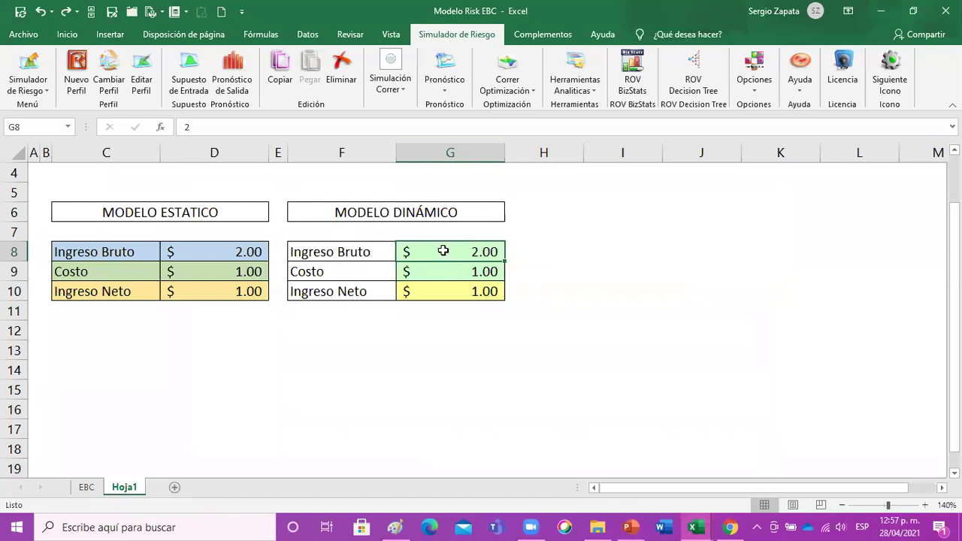
- Examine the distribution options for an input assumption on Ingreso Bruto in G8 and close the dialog without applying one
{"action": "left_click", "coordinate": [194, 88]}
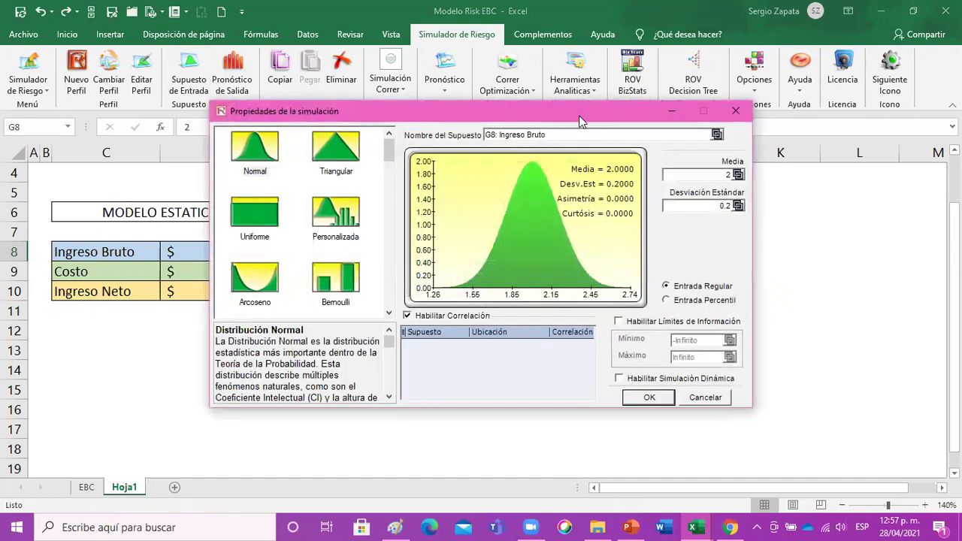
{"action": "left_click_drag", "start_coordinate": [579, 121], "coordinate": [739, 182]}
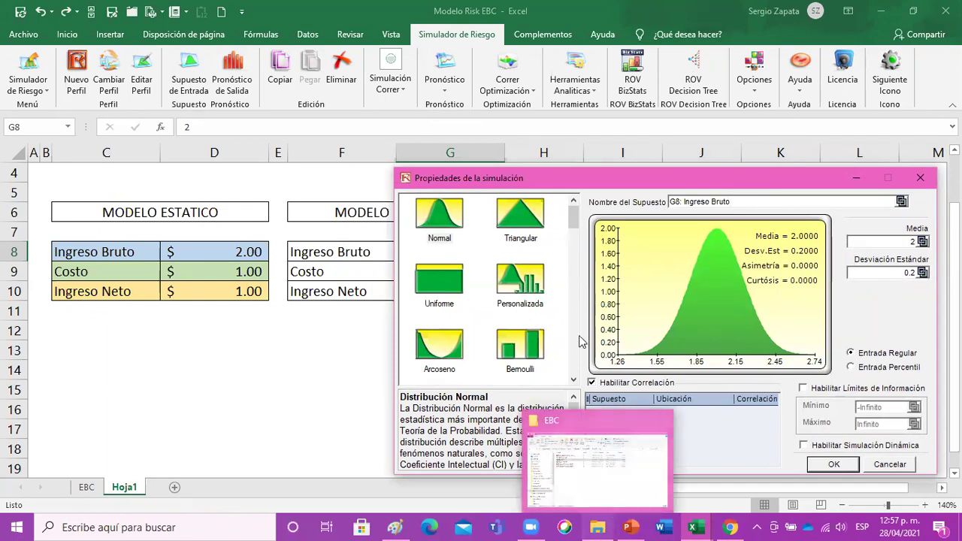
{"action": "mouse_move", "coordinate": [576, 217]}
{"action": "left_mouse_down"}
{"action": "mouse_move", "coordinate": [580, 378]}
{"action": "mouse_move", "coordinate": [577, 214]}
{"action": "left_mouse_up"}
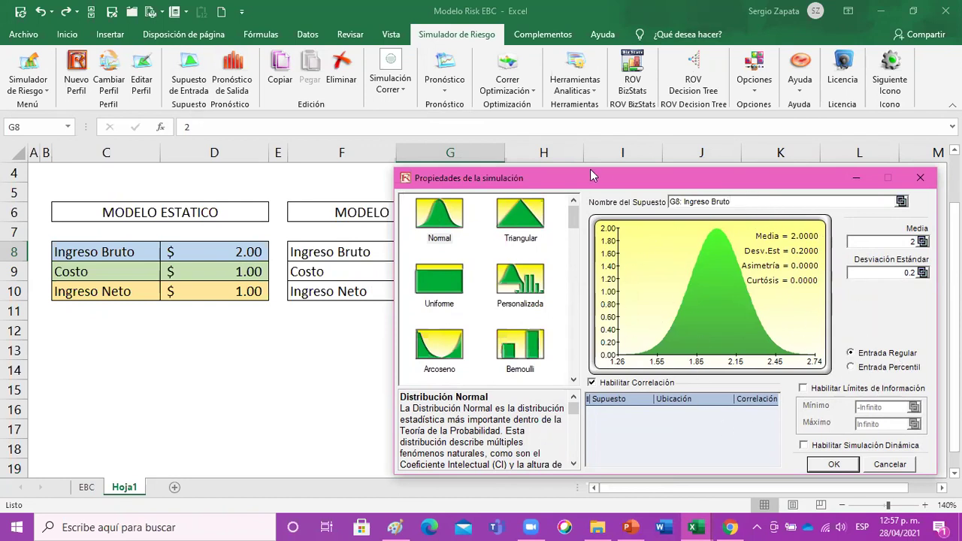
{"action": "left_click_drag", "start_coordinate": [599, 183], "coordinate": [430, 156]}
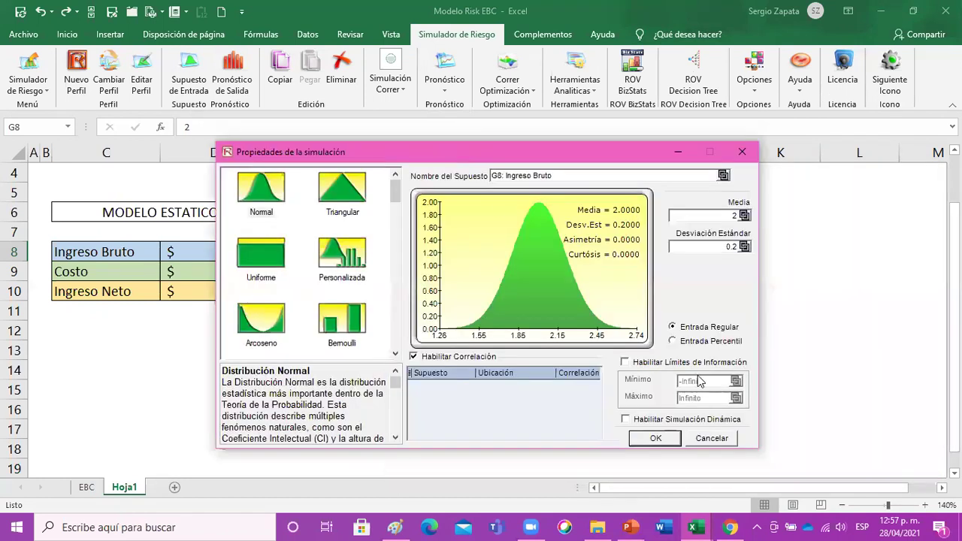
{"action": "left_click", "coordinate": [716, 437]}
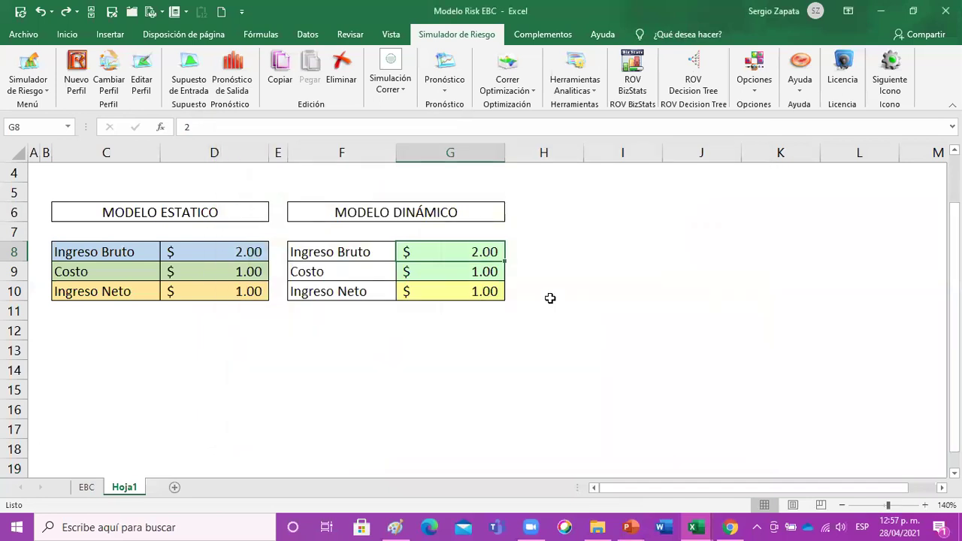
- Enter the label Ingresos in C14, below the static model
{"action": "left_click", "coordinate": [363, 253]}
{"action": "left_click", "coordinate": [144, 380]}
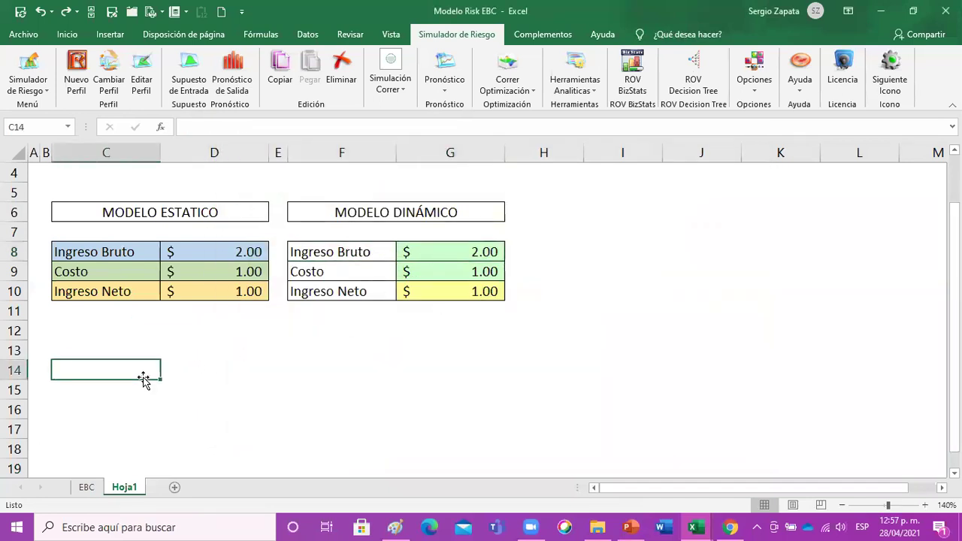
{"action": "double_click", "coordinate": [146, 381]}
{"action": "type", "text": "Ingresos"}
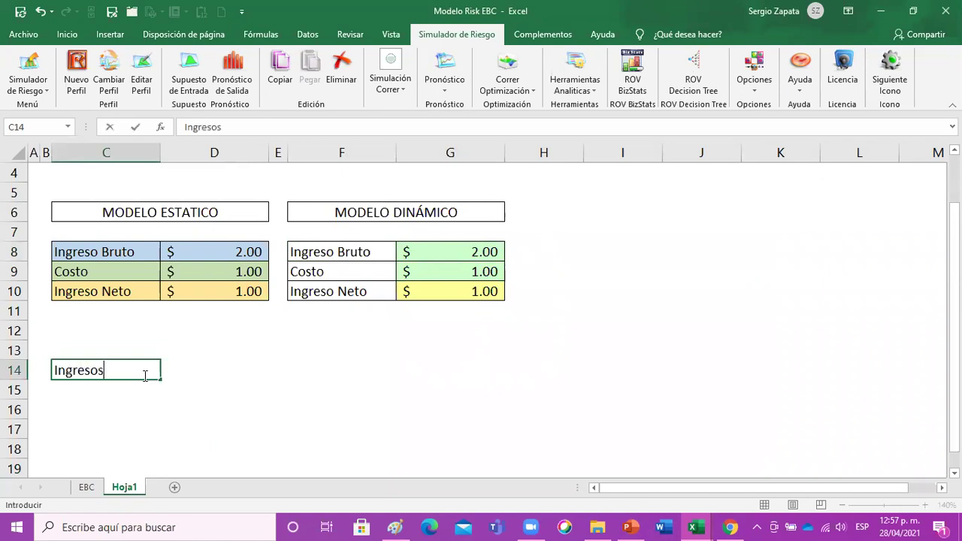
{"action": "key", "text": "Up"}
{"action": "key", "text": "Right"}
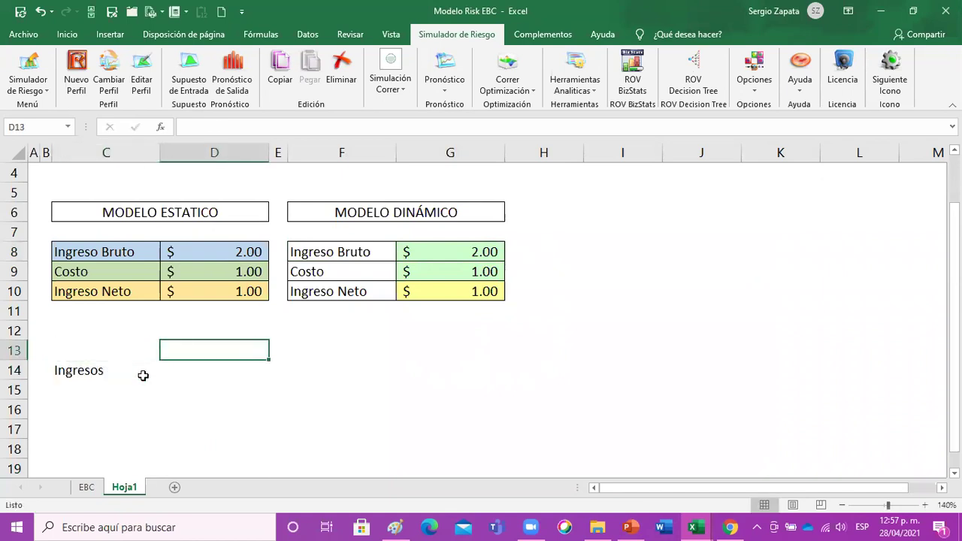
- Add the label Cantidad in D13 and the label Precios in D16 as the components of Ingresos
{"action": "type", "text": "Cantidad"}
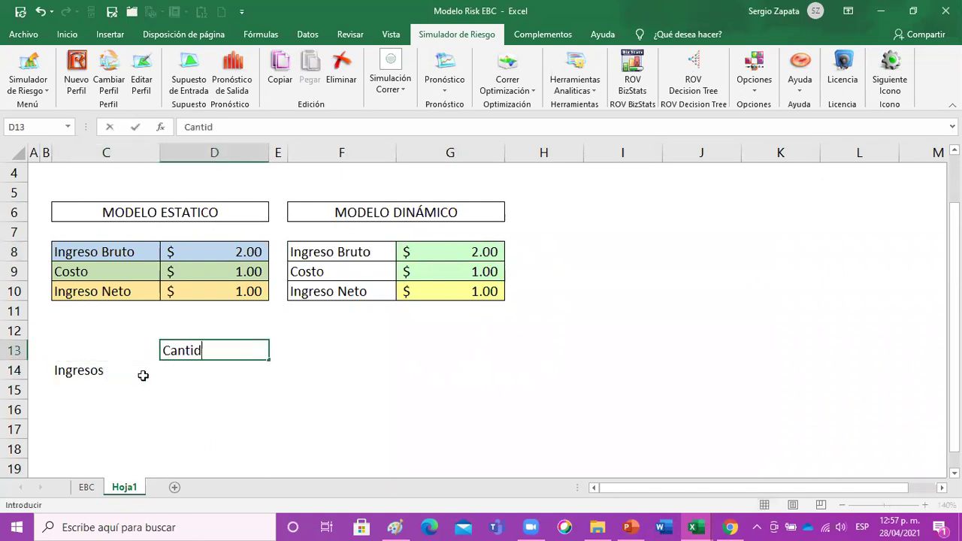
{"action": "key", "text": "Return"}
{"action": "key", "text": "Down"}
{"action": "key", "text": "Down"}
{"action": "type", "text": "Precios"}
{"action": "key", "text": "Up"}
{"action": "key", "text": "Up"}
{"action": "key", "text": "Up"}
{"action": "key", "text": "Right"}
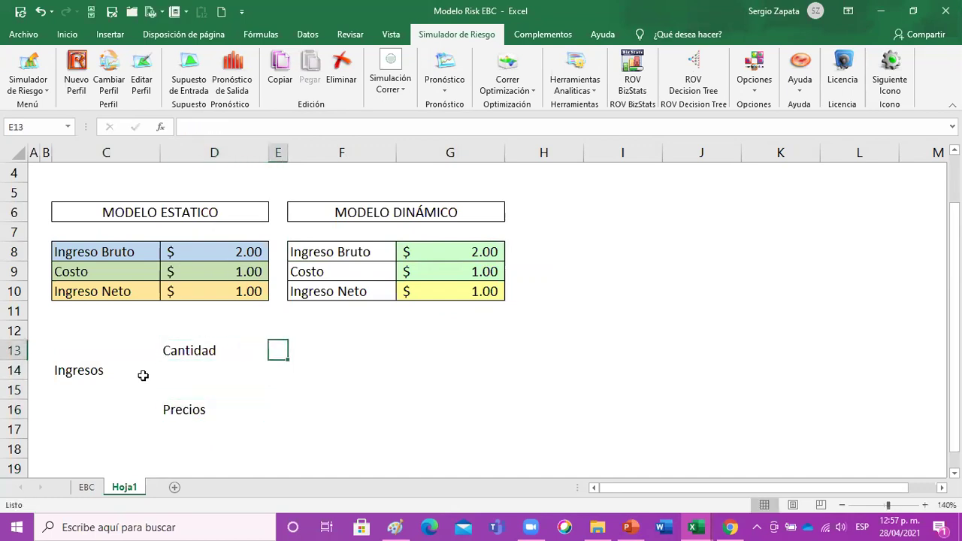
- Examine how the Cantidad and Precios labels in column D relate to Ingresos in C14
{"action": "left_click", "coordinate": [195, 351]}
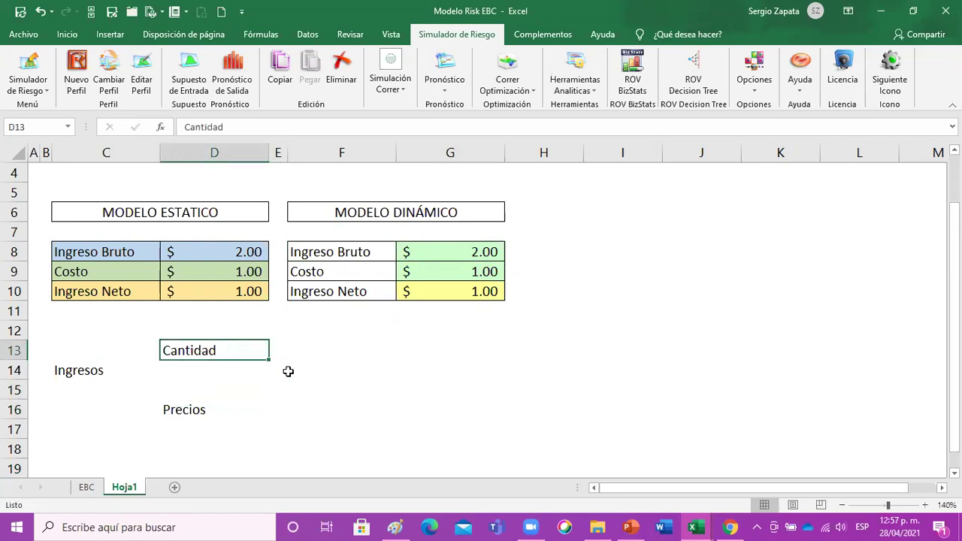
{"action": "left_click", "coordinate": [223, 412]}
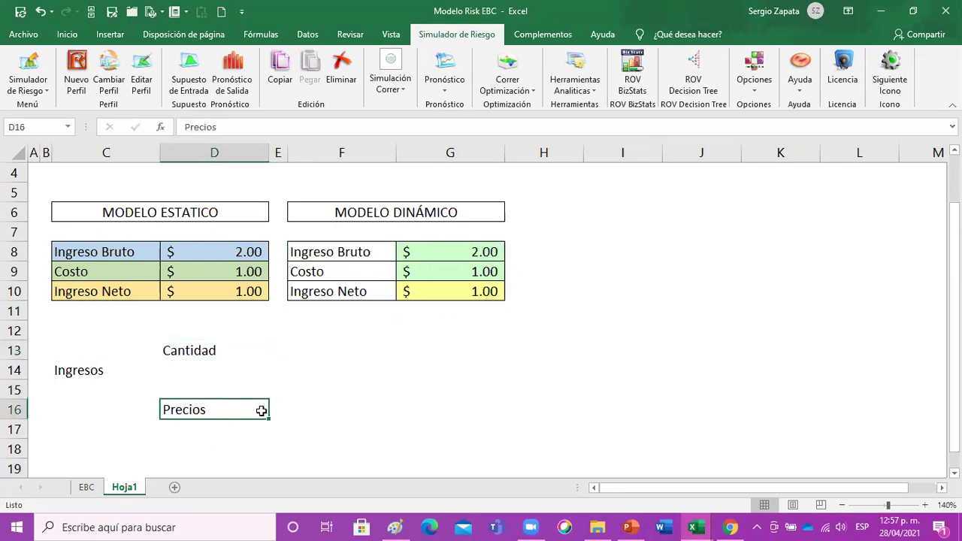
{"action": "left_click", "coordinate": [290, 410]}
{"action": "left_click", "coordinate": [201, 344]}
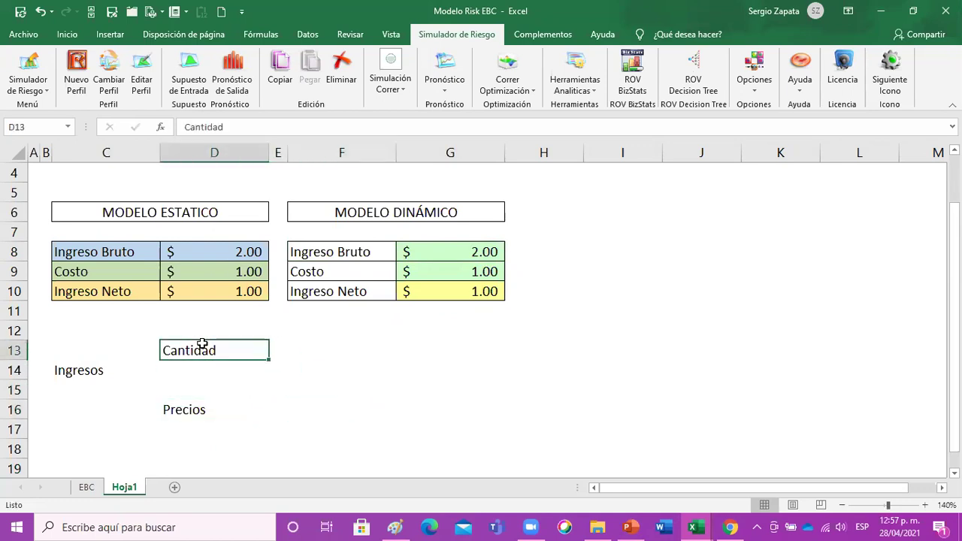
{"action": "left_click", "coordinate": [230, 416]}
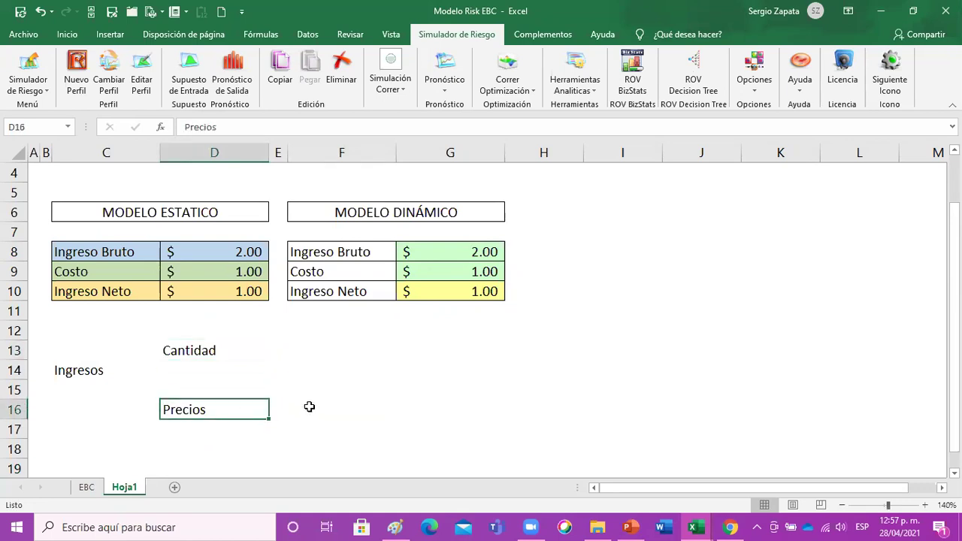
{"action": "left_click", "coordinate": [203, 349]}
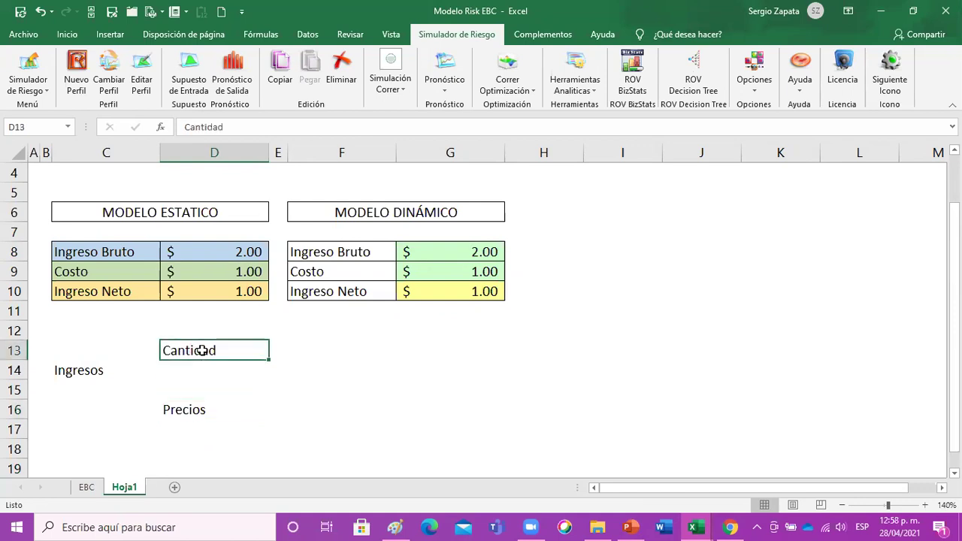
{"action": "left_click", "coordinate": [96, 377]}
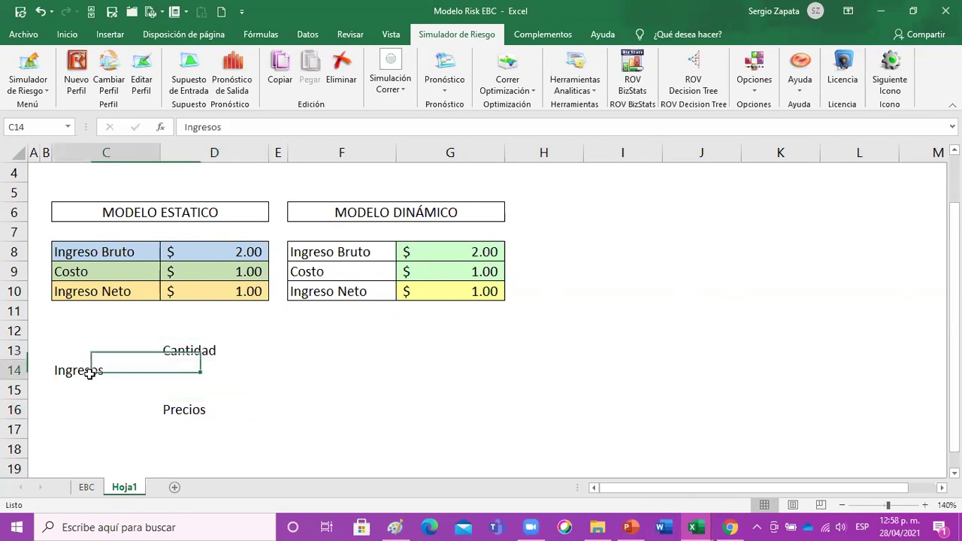
{"action": "left_click", "coordinate": [204, 350]}
- Enter the variable label X in E13 beside Cantidad and Y in E16 beside Precios
{"action": "left_click", "coordinate": [277, 349]}
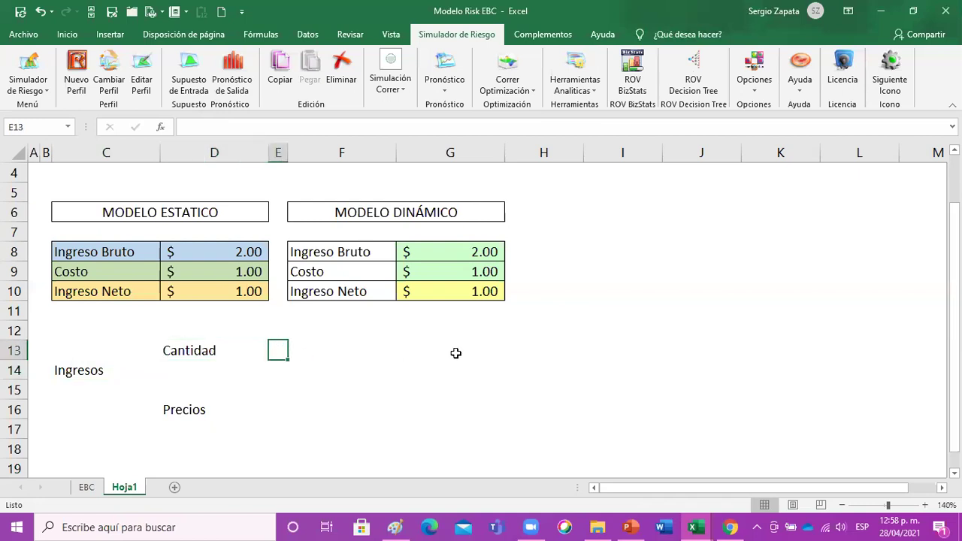
{"action": "type", "text": "X"}
{"action": "key", "text": "Return"}
{"action": "key", "text": "Return"}
{"action": "key", "text": "Return"}
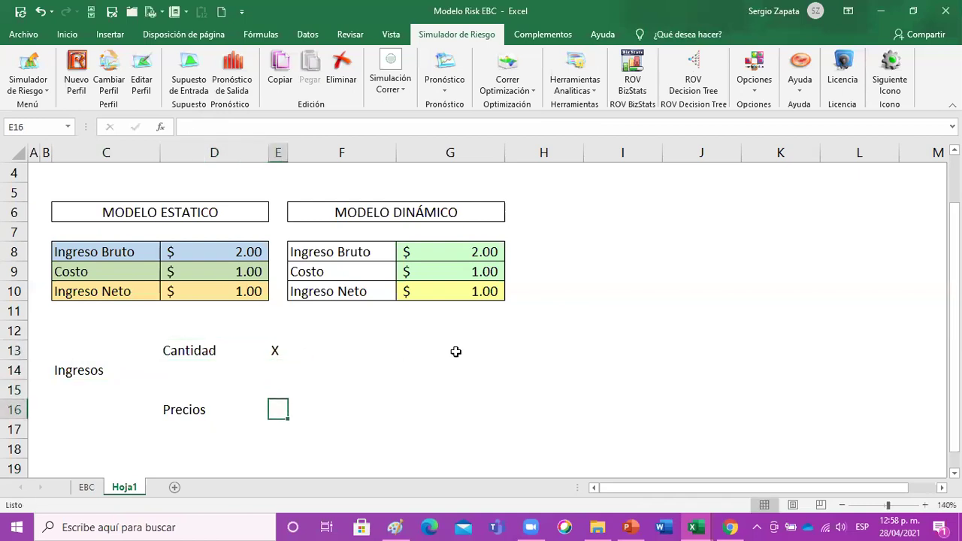
{"action": "type", "text": "U"}
{"action": "key", "text": "BackSpace"}
{"action": "type", "text": "Y"}
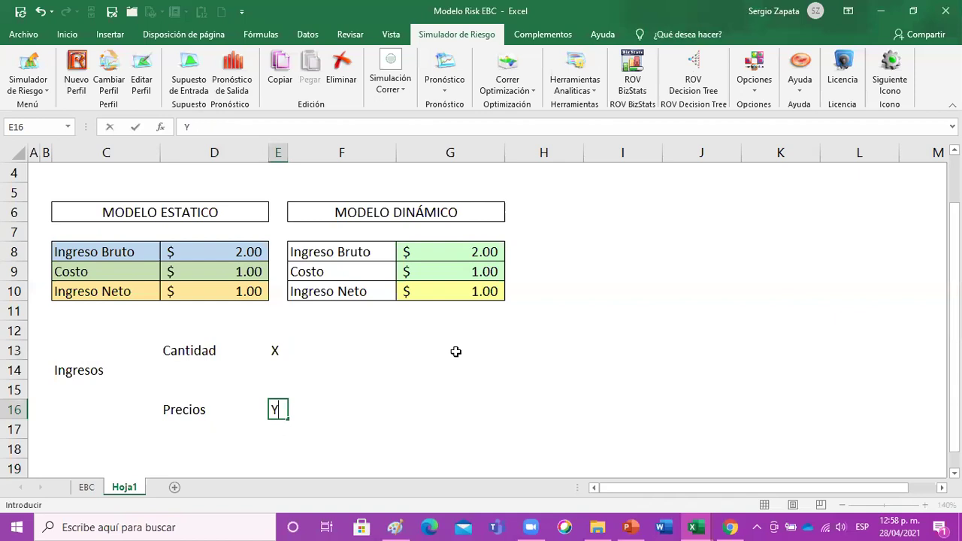
- Insert a blank row above the Cantidad row to make room for column headings
{"action": "key", "text": "Up"}
{"action": "key", "text": "Up"}
{"action": "key", "text": "Up"}
{"action": "key", "text": "Up"}
{"action": "key", "text": "Down"}
{"action": "key", "text": "Right"}
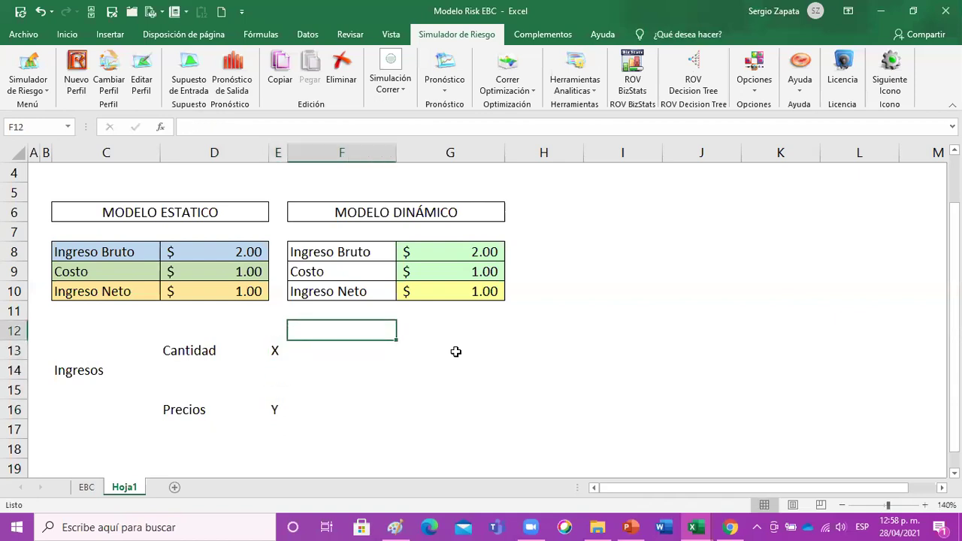
{"action": "key", "text": "alt+i"}
{"action": "key", "text": "f"}
{"action": "key", "text": "Up"}
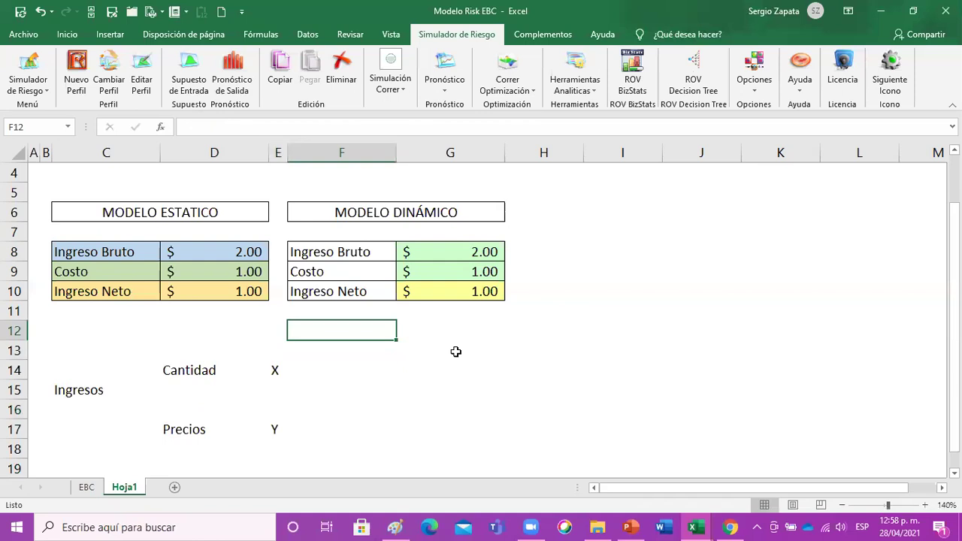
- Enter the headings Minimo, Base and Maximo in F12 to H12
{"action": "type", "text": "mINIMO"}
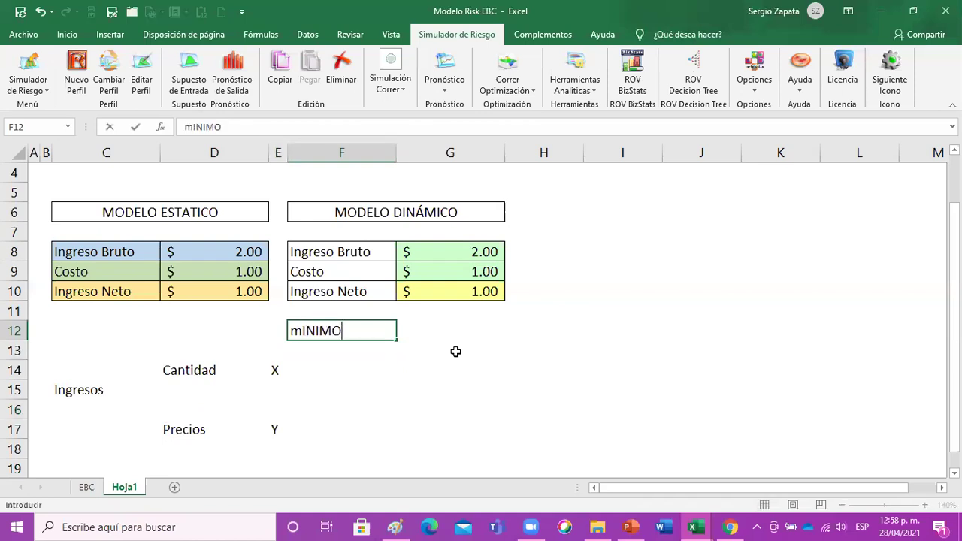
{"action": "key", "text": "Tab"}
{"action": "type", "text": "Base"}
{"action": "key", "text": "Tab"}
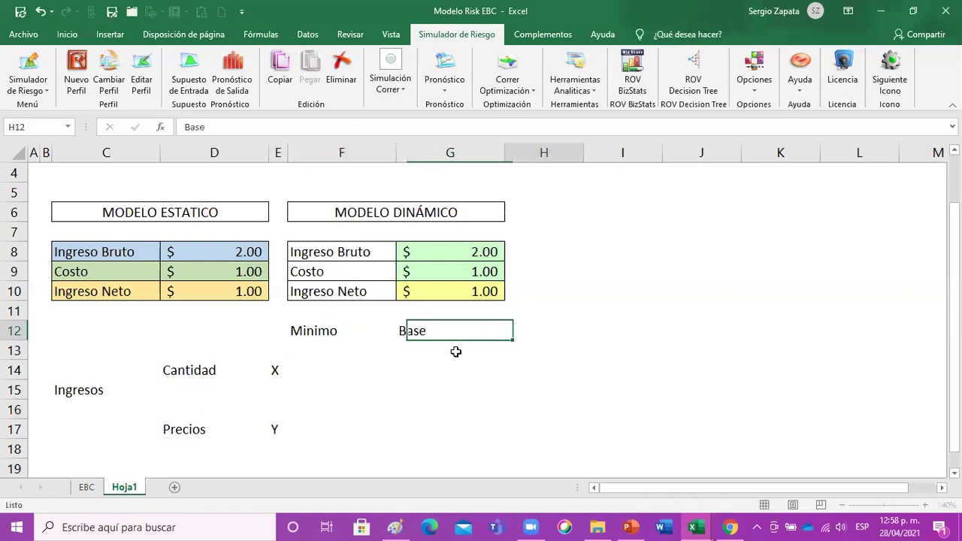
{"action": "type", "text": "Maximo"}
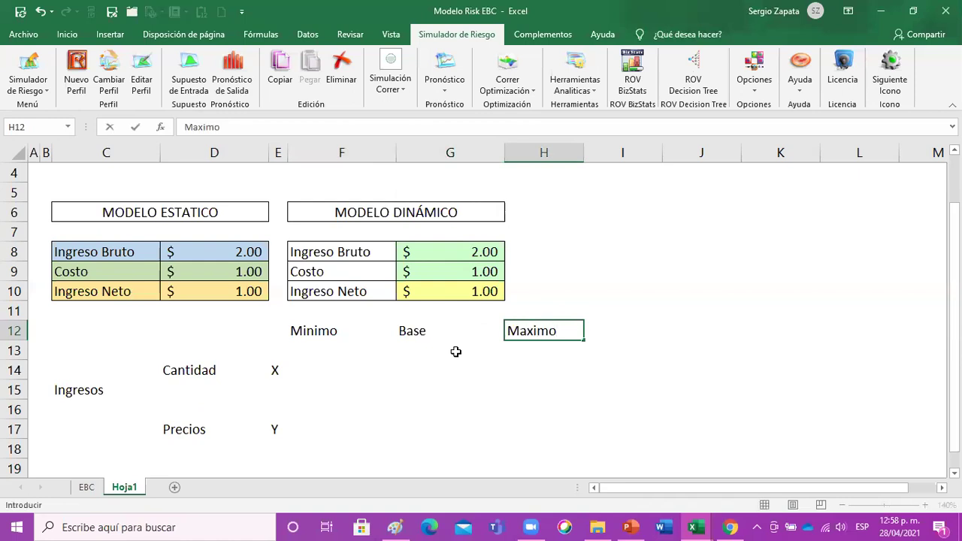
{"action": "key", "text": "Down"}
- Fill the Cantidad row with x1, x2 and x3 in F14 to H14
{"action": "key", "text": "Left"}
{"action": "key", "text": "Left"}
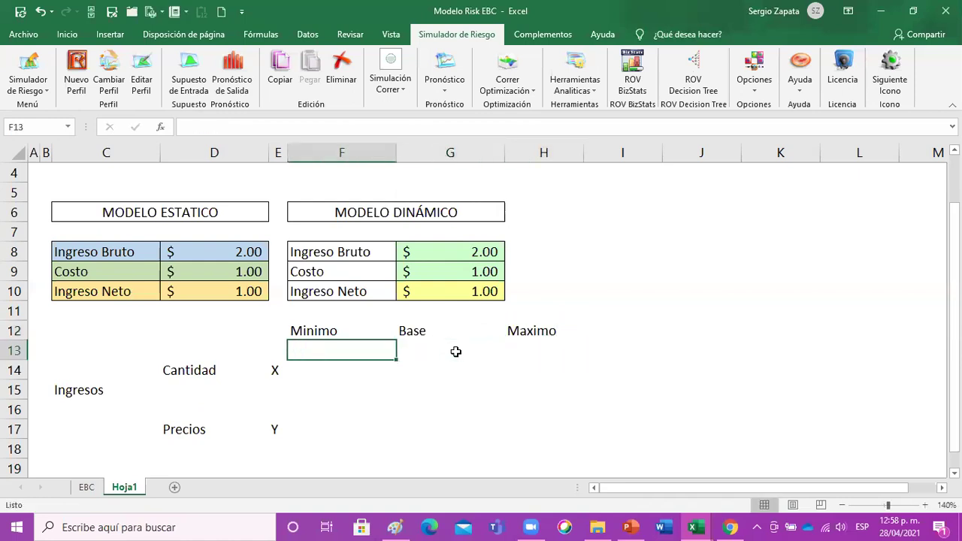
{"action": "key", "text": "Down"}
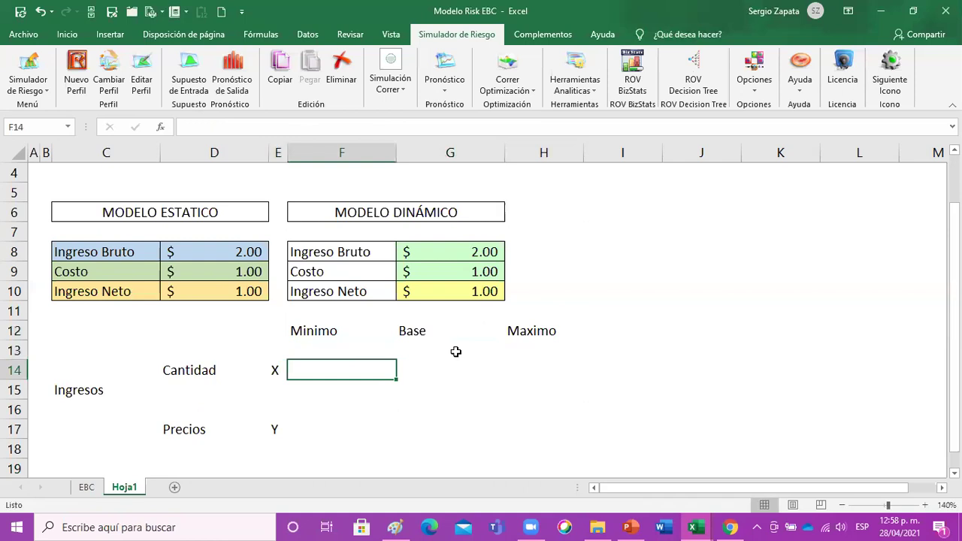
{"action": "type", "text": "x1"}
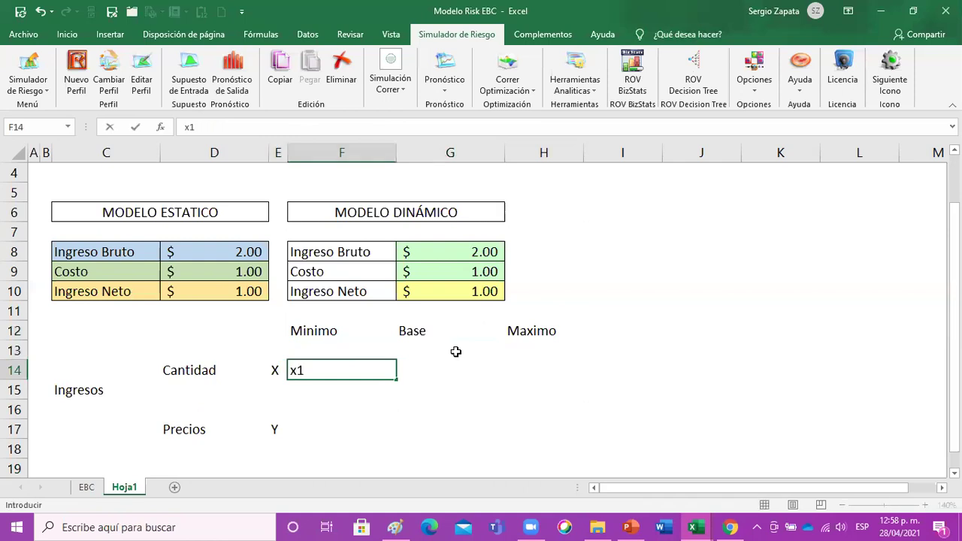
{"action": "key", "text": "Tab"}
{"action": "type", "text": "x2"}
{"action": "key", "text": "Tab"}
{"action": "type", "text": "x"}
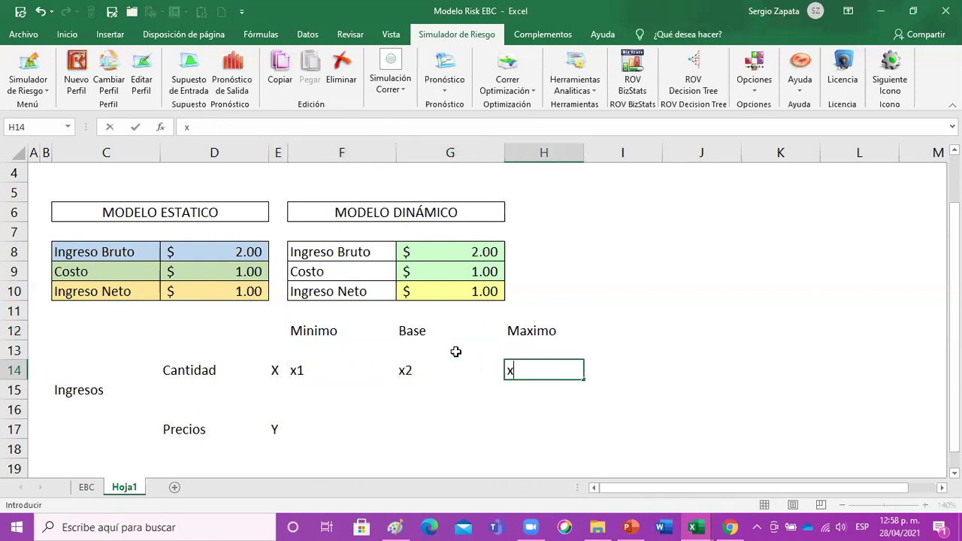
{"action": "type", "text": "3"}
- Fill the Precios row with y1, y2 and y3 in F17 to H17
{"action": "key", "text": "Down"}
{"action": "key", "text": "Down"}
{"action": "key", "text": "Left"}
{"action": "key", "text": "Left"}
{"action": "key", "text": "Down"}
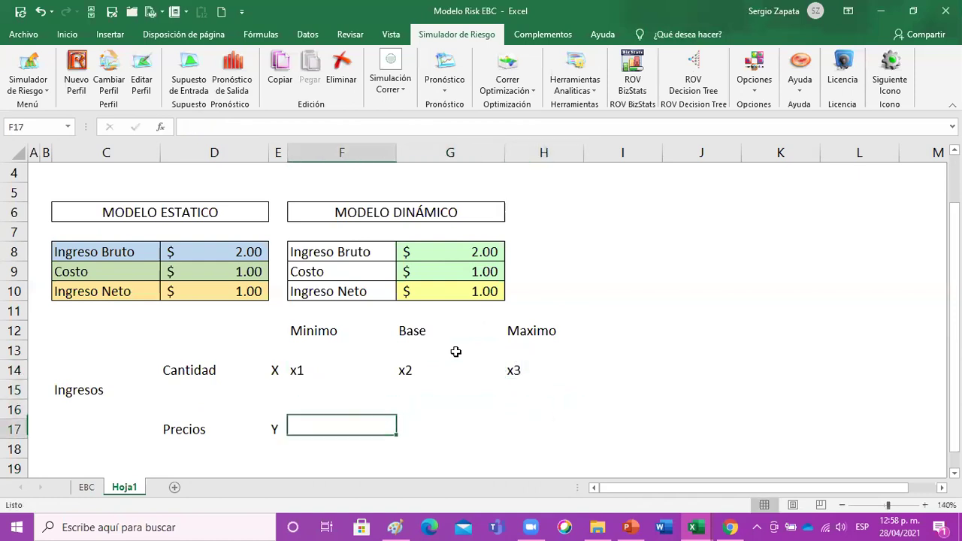
{"action": "type", "text": "y1"}
{"action": "key", "text": "Tab"}
{"action": "type", "text": "y"}
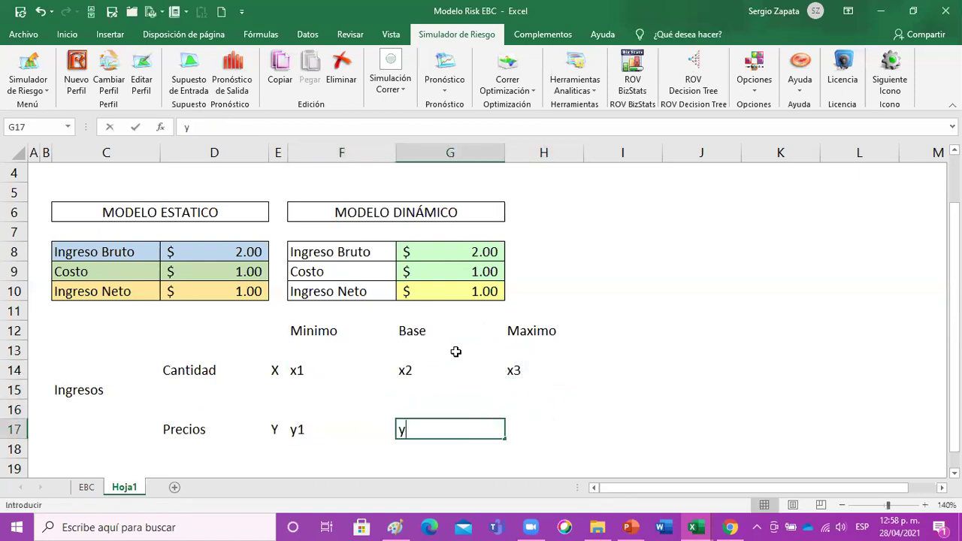
{"action": "type", "text": "2"}
{"action": "key", "text": "Tab"}
{"action": "type", "text": "y3"}
{"action": "key", "text": "Return"}
{"action": "key", "text": "Up"}
- Examine how the scenario table in C12:H17 relates to the Ingreso Bruto value in G8
{"action": "left_click_drag", "start_coordinate": [82, 325], "coordinate": [565, 428]}
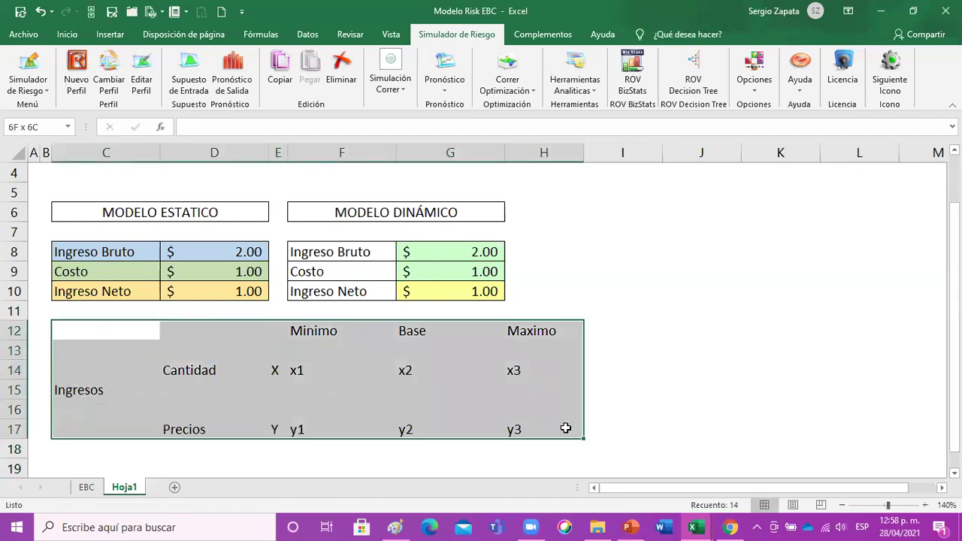
{"action": "left_click", "coordinate": [490, 255]}
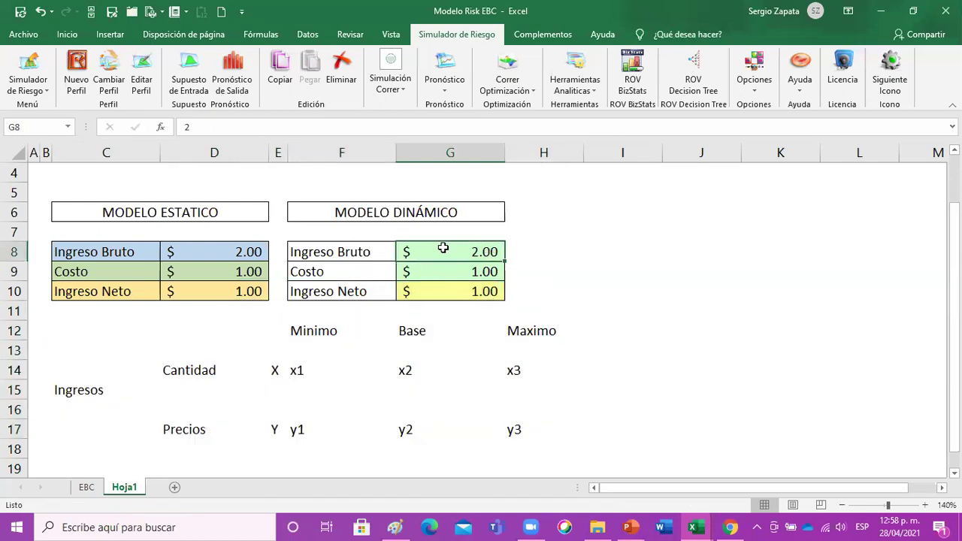
{"action": "left_click_drag", "start_coordinate": [95, 322], "coordinate": [535, 429]}
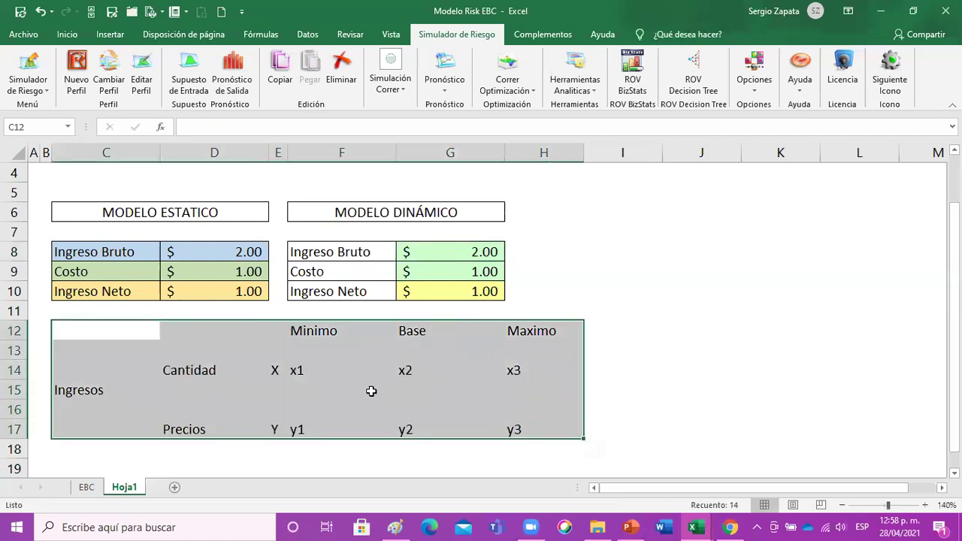
- Center the x and y scenario values in F14:H17 horizontally
{"action": "left_click_drag", "start_coordinate": [303, 371], "coordinate": [520, 429]}
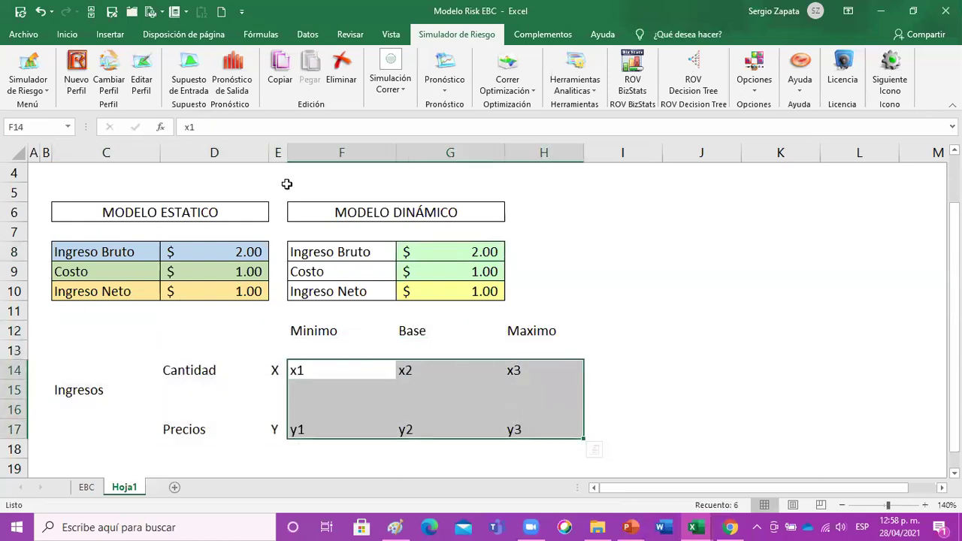
{"action": "left_click", "coordinate": [69, 35]}
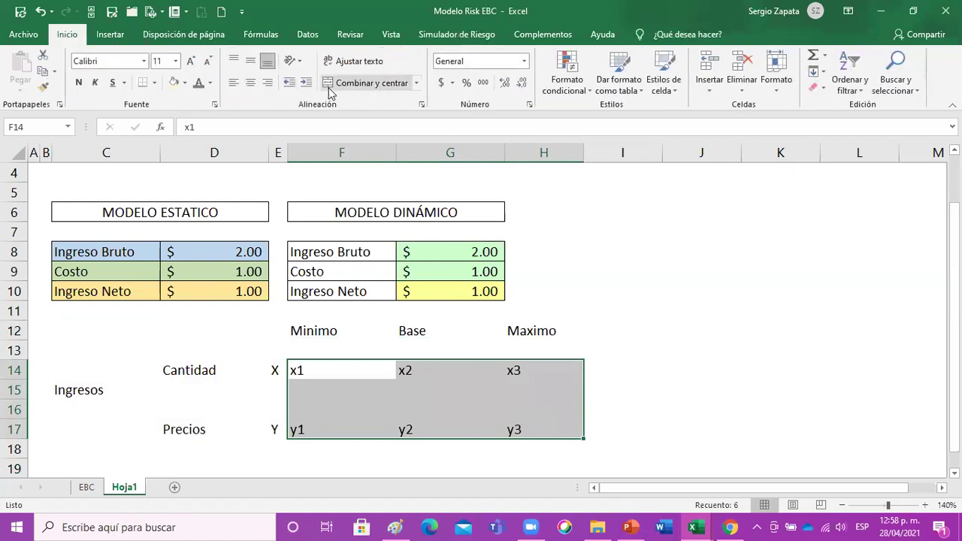
{"action": "left_click", "coordinate": [250, 83]}
{"action": "left_click", "coordinate": [726, 409]}
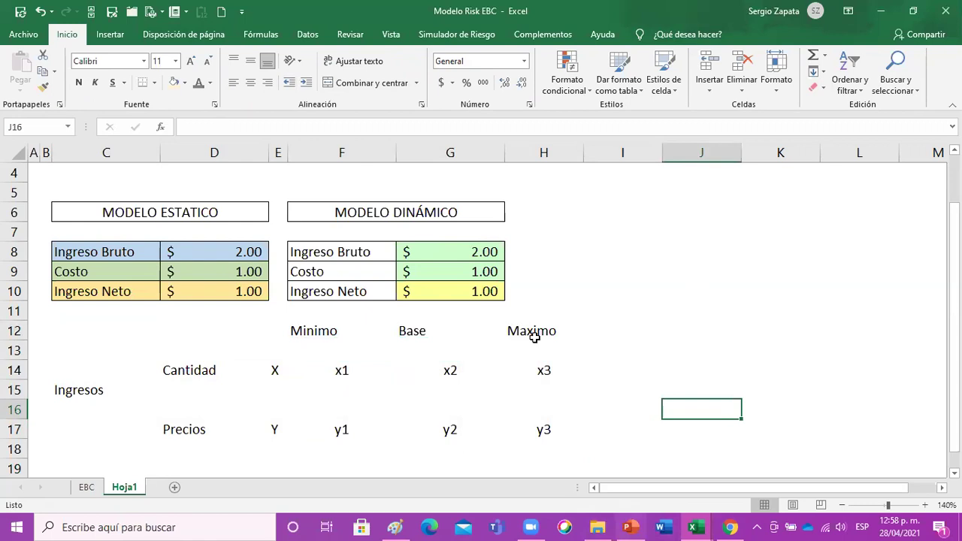
- Consult the model instructions in PowerPoint, and in Excel start an input assumption for Ingreso Bruto in G8 with the Triangular distribution
{"action": "left_click", "coordinate": [484, 256]}
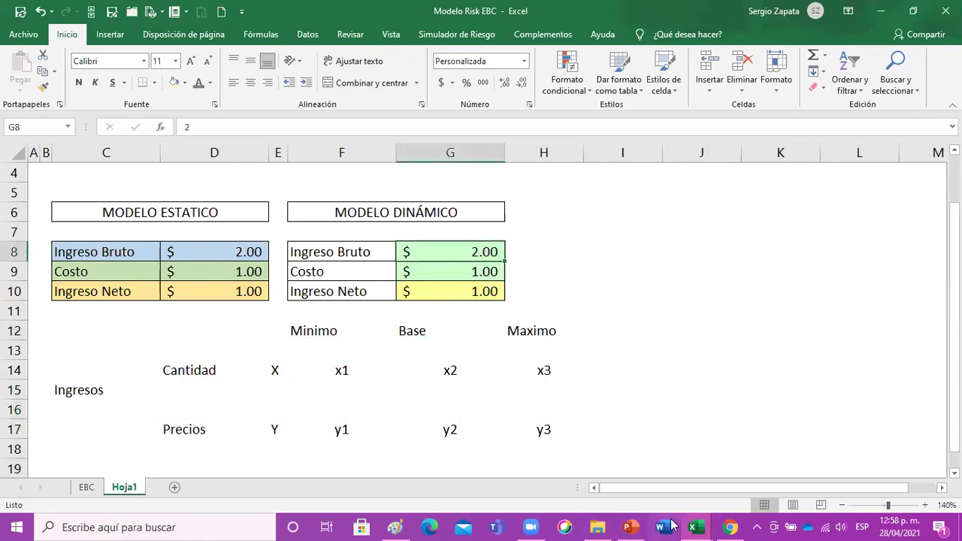
{"action": "left_click", "coordinate": [630, 527]}
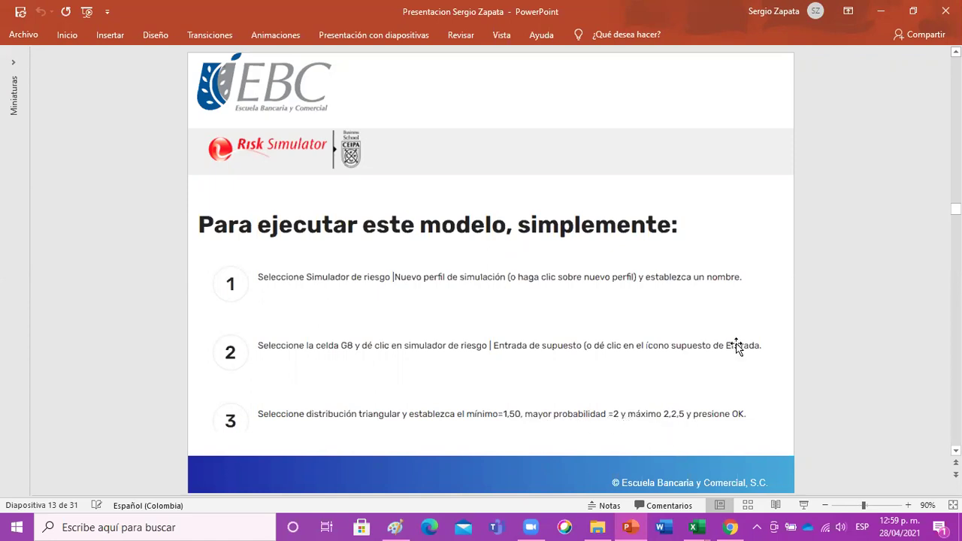
{"action": "left_click", "coordinate": [882, 13]}
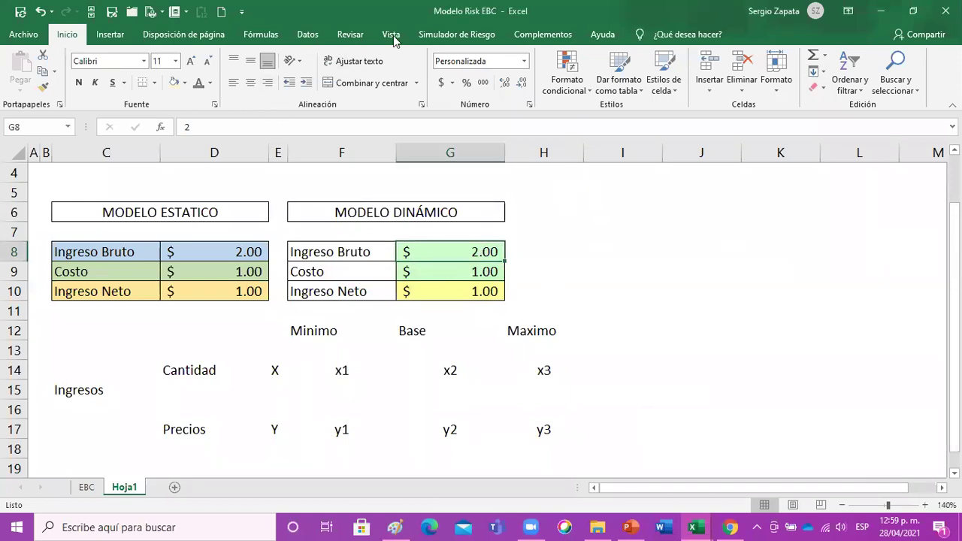
{"action": "left_click", "coordinate": [457, 35]}
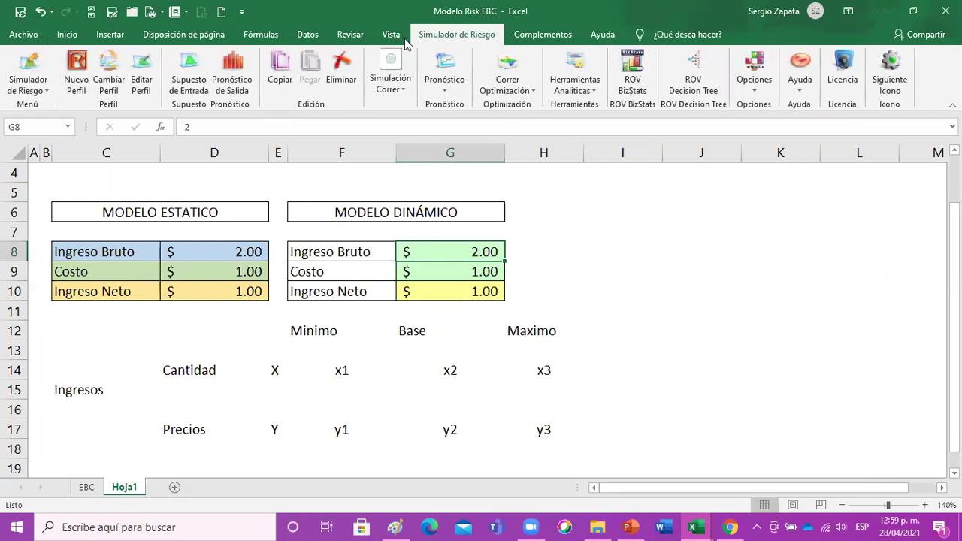
{"action": "left_click", "coordinate": [189, 79]}
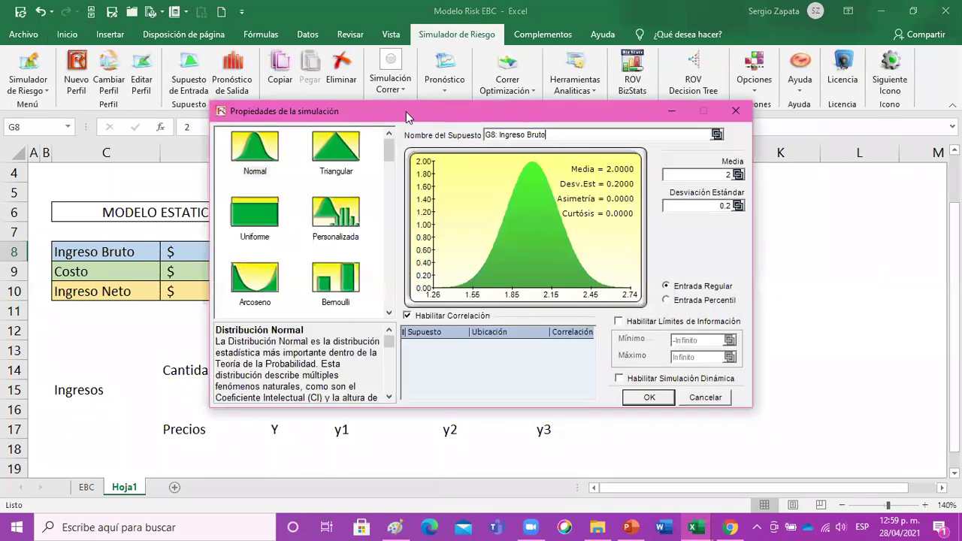
{"action": "left_click_drag", "start_coordinate": [406, 111], "coordinate": [588, 171]}
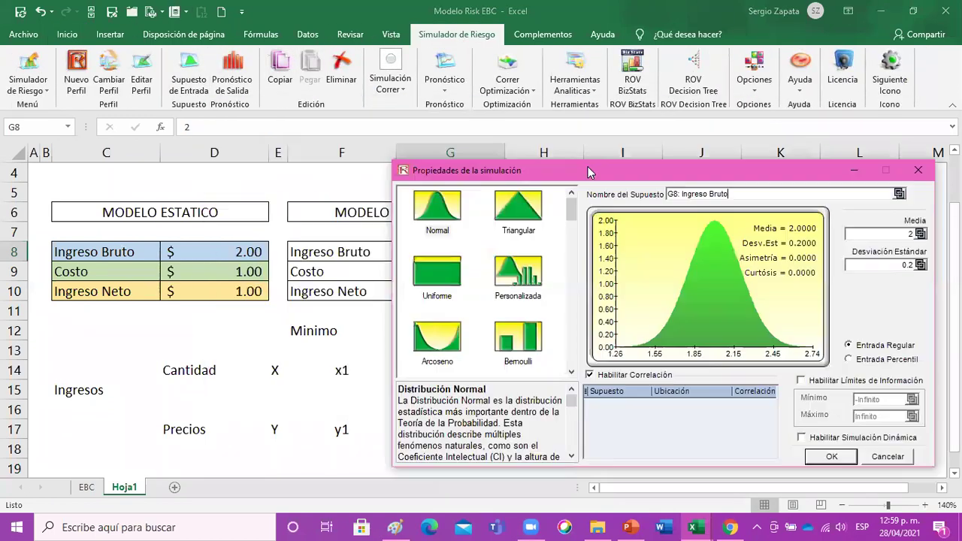
{"action": "left_click", "coordinate": [516, 223]}
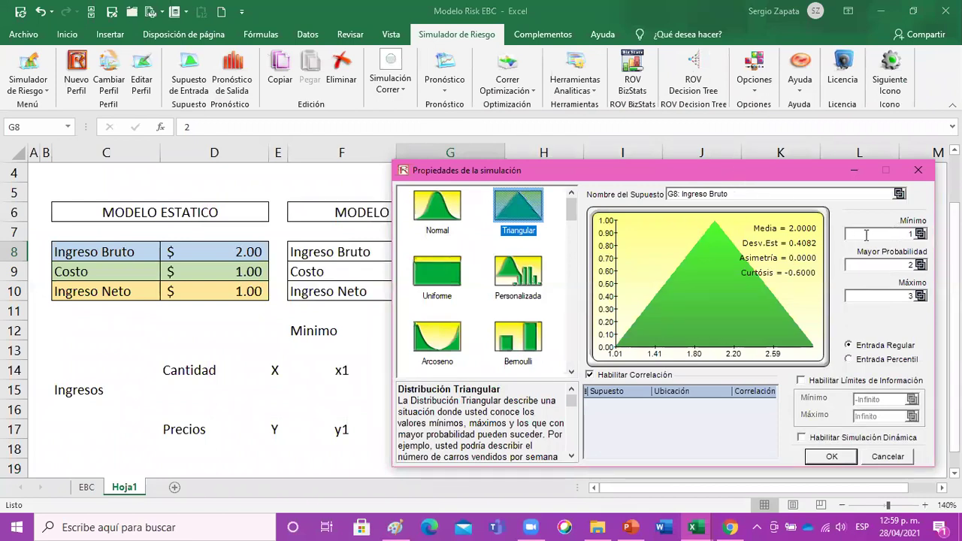
- Check the parameters in the PowerPoint slide and apply the triangular assumption to G8 in Excel with minimum 1.5 and maximum 2.5
{"action": "left_click", "coordinate": [629, 526]}
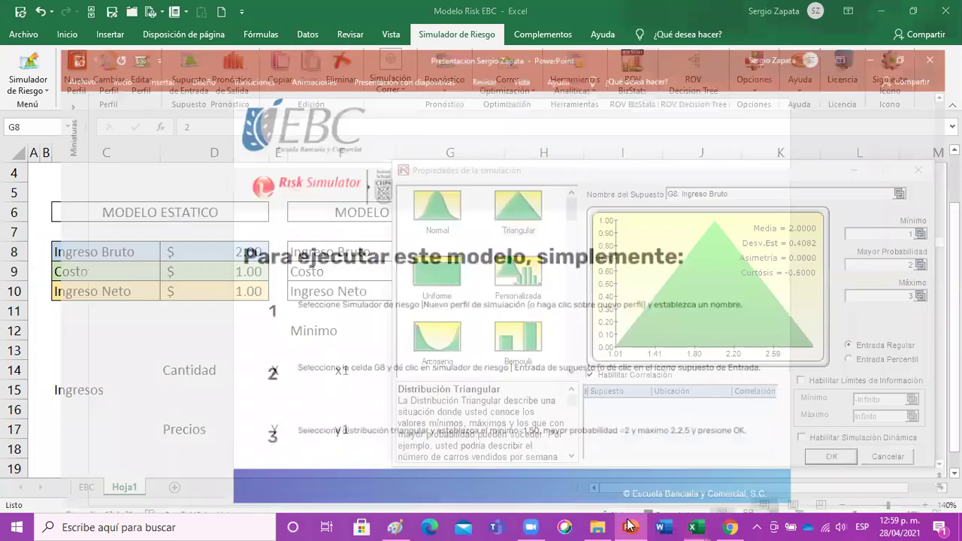
{"action": "left_click", "coordinate": [881, 12]}
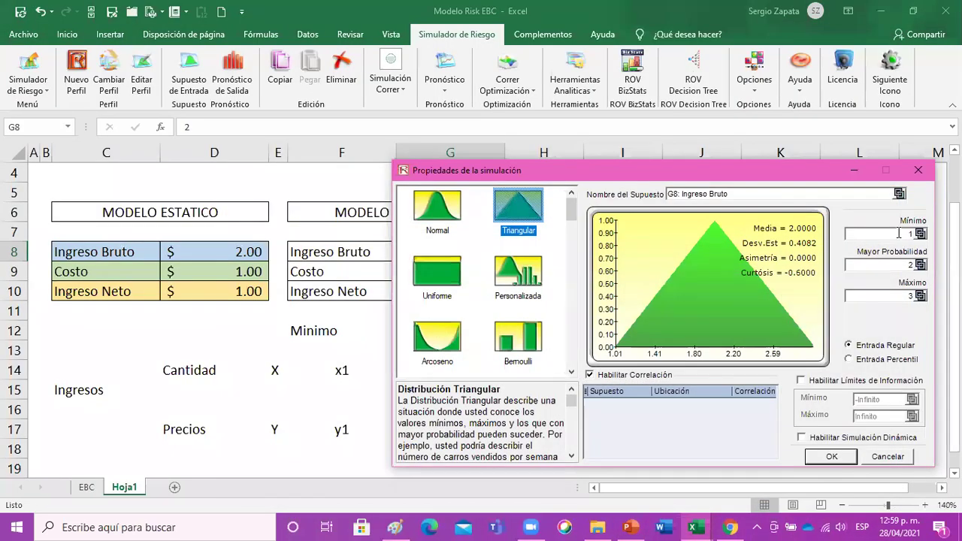
{"action": "left_click", "coordinate": [907, 234]}
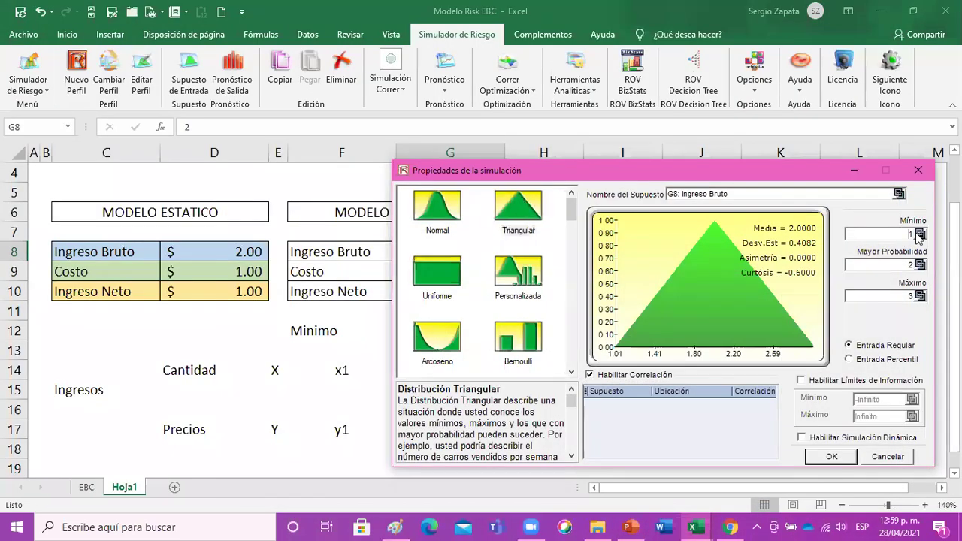
{"action": "left_click", "coordinate": [891, 297]}
{"action": "type", "text": "2.5"}
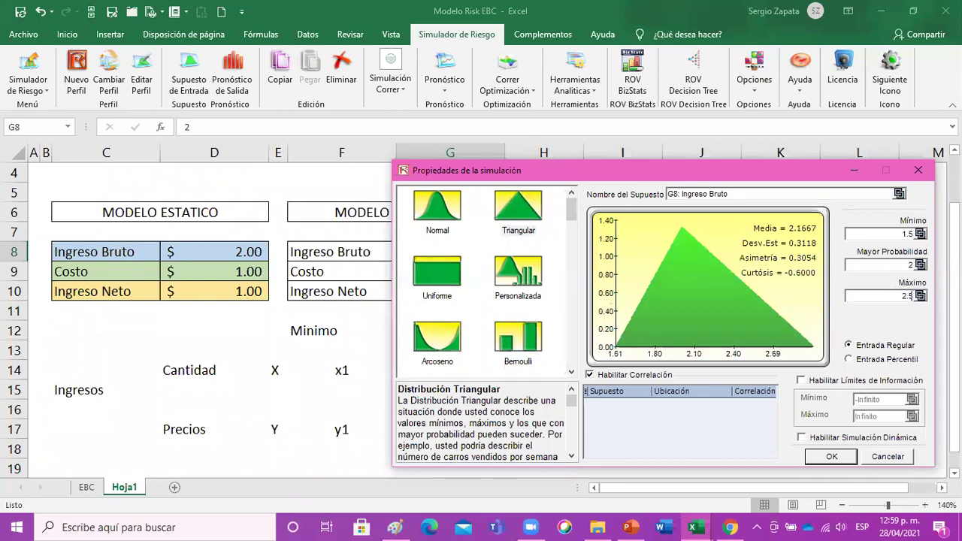
{"action": "left_click", "coordinate": [883, 266]}
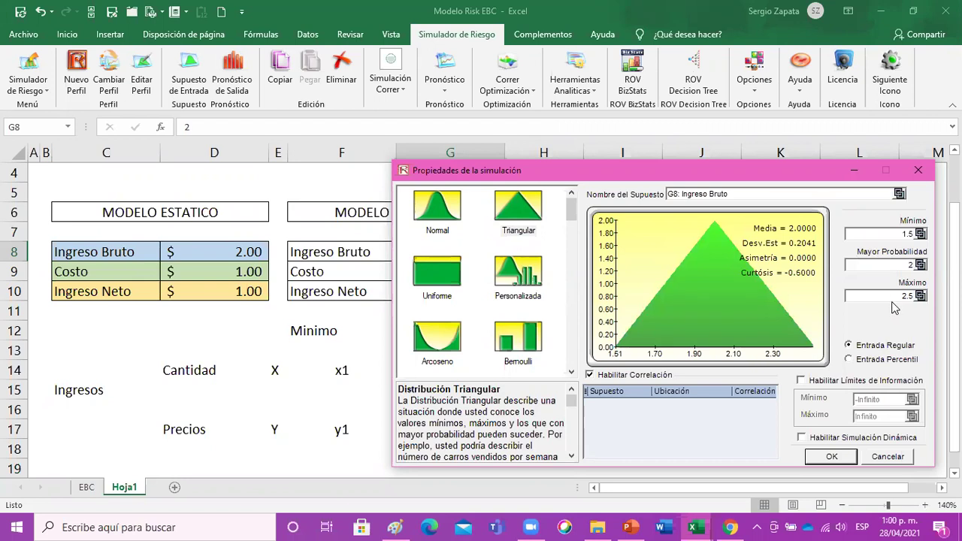
{"action": "left_click", "coordinate": [905, 263]}
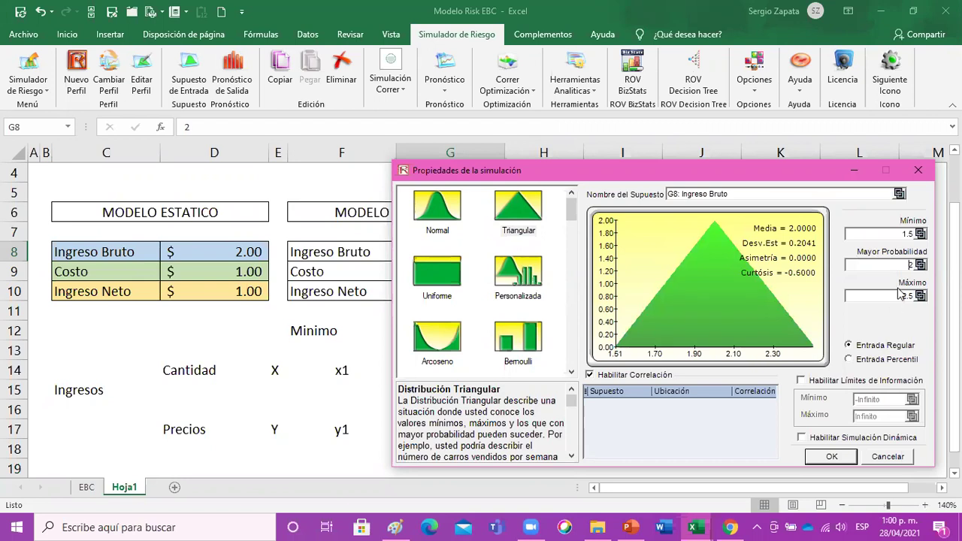
{"action": "left_click", "coordinate": [831, 457]}
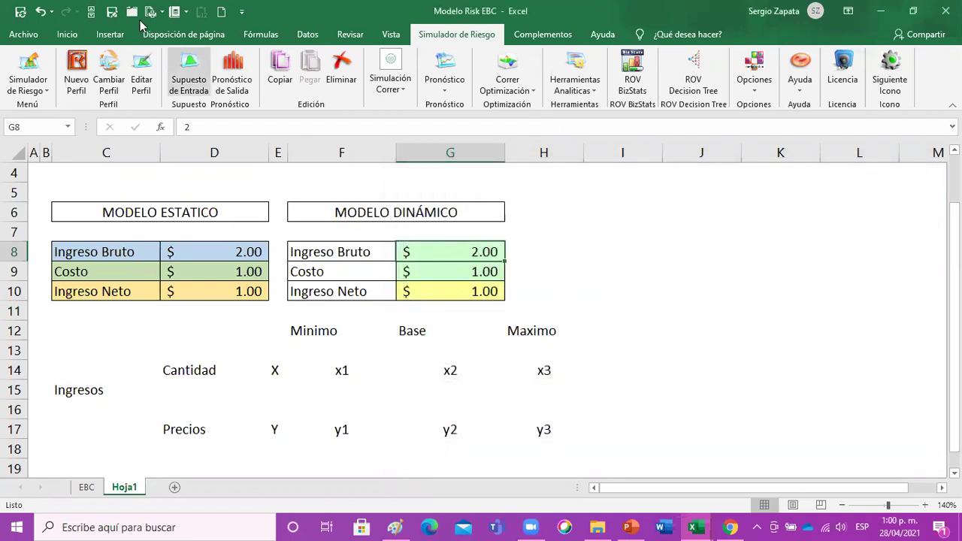
- Review the triangular input assumption parameters of Ingreso Bruto in G8 and accept them
{"action": "left_click", "coordinate": [181, 64]}
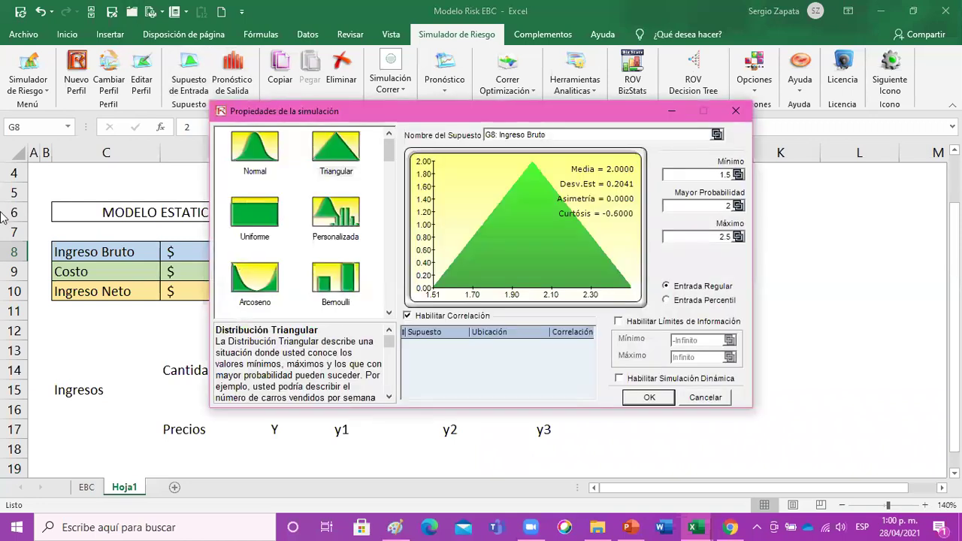
{"action": "left_click", "coordinate": [314, 158]}
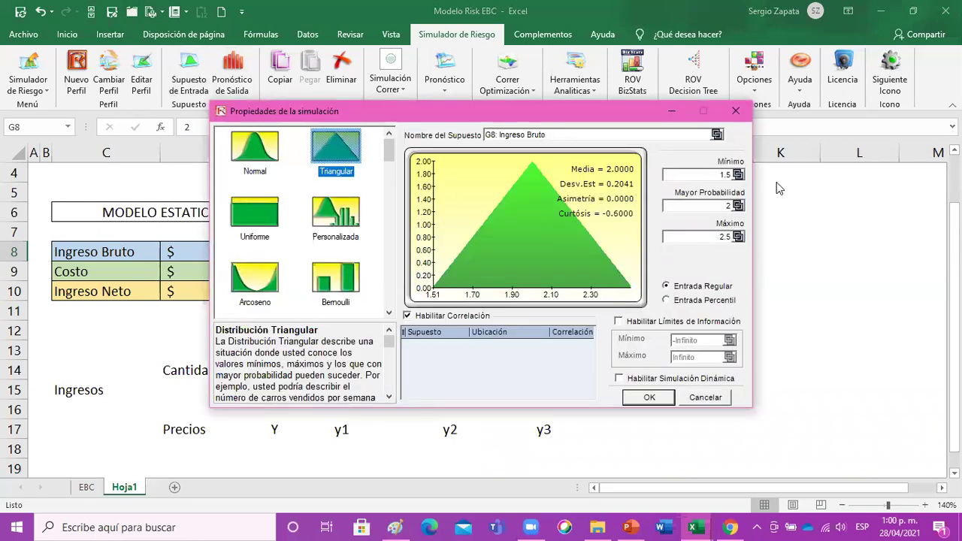
{"action": "left_click", "coordinate": [658, 403]}
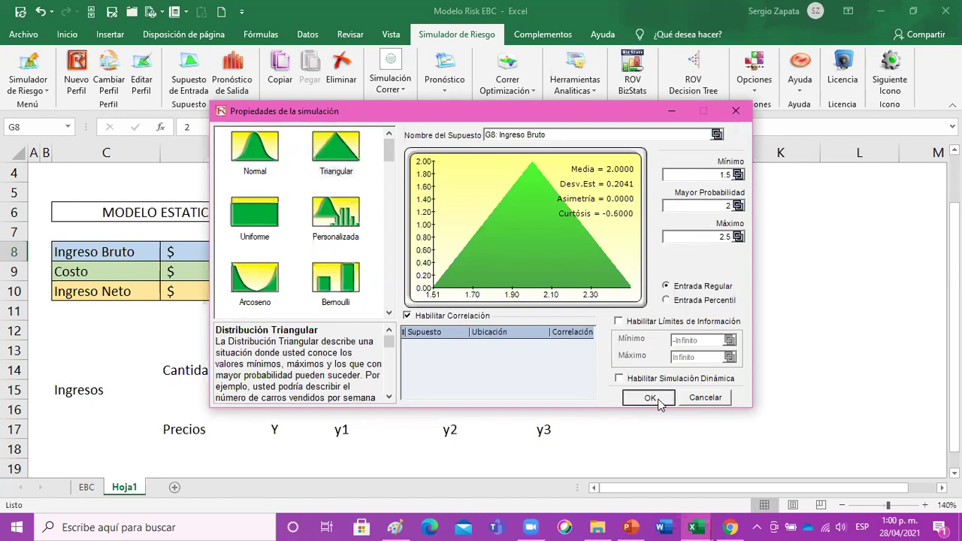
- Enter the Ingreso Bruto scenario values 1.5, 2 and 2.5 in cells I8:K8
{"action": "left_click", "coordinate": [602, 250]}
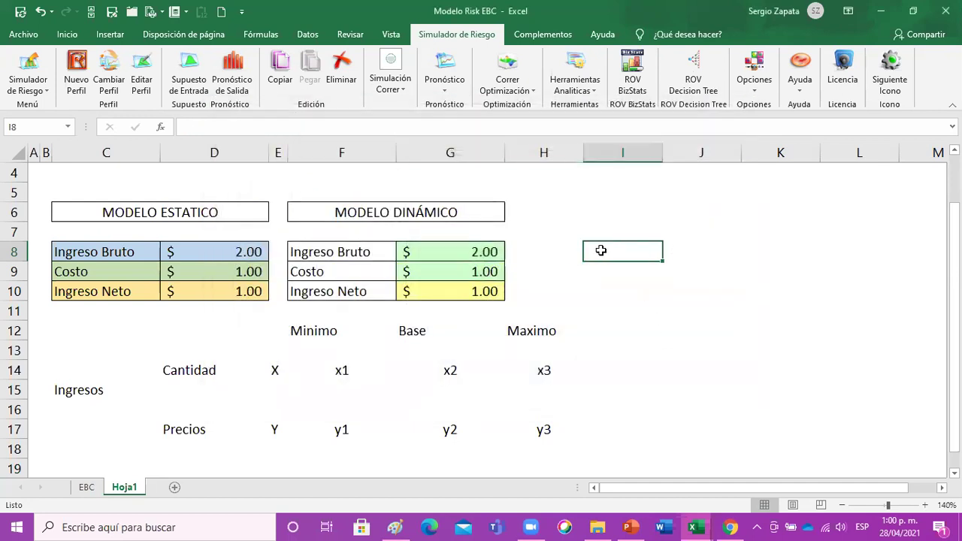
{"action": "type", "text": "1.5"}
{"action": "key", "text": "Tab"}
{"action": "type", "text": "2"}
{"action": "key", "text": "Tab"}
{"action": "type", "text": "2.5"}
{"action": "key", "text": "Down"}
{"action": "key", "text": "Up"}
{"action": "key", "text": "Up"}
{"action": "key", "text": "Up"}
{"action": "key", "text": "Left"}
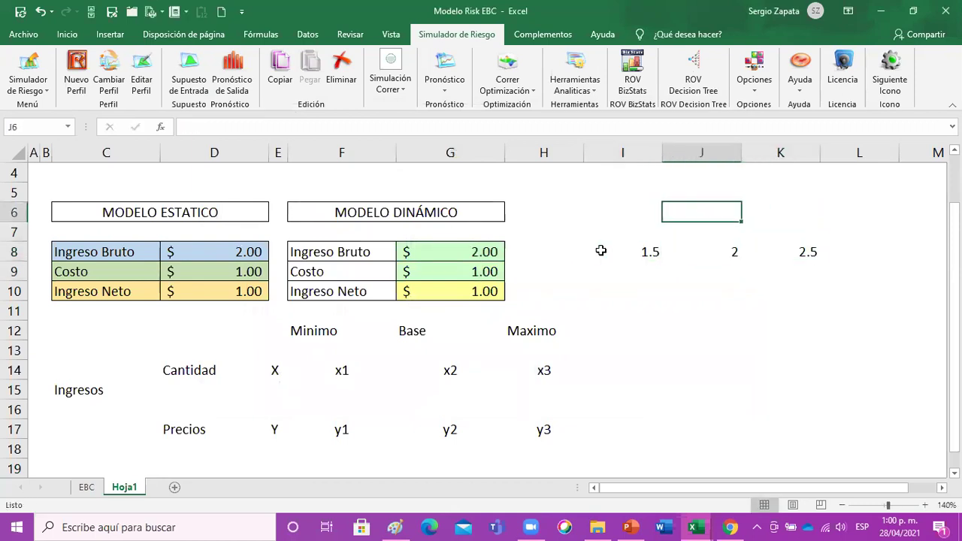
{"action": "key", "text": "Left"}
- Copy the Minimo, Base and Maximo headers from F12:H12 to I6:K6 above the scenario values
{"action": "left_click_drag", "start_coordinate": [317, 332], "coordinate": [526, 331]}
{"action": "key", "text": "ctrl+c"}
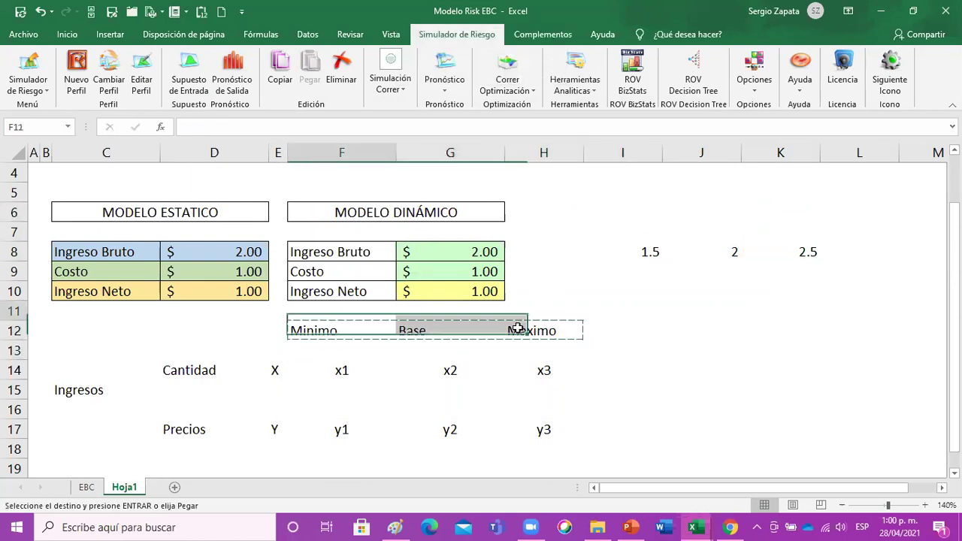
{"action": "key", "text": "Up"}
{"action": "key", "text": "Up"}
{"action": "key", "text": "Up"}
{"action": "key", "text": "Up"}
{"action": "key", "text": "Up"}
{"action": "key", "text": "Right"}
{"action": "key", "text": "Right"}
{"action": "key", "text": "Right"}
{"action": "key", "text": "Up"}
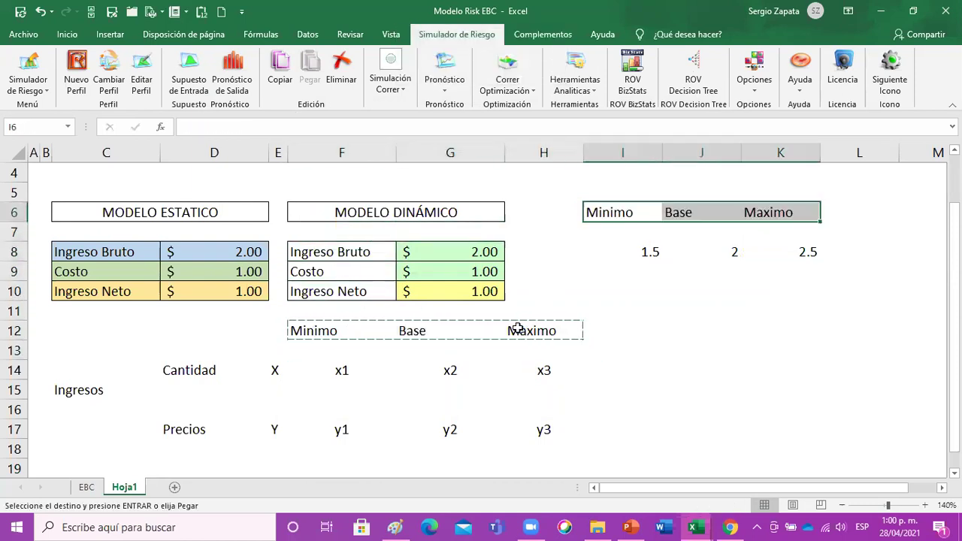
{"action": "key", "text": "Return"}
{"action": "key", "text": "Down"}
{"action": "key", "text": "Down"}
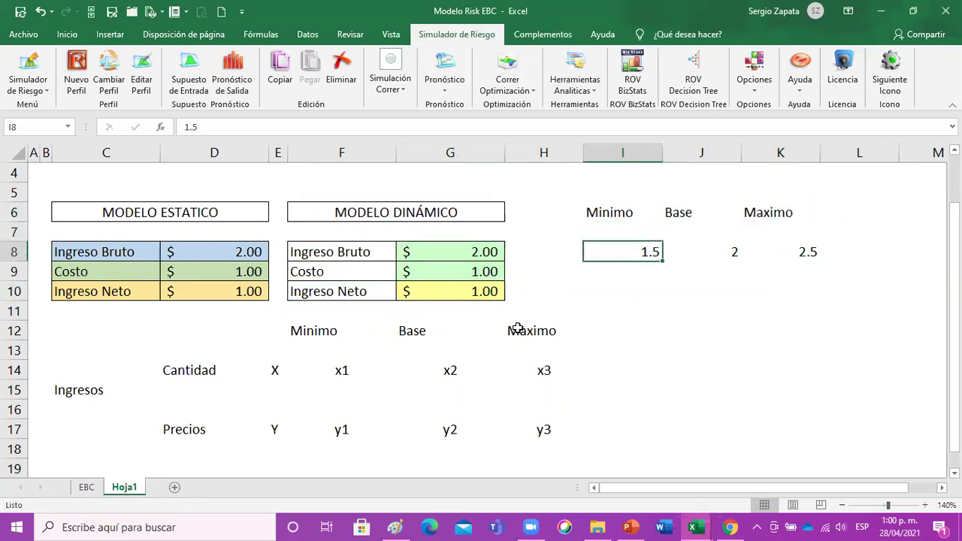
- Switch to the PowerPoint presentation and consult step 4 for the distribution parameters of cell G9
{"action": "left_click_drag", "start_coordinate": [462, 251], "coordinate": [451, 298]}
{"action": "left_click", "coordinate": [586, 334]}
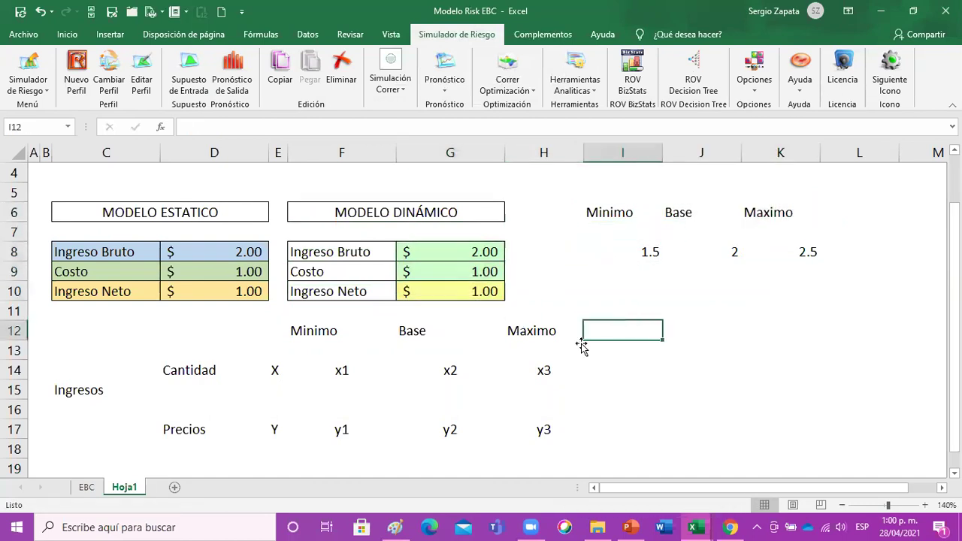
{"action": "left_click", "coordinate": [629, 525]}
{"action": "scroll", "coordinate": [600, 356], "scroll_direction": "down", "scroll_amount": 5}
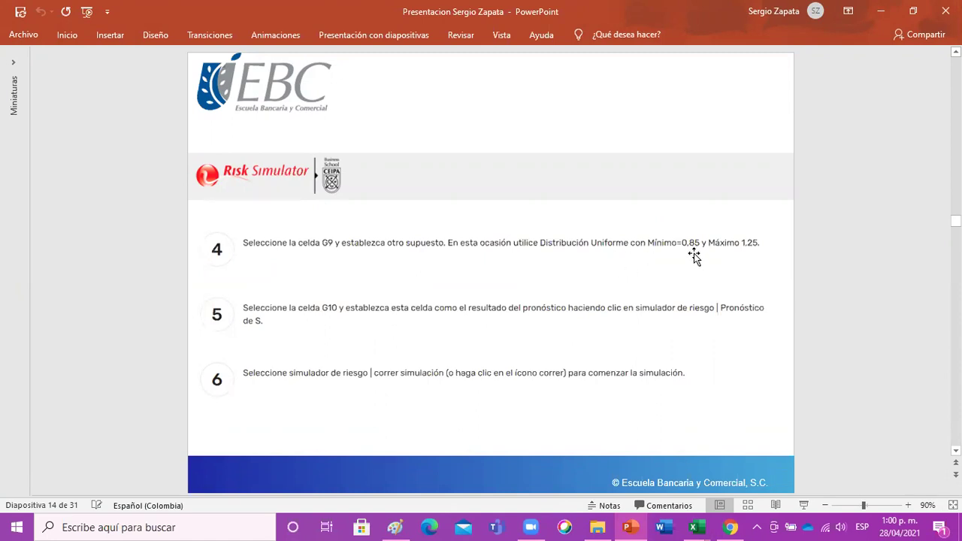
{"action": "left_click", "coordinate": [884, 14]}
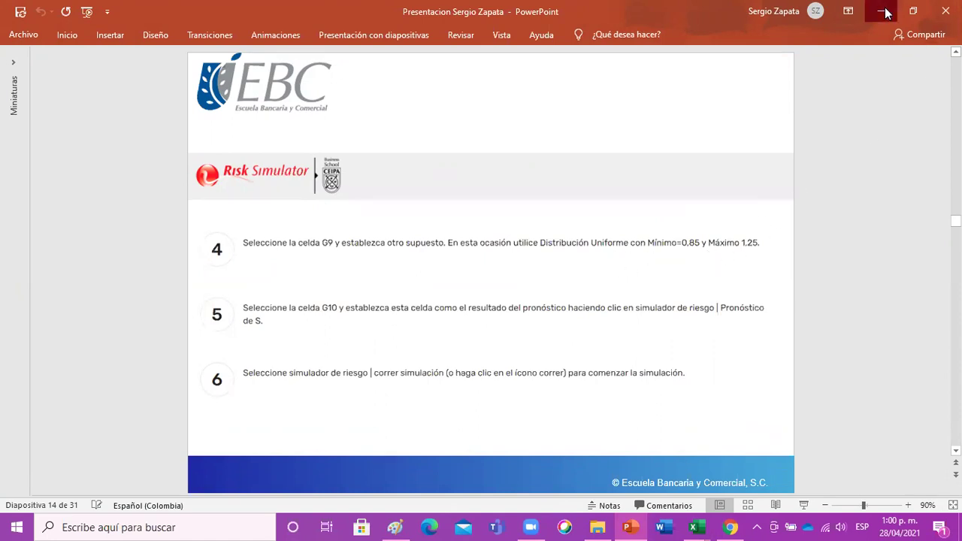
- In Excel, define a Uniform input assumption for Costo in G9 with minimum 0.85 and maximum 1.25
{"action": "left_click", "coordinate": [466, 275]}
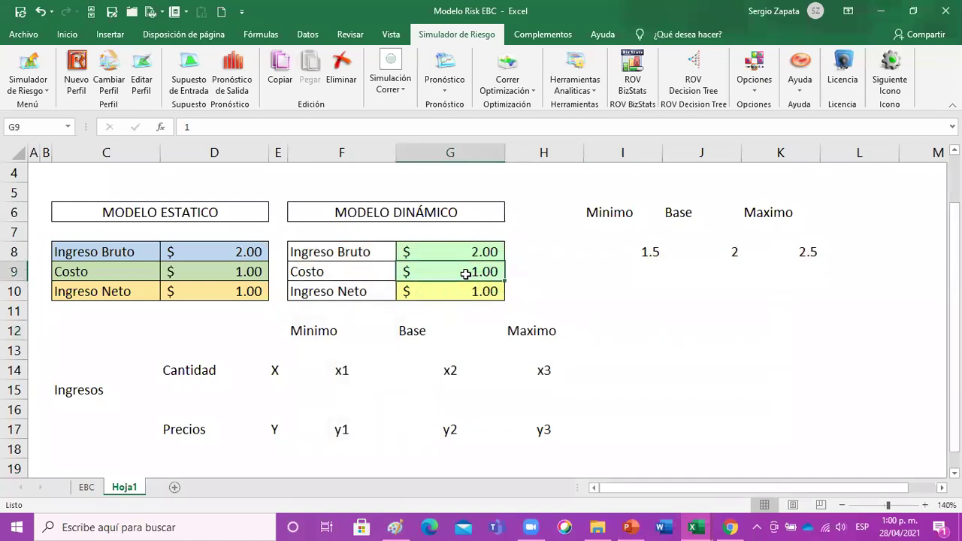
{"action": "left_click", "coordinate": [192, 80]}
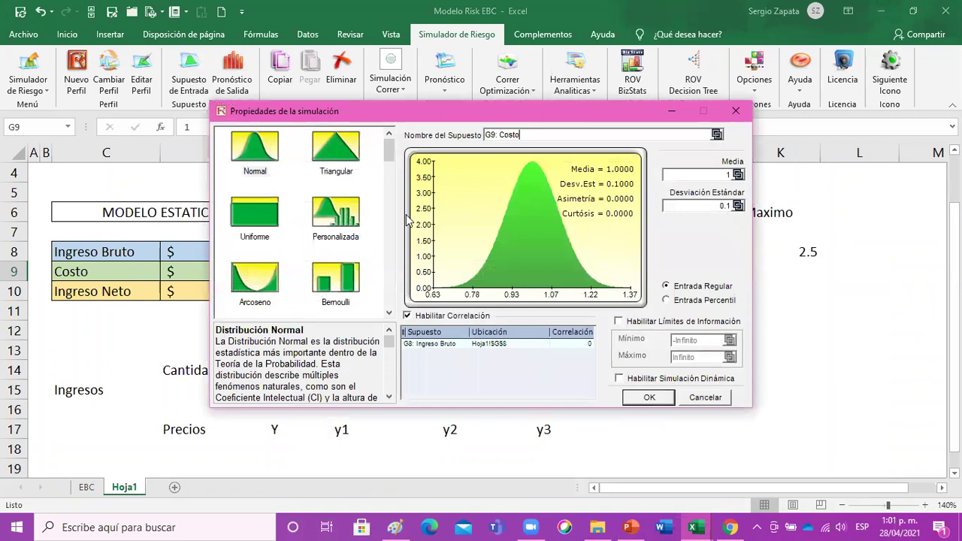
{"action": "left_click", "coordinate": [260, 217]}
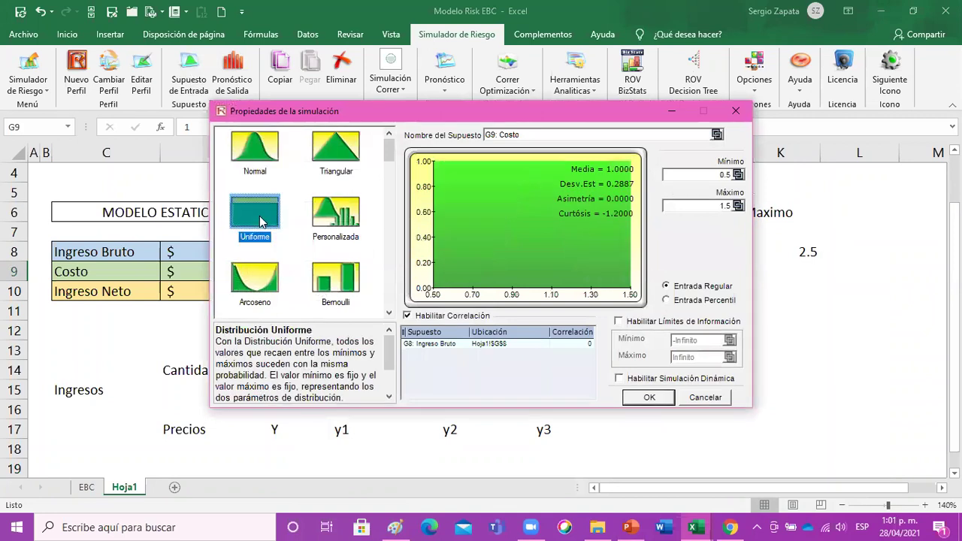
{"action": "left_click", "coordinate": [706, 177]}
{"action": "type", "text": "0.85"}
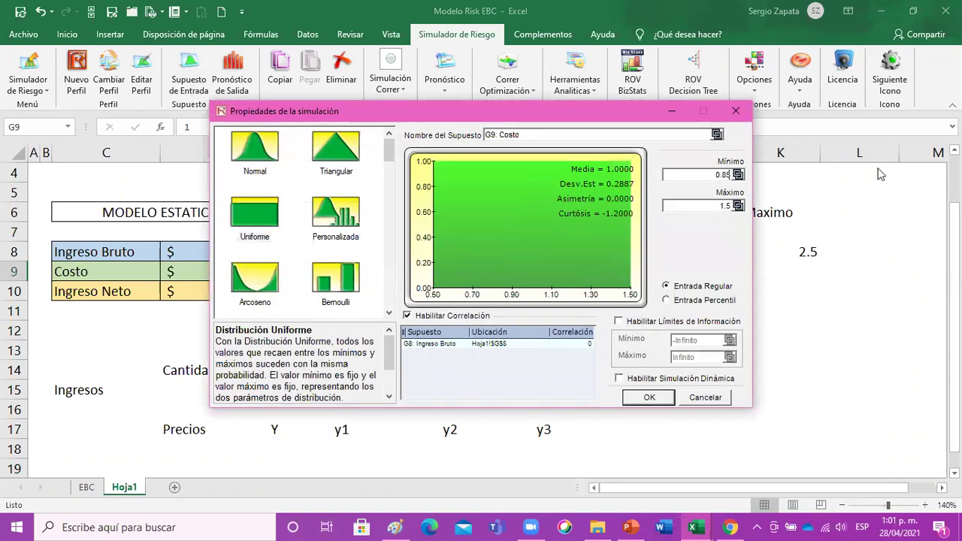
{"action": "key", "text": "Tab"}
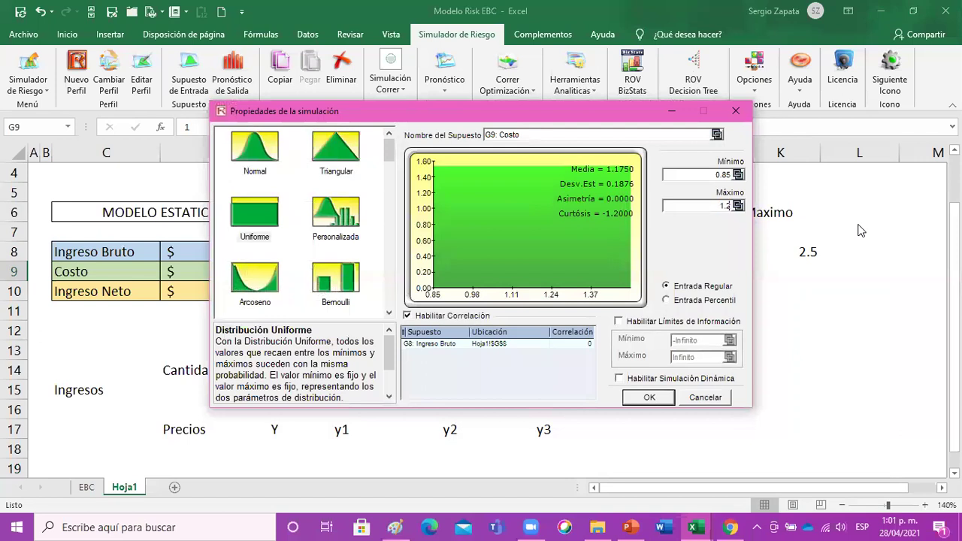
{"action": "left_click", "coordinate": [650, 398]}
{"action": "left_click", "coordinate": [650, 398]}
- Record the Costo minimum 0.85 in I9 and maximum 1.25 in K9
{"action": "left_click", "coordinate": [631, 275]}
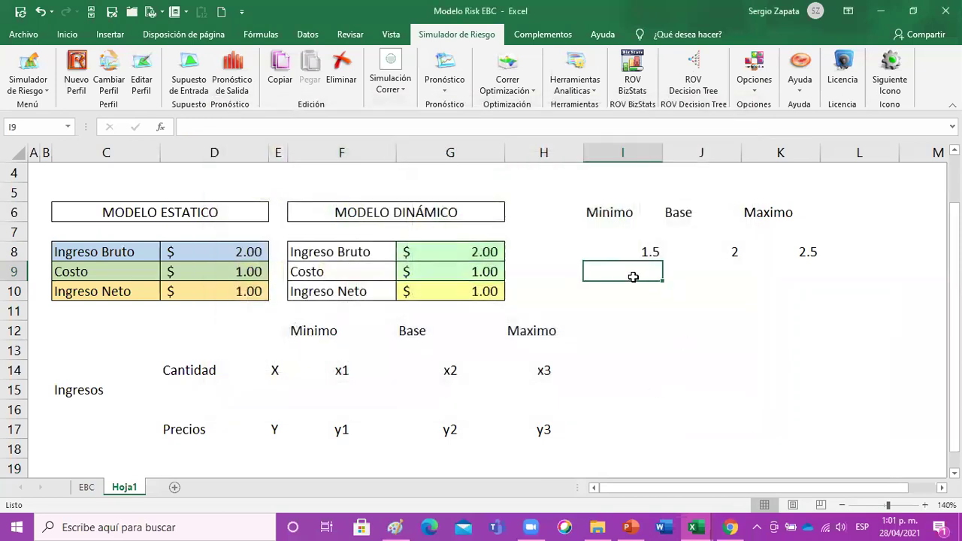
{"action": "type", "text": "0.25"}
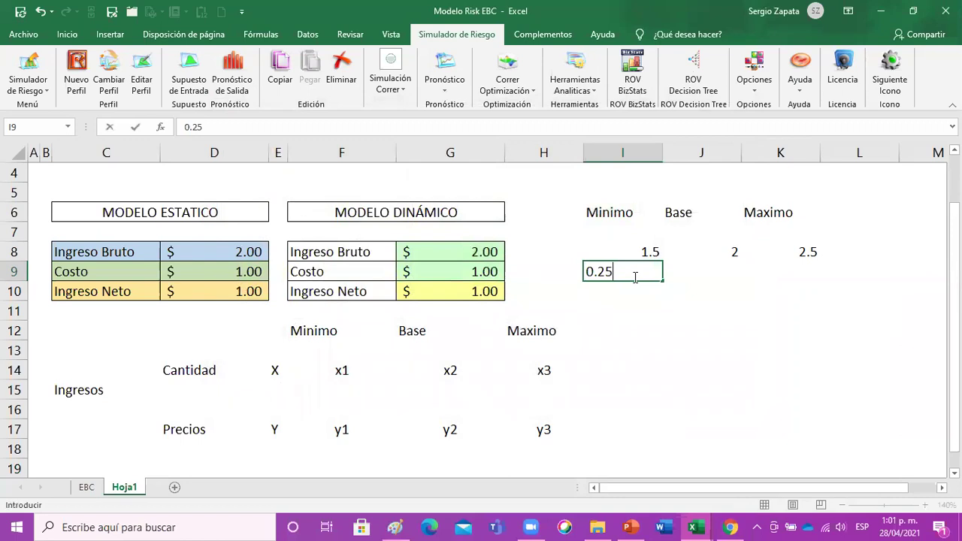
{"action": "type", "text": "85"}
{"action": "key", "text": "Tab"}
{"action": "key", "text": "Tab"}
{"action": "type", "text": "1.25"}
{"action": "key", "text": "Return"}
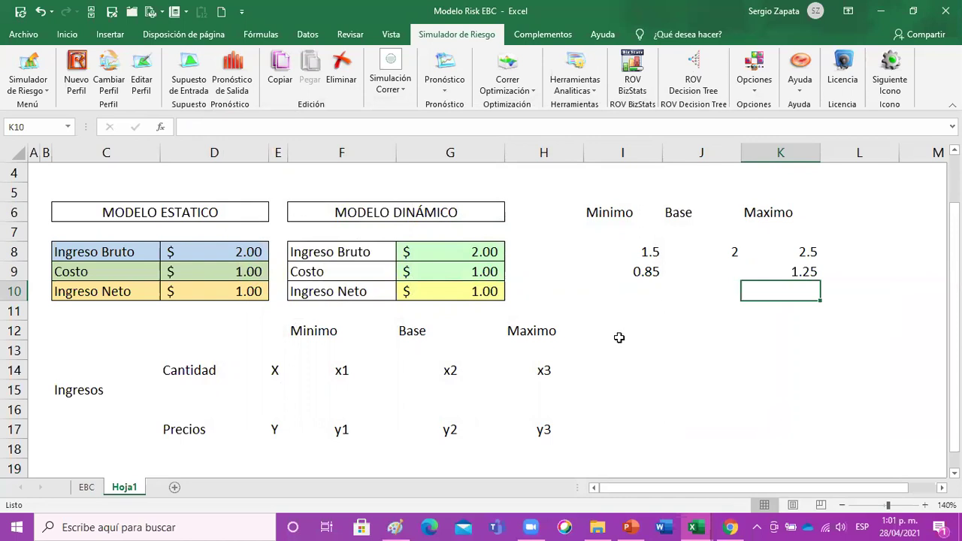
- Consult the forecast instructions in PowerPoint, and in Excel define Ingreso Neto in G10 as an output forecast
{"action": "left_click", "coordinate": [457, 293]}
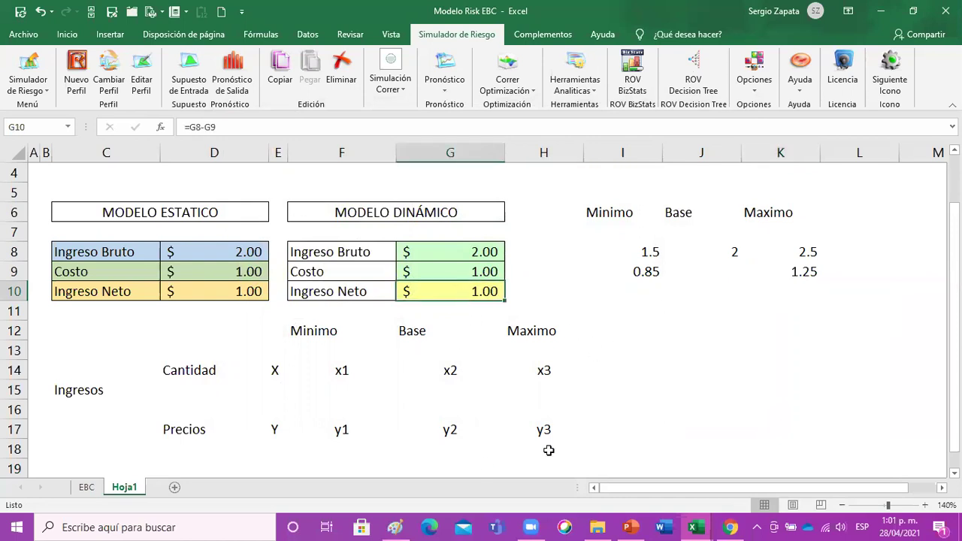
{"action": "mouse_move", "coordinate": [629, 526]}
{"action": "left_click", "coordinate": [618, 444]}
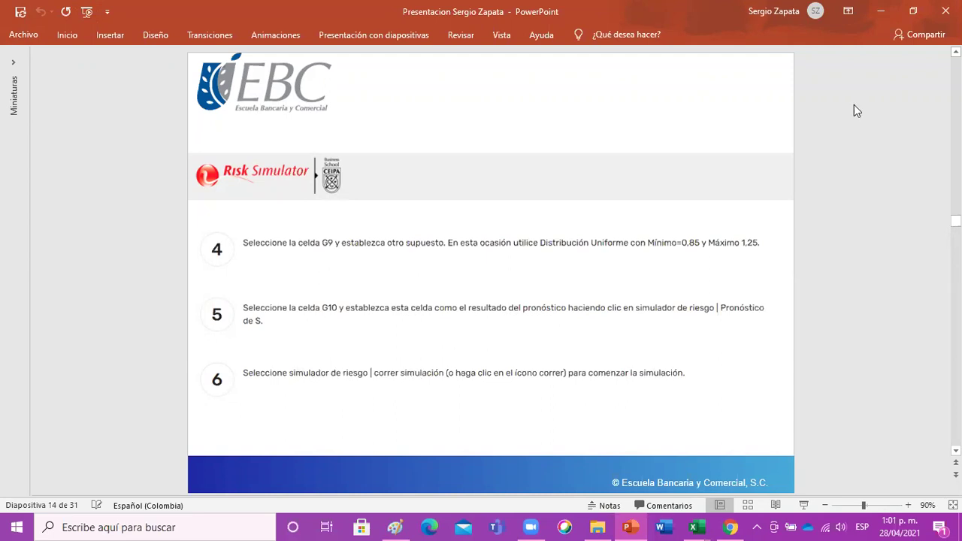
{"action": "scroll", "coordinate": [832, 172], "scroll_direction": "down", "scroll_amount": 3}
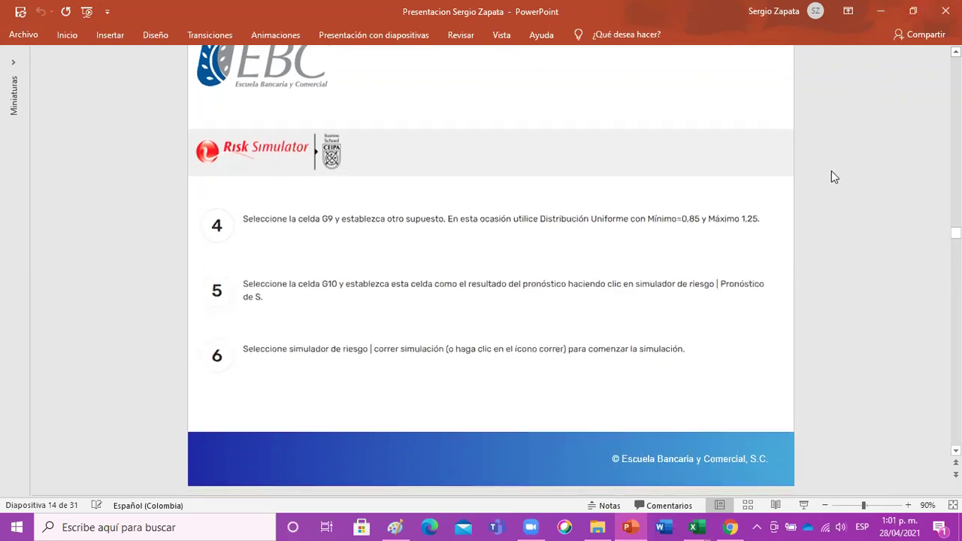
{"action": "left_click", "coordinate": [880, 10]}
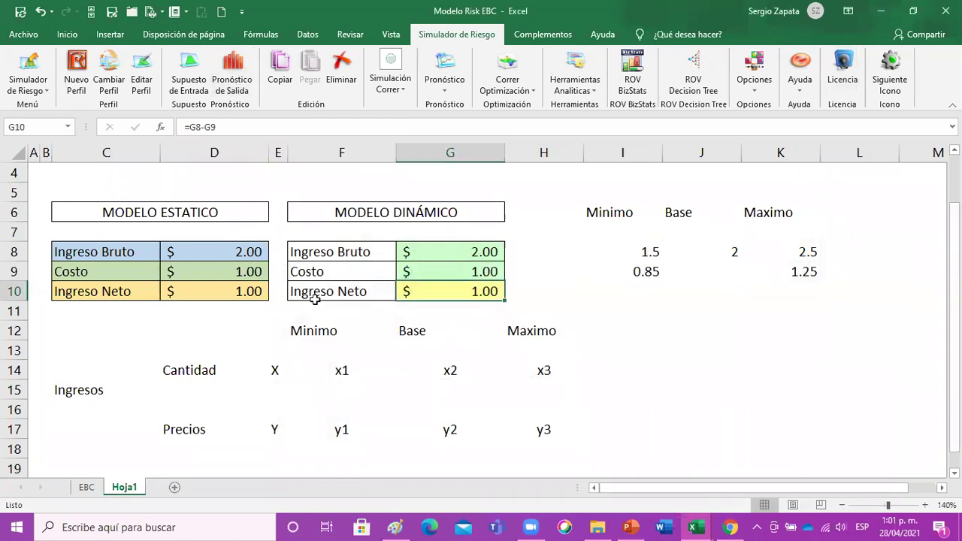
{"action": "left_click", "coordinate": [231, 79]}
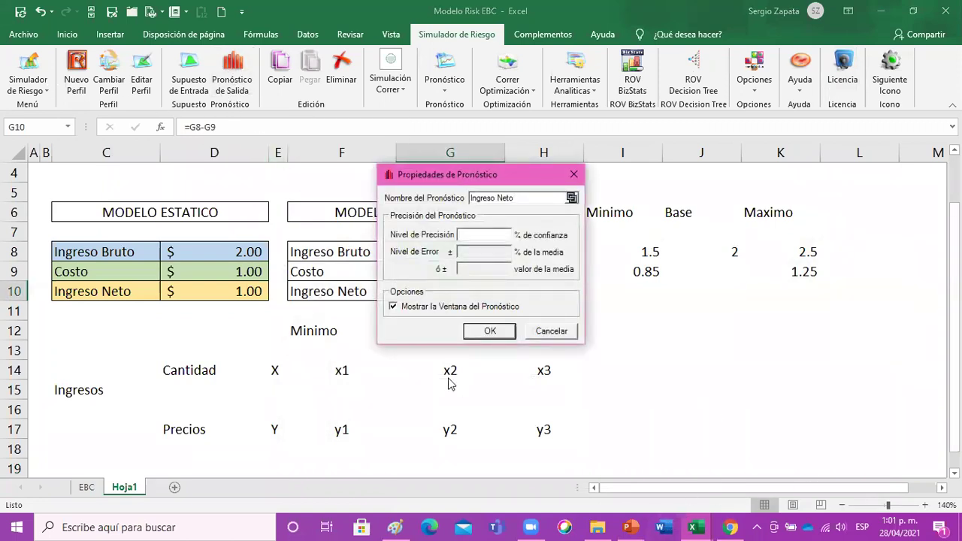
{"action": "left_click", "coordinate": [499, 333]}
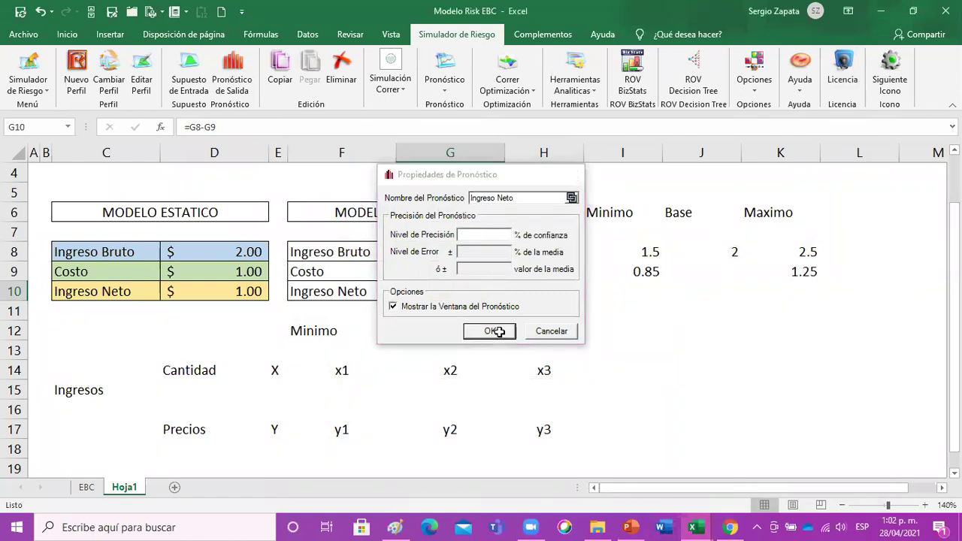
- Apply the Notas cell style to the scenario value range I8:K10
{"action": "left_click", "coordinate": [651, 291]}
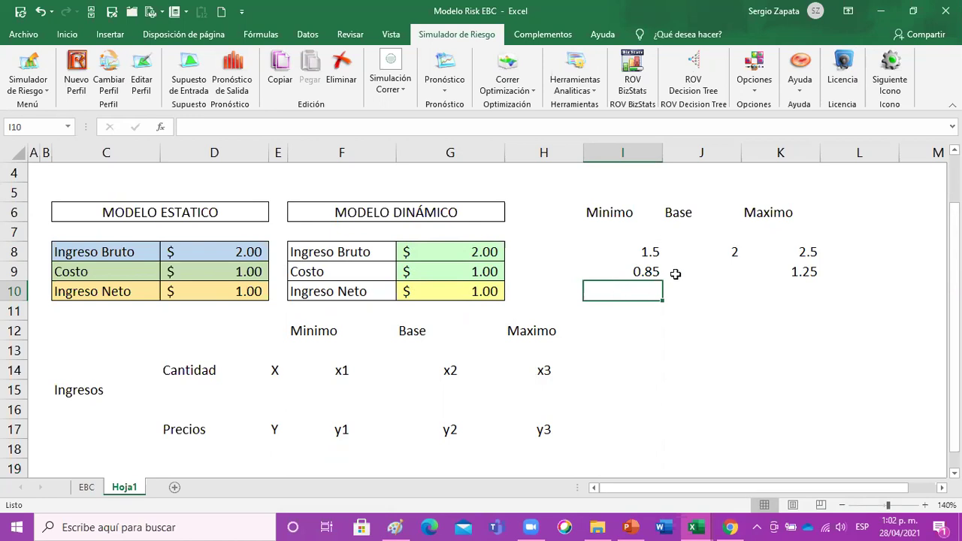
{"action": "left_click_drag", "start_coordinate": [630, 257], "coordinate": [790, 303]}
{"action": "left_click", "coordinate": [67, 34]}
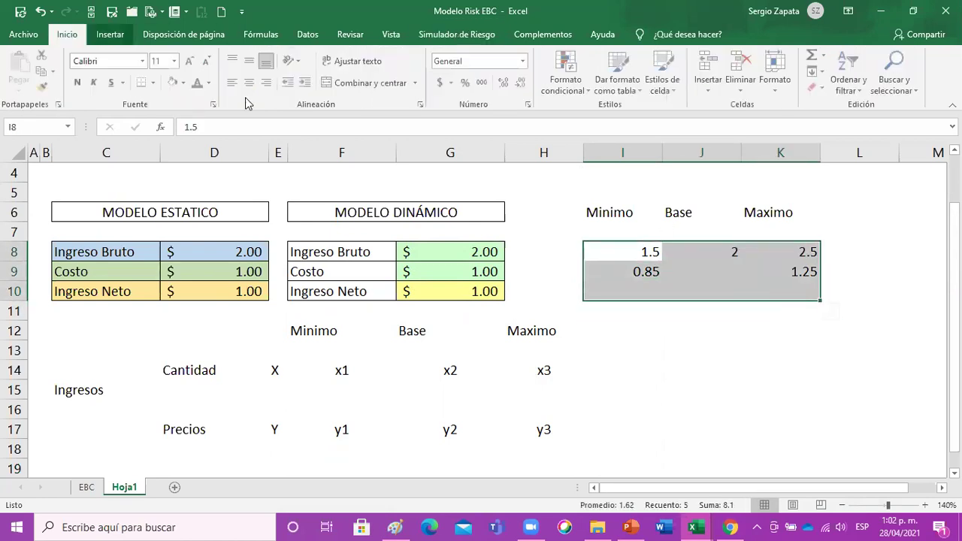
{"action": "left_click", "coordinate": [663, 86]}
{"action": "left_click", "coordinate": [821, 155]}
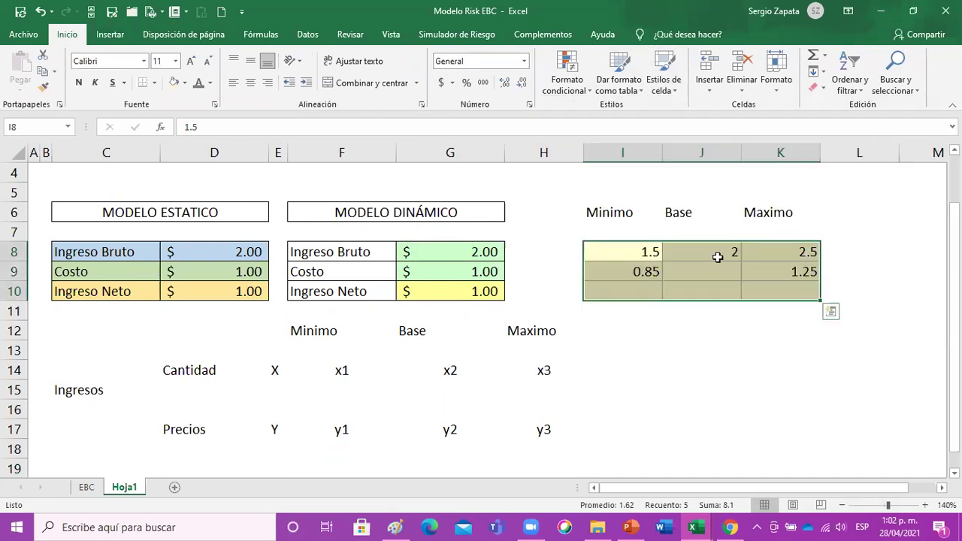
{"action": "left_click", "coordinate": [653, 333]}
- Center the Minimo, Base and Maximo headers in I6:K6 and apply the Entrada cell style to them
{"action": "left_click_drag", "start_coordinate": [638, 208], "coordinate": [775, 212]}
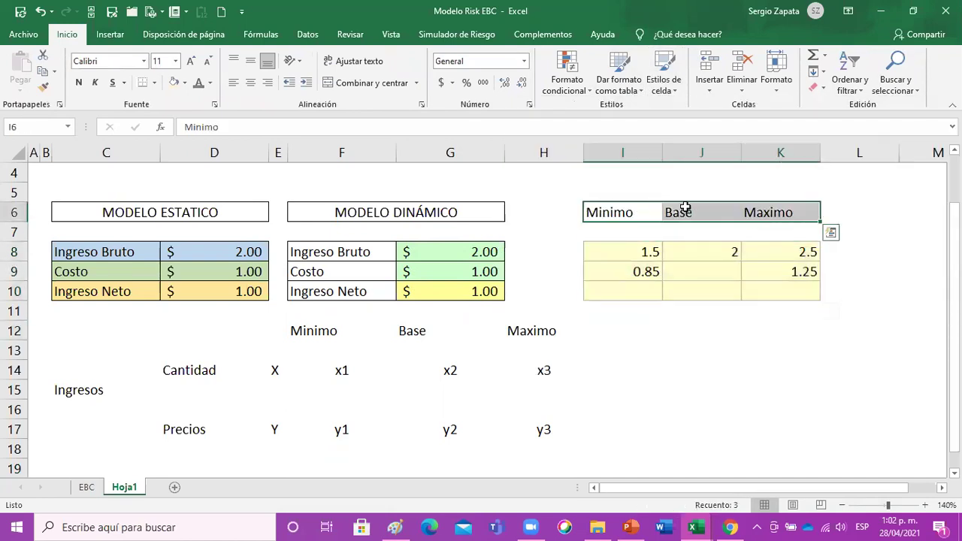
{"action": "left_click", "coordinate": [251, 83]}
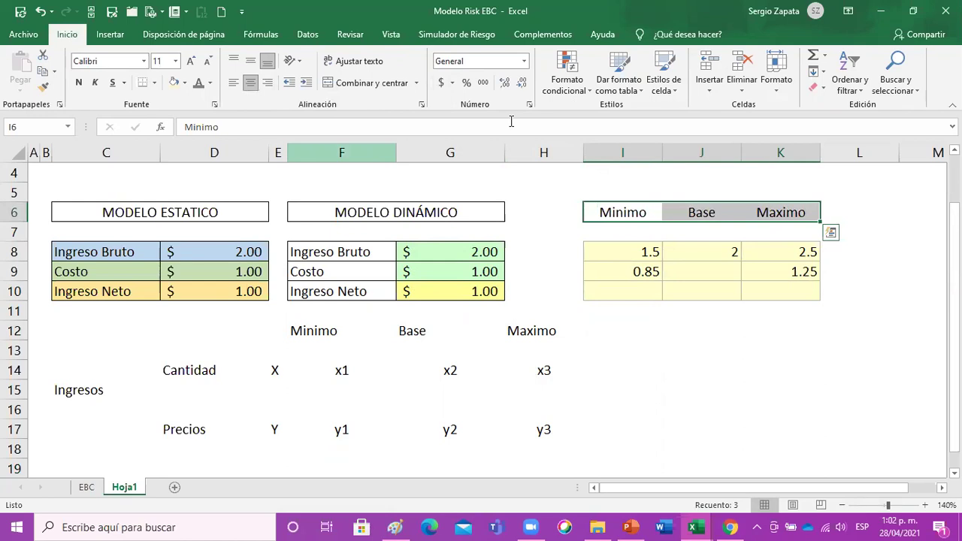
{"action": "left_click", "coordinate": [663, 83]}
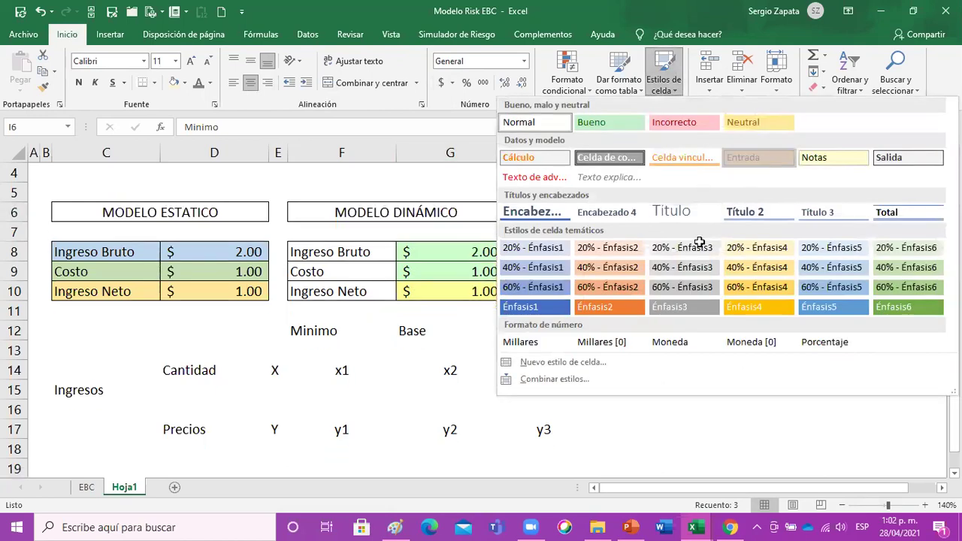
{"action": "left_click", "coordinate": [759, 158]}
{"action": "left_click", "coordinate": [710, 367]}
- Review the input assumption settings of Ingreso Bruto in G8 and Costo in G9 without changing them
{"action": "left_click", "coordinate": [446, 255]}
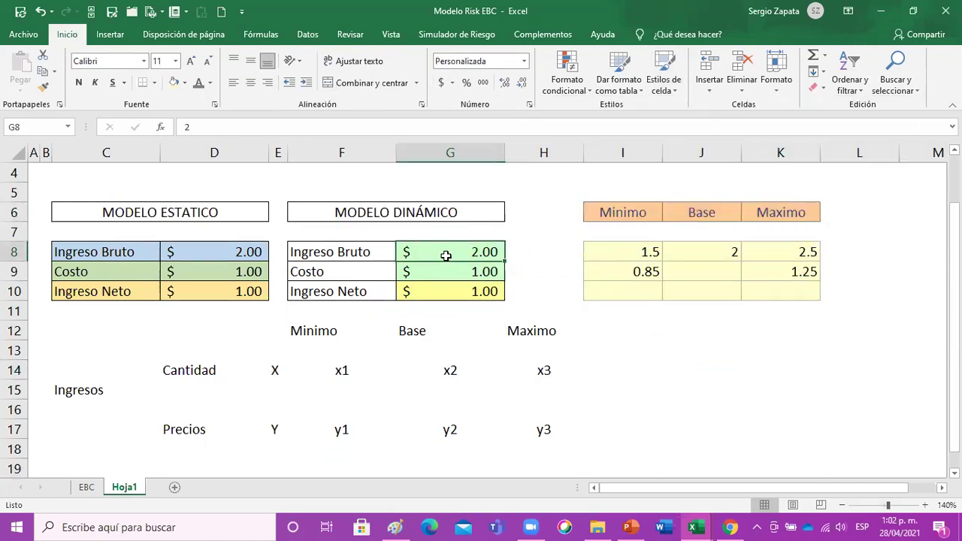
{"action": "left_click", "coordinate": [456, 34]}
{"action": "left_click", "coordinate": [188, 76]}
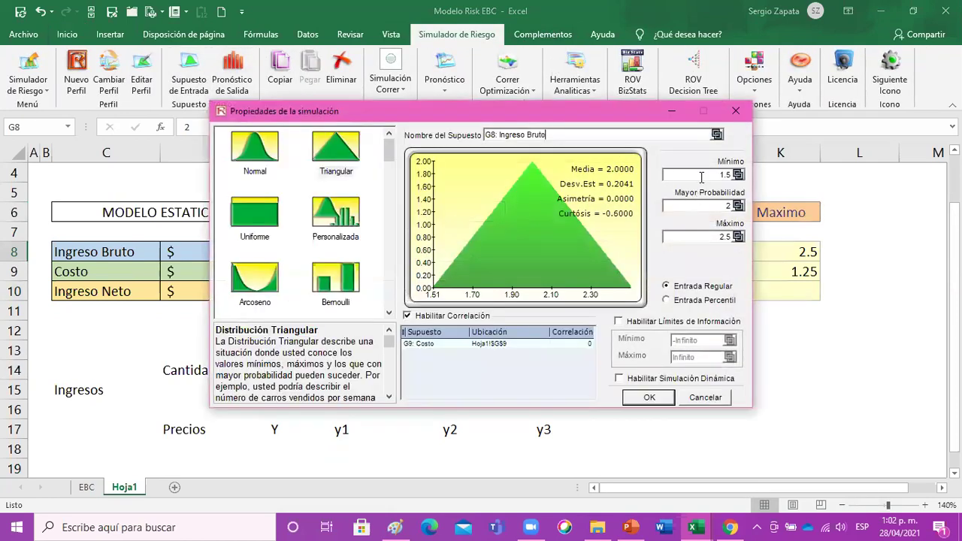
{"action": "left_click", "coordinate": [706, 399]}
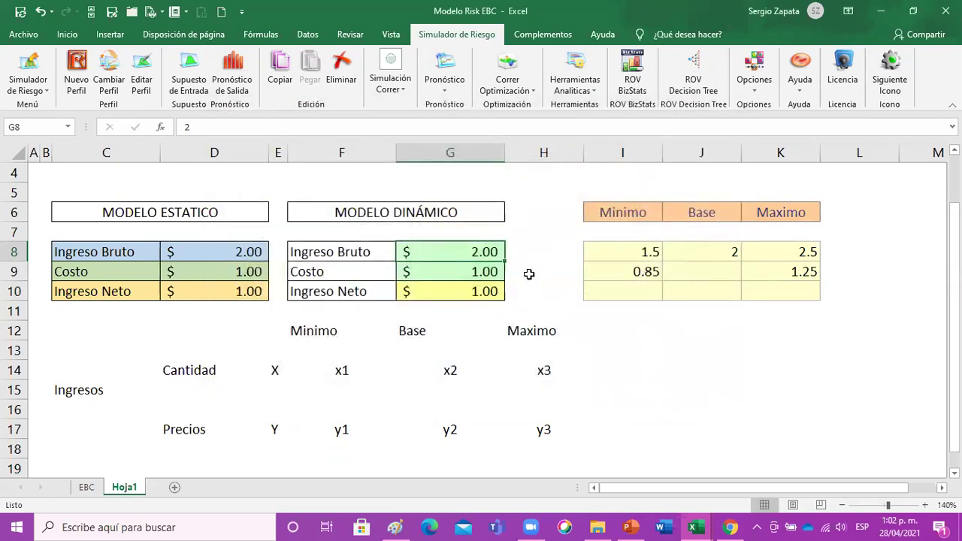
{"action": "left_click", "coordinate": [472, 272]}
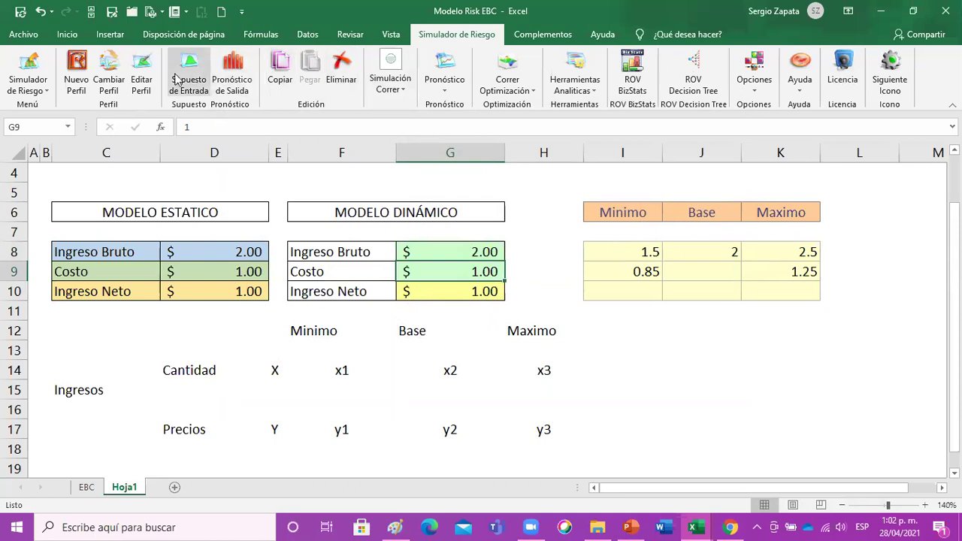
{"action": "left_click", "coordinate": [201, 95]}
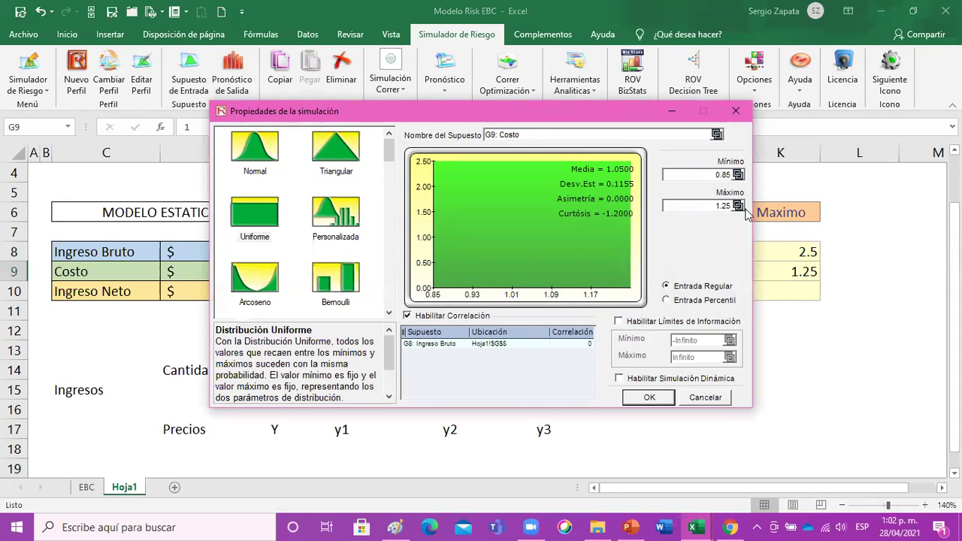
{"action": "left_click", "coordinate": [705, 398]}
- Format the scenario values in I8:K9 with two decimal places
{"action": "left_click_drag", "start_coordinate": [657, 257], "coordinate": [759, 261]}
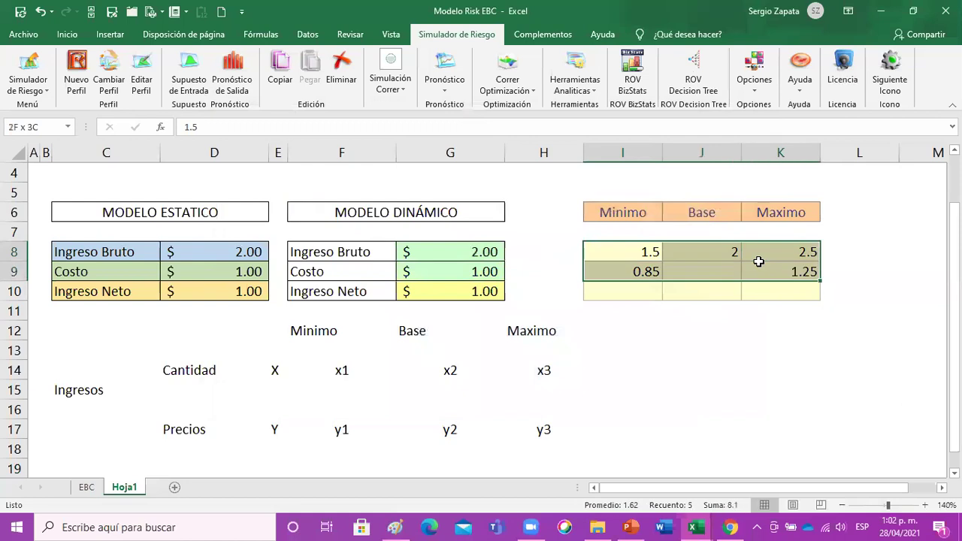
{"action": "left_click", "coordinate": [68, 34]}
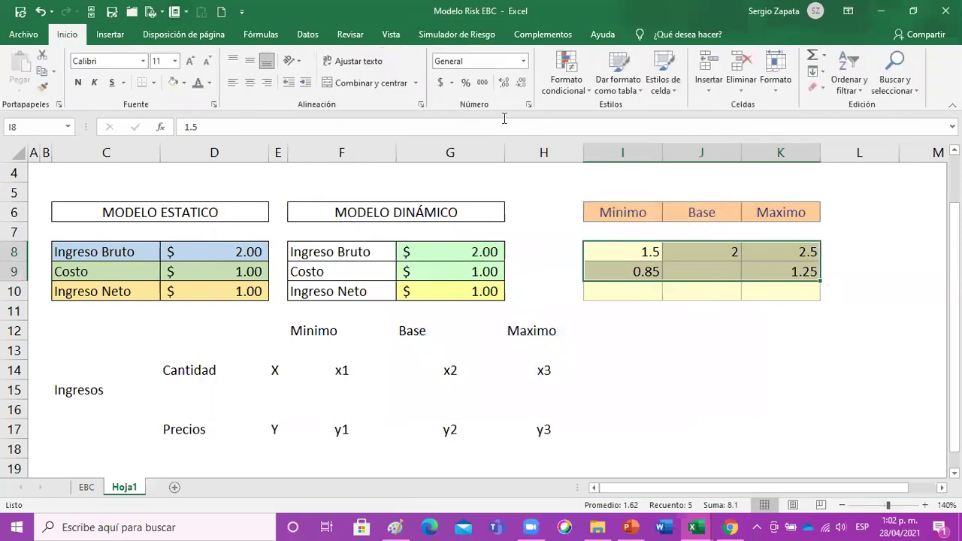
{"action": "left_click", "coordinate": [505, 87]}
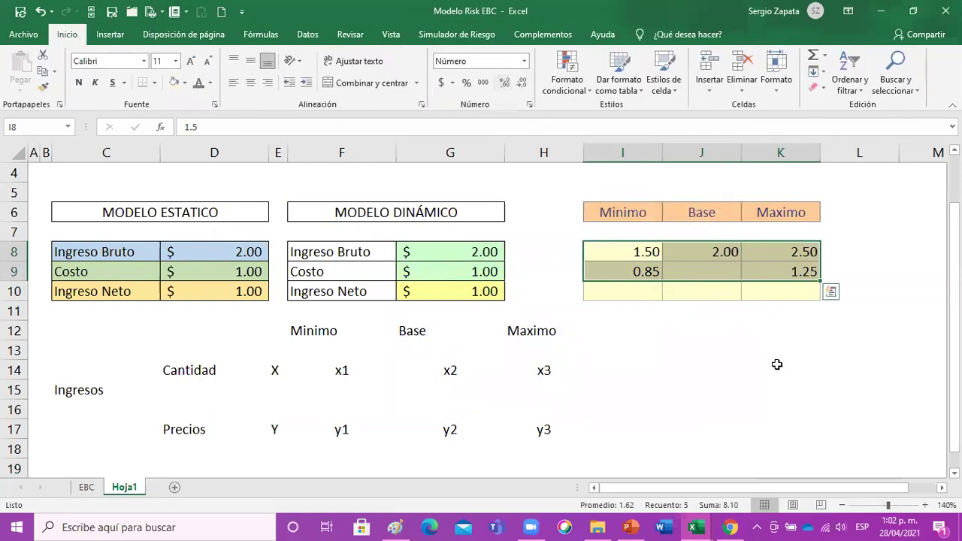
{"action": "left_click", "coordinate": [780, 359]}
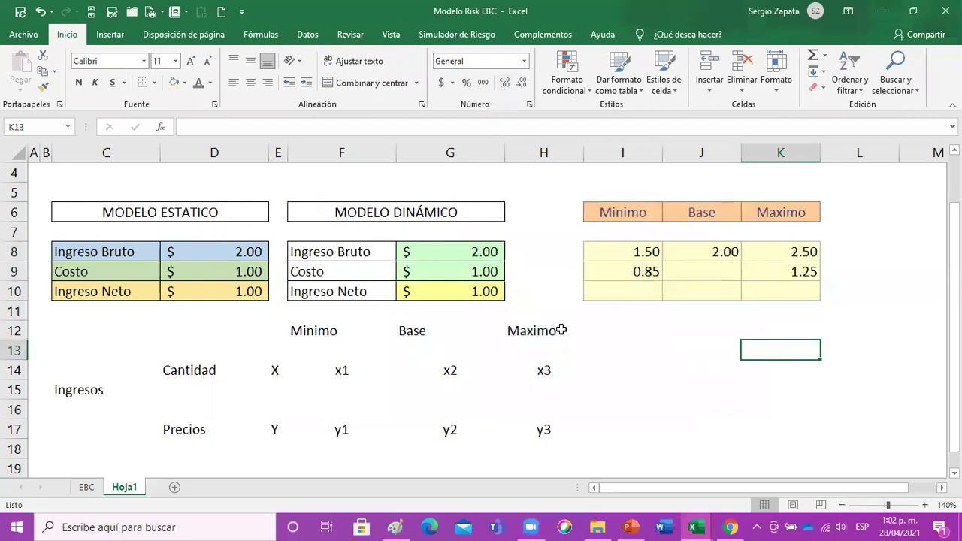
- Review the output forecast properties of Ingreso Neto in G10 and accept them as they are
{"action": "left_click", "coordinate": [486, 293]}
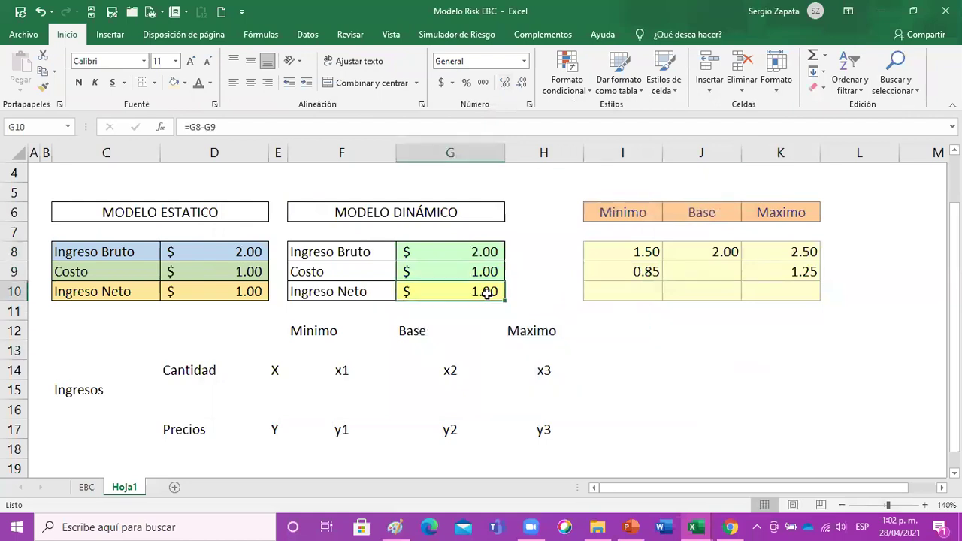
{"action": "left_click", "coordinate": [485, 35]}
{"action": "left_click", "coordinate": [231, 79]}
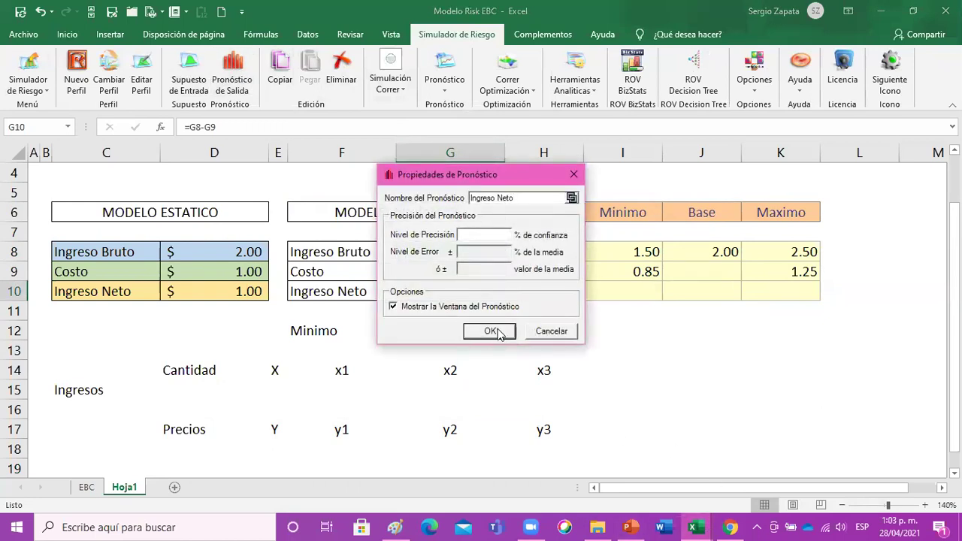
{"action": "left_click", "coordinate": [493, 332]}
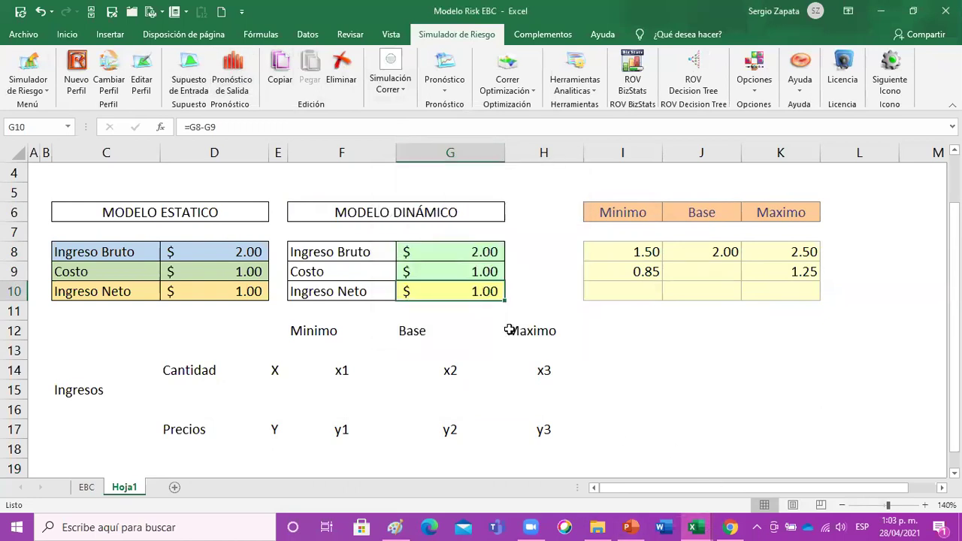
{"action": "left_click_drag", "start_coordinate": [109, 334], "coordinate": [525, 445]}
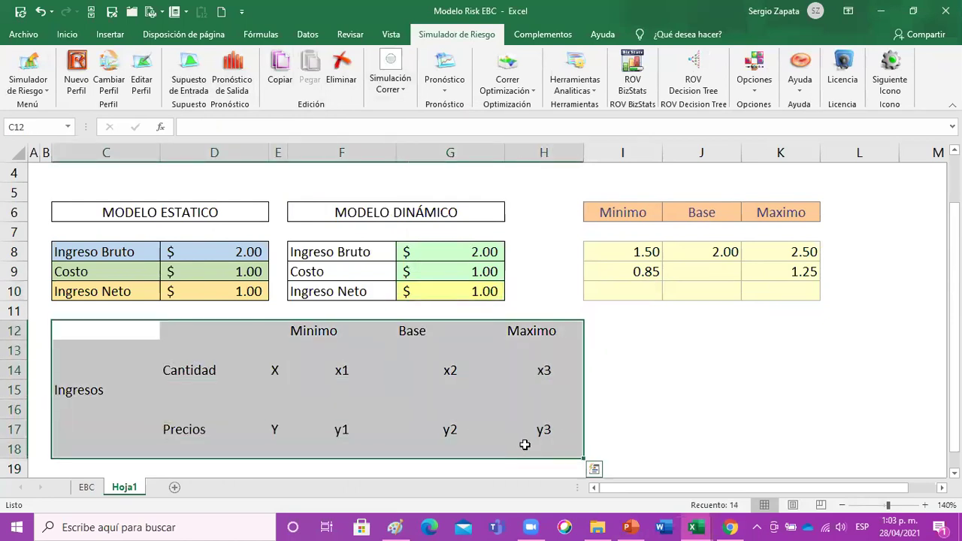
{"action": "left_click", "coordinate": [646, 426]}
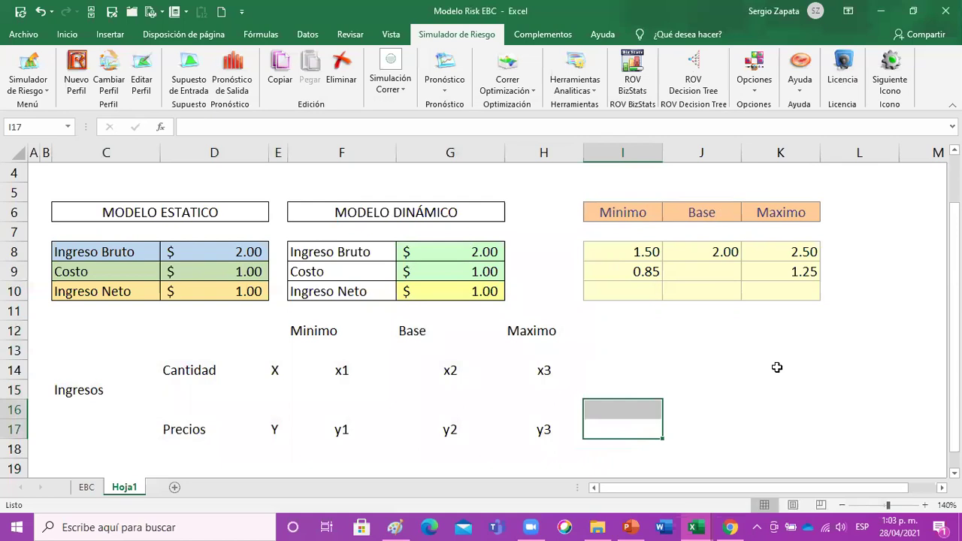
{"action": "left_click", "coordinate": [804, 351]}
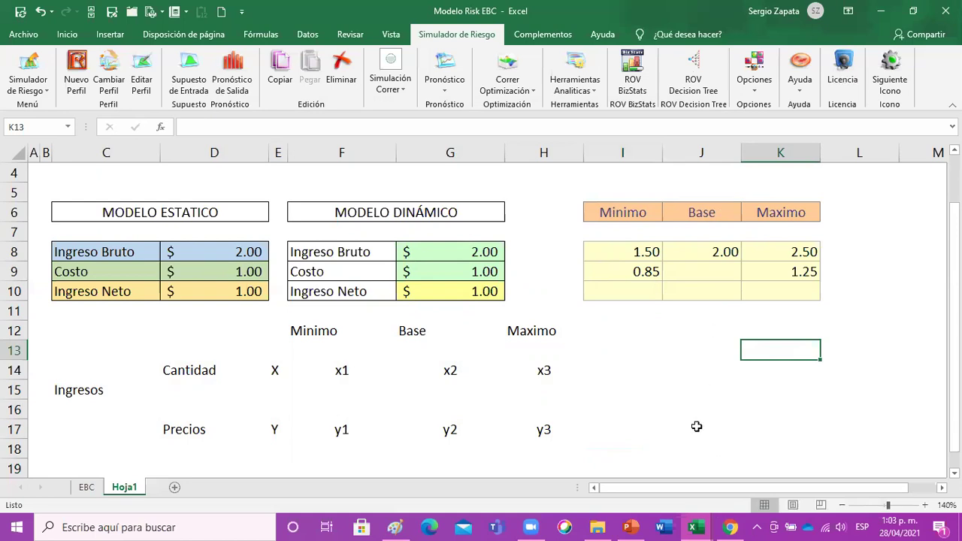
- Rename the sheet Hoja1 as Ejemplo
{"action": "double_click", "coordinate": [124, 487]}
{"action": "type", "text": "Ejemplo"}
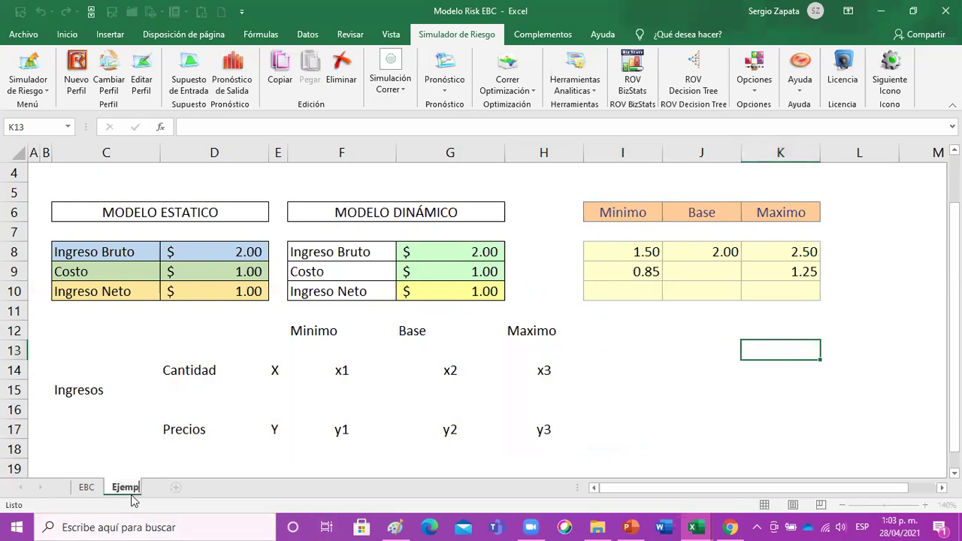
{"action": "key", "text": "Return"}
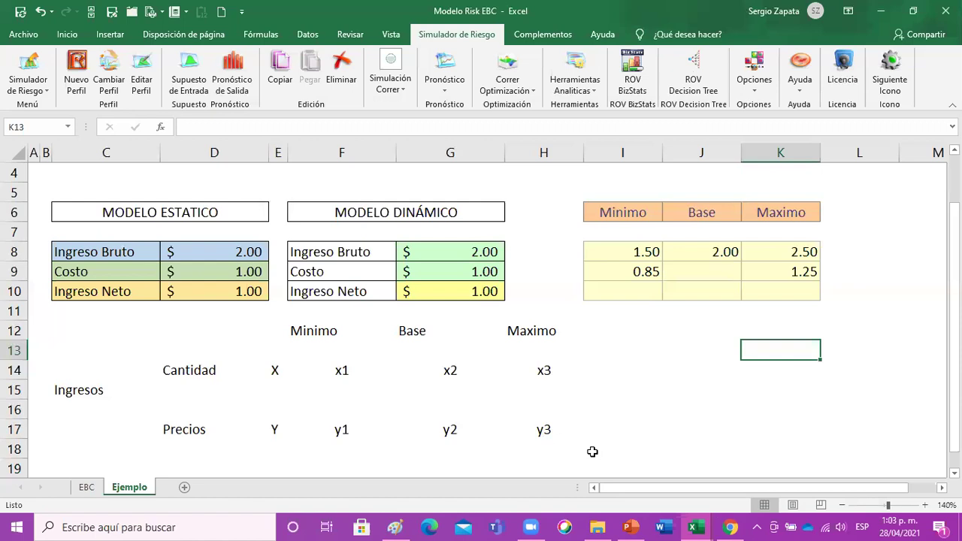
{"action": "left_click", "coordinate": [695, 369]}
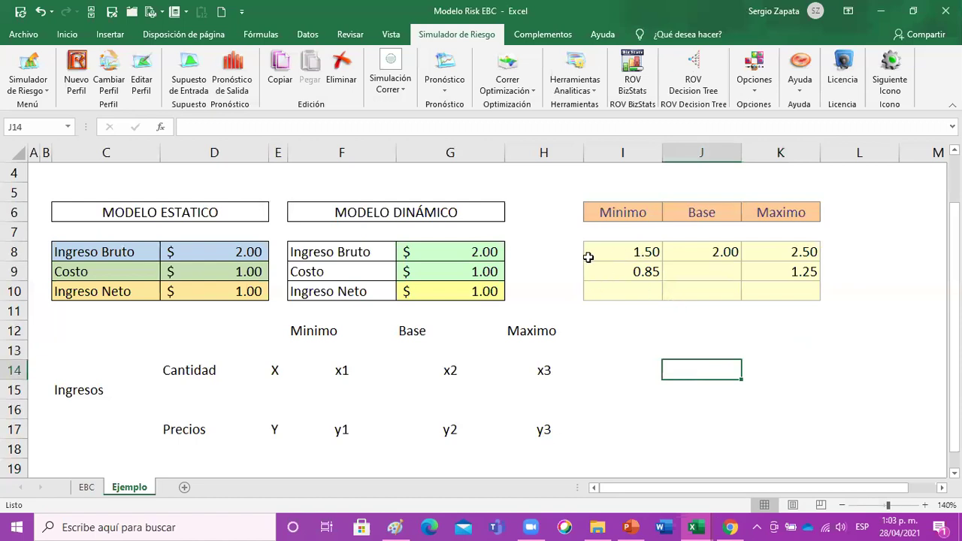
{"action": "left_click", "coordinate": [364, 253]}
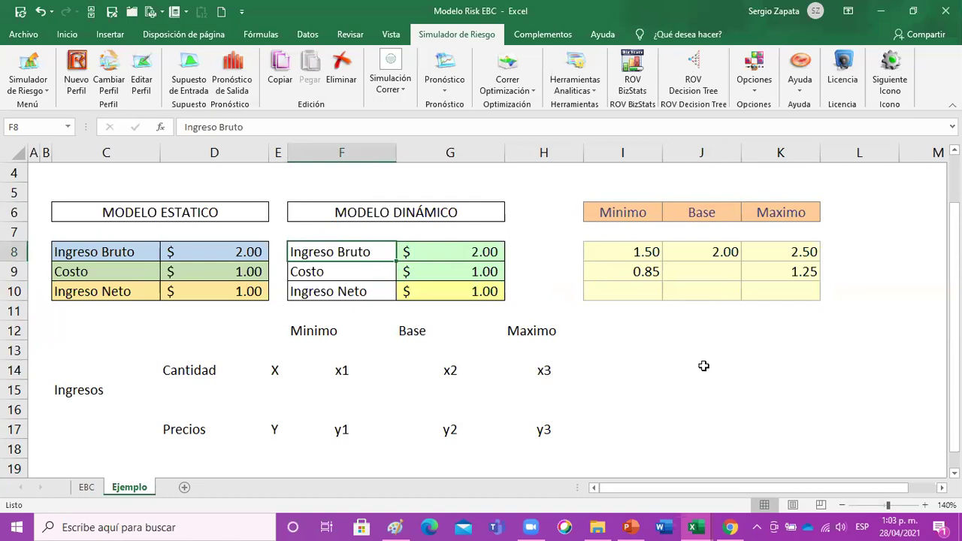
{"action": "left_click", "coordinate": [639, 253]}
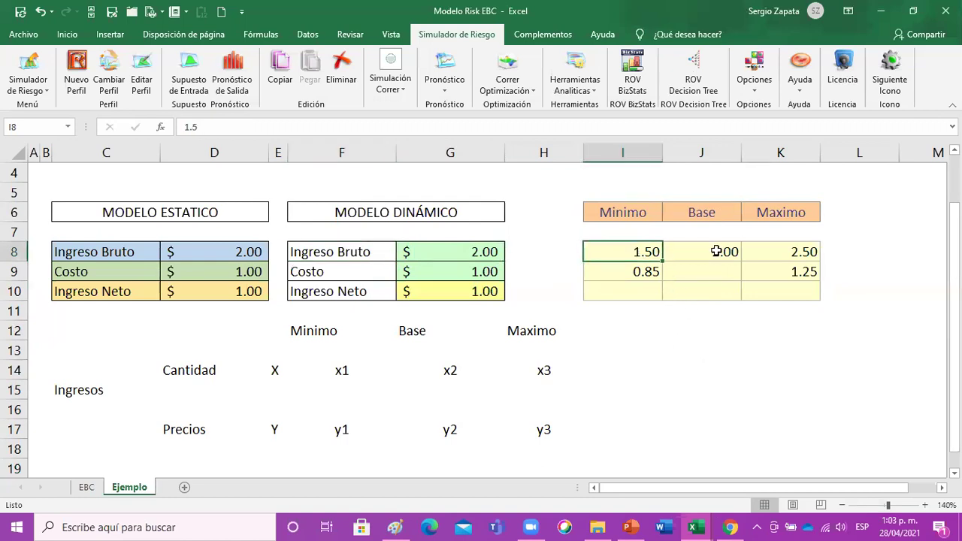
{"action": "left_click_drag", "start_coordinate": [716, 252], "coordinate": [773, 251]}
{"action": "left_click", "coordinate": [763, 365]}
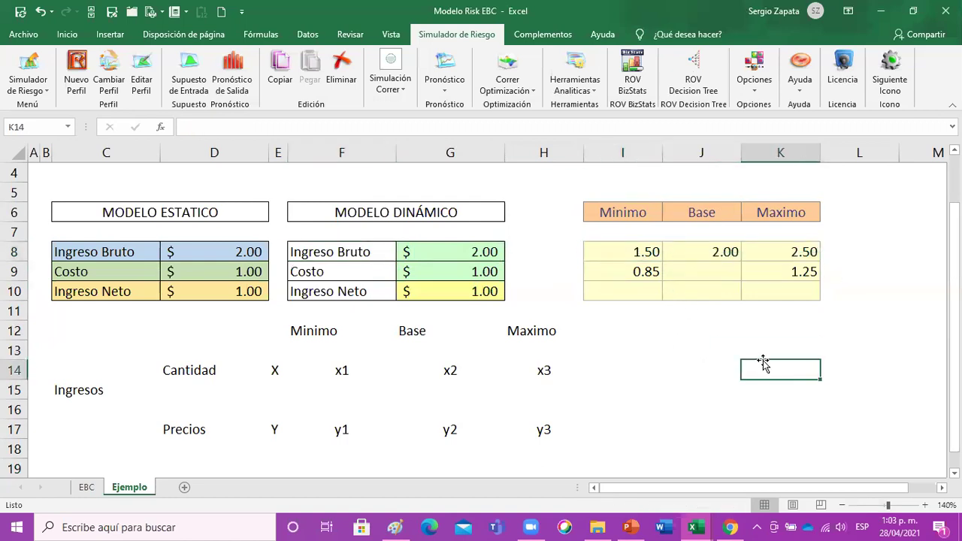
- Apply the Énfasis1 cell style to the Ingreso Bruto maximum in K8
{"action": "left_click", "coordinate": [67, 35]}
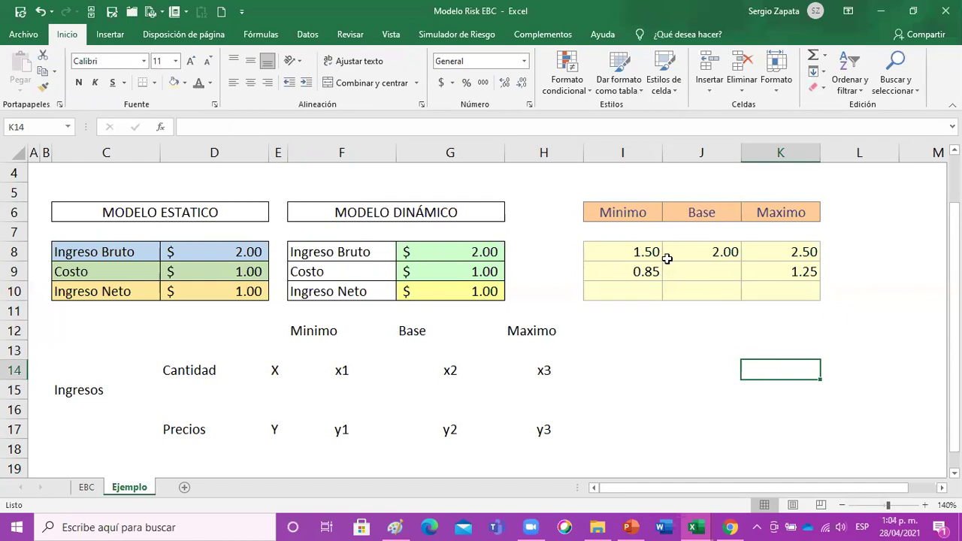
{"action": "left_click_drag", "start_coordinate": [652, 254], "coordinate": [721, 256]}
{"action": "left_click", "coordinate": [772, 249]}
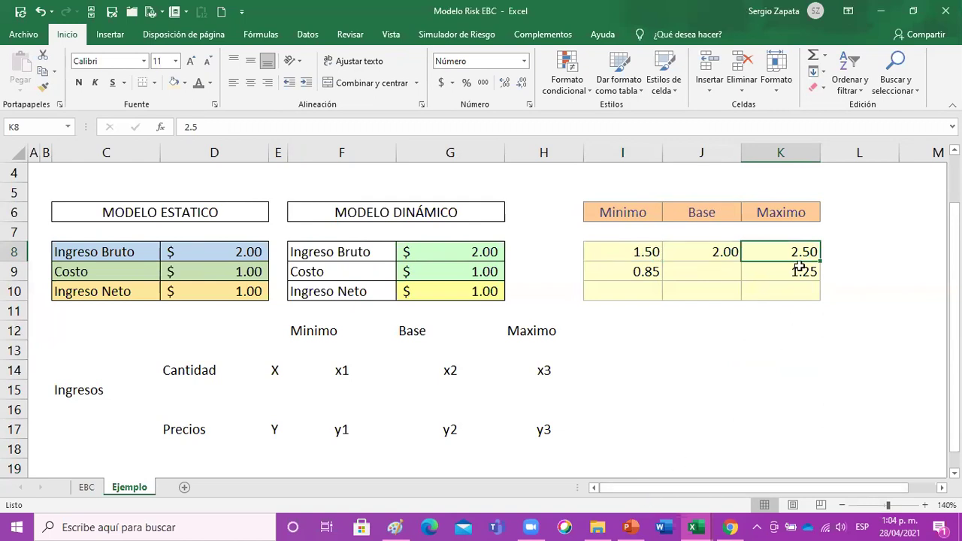
{"action": "left_click", "coordinate": [662, 81]}
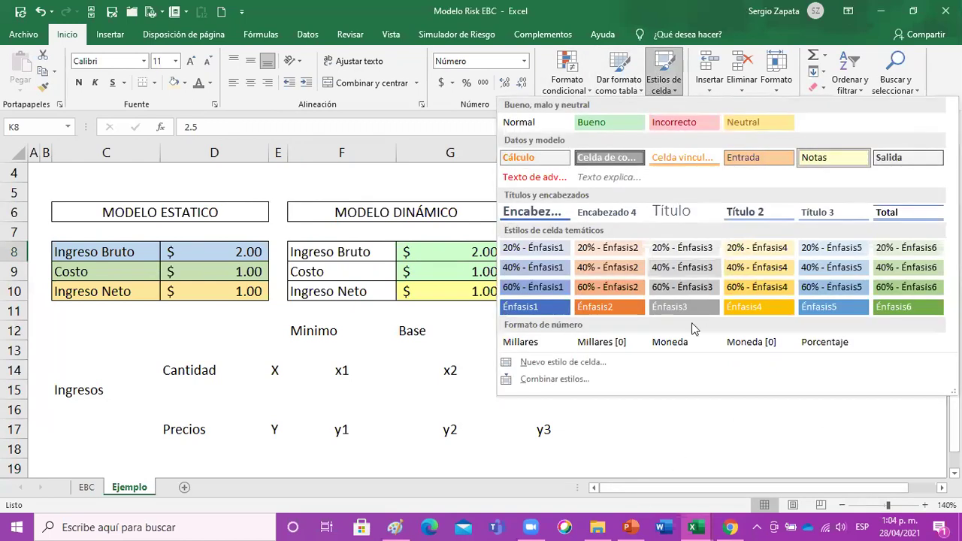
{"action": "left_click", "coordinate": [553, 307]}
{"action": "left_click", "coordinate": [748, 361]}
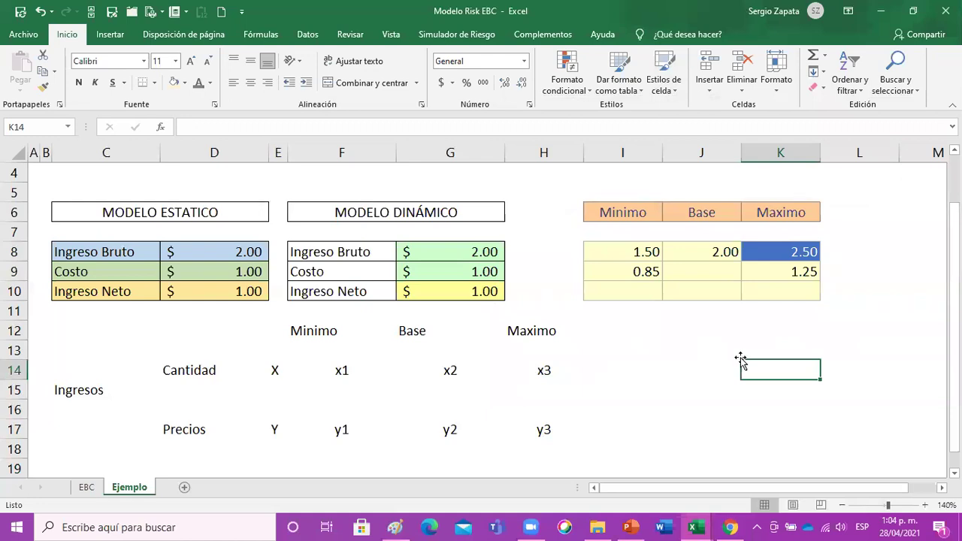
- Enter the scenario labels Optimista, Base and Pesimista in J12, J13 and J14
{"action": "left_click", "coordinate": [654, 337]}
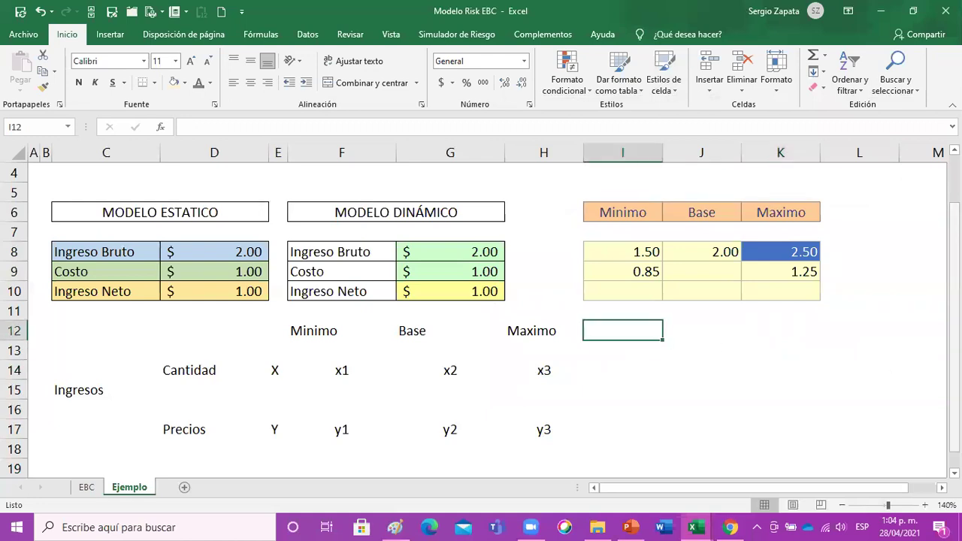
{"action": "left_click", "coordinate": [701, 330]}
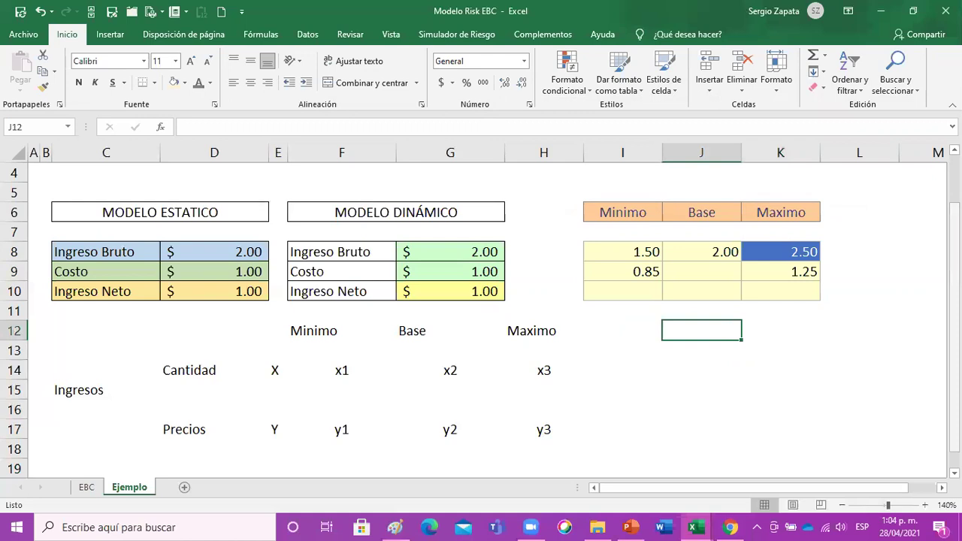
{"action": "type", "text": "Optimista"}
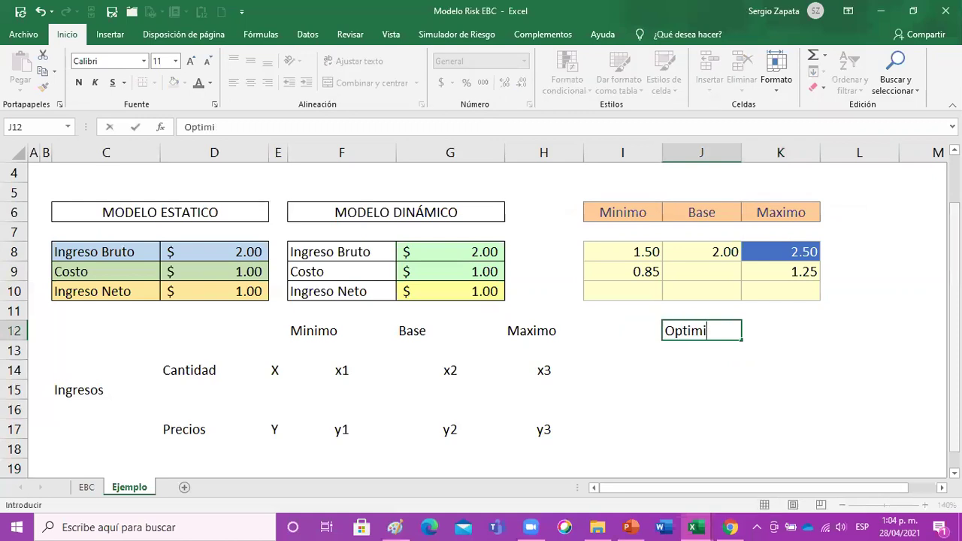
{"action": "key", "text": "Return"}
{"action": "type", "text": "Base"}
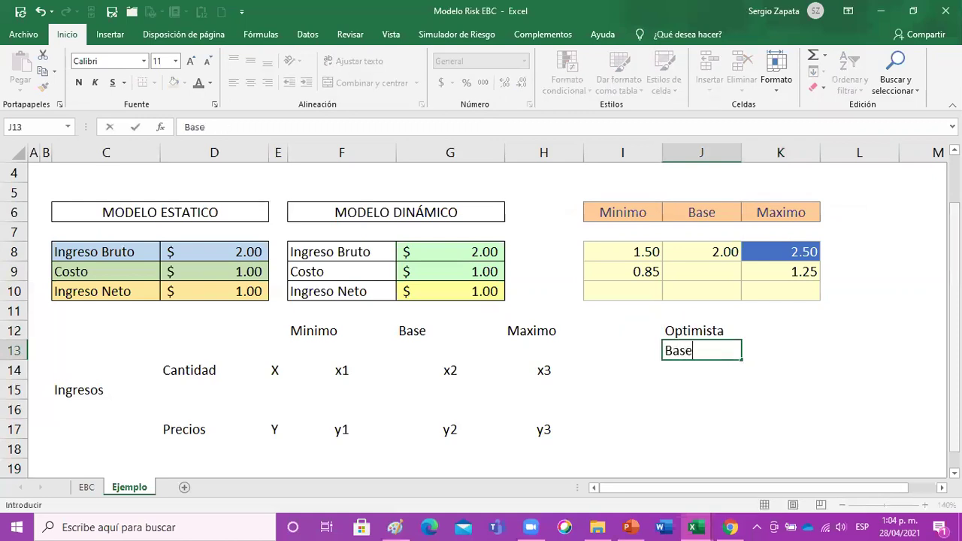
{"action": "key", "text": "Return"}
{"action": "type", "text": "Pesimista"}
{"action": "key", "text": "Up"}
{"action": "key", "text": "Up"}
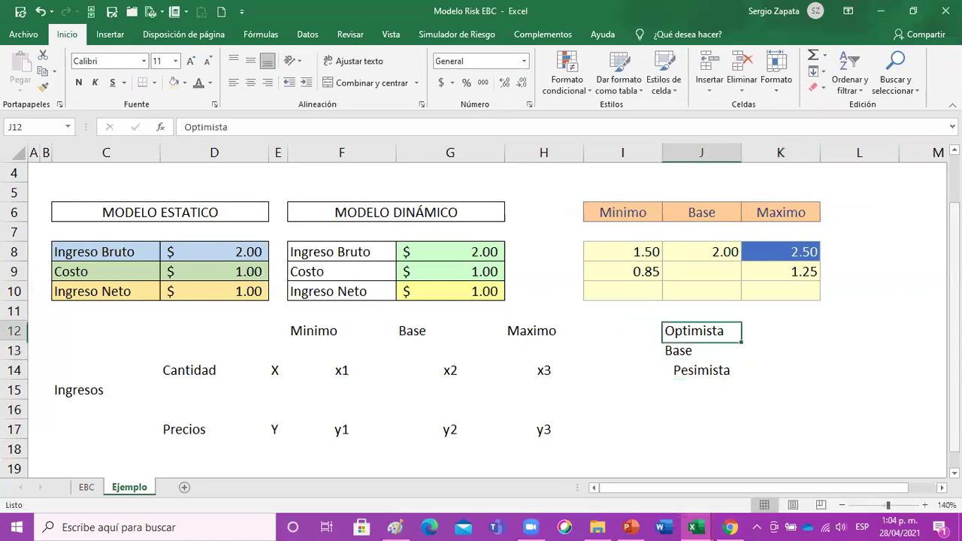
- Apply the Énfasis1 cell style to the Costo minimum in I9
{"action": "left_click", "coordinate": [656, 269]}
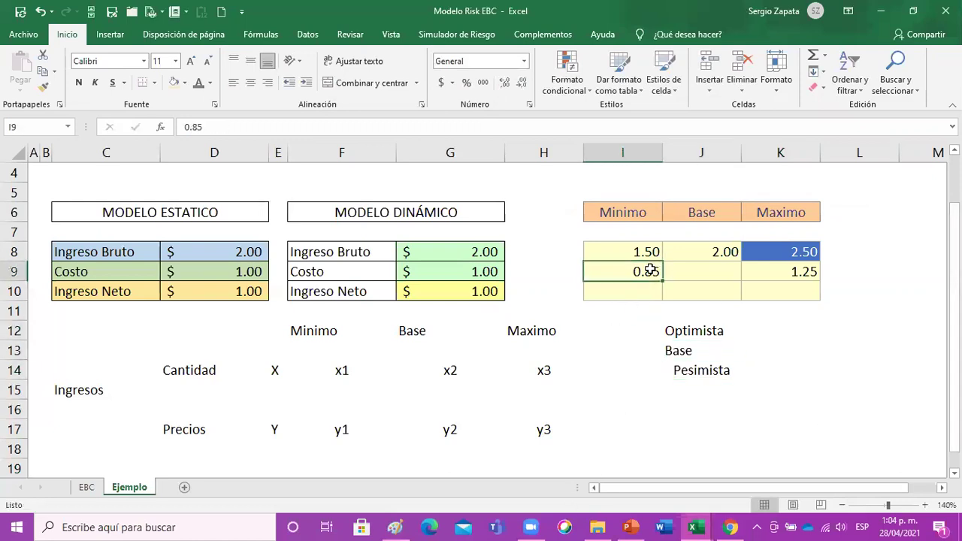
{"action": "left_click", "coordinate": [666, 81]}
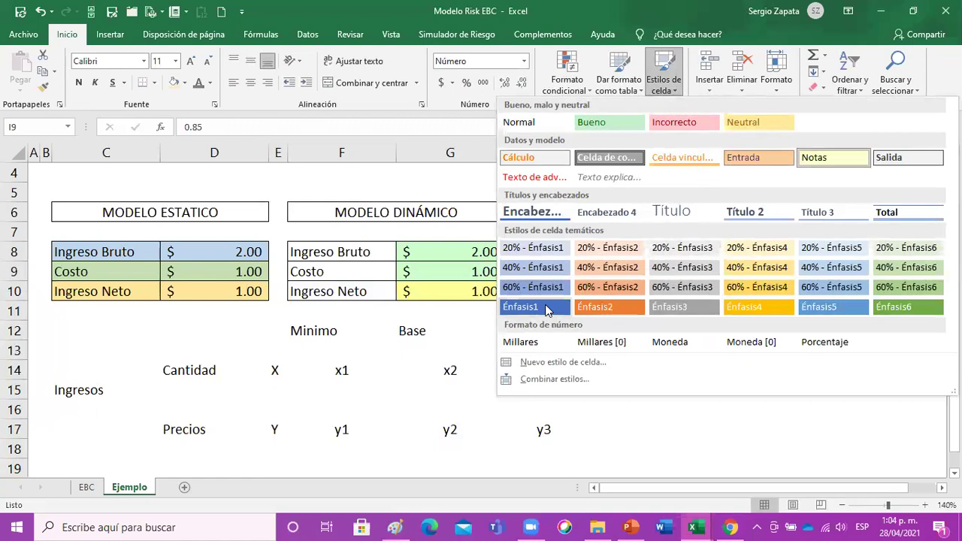
{"action": "left_click", "coordinate": [545, 307]}
- Apply the 60% - Énfasis4 cell style to the Ingreso Bruto minimum in I8 and the Costo maximum in K9
{"action": "left_click", "coordinate": [638, 251]}
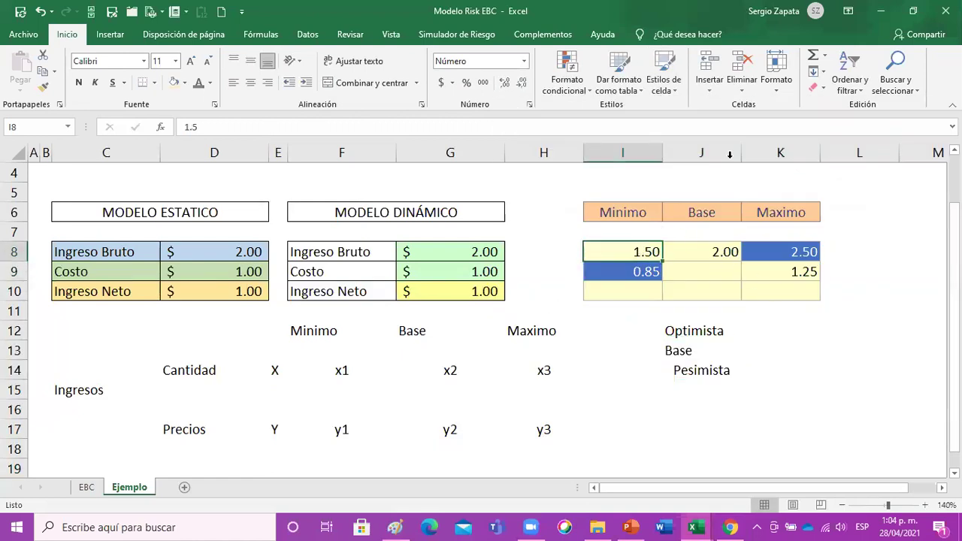
{"action": "left_click", "coordinate": [665, 81]}
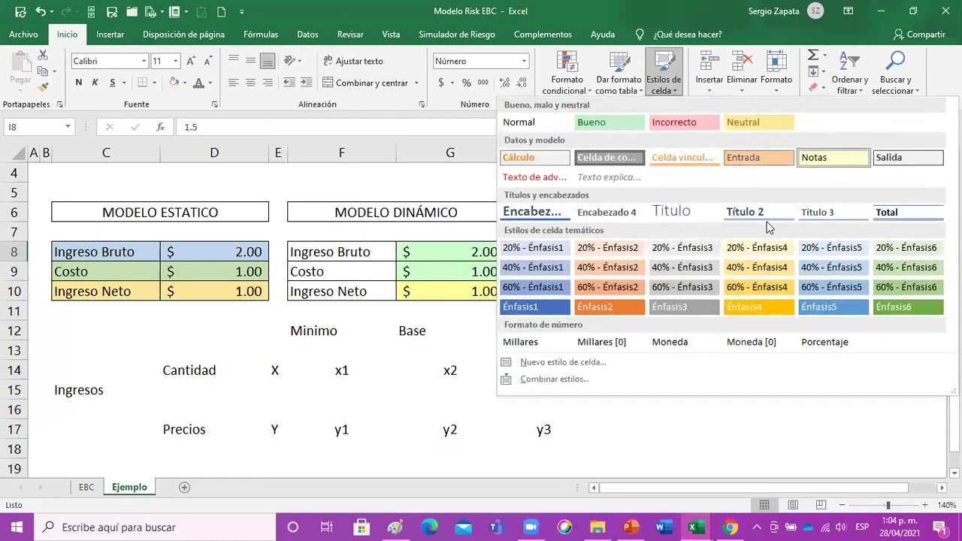
{"action": "left_click", "coordinate": [769, 289]}
{"action": "left_click", "coordinate": [797, 275]}
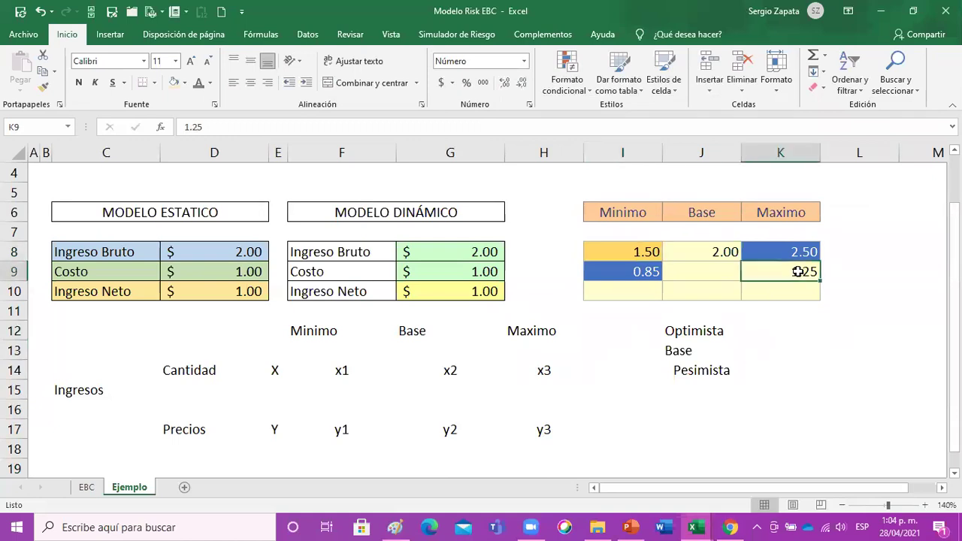
{"action": "left_click", "coordinate": [661, 81]}
{"action": "left_click", "coordinate": [767, 287]}
{"action": "left_click", "coordinate": [793, 331]}
- Copy the Base label's cell format to J14 and re-enter the label Pesimista there
{"action": "left_click", "coordinate": [690, 368]}
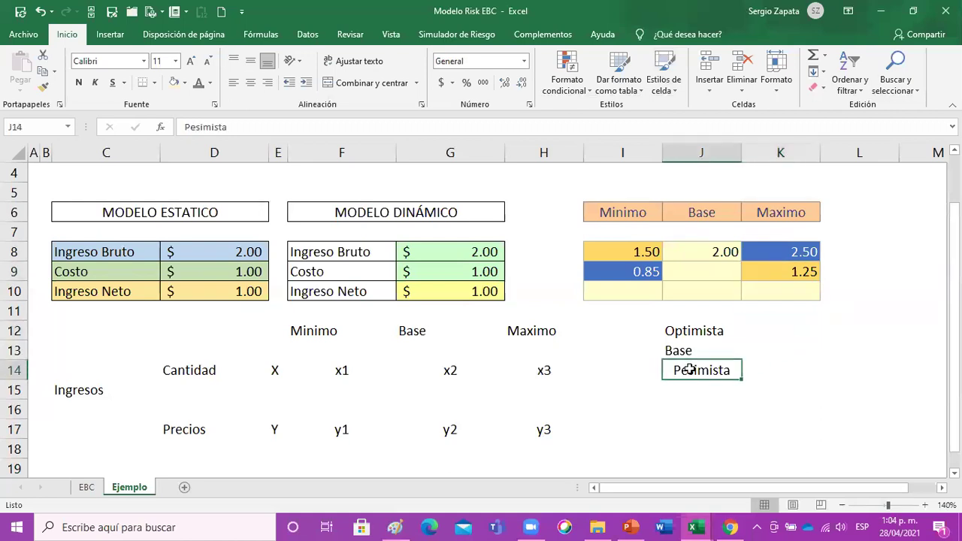
{"action": "key", "text": "Up"}
{"action": "key", "text": "ctrl+c"}
{"action": "key", "text": "Down"}
{"action": "type", "text": "Pesimista"}
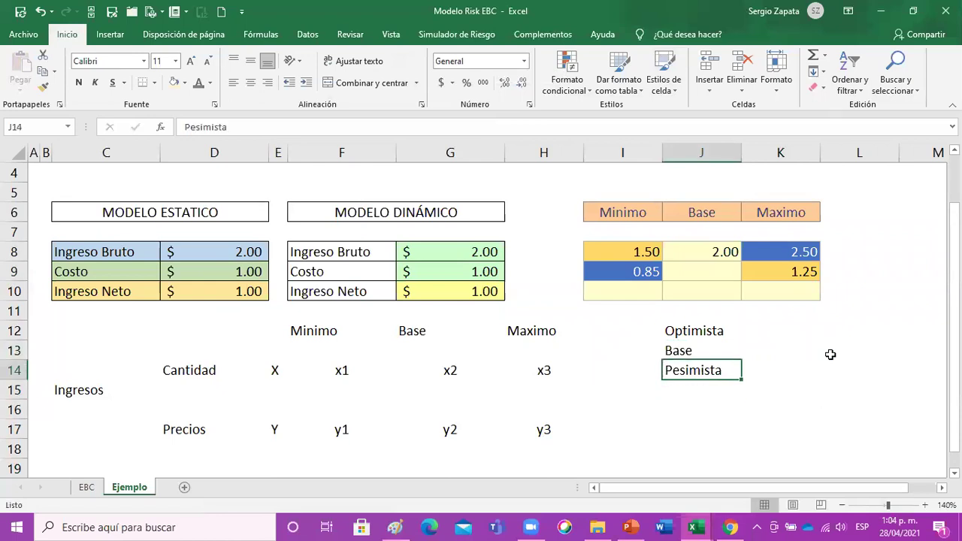
- Calculate the Optimista result in K12 as maximum Ingreso Bruto minus minimum Costo, with the formula +K8-I9
{"action": "key", "text": "Right"}
{"action": "key", "text": "Up"}
{"action": "key", "text": "Up"}
{"action": "type", "text": "+"}
{"action": "left_click", "coordinate": [812, 253]}
{"action": "type", "text": "-"}
{"action": "left_click", "coordinate": [628, 273]}
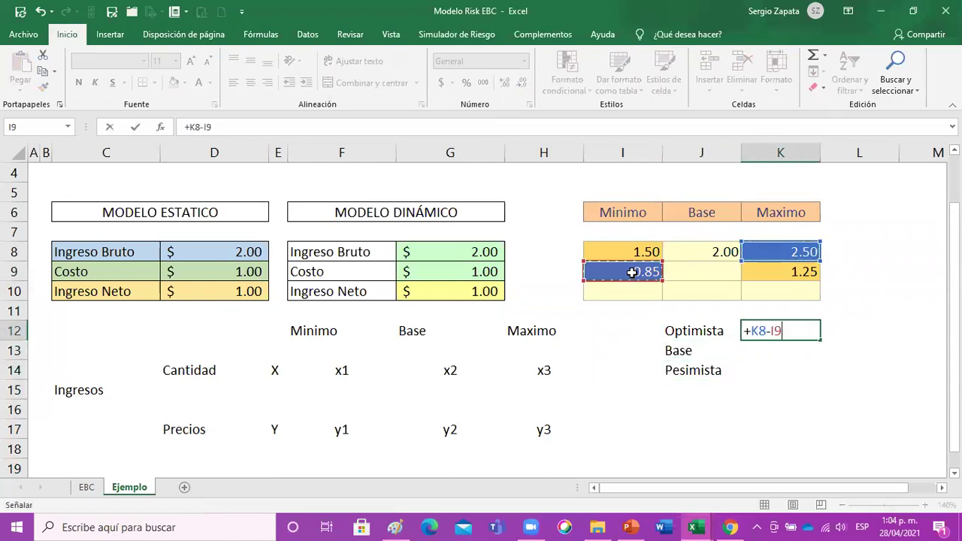
{"action": "key", "text": "Return"}
- Calculate the Pesimista result in K14 as minimum Ingreso Bruto minus maximum Costo, with the formula +I8-K9
{"action": "key", "text": "Down"}
{"action": "type", "text": "+"}
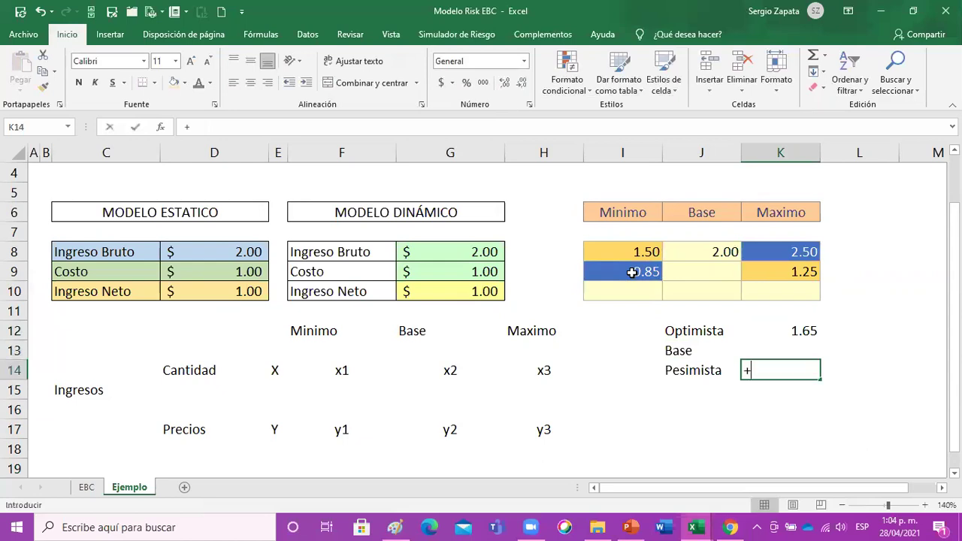
{"action": "left_click", "coordinate": [638, 240]}
{"action": "left_click", "coordinate": [639, 250]}
{"action": "type", "text": "-"}
{"action": "left_click", "coordinate": [803, 272]}
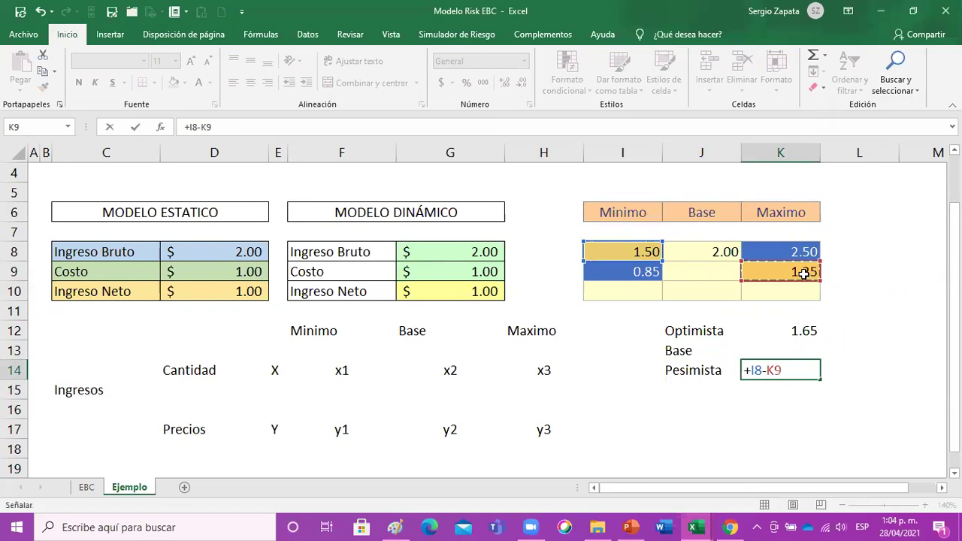
{"action": "key", "text": "Return"}
{"action": "key", "text": "Up"}
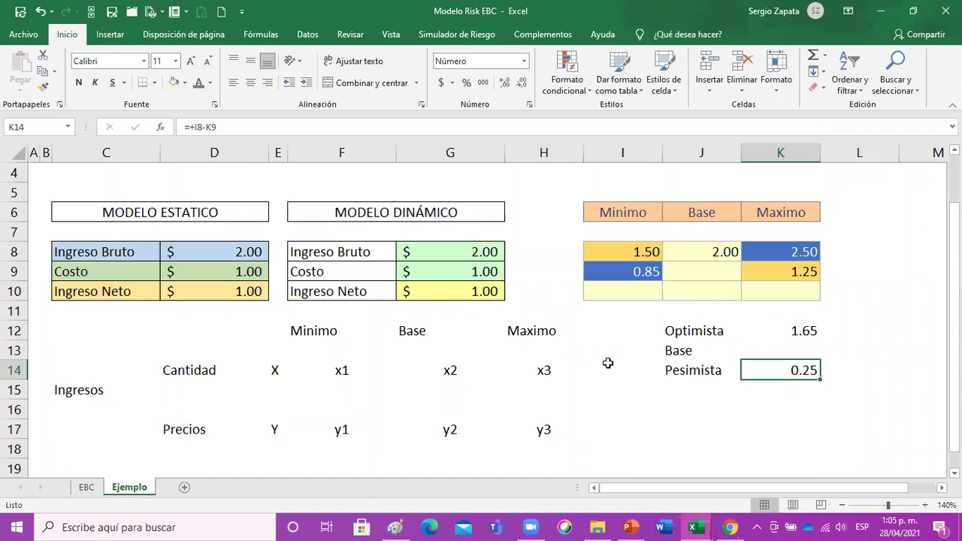
- Apply the 20% - Énfasis6 cell style to the scenario table J12:K14
{"action": "left_click_drag", "start_coordinate": [723, 331], "coordinate": [762, 373]}
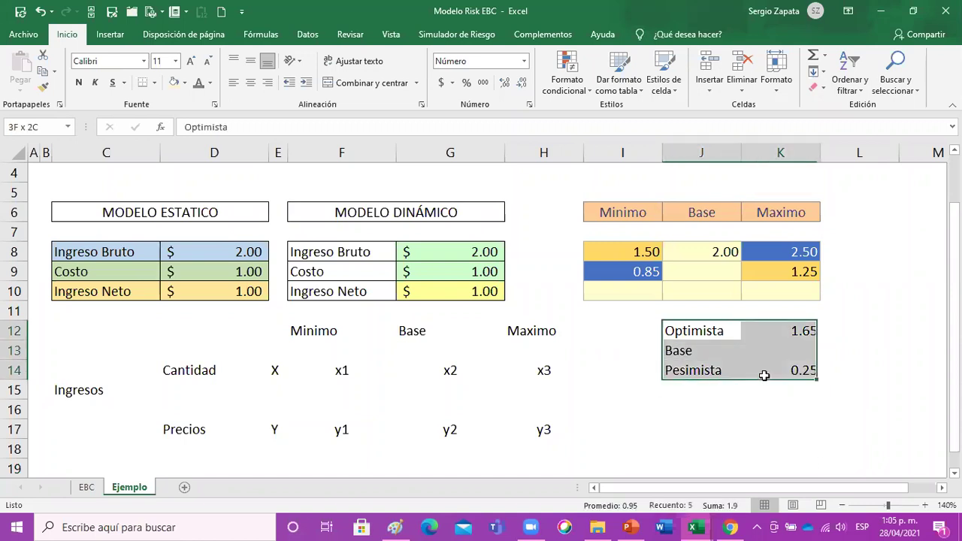
{"action": "left_click", "coordinate": [664, 83]}
{"action": "left_click", "coordinate": [832, 161]}
{"action": "left_click", "coordinate": [666, 88]}
{"action": "left_click", "coordinate": [917, 251]}
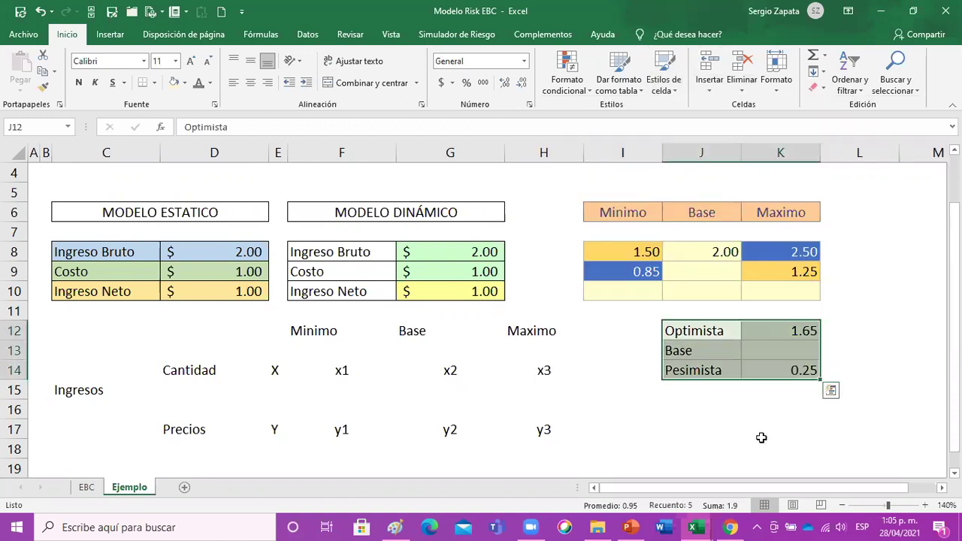
{"action": "left_click", "coordinate": [756, 441]}
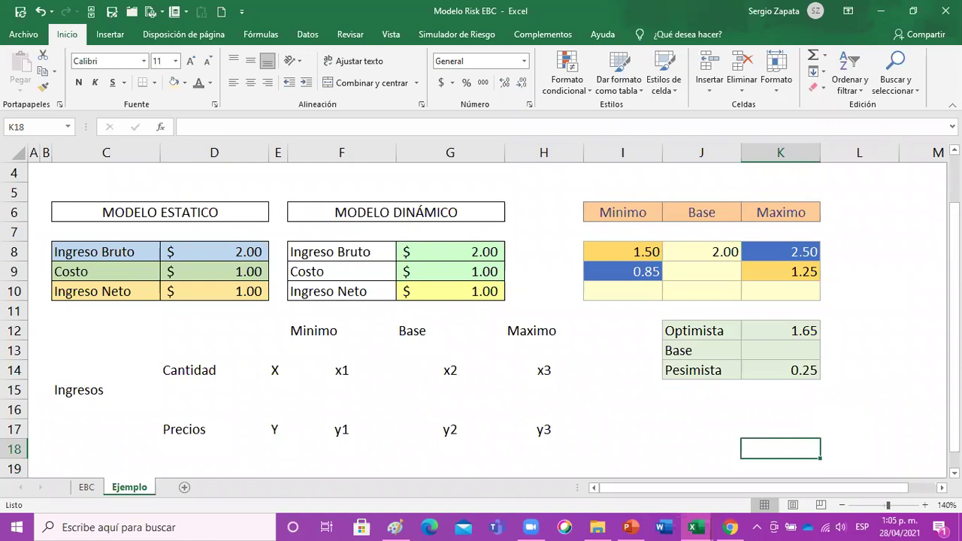
- Run the risk simulation for the Ingreso Neto forecast in G10 to completion and dismiss the completion notice
{"action": "left_click", "coordinate": [782, 369]}
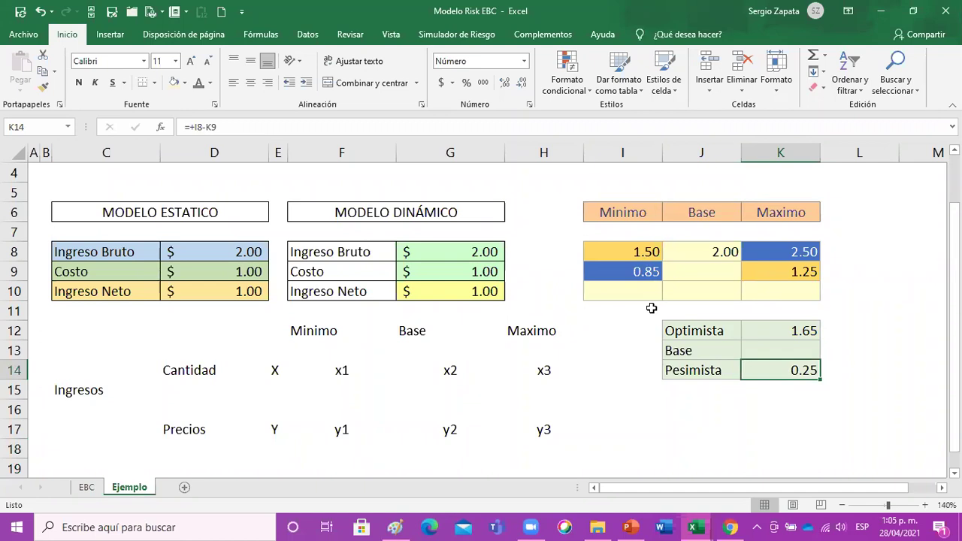
{"action": "left_click", "coordinate": [451, 251]}
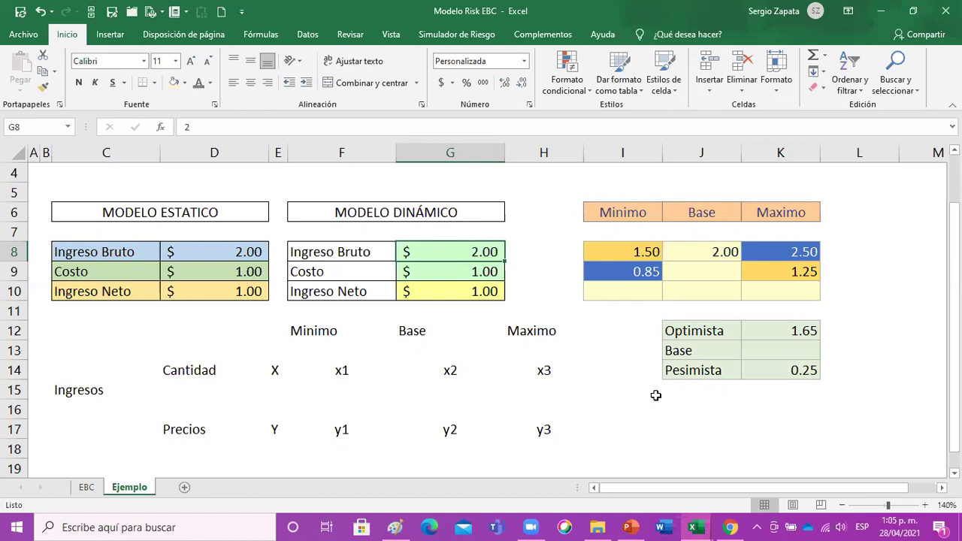
{"action": "left_click", "coordinate": [485, 295]}
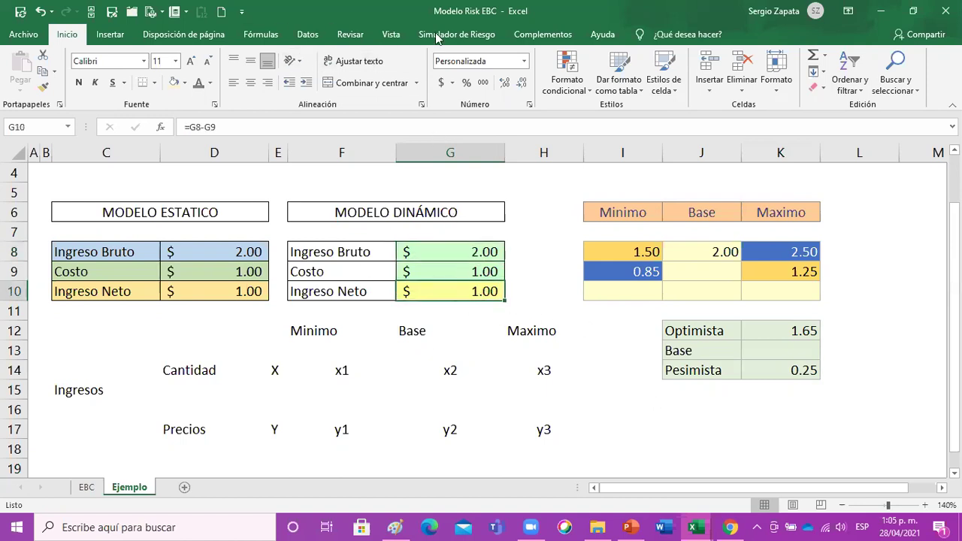
{"action": "left_click", "coordinate": [475, 35]}
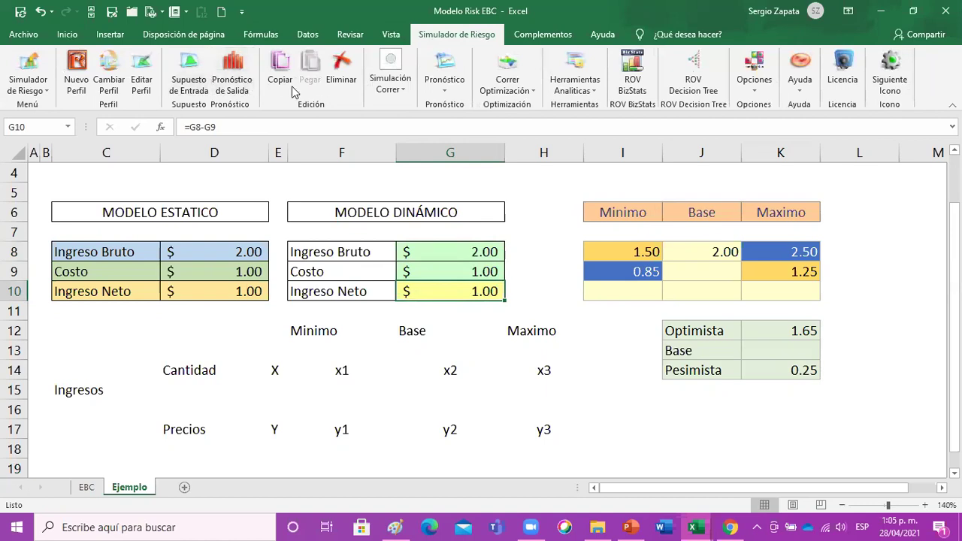
{"action": "left_click", "coordinate": [390, 86]}
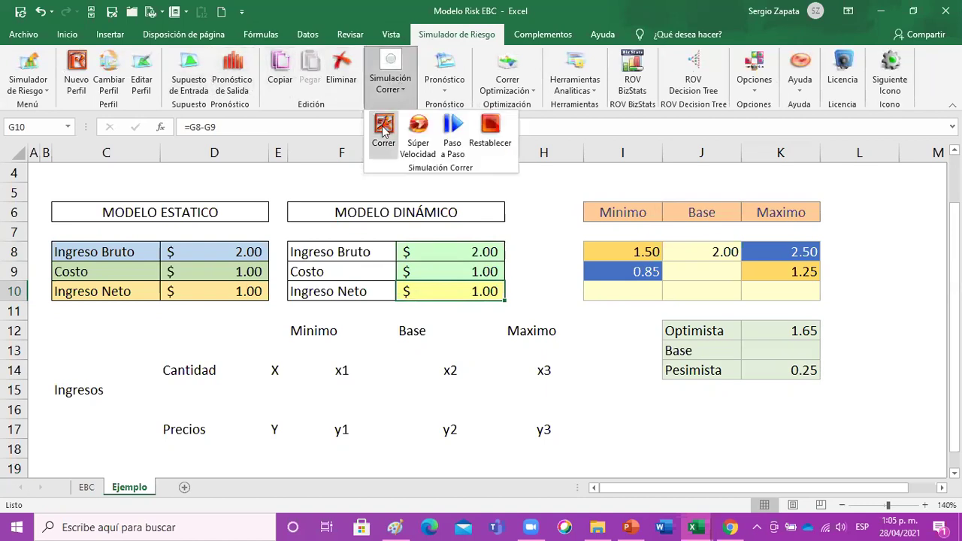
{"action": "left_click", "coordinate": [382, 130]}
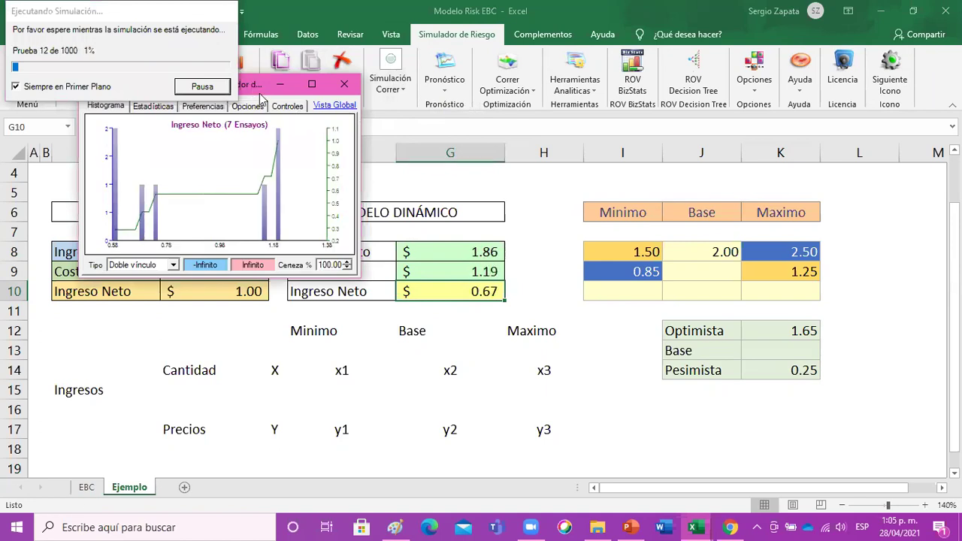
{"action": "left_click_drag", "start_coordinate": [255, 85], "coordinate": [461, 316]}
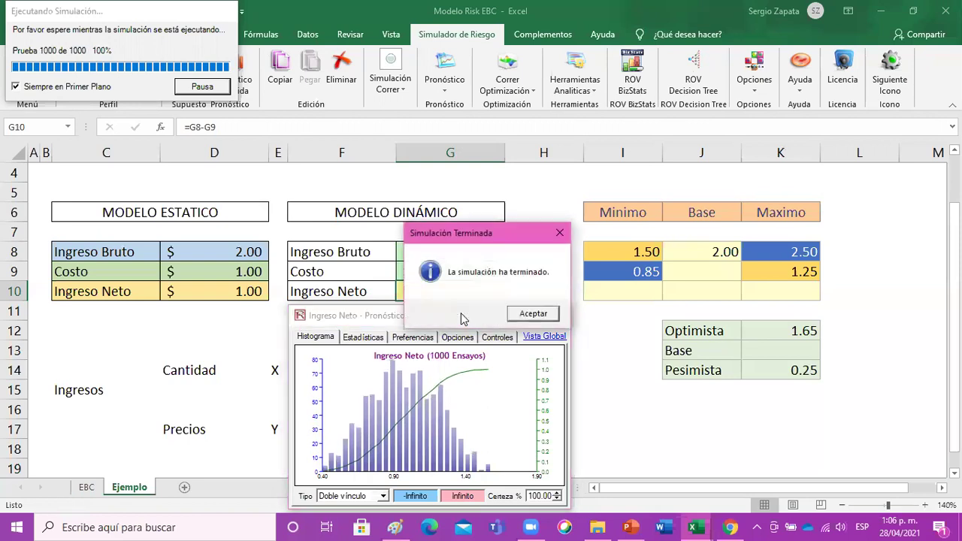
{"action": "left_click", "coordinate": [538, 317]}
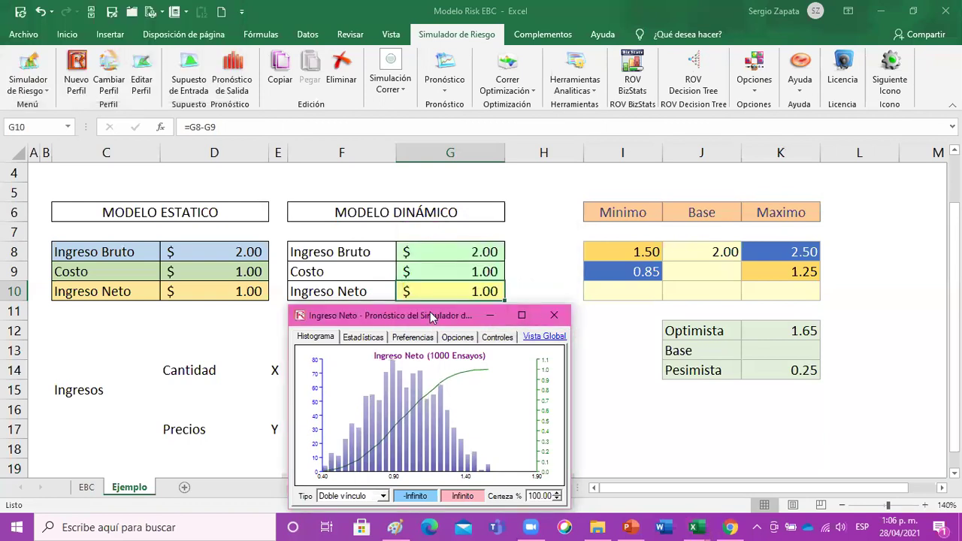
- Enlarge the Ingreso Neto forecast window, place it beside the scenario table and view the forecast statistics
{"action": "left_click_drag", "start_coordinate": [431, 317], "coordinate": [425, 200]}
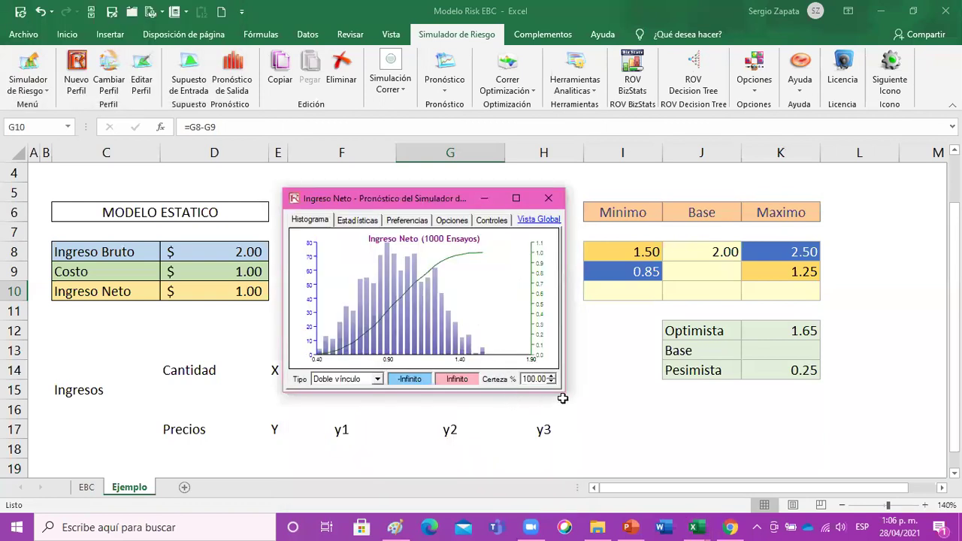
{"action": "left_click_drag", "start_coordinate": [564, 392], "coordinate": [682, 481]}
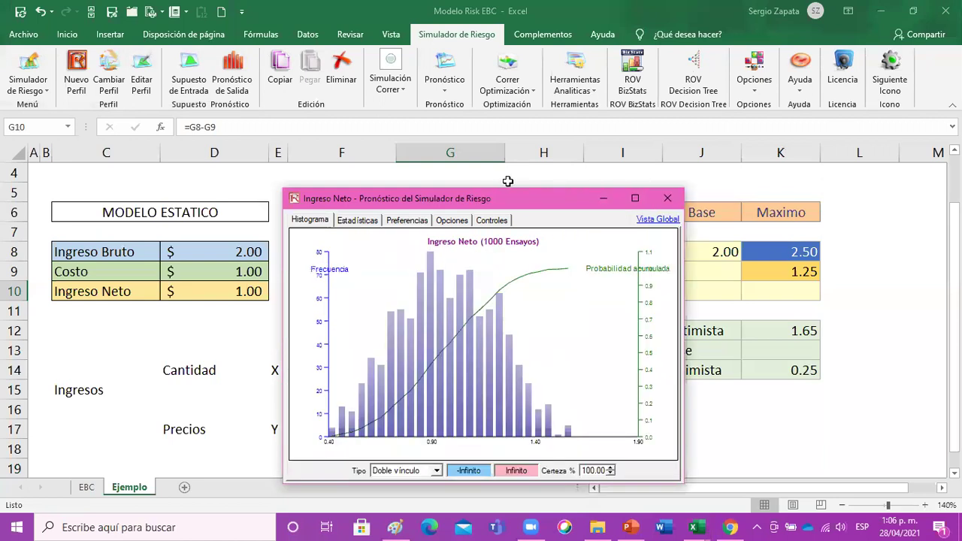
{"action": "left_click_drag", "start_coordinate": [530, 206], "coordinate": [366, 185]}
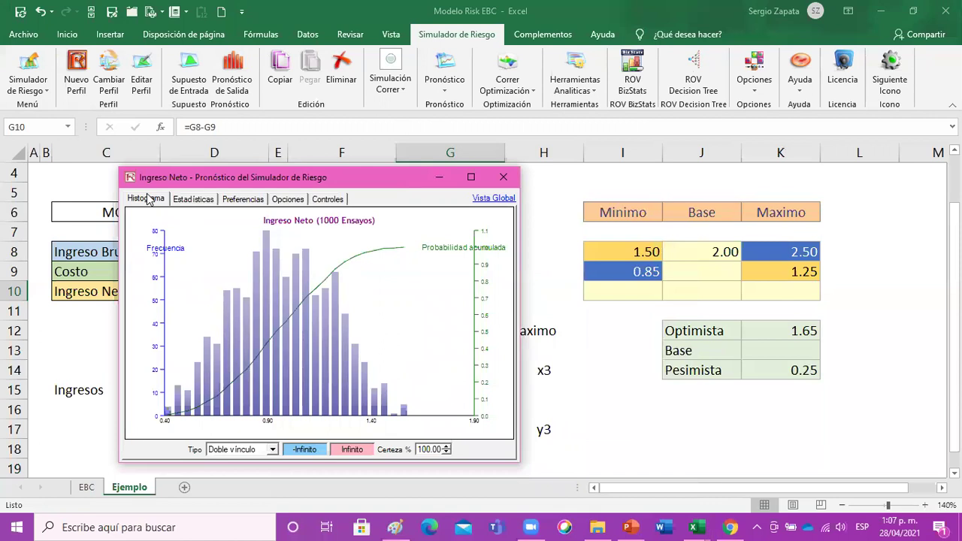
{"action": "left_click", "coordinate": [194, 200]}
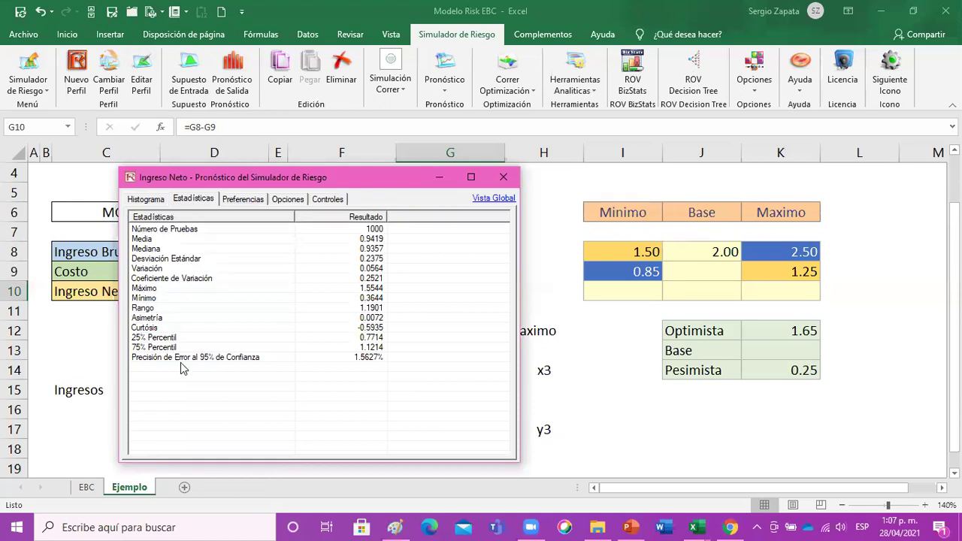
- Export the Ingreso Neto forecast to an Excel sheet and set the language of its statistics to Spanish
{"action": "left_click", "coordinate": [253, 203]}
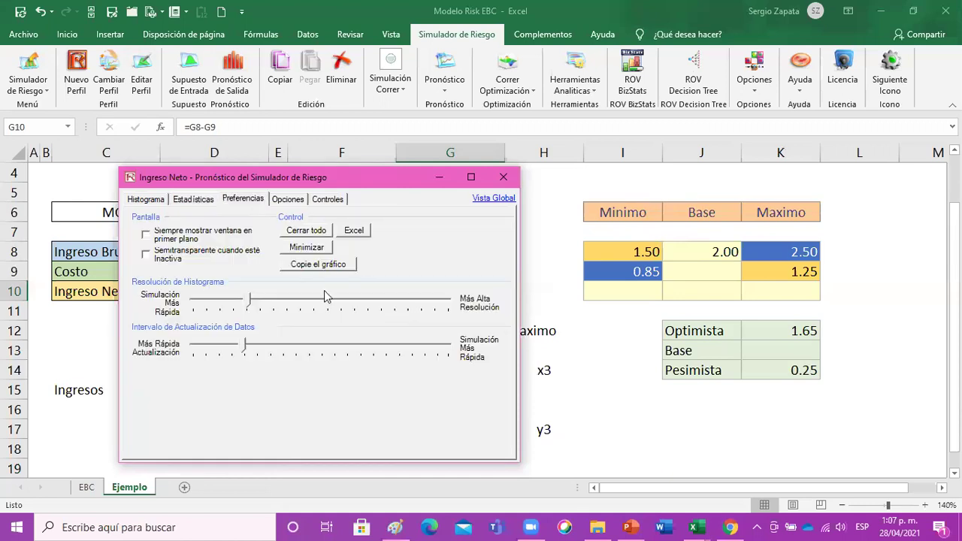
{"action": "left_click", "coordinate": [355, 231]}
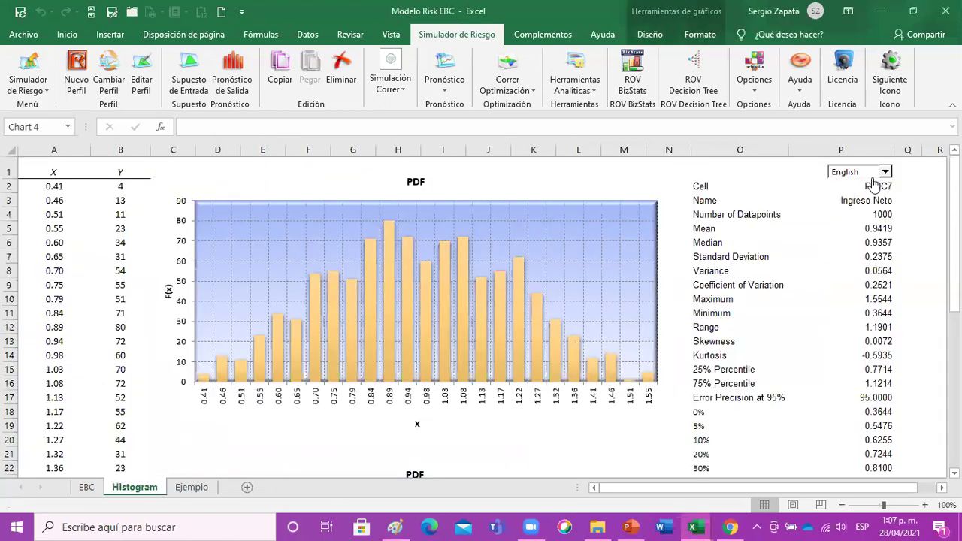
{"action": "left_click", "coordinate": [885, 173]}
{"action": "left_click", "coordinate": [866, 194]}
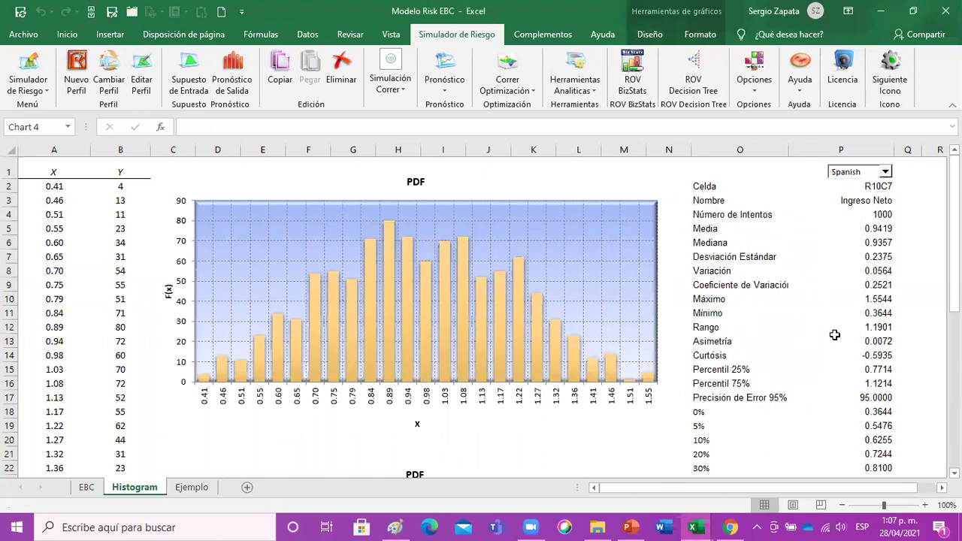
- Review the exported PDF and CDF charts and percentiles, and hide the Histogram sheet
{"action": "scroll", "coordinate": [834, 335], "scroll_direction": "down", "scroll_amount": 5}
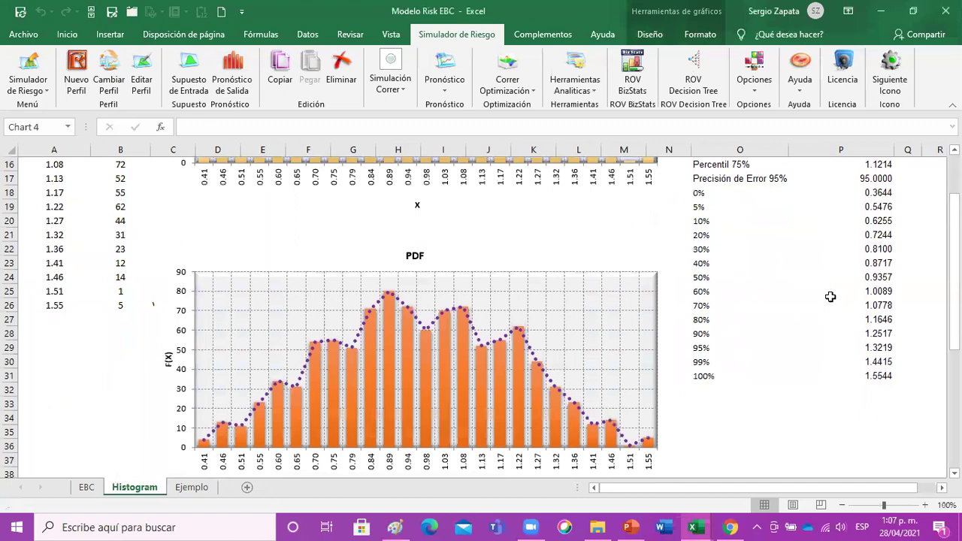
{"action": "scroll", "coordinate": [792, 345], "scroll_direction": "down", "scroll_amount": 5}
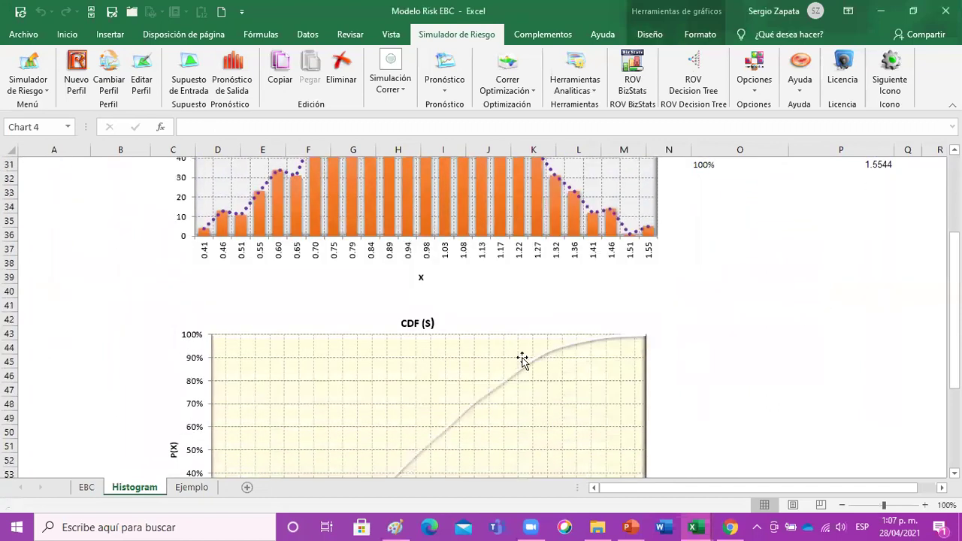
{"action": "scroll", "coordinate": [523, 360], "scroll_direction": "down", "scroll_amount": 3}
{"action": "scroll", "coordinate": [526, 363], "scroll_direction": "up", "scroll_amount": 13}
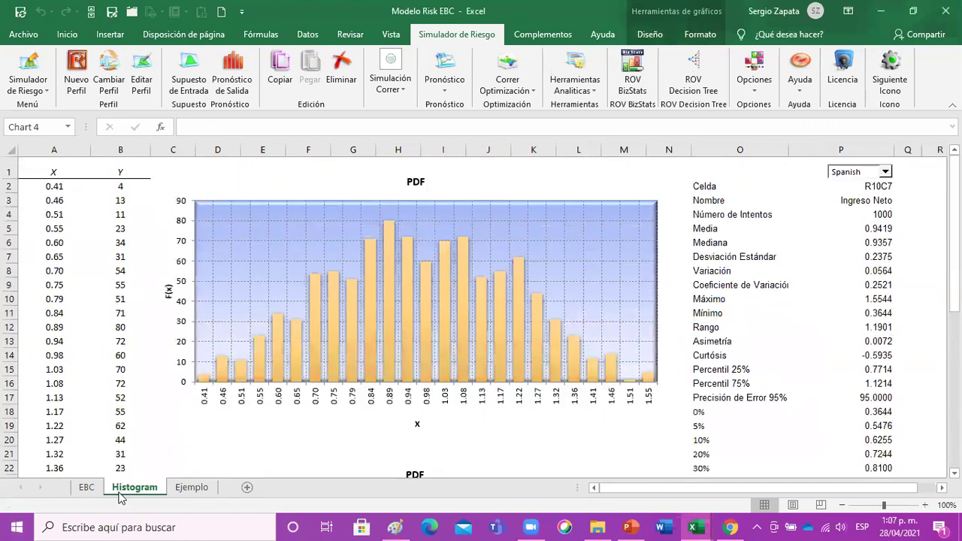
{"action": "right_click", "coordinate": [120, 498]}
{"action": "left_click", "coordinate": [165, 451]}
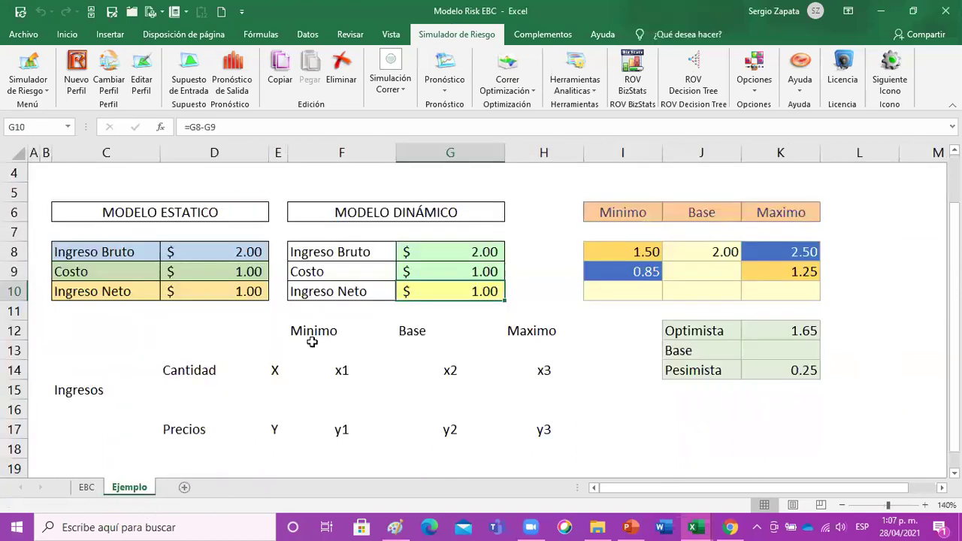
- Restore the Ingreso Neto forecast window, look through its chart controls, options and preferences, and go back to the histogram
{"action": "left_click", "coordinate": [707, 526]}
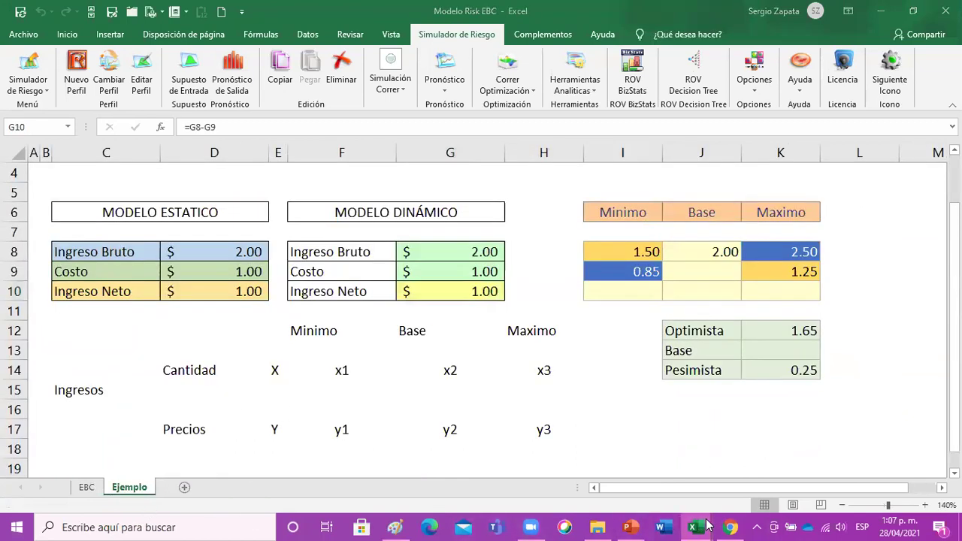
{"action": "left_click", "coordinate": [814, 481]}
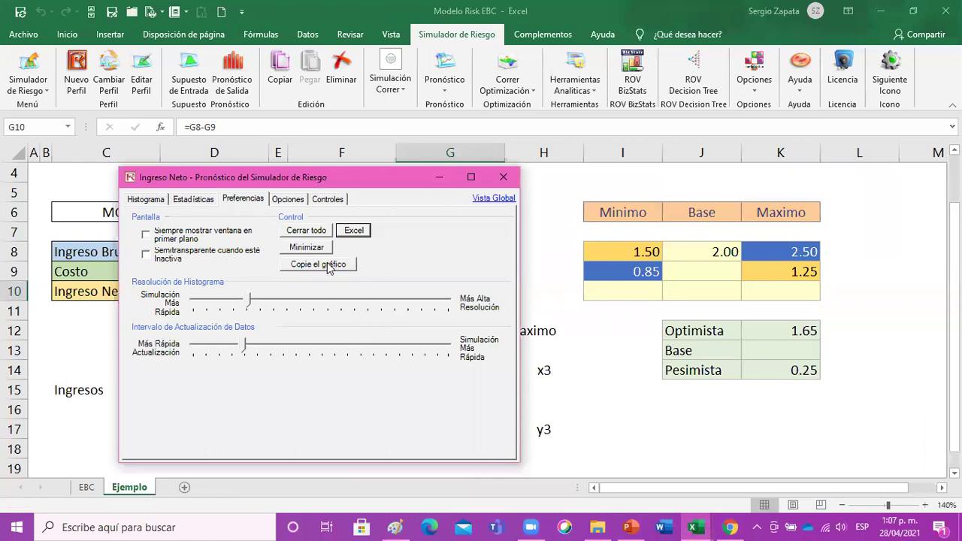
{"action": "left_click", "coordinate": [325, 200]}
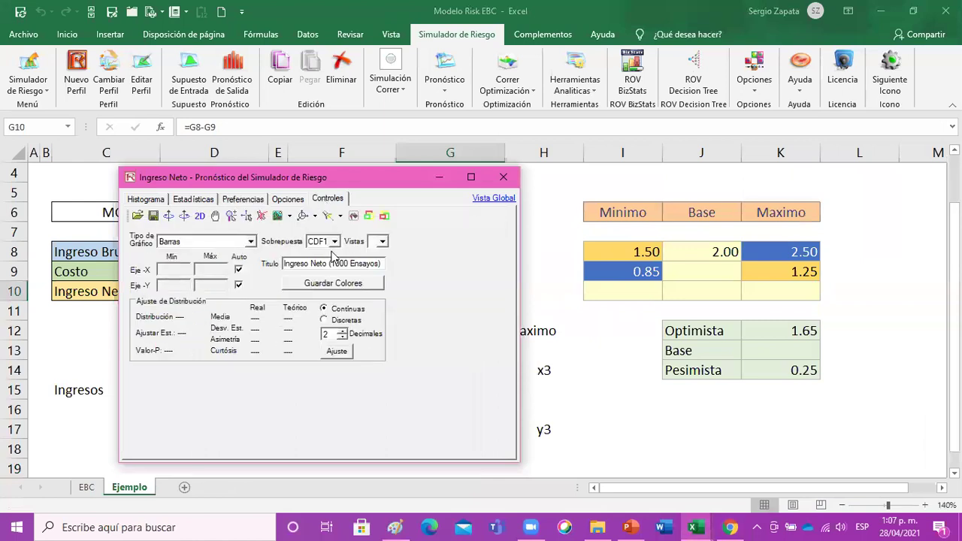
{"action": "left_click", "coordinate": [254, 242]}
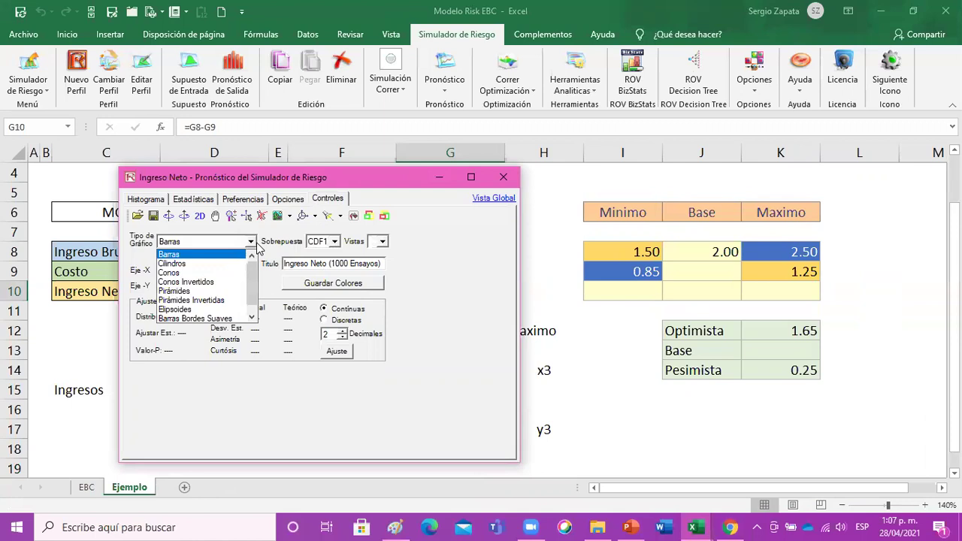
{"action": "left_click", "coordinate": [257, 248]}
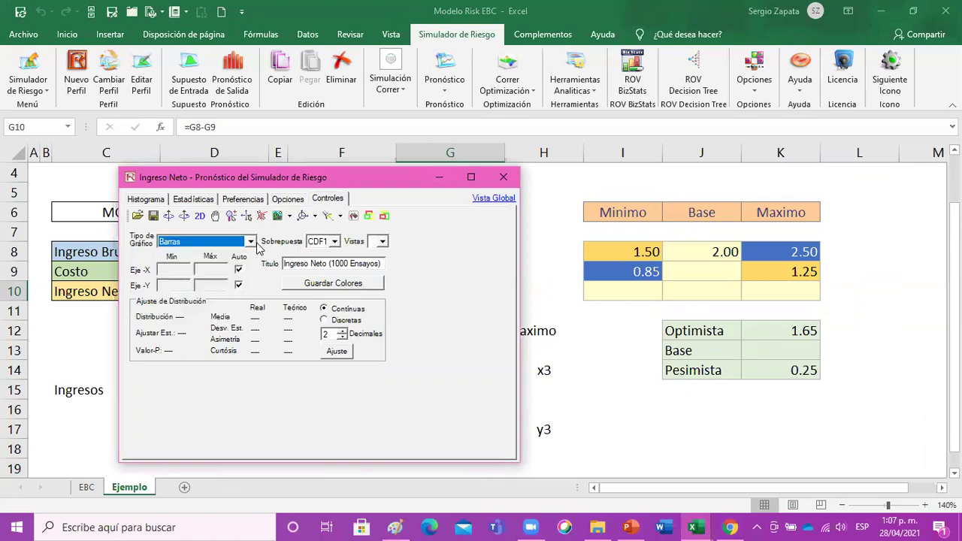
{"action": "left_click", "coordinate": [289, 199]}
{"action": "left_click", "coordinate": [248, 199]}
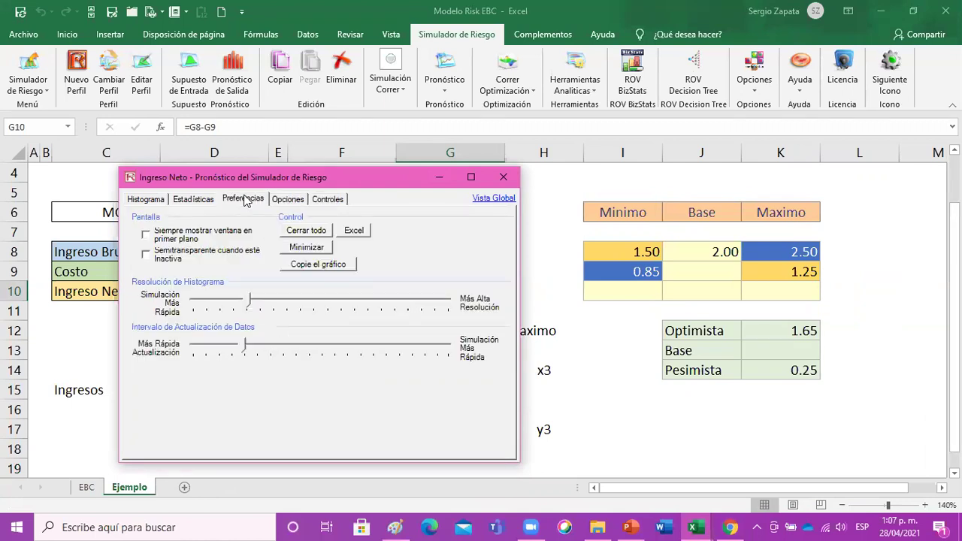
{"action": "left_click", "coordinate": [143, 199]}
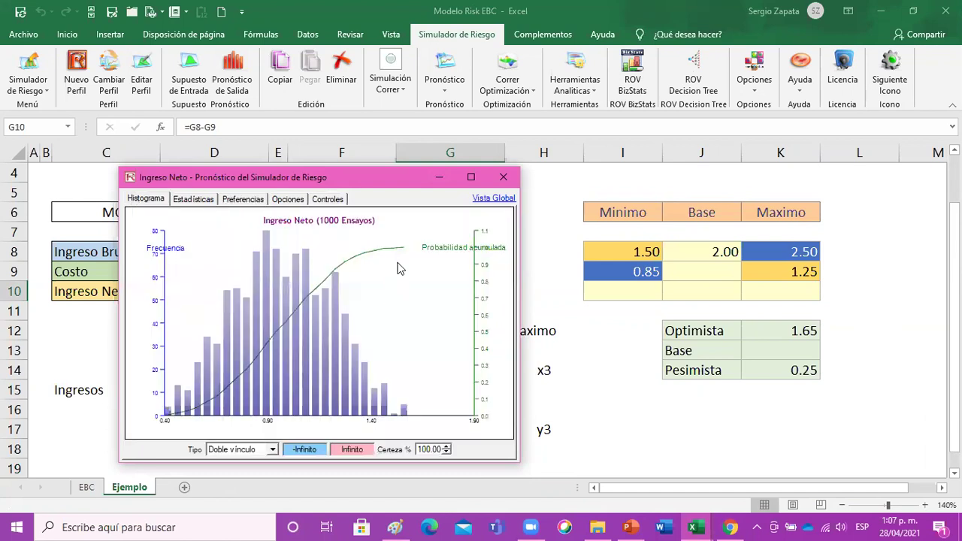
{"action": "left_click_drag", "start_coordinate": [399, 183], "coordinate": [437, 187]}
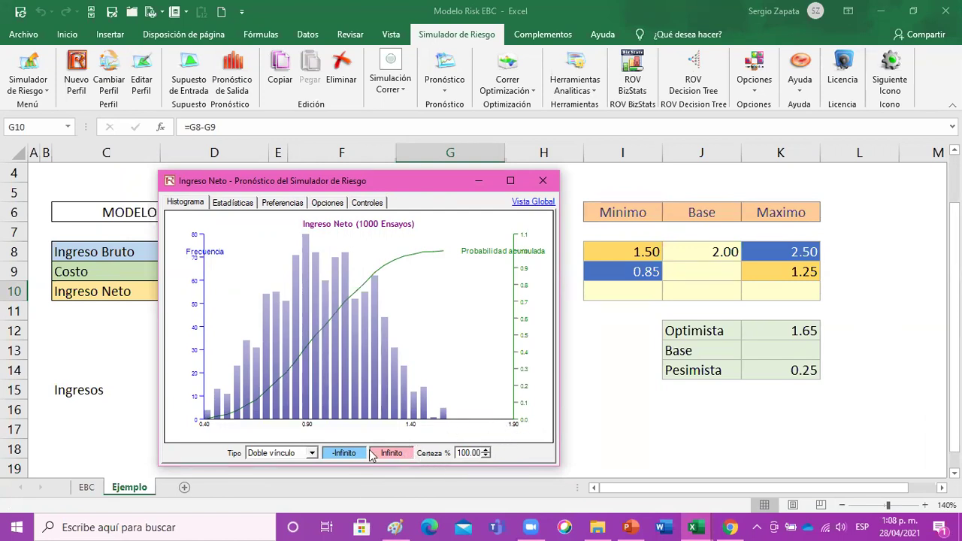
- Check the two-tailed certainty of Ingreso Neto with lower bounds of 0 and 0.25, leaving the upper bound at infinity
{"action": "left_click_drag", "start_coordinate": [363, 454], "coordinate": [233, 452]}
{"action": "type", "text": "0"}
{"action": "key", "text": "Tab"}
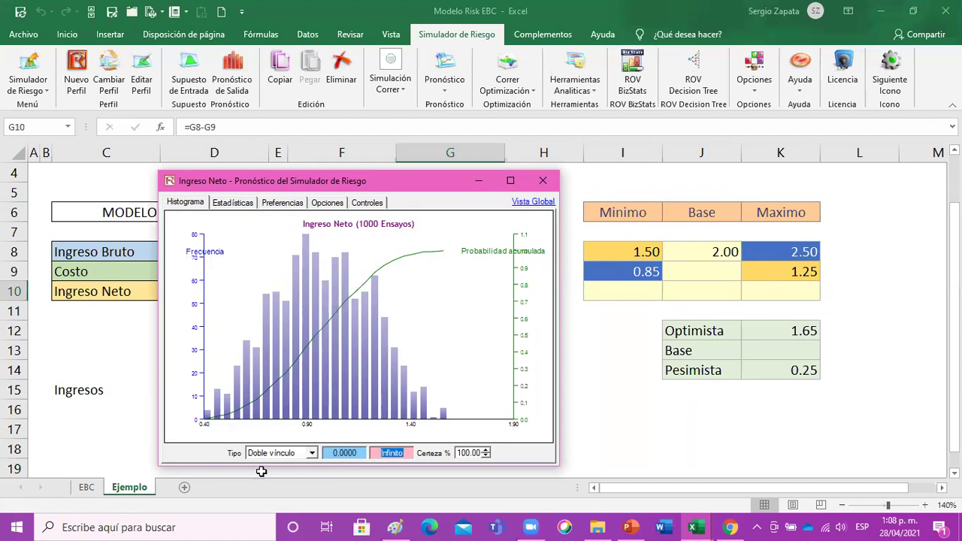
{"action": "left_click_drag", "start_coordinate": [362, 453], "coordinate": [232, 452]}
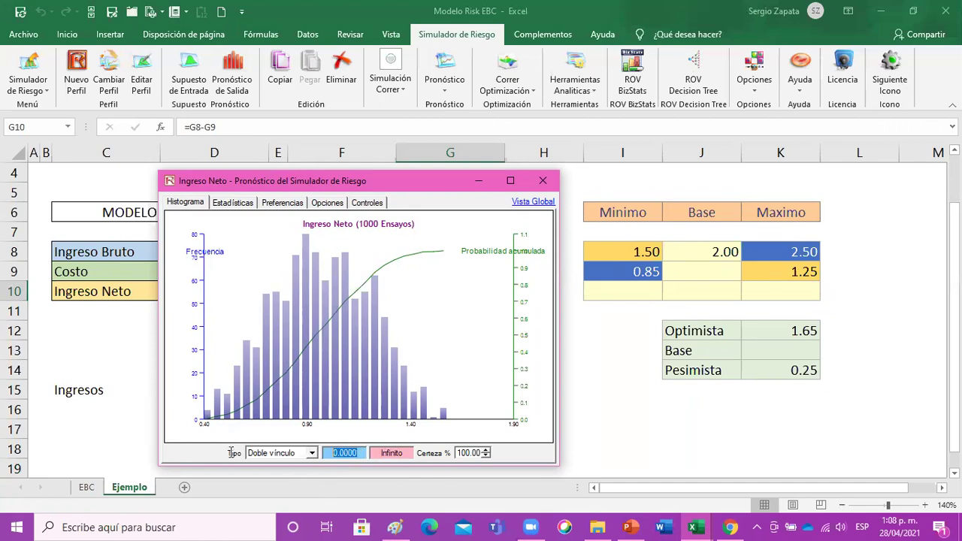
{"action": "type", "text": "0.25"}
{"action": "key", "text": "Tab"}
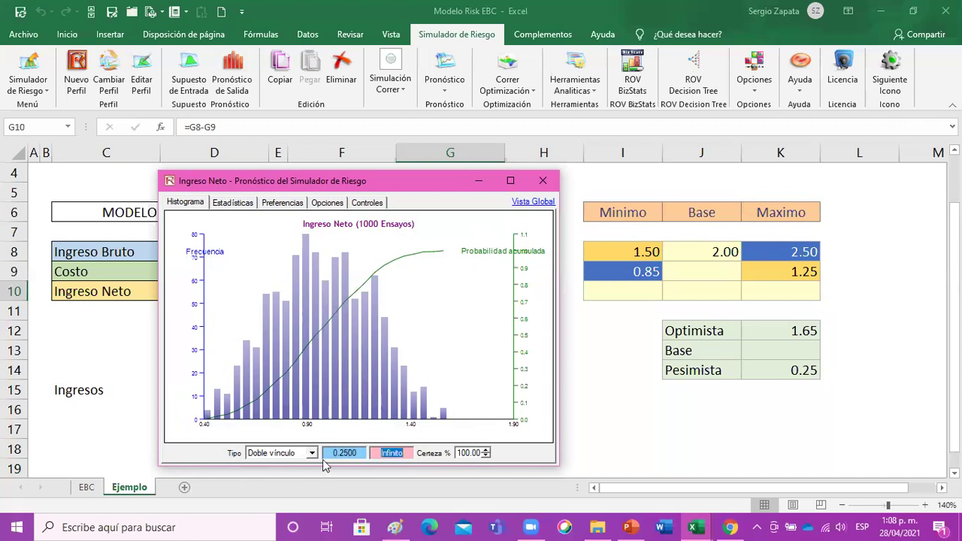
- Check the two-tailed certainty with lower bounds of 0.5 and 1, keeping the scenario table visible beside the forecast window
{"action": "left_click", "coordinate": [363, 451]}
{"action": "type", "text": "0.5"}
{"action": "key", "text": "Tab"}
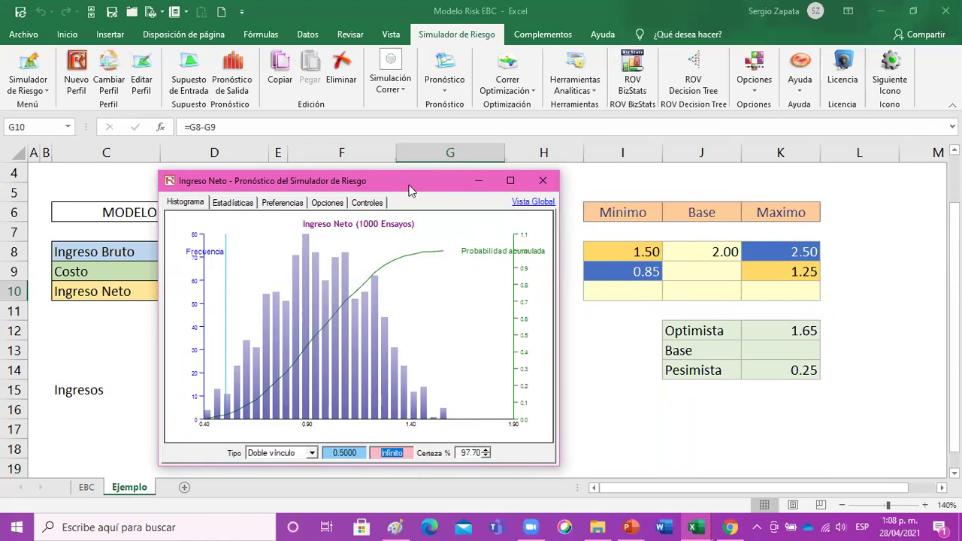
{"action": "left_click_drag", "start_coordinate": [410, 191], "coordinate": [325, 188]}
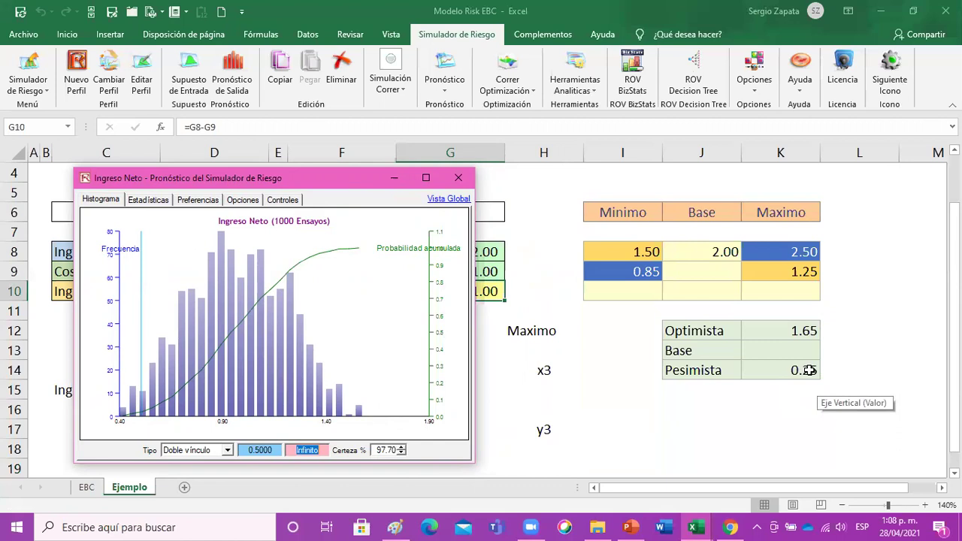
{"action": "left_click", "coordinate": [274, 450]}
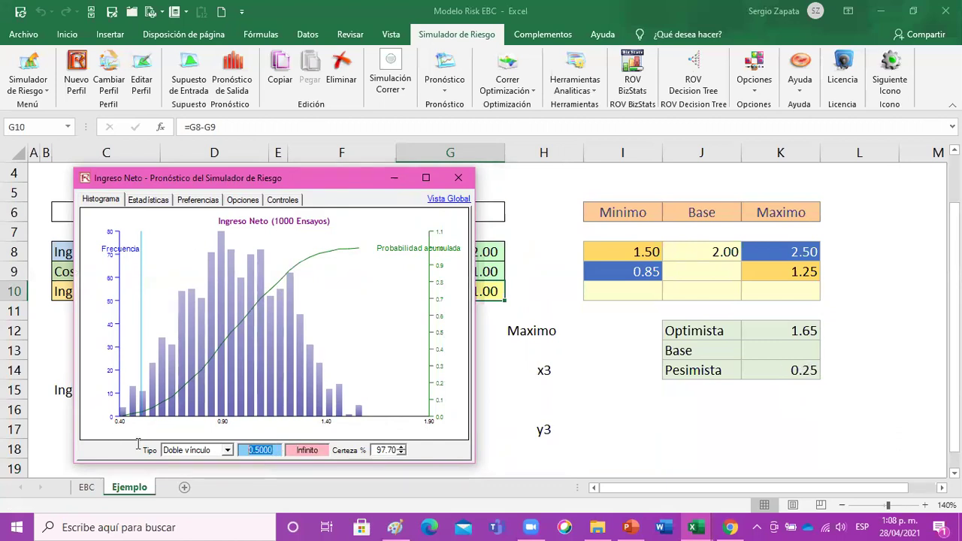
{"action": "type", "text": "1"}
{"action": "left_click_drag", "start_coordinate": [315, 178], "coordinate": [273, 195]}
{"action": "key", "text": "Tab"}
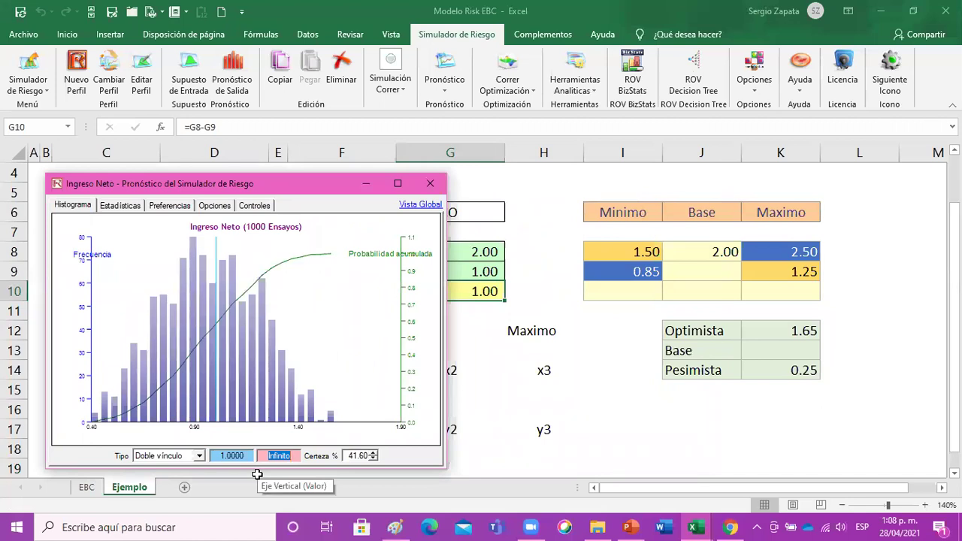
- Evaluate the probability of an Ingreso Neto of at most 1 using the Cola Izquierda ≤ type
{"action": "left_click", "coordinate": [189, 456]}
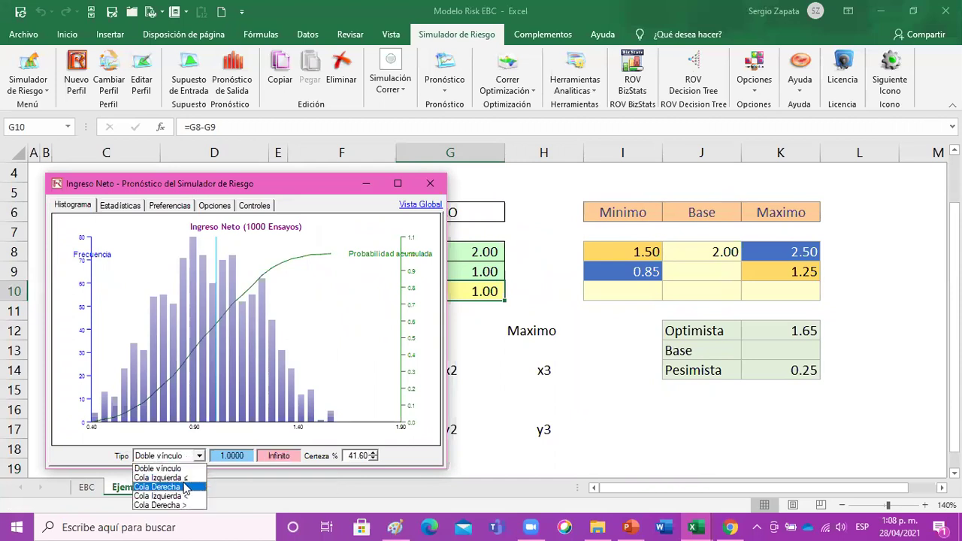
{"action": "left_click", "coordinate": [184, 487]}
{"action": "left_click", "coordinate": [199, 455]}
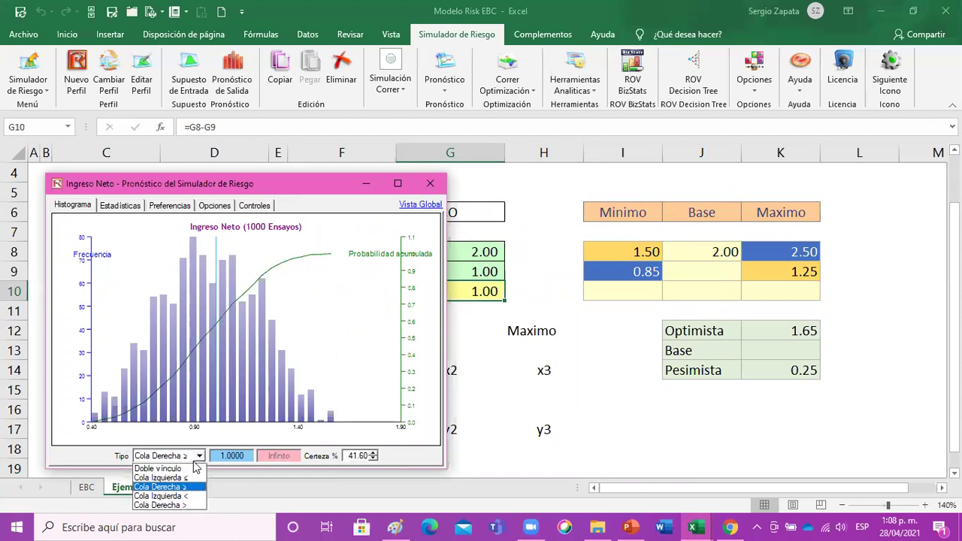
{"action": "left_click", "coordinate": [186, 484]}
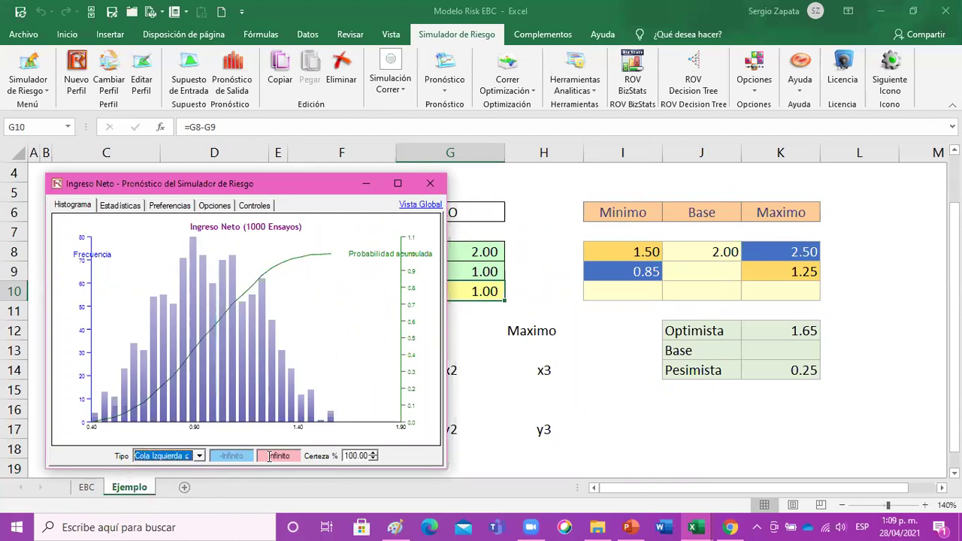
{"action": "double_click", "coordinate": [269, 456]}
{"action": "type", "text": "1"}
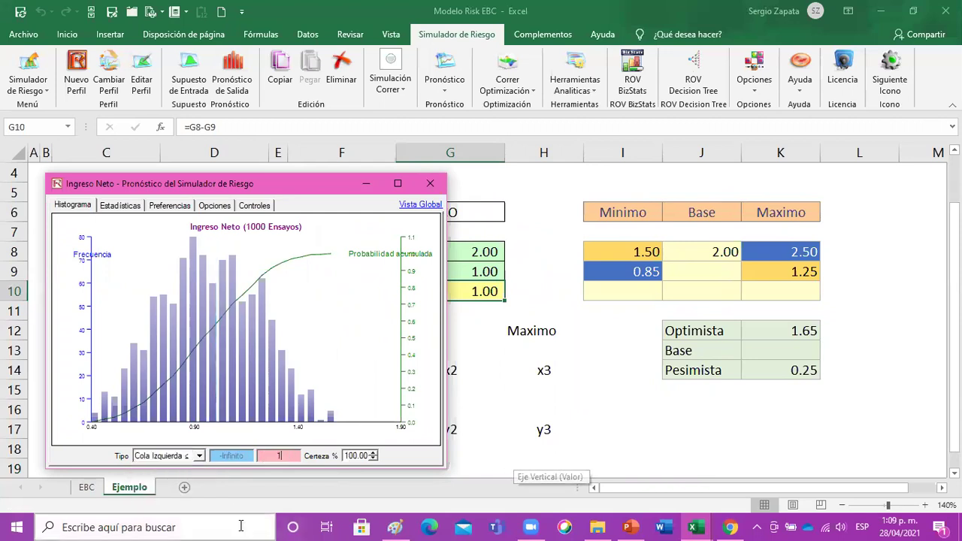
{"action": "key", "text": "Return"}
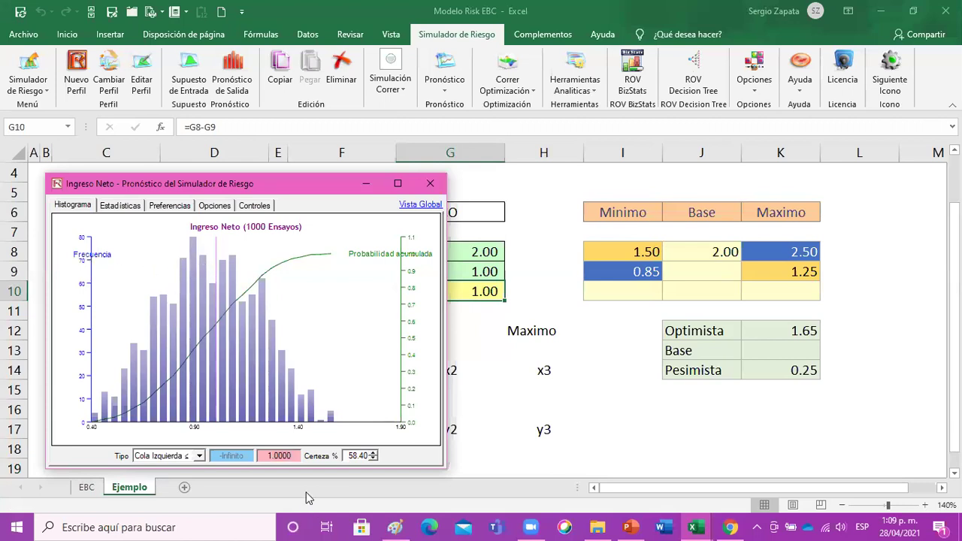
- Evaluate the probability of an Ingreso Neto above 1 using the Cola Derecha > type, and close the forecast window
{"action": "left_click", "coordinate": [199, 455]}
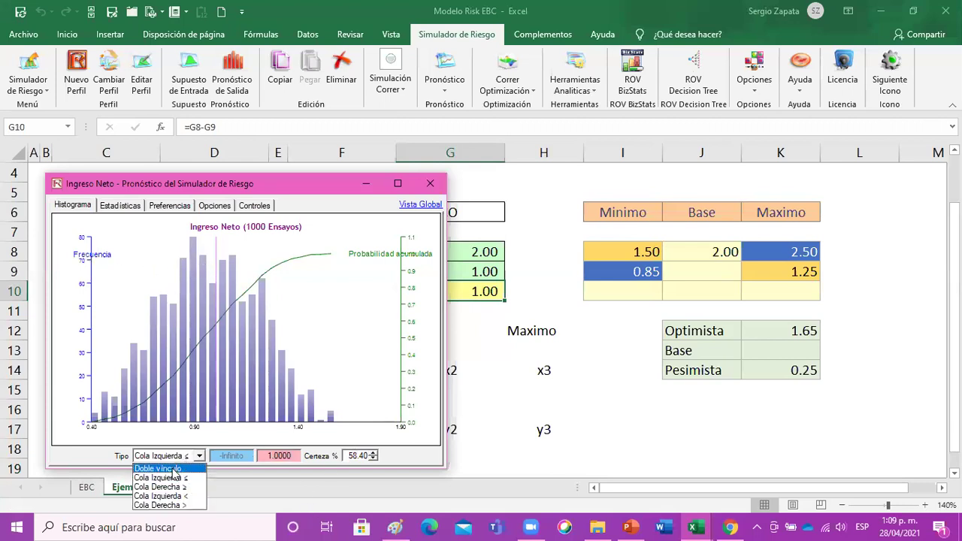
{"action": "left_click", "coordinate": [203, 469]}
{"action": "left_click", "coordinate": [191, 459]}
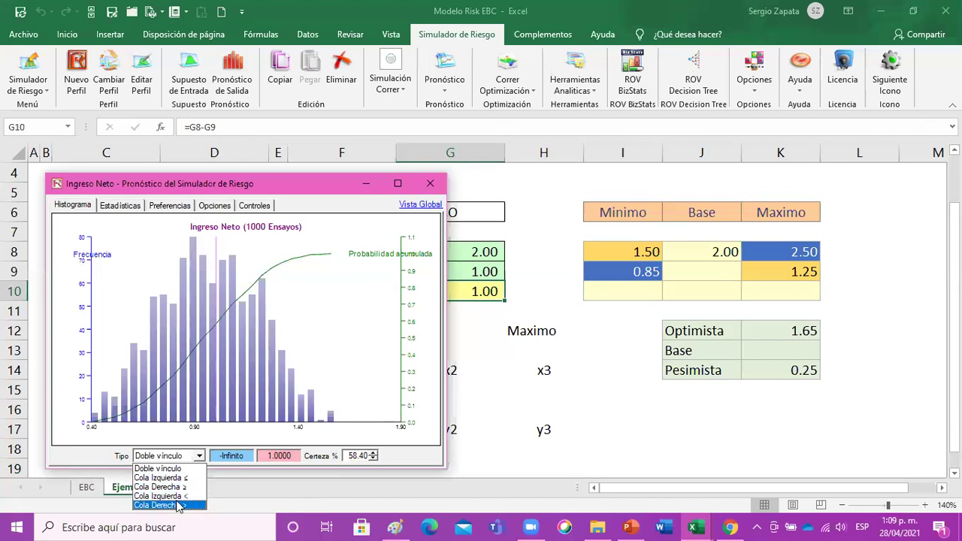
{"action": "left_click", "coordinate": [201, 482]}
{"action": "left_click", "coordinate": [246, 455]}
{"action": "type", "text": "1"}
{"action": "key", "text": "Return"}
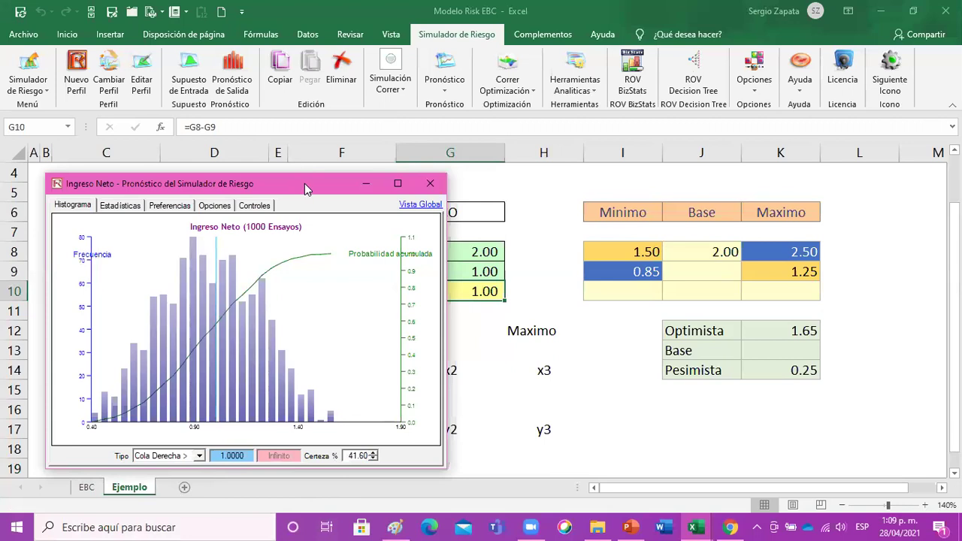
{"action": "left_click_drag", "start_coordinate": [304, 184], "coordinate": [772, 185]}
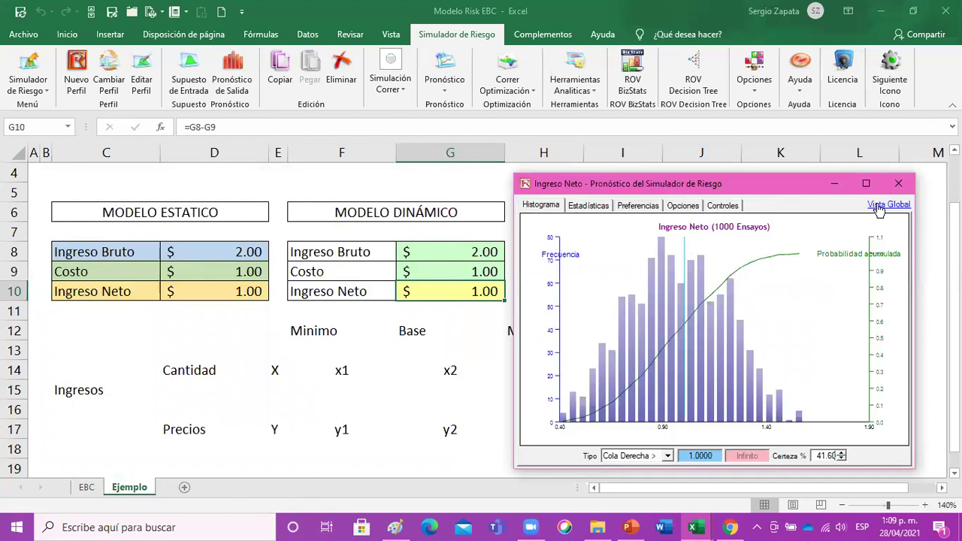
{"action": "left_click", "coordinate": [898, 183]}
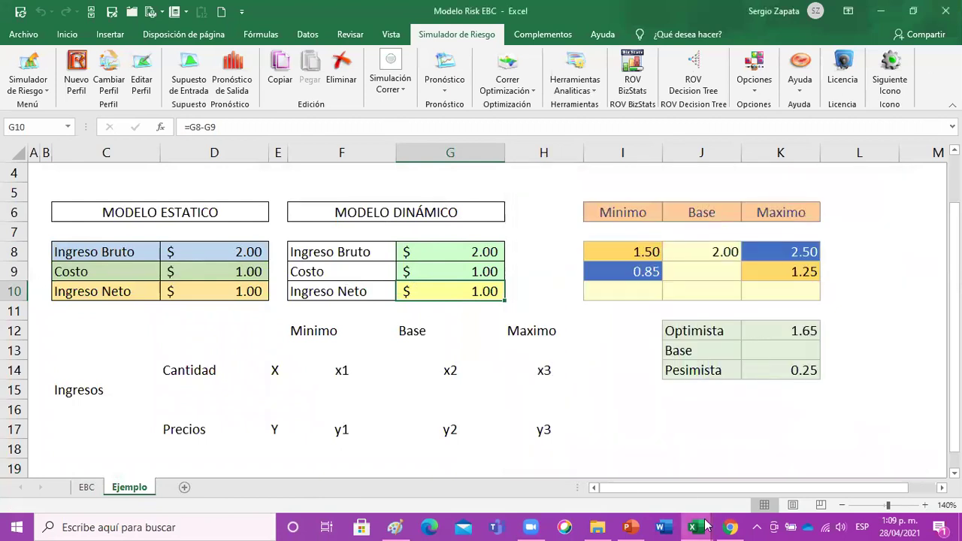
- Switch to the PowerPoint presentation, review slides 15 to 18 on Tornado analysis and simulation, and return to the Excel workbook
{"action": "left_click", "coordinate": [630, 528]}
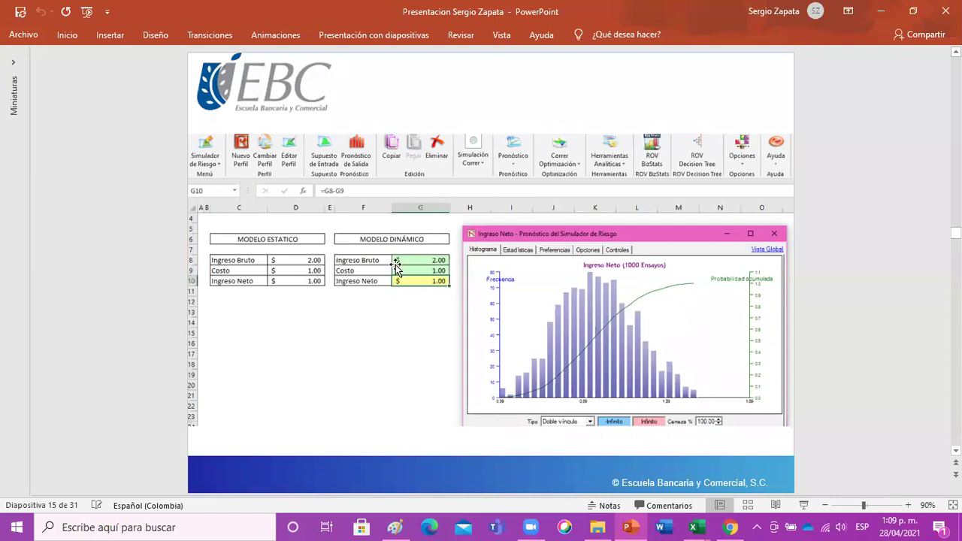
{"action": "scroll", "coordinate": [395, 264], "scroll_direction": "down", "scroll_amount": 5}
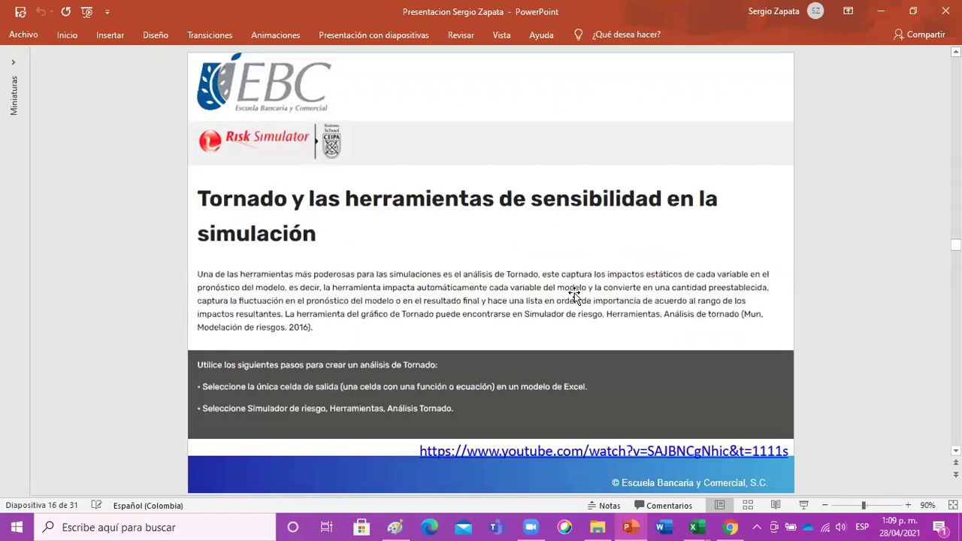
{"action": "scroll", "coordinate": [576, 295], "scroll_direction": "down", "scroll_amount": 1}
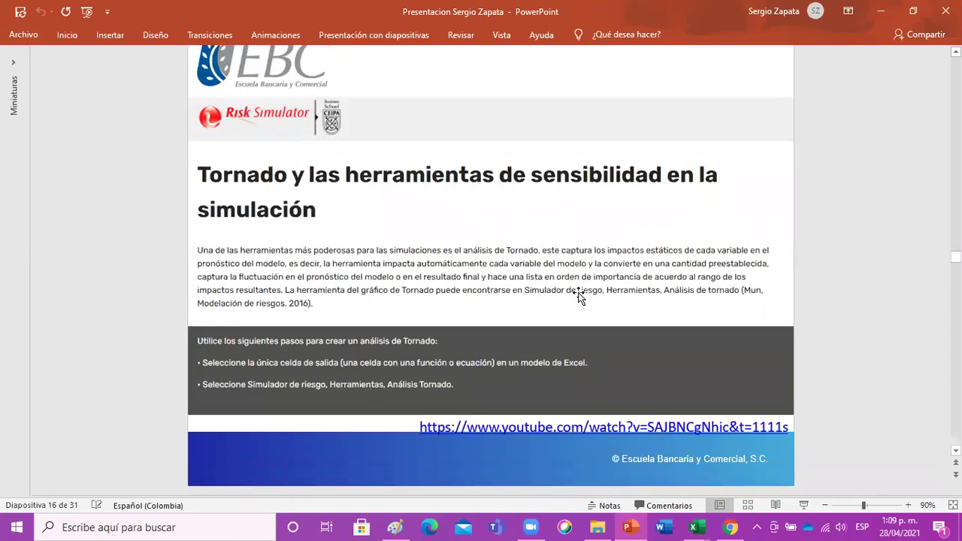
{"action": "scroll", "coordinate": [579, 296], "scroll_direction": "down", "scroll_amount": 1}
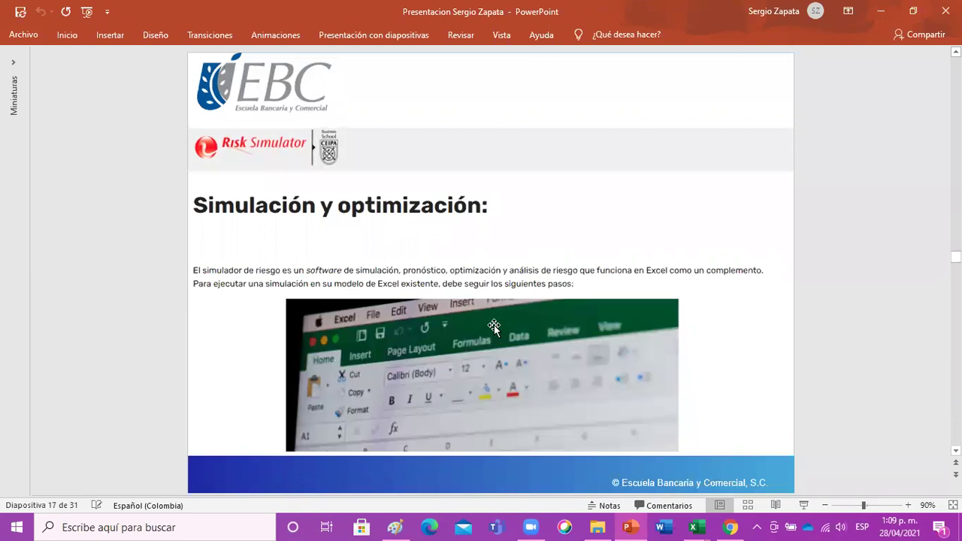
{"action": "scroll", "coordinate": [494, 325], "scroll_direction": "down", "scroll_amount": 2}
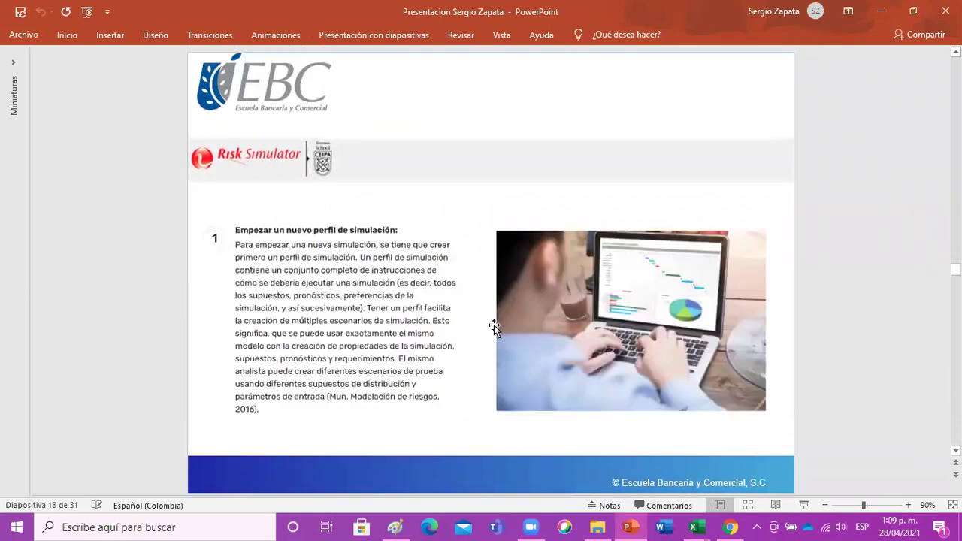
{"action": "left_click", "coordinate": [875, 16]}
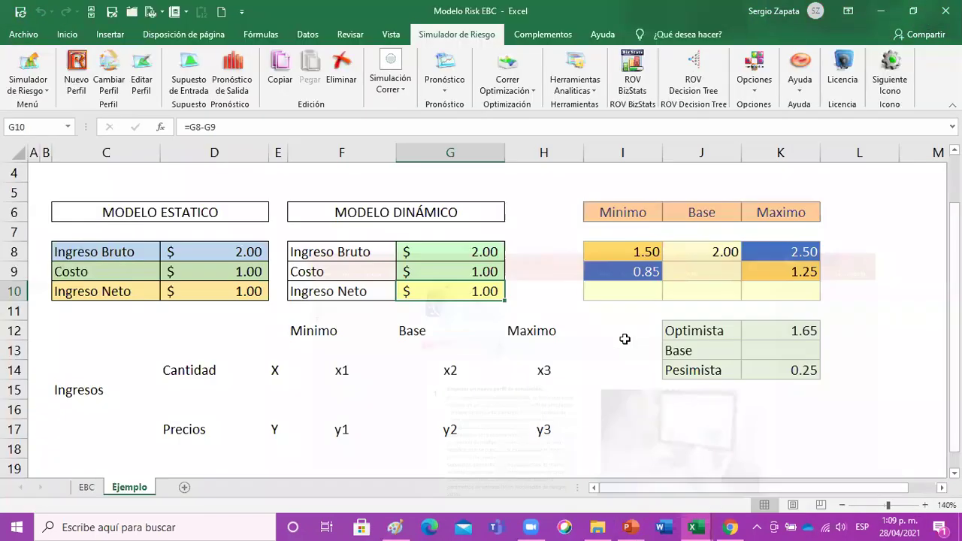
- Open the EBC sheet and examine the Cantidad input, the yearly RESULTADO table and the initial investment block
{"action": "left_click", "coordinate": [86, 487]}
{"action": "left_click", "coordinate": [208, 426]}
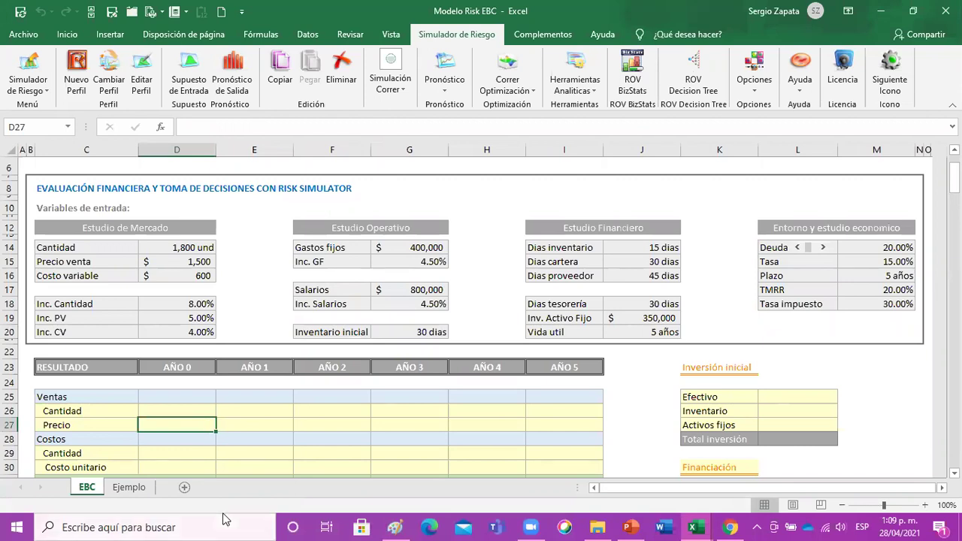
{"action": "left_click", "coordinate": [272, 367]}
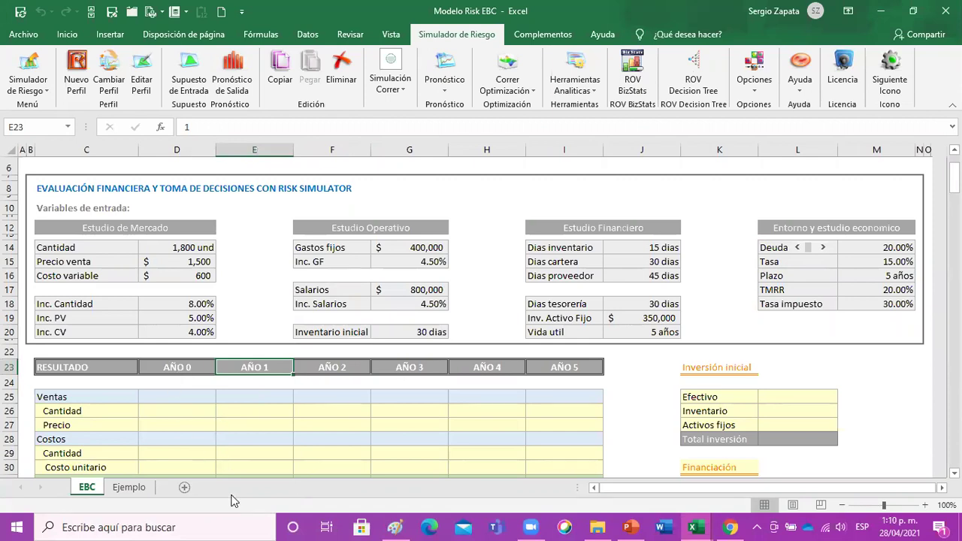
{"action": "left_click", "coordinate": [199, 247]}
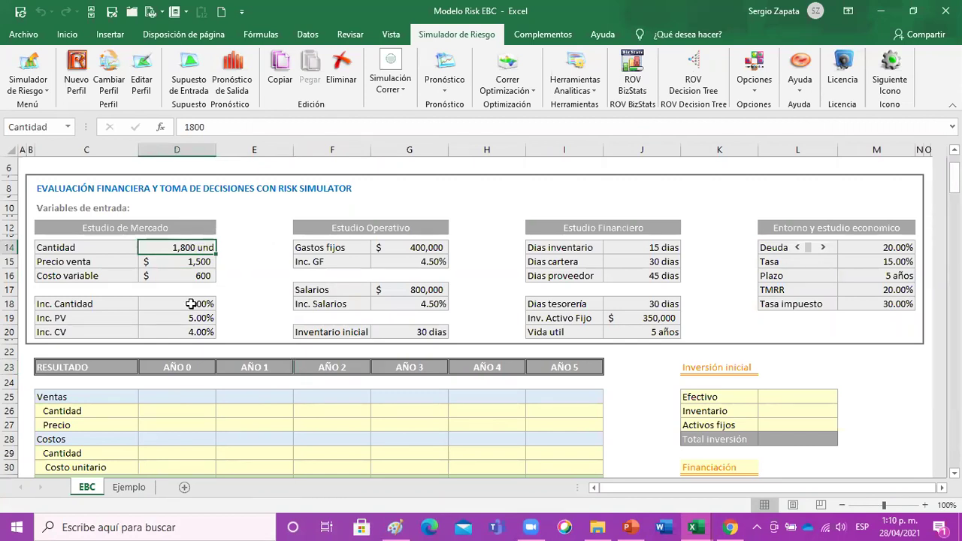
{"action": "left_click", "coordinate": [644, 398]}
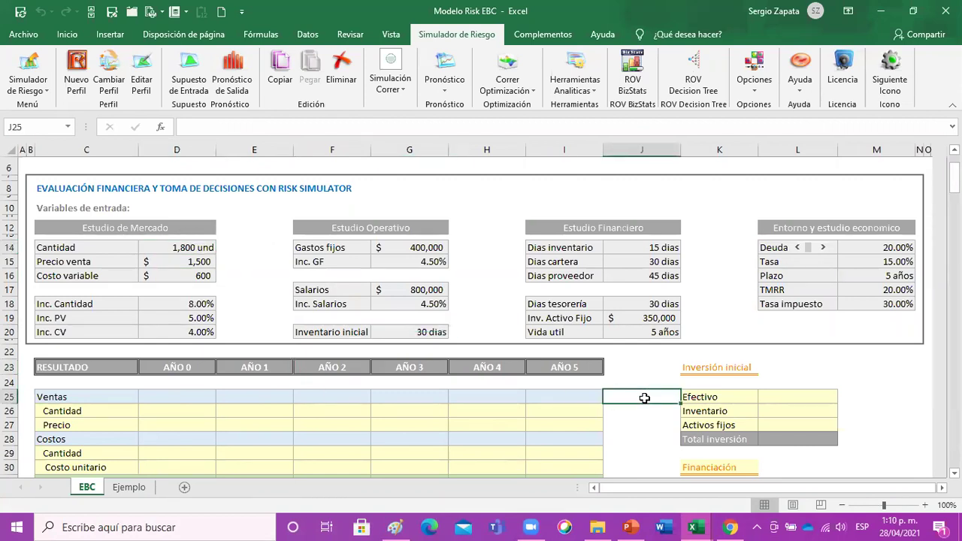
- Try the formula =Cantidad*Precio_venta for the AÑO 1 Ventas, inspect its references and clear the cell
{"action": "key", "text": "Left"}
{"action": "key", "text": "Left"}
{"action": "key", "text": "Left"}
{"action": "key", "text": "Left"}
{"action": "key", "text": "Left"}
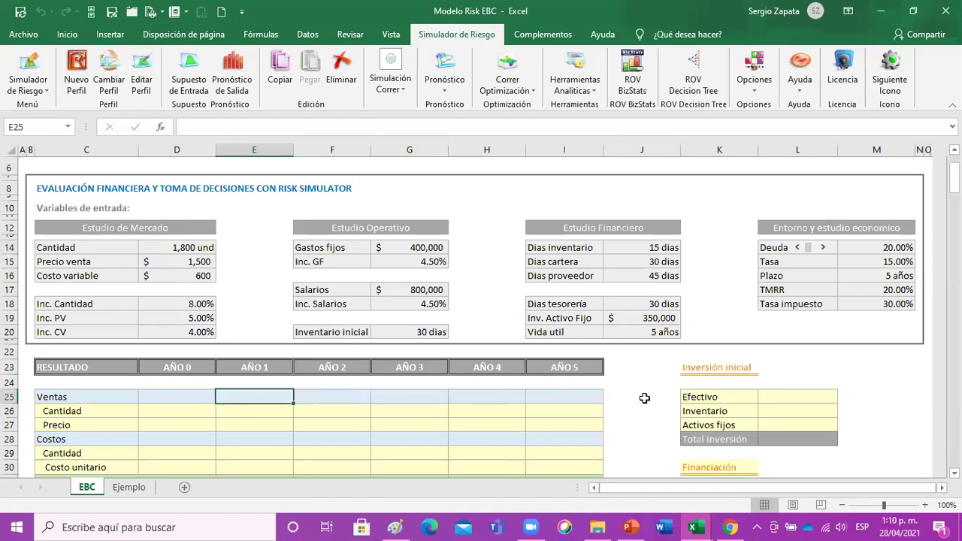
{"action": "type", "text": "=cantidad"}
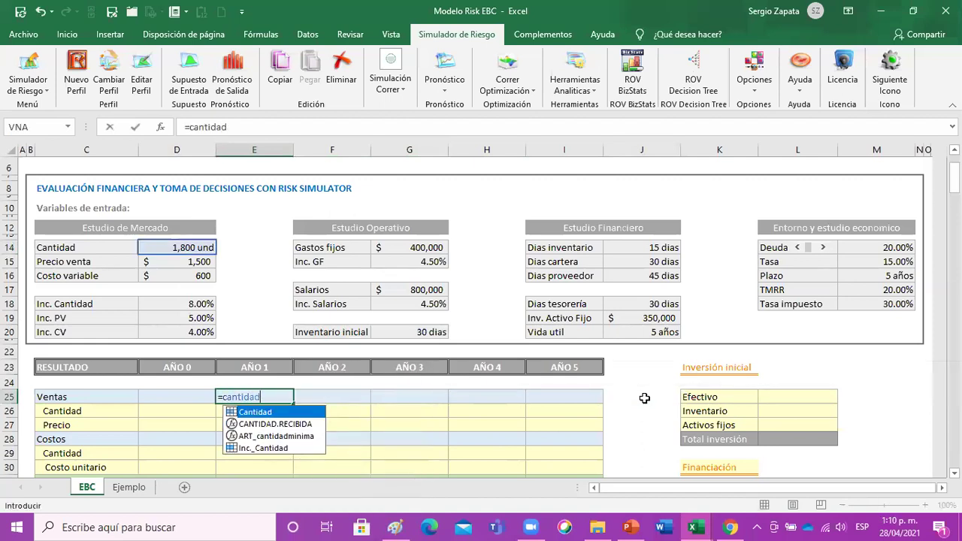
{"action": "type", "text": "*precio"}
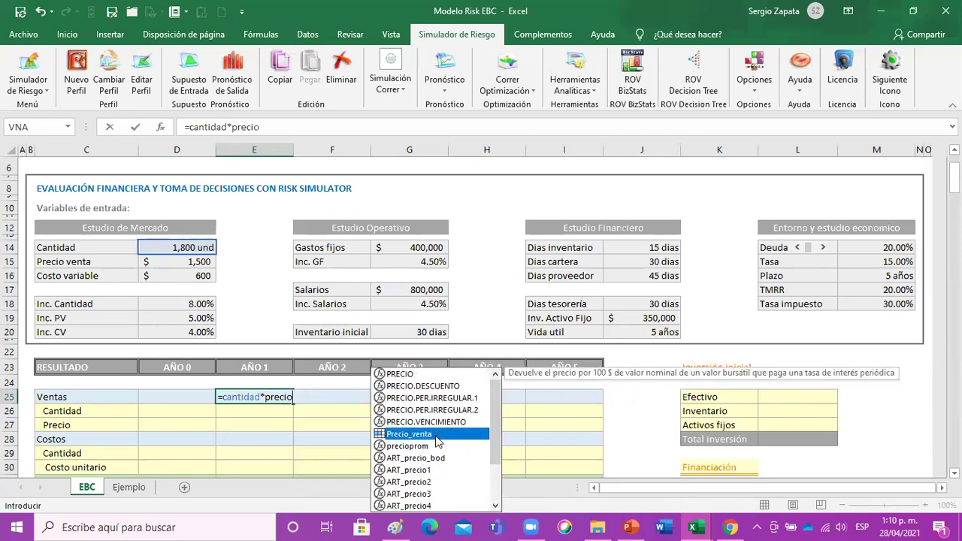
{"action": "double_click", "coordinate": [409, 434]}
{"action": "key", "text": "Return"}
{"action": "key", "text": "Up"}
{"action": "key", "text": "F2"}
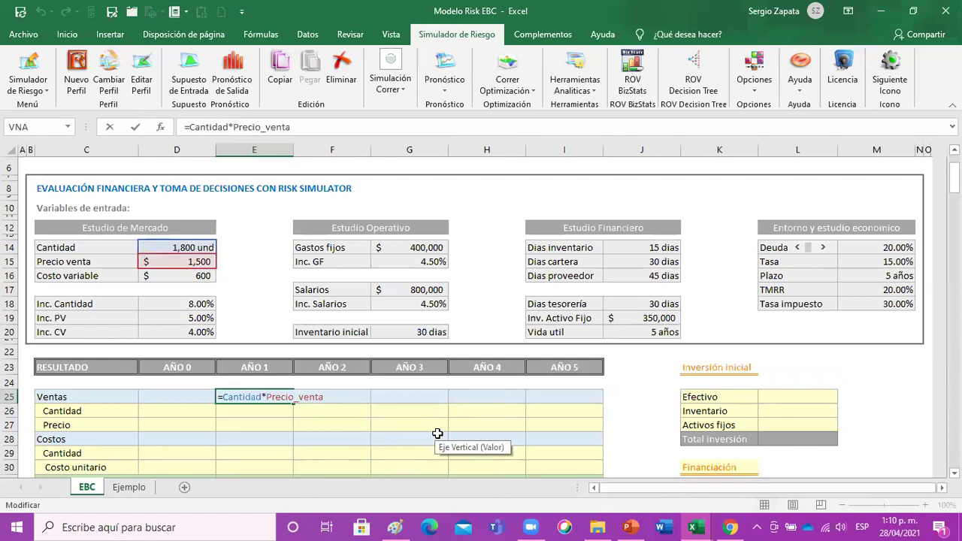
{"action": "key", "text": "Escape"}
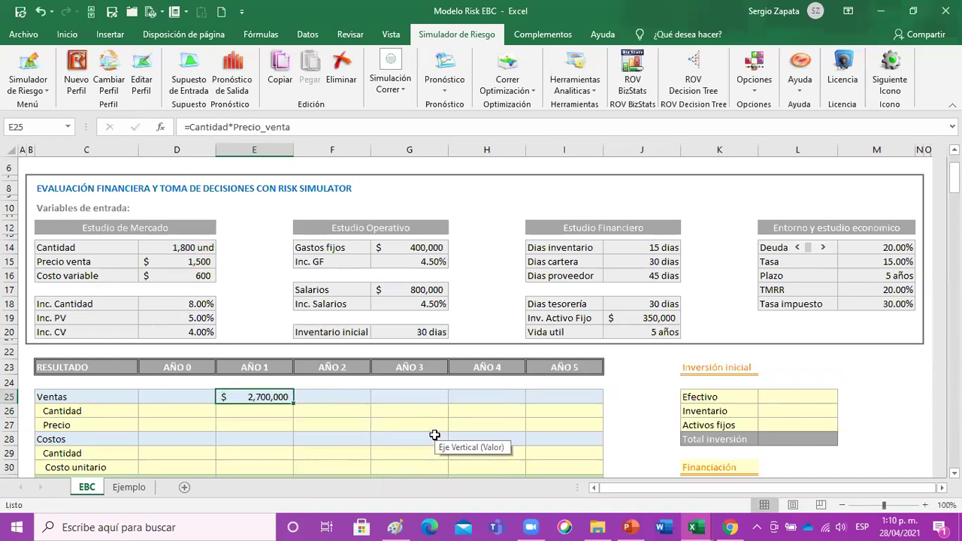
{"action": "key", "text": "Delete"}
- Link the AÑO 1 Cantidad and Precio under Ventas to the Cantidad and Precio venta inputs of Estudio de Mercado
{"action": "scroll", "coordinate": [586, 368], "scroll_direction": "down", "scroll_amount": 1}
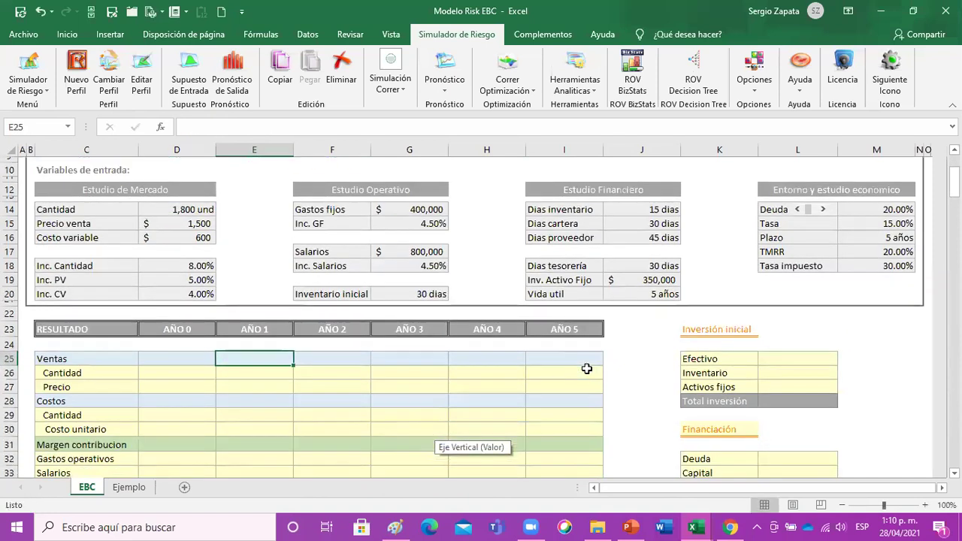
{"action": "left_click", "coordinate": [953, 105]}
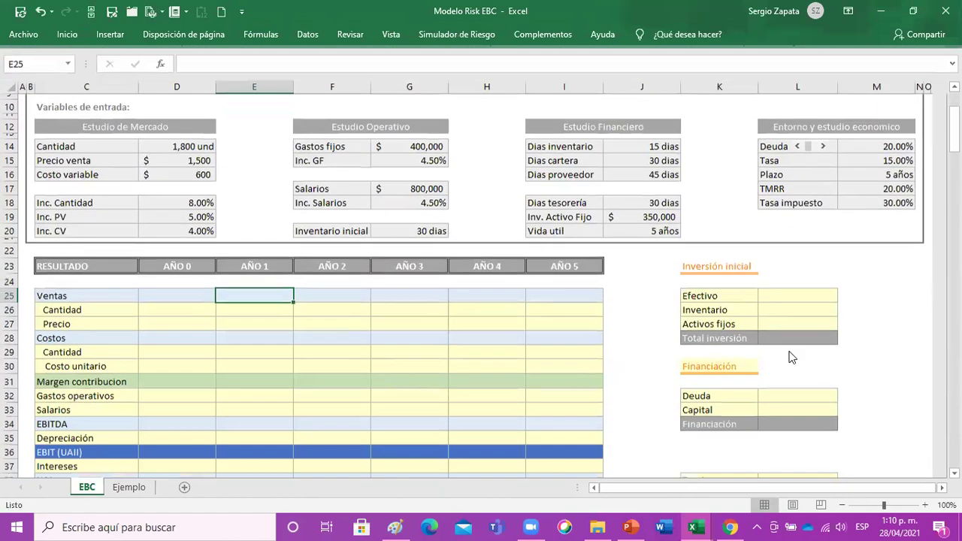
{"action": "scroll", "coordinate": [883, 447], "scroll_direction": "down", "scroll_amount": 1}
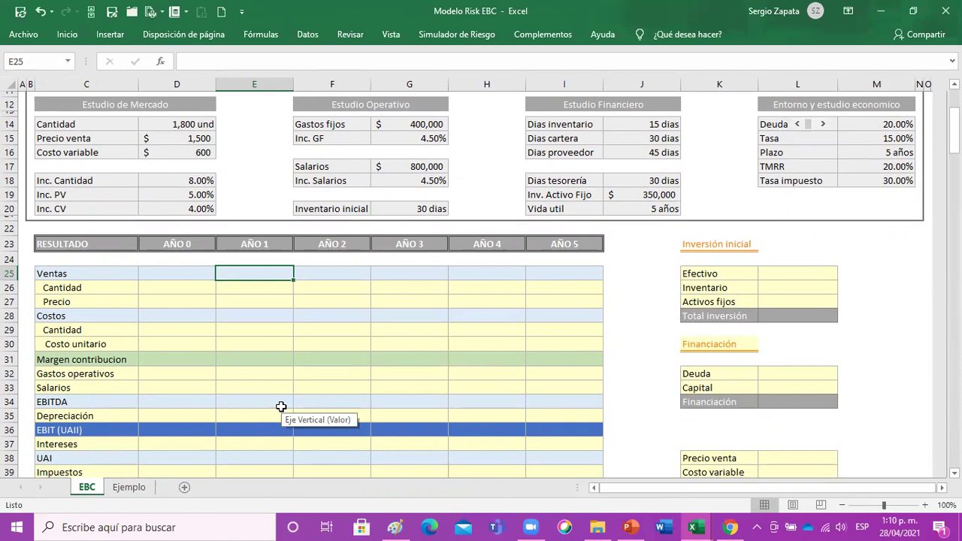
{"action": "key", "text": "Down"}
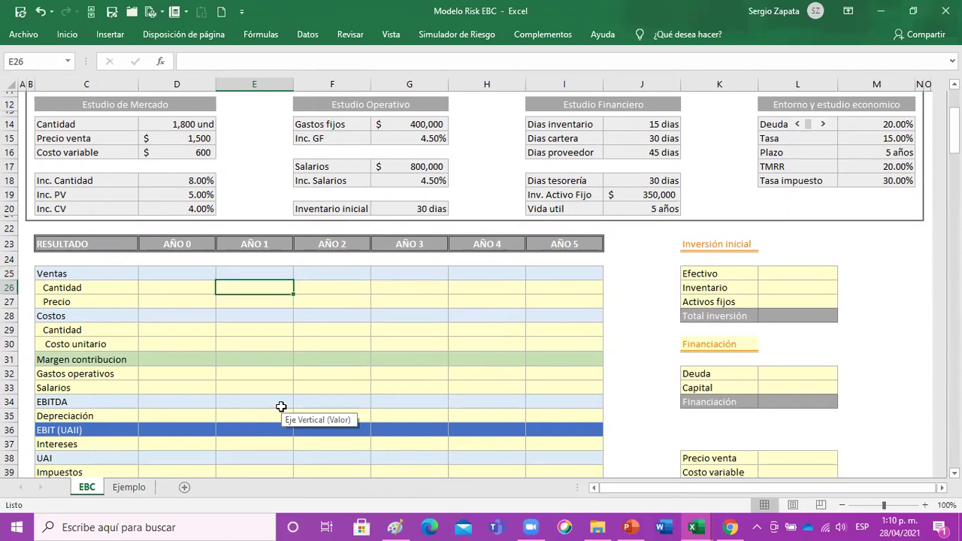
{"action": "type", "text": "="}
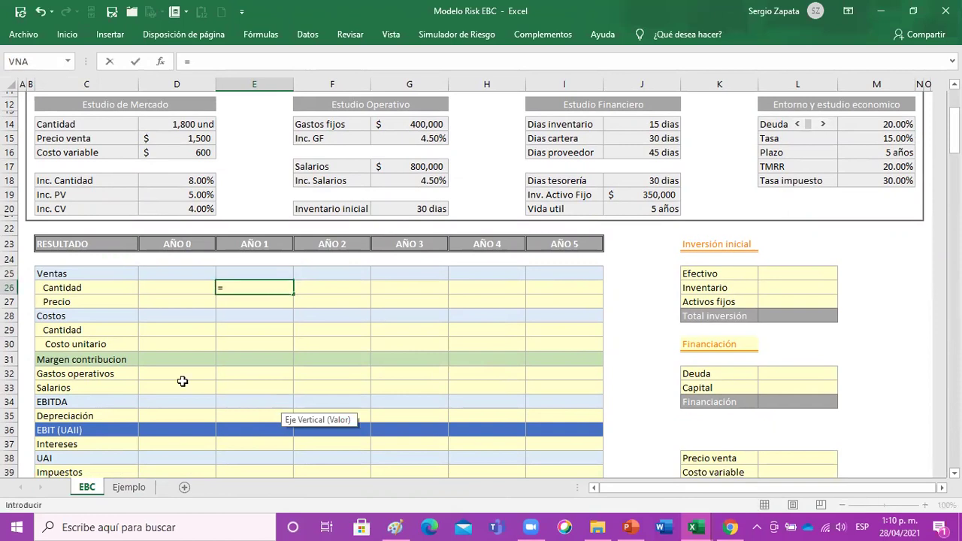
{"action": "left_click", "coordinate": [187, 127]}
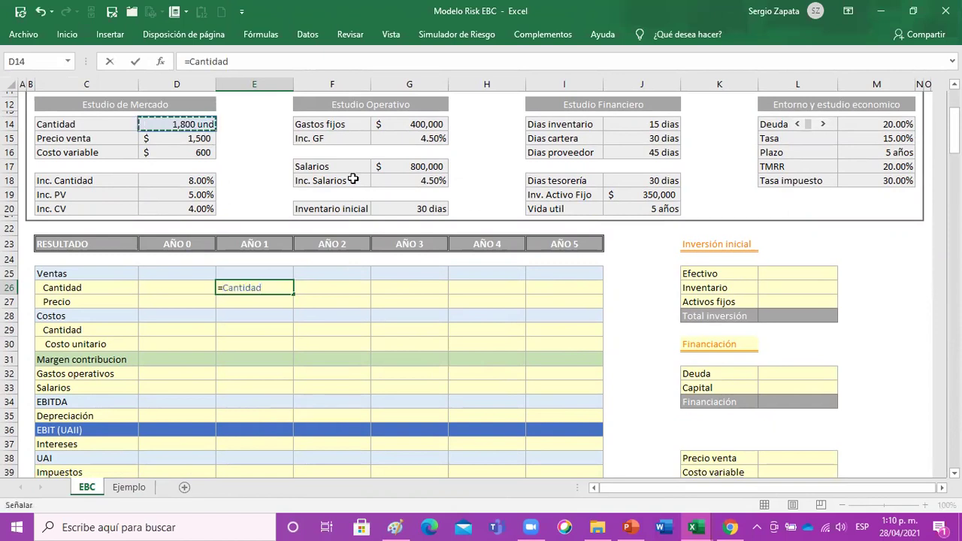
{"action": "key", "text": "Return"}
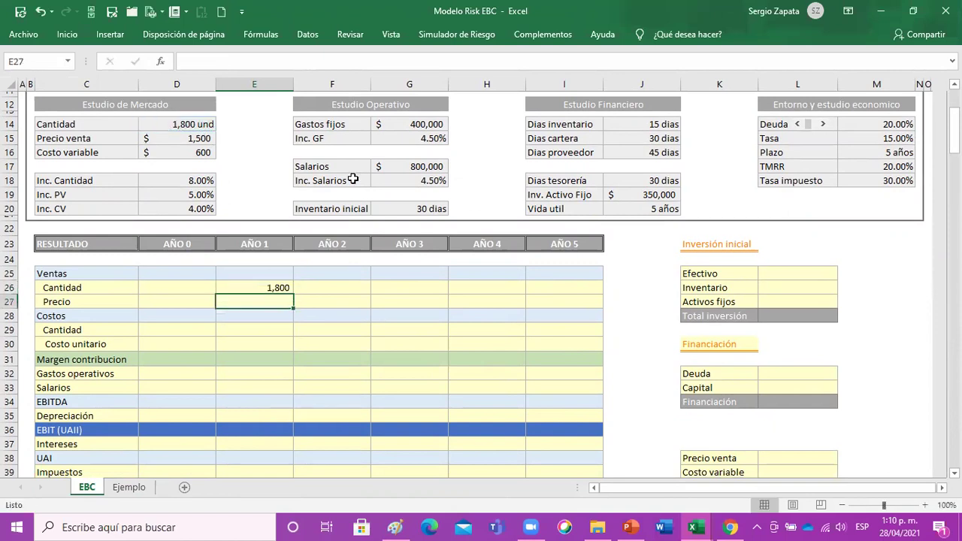
{"action": "type", "text": "="}
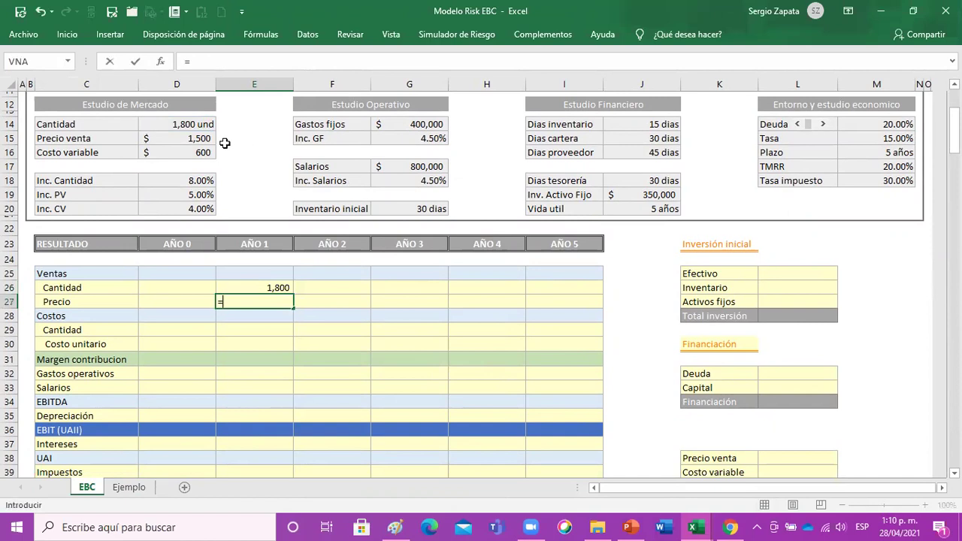
{"action": "left_click", "coordinate": [199, 142]}
{"action": "key", "text": "Return"}
- Calculate the AÑO 1 Ventas as Cantidad times Precio with the formula =E26*E27
{"action": "key", "text": "Up"}
{"action": "key", "text": "Up"}
{"action": "key", "text": "Up"}
{"action": "type", "text": "="}
{"action": "key", "text": "Down"}
{"action": "type", "text": "*"}
{"action": "key", "text": "Down"}
{"action": "key", "text": "Down"}
{"action": "key", "text": "Return"}
{"action": "key", "text": "Up"}
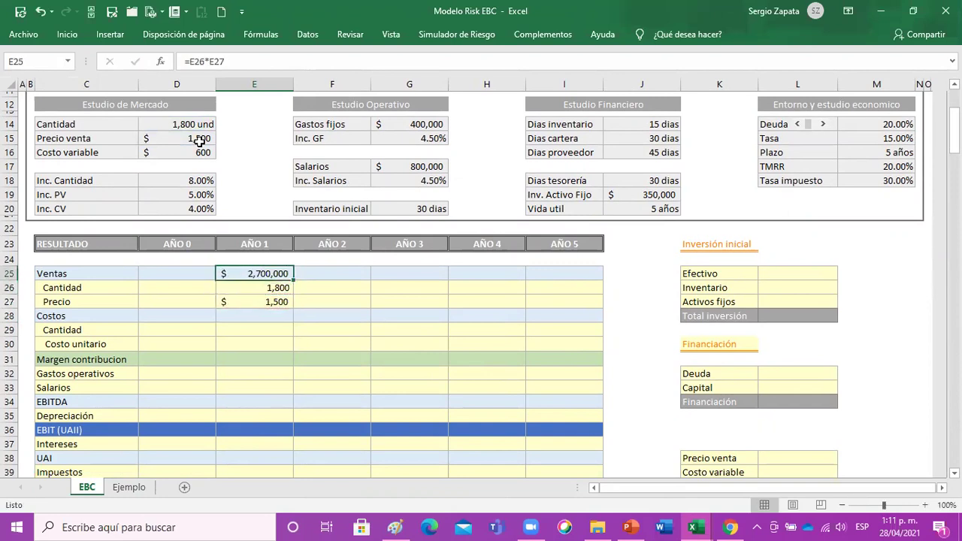
- Calculate the AÑO 2 Cantidad by growing the AÑO 1 quantity with the formula =E26*(1+Inc._Cantidad)
{"action": "key", "text": "Down"}
{"action": "key", "text": "Right"}
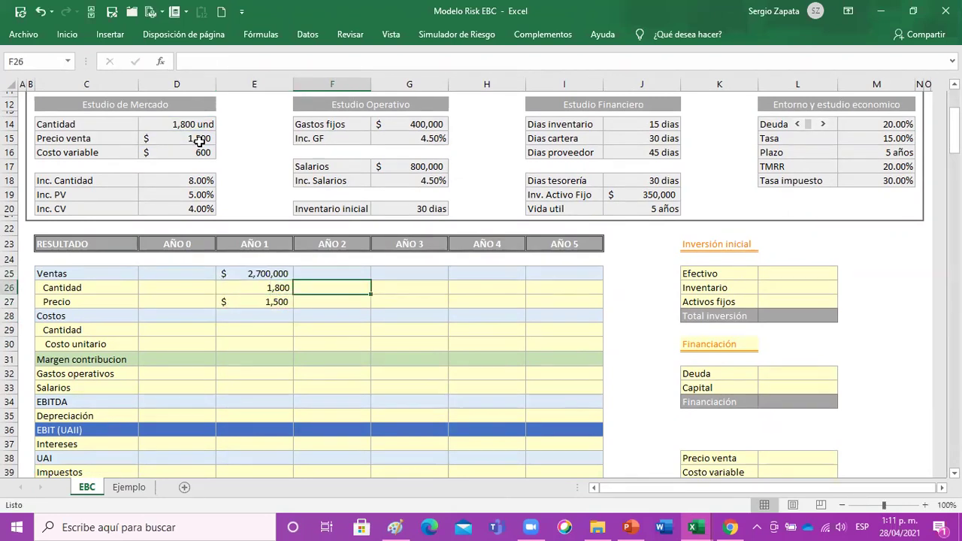
{"action": "left_click_drag", "start_coordinate": [165, 103], "coordinate": [149, 205]}
{"action": "left_click", "coordinate": [154, 182]}
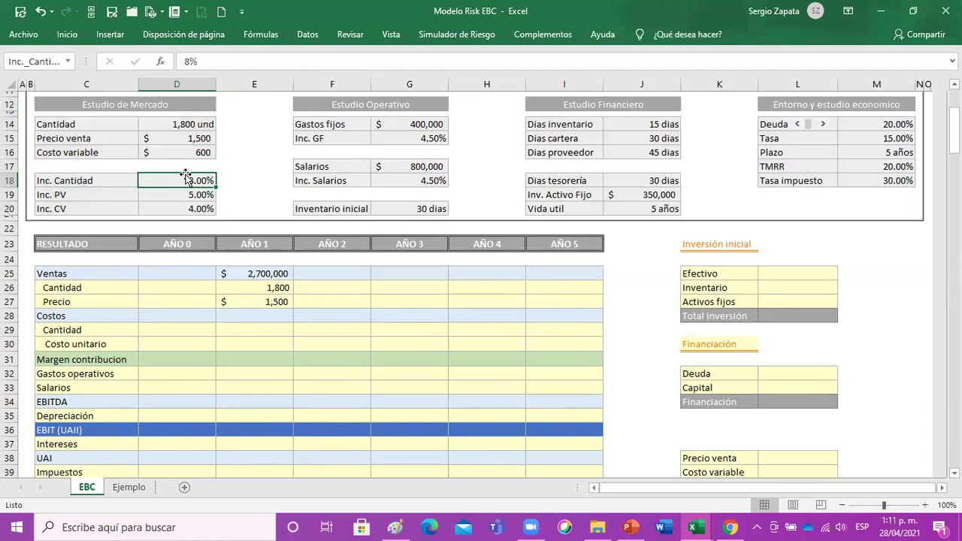
{"action": "left_click", "coordinate": [97, 189]}
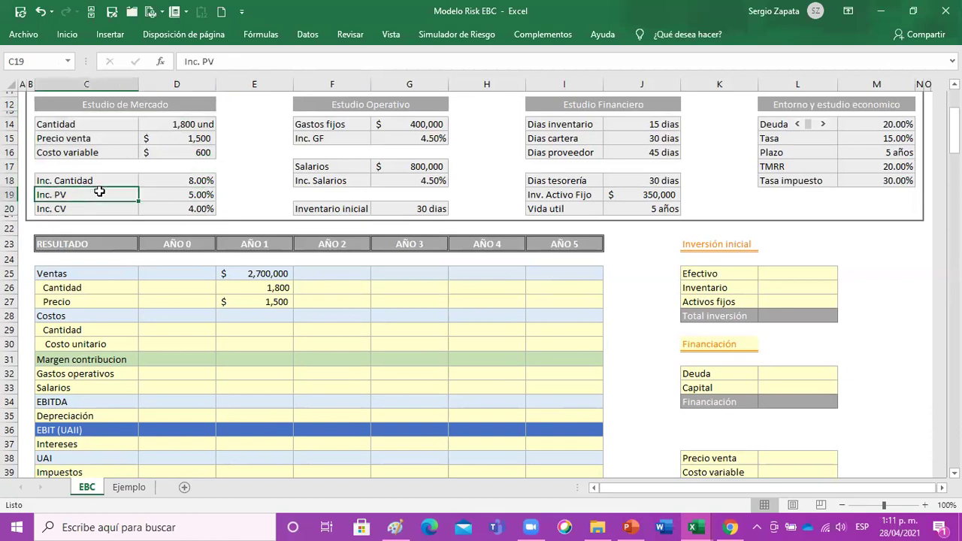
{"action": "left_click", "coordinate": [158, 189]}
{"action": "left_click", "coordinate": [310, 287]}
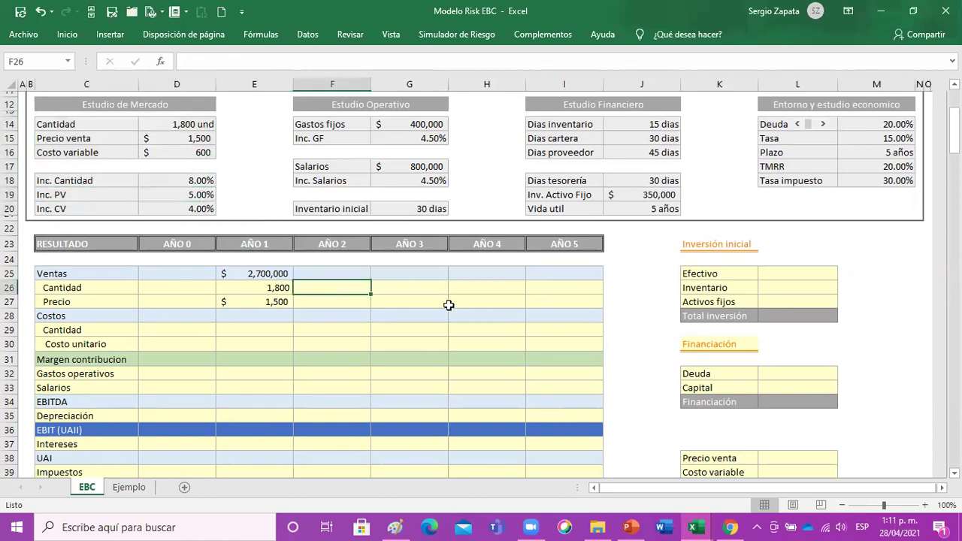
{"action": "type", "text": "="}
{"action": "key", "text": "Left"}
{"action": "type", "text": "*(21"}
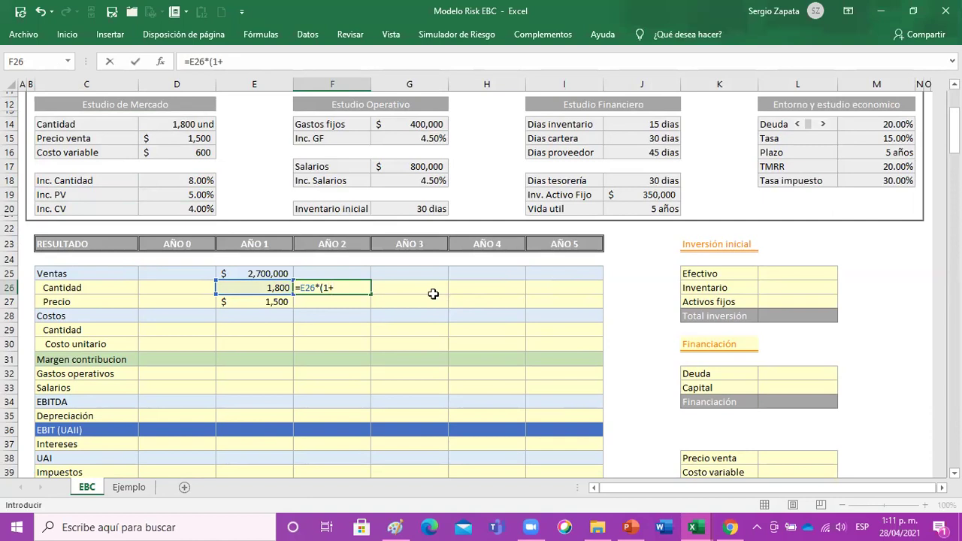
{"action": "left_click", "coordinate": [200, 181]}
{"action": "type", "text": ")"}
{"action": "key", "text": "Return"}
- Calculate the AÑO 2 Precio by growing the AÑO 1 price with the formula =E27*(1+Inc._PV)
{"action": "type", "text": "="}
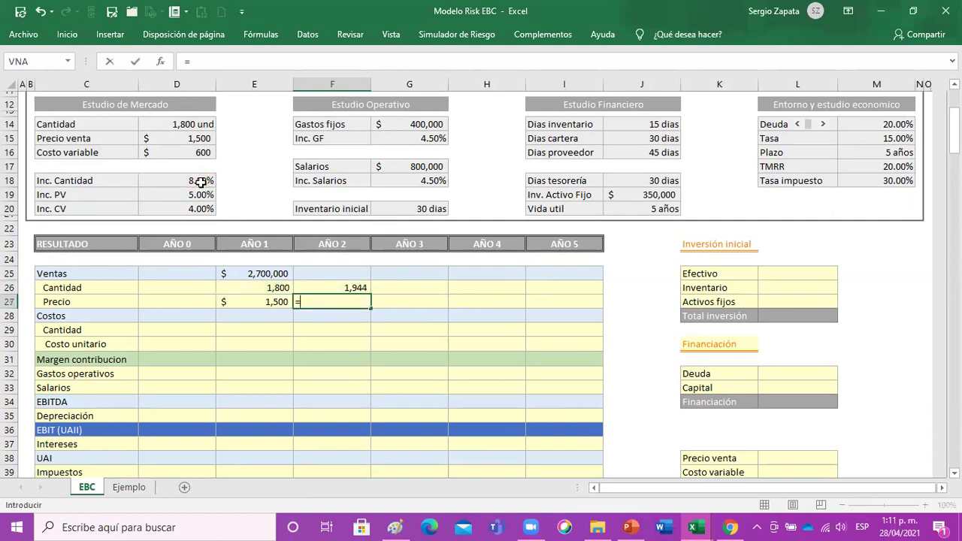
{"action": "key", "text": "Left"}
{"action": "type", "text": "*(1+"}
{"action": "left_click", "coordinate": [188, 194]}
{"action": "type", "text": ")"}
{"action": "key", "text": "Return"}
- Copy the AÑO 1 Ventas formula into AÑO 2
{"action": "key", "text": "Up"}
{"action": "key", "text": "Up"}
{"action": "key", "text": "Up"}
{"action": "key", "text": "Left"}
{"action": "key", "text": "ctrl+c"}
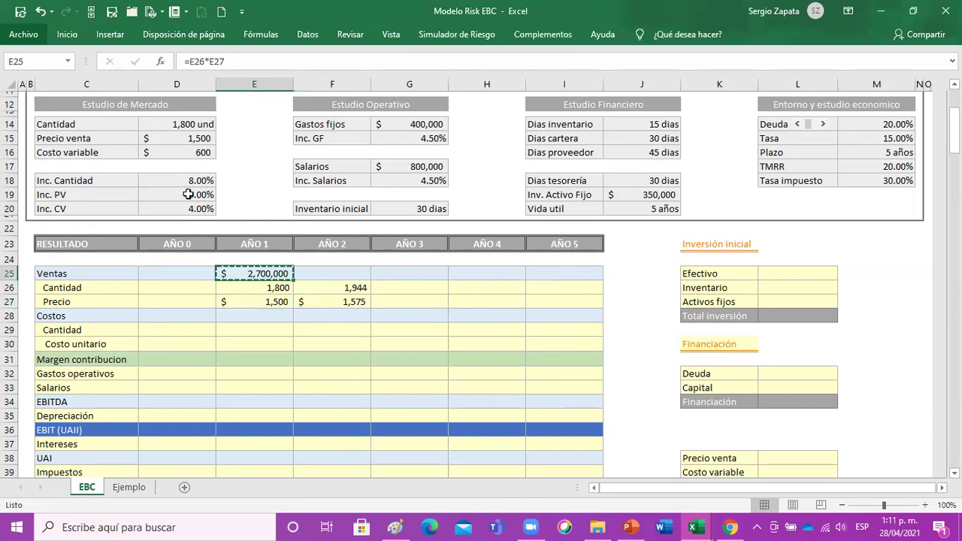
{"action": "key", "text": "Right"}
{"action": "key", "text": "ctrl+v"}
- Copy the AÑO 2 Ventas, Cantidad and Precio formulas across to AÑO 3, AÑO 4 and AÑO 5
{"action": "key", "text": "shift+Down"}
{"action": "key", "text": "shift+Down"}
{"action": "key", "text": "ctrl+c"}
{"action": "key", "text": "shift+Right"}
{"action": "key", "text": "shift+Right"}
{"action": "key", "text": "shift+Right"}
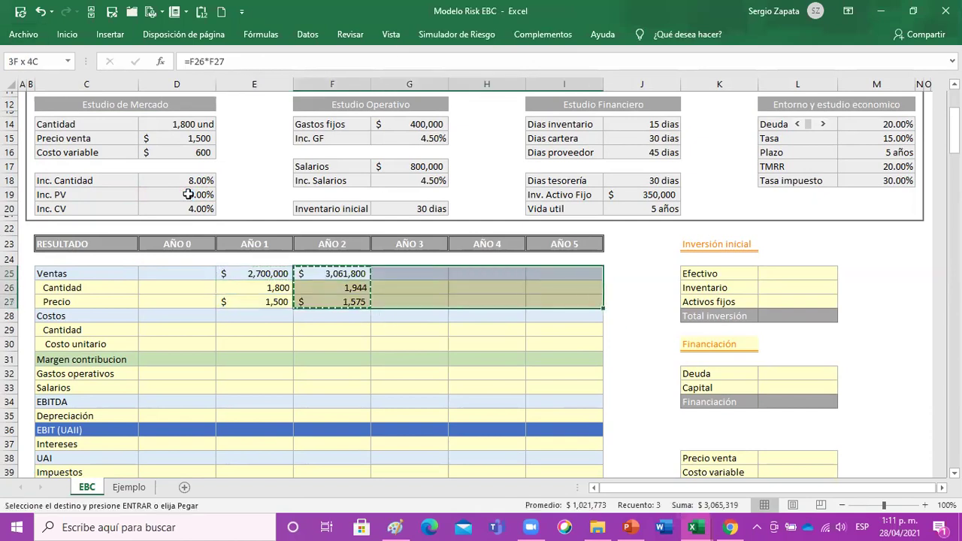
{"action": "key", "text": "ctrl+v"}
{"action": "key", "text": "Escape"}
{"action": "key", "text": "Left"}
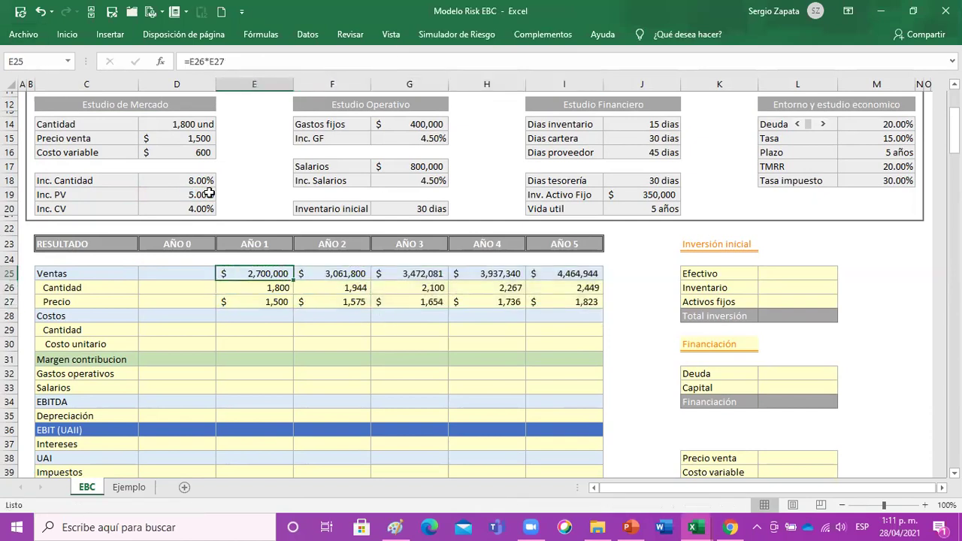
- Trace the precedents of each Cantidad cell under Ventas from AÑO 1 through AÑO 5
{"action": "left_click", "coordinate": [254, 288]}
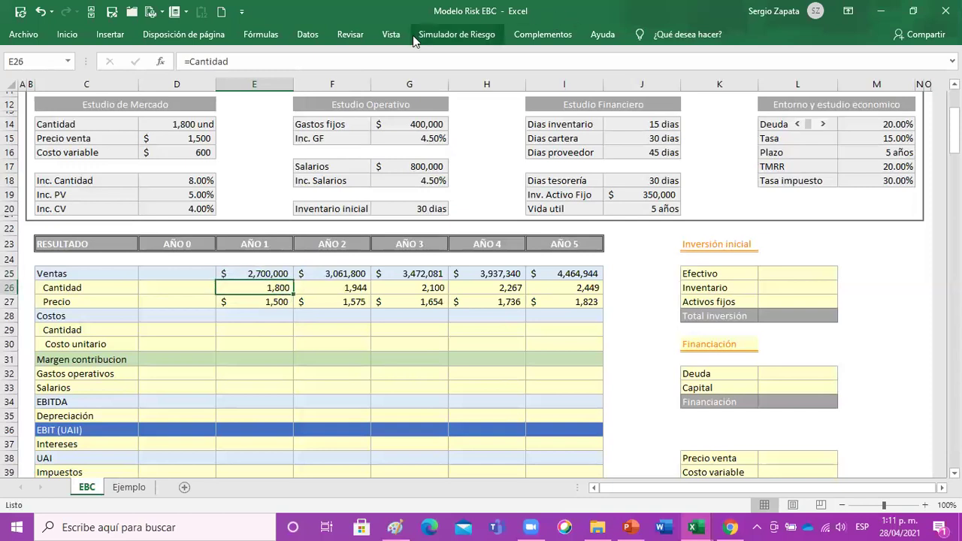
{"action": "left_click", "coordinate": [260, 34]}
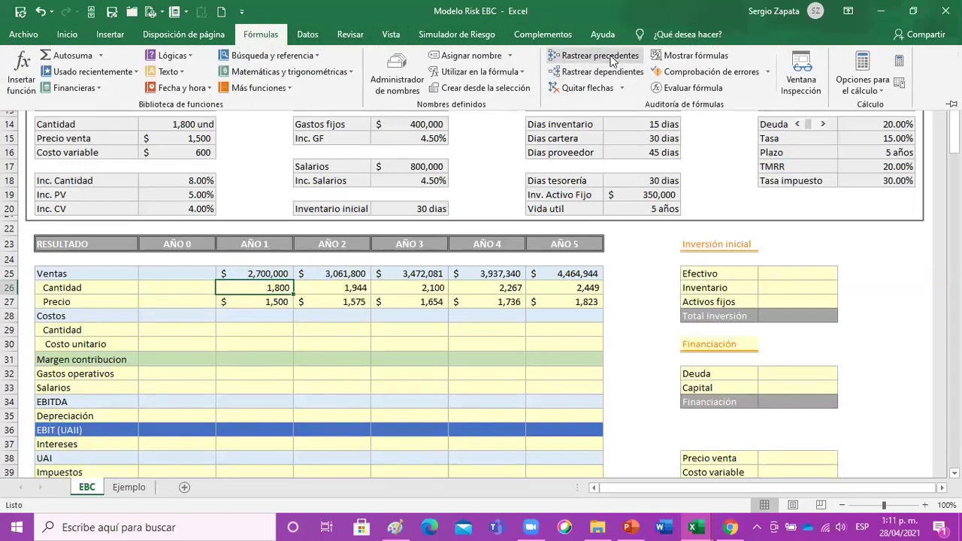
{"action": "left_click", "coordinate": [611, 57]}
{"action": "key", "text": "Right"}
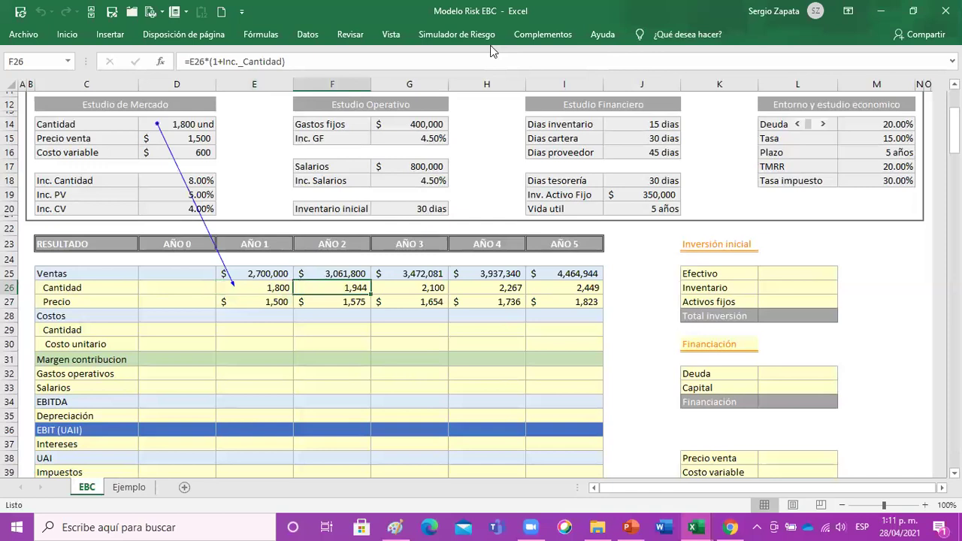
{"action": "left_click", "coordinate": [444, 34]}
{"action": "left_click", "coordinate": [952, 96]}
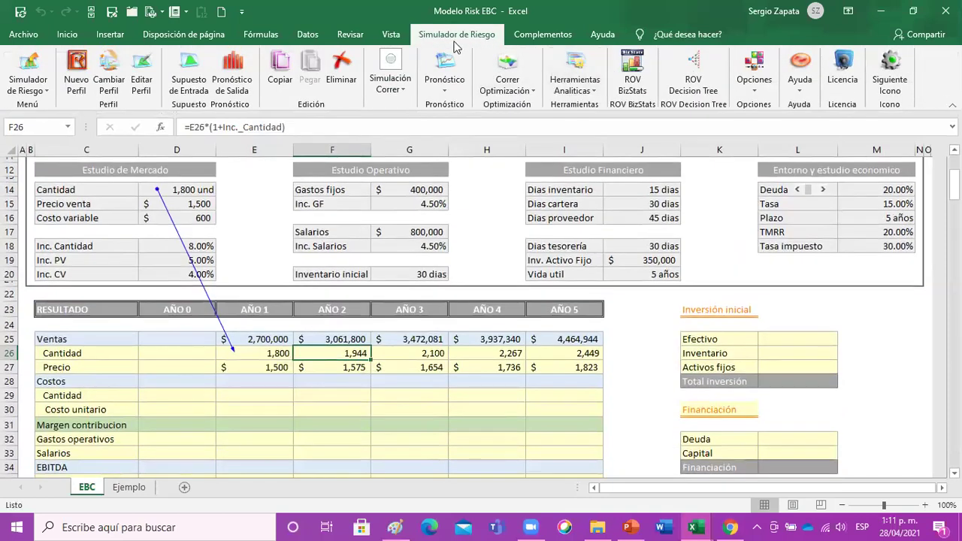
{"action": "left_click", "coordinate": [260, 34]}
{"action": "left_click", "coordinate": [617, 54]}
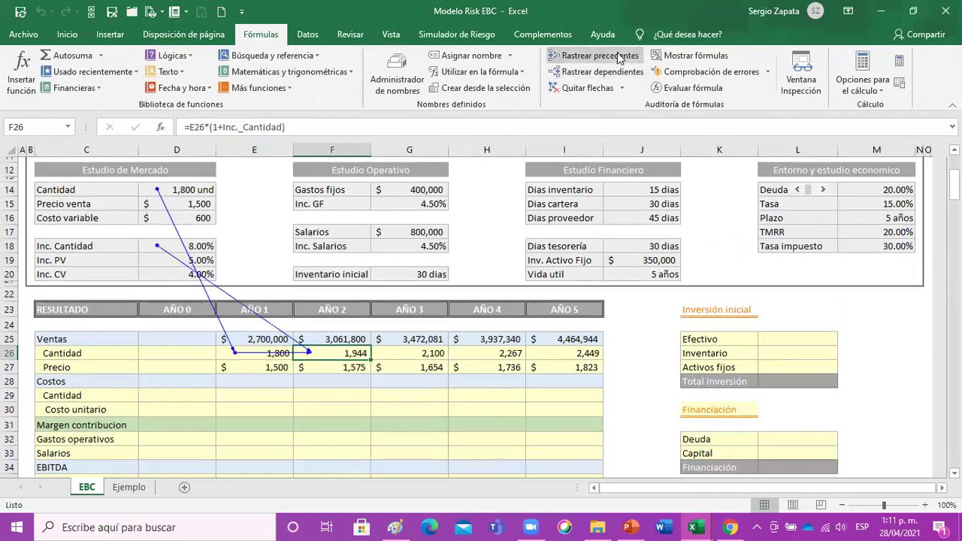
{"action": "key", "text": "Right"}
{"action": "left_click", "coordinate": [617, 53]}
{"action": "key", "text": "Right"}
{"action": "left_click", "coordinate": [617, 53]}
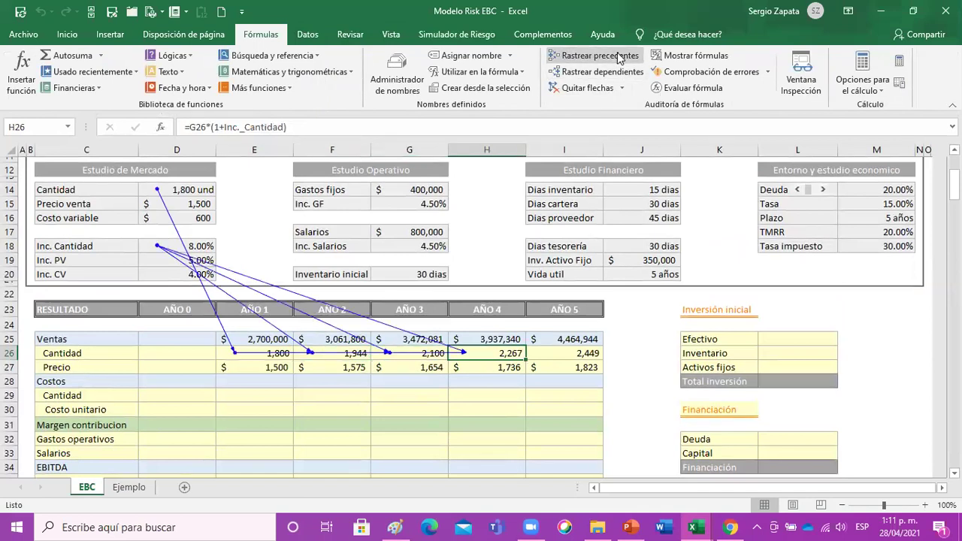
{"action": "key", "text": "Right"}
{"action": "left_click", "coordinate": [617, 53]}
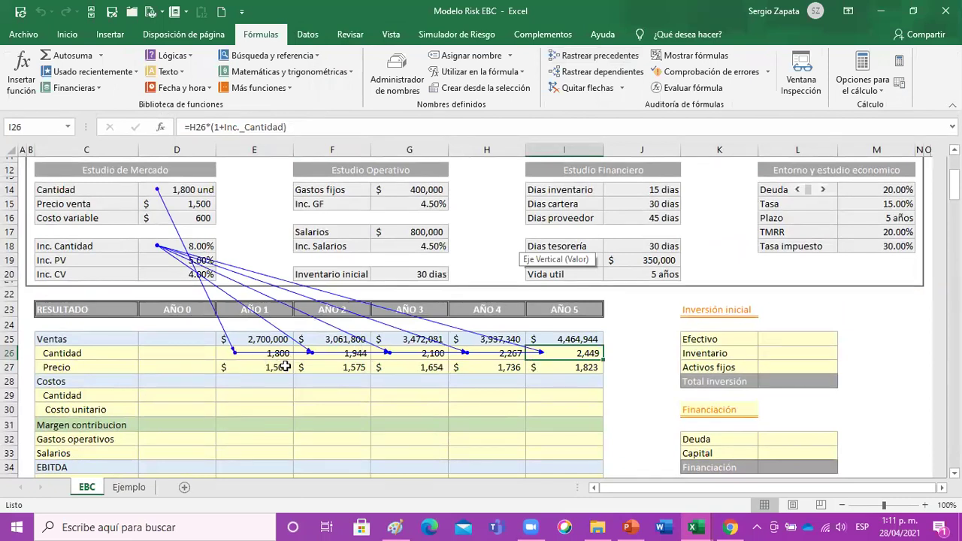
- Check the Cantidad and Inc. Cantidad input cells and remove the trace arrows
{"action": "left_click", "coordinate": [184, 190]}
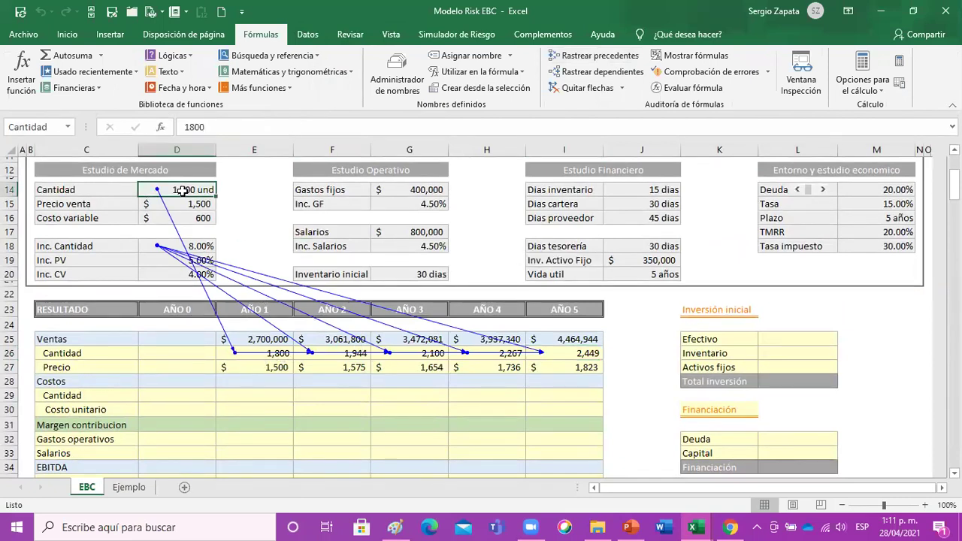
{"action": "left_click", "coordinate": [168, 244]}
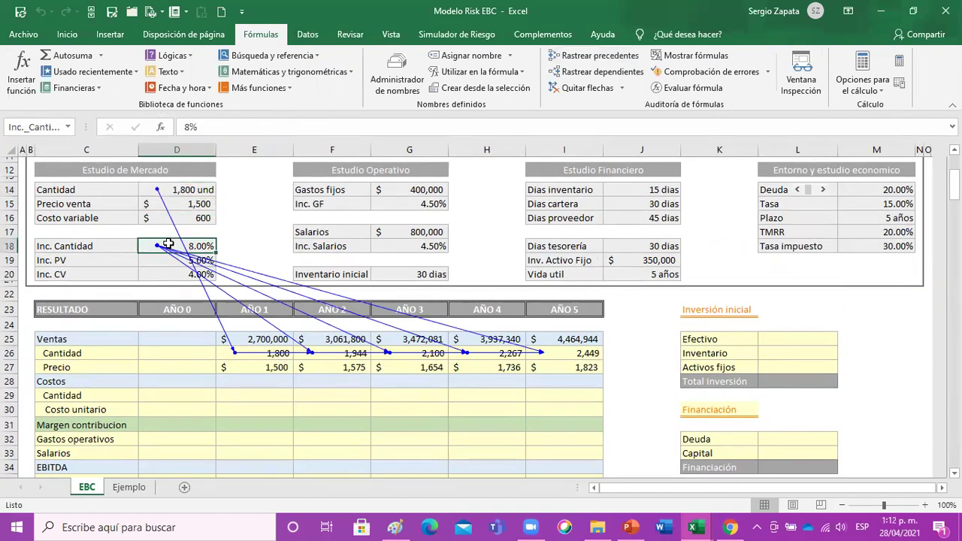
{"action": "left_click", "coordinate": [575, 88]}
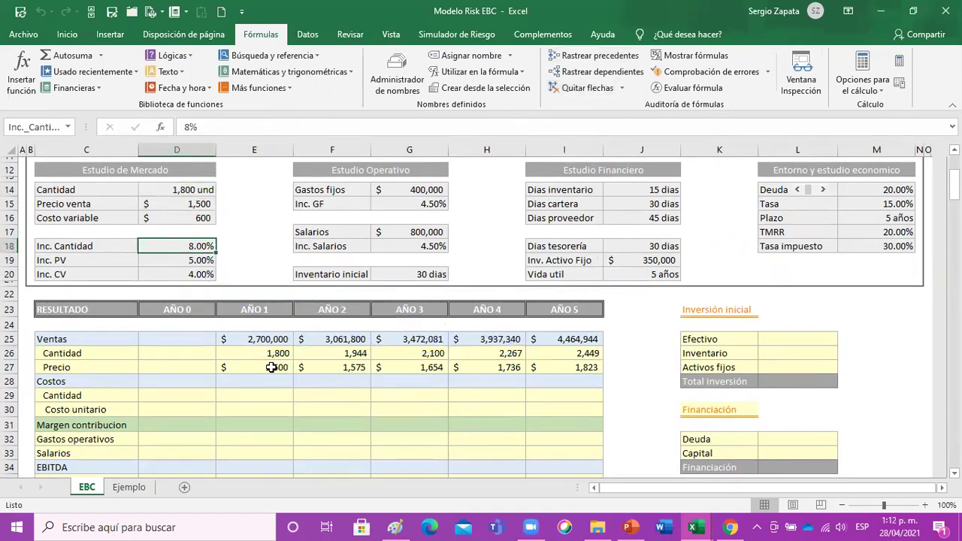
- Trace the precedents of each Precio cell under Ventas from AÑO 1 through AÑO 5
{"action": "left_click", "coordinate": [269, 366]}
{"action": "left_click", "coordinate": [590, 57]}
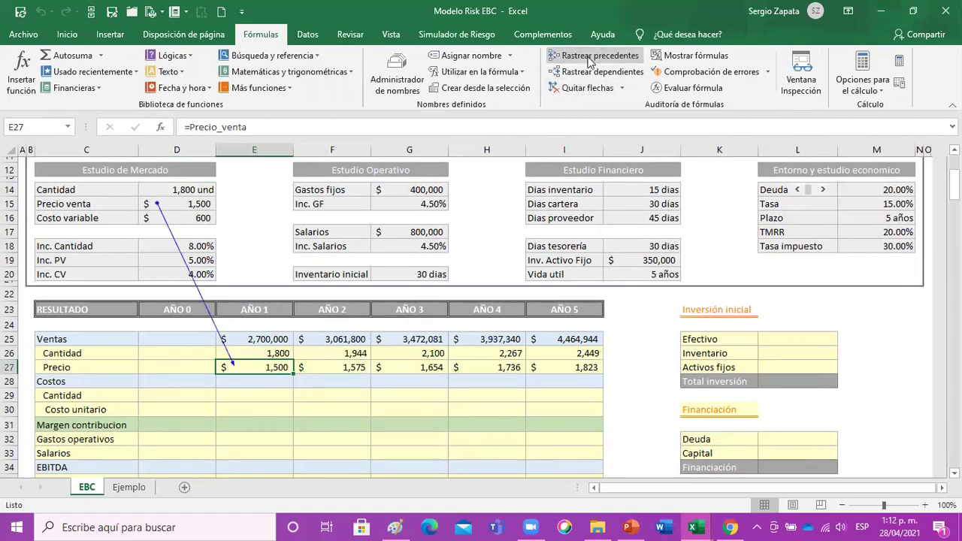
{"action": "key", "text": "Right"}
{"action": "left_click", "coordinate": [590, 58]}
{"action": "key", "text": "Right"}
{"action": "left_click", "coordinate": [590, 57]}
{"action": "key", "text": "Right"}
{"action": "left_click", "coordinate": [590, 58]}
{"action": "key", "text": "Right"}
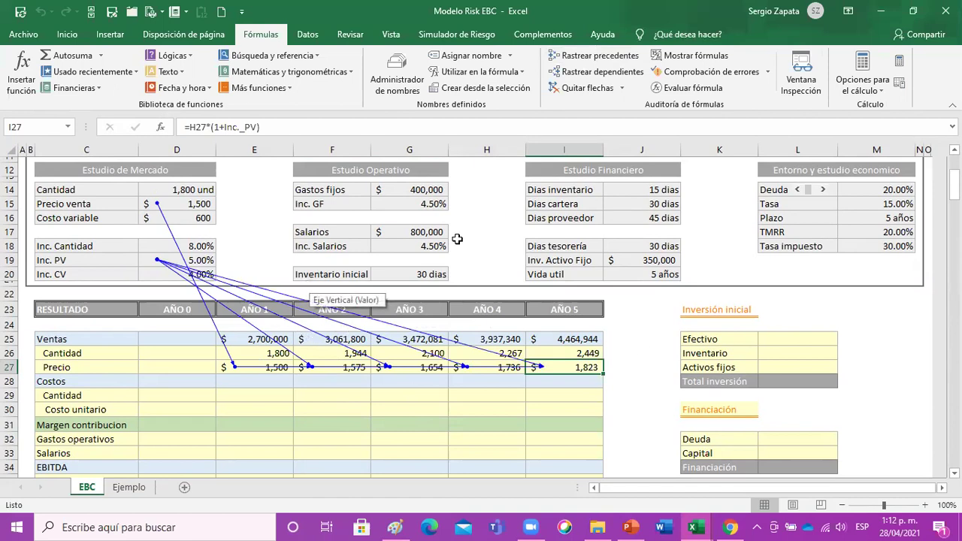
- Clear the existing trace arrows and trace the precedents of the AÑO 1 Ventas cell back to the market inputs
{"action": "left_click", "coordinate": [580, 87]}
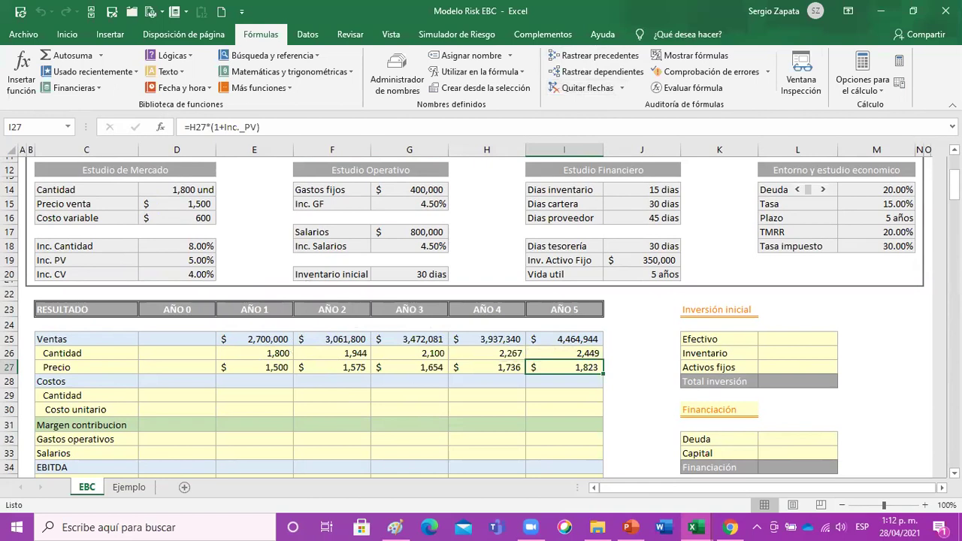
{"action": "left_click", "coordinate": [196, 329]}
{"action": "left_click", "coordinate": [267, 346]}
{"action": "left_click", "coordinate": [268, 339]}
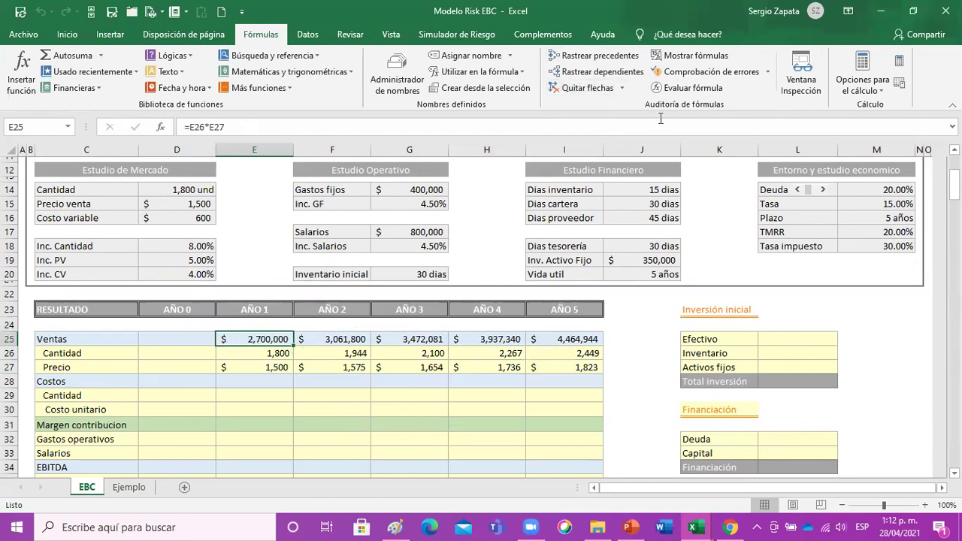
{"action": "left_click", "coordinate": [602, 77]}
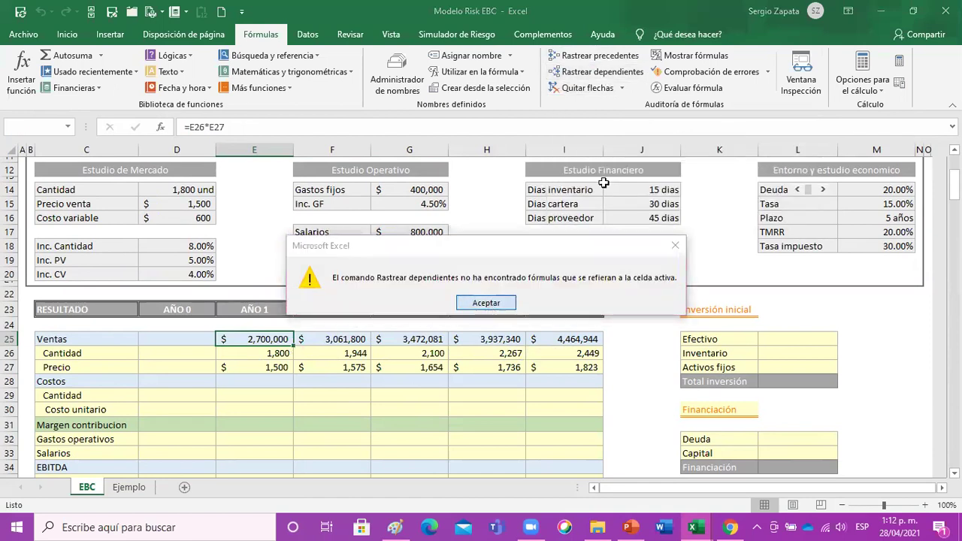
{"action": "key", "text": "Return"}
{"action": "left_click", "coordinate": [597, 71]}
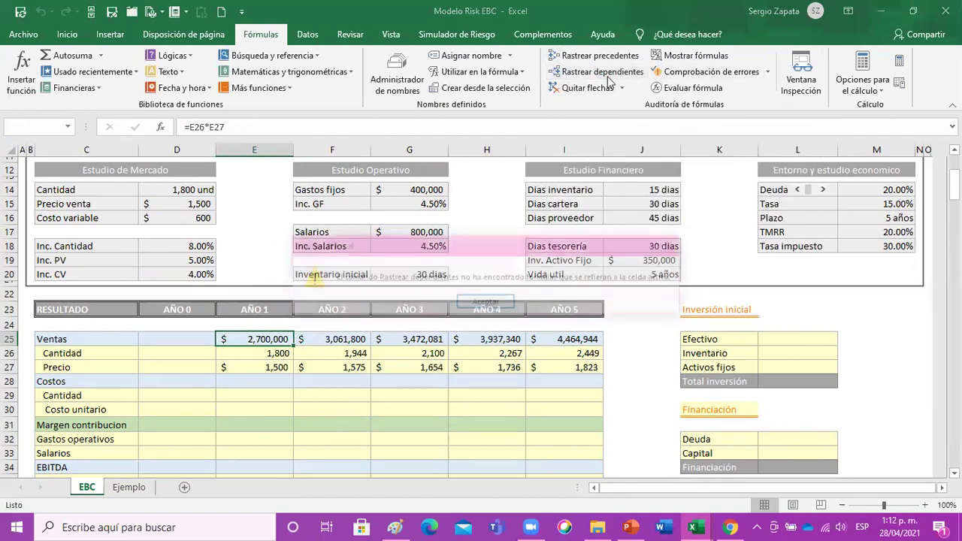
{"action": "left_click", "coordinate": [490, 303]}
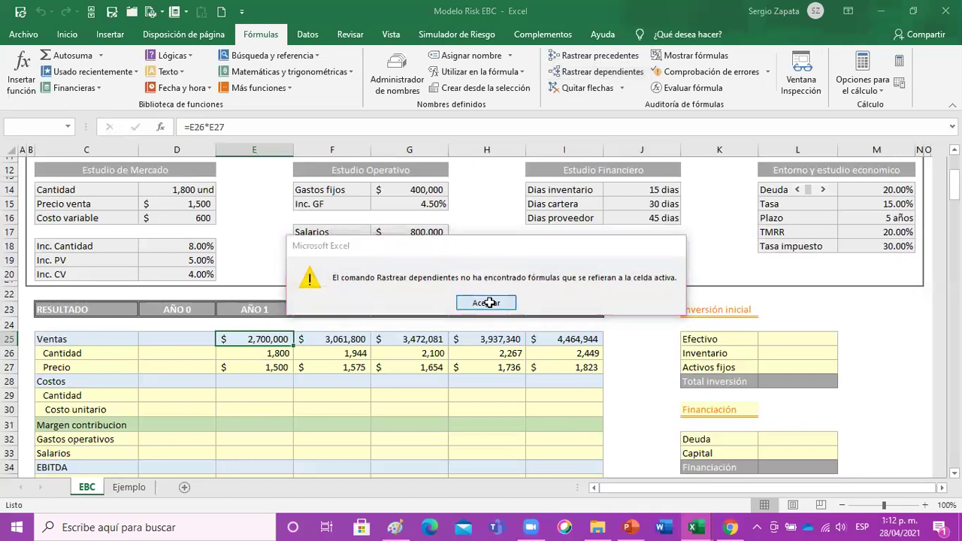
{"action": "left_click", "coordinate": [602, 57]}
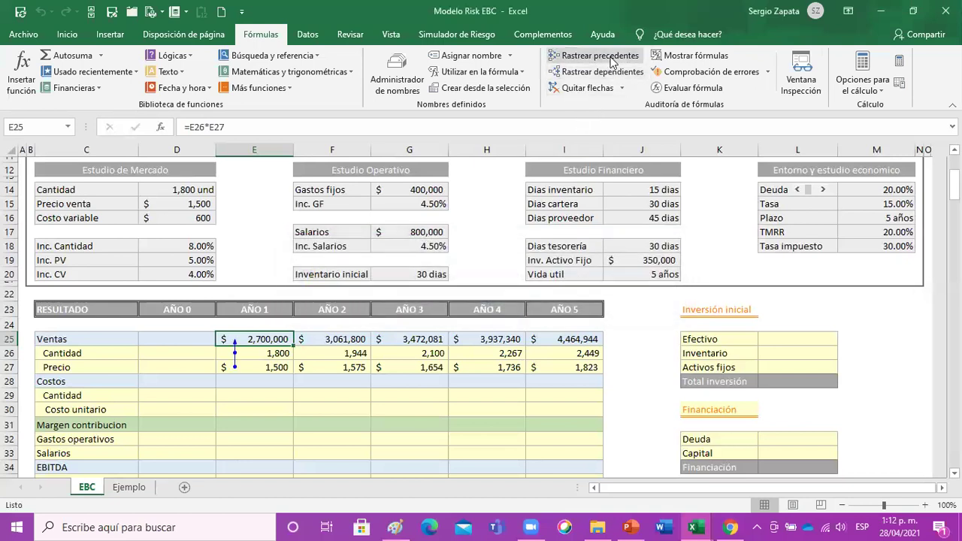
{"action": "left_click", "coordinate": [611, 60]}
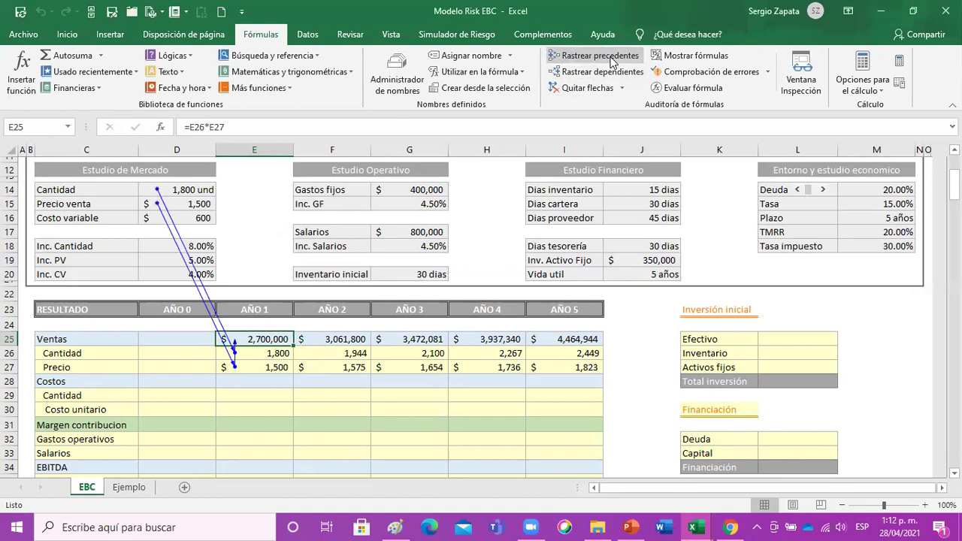
- Trace all precedent levels of the AÑO 5 Ventas cell back to the market inputs and clear the arrows
{"action": "left_click", "coordinate": [569, 340]}
{"action": "left_click", "coordinate": [589, 89]}
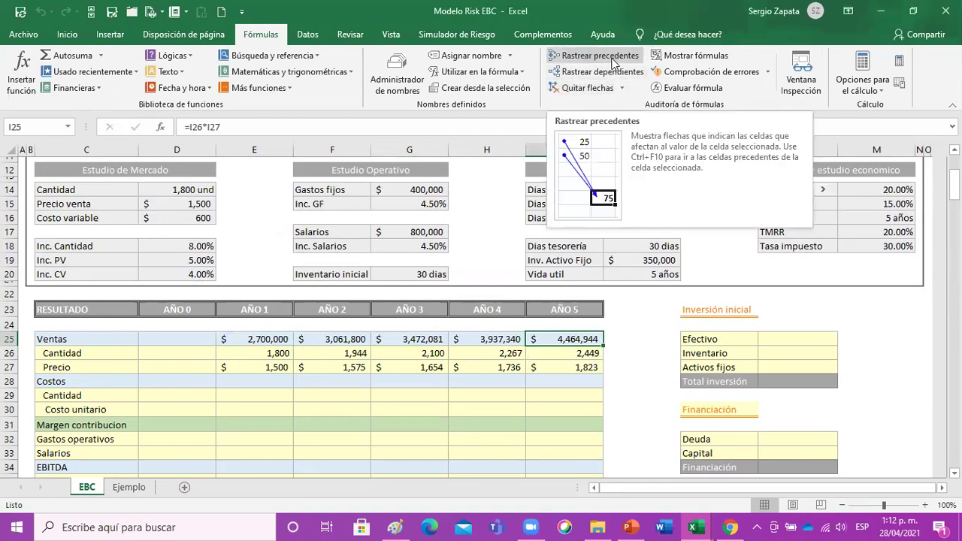
{"action": "left_click", "coordinate": [613, 63]}
{"action": "left_click", "coordinate": [613, 62]}
{"action": "left_click", "coordinate": [612, 63]}
{"action": "left_click", "coordinate": [613, 62]}
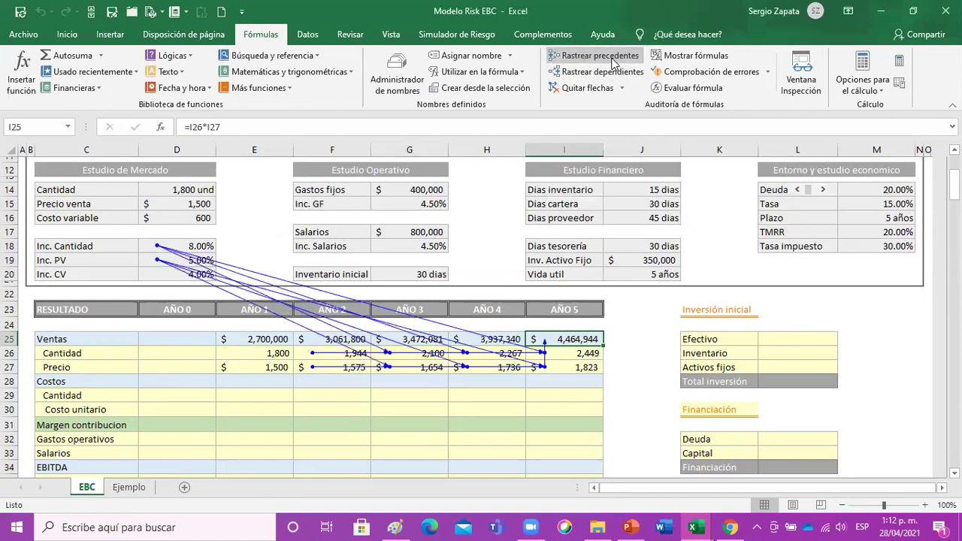
{"action": "left_click", "coordinate": [613, 62]}
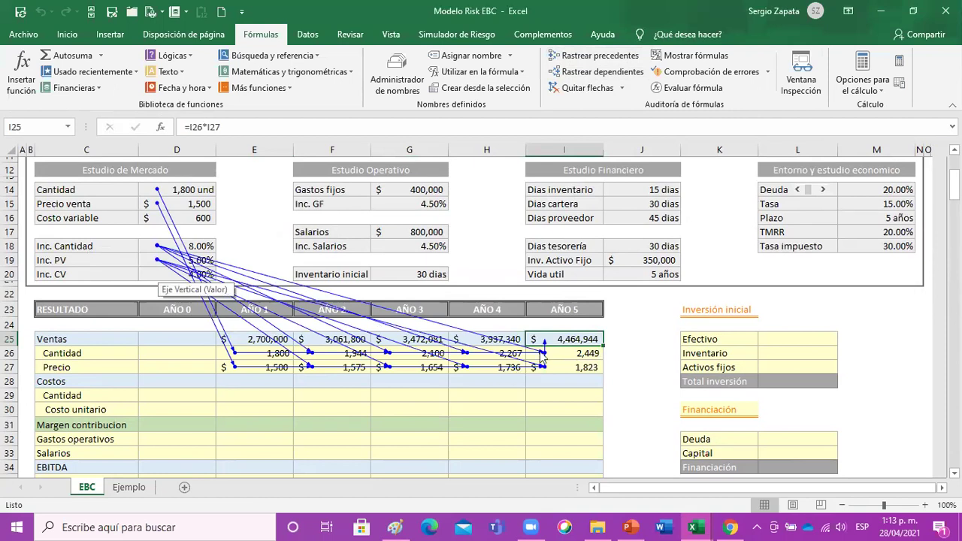
{"action": "left_click_drag", "start_coordinate": [104, 250], "coordinate": [156, 259]}
{"action": "left_click_drag", "start_coordinate": [105, 195], "coordinate": [189, 216]}
{"action": "left_click", "coordinate": [579, 355]}
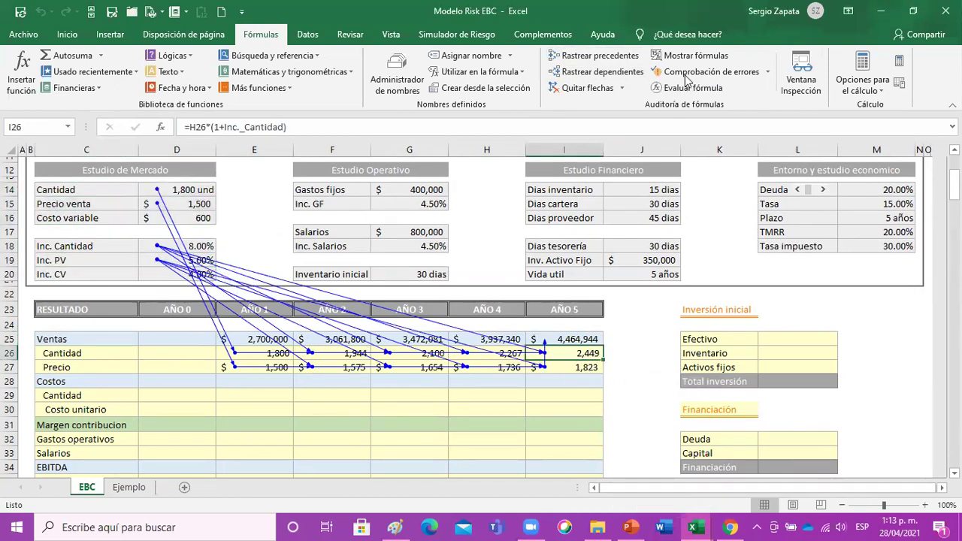
{"action": "left_click", "coordinate": [586, 90]}
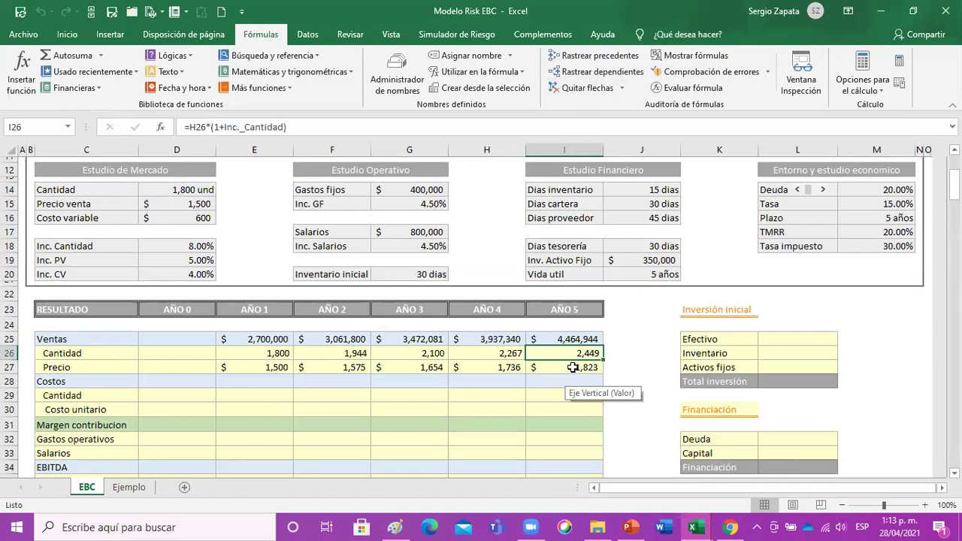
- Review the AÑO 5 Ventas formula and the Cantidad, Precio venta and Inc. Cantidad inputs behind it
{"action": "left_click", "coordinate": [588, 340]}
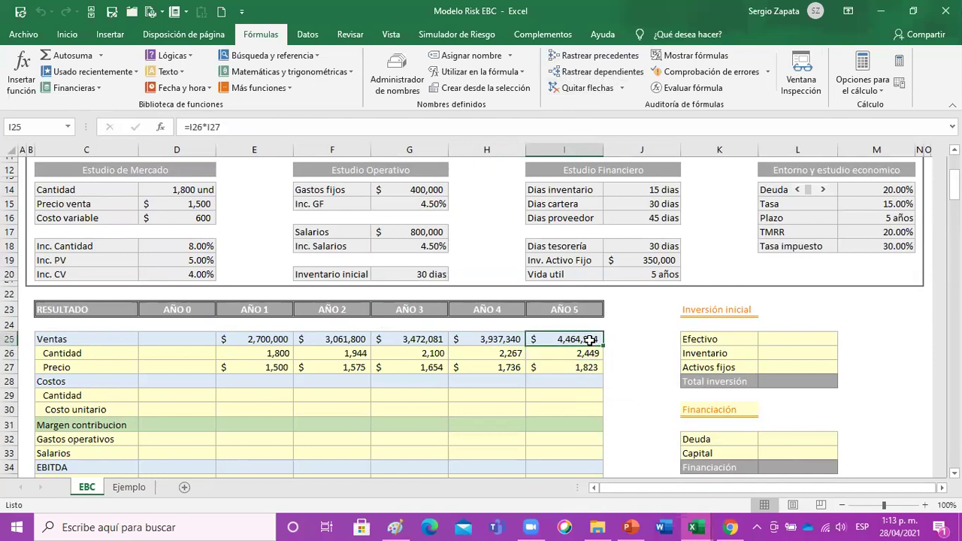
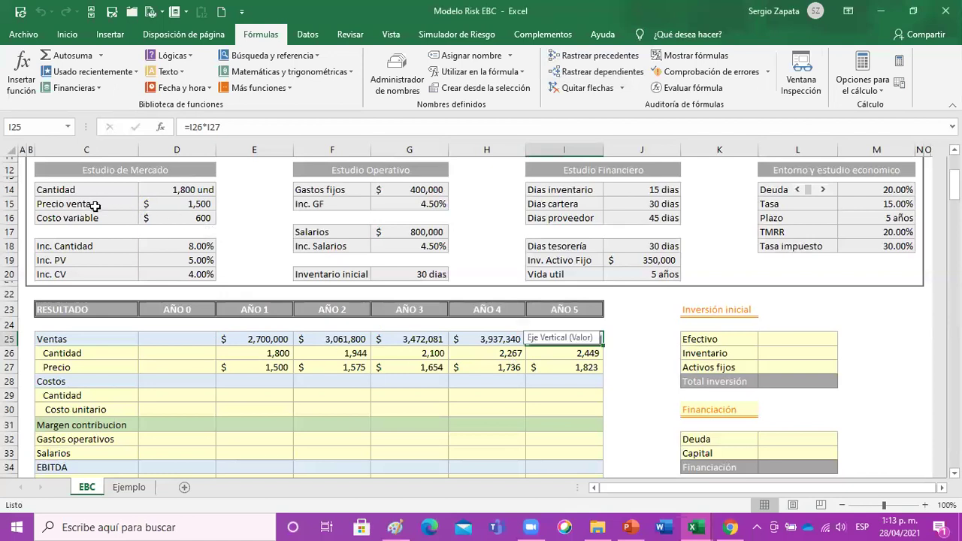
{"action": "left_click", "coordinate": [95, 207]}
{"action": "left_click_drag", "start_coordinate": [102, 188], "coordinate": [156, 178]}
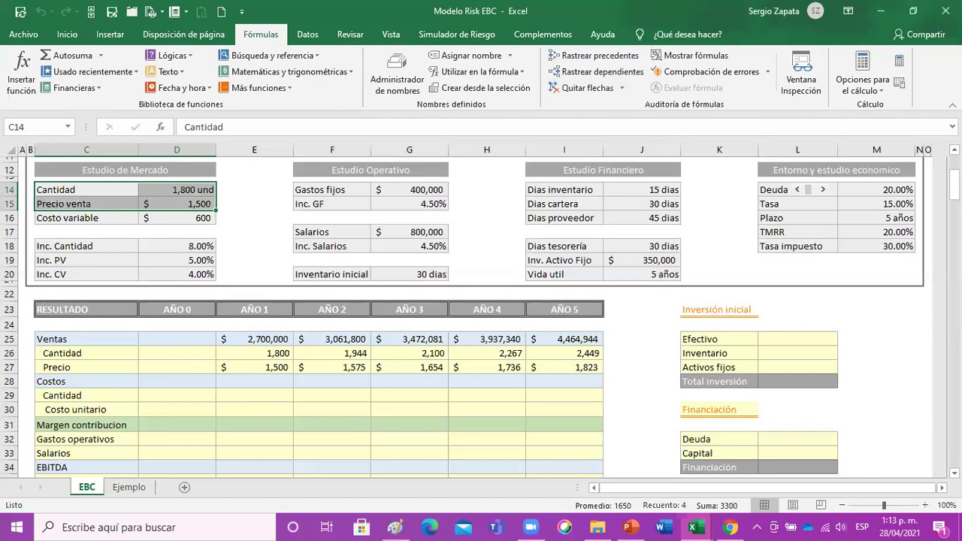
{"action": "left_click", "coordinate": [144, 248]}
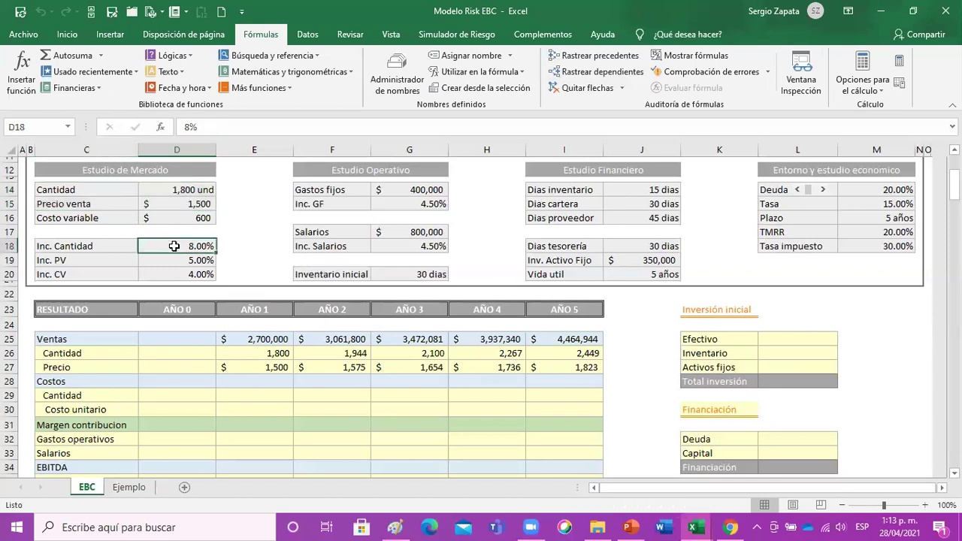
{"action": "left_click", "coordinate": [166, 212]}
- Test the sales projection with the Cantidad input at 1,980 und and undo the change
{"action": "left_click", "coordinate": [176, 191]}
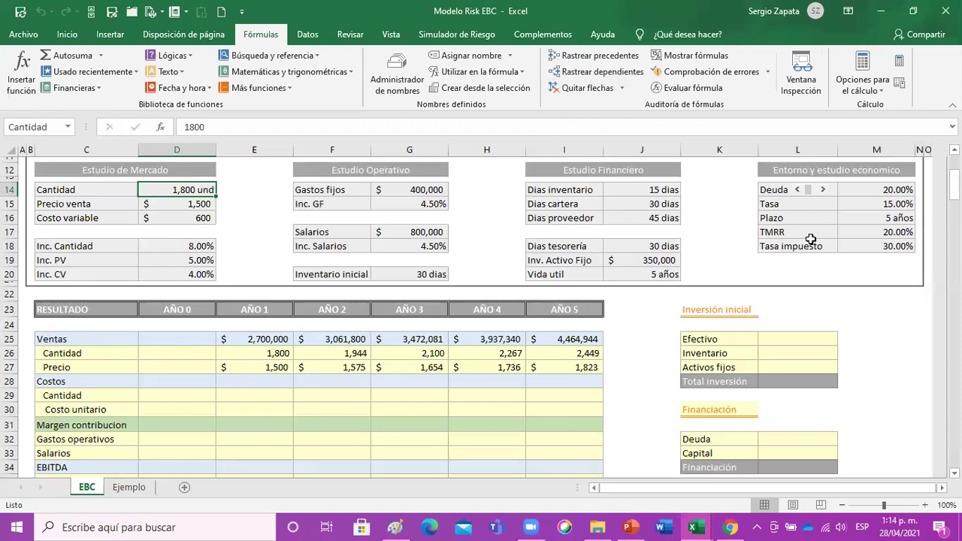
{"action": "type", "text": "196"}
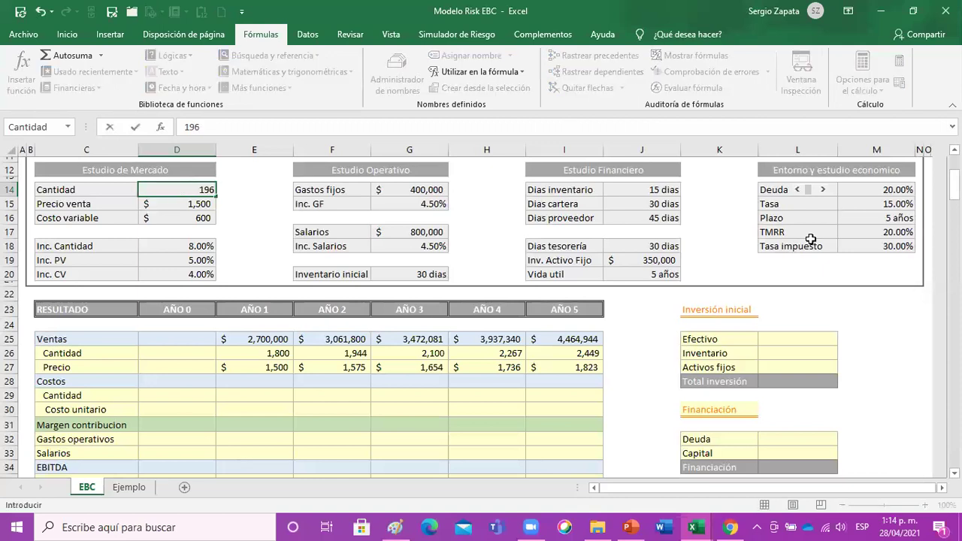
{"action": "key", "text": "BackSpace"}
{"action": "type", "text": "80"}
{"action": "key", "text": "Return"}
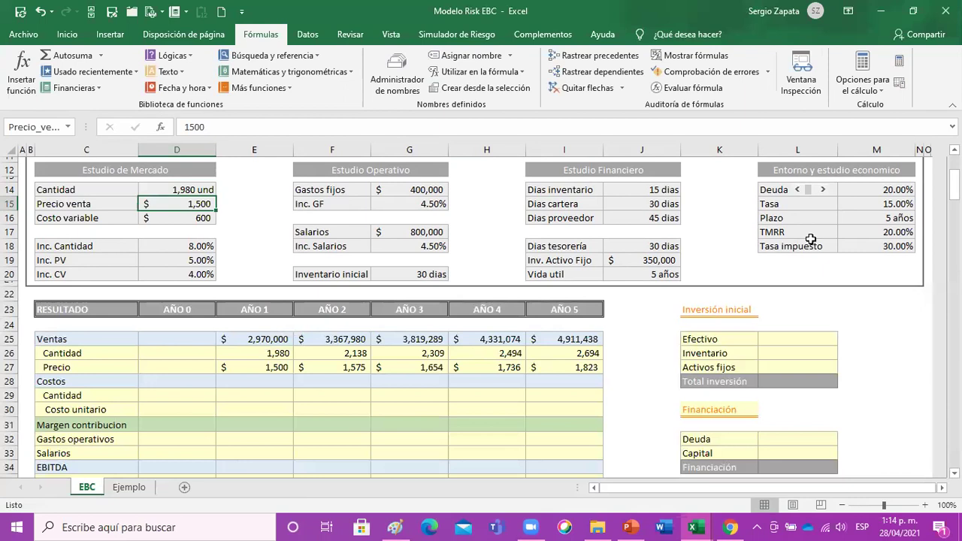
{"action": "key", "text": "ctrl+z"}
- Test the sales projection with Precio venta at 1,650 and undo the change
{"action": "key", "text": "Down"}
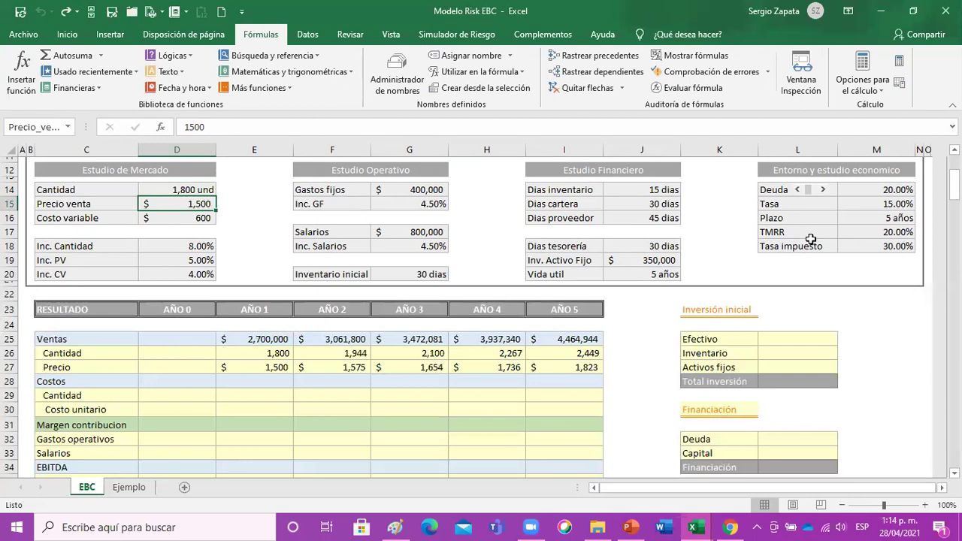
{"action": "type", "text": "1650"}
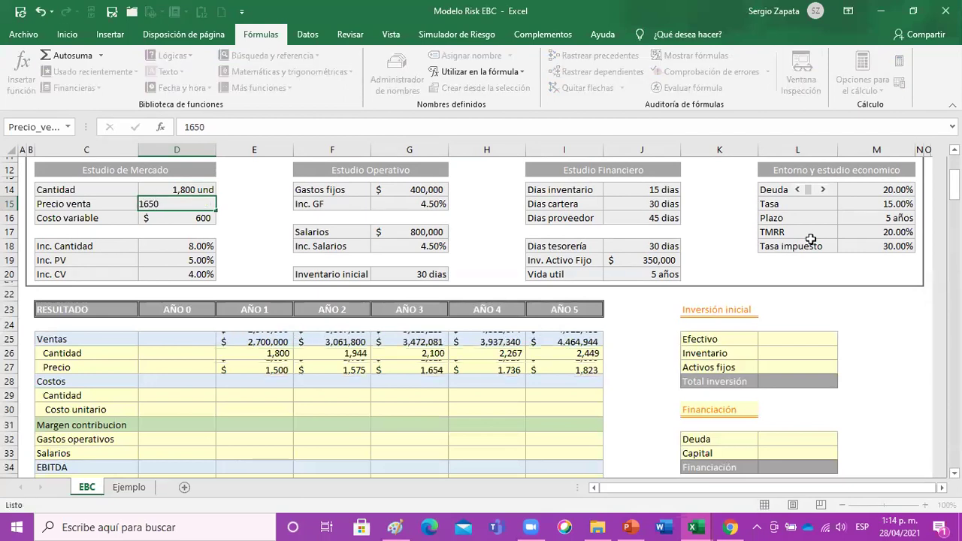
{"action": "key", "text": "Return"}
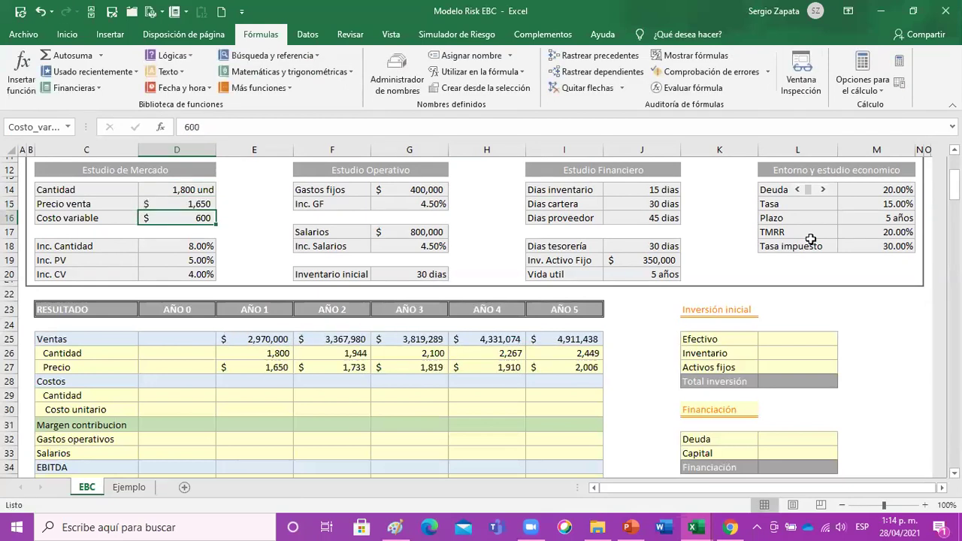
{"action": "key", "text": "ctrl+z"}
- Try the Cantidad input at 1,980 once more and revert it
{"action": "key", "text": "Up"}
{"action": "type", "text": "1,980"}
{"action": "key", "text": "Return"}
{"action": "key", "text": "ctrl+z"}
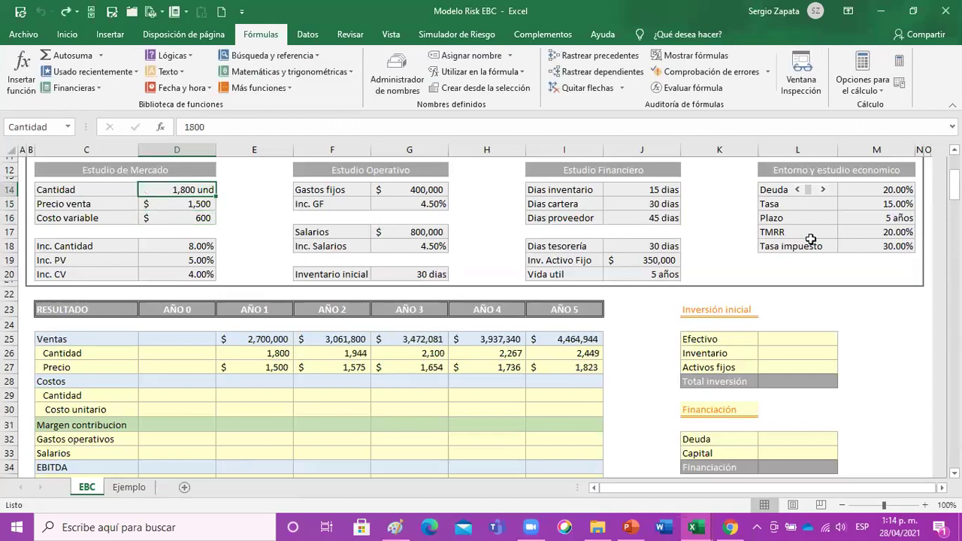
- Open the Risk Simulator Análisis Tornado tool for the AÑO 5 Ventas cell
{"action": "left_click", "coordinate": [573, 339]}
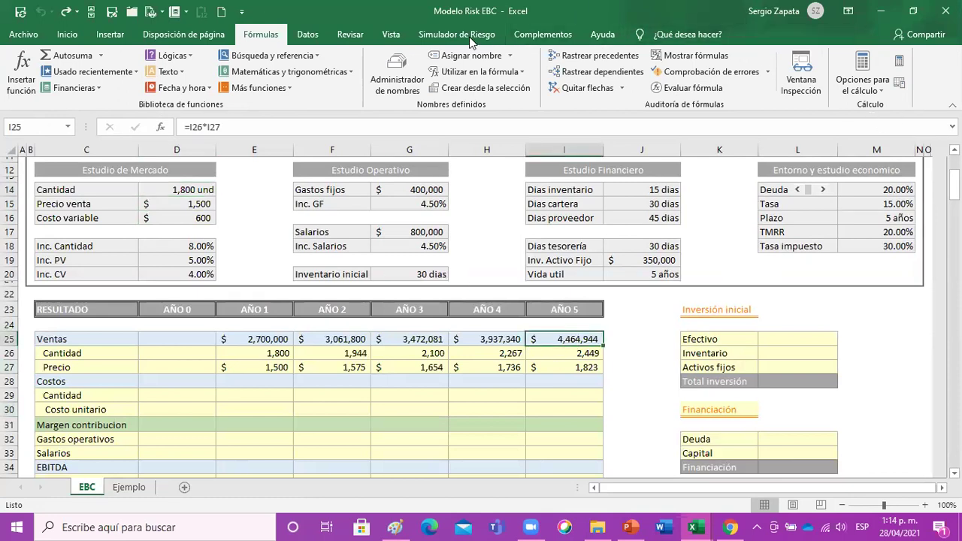
{"action": "left_click_drag", "start_coordinate": [280, 339], "coordinate": [579, 370]}
{"action": "left_click", "coordinate": [581, 339]}
{"action": "left_click", "coordinate": [471, 36]}
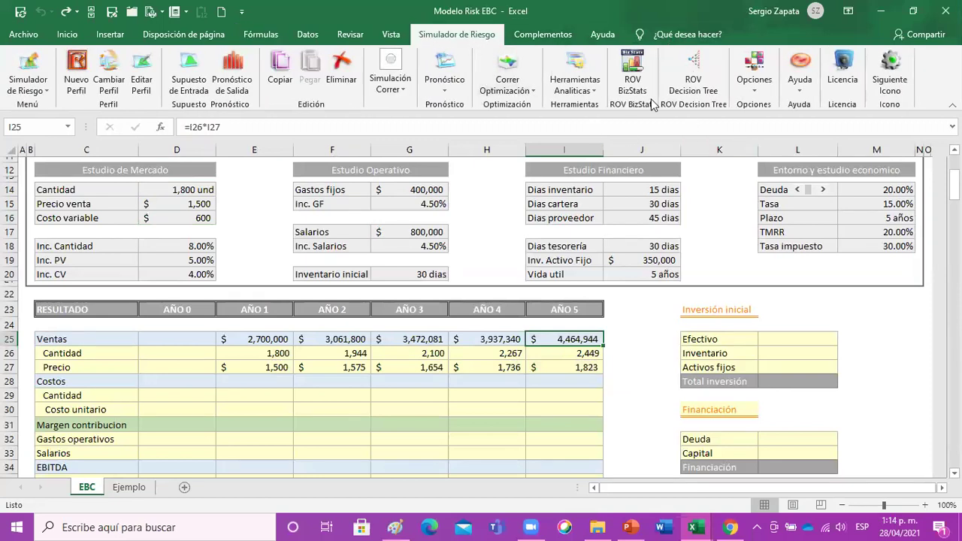
{"action": "left_click", "coordinate": [582, 83]}
{"action": "scroll", "coordinate": [686, 278], "scroll_direction": "down", "scroll_amount": 1}
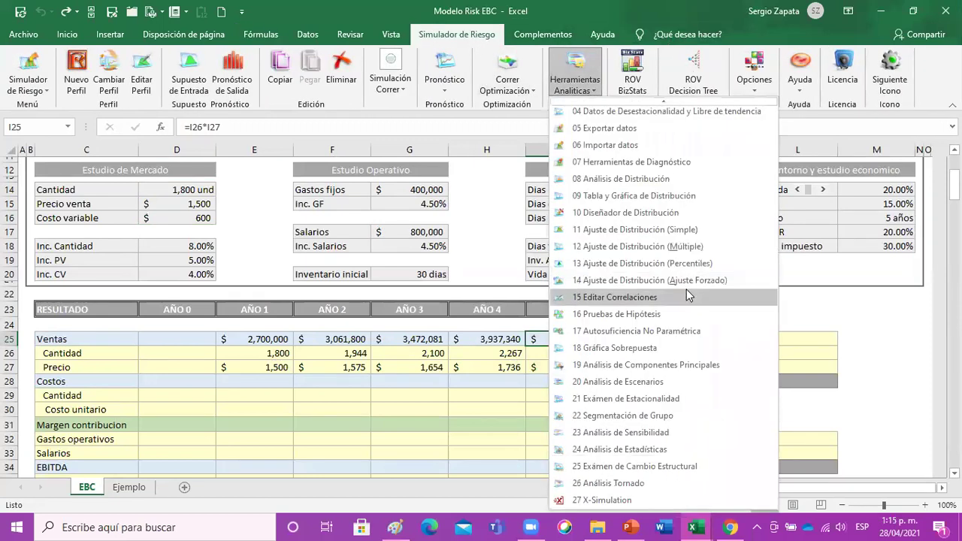
{"action": "left_click", "coordinate": [635, 484]}
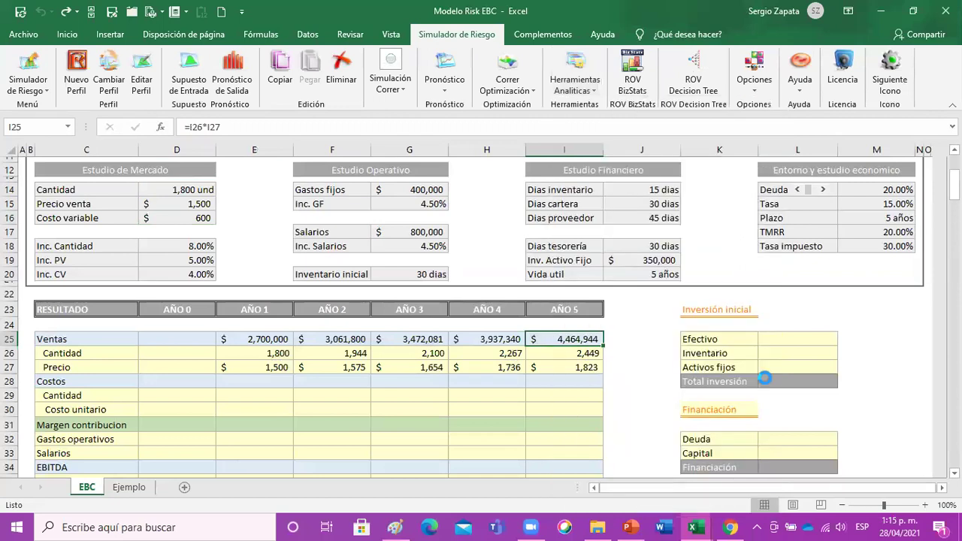
{"action": "left_click", "coordinate": [664, 298]}
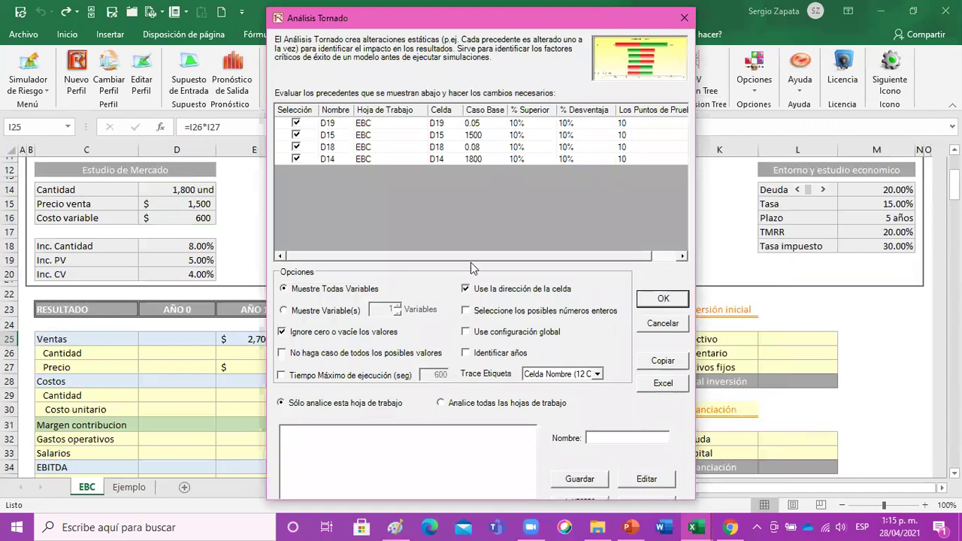
- Label the precedents by name instead of cell address and run the Tornado analysis on all four variables
{"action": "left_click_drag", "start_coordinate": [505, 21], "coordinate": [759, 34]}
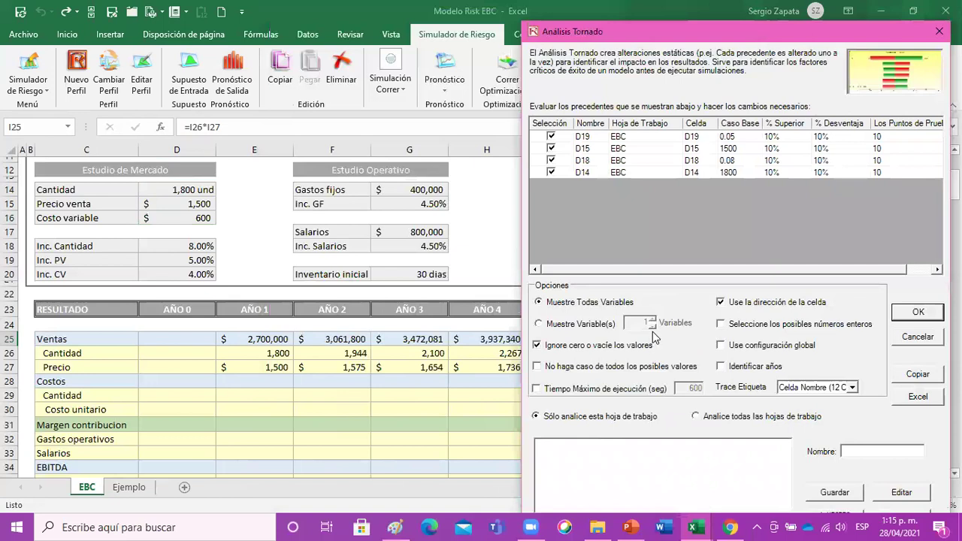
{"action": "left_click", "coordinate": [720, 303]}
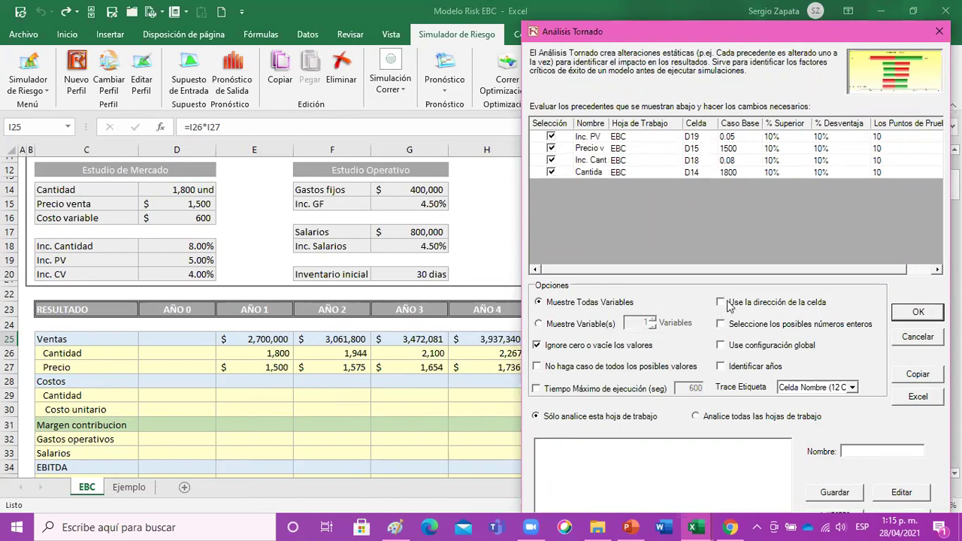
{"action": "left_click", "coordinate": [917, 313]}
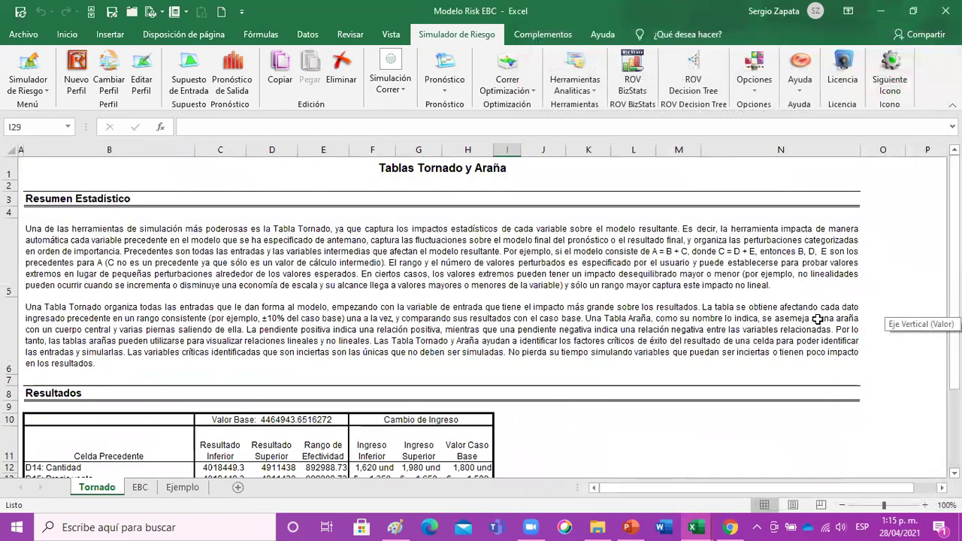
- Place the Tornado report sheet between EBC and Ejemplo and rename it "Tornado-ingresos 5"
{"action": "left_click_drag", "start_coordinate": [101, 490], "coordinate": [155, 489]}
{"action": "double_click", "coordinate": [135, 487]}
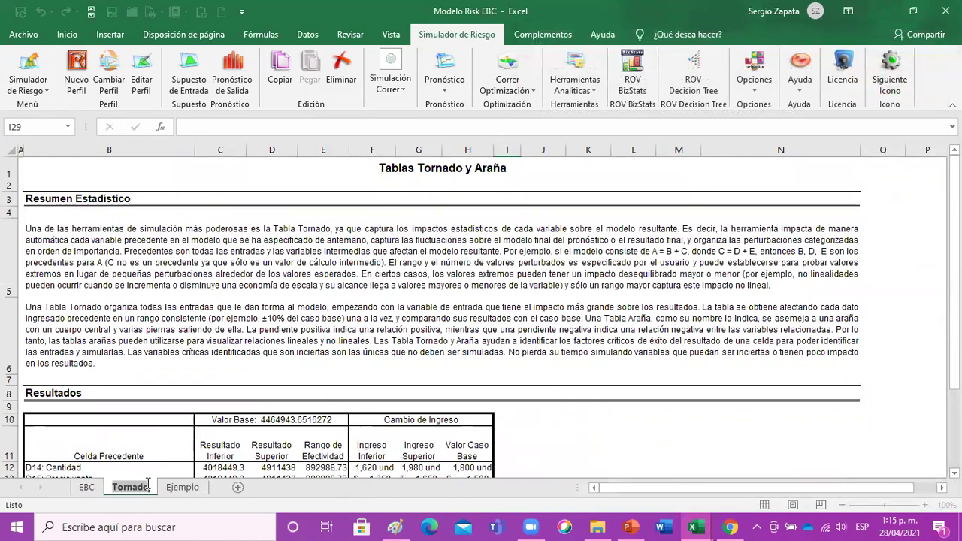
{"action": "type", "text": "Rorna"}
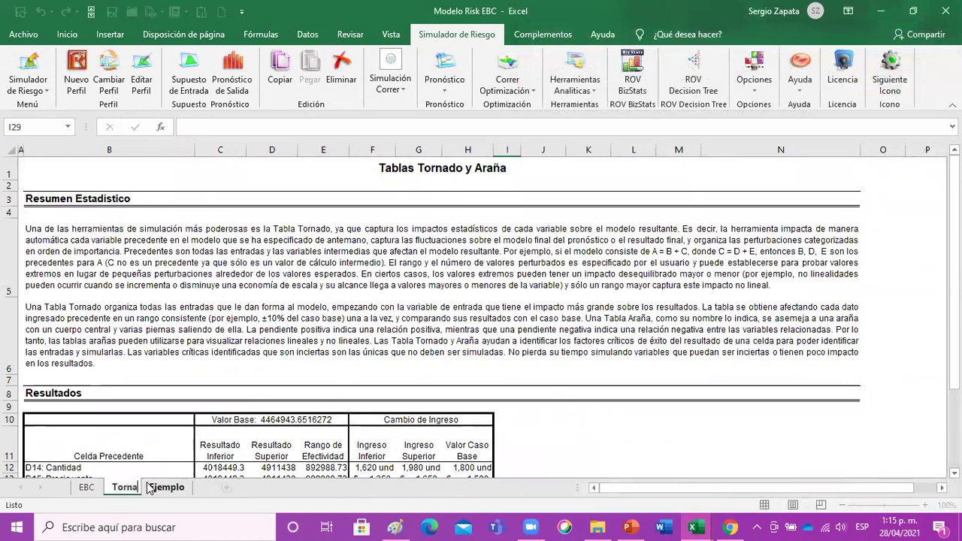
{"action": "type", "text": "do ingresos 5"}
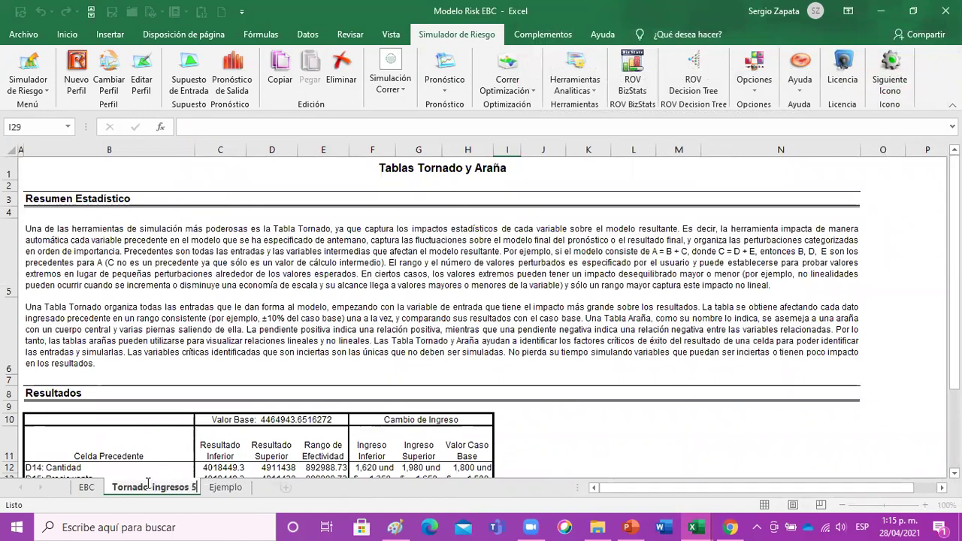
{"action": "key", "text": "Return"}
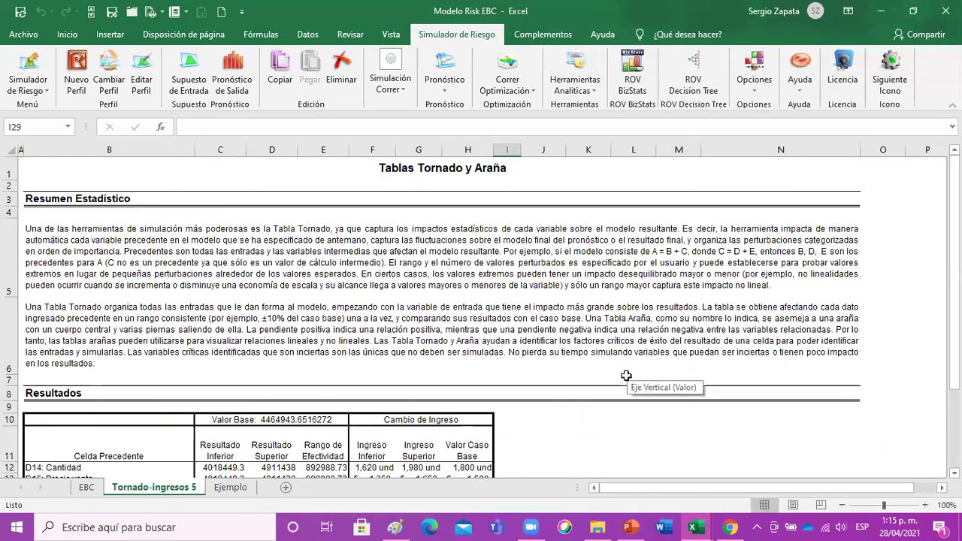
- Examine the Tornado report's statistical summary, results table and the rest of the sheet
{"action": "left_click", "coordinate": [222, 324]}
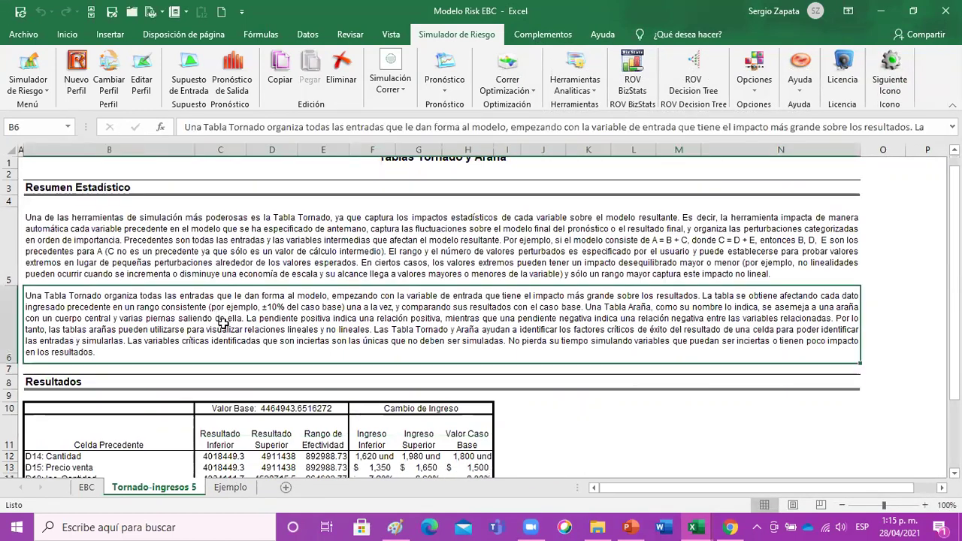
{"action": "scroll", "coordinate": [223, 322], "scroll_direction": "down", "scroll_amount": 3}
{"action": "scroll", "coordinate": [279, 301], "scroll_direction": "up", "scroll_amount": 2}
{"action": "left_click", "coordinate": [270, 370]}
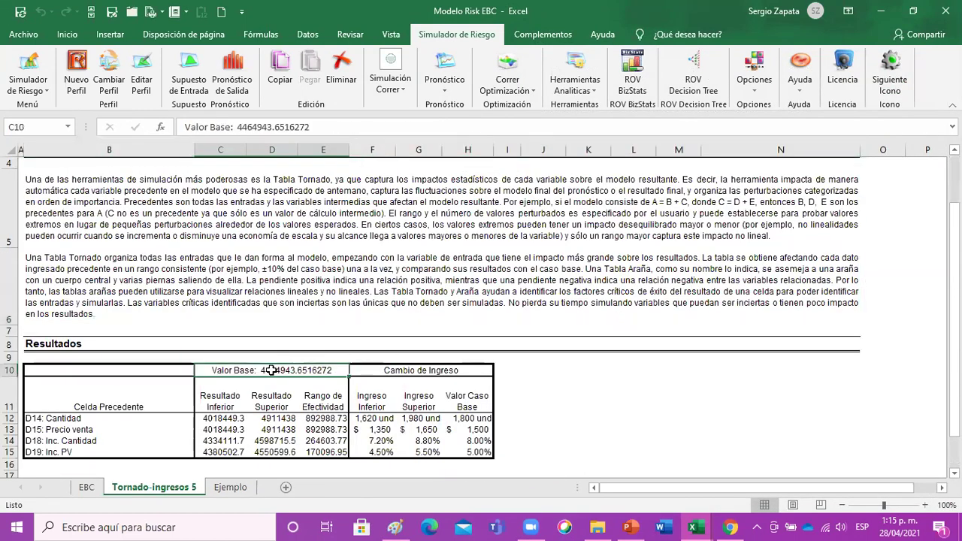
{"action": "scroll", "coordinate": [331, 272], "scroll_direction": "up", "scroll_amount": 1}
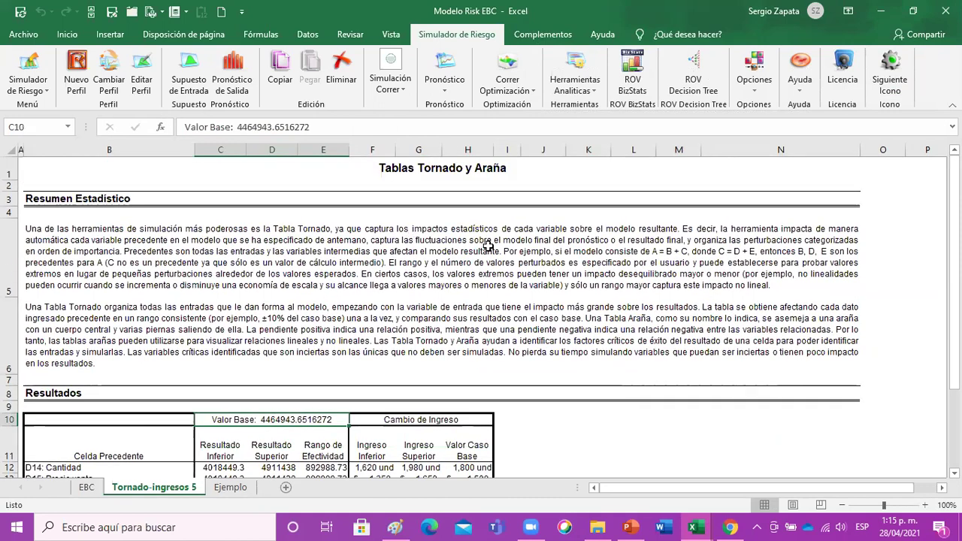
{"action": "scroll", "coordinate": [487, 247], "scroll_direction": "down", "scroll_amount": 3}
{"action": "scroll", "coordinate": [485, 255], "scroll_direction": "up", "scroll_amount": 3}
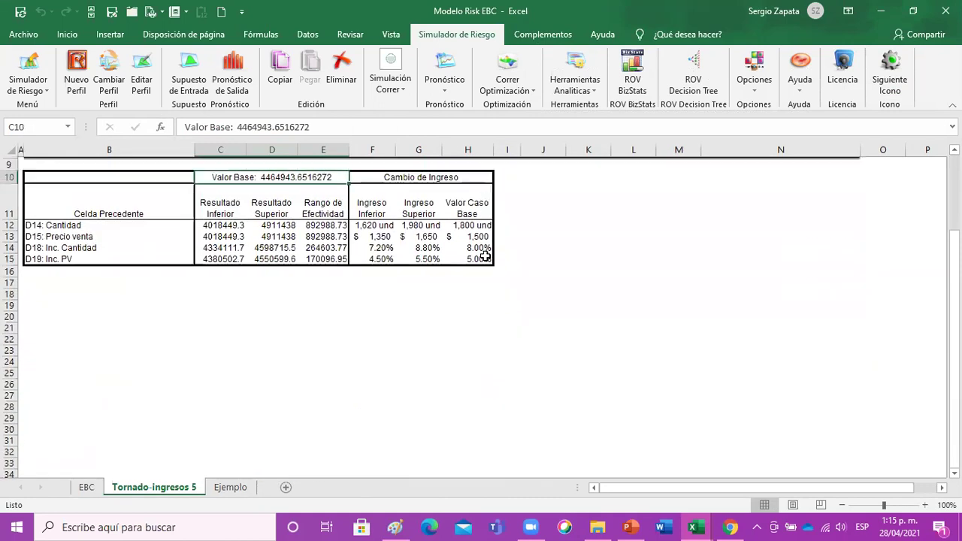
{"action": "scroll", "coordinate": [482, 270], "scroll_direction": "down", "scroll_amount": 2}
{"action": "scroll", "coordinate": [481, 271], "scroll_direction": "up", "scroll_amount": 2}
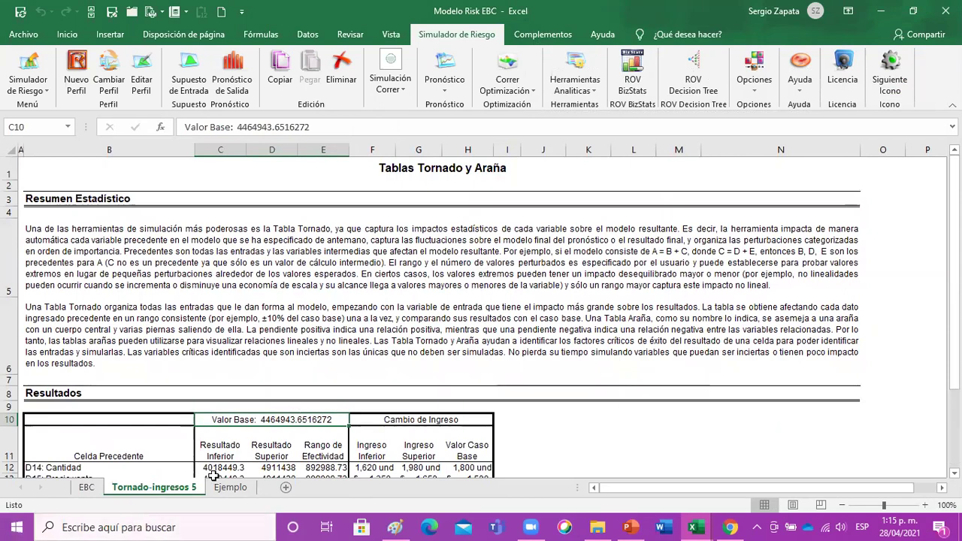
- Review the Análisis Tornado settings for the AÑO 5 Ventas cell on the EBC sheet, closing the tool without running it
{"action": "left_click", "coordinate": [87, 487]}
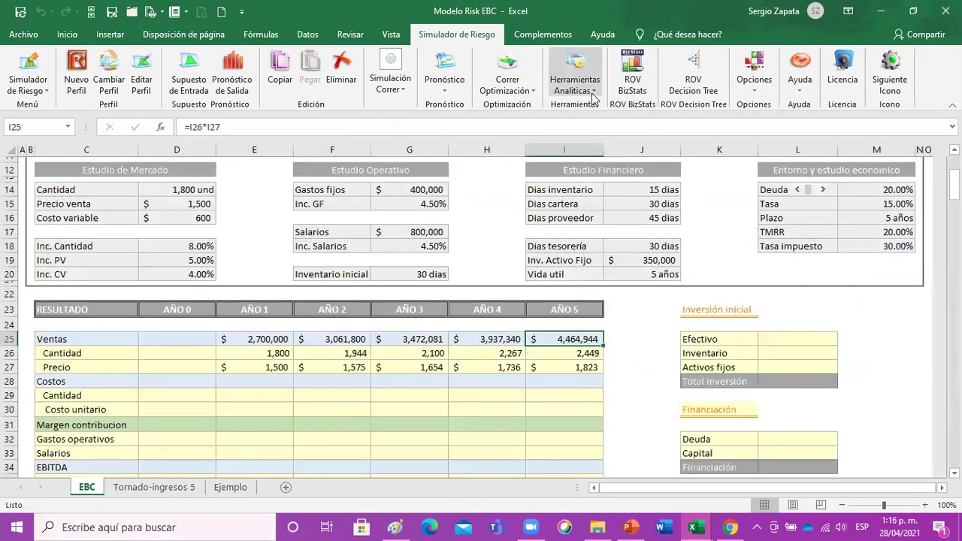
{"action": "left_click", "coordinate": [593, 98]}
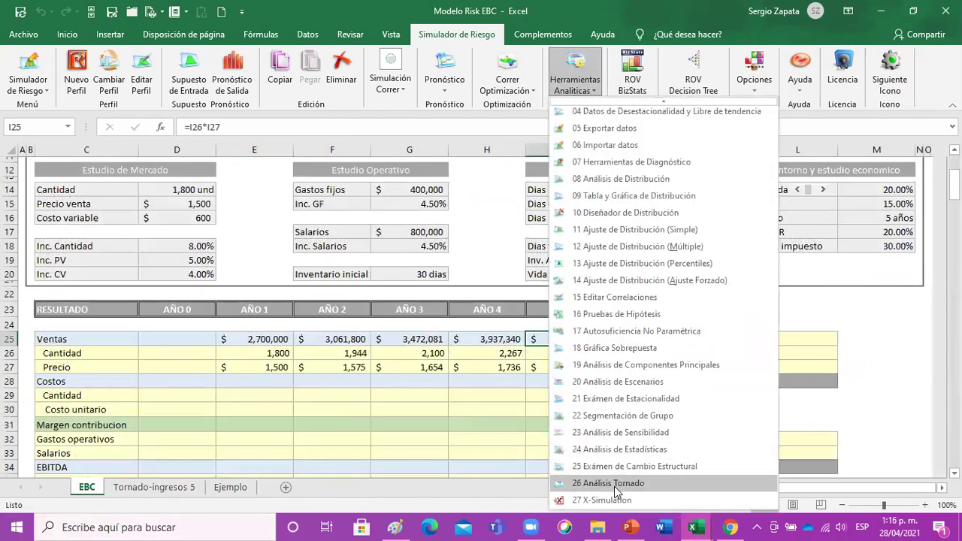
{"action": "left_click", "coordinate": [615, 485]}
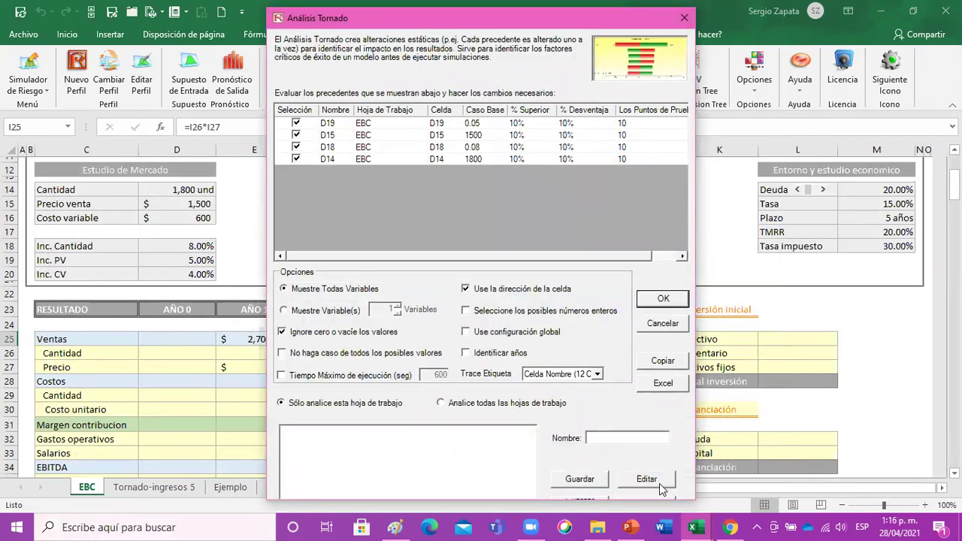
{"action": "left_click", "coordinate": [684, 17]}
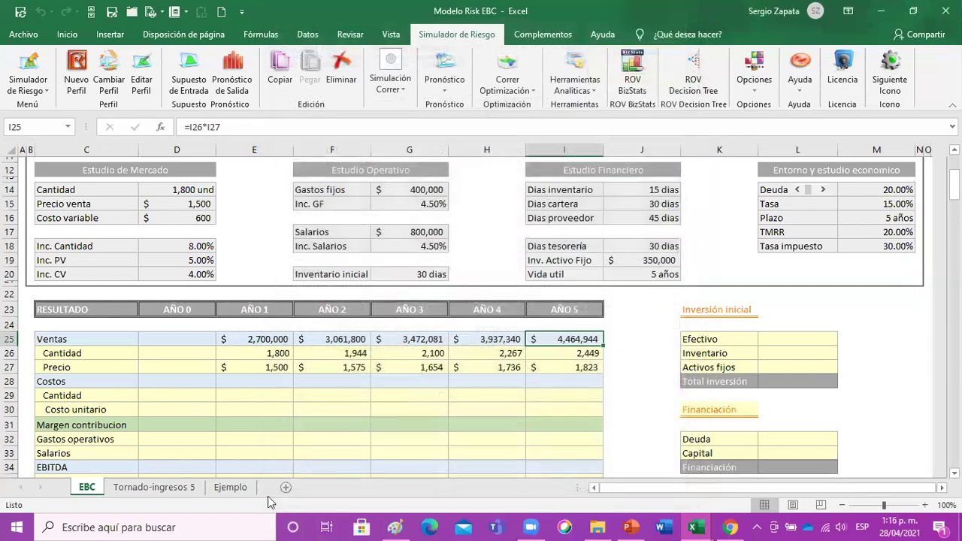
- Format the lower result, upper result and effectiveness range values in C12:E15 of Tornado-ingresos 5 as accounting currency and autofit their columns
{"action": "left_click", "coordinate": [184, 490]}
{"action": "scroll", "coordinate": [501, 277], "scroll_direction": "down", "scroll_amount": 3}
{"action": "scroll", "coordinate": [501, 276], "scroll_direction": "up", "scroll_amount": 2}
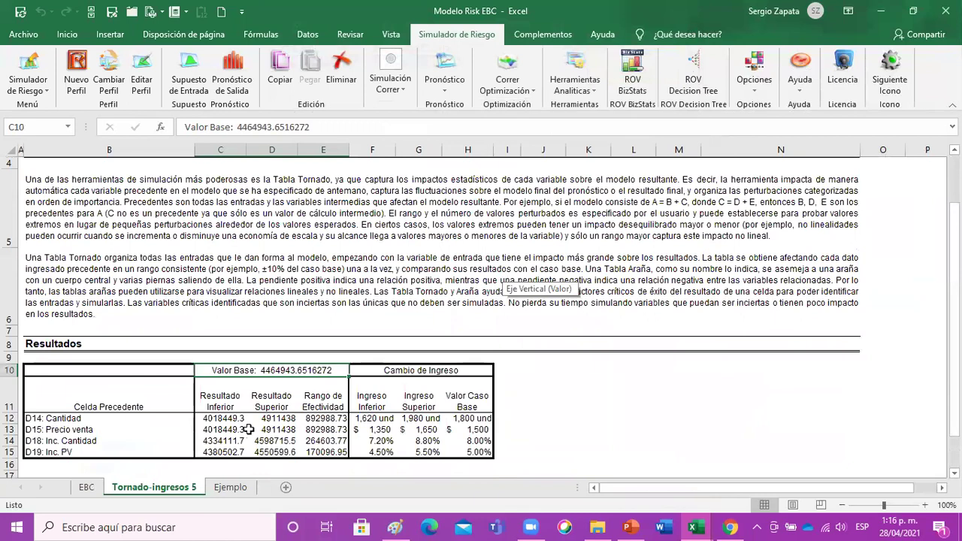
{"action": "left_click_drag", "start_coordinate": [222, 421], "coordinate": [314, 451]}
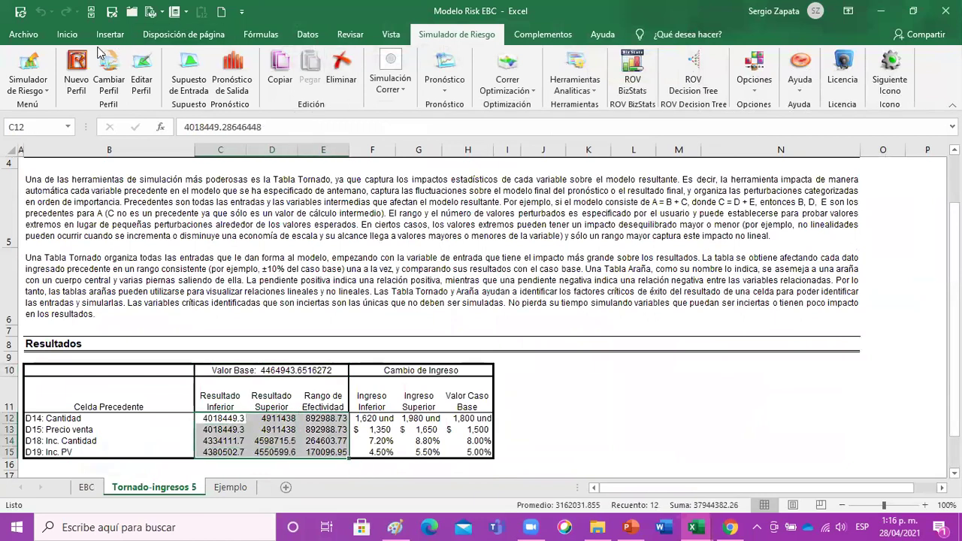
{"action": "left_click", "coordinate": [73, 37]}
{"action": "left_click", "coordinate": [442, 83]}
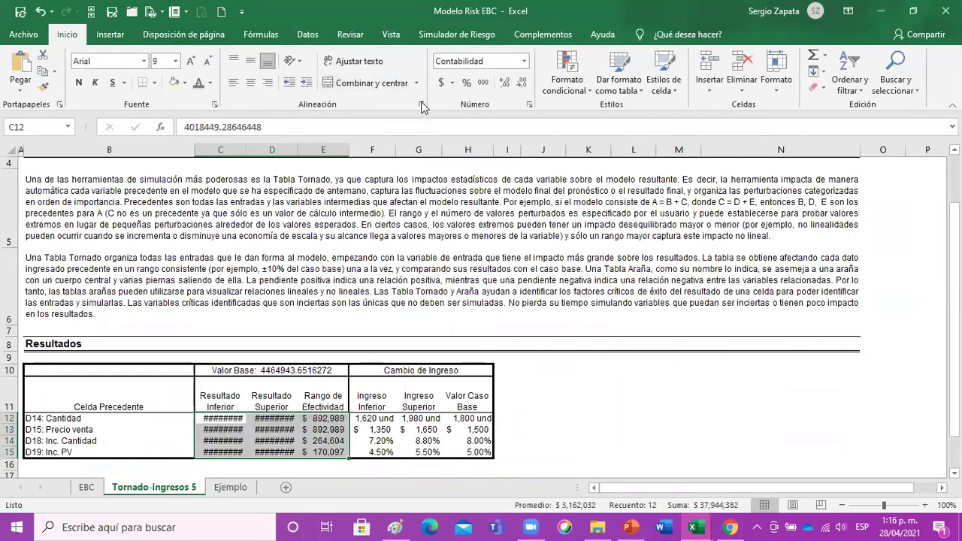
{"action": "key", "text": "alt+h"}
{"action": "key", "text": "o"}
{"action": "key", "text": "i"}
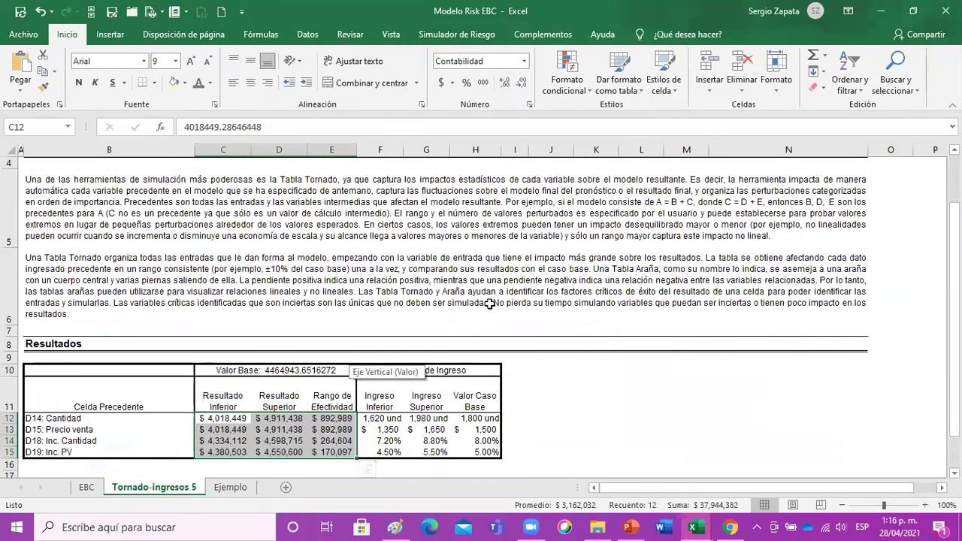
- Compare the Valor Base in the Tornado results with the AÑO 5 Ventas on the EBC sheet
{"action": "left_click", "coordinate": [387, 252]}
{"action": "left_click", "coordinate": [286, 367]}
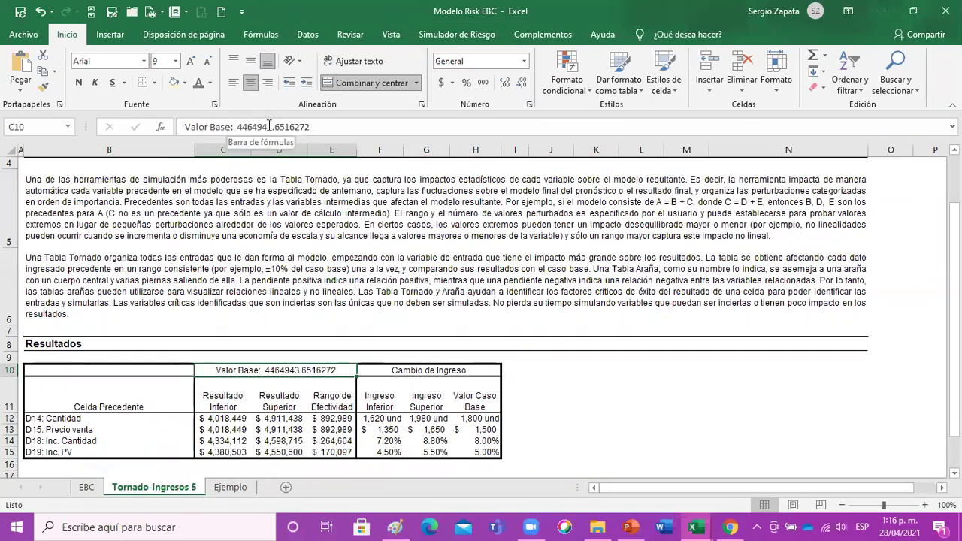
{"action": "left_click", "coordinate": [249, 126]}
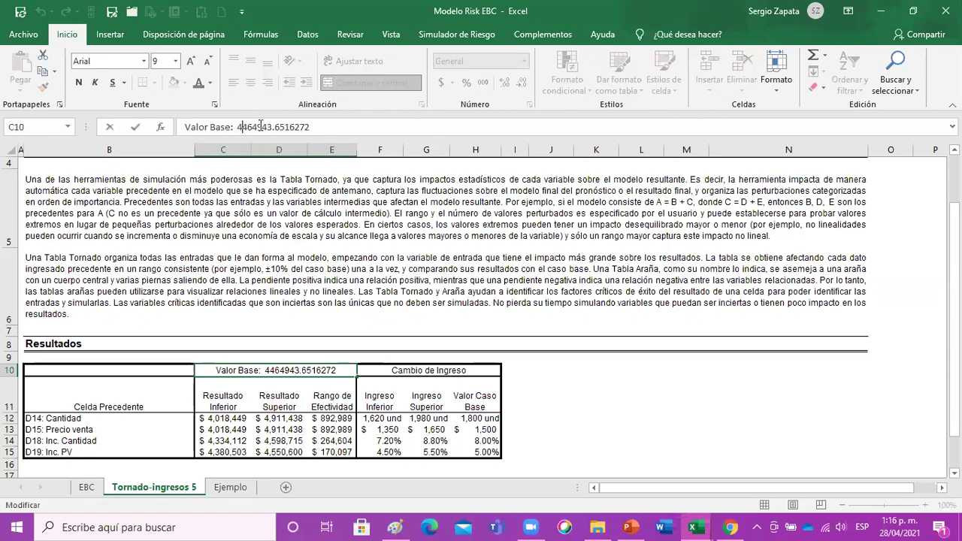
{"action": "left_click", "coordinate": [324, 213]}
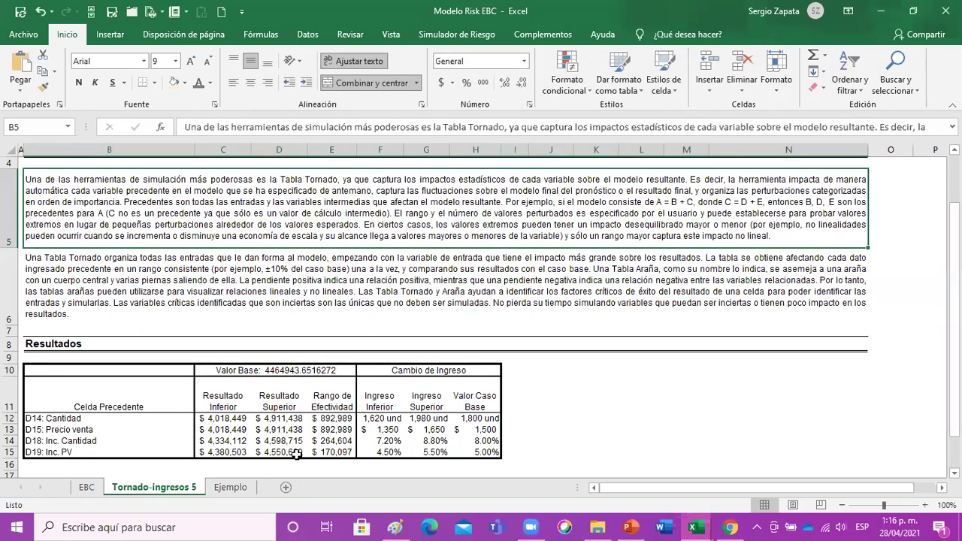
{"action": "left_click", "coordinate": [86, 487]}
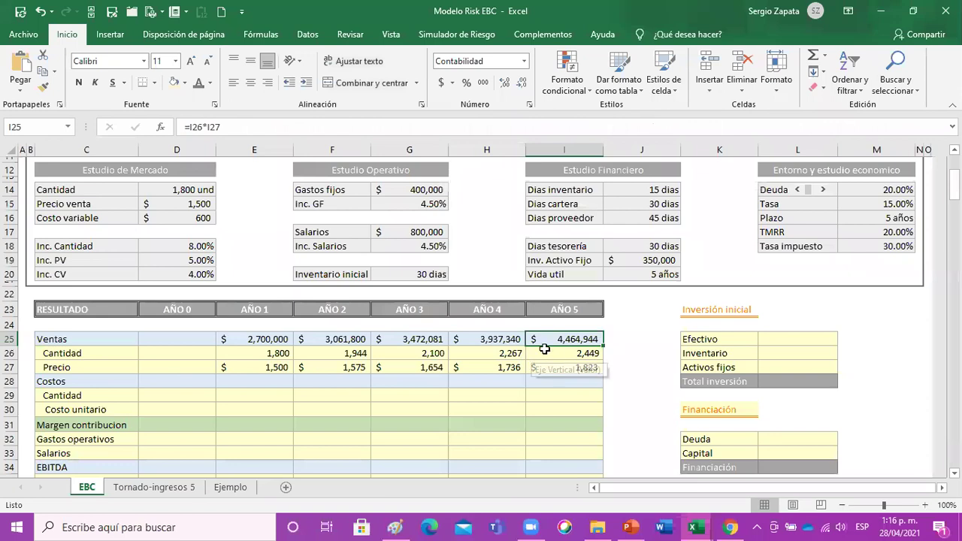
{"action": "left_click", "coordinate": [154, 487]}
- Fill the first summary paragraph with light yellow and the Valor Base cell with blue
{"action": "left_click", "coordinate": [173, 83]}
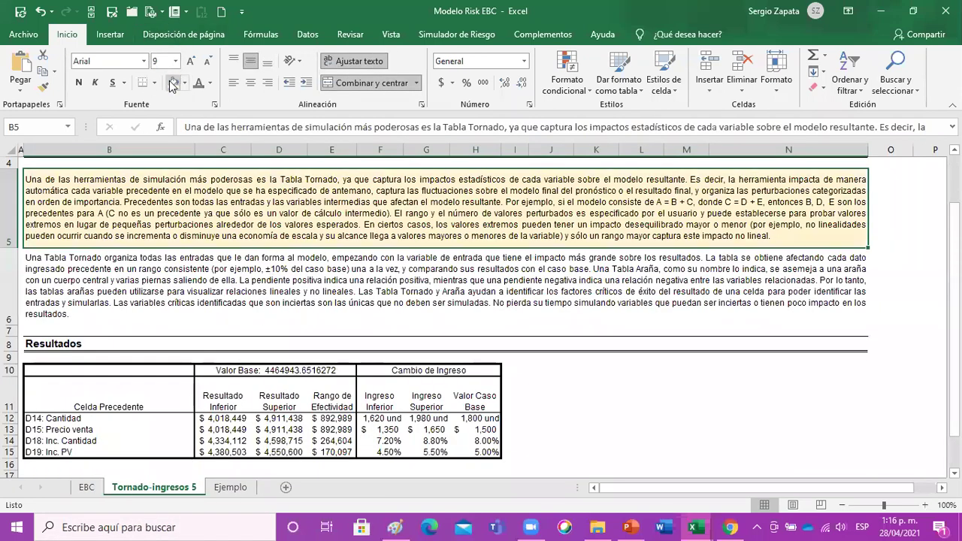
{"action": "left_click", "coordinate": [304, 371]}
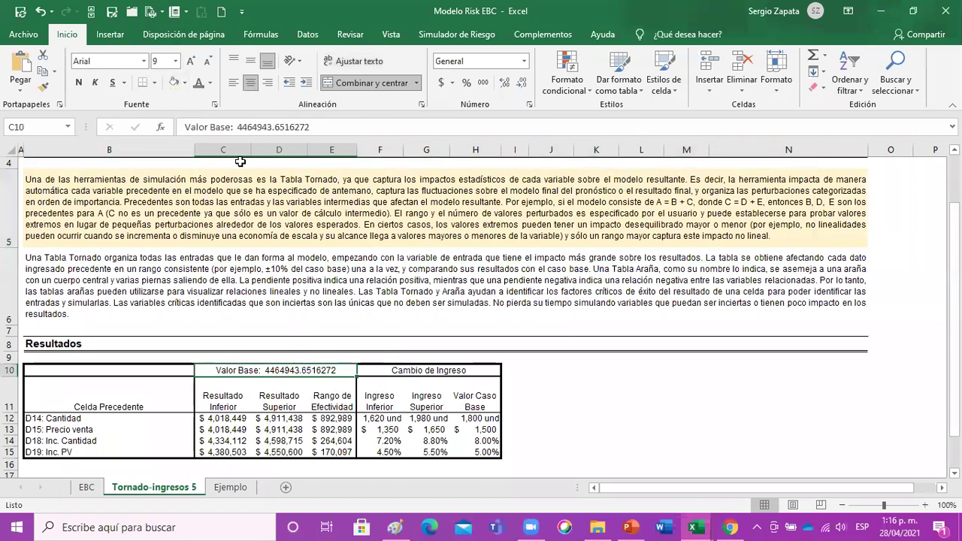
{"action": "left_click", "coordinate": [184, 83]}
{"action": "left_click", "coordinate": [220, 150]}
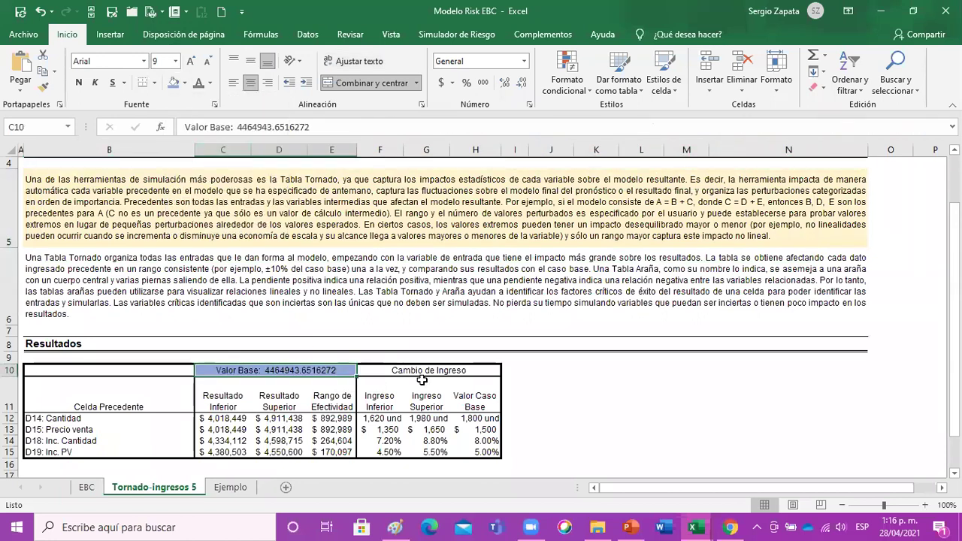
- Go through the four precedent variables and fill the Cantidad base-case value in H12 with gold
{"action": "left_click_drag", "start_coordinate": [78, 416], "coordinate": [72, 452]}
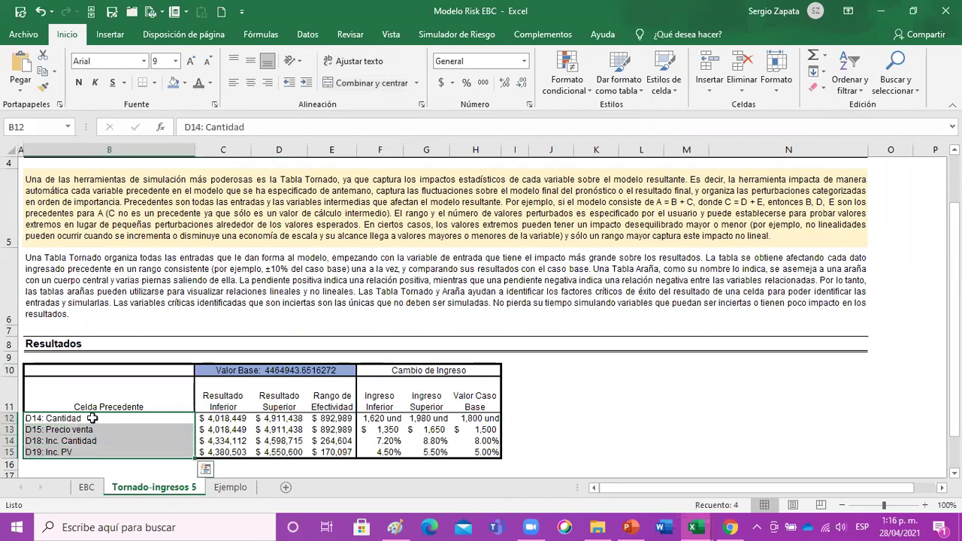
{"action": "left_click", "coordinate": [91, 418]}
{"action": "left_click", "coordinate": [83, 430]}
{"action": "left_click", "coordinate": [85, 442]}
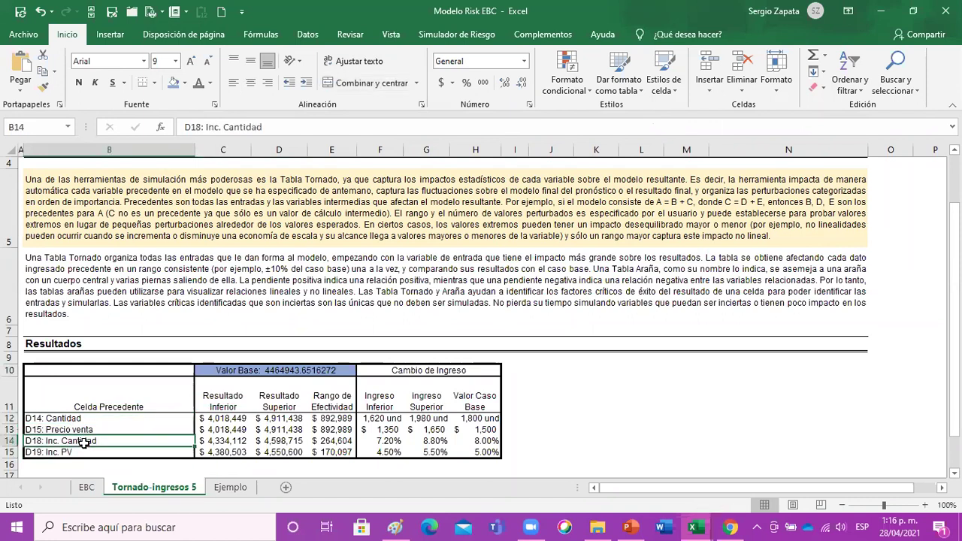
{"action": "left_click", "coordinate": [83, 453]}
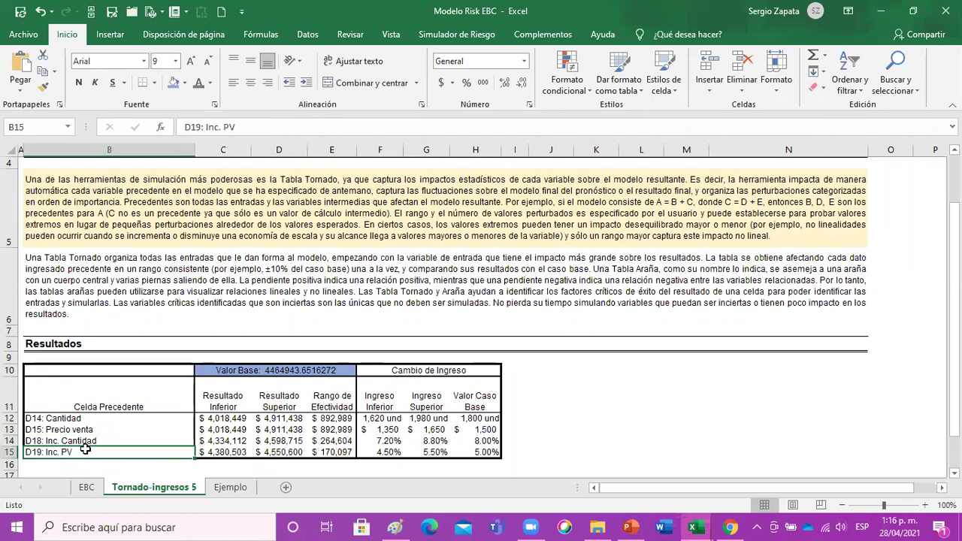
{"action": "left_click", "coordinate": [97, 419]}
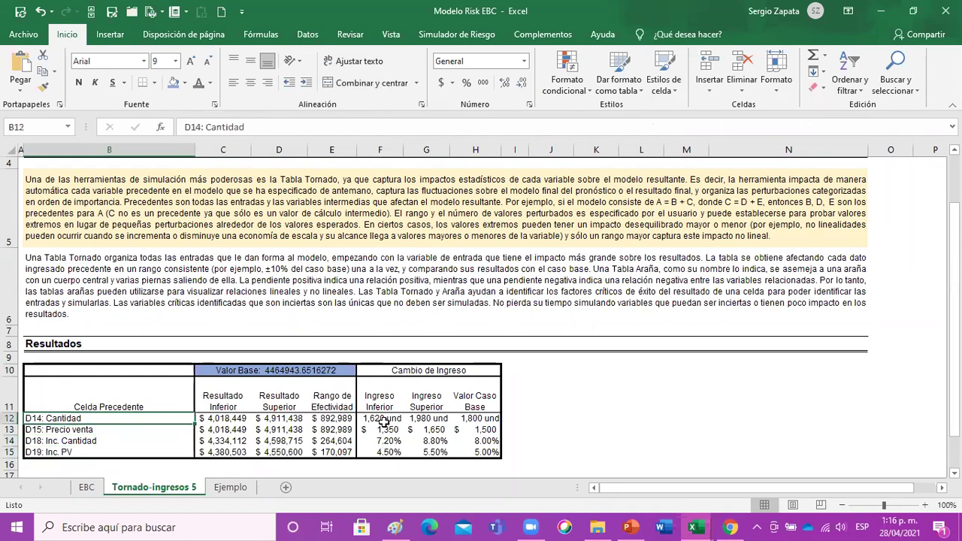
{"action": "left_click", "coordinate": [482, 419]}
{"action": "left_click", "coordinate": [184, 82]}
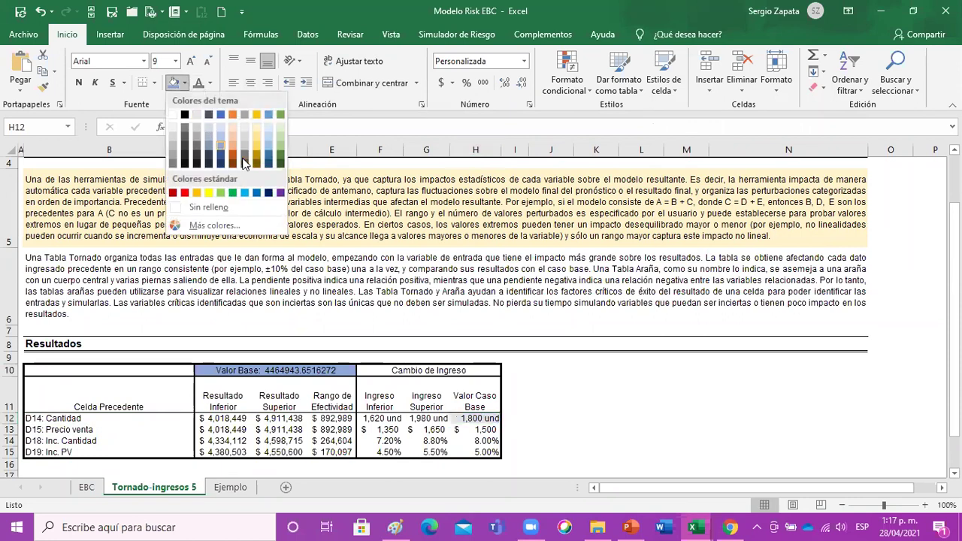
{"action": "left_click", "coordinate": [260, 152]}
- Fill Cantidad's Resultado Superior and Ingreso Superior cells, D12 and G12, with the same gold
{"action": "left_click", "coordinate": [428, 417]}
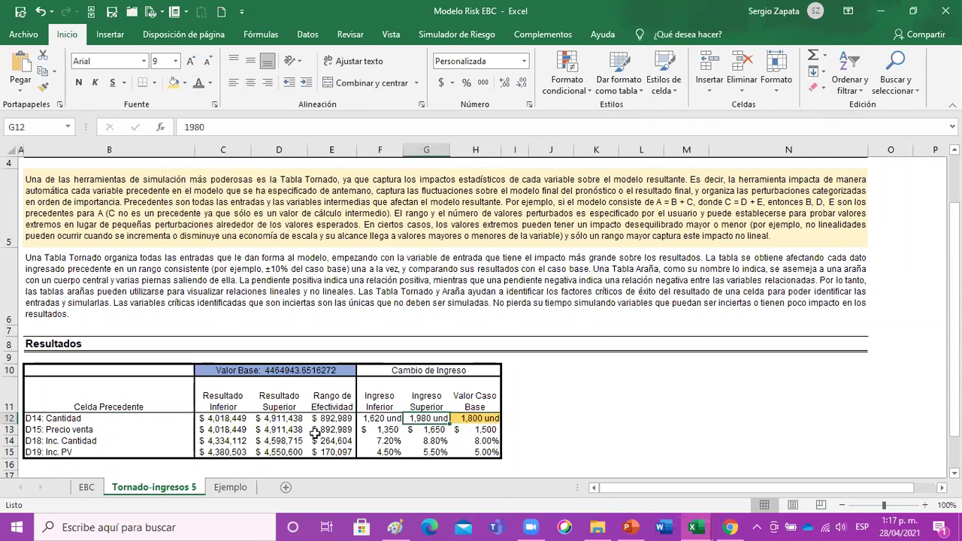
{"action": "left_click", "coordinate": [302, 371]}
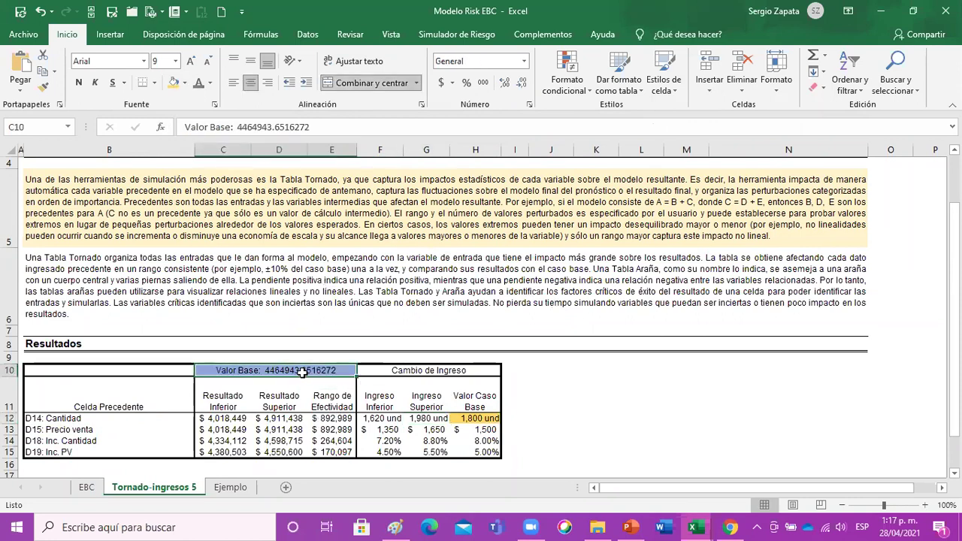
{"action": "left_click", "coordinate": [289, 417]}
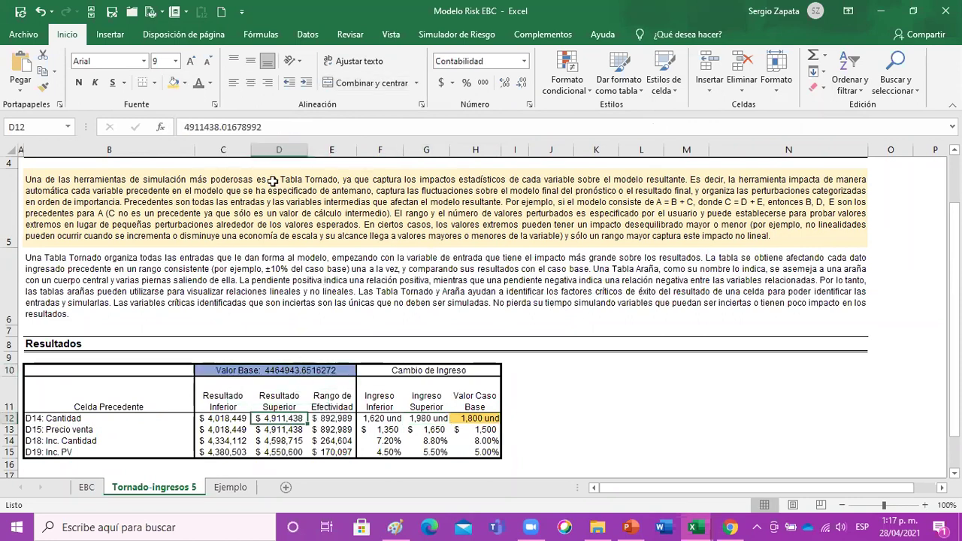
{"action": "left_click", "coordinate": [172, 84]}
{"action": "left_click", "coordinate": [430, 419]}
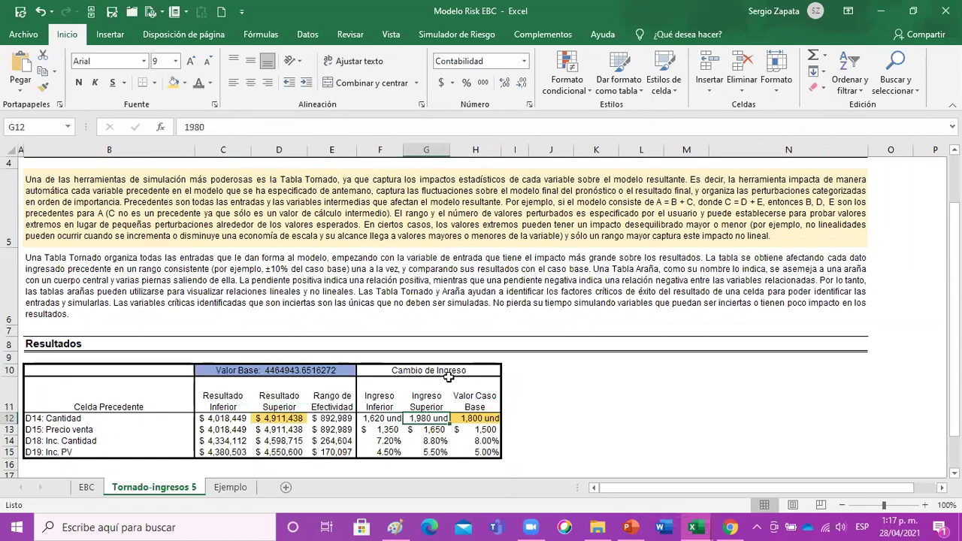
{"action": "left_click", "coordinate": [173, 84]}
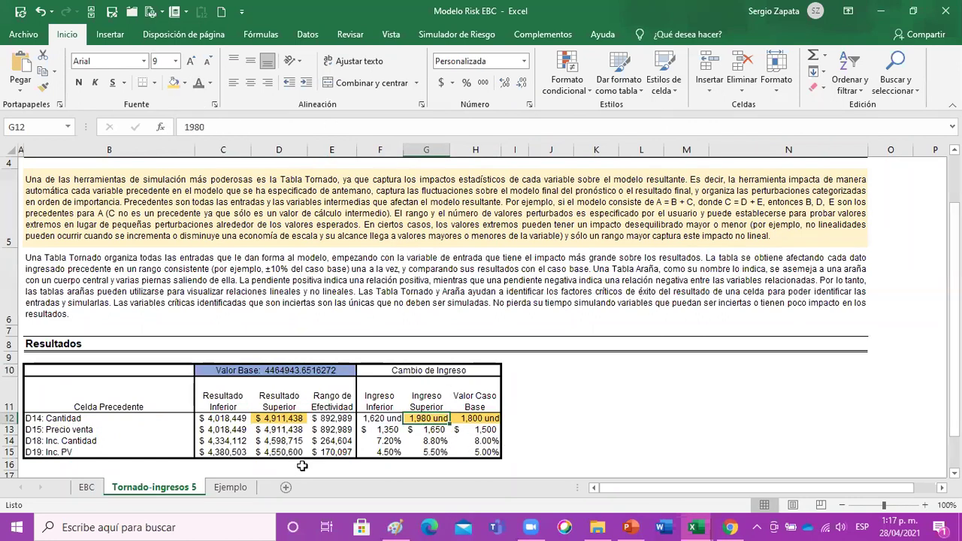
- Fill the lower input cell F12 and the lower result cell C12 of the Cantidad row with dark orange
{"action": "left_click", "coordinate": [289, 422]}
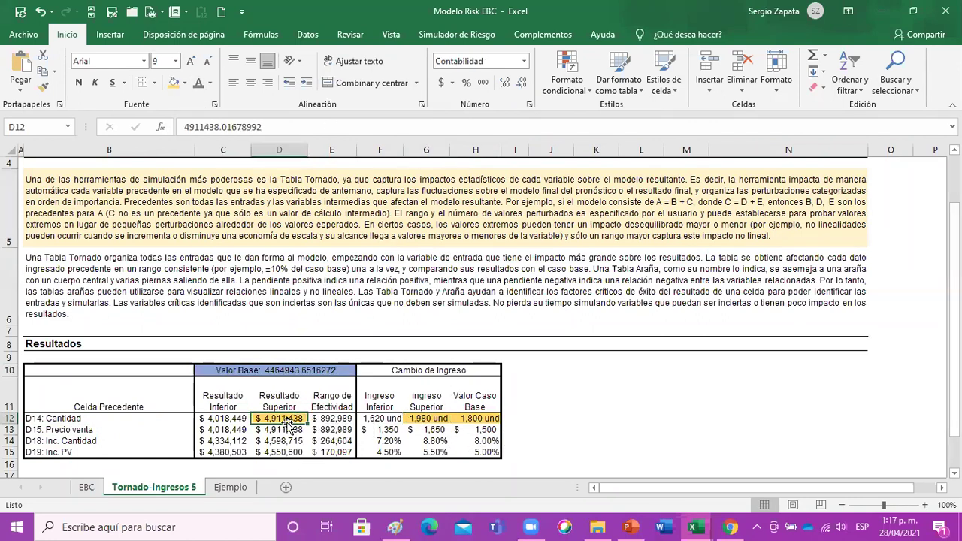
{"action": "left_click", "coordinate": [380, 414]}
{"action": "left_click", "coordinate": [184, 84]}
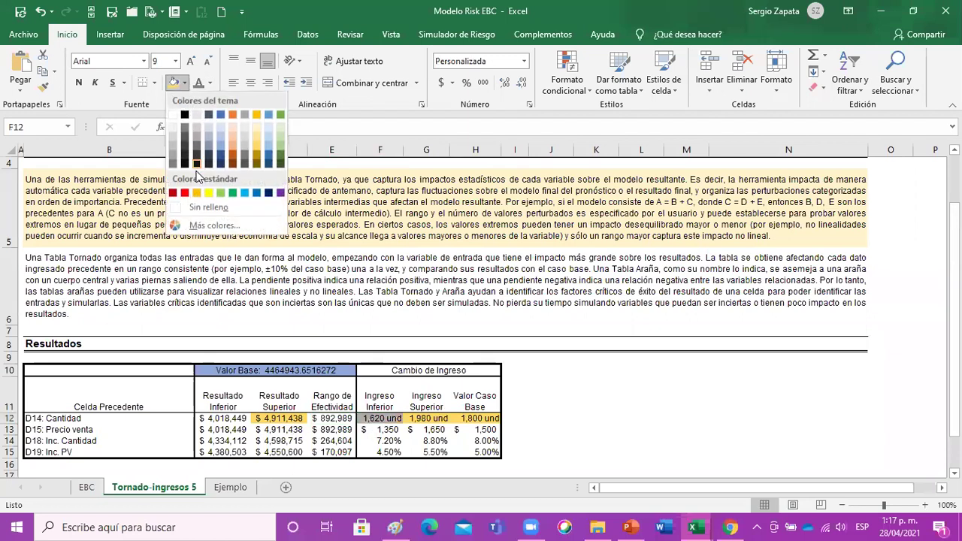
{"action": "left_click", "coordinate": [233, 157]}
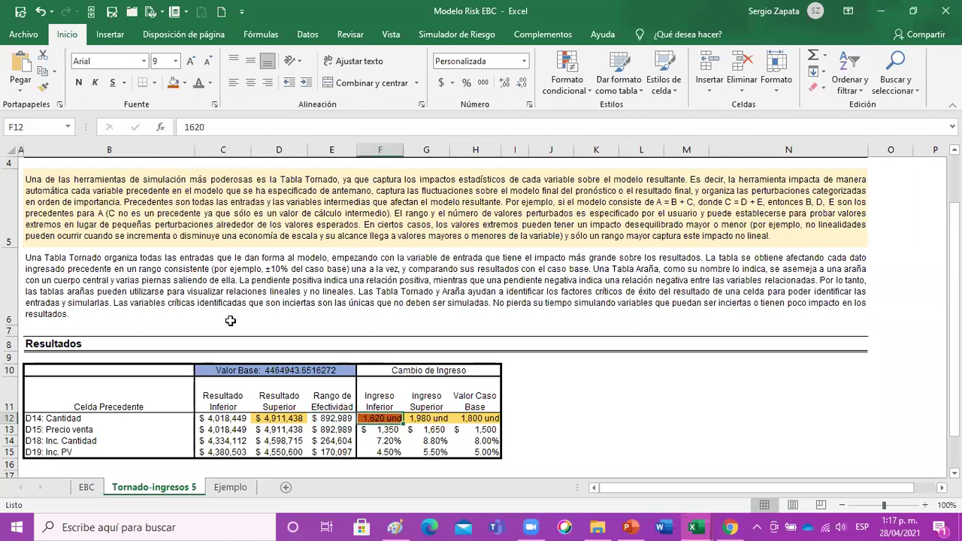
{"action": "left_click", "coordinate": [217, 418]}
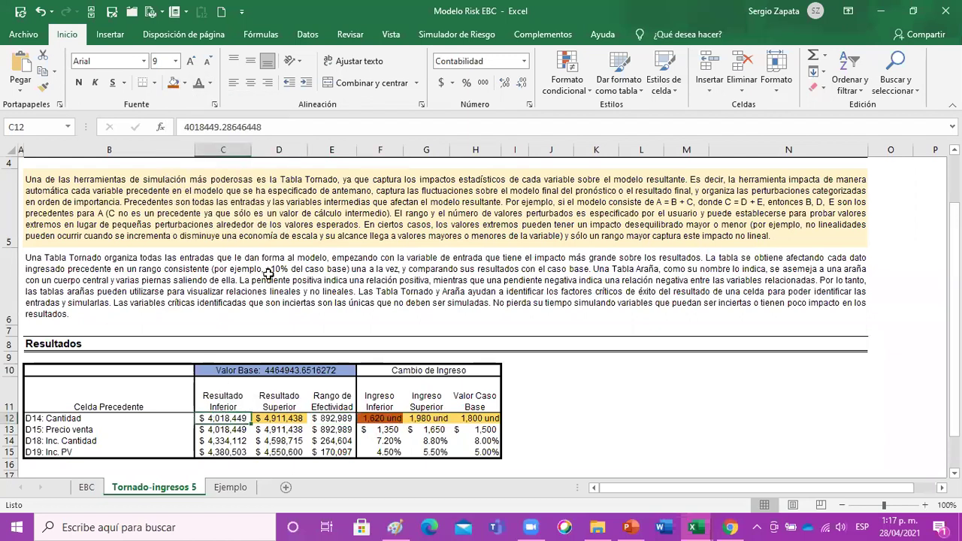
{"action": "left_click", "coordinate": [173, 82]}
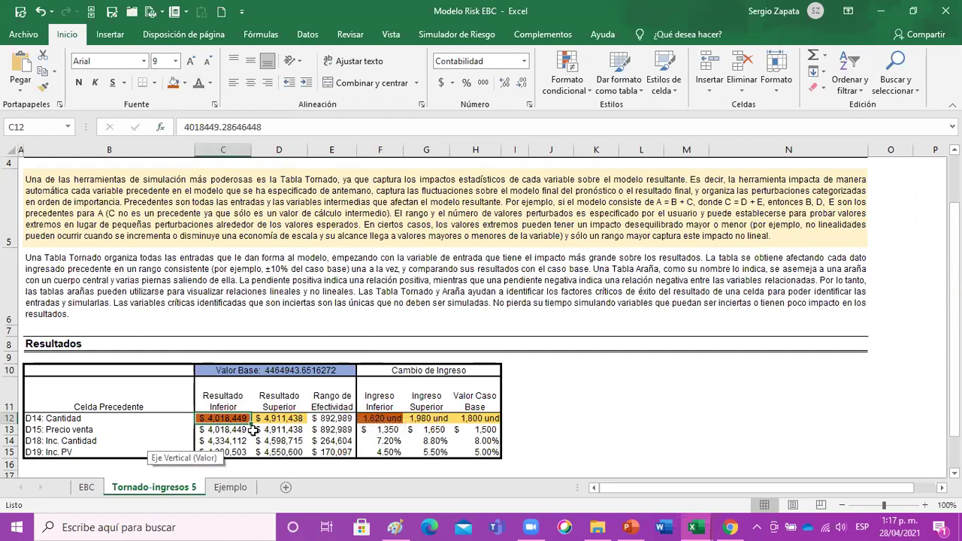
- Examine the tornado results table: the precedent variables, their lower and upper results, the base value and the effectiveness ranges
{"action": "left_click", "coordinate": [79, 453]}
{"action": "left_click", "coordinate": [579, 431]}
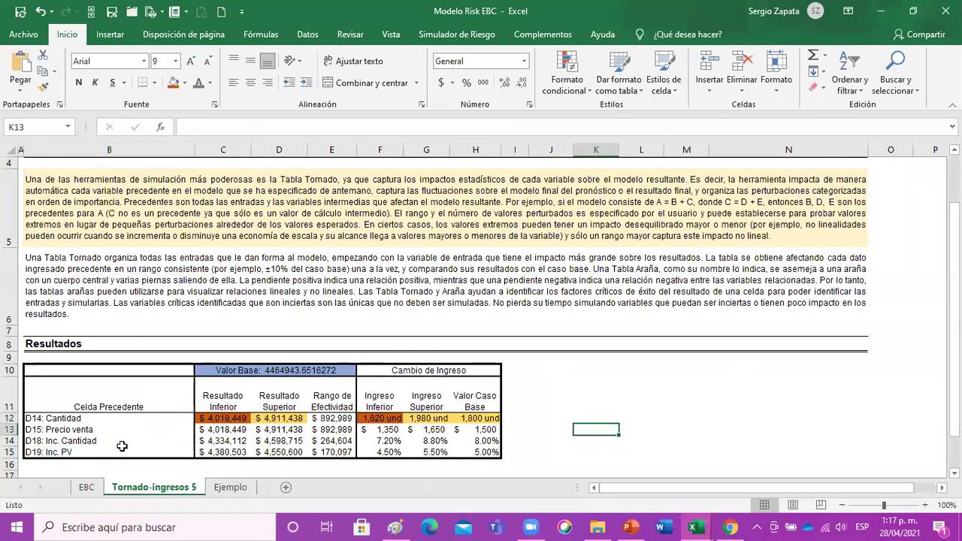
{"action": "left_click", "coordinate": [79, 440]}
{"action": "left_click", "coordinate": [66, 452]}
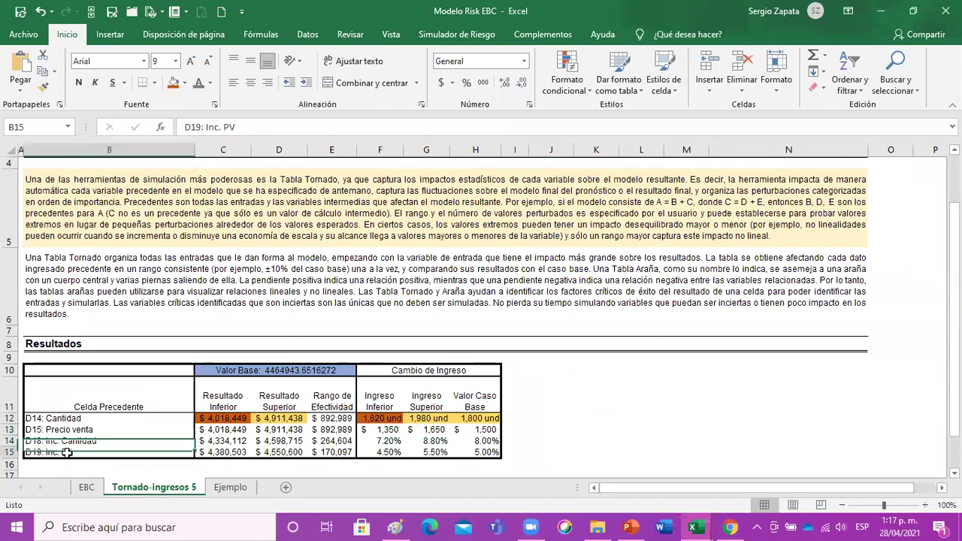
{"action": "left_click", "coordinate": [81, 423]}
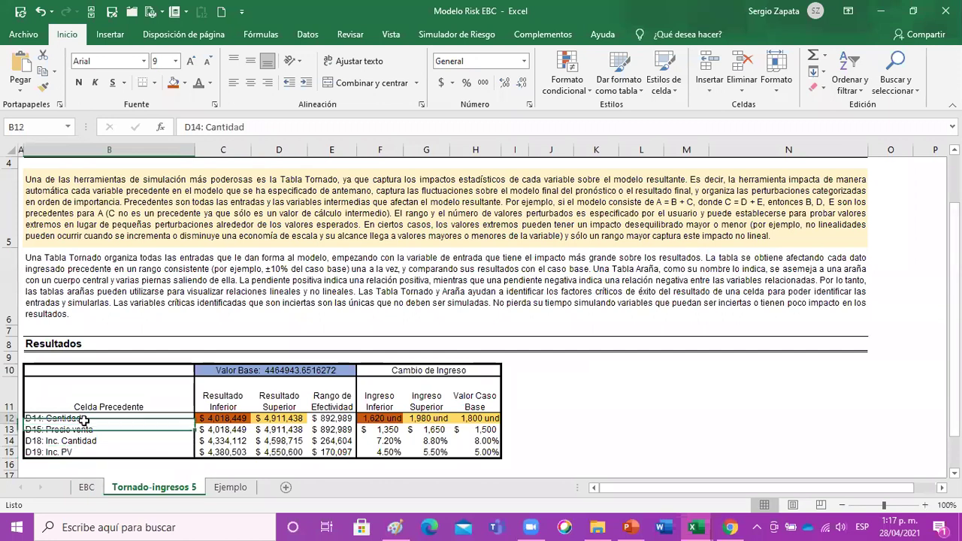
{"action": "left_click", "coordinate": [79, 430]}
{"action": "left_click", "coordinate": [77, 440]}
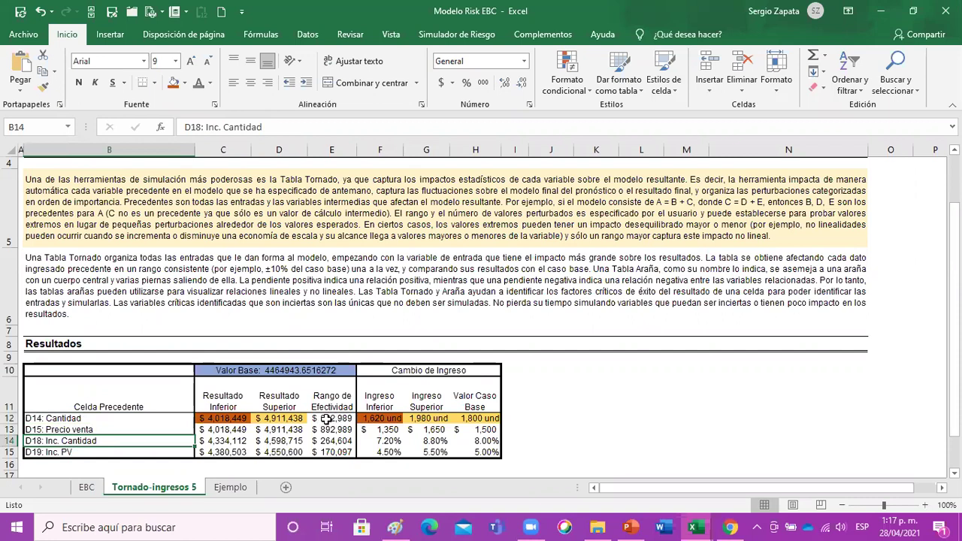
{"action": "left_click_drag", "start_coordinate": [279, 400], "coordinate": [273, 452]}
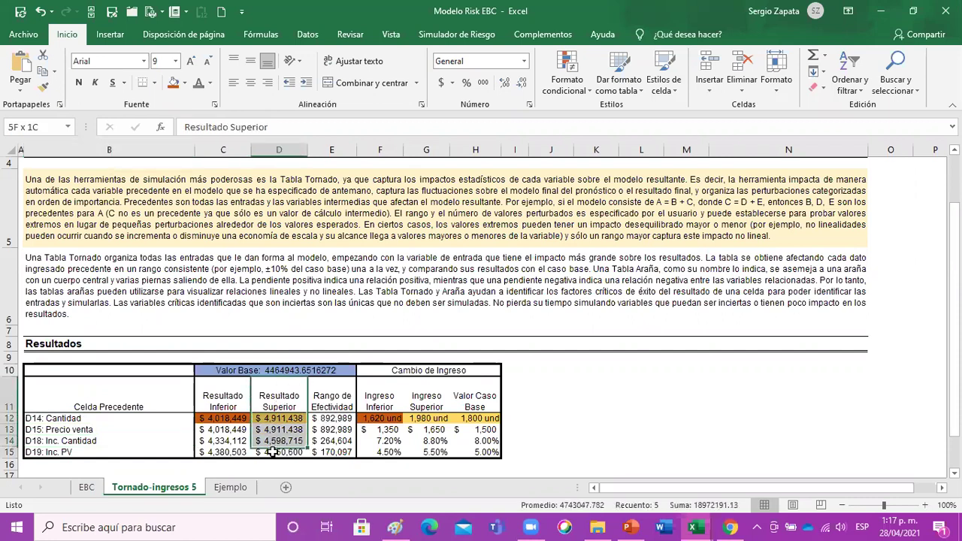
{"action": "left_click_drag", "start_coordinate": [224, 394], "coordinate": [224, 452]}
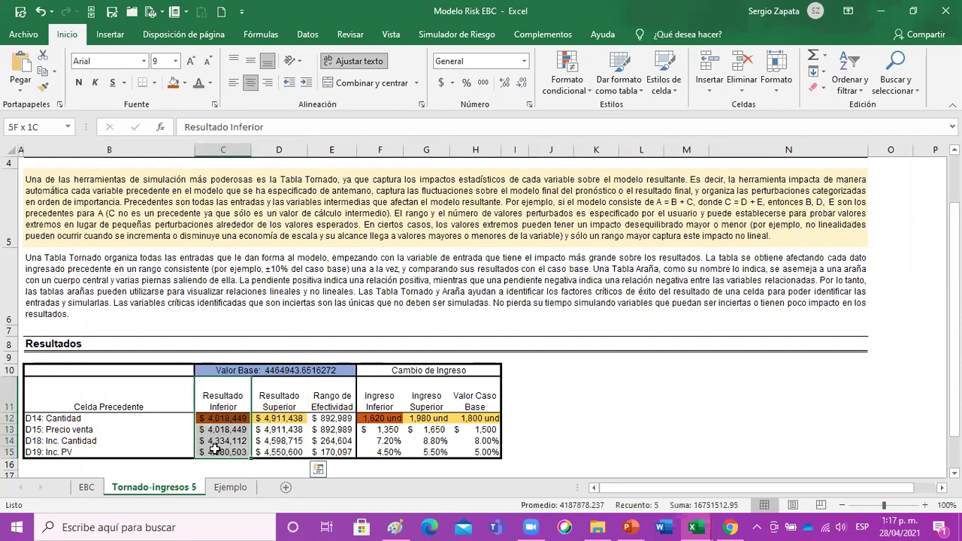
{"action": "left_click", "coordinate": [291, 371]}
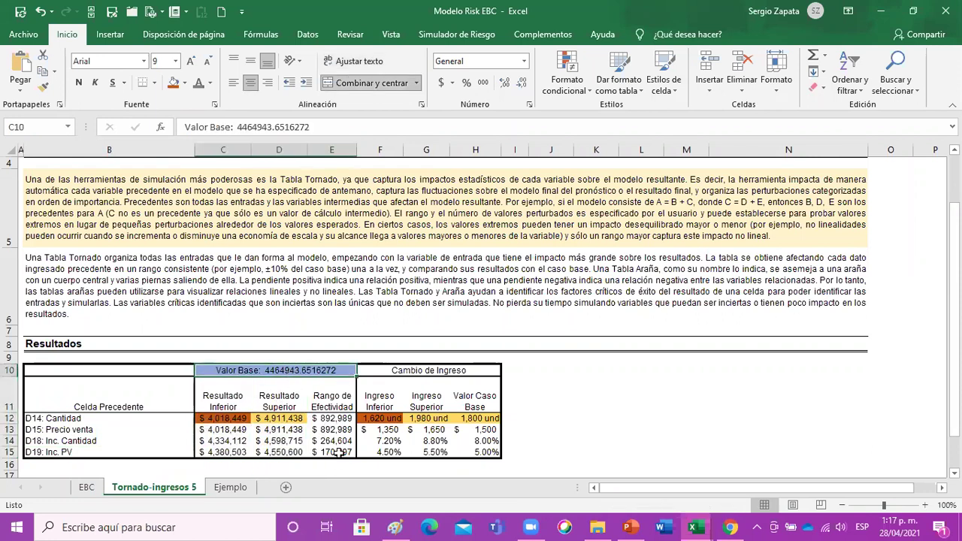
{"action": "left_click", "coordinate": [338, 452]}
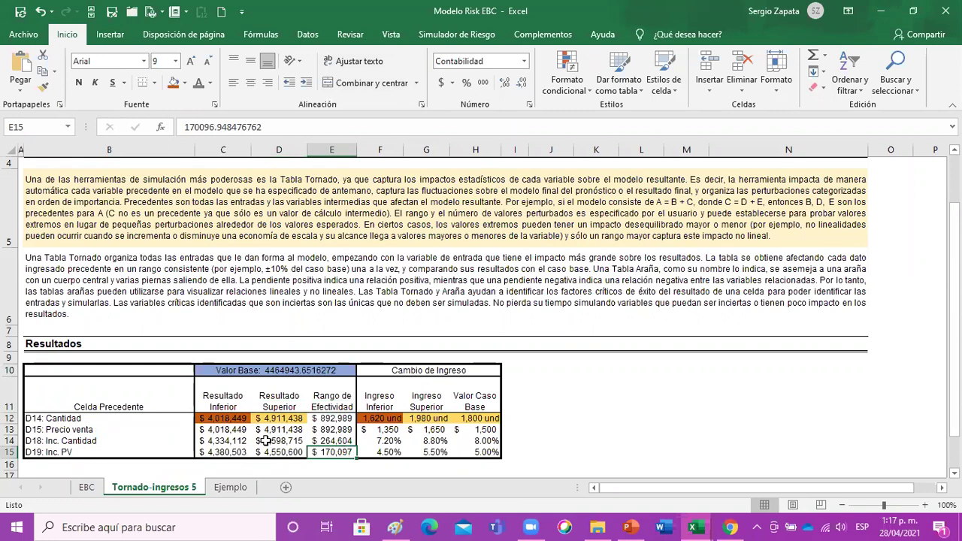
{"action": "left_click", "coordinate": [333, 427]}
{"action": "left_click", "coordinate": [338, 414]}
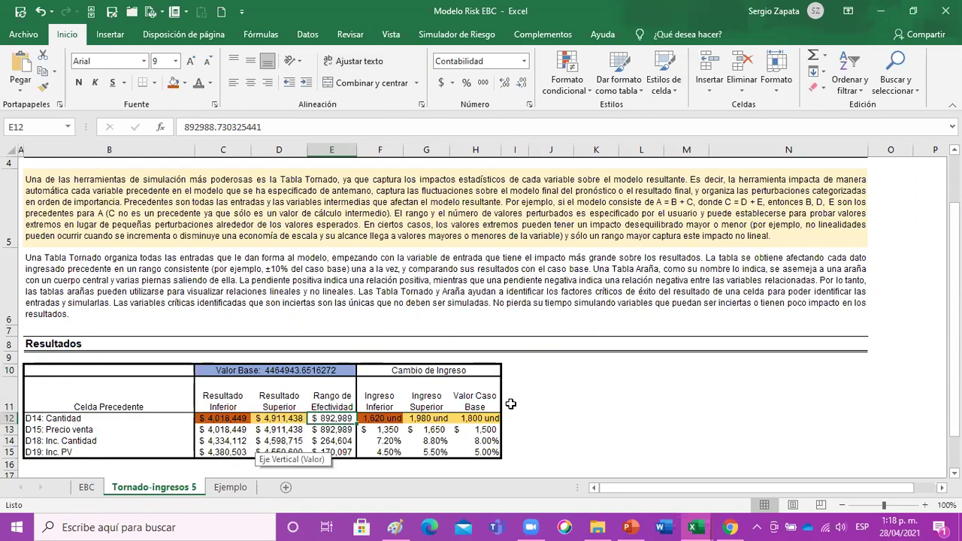
{"action": "left_click", "coordinate": [378, 395]}
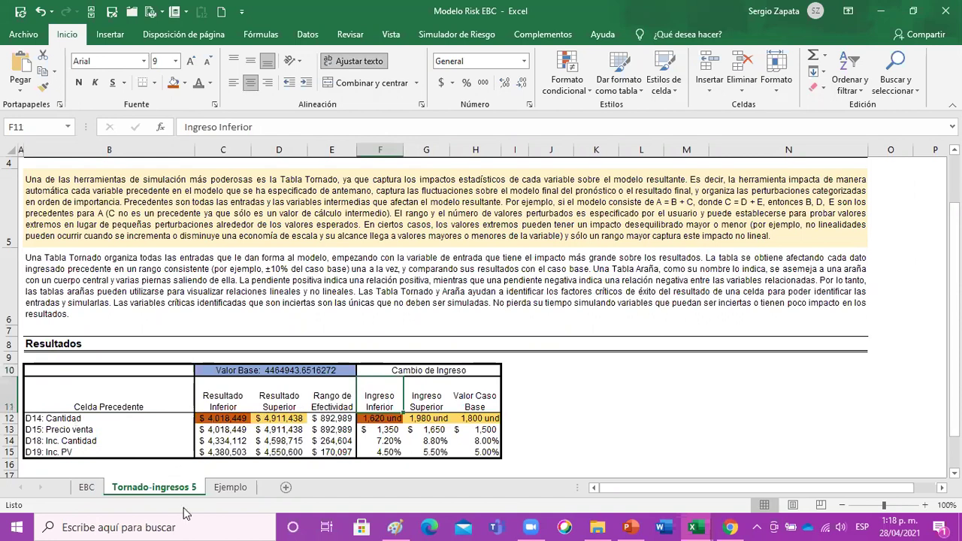
- Move the Tornado-ingresos 5 sheet after the Ejemplo sheet and go to the EBC sheet
{"action": "left_click_drag", "start_coordinate": [191, 490], "coordinate": [259, 486]}
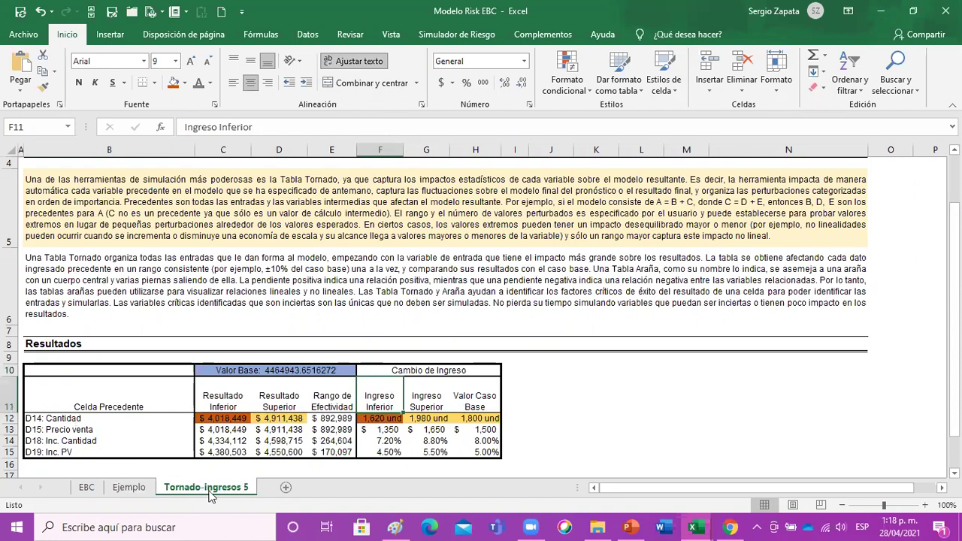
{"action": "left_click", "coordinate": [87, 487]}
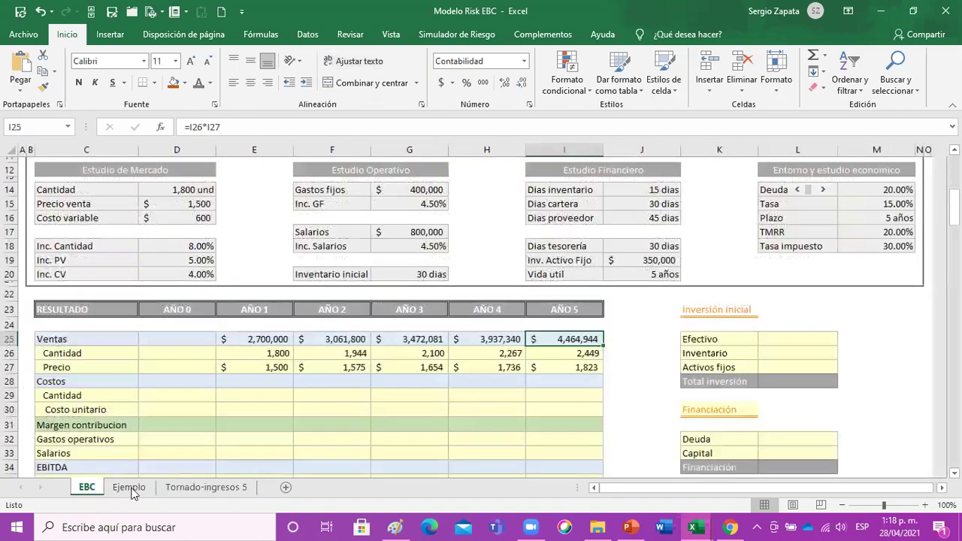
{"action": "left_click", "coordinate": [206, 489]}
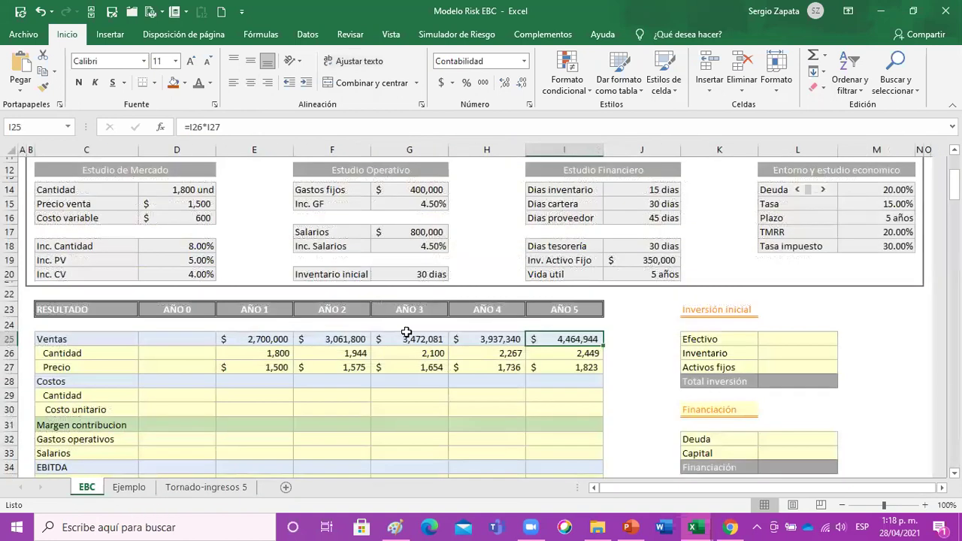
{"action": "left_click", "coordinate": [88, 488]}
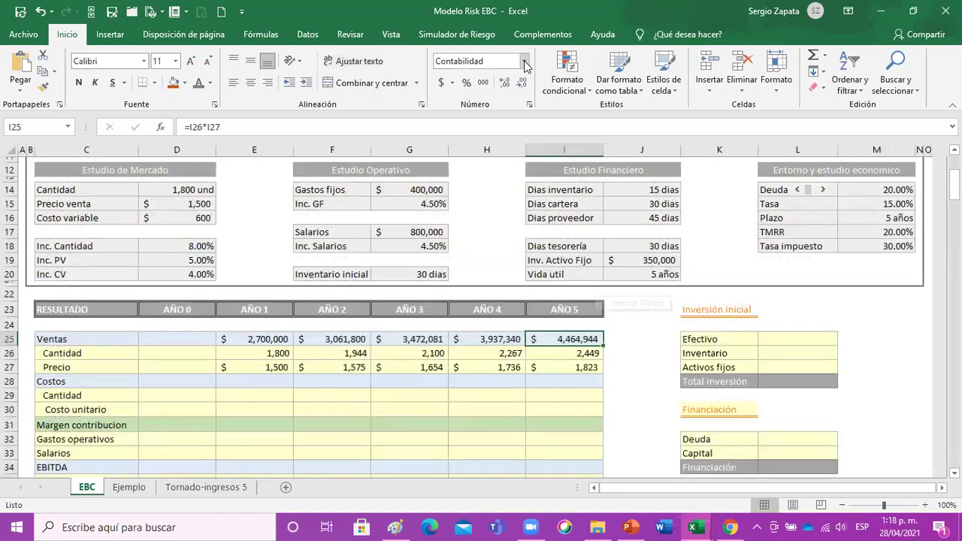
- Trace the dependents and precedents of the year 5 Ventas cell I25, and remove the arrows
{"action": "left_click", "coordinate": [260, 35]}
{"action": "left_click", "coordinate": [610, 73]}
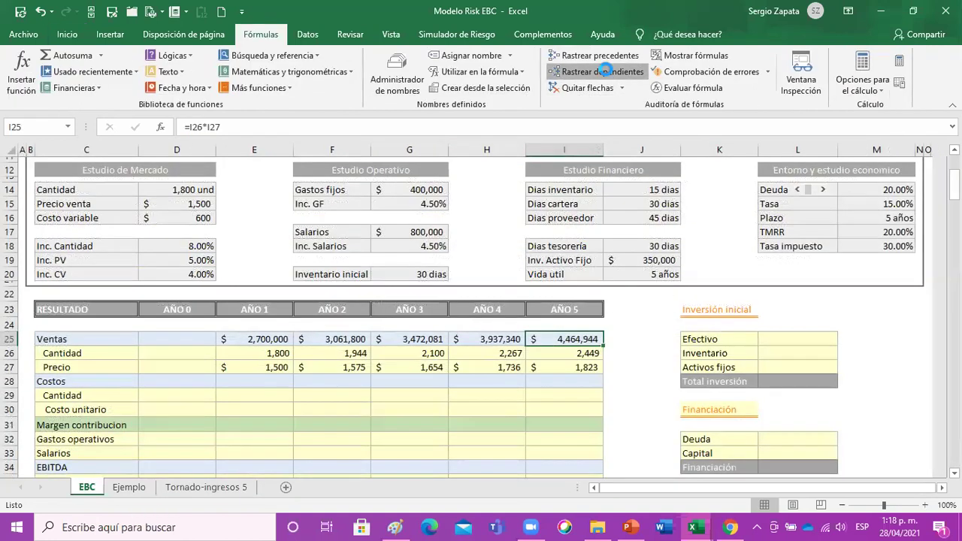
{"action": "key", "text": "Return"}
{"action": "left_click", "coordinate": [615, 56]}
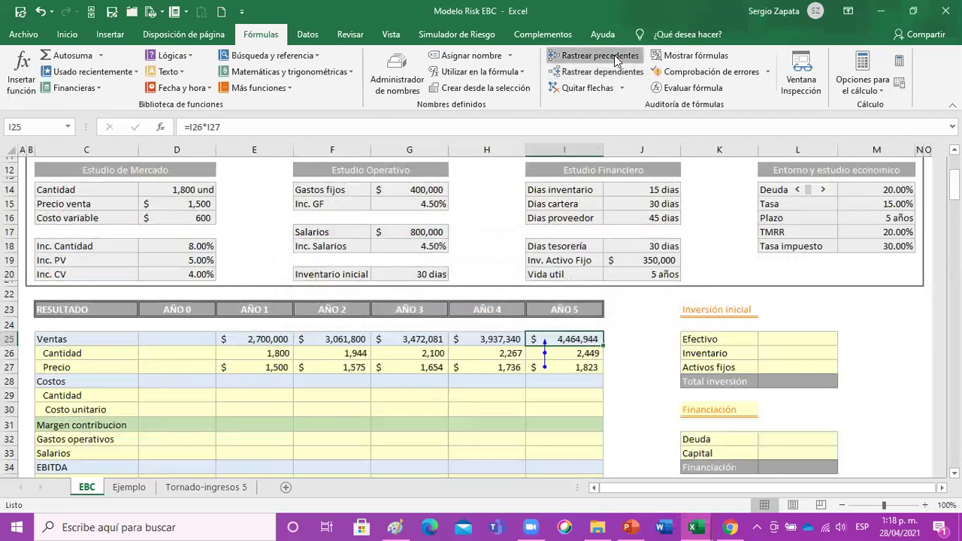
{"action": "left_click", "coordinate": [585, 88]}
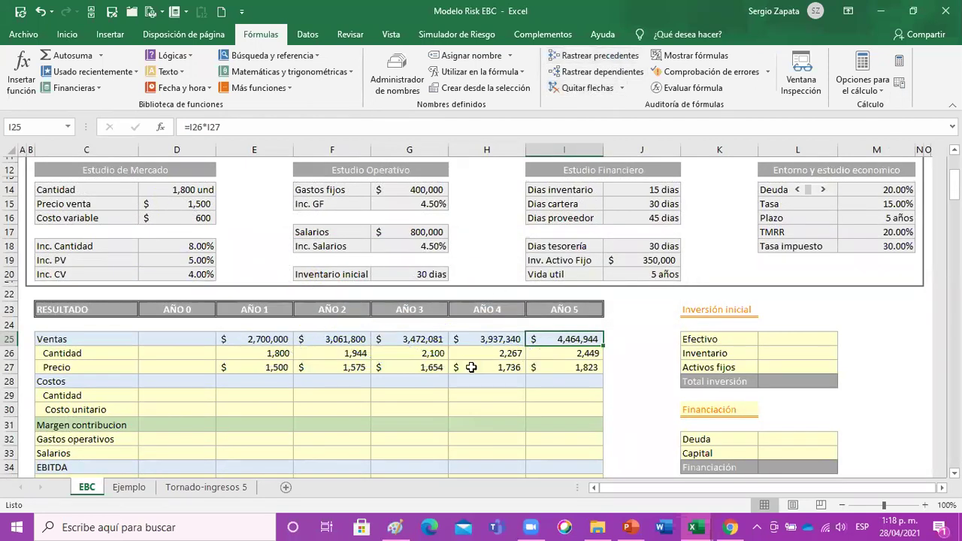
- Link the Cantidad cell under Costos (E29) to the year 1 sales quantity E26 and copy the formula through year 5
{"action": "left_click", "coordinate": [254, 381]}
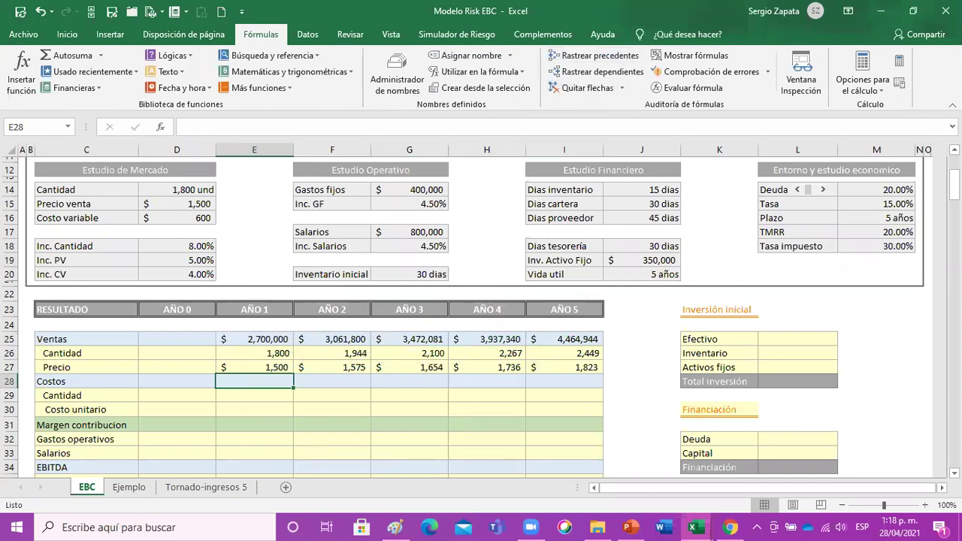
{"action": "left_click", "coordinate": [255, 396]}
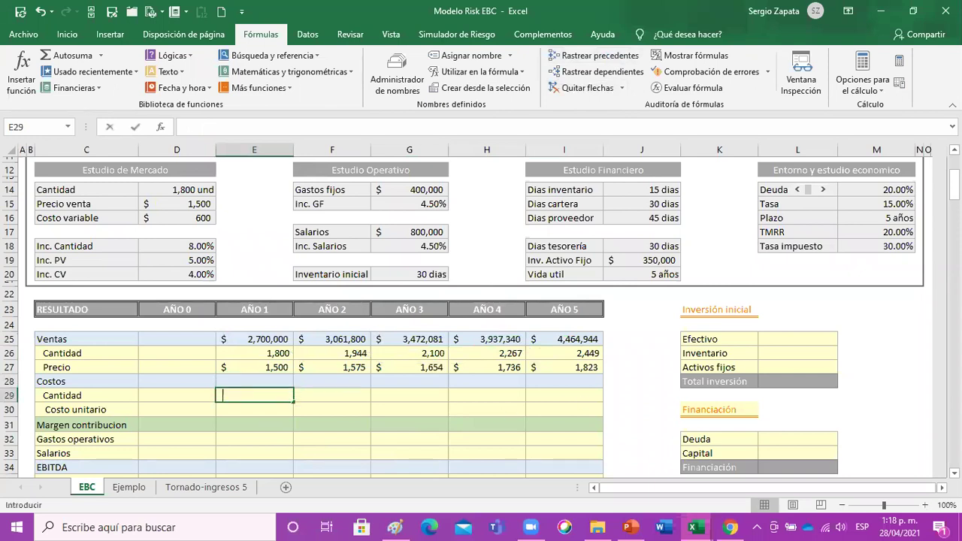
{"action": "type", "text": "="}
{"action": "left_click", "coordinate": [254, 353]}
{"action": "key", "text": "ctrl+Return"}
{"action": "key", "text": "ctrl+c"}
{"action": "left_click_drag", "start_coordinate": [254, 395], "coordinate": [563, 396]}
{"action": "key", "text": "Return"}
- Link the year 1 Costo unitario cell E30 to the Costo variable input in D16
{"action": "left_click", "coordinate": [254, 410]}
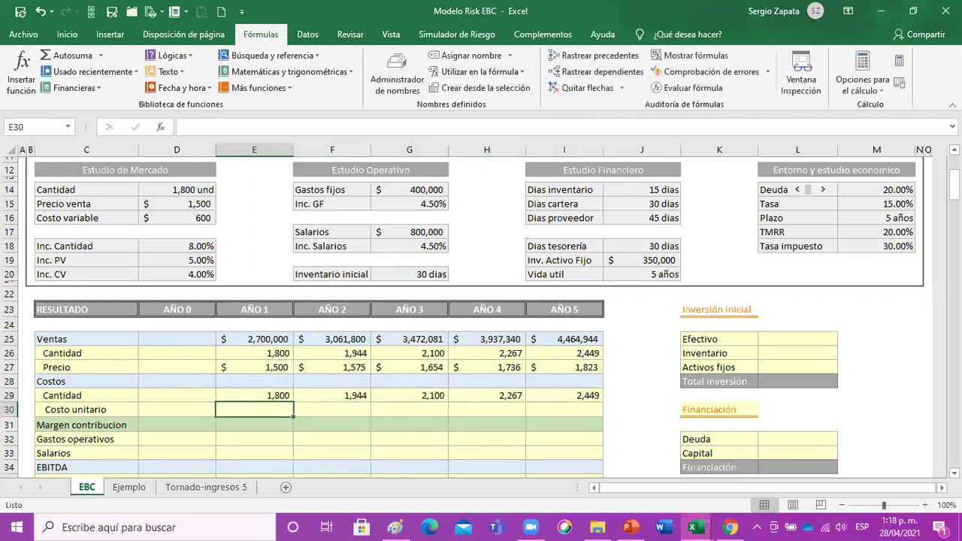
{"action": "type", "text": "="}
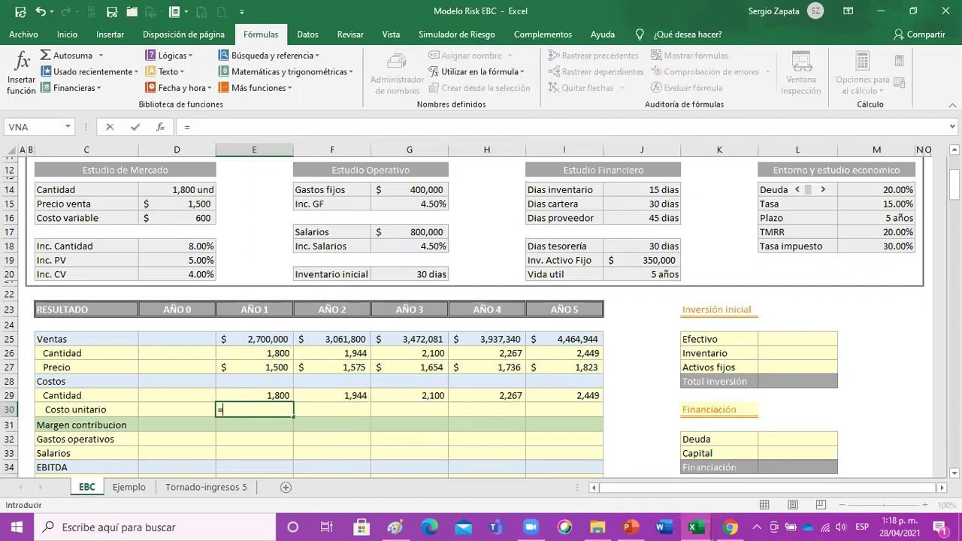
{"action": "left_click", "coordinate": [193, 218]}
{"action": "key", "text": "ctrl+Return"}
- Enter the year 2 Costo unitario in F30 as =E30*(1+Inc._CV)
{"action": "key", "text": "Right"}
{"action": "type", "text": "="}
{"action": "key", "text": "Left"}
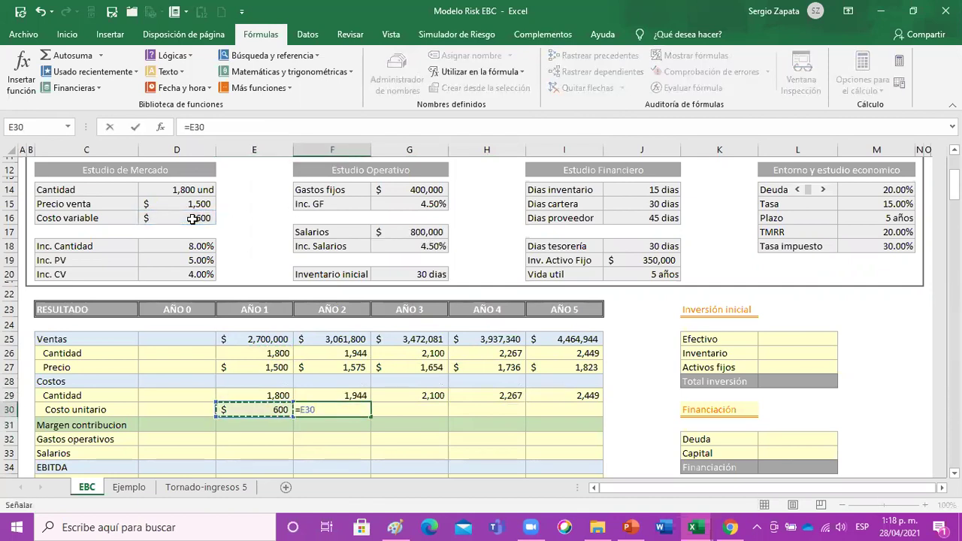
{"action": "type", "text": "*"}
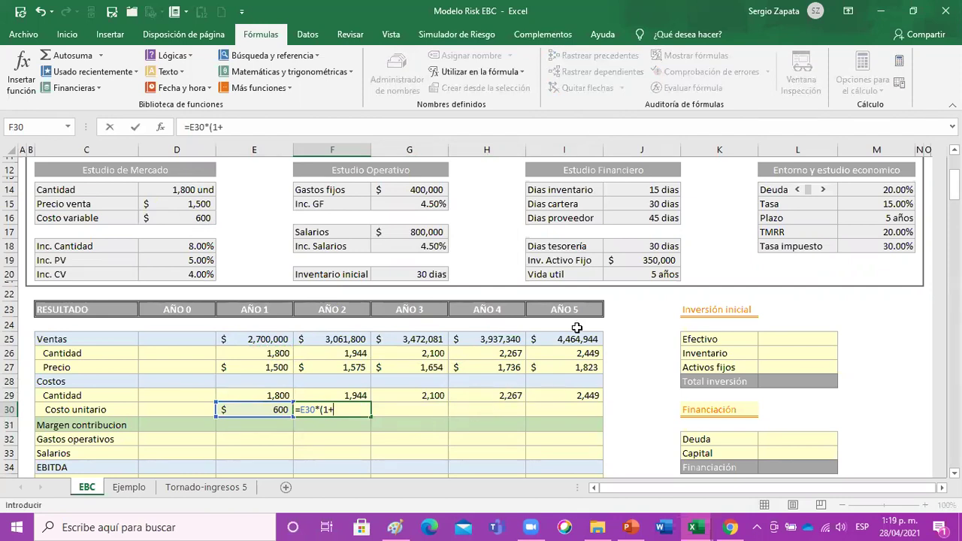
{"action": "left_click", "coordinate": [194, 273]}
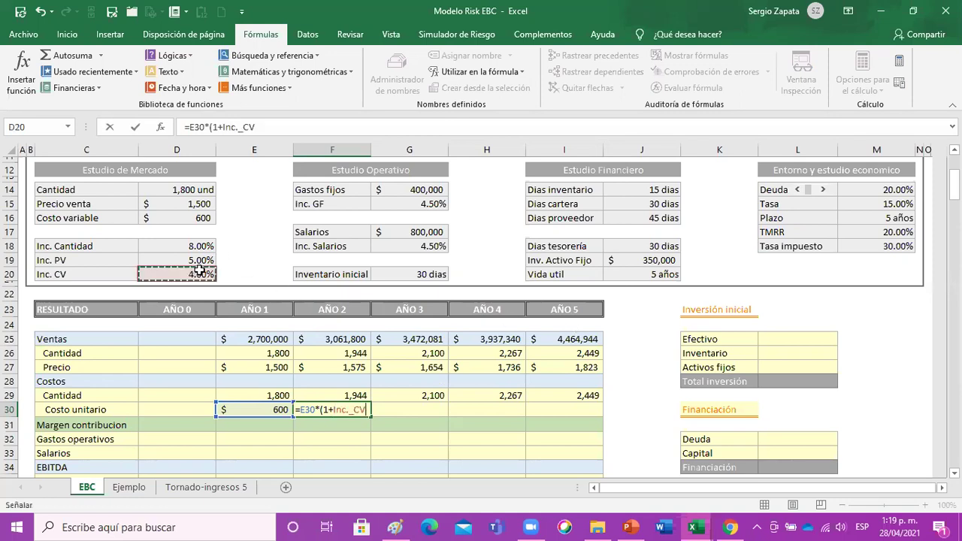
{"action": "type", "text": ")"}
{"action": "key", "text": "Return"}
- Copy the year 2 Costo unitario formula across to years 3 through 5
{"action": "key", "text": "alt+e"}
{"action": "key", "text": "c"}
{"action": "key", "text": "shift+Right"}
{"action": "key", "text": "shift+Right"}
{"action": "key", "text": "shift+Right"}
{"action": "key", "text": "Return"}
- Calculate the year 1 Costos in E28 as quantity times unit cost, =E29*E30
{"action": "key", "text": "Up"}
{"action": "key", "text": "Up"}
{"action": "key", "text": "Left"}
{"action": "type", "text": "="}
{"action": "key", "text": "Down"}
{"action": "type", "text": "*"}
{"action": "key", "text": "Down"}
{"action": "key", "text": "Down"}
{"action": "key", "text": "ctrl+Return"}
- Copy the year 1 Costos formula across to year 5
{"action": "key", "text": "alt+e"}
{"action": "key", "text": "c"}
{"action": "key", "text": "shift+Right"}
{"action": "key", "text": "shift+Right"}
{"action": "key", "text": "shift+Right"}
{"action": "key", "text": "shift+Right"}
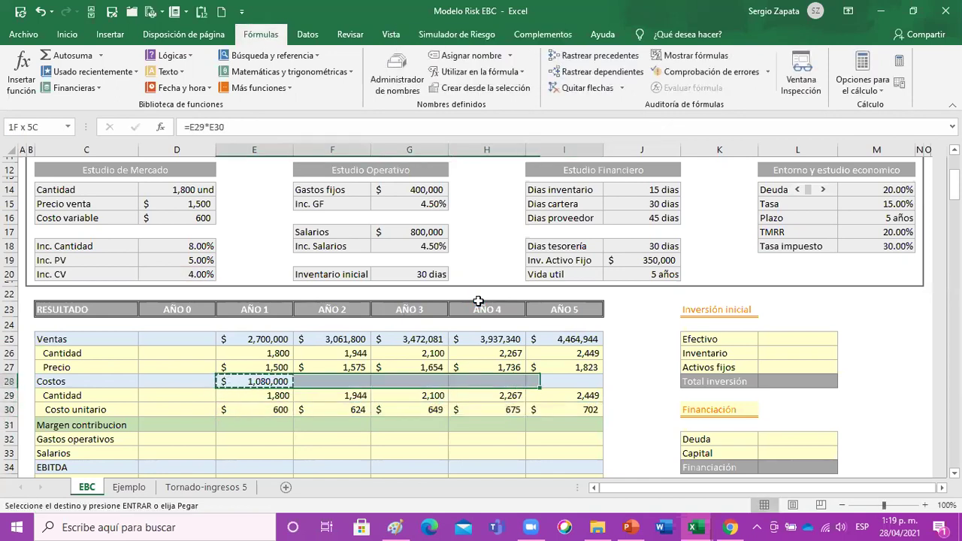
{"action": "key", "text": "Return"}
- Calculate the year 1 Margen contribucion in E31 as Ventas minus Costos, E25 minus E28
{"action": "key", "text": "Down"}
{"action": "key", "text": "Down"}
{"action": "key", "text": "Down"}
{"action": "type", "text": "="}
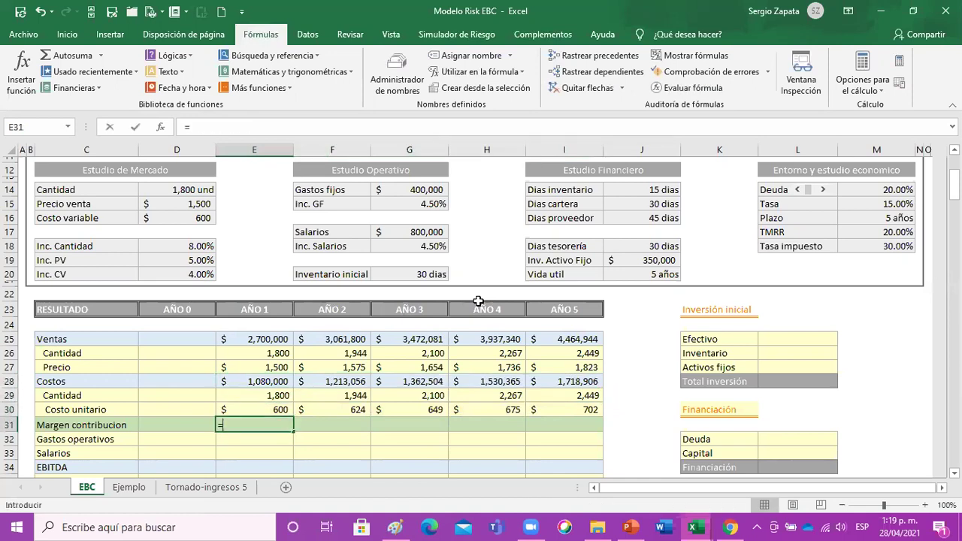
{"action": "key", "text": "Up"}
{"action": "key", "text": "Up"}
{"action": "key", "text": "Up"}
{"action": "key", "text": "Up"}
{"action": "key", "text": "Up"}
{"action": "key", "text": "Up"}
{"action": "type", "text": "-"}
{"action": "key", "text": "Up"}
{"action": "key", "text": "Up"}
{"action": "key", "text": "Up"}
{"action": "key", "text": "ctrl+Return"}
- Copy the year 1 Margen contribucion formula across to year 5
{"action": "key", "text": "ctrl+c"}
{"action": "key", "text": "shift+Right"}
{"action": "key", "text": "shift+Right"}
{"action": "key", "text": "shift+Right"}
{"action": "key", "text": "shift+Right"}
{"action": "key", "text": "Return"}
- Set the year 1 Gastos operativos in E32 to =Gastos_fijos
{"action": "key", "text": "Down"}
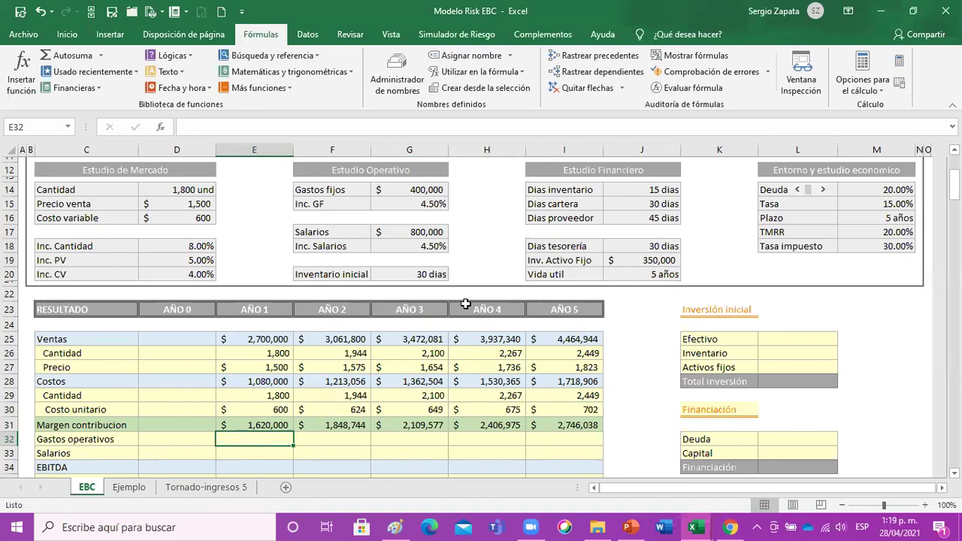
{"action": "type", "text": "="}
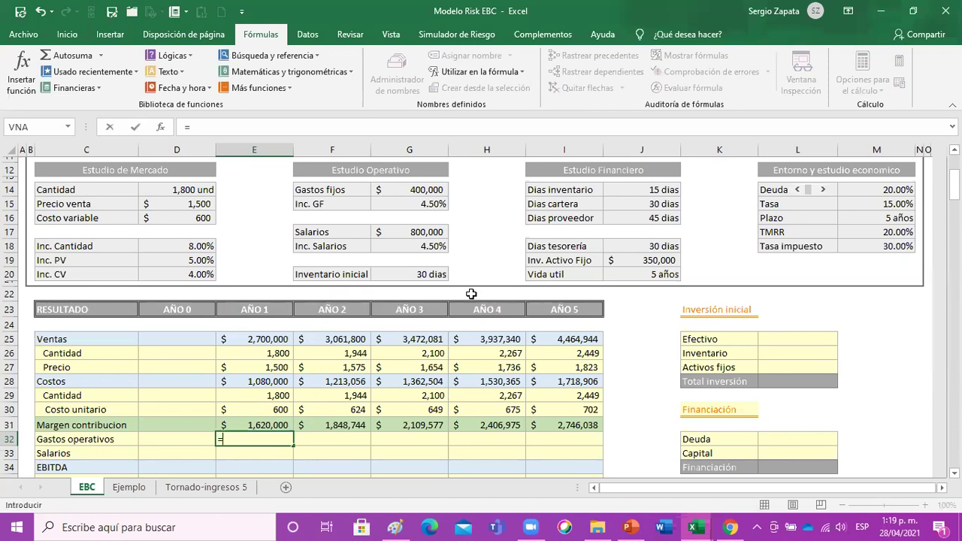
{"action": "left_click", "coordinate": [426, 192]}
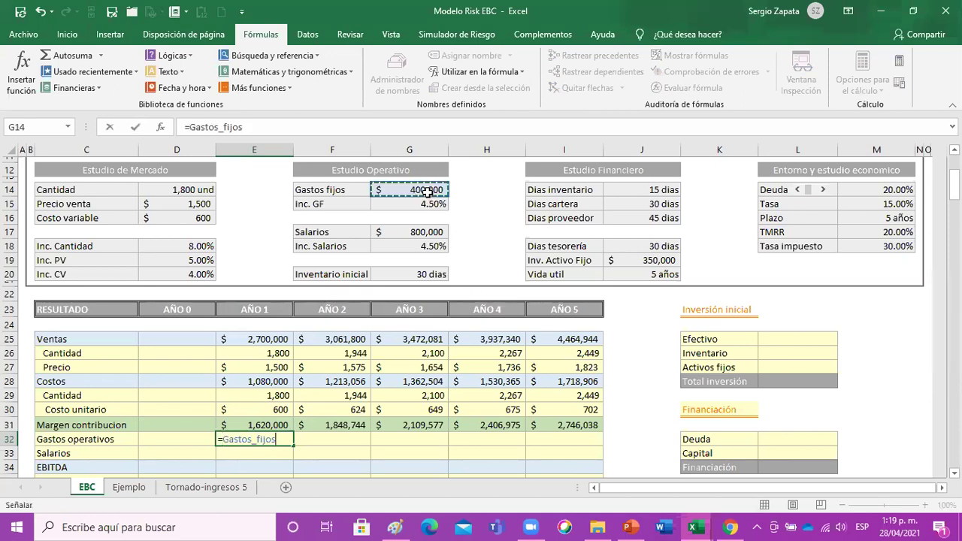
{"action": "key", "text": "Return"}
- Set the year 1 Salarios in E33 to =Salarios
{"action": "type", "text": "="}
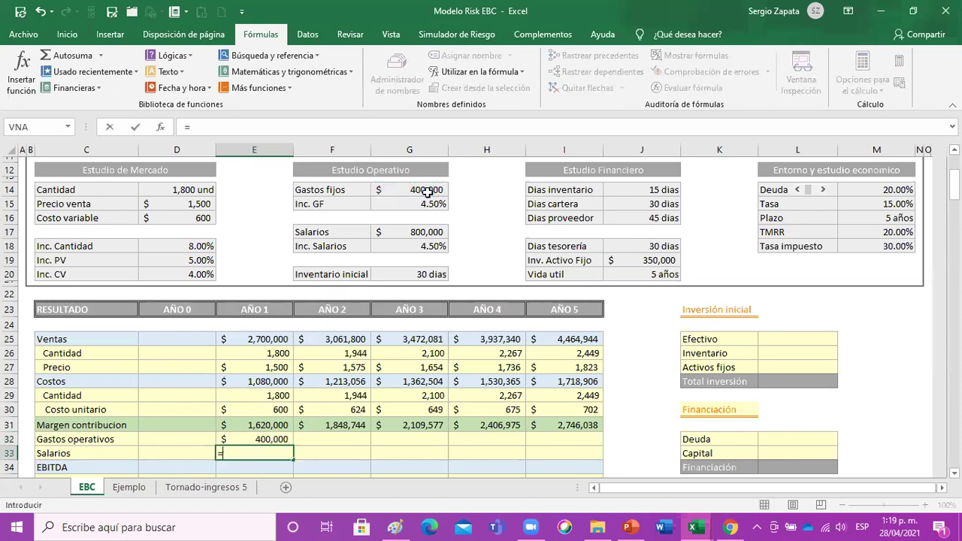
{"action": "left_click", "coordinate": [435, 232]}
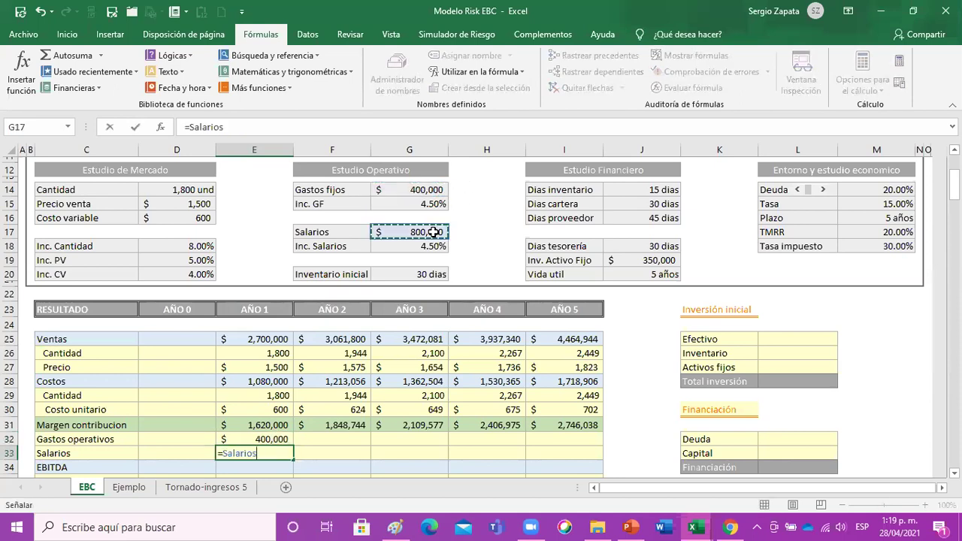
{"action": "key", "text": "Return"}
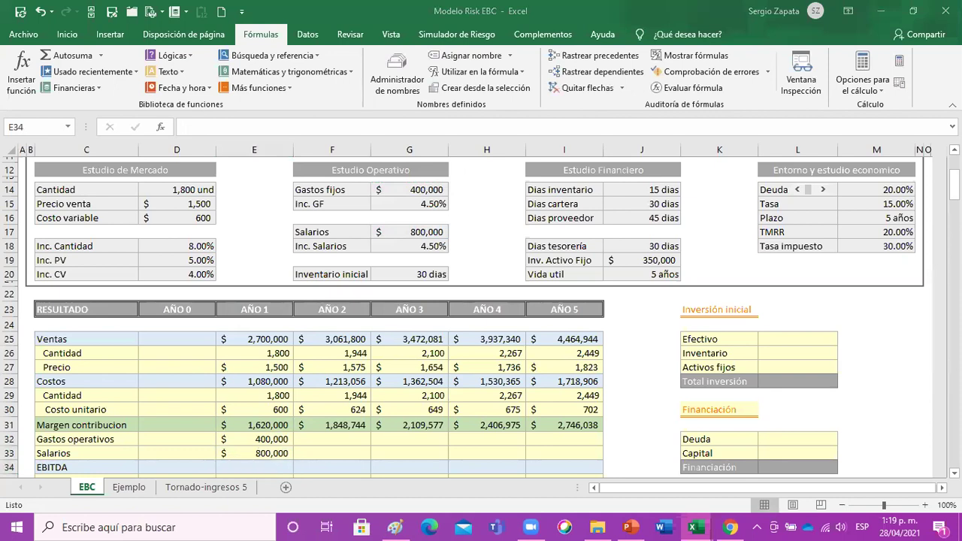
- Try a Cantidad of 0 units in D14 and undo the change
{"action": "left_click", "coordinate": [169, 190]}
{"action": "type", "text": "0"}
{"action": "key", "text": "Return"}
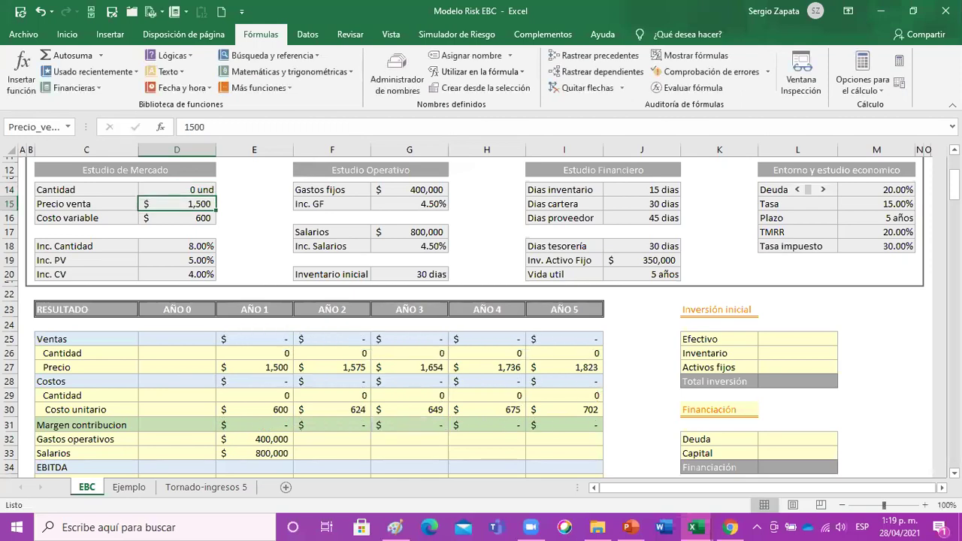
{"action": "key", "text": "ctrl+z"}
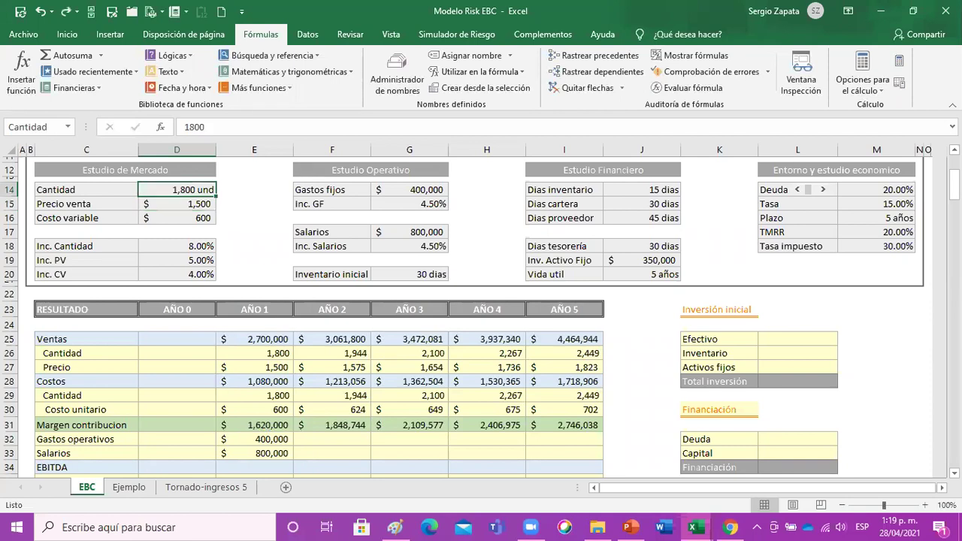
- Calculate the year 2 Gastos operativos in F32 as =E32*(1+Inc._GF)
{"action": "left_click_drag", "start_coordinate": [289, 439], "coordinate": [285, 454]}
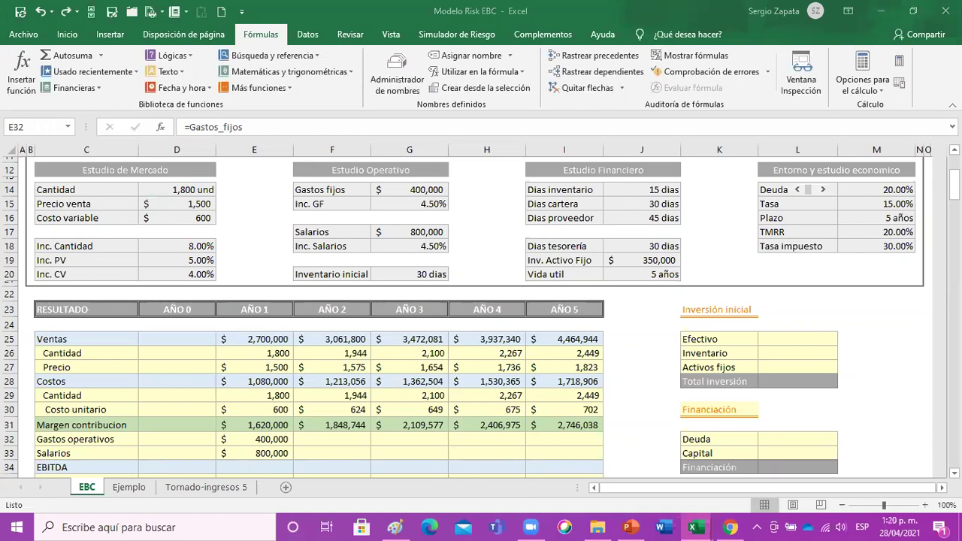
{"action": "left_click_drag", "start_coordinate": [289, 439], "coordinate": [289, 453]}
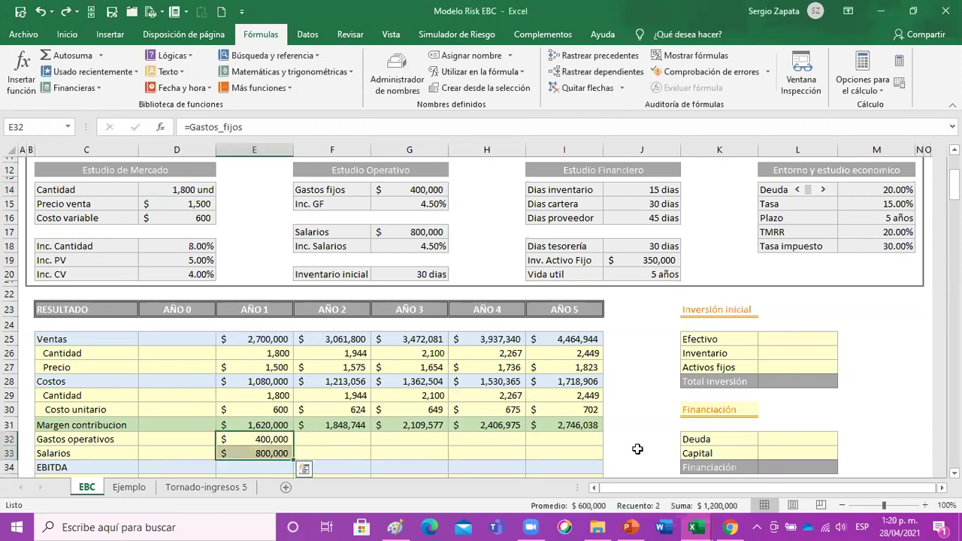
{"action": "key", "text": "Right"}
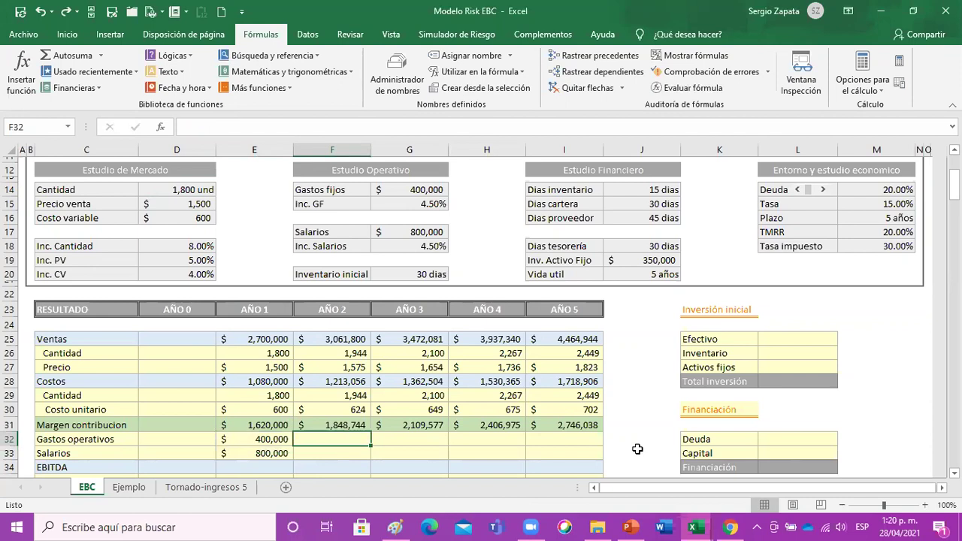
{"action": "type", "text": "="}
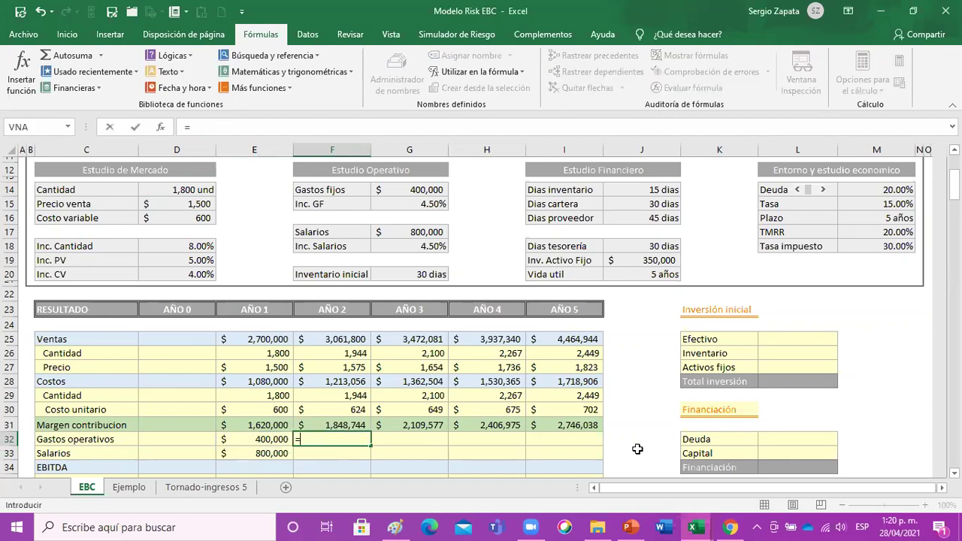
{"action": "key", "text": "Left"}
{"action": "type", "text": "*("}
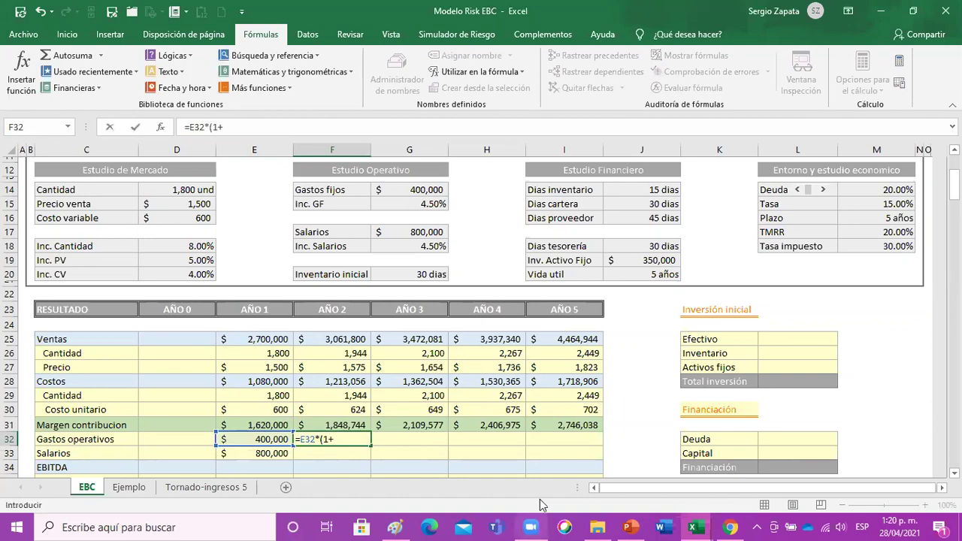
{"action": "type", "text": "1+"}
{"action": "left_click", "coordinate": [436, 206]}
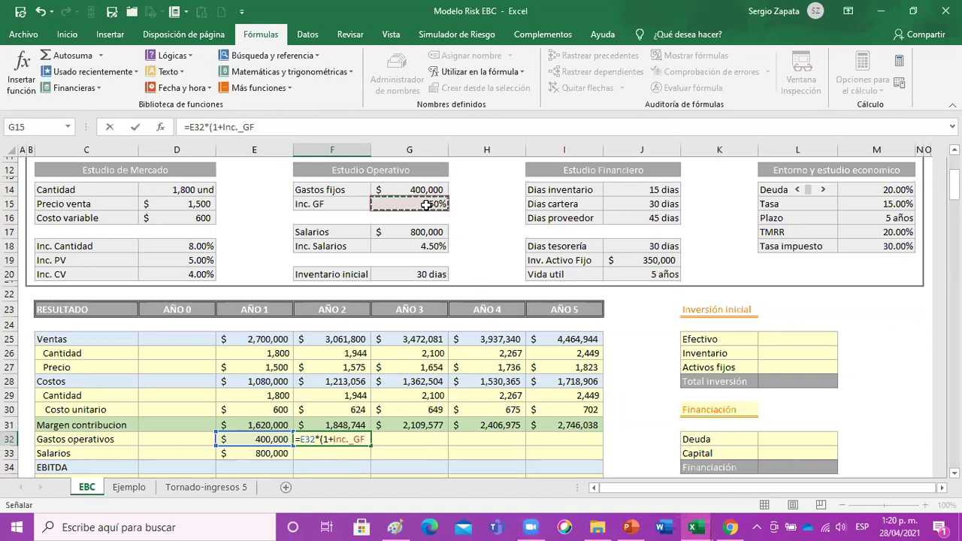
{"action": "type", "text": ")"}
{"action": "key", "text": "Return"}
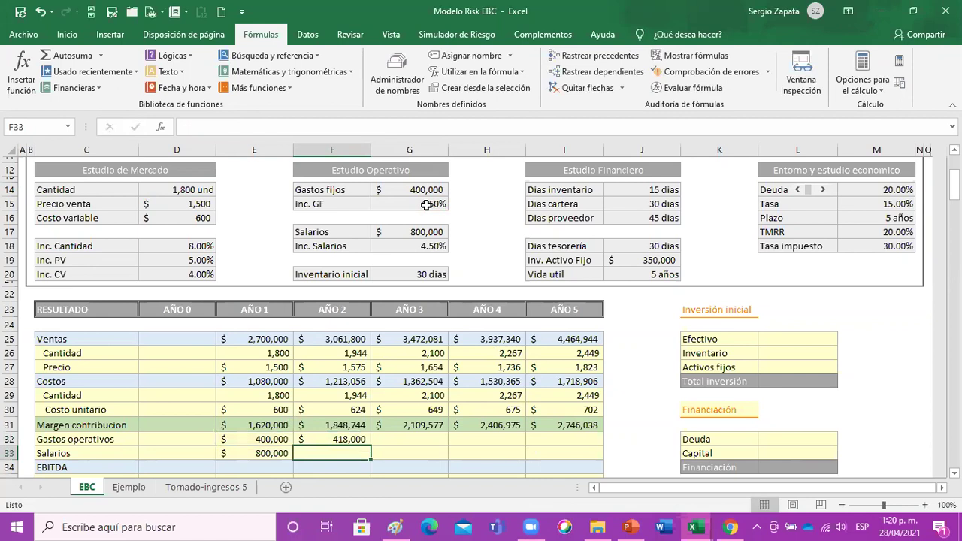
- Calculate the year 2 Salarios in F33 as =E33*(1+Inc._Salarios)
{"action": "type", "text": "="}
{"action": "key", "text": "Left"}
{"action": "type", "text": "*(1+"}
{"action": "left_click", "coordinate": [426, 245]}
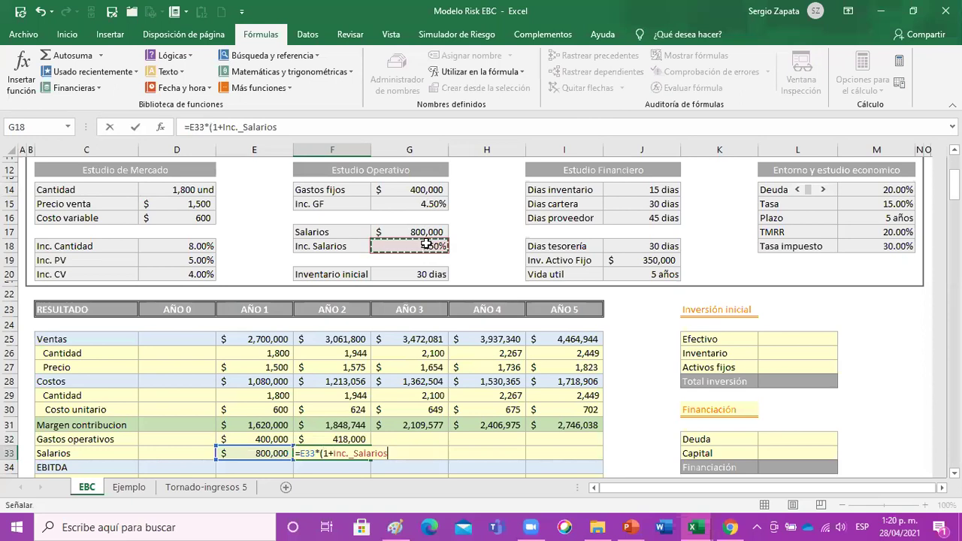
{"action": "key", "text": "Return"}
- Fill the year 2 Gastos operativos and Salarios formulas across to year 5
{"action": "key", "text": "Up"}
{"action": "key", "text": "Up"}
{"action": "key", "text": "shift+Down"}
{"action": "key", "text": "alt"}
{"action": "key", "text": "e"}
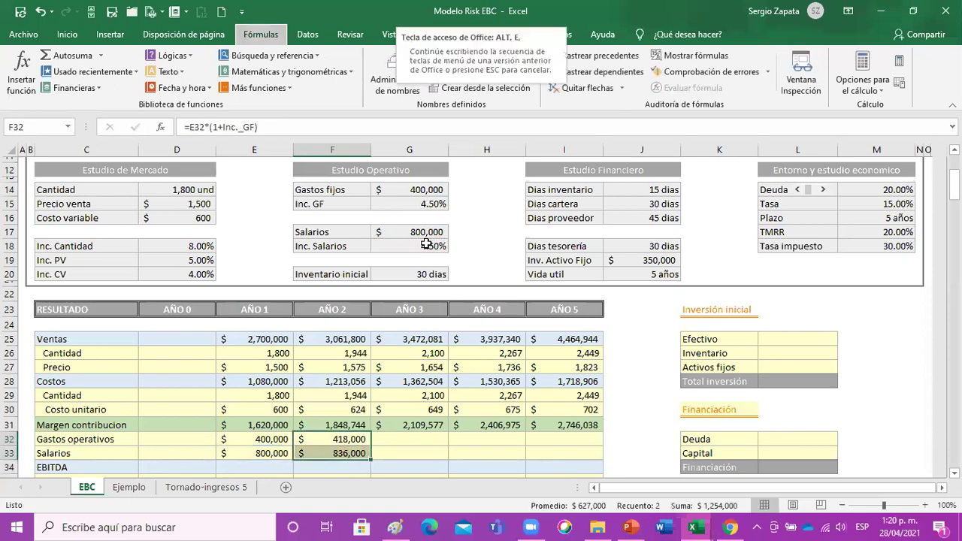
{"action": "key", "text": "shift+Right"}
{"action": "key", "text": "shift+Right"}
{"action": "key", "text": "shift+Right"}
{"action": "key", "text": "ctrl+r"}
- Calculate the year 1 EBITDA in E34 as Margen contribucion minus Gastos operativos and Salarios, =E31-E32-E33
{"action": "key", "text": "Left"}
{"action": "key", "text": "Down"}
{"action": "type", "text": "="}
{"action": "key", "text": "Up"}
{"action": "key", "text": "Up"}
{"action": "key", "text": "Up"}
{"action": "key", "text": "Up"}
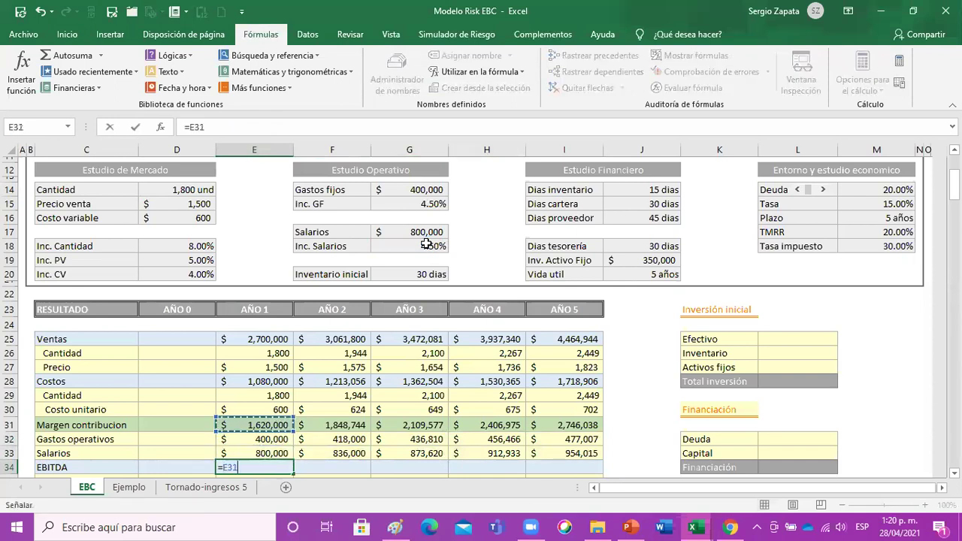
{"action": "key", "text": "Down"}
{"action": "type", "text": "-"}
{"action": "key", "text": "Down"}
{"action": "type", "text": "-"}
{"action": "key", "text": "Down"}
{"action": "key", "text": "Return"}
- Copy the year 1 EBITDA formula across to year 5
{"action": "key", "text": "Up"}
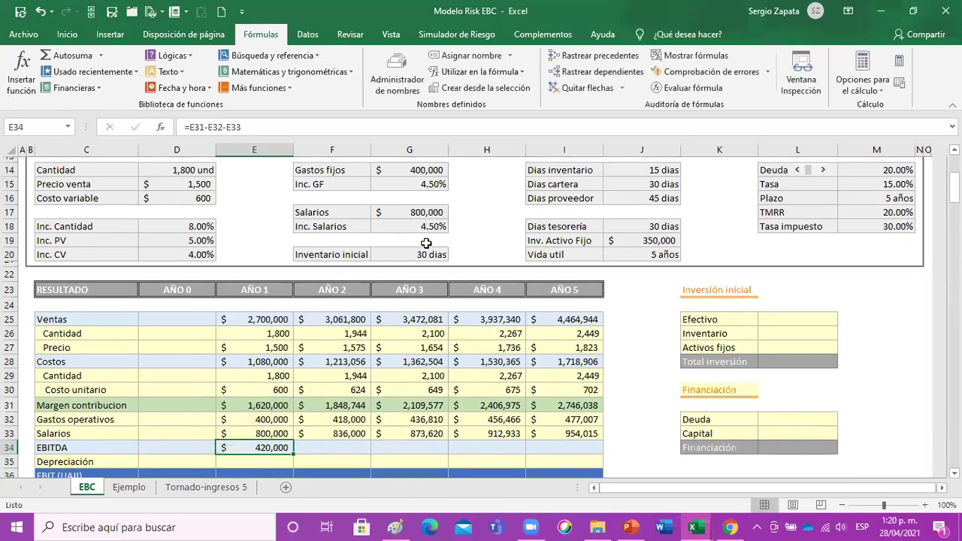
{"action": "key", "text": "ctrl+c"}
{"action": "key", "text": "shift+Right"}
{"action": "key", "text": "shift+Right"}
{"action": "key", "text": "shift+Right"}
{"action": "key", "text": "shift+Right"}
{"action": "key", "text": "Return"}
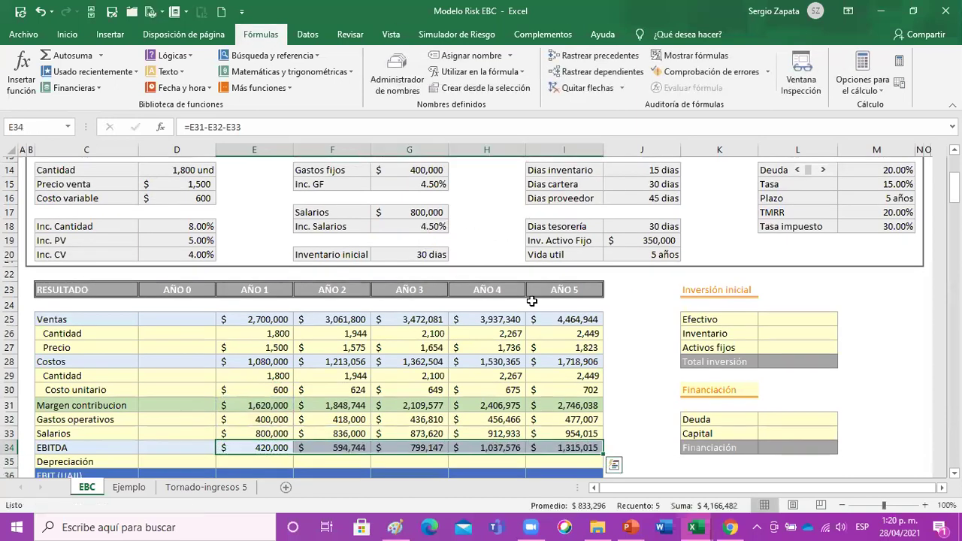
{"action": "left_click", "coordinate": [543, 331]}
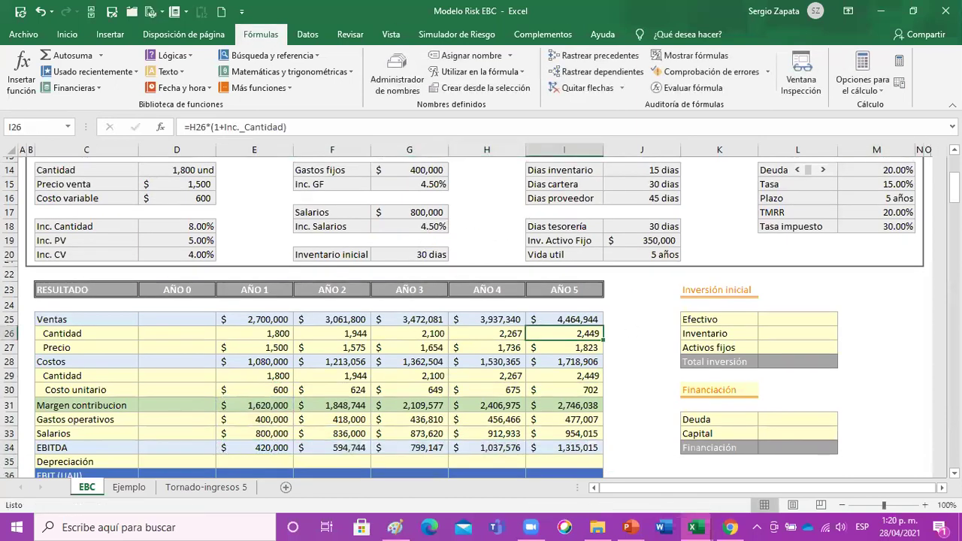
{"action": "scroll", "coordinate": [481, 315], "scroll_direction": "up", "scroll_amount": 1}
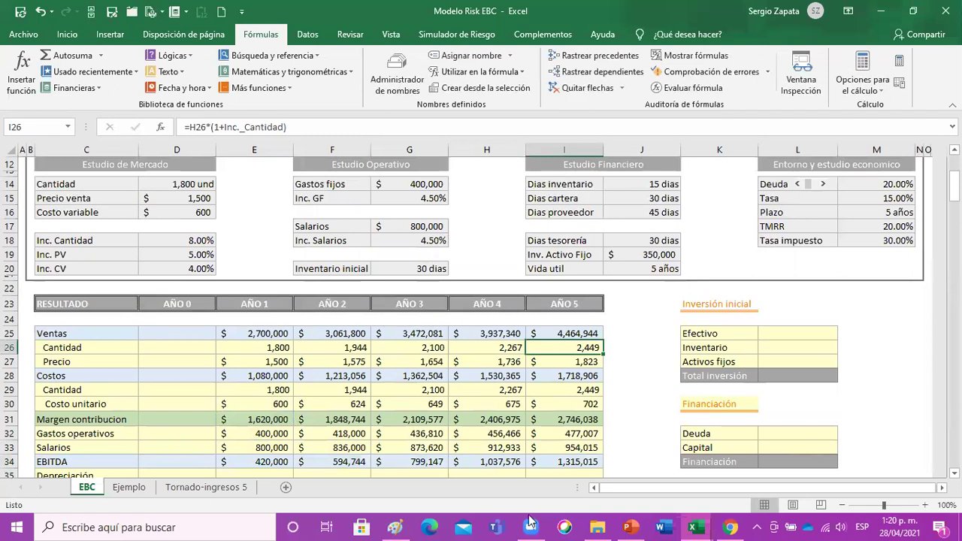
{"action": "left_click", "coordinate": [487, 419]}
{"action": "left_click", "coordinate": [557, 466]}
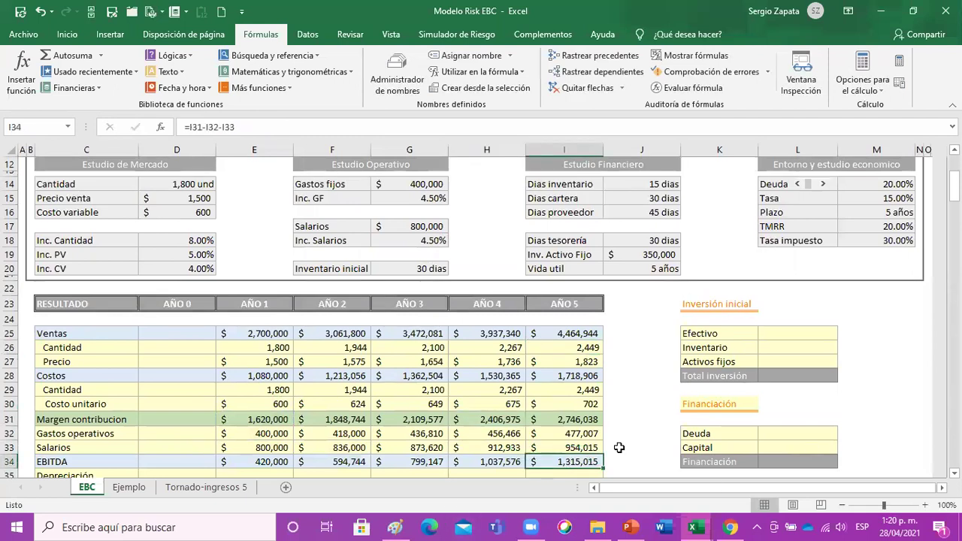
- Save the workbook, keeping it as a macro-free file
{"action": "left_click", "coordinate": [20, 11]}
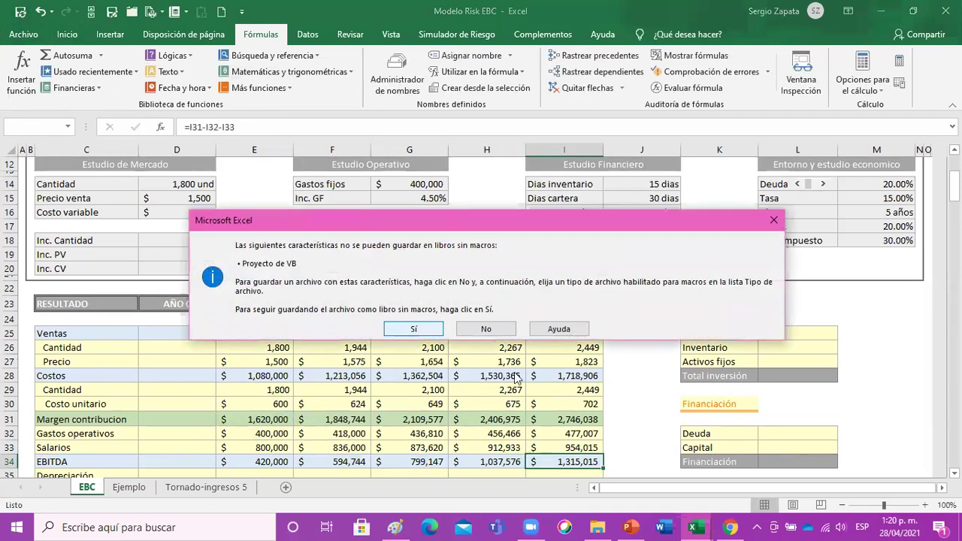
{"action": "left_click", "coordinate": [413, 329]}
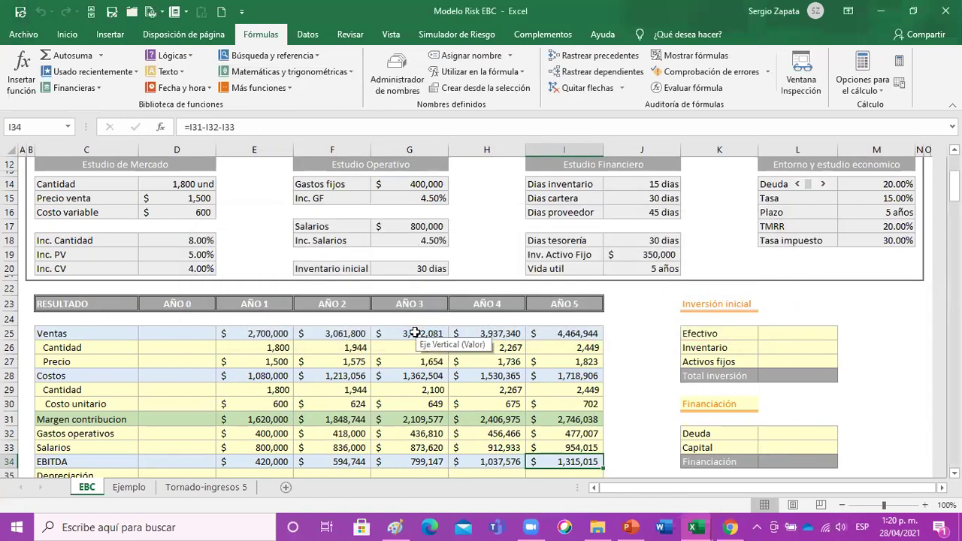
- Examine the year 1 Margen contribucion formula in E31 and the projection formulas through the year 5 EBITDA
{"action": "left_click", "coordinate": [288, 418]}
{"action": "key", "text": "F2"}
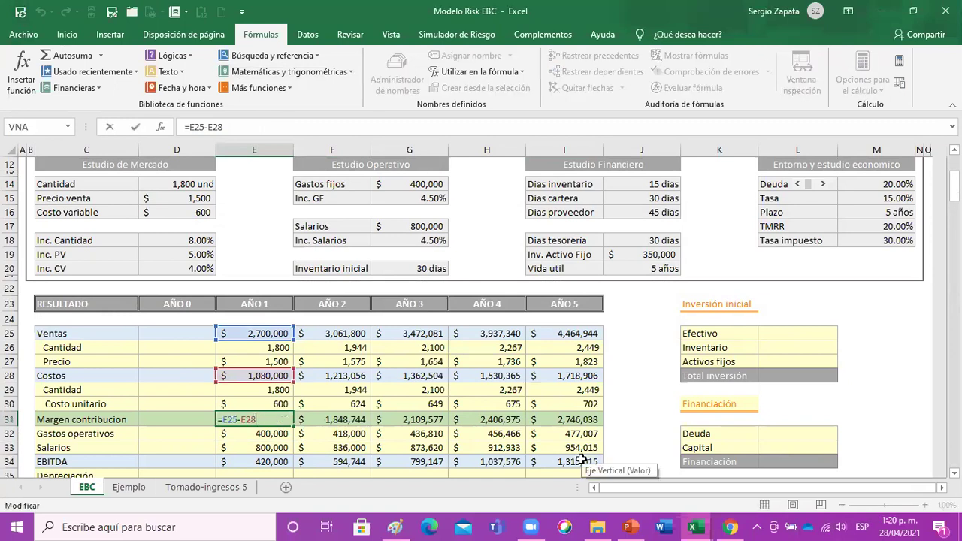
{"action": "left_click", "coordinate": [511, 436]}
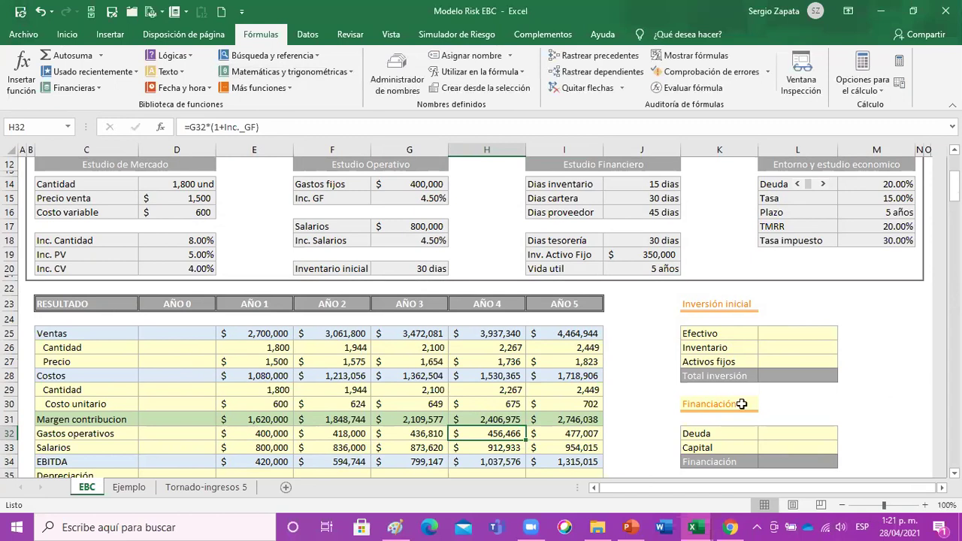
{"action": "left_click", "coordinate": [366, 390]}
{"action": "left_click", "coordinate": [570, 461]}
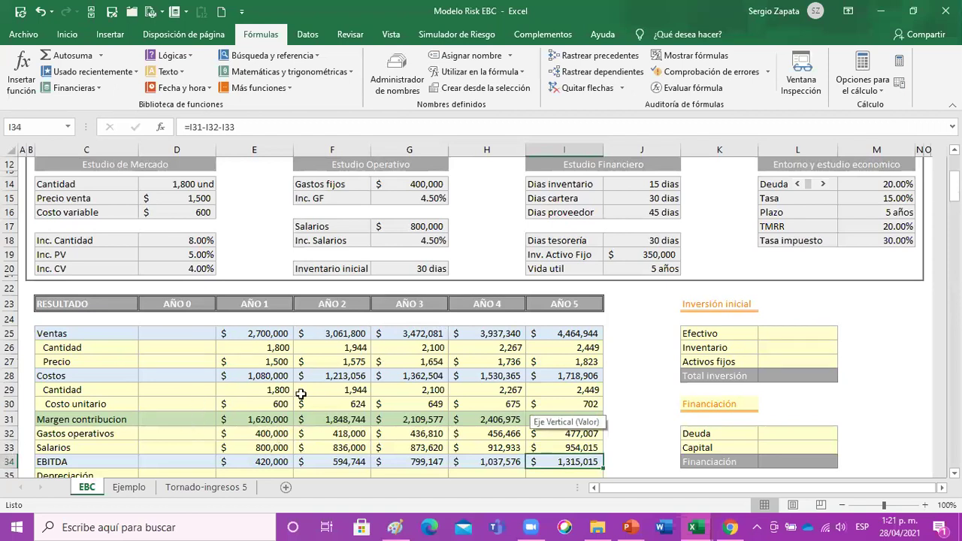
{"action": "left_click", "coordinate": [460, 350]}
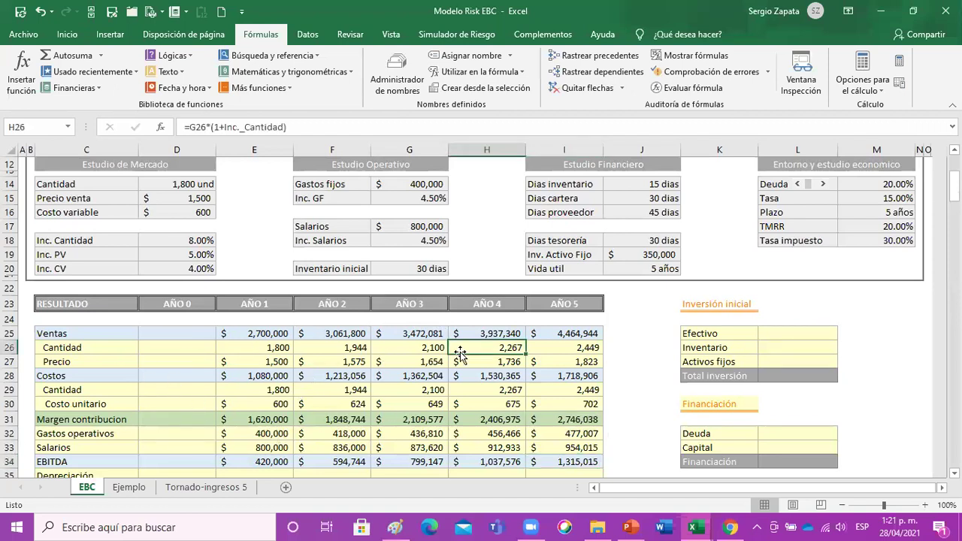
{"action": "left_click", "coordinate": [561, 466]}
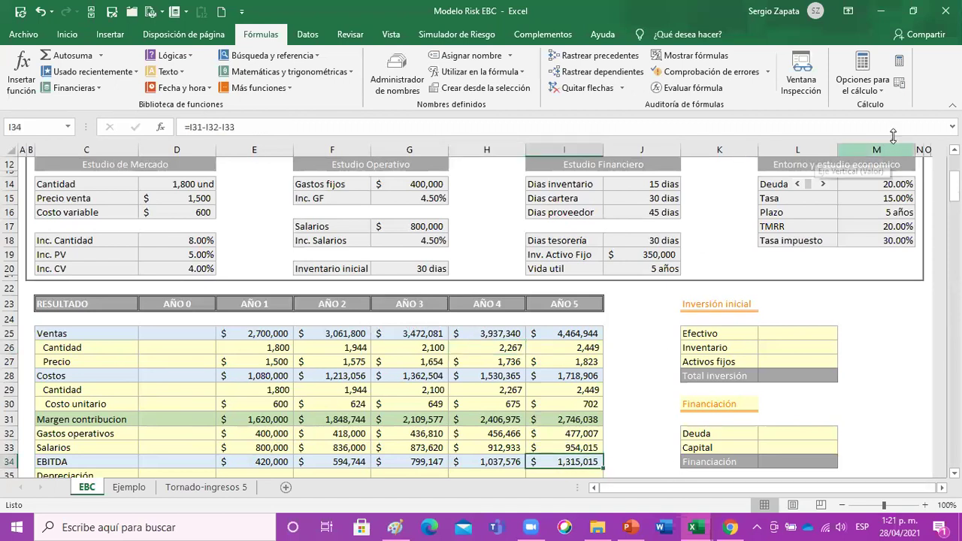
- Trace the precedents of the year 1 EBITDA in E34 back to the input cells, and remove the arrows
{"action": "scroll", "coordinate": [679, 273], "scroll_direction": "up", "scroll_amount": 1}
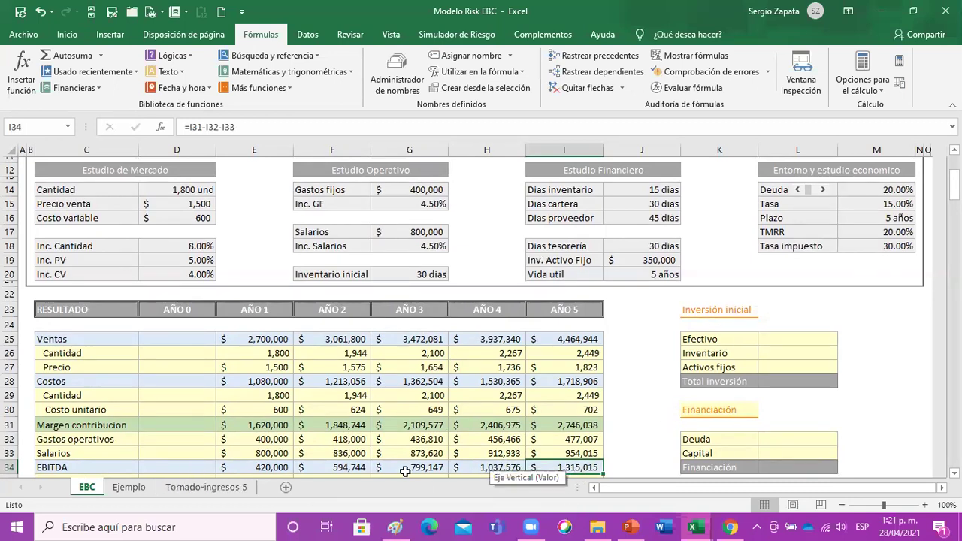
{"action": "left_click", "coordinate": [275, 466]}
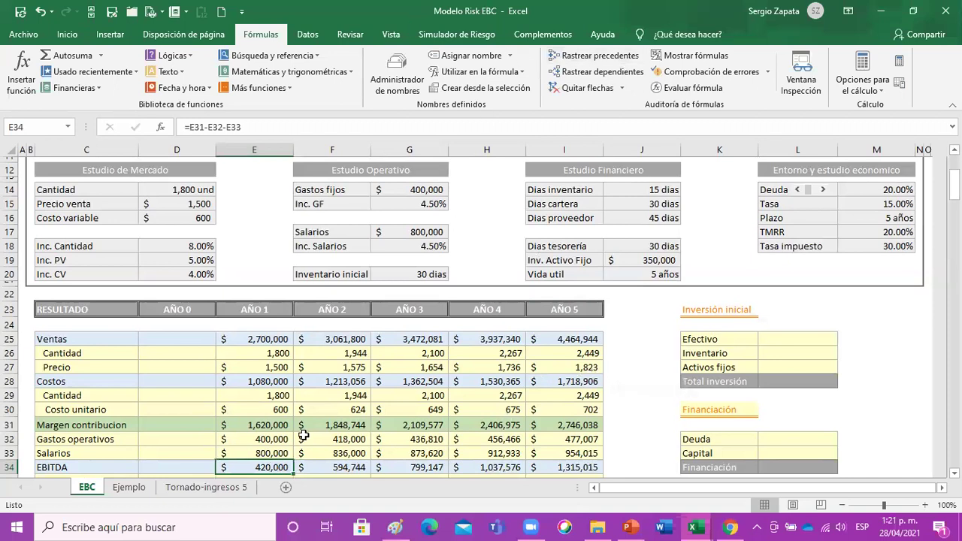
{"action": "left_click", "coordinate": [597, 58]}
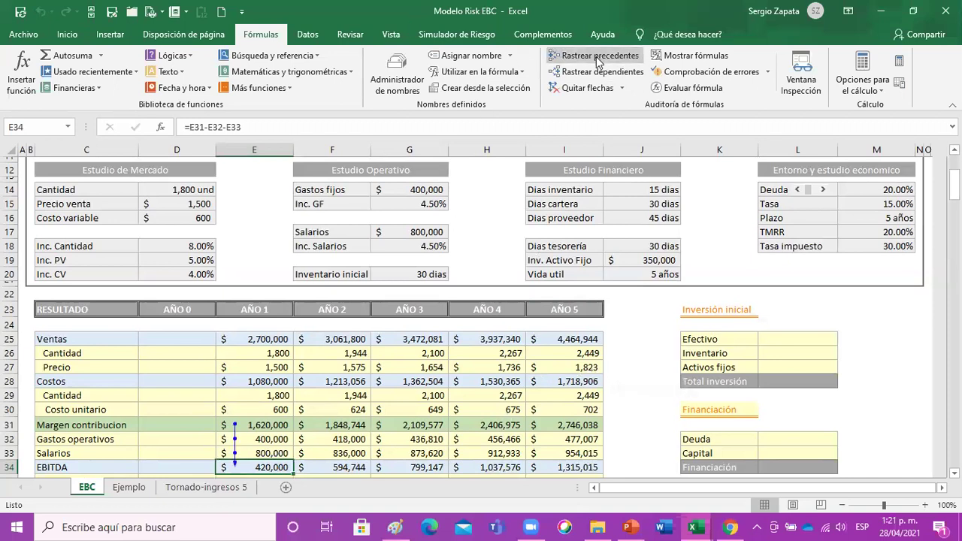
{"action": "left_click", "coordinate": [598, 58]}
{"action": "left_click", "coordinate": [598, 58]}
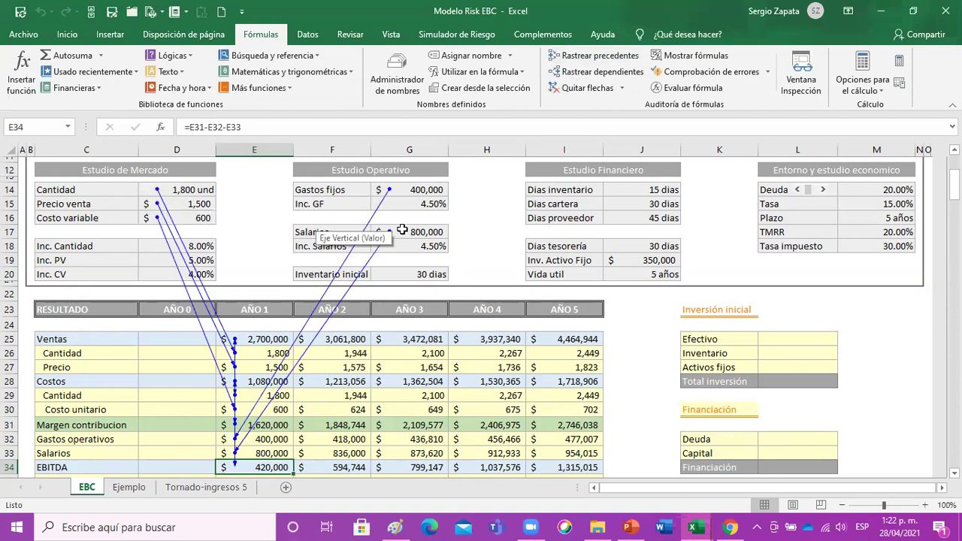
{"action": "left_click", "coordinate": [411, 343]}
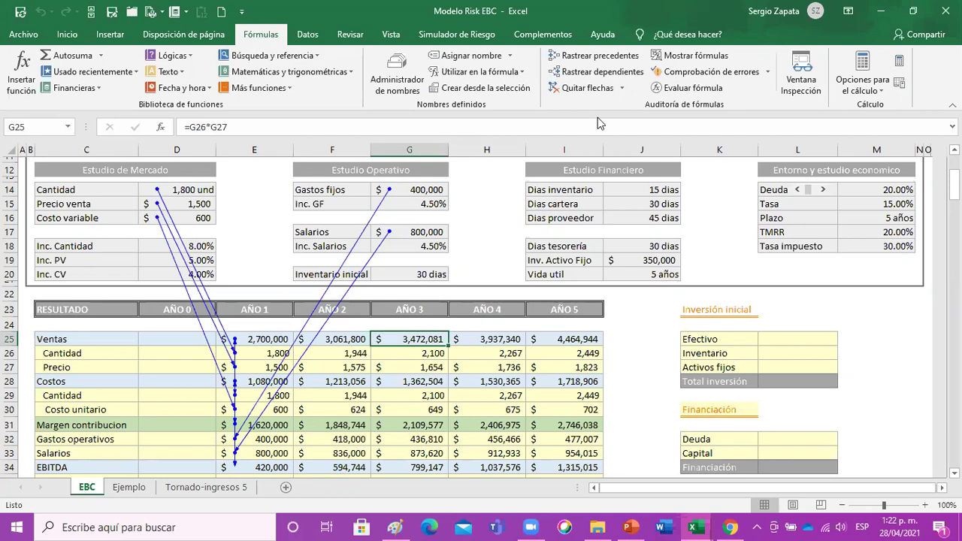
{"action": "left_click", "coordinate": [592, 88]}
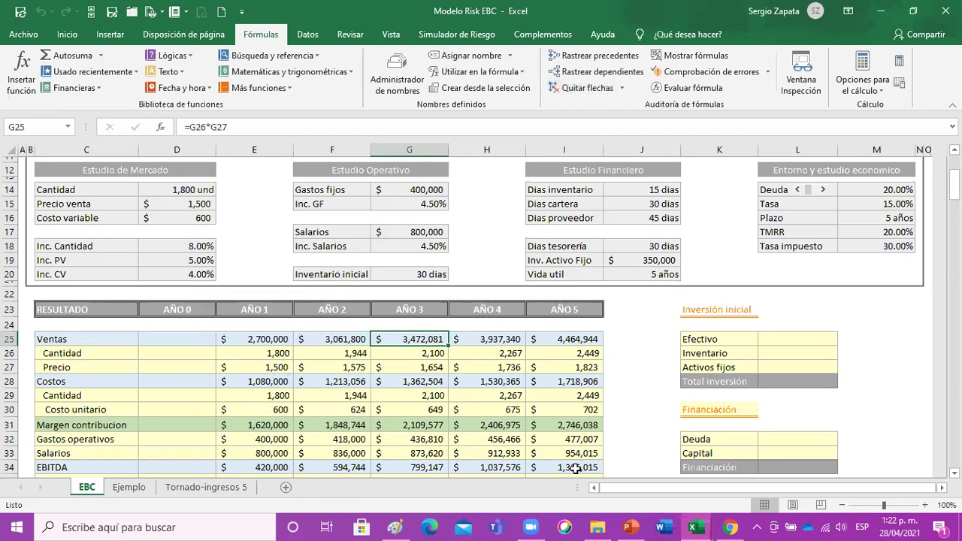
- Trace several levels of precedents for the year 5 EBITDA in I34
{"action": "left_click", "coordinate": [582, 464]}
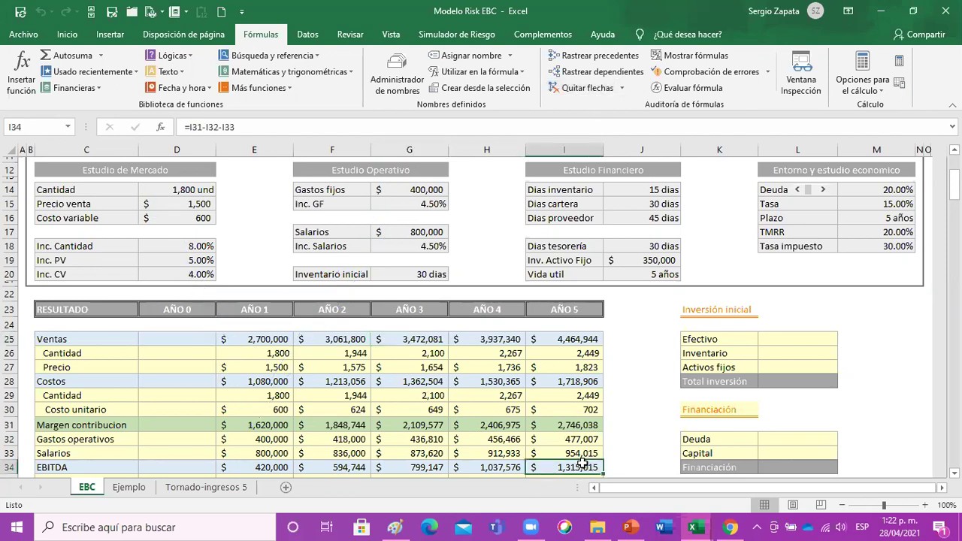
{"action": "left_click", "coordinate": [602, 60]}
{"action": "left_click", "coordinate": [602, 60]}
{"action": "left_click", "coordinate": [603, 60]}
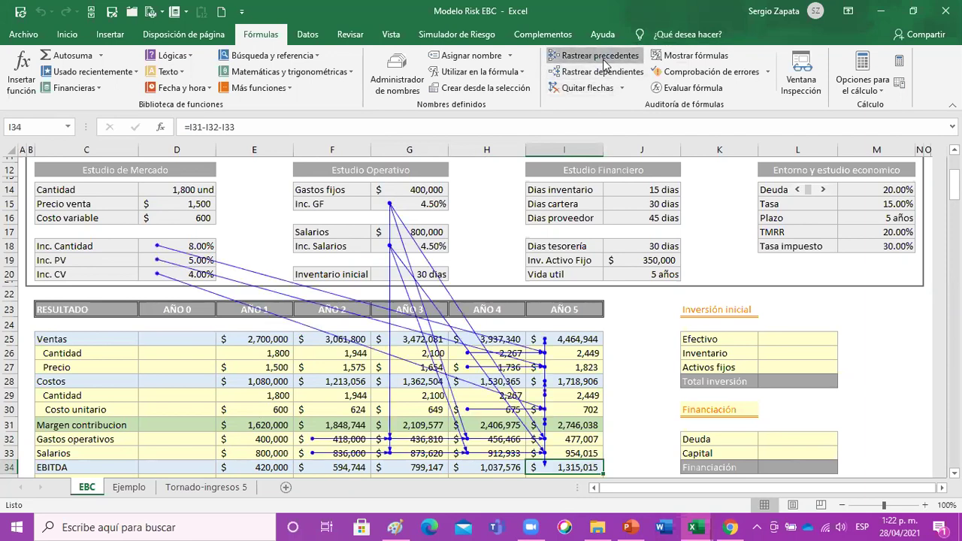
- Trace the remaining precedent levels of the year 5 EBITDA in I34 back to the input cells, and remove the arrows
{"action": "left_click", "coordinate": [603, 61]}
{"action": "left_click", "coordinate": [603, 59]}
{"action": "left_click", "coordinate": [603, 59]}
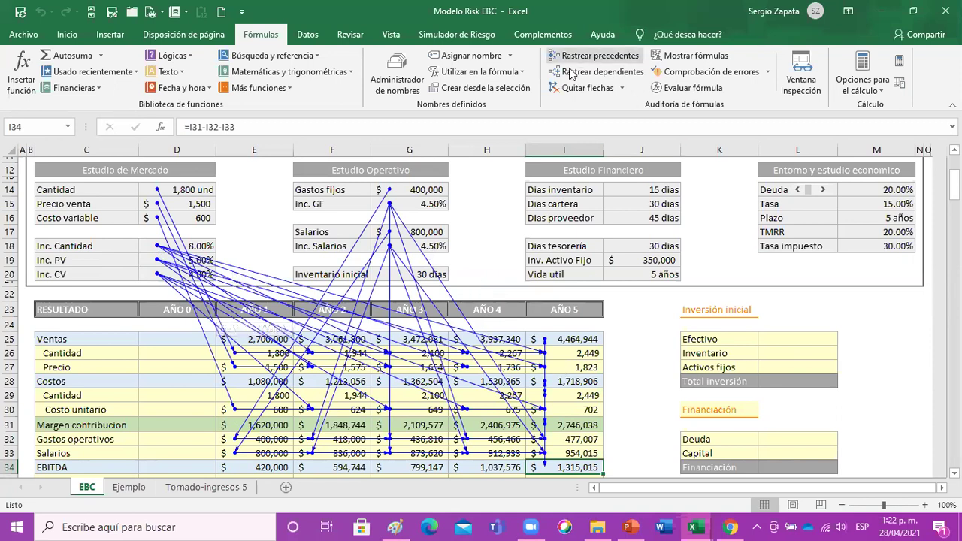
{"action": "left_click", "coordinate": [571, 92]}
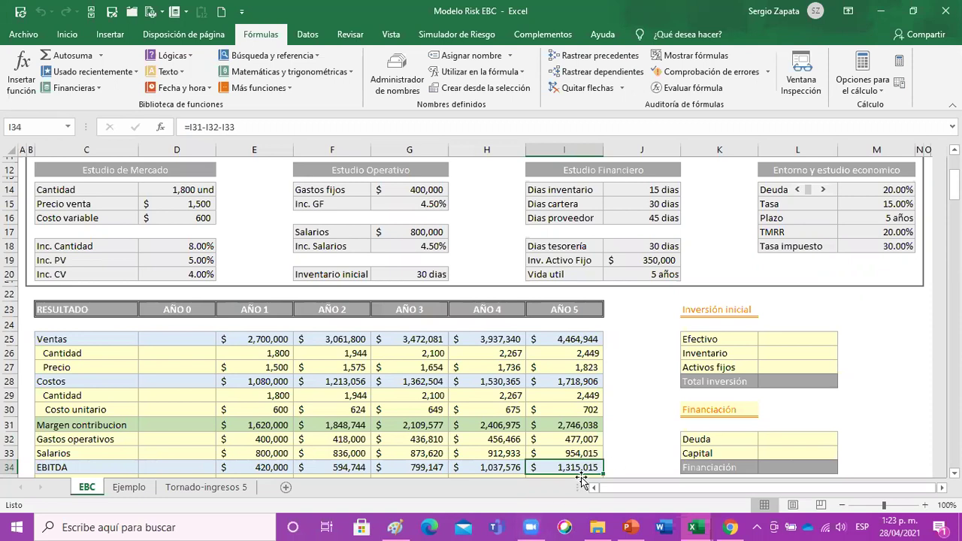
- Run a tornado analysis on the year 5 EBITDA in I34 with the use of cell addresses turned off
{"action": "left_click", "coordinate": [448, 35]}
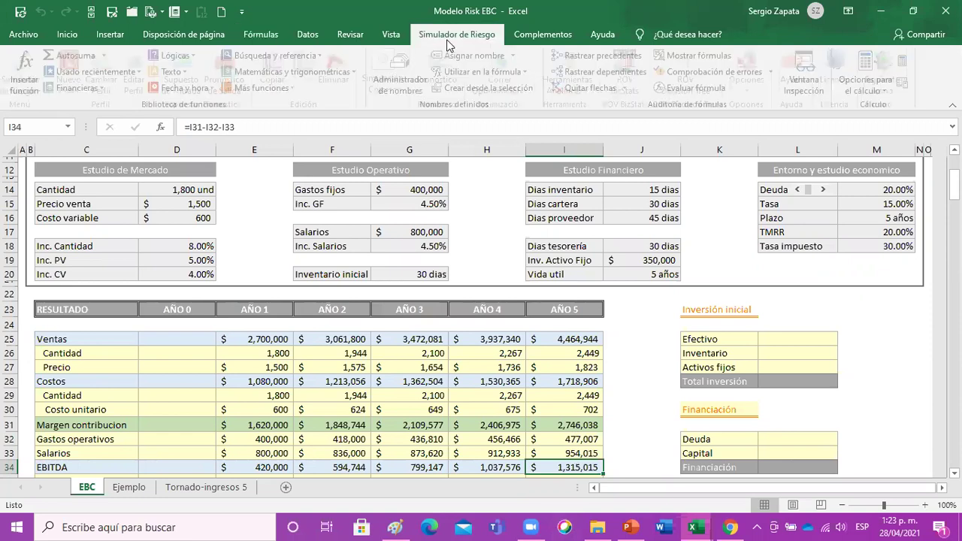
{"action": "left_click", "coordinate": [596, 94]}
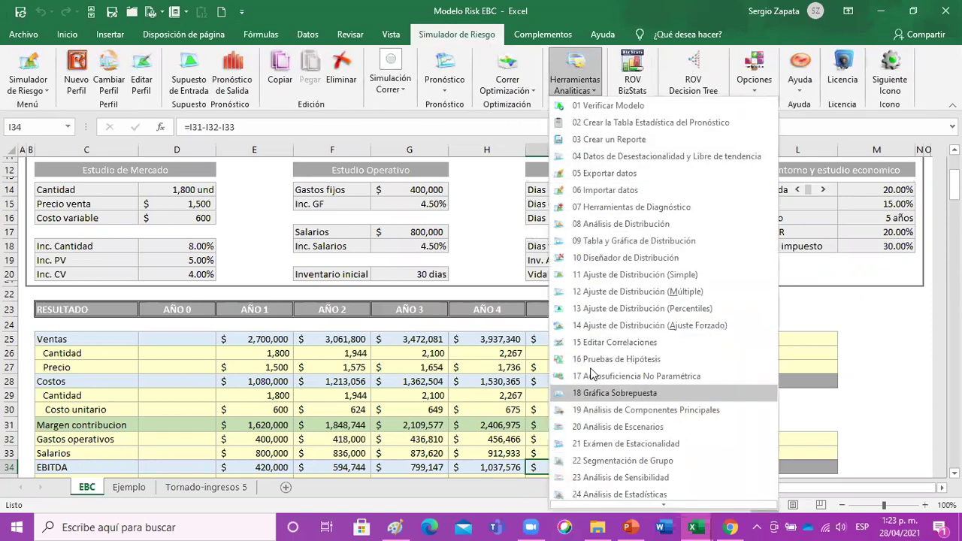
{"action": "scroll", "coordinate": [639, 386], "scroll_direction": "down", "scroll_amount": 2}
{"action": "left_click", "coordinate": [657, 481]}
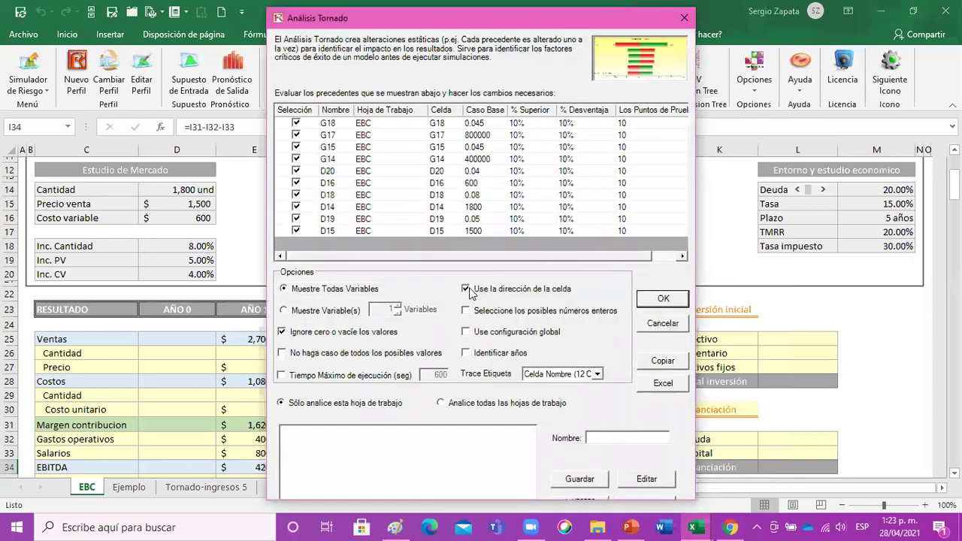
{"action": "left_click", "coordinate": [466, 288]}
{"action": "left_click", "coordinate": [660, 299]}
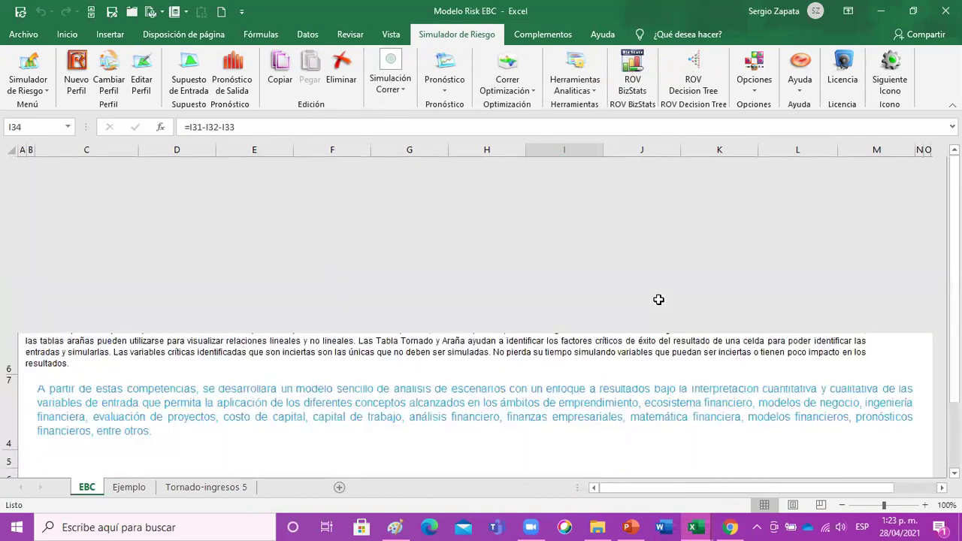
- Look over the tornado report, move its sheet after Tornado-ingresos 5 and rename it Tornado Ebitda
{"action": "scroll", "coordinate": [669, 295], "scroll_direction": "down", "scroll_amount": 4}
{"action": "scroll", "coordinate": [669, 300], "scroll_direction": "down", "scroll_amount": 5}
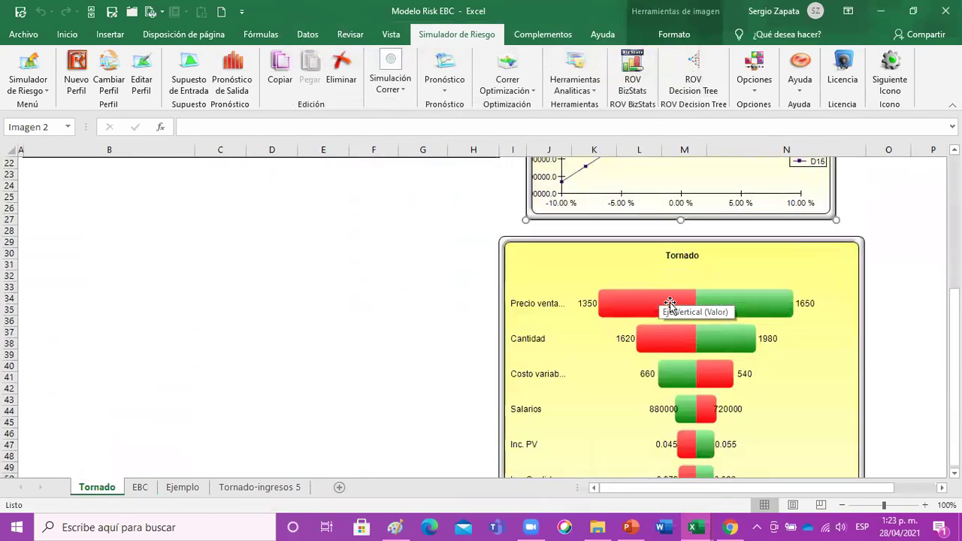
{"action": "scroll", "coordinate": [671, 311], "scroll_direction": "down", "scroll_amount": 1}
{"action": "scroll", "coordinate": [672, 318], "scroll_direction": "up", "scroll_amount": 8}
{"action": "scroll", "coordinate": [672, 318], "scroll_direction": "up", "scroll_amount": 2}
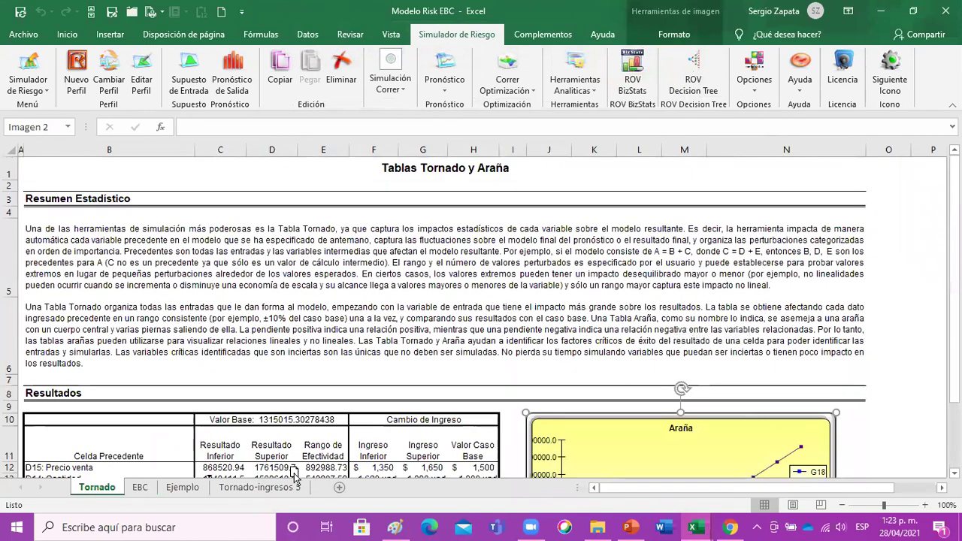
{"action": "left_click_drag", "start_coordinate": [294, 478], "coordinate": [316, 487]}
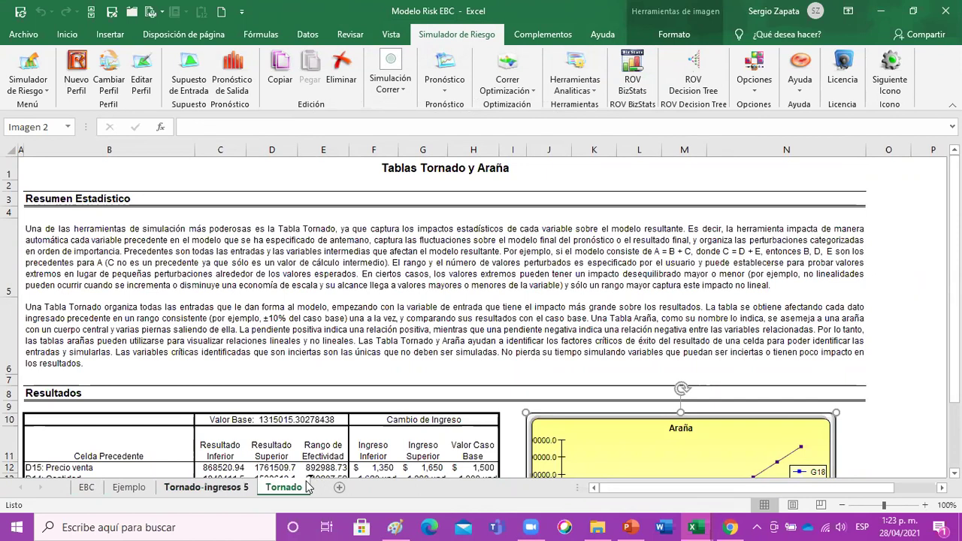
{"action": "double_click", "coordinate": [284, 487]}
{"action": "type", "text": "Tr"}
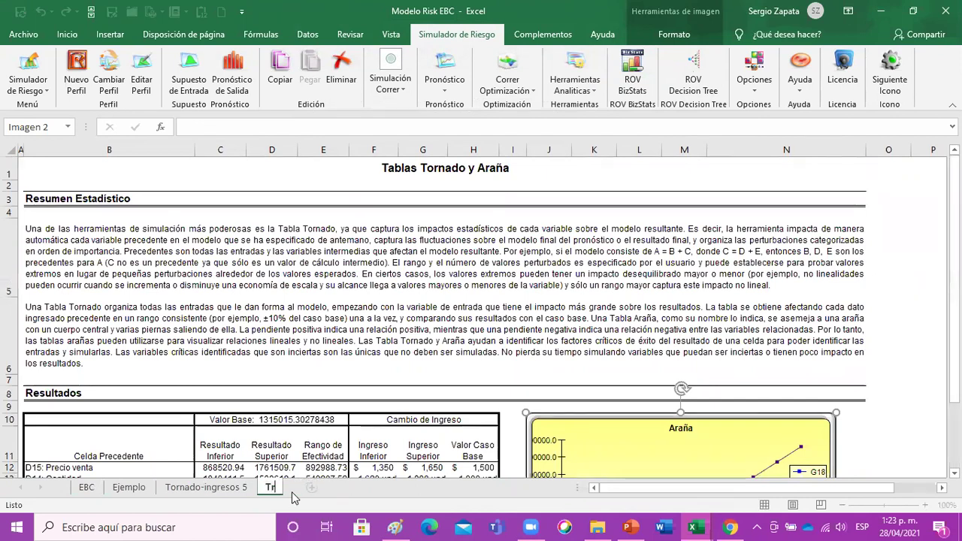
{"action": "type", "text": "ornado Ebitda"}
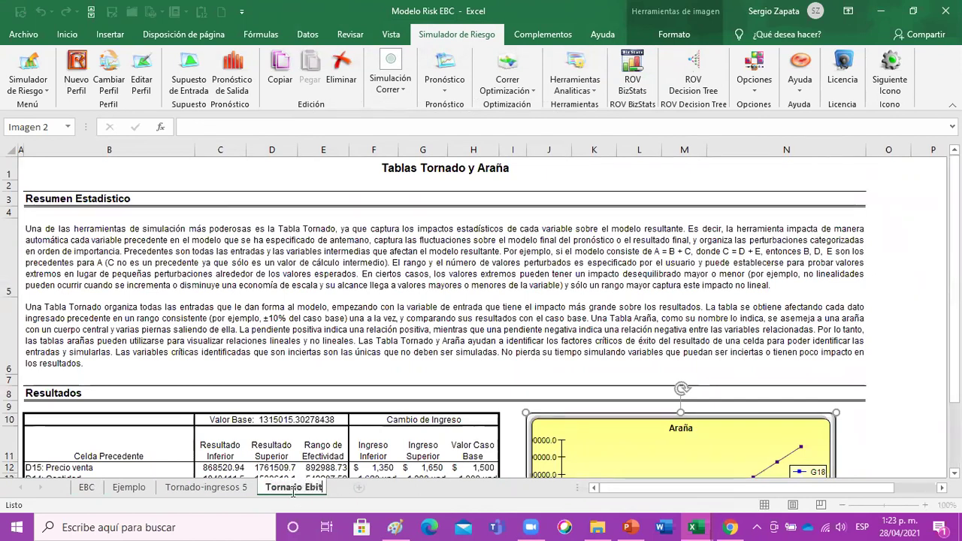
{"action": "key", "text": "Return"}
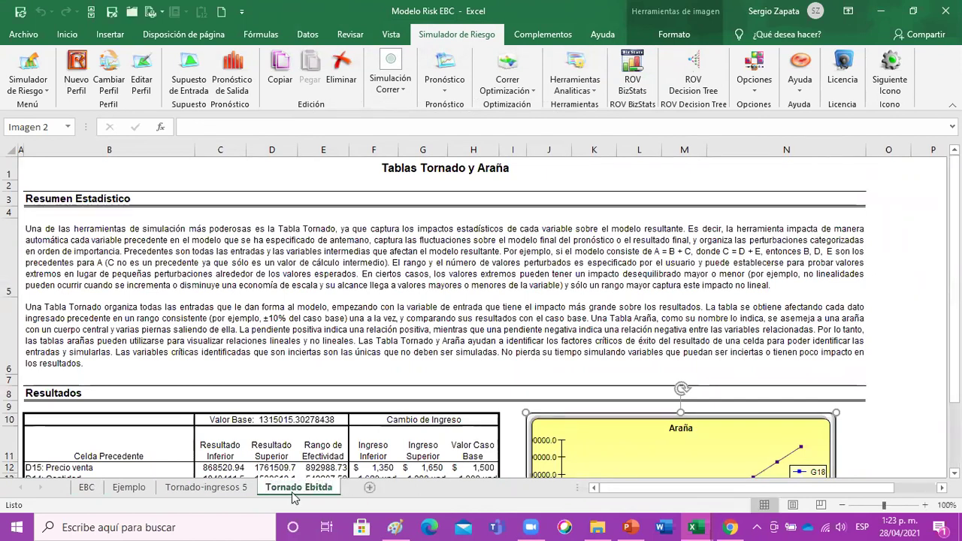
- Fill the Valor Base cell C10 with yellow and compare it with the year 5 EBITDA on the EBC sheet
{"action": "left_click", "coordinate": [281, 418]}
{"action": "scroll", "coordinate": [280, 418], "scroll_direction": "down", "scroll_amount": 2}
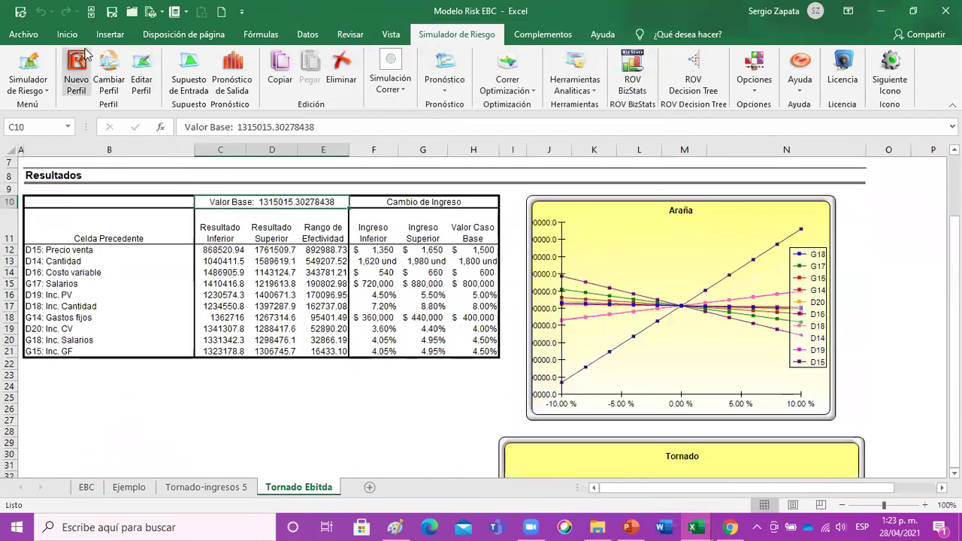
{"action": "left_click", "coordinate": [77, 40]}
{"action": "left_click", "coordinate": [185, 83]}
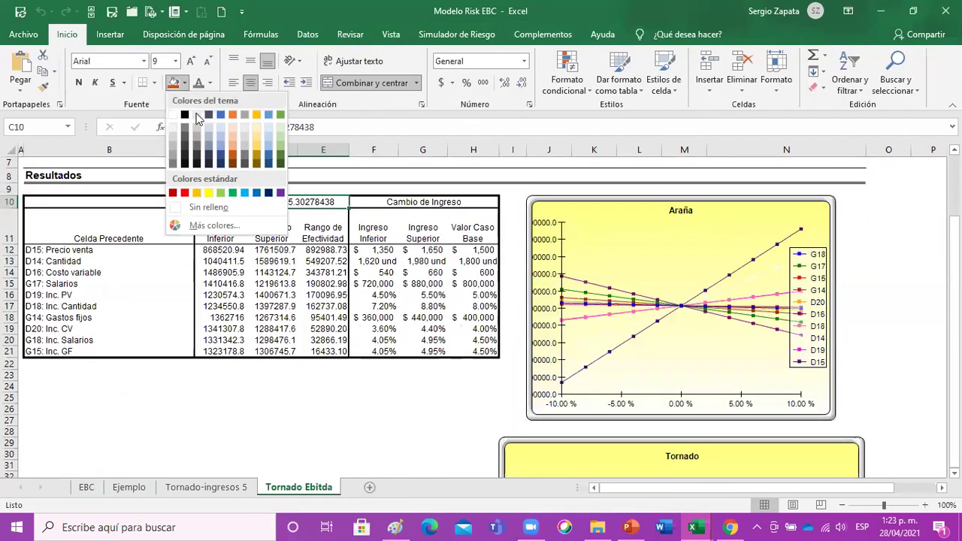
{"action": "left_click", "coordinate": [209, 193]}
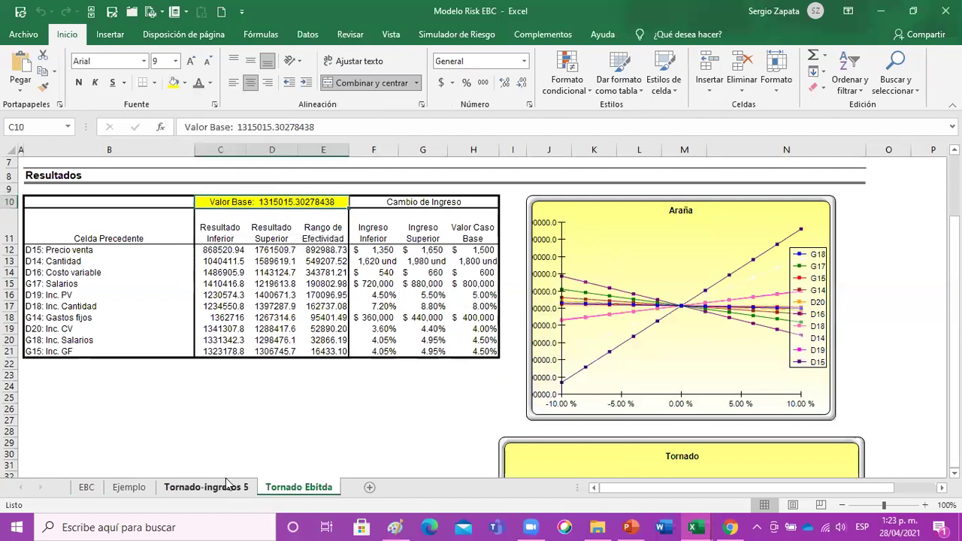
{"action": "left_click", "coordinate": [93, 488]}
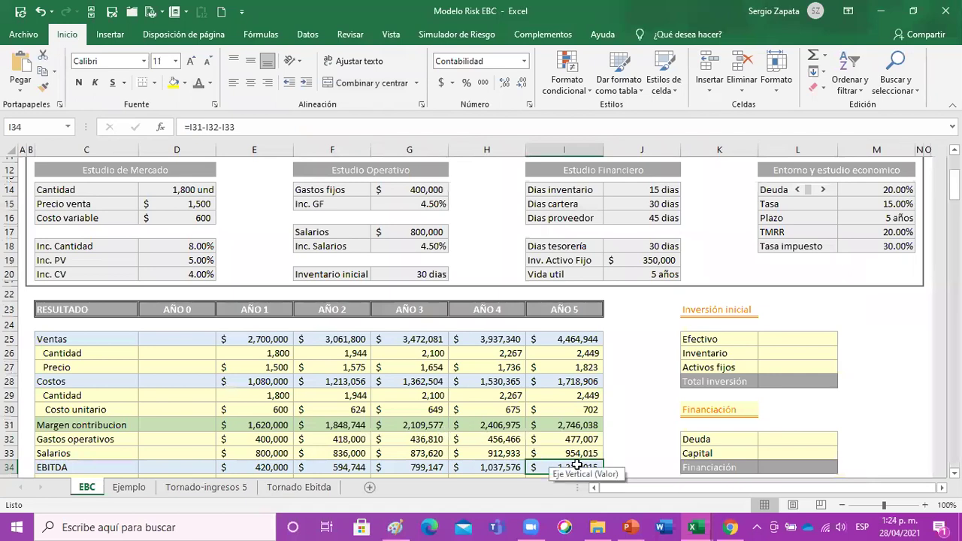
- Format the lower, upper and range results in C12:E21 of the Tornado Ebitda sheet as accounting currency without decimals
{"action": "left_click", "coordinate": [300, 488]}
{"action": "left_click_drag", "start_coordinate": [78, 250], "coordinate": [62, 352]}
{"action": "left_click_drag", "start_coordinate": [222, 252], "coordinate": [309, 355]}
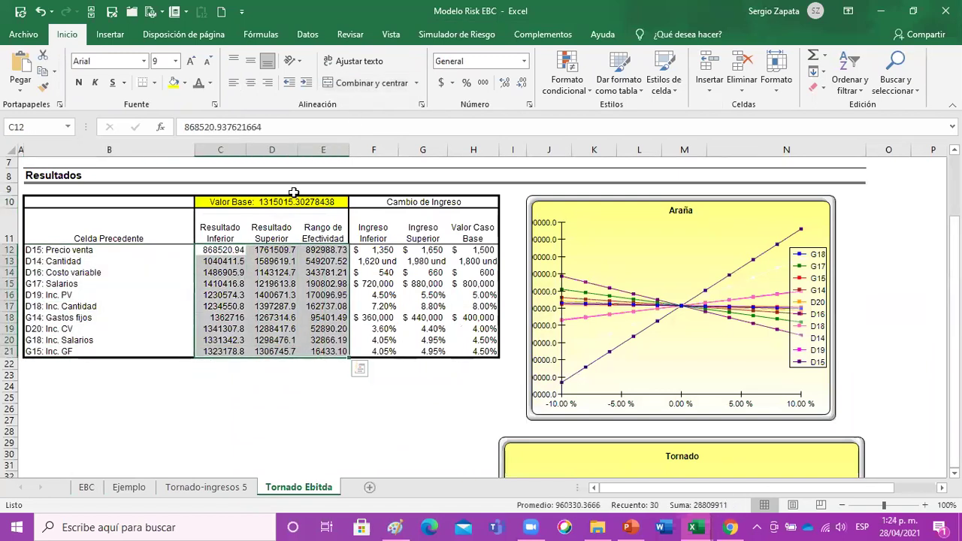
{"action": "left_click", "coordinate": [441, 85]}
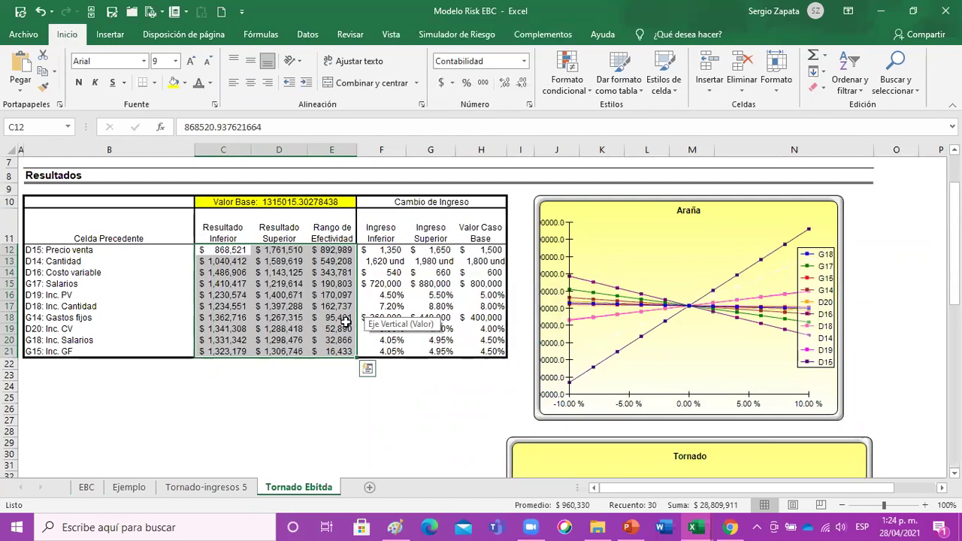
{"action": "left_click", "coordinate": [279, 305]}
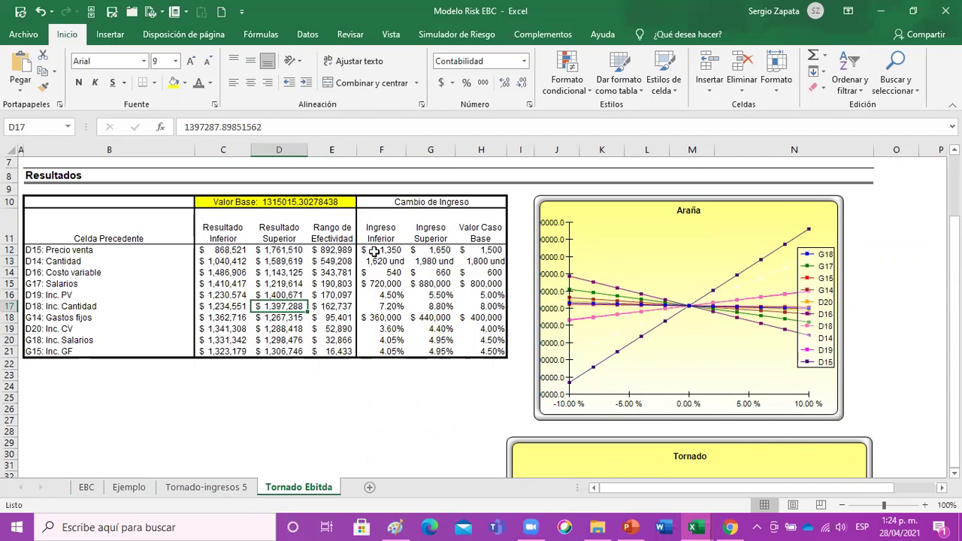
- Examine the Precio venta row's base value, lower input and lower result, and save the workbook from the EBC sheet
{"action": "left_click", "coordinate": [109, 252]}
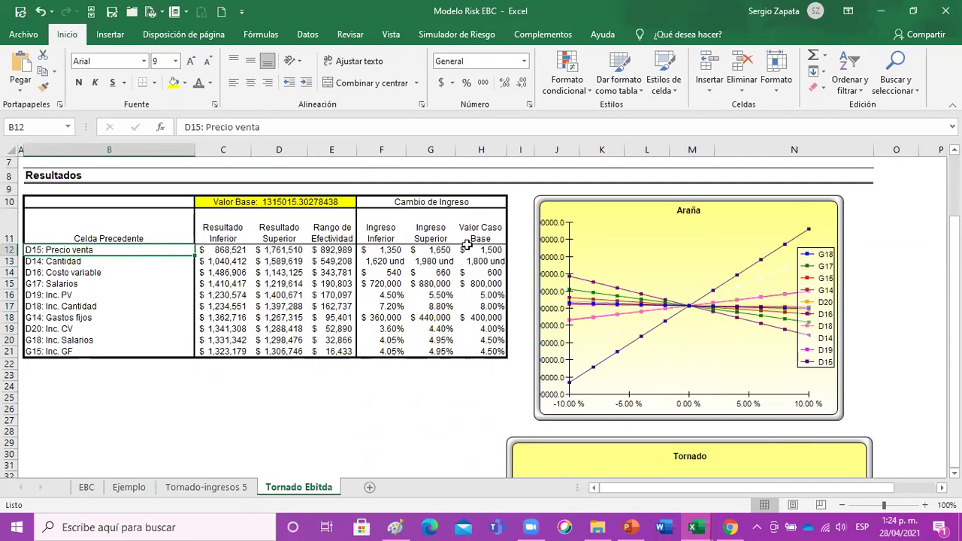
{"action": "left_click", "coordinate": [496, 253]}
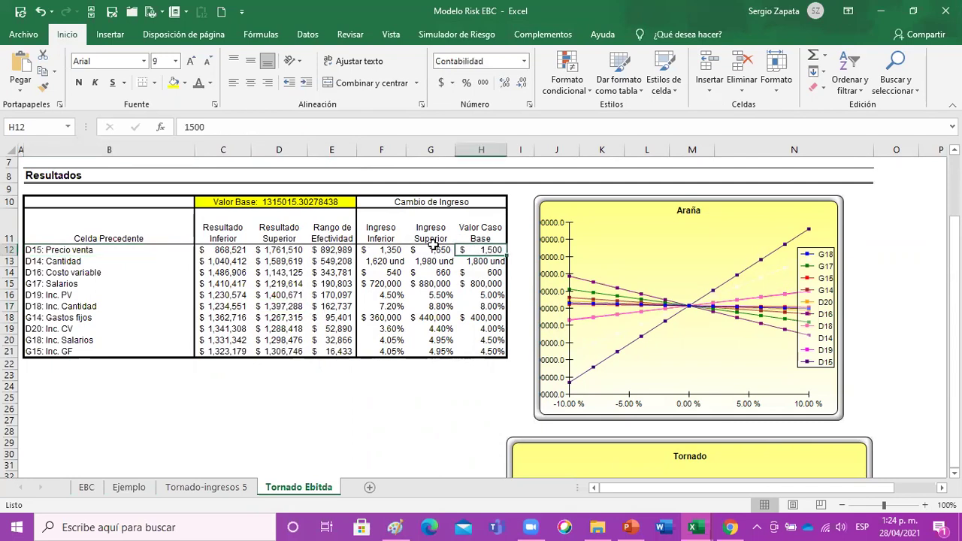
{"action": "left_click", "coordinate": [398, 248]}
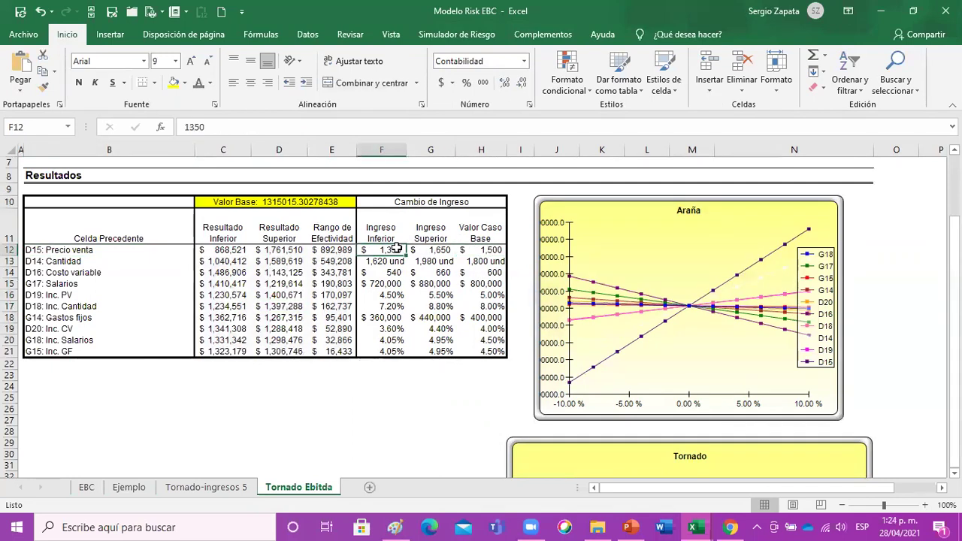
{"action": "left_click", "coordinate": [223, 248]}
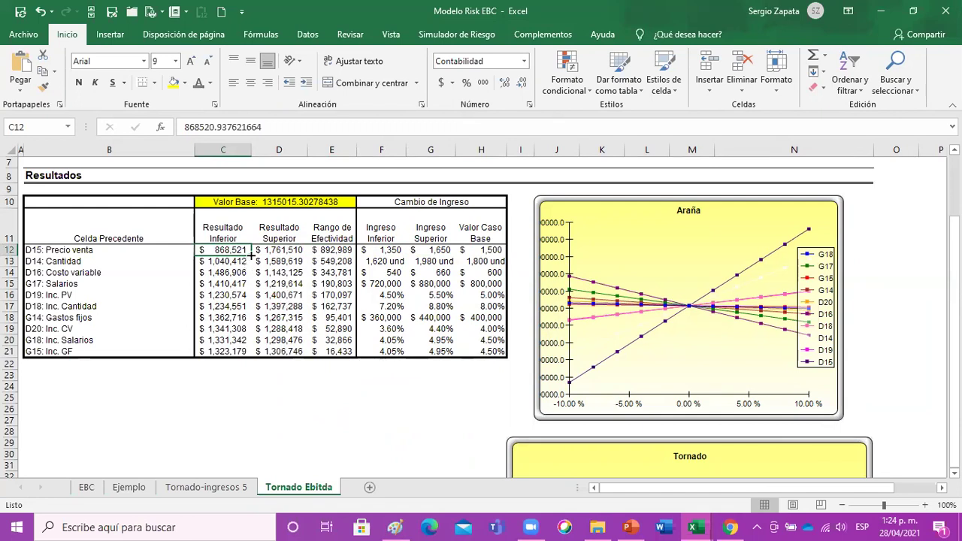
{"action": "left_click", "coordinate": [96, 490]}
{"action": "left_click", "coordinate": [25, 11]}
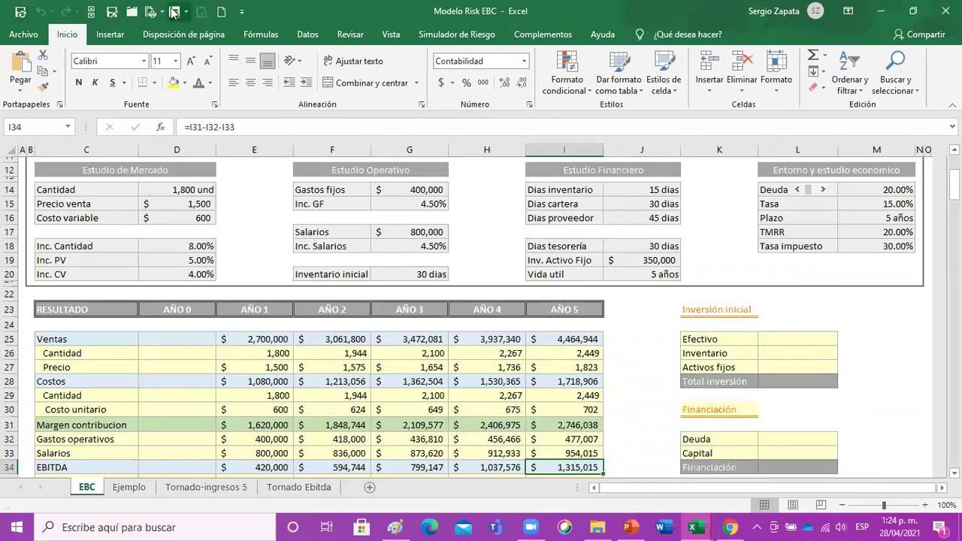
- Goal-seek the year 5 EBITDA in I34 to 868521 by changing the Precio venta in D15
{"action": "left_click", "coordinate": [307, 34]}
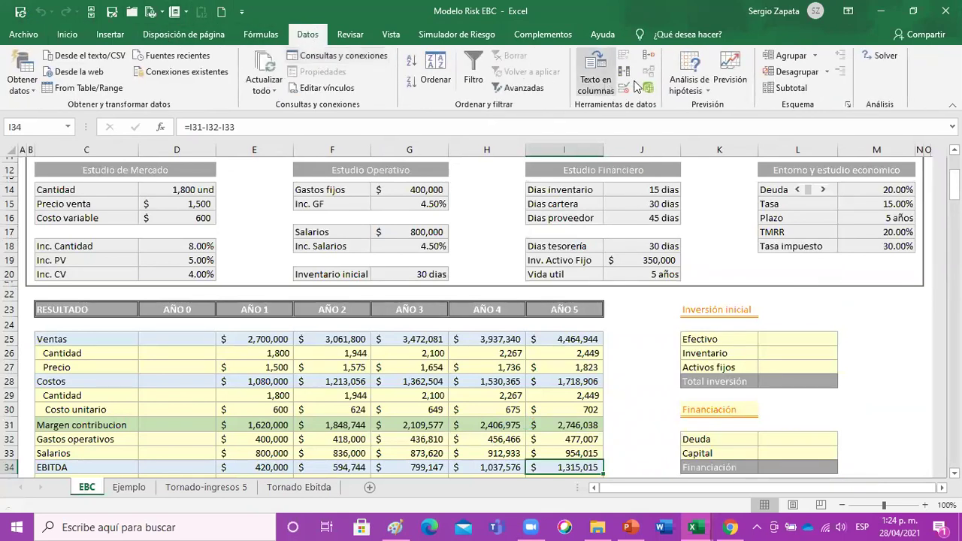
{"action": "left_click", "coordinate": [690, 75]}
{"action": "left_click", "coordinate": [739, 122]}
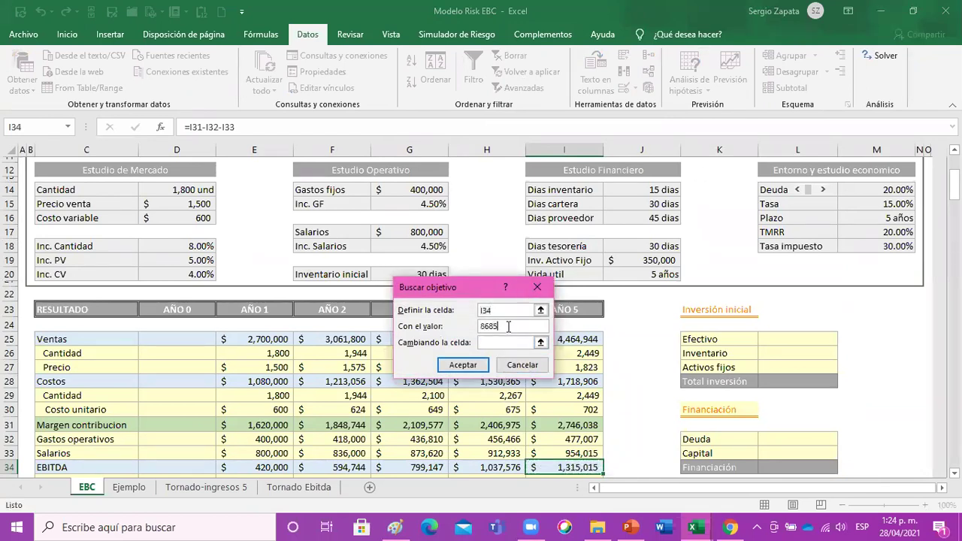
{"action": "left_click", "coordinate": [511, 342]}
{"action": "left_click", "coordinate": [185, 203]}
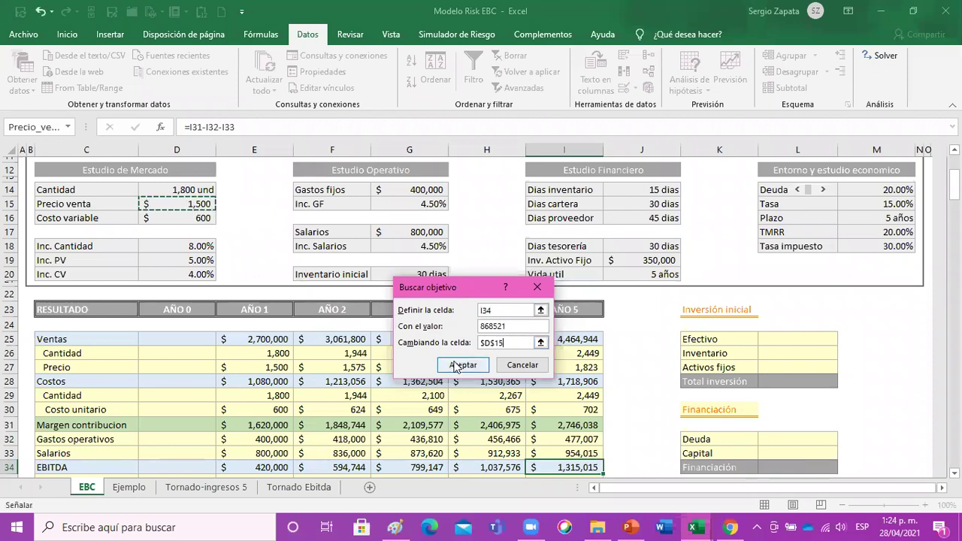
{"action": "left_click", "coordinate": [455, 366]}
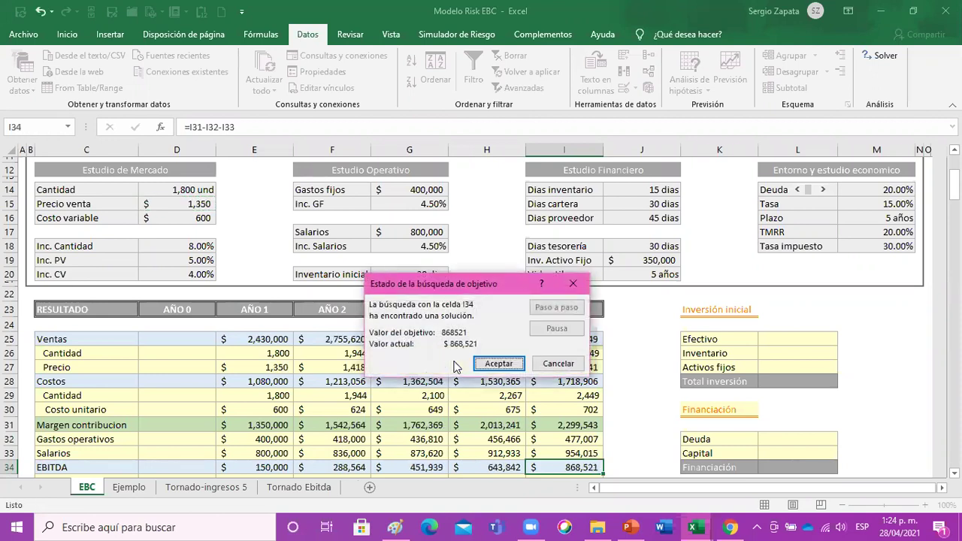
{"action": "left_click", "coordinate": [490, 364]}
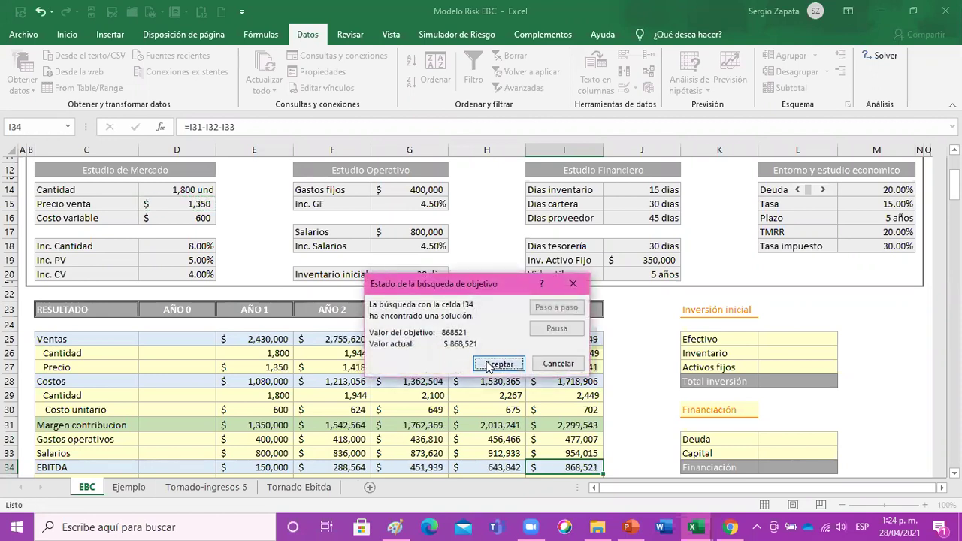
- Set the Precio venta in D15 back to 1,500
{"action": "left_click", "coordinate": [194, 203]}
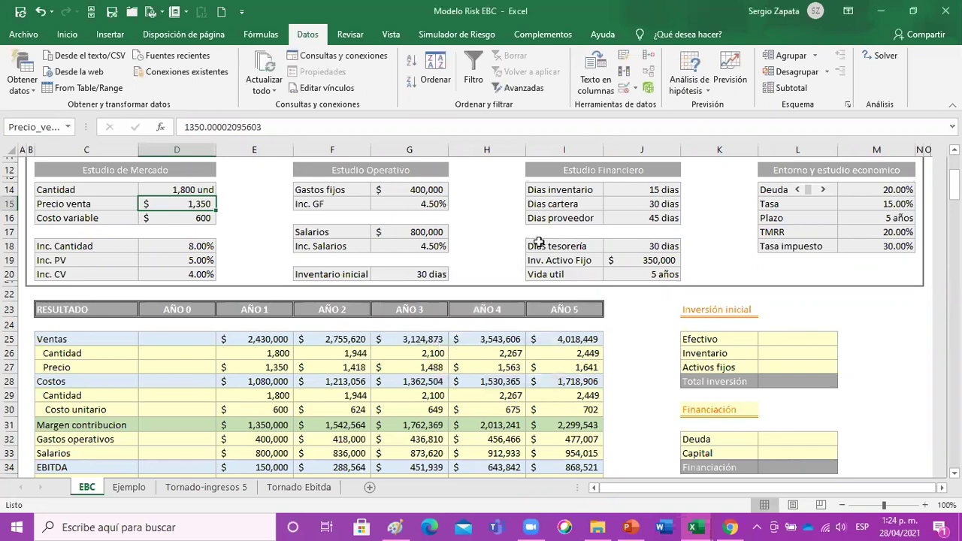
{"action": "type", "text": "150"}
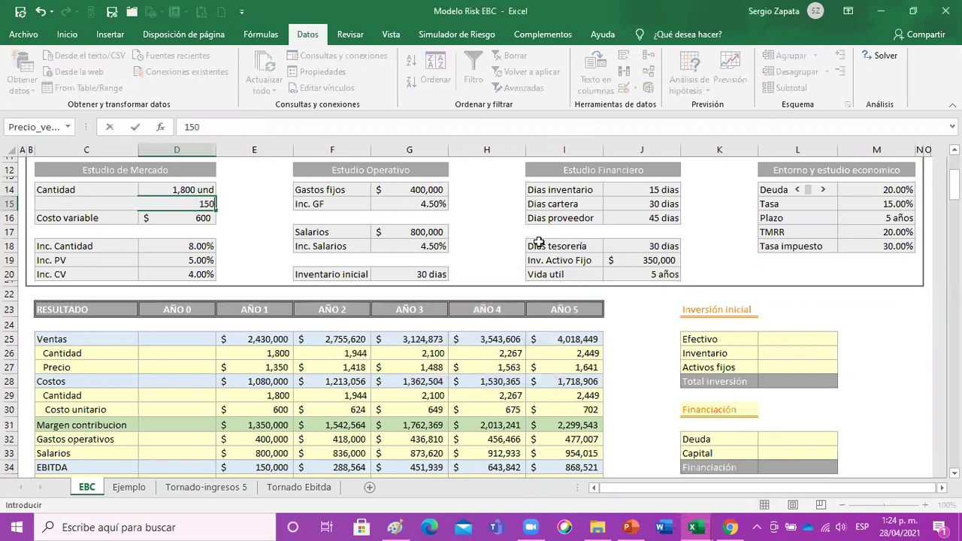
{"action": "key", "text": "Return"}
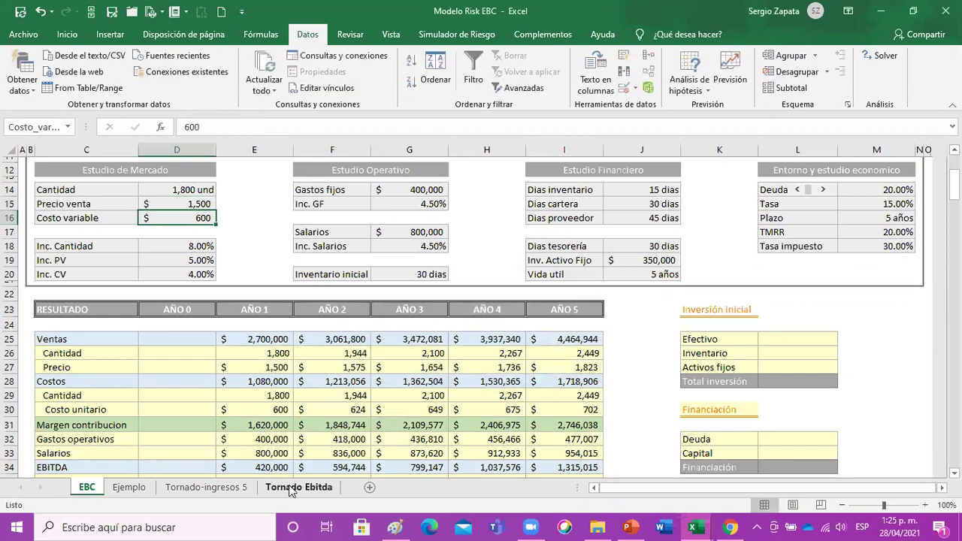
- Examine the lower result for Cantidad in C13 on the Tornado Ebitda sheet
{"action": "left_click_drag", "start_coordinate": [332, 467], "coordinate": [301, 487]}
{"action": "scroll", "coordinate": [390, 343], "scroll_direction": "up", "scroll_amount": 1}
{"action": "left_click", "coordinate": [391, 343]}
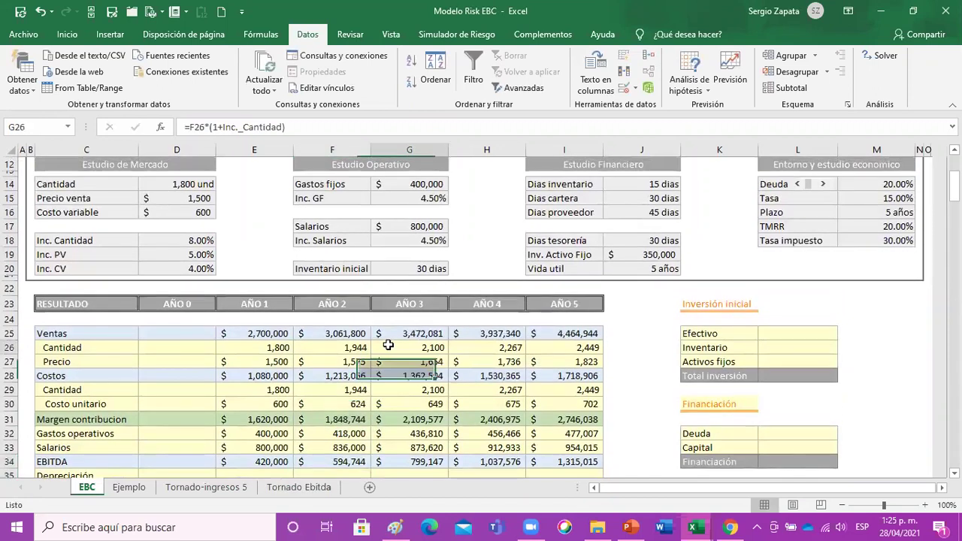
{"action": "left_click", "coordinate": [299, 488]}
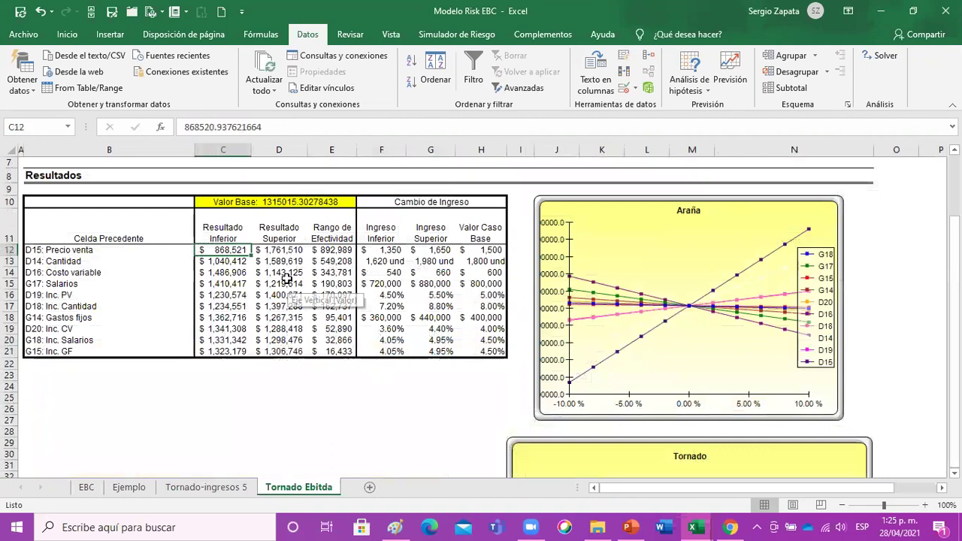
{"action": "left_click", "coordinate": [227, 262]}
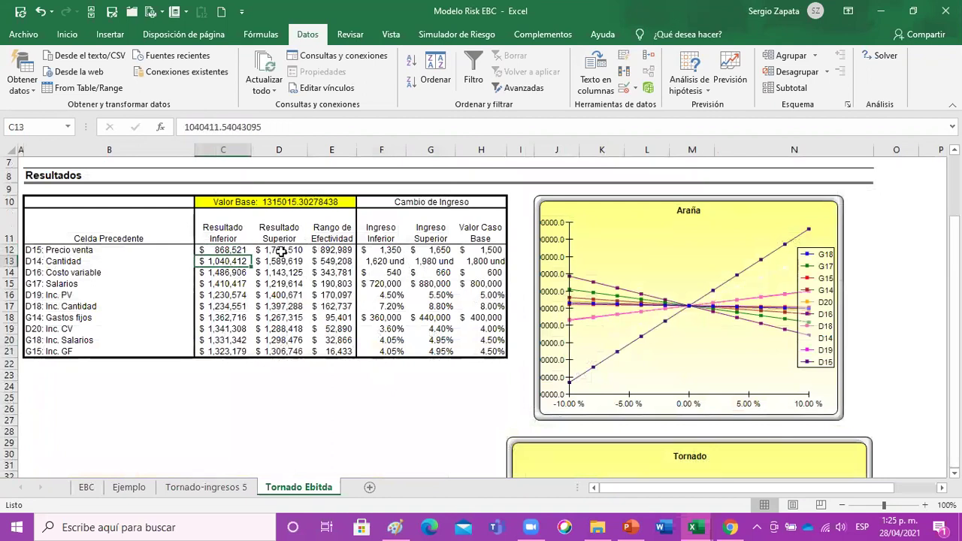
- Examine the precedent variables on the Tornado Ebitda sheet in ranked order, from Precio venta in row 12 to Gastos fijos in row 18
{"action": "left_click", "coordinate": [383, 250]}
{"action": "left_click", "coordinate": [244, 262]}
{"action": "left_click", "coordinate": [105, 273]}
{"action": "left_click", "coordinate": [87, 284]}
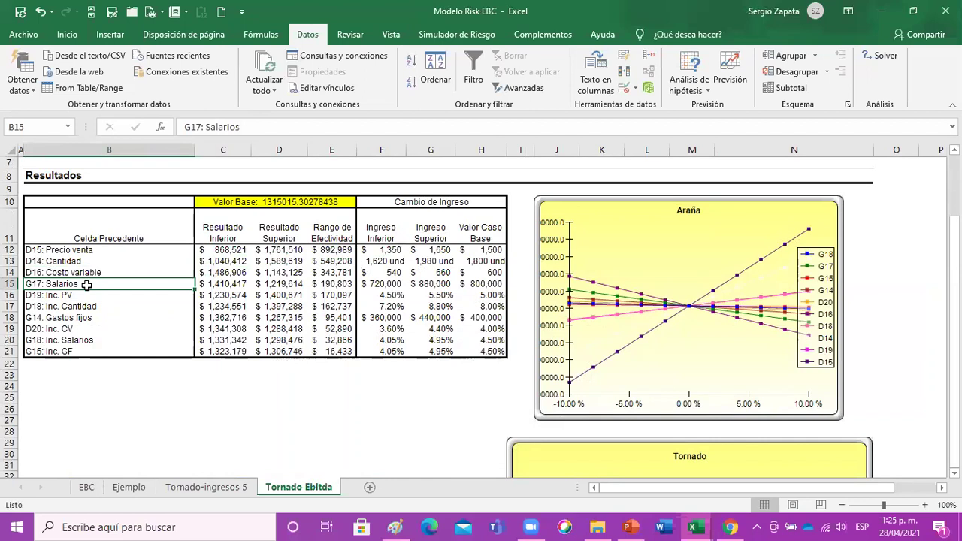
{"action": "left_click", "coordinate": [97, 302]}
{"action": "left_click", "coordinate": [107, 294]}
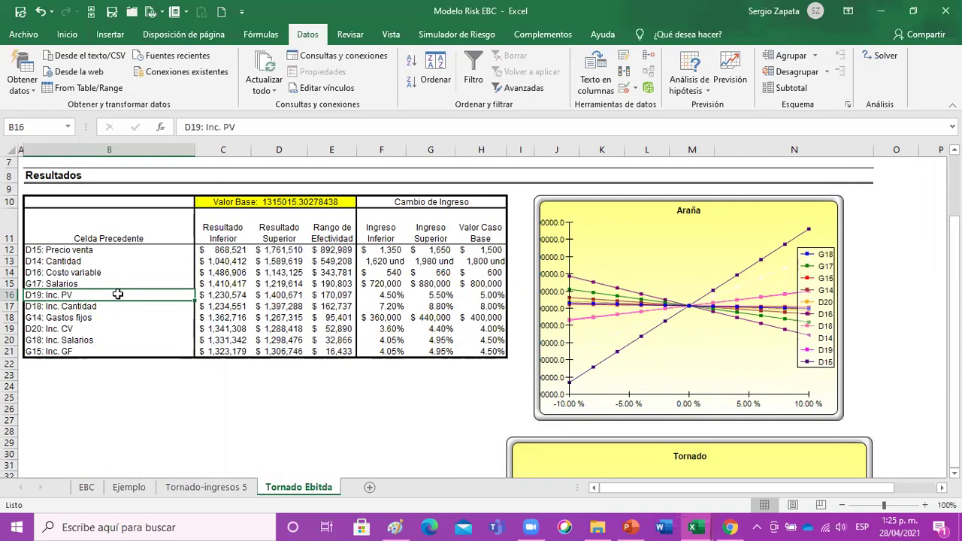
{"action": "left_click", "coordinate": [103, 307]}
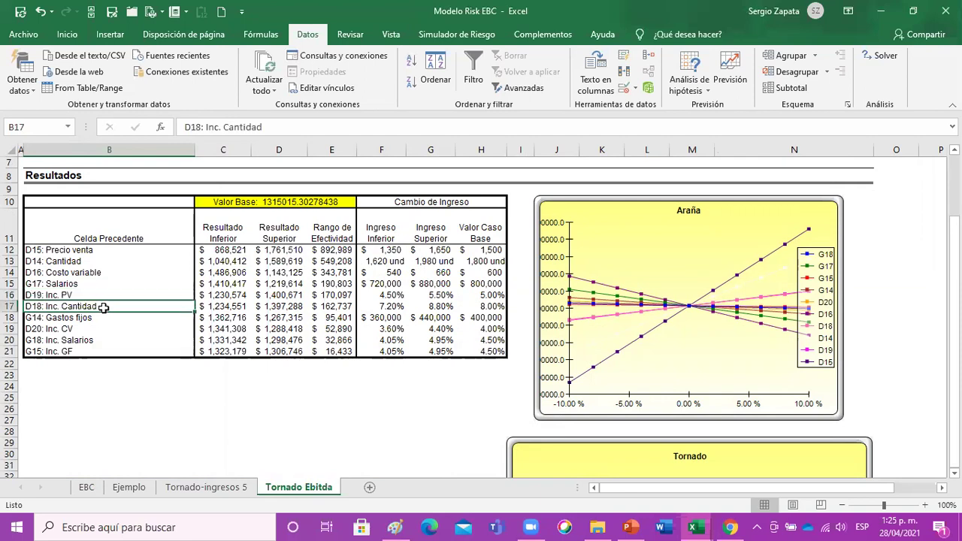
{"action": "left_click_drag", "start_coordinate": [103, 295], "coordinate": [102, 306]}
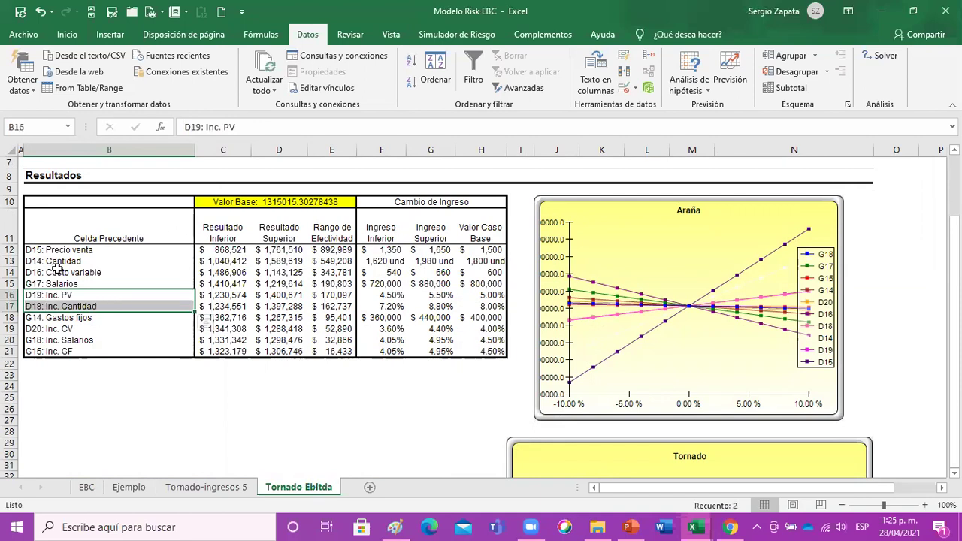
{"action": "left_click", "coordinate": [94, 318]}
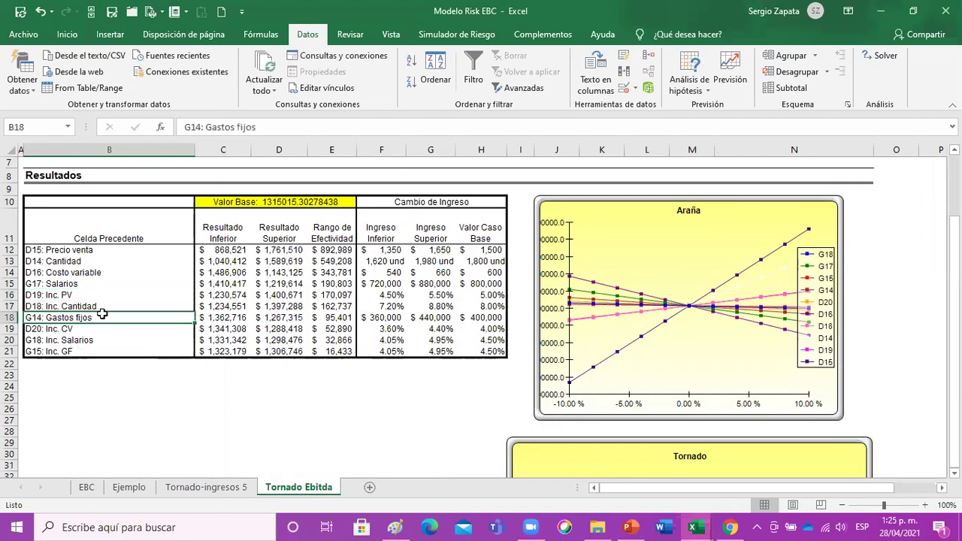
- Check Gastos fijos in G14, the growth rates in D18:D19 and the year 5 EBITDA in I34 on the EBC sheet
{"action": "left_click", "coordinate": [88, 487]}
{"action": "left_click", "coordinate": [427, 186]}
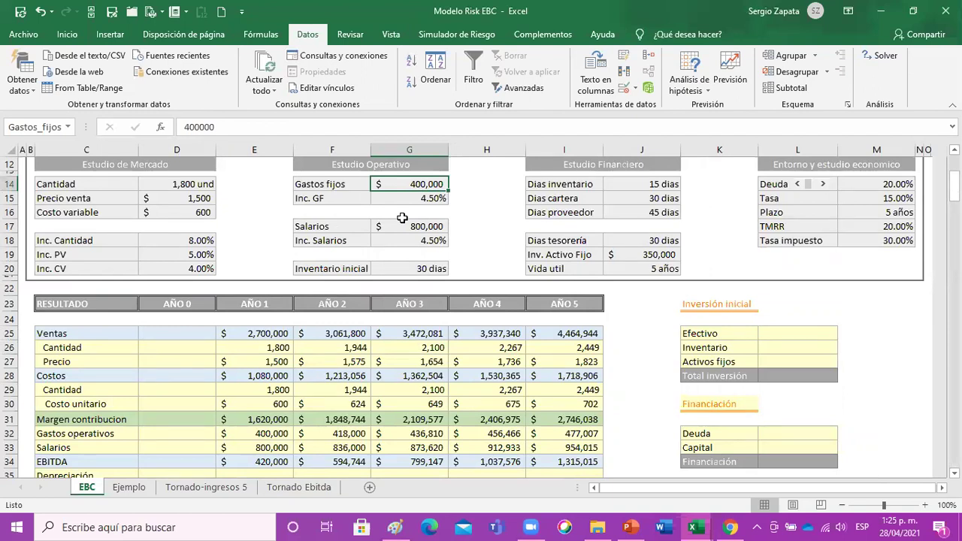
{"action": "left_click_drag", "start_coordinate": [160, 241], "coordinate": [162, 255]}
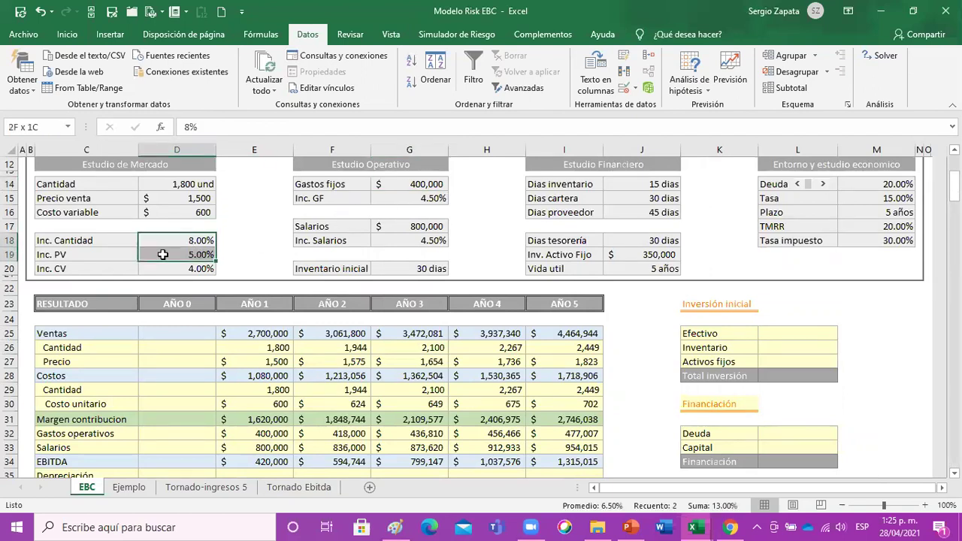
{"action": "left_click", "coordinate": [396, 184]}
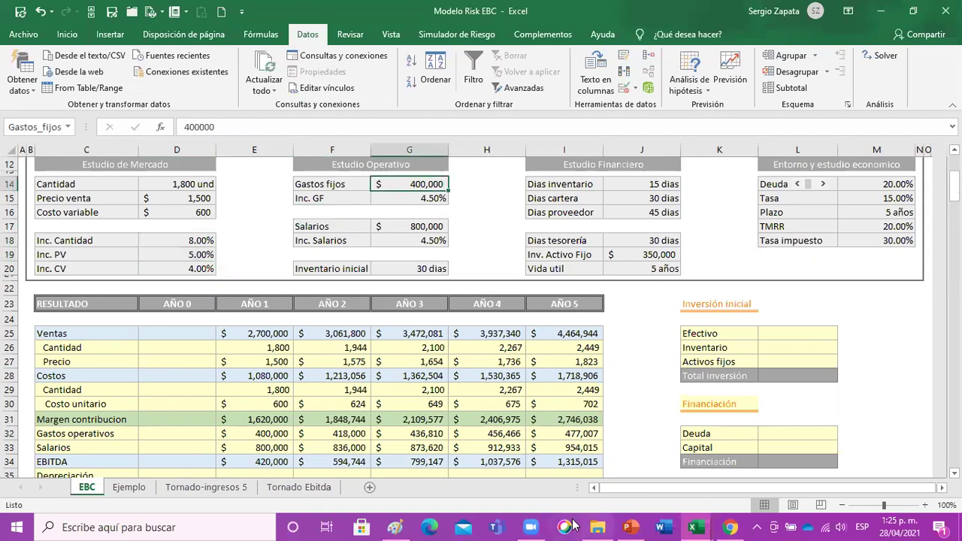
{"action": "left_click", "coordinate": [563, 464]}
- Widen columns F to H on the Tornado Ebitda sheet to fit the Cambio de Ingreso values
{"action": "left_click", "coordinate": [299, 487]}
{"action": "left_click", "coordinate": [404, 342]}
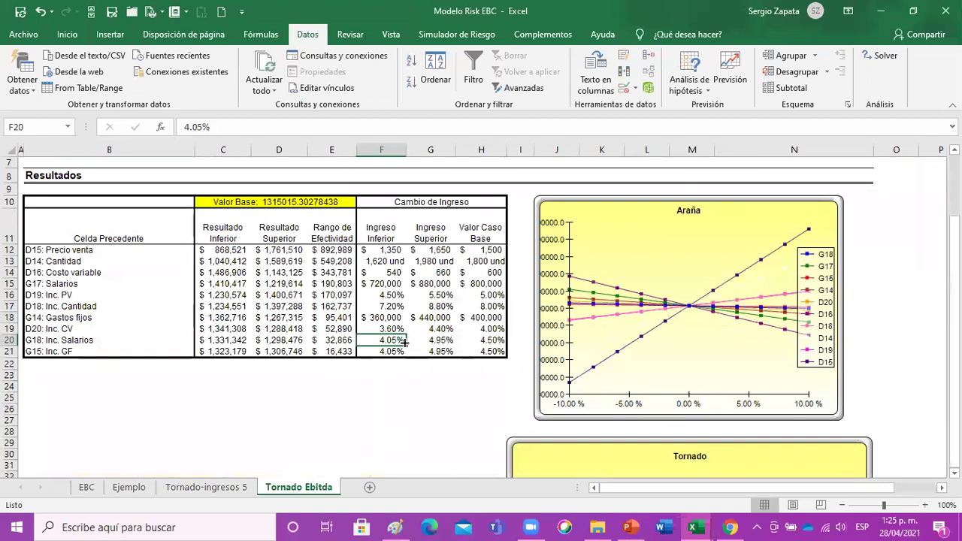
{"action": "left_click_drag", "start_coordinate": [404, 153], "coordinate": [528, 151]}
- Read the Resumen Estadístico paragraphs in B5 and B6 that explain the tornado and spider tables
{"action": "scroll", "coordinate": [481, 301], "scroll_direction": "up", "scroll_amount": 2}
{"action": "left_click", "coordinate": [480, 293]}
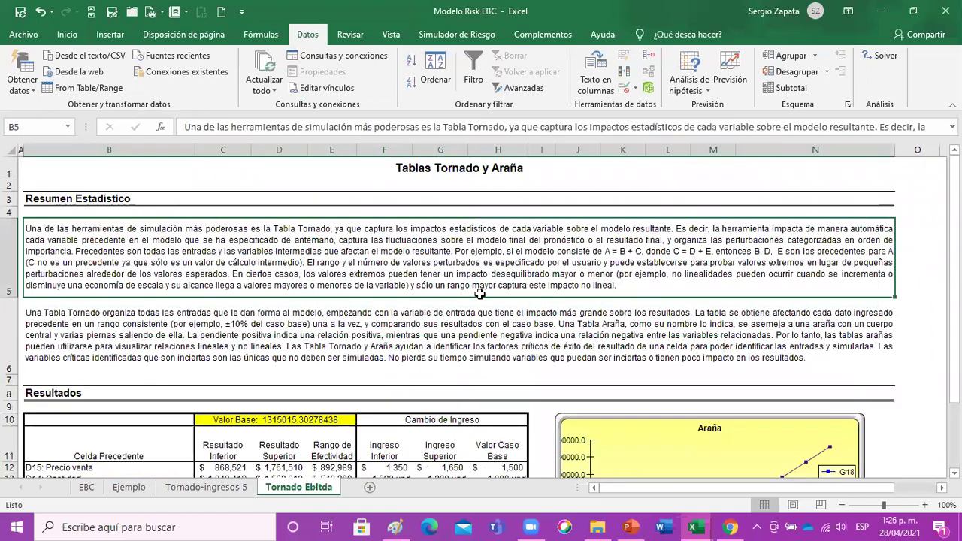
{"action": "left_click", "coordinate": [439, 340]}
{"action": "scroll", "coordinate": [439, 339], "scroll_direction": "down", "scroll_amount": 3}
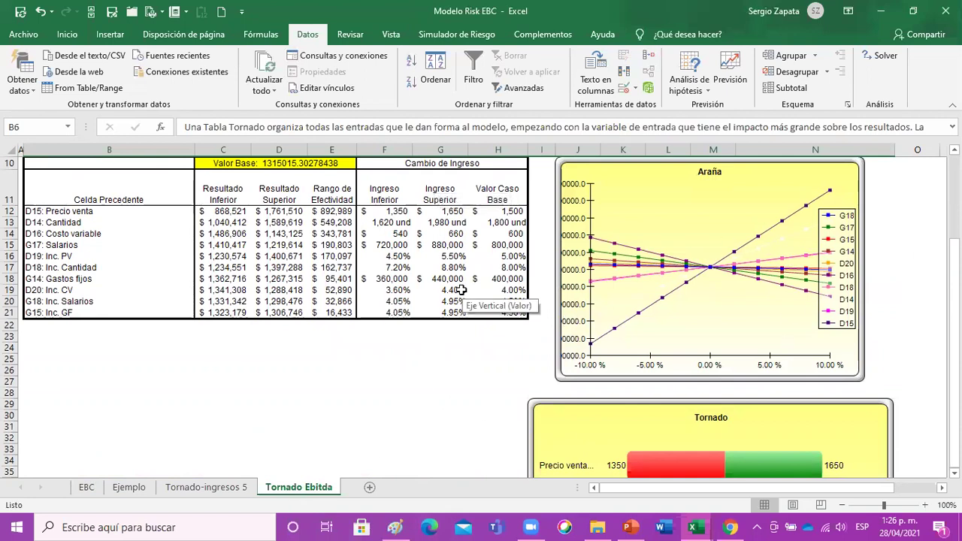
- Select the year 5 EBITDA in I34 on the EBC sheet and look through the risk simulator's analytical tools for Análisis Tornado
{"action": "left_click", "coordinate": [86, 488]}
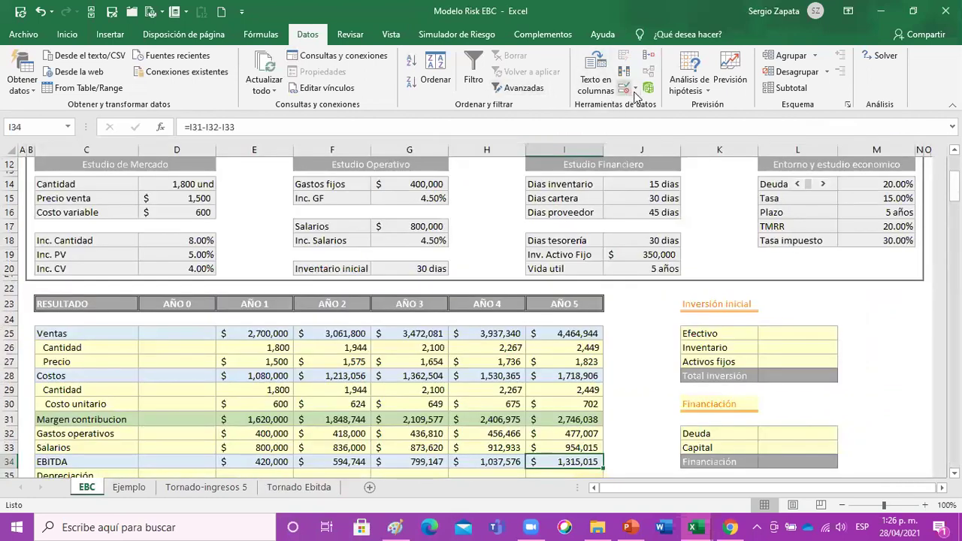
{"action": "left_click", "coordinate": [434, 391]}
{"action": "left_click", "coordinate": [551, 461]}
{"action": "left_click", "coordinate": [466, 35]}
{"action": "left_click", "coordinate": [575, 79]}
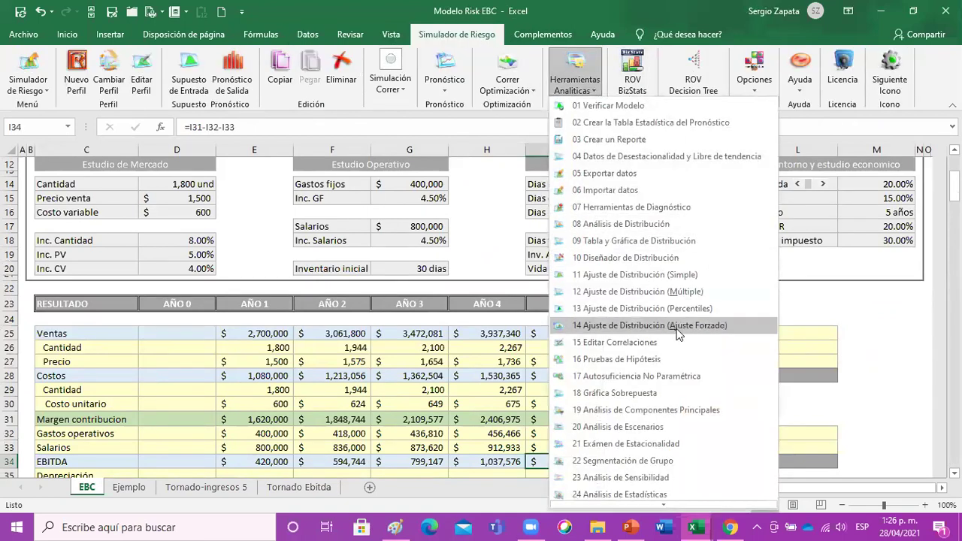
{"action": "scroll", "coordinate": [704, 309], "scroll_direction": "down", "scroll_amount": 1}
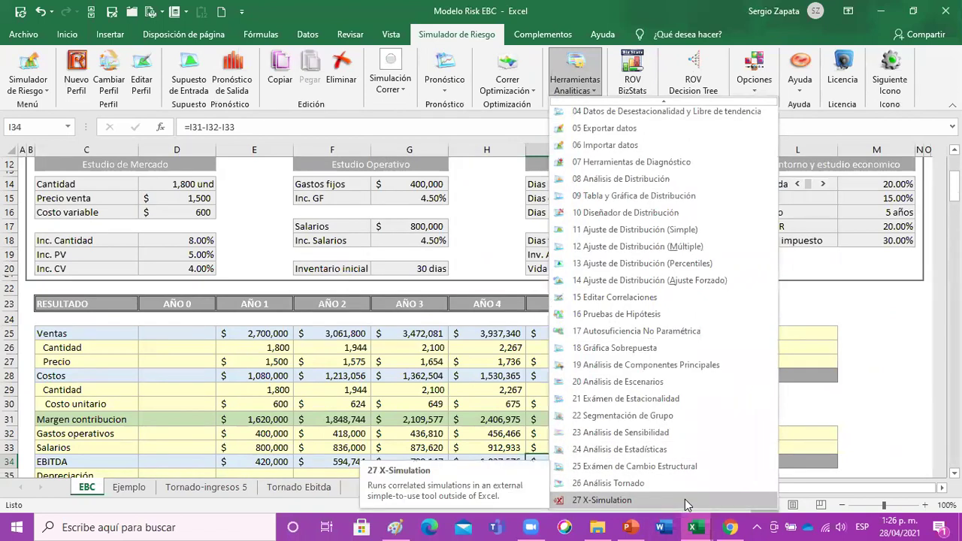
{"action": "left_click", "coordinate": [423, 318]}
- Examine the Tornado chart's bars on the Tornado Ebitda sheet, from Precio venta down to Inc. GF
{"action": "left_click", "coordinate": [331, 490]}
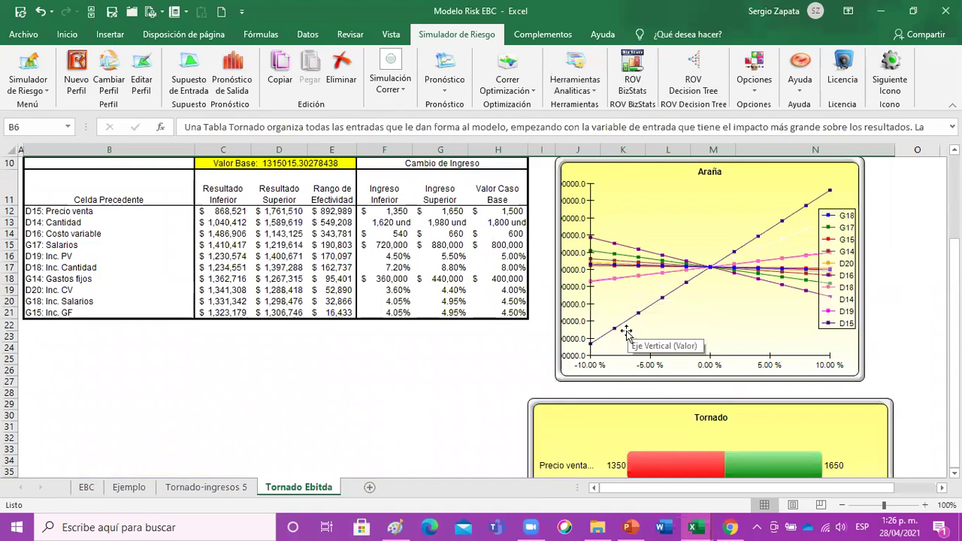
{"action": "scroll", "coordinate": [627, 333], "scroll_direction": "down", "scroll_amount": 2}
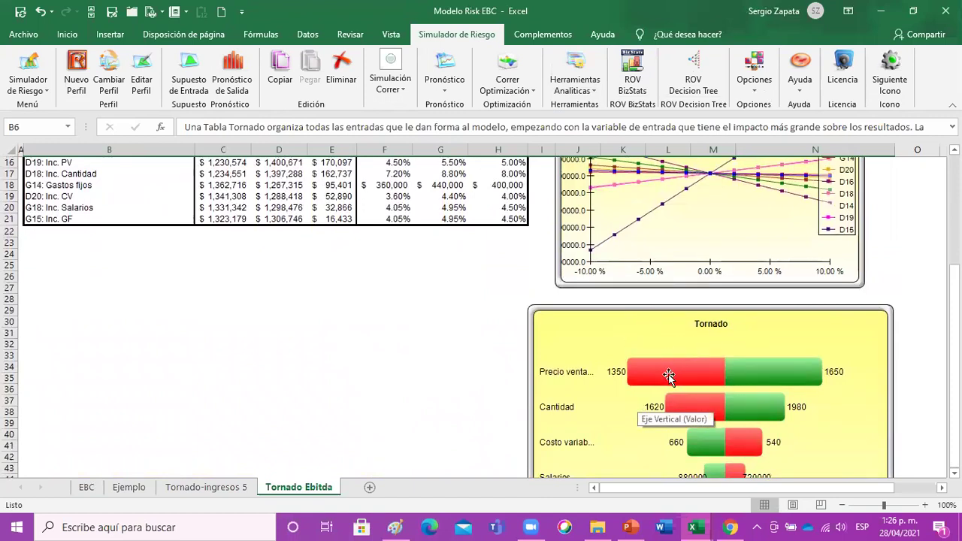
{"action": "scroll", "coordinate": [782, 353], "scroll_direction": "down", "scroll_amount": 1}
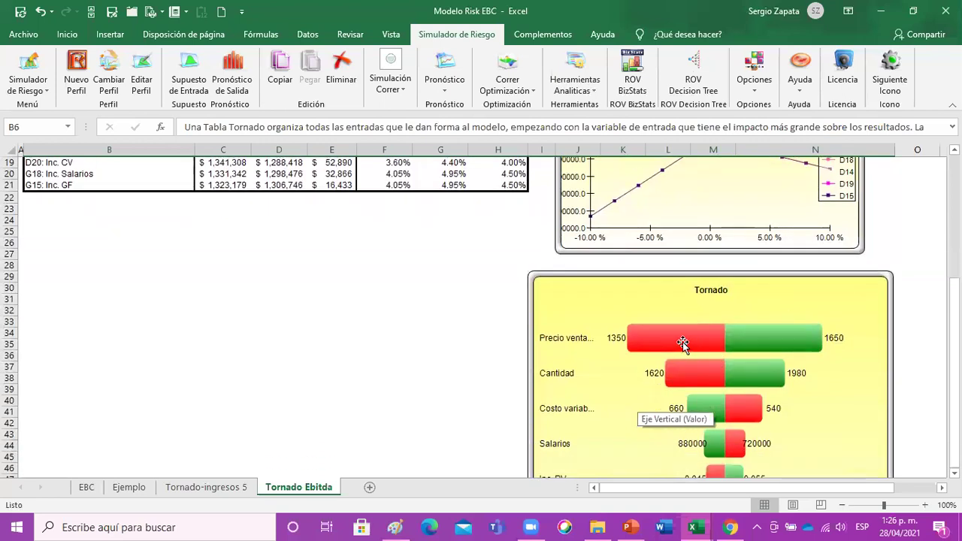
{"action": "scroll", "coordinate": [806, 353], "scroll_direction": "down", "scroll_amount": 1}
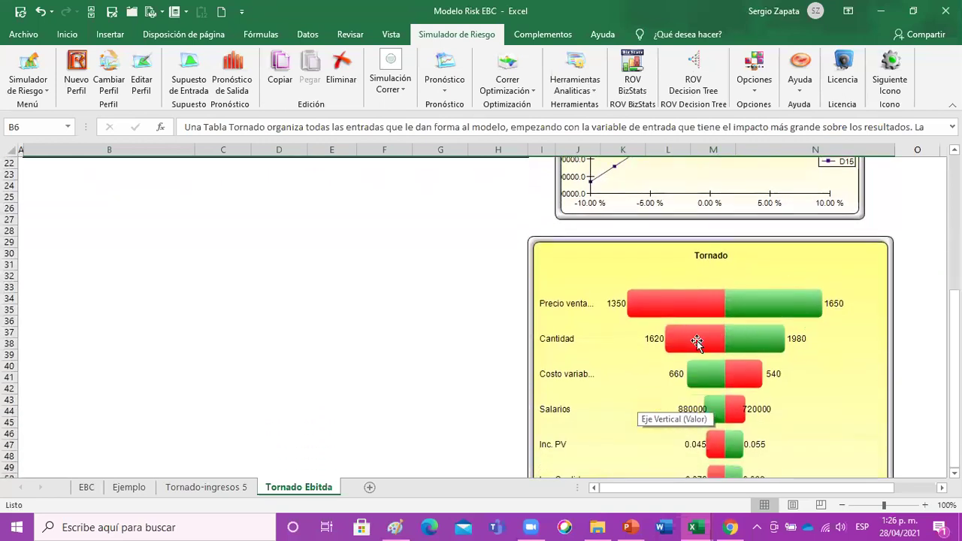
{"action": "scroll", "coordinate": [772, 342], "scroll_direction": "down", "scroll_amount": 2}
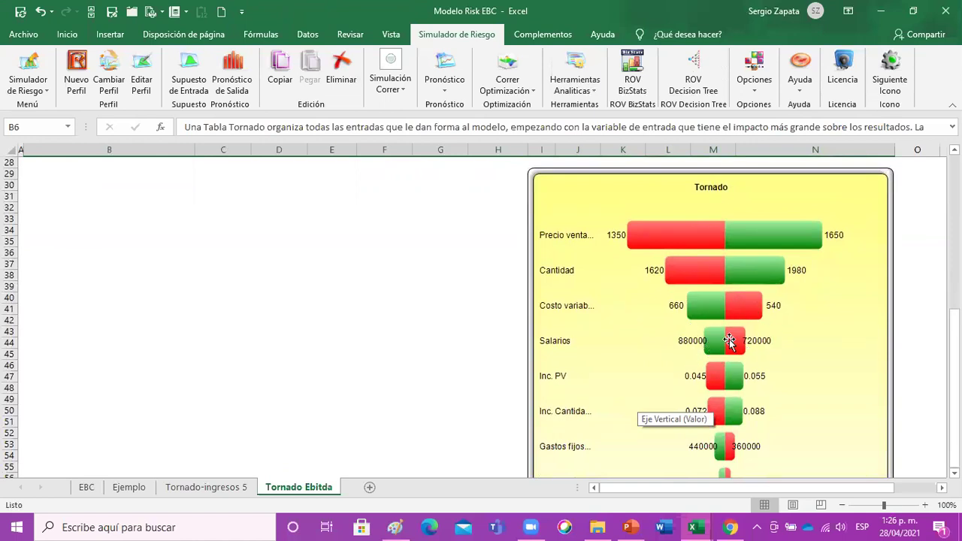
{"action": "scroll", "coordinate": [756, 349], "scroll_direction": "down", "scroll_amount": 2}
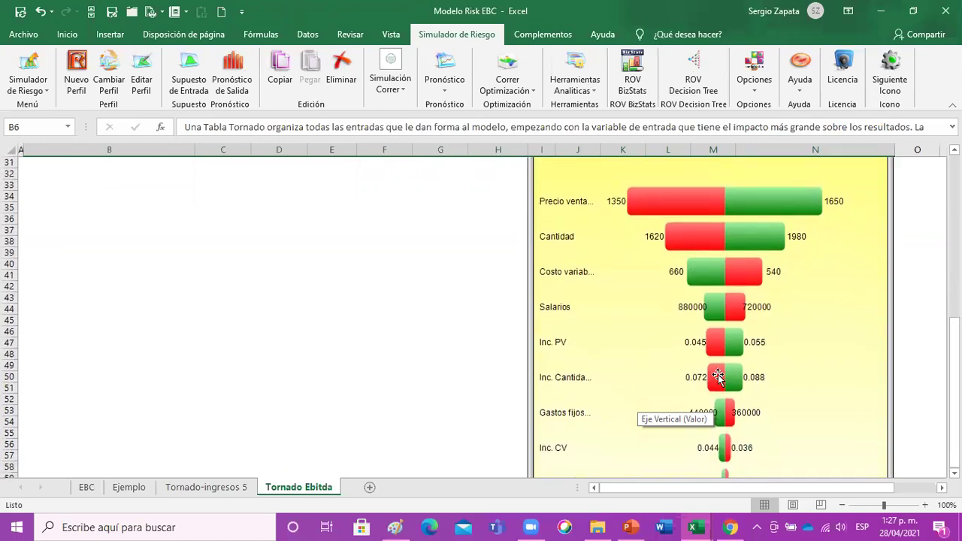
{"action": "scroll", "coordinate": [723, 384], "scroll_direction": "down", "scroll_amount": 2}
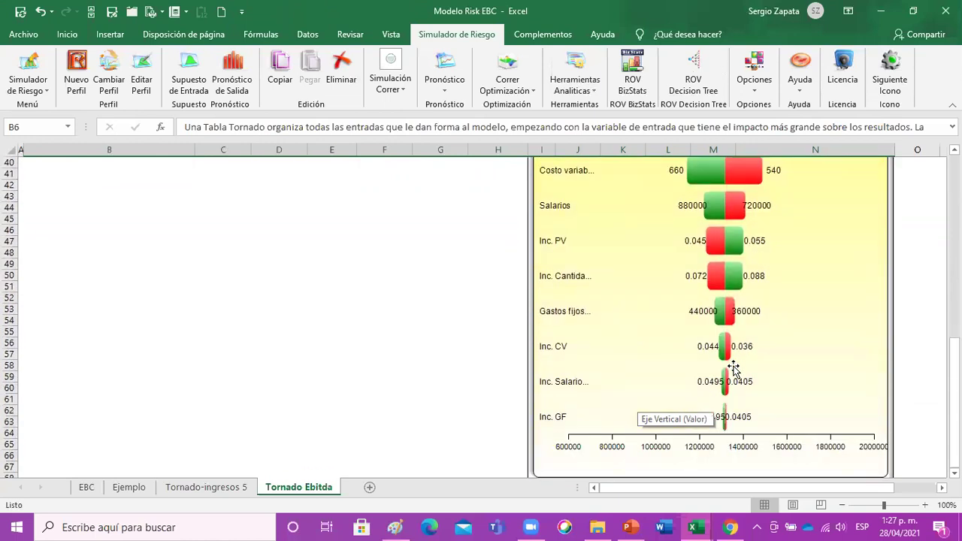
{"action": "scroll", "coordinate": [744, 346], "scroll_direction": "up", "scroll_amount": 6}
{"action": "scroll", "coordinate": [756, 334], "scroll_direction": "up", "scroll_amount": 7}
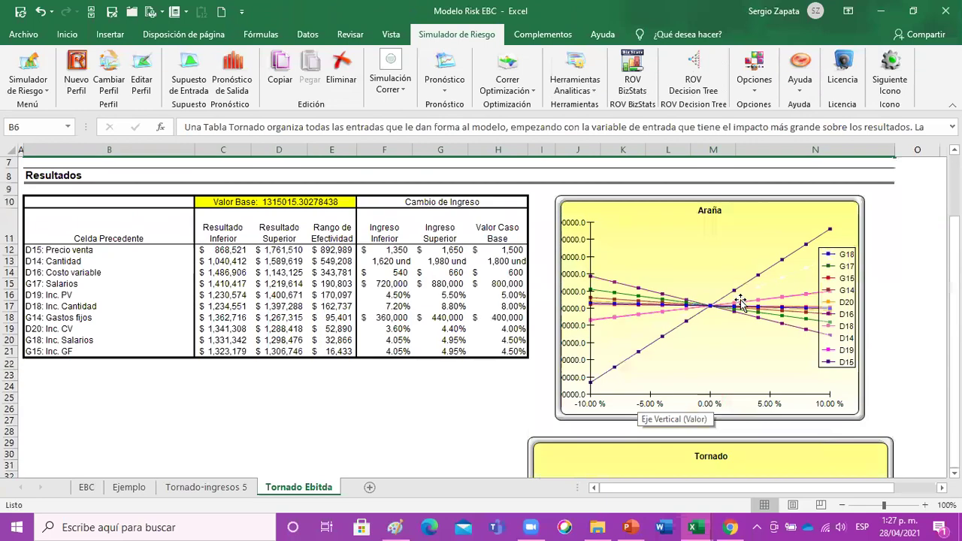
- Fill the five most influential variables in B12:B16, from Precio venta to Inc. PV, with light orange
{"action": "scroll", "coordinate": [750, 318], "scroll_direction": "down", "scroll_amount": 1}
{"action": "scroll", "coordinate": [750, 318], "scroll_direction": "down", "scroll_amount": 1}
{"action": "left_click", "coordinate": [498, 291]}
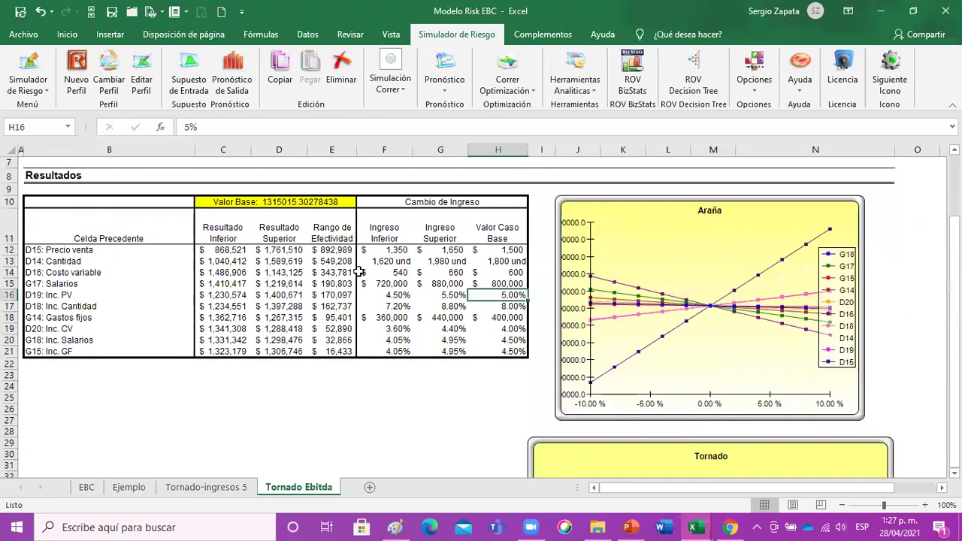
{"action": "scroll", "coordinate": [353, 316], "scroll_direction": "up", "scroll_amount": 3}
{"action": "scroll", "coordinate": [349, 362], "scroll_direction": "down", "scroll_amount": 2}
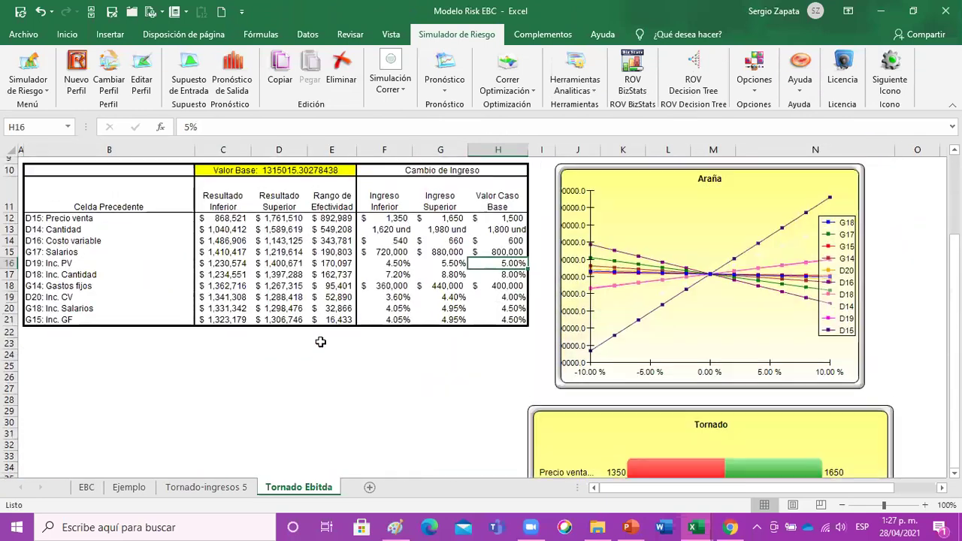
{"action": "scroll", "coordinate": [318, 279], "scroll_direction": "up", "scroll_amount": 1}
{"action": "left_click_drag", "start_coordinate": [62, 254], "coordinate": [87, 293]}
{"action": "left_click", "coordinate": [67, 35]}
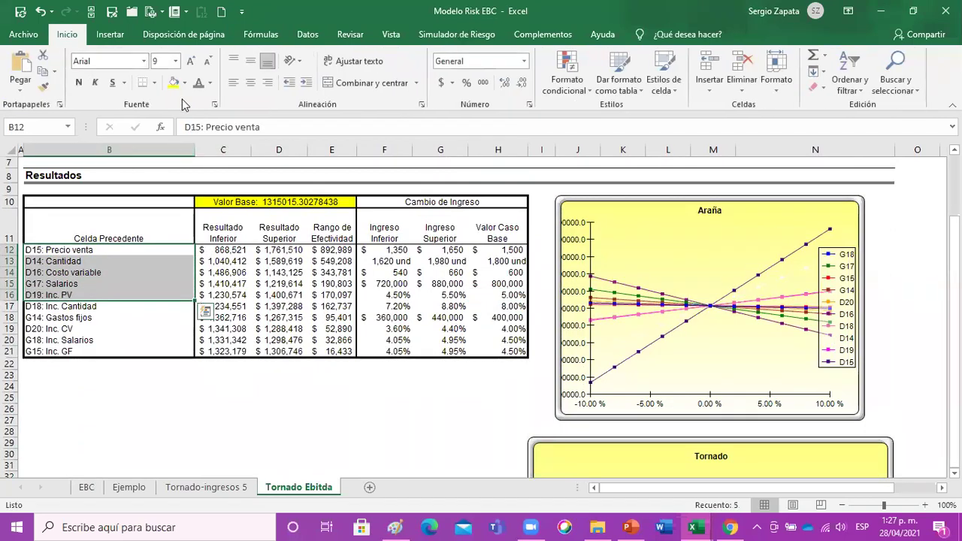
{"action": "left_click", "coordinate": [184, 83]}
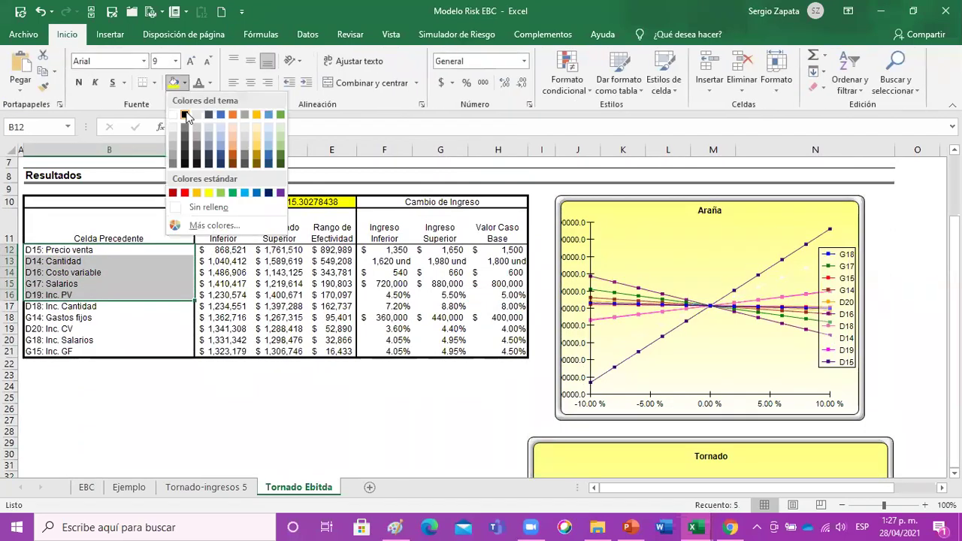
{"action": "left_click", "coordinate": [229, 143]}
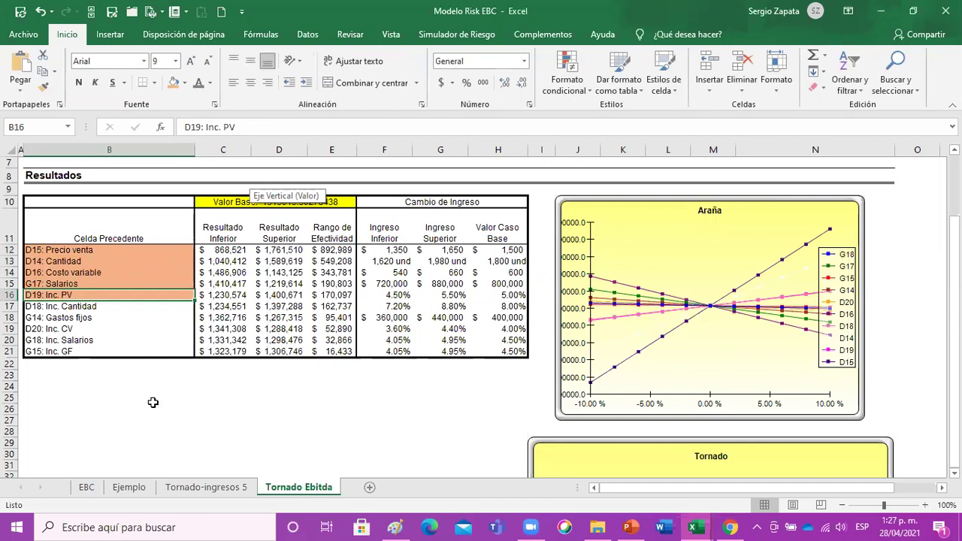
- Review the EBC sheet's inputs and income projection, including the unfilled rows below EBITDA and the working capital and treasury sections
{"action": "left_click", "coordinate": [88, 490]}
{"action": "left_click", "coordinate": [197, 386]}
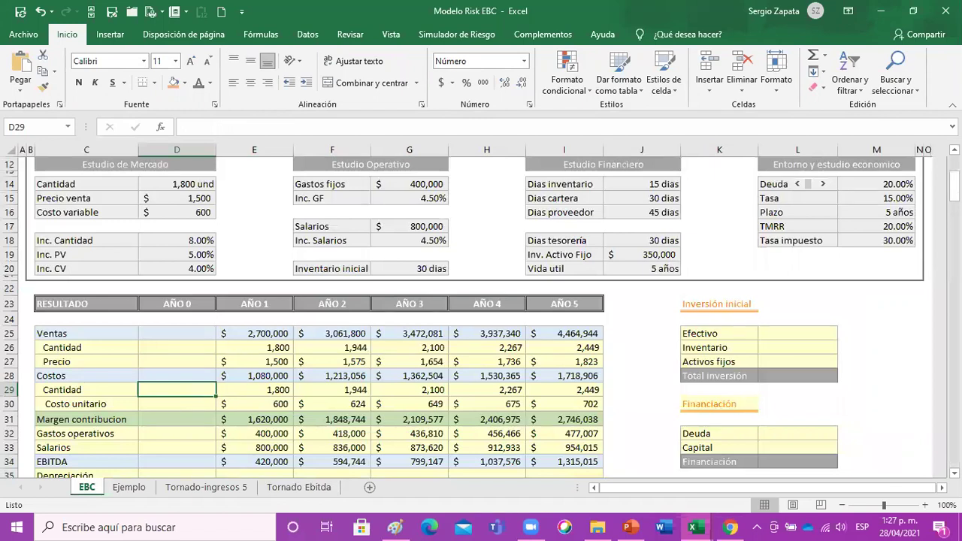
{"action": "left_click", "coordinate": [286, 314]}
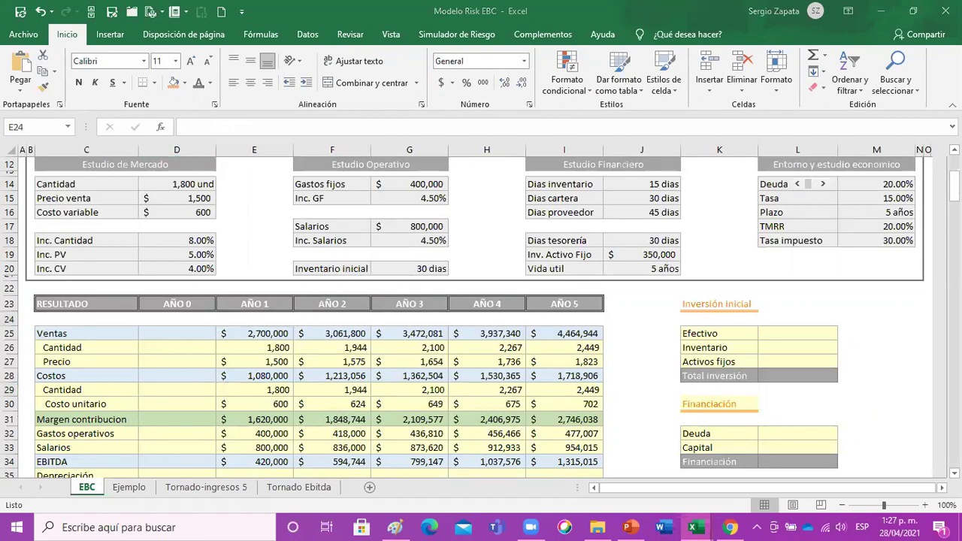
{"action": "scroll", "coordinate": [507, 297], "scroll_direction": "down", "scroll_amount": 2}
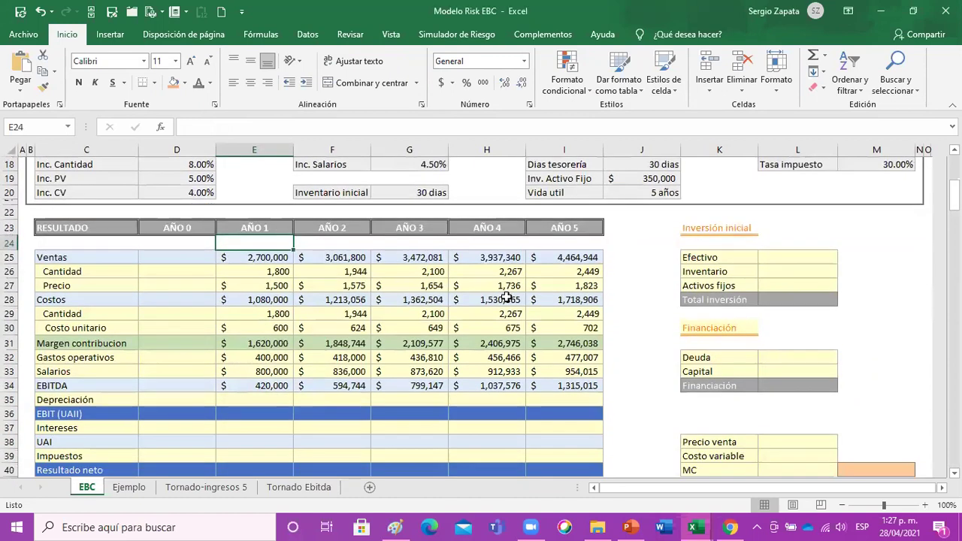
{"action": "scroll", "coordinate": [507, 297], "scroll_direction": "down", "scroll_amount": 18}
{"action": "scroll", "coordinate": [510, 297], "scroll_direction": "down", "scroll_amount": 17}
{"action": "scroll", "coordinate": [511, 299], "scroll_direction": "up", "scroll_amount": 20}
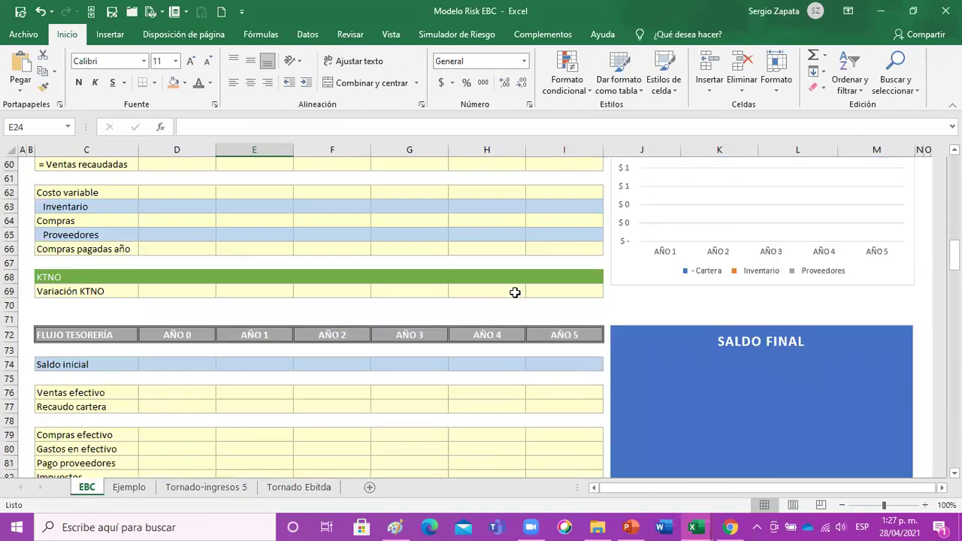
{"action": "scroll", "coordinate": [514, 292], "scroll_direction": "up", "scroll_amount": 13}
{"action": "scroll", "coordinate": [515, 293], "scroll_direction": "up", "scroll_amount": 3}
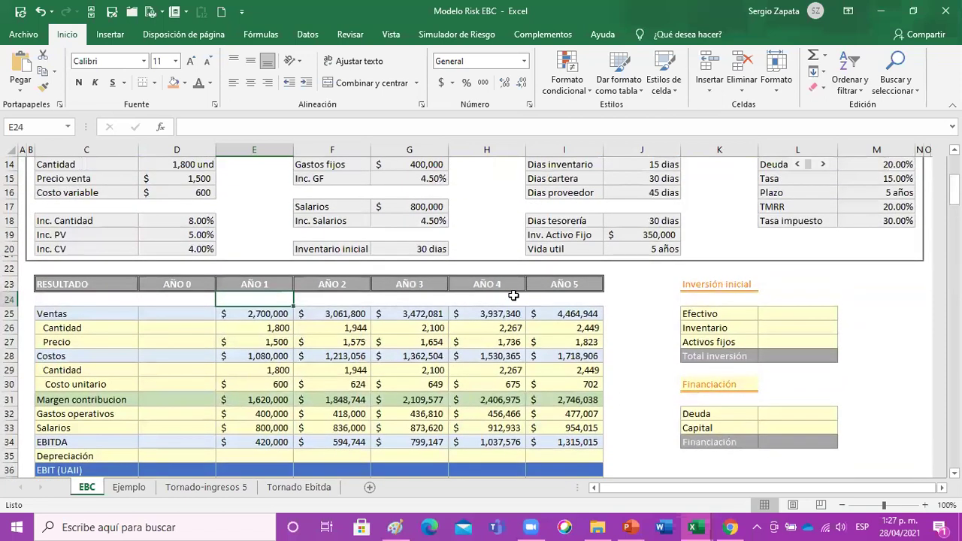
{"action": "scroll", "coordinate": [514, 296], "scroll_direction": "up", "scroll_amount": 1}
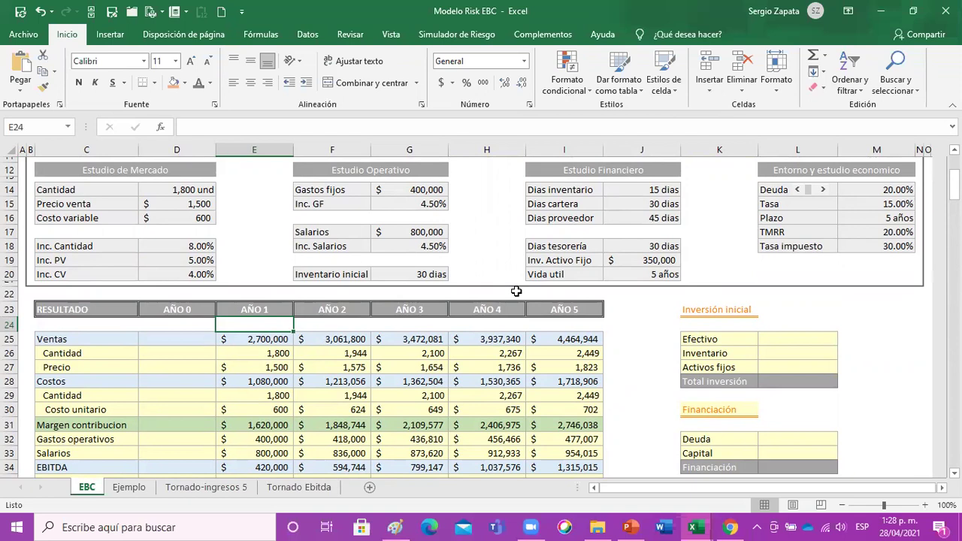
{"action": "scroll", "coordinate": [565, 318], "scroll_direction": "down", "scroll_amount": 5}
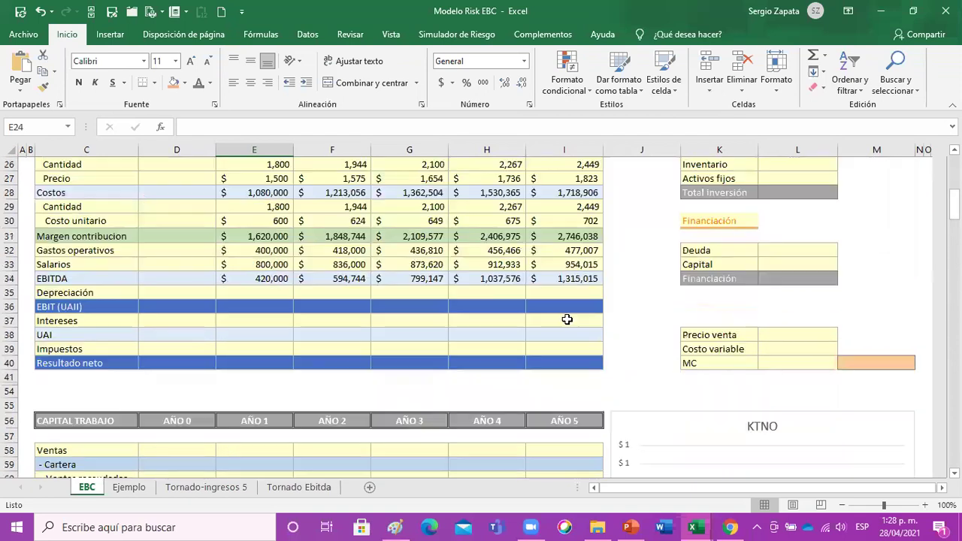
{"action": "scroll", "coordinate": [582, 313], "scroll_direction": "up", "scroll_amount": 2}
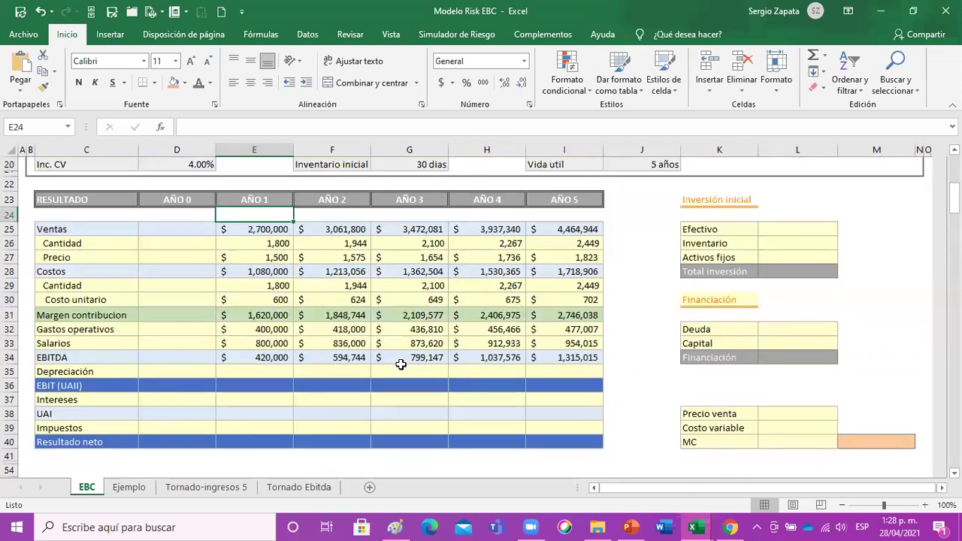
- Unhide all hidden rows on the EBC sheet, including those holding the Punto equilibrio section
{"action": "left_click", "coordinate": [552, 358]}
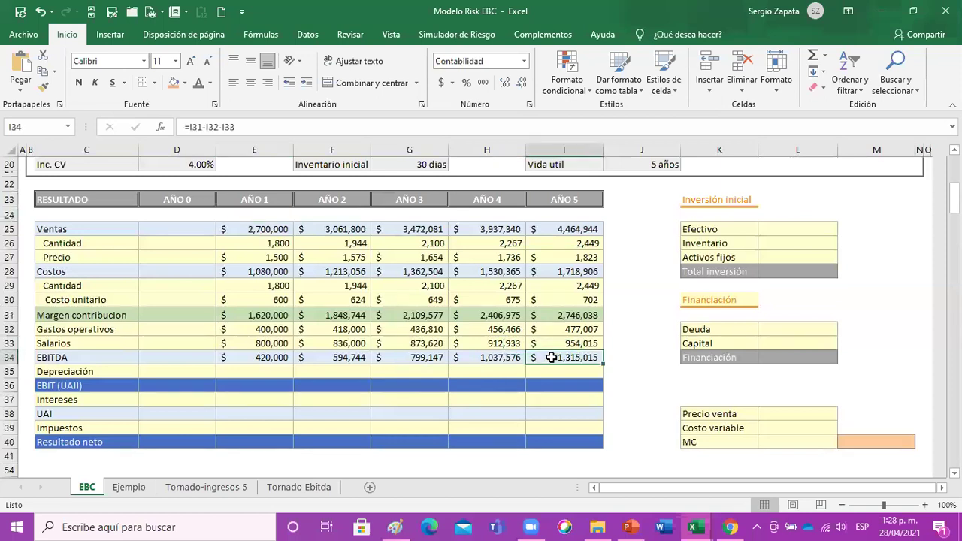
{"action": "left_click", "coordinate": [882, 281]}
{"action": "scroll", "coordinate": [714, 307], "scroll_direction": "down", "scroll_amount": 4}
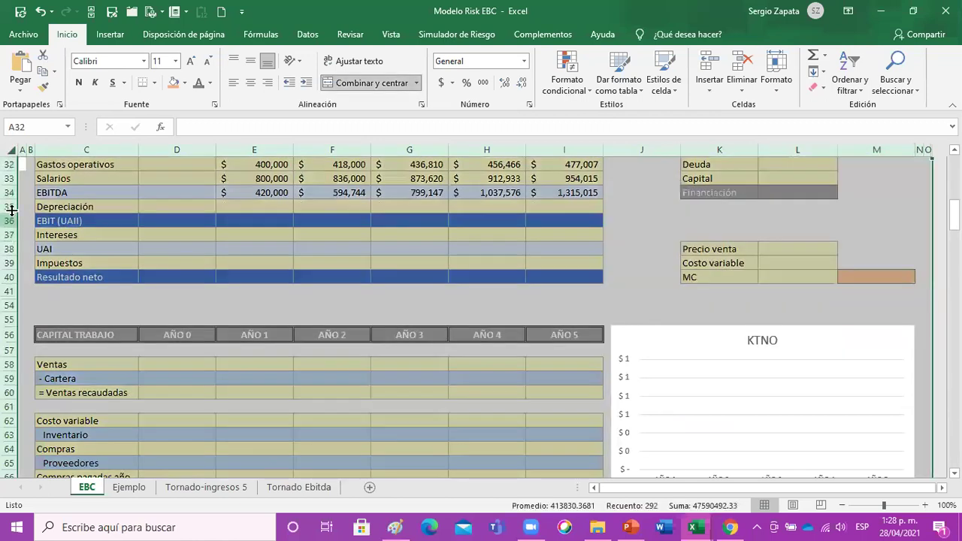
{"action": "left_click", "coordinate": [10, 148]}
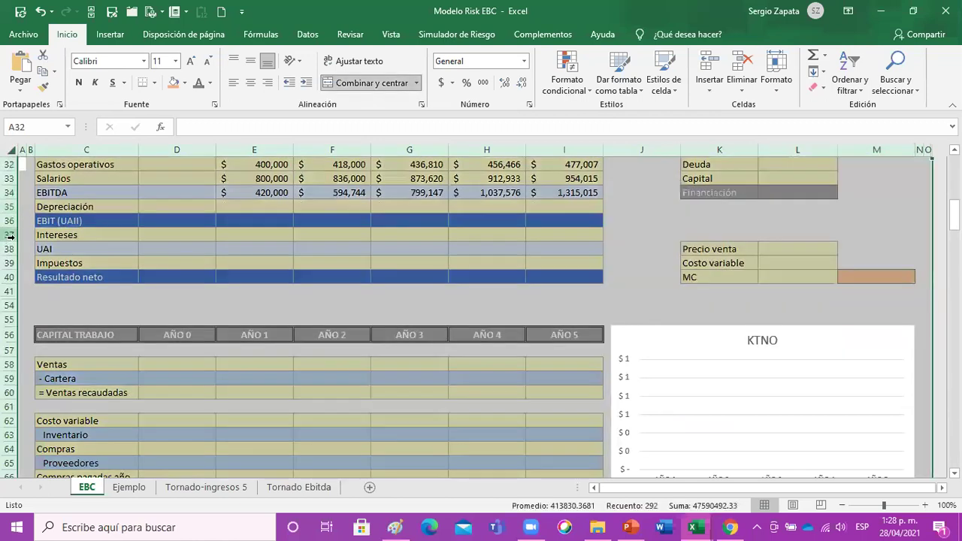
{"action": "right_click", "coordinate": [6, 237]}
{"action": "left_click", "coordinate": [61, 442]}
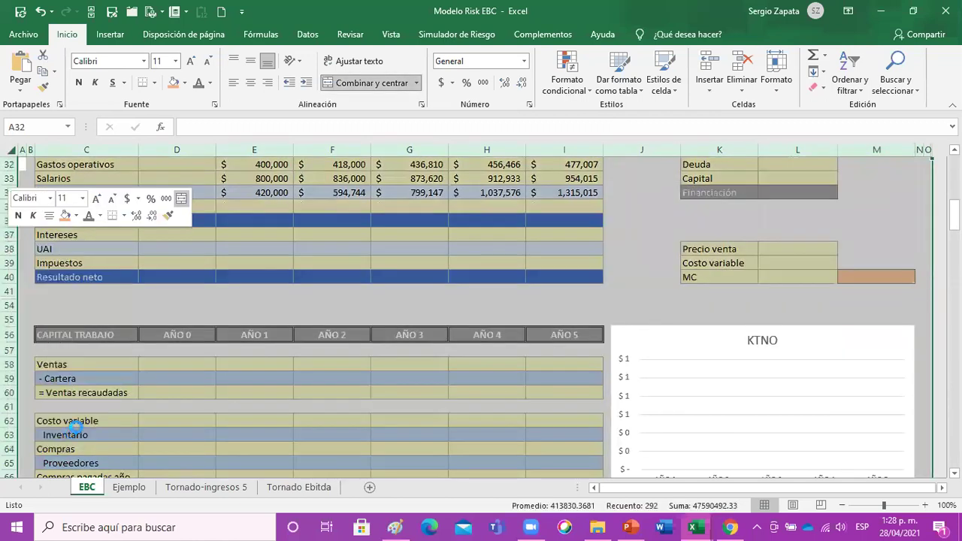
{"action": "left_click", "coordinate": [332, 363]}
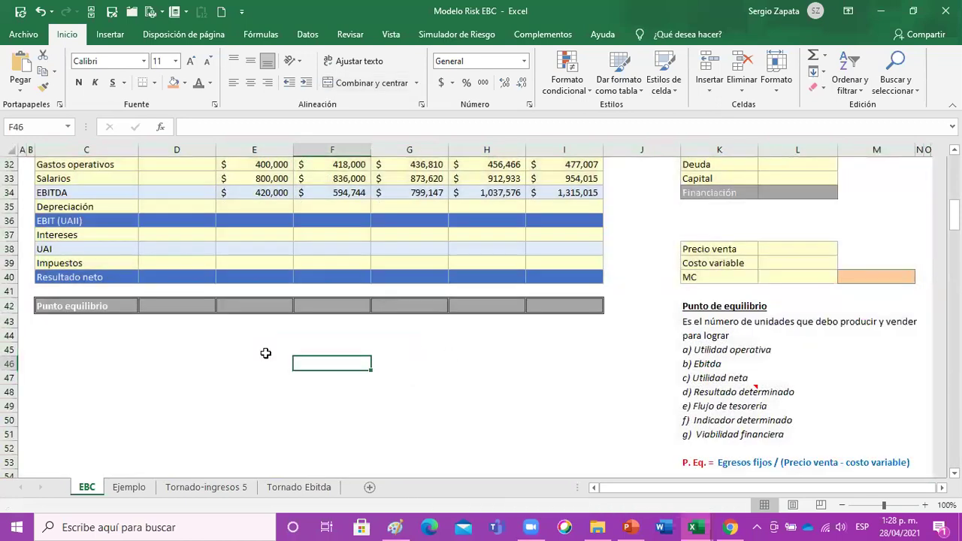
- Insert ten empty rows above the Punto equilibrio header in row 42 and check the sections further down the sheet
{"action": "left_click_drag", "start_coordinate": [90, 308], "coordinate": [77, 357]}
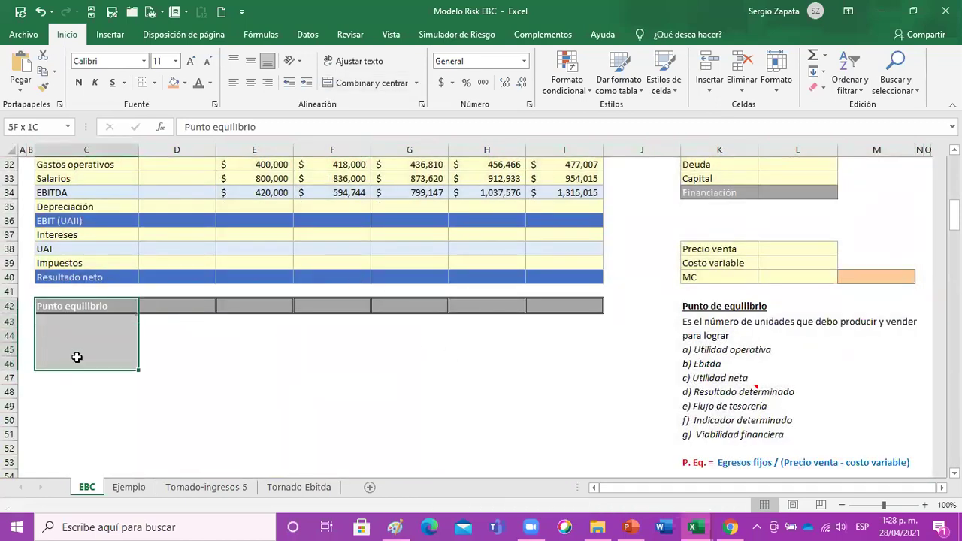
{"action": "key", "text": "ctrl+plus"}
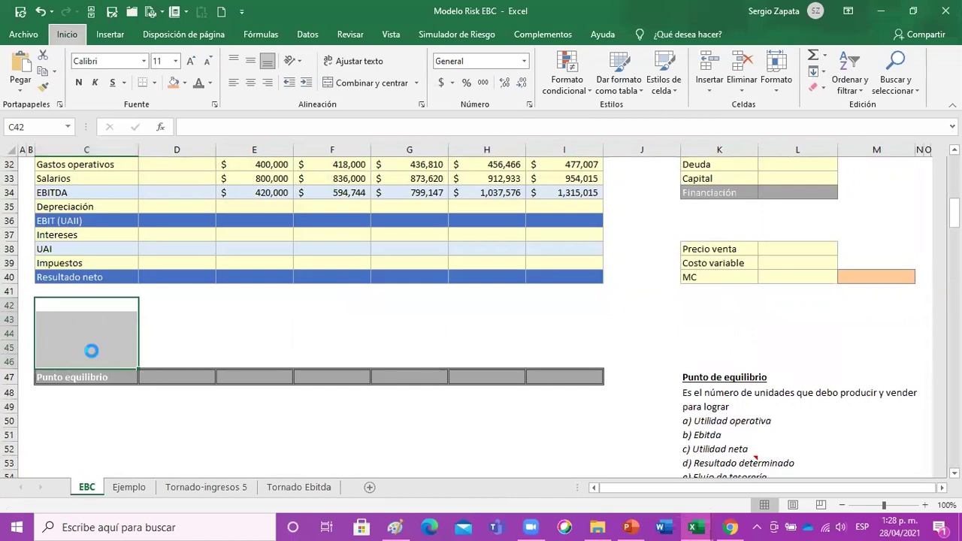
{"action": "key", "text": "ctrl+plus"}
{"action": "key", "text": "Down"}
{"action": "scroll", "coordinate": [779, 344], "scroll_direction": "down", "scroll_amount": 20}
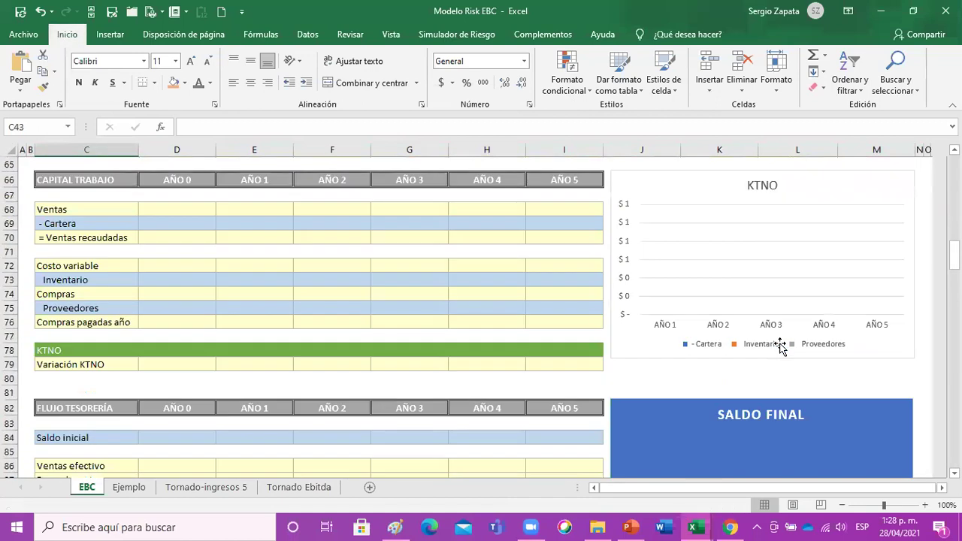
{"action": "scroll", "coordinate": [781, 346], "scroll_direction": "down", "scroll_amount": 20}
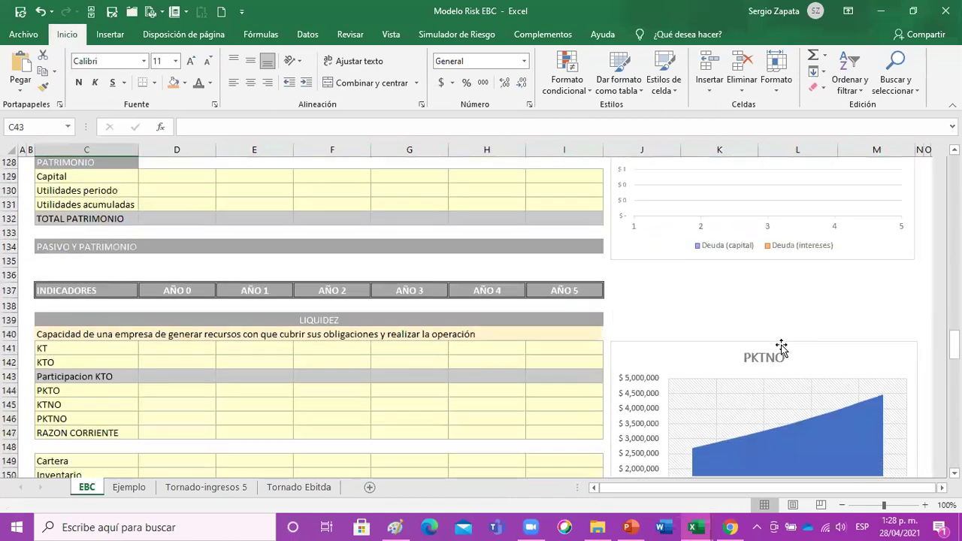
{"action": "scroll", "coordinate": [781, 345], "scroll_direction": "down", "scroll_amount": 14}
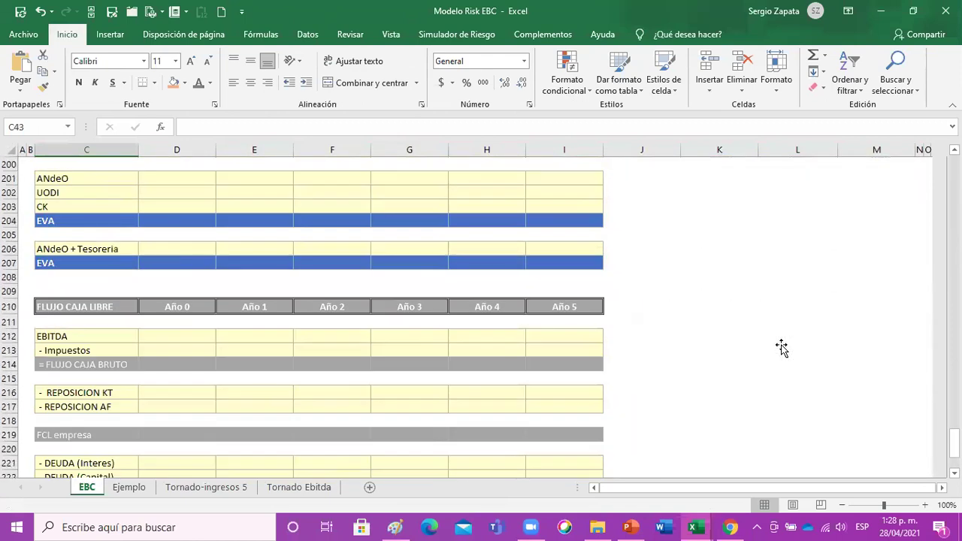
{"action": "key", "text": "ctrl+Home"}
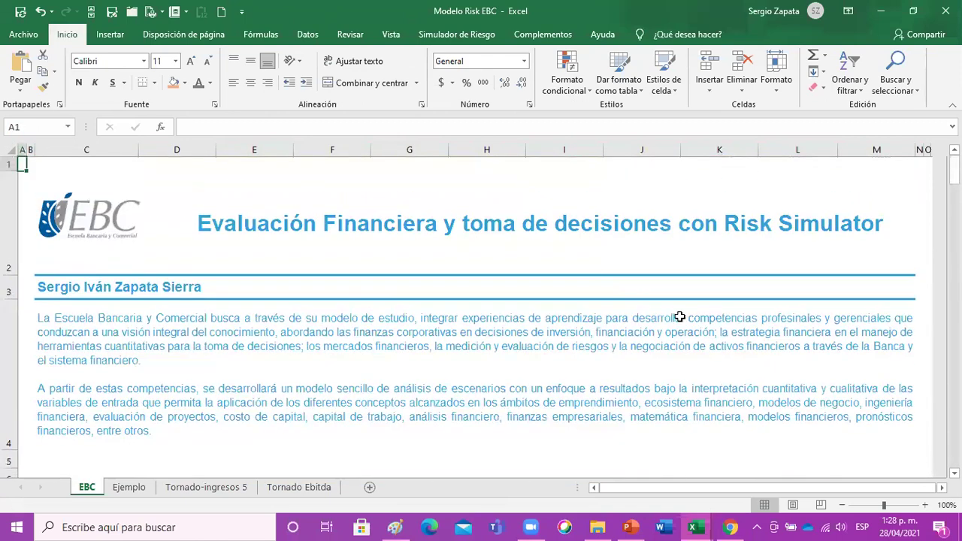
- Enter the heading "EBITDA (Caja operativa)" in C42
{"action": "scroll", "coordinate": [353, 309], "scroll_direction": "down", "scroll_amount": 10}
{"action": "left_click", "coordinate": [74, 323]}
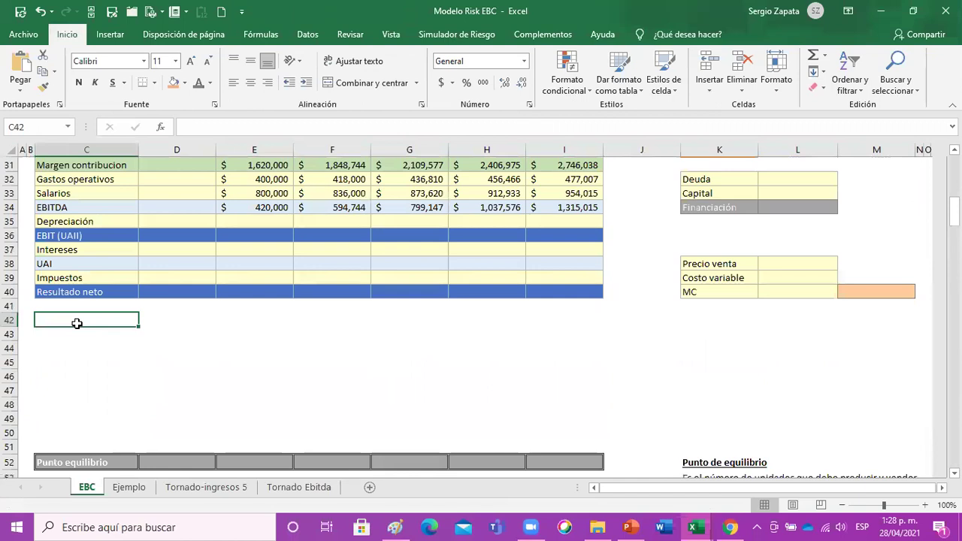
{"action": "type", "text": "EBITDA (Caja "}
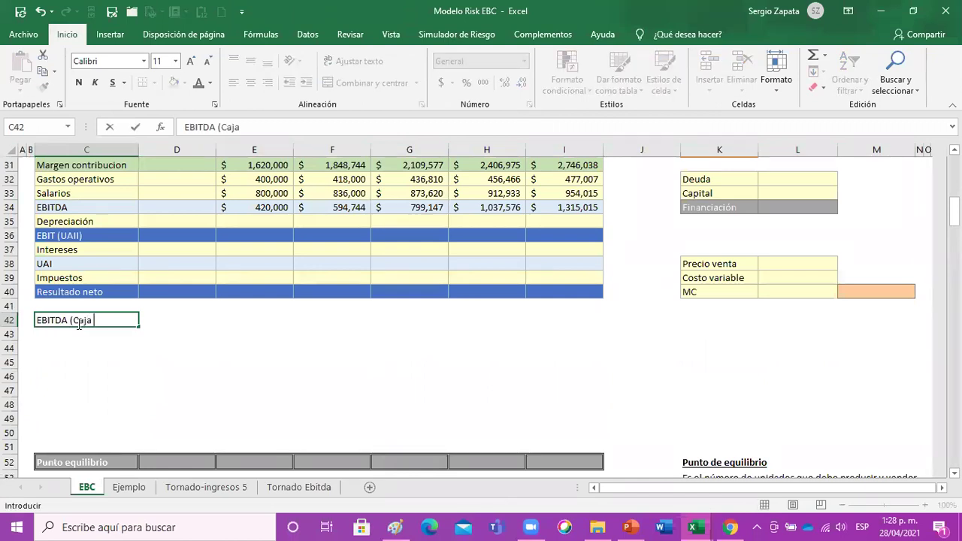
{"action": "type", "text": "operativa"}
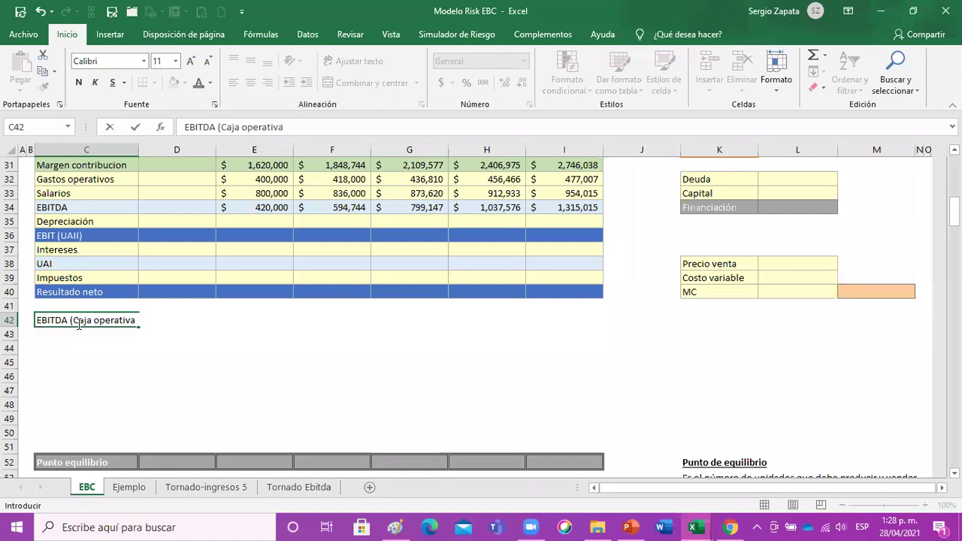
{"action": "type", "text": ")"}
{"action": "key", "text": "Return"}
{"action": "left_click", "coordinate": [78, 322]}
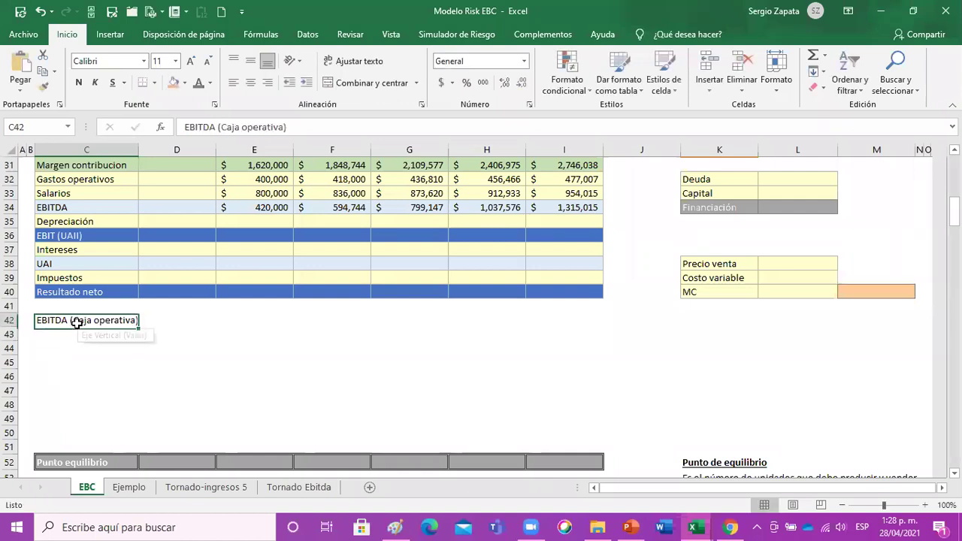
- List "1) Impuestos" in C44 and "2) Reposicion de KT" in C45, with the note "Operación" in D45
{"action": "key", "text": "Down"}
{"action": "key", "text": "Down"}
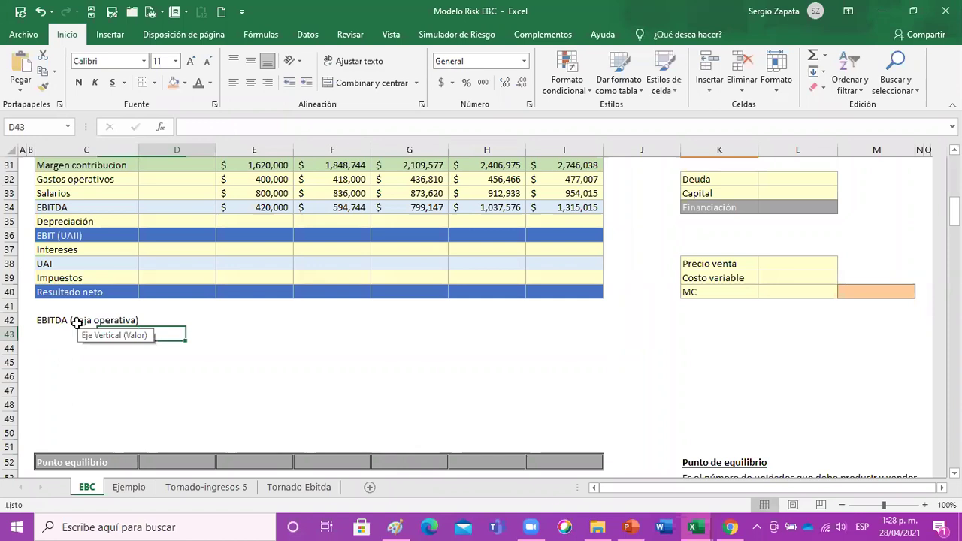
{"action": "type", "text": "1)  Impuestos"}
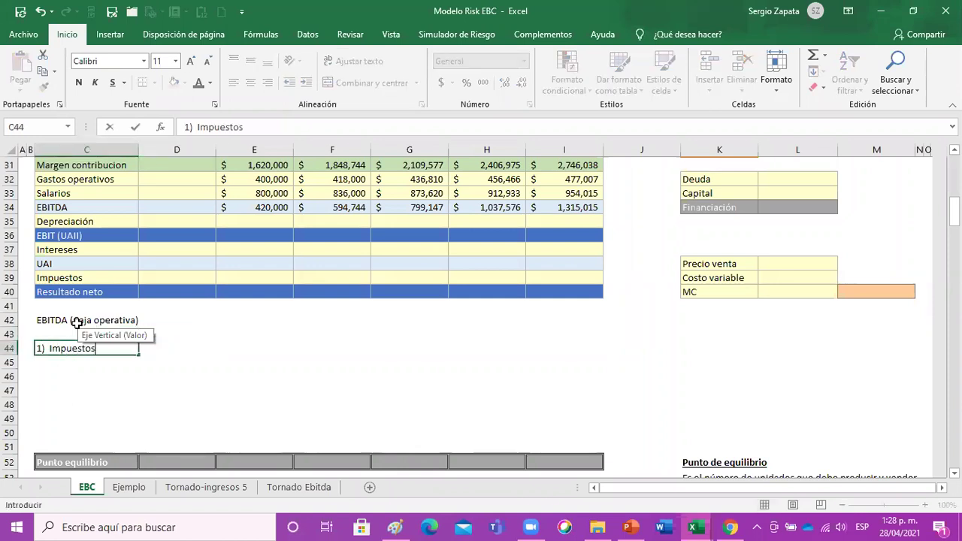
{"action": "key", "text": "ctrl+Return"}
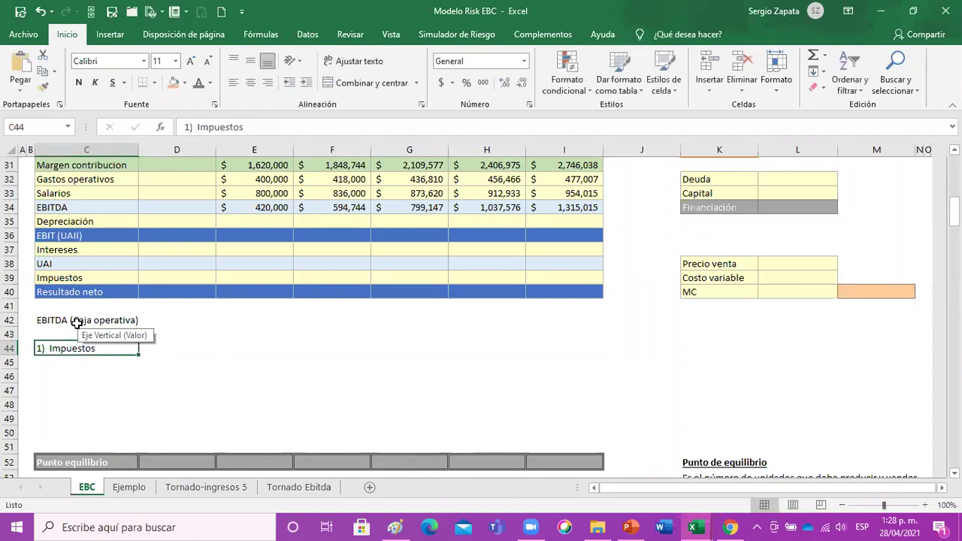
{"action": "key", "text": "Down"}
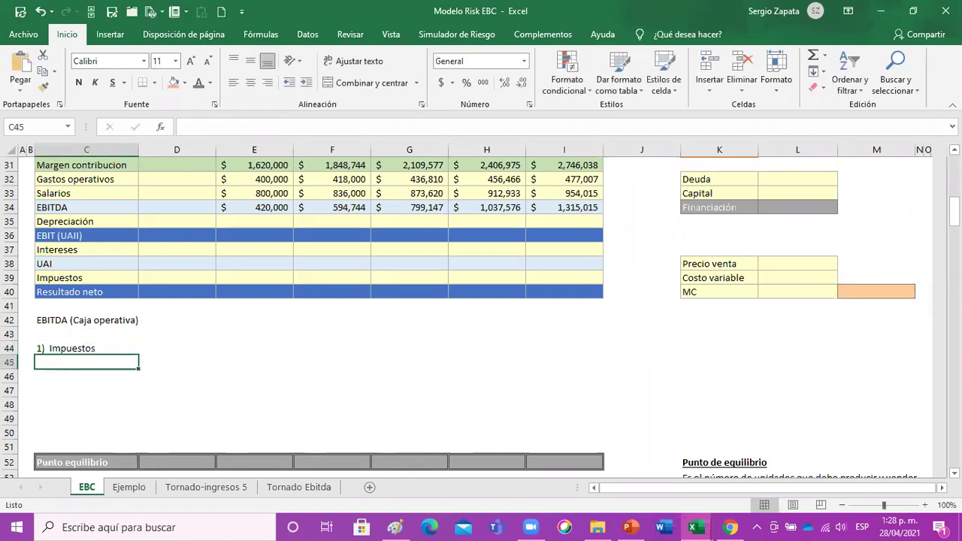
{"action": "type", "text": "2) Reposicion de K"}
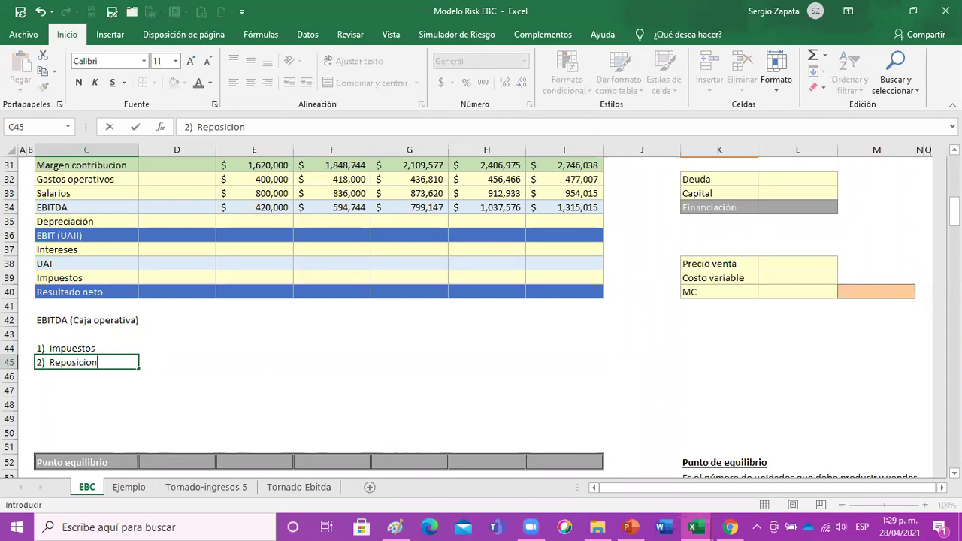
{"action": "key", "text": "Return"}
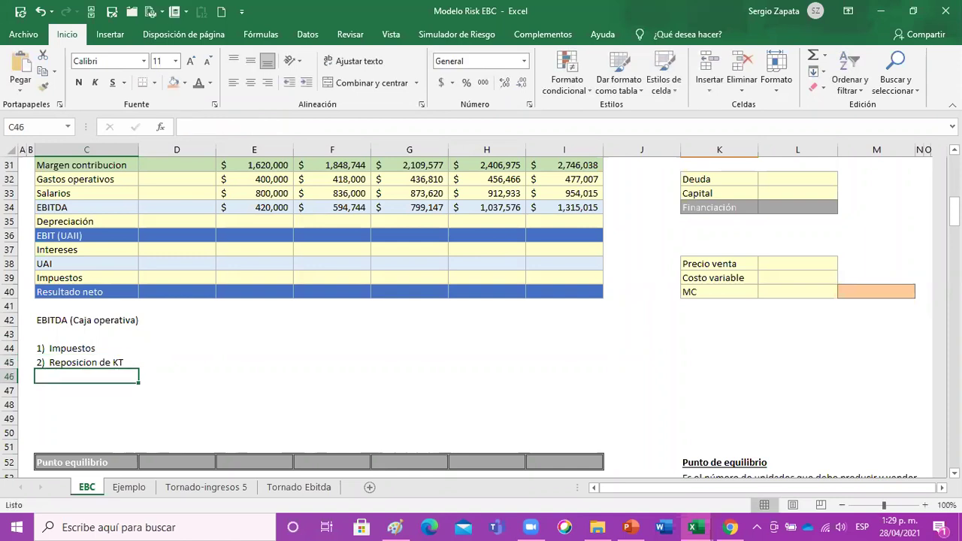
{"action": "left_click", "coordinate": [177, 362]}
{"action": "type", "text": "Operacion"}
- Add "3) Reposición de AF" in C46 with the note "Crecimiento" in D46
{"action": "left_click", "coordinate": [87, 377]}
{"action": "type", "text": "3) Reposición de AF"}
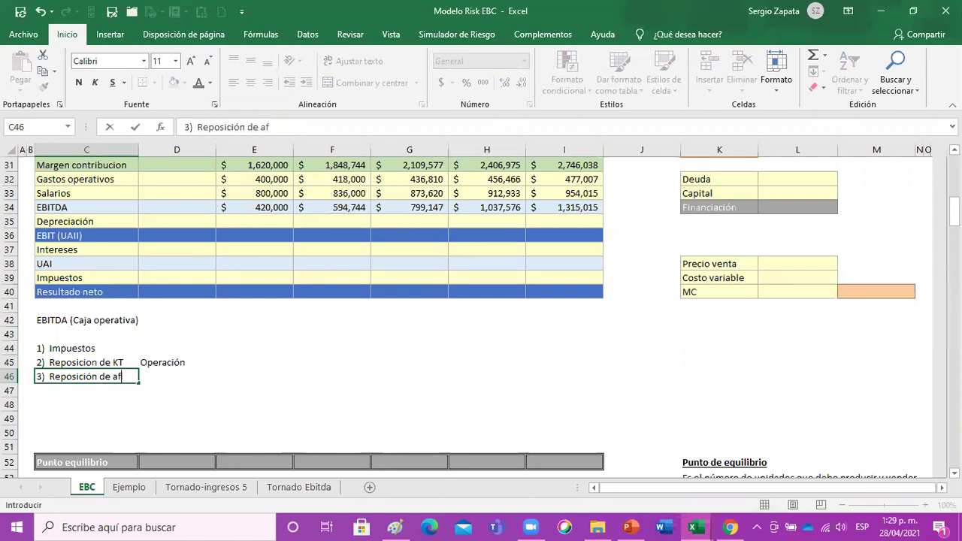
{"action": "key", "text": "Tab"}
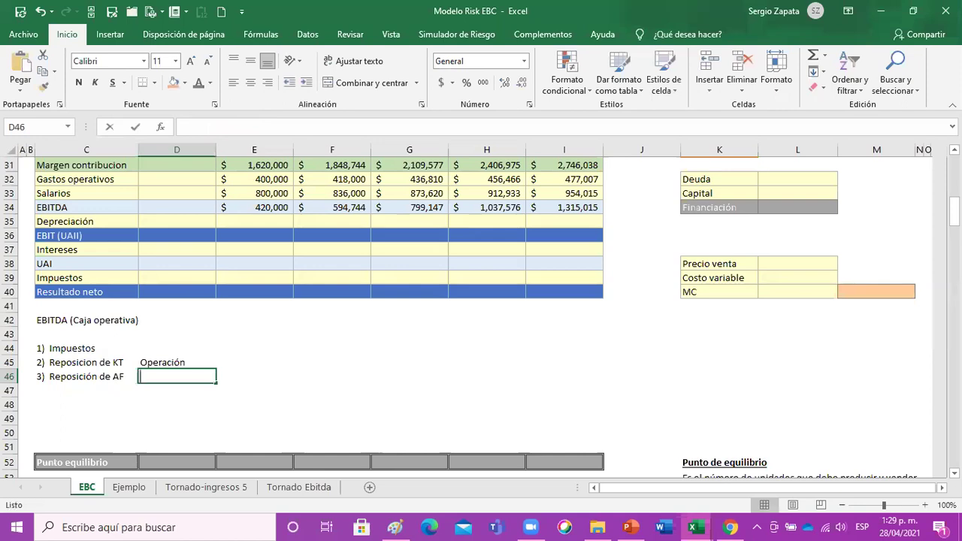
{"action": "type", "text": "Crecimiento"}
{"action": "key", "text": "Return"}
- Add "4) Deuda" in C47 with the note "Capital + interes" in D47
{"action": "type", "text": "4)"}
{"action": "key", "text": "ctrl+Return"}
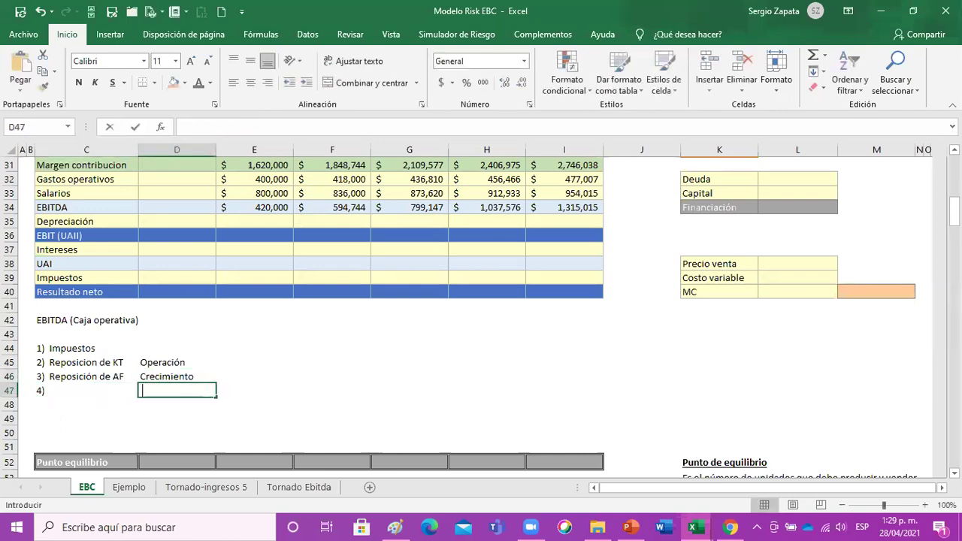
{"action": "type", "text": "4)"}
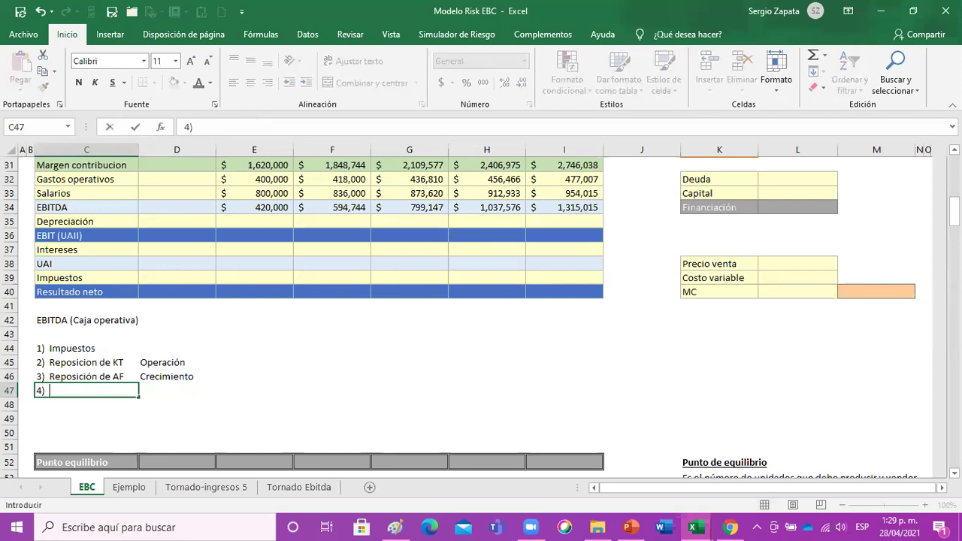
{"action": "type", "text": "  Deuda"}
{"action": "key", "text": "Tab"}
{"action": "type", "text": "Capital + omt"}
{"action": "key", "text": "BackSpace"}
{"action": "key", "text": "BackSpace"}
{"action": "key", "text": "BackSpace"}
{"action": "type", "text": "interes"}
{"action": "key", "text": "Return"}
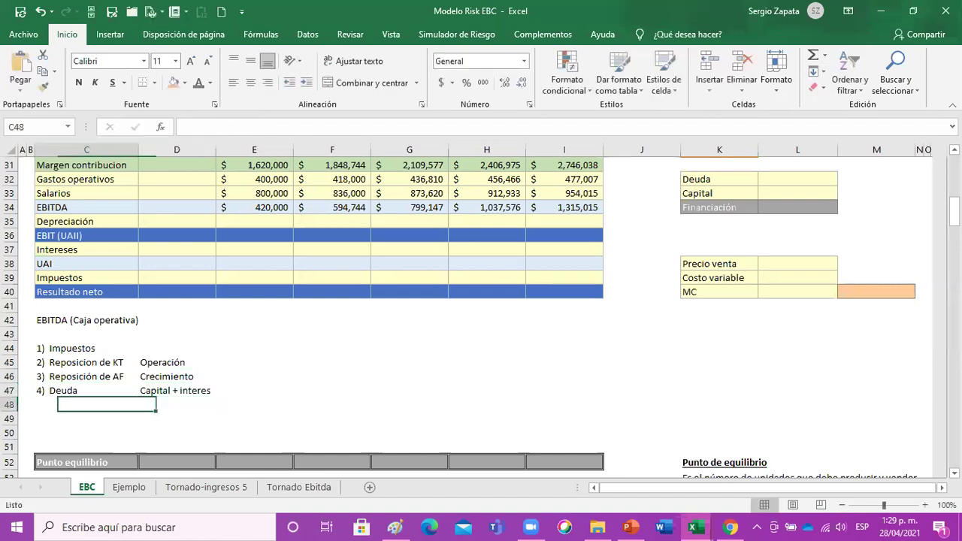
- Add "5) Dividendos" in C48 as the last item of the list
{"action": "type", "text": "5"}
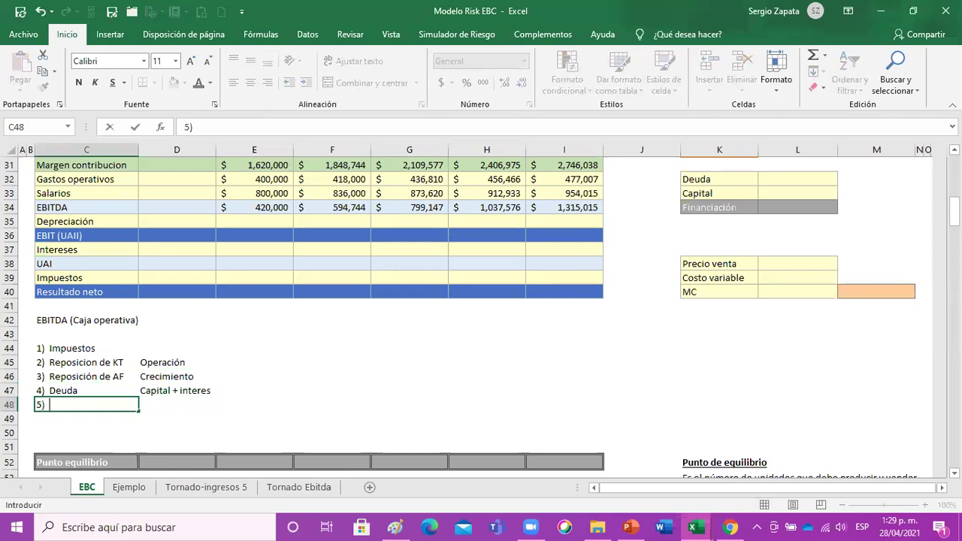
{"action": "type", "text": ") Dividendos"}
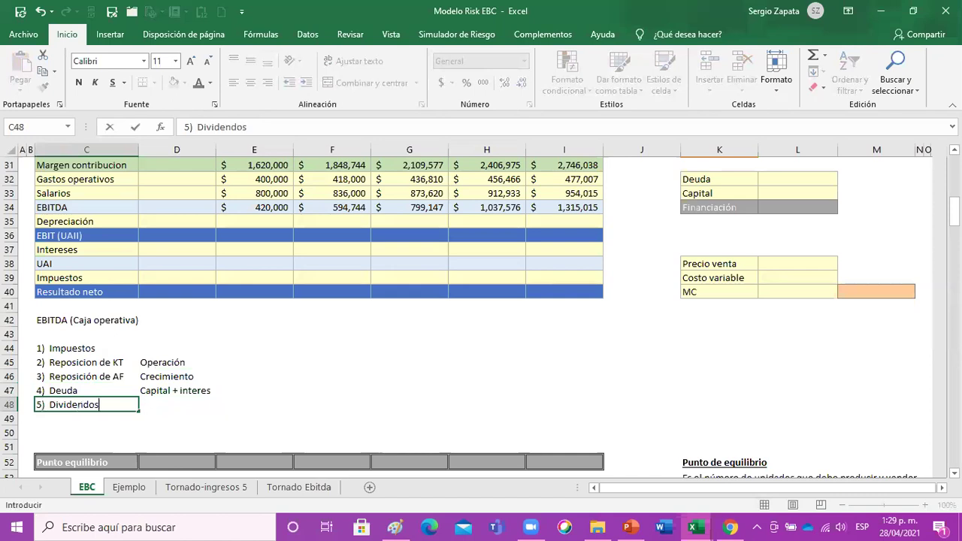
{"action": "key", "text": "Tab"}
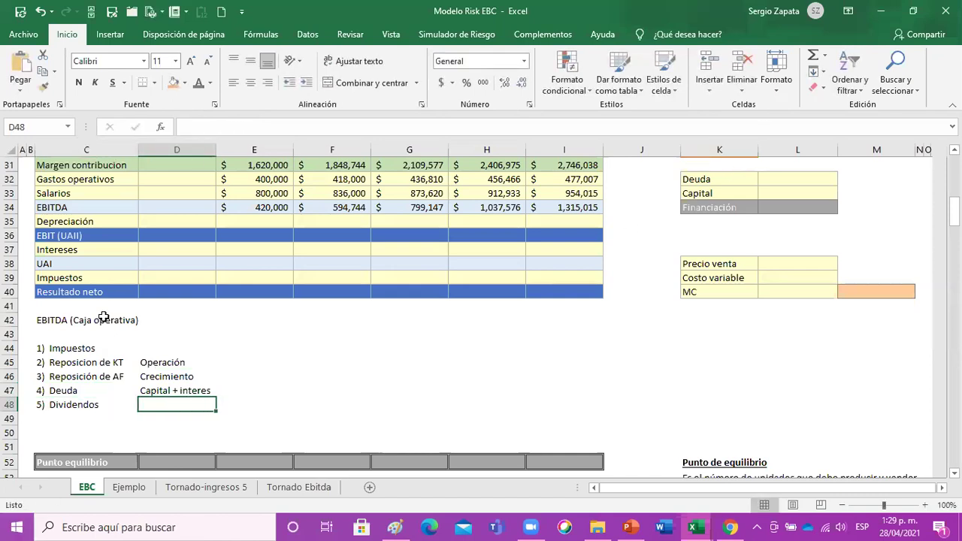
- Apply a light orange cell style to the EBITDA notes block in C42:E48
{"action": "left_click_drag", "start_coordinate": [58, 320], "coordinate": [273, 407]}
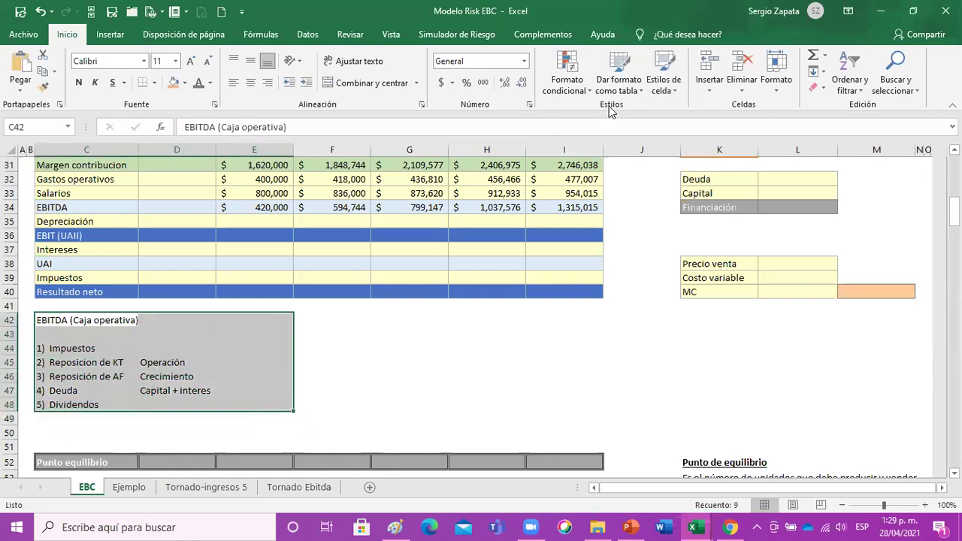
{"action": "left_click", "coordinate": [664, 84]}
{"action": "left_click", "coordinate": [607, 283]}
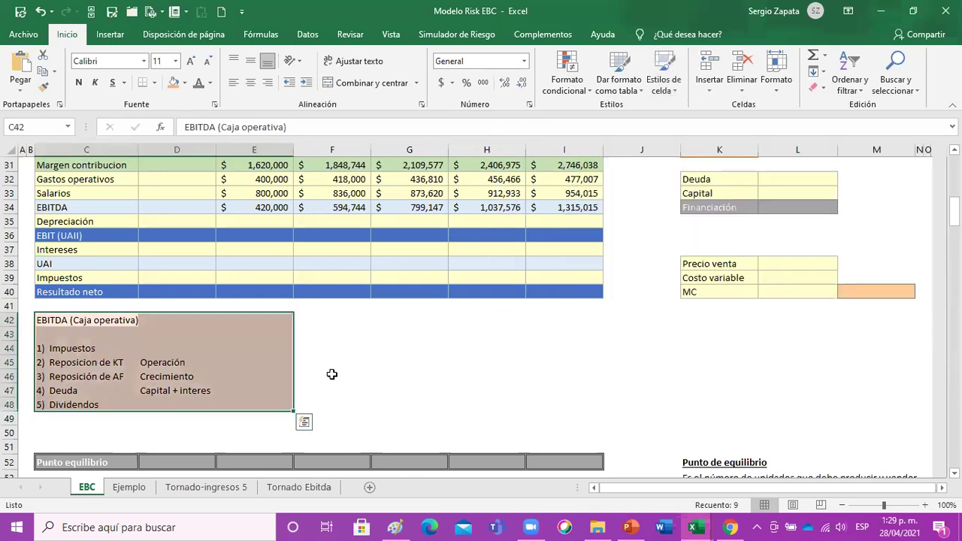
{"action": "left_click", "coordinate": [333, 376]}
{"action": "left_click", "coordinate": [151, 361]}
- Insert two rows above the EBITDA (Caja operativa) heading and enter the label "Margen Ebitda" in C42
{"action": "scroll", "coordinate": [404, 343], "scroll_direction": "up", "scroll_amount": 2}
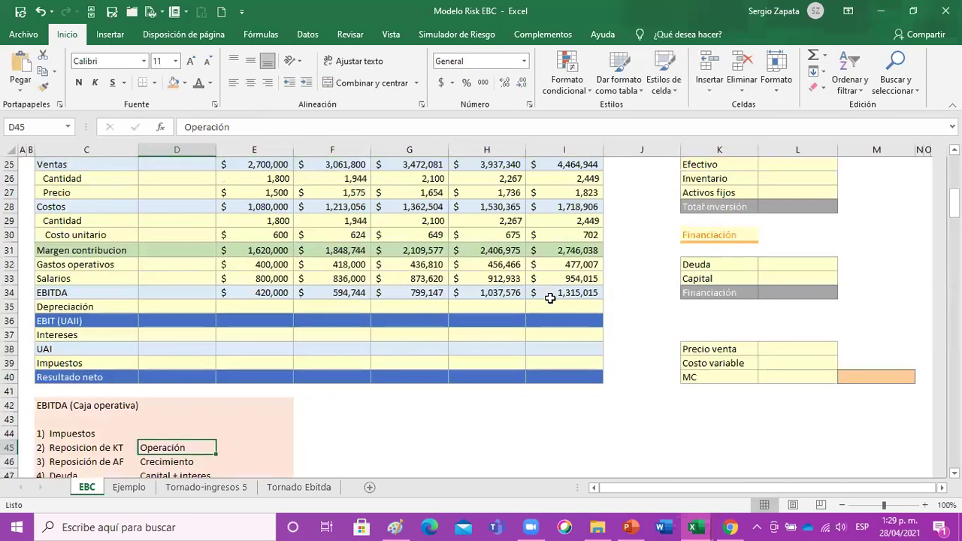
{"action": "left_click", "coordinate": [560, 291]}
{"action": "scroll", "coordinate": [348, 339], "scroll_direction": "down", "scroll_amount": 1}
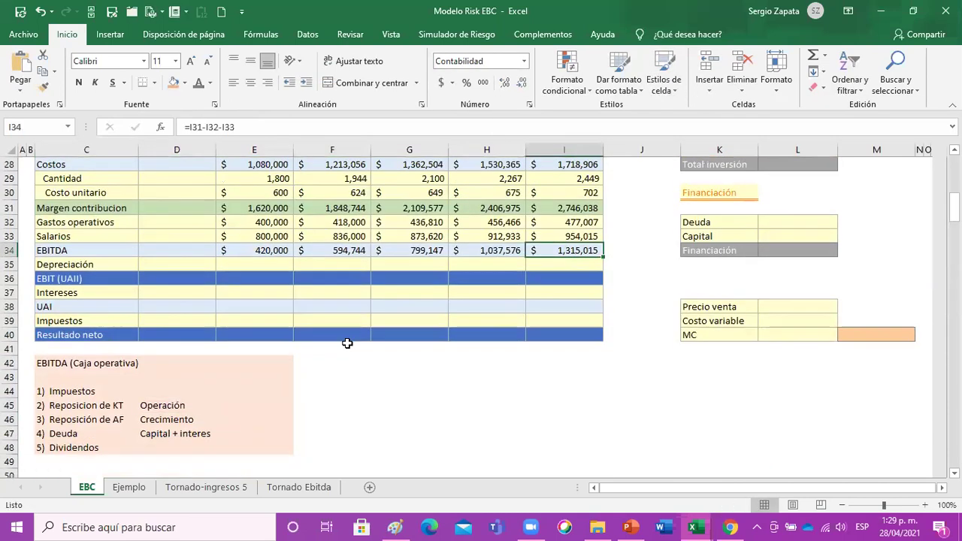
{"action": "left_click", "coordinate": [47, 366]}
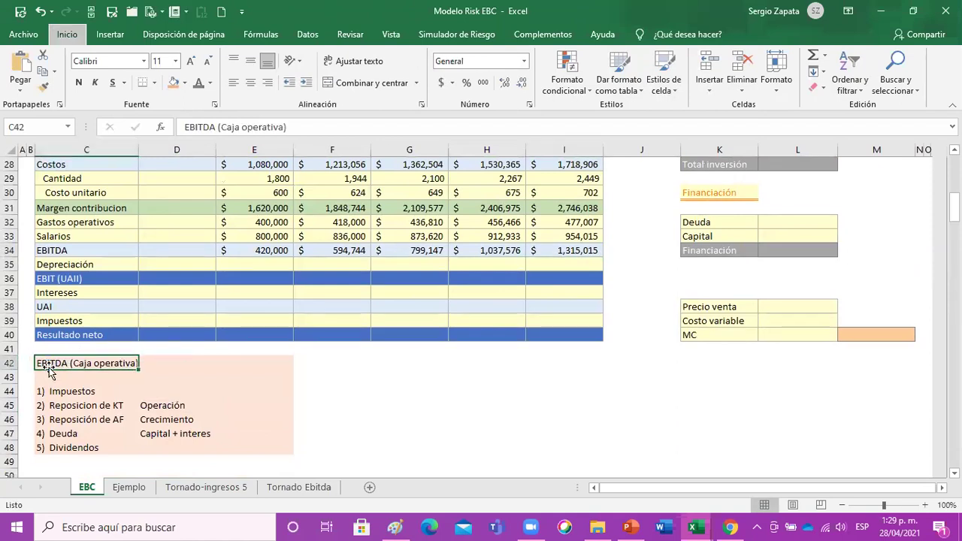
{"action": "key", "text": "ctrl+plus"}
{"action": "key", "text": "ctrl+plus"}
{"action": "type", "text": "Margen Ebitda"}
{"action": "key", "text": "Tab"}
{"action": "key", "text": "Tab"}
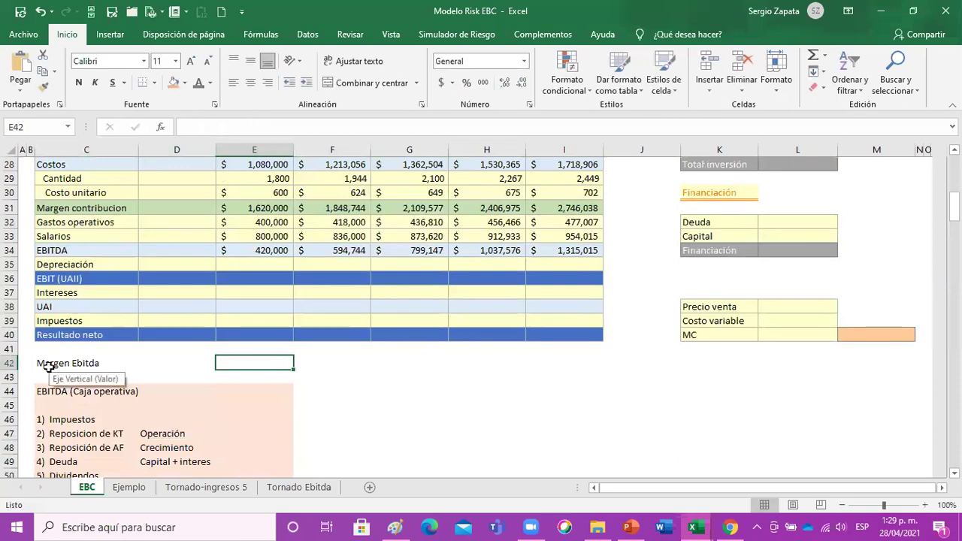
- Calculate the year 1 EBITDA margin in E42 with =E34/E25 and format it as a percentage with two decimals
{"action": "type", "text": "="}
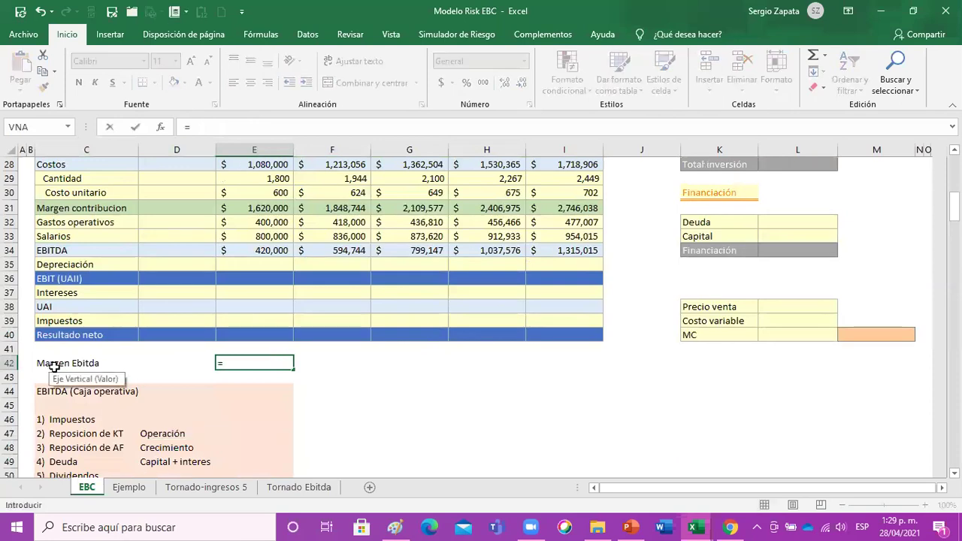
{"action": "left_click", "coordinate": [257, 252]}
{"action": "type", "text": "/"}
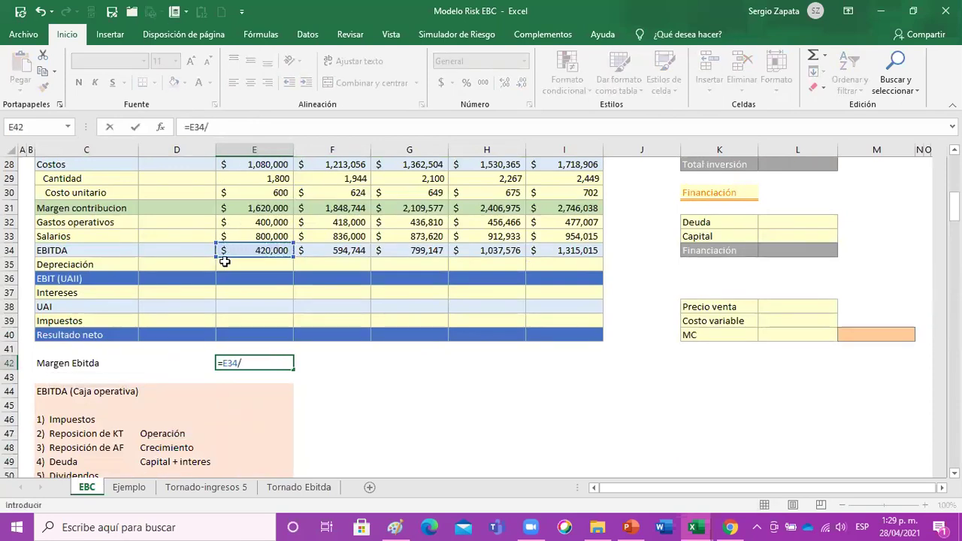
{"action": "scroll", "coordinate": [226, 261], "scroll_direction": "up", "scroll_amount": 1}
{"action": "left_click", "coordinate": [282, 167]}
{"action": "key", "text": "ctrl+Return"}
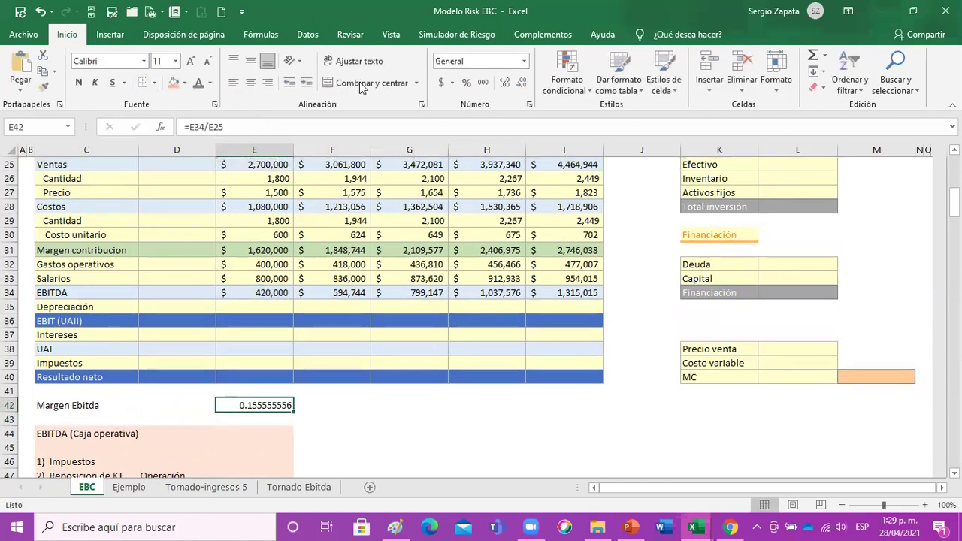
{"action": "left_click", "coordinate": [467, 83]}
{"action": "left_click", "coordinate": [502, 84]}
{"action": "left_click", "coordinate": [502, 84]}
- Copy the EBITDA margin formula from E42 across to I42 for the remaining years
{"action": "key", "text": "ctrl+c"}
{"action": "key", "text": "shift+Right"}
{"action": "key", "text": "shift+Right"}
{"action": "key", "text": "shift+Right"}
{"action": "key", "text": "shift+Right"}
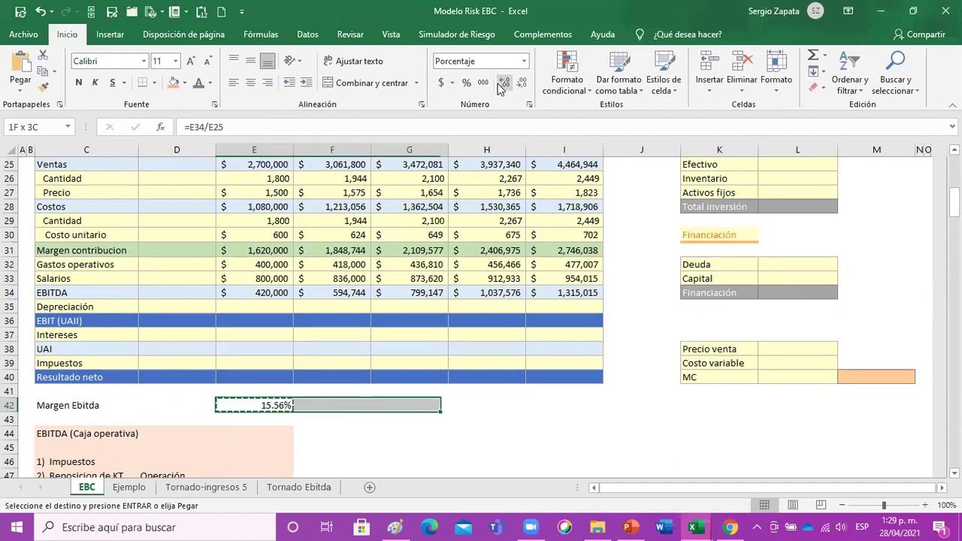
{"action": "key", "text": "Return"}
- Apply the solid green Énfasis6 cell style to the whole Margen Ebitda row, C42:I42
{"action": "key", "text": "Left"}
{"action": "key", "text": "Left"}
{"action": "key", "text": "shift+Right"}
{"action": "key", "text": "shift+Right"}
{"action": "key", "text": "shift+Right"}
{"action": "key", "text": "shift+Right"}
{"action": "key", "text": "shift+Right"}
{"action": "key", "text": "shift+Right"}
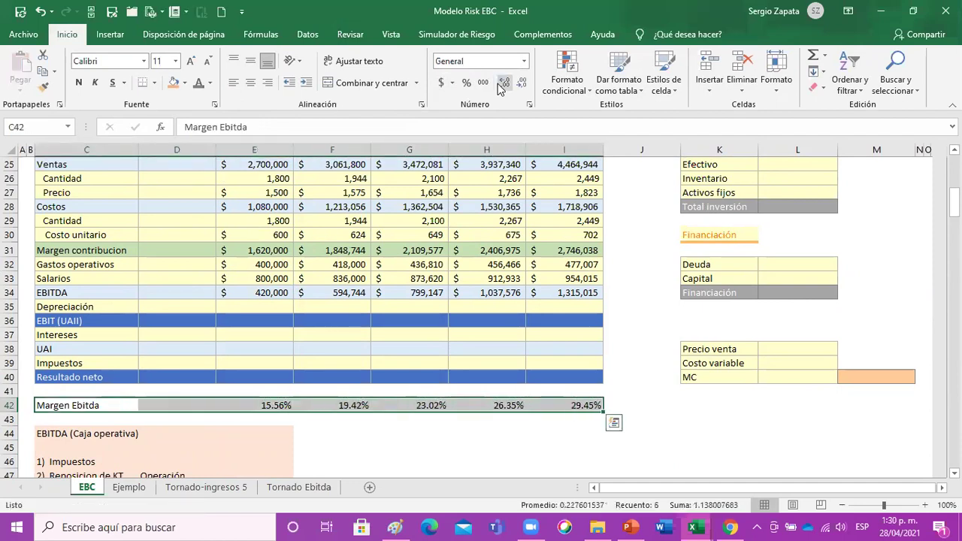
{"action": "left_click", "coordinate": [663, 83]}
{"action": "left_click", "coordinate": [838, 194]}
{"action": "left_click", "coordinate": [663, 83]}
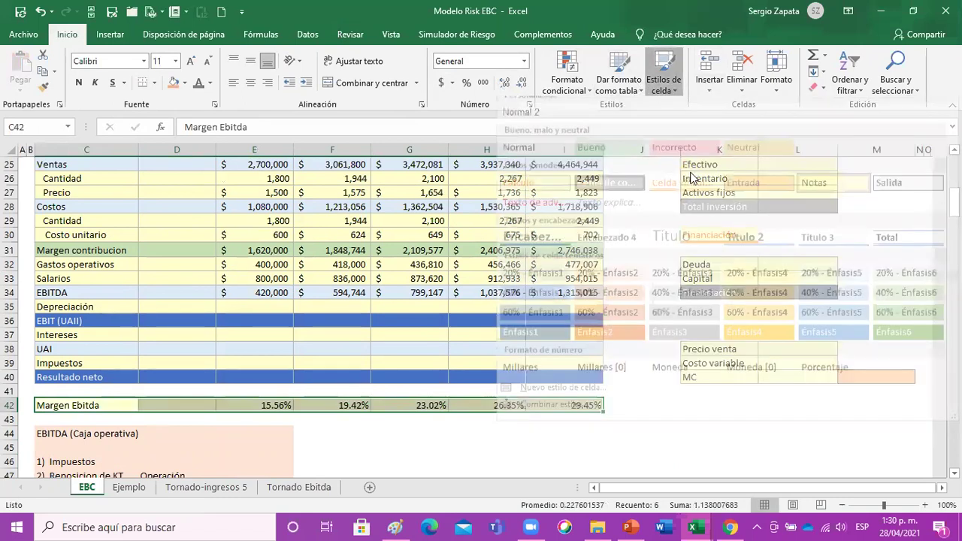
{"action": "left_click", "coordinate": [883, 343]}
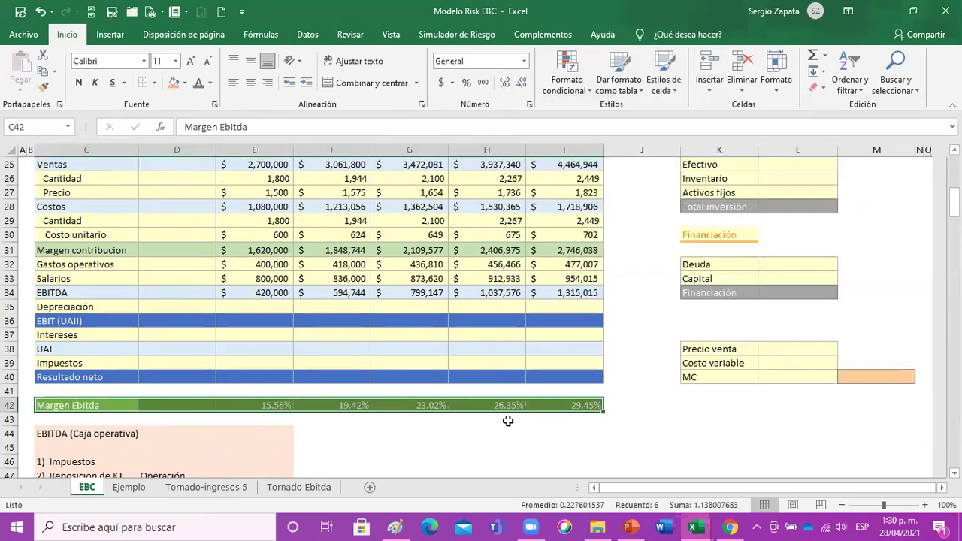
{"action": "left_click", "coordinate": [399, 449]}
{"action": "left_click", "coordinate": [565, 414]}
{"action": "left_click_drag", "start_coordinate": [565, 413], "coordinate": [581, 399]}
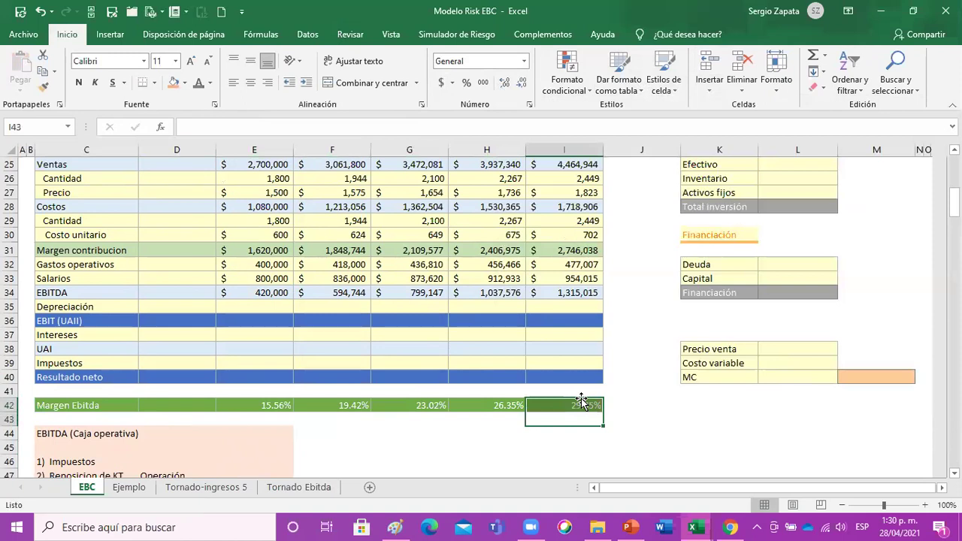
{"action": "left_click", "coordinate": [582, 401]}
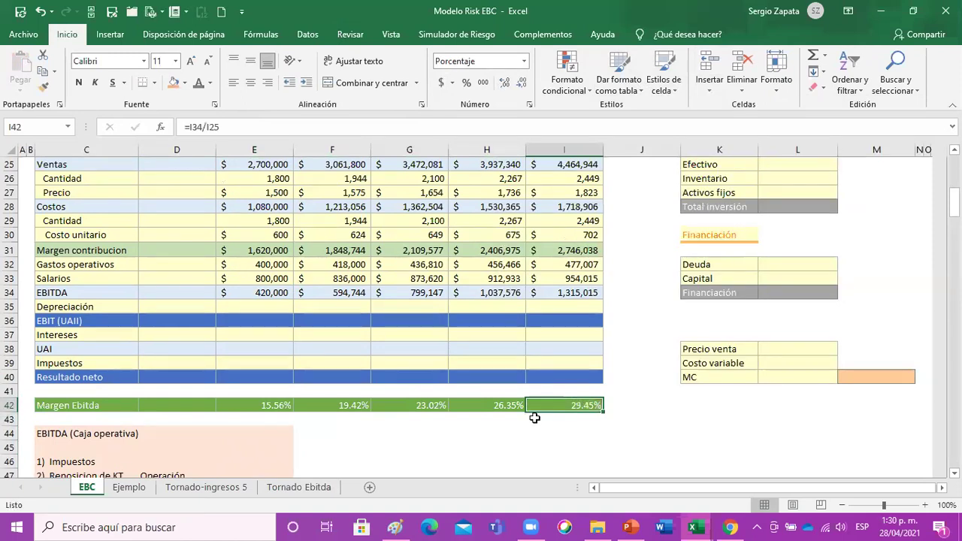
- Enter 20% in E44 beside the EBITDA (Caja operativa) heading, formatted as a percentage with two decimals
{"action": "scroll", "coordinate": [339, 436], "scroll_direction": "down", "scroll_amount": 1}
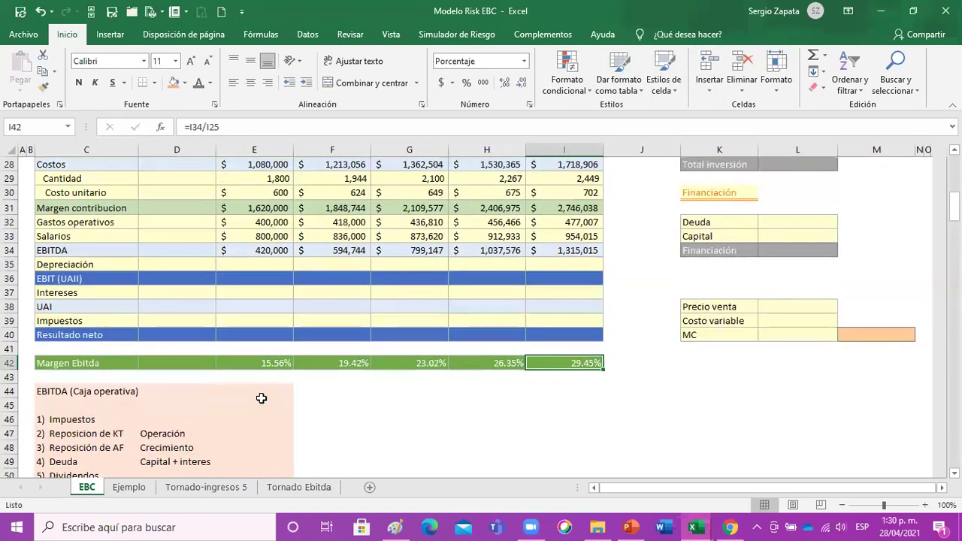
{"action": "left_click", "coordinate": [259, 401]}
{"action": "left_click", "coordinate": [259, 392]}
{"action": "scroll", "coordinate": [259, 392], "scroll_direction": "down", "scroll_amount": 1}
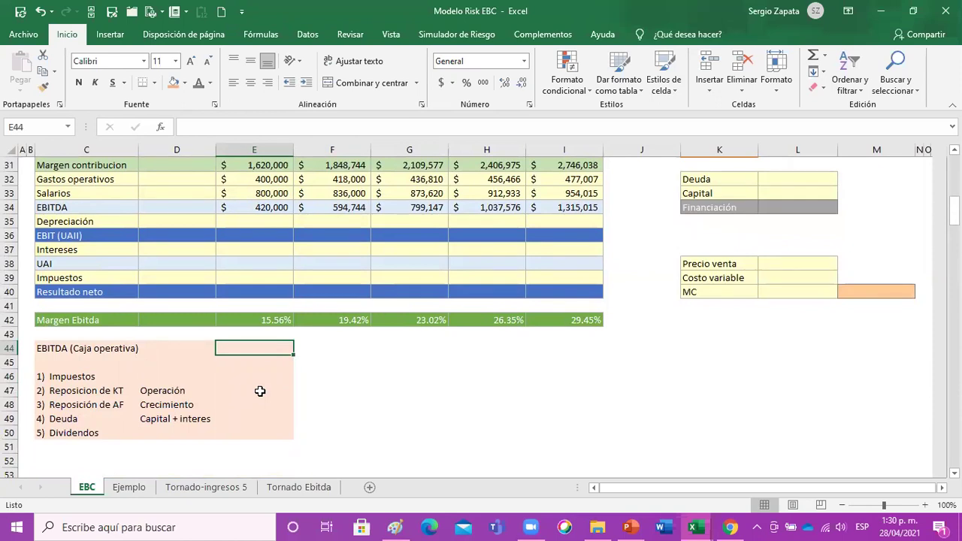
{"action": "type", "text": "20%"}
{"action": "key", "text": "Return"}
{"action": "key", "text": "Up"}
{"action": "left_click", "coordinate": [483, 83]}
{"action": "left_click", "coordinate": [503, 83]}
{"action": "left_click", "coordinate": [466, 83]}
{"action": "left_click", "coordinate": [504, 83]}
{"action": "left_click", "coordinate": [503, 83]}
- Apply the Énfasis6 cell style to the percentage in E44
{"action": "left_click", "coordinate": [658, 90]}
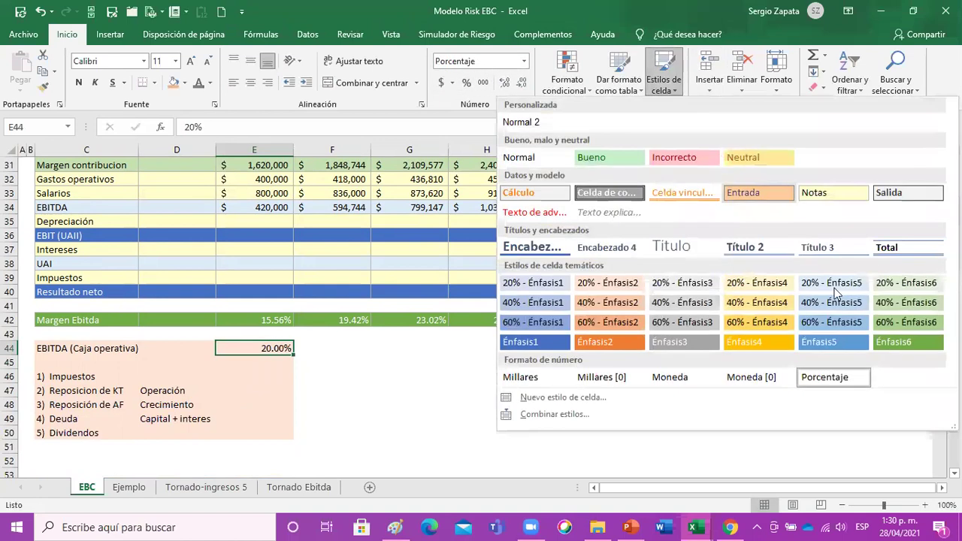
{"action": "left_click", "coordinate": [909, 340]}
{"action": "left_click", "coordinate": [516, 433]}
{"action": "left_click", "coordinate": [344, 403]}
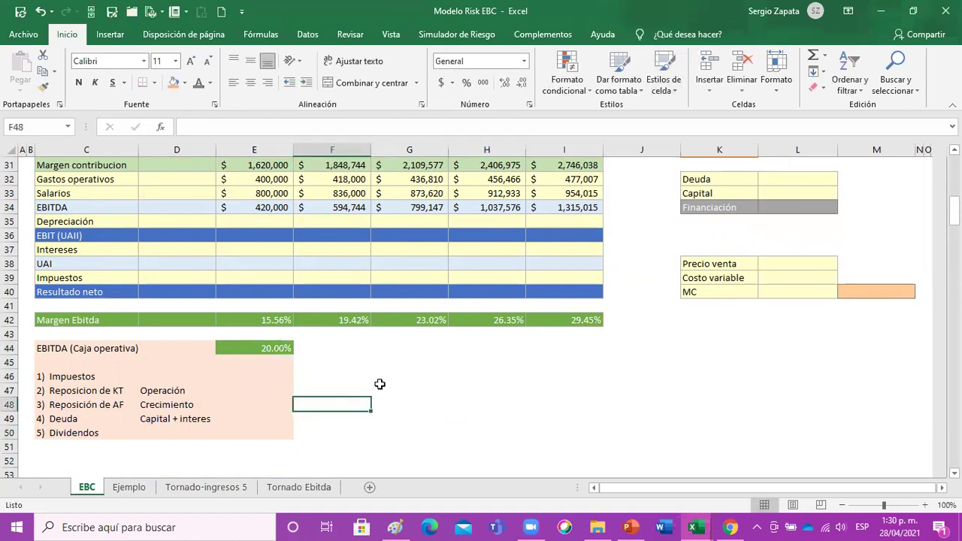
- Inspect which cells the year 1 margin formula in E42 refers to, leaving the formula as it is
{"action": "scroll", "coordinate": [378, 382], "scroll_direction": "up", "scroll_amount": 2}
{"action": "scroll", "coordinate": [380, 383], "scroll_direction": "up", "scroll_amount": 1}
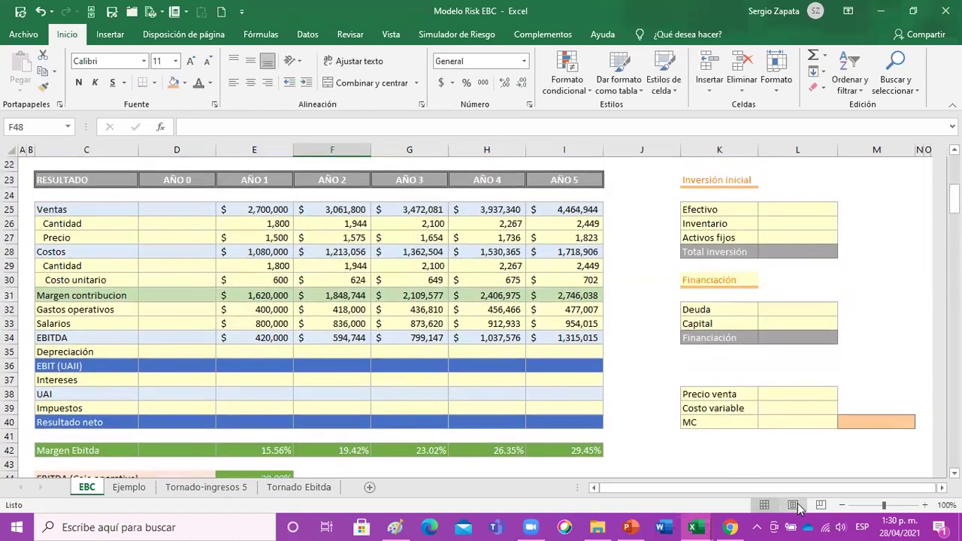
{"action": "scroll", "coordinate": [337, 451], "scroll_direction": "down", "scroll_amount": 1}
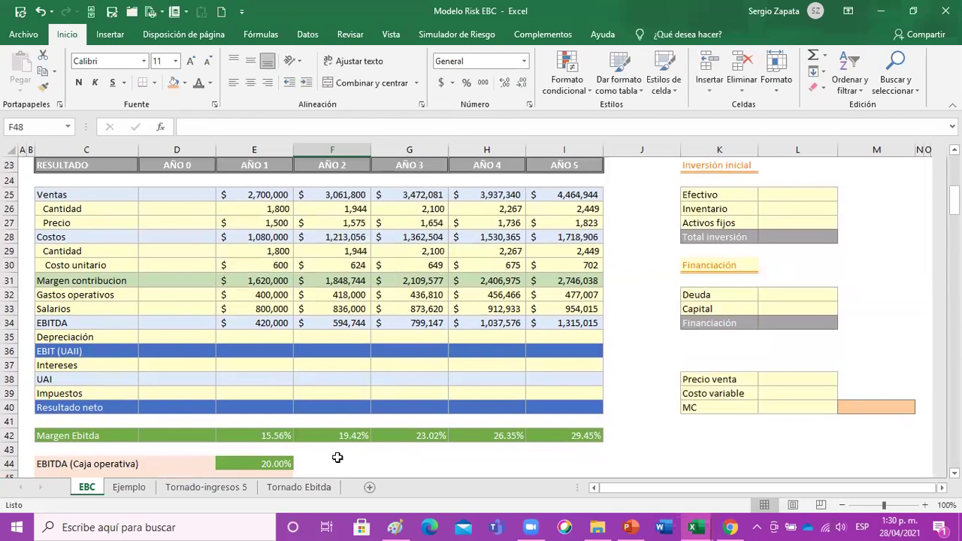
{"action": "left_click", "coordinate": [279, 438]}
{"action": "double_click", "coordinate": [286, 437]}
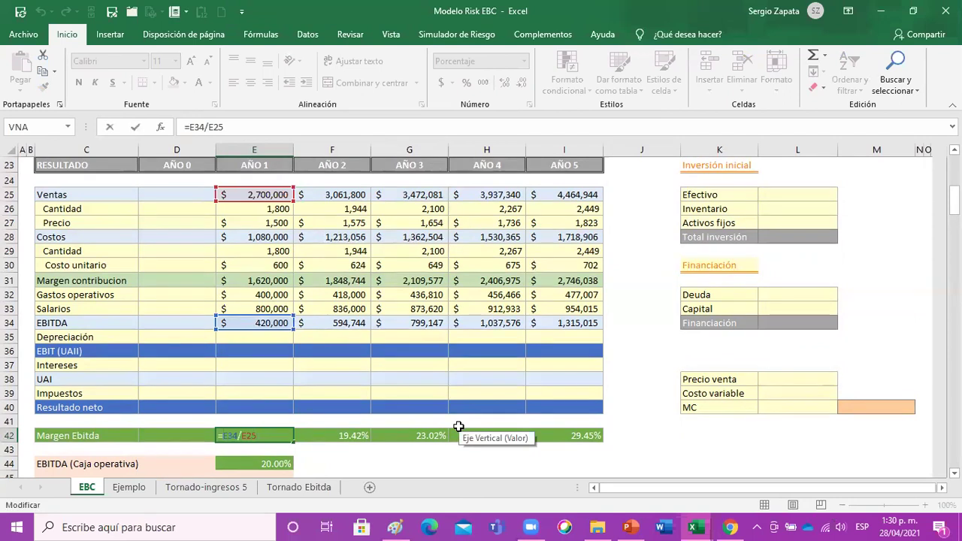
{"action": "key", "text": "Escape"}
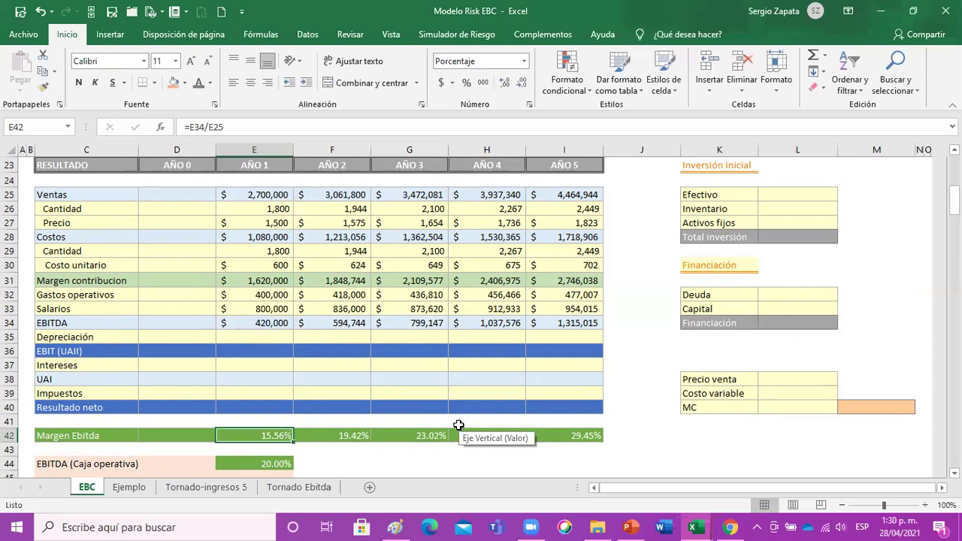
- Hide rows 35 to 40, from Depreciación to Resultado neto, so the margin row follows EBITDA
{"action": "left_click_drag", "start_coordinate": [255, 412], "coordinate": [254, 337]}
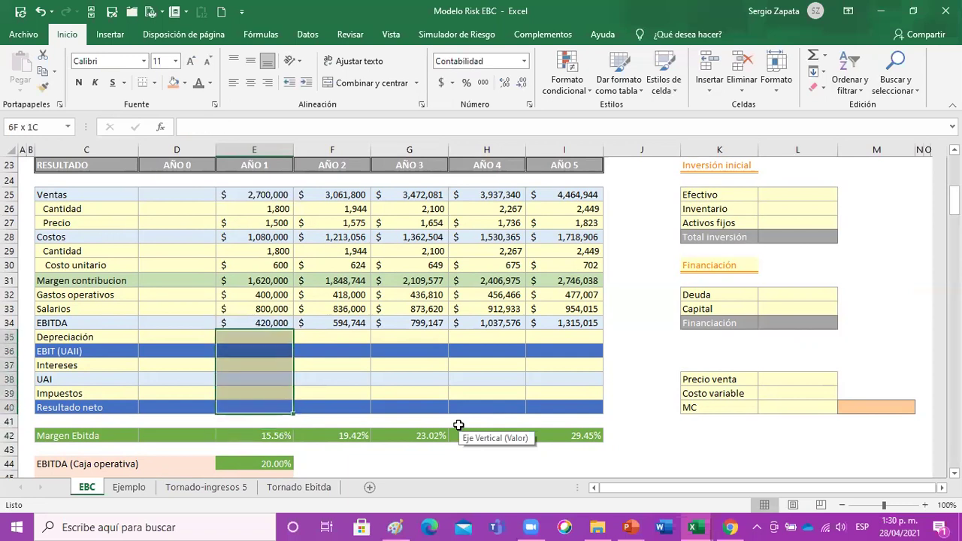
{"action": "key", "text": "ctrl+z"}
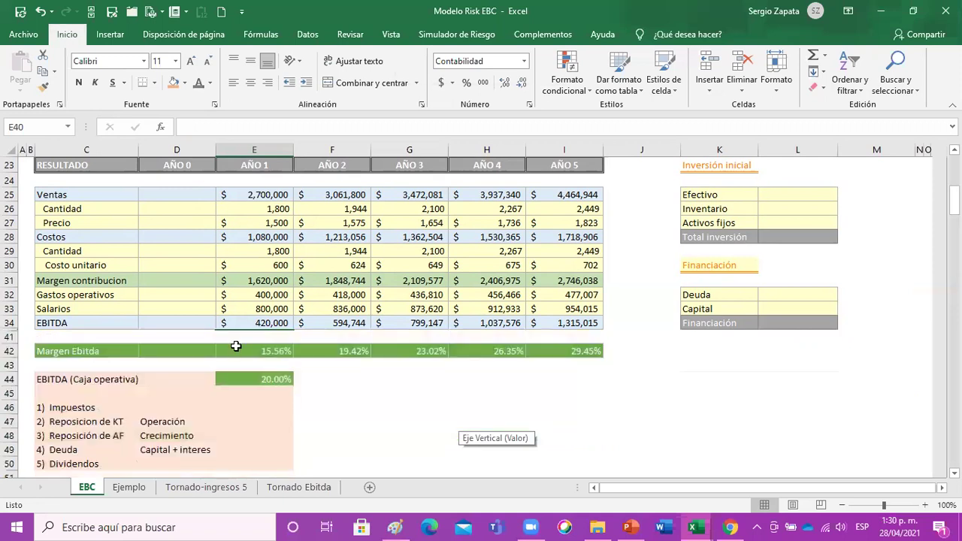
{"action": "left_click", "coordinate": [312, 295]}
- Compare the yearly EBITDA margins in row 42 with the percentage in E44 and the model's input assumptions
{"action": "scroll", "coordinate": [338, 295], "scroll_direction": "up", "scroll_amount": 2}
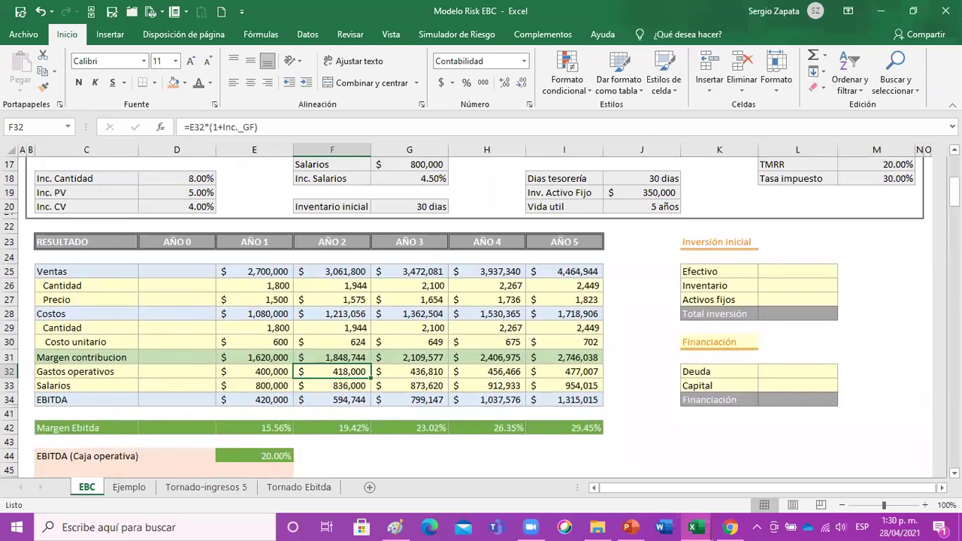
{"action": "scroll", "coordinate": [685, 428], "scroll_direction": "up", "scroll_amount": 1}
{"action": "left_click", "coordinate": [580, 442]}
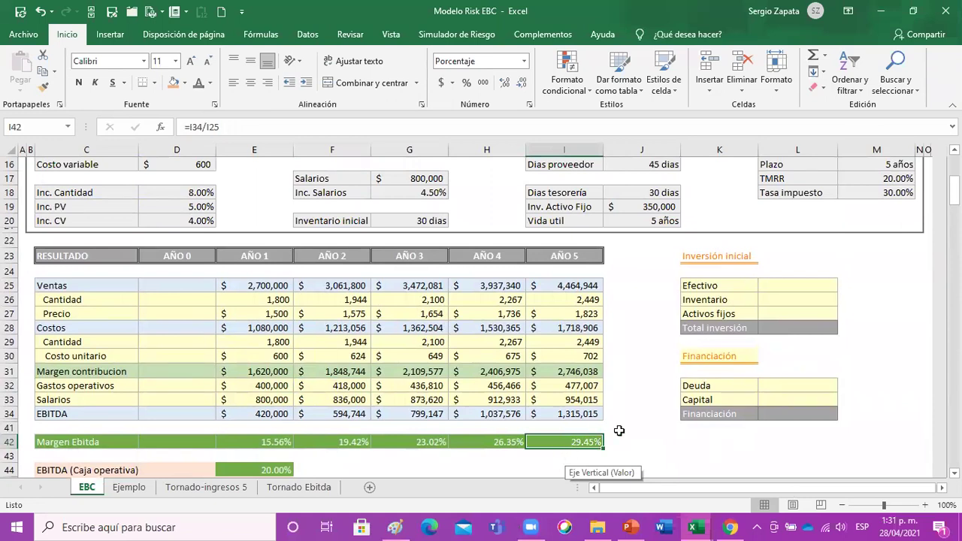
{"action": "scroll", "coordinate": [755, 356], "scroll_direction": "up", "scroll_amount": 2}
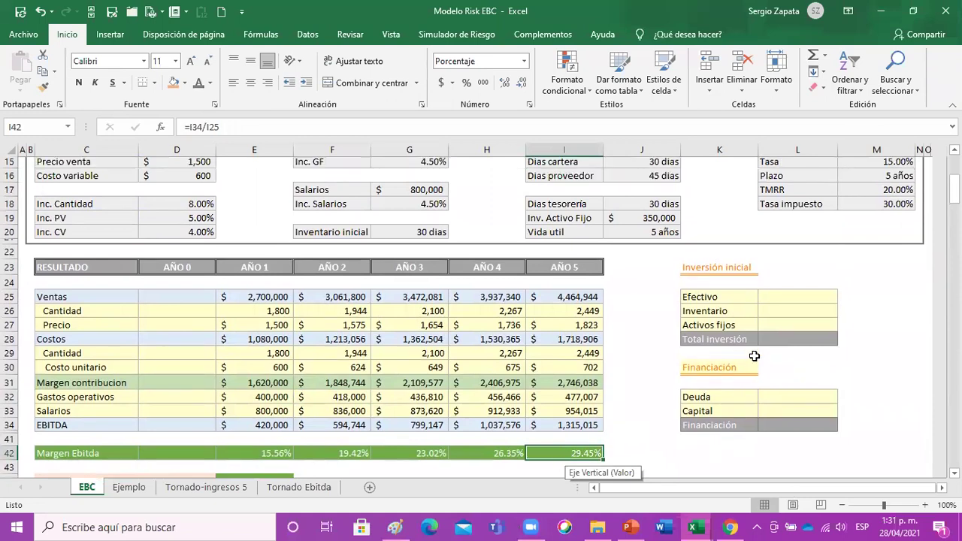
{"action": "scroll", "coordinate": [755, 357], "scroll_direction": "down", "scroll_amount": 2}
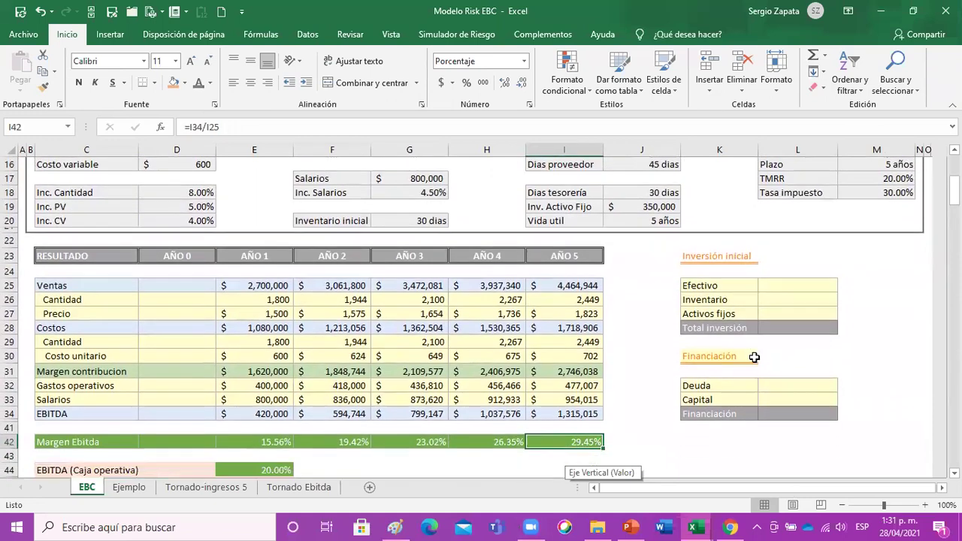
{"action": "left_click", "coordinate": [254, 467]}
{"action": "scroll", "coordinate": [544, 413], "scroll_direction": "down", "scroll_amount": 1}
{"action": "scroll", "coordinate": [545, 411], "scroll_direction": "up", "scroll_amount": 1}
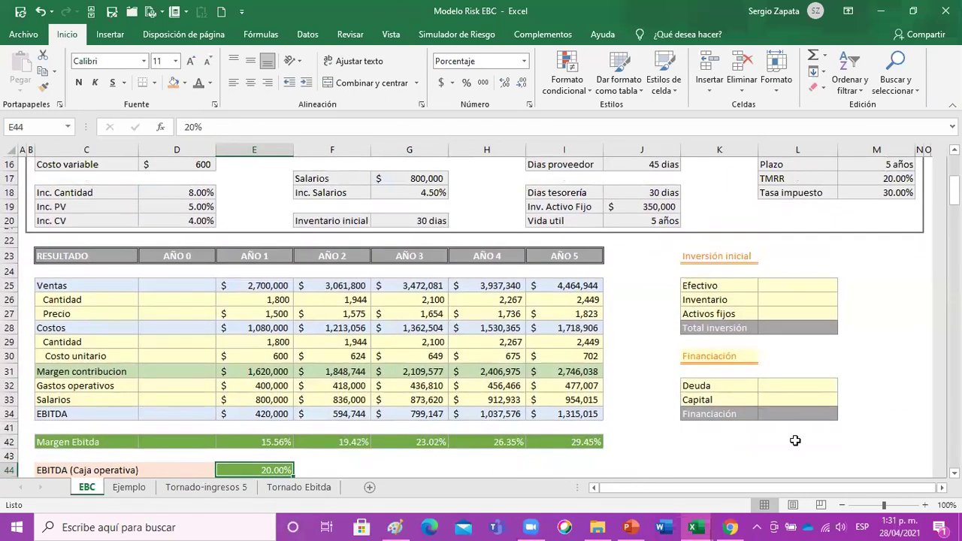
{"action": "left_click", "coordinate": [752, 426]}
{"action": "scroll", "coordinate": [751, 426], "scroll_direction": "down", "scroll_amount": 2}
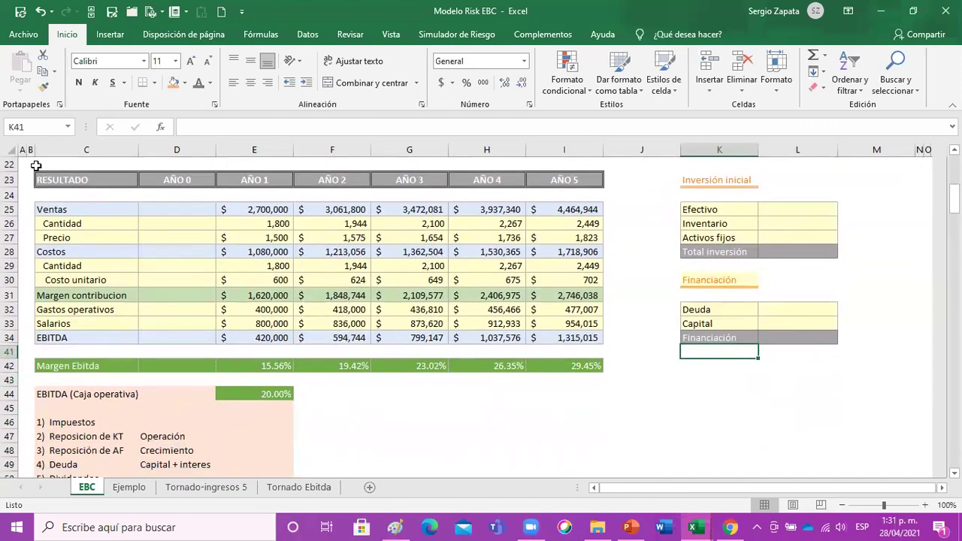
- Unhide the hidden rows between EBITDA and Margen Ebitda across the whole sheet
{"action": "left_click", "coordinate": [10, 149]}
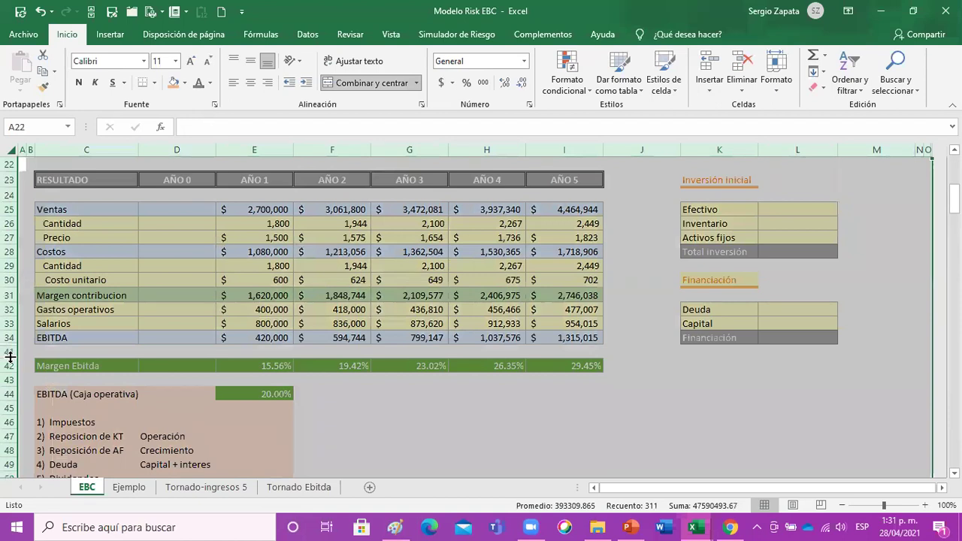
{"action": "right_click", "coordinate": [11, 351]}
{"action": "left_click", "coordinate": [34, 344]}
{"action": "left_click", "coordinate": [369, 356]}
- Hide rows 42 to 53, containing the Margen Ebitda row and the EBITDA notes above Punto equilibrio
{"action": "scroll", "coordinate": [370, 356], "scroll_direction": "down", "scroll_amount": 6}
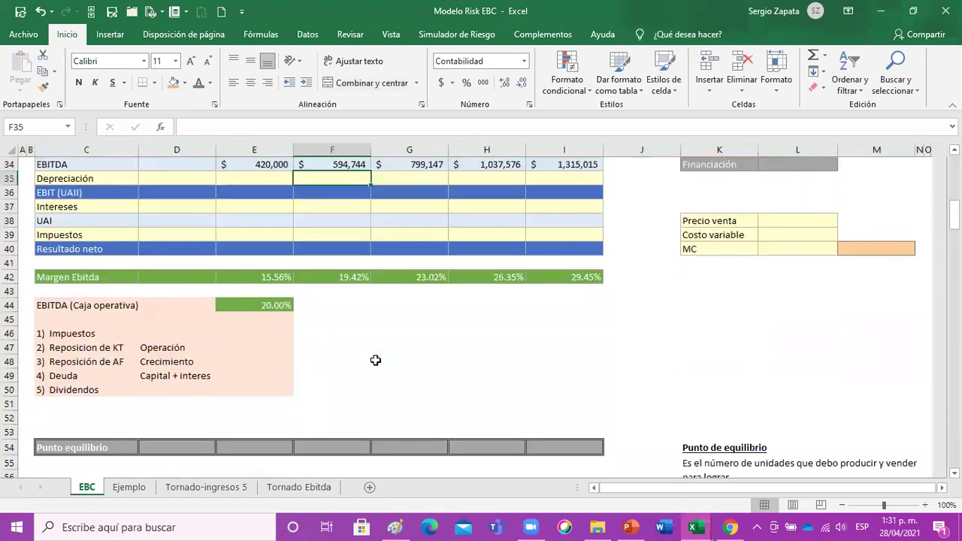
{"action": "scroll", "coordinate": [375, 361], "scroll_direction": "down", "scroll_amount": 3}
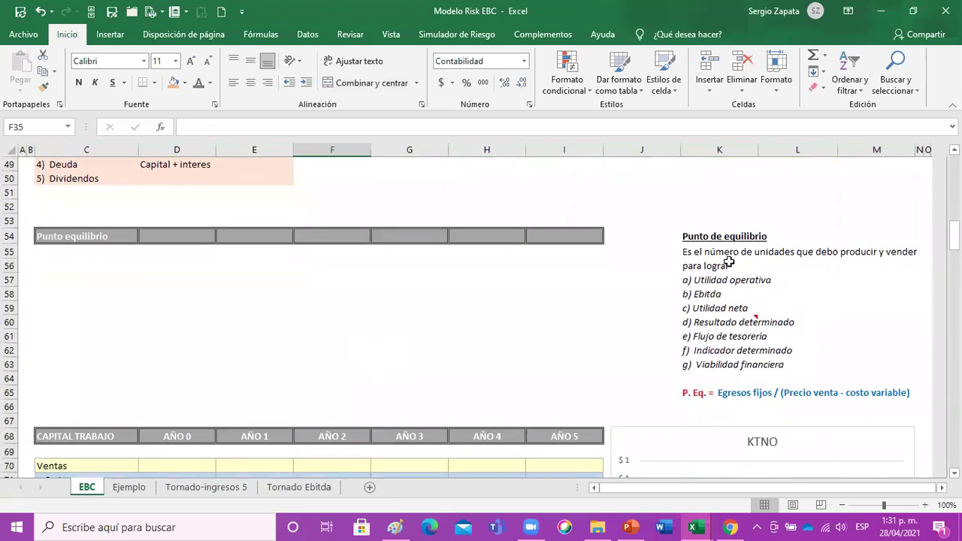
{"action": "left_click", "coordinate": [708, 236]}
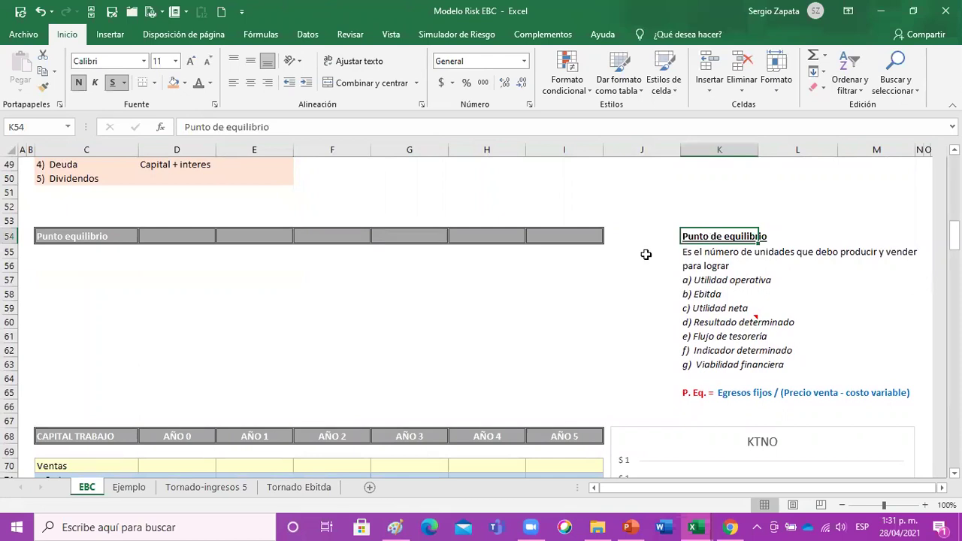
{"action": "left_click_drag", "start_coordinate": [112, 220], "coordinate": [307, 217]}
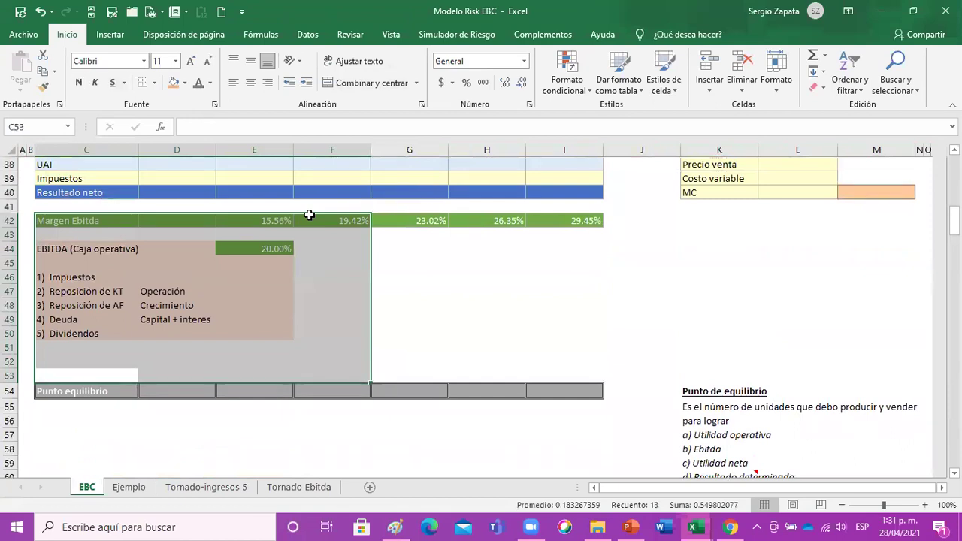
{"action": "key", "text": "ctrl+9"}
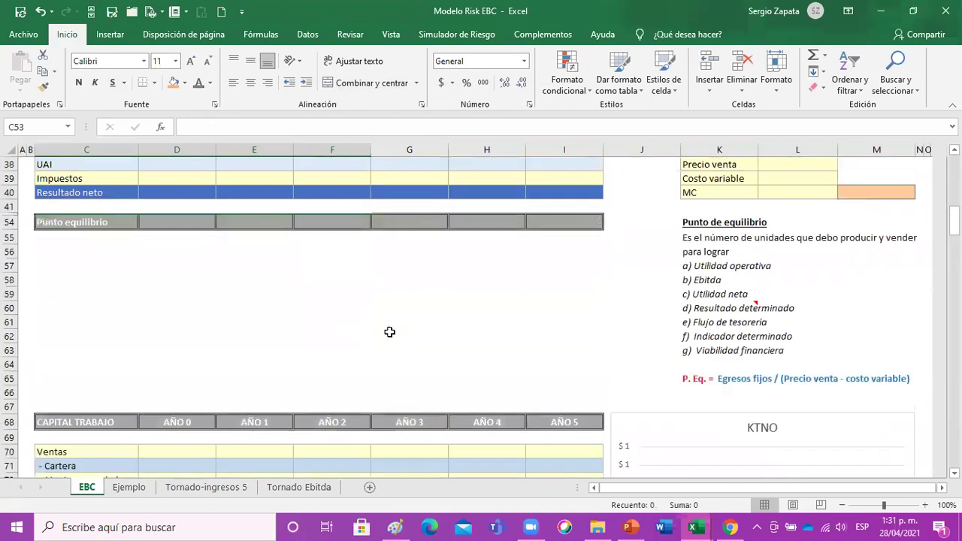
- Review the Punto de equilibrio definition in K55 and the Precio venta, Costo variable and MC table above it
{"action": "left_click", "coordinate": [757, 241]}
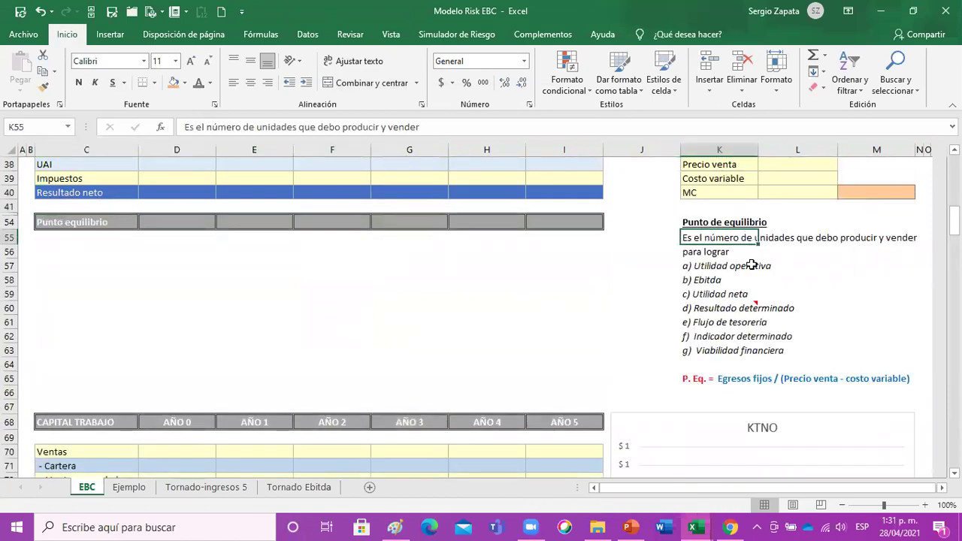
{"action": "scroll", "coordinate": [770, 301], "scroll_direction": "up", "scroll_amount": 1}
{"action": "scroll", "coordinate": [787, 350], "scroll_direction": "up", "scroll_amount": 1}
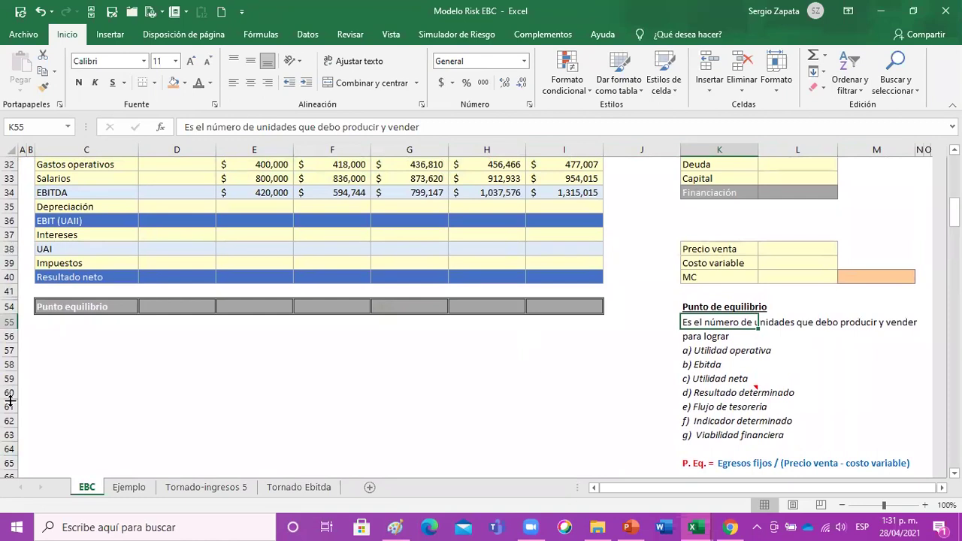
{"action": "left_click", "coordinate": [798, 251]}
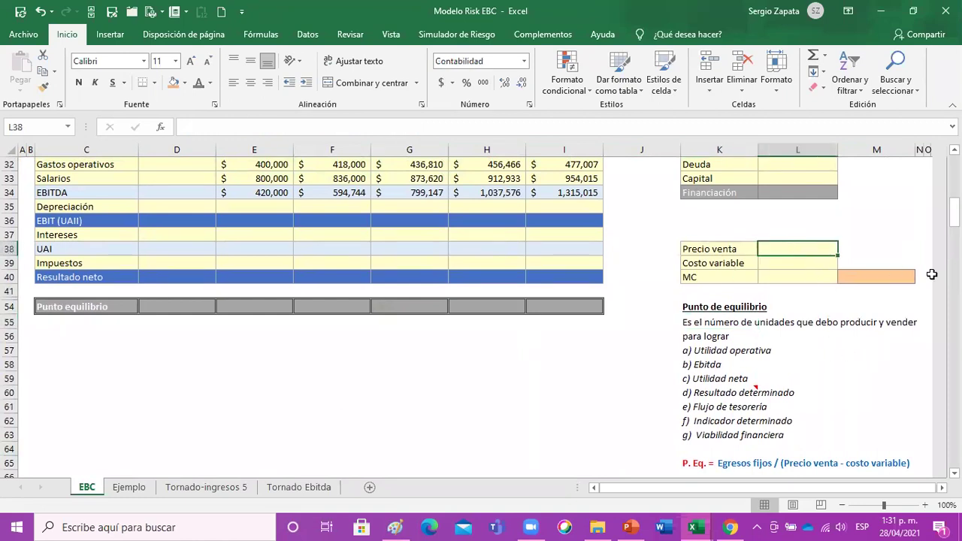
{"action": "scroll", "coordinate": [831, 302], "scroll_direction": "up", "scroll_amount": 1}
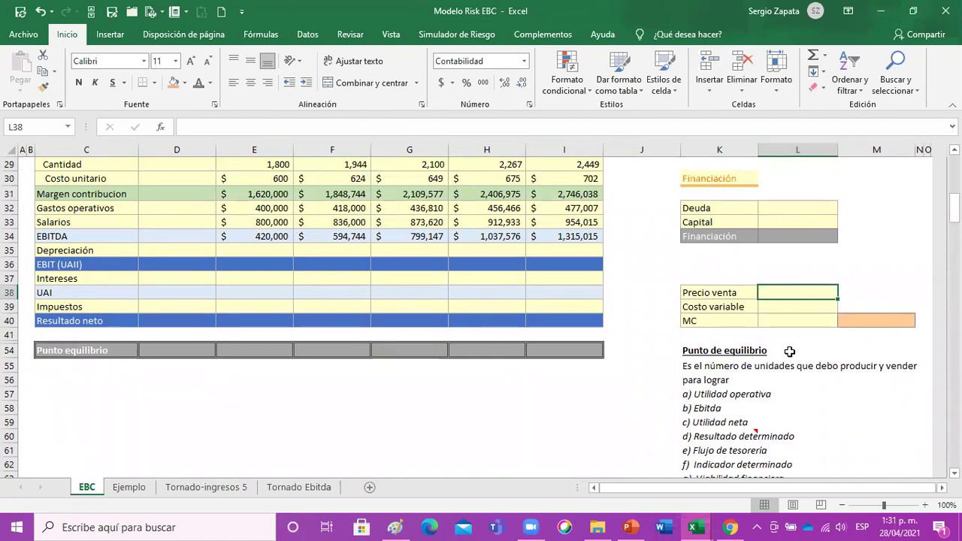
- Link the Precio venta cell L38 above Punto de equilibrio to the Precio_venta input in Estudio de Mercado
{"action": "scroll", "coordinate": [790, 351], "scroll_direction": "up", "scroll_amount": 2}
{"action": "left_click_drag", "start_coordinate": [744, 391], "coordinate": [863, 407]}
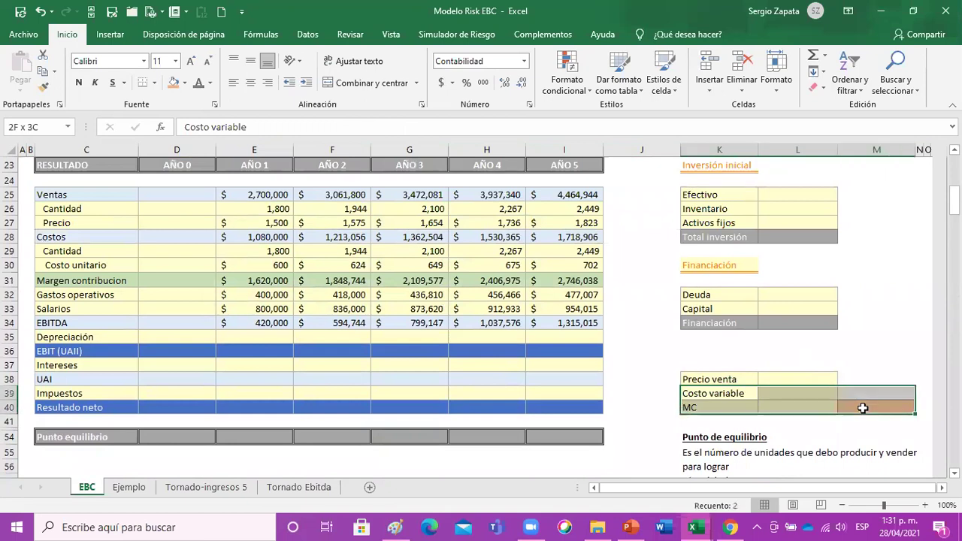
{"action": "left_click", "coordinate": [791, 376]}
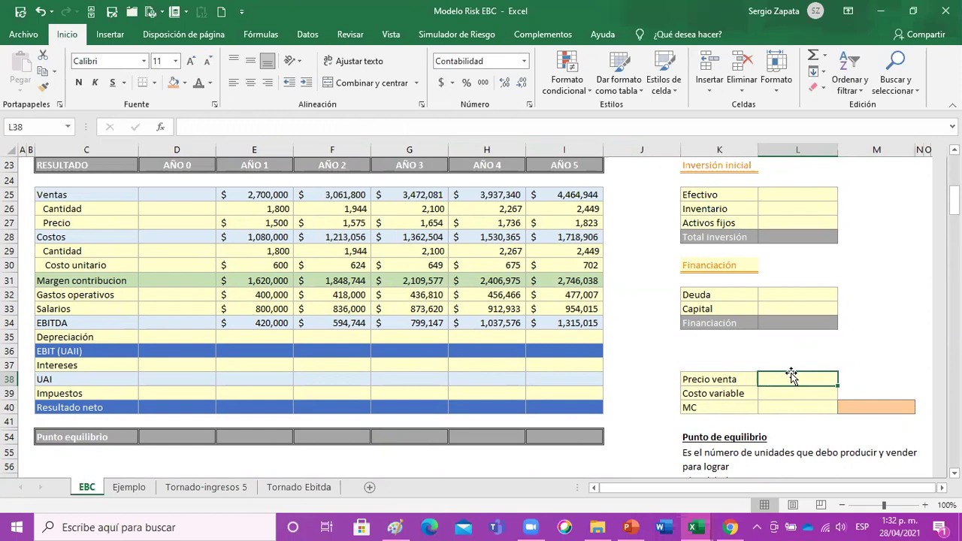
{"action": "left_click_drag", "start_coordinate": [737, 381], "coordinate": [843, 406]}
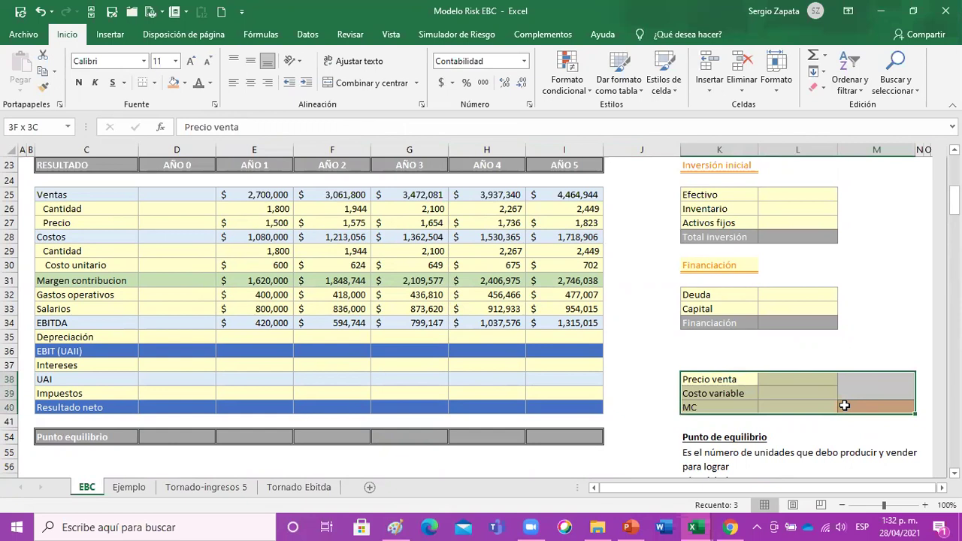
{"action": "left_click", "coordinate": [779, 383]}
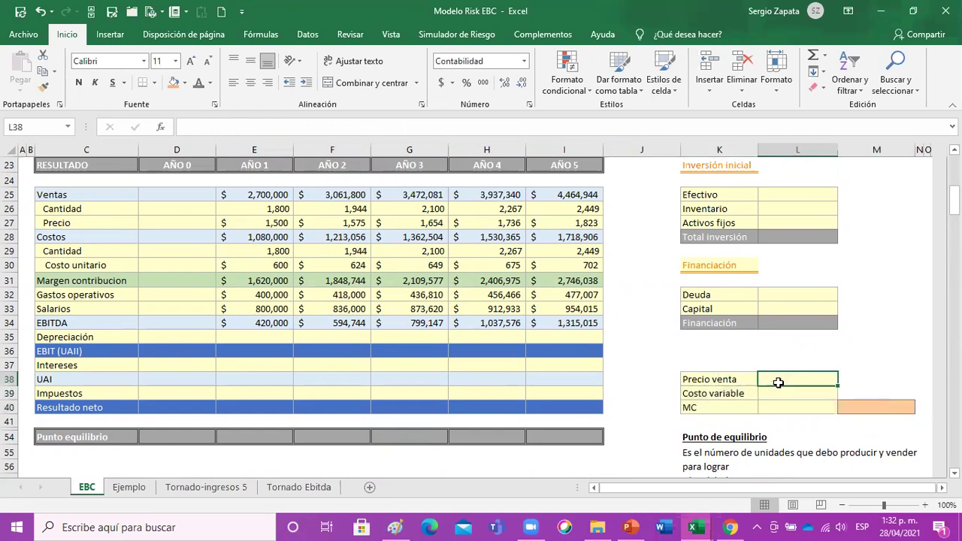
{"action": "type", "text": "="}
{"action": "scroll", "coordinate": [221, 333], "scroll_direction": "up", "scroll_amount": 6}
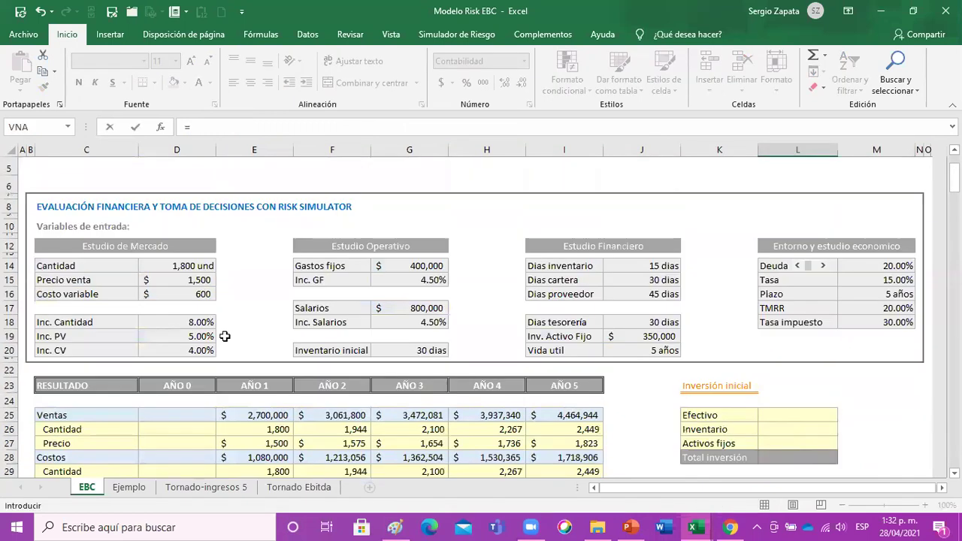
{"action": "left_click", "coordinate": [172, 281]}
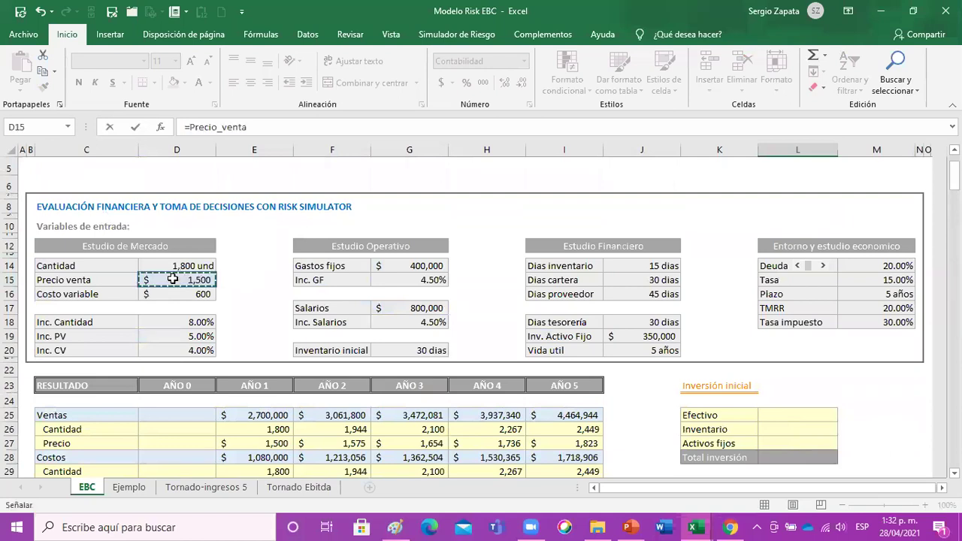
{"action": "key", "text": "Return"}
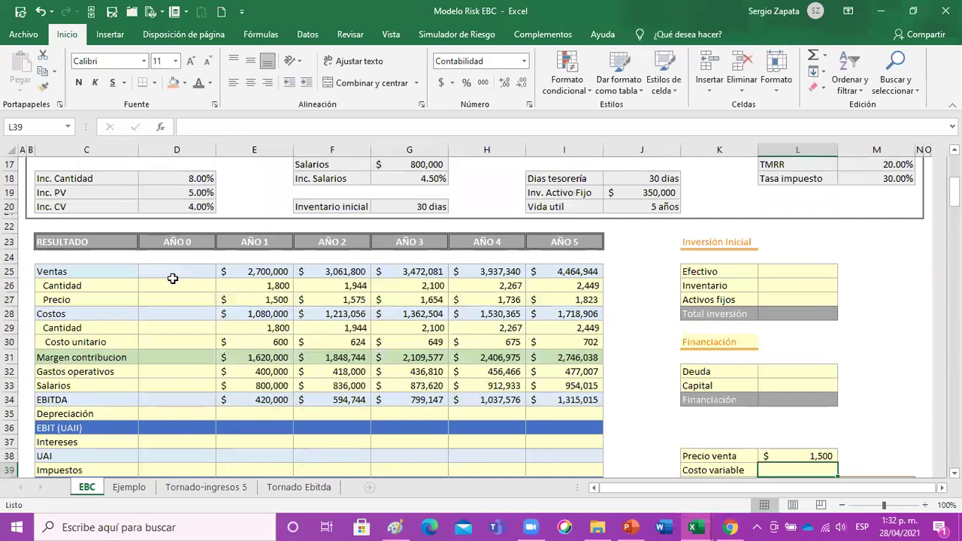
- Link the Costo variable cell L39 to the Costo_variable input in Estudio de Mercado
{"action": "type", "text": "="}
{"action": "scroll", "coordinate": [172, 278], "scroll_direction": "up", "scroll_amount": 4}
{"action": "left_click", "coordinate": [186, 294]}
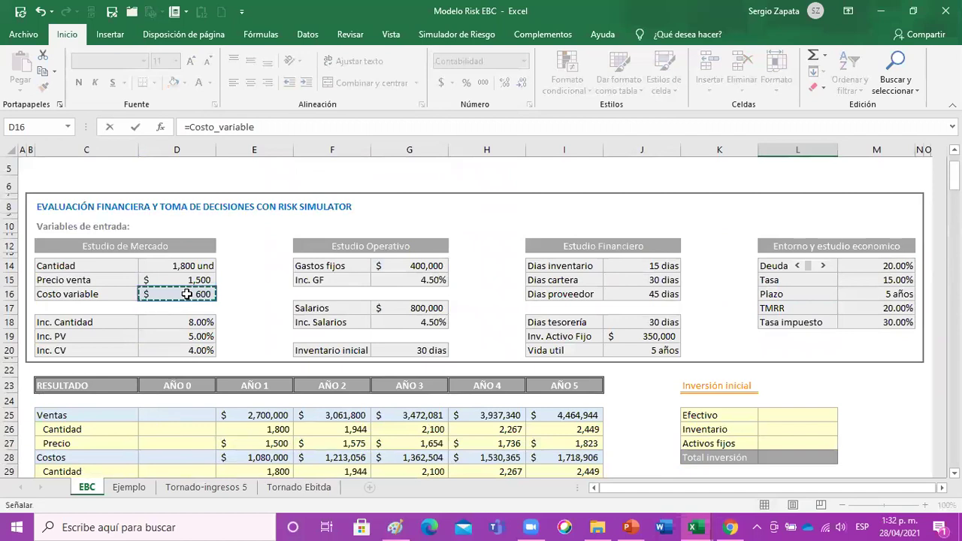
{"action": "key", "text": "Return"}
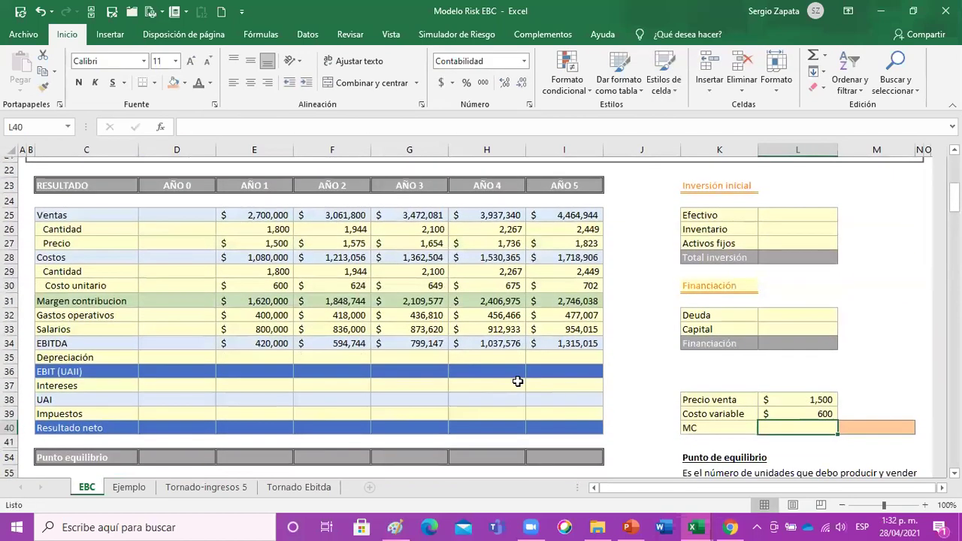
- Calculate the unit contribution margin MC in L40 as Precio venta minus Costo variable, L38-L39
{"action": "type", "text": "="}
{"action": "key", "text": "Up"}
{"action": "key", "text": "Up"}
{"action": "type", "text": "-"}
{"action": "key", "text": "Up"}
{"action": "key", "text": "Return"}
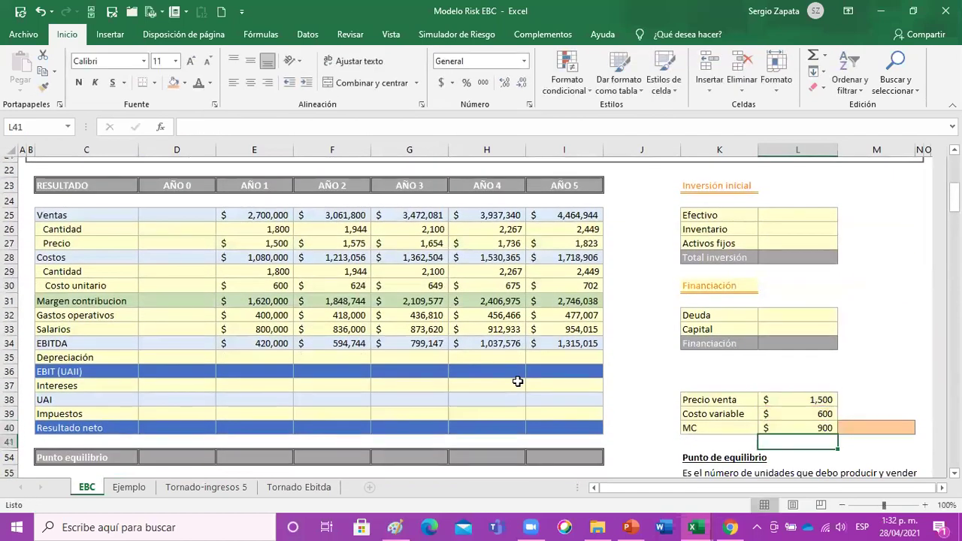
- Calculate the contribution margin percentage in M40 with the formula =L40/L38
{"action": "scroll", "coordinate": [718, 377], "scroll_direction": "down", "scroll_amount": 1}
{"action": "left_click", "coordinate": [878, 387]}
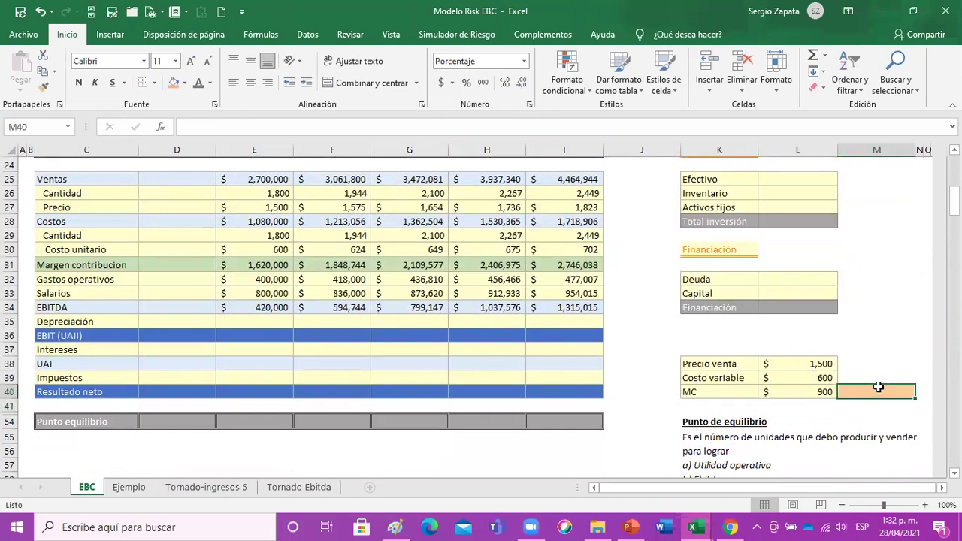
{"action": "type", "text": "="}
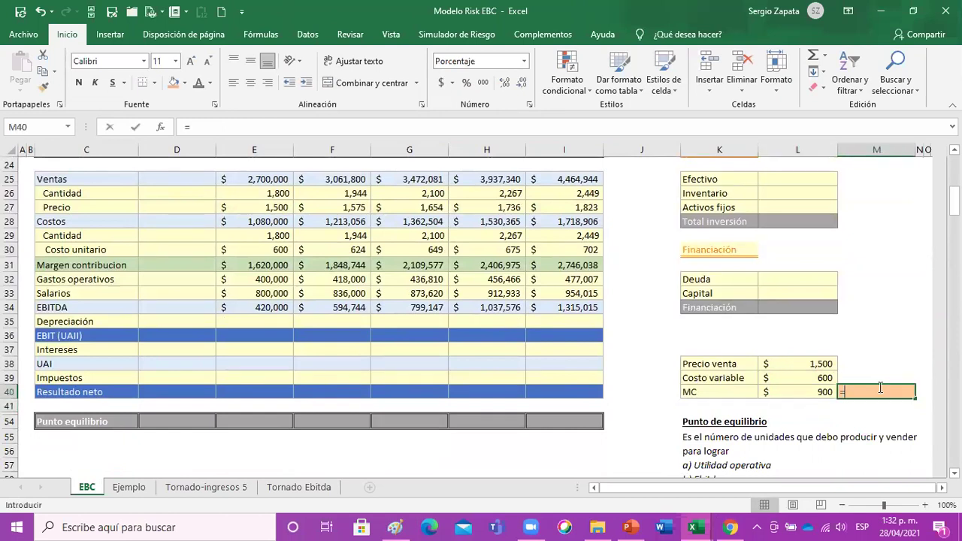
{"action": "key", "text": "Left"}
{"action": "type", "text": "/"}
{"action": "key", "text": "Up"}
{"action": "key", "text": "Up"}
{"action": "key", "text": "Return"}
{"action": "left_click", "coordinate": [878, 387]}
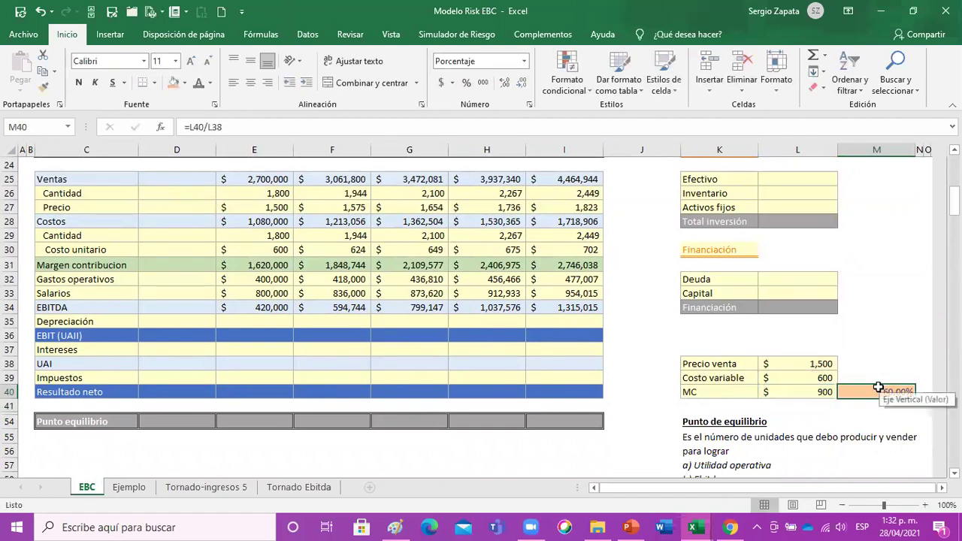
- Try the ratio Precio_venta/Costo_variable in the blank cell E16 beside the market inputs and clear it again
{"action": "left_click", "coordinate": [564, 350]}
{"action": "scroll", "coordinate": [221, 279], "scroll_direction": "up", "scroll_amount": 3}
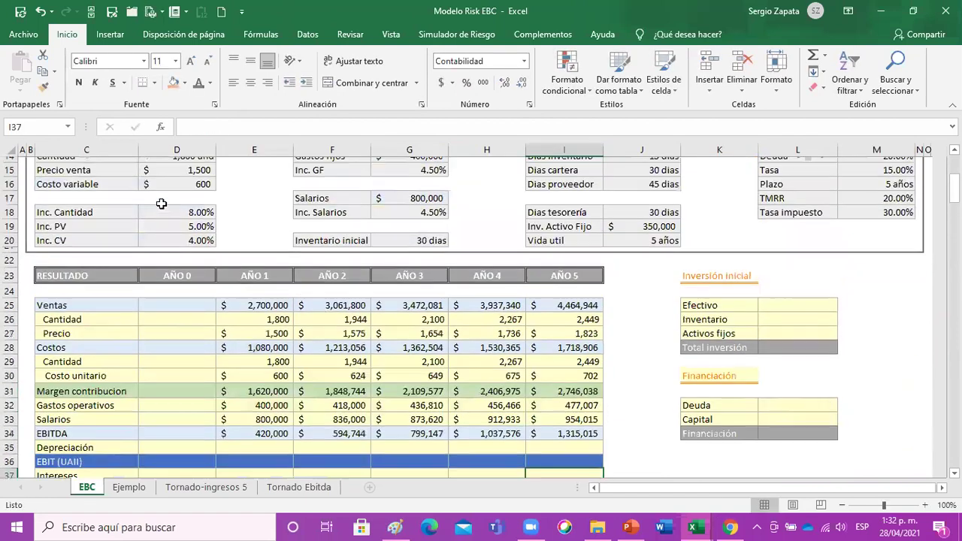
{"action": "scroll", "coordinate": [161, 203], "scroll_direction": "up", "scroll_amount": 1}
{"action": "left_click", "coordinate": [195, 211]}
{"action": "left_click", "coordinate": [192, 198]}
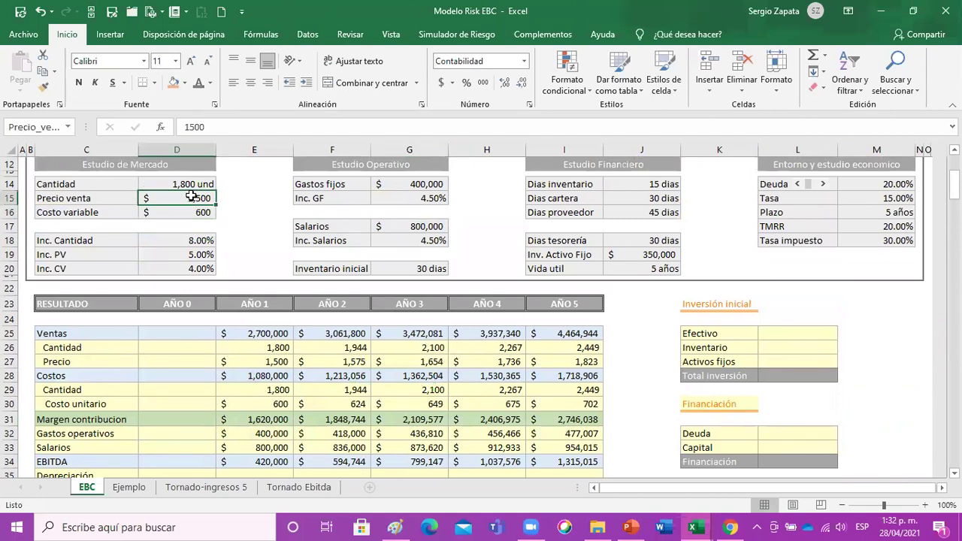
{"action": "left_click", "coordinate": [238, 211]}
{"action": "type", "text": "+E15"}
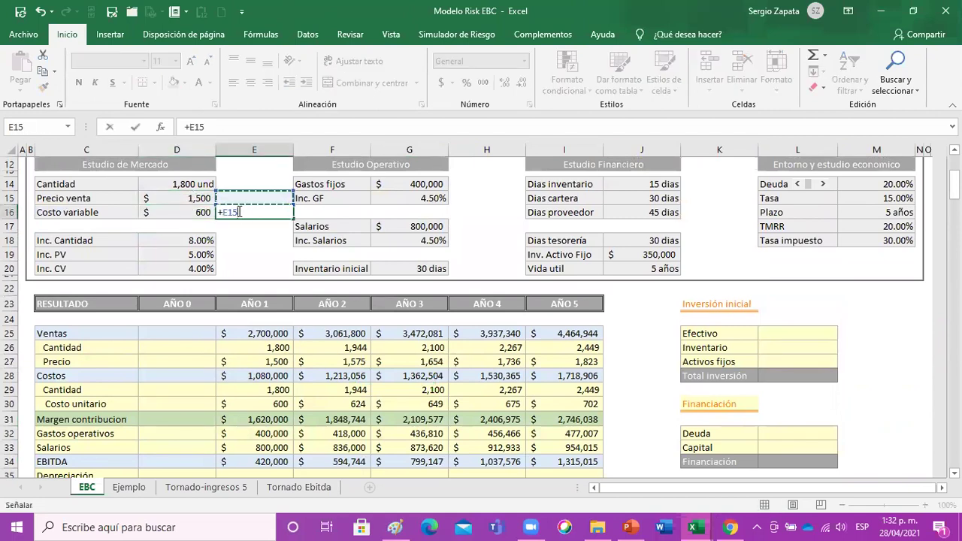
{"action": "key", "text": "Left"}
{"action": "key", "text": "Up"}
{"action": "type", "text": "/"}
{"action": "key", "text": "Left"}
{"action": "key", "text": "ctrl+Return"}
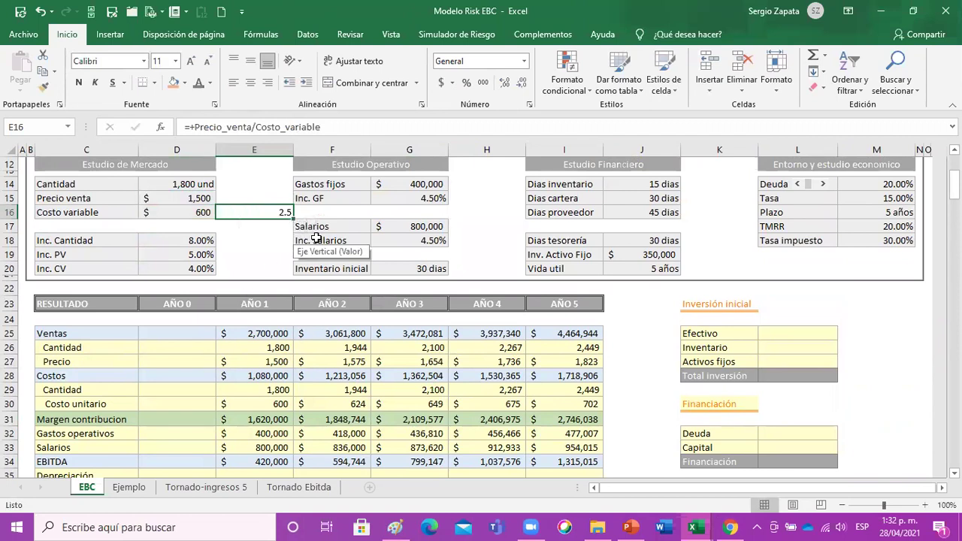
{"action": "key", "text": "Delete"}
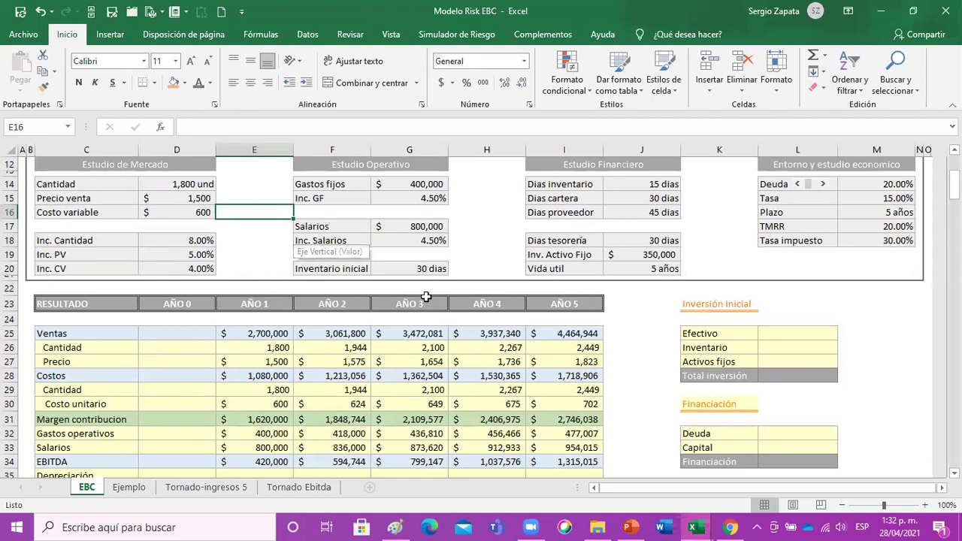
- Review the MC percentage in M40, the Punto de equilibrio targets a) to g) and the P. Eq. formula in K65
{"action": "scroll", "coordinate": [451, 315], "scroll_direction": "down", "scroll_amount": 4}
{"action": "left_click", "coordinate": [893, 387]}
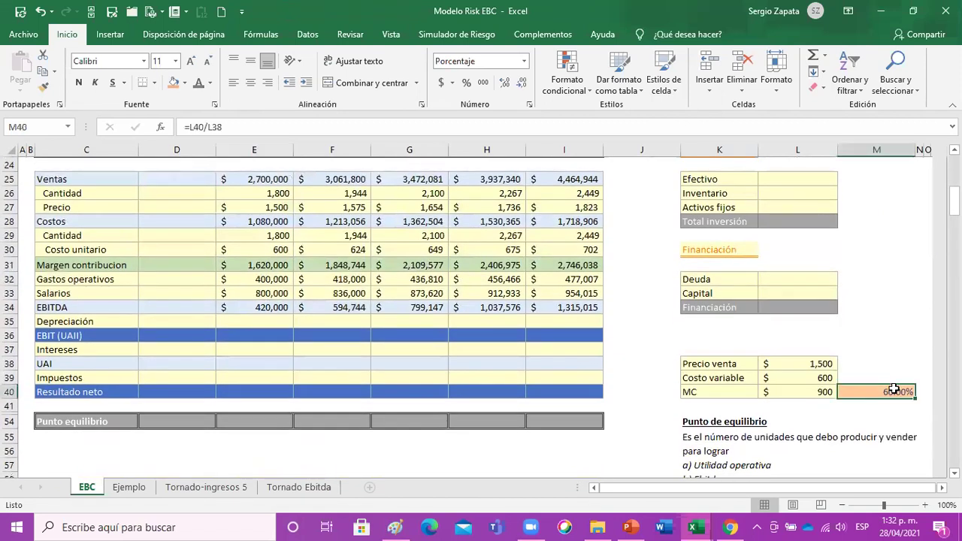
{"action": "scroll", "coordinate": [894, 388], "scroll_direction": "down", "scroll_amount": 2}
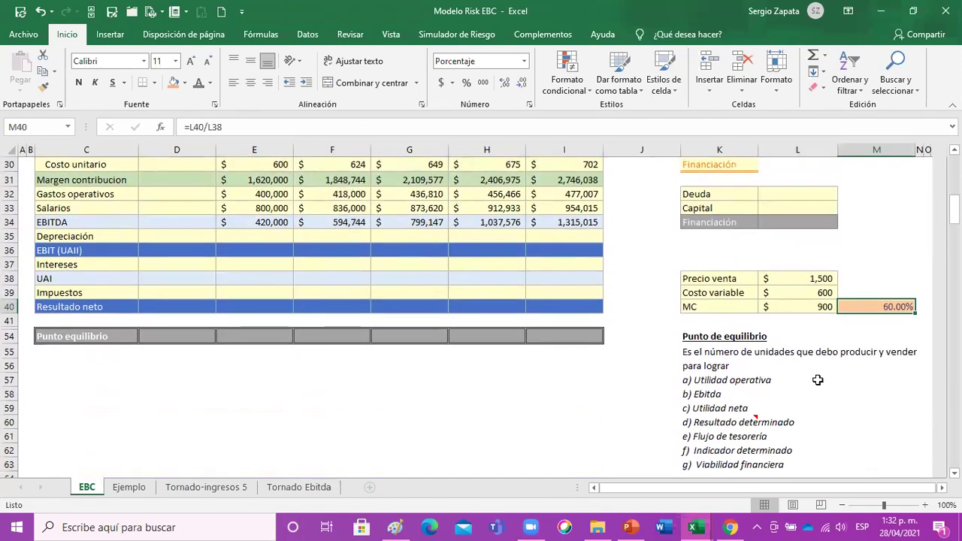
{"action": "left_click", "coordinate": [776, 381]}
{"action": "left_click", "coordinate": [797, 407]}
{"action": "left_click", "coordinate": [856, 396]}
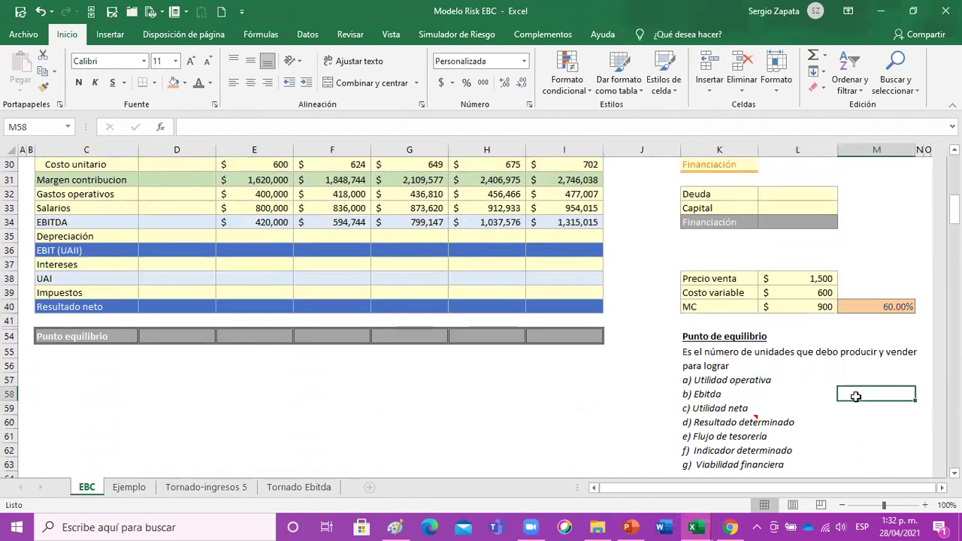
{"action": "scroll", "coordinate": [837, 408], "scroll_direction": "down", "scroll_amount": 2}
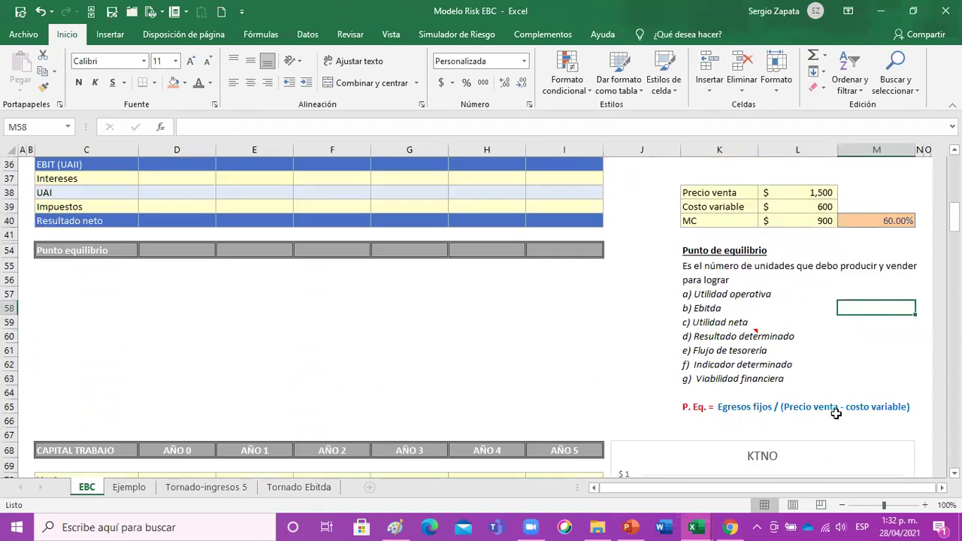
{"action": "left_click", "coordinate": [695, 407]}
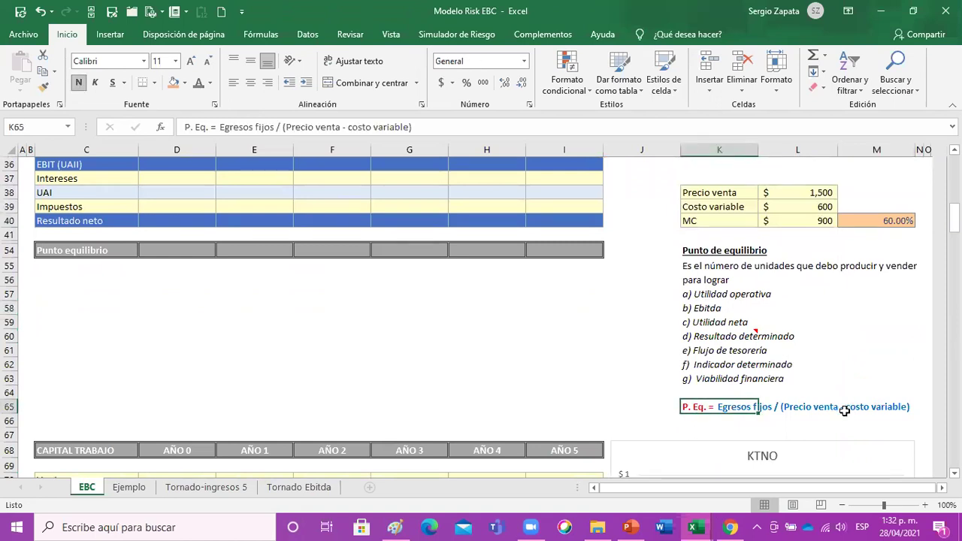
- Calculate the Ebitda break-even units in M58 with =(Gastos_fijos+Salarios)/(Precio_venta-Costo_variable)
{"action": "left_click", "coordinate": [861, 298]}
{"action": "left_click", "coordinate": [859, 309]}
{"action": "type", "text": "="}
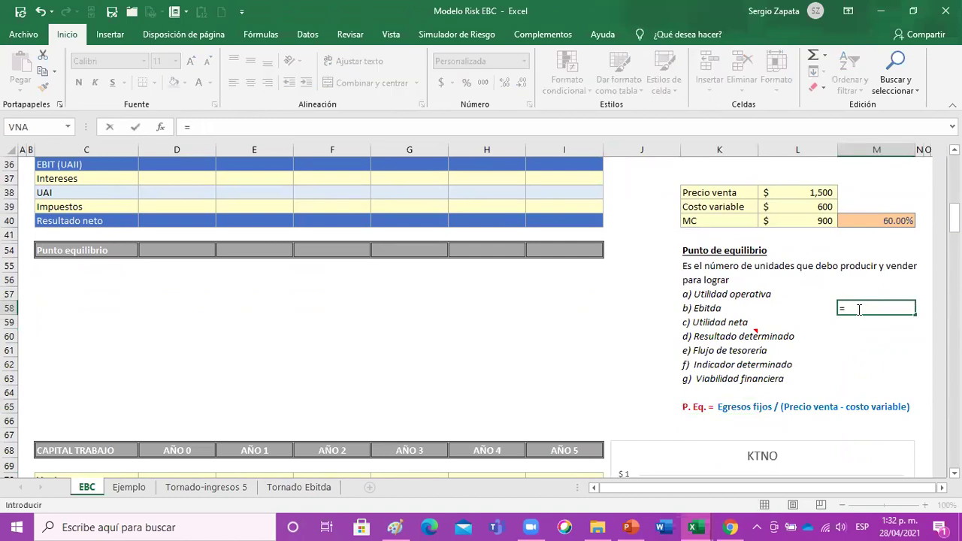
{"action": "scroll", "coordinate": [749, 334], "scroll_direction": "up", "scroll_amount": 9}
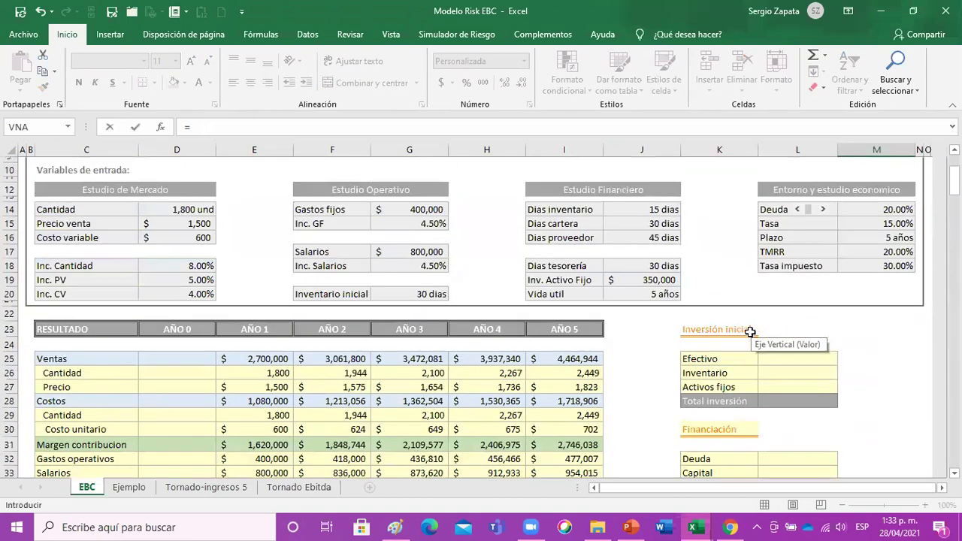
{"action": "type", "text": "("}
{"action": "left_click", "coordinate": [414, 211]}
{"action": "type", "text": "+"}
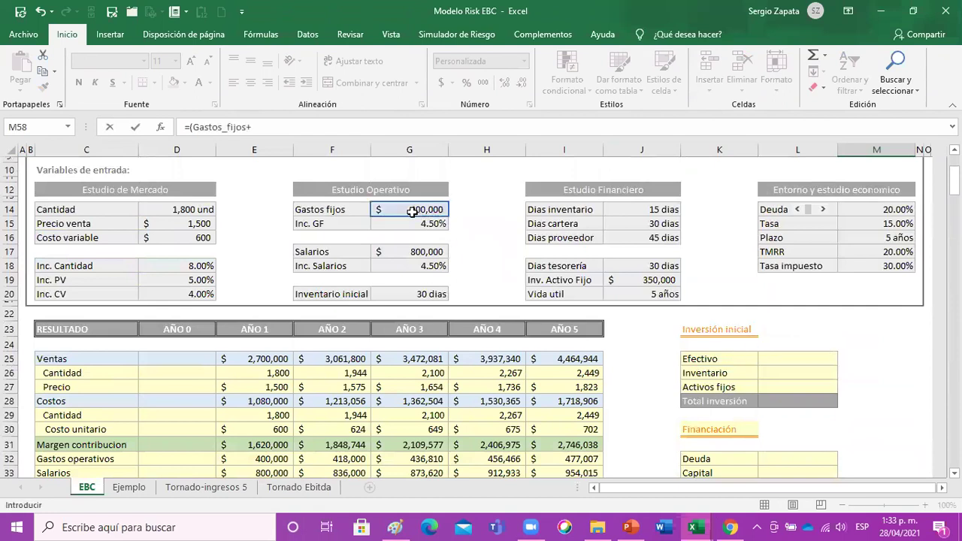
{"action": "left_click", "coordinate": [405, 252]}
{"action": "type", "text": ")/"}
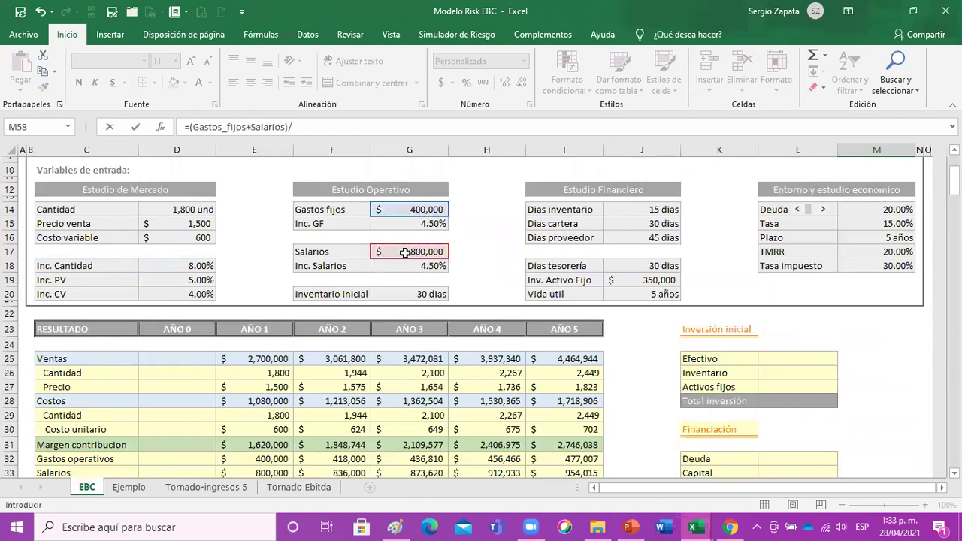
{"action": "left_click", "coordinate": [173, 223]}
{"action": "type", "text": "("}
{"action": "type", "text": "-"}
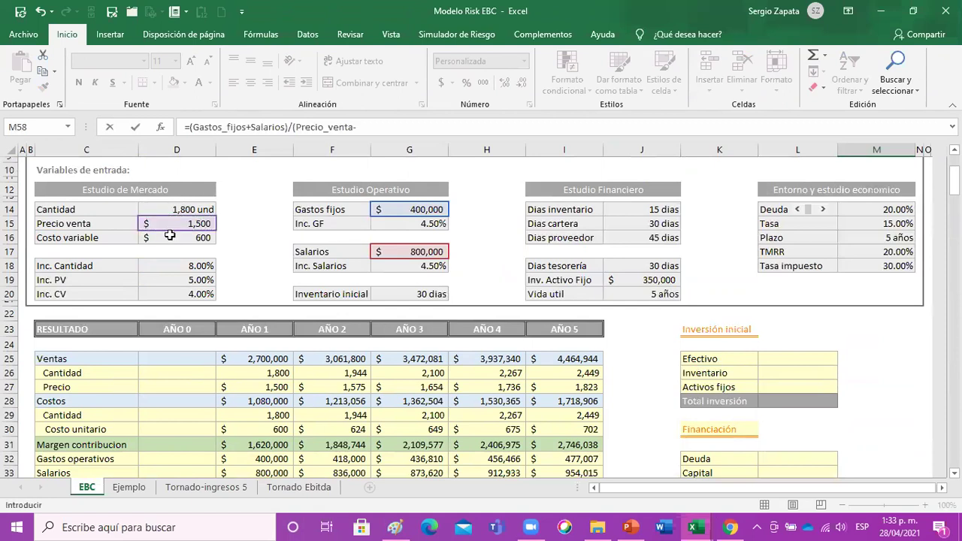
{"action": "left_click", "coordinate": [172, 237]}
{"action": "type", "text": ")"}
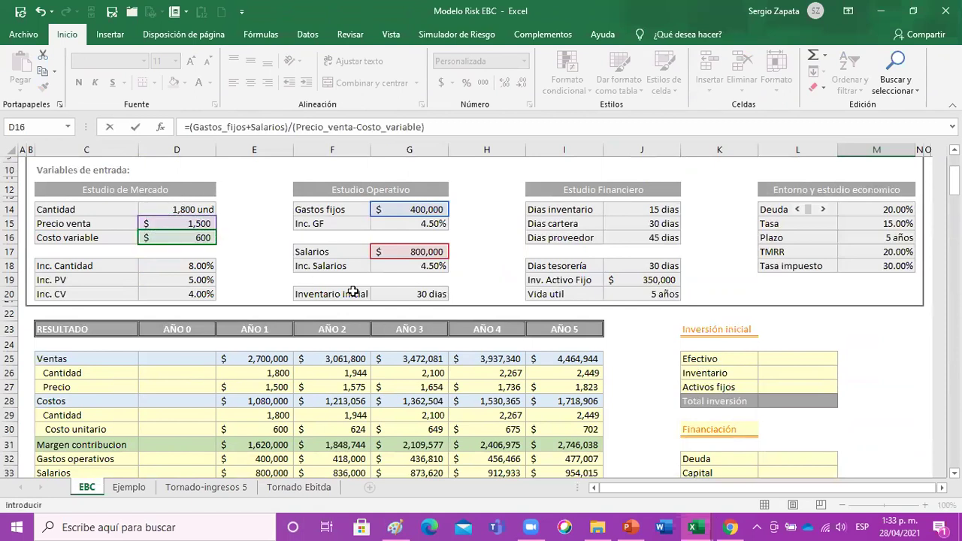
{"action": "scroll", "coordinate": [412, 267], "scroll_direction": "down", "scroll_amount": 1}
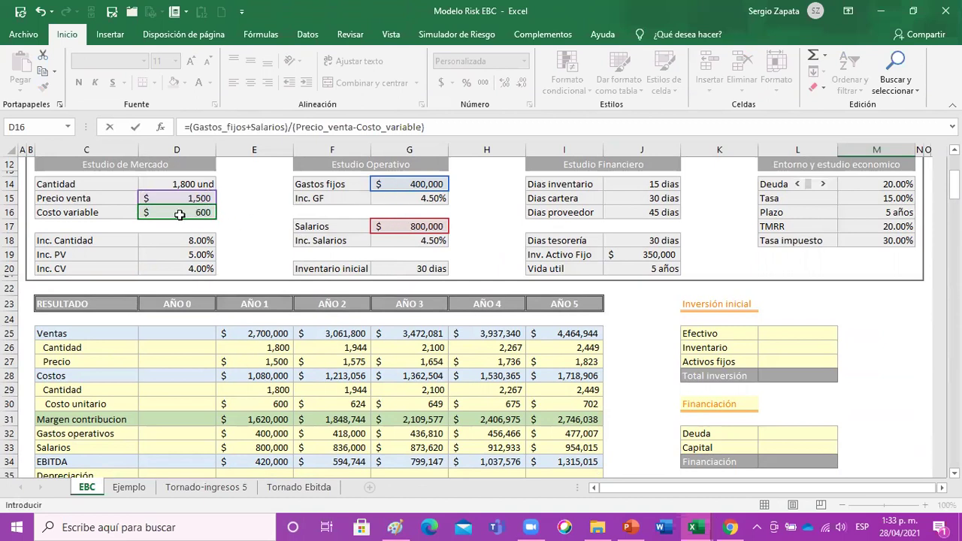
{"action": "key", "text": "Return"}
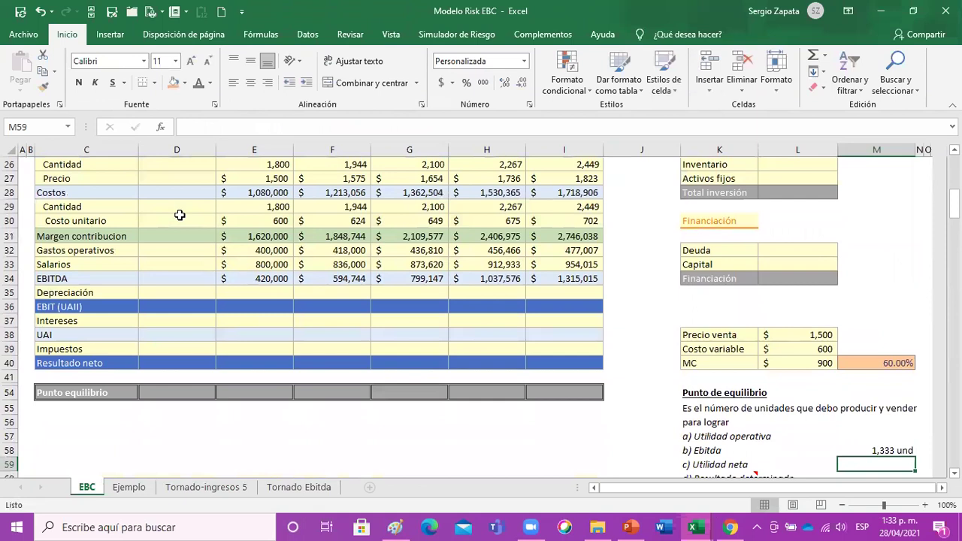
- Re-enter the Ebitda break-even formula in M58 as =(Gastos_fijos+Salarios)/(Precio_venta-Costo_variable)
{"action": "left_click", "coordinate": [877, 444]}
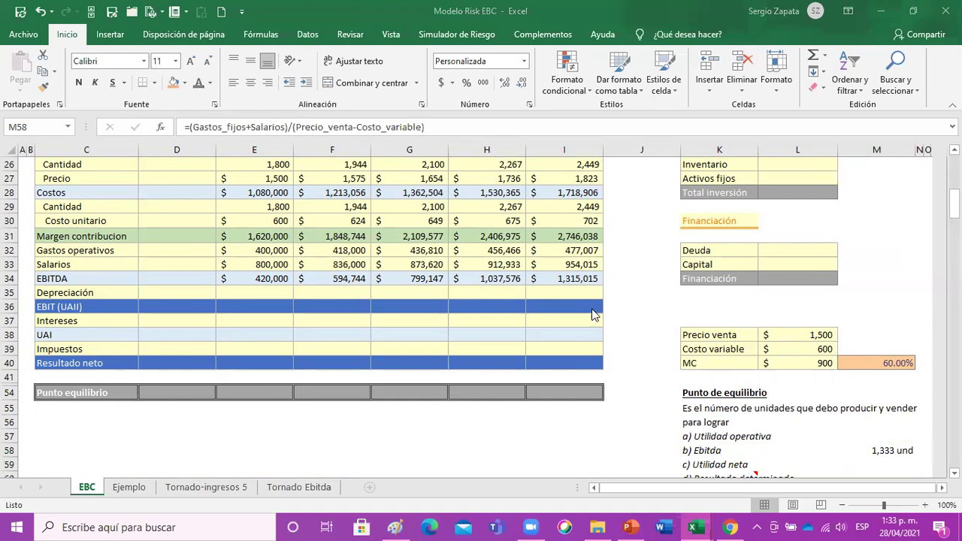
{"action": "left_click", "coordinate": [869, 449]}
{"action": "scroll", "coordinate": [892, 428], "scroll_direction": "down", "scroll_amount": 1}
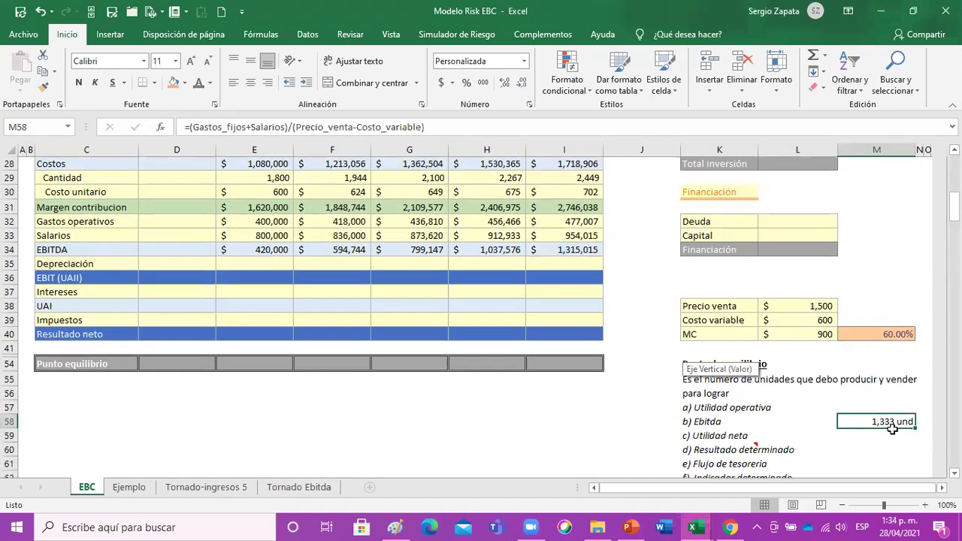
{"action": "scroll", "coordinate": [893, 428], "scroll_direction": "down", "scroll_amount": 1}
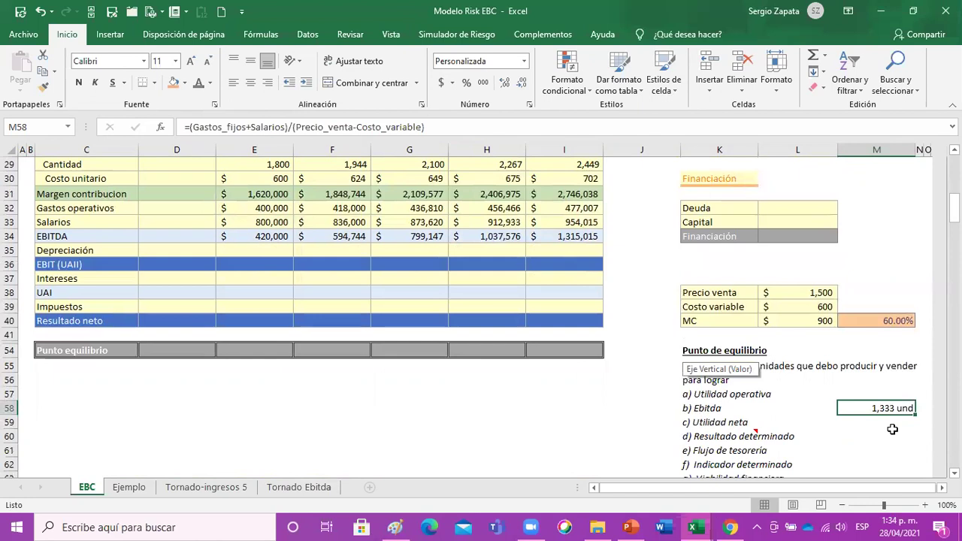
{"action": "type", "text": "=("}
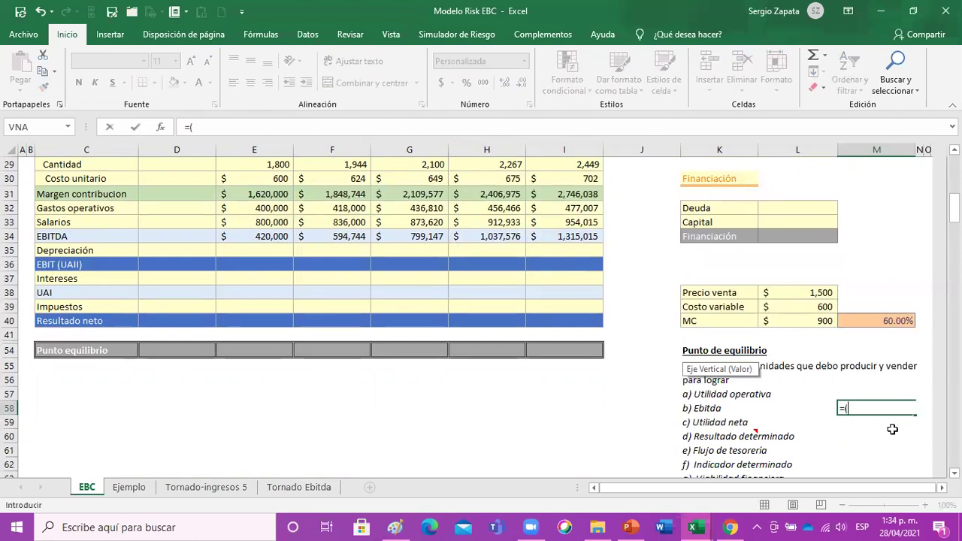
{"action": "scroll", "coordinate": [607, 296], "scroll_direction": "up", "scroll_amount": 7}
{"action": "scroll", "coordinate": [606, 296], "scroll_direction": "up", "scroll_amount": 3}
{"action": "scroll", "coordinate": [526, 240], "scroll_direction": "down", "scroll_amount": 5}
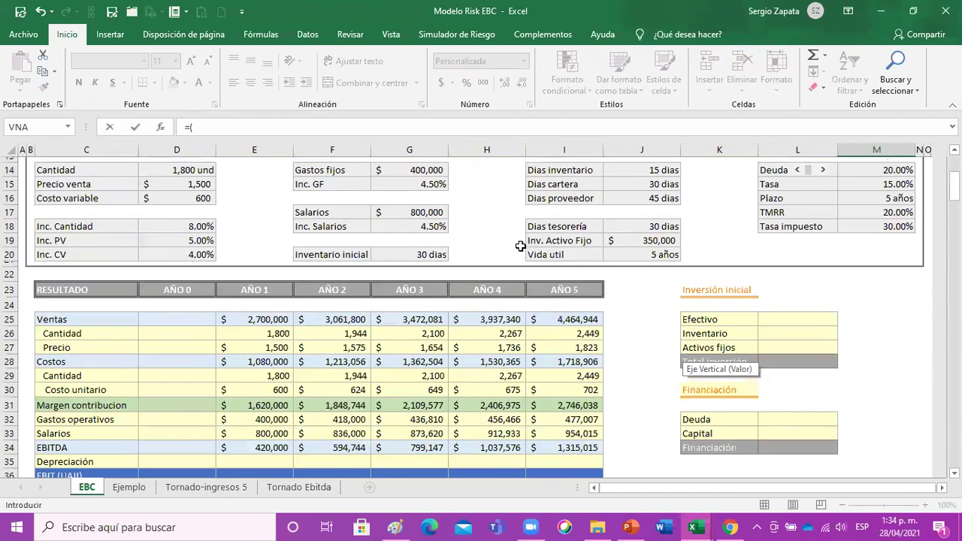
{"action": "left_click", "coordinate": [404, 174]}
{"action": "type", "text": "+"}
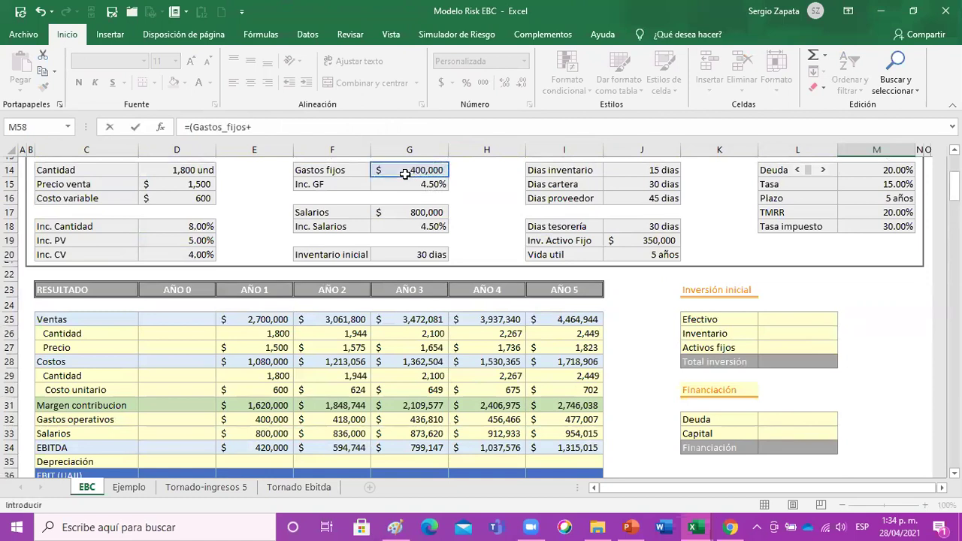
{"action": "left_click", "coordinate": [381, 209]}
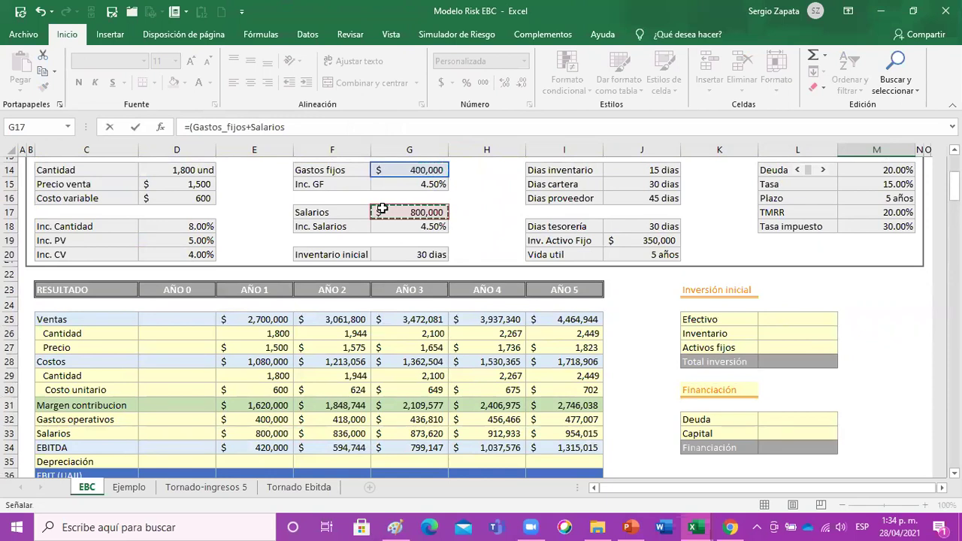
{"action": "type", "text": ")/("}
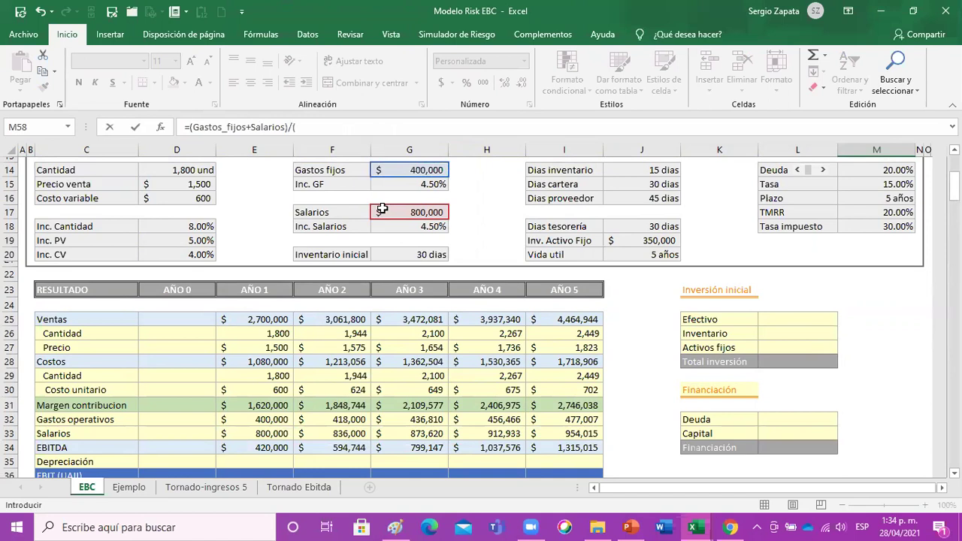
{"action": "left_click", "coordinate": [195, 185]}
{"action": "type", "text": "-"}
{"action": "left_click", "coordinate": [181, 200]}
{"action": "type", "text": ")"}
{"action": "key", "text": "Return"}
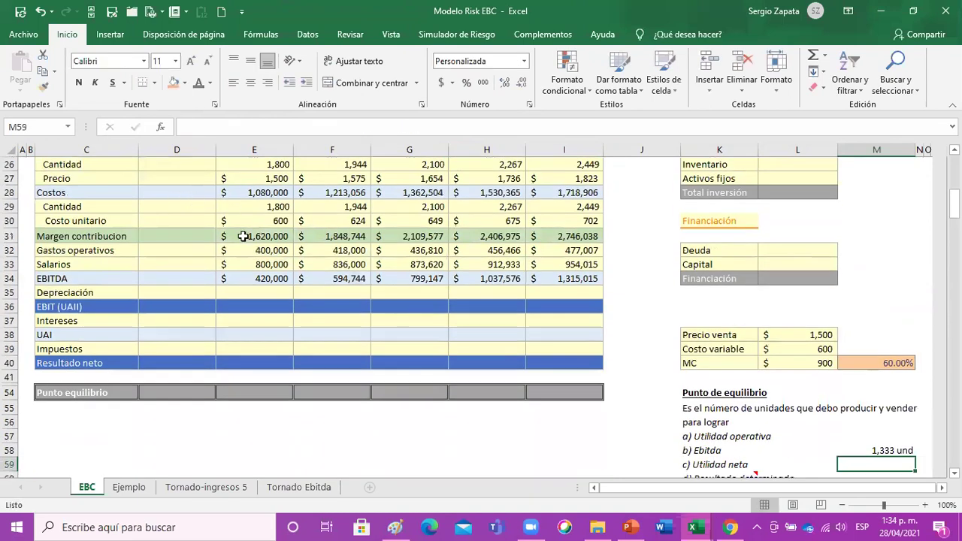
- Review the Ebitda break-even formula in M58, the Cantidad input in D14 and the Punto equilibrio row
{"action": "left_click", "coordinate": [881, 448]}
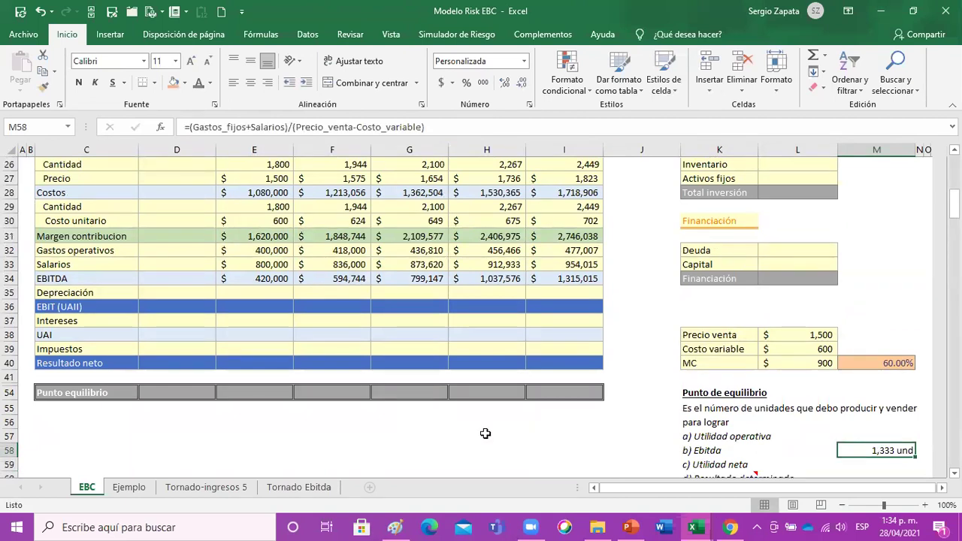
{"action": "scroll", "coordinate": [279, 342], "scroll_direction": "up", "scroll_amount": 4}
{"action": "scroll", "coordinate": [279, 336], "scroll_direction": "up", "scroll_amount": 1}
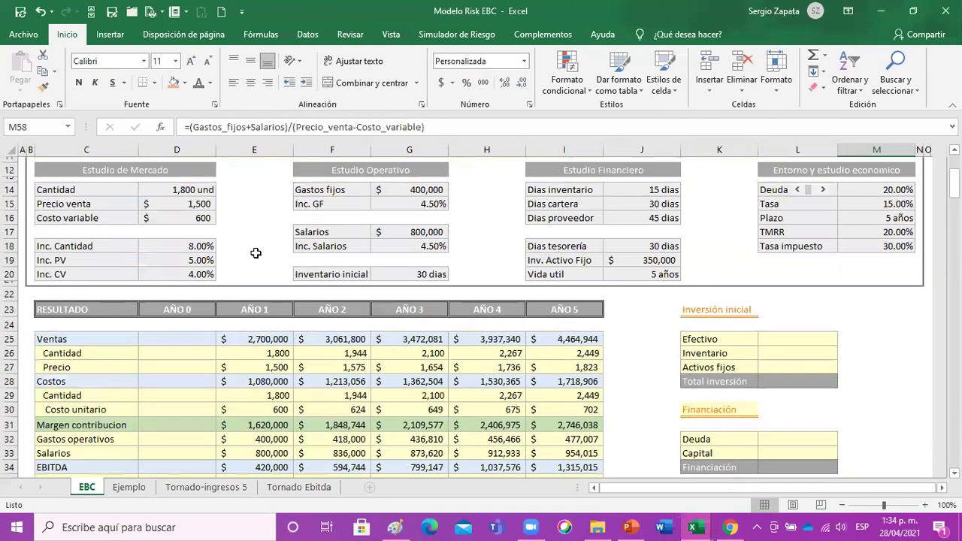
{"action": "left_click", "coordinate": [197, 191]}
{"action": "scroll", "coordinate": [253, 280], "scroll_direction": "down", "scroll_amount": 1}
{"action": "scroll", "coordinate": [253, 280], "scroll_direction": "down", "scroll_amount": 3}
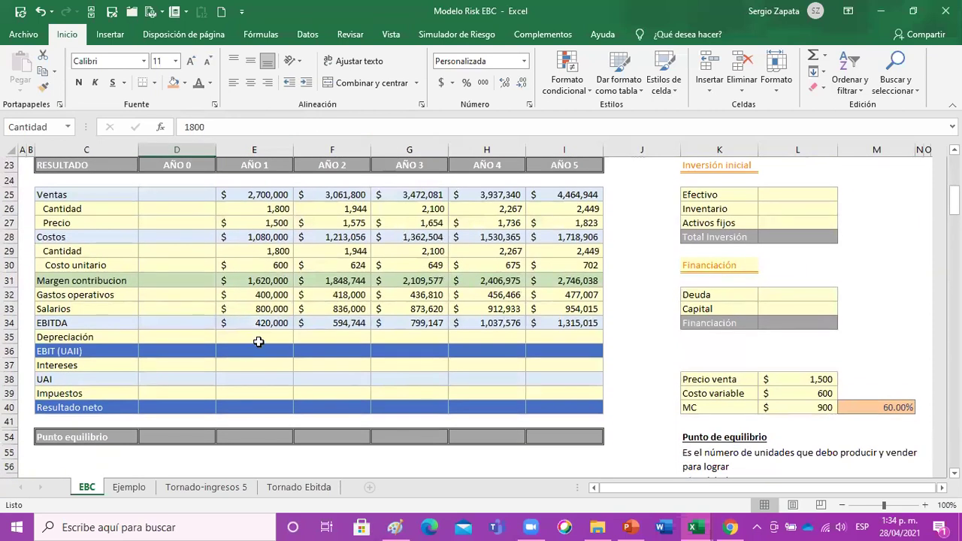
{"action": "scroll", "coordinate": [272, 405], "scroll_direction": "down", "scroll_amount": 2}
{"action": "scroll", "coordinate": [272, 404], "scroll_direction": "up", "scroll_amount": 1}
{"action": "scroll", "coordinate": [272, 404], "scroll_direction": "up", "scroll_amount": 1}
{"action": "left_click", "coordinate": [257, 437]}
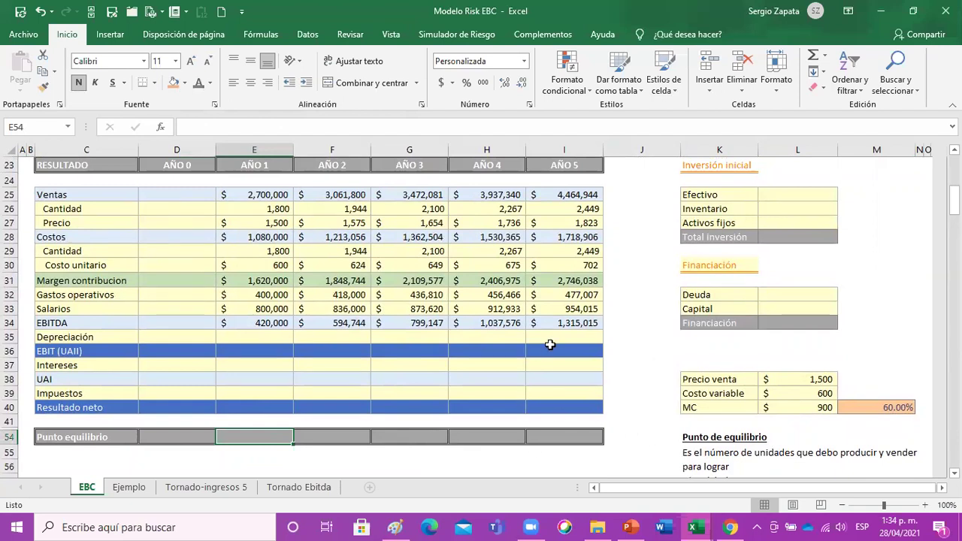
- Try Goal Seek on the AÑO 5 EBITDA in I34 with target 0 by changing Cantidad in D14, and undo it
{"action": "left_click", "coordinate": [570, 321]}
{"action": "scroll", "coordinate": [570, 321], "scroll_direction": "up", "scroll_amount": 3}
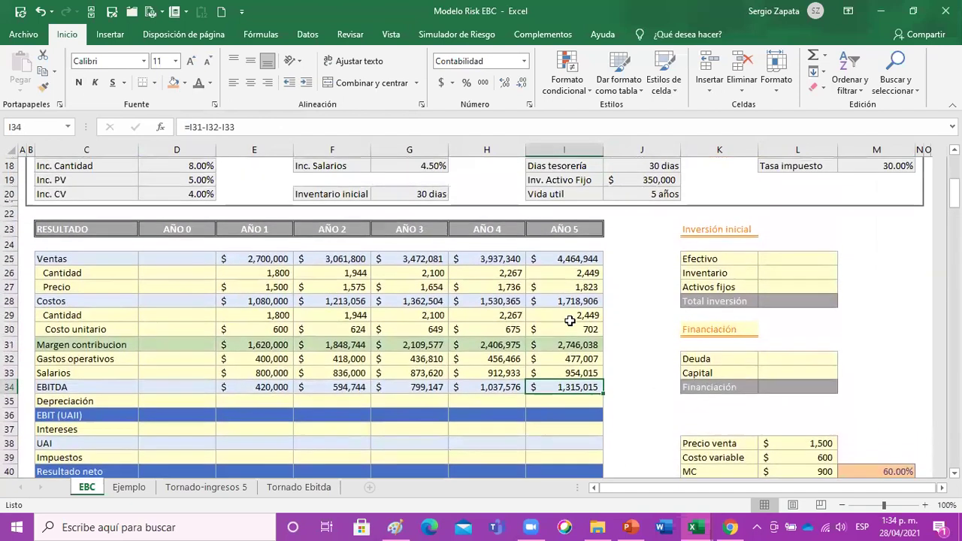
{"action": "scroll", "coordinate": [570, 322], "scroll_direction": "up", "scroll_amount": 1}
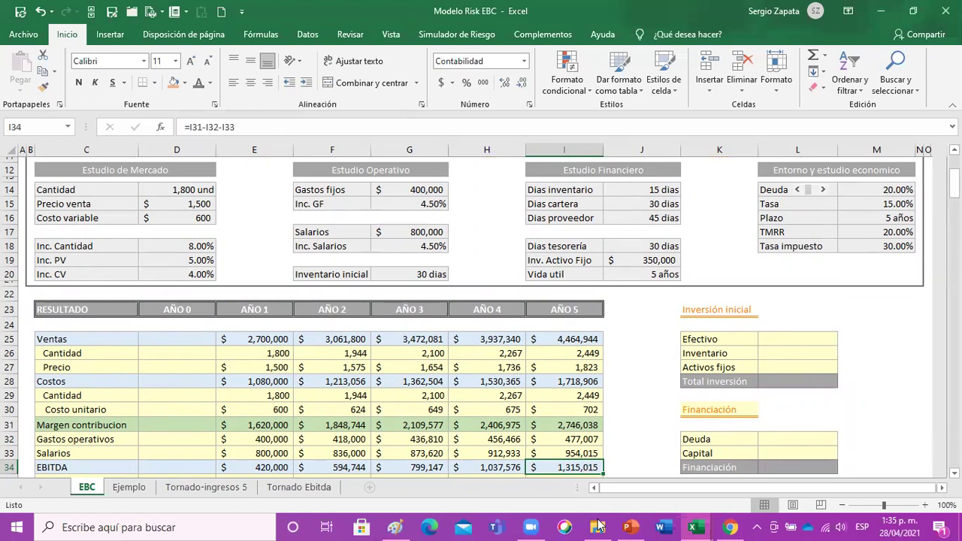
{"action": "left_click", "coordinate": [313, 35]}
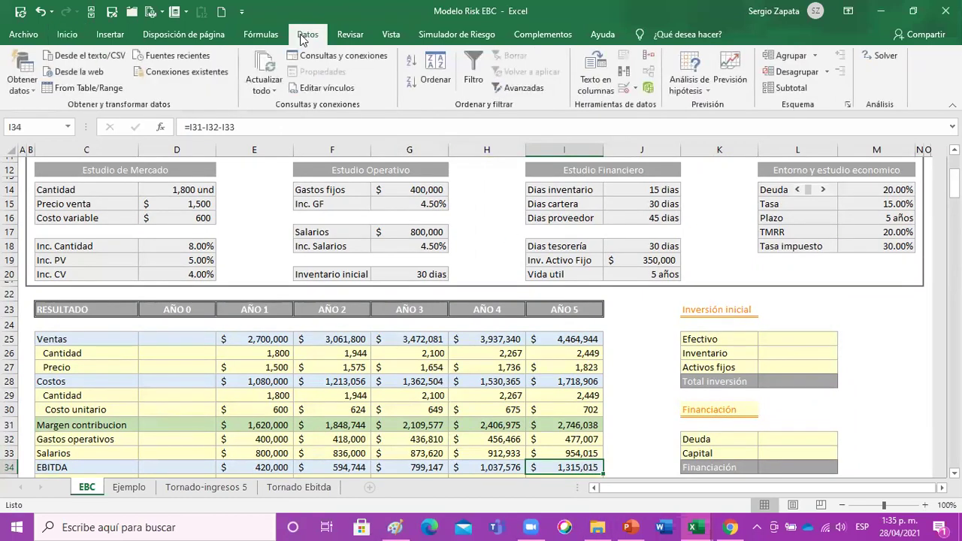
{"action": "left_click", "coordinate": [689, 89]}
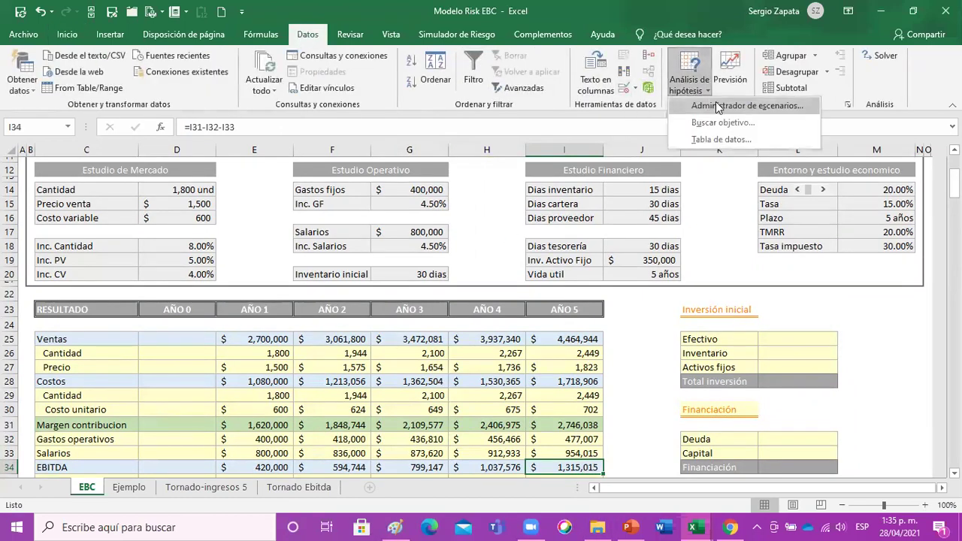
{"action": "left_click", "coordinate": [726, 121]}
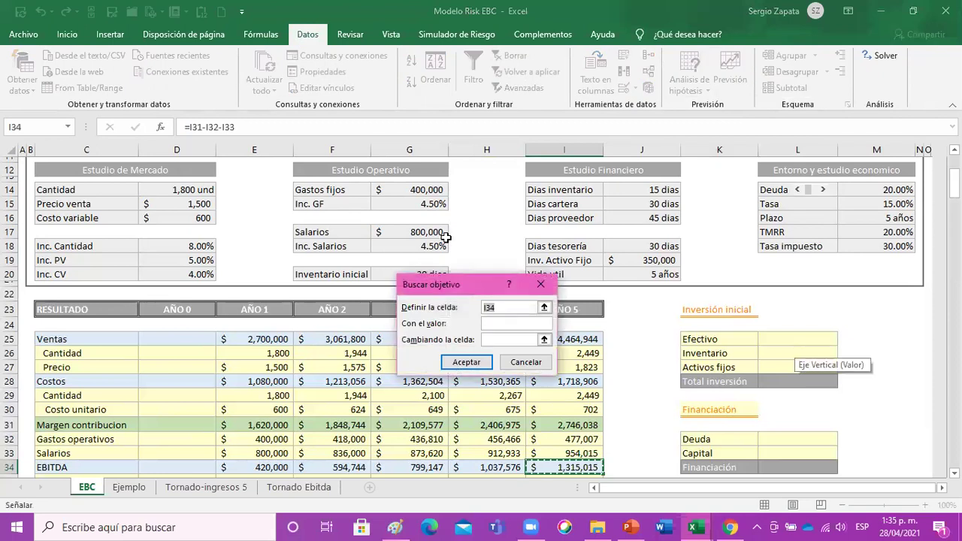
{"action": "left_click_drag", "start_coordinate": [490, 276], "coordinate": [784, 316]}
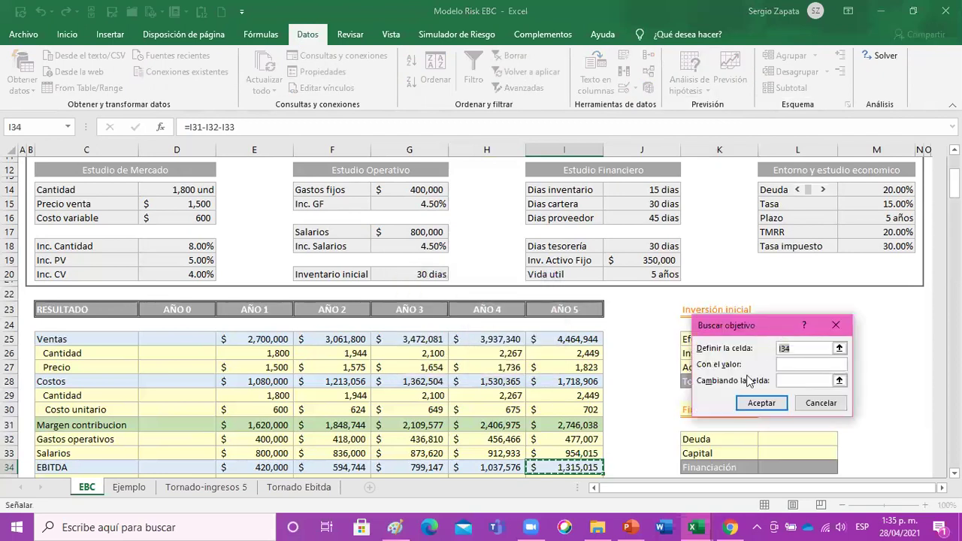
{"action": "left_click", "coordinate": [786, 364]}
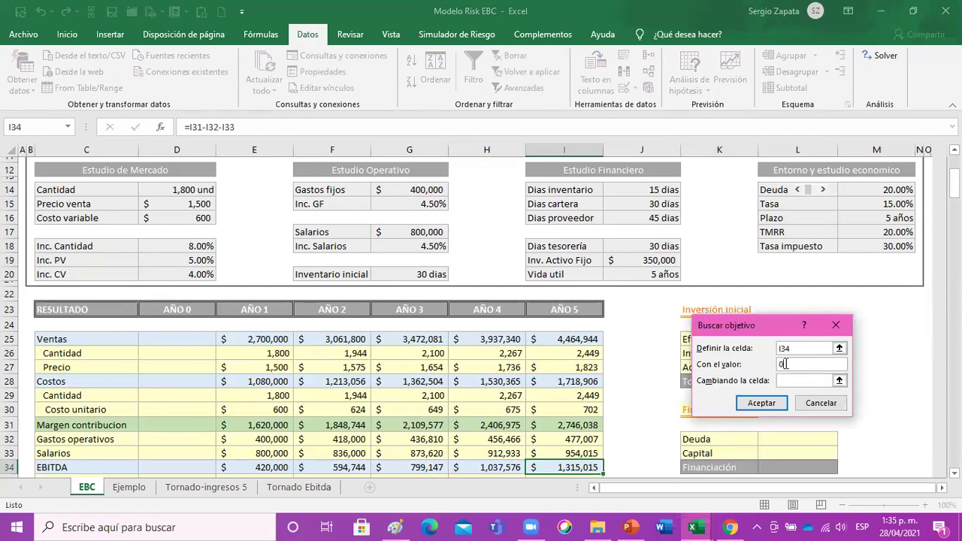
{"action": "left_click", "coordinate": [781, 382]}
{"action": "left_click", "coordinate": [181, 189]}
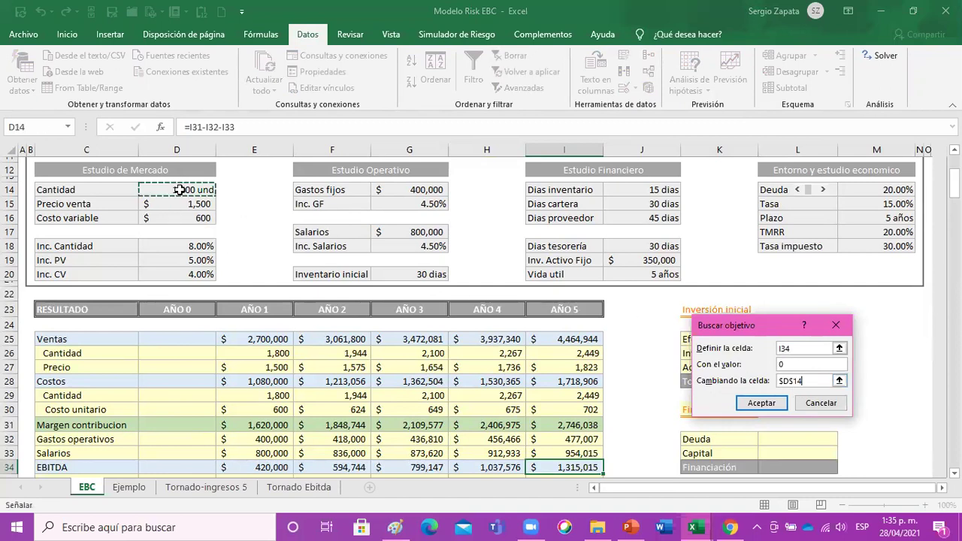
{"action": "left_click", "coordinate": [752, 405]}
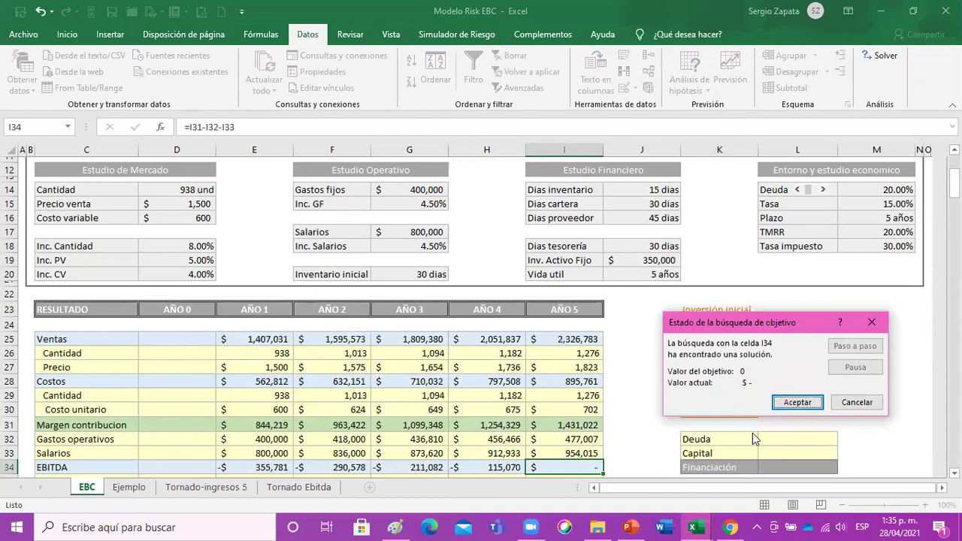
{"action": "left_click", "coordinate": [797, 403]}
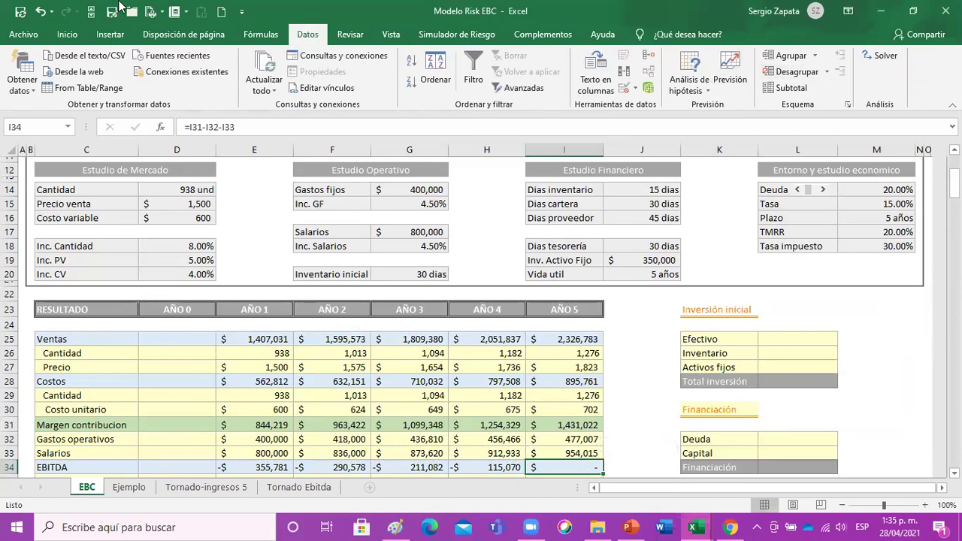
{"action": "left_click", "coordinate": [39, 12]}
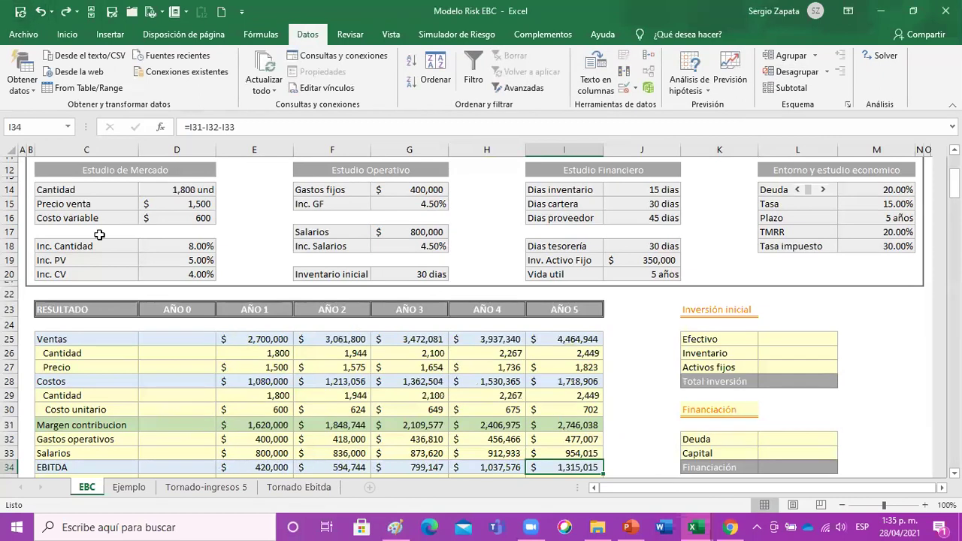
- Calculate the AÑO 1 break-even units in E54 of the Punto equilibrio row with =(E32+E33)/(E27-E30)
{"action": "left_click", "coordinate": [333, 381]}
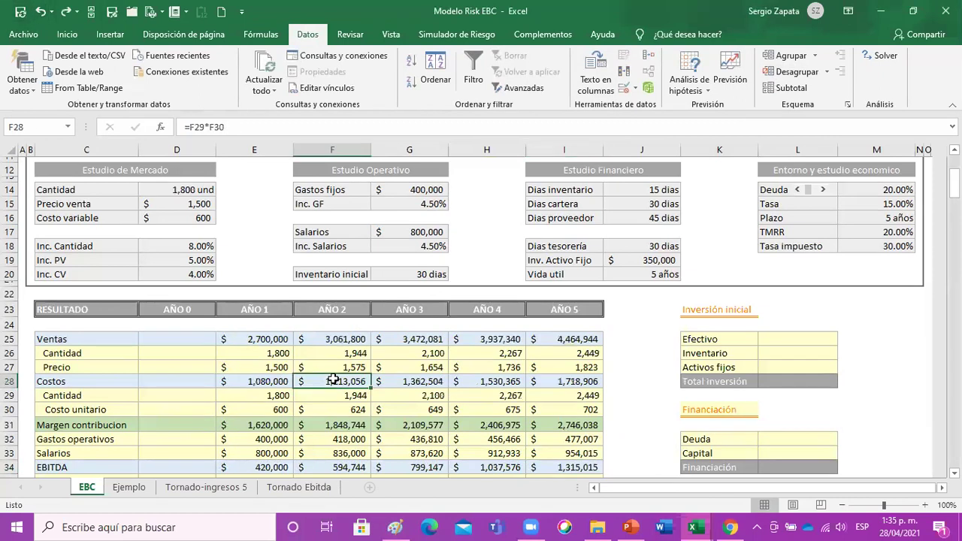
{"action": "left_click", "coordinate": [255, 464]}
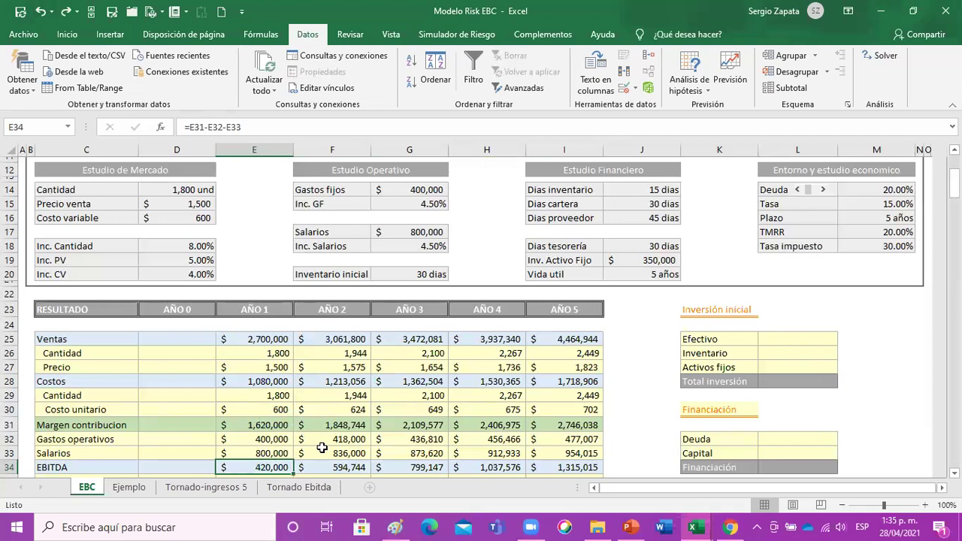
{"action": "scroll", "coordinate": [322, 447], "scroll_direction": "down", "scroll_amount": 3}
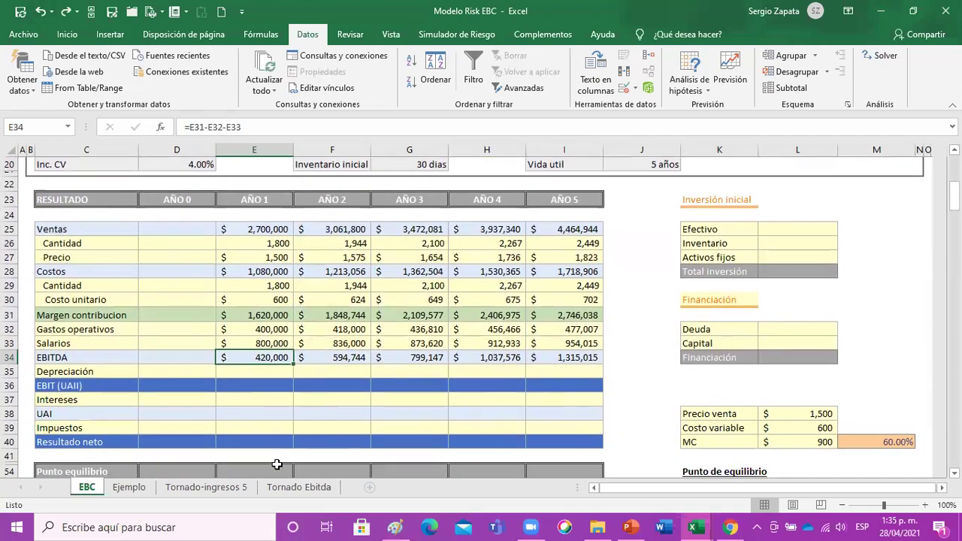
{"action": "scroll", "coordinate": [271, 460], "scroll_direction": "down", "scroll_amount": 1}
{"action": "left_click", "coordinate": [258, 438]}
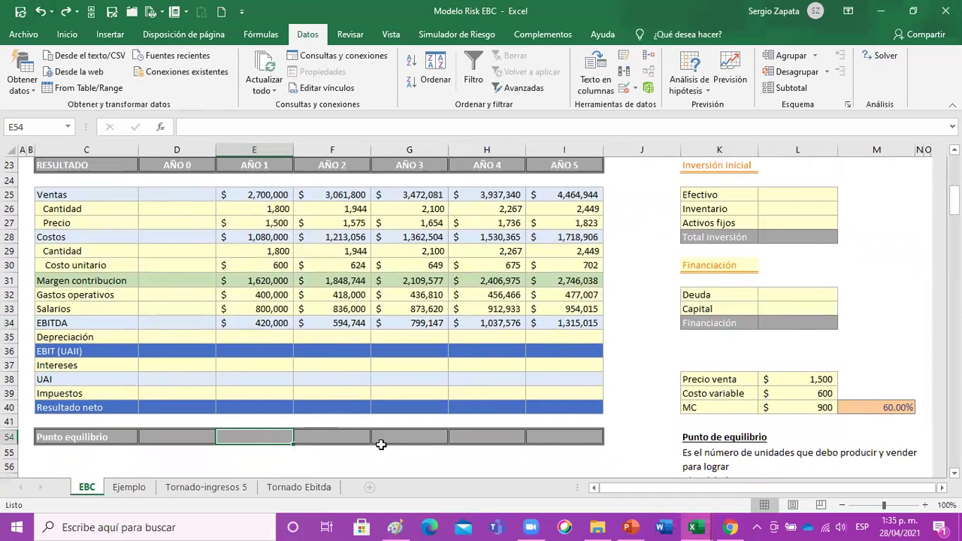
{"action": "type", "text": "=("}
{"action": "left_click", "coordinate": [265, 297]}
{"action": "type", "text": "+"}
{"action": "left_click", "coordinate": [270, 308]}
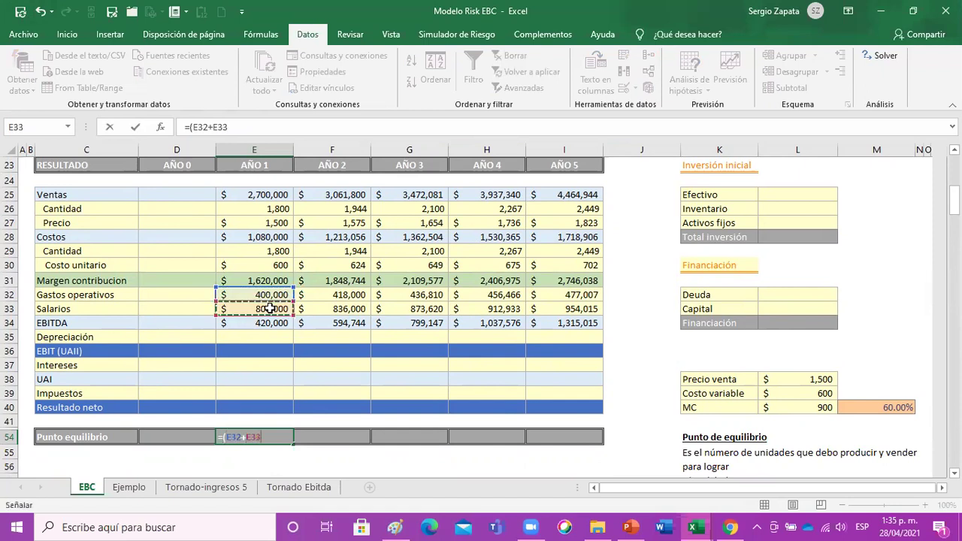
{"action": "type", "text": ")/("}
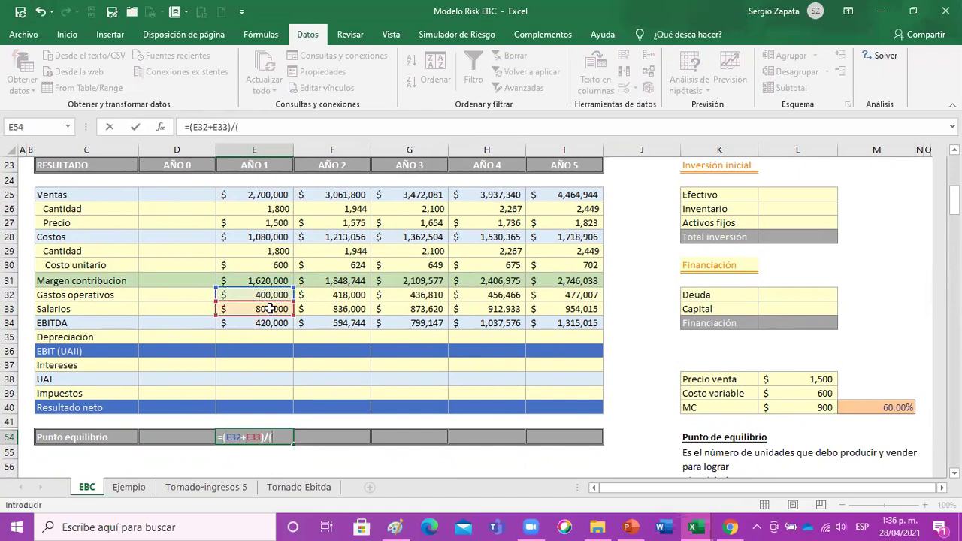
{"action": "left_click", "coordinate": [265, 218]}
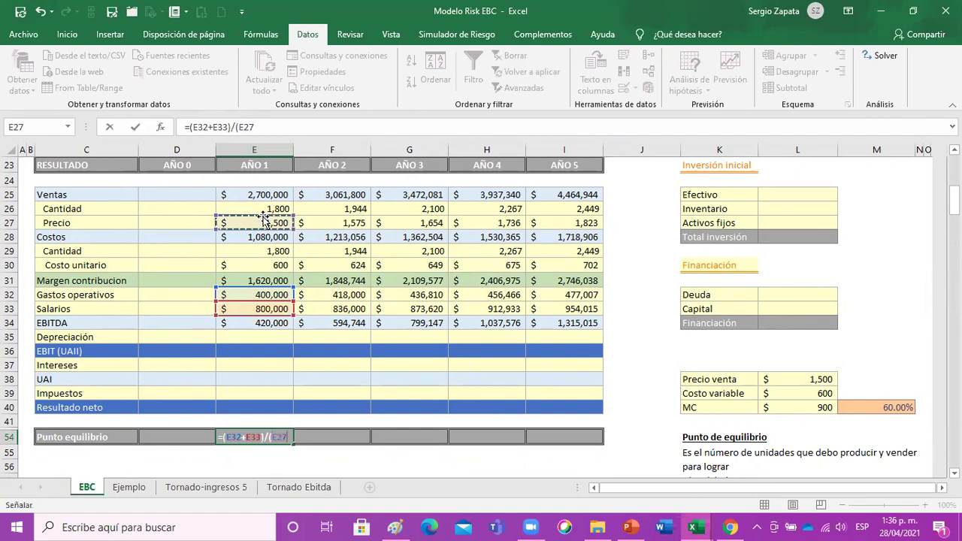
{"action": "type", "text": "-"}
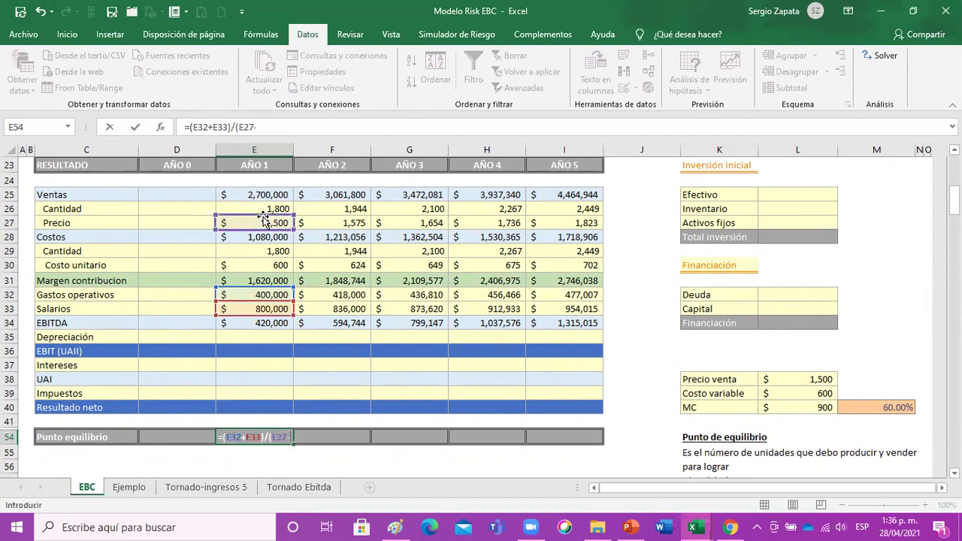
{"action": "left_click", "coordinate": [251, 264]}
{"action": "type", "text": ")"}
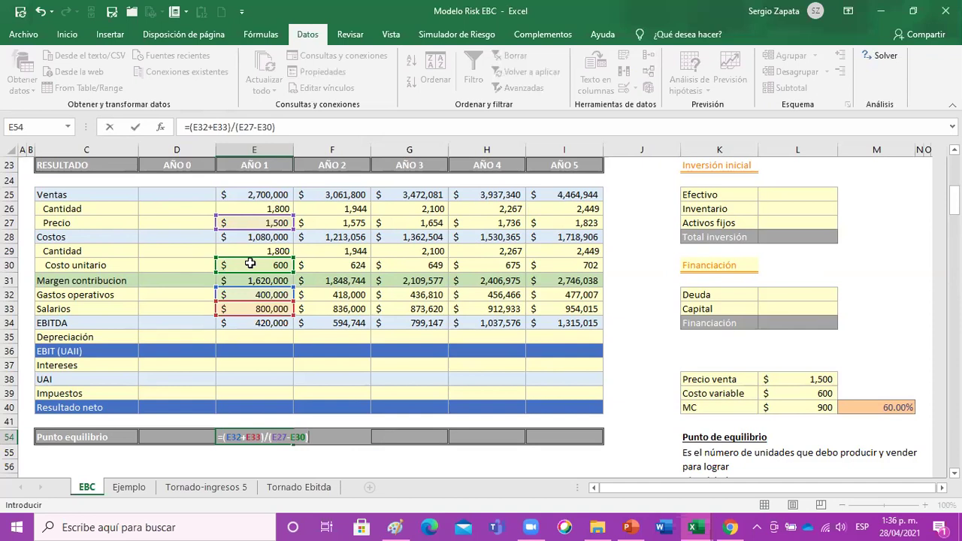
{"action": "key", "text": "ctrl+Return"}
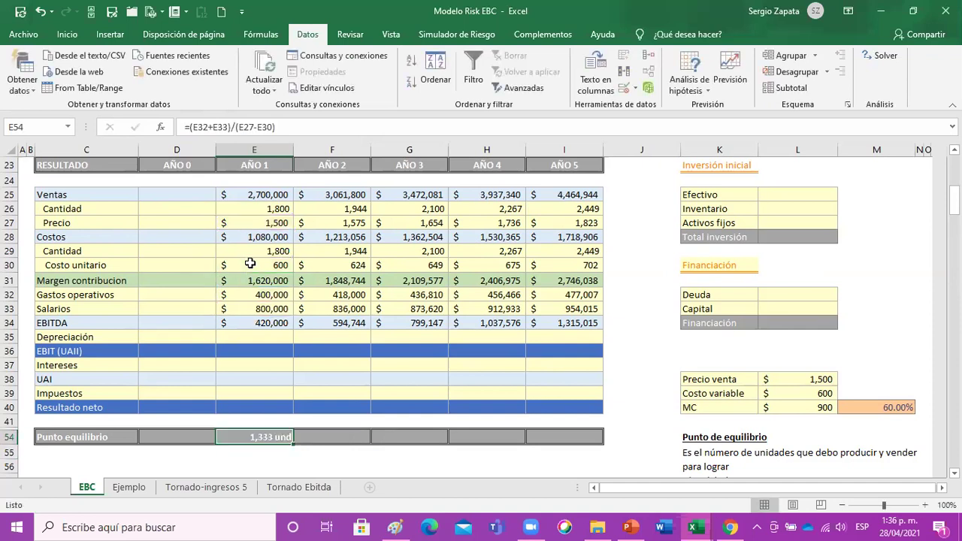
- Check the break-even formula in E54 and fill it across the Punto equilibrio row through AÑO 5 in I54
{"action": "key", "text": "F2"}
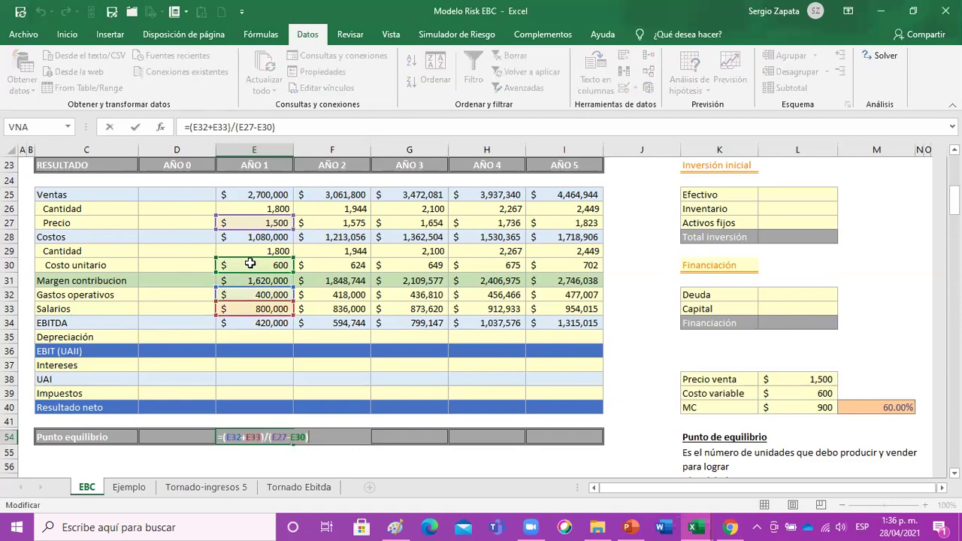
{"action": "key", "text": "Return"}
{"action": "scroll", "coordinate": [811, 392], "scroll_direction": "down", "scroll_amount": 1}
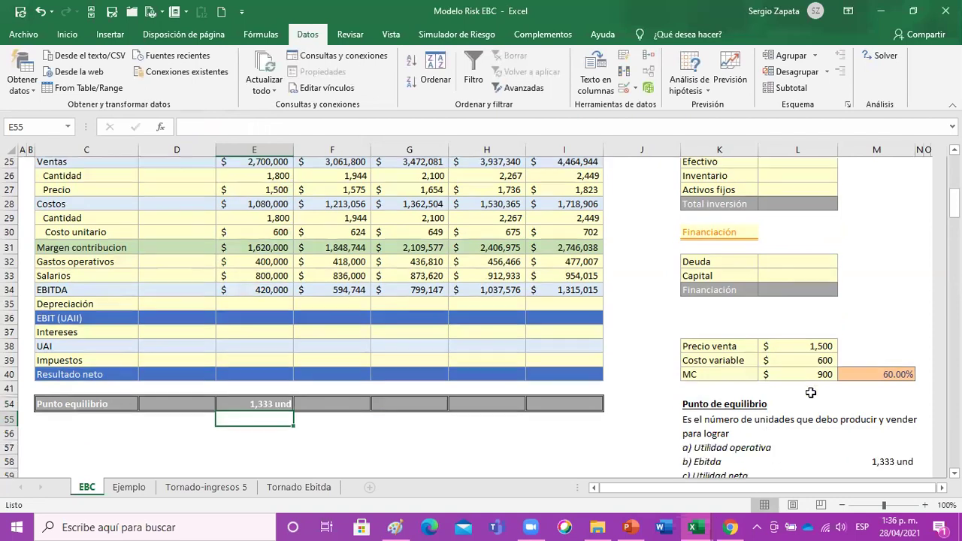
{"action": "left_click", "coordinate": [902, 451]}
{"action": "left_click", "coordinate": [278, 396]}
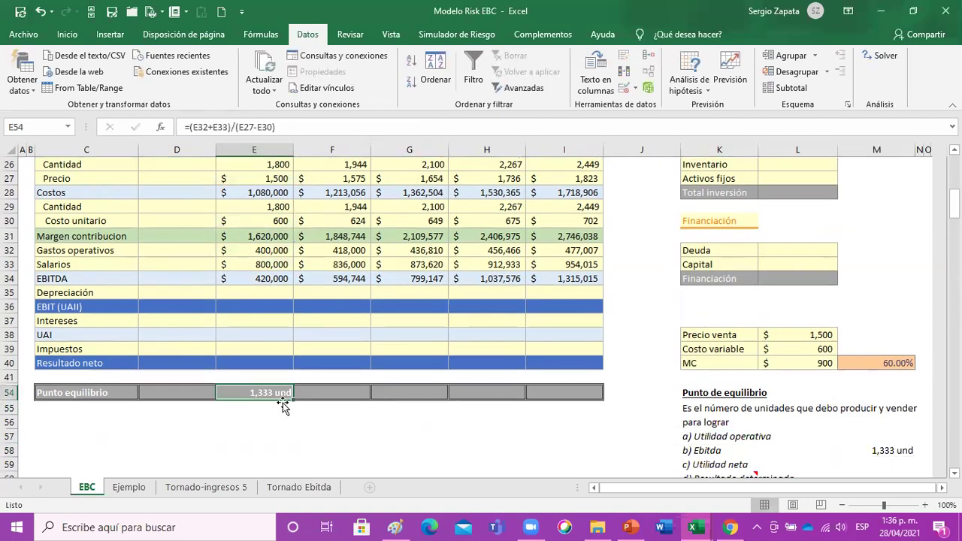
{"action": "left_click_drag", "start_coordinate": [291, 399], "coordinate": [593, 394]}
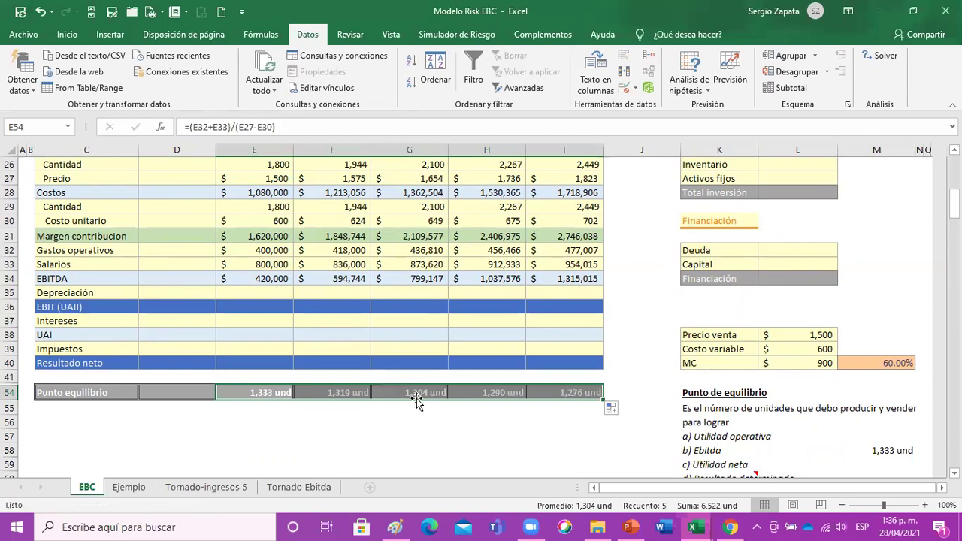
- Insert a line chart from the Punto equilibrio row, using the label in C54 and the yearly values through I54
{"action": "left_click", "coordinate": [93, 393]}
{"action": "left_click_drag", "start_coordinate": [255, 393], "coordinate": [540, 387]}
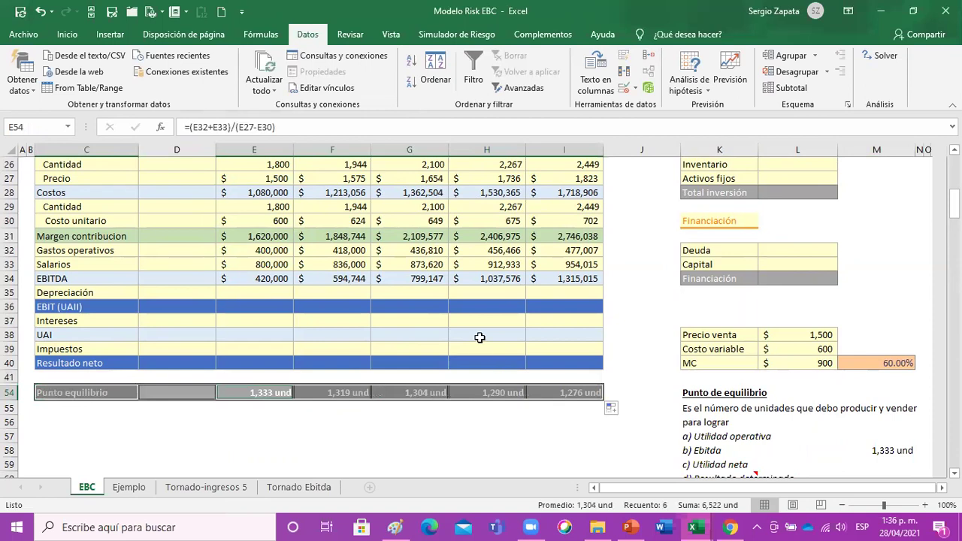
{"action": "scroll", "coordinate": [478, 338], "scroll_direction": "down", "scroll_amount": 3}
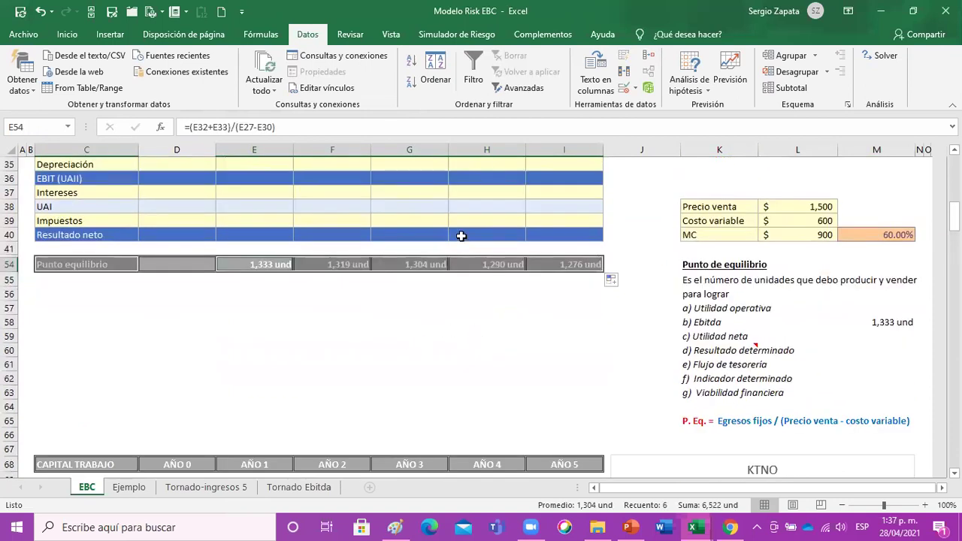
{"action": "scroll", "coordinate": [457, 248], "scroll_direction": "down", "scroll_amount": 1}
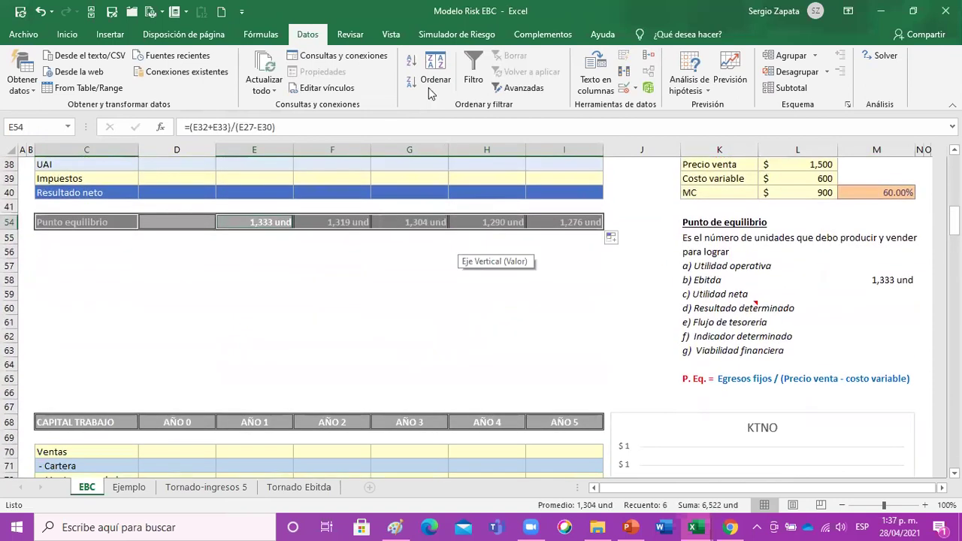
{"action": "left_click", "coordinate": [67, 34]}
{"action": "left_click", "coordinate": [109, 34]}
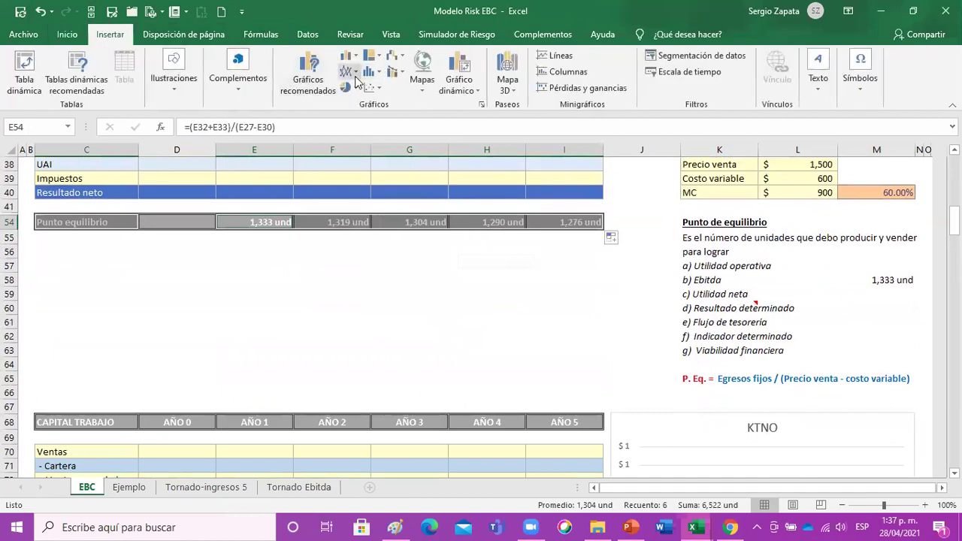
{"action": "left_click", "coordinate": [349, 71]}
{"action": "left_click", "coordinate": [370, 119]}
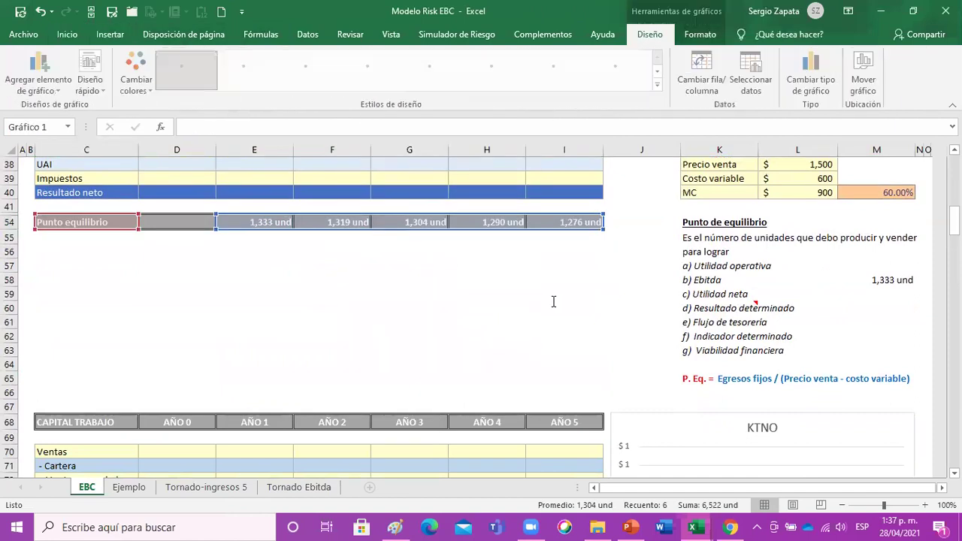
- Apply the solid blue style with data labels to the break-even chart and fit it below the Punto equilibrio row, spanning columns C to I
{"action": "left_click", "coordinate": [315, 83]}
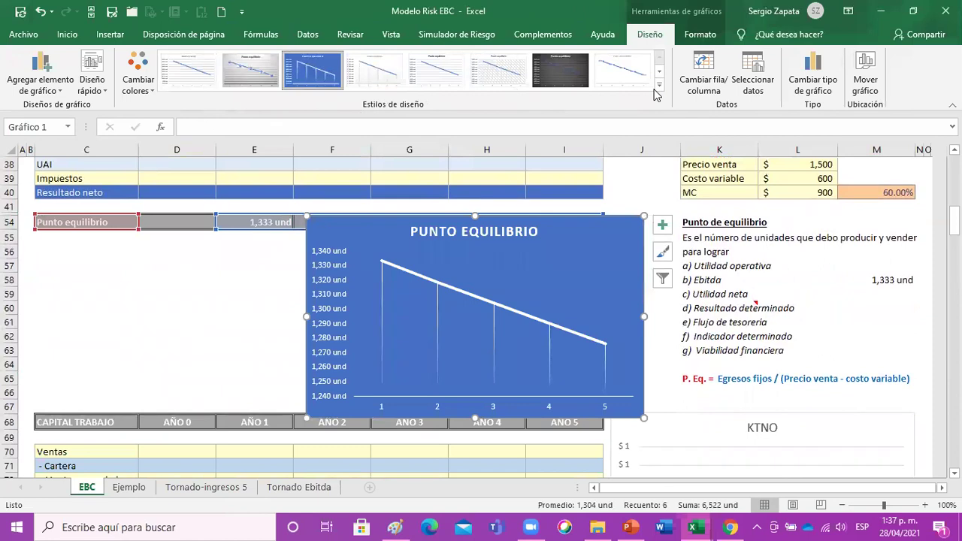
{"action": "left_click", "coordinate": [659, 72]}
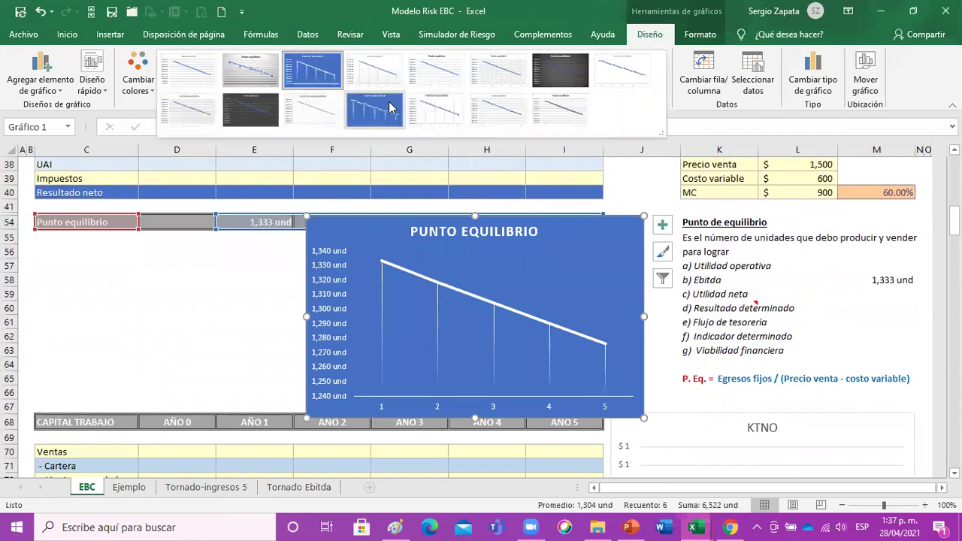
{"action": "left_click", "coordinate": [374, 70]}
{"action": "left_click_drag", "start_coordinate": [566, 225], "coordinate": [286, 245]}
{"action": "left_click_drag", "start_coordinate": [197, 439], "coordinate": [208, 405]}
{"action": "left_click_drag", "start_coordinate": [375, 322], "coordinate": [602, 320]}
{"action": "left_click", "coordinate": [626, 348]}
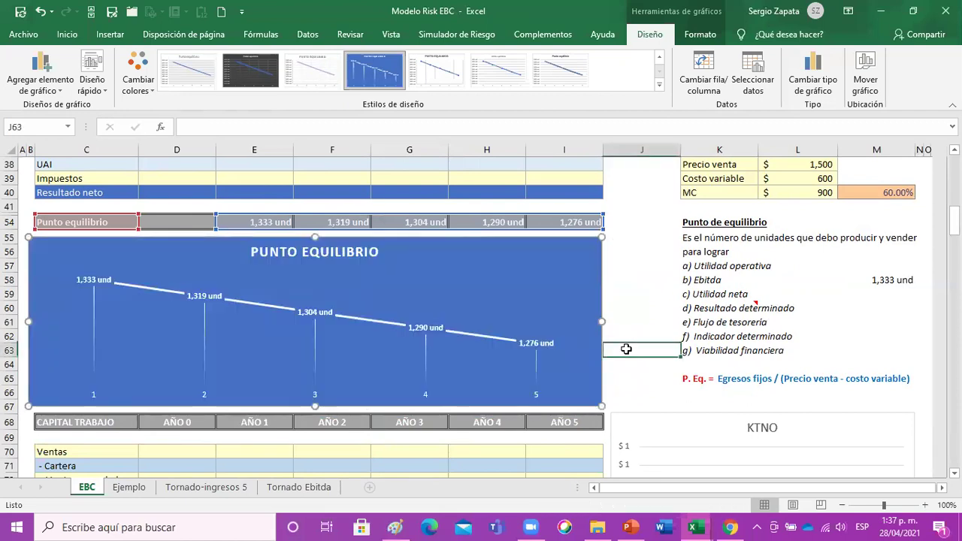
- Examine the contribution margin percentage formula in M40 and the MC and Precio venta cells it refers to
{"action": "left_click", "coordinate": [803, 325]}
{"action": "left_click", "coordinate": [893, 193]}
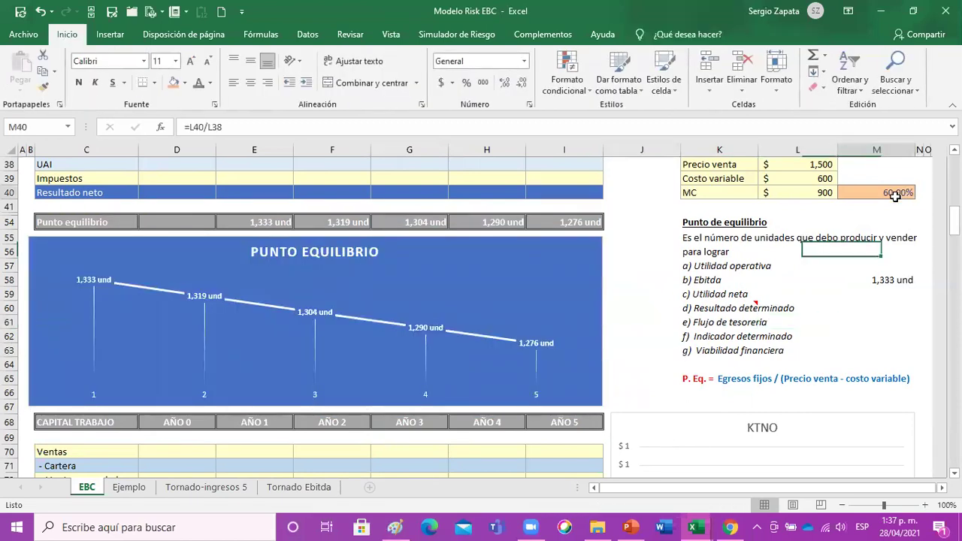
{"action": "double_click", "coordinate": [894, 193]}
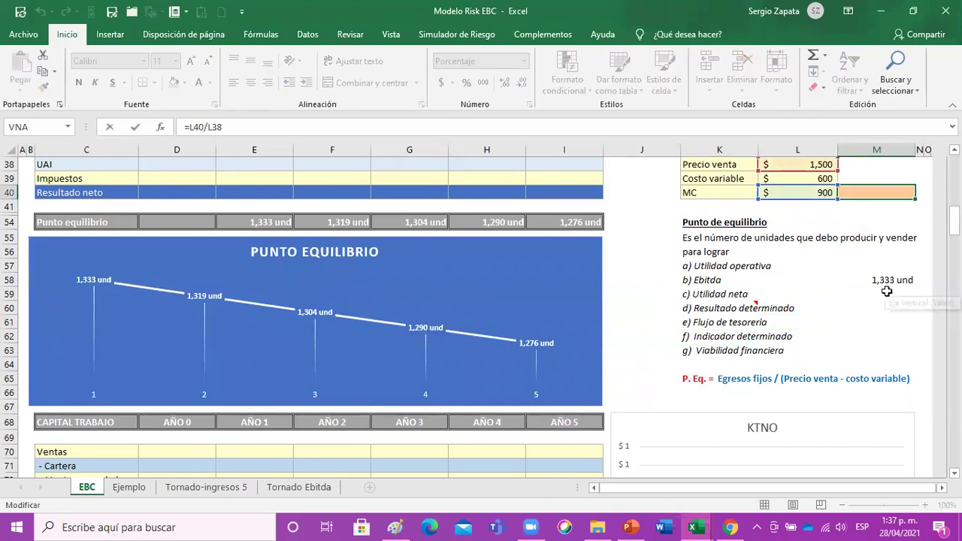
{"action": "scroll", "coordinate": [819, 285], "scroll_direction": "up", "scroll_amount": 1}
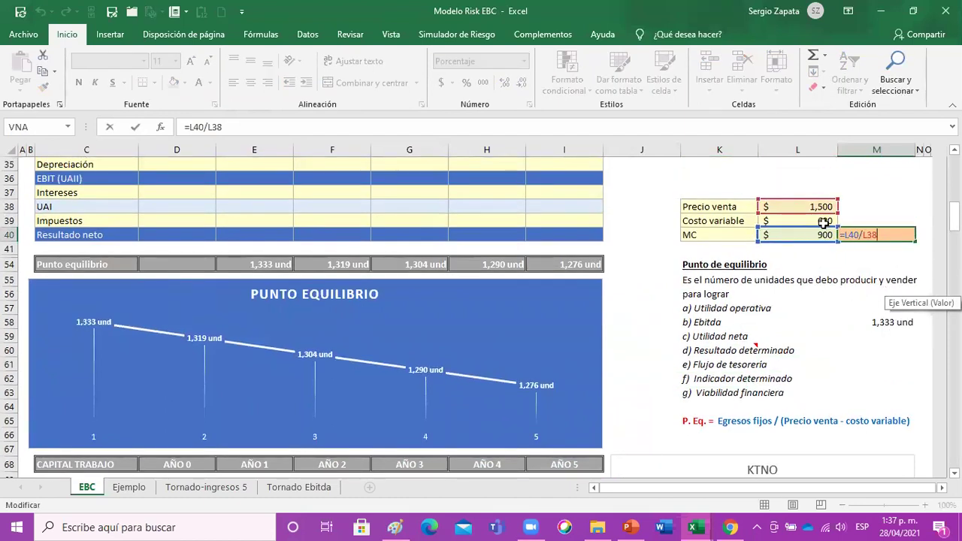
{"action": "left_click", "coordinate": [772, 325]}
{"action": "left_click", "coordinate": [883, 233]}
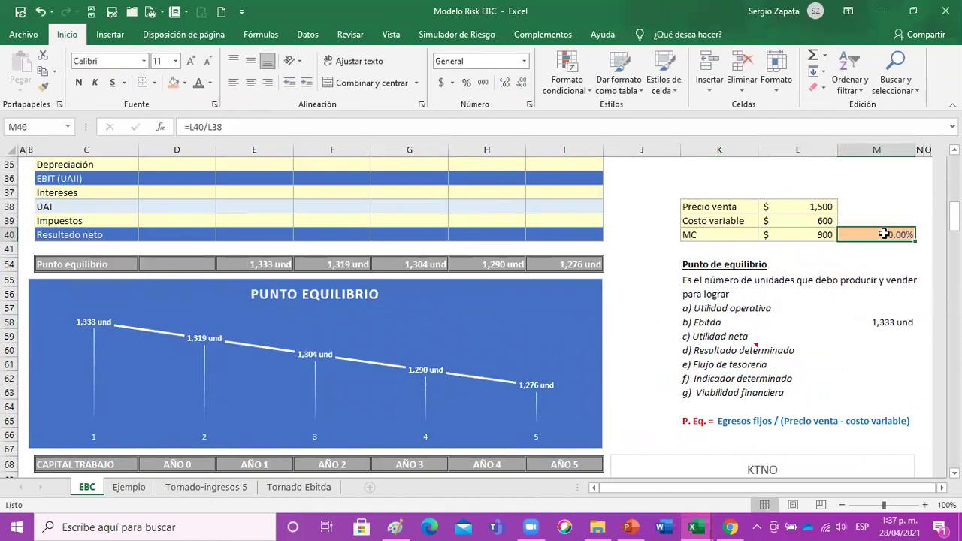
{"action": "double_click", "coordinate": [859, 239]}
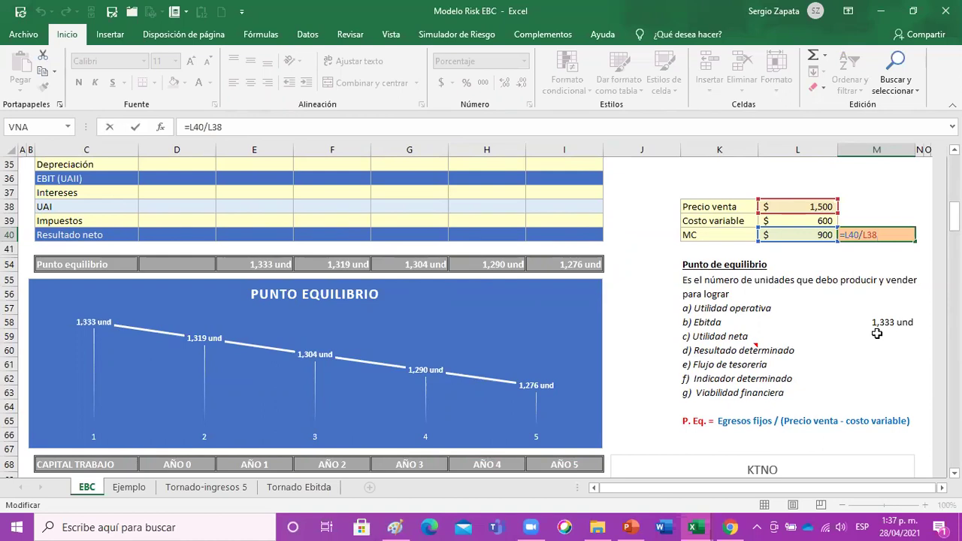
{"action": "key", "text": "ctrl+Return"}
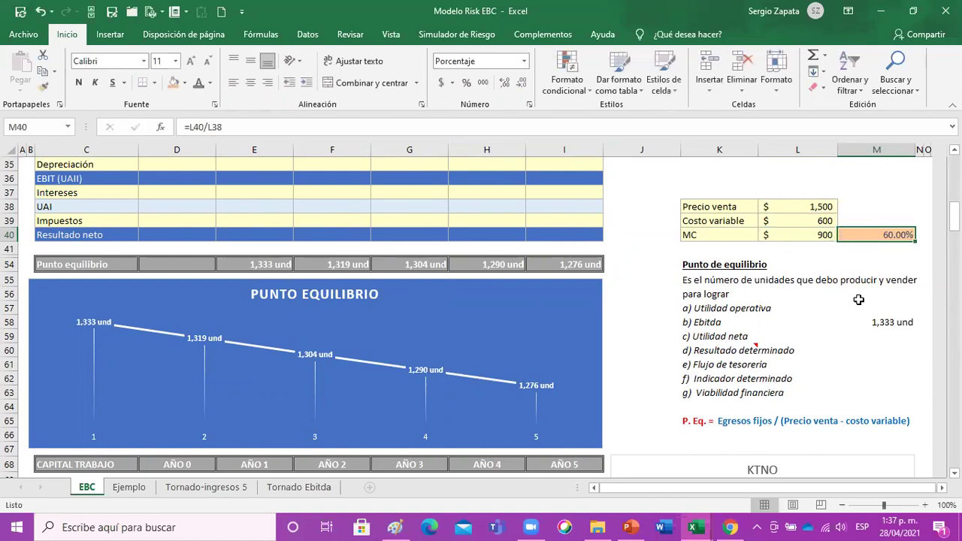
{"action": "left_click", "coordinate": [827, 234]}
{"action": "left_click", "coordinate": [819, 205]}
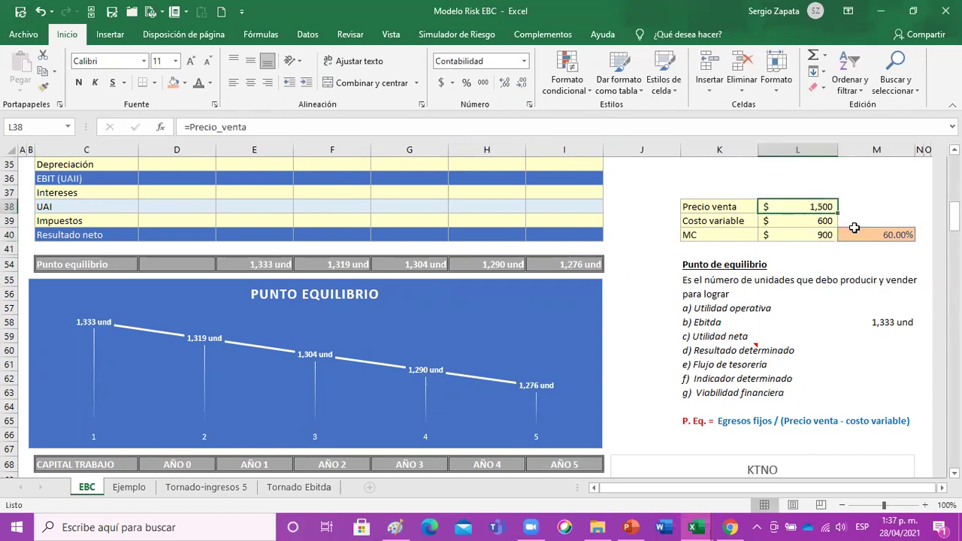
{"action": "left_click", "coordinate": [862, 232]}
{"action": "double_click", "coordinate": [863, 232]}
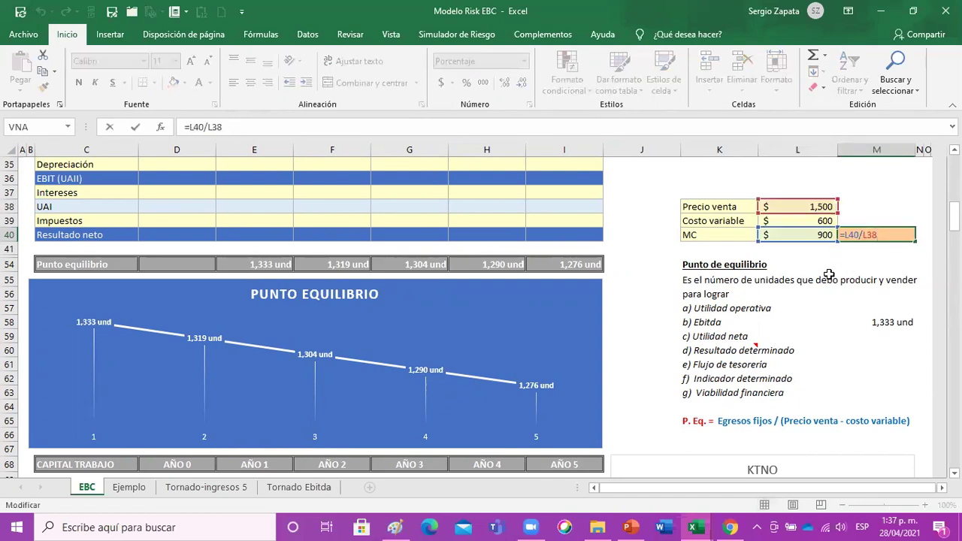
{"action": "left_click", "coordinate": [784, 337]}
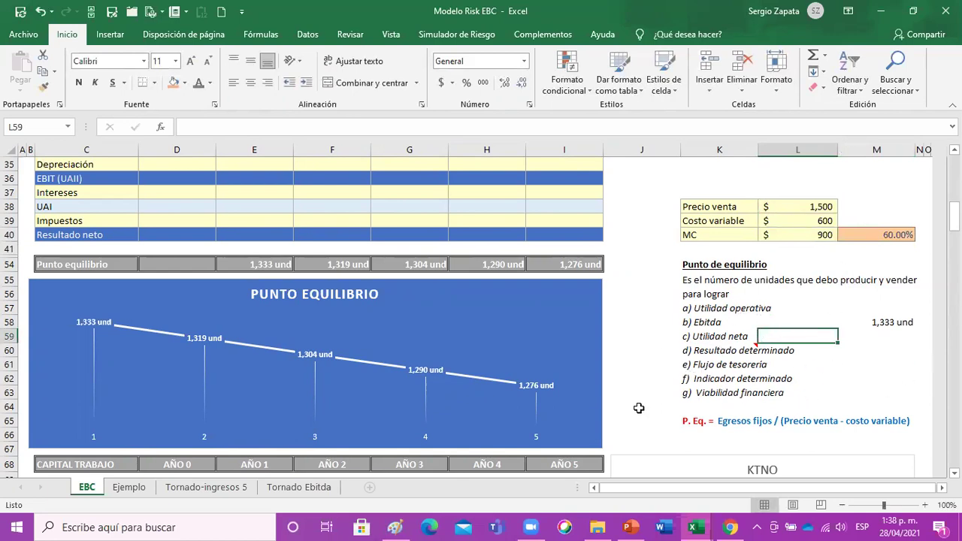
{"action": "left_click", "coordinate": [598, 417]}
{"action": "left_click", "coordinate": [651, 418]}
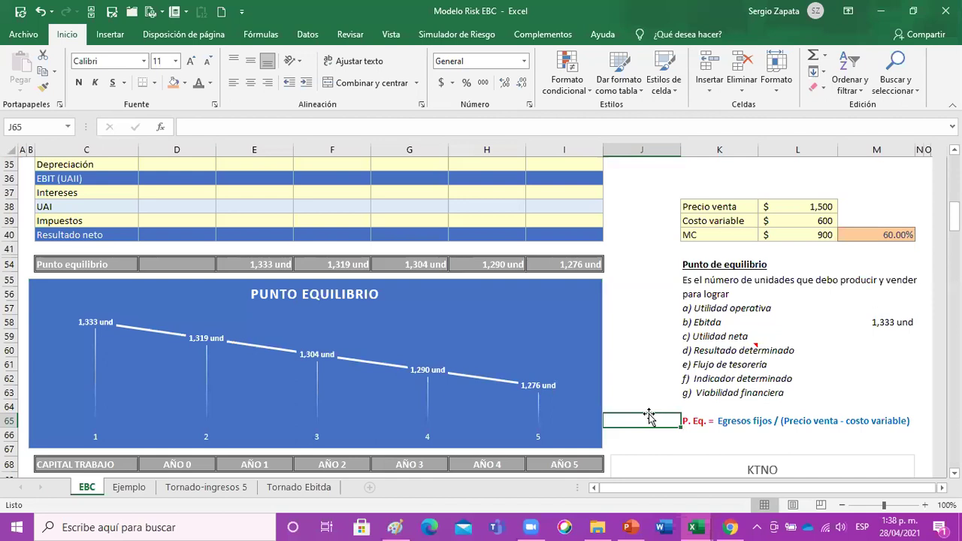
{"action": "left_click", "coordinate": [628, 348]}
- Trace the precedents of the AÑO 5 break-even cell I54 back to the input variables, and remove the arrows
{"action": "scroll", "coordinate": [604, 359], "scroll_direction": "up", "scroll_amount": 1}
{"action": "scroll", "coordinate": [604, 359], "scroll_direction": "up", "scroll_amount": 7}
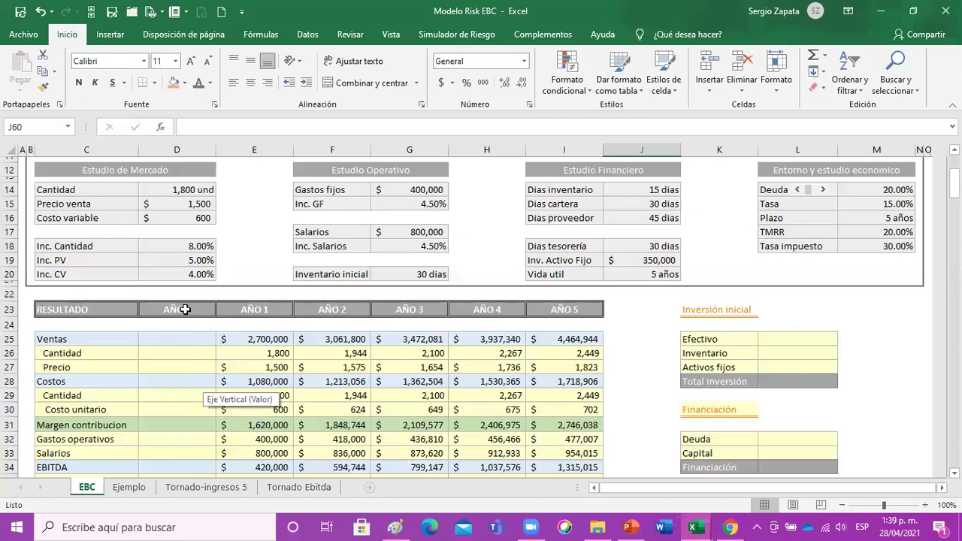
{"action": "scroll", "coordinate": [369, 385], "scroll_direction": "down", "scroll_amount": 5}
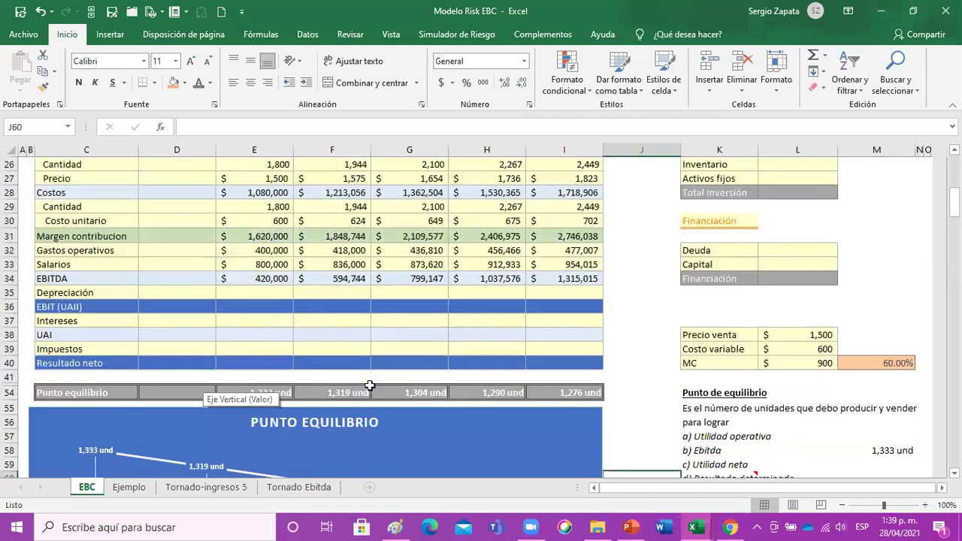
{"action": "left_click", "coordinate": [579, 392]}
{"action": "scroll", "coordinate": [580, 391], "scroll_direction": "up", "scroll_amount": 6}
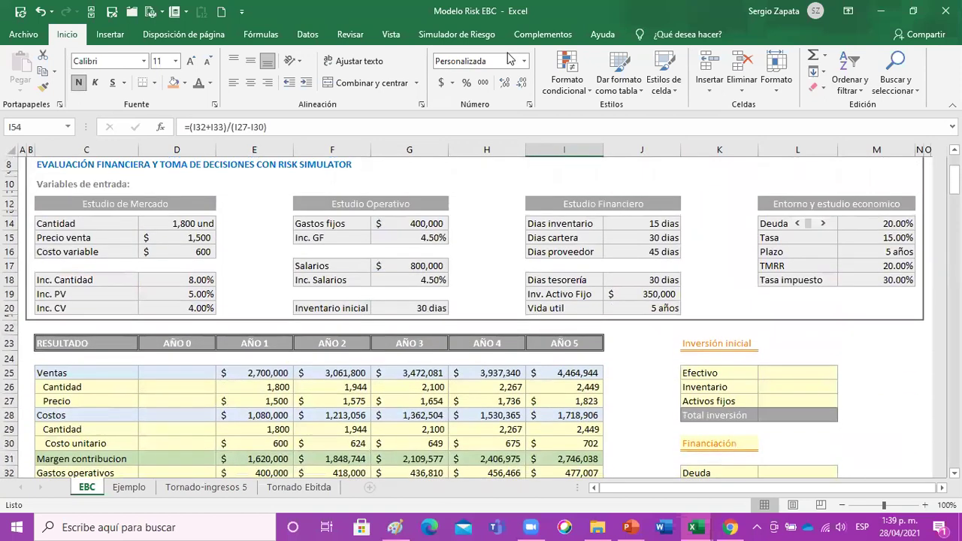
{"action": "left_click", "coordinate": [260, 34]}
{"action": "left_click", "coordinate": [598, 56]}
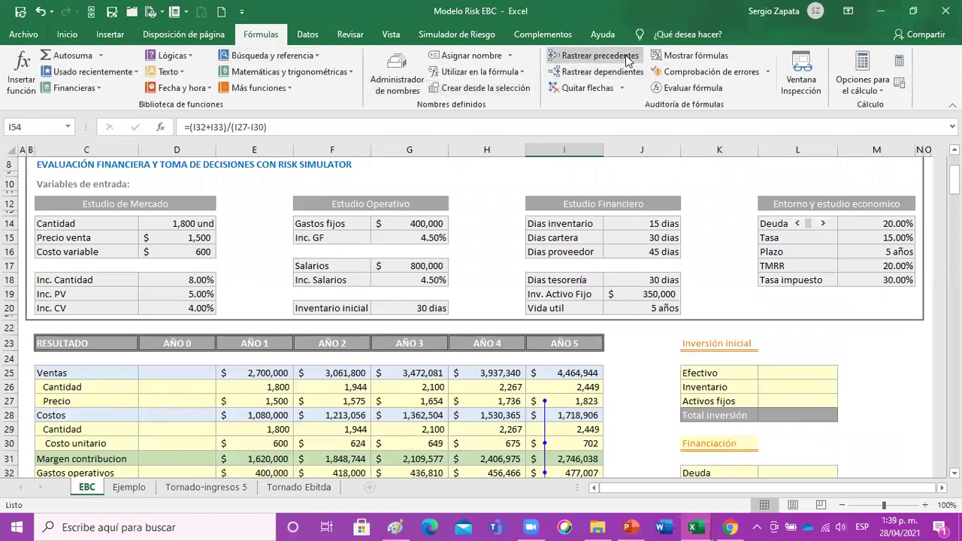
{"action": "left_click", "coordinate": [627, 58]}
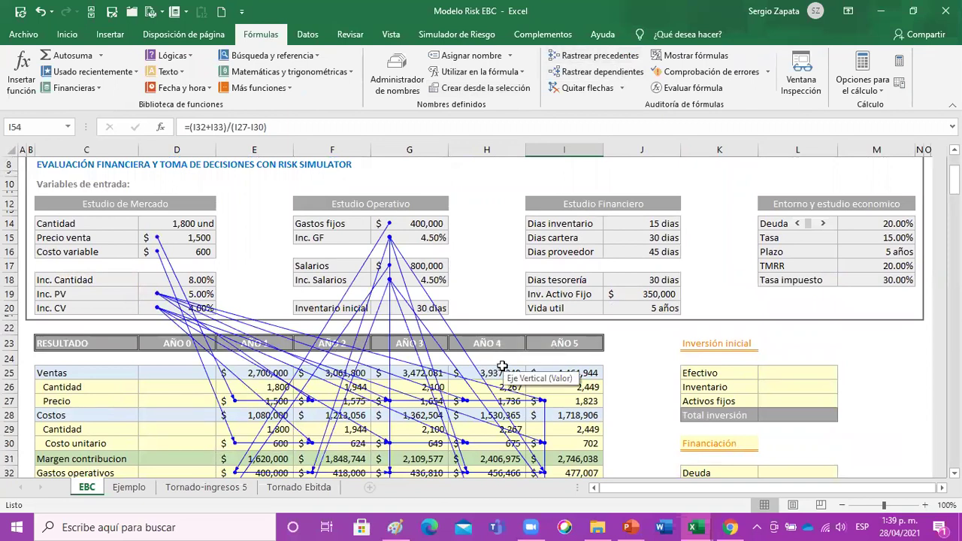
{"action": "left_click", "coordinate": [594, 89]}
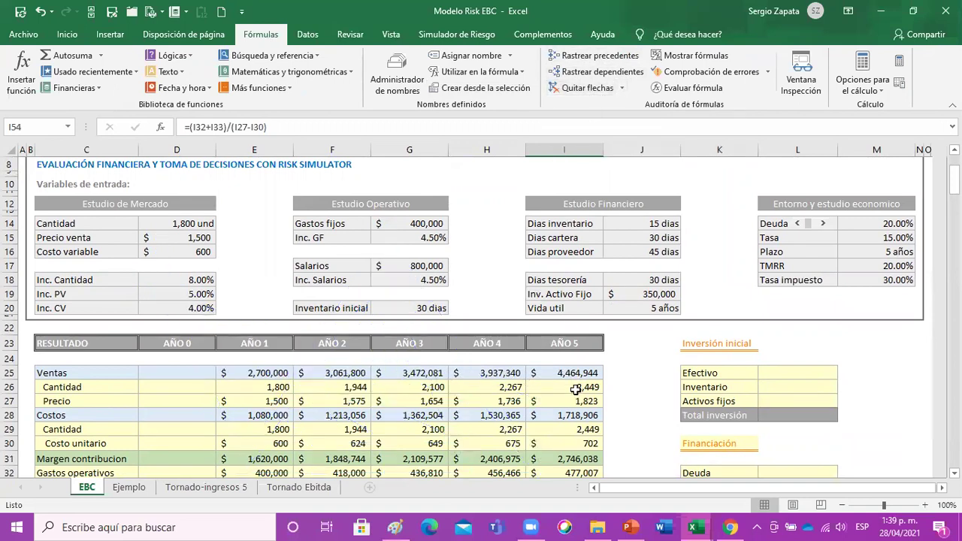
- Run a Risk Simulator Tornado analysis on the AÑO 5 break-even cell I54
{"action": "scroll", "coordinate": [623, 374], "scroll_direction": "down", "scroll_amount": 4}
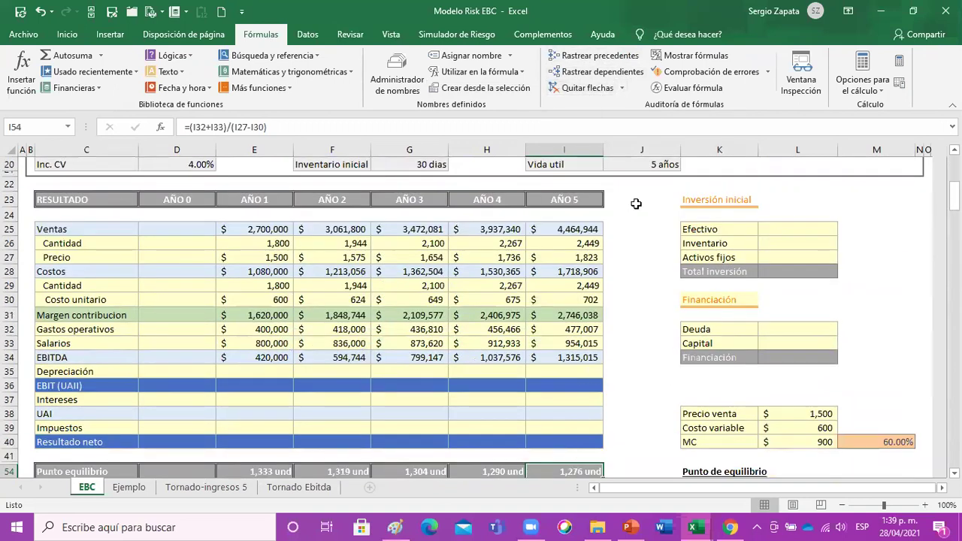
{"action": "left_click", "coordinate": [472, 36]}
{"action": "left_click", "coordinate": [594, 94]}
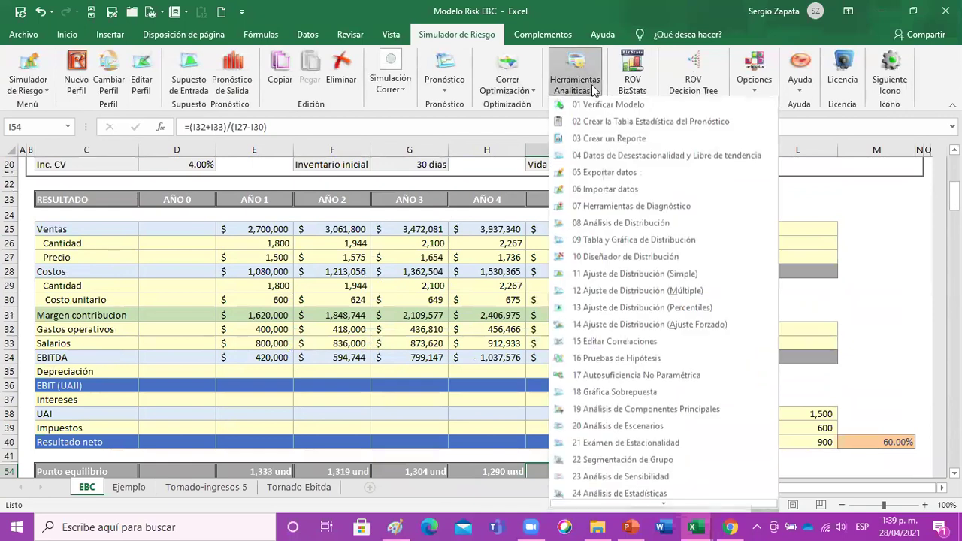
{"action": "scroll", "coordinate": [612, 421], "scroll_direction": "down", "scroll_amount": 1}
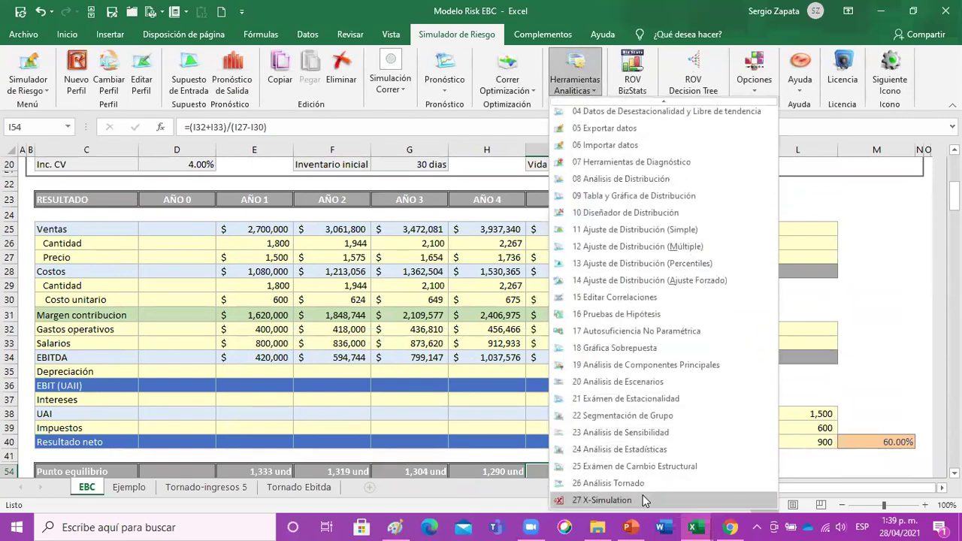
{"action": "left_click", "coordinate": [644, 490]}
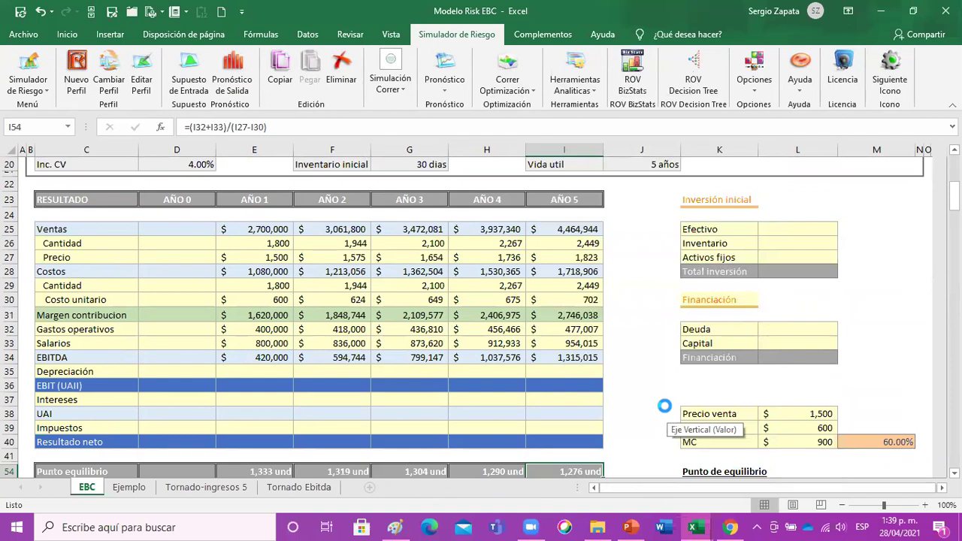
{"action": "left_click", "coordinate": [464, 290]}
{"action": "left_click", "coordinate": [662, 300]}
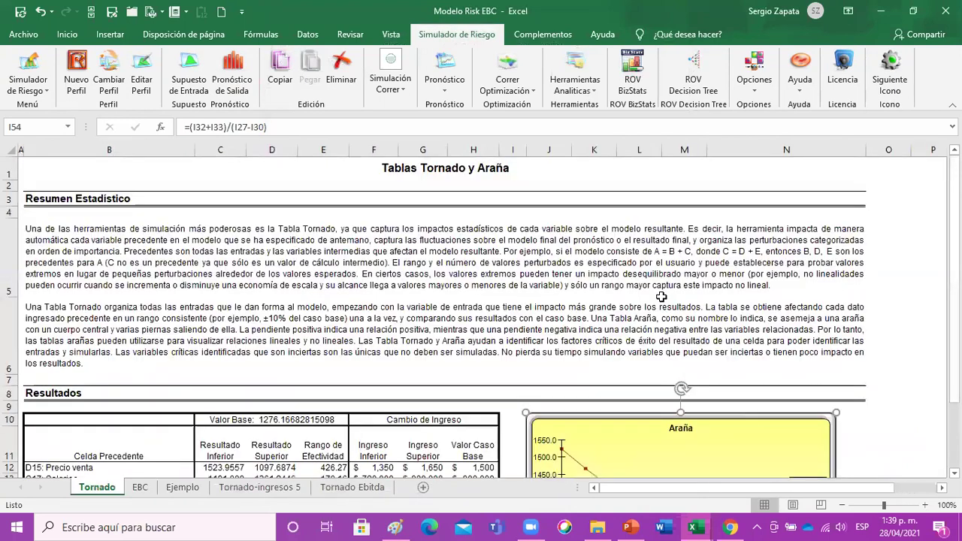
- Move the new Tornado sheet after Ejemplo, rename it Tornado P.Eq and bring its results table into view
{"action": "left_click_drag", "start_coordinate": [96, 496], "coordinate": [201, 492]}
{"action": "type", "text": "P.Eq"}
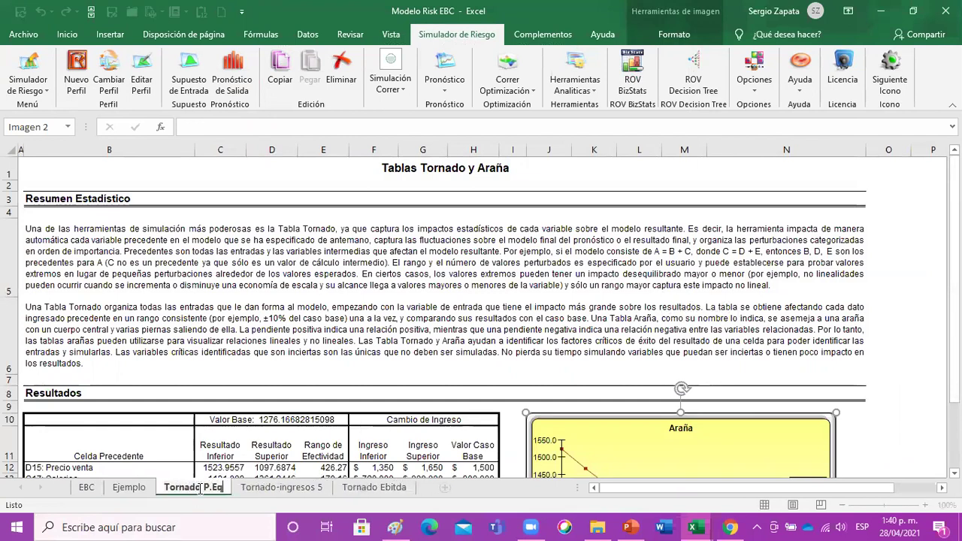
{"action": "key", "text": "Return"}
{"action": "scroll", "coordinate": [419, 273], "scroll_direction": "down", "scroll_amount": 2}
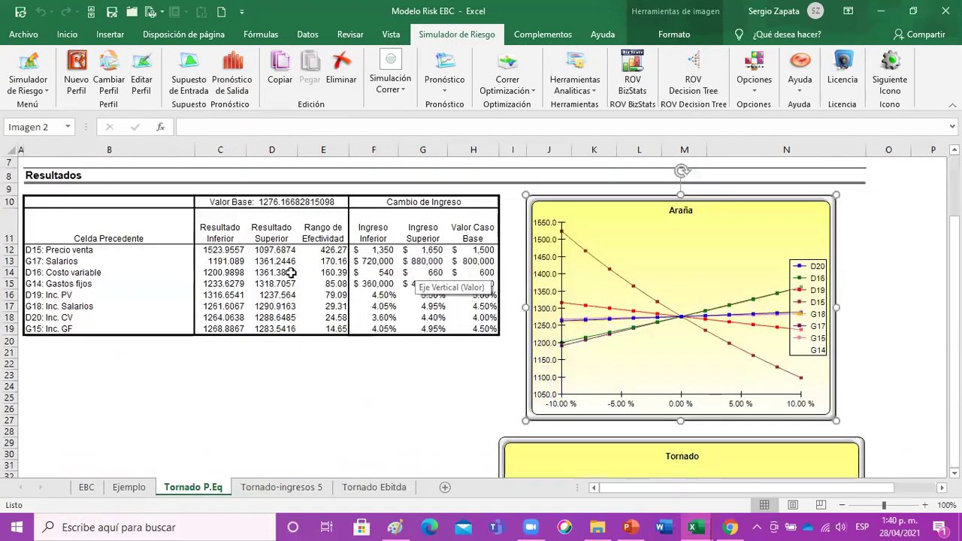
- Examine the ranked precedent variables in the Tornado P.Eq results table, from Precio venta down to Inc. GF
{"action": "left_click", "coordinate": [89, 250]}
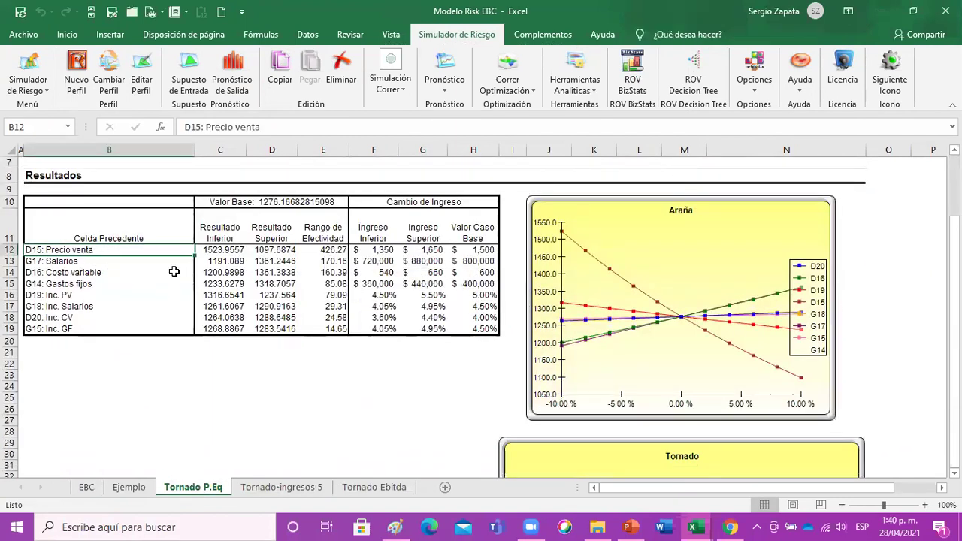
{"action": "left_click", "coordinate": [114, 262]}
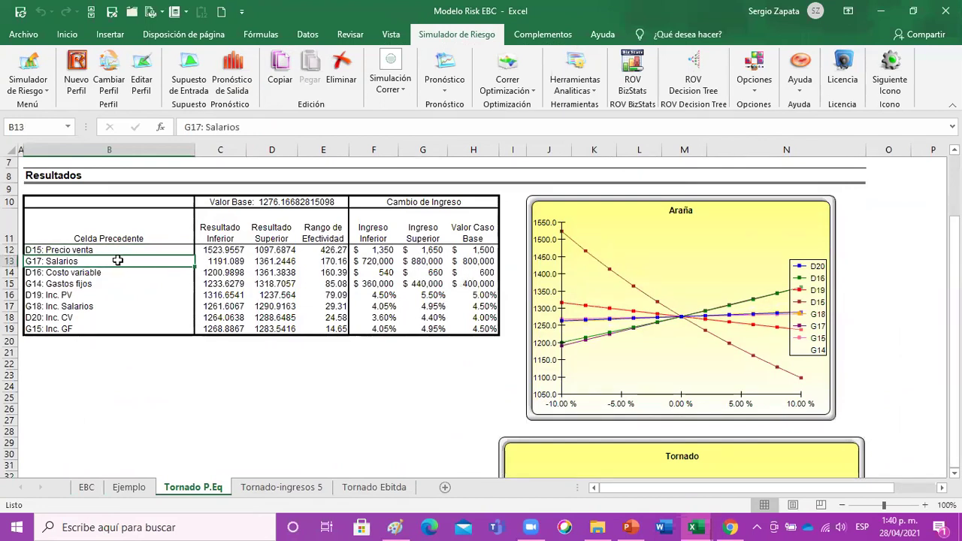
{"action": "left_click", "coordinate": [124, 251]}
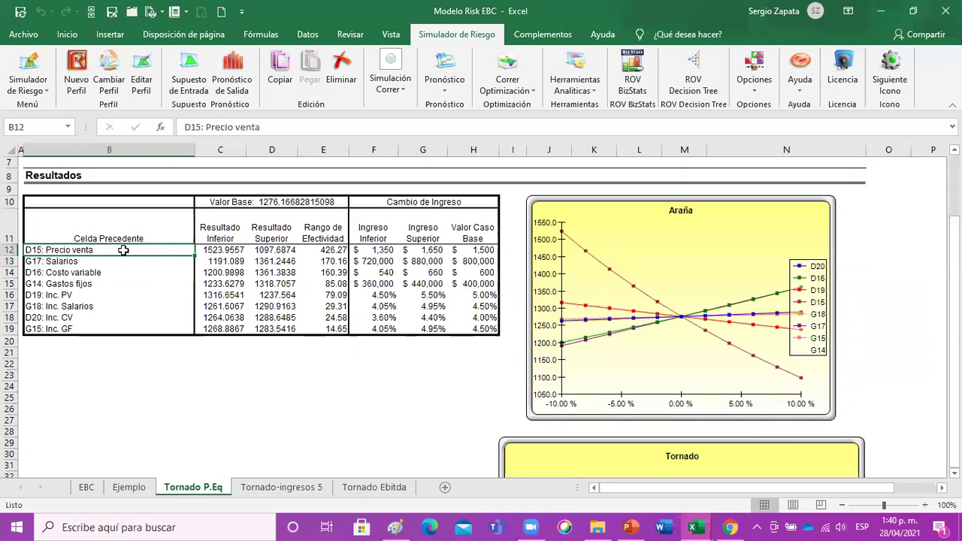
{"action": "left_click", "coordinate": [114, 260]}
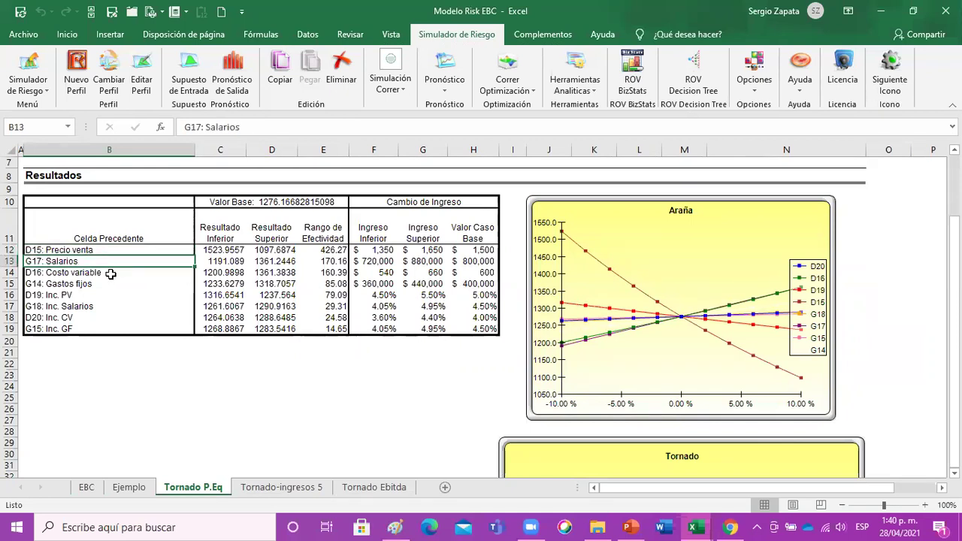
{"action": "left_click", "coordinate": [111, 273]}
{"action": "left_click", "coordinate": [107, 284]}
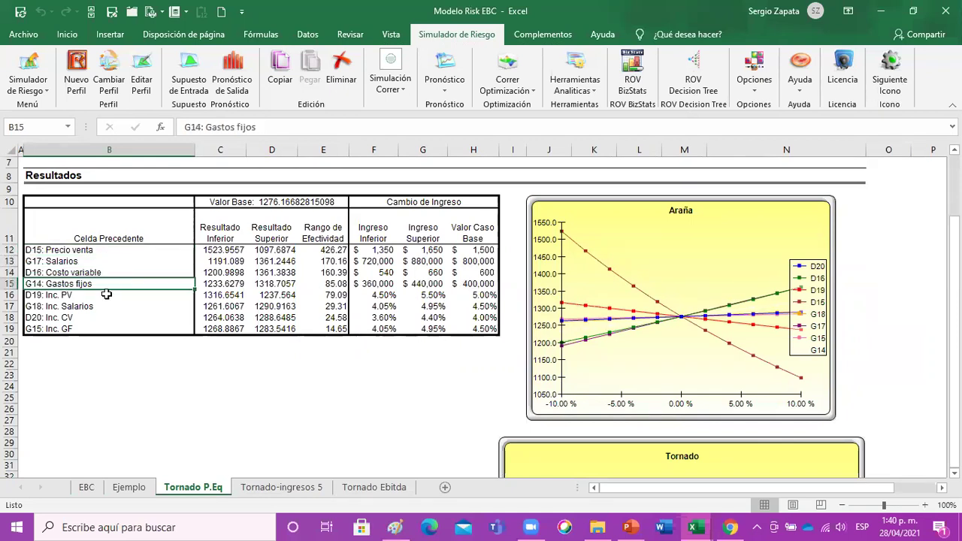
{"action": "left_click", "coordinate": [105, 294]}
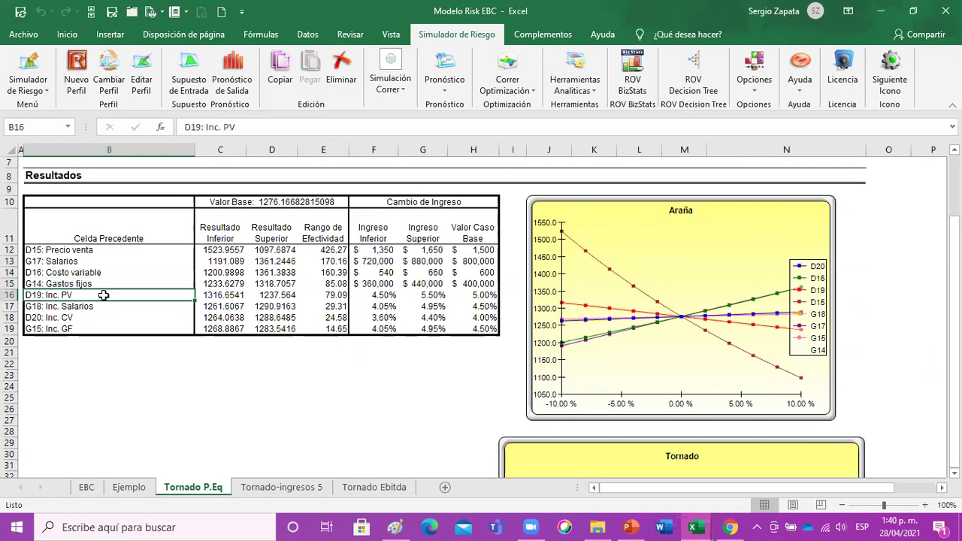
{"action": "left_click", "coordinate": [89, 318]}
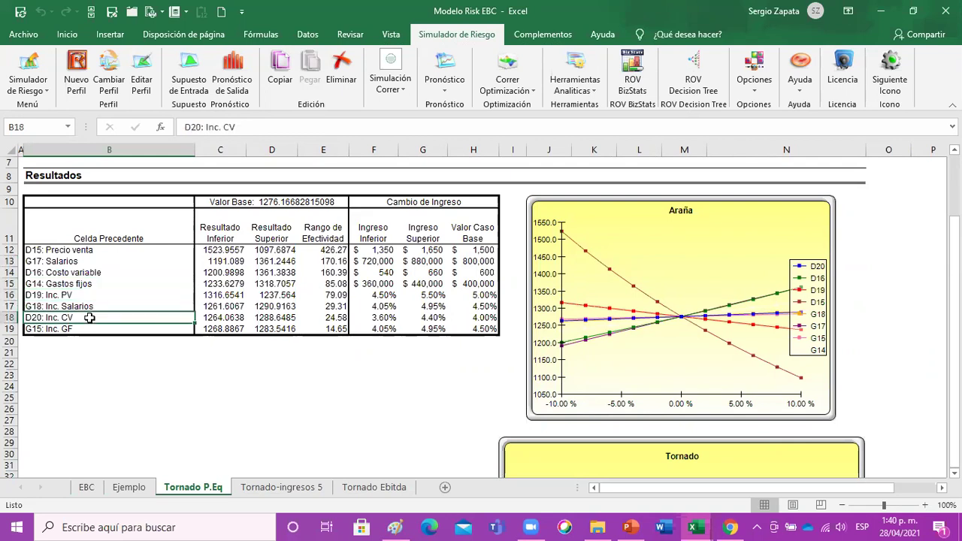
{"action": "left_click", "coordinate": [85, 331]}
- Return to the EBC sheet and bring its input variables into view
{"action": "left_click", "coordinate": [86, 487]}
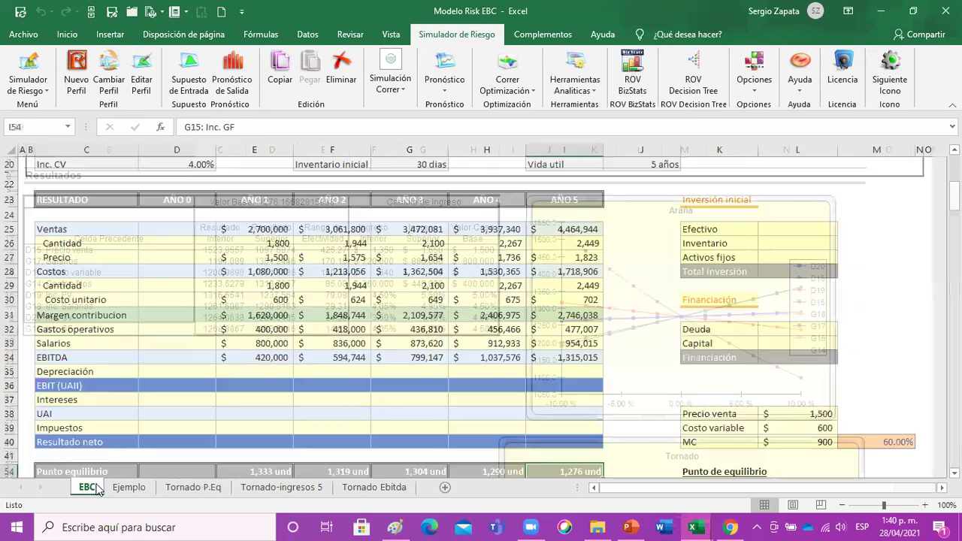
{"action": "scroll", "coordinate": [193, 323], "scroll_direction": "up", "scroll_amount": 5}
{"action": "scroll", "coordinate": [194, 323], "scroll_direction": "up", "scroll_amount": 2}
{"action": "scroll", "coordinate": [218, 300], "scroll_direction": "down", "scroll_amount": 5}
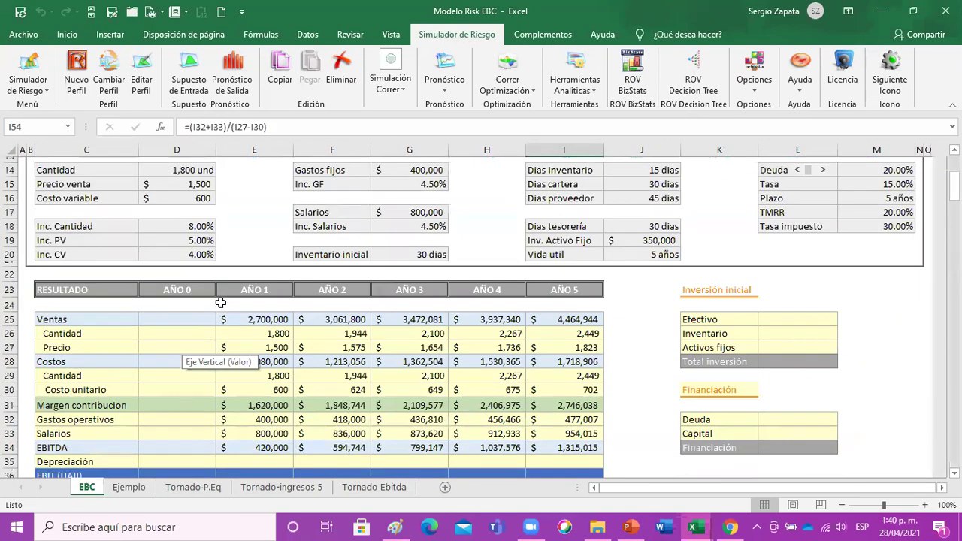
{"action": "scroll", "coordinate": [220, 302], "scroll_direction": "up", "scroll_amount": 2}
{"action": "scroll", "coordinate": [220, 302], "scroll_direction": "up", "scroll_amount": 1}
- Highlight the Inc. PV, Inc. CV, Inc. GF and Inc. Salarios inputs with an orange fill, and undo the fill
{"action": "left_click_drag", "start_coordinate": [108, 286], "coordinate": [183, 308]}
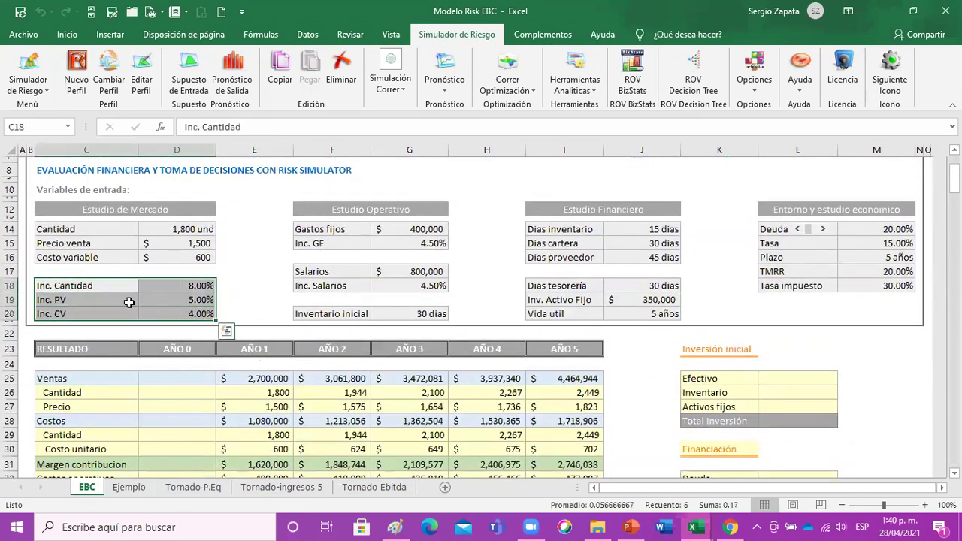
{"action": "left_click", "coordinate": [103, 301]}
{"action": "left_click_drag", "start_coordinate": [103, 300], "coordinate": [178, 314]}
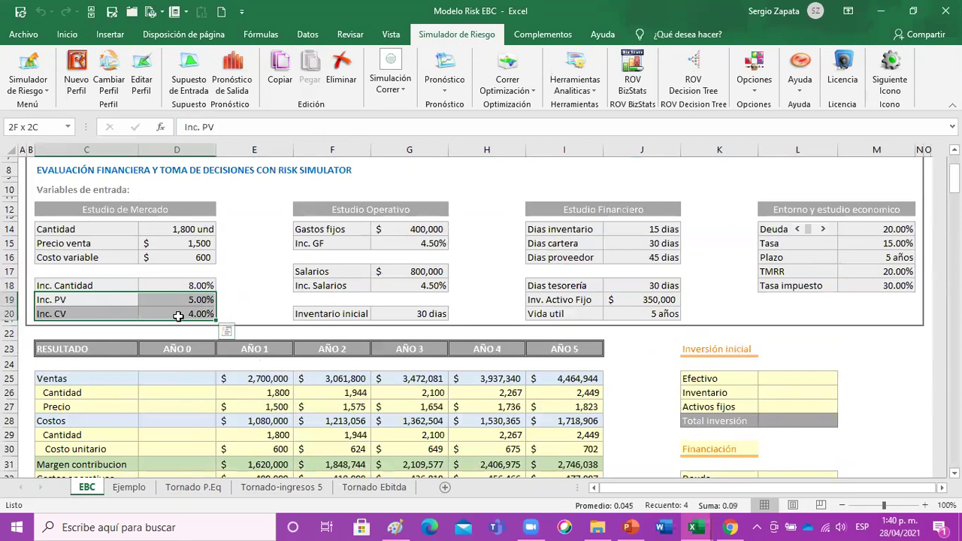
{"action": "left_click_drag", "start_coordinate": [346, 244], "coordinate": [397, 239], "text": "ctrl"}
{"action": "left_click_drag", "start_coordinate": [350, 284], "coordinate": [417, 284], "text": "ctrl"}
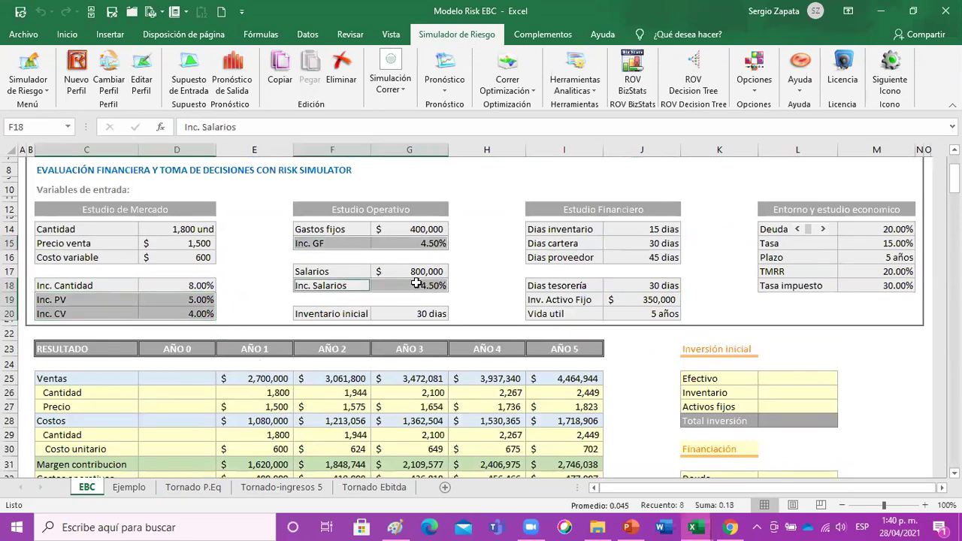
{"action": "left_click", "coordinate": [110, 33]}
{"action": "left_click", "coordinate": [70, 36]}
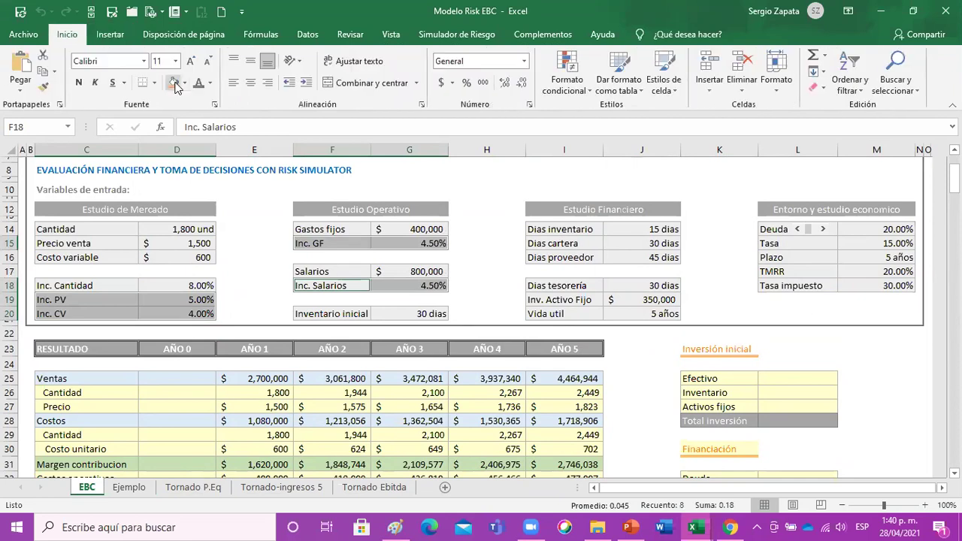
{"action": "left_click", "coordinate": [173, 83]}
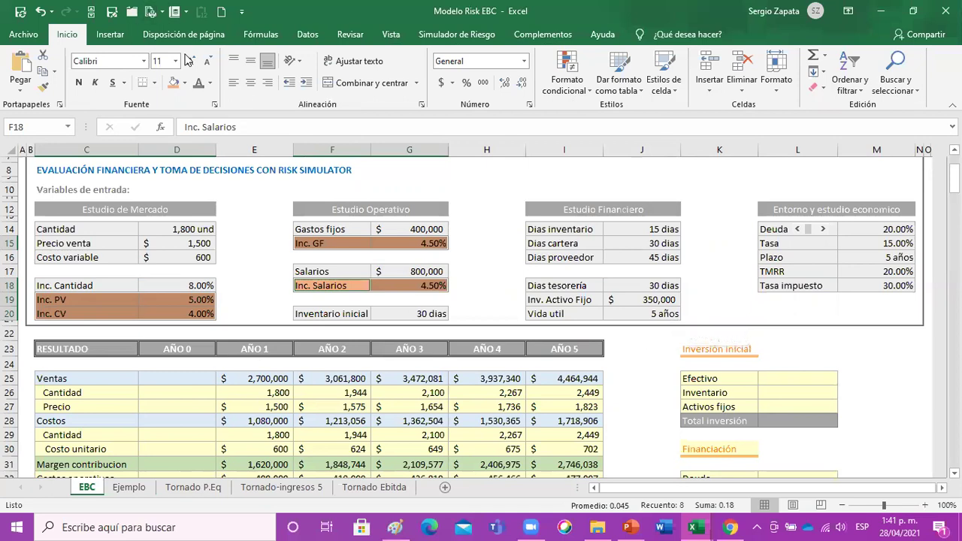
{"action": "left_click", "coordinate": [41, 12]}
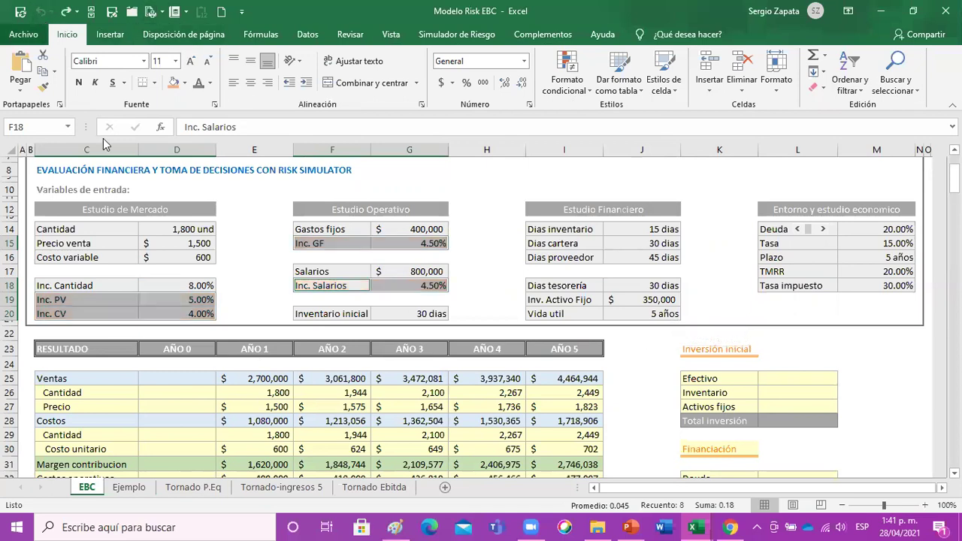
{"action": "left_click", "coordinate": [450, 256]}
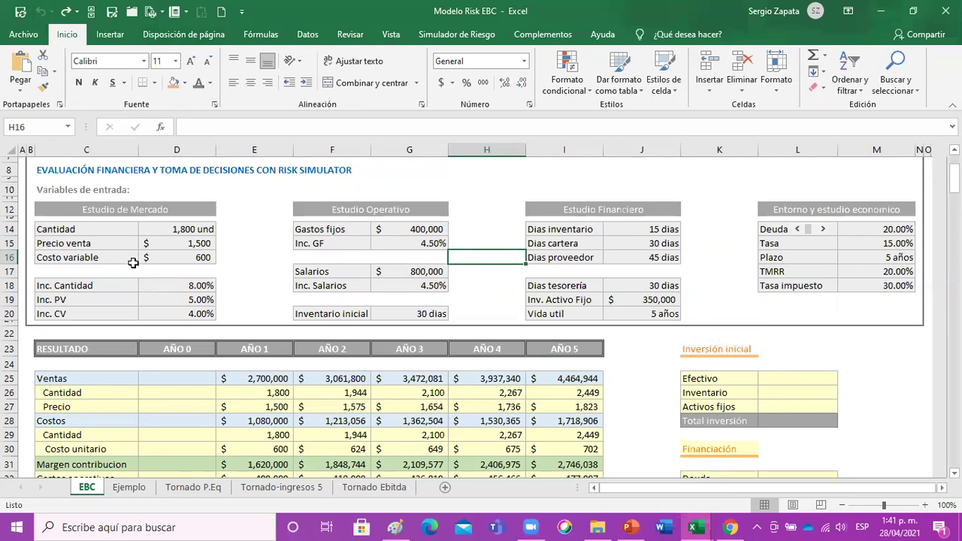
- Set Inc. PV to 3.5% and review the Punto equilibrio row and chart
{"action": "left_click", "coordinate": [176, 297]}
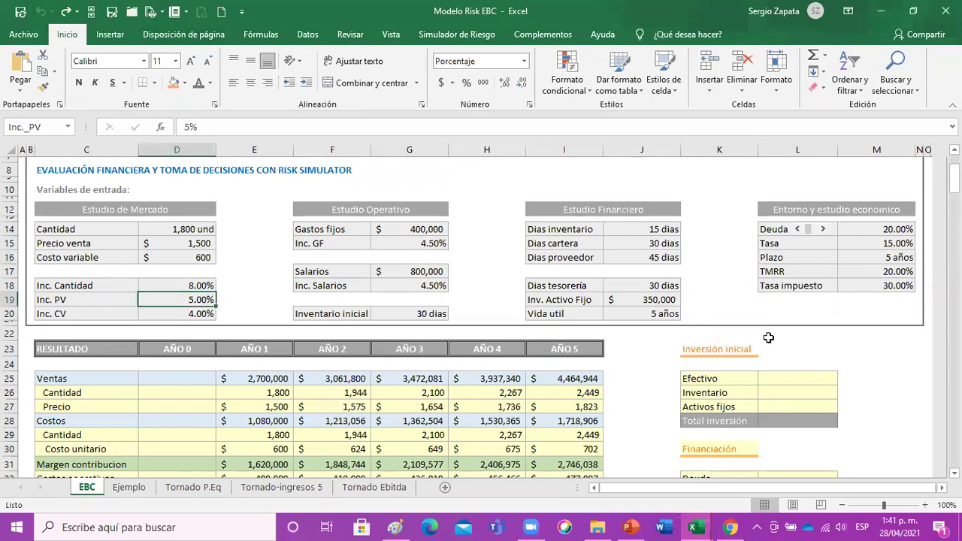
{"action": "type", "text": "3.5"}
{"action": "scroll", "coordinate": [578, 358], "scroll_direction": "down", "scroll_amount": 5}
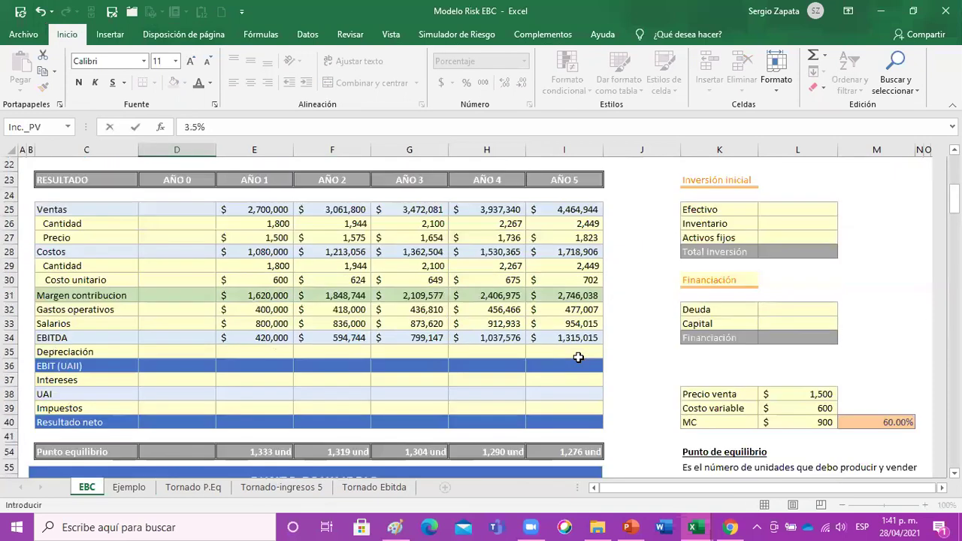
{"action": "scroll", "coordinate": [578, 358], "scroll_direction": "down", "scroll_amount": 5}
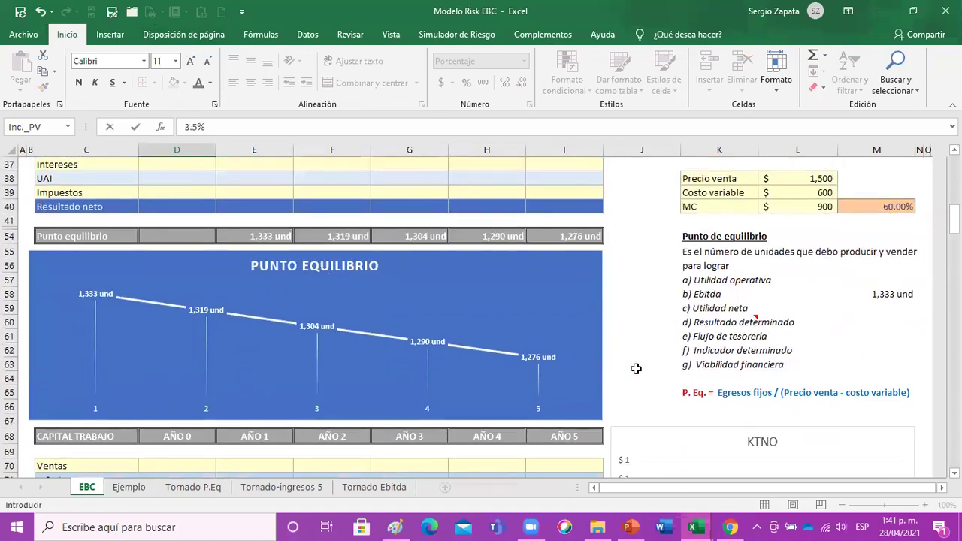
{"action": "key", "text": "Return"}
{"action": "scroll", "coordinate": [478, 325], "scroll_direction": "down", "scroll_amount": 6}
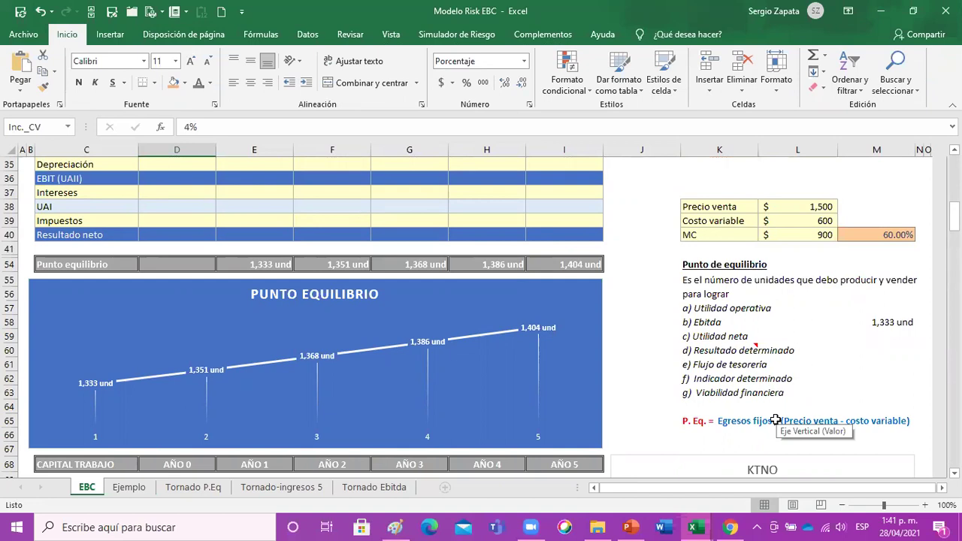
{"action": "left_click", "coordinate": [623, 295]}
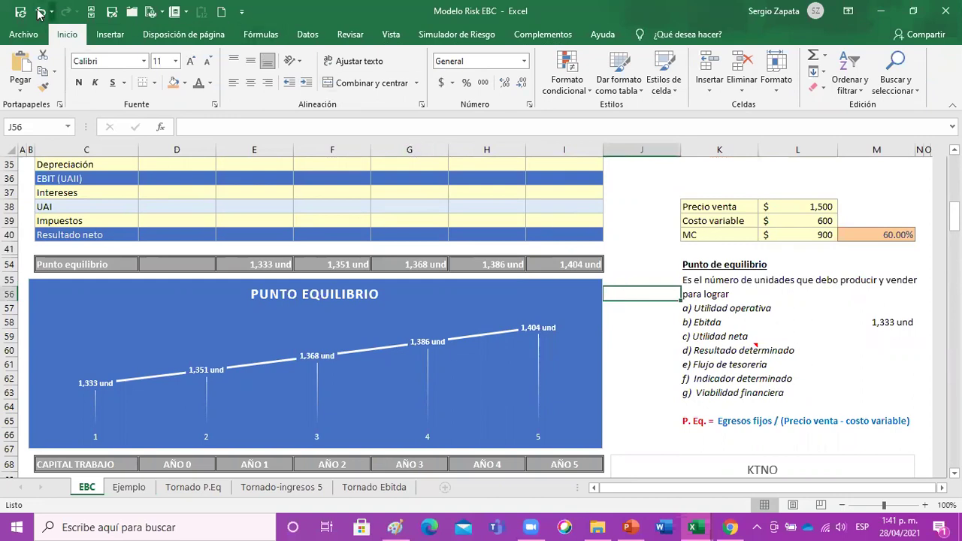
- Undo the last change to the Inc. PV percentage and review the block of input variables
{"action": "key", "text": "ctrl+z"}
{"action": "scroll", "coordinate": [318, 242], "scroll_direction": "up", "scroll_amount": 4}
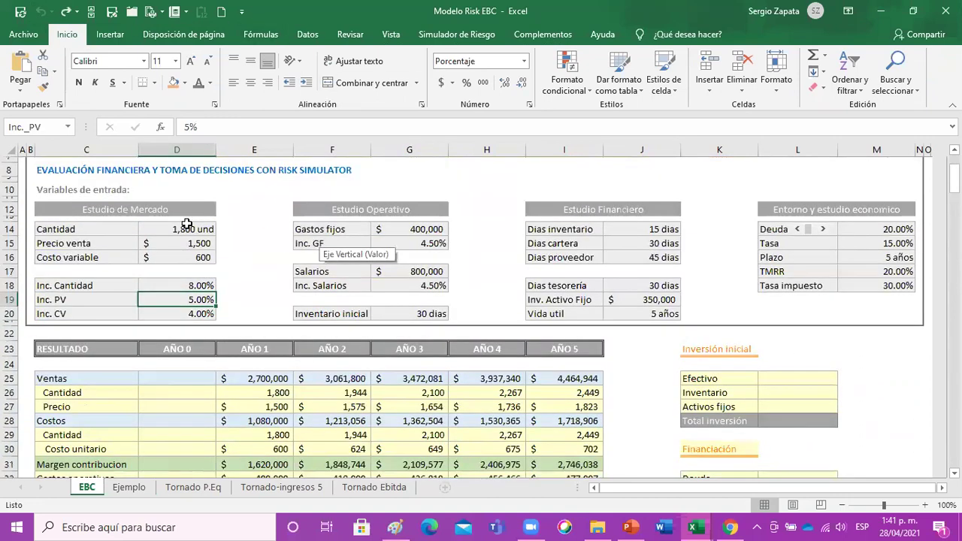
{"action": "mouse_move", "coordinate": [77, 209]}
{"action": "left_mouse_down"}
{"action": "mouse_move", "coordinate": [769, 275]}
{"action": "mouse_move", "coordinate": [887, 297]}
{"action": "mouse_move", "coordinate": [899, 316]}
{"action": "left_mouse_up"}
{"action": "left_click", "coordinate": [265, 284]}
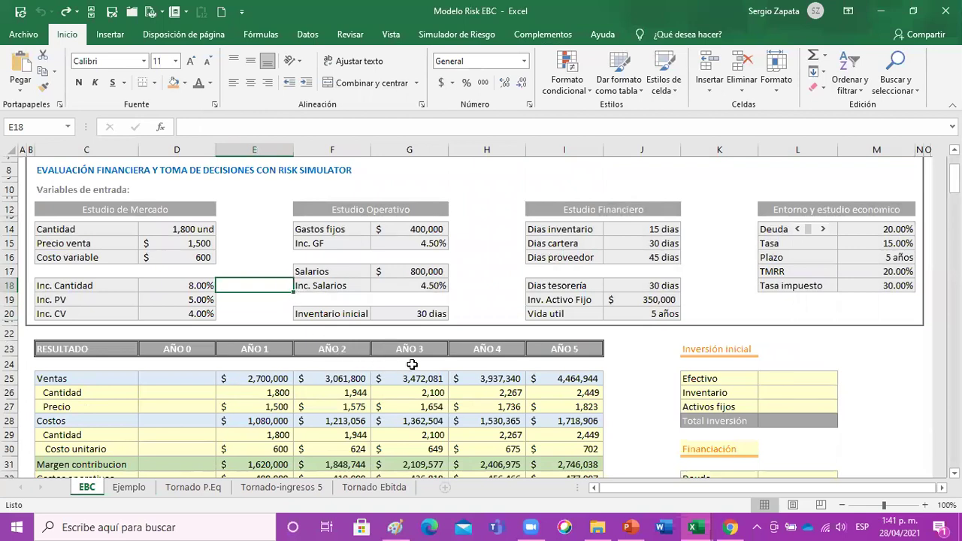
- Examine the Punto equilibrio row and its chart together with the results table above them
{"action": "scroll", "coordinate": [412, 364], "scroll_direction": "down", "scroll_amount": 6}
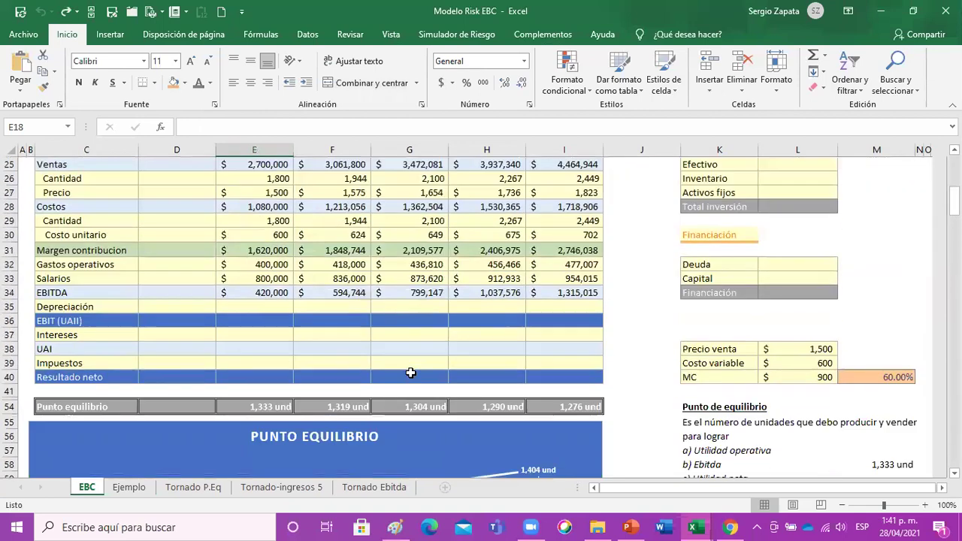
{"action": "scroll", "coordinate": [410, 371], "scroll_direction": "down", "scroll_amount": 3}
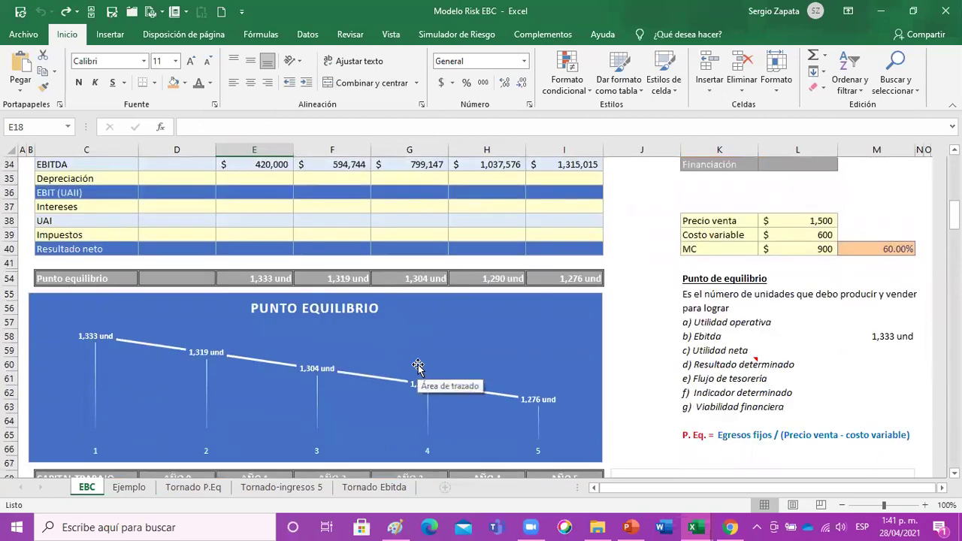
{"action": "scroll", "coordinate": [416, 367], "scroll_direction": "up", "scroll_amount": 2}
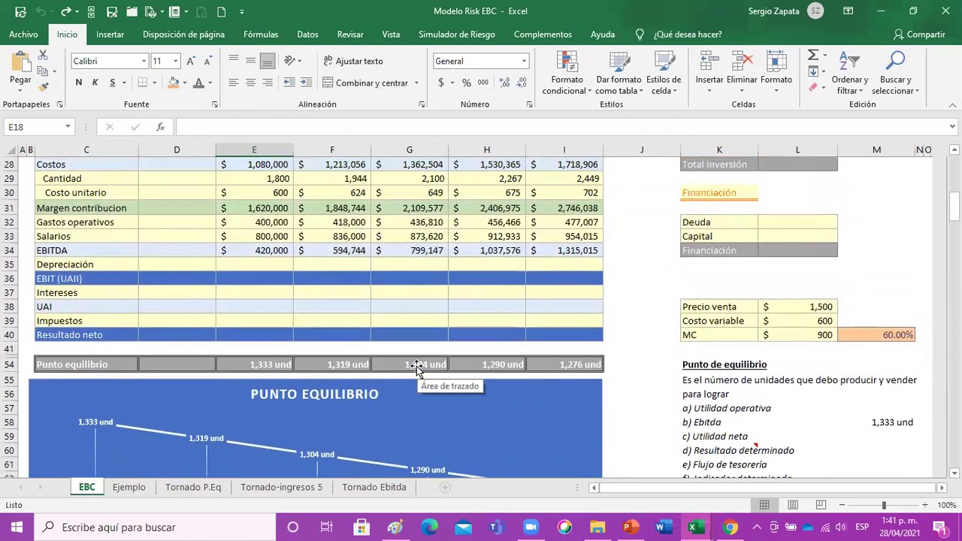
{"action": "scroll", "coordinate": [417, 367], "scroll_direction": "up", "scroll_amount": 2}
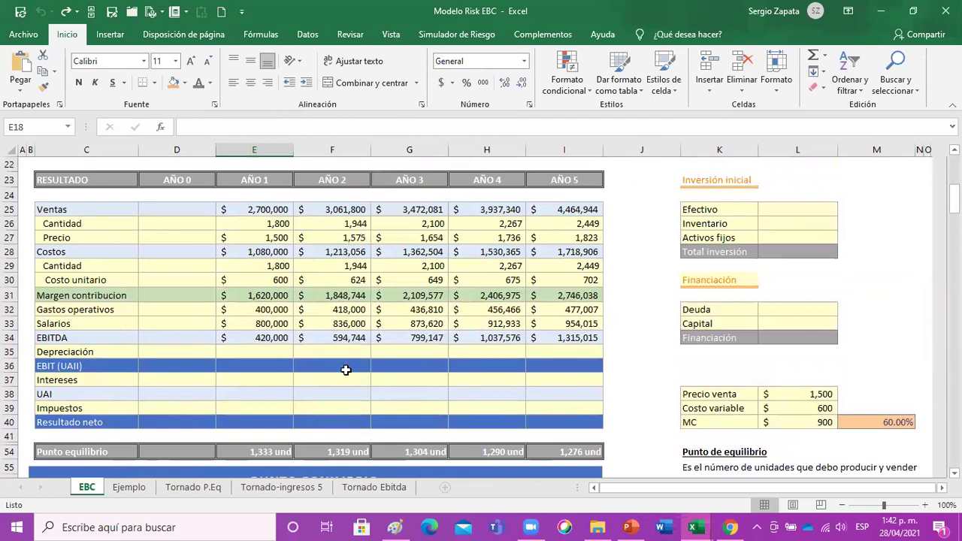
{"action": "scroll", "coordinate": [346, 369], "scroll_direction": "up", "scroll_amount": 4}
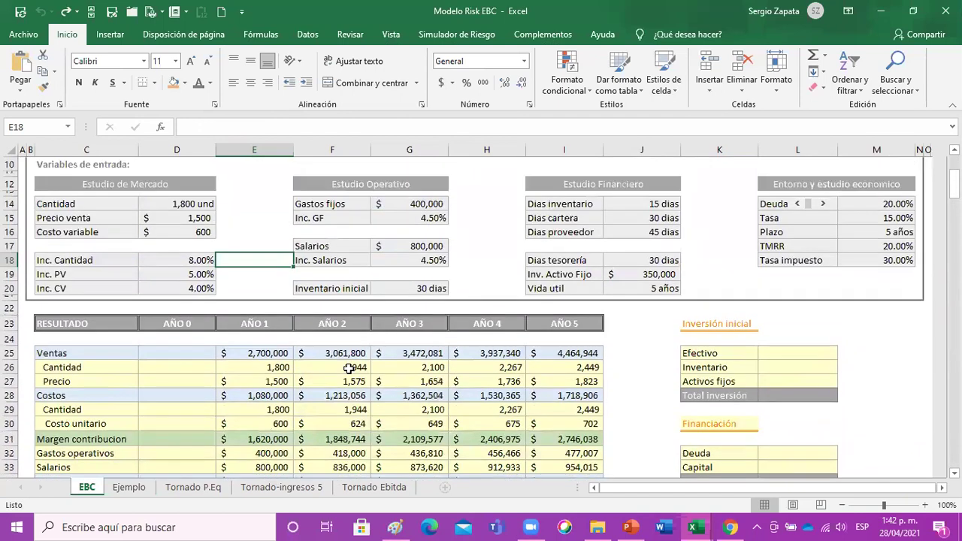
- Enter the Año 1 Depreciación formula in E35 as Inv._Activo_Fijo divided by Vida_util
{"action": "left_click", "coordinate": [652, 263]}
{"action": "scroll", "coordinate": [451, 421], "scroll_direction": "down", "scroll_amount": 2}
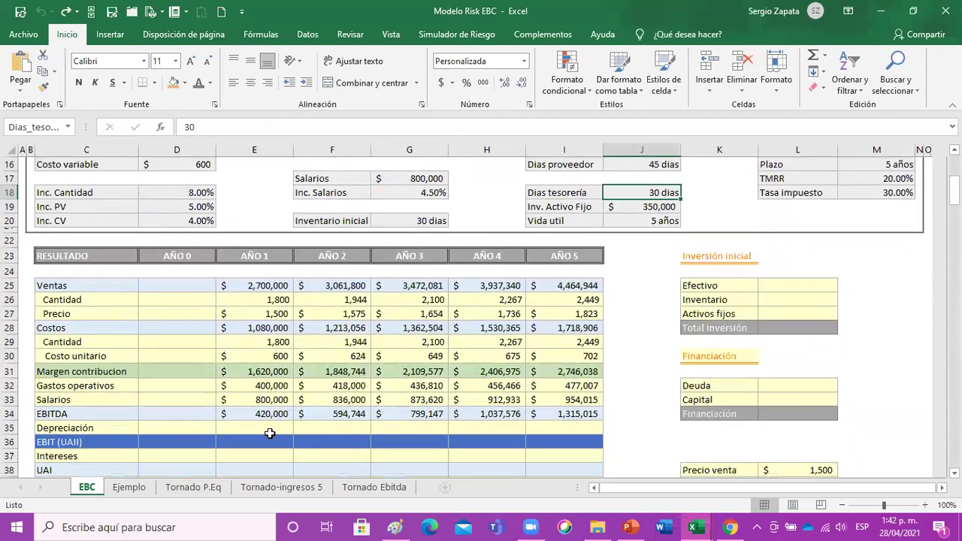
{"action": "left_click", "coordinate": [270, 428]}
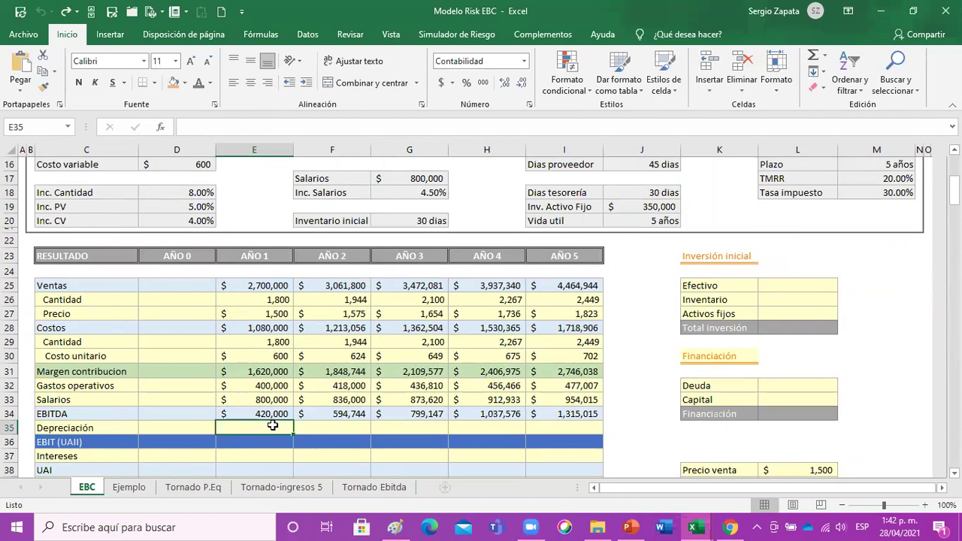
{"action": "type", "text": "="}
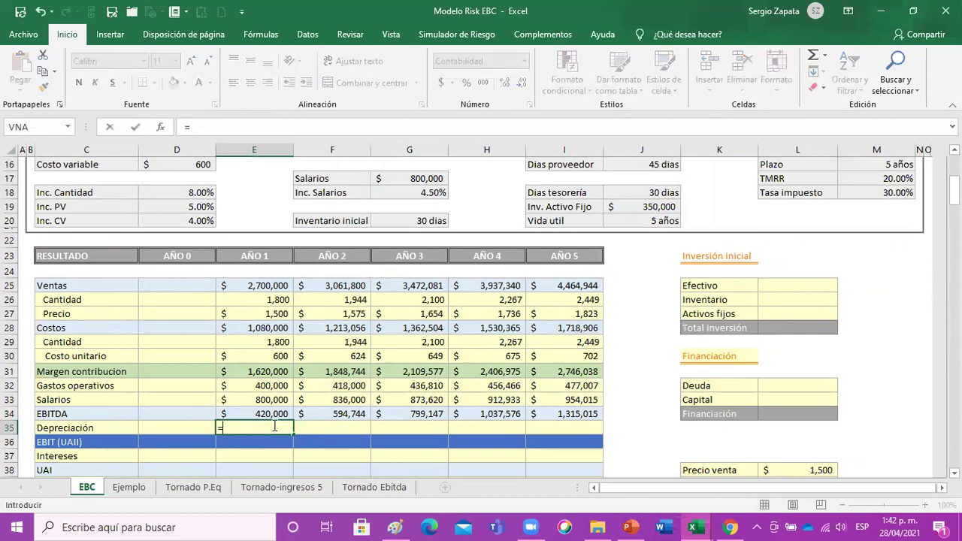
{"action": "left_click", "coordinate": [653, 206]}
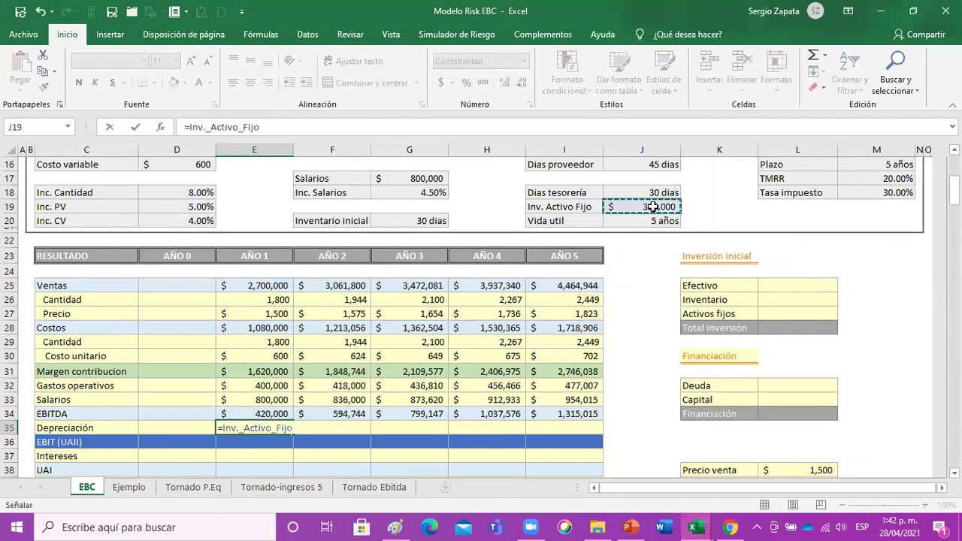
{"action": "scroll", "coordinate": [653, 206], "scroll_direction": "up", "scroll_amount": 2}
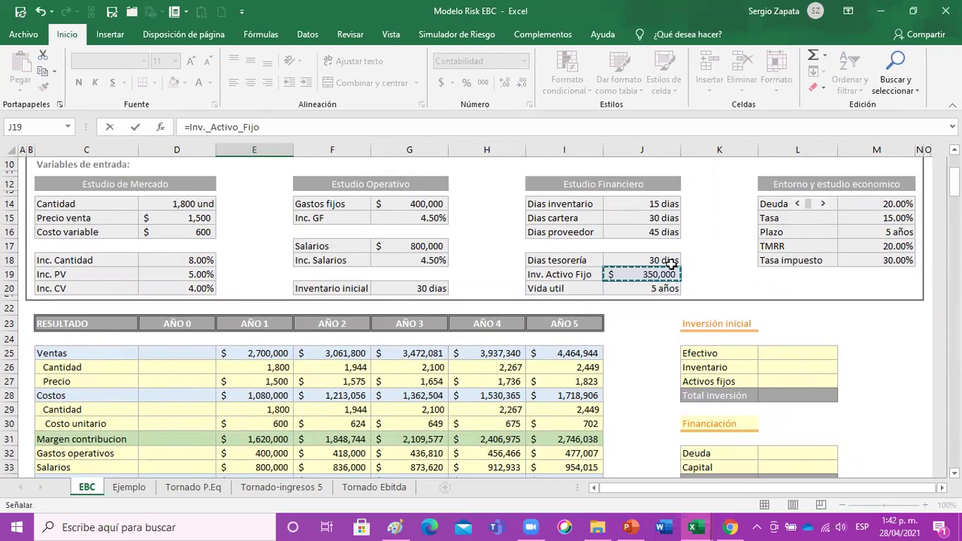
{"action": "type", "text": "/"}
{"action": "left_click", "coordinate": [656, 289]}
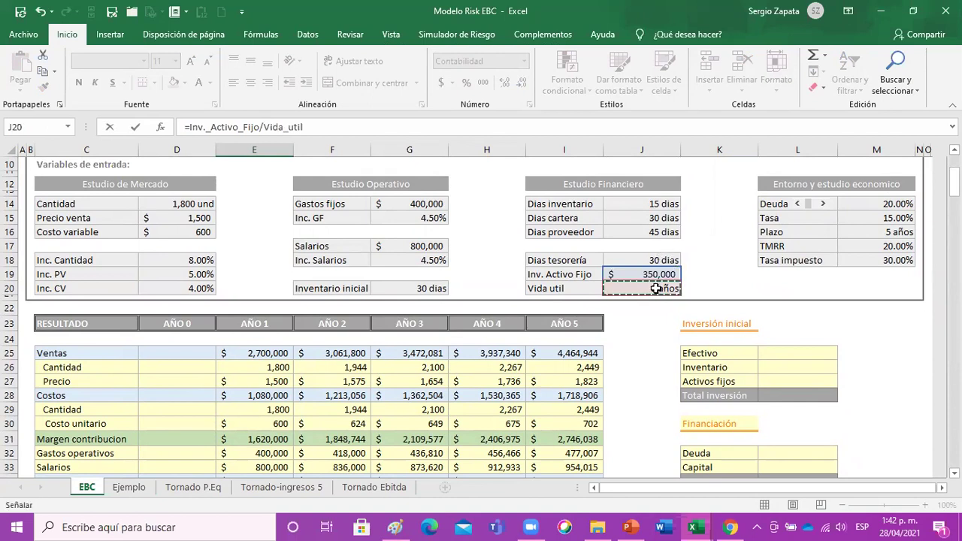
{"action": "scroll", "coordinate": [656, 289], "scroll_direction": "down", "scroll_amount": 2}
{"action": "key", "text": "Return"}
- Copy the Año 1 Depreciación formula across the row through Año 5
{"action": "key", "text": "Up"}
{"action": "key", "text": "ctrl+c"}
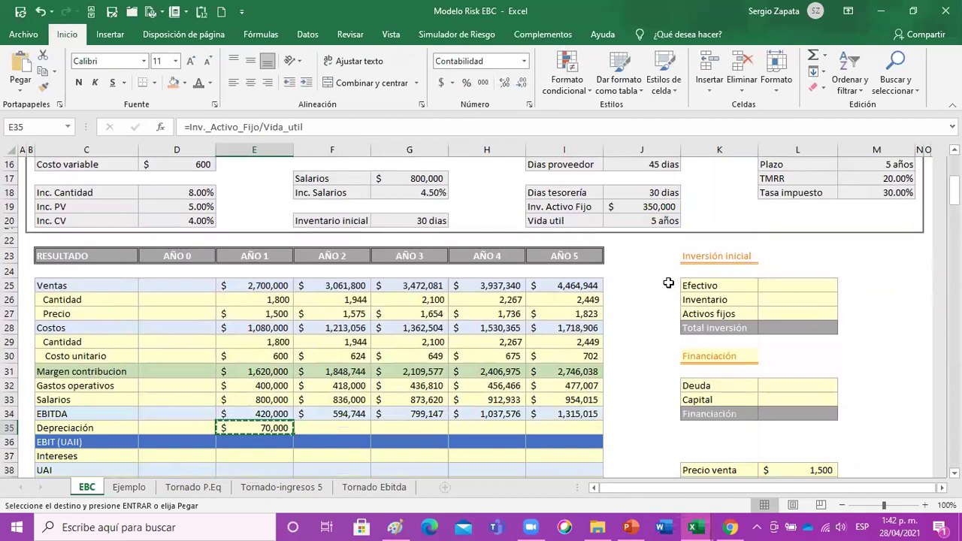
{"action": "key", "text": "shift+Right"}
{"action": "key", "text": "shift+Right"}
{"action": "key", "text": "shift+Right"}
{"action": "key", "text": "shift+Right"}
{"action": "key", "text": "Return"}
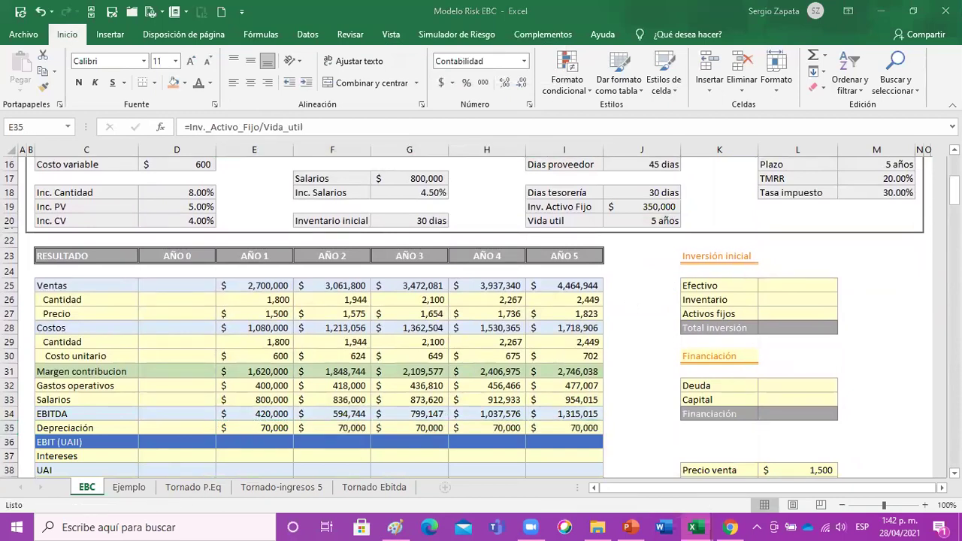
- Apply the Énfasis2 cell style to the EBITDA row from its label through Año 5
{"action": "left_click_drag", "start_coordinate": [82, 408], "coordinate": [545, 415]}
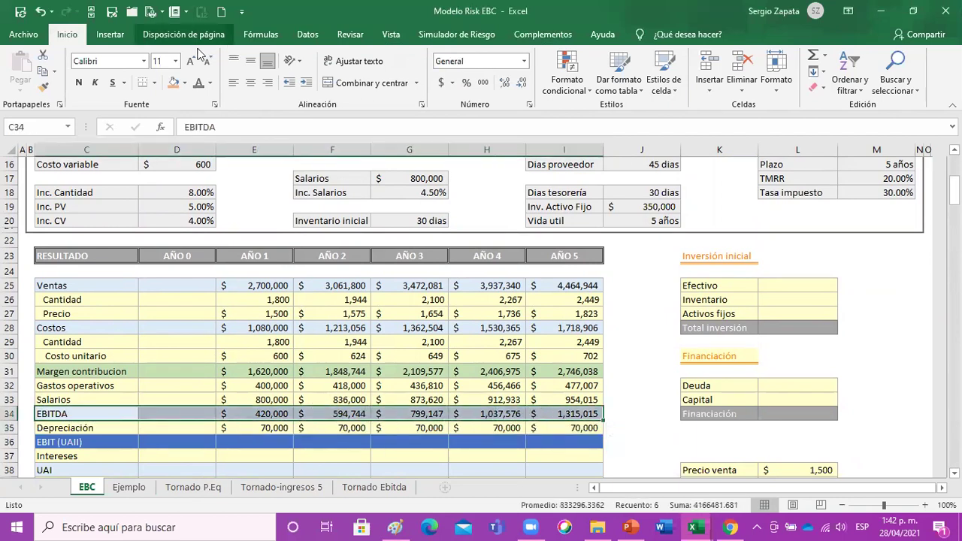
{"action": "left_click", "coordinate": [663, 73]}
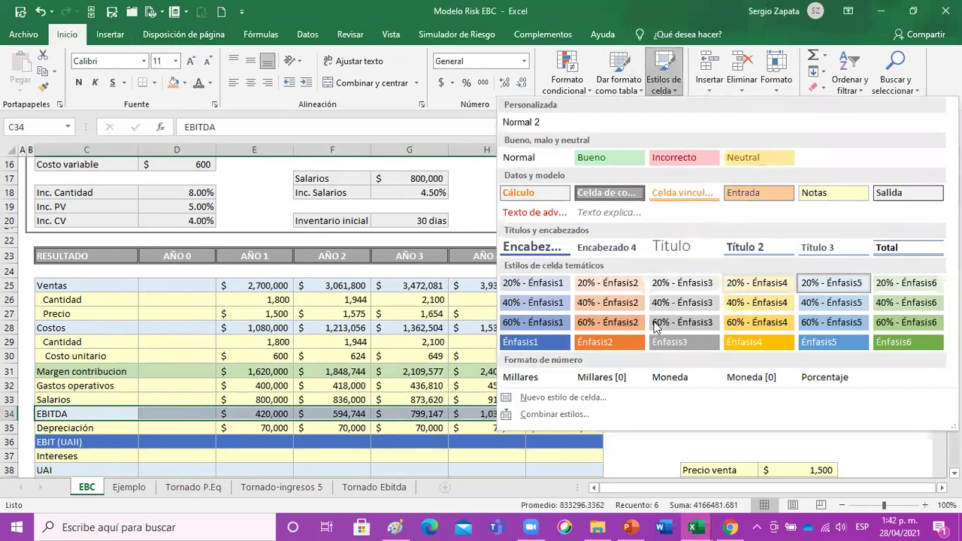
{"action": "left_click", "coordinate": [611, 342]}
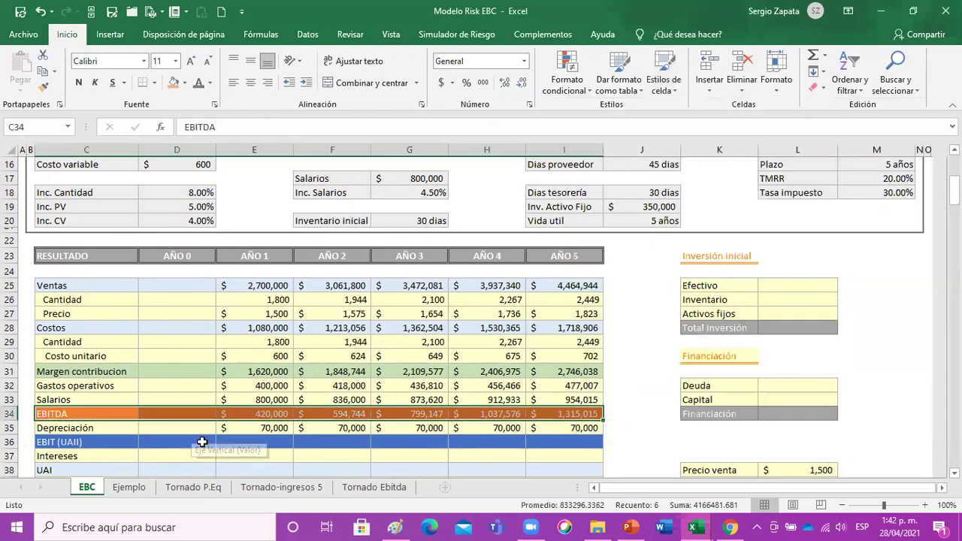
- Enter the Año 1 EBIT (UAII) formula in E36 as EBITDA minus depreciation, =E34-E35
{"action": "left_click", "coordinate": [129, 442]}
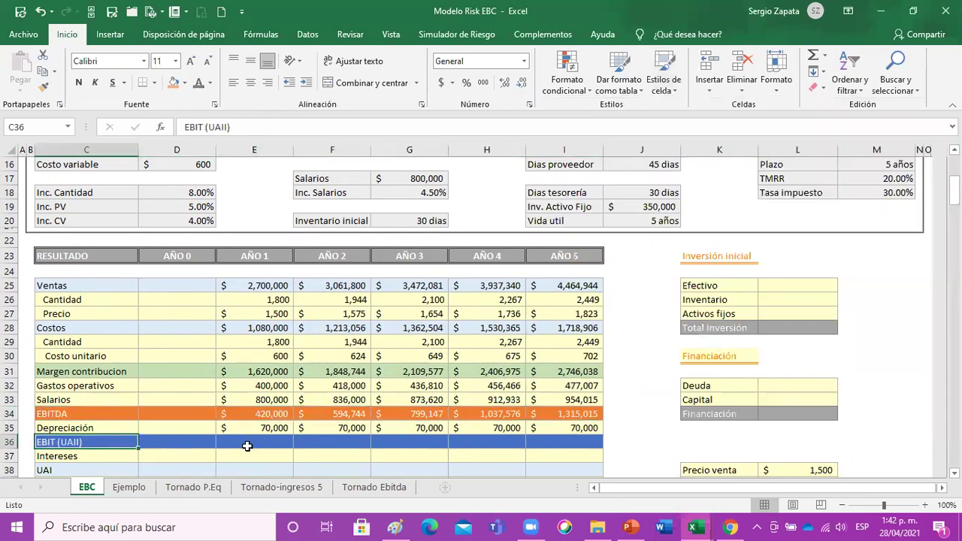
{"action": "left_click", "coordinate": [247, 447]}
{"action": "type", "text": "="}
{"action": "key", "text": "Up"}
{"action": "key", "text": "Up"}
{"action": "type", "text": "-"}
{"action": "key", "text": "Up"}
{"action": "key", "text": "ctrl+Return"}
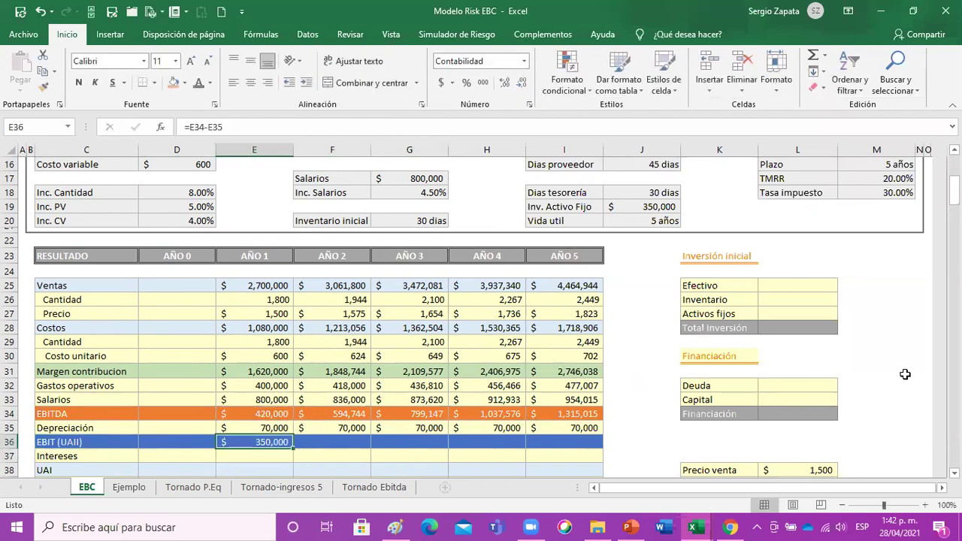
- Copy the Año 1 EBIT (UAII) formula across the row through Año 5
{"action": "key", "text": "ctrl+c"}
{"action": "key", "text": "shift+Right"}
{"action": "key", "text": "shift+Right"}
{"action": "key", "text": "shift+Right"}
{"action": "key", "text": "shift+Right"}
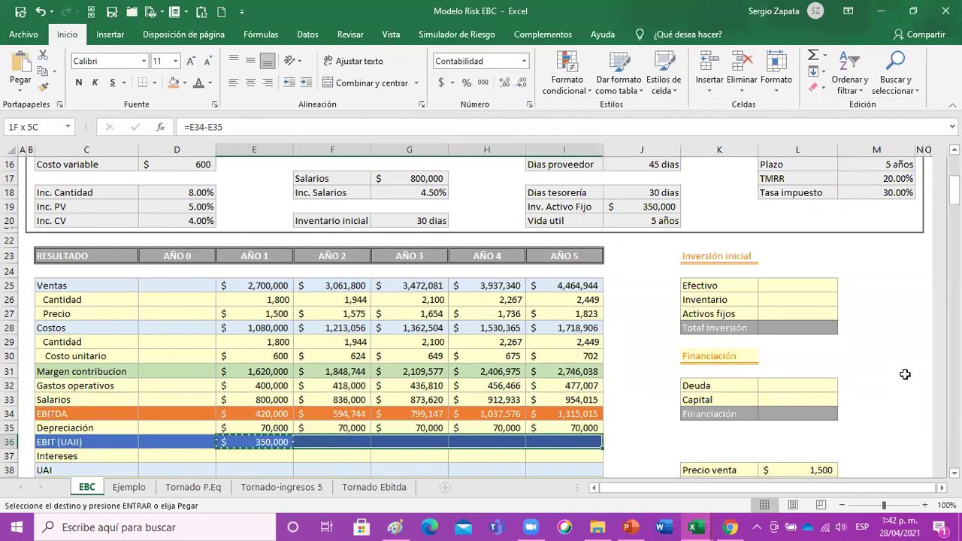
{"action": "key", "text": "Return"}
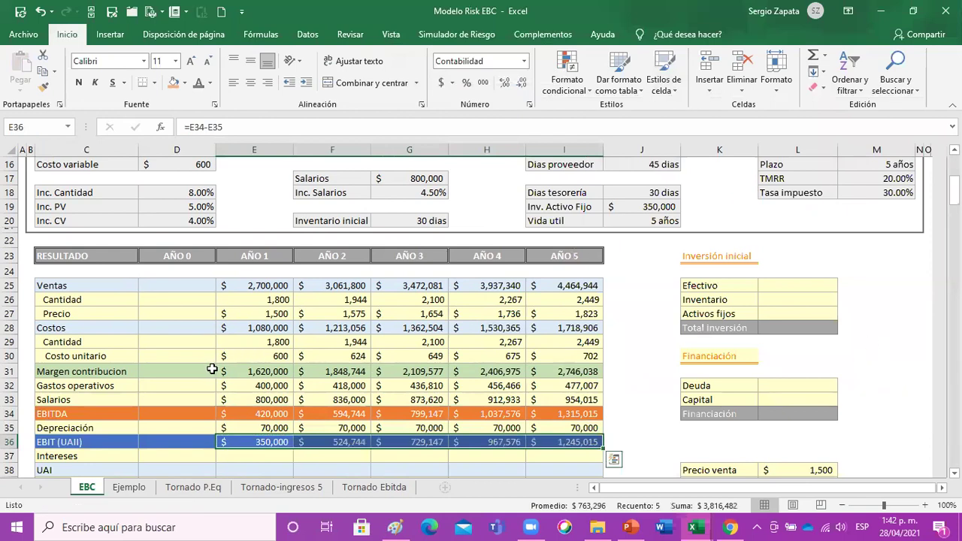
- Compare the EBITDA and EBIT (UAII) rows across all five years
{"action": "left_click_drag", "start_coordinate": [92, 442], "coordinate": [598, 443]}
{"action": "left_click_drag", "start_coordinate": [94, 414], "coordinate": [566, 414]}
{"action": "left_click", "coordinate": [472, 354]}
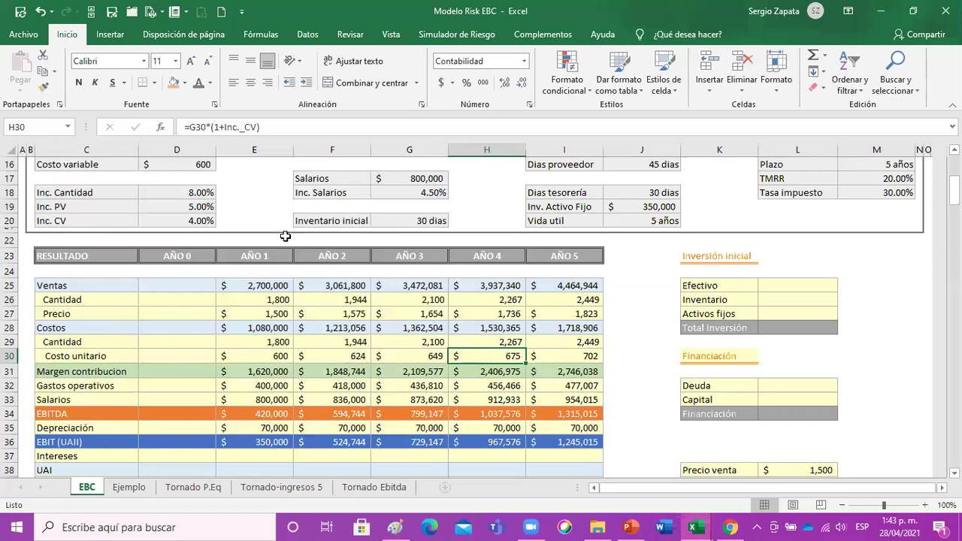
{"action": "left_click_drag", "start_coordinate": [72, 414], "coordinate": [564, 413]}
{"action": "left_click", "coordinate": [412, 348]}
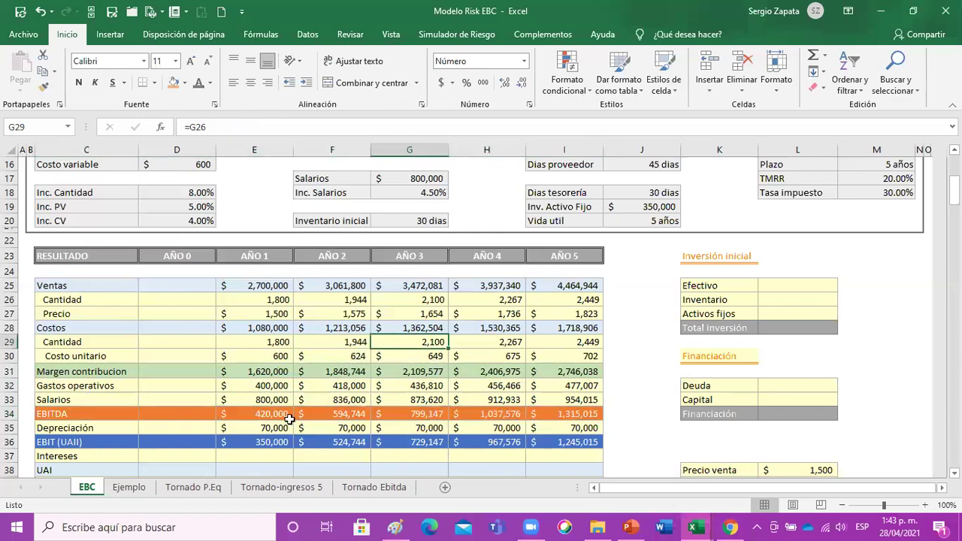
{"action": "left_click_drag", "start_coordinate": [97, 444], "coordinate": [556, 445]}
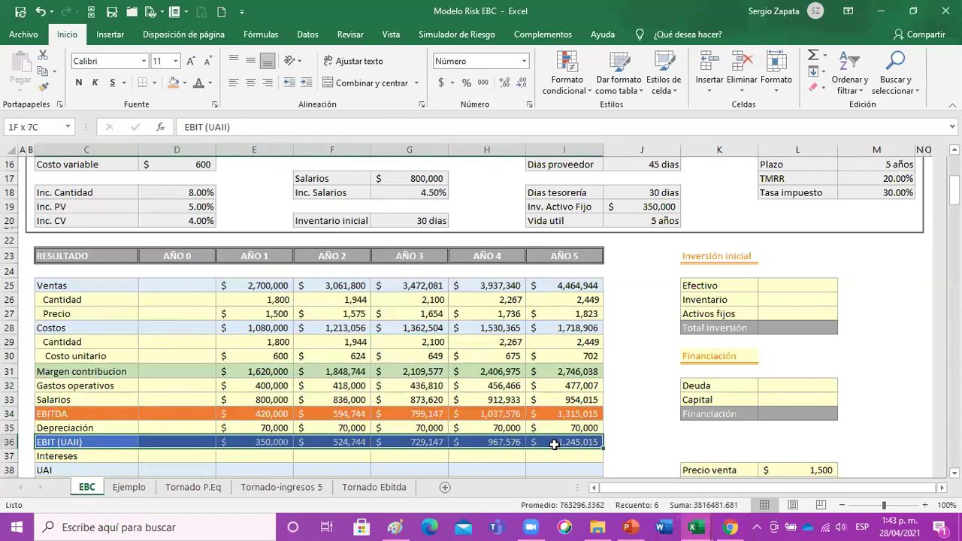
{"action": "left_click", "coordinate": [459, 373]}
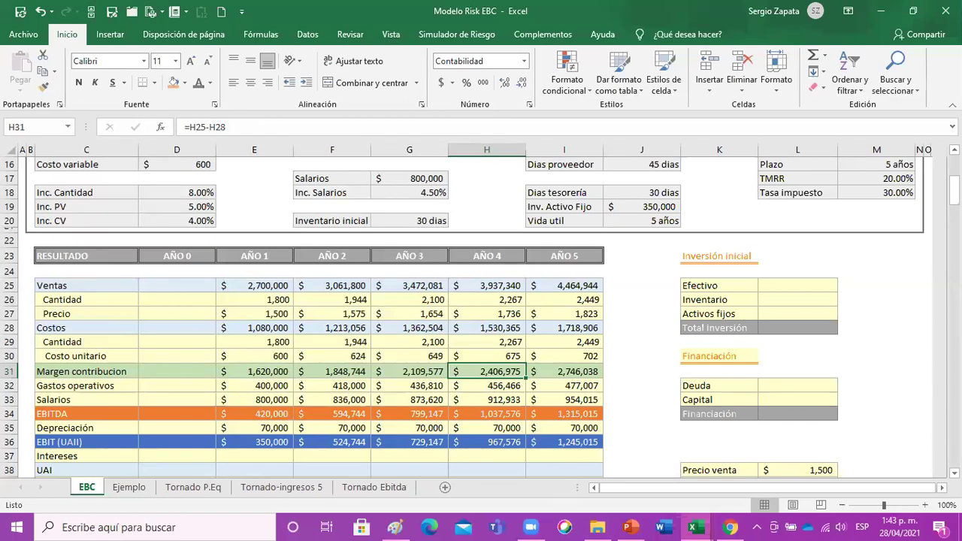
- Inspect the Año 1 EBIT (UAII), Depreciación and EBITDA cells, tracing the inputs of the depreciation formula
{"action": "left_click", "coordinate": [276, 441]}
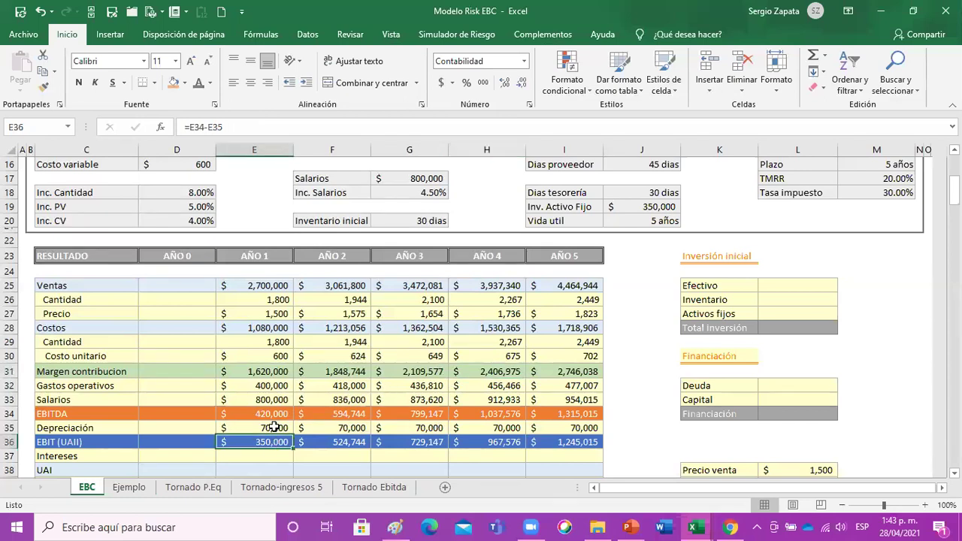
{"action": "double_click", "coordinate": [273, 427]}
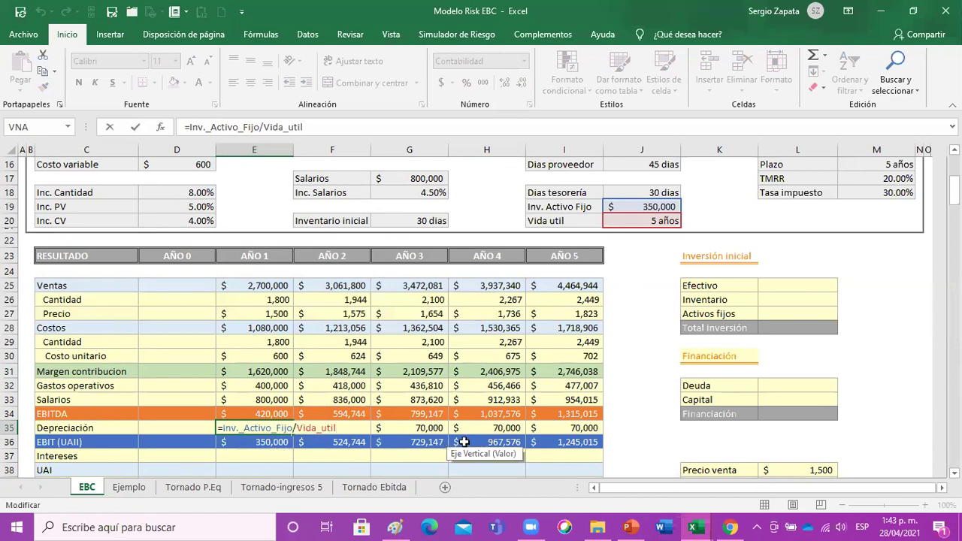
{"action": "left_click", "coordinate": [481, 357]}
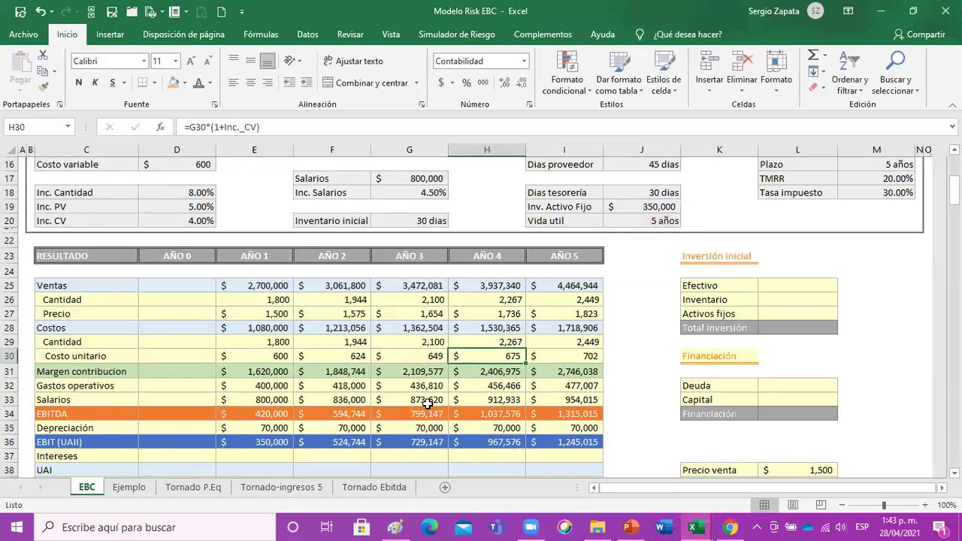
{"action": "scroll", "coordinate": [427, 404], "scroll_direction": "up", "scroll_amount": 1}
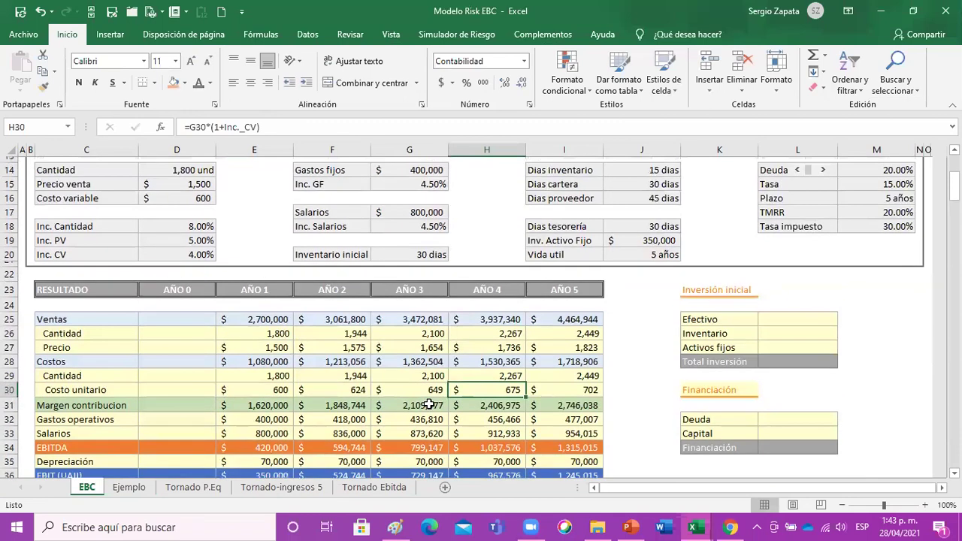
{"action": "left_click", "coordinate": [271, 449]}
- Inspect the Costos formulas for Año 1, Año 2 and Año 3 and the cells they reference
{"action": "left_click", "coordinate": [406, 362]}
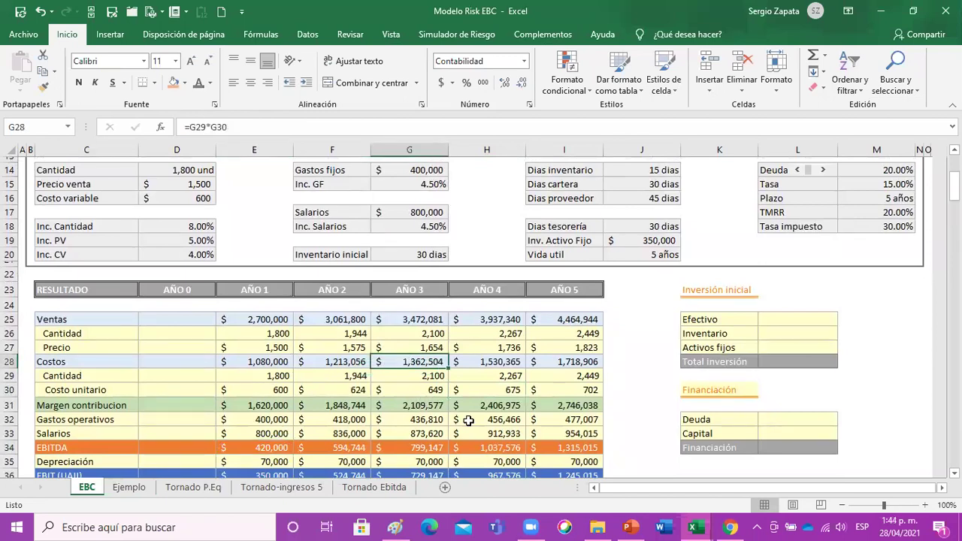
{"action": "key", "text": "F2"}
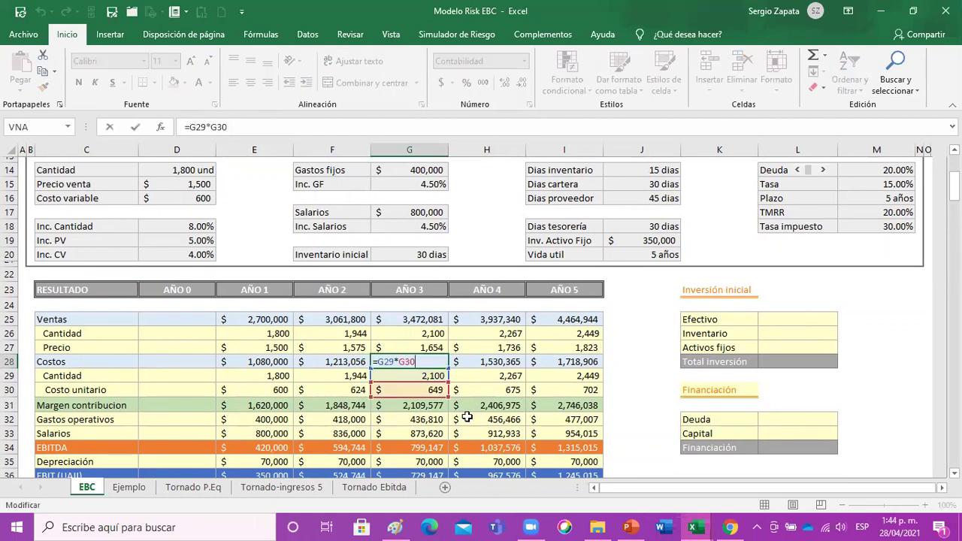
{"action": "key", "text": "Escape"}
{"action": "left_click", "coordinate": [284, 361]}
{"action": "key", "text": "F2"}
{"action": "key", "text": "Escape"}
{"action": "key", "text": "Right"}
{"action": "key", "text": "F2"}
{"action": "key", "text": "Escape"}
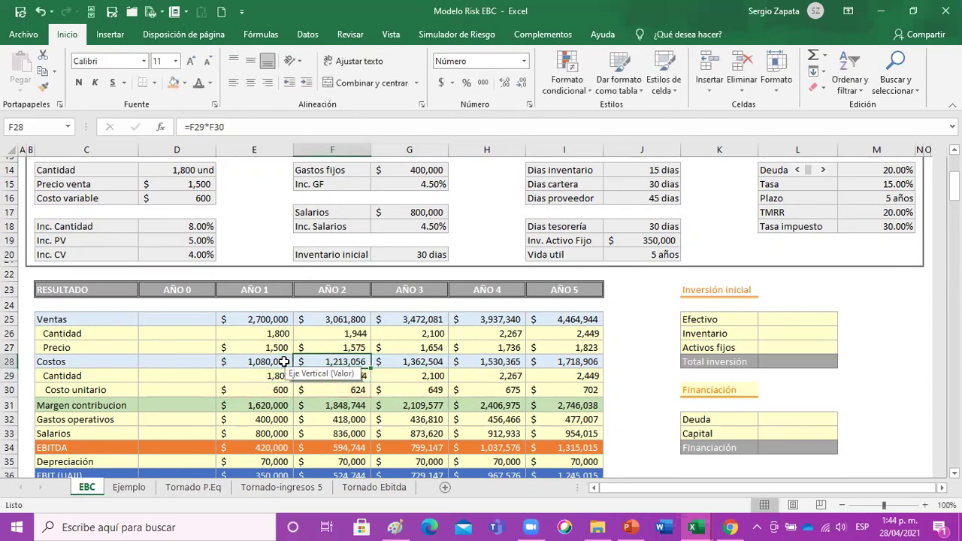
{"action": "key", "text": "Left"}
{"action": "left_click", "coordinate": [411, 359]}
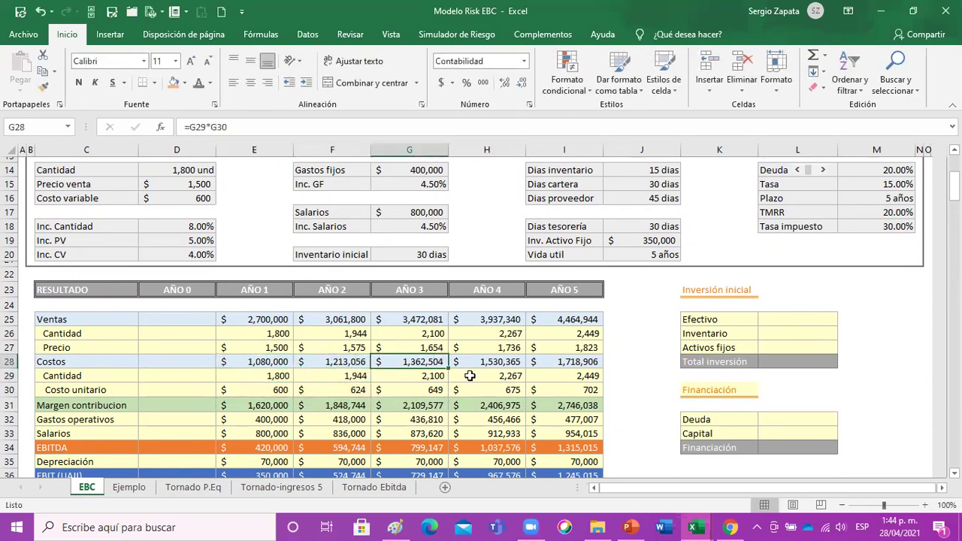
{"action": "key", "text": "F2"}
{"action": "key", "text": "Escape"}
- Review the unfilled sections of the EBC sheet, from Capital Trabajo through Flujo Caja Libre, and return to the Resultado block
{"action": "left_click", "coordinate": [792, 325]}
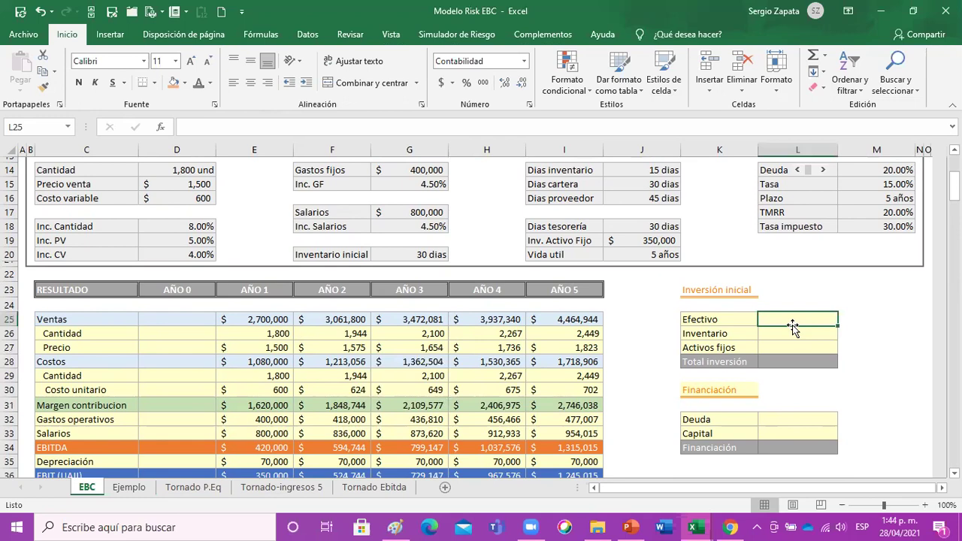
{"action": "left_click", "coordinate": [498, 358]}
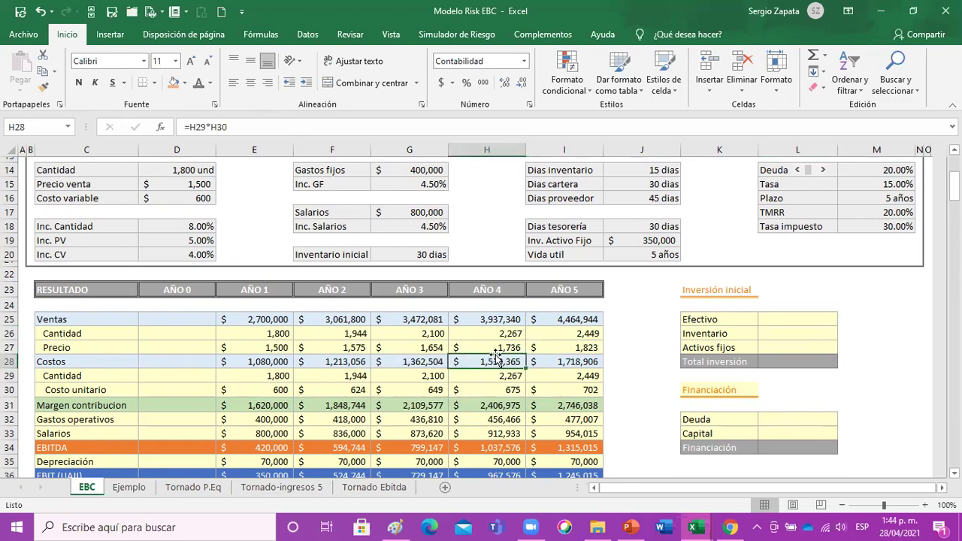
{"action": "scroll", "coordinate": [497, 357], "scroll_direction": "down", "scroll_amount": 17}
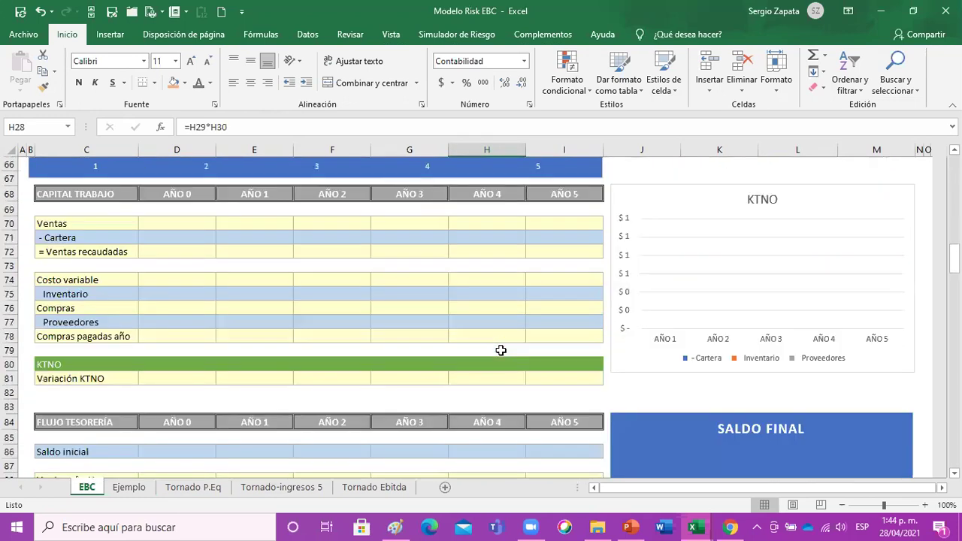
{"action": "scroll", "coordinate": [501, 351], "scroll_direction": "down", "scroll_amount": 9}
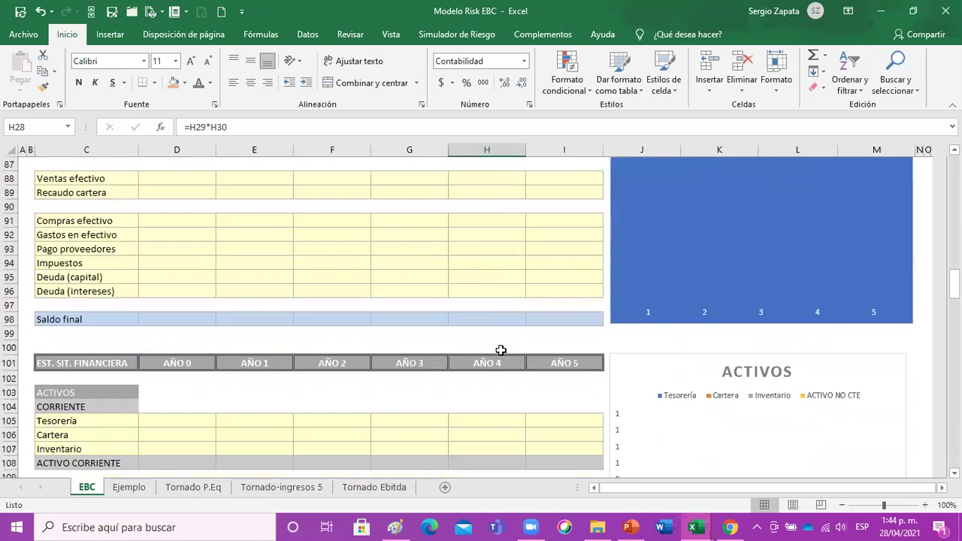
{"action": "scroll", "coordinate": [500, 351], "scroll_direction": "down", "scroll_amount": 14}
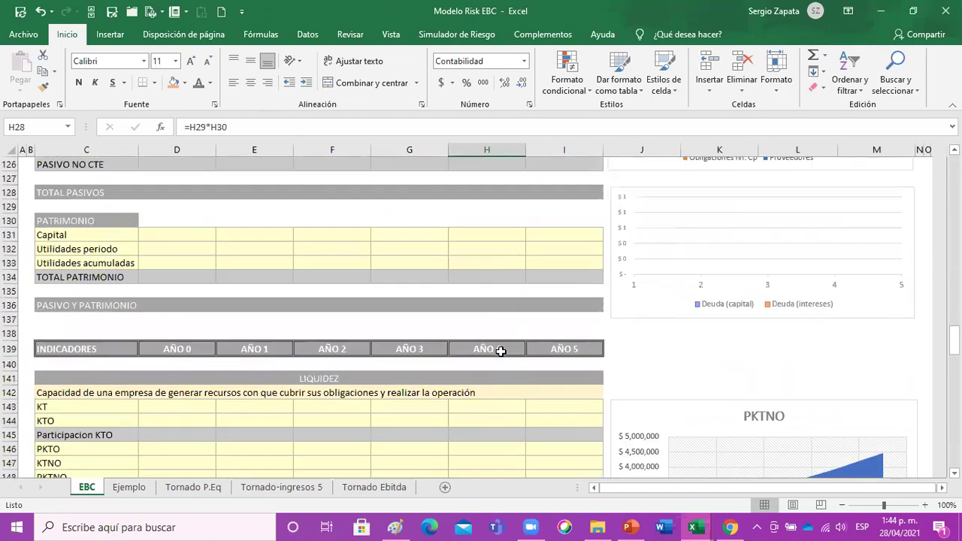
{"action": "scroll", "coordinate": [499, 352], "scroll_direction": "down", "scroll_amount": 17}
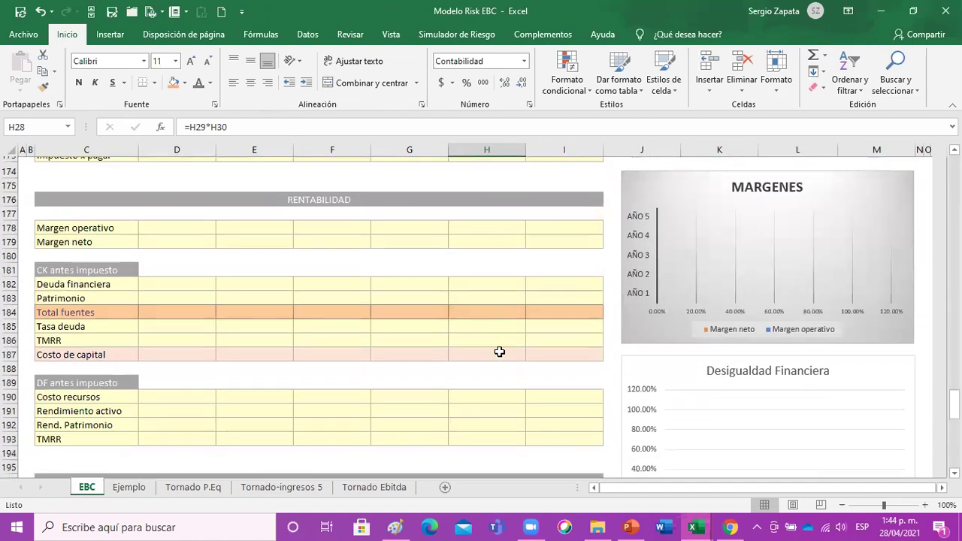
{"action": "scroll", "coordinate": [499, 352], "scroll_direction": "down", "scroll_amount": 12}
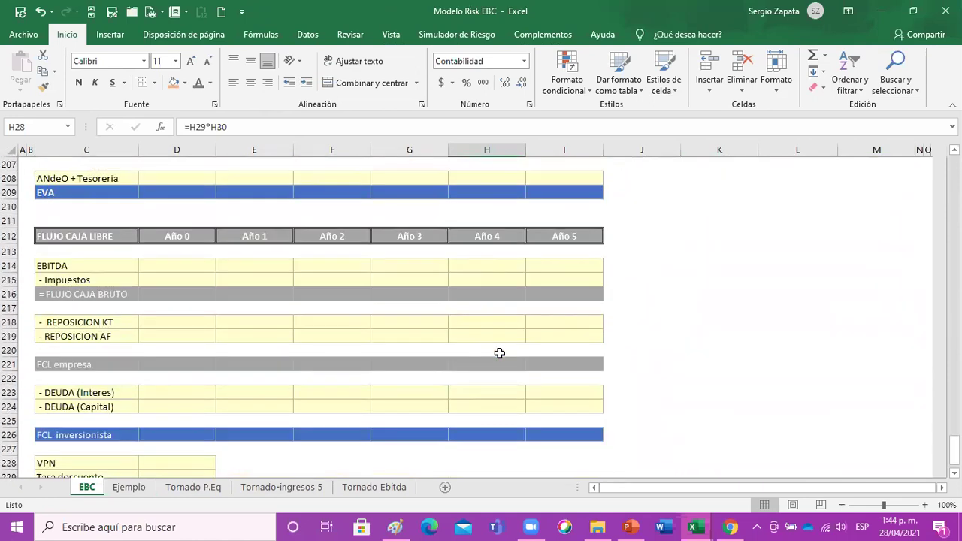
{"action": "scroll", "coordinate": [498, 354], "scroll_direction": "up", "scroll_amount": 3}
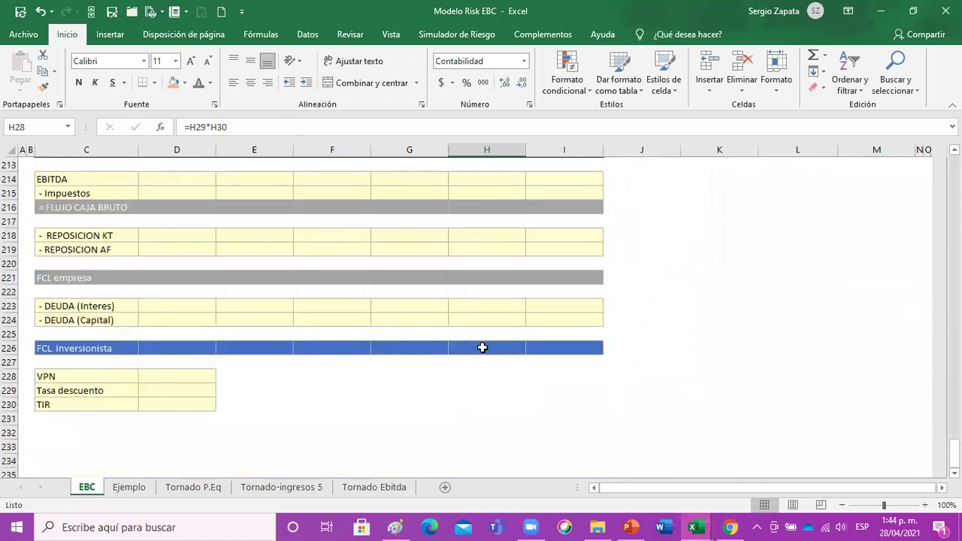
{"action": "key", "text": "ctrl+Home"}
{"action": "scroll", "coordinate": [533, 339], "scroll_direction": "down", "scroll_amount": 6}
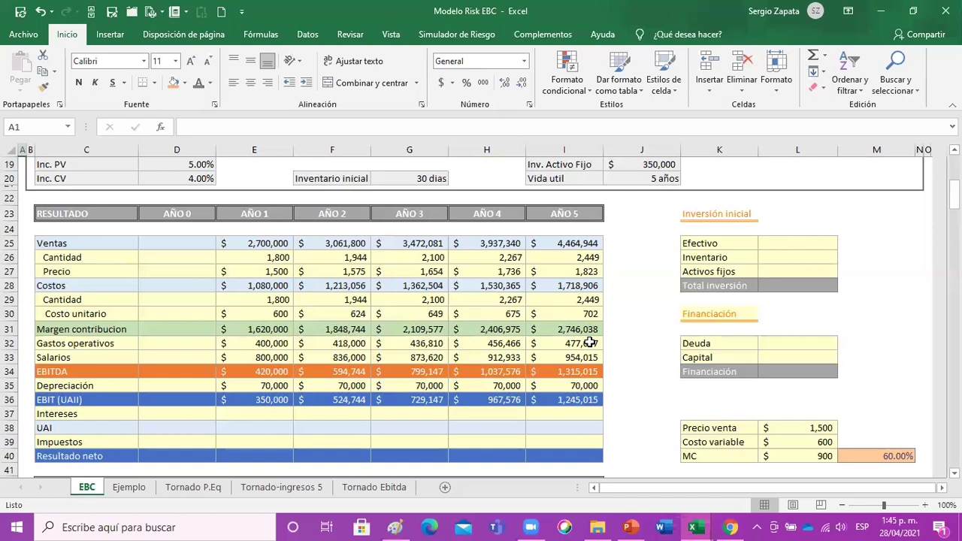
- Calculate Efectivo under Inversión inicial as =(Gastos_fijos+Salarios)/360*Dias_tesorería
{"action": "scroll", "coordinate": [615, 368], "scroll_direction": "up", "scroll_amount": 2}
{"action": "left_click", "coordinate": [826, 316]}
{"action": "scroll", "coordinate": [834, 325], "scroll_direction": "up", "scroll_amount": 1}
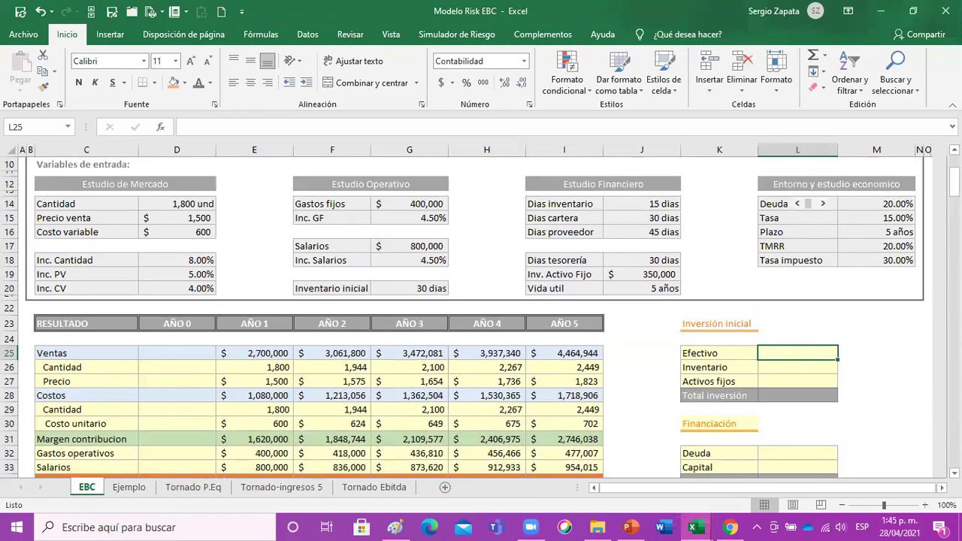
{"action": "left_click", "coordinate": [590, 369]}
{"action": "left_click", "coordinate": [814, 351]}
{"action": "scroll", "coordinate": [812, 351], "scroll_direction": "down", "scroll_amount": 1}
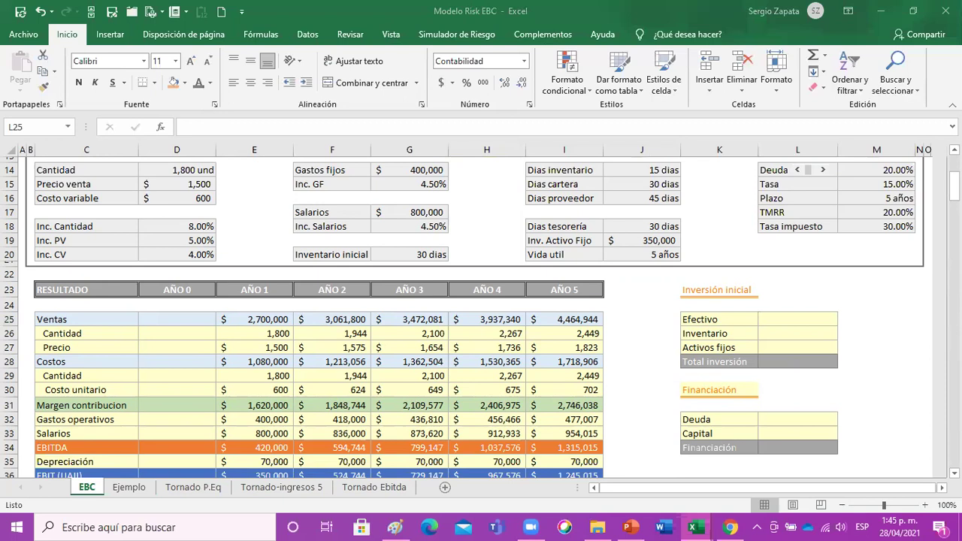
{"action": "left_click", "coordinate": [789, 318]}
{"action": "left_click", "coordinate": [789, 319]}
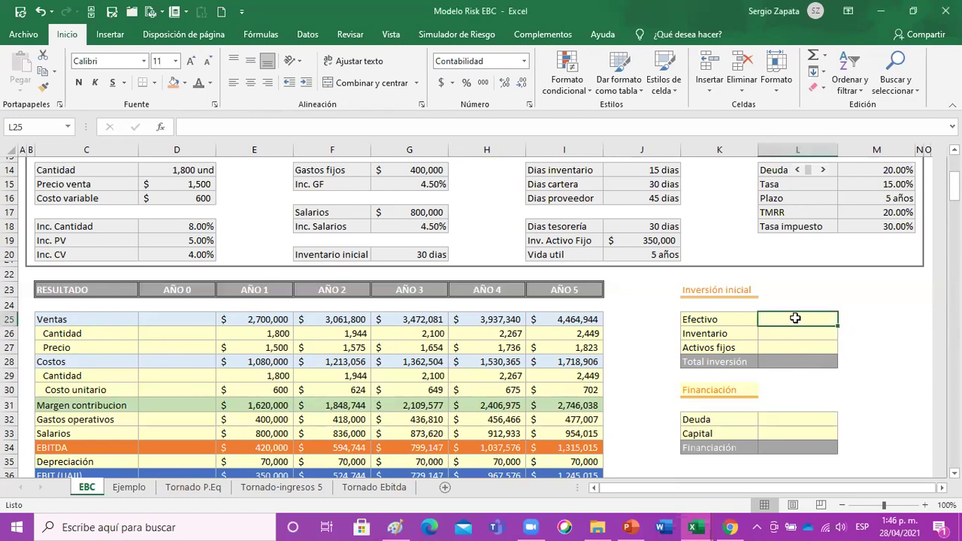
{"action": "type", "text": "=("}
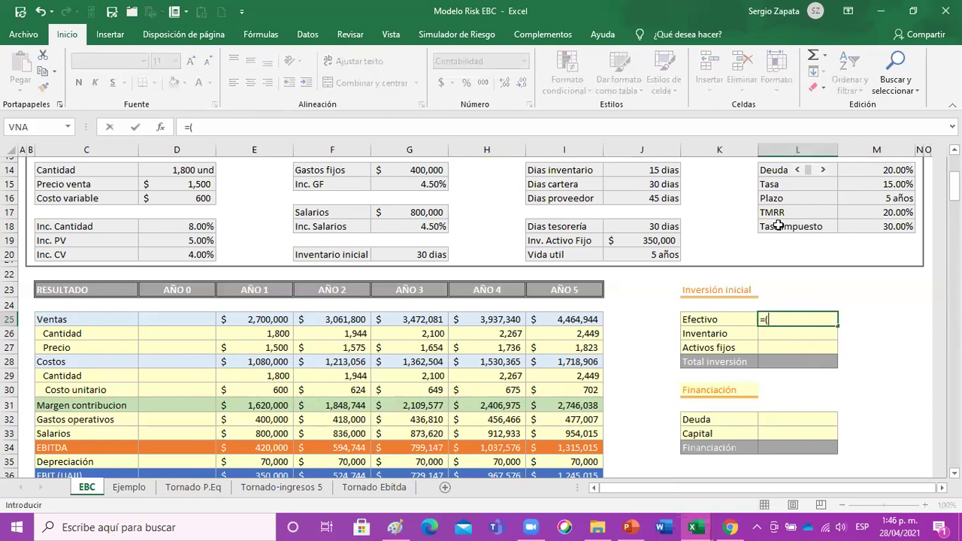
{"action": "left_click", "coordinate": [445, 172]}
{"action": "type", "text": "+"}
{"action": "left_click", "coordinate": [417, 213]}
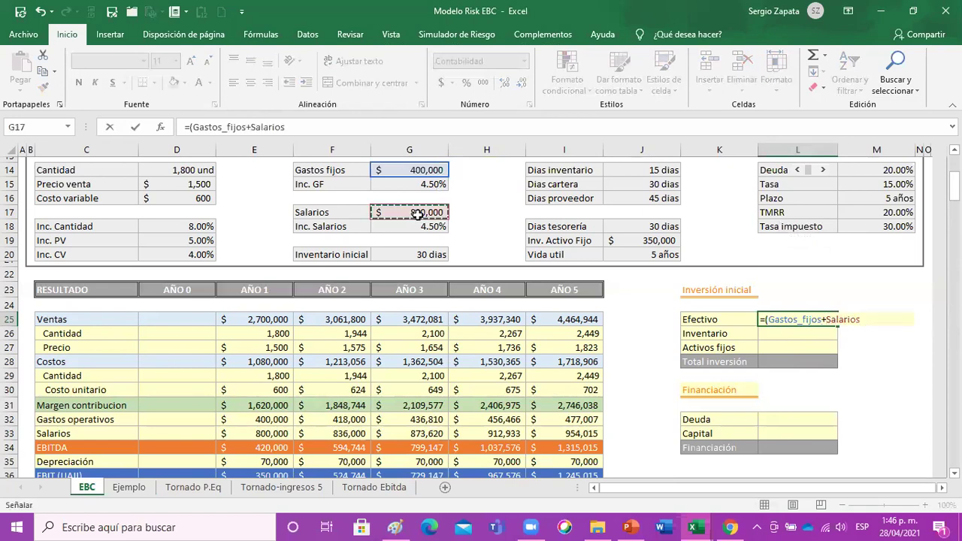
{"action": "type", "text": ")"}
{"action": "type", "text": "/360"}
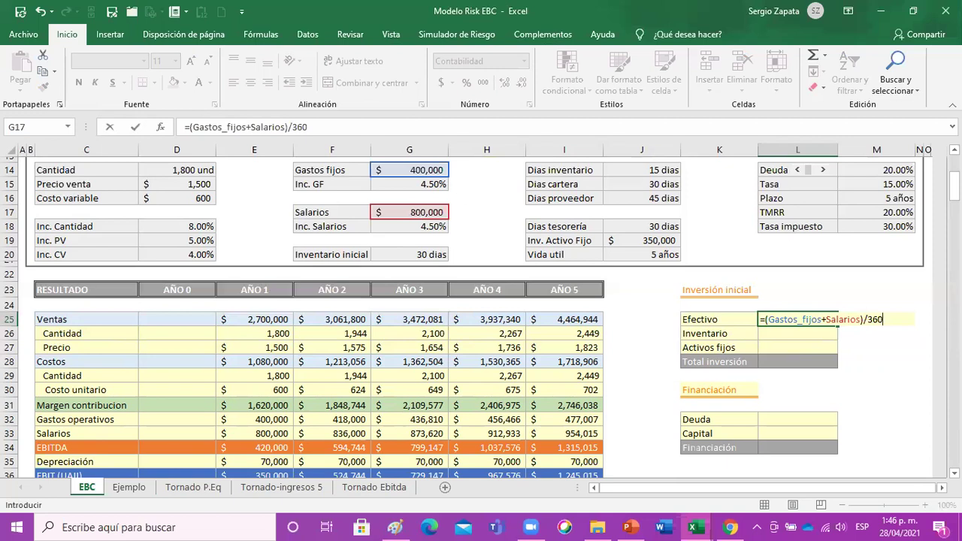
{"action": "type", "text": "*"}
{"action": "left_click", "coordinate": [637, 228]}
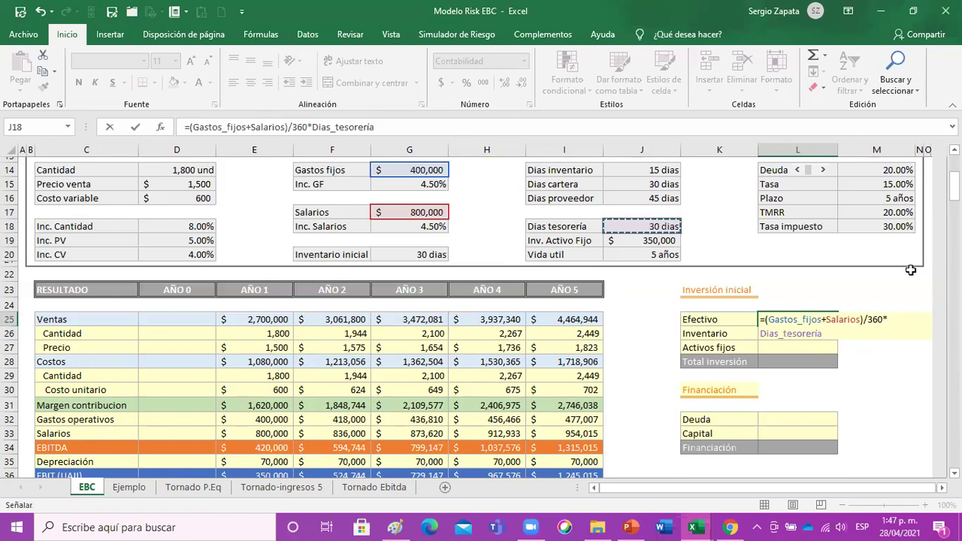
{"action": "key", "text": "ctrl+Return"}
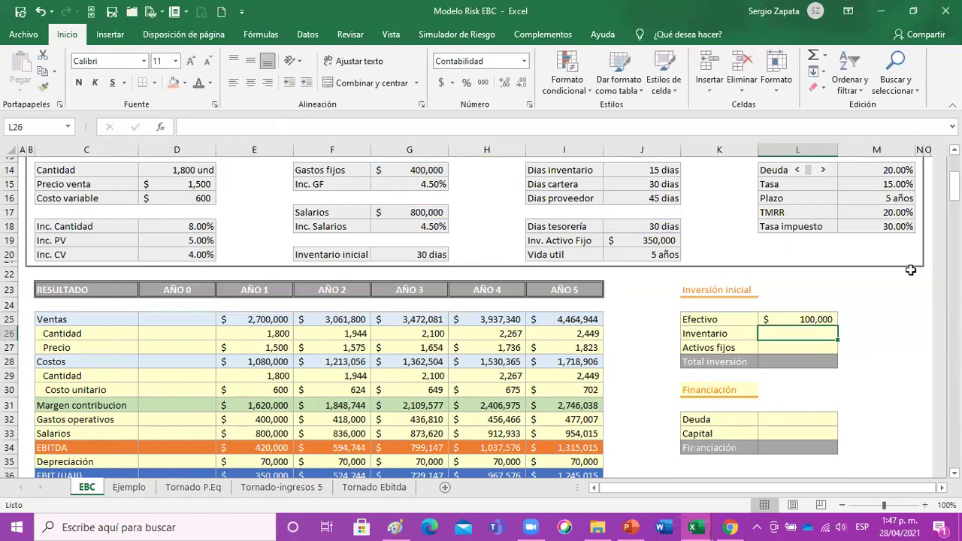
- Try 10 and 20 days for Dias tesorería, and restore it to 30 days
{"action": "left_click", "coordinate": [643, 228]}
{"action": "type", "text": "10"}
{"action": "key", "text": "ctrl+Return"}
{"action": "type", "text": "20"}
{"action": "key", "text": "ctrl+Return"}
{"action": "type", "text": "30"}
{"action": "key", "text": "Return"}
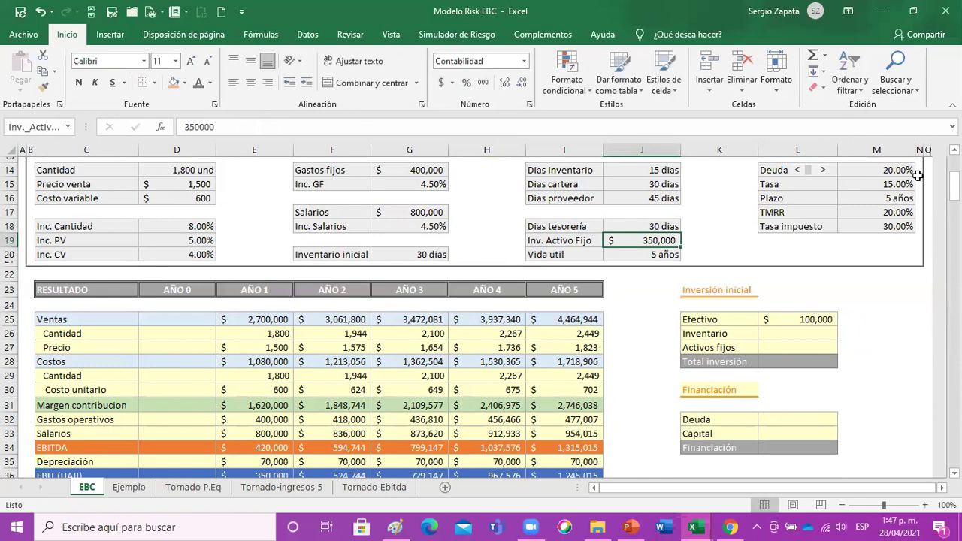
{"action": "scroll", "coordinate": [911, 196], "scroll_direction": "up", "scroll_amount": 1}
{"action": "left_click", "coordinate": [659, 239]}
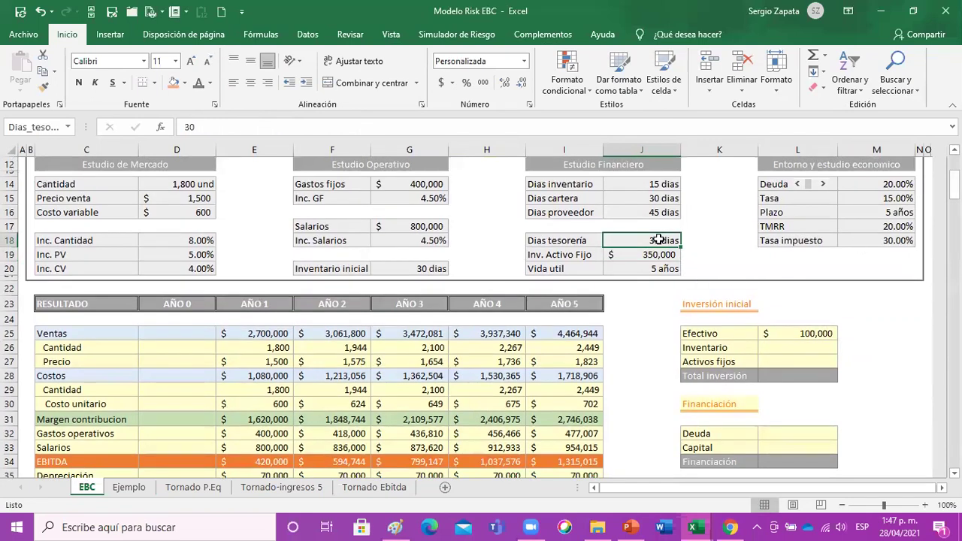
- Calculate Inventario under Inversión inicial as =Costo_variable*Cantidad/360*Inventario_inicial
{"action": "left_click", "coordinate": [808, 347]}
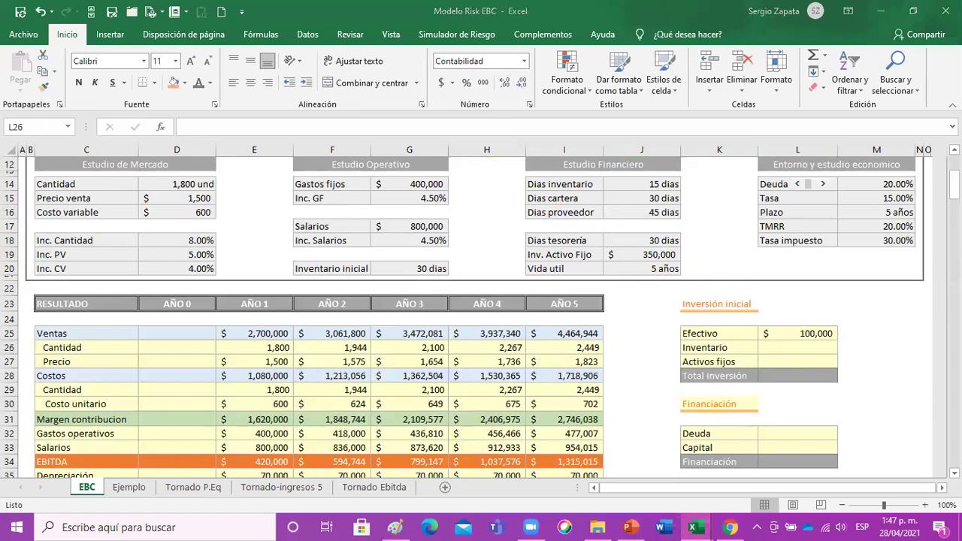
{"action": "left_click", "coordinate": [810, 348]}
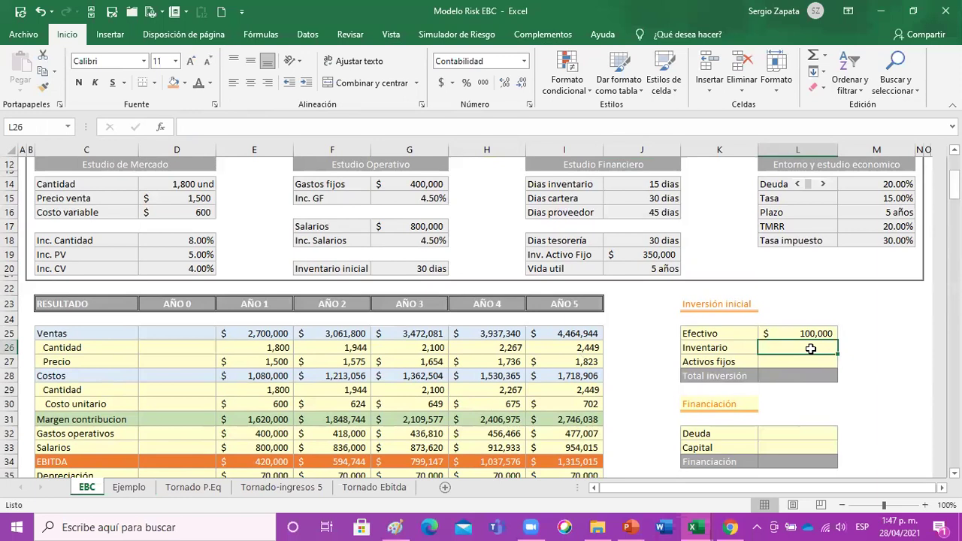
{"action": "type", "text": "="}
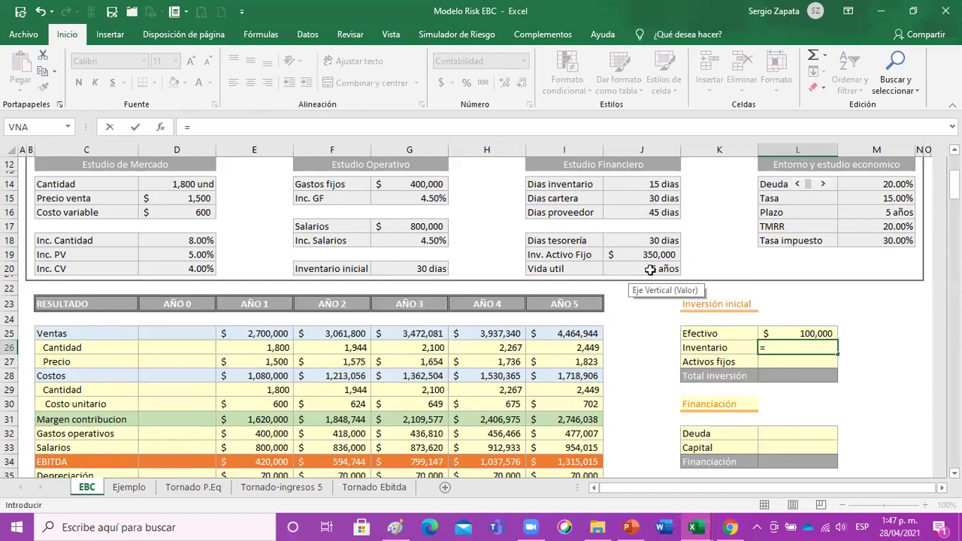
{"action": "left_click", "coordinate": [197, 210]}
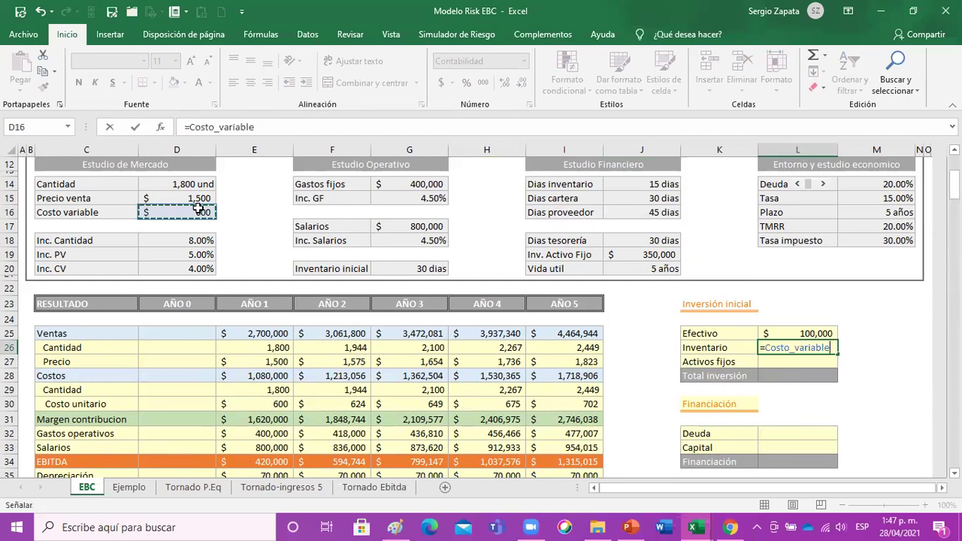
{"action": "type", "text": "*"}
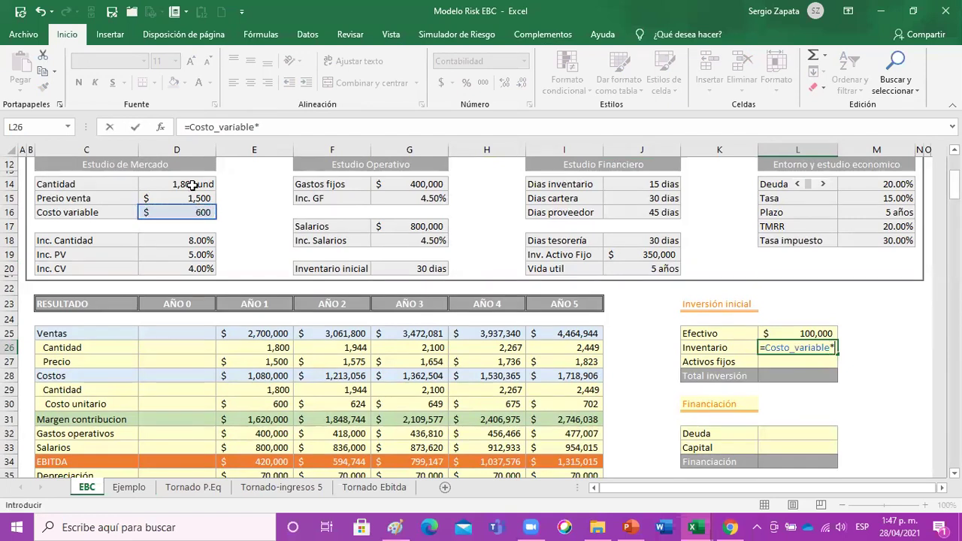
{"action": "left_click", "coordinate": [192, 185]}
{"action": "type", "text": "/360"}
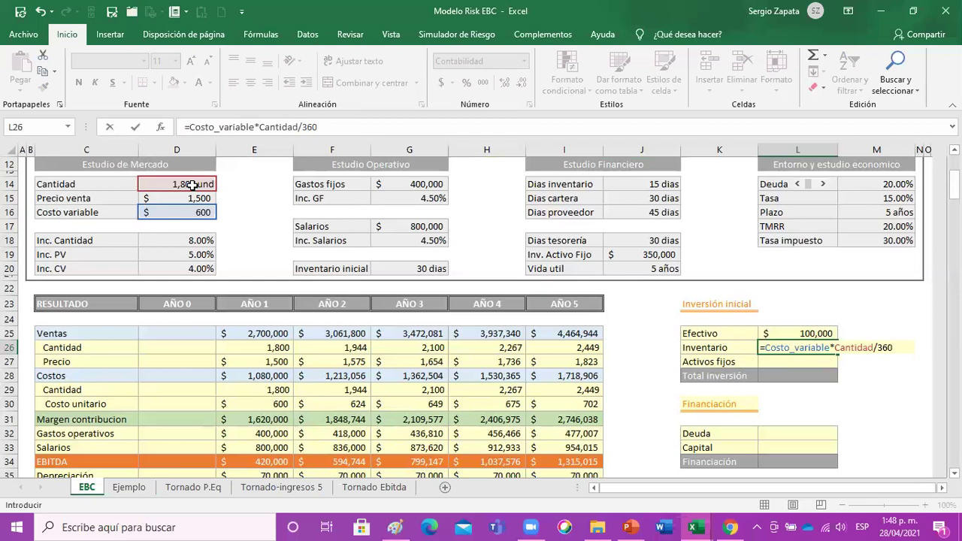
{"action": "type", "text": "*"}
{"action": "left_click", "coordinate": [429, 269]}
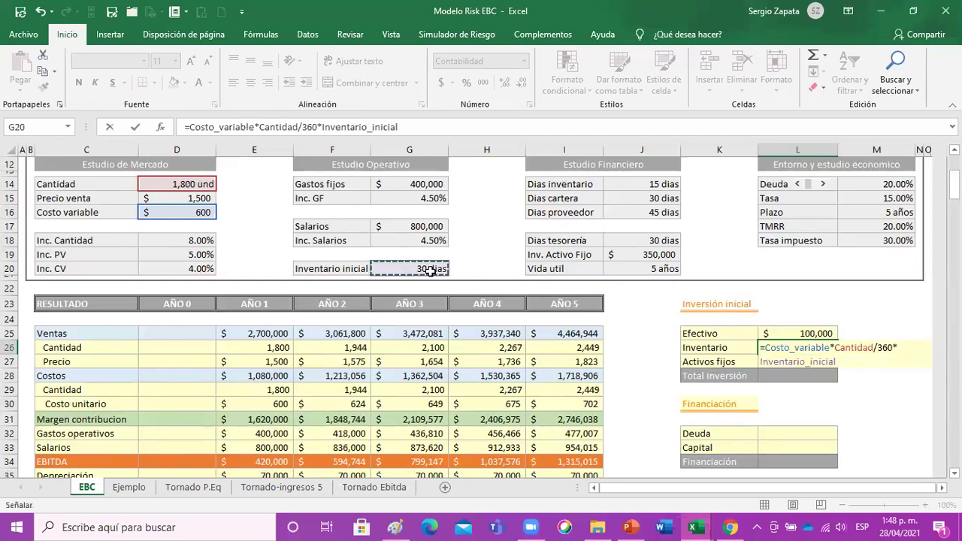
{"action": "key", "text": "Return"}
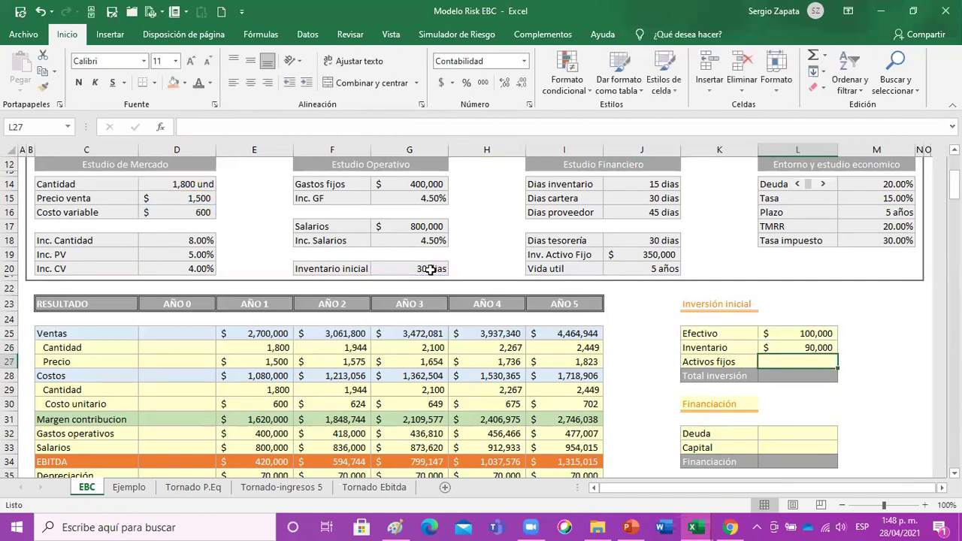
- Link Activos fijos under Inversión inicial to the Inv. Activo Fijo input
{"action": "type", "text": "="}
{"action": "left_click", "coordinate": [658, 256]}
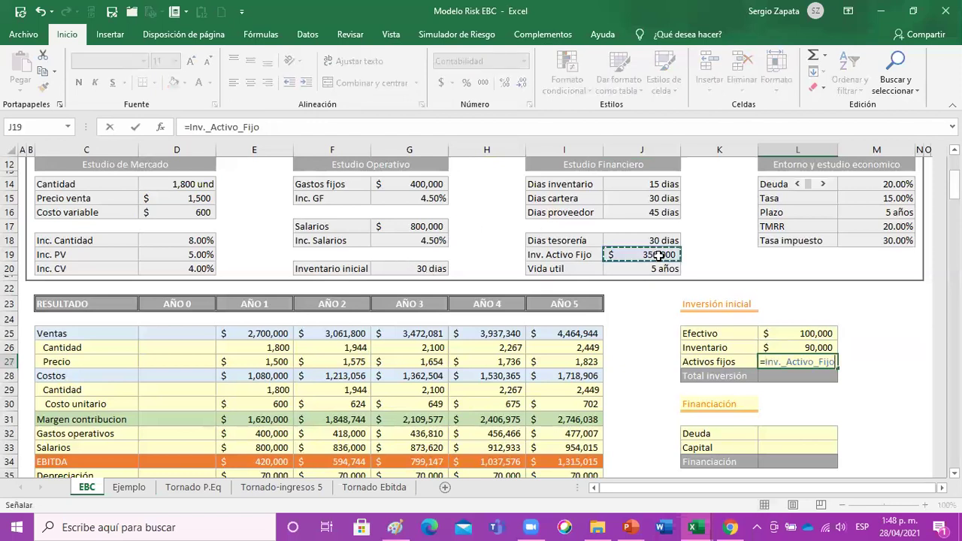
{"action": "key", "text": "Return"}
- Total the initial investment in Total inversión with =SUMA(L25:L27)
{"action": "type", "text": "=suma("}
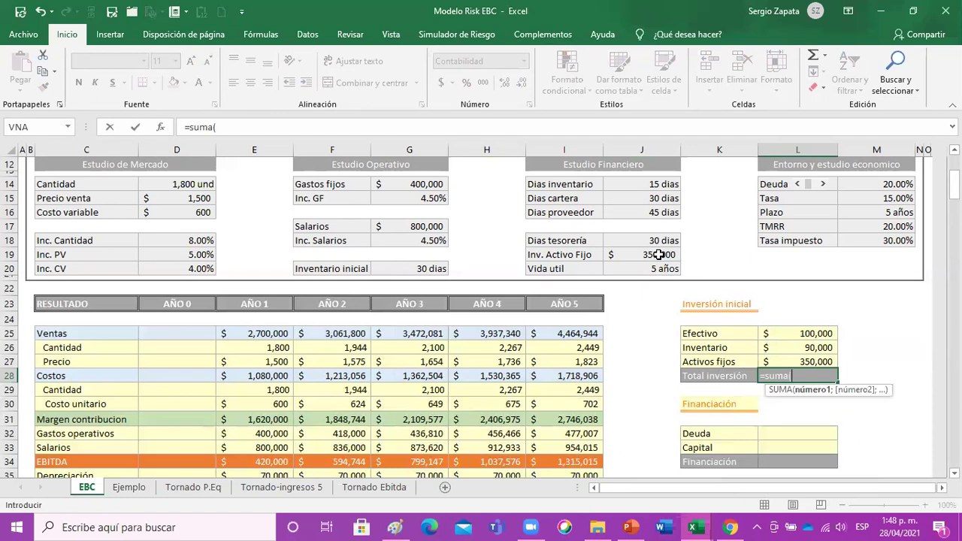
{"action": "key", "text": "Up"}
{"action": "key", "text": "shift+Up"}
{"action": "key", "text": "shift+Up"}
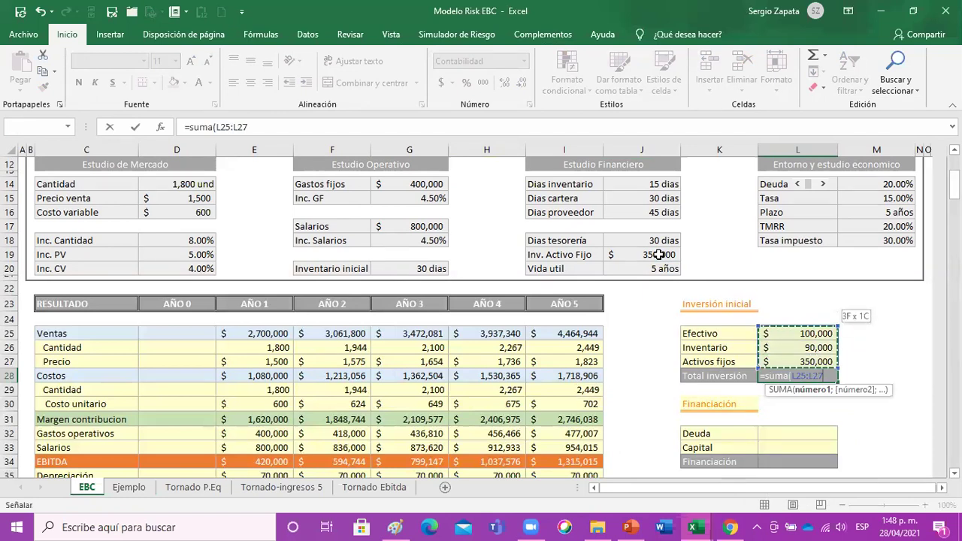
{"action": "key", "text": "ctrl+Return"}
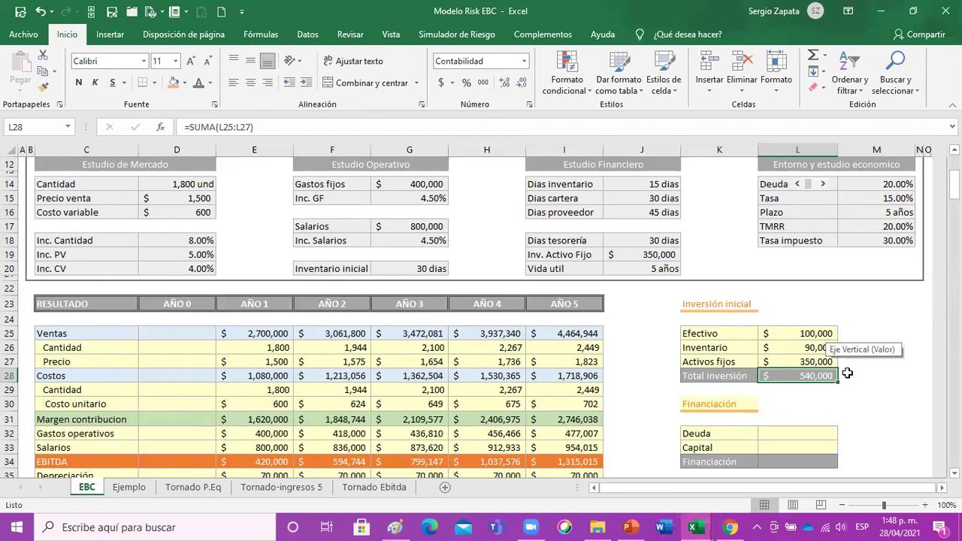
- Inspect the Inv. Activo Fijo input and select the whole Variables de entrada block to review its inputs
{"action": "left_click", "coordinate": [643, 253]}
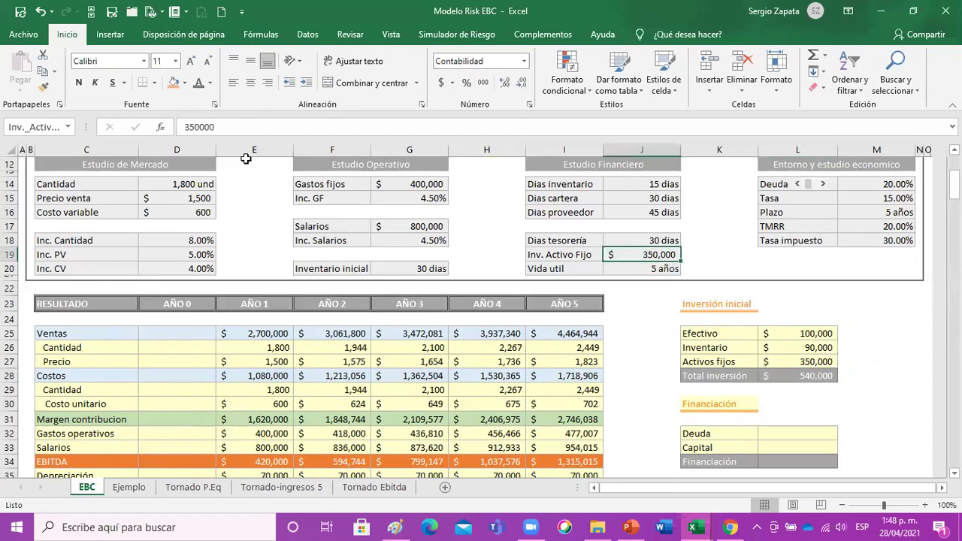
{"action": "scroll", "coordinate": [932, 150], "scroll_direction": "up", "scroll_amount": 1}
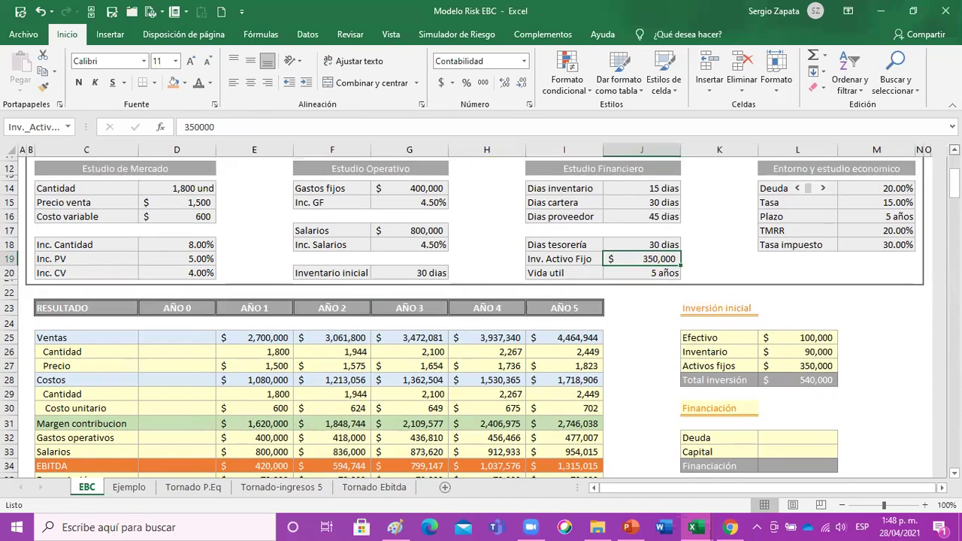
{"action": "scroll", "coordinate": [897, 170], "scroll_direction": "up", "scroll_amount": 1}
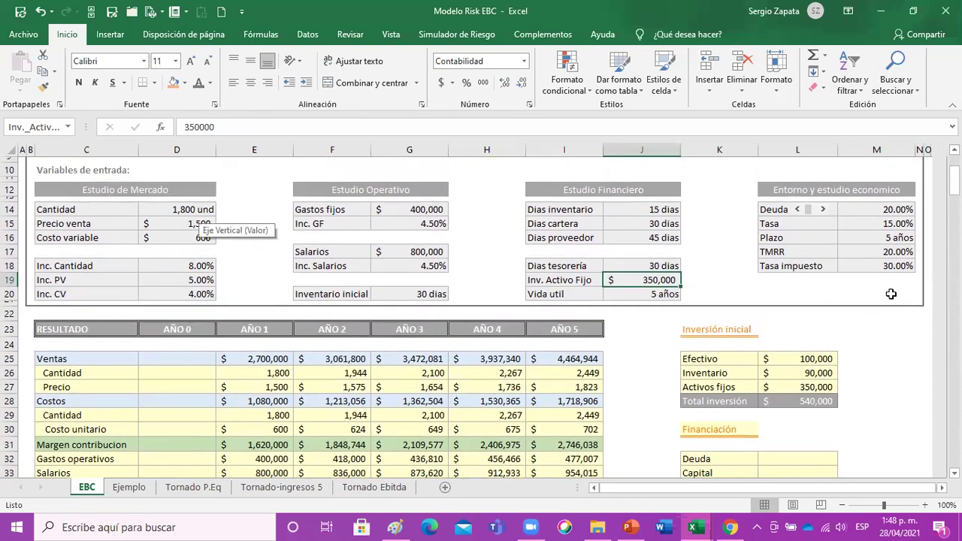
{"action": "left_click_drag", "start_coordinate": [919, 302], "coordinate": [6, 204]}
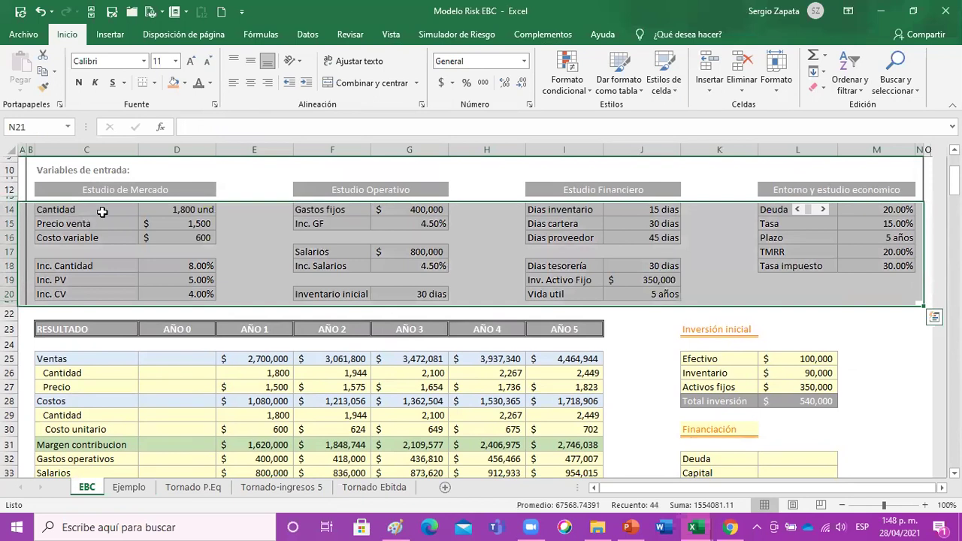
- Try clearing the whole Variables de entrada block to see the effect on the results, and undo the deletion
{"action": "left_click_drag", "start_coordinate": [100, 204], "coordinate": [870, 293]}
{"action": "key", "text": "Delete"}
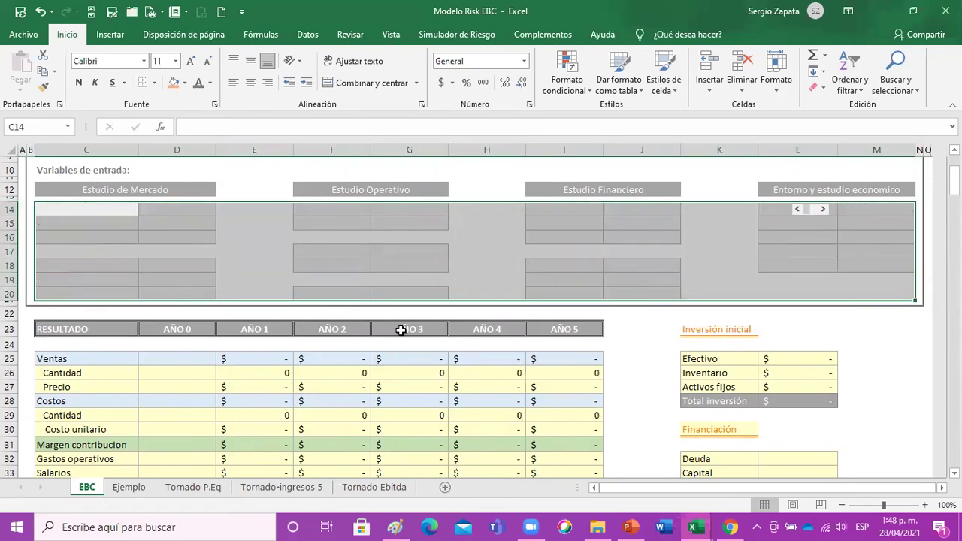
{"action": "scroll", "coordinate": [401, 331], "scroll_direction": "down", "scroll_amount": 5}
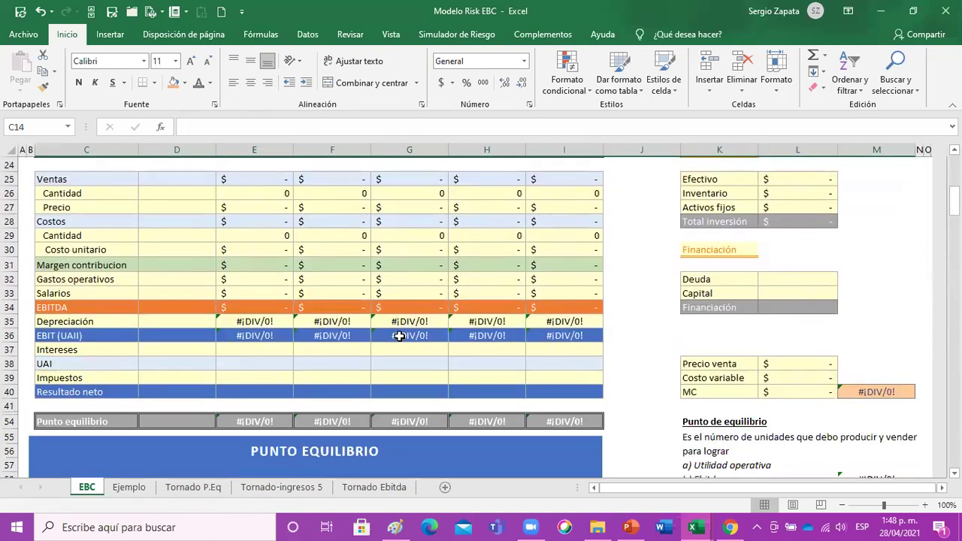
{"action": "key", "text": "ctrl+z"}
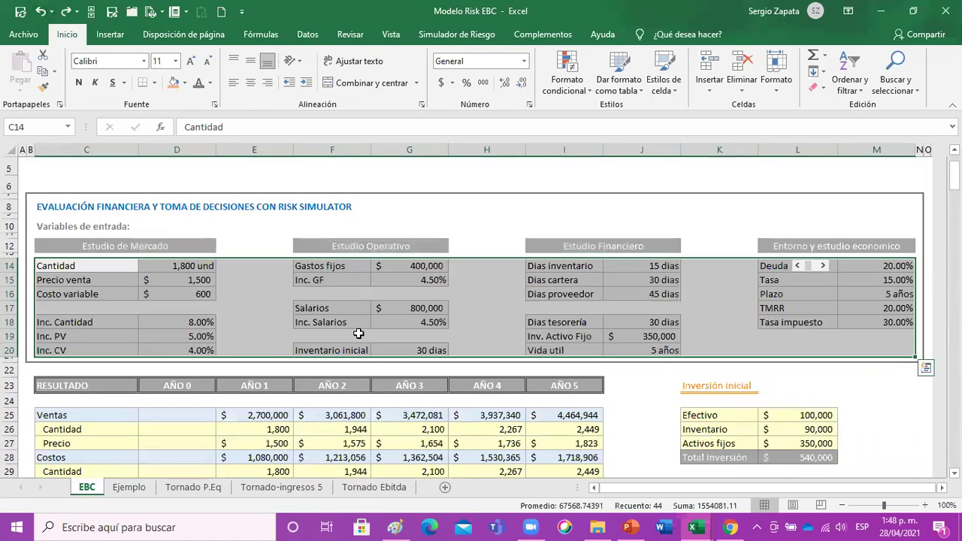
- Review the input values of Estudio de Mercado, Estudio Operativo, Estudio Financiero and Entorno y estudio economico, one column after another
{"action": "left_click", "coordinate": [368, 305]}
{"action": "left_click_drag", "start_coordinate": [184, 266], "coordinate": [853, 354]}
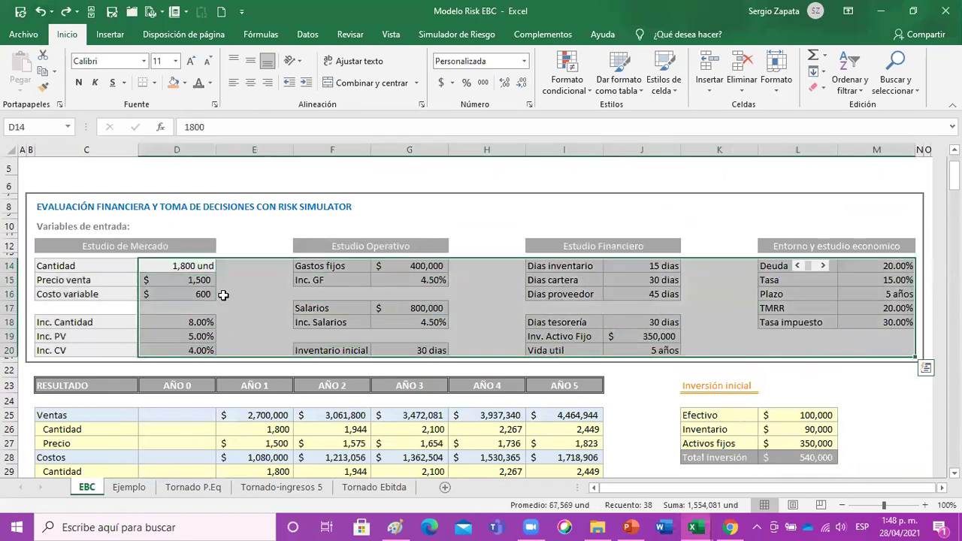
{"action": "left_click_drag", "start_coordinate": [188, 266], "coordinate": [187, 345]}
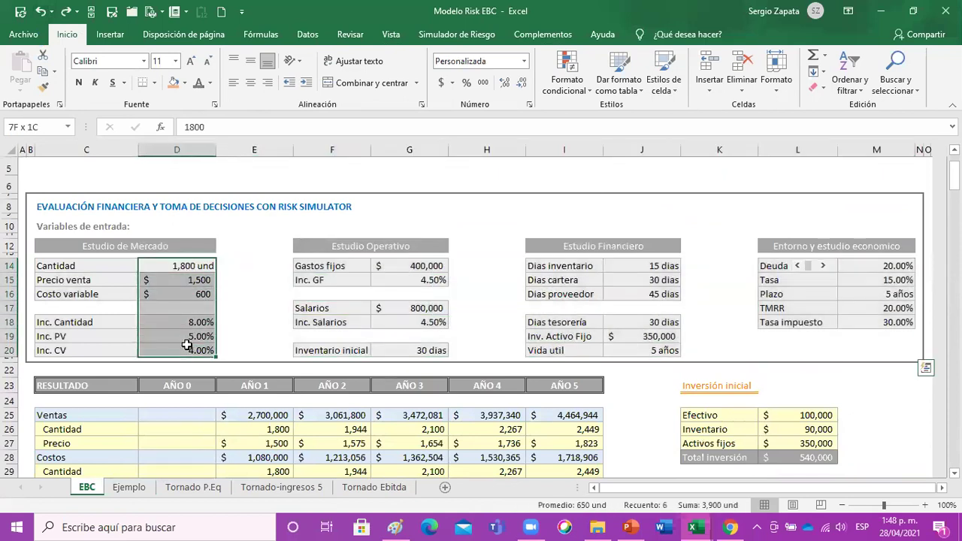
{"action": "left_click_drag", "start_coordinate": [421, 265], "coordinate": [419, 353]}
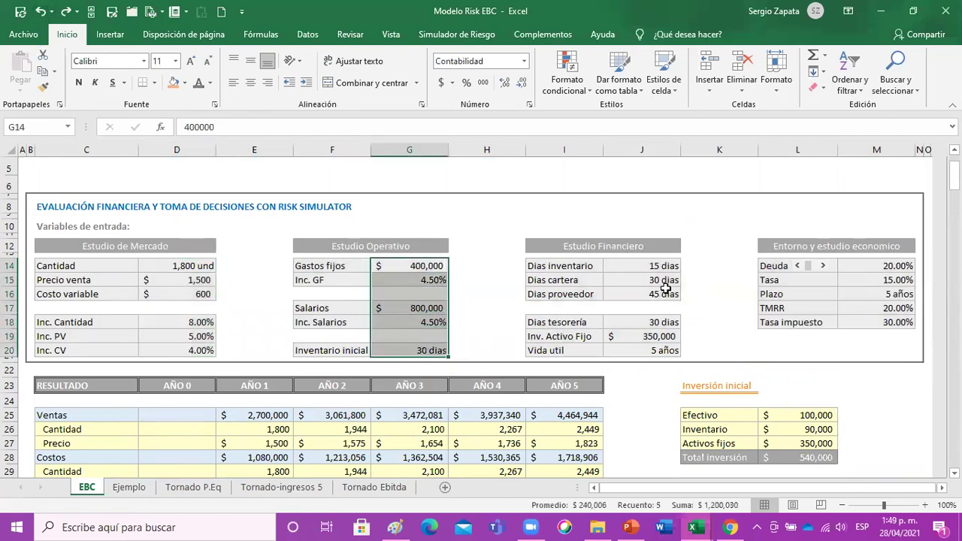
{"action": "left_click_drag", "start_coordinate": [655, 266], "coordinate": [650, 346]}
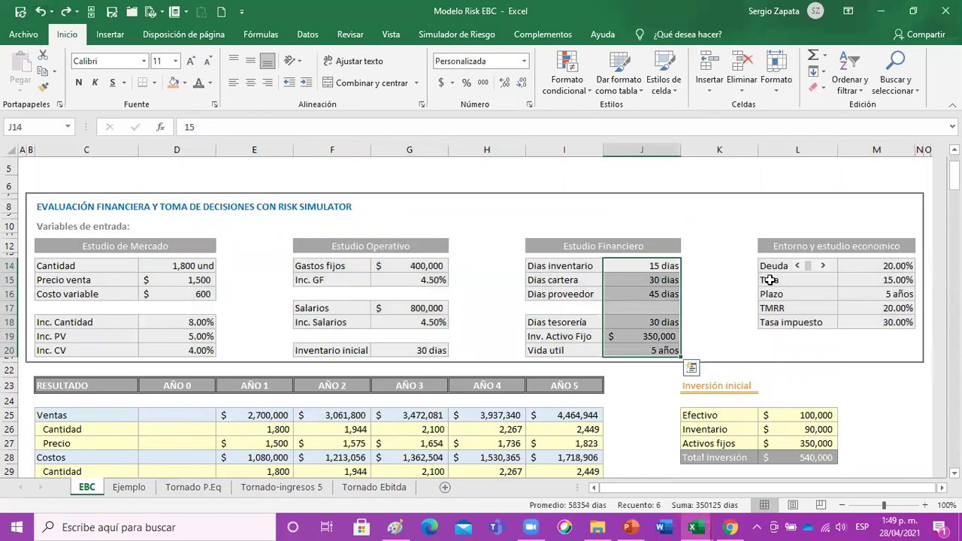
{"action": "left_click_drag", "start_coordinate": [876, 265], "coordinate": [876, 323]}
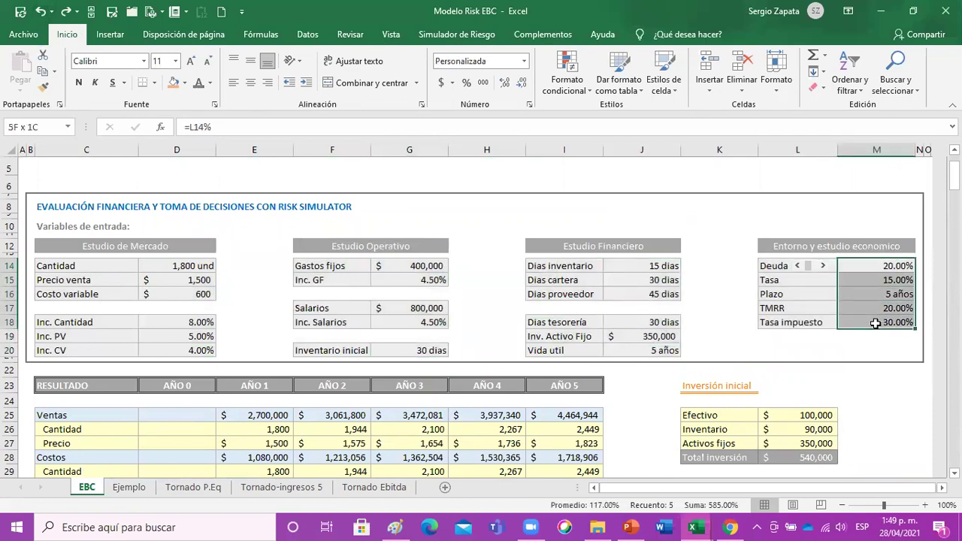
{"action": "left_click", "coordinate": [594, 308]}
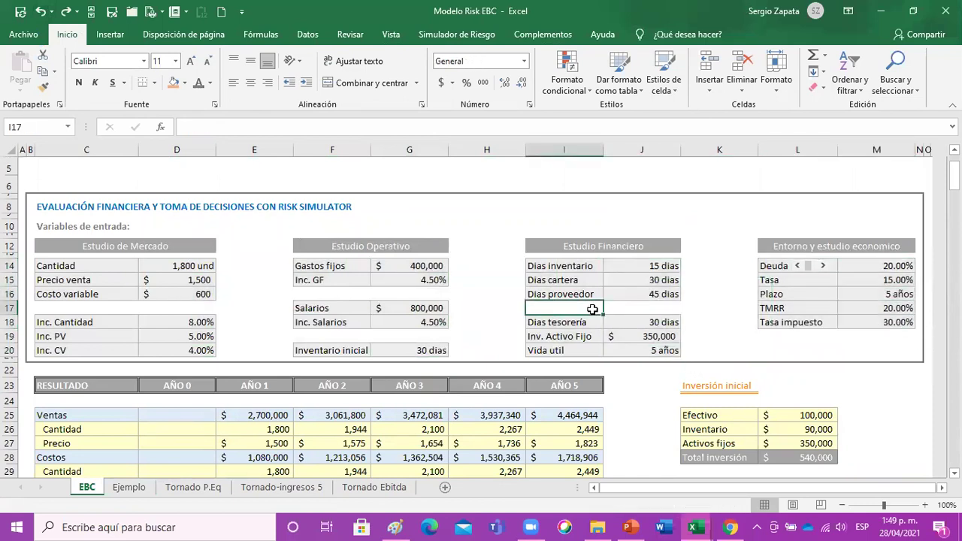
{"action": "scroll", "coordinate": [612, 302], "scroll_direction": "down", "scroll_amount": 2}
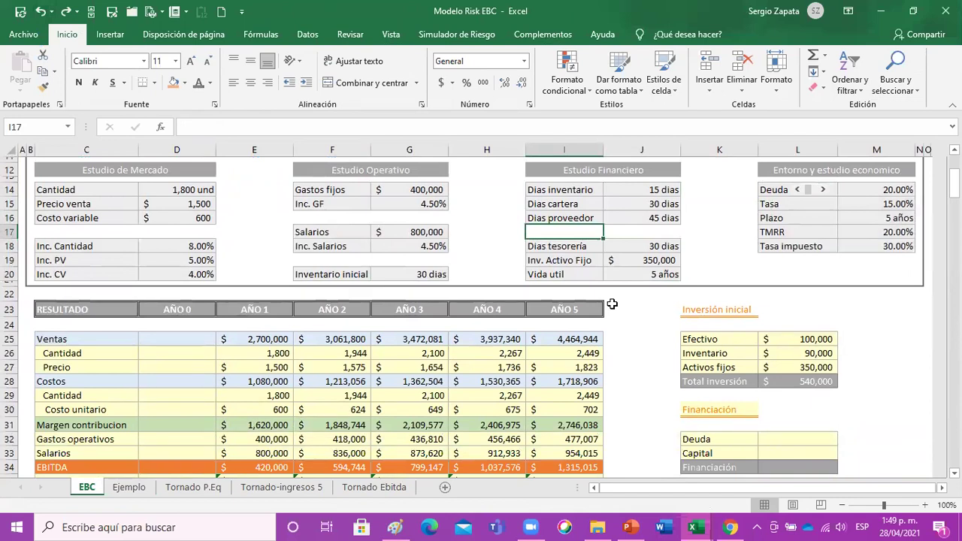
- Examine the Dias inventario, Dias cartera and Dias proveedor inputs in Estudio Financiero
{"action": "left_click", "coordinate": [649, 190]}
{"action": "left_click_drag", "start_coordinate": [649, 190], "coordinate": [651, 217]}
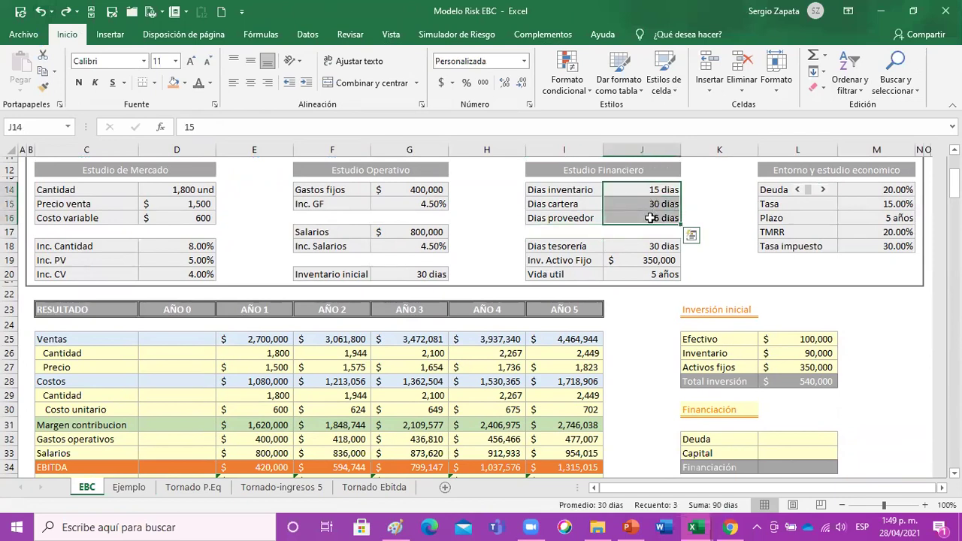
{"action": "left_click", "coordinate": [652, 193]}
{"action": "left_click", "coordinate": [657, 204]}
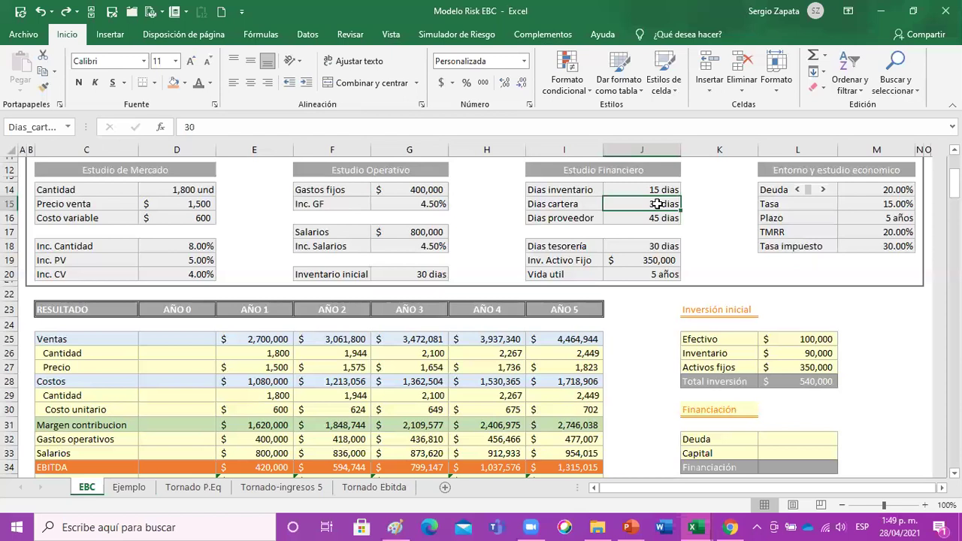
{"action": "left_click", "coordinate": [651, 190]}
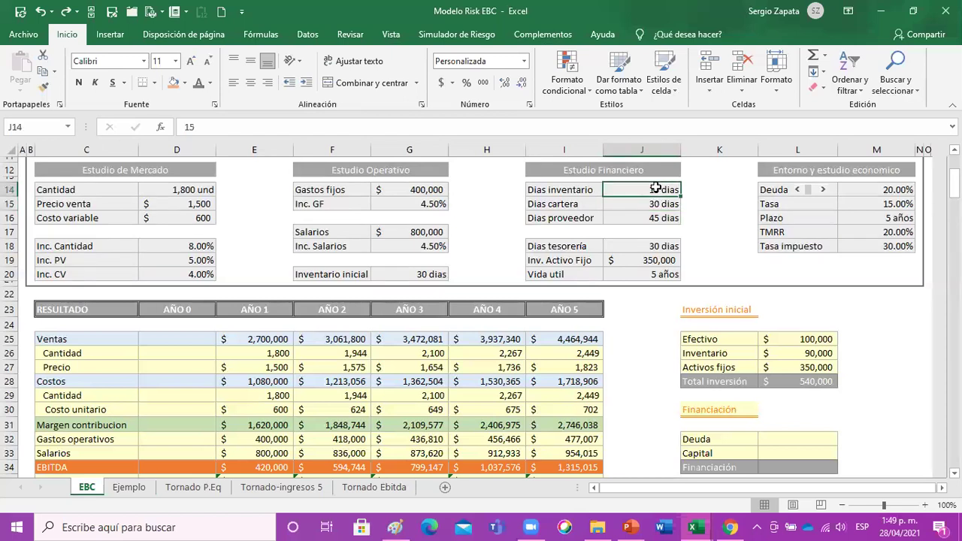
{"action": "scroll", "coordinate": [632, 262], "scroll_direction": "down", "scroll_amount": 1}
{"action": "scroll", "coordinate": [631, 262], "scroll_direction": "up", "scroll_amount": 1}
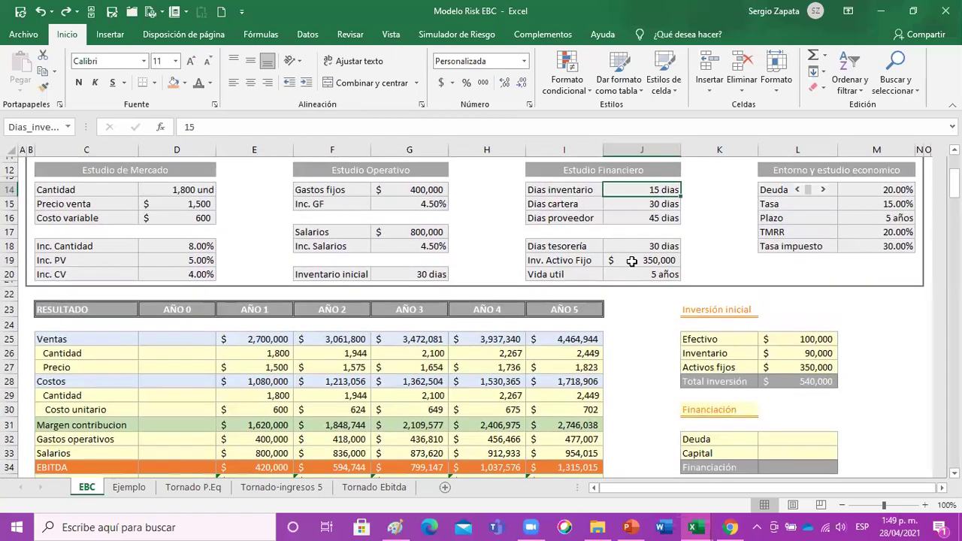
{"action": "left_click", "coordinate": [383, 416]}
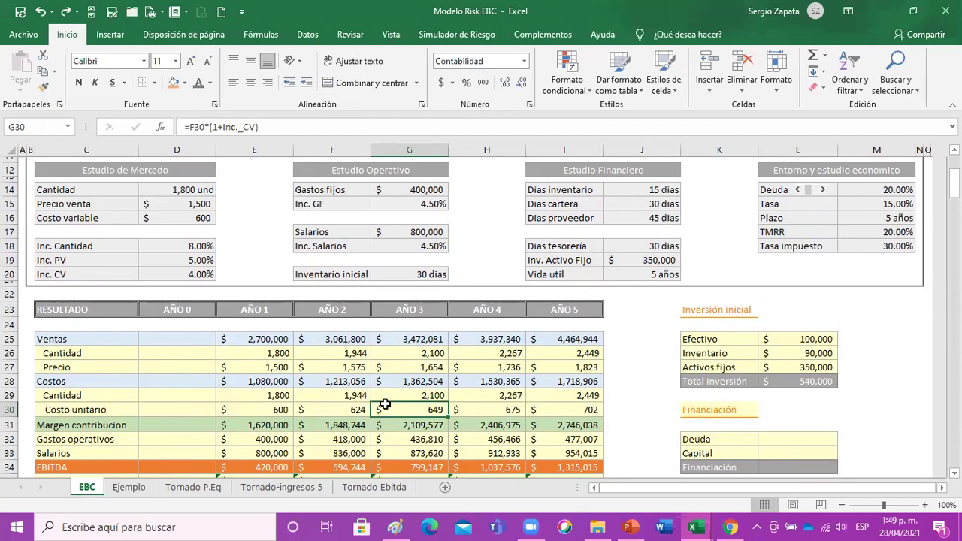
- View the optimization options of Simulador de Riesgo with the inventory, receivables and supplier day inputs selected
{"action": "left_click", "coordinate": [457, 35]}
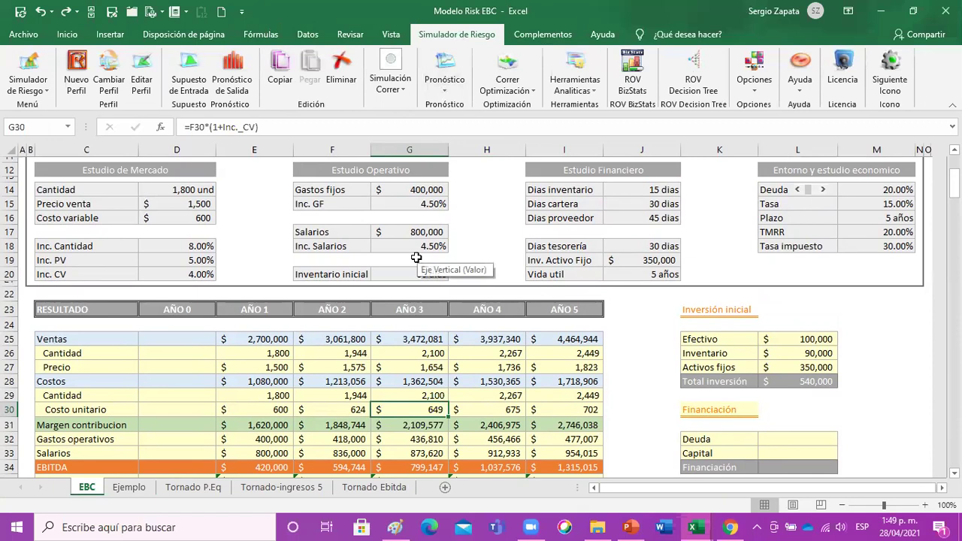
{"action": "left_click_drag", "start_coordinate": [658, 189], "coordinate": [652, 218]}
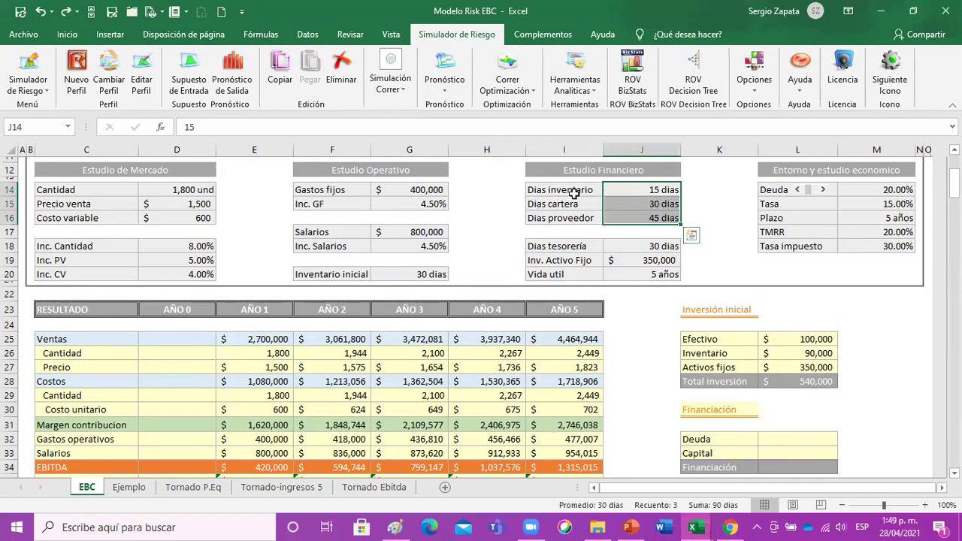
{"action": "left_click_drag", "start_coordinate": [575, 195], "coordinate": [647, 215]}
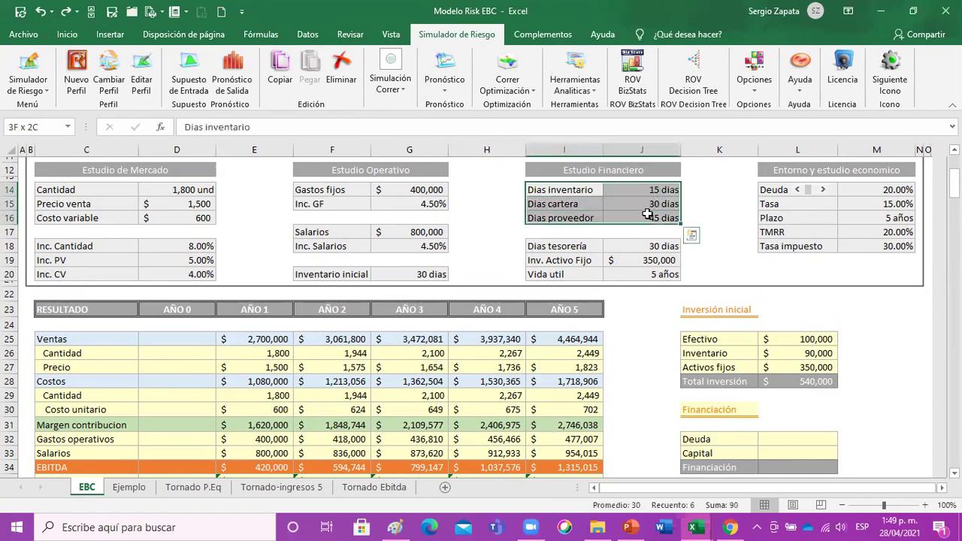
{"action": "left_click", "coordinate": [518, 92]}
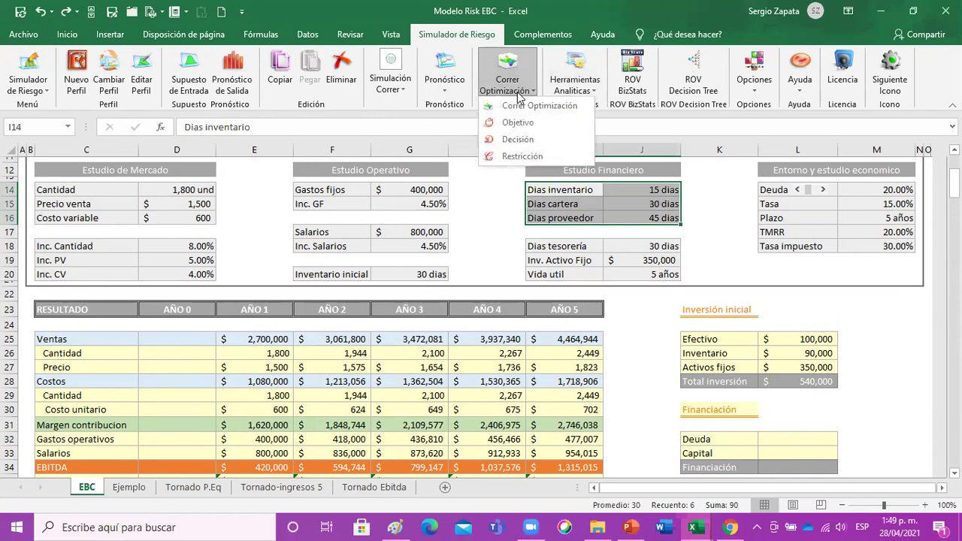
{"action": "left_click", "coordinate": [640, 196]}
{"action": "left_click", "coordinate": [642, 190]}
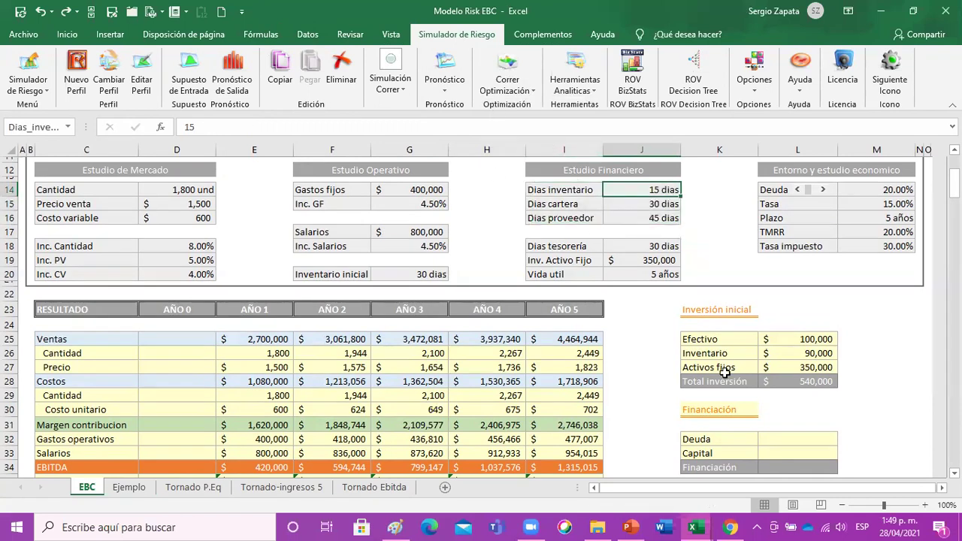
{"action": "left_click", "coordinate": [795, 393]}
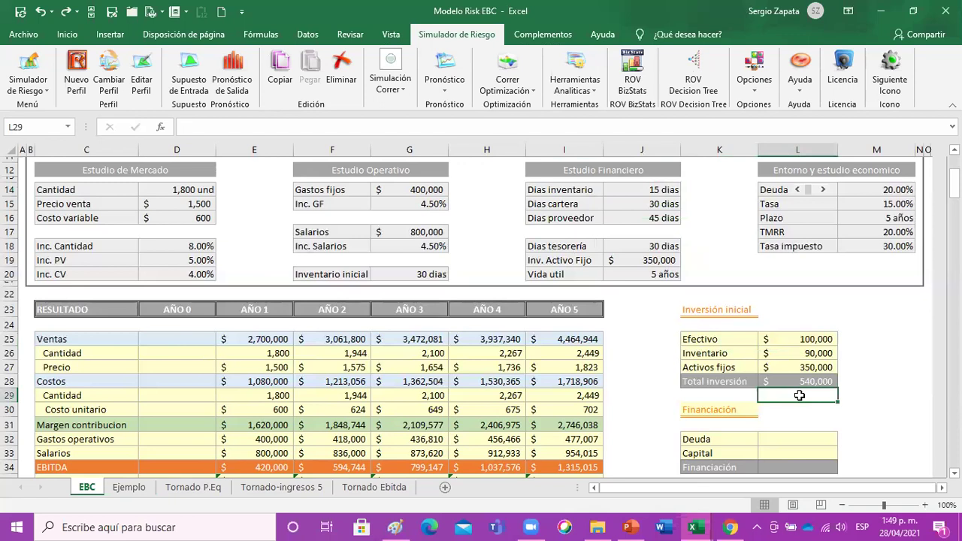
{"action": "scroll", "coordinate": [799, 396], "scroll_direction": "down", "scroll_amount": 1}
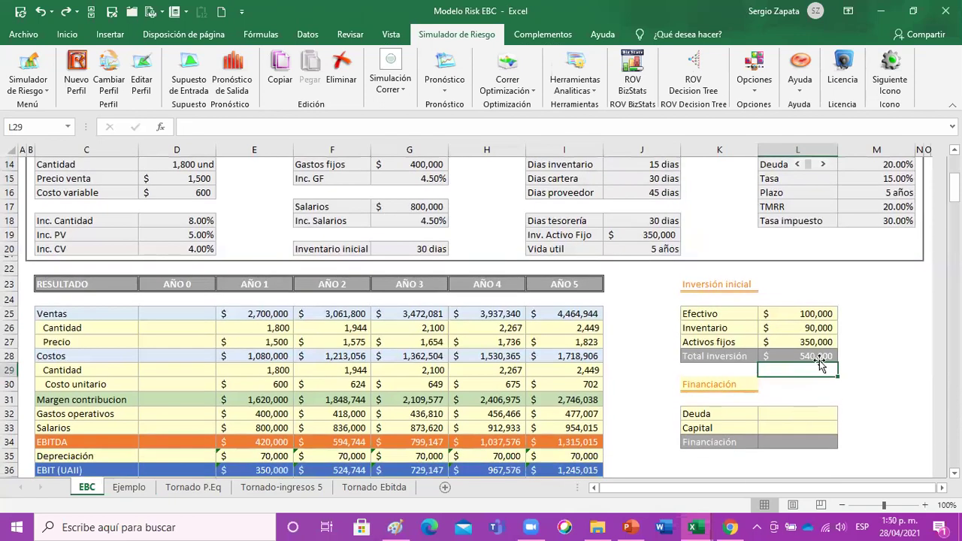
{"action": "scroll", "coordinate": [819, 363], "scroll_direction": "up", "scroll_amount": 1}
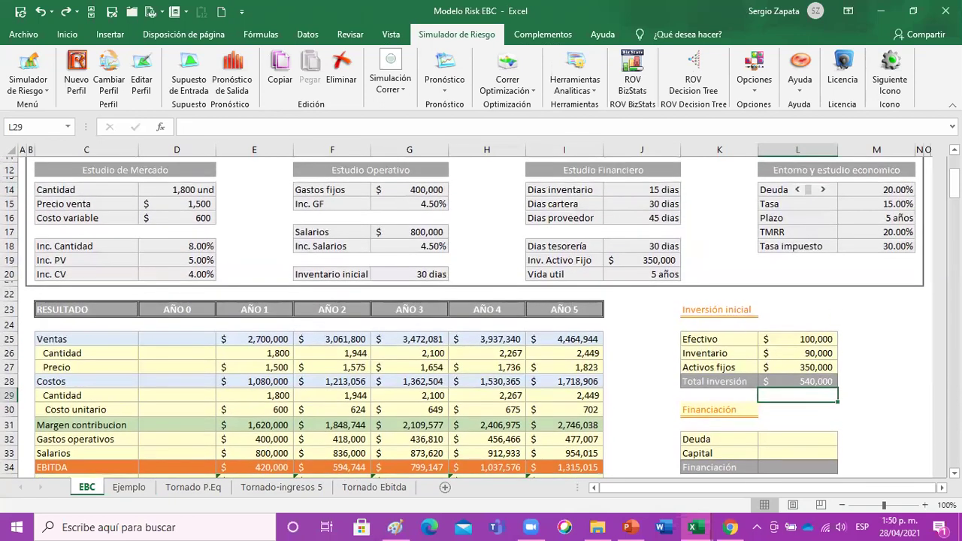
{"action": "left_click", "coordinate": [720, 202]}
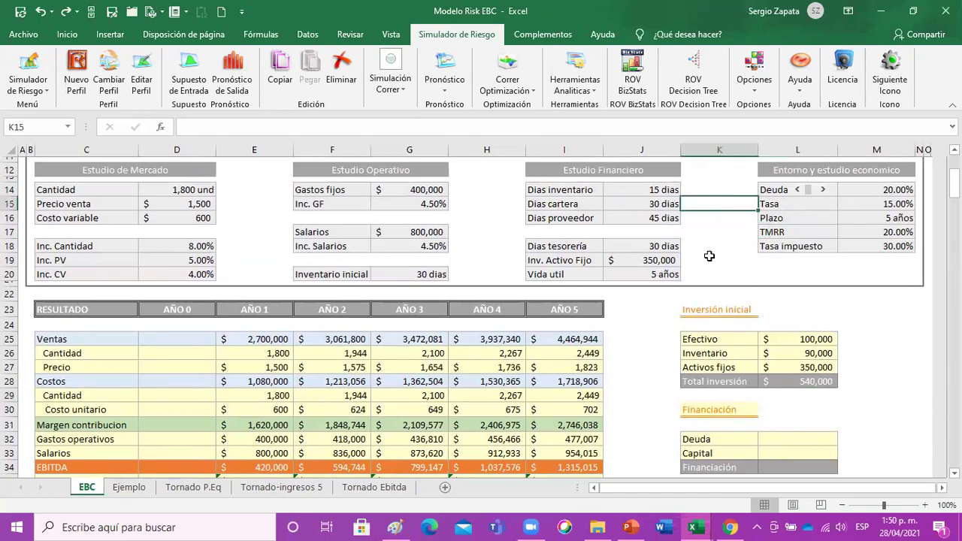
- Set the Deuda input under Entorno y estudio economico to 30.00% with its adjustment control
{"action": "left_click", "coordinate": [876, 189]}
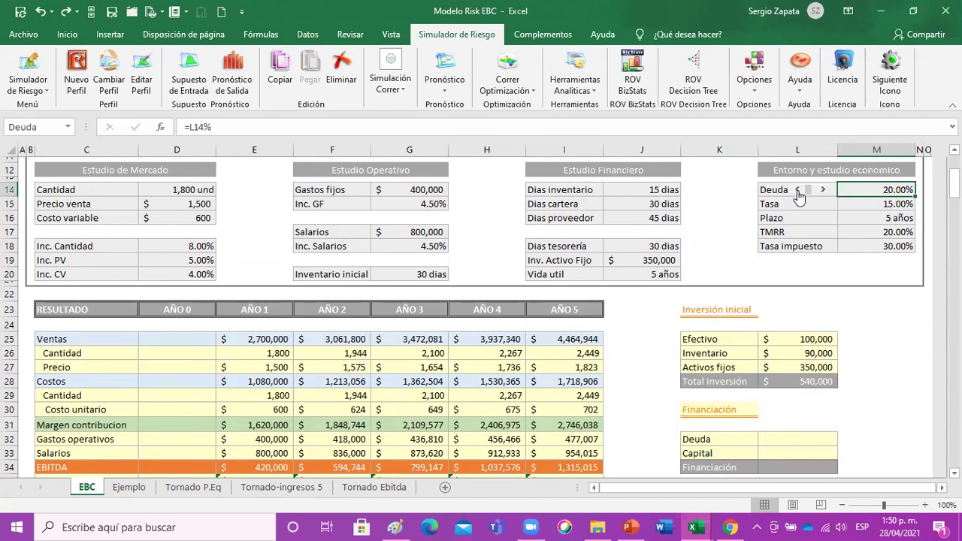
{"action": "left_click", "coordinate": [823, 191]}
{"action": "left_click", "coordinate": [823, 190]}
{"action": "left_click", "coordinate": [798, 191]}
- Calculate Deuda under Financiación as total investment times the debt percentage with =L28*Deuda
{"action": "left_click", "coordinate": [810, 436]}
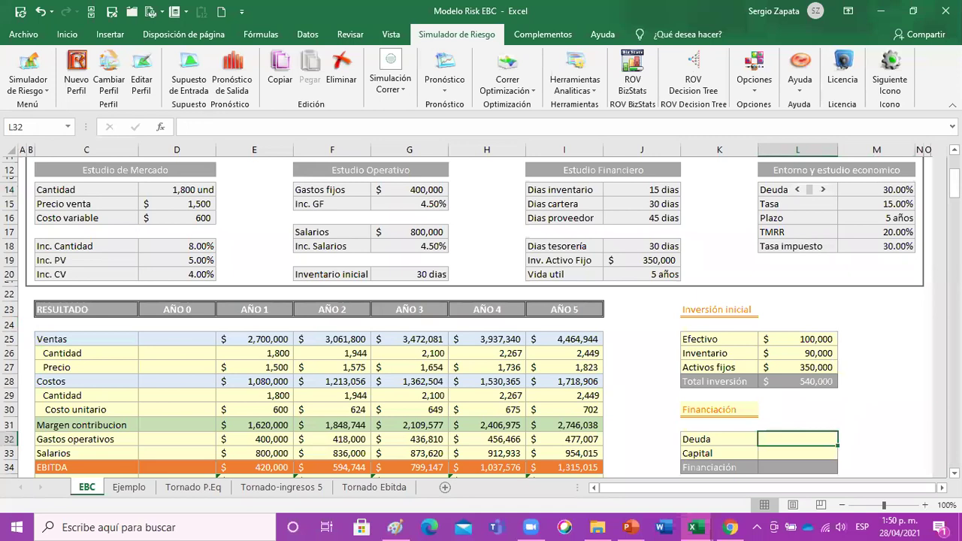
{"action": "type", "text": "="}
{"action": "key", "text": "Up"}
{"action": "key", "text": "Up"}
{"action": "key", "text": "Up"}
{"action": "key", "text": "Up"}
{"action": "type", "text": "*"}
{"action": "left_click", "coordinate": [901, 189]}
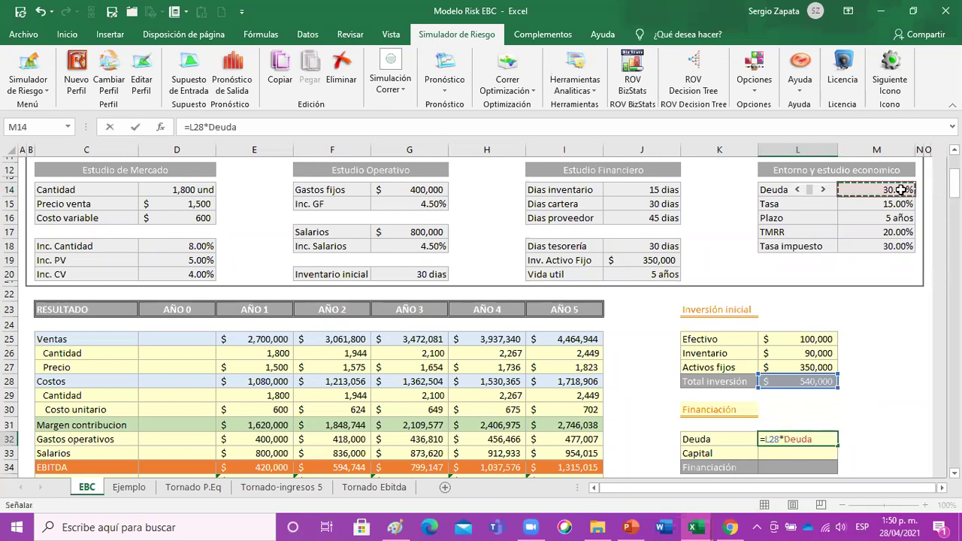
{"action": "key", "text": "Return"}
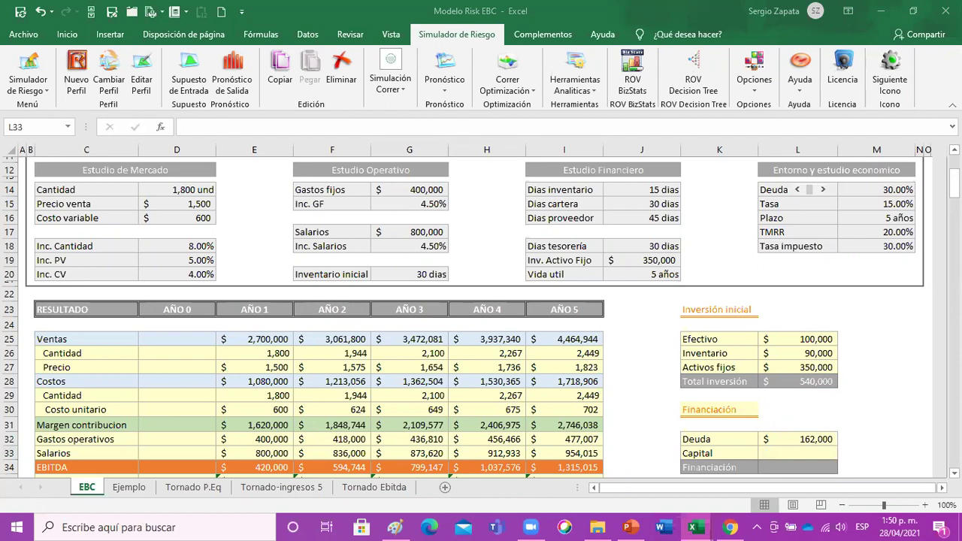
- Calculate Capital under Financiación as total investment minus debt with =L28-L32
{"action": "left_click", "coordinate": [796, 454]}
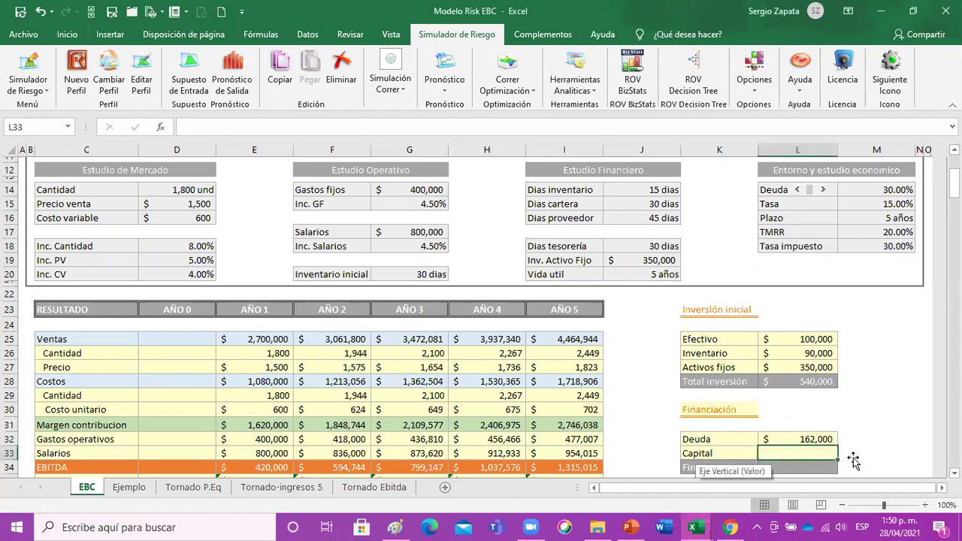
{"action": "type", "text": "="}
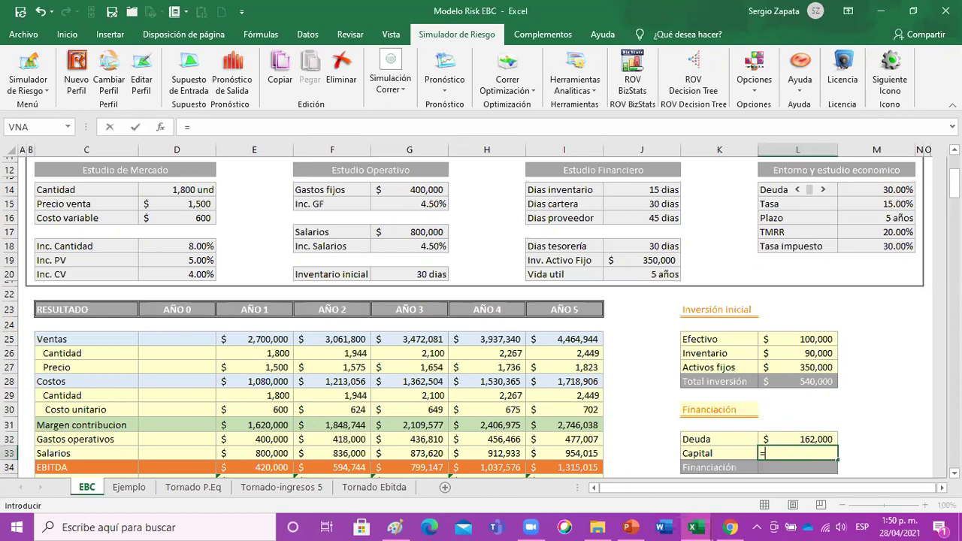
{"action": "left_click", "coordinate": [796, 382]}
{"action": "type", "text": "-"}
{"action": "key", "text": "Up"}
{"action": "key", "text": "Return"}
- Total the debt and capital in the Financiación row with =SUMA(L32:L33)
{"action": "type", "text": "=suma("}
{"action": "key", "text": "Up"}
{"action": "key", "text": "shift+Up"}
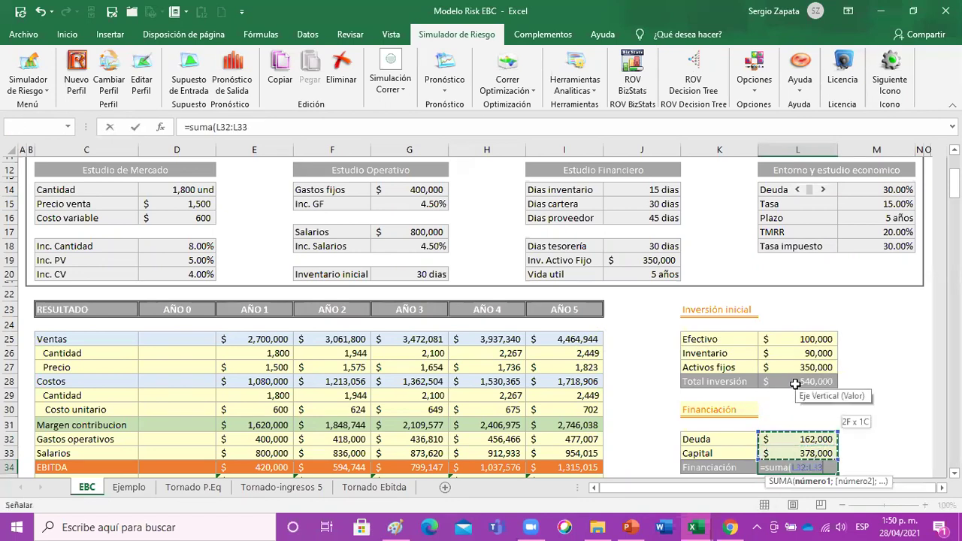
{"action": "key", "text": "Return"}
{"action": "scroll", "coordinate": [790, 376], "scroll_direction": "down", "scroll_amount": 2}
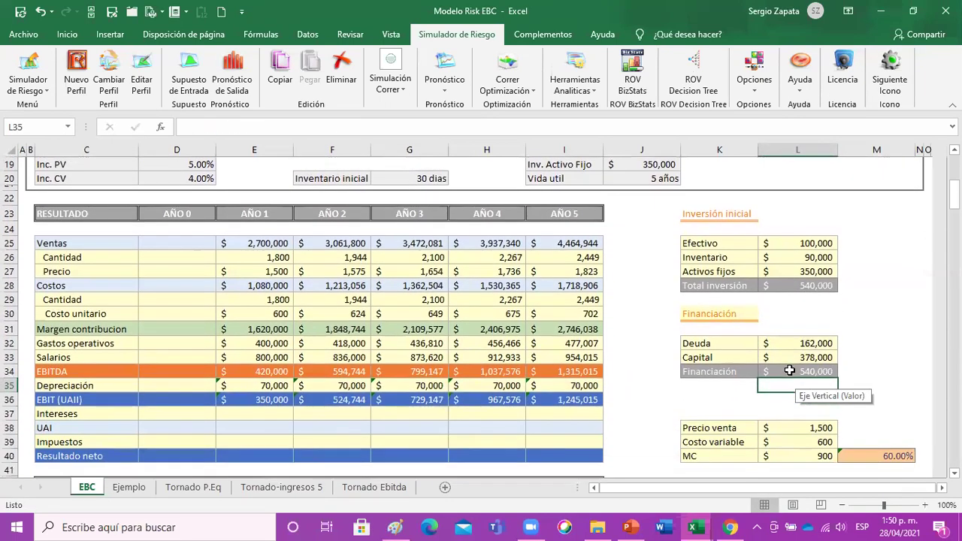
{"action": "left_click", "coordinate": [724, 374]}
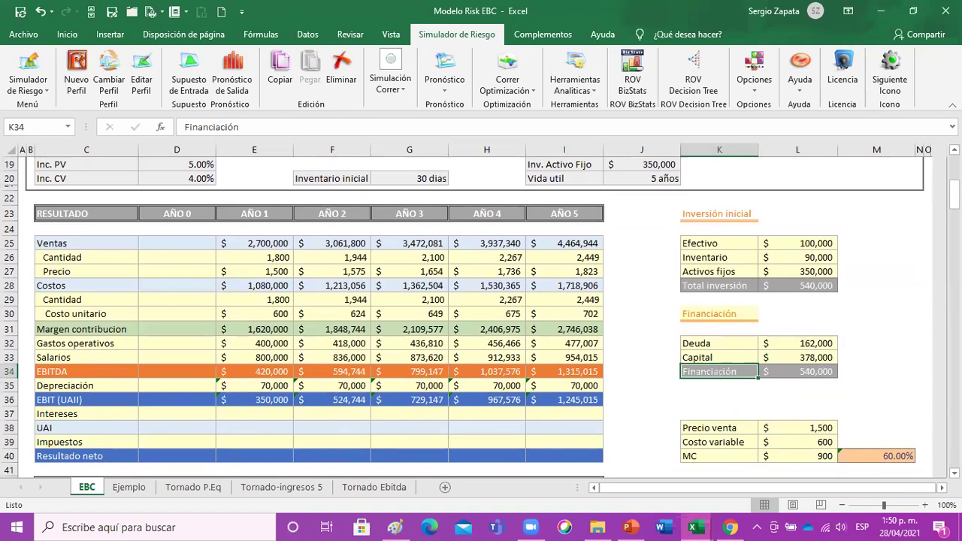
- Review the Deuda formula under Financiación and trace its references to the total investment and the debt percentage input
{"action": "left_click", "coordinate": [803, 338]}
{"action": "double_click", "coordinate": [802, 340]}
{"action": "scroll", "coordinate": [805, 342], "scroll_direction": "up", "scroll_amount": 1}
{"action": "scroll", "coordinate": [805, 342], "scroll_direction": "up", "scroll_amount": 1}
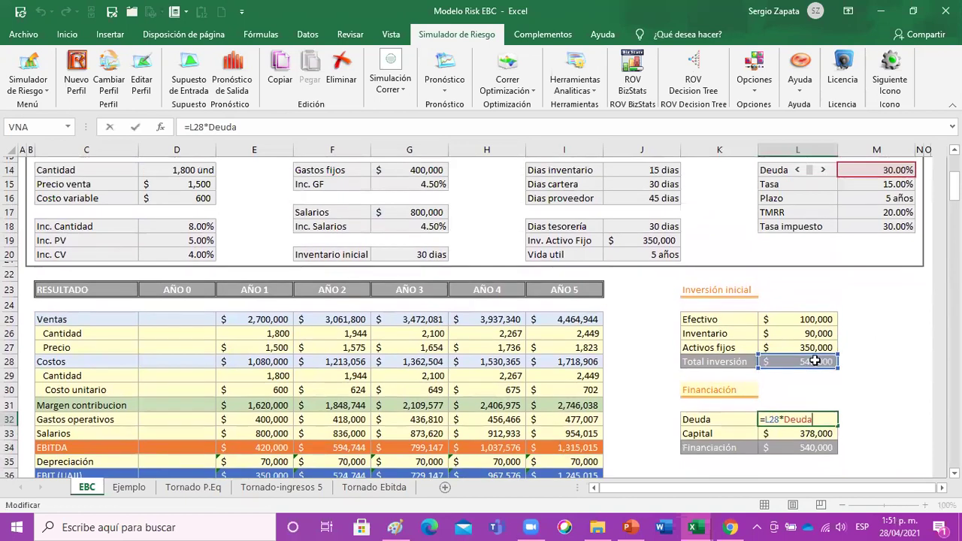
{"action": "scroll", "coordinate": [841, 364], "scroll_direction": "up", "scroll_amount": 1}
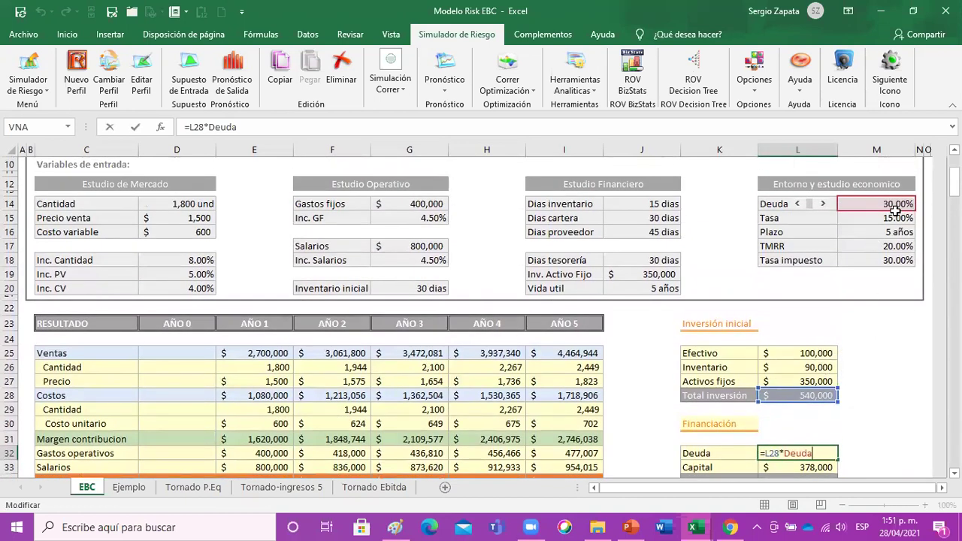
{"action": "left_click", "coordinate": [887, 381]}
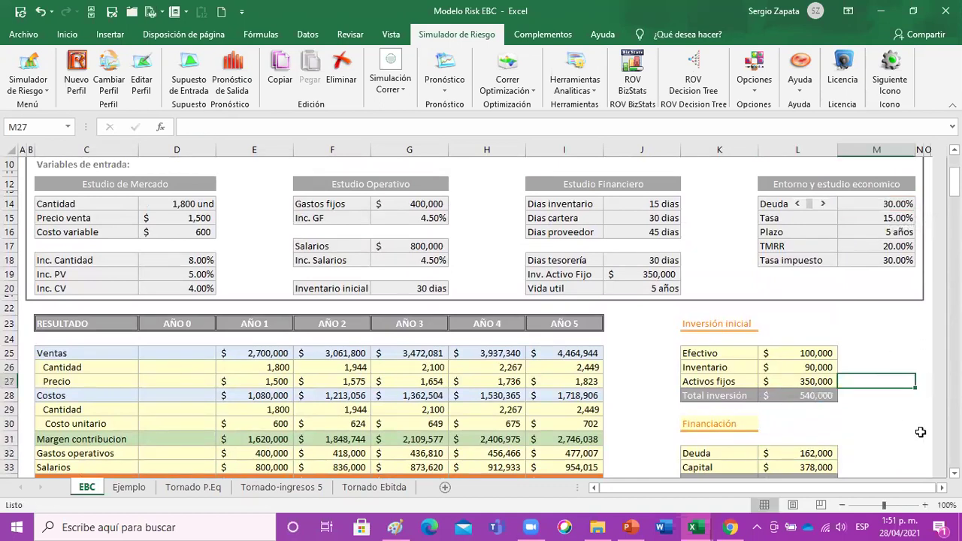
{"action": "scroll", "coordinate": [823, 225], "scroll_direction": "down", "scroll_amount": 1}
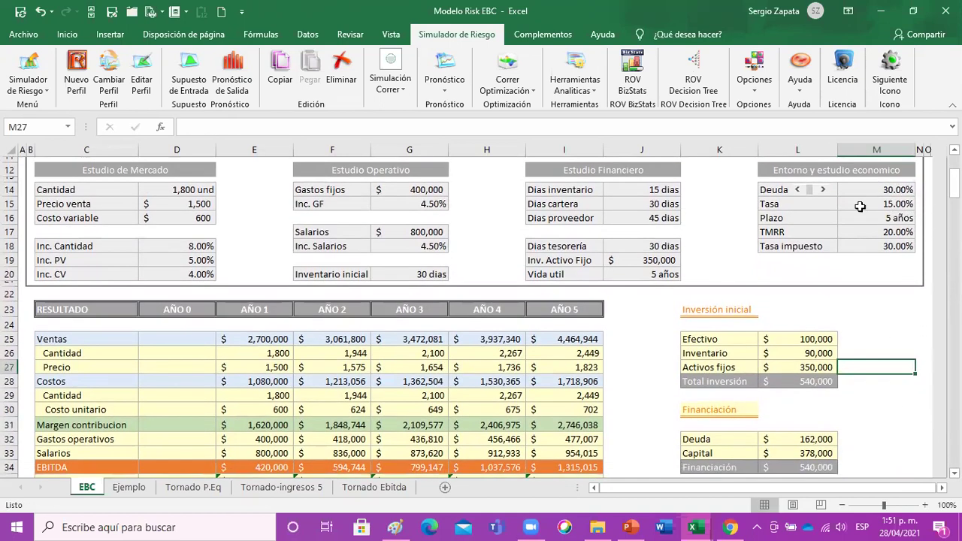
- Lower the Deuda input to 0.00% with its adjustment control and inspect the limits and increment in the control's format settings
{"action": "left_click", "coordinate": [823, 194]}
{"action": "left_click_drag", "start_coordinate": [823, 194], "coordinate": [799, 194]}
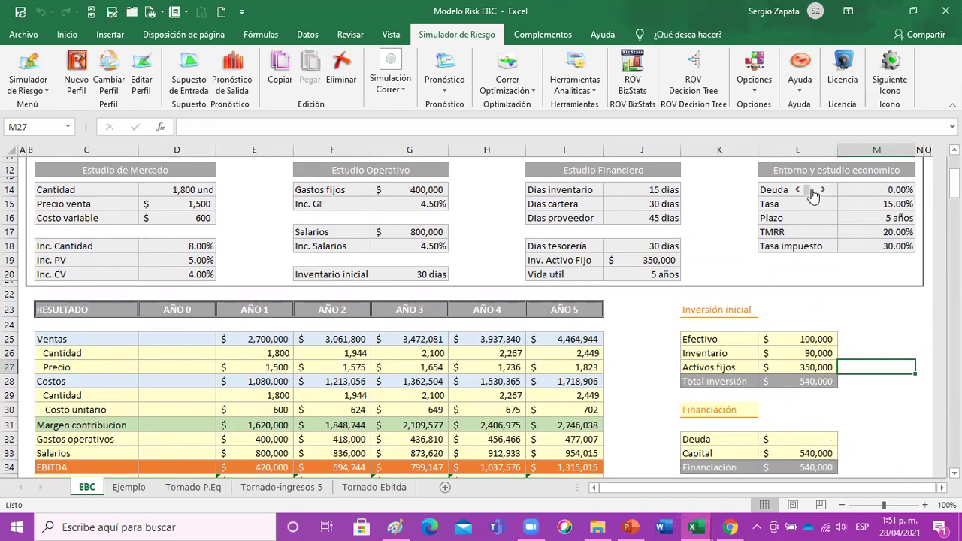
{"action": "right_click", "coordinate": [813, 194]}
{"action": "left_click", "coordinate": [863, 301]}
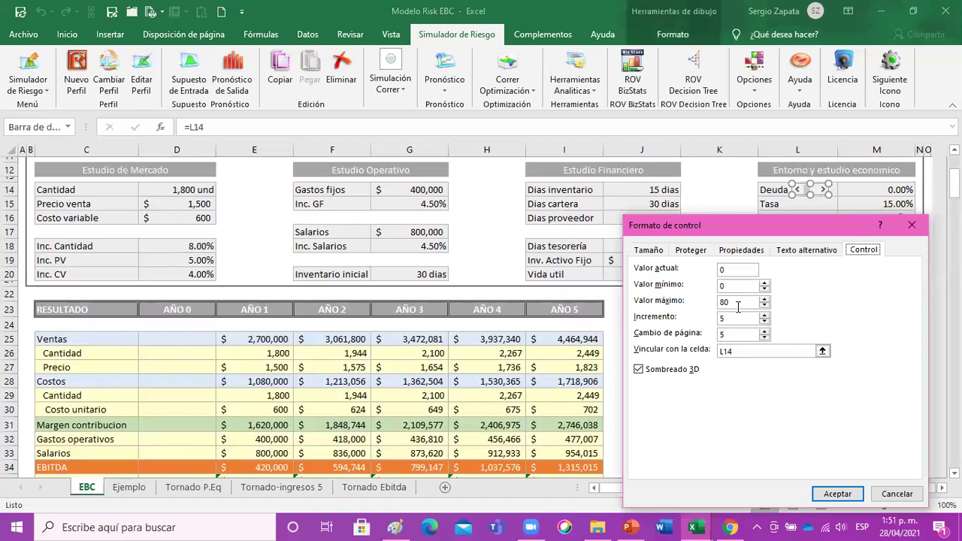
{"action": "left_click", "coordinate": [898, 494]}
{"action": "left_click", "coordinate": [902, 400]}
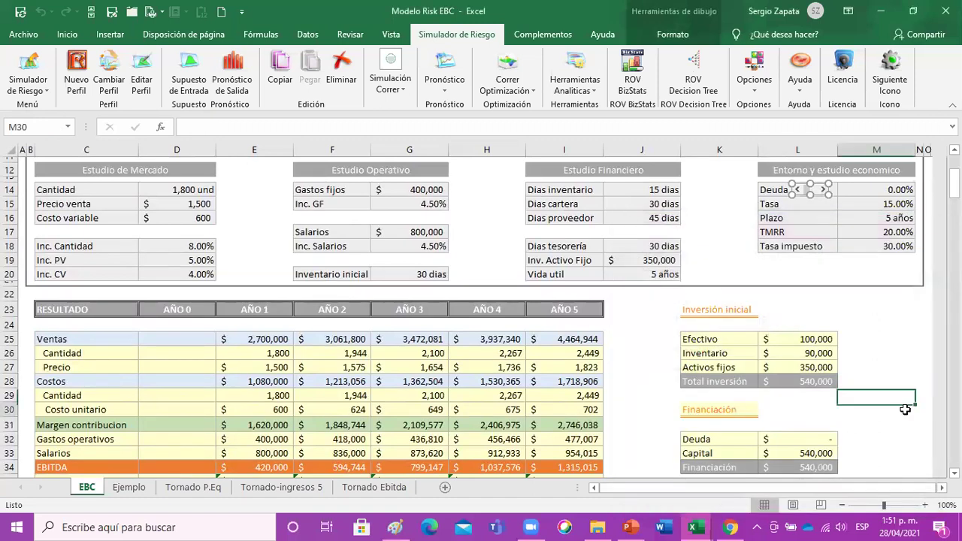
- Run the Deuda input through different percentages with its adjustment control and leave it at 30.00%
{"action": "left_click", "coordinate": [824, 191]}
{"action": "left_click_drag", "start_coordinate": [823, 192], "coordinate": [798, 191]}
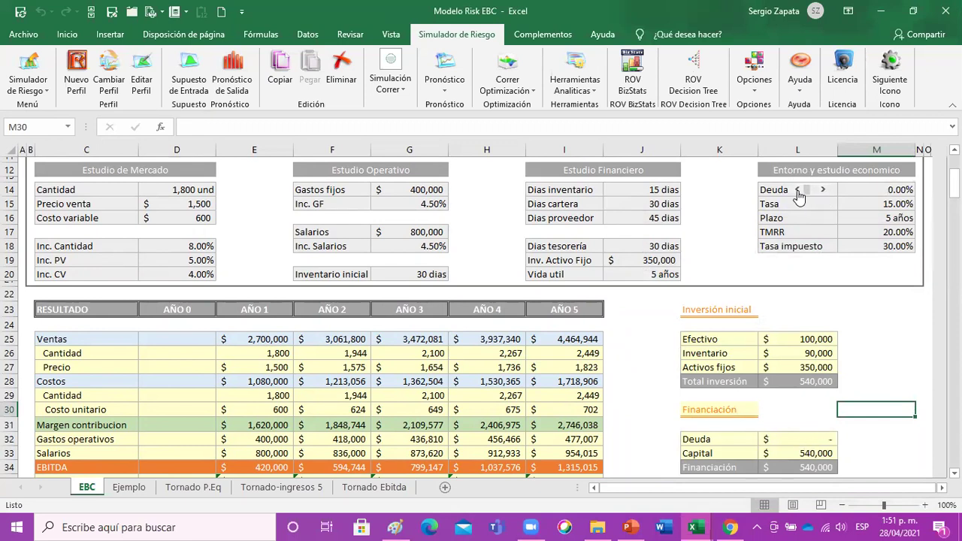
{"action": "left_click", "coordinate": [824, 191]}
{"action": "left_click", "coordinate": [824, 191]}
{"action": "left_click", "coordinate": [894, 308]}
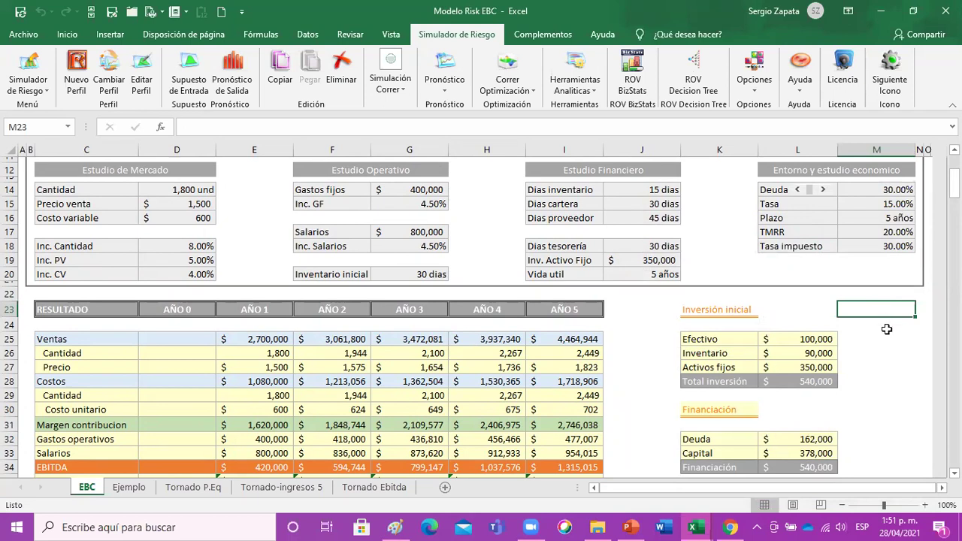
{"action": "left_click", "coordinate": [849, 406]}
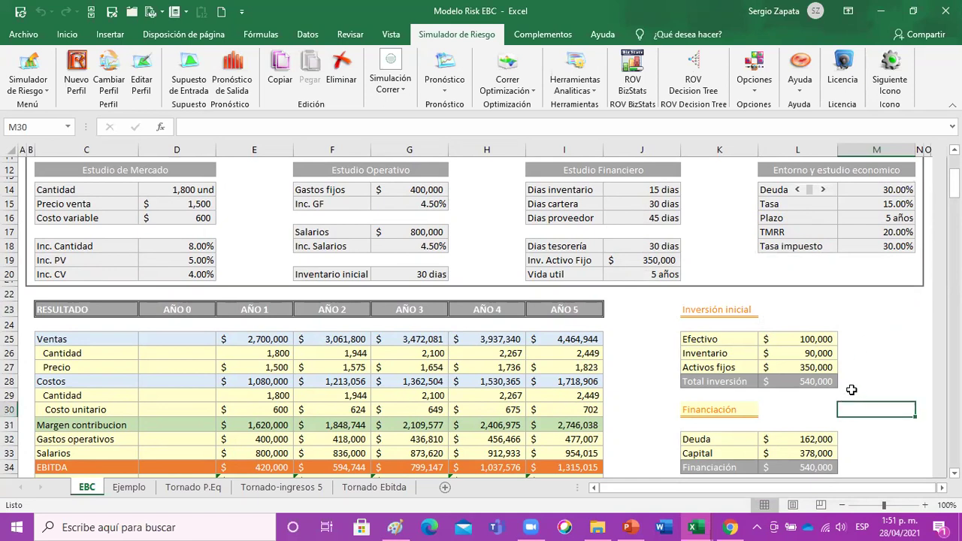
{"action": "left_click", "coordinate": [825, 439]}
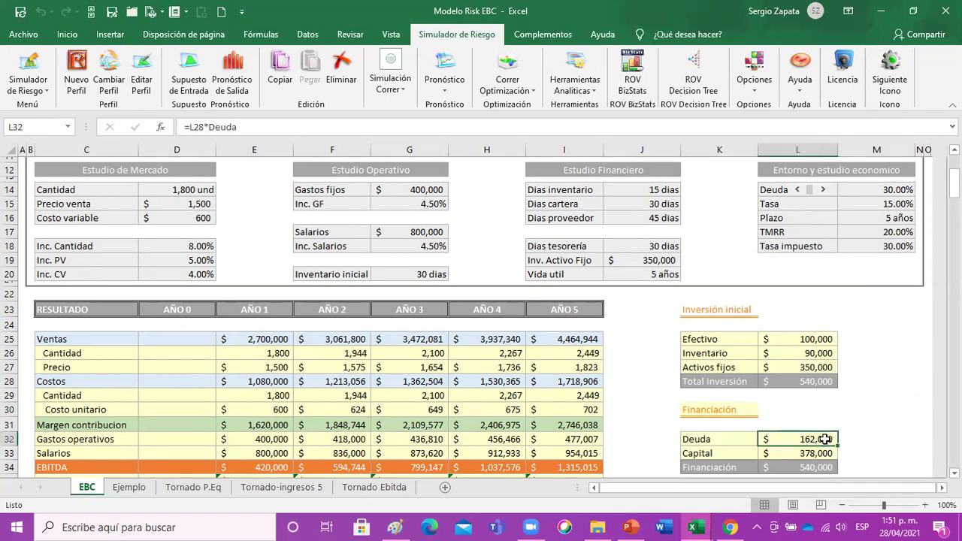
{"action": "scroll", "coordinate": [824, 439], "scroll_direction": "down", "scroll_amount": 2}
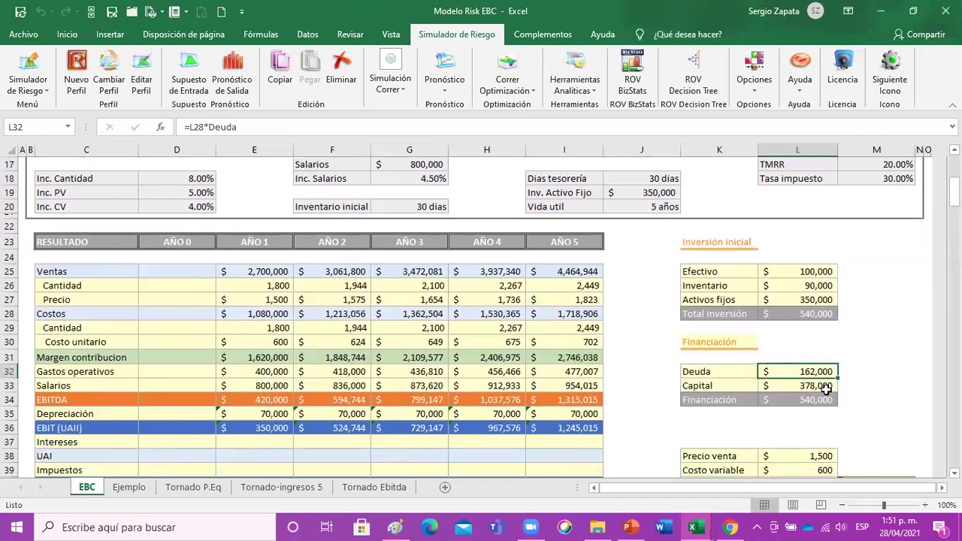
{"action": "scroll", "coordinate": [826, 387], "scroll_direction": "down", "scroll_amount": 1}
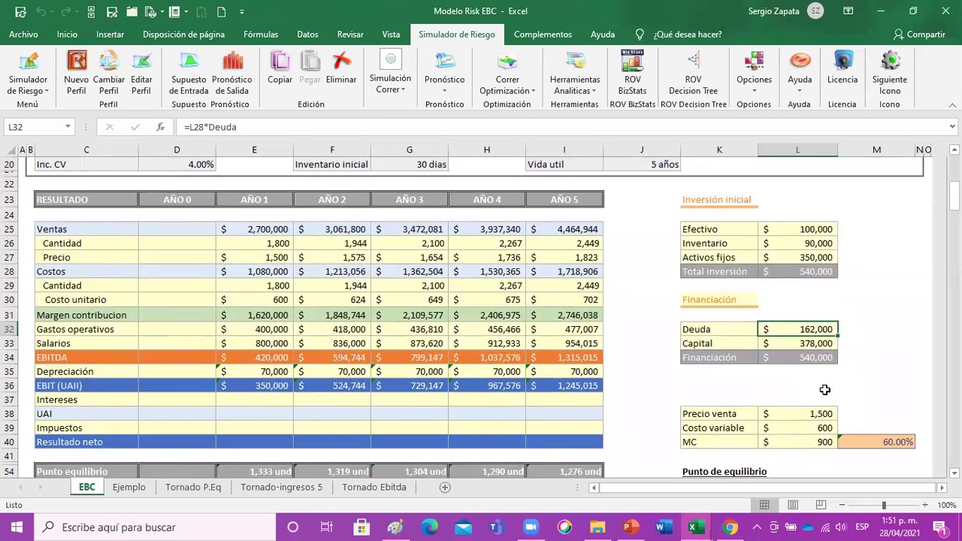
{"action": "scroll", "coordinate": [825, 390], "scroll_direction": "up", "scroll_amount": 1}
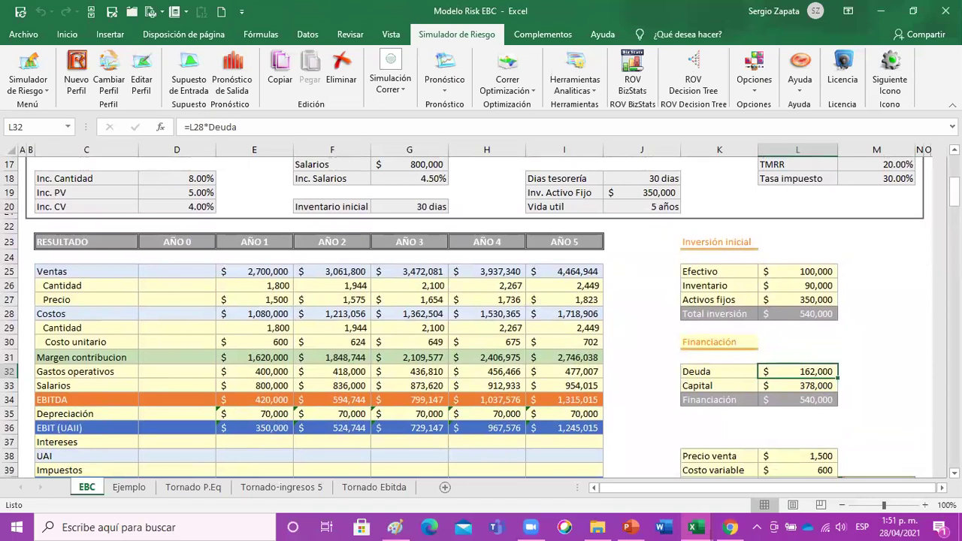
- Insert the financial function PAGOINT in the Año 1 Intereses cell, keeping the input variables in view
{"action": "scroll", "coordinate": [503, 435], "scroll_direction": "up", "scroll_amount": 1}
{"action": "left_click", "coordinate": [255, 456]}
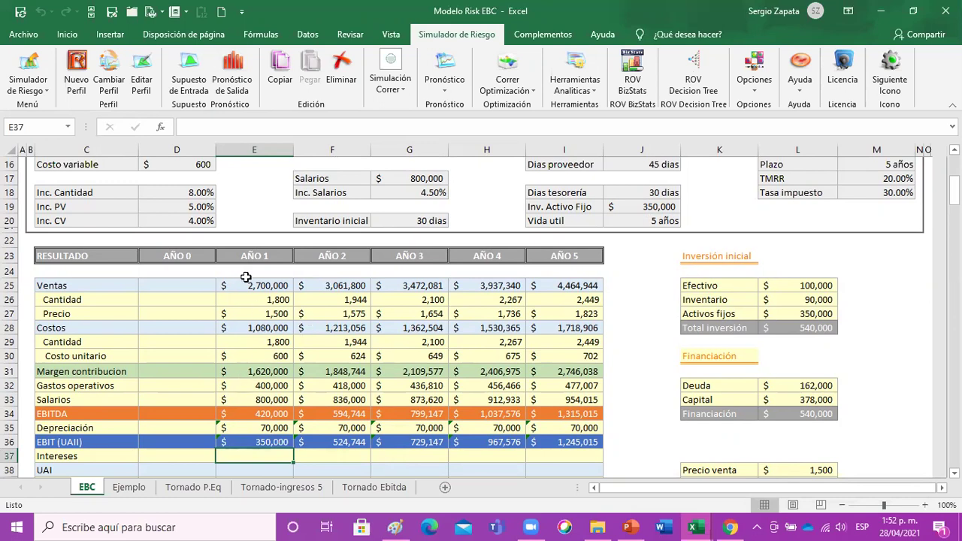
{"action": "left_click", "coordinate": [256, 35]}
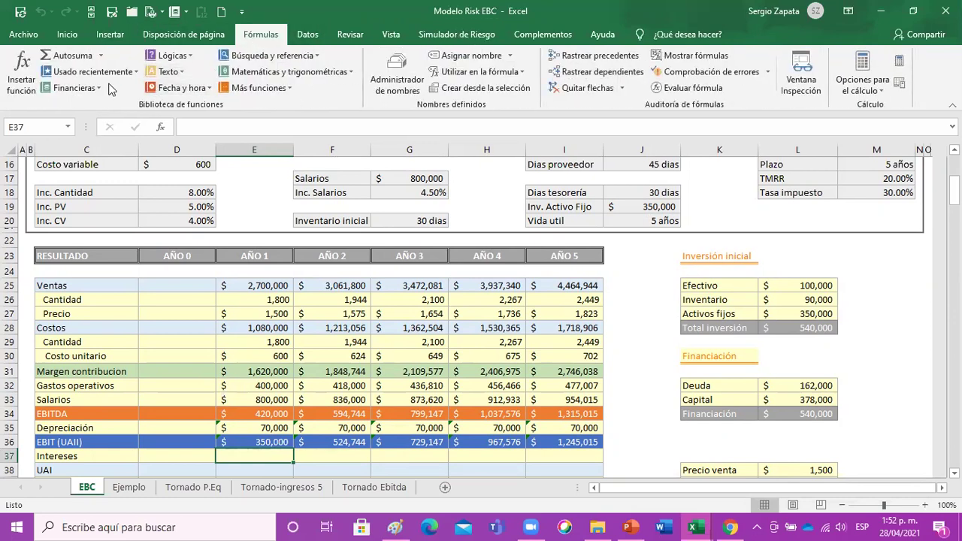
{"action": "left_click", "coordinate": [100, 89]}
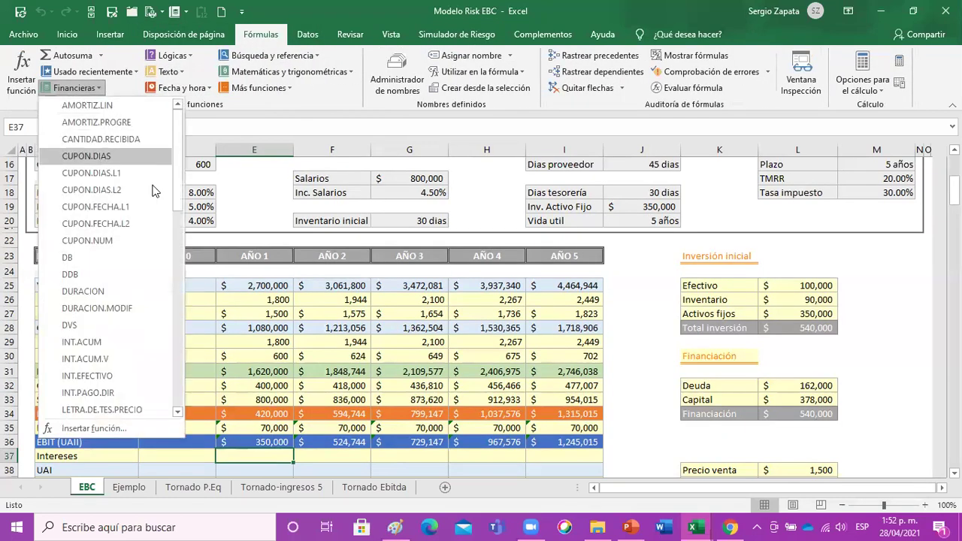
{"action": "left_click_drag", "start_coordinate": [178, 182], "coordinate": [187, 292]}
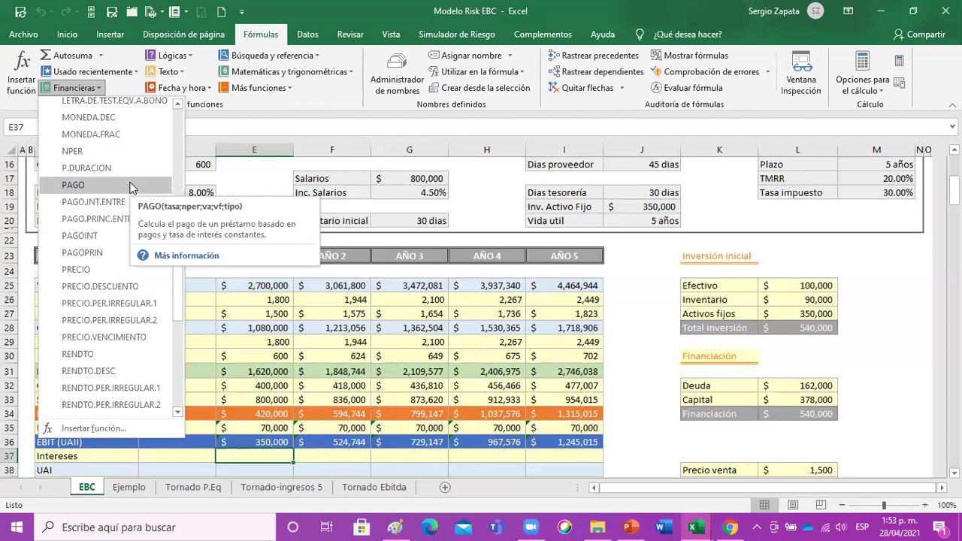
{"action": "left_click", "coordinate": [115, 235]}
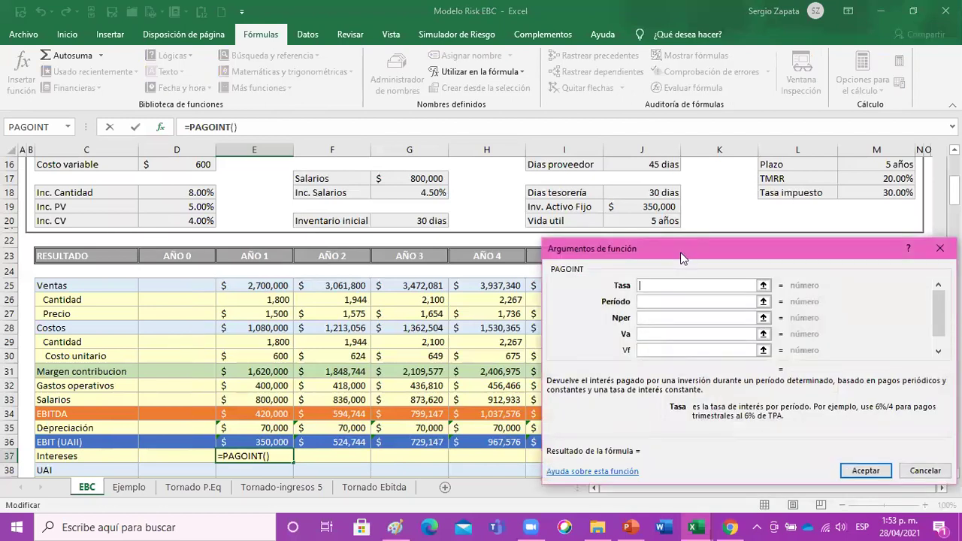
{"action": "left_click_drag", "start_coordinate": [682, 258], "coordinate": [669, 284]}
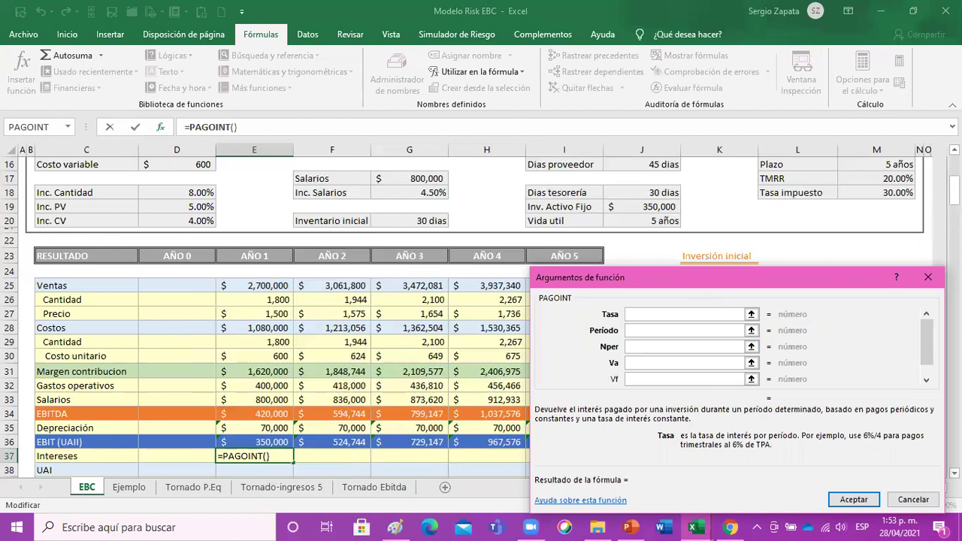
- Set PAGOINT's Tasa argument to the Tasa input and its Período argument to the Año 1 header, E23
{"action": "scroll", "coordinate": [481, 312], "scroll_direction": "up", "scroll_amount": 1}
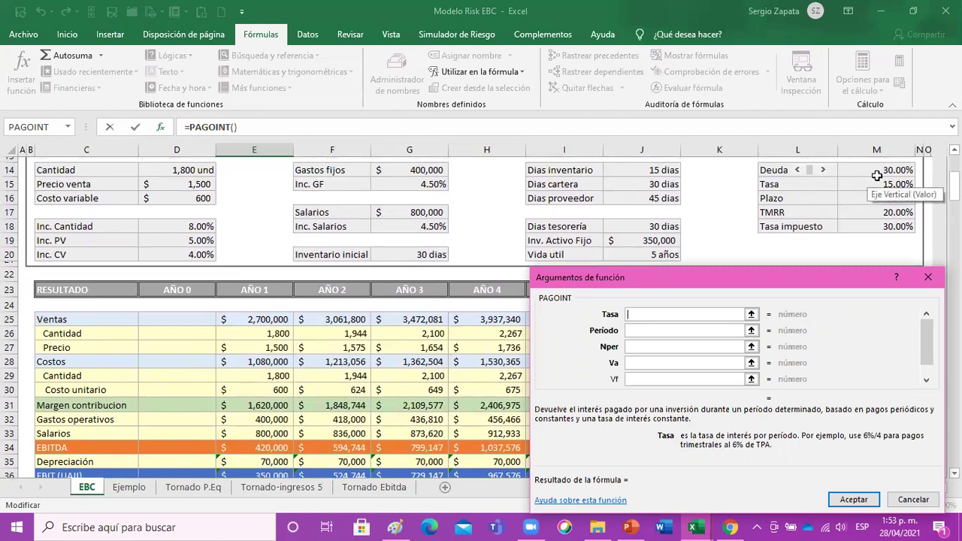
{"action": "left_click", "coordinate": [872, 186]}
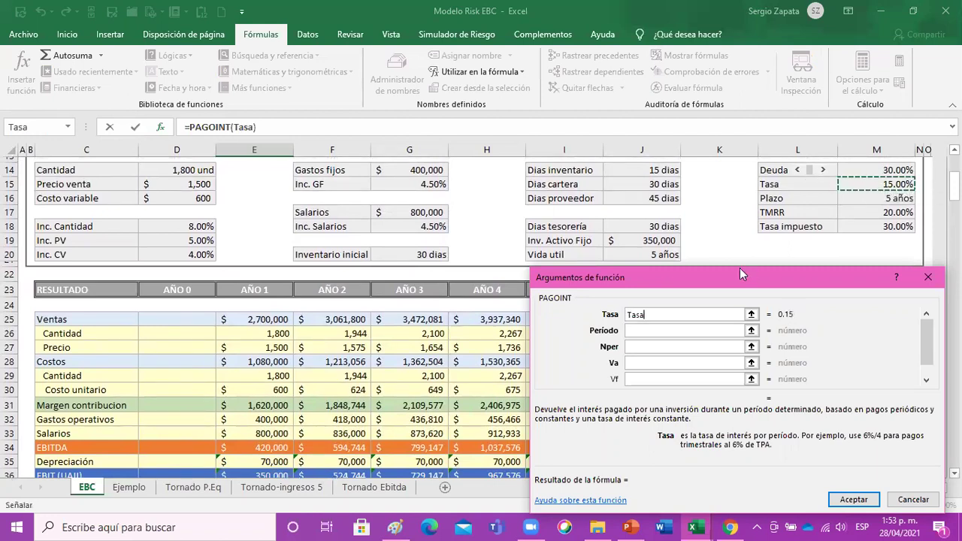
{"action": "left_click", "coordinate": [642, 333]}
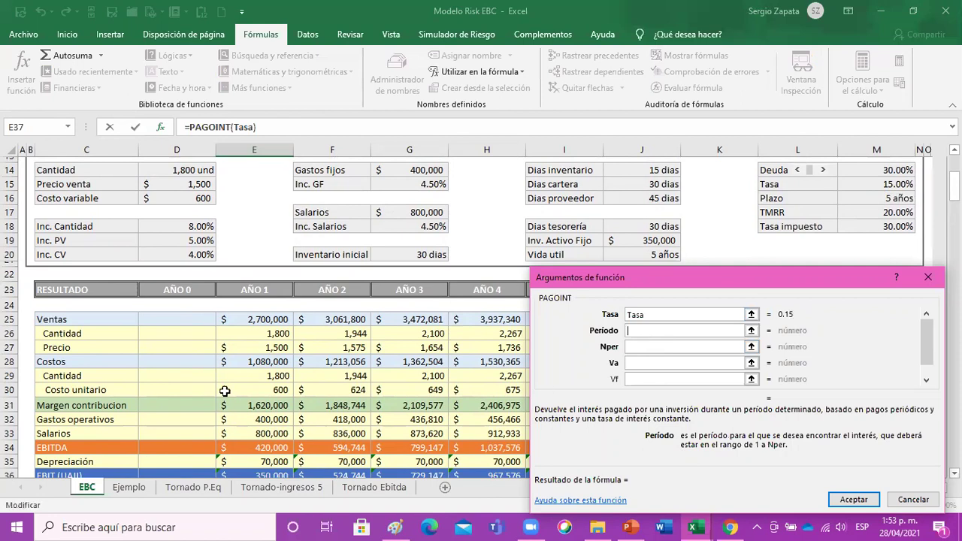
{"action": "scroll", "coordinate": [224, 391], "scroll_direction": "down", "scroll_amount": 1}
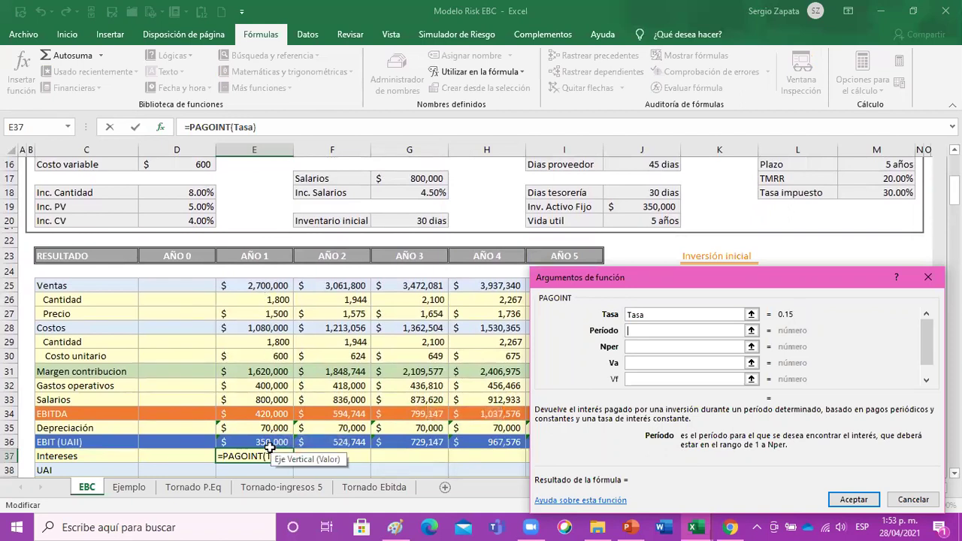
{"action": "left_click", "coordinate": [265, 256]}
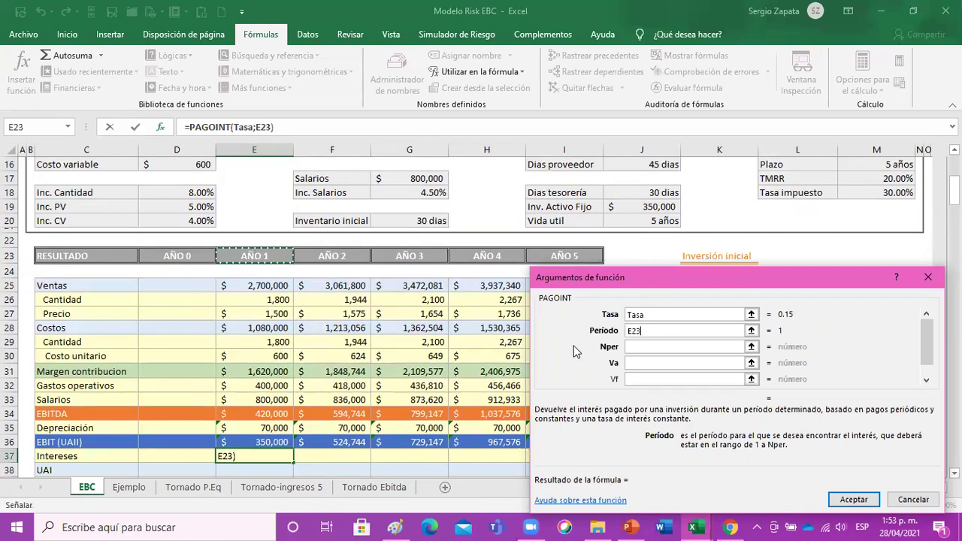
- Set Nper to the Plazo input and Va to the negative debt, -L32, and complete the PAGOINT formula
{"action": "left_click", "coordinate": [652, 348]}
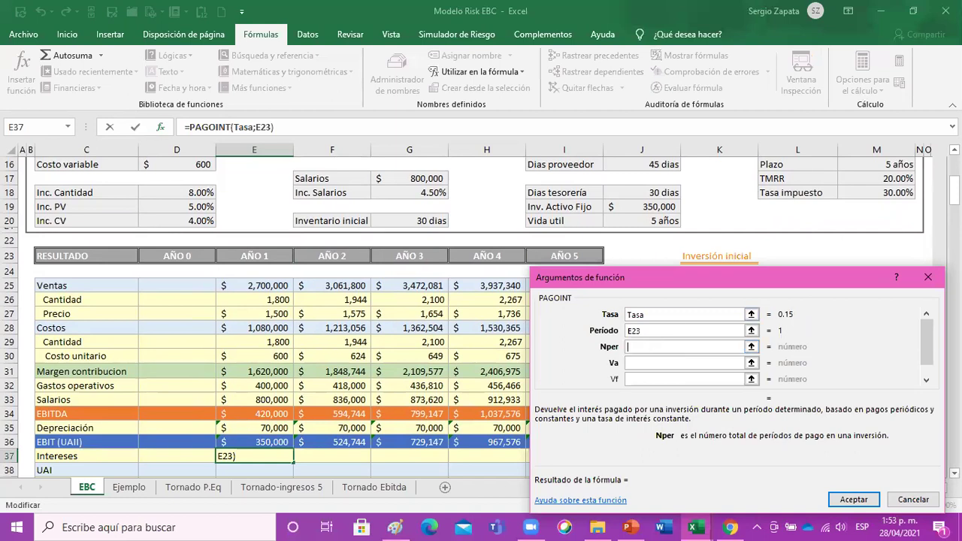
{"action": "left_click", "coordinate": [897, 164]}
{"action": "key", "text": "Tab"}
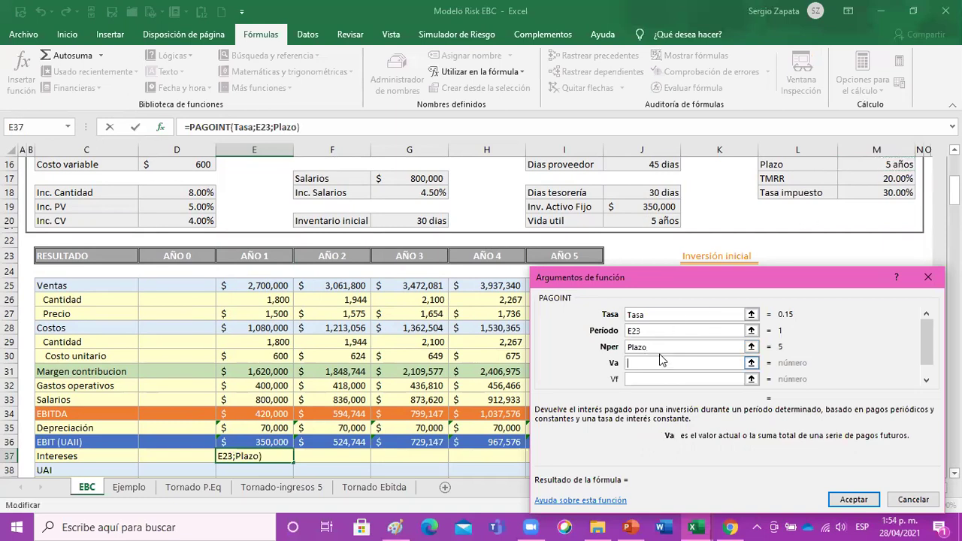
{"action": "left_click_drag", "start_coordinate": [764, 286], "coordinate": [763, 289]}
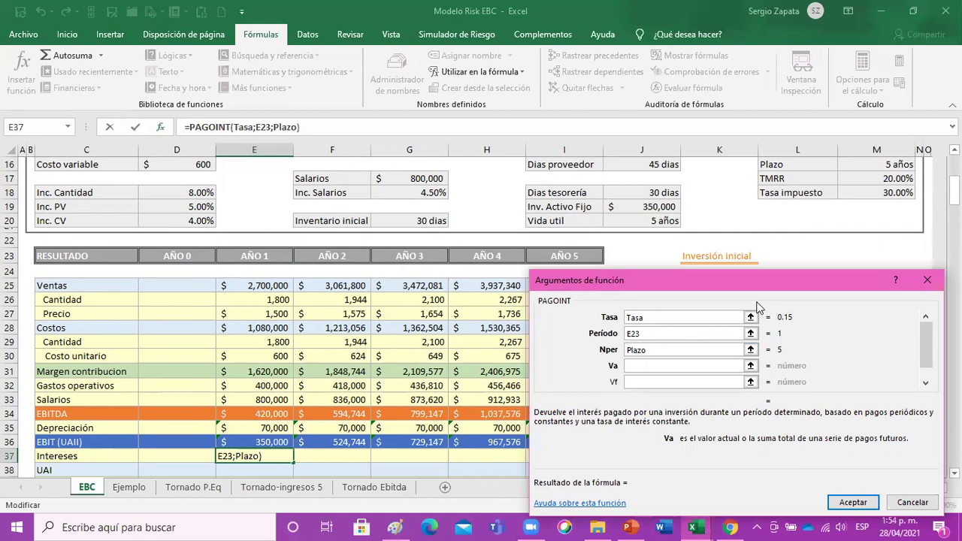
{"action": "left_click_drag", "start_coordinate": [763, 286], "coordinate": [463, 241]}
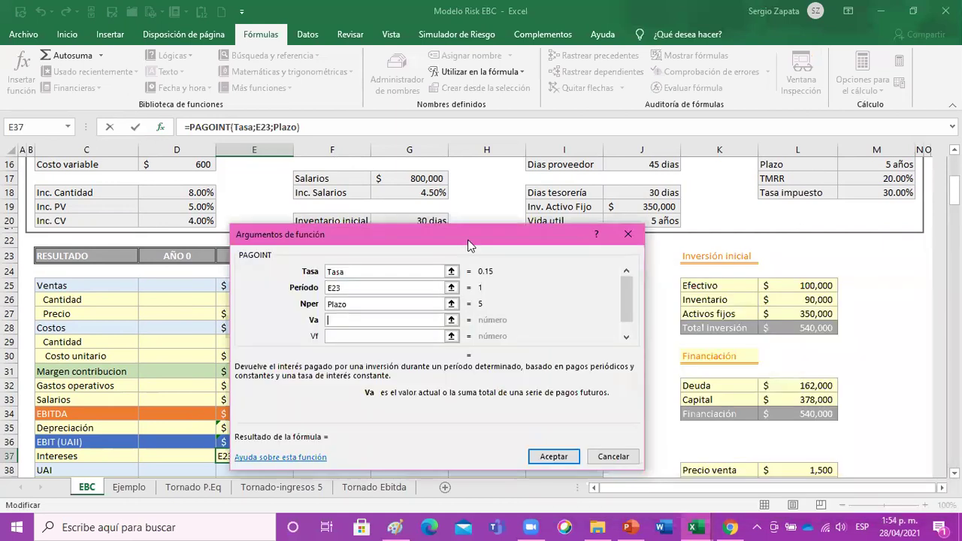
{"action": "type", "text": "-"}
{"action": "left_click", "coordinate": [778, 388]}
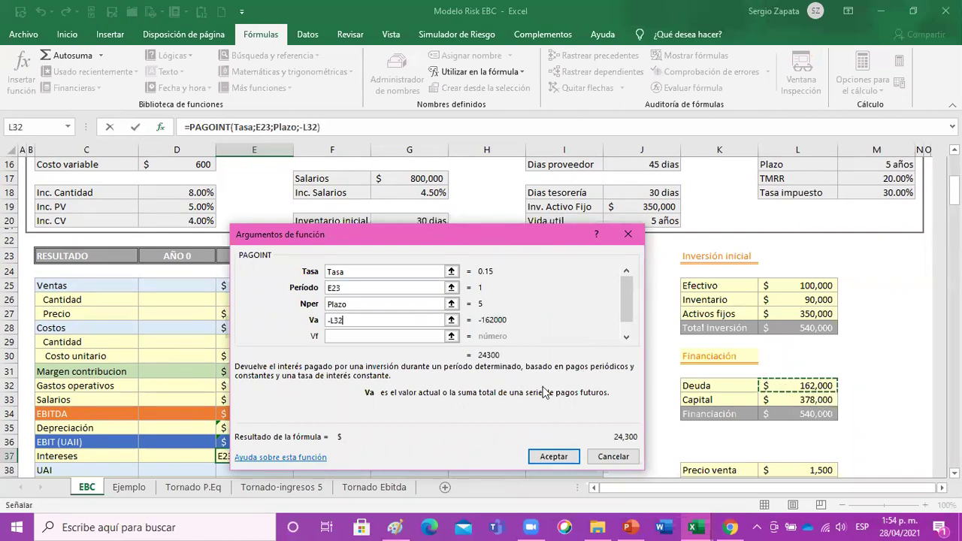
{"action": "left_click", "coordinate": [541, 457]}
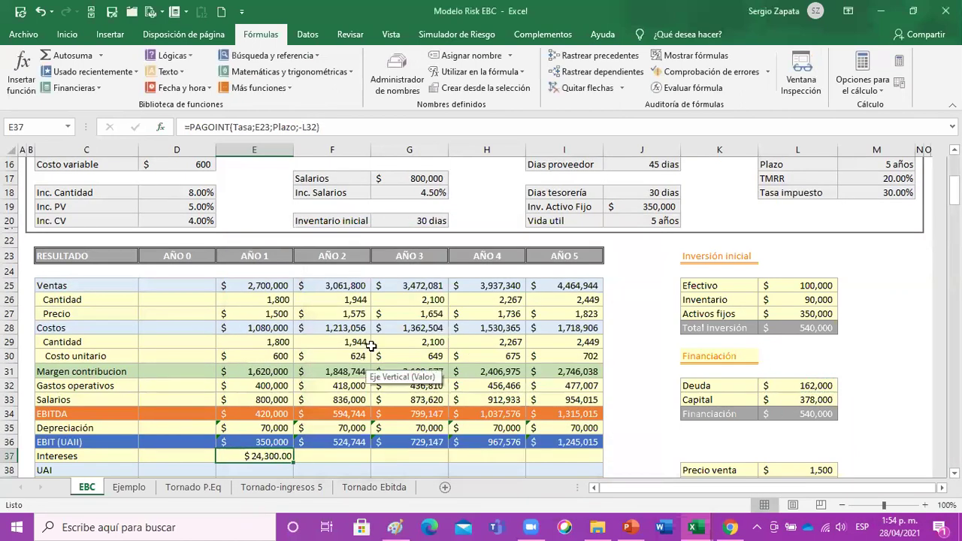
- Apply the Contabilidad number format to the Año 1 interest and fill the formula across to Año 5
{"action": "scroll", "coordinate": [368, 369], "scroll_direction": "down", "scroll_amount": 2}
{"action": "left_click", "coordinate": [67, 34]}
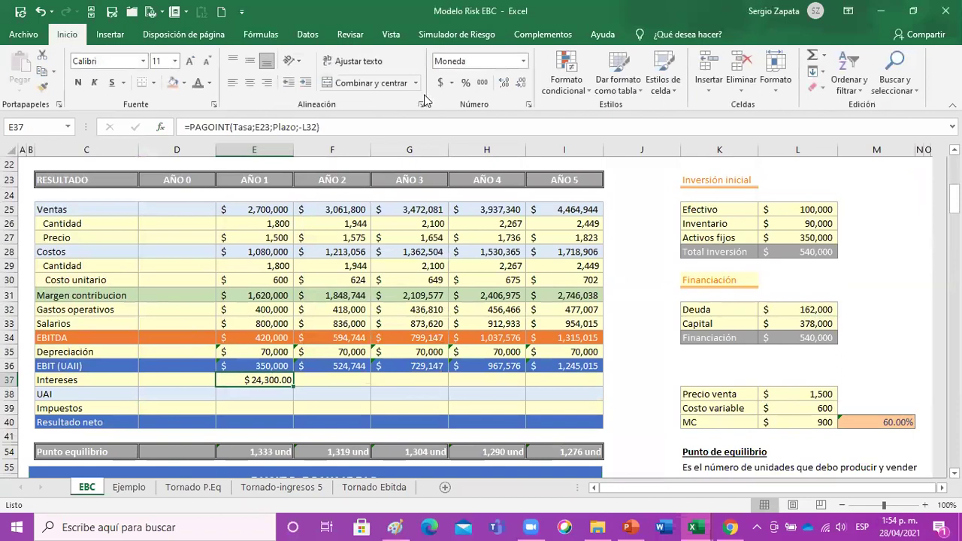
{"action": "left_click", "coordinate": [441, 82]}
{"action": "left_click_drag", "start_coordinate": [294, 386], "coordinate": [579, 388]}
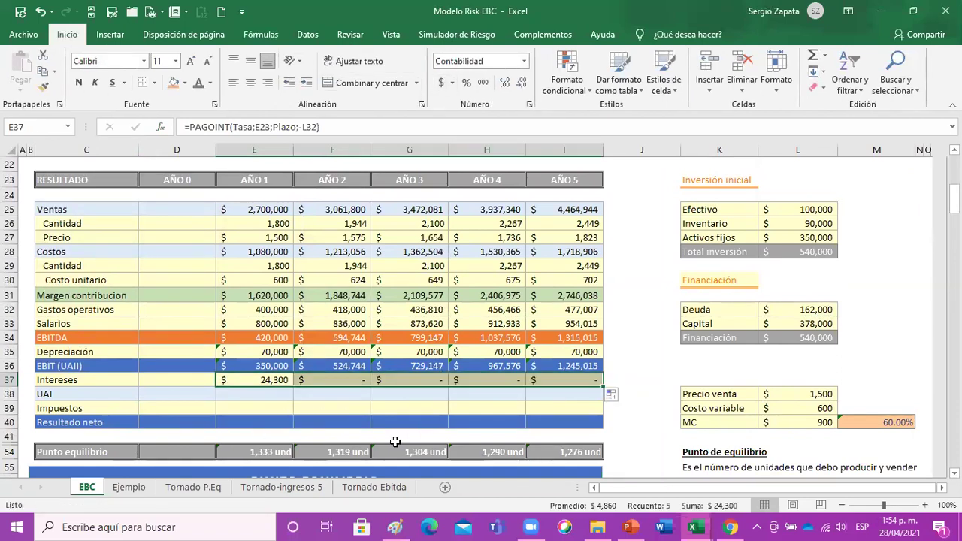
- Make the debt reference absolute as $L$32 in the Año 1 Intereses formula and reapply the Contabilidad format
{"action": "left_click", "coordinate": [278, 380]}
{"action": "double_click", "coordinate": [278, 380]}
{"action": "key", "text": "F4"}
{"action": "key", "text": "ctrl+Return"}
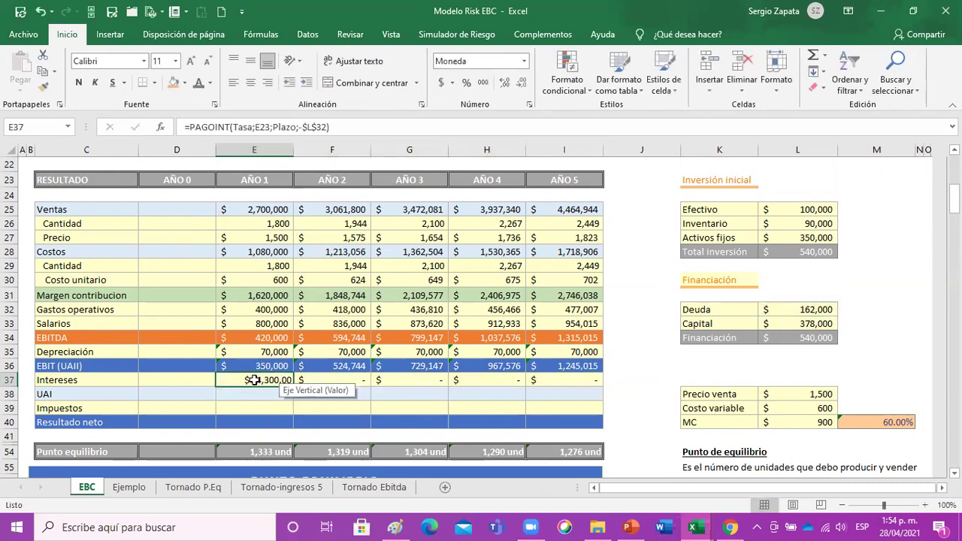
{"action": "left_click", "coordinate": [441, 83]}
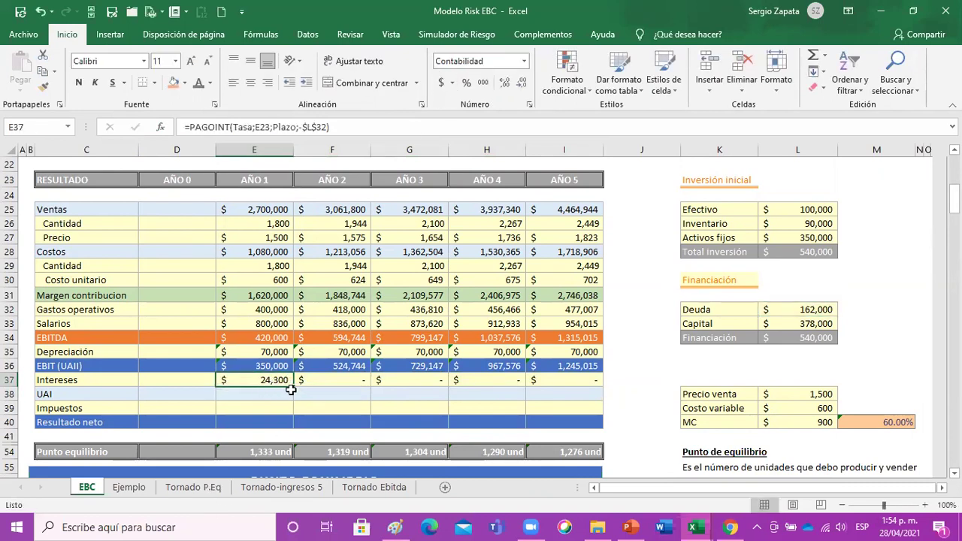
- Fill the Intereses formula across to Año 5 and calculate Año 1 UAI as EBIT minus Intereses, =E36-E37
{"action": "left_click_drag", "start_coordinate": [293, 386], "coordinate": [597, 396]}
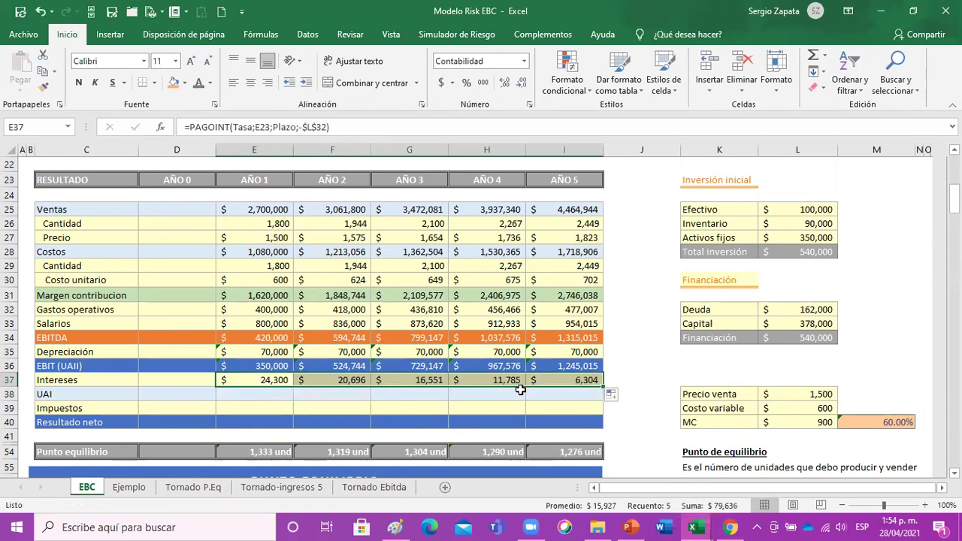
{"action": "left_click", "coordinate": [256, 391]}
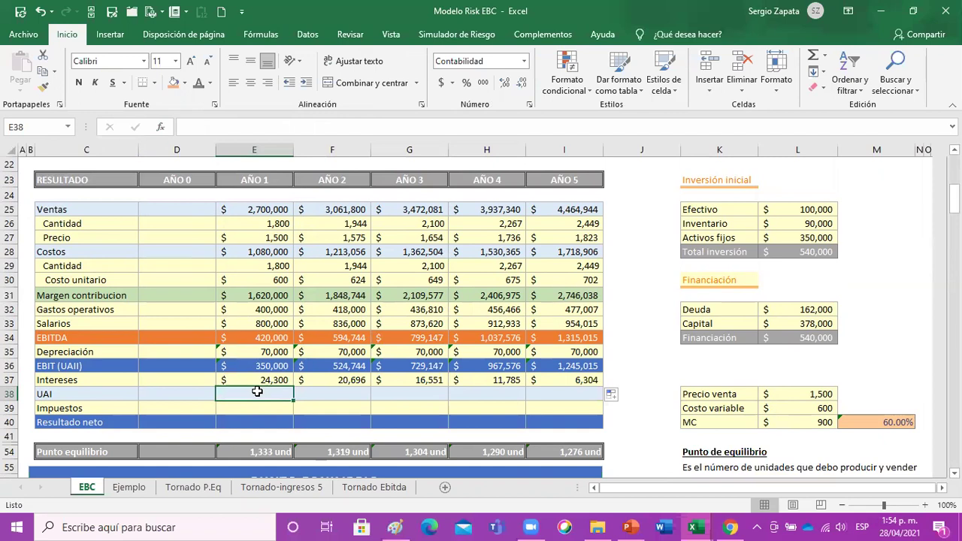
{"action": "type", "text": "="}
{"action": "key", "text": "Up"}
{"action": "key", "text": "Up"}
{"action": "type", "text": "-"}
{"action": "key", "text": "Up"}
{"action": "key", "text": "Return"}
{"action": "left_click", "coordinate": [258, 393]}
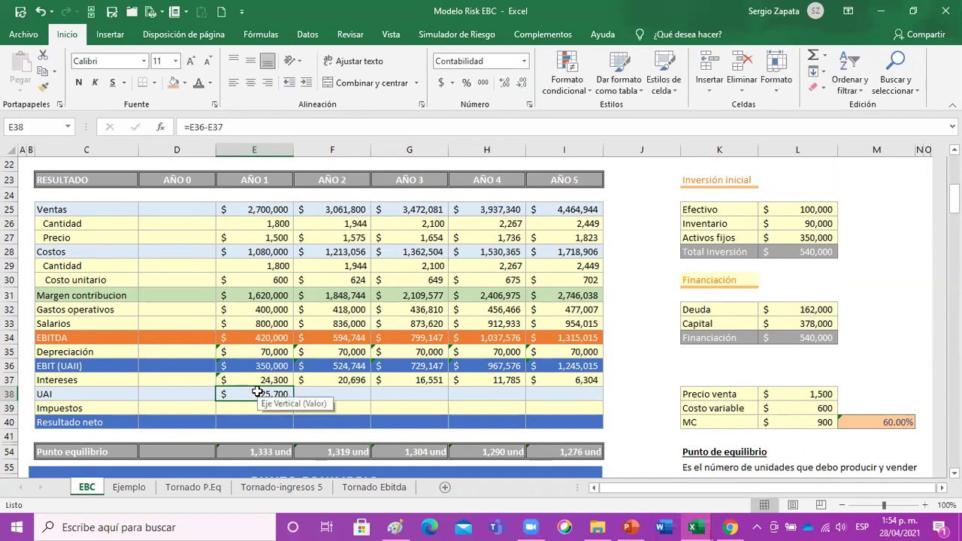
- Copy the Año 1 UAI formula across the UAI row through Año 5
{"action": "key", "text": "ctrl+c"}
{"action": "key", "text": "shift+Right"}
{"action": "key", "text": "shift+Right"}
{"action": "key", "text": "shift+Right"}
{"action": "key", "text": "shift+Right"}
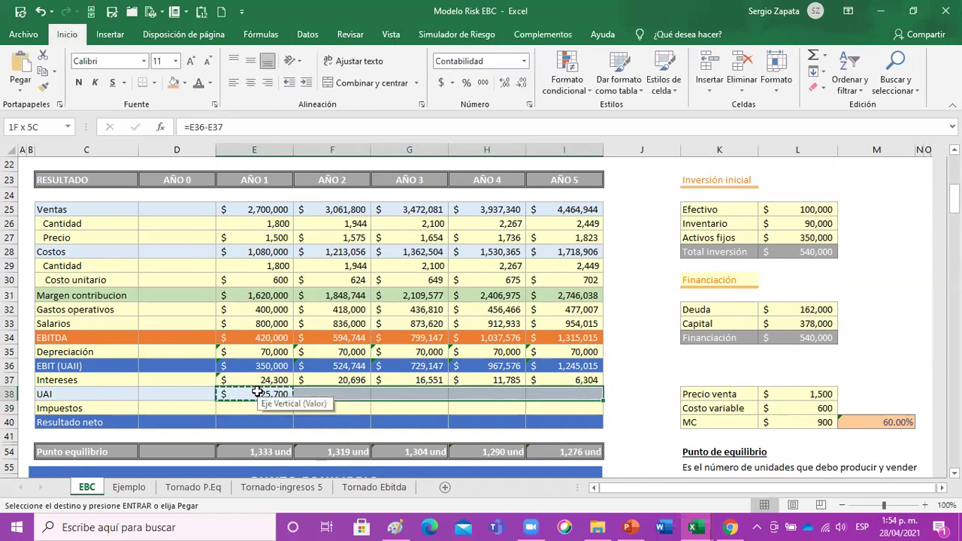
{"action": "key", "text": "Return"}
- Review the cell references in the Año 1 Intereses PAGOINT formula without changing it
{"action": "key", "text": "Up"}
{"action": "key", "text": "F2"}
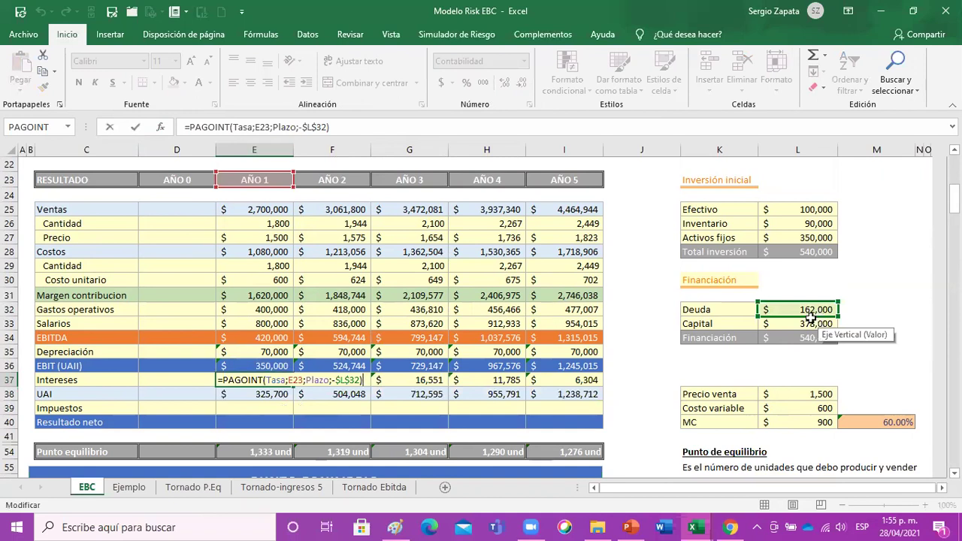
{"action": "key", "text": "ctrl+Return"}
{"action": "left_click", "coordinate": [275, 396]}
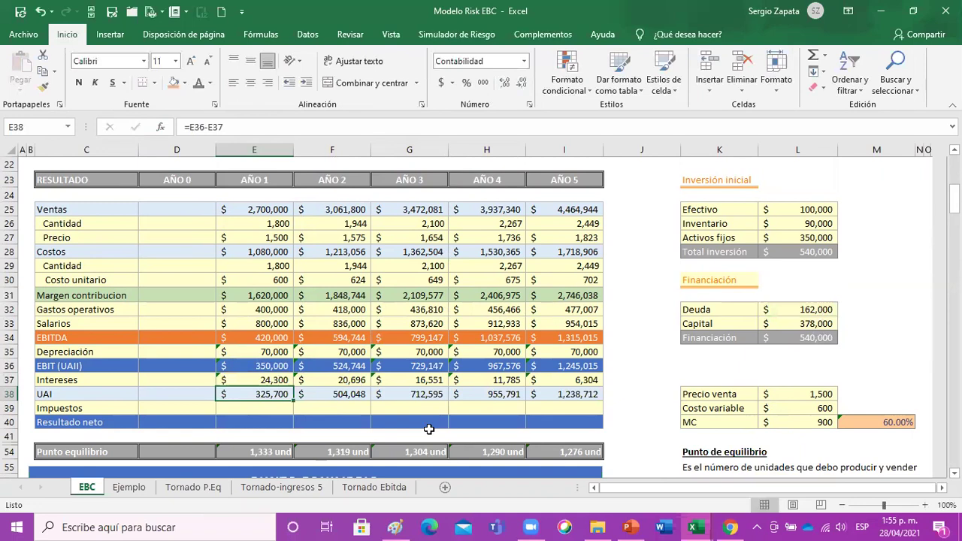
{"action": "key", "text": "Up"}
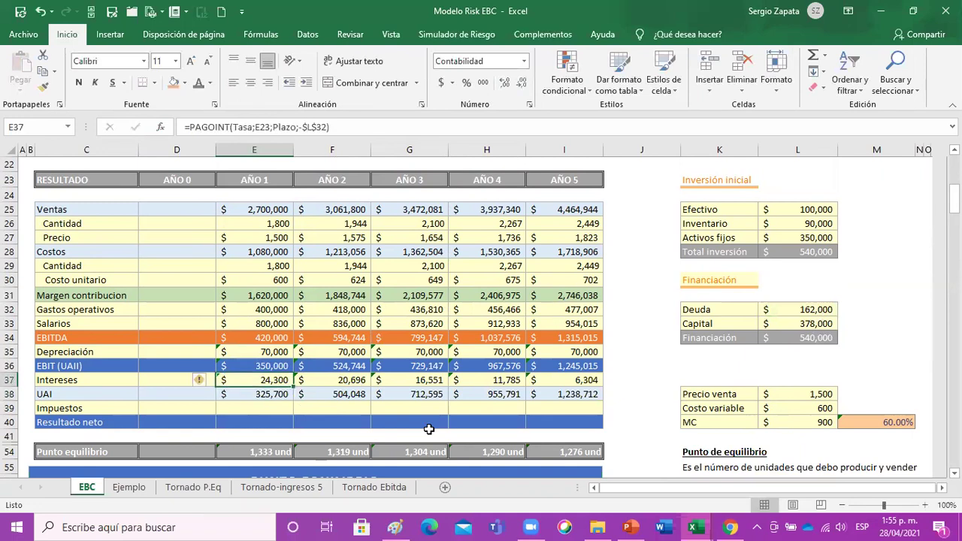
- On the Ejemplo sheet, link cell D23 to the Deuda amount in L32 of the EBC sheet
{"action": "left_click", "coordinate": [129, 487]}
{"action": "scroll", "coordinate": [259, 429], "scroll_direction": "down", "scroll_amount": 4}
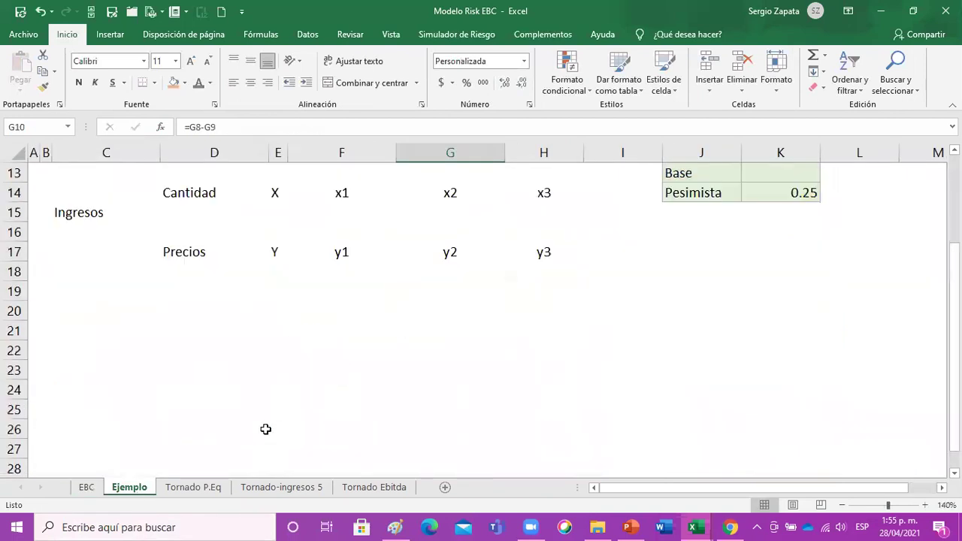
{"action": "left_click", "coordinate": [231, 317]}
{"action": "type", "text": "+"}
{"action": "key", "text": "ctrl+Page_Up"}
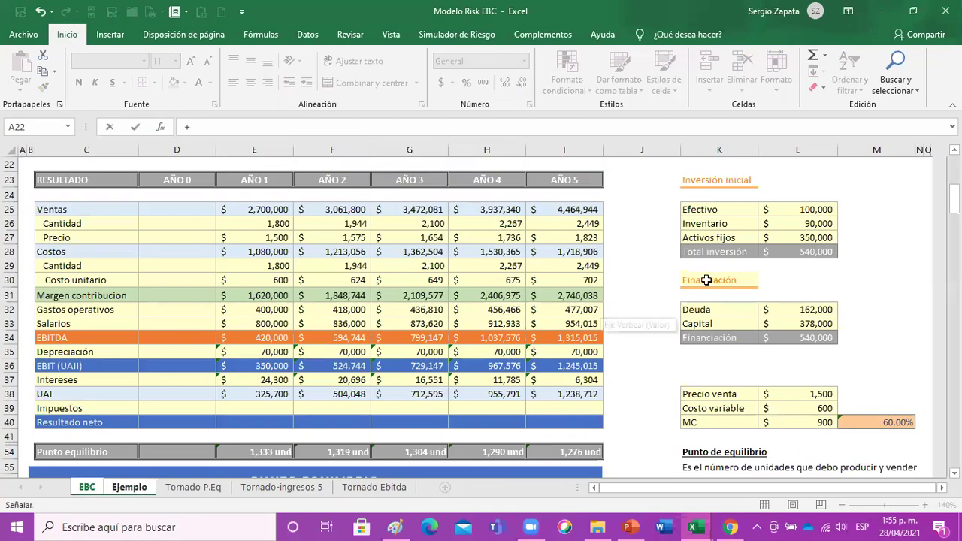
{"action": "left_click", "coordinate": [805, 309]}
{"action": "key", "text": "Return"}
{"action": "key", "text": "Down"}
{"action": "key", "text": "Down"}
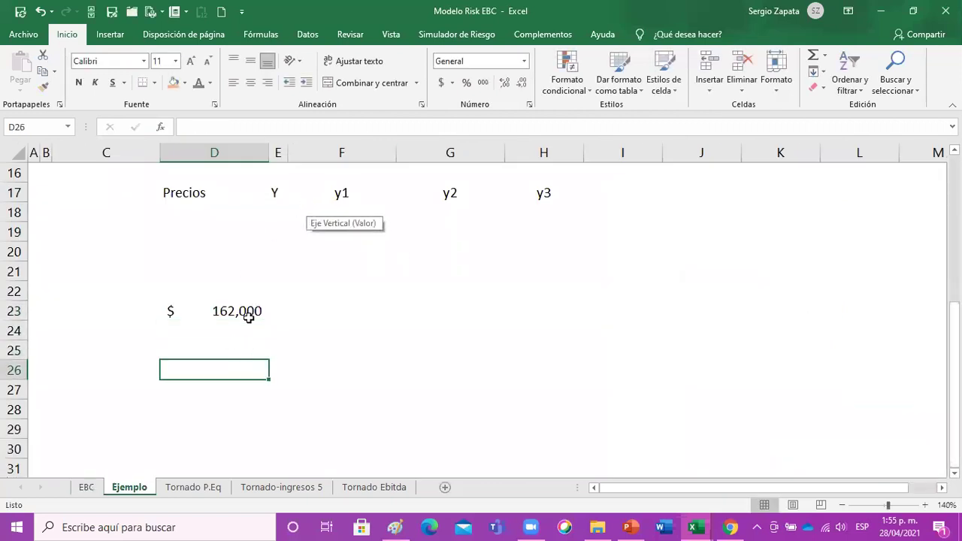
- Make columns E through J on the Ejemplo sheet the same width as column D
{"action": "left_click", "coordinate": [251, 314]}
{"action": "left_click_drag", "start_coordinate": [255, 251], "coordinate": [665, 254]}
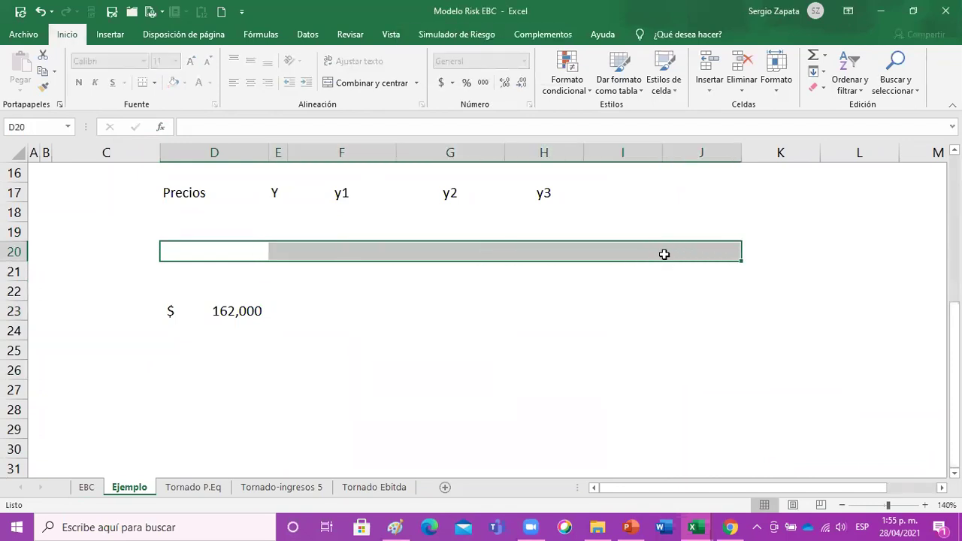
{"action": "key", "text": "alt+o"}
{"action": "key", "text": "c"}
{"action": "key", "text": "a"}
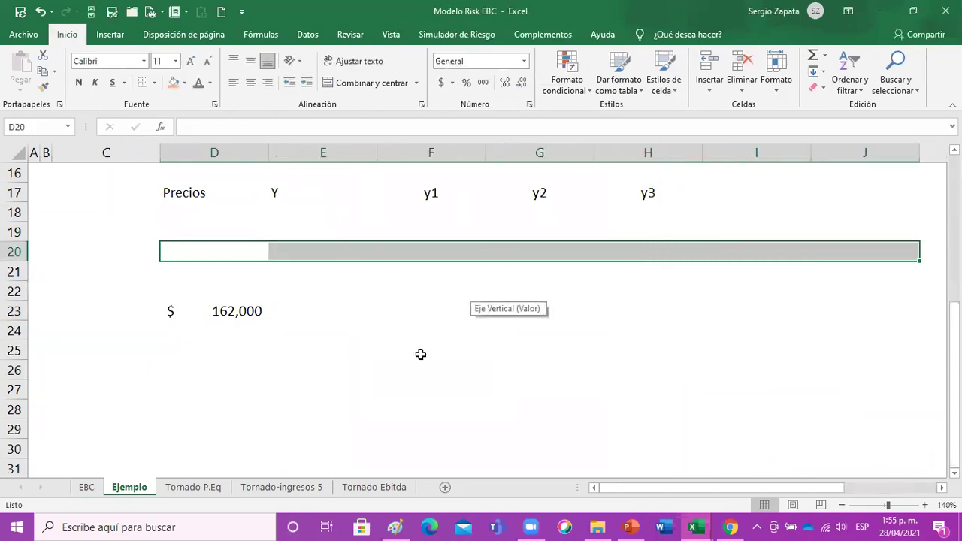
- Link cell E26 of the Ejemplo sheet to the Año 1 interest, EBC!E37
{"action": "left_click", "coordinate": [842, 505]}
{"action": "scroll", "coordinate": [500, 409], "scroll_direction": "down", "scroll_amount": 2}
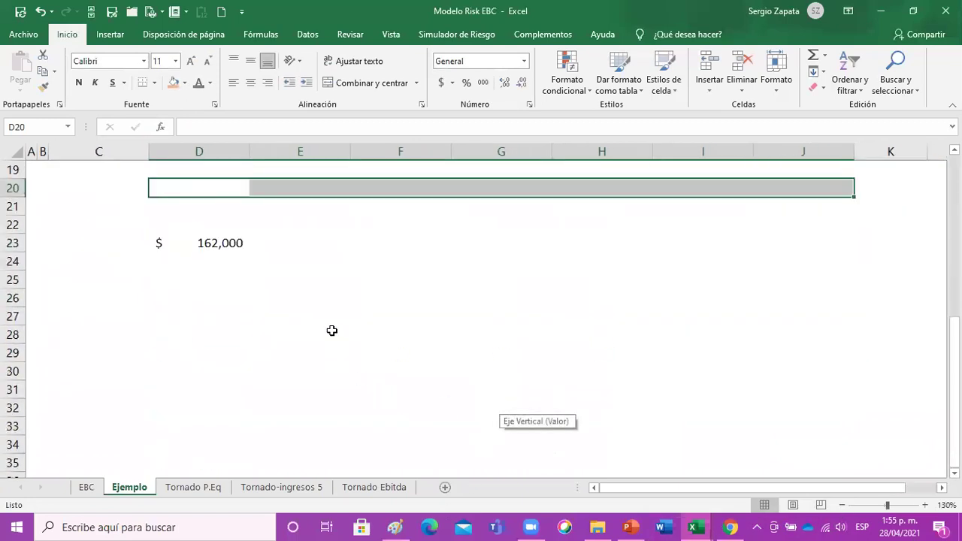
{"action": "left_click", "coordinate": [333, 333]}
{"action": "left_click", "coordinate": [295, 298]}
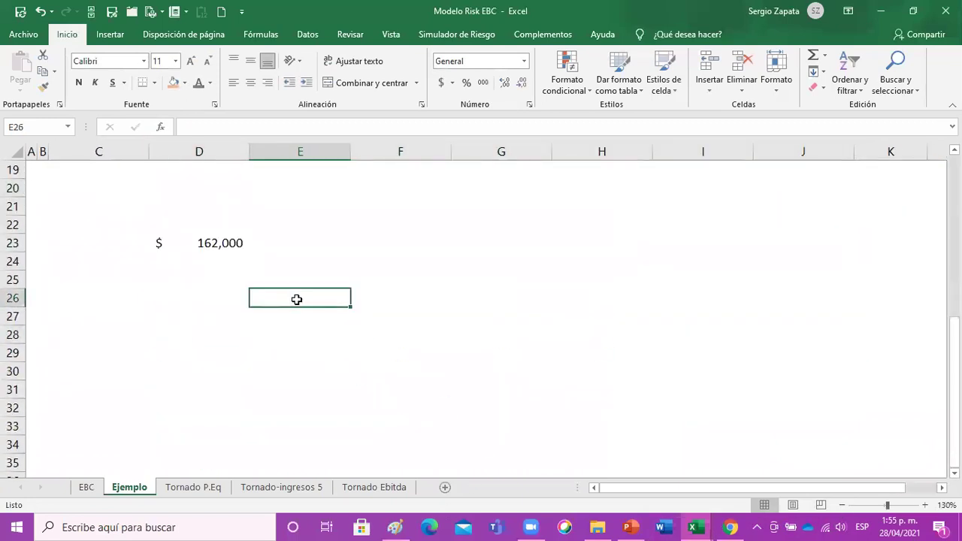
{"action": "type", "text": "+"}
{"action": "left_click", "coordinate": [91, 487]}
{"action": "left_click", "coordinate": [264, 378]}
{"action": "key", "text": "Return"}
- Copy the linked interest in E26 across to I26 to bring in all five years
{"action": "key", "text": "ctrl+c"}
{"action": "key", "text": "shift+Right"}
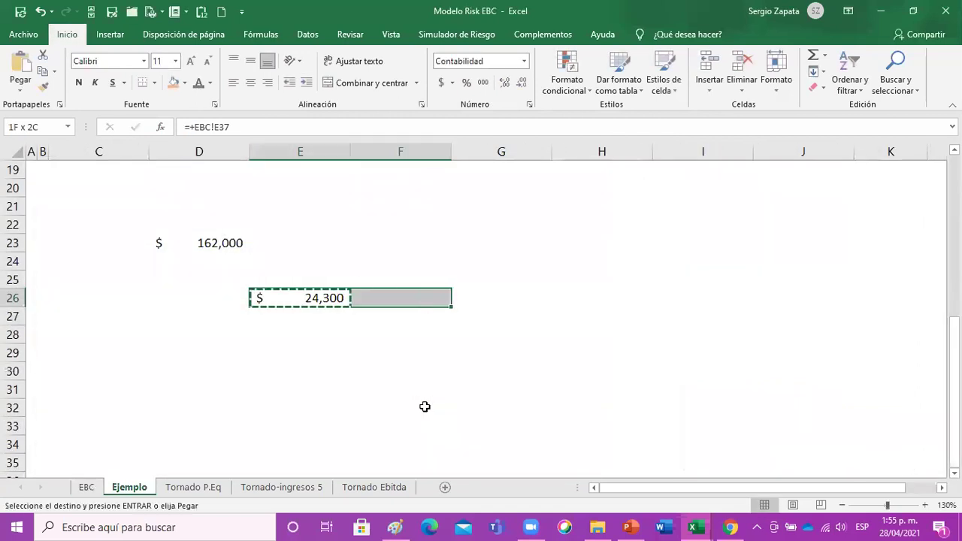
{"action": "key", "text": "shift+Right"}
{"action": "key", "text": "shift+Right"}
{"action": "key", "text": "shift+Right"}
{"action": "key", "text": "Return"}
- Enter the period numbers 1, 2, 3, 4 and 5 in E25:I25 above the interest amounts
{"action": "key", "text": "Up"}
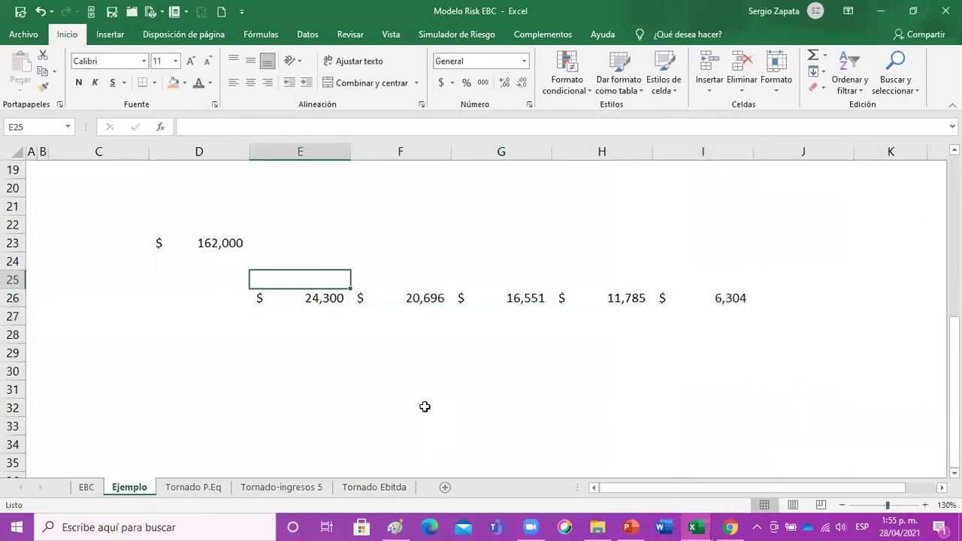
{"action": "type", "text": "1"}
{"action": "key", "text": "Tab"}
{"action": "type", "text": "2"}
{"action": "key", "text": "Tab"}
{"action": "type", "text": "3"}
{"action": "key", "text": "Tab"}
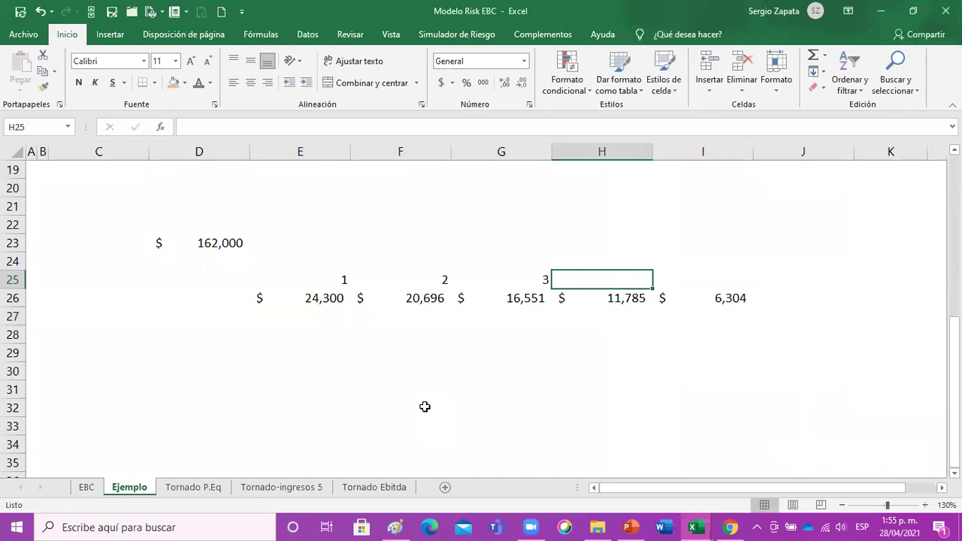
{"action": "type", "text": "4"}
{"action": "key", "text": "Tab"}
{"action": "type", "text": "5"}
- Reduce the font size of the period numbers in E25:I25 to 9
{"action": "key", "text": "Left"}
{"action": "key", "text": "Left"}
{"action": "key", "text": "Left"}
{"action": "key", "text": "Left"}
{"action": "key", "text": "shift+Right"}
{"action": "key", "text": "shift+Right"}
{"action": "key", "text": "shift+Right"}
{"action": "key", "text": "shift+Right"}
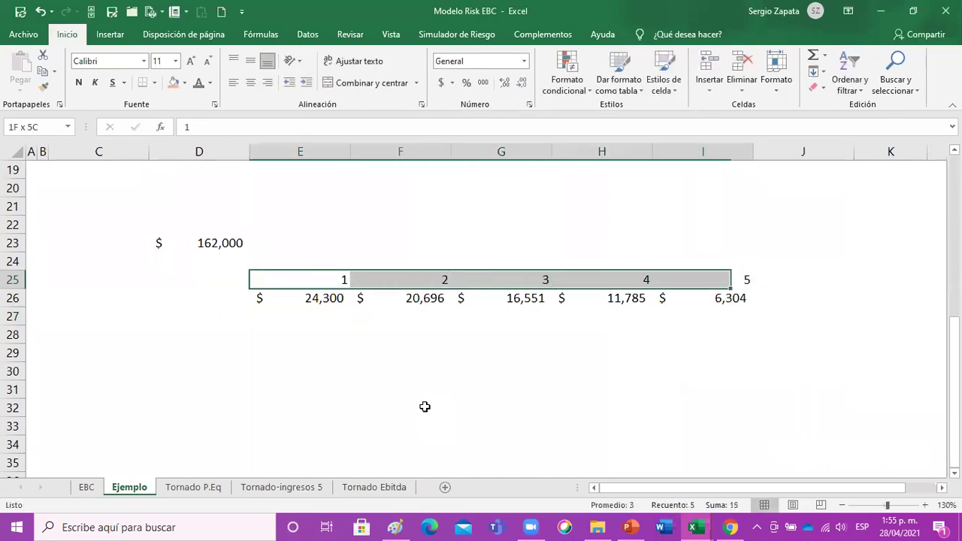
{"action": "left_click", "coordinate": [209, 61]}
{"action": "left_click", "coordinate": [209, 60]}
- Insert an empty row at row 25, above the period numbers
{"action": "left_click", "coordinate": [184, 248]}
{"action": "left_click", "coordinate": [210, 279]}
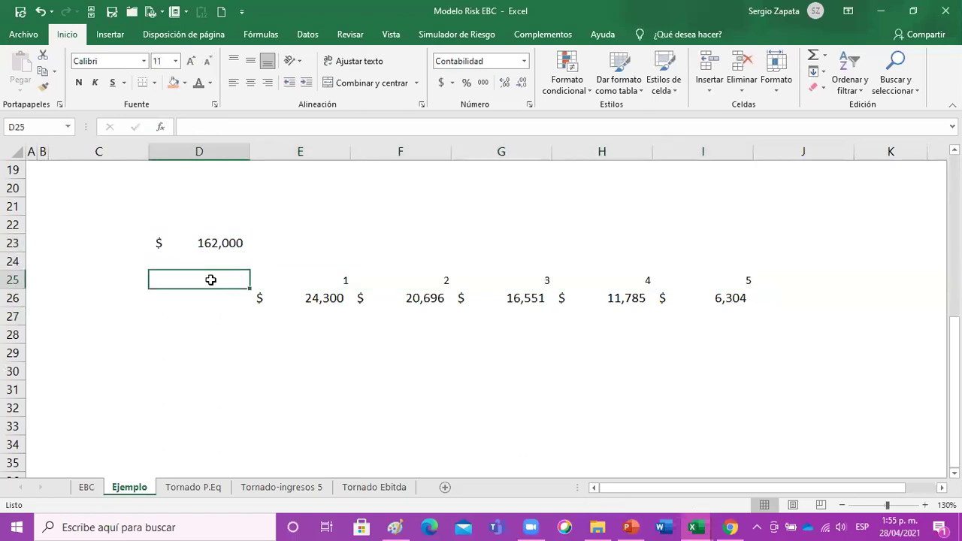
{"action": "key", "text": "ctrl+shift+plus"}
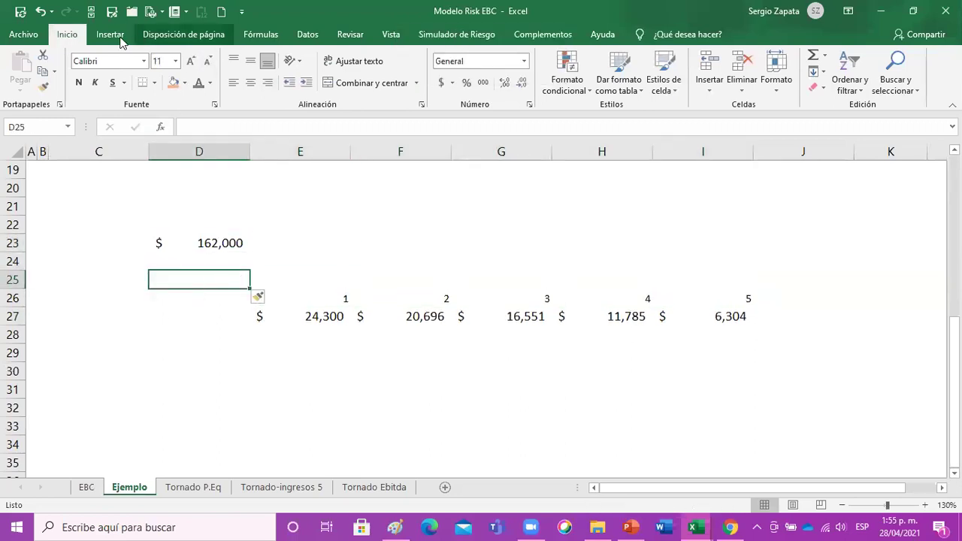
- Draw a horizontal line about 15 cm long across row 25 and an upward arrow about 0.65 cm tall from its start toward the debt amount
{"action": "left_click", "coordinate": [111, 35]}
{"action": "left_click", "coordinate": [176, 88]}
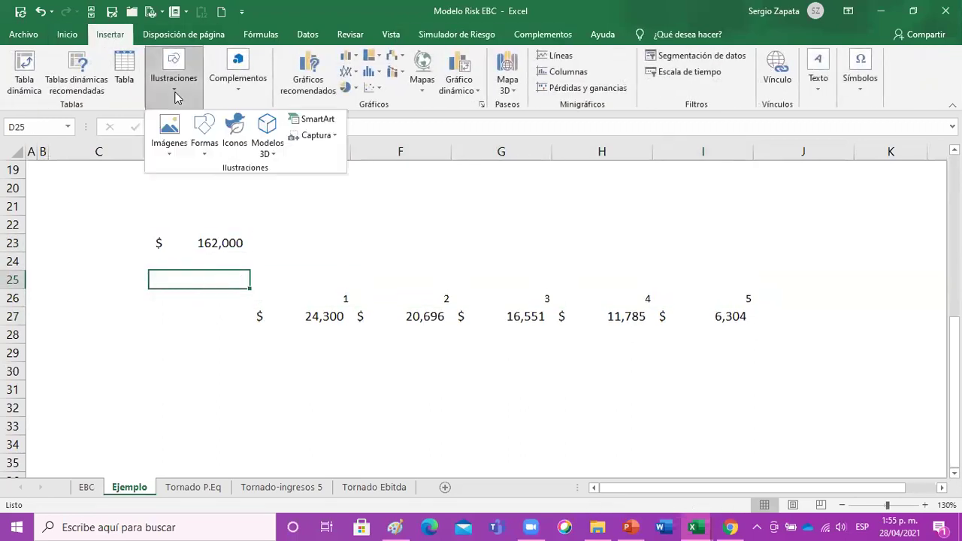
{"action": "left_click", "coordinate": [203, 154]}
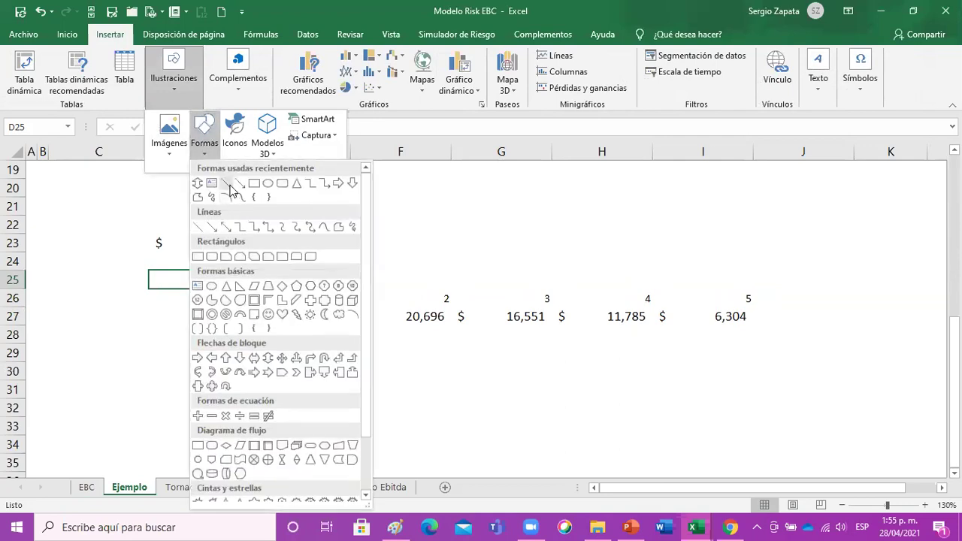
{"action": "left_click", "coordinate": [230, 185]}
{"action": "left_click_drag", "start_coordinate": [217, 277], "coordinate": [737, 277]}
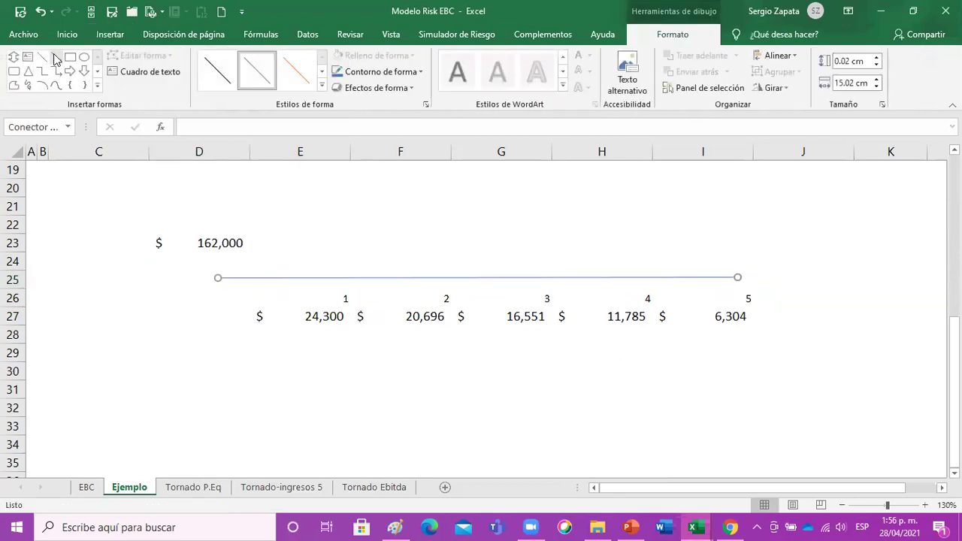
{"action": "left_click", "coordinate": [56, 57]}
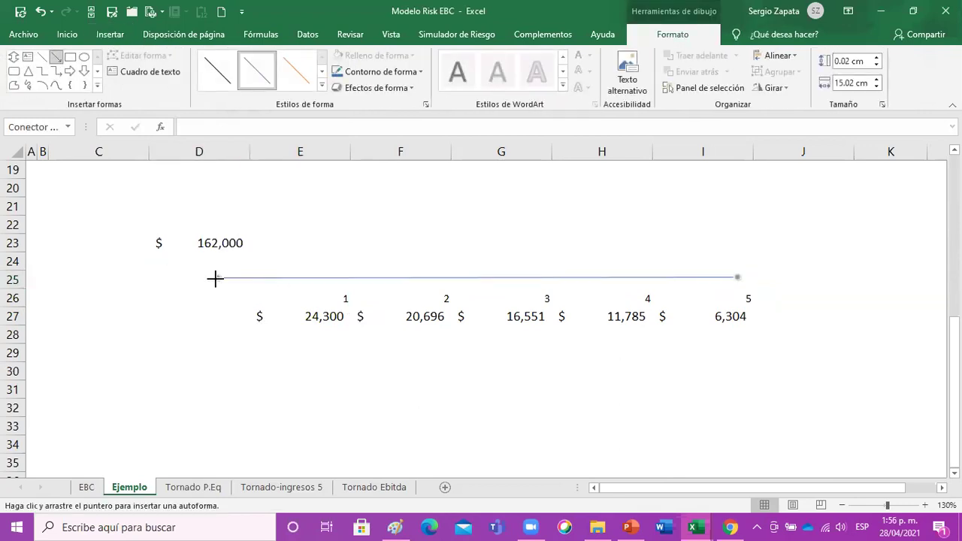
{"action": "left_click_drag", "start_coordinate": [216, 259], "coordinate": [216, 279]}
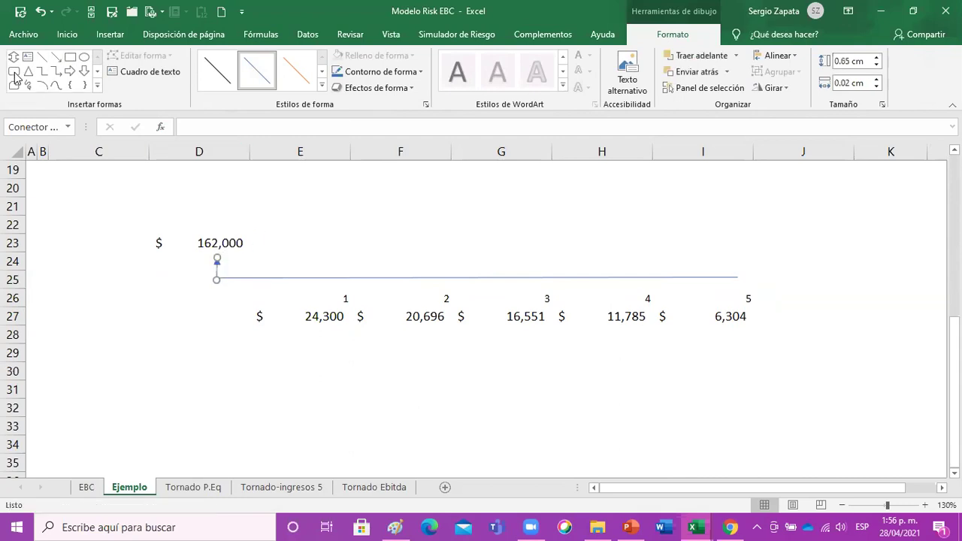
- Draw five downward arrows, each about 0.5 to 0.6 cm tall, from the timeline toward the interest amounts of periods 1 to 5
{"action": "left_click", "coordinate": [55, 57]}
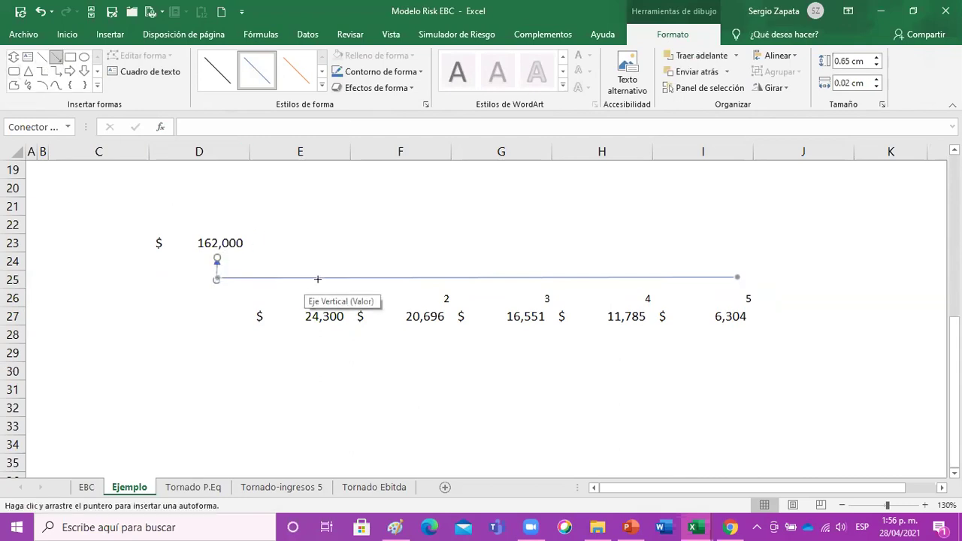
{"action": "left_click_drag", "start_coordinate": [317, 282], "coordinate": [318, 299]}
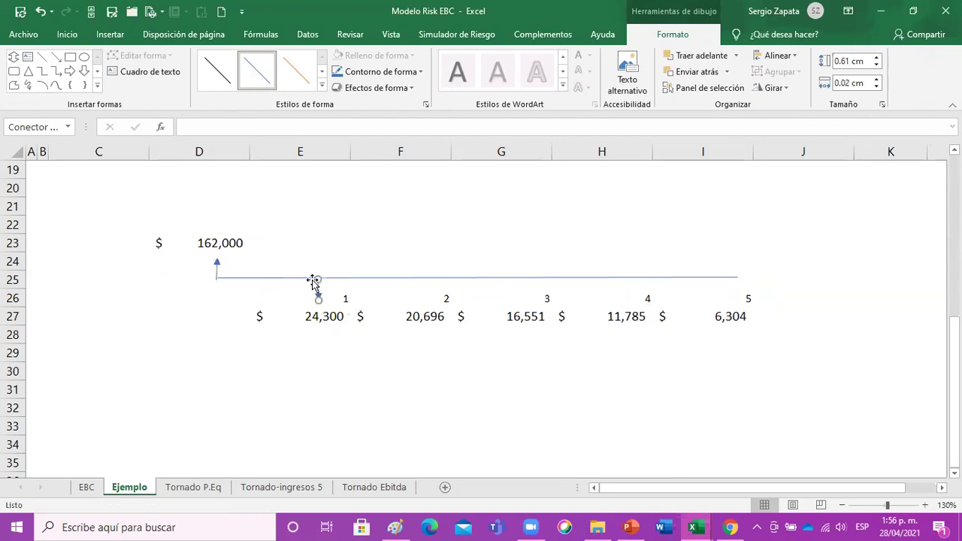
{"action": "left_click", "coordinate": [55, 57]}
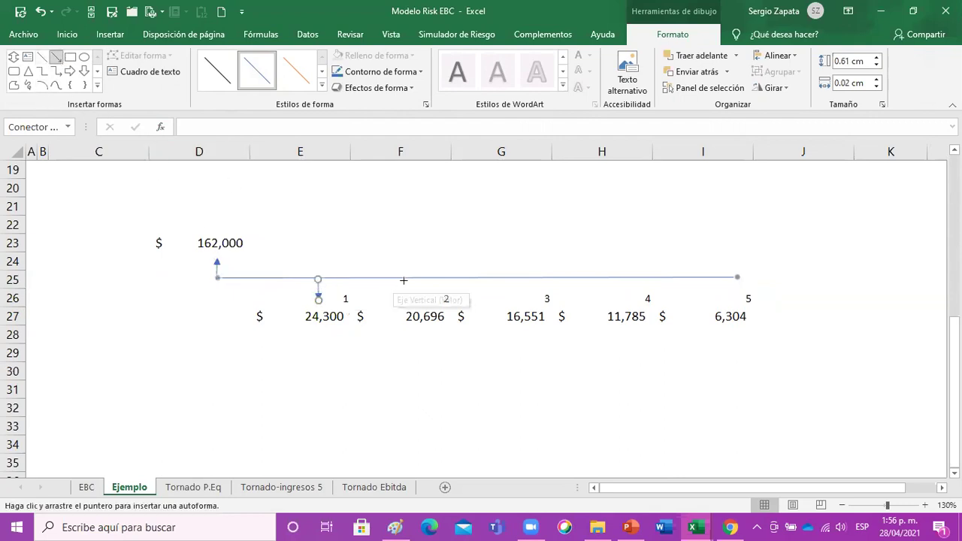
{"action": "left_click_drag", "start_coordinate": [416, 277], "coordinate": [418, 297]}
{"action": "left_click", "coordinate": [56, 57]}
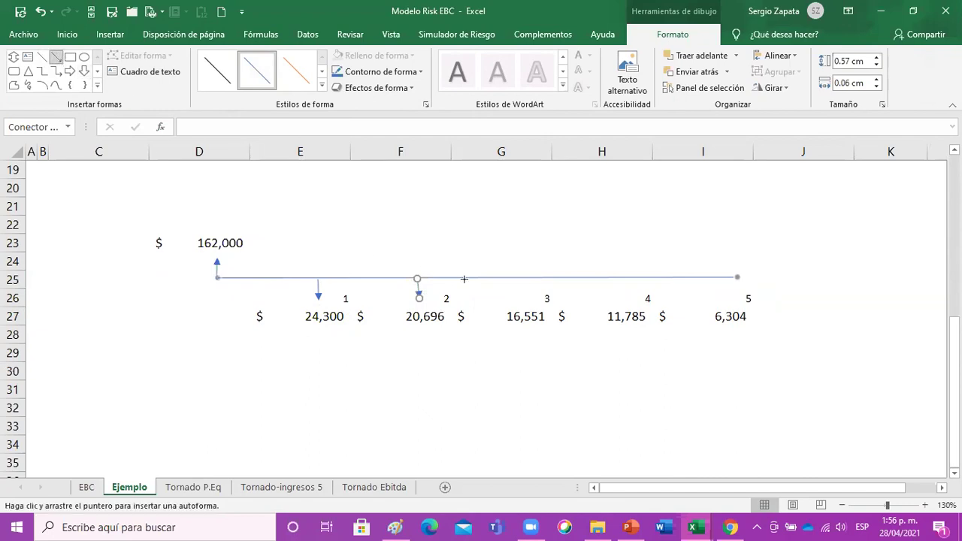
{"action": "left_click_drag", "start_coordinate": [522, 278], "coordinate": [524, 297]}
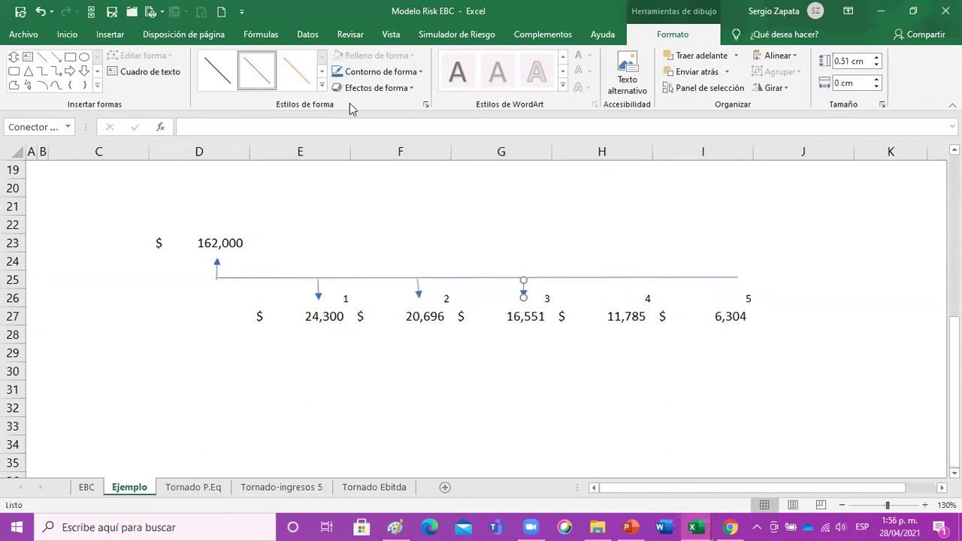
{"action": "left_click", "coordinate": [56, 57]}
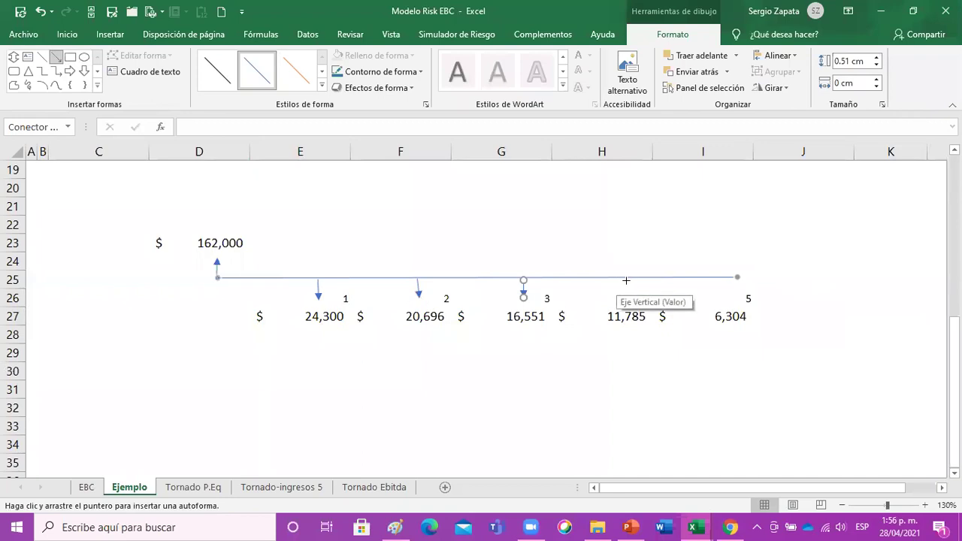
{"action": "left_click_drag", "start_coordinate": [627, 277], "coordinate": [626, 295]}
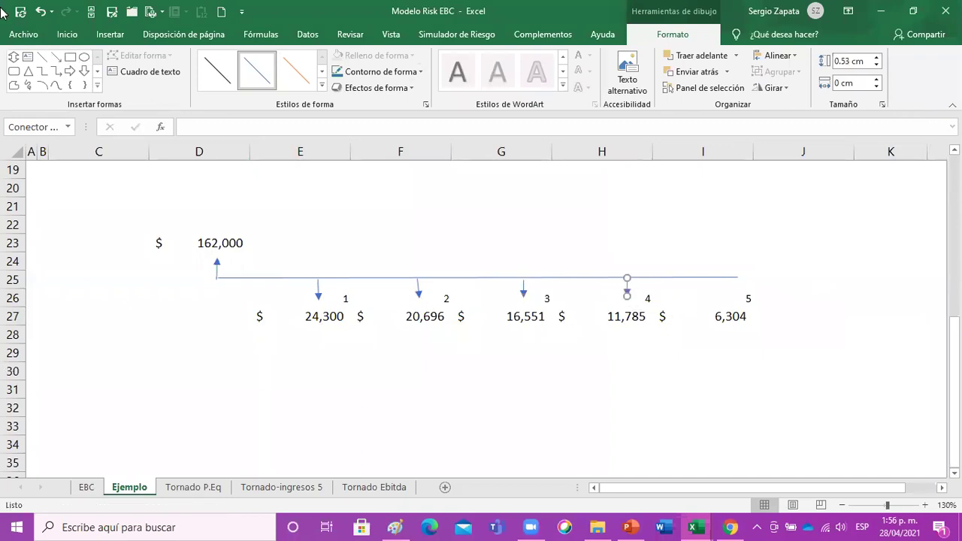
{"action": "left_click", "coordinate": [56, 58]}
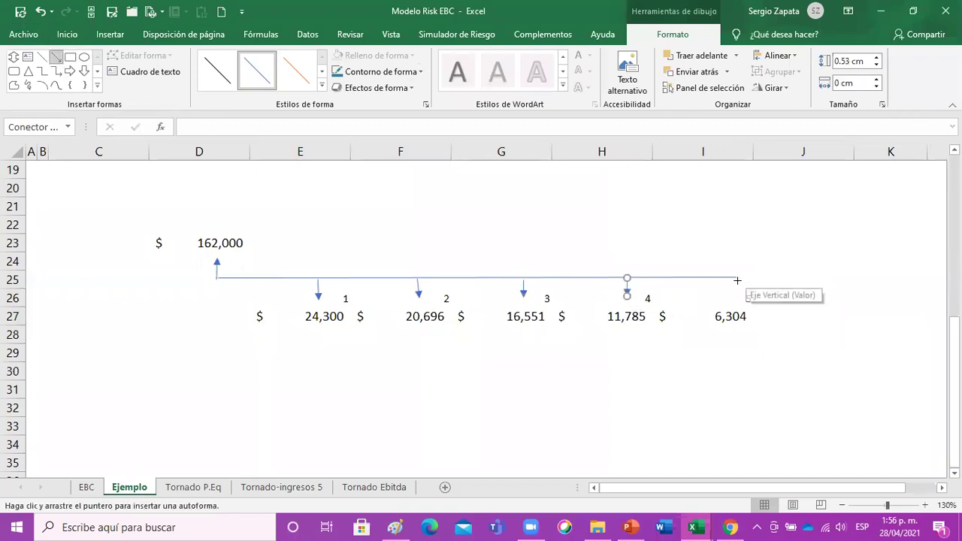
{"action": "mouse_move", "coordinate": [738, 278]}
{"action": "left_mouse_down"}
{"action": "mouse_move", "coordinate": [741, 299]}
{"action": "mouse_move", "coordinate": [239, 298]}
{"action": "left_mouse_up"}
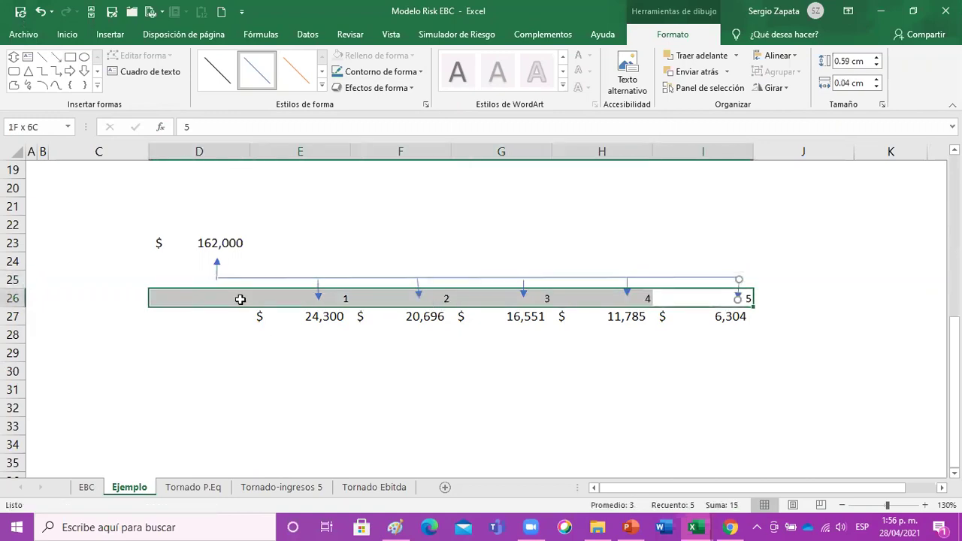
- Italicize the period numbers in D26:I26
{"action": "left_click", "coordinate": [67, 35]}
{"action": "left_click", "coordinate": [94, 83]}
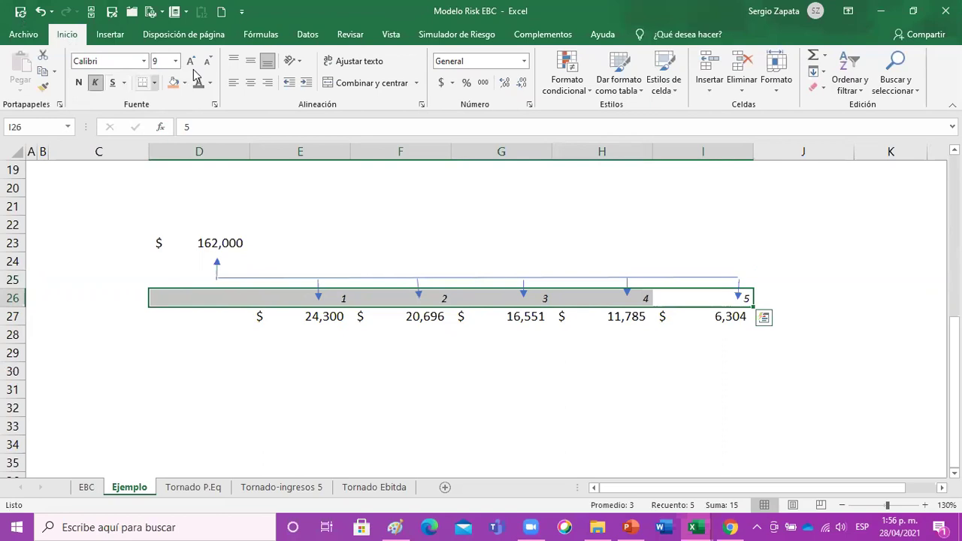
- Reduce the font size of the period numbers in D26:I26 to 8
{"action": "left_click", "coordinate": [208, 60]}
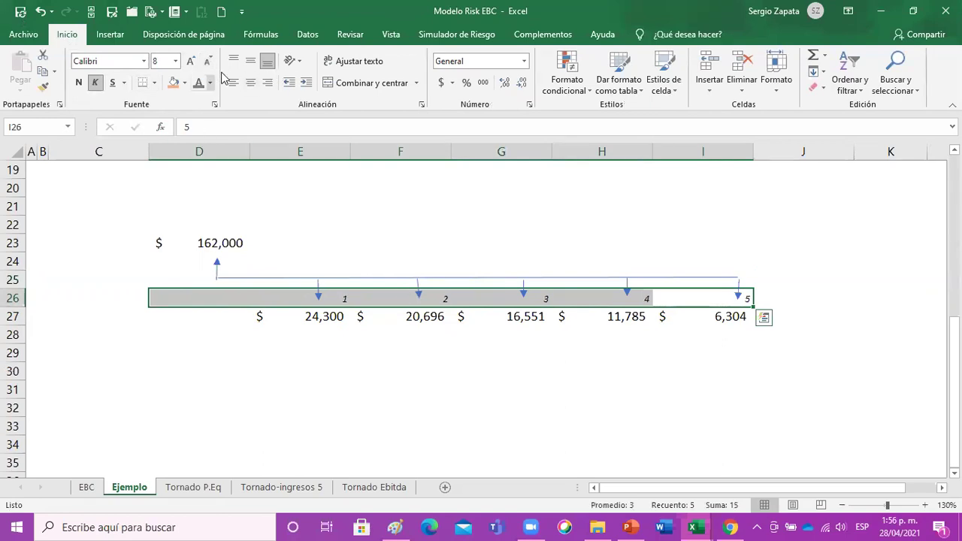
{"action": "left_click", "coordinate": [438, 408]}
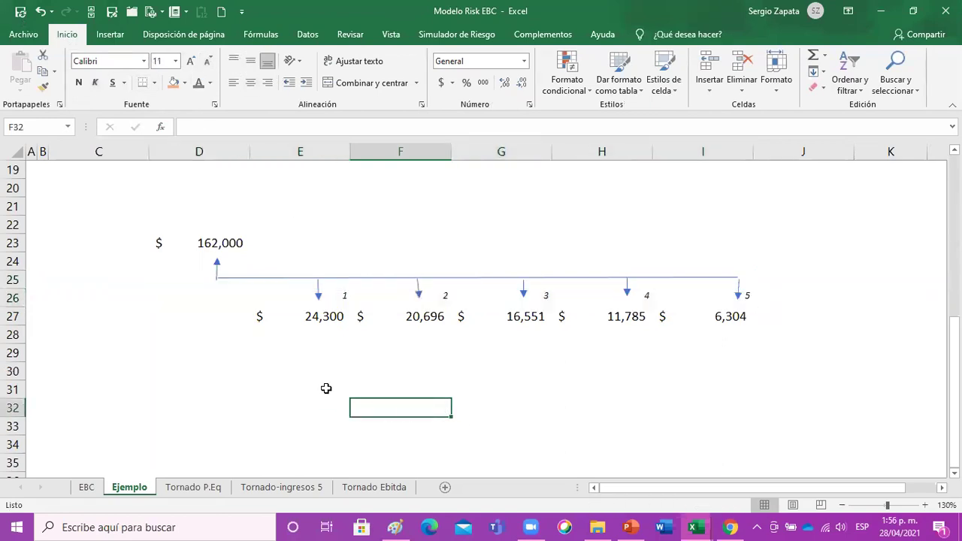
{"action": "left_click", "coordinate": [299, 336]}
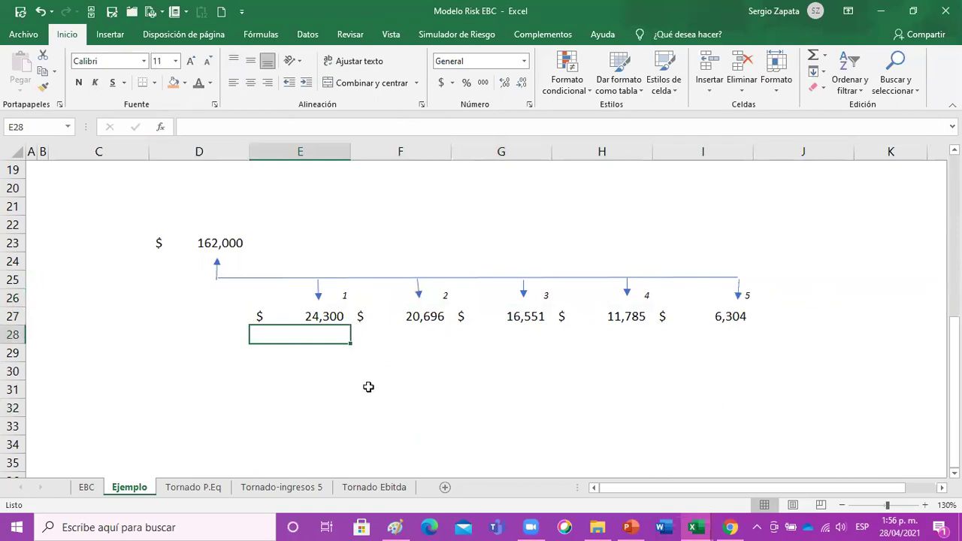
{"action": "left_click", "coordinate": [218, 275]}
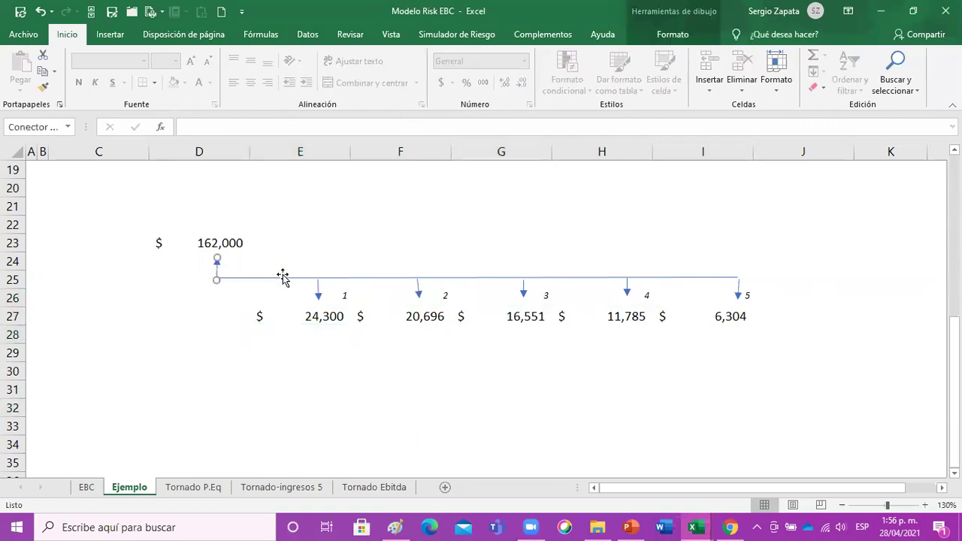
- Review the function arguments of the PAGOINT formula for the year 1 interest in E37 on the EBC sheet
{"action": "left_click", "coordinate": [87, 487]}
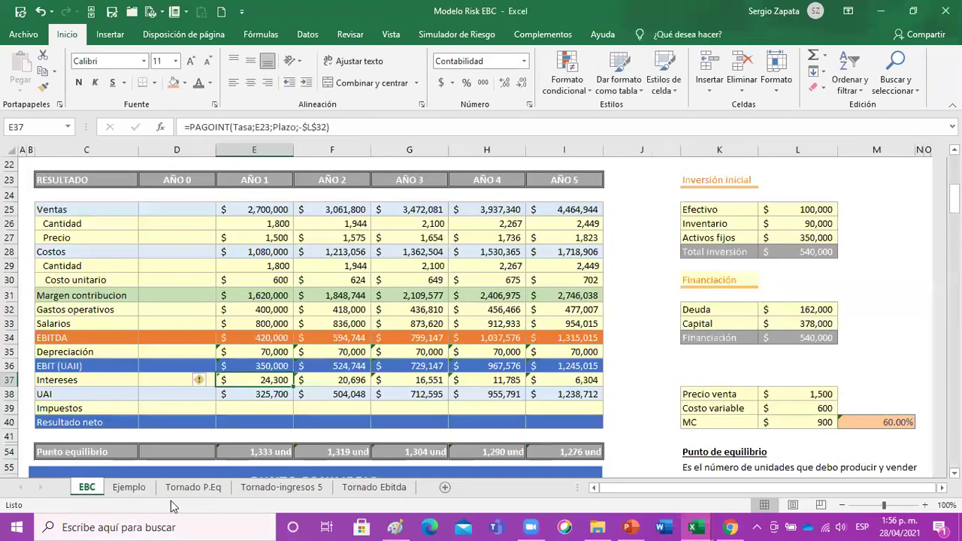
{"action": "double_click", "coordinate": [284, 380]}
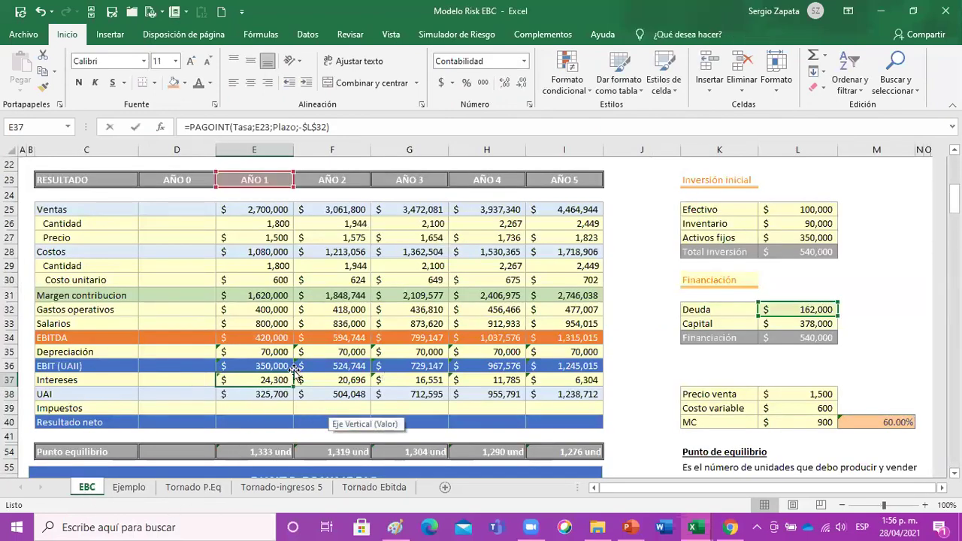
{"action": "left_click", "coordinate": [160, 127]}
{"action": "left_click_drag", "start_coordinate": [497, 240], "coordinate": [505, 242]}
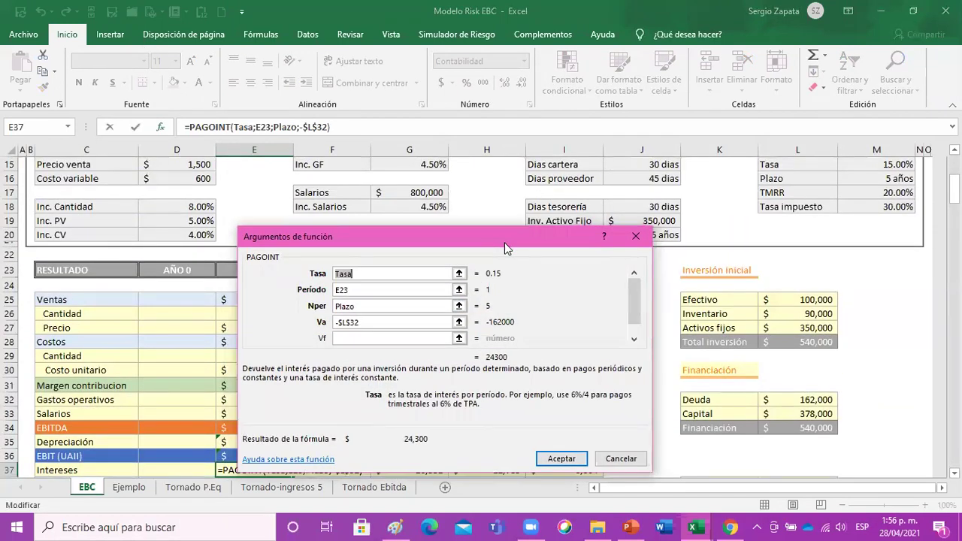
{"action": "left_click_drag", "start_coordinate": [504, 242], "coordinate": [435, 139]}
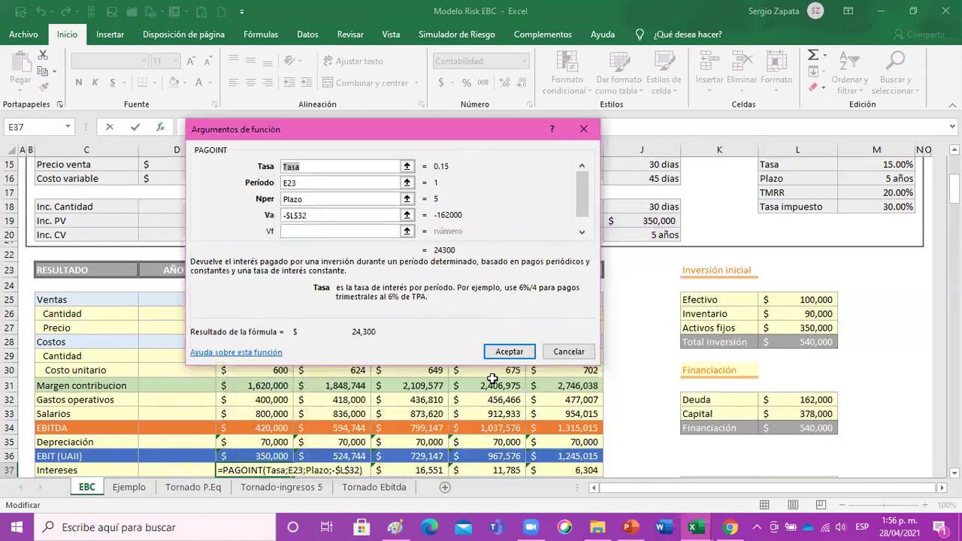
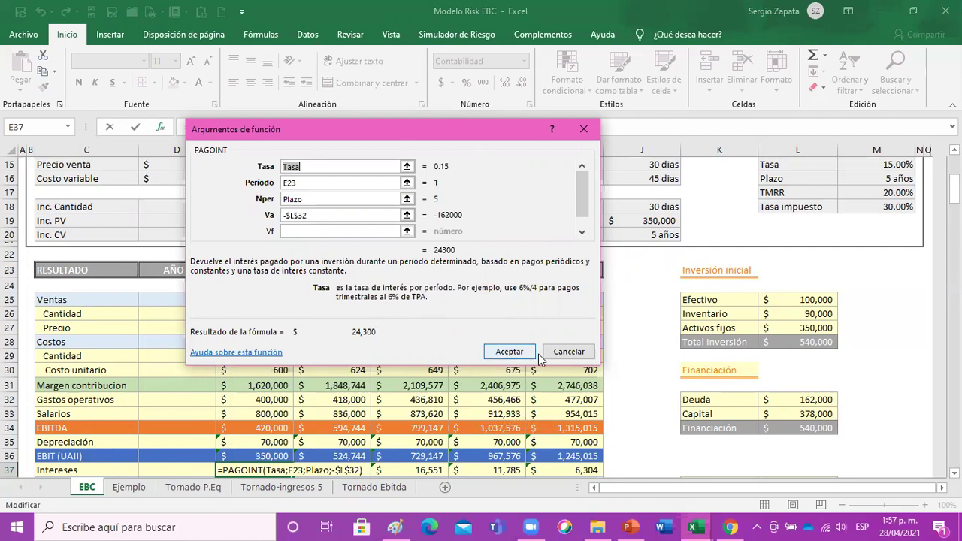
{"action": "left_click", "coordinate": [513, 354]}
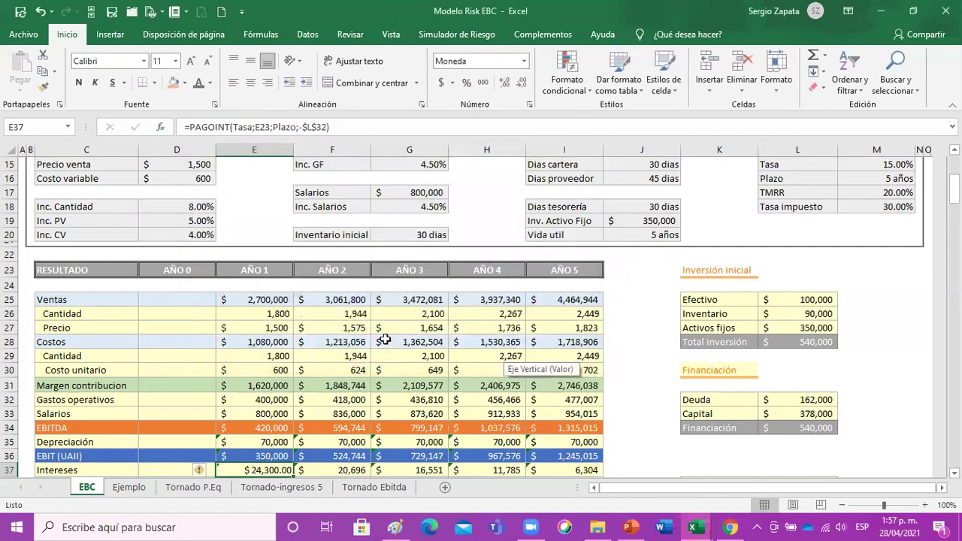
- Reapply the accounting number format without decimals to the year 1 interest in E37
{"action": "scroll", "coordinate": [384, 338], "scroll_direction": "down", "scroll_amount": 2}
{"action": "left_click", "coordinate": [439, 83]}
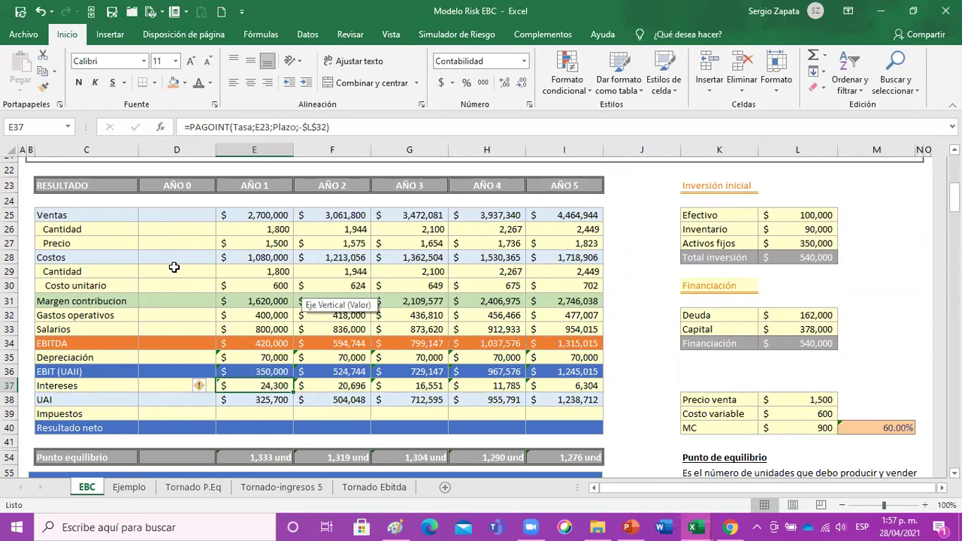
{"action": "left_click", "coordinate": [398, 273]}
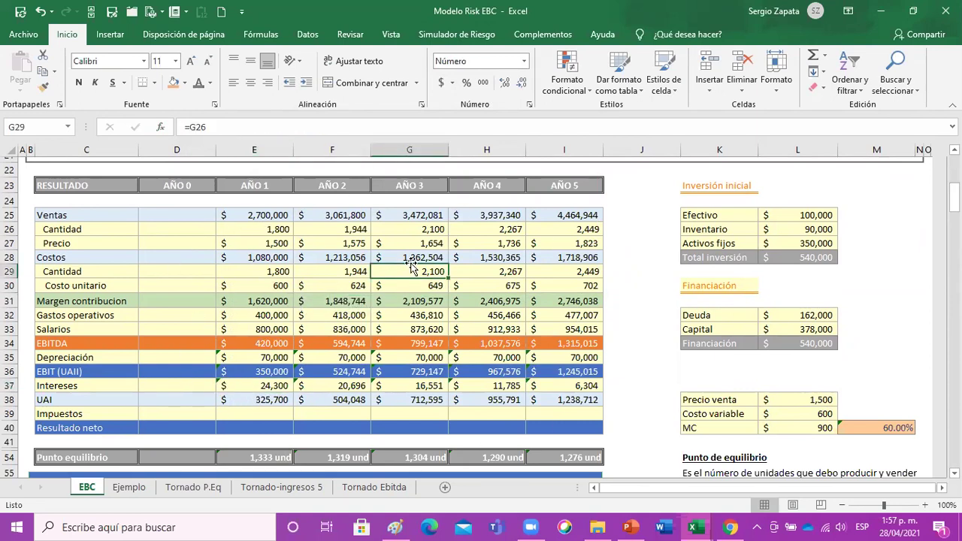
- Examine the input variables and the RESULTADO table down to the empty Impuestos row
{"action": "left_click", "coordinate": [266, 418]}
{"action": "scroll", "coordinate": [371, 344], "scroll_direction": "up", "scroll_amount": 4}
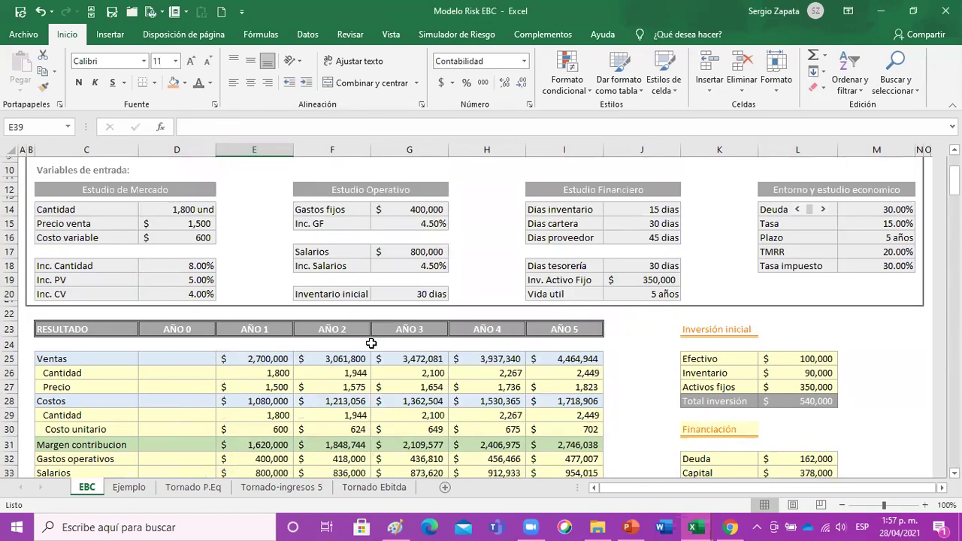
{"action": "scroll", "coordinate": [371, 344], "scroll_direction": "up", "scroll_amount": 1}
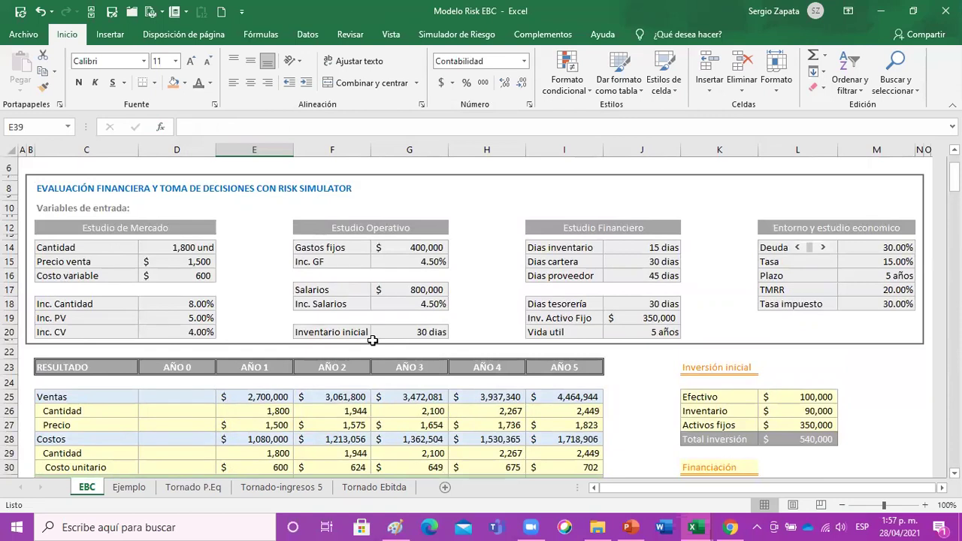
{"action": "scroll", "coordinate": [371, 340], "scroll_direction": "down", "scroll_amount": 5}
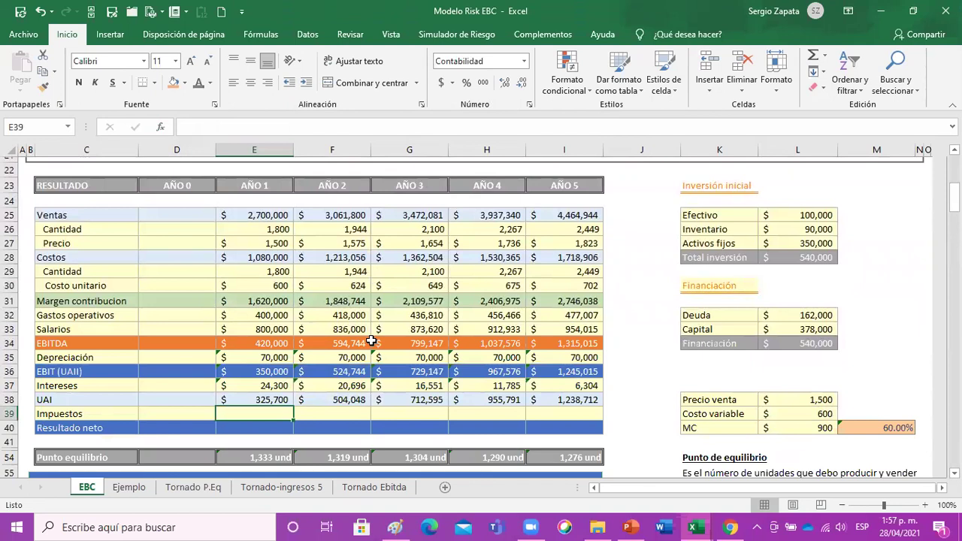
{"action": "scroll", "coordinate": [374, 325], "scroll_direction": "down", "scroll_amount": 1}
{"action": "scroll", "coordinate": [373, 326], "scroll_direction": "up", "scroll_amount": 1}
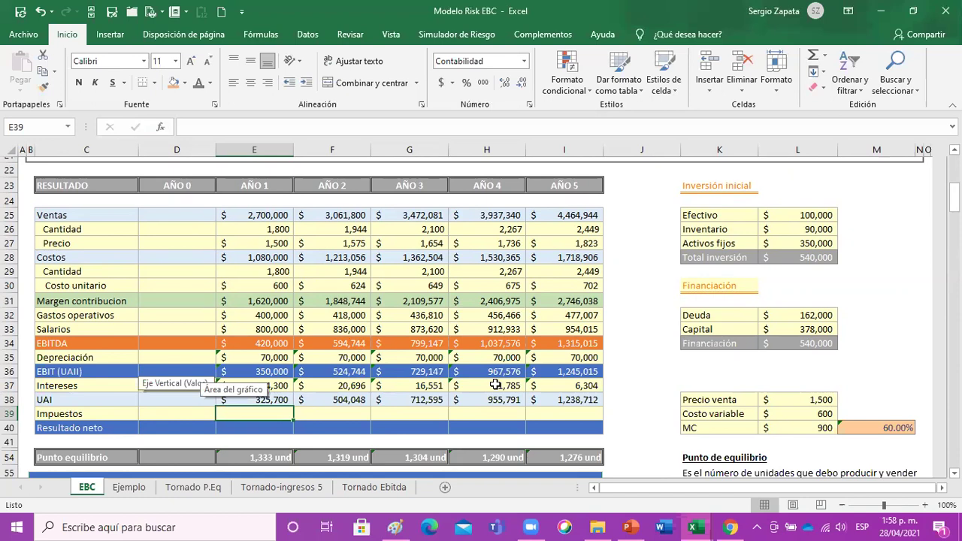
{"action": "left_click", "coordinate": [487, 356]}
{"action": "left_click", "coordinate": [260, 412]}
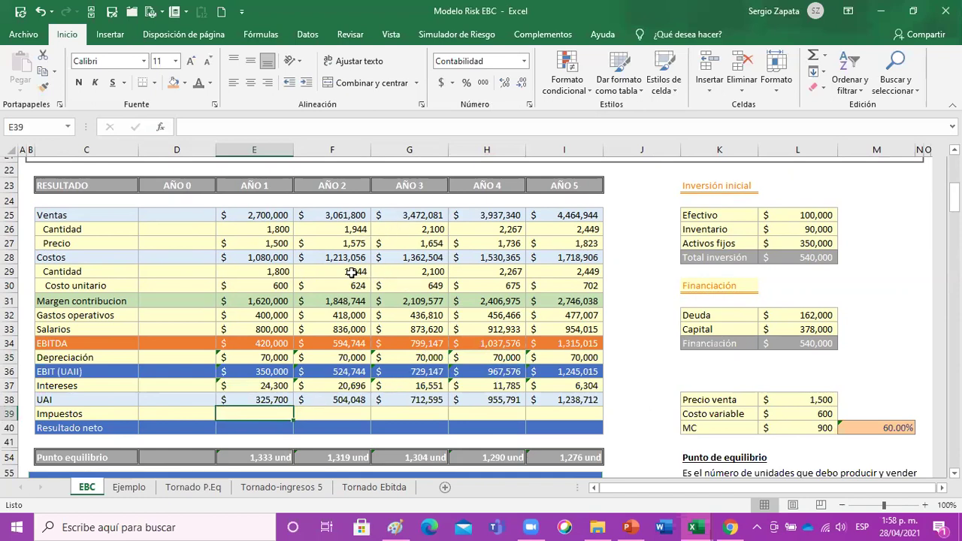
- Set Cantidad in the Estudio de Mercado inputs to 1200 and check the effect on the year 1 UAI
{"action": "scroll", "coordinate": [347, 272], "scroll_direction": "up", "scroll_amount": 4}
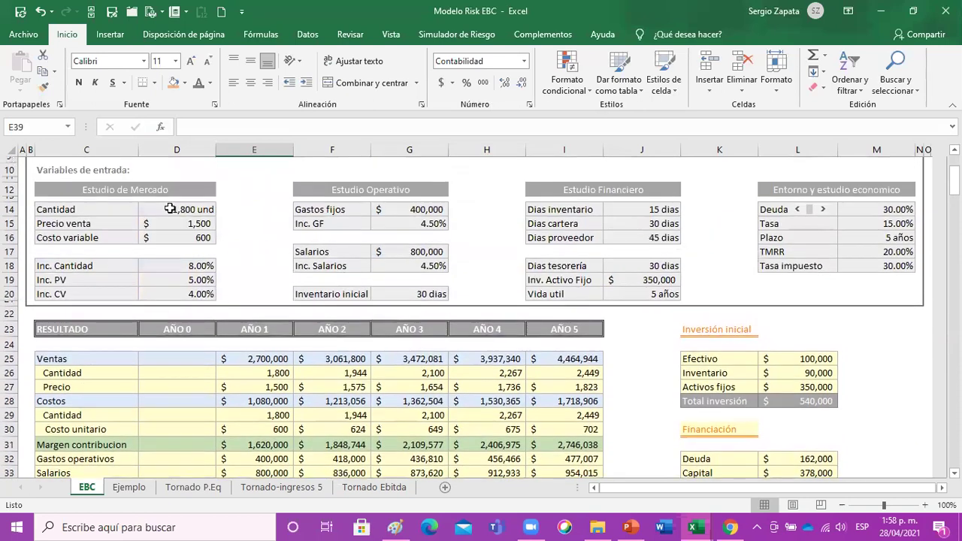
{"action": "left_click", "coordinate": [172, 209]}
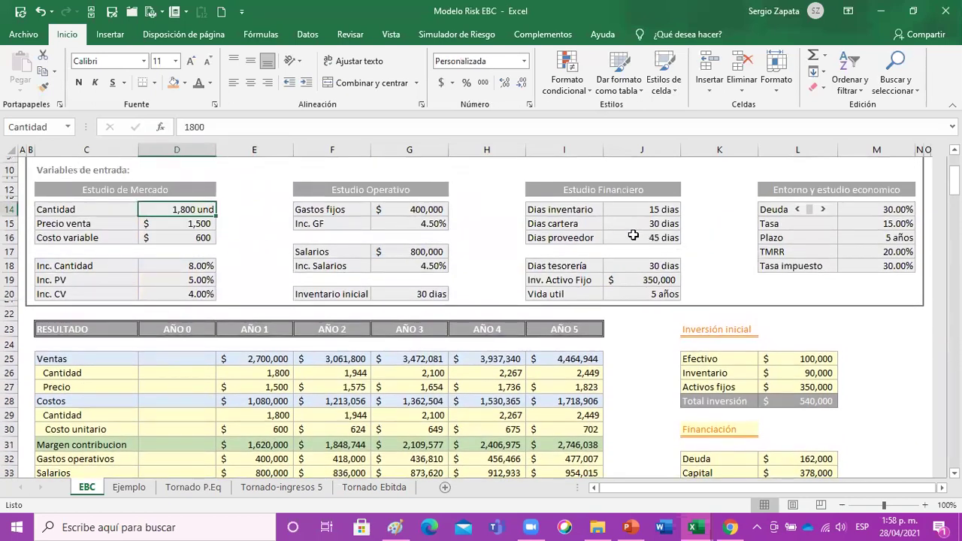
{"action": "type", "text": "1200"}
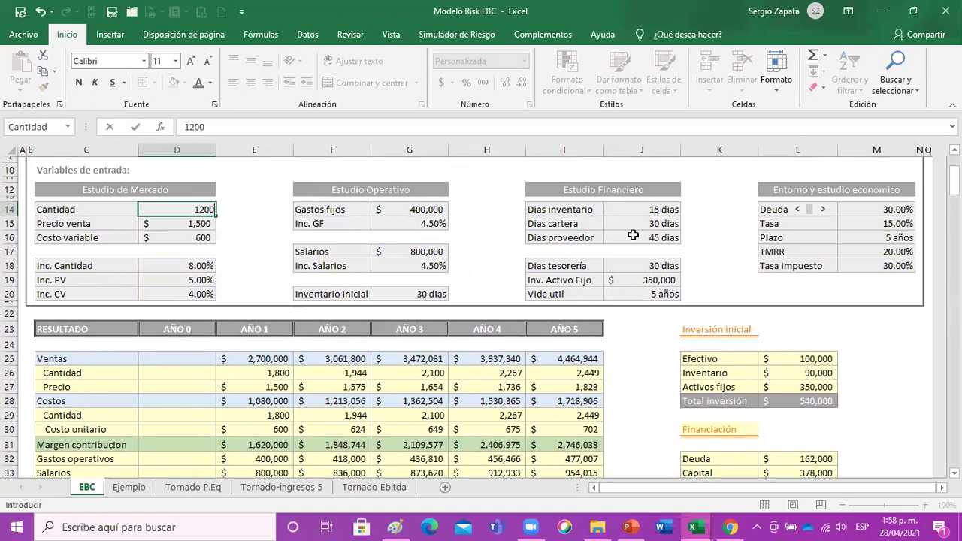
{"action": "key", "text": "Return"}
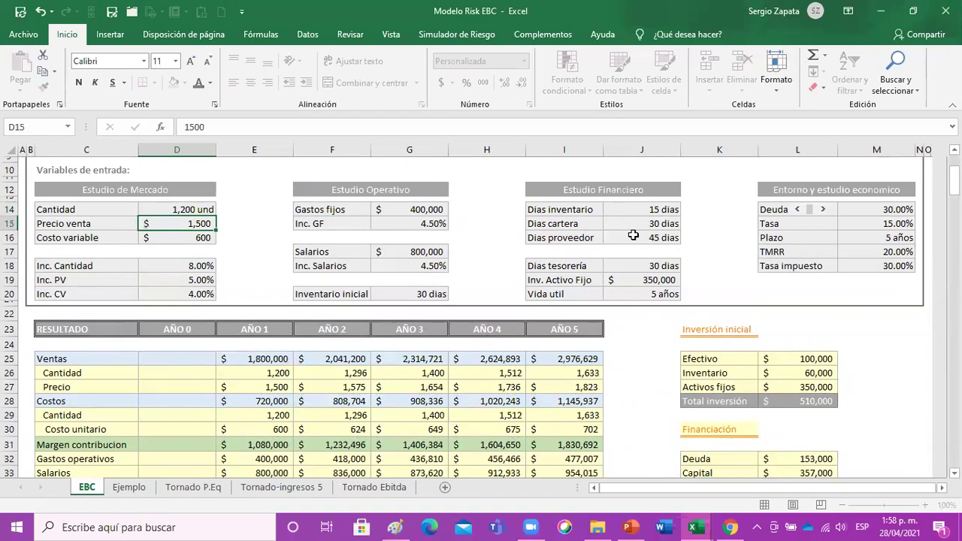
{"action": "scroll", "coordinate": [412, 374], "scroll_direction": "down", "scroll_amount": 3}
{"action": "scroll", "coordinate": [413, 373], "scroll_direction": "down", "scroll_amount": 1}
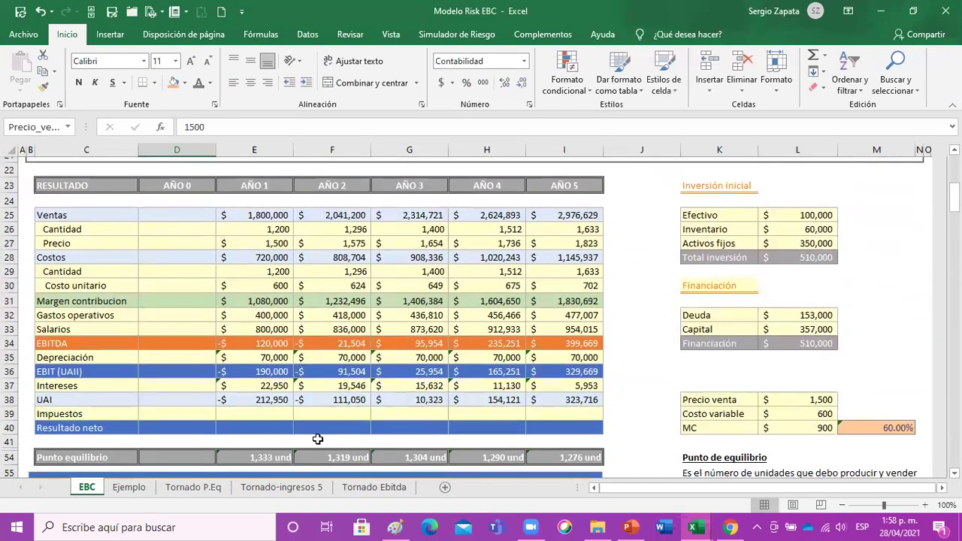
{"action": "left_click", "coordinate": [260, 400]}
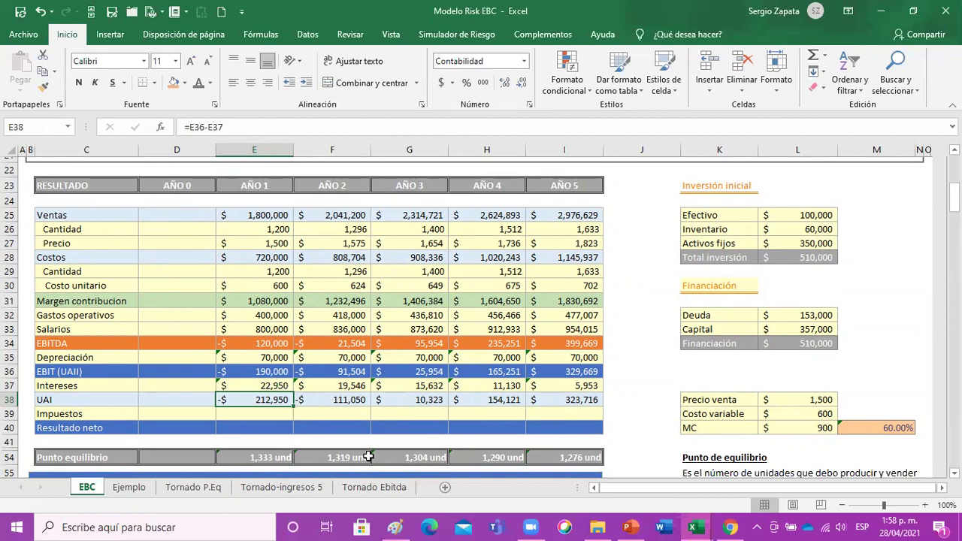
- Undo the Cantidad change in the Estudio de Mercado inputs
{"action": "scroll", "coordinate": [259, 305], "scroll_direction": "up", "scroll_amount": 3}
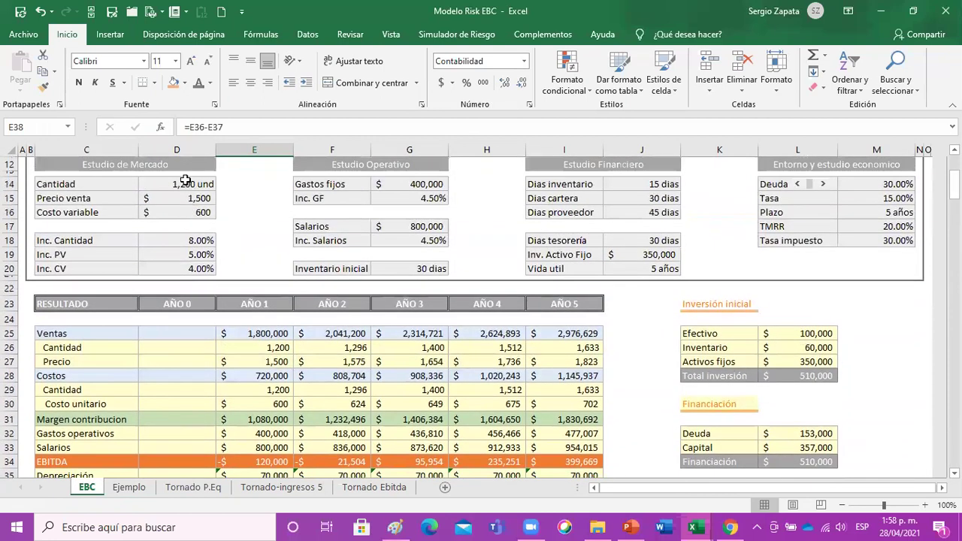
{"action": "left_click", "coordinate": [185, 182]}
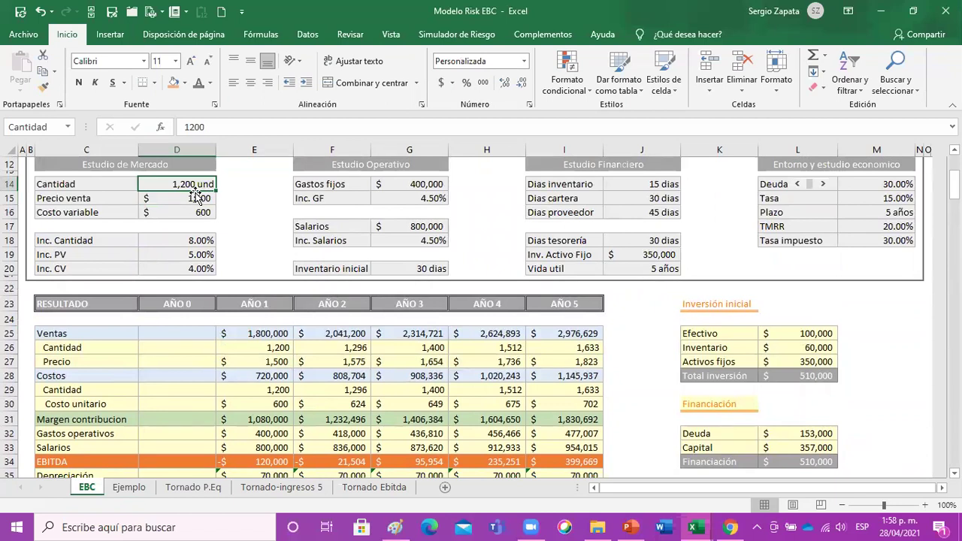
{"action": "scroll", "coordinate": [251, 305], "scroll_direction": "down", "scroll_amount": 2}
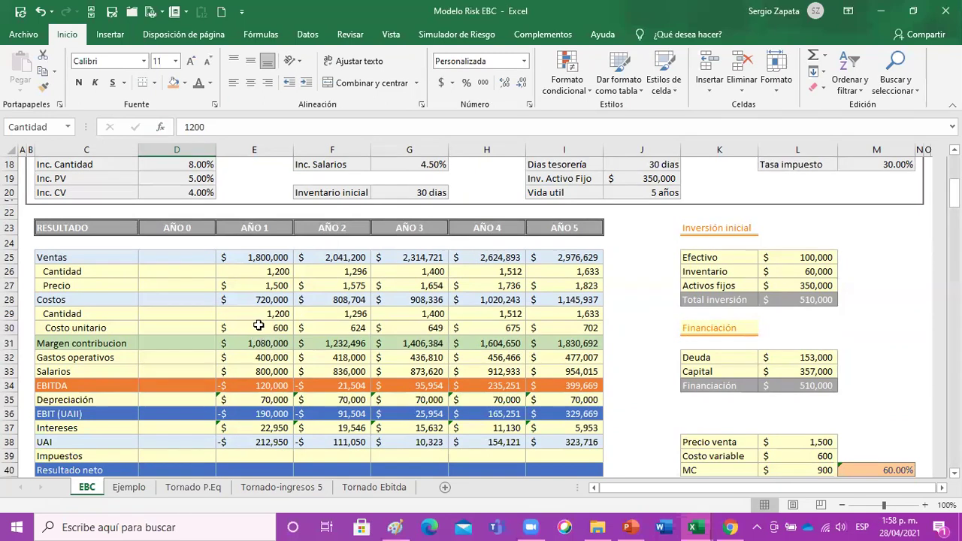
{"action": "left_click", "coordinate": [40, 12]}
- Calculate the year 1 Impuestos in E39 as UAI times the tax rate, =E38*Tasa_impuesto
{"action": "scroll", "coordinate": [241, 421], "scroll_direction": "down", "scroll_amount": 5}
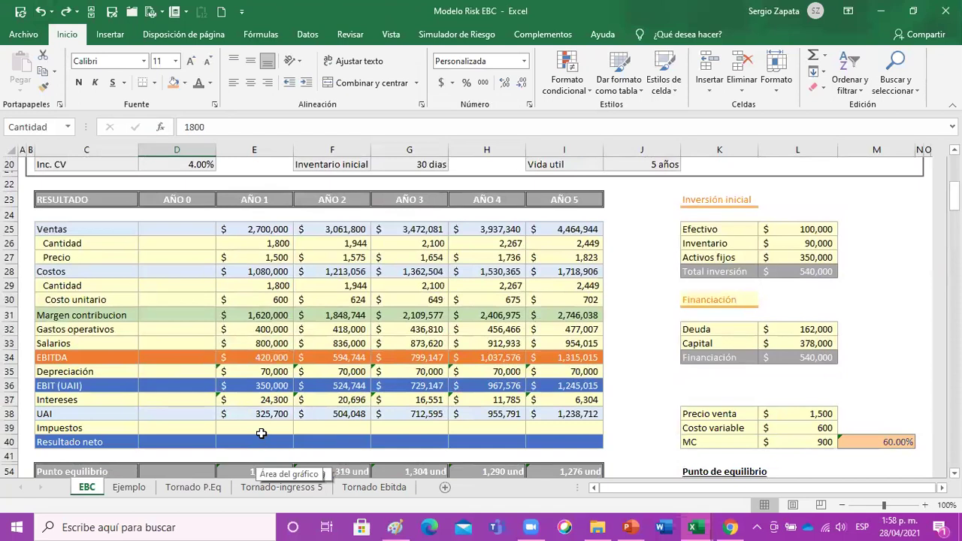
{"action": "left_click", "coordinate": [261, 432]}
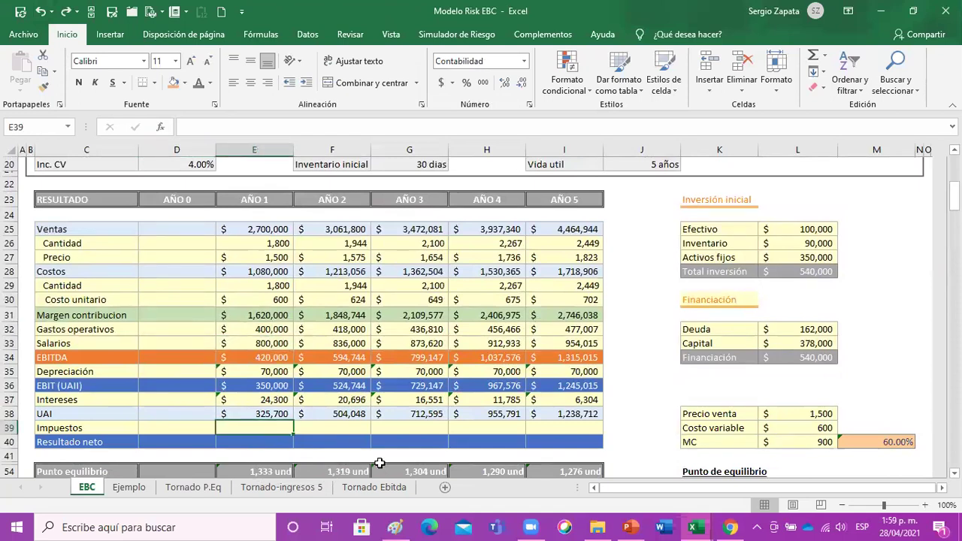
{"action": "type", "text": "="}
{"action": "key", "text": "Up"}
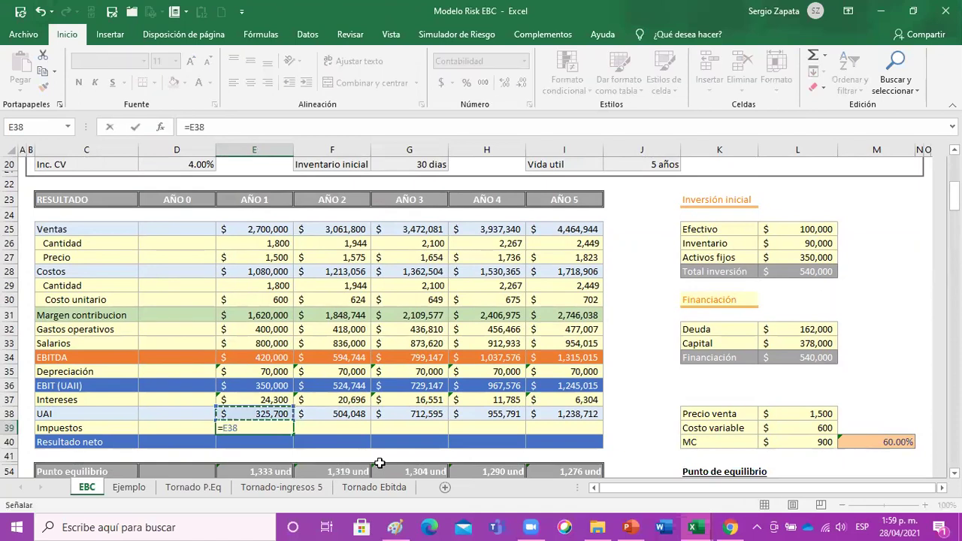
{"action": "type", "text": "*"}
{"action": "scroll", "coordinate": [380, 463], "scroll_direction": "up", "scroll_amount": 2}
{"action": "scroll", "coordinate": [834, 289], "scroll_direction": "up", "scroll_amount": 2}
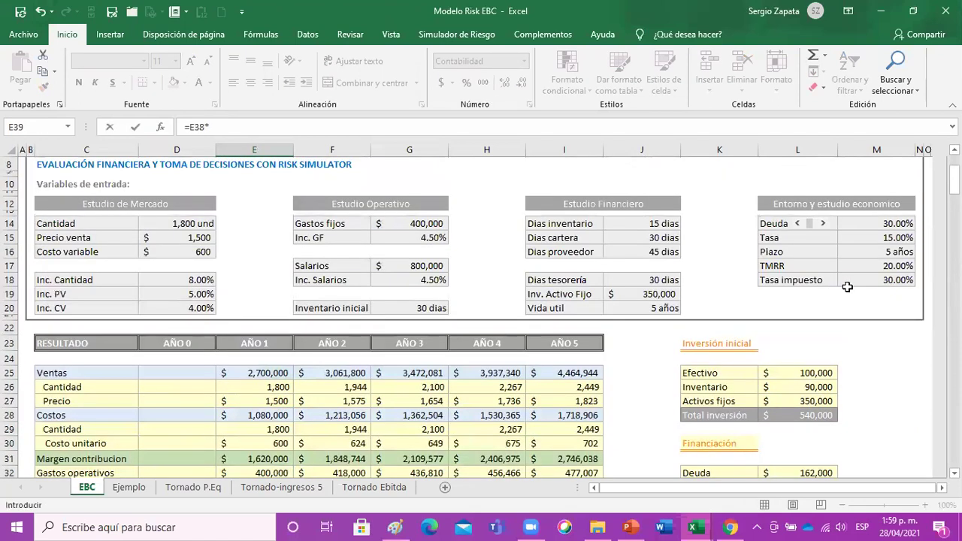
{"action": "left_click", "coordinate": [884, 280]}
{"action": "key", "text": "Return"}
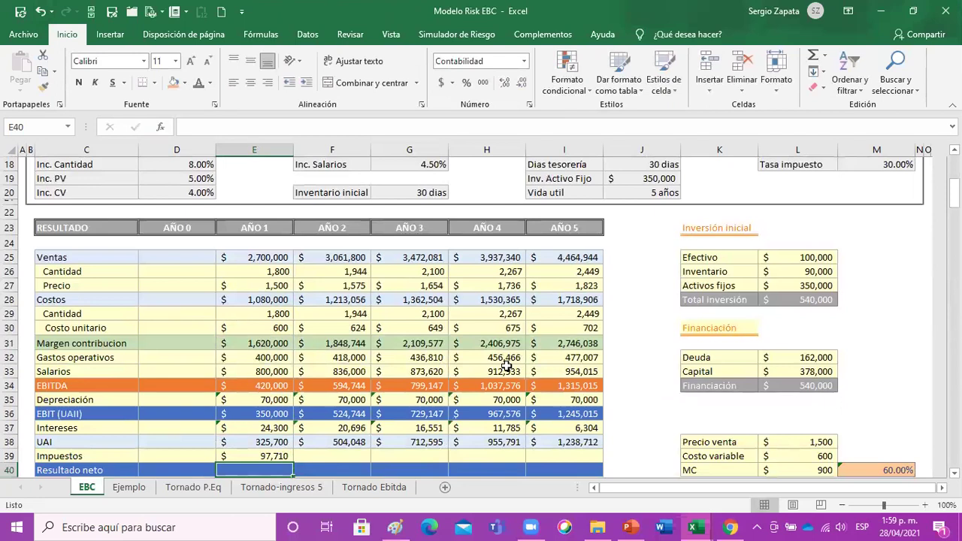
- Start replacing the year 1 Impuestos formula in E39 with a SI function whose logical test is E38>0
{"action": "scroll", "coordinate": [289, 426], "scroll_direction": "down", "scroll_amount": 1}
{"action": "key", "text": "Up"}
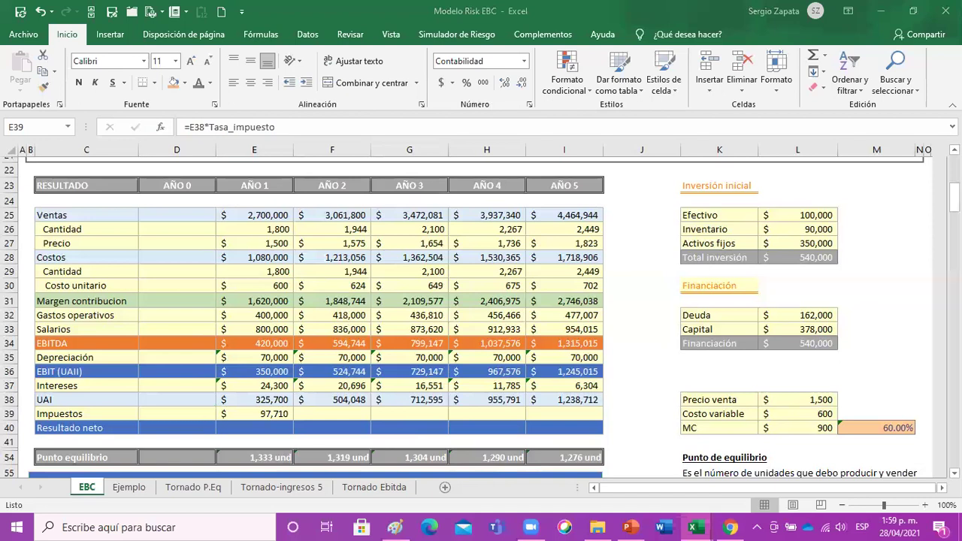
{"action": "left_click", "coordinate": [267, 507]}
{"action": "type", "text": "=si("}
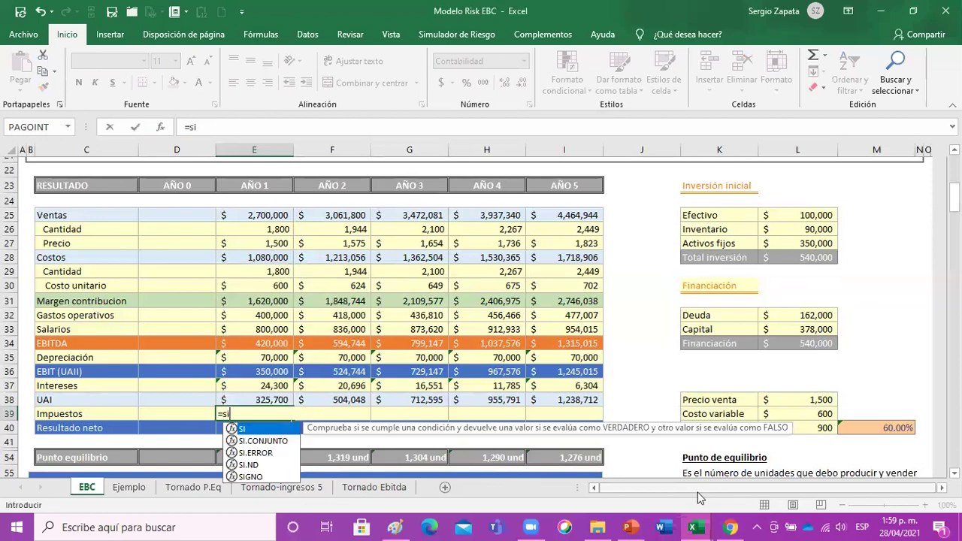
{"action": "left_click", "coordinate": [254, 400]}
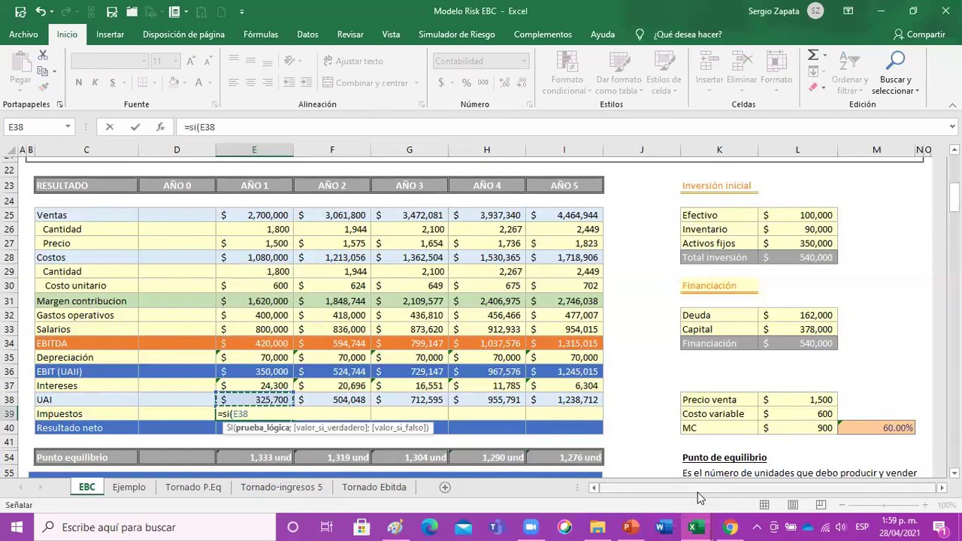
{"action": "left_click", "coordinate": [167, 127]}
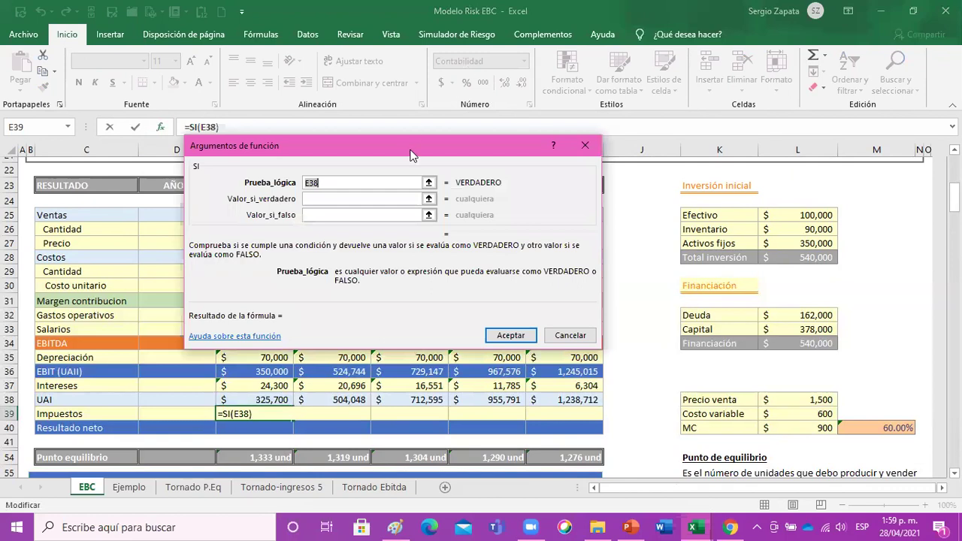
{"action": "left_click_drag", "start_coordinate": [411, 154], "coordinate": [707, 265]}
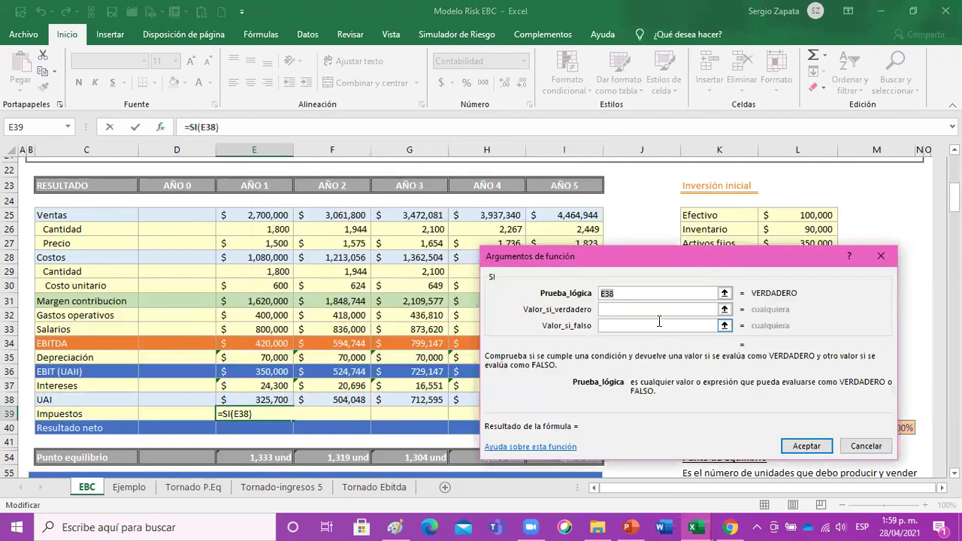
{"action": "left_click", "coordinate": [661, 294]}
{"action": "type", "text": ">0"}
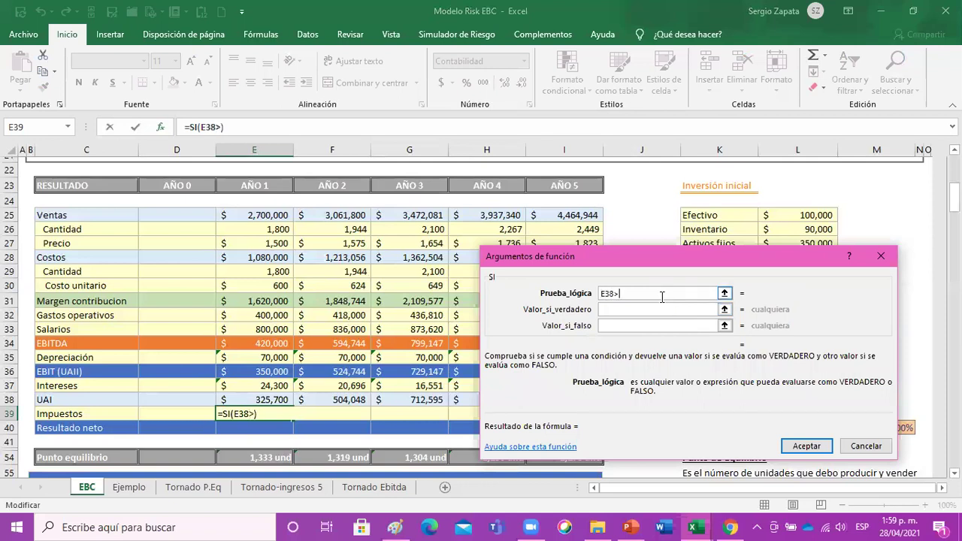
- Complete the SI function in E39 with E38*Tasa_impuesto as the true value and 0 as the false value
{"action": "left_click", "coordinate": [624, 309]}
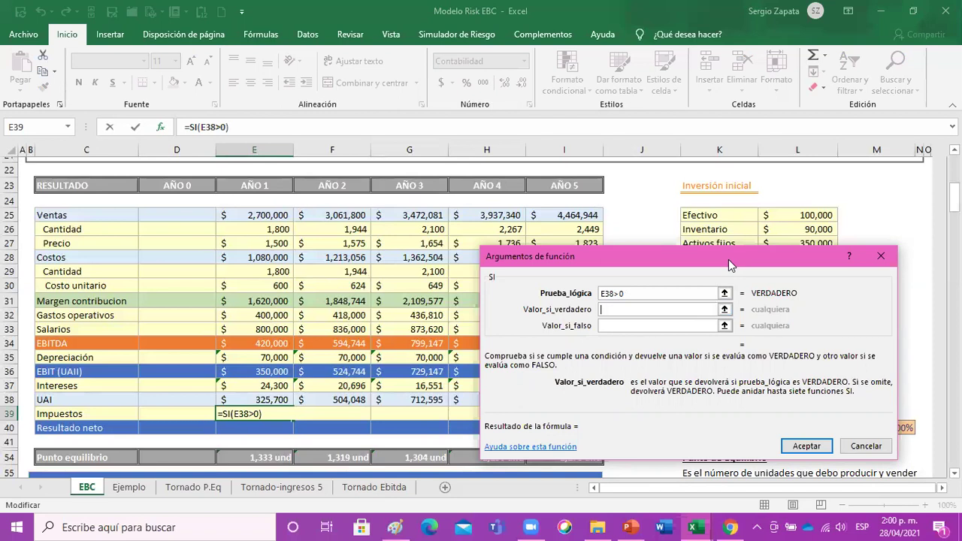
{"action": "left_click_drag", "start_coordinate": [728, 259], "coordinate": [753, 278]}
{"action": "left_click", "coordinate": [260, 400]}
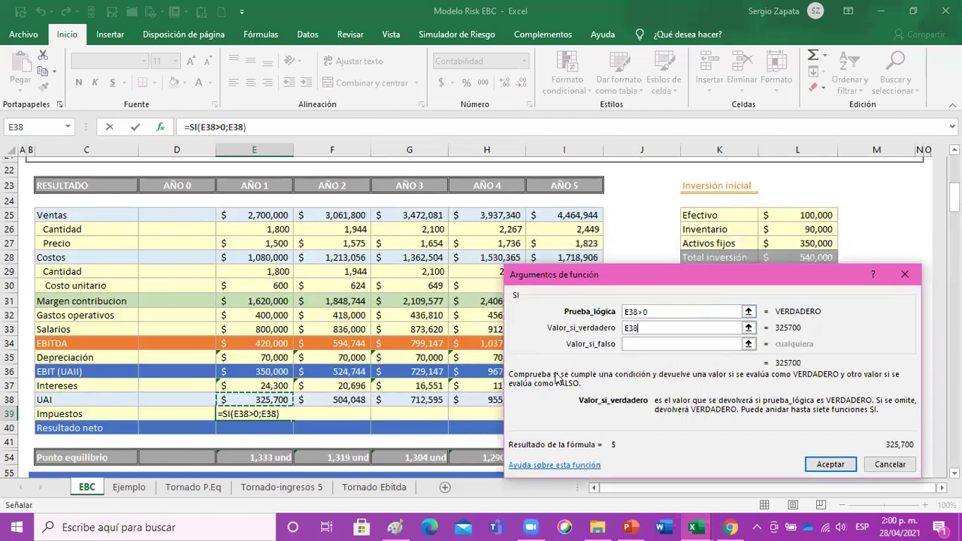
{"action": "type", "text": "*"}
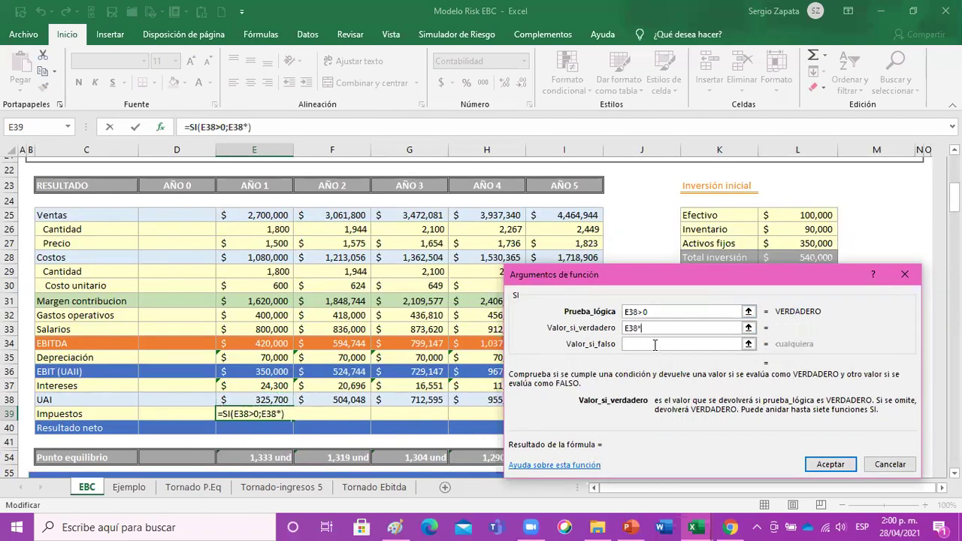
{"action": "scroll", "coordinate": [895, 213], "scroll_direction": "up", "scroll_amount": 3}
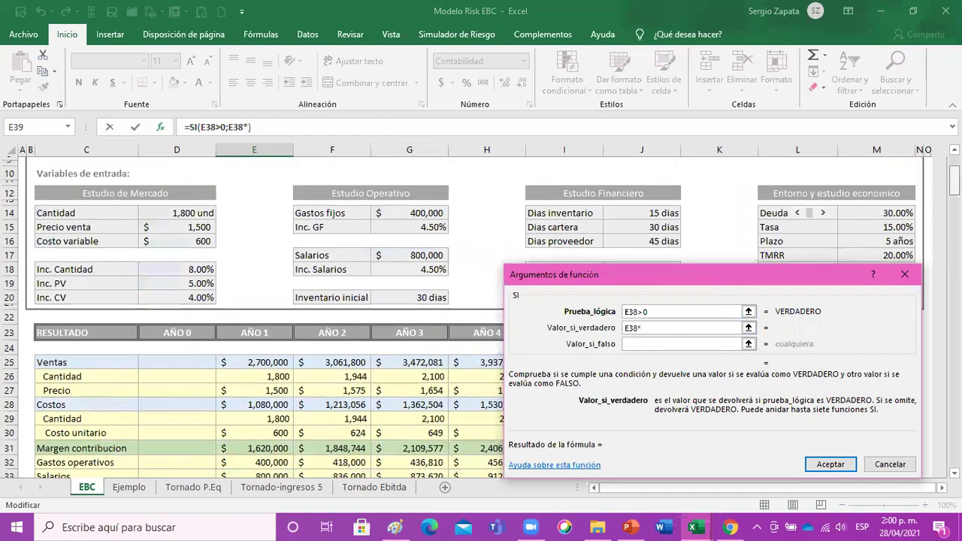
{"action": "left_click", "coordinate": [894, 220]}
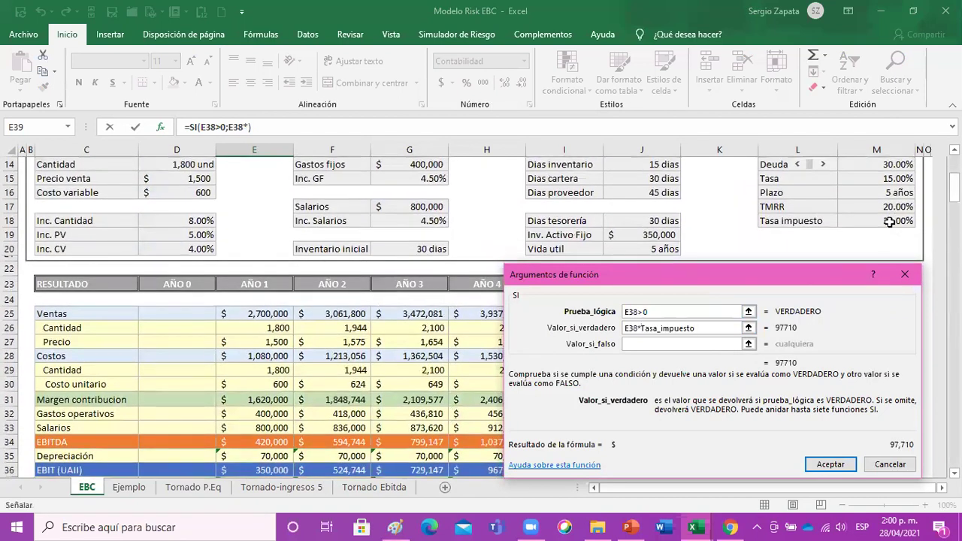
{"action": "left_click", "coordinate": [653, 344]}
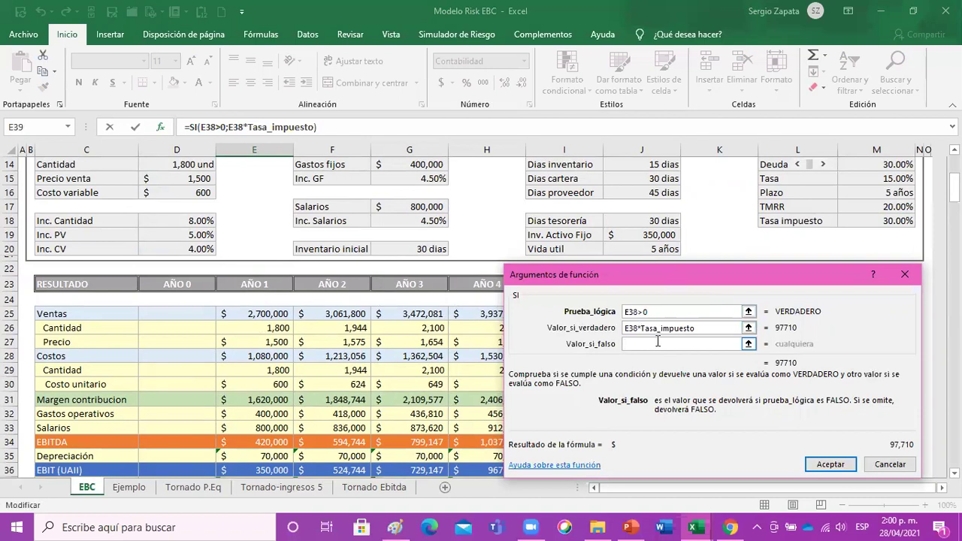
{"action": "type", "text": "0"}
{"action": "key", "text": "Return"}
- Test the conditional year 1 Impuestos with Cantidad set to 1200, and undo the Cantidad change
{"action": "scroll", "coordinate": [655, 339], "scroll_direction": "down", "scroll_amount": 3}
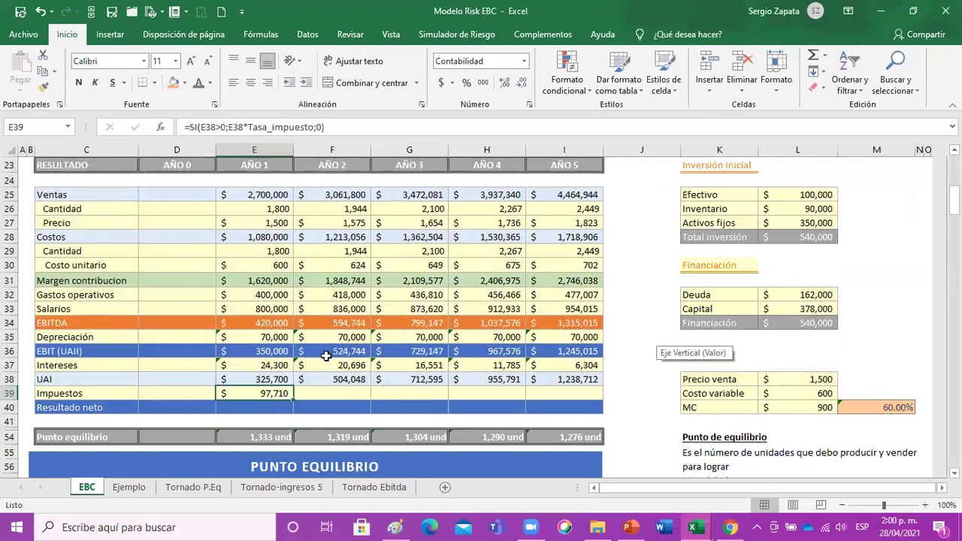
{"action": "scroll", "coordinate": [327, 356], "scroll_direction": "up", "scroll_amount": 5}
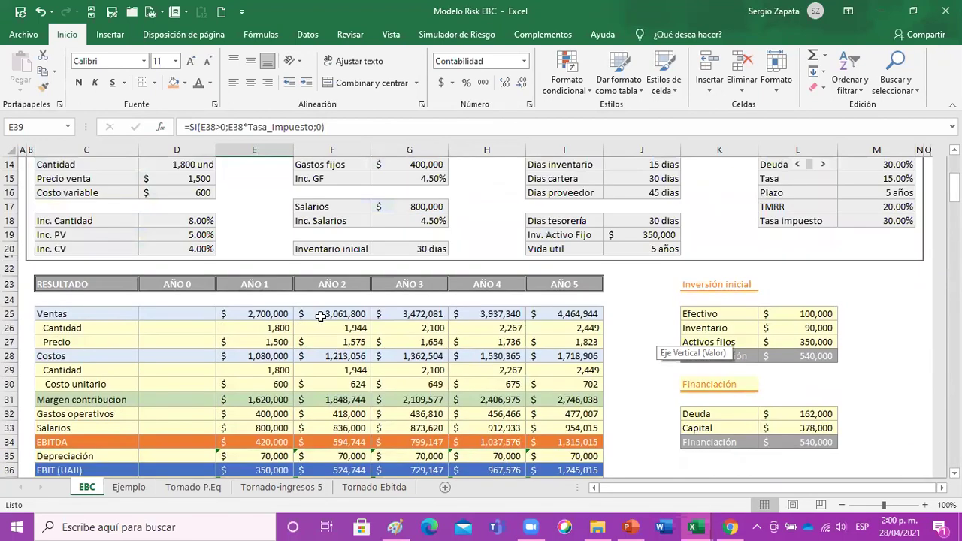
{"action": "left_click", "coordinate": [181, 224]}
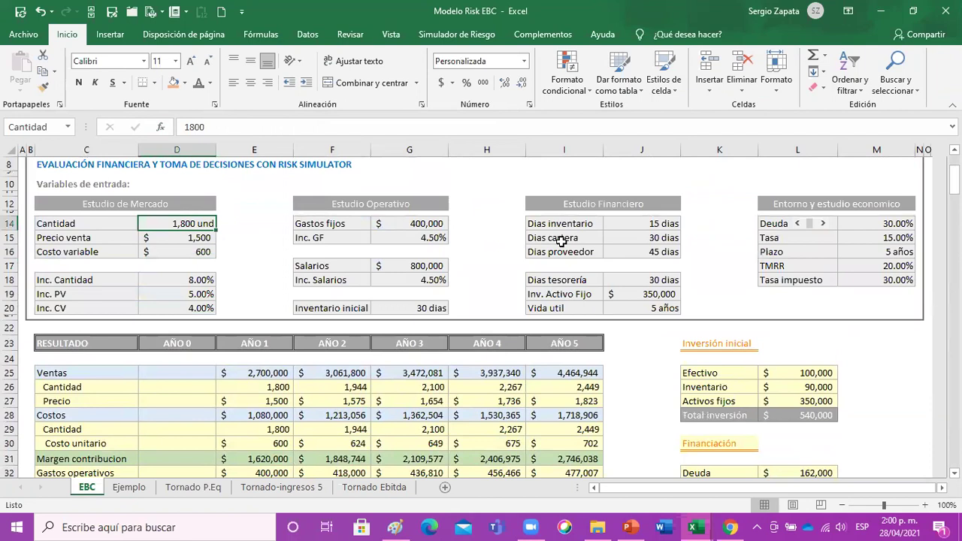
{"action": "type", "text": "1200"}
{"action": "key", "text": "Return"}
{"action": "scroll", "coordinate": [318, 427], "scroll_direction": "down", "scroll_amount": 2}
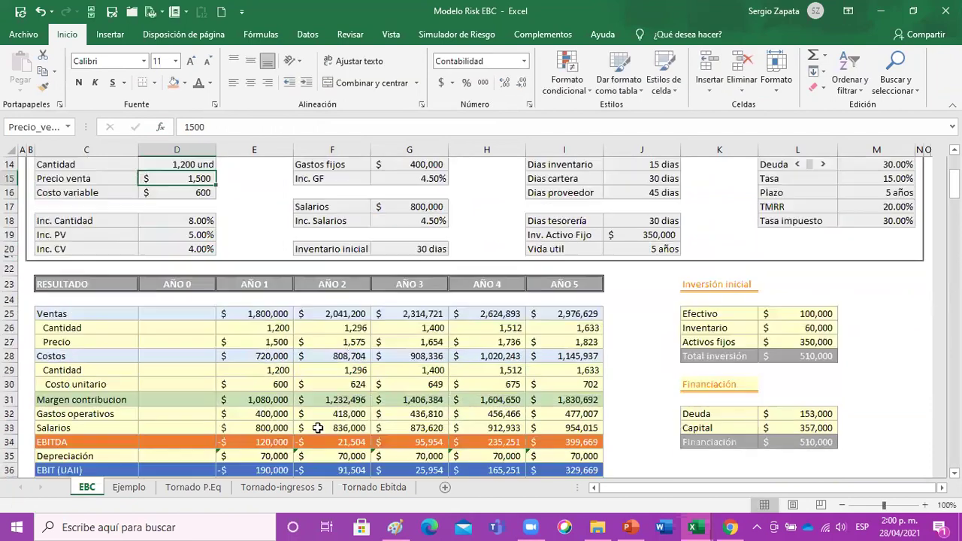
{"action": "scroll", "coordinate": [318, 428], "scroll_direction": "down", "scroll_amount": 2}
{"action": "left_click", "coordinate": [270, 428]}
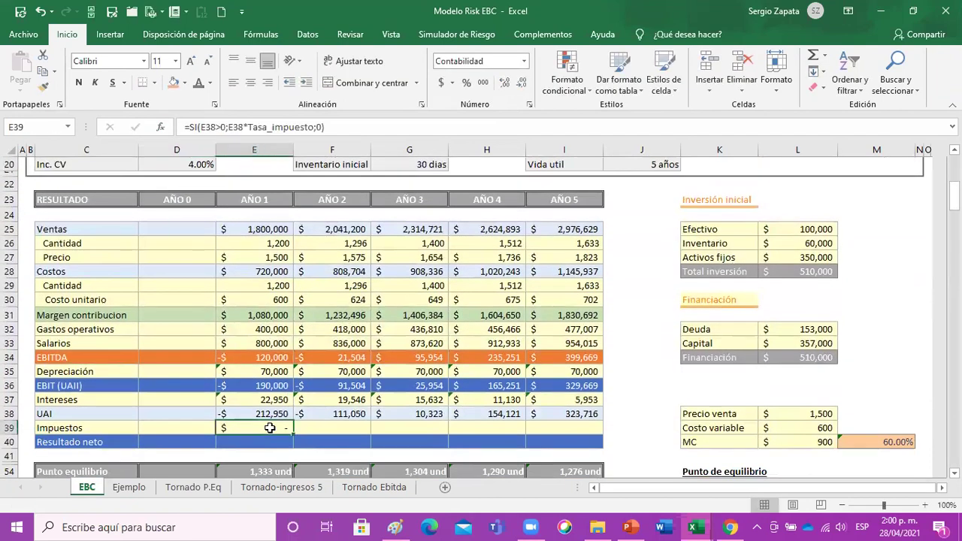
{"action": "left_click", "coordinate": [42, 12]}
{"action": "scroll", "coordinate": [232, 308], "scroll_direction": "down", "scroll_amount": 4}
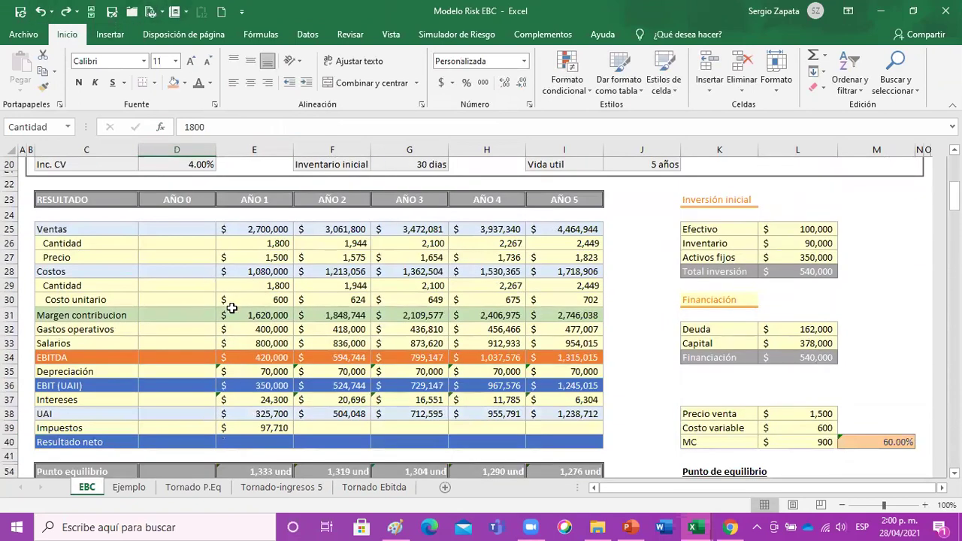
- Fill the year 1 Impuestos formula across to year 5, from E39 to I39
{"action": "scroll", "coordinate": [269, 383], "scroll_direction": "down", "scroll_amount": 1}
{"action": "left_click", "coordinate": [271, 349]}
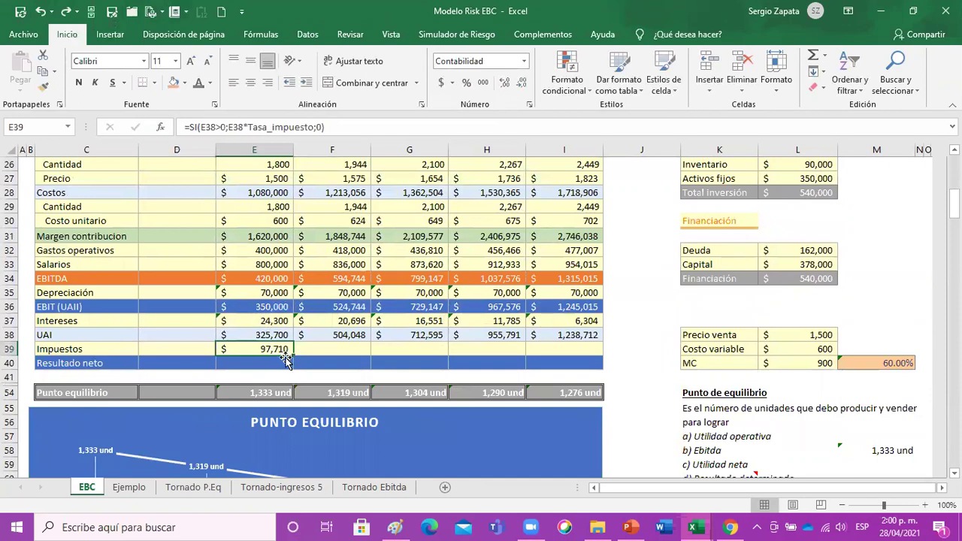
{"action": "left_click_drag", "start_coordinate": [293, 356], "coordinate": [594, 366]}
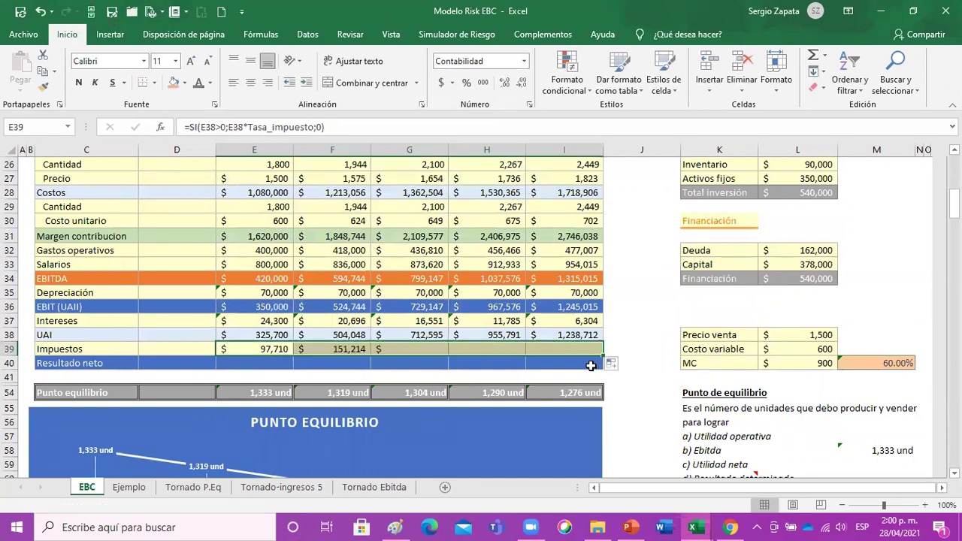
- Calculate the year 1 Resultado neto in E40 as UAI minus Impuestos, =E38-E39
{"action": "left_click", "coordinate": [260, 367]}
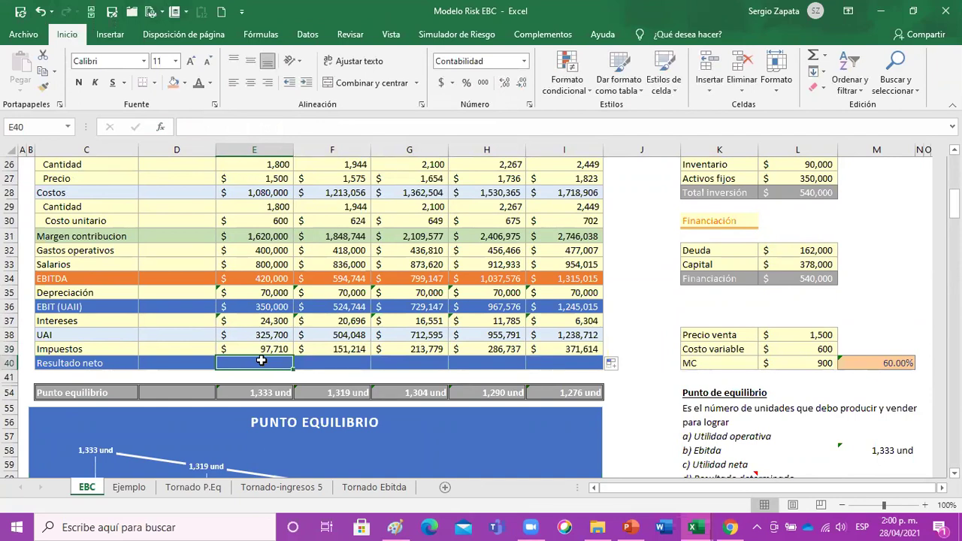
{"action": "scroll", "coordinate": [323, 340], "scroll_direction": "up", "scroll_amount": 2}
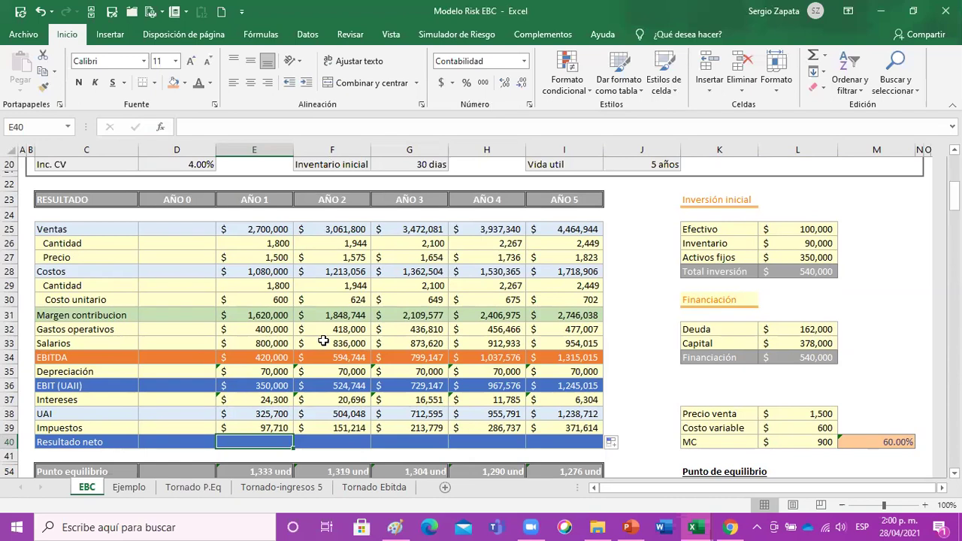
{"action": "type", "text": "="}
{"action": "key", "text": "Up"}
{"action": "key", "text": "Up"}
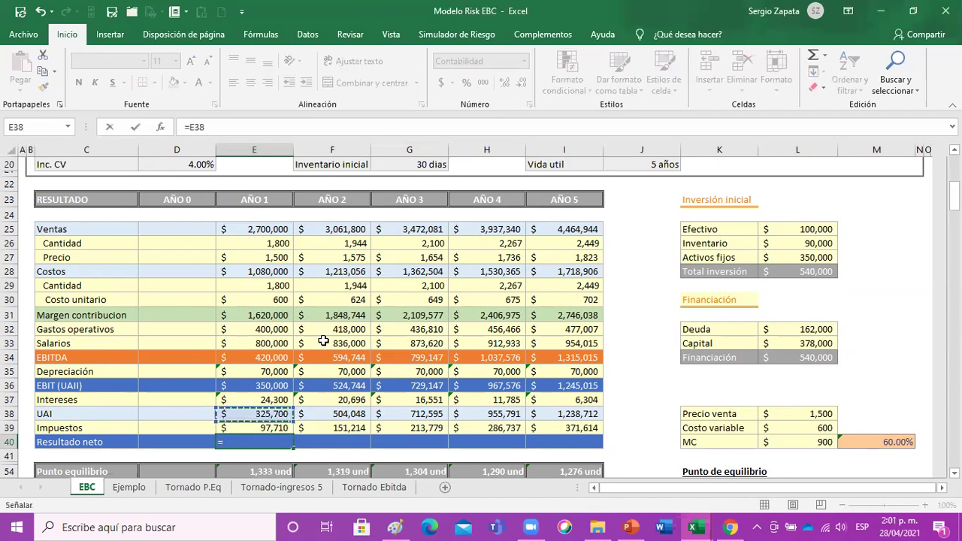
{"action": "type", "text": "-"}
{"action": "key", "text": "Up"}
{"action": "key", "text": "ctrl+Return"}
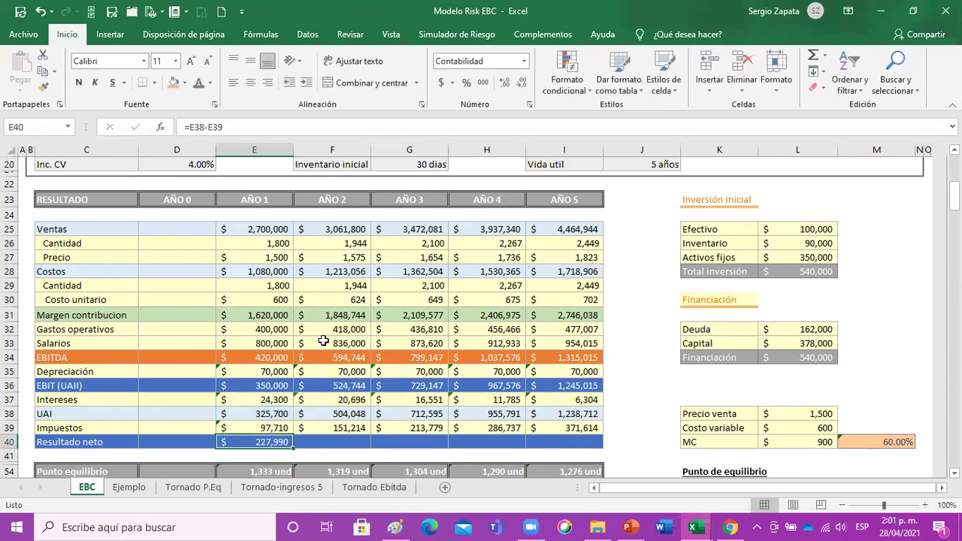
- Copy the year 1 Resultado neto formula across years 2 to 5, through I40
{"action": "key", "text": "ctrl+c"}
{"action": "key", "text": "shift+Right"}
{"action": "key", "text": "shift+Right"}
{"action": "key", "text": "shift+Right"}
{"action": "key", "text": "shift+Right"}
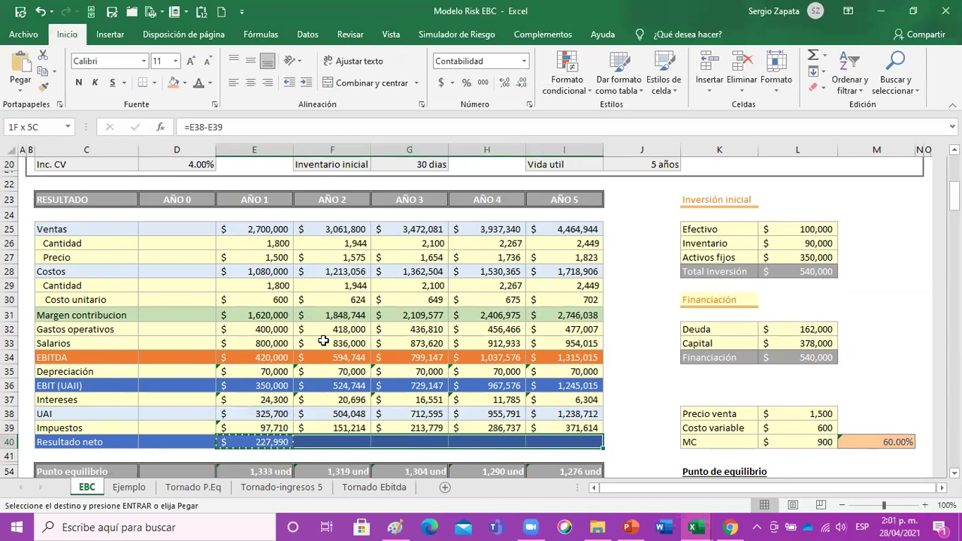
{"action": "key", "text": "Return"}
- Review the arguments of the SI function in the year 1 Impuestos cell E39 without changing them
{"action": "key", "text": "Up"}
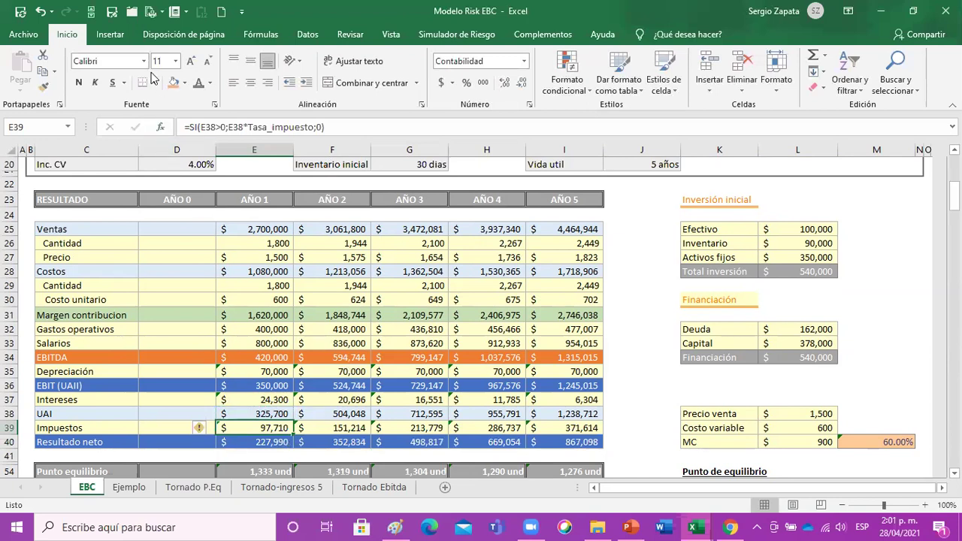
{"action": "left_click", "coordinate": [160, 128]}
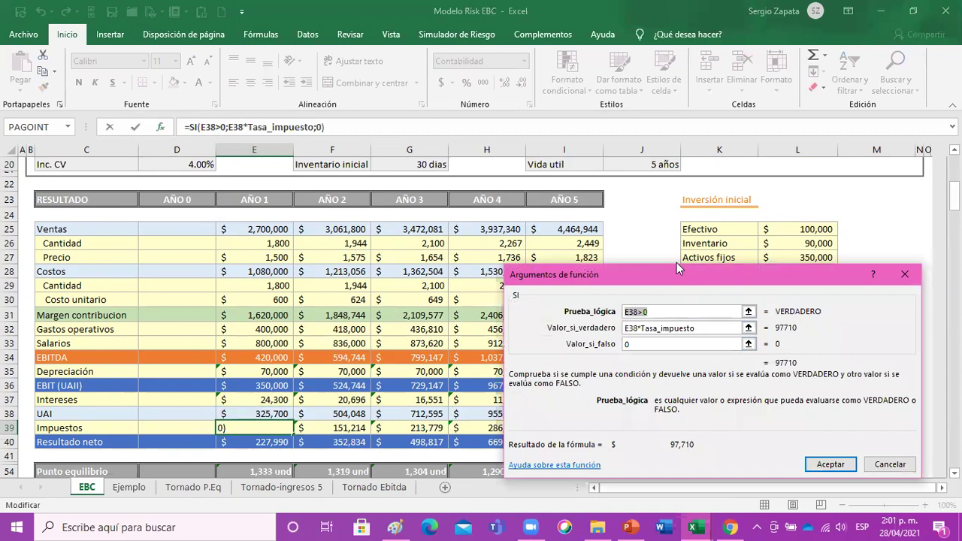
{"action": "left_click_drag", "start_coordinate": [676, 263], "coordinate": [680, 191]}
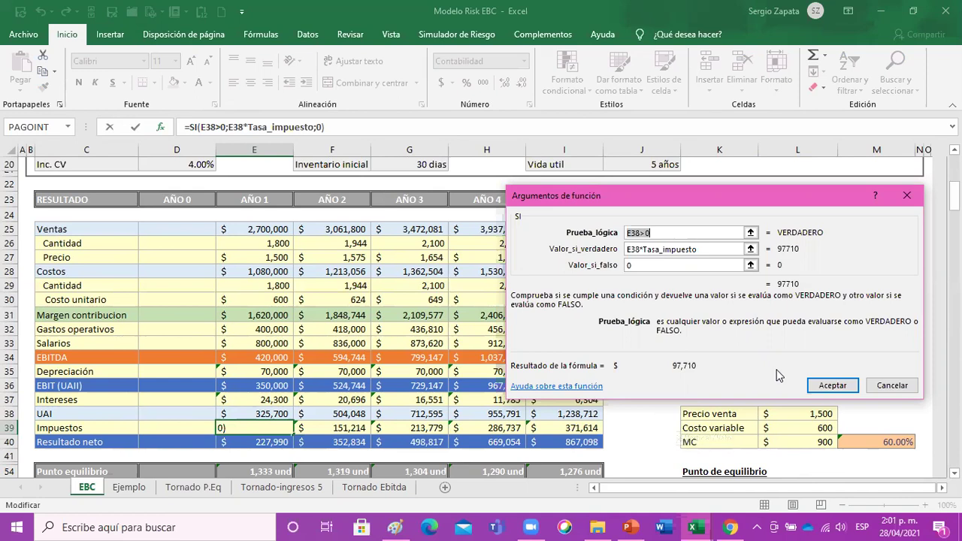
{"action": "left_click", "coordinate": [885, 388]}
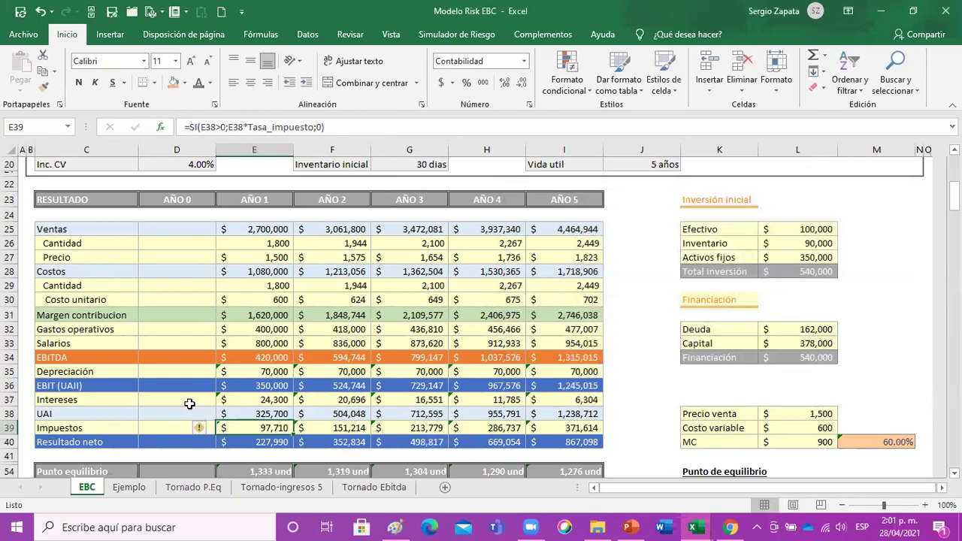
- Examine the Resultado neto formulas for years 1 and 5 and the Punto de equilibrio section below
{"action": "left_click", "coordinate": [375, 360]}
{"action": "left_click", "coordinate": [257, 440]}
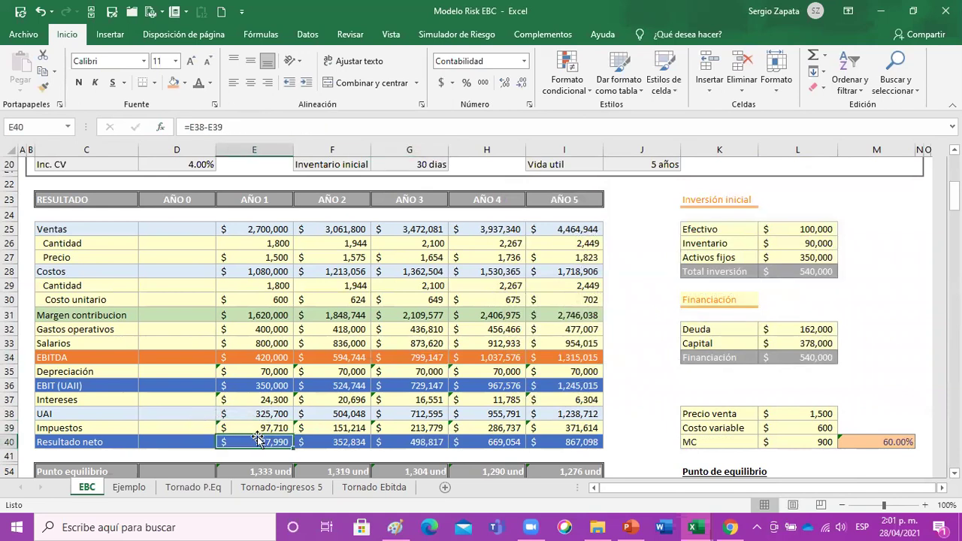
{"action": "double_click", "coordinate": [257, 440]}
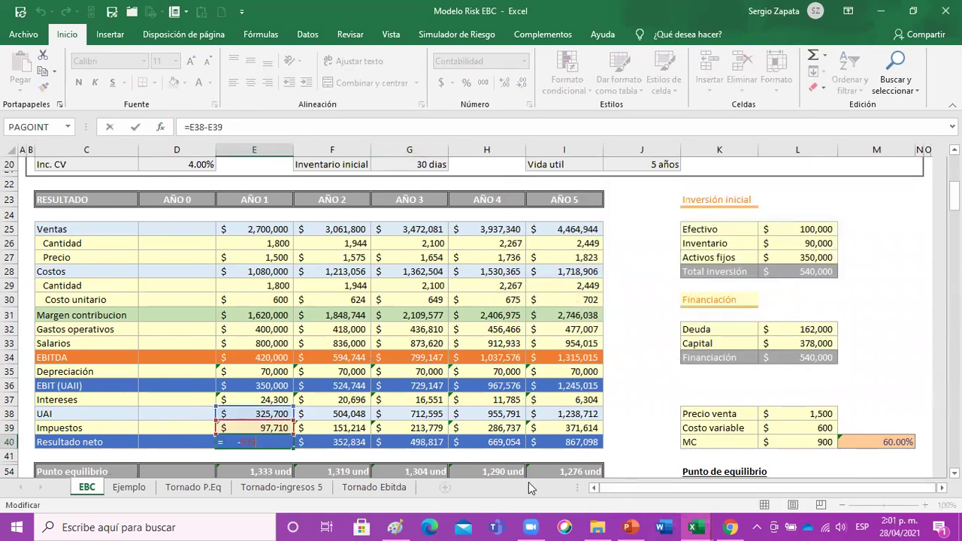
{"action": "key", "text": "Escape"}
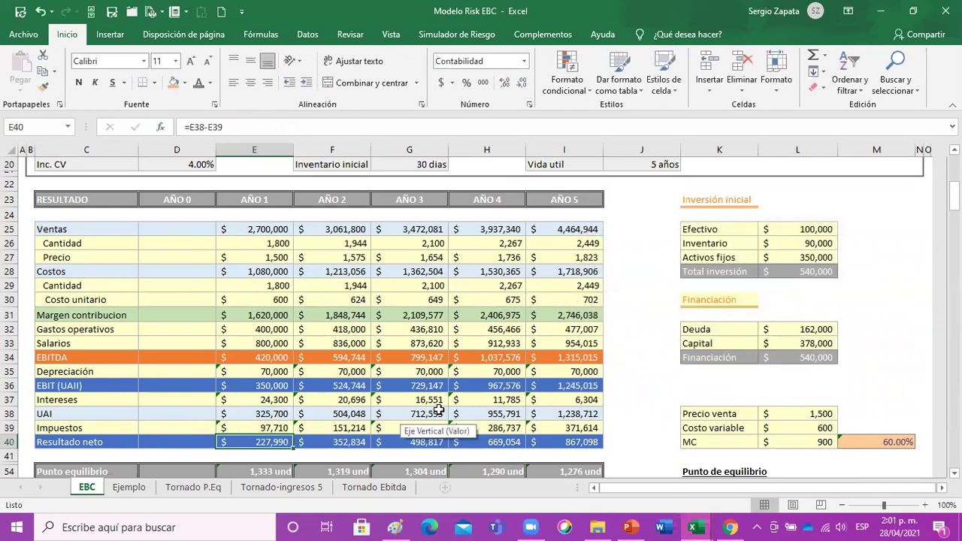
{"action": "left_click", "coordinate": [564, 442]}
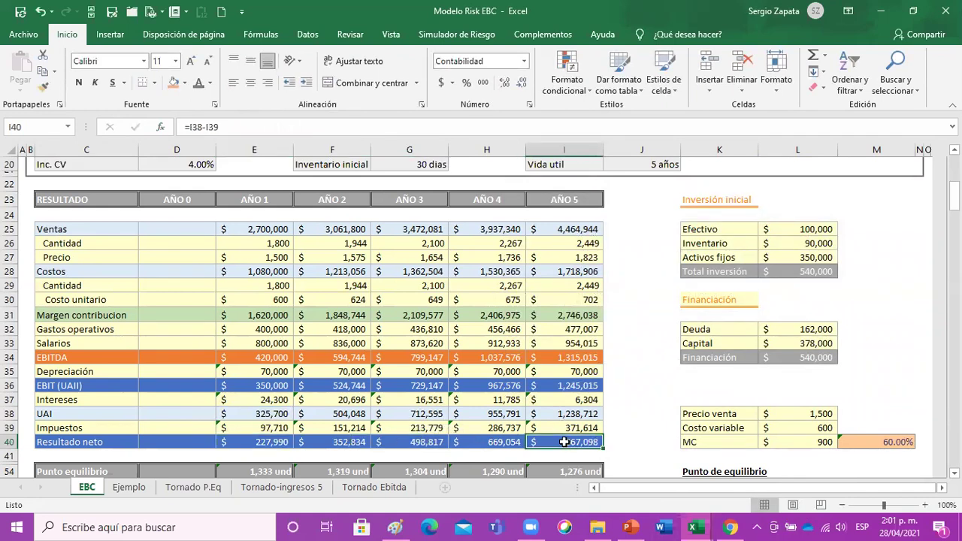
{"action": "scroll", "coordinate": [565, 442], "scroll_direction": "down", "scroll_amount": 3}
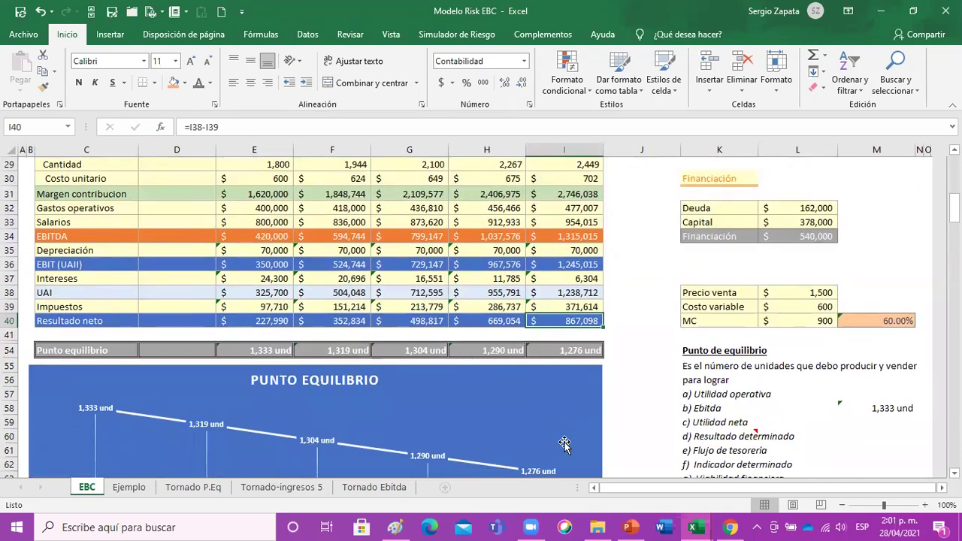
{"action": "scroll", "coordinate": [760, 385], "scroll_direction": "down", "scroll_amount": 2}
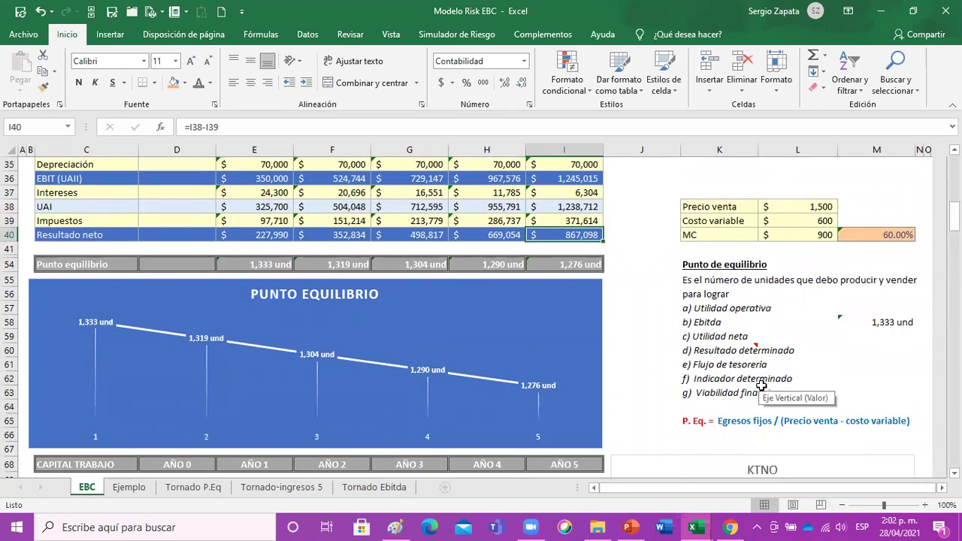
- Examine the break-even formulas for Ebitda in M58 and for year 1 in E54 without changing them
{"action": "scroll", "coordinate": [761, 386], "scroll_direction": "up", "scroll_amount": 2}
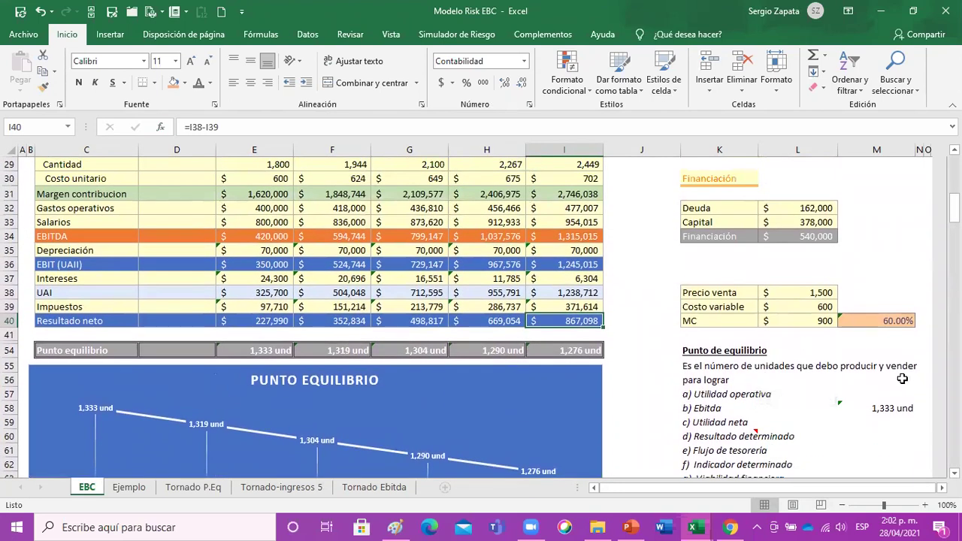
{"action": "left_click", "coordinate": [863, 395]}
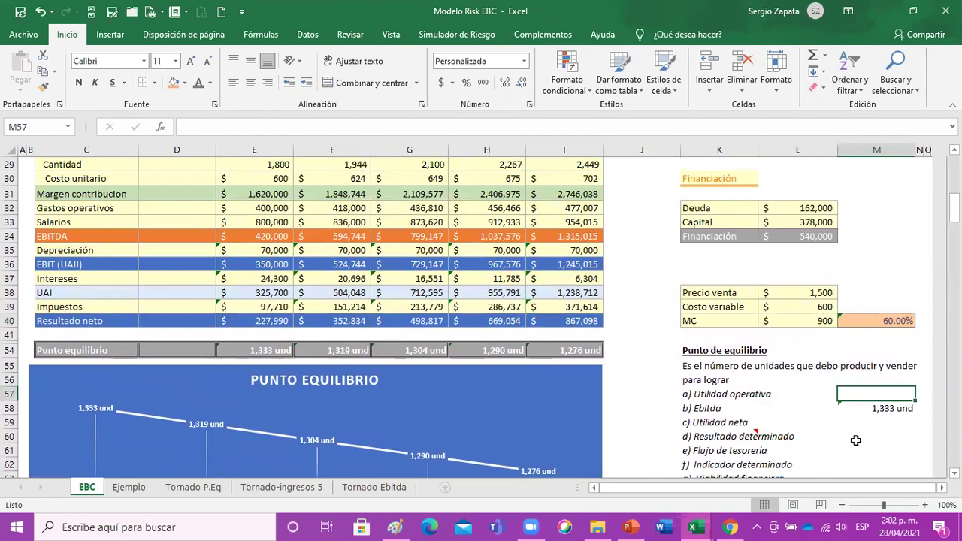
{"action": "scroll", "coordinate": [856, 440], "scroll_direction": "up", "scroll_amount": 1}
{"action": "left_click", "coordinate": [885, 451]}
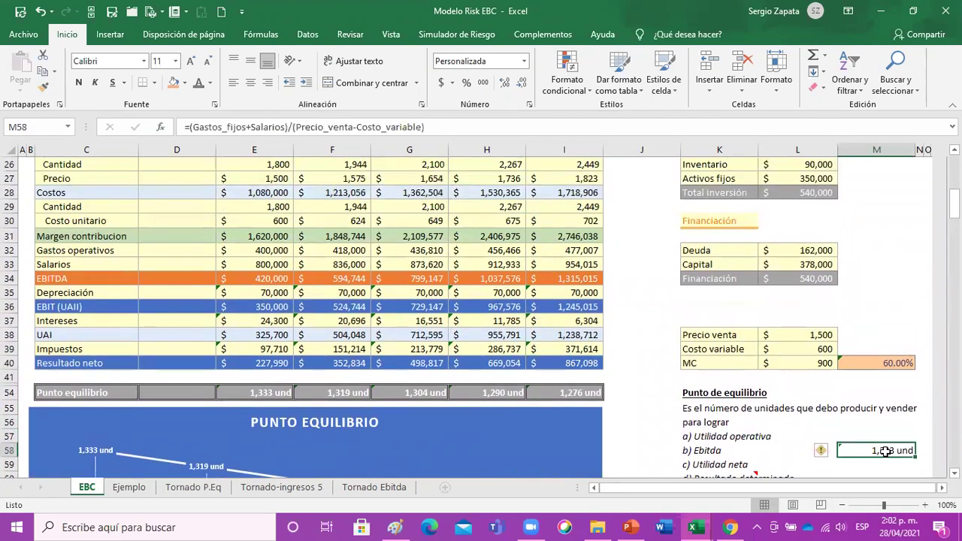
{"action": "left_click", "coordinate": [878, 434]}
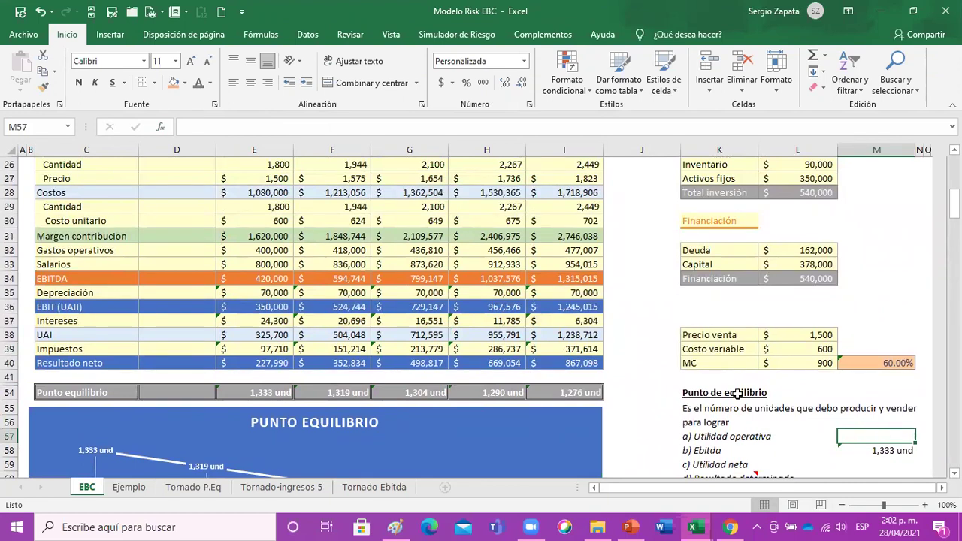
{"action": "scroll", "coordinate": [738, 394], "scroll_direction": "up", "scroll_amount": 1}
{"action": "scroll", "coordinate": [738, 394], "scroll_direction": "down", "scroll_amount": 1}
{"action": "left_click", "coordinate": [250, 389]}
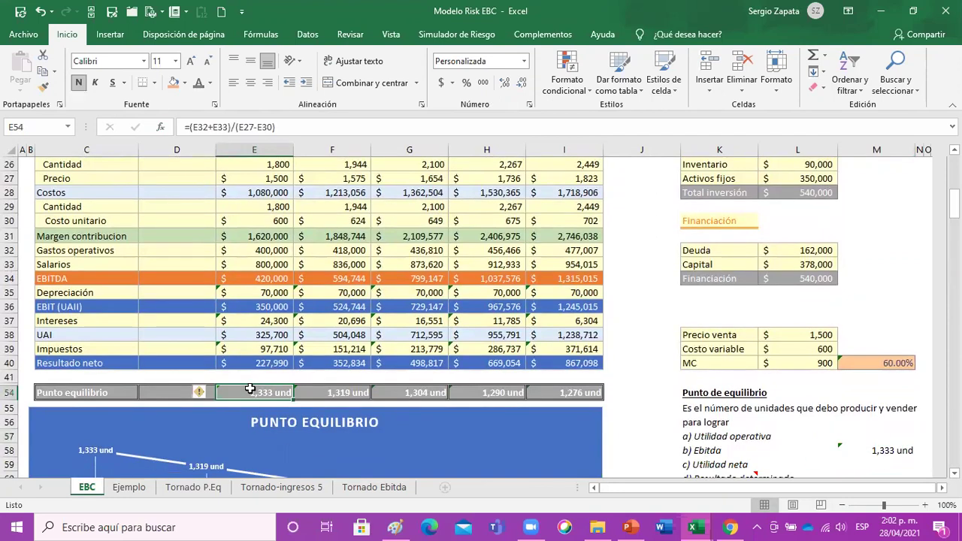
{"action": "left_click", "coordinate": [881, 451]}
{"action": "double_click", "coordinate": [880, 451]}
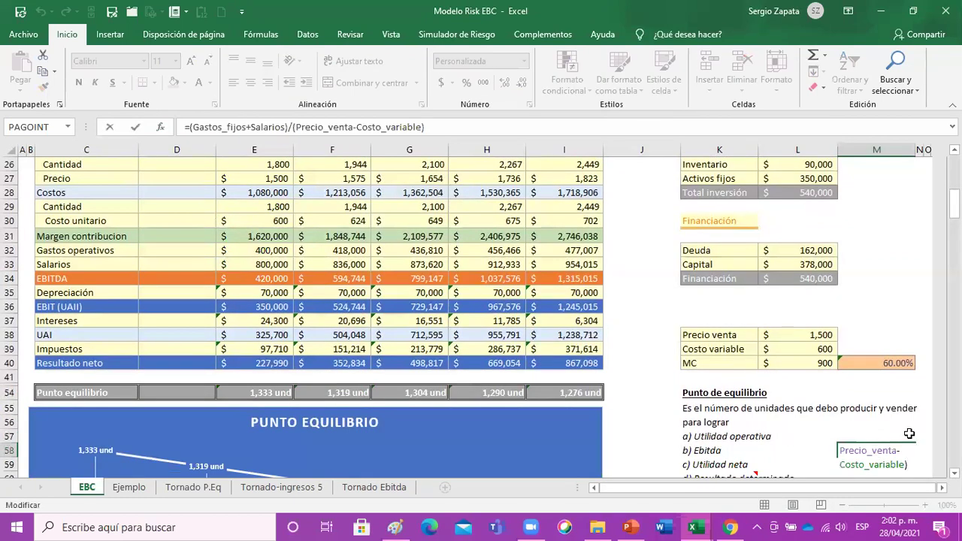
{"action": "scroll", "coordinate": [902, 429], "scroll_direction": "down", "scroll_amount": 1}
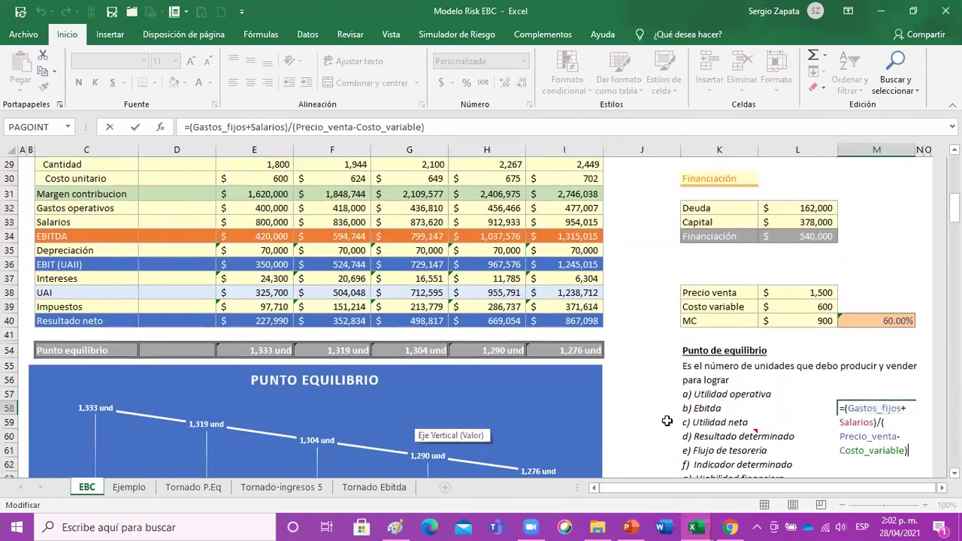
{"action": "key", "text": "Escape"}
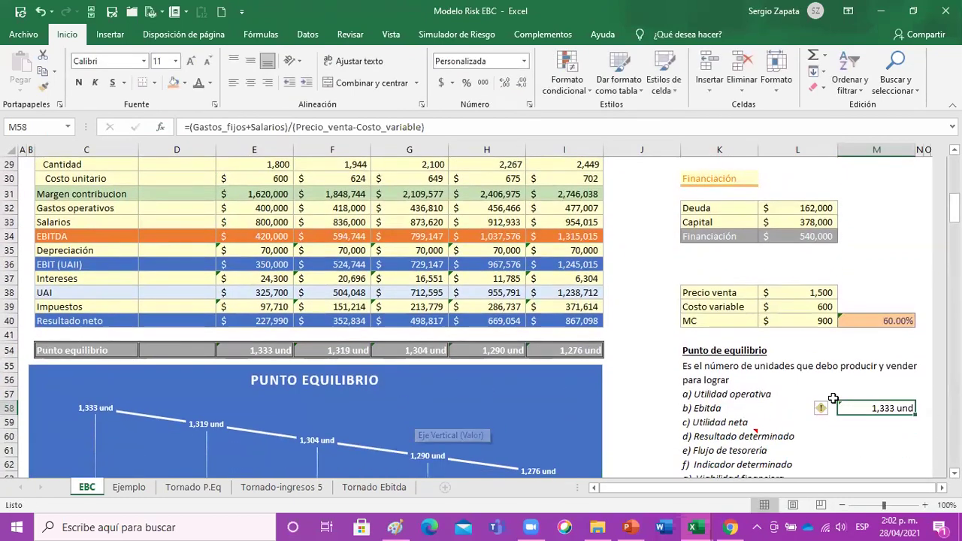
- Append (EBIT) to the a) Utilidad operativa label in K57 under Punto de equilibrio
{"action": "left_click", "coordinate": [878, 392]}
{"action": "scroll", "coordinate": [702, 342], "scroll_direction": "up", "scroll_amount": 1}
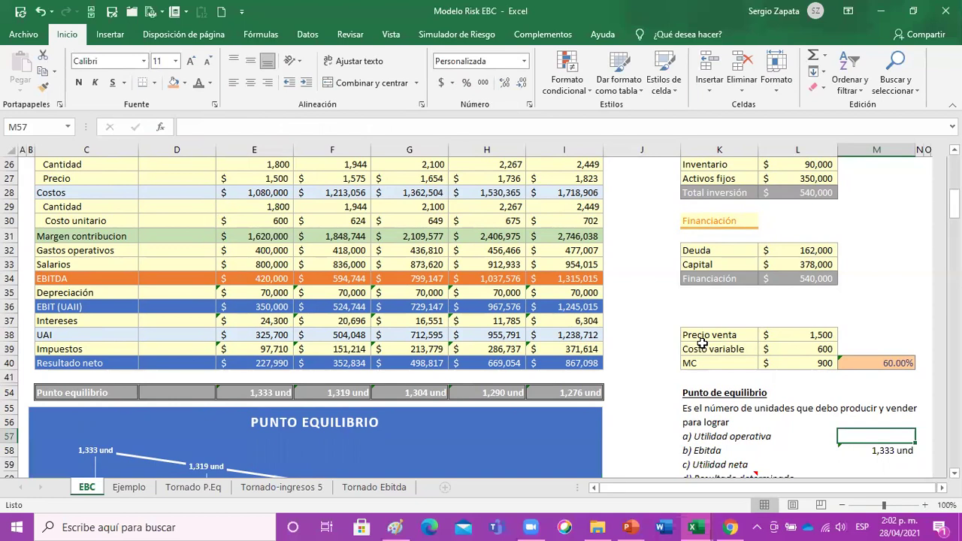
{"action": "key", "text": "Left"}
{"action": "key", "text": "F2"}
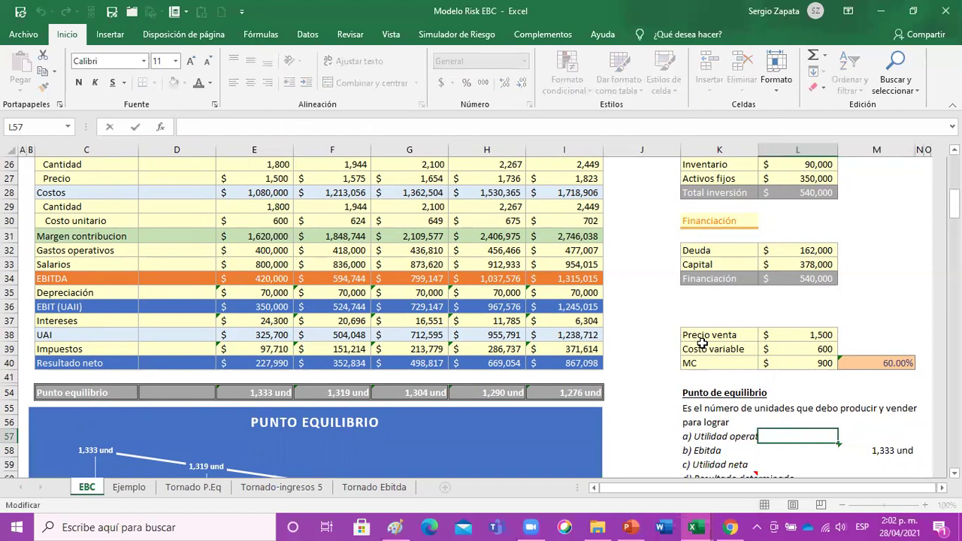
{"action": "key", "text": "Escape"}
{"action": "key", "text": "Left"}
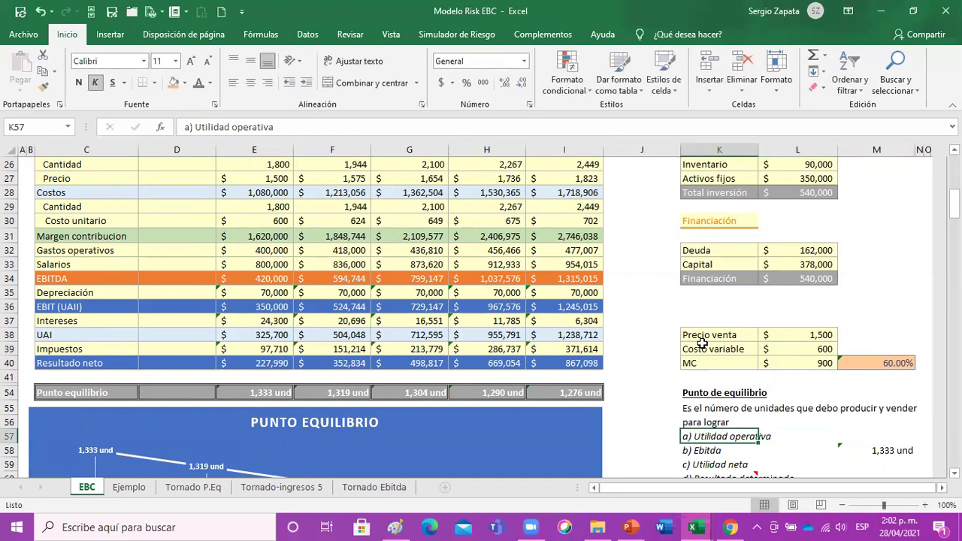
{"action": "key", "text": "F2"}
{"action": "type", "text": "(EBIT)"}
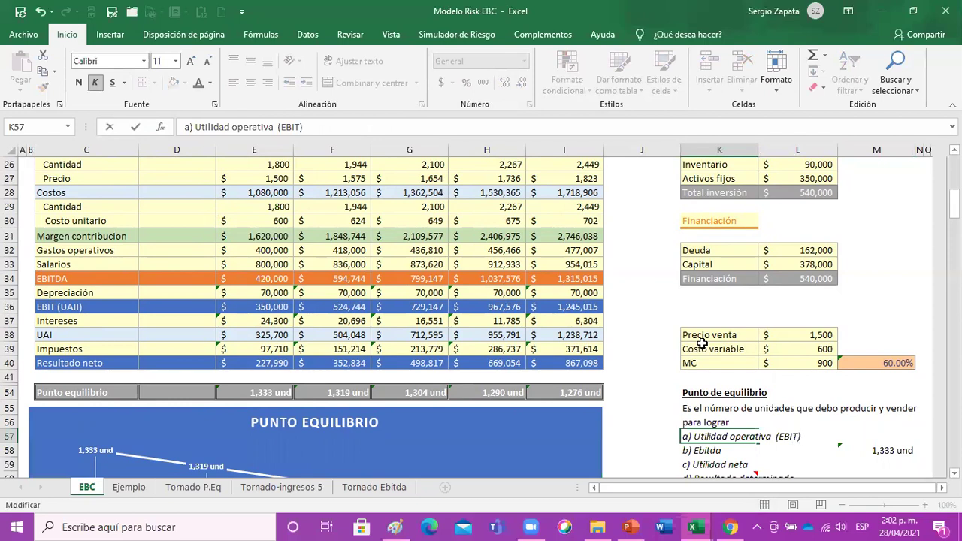
{"action": "key", "text": "Return"}
- Start the Utilidad operativa break-even formula in M57 with the opening sum =(Gastos_fijos+Salarios+, referencing the Estudio Operativo inputs
{"action": "key", "text": "Up"}
{"action": "key", "text": "Right"}
{"action": "key", "text": "Right"}
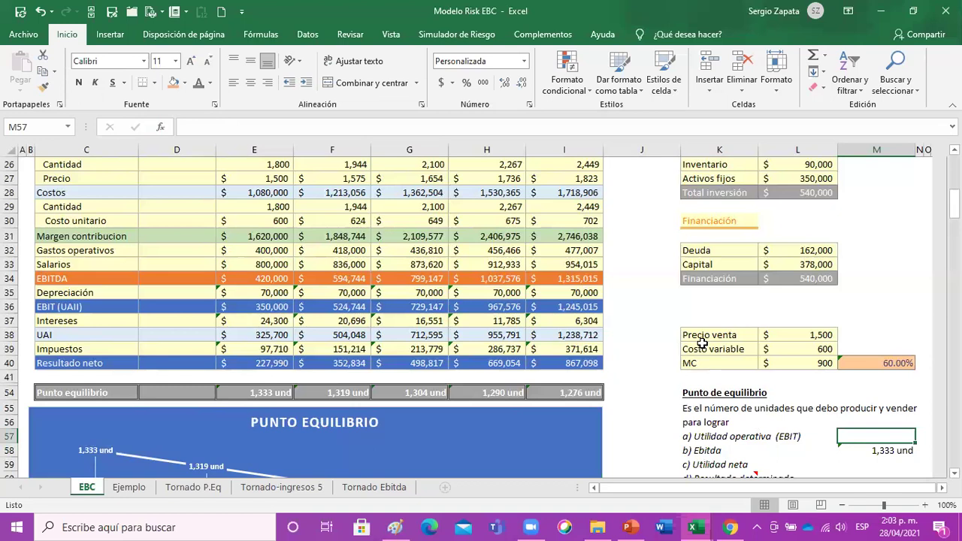
{"action": "key", "text": "Down"}
{"action": "key", "text": "Right"}
{"action": "key", "text": "Left"}
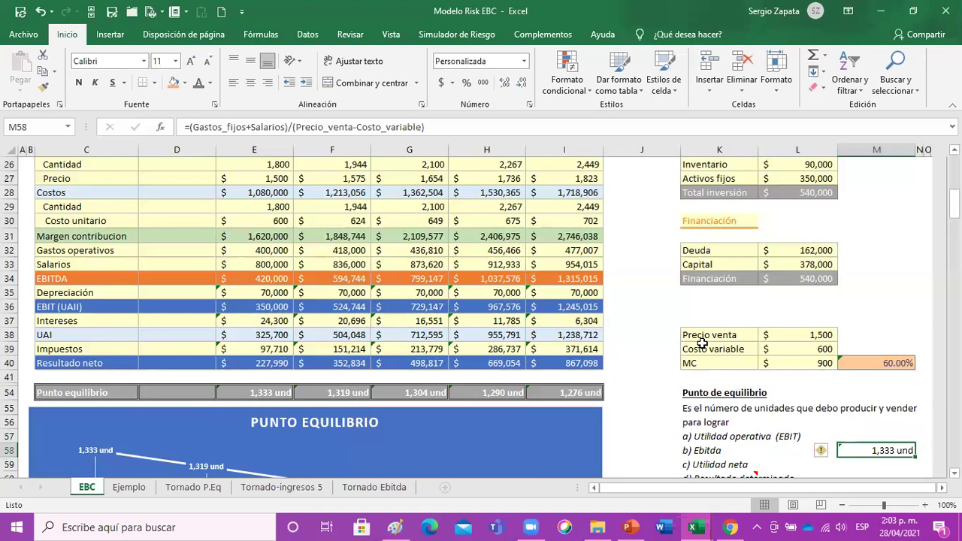
{"action": "key", "text": "Right"}
{"action": "key", "text": "Left"}
{"action": "key", "text": "Up"}
{"action": "type", "text": "=("}
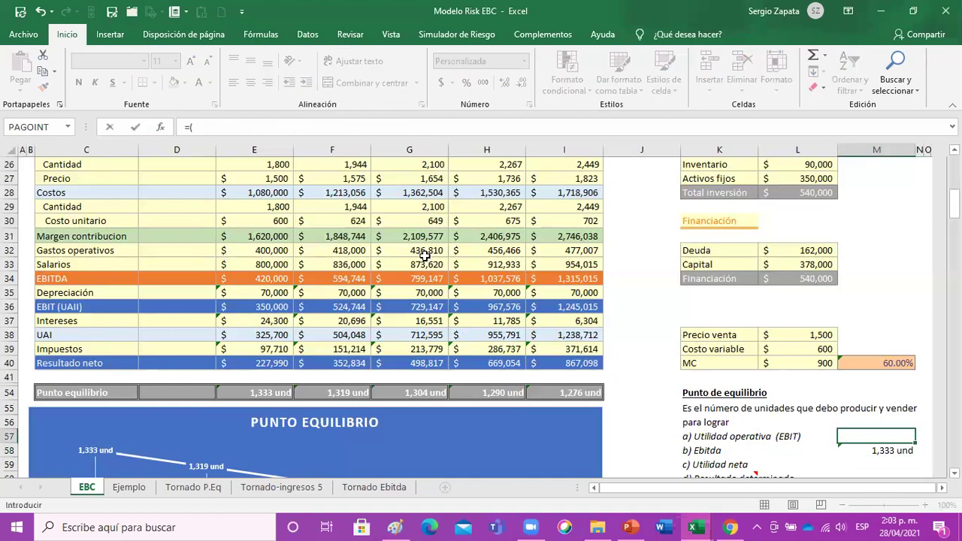
{"action": "scroll", "coordinate": [425, 256], "scroll_direction": "up", "scroll_amount": 6}
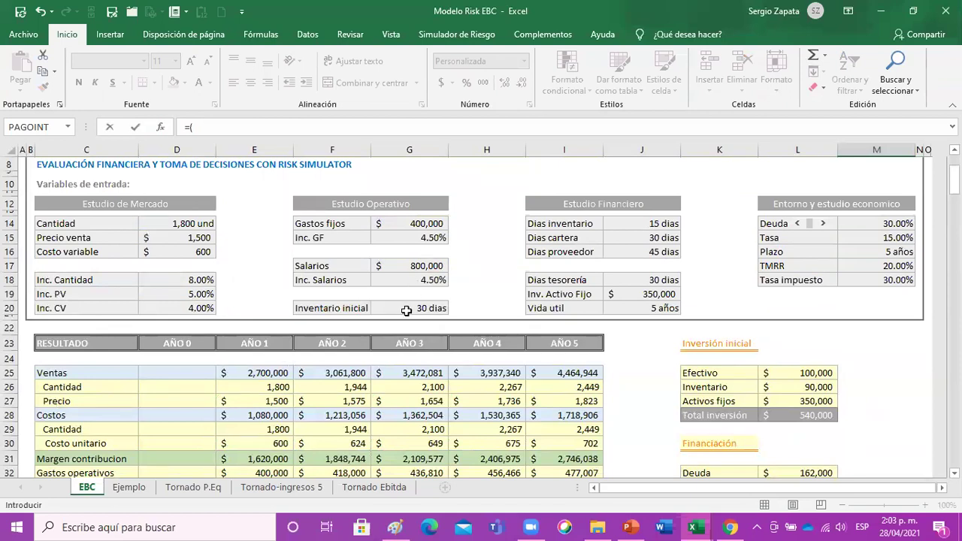
{"action": "left_click", "coordinate": [422, 224]}
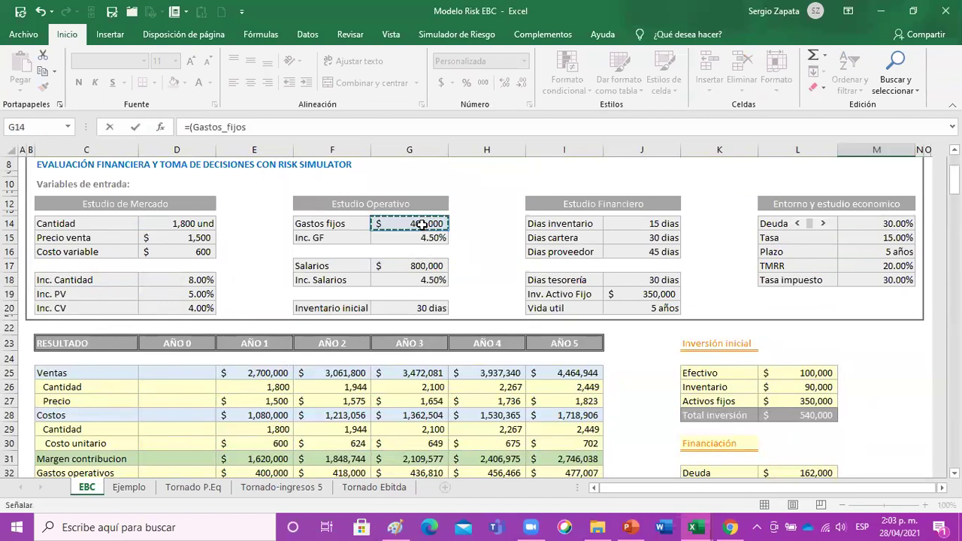
{"action": "type", "text": "+"}
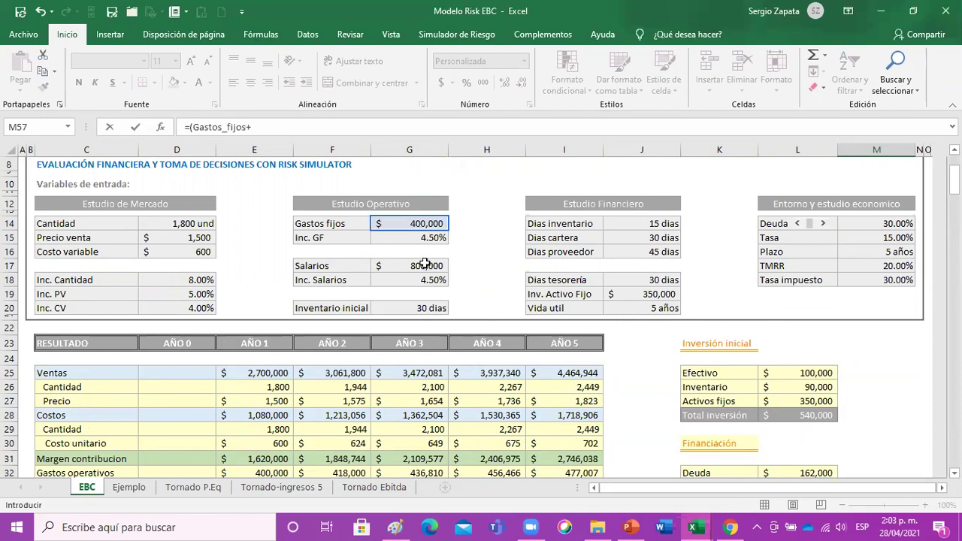
{"action": "left_click", "coordinate": [425, 264]}
{"action": "type", "text": "+"}
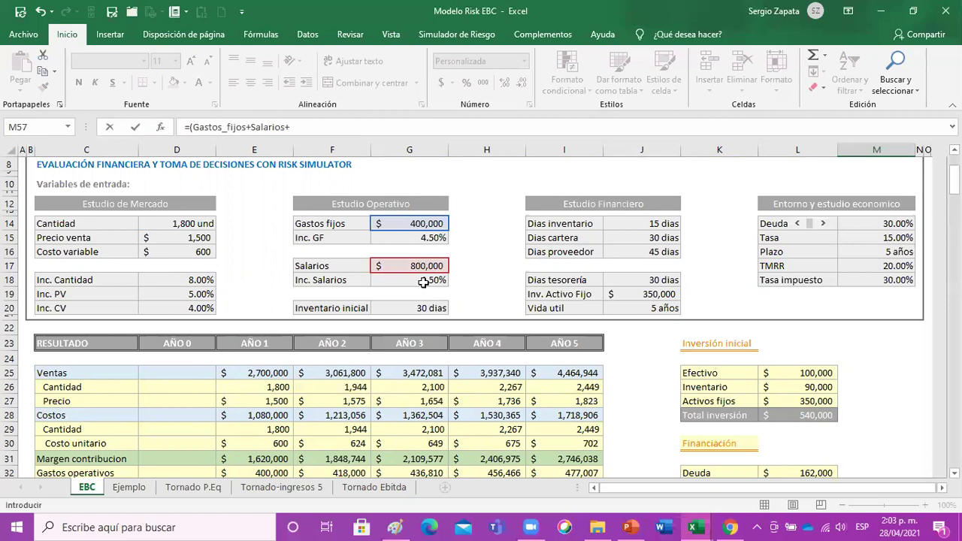
- Add Inv._Activo_Fijo/Dias_tesorería to the M57 formula, close the numerator and open the divisor
{"action": "scroll", "coordinate": [413, 324], "scroll_direction": "down", "scroll_amount": 1}
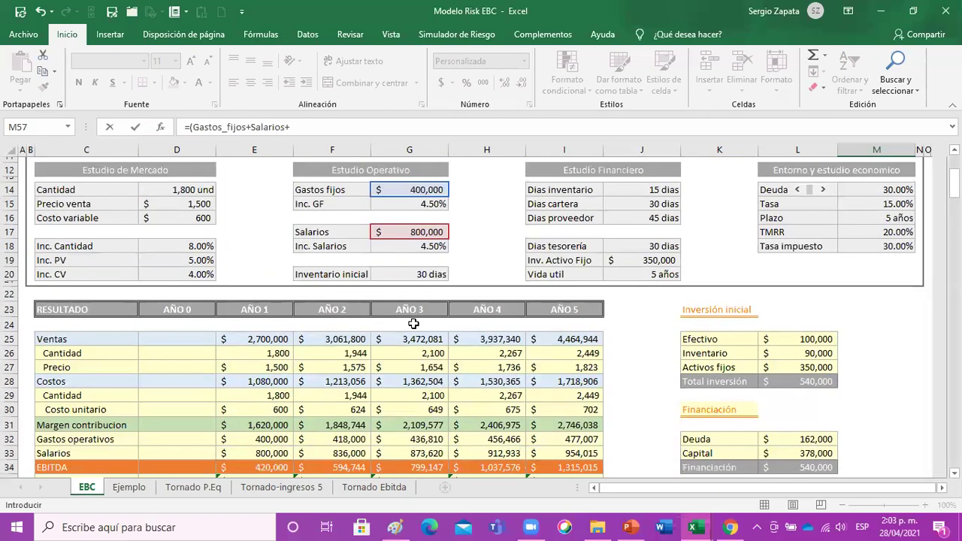
{"action": "scroll", "coordinate": [414, 323], "scroll_direction": "down", "scroll_amount": 1}
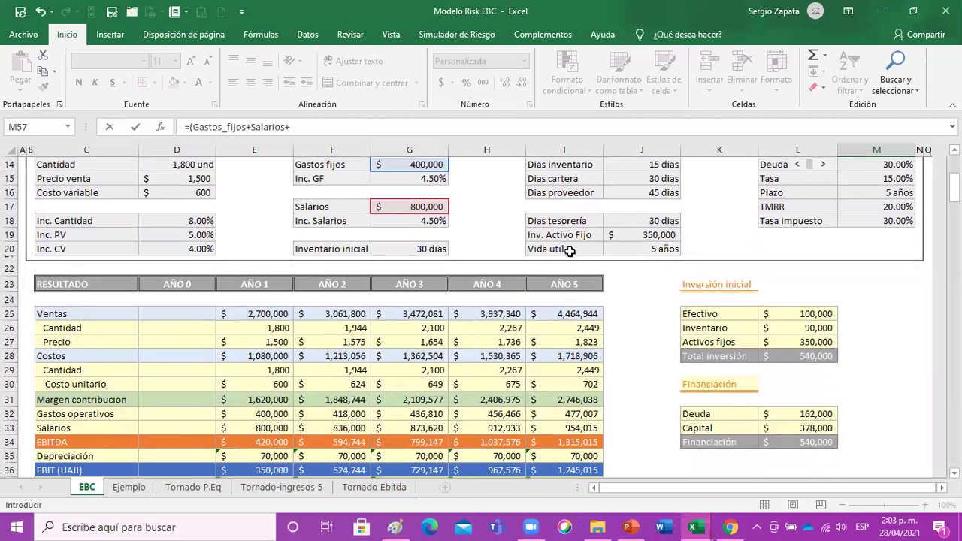
{"action": "left_click", "coordinate": [640, 238]}
{"action": "type", "text": "/"}
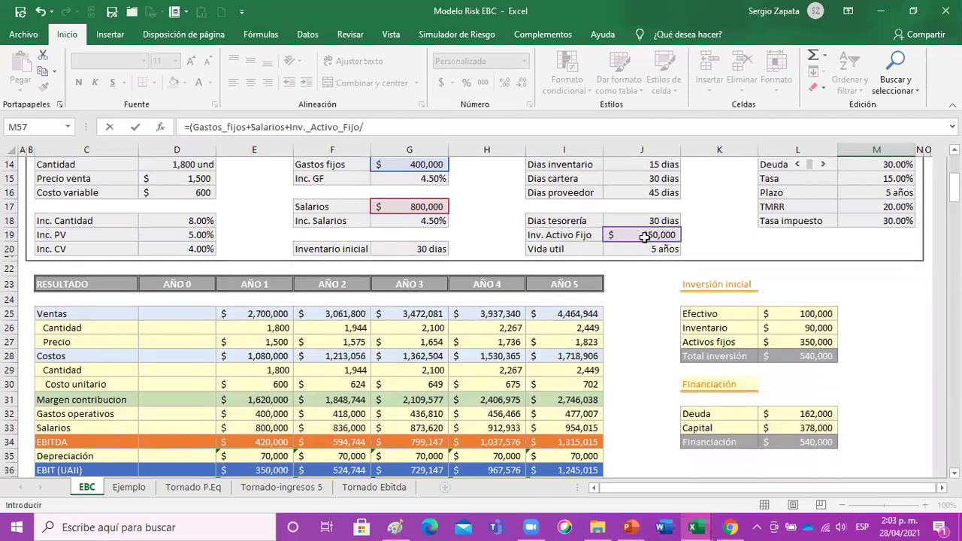
{"action": "left_click", "coordinate": [656, 218]}
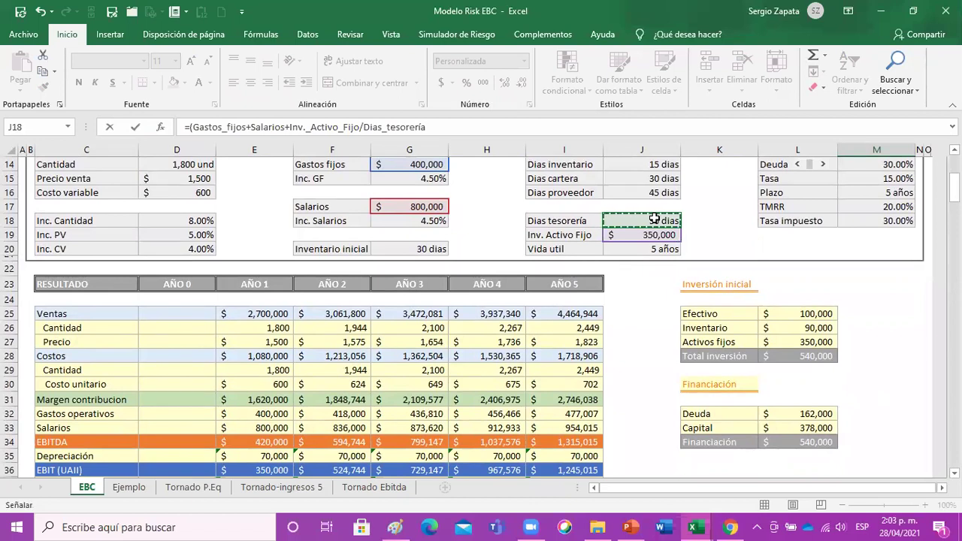
{"action": "type", "text": ")/("}
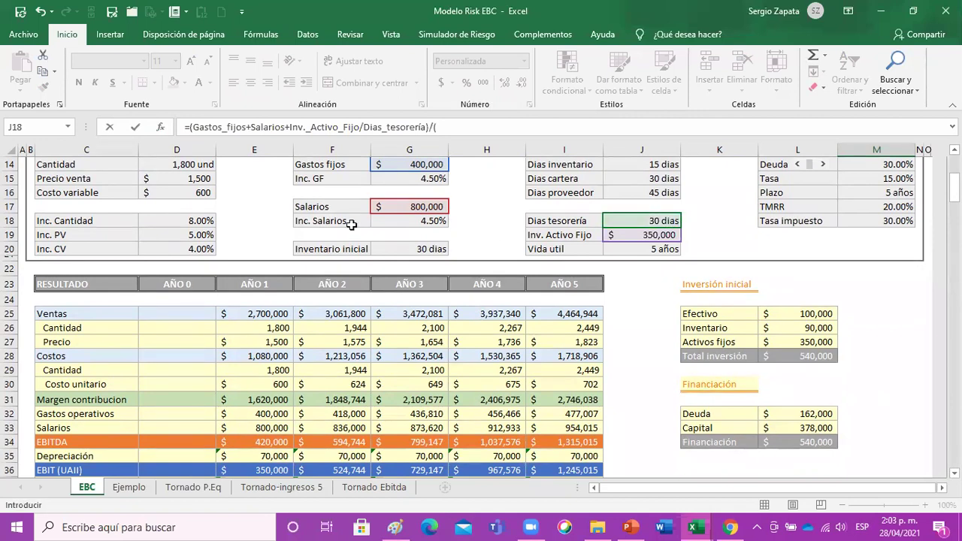
- Complete the M57 formula with the divisor (Precio_venta-Costo_variable) and enter it
{"action": "left_click", "coordinate": [198, 178]}
{"action": "type", "text": "-"}
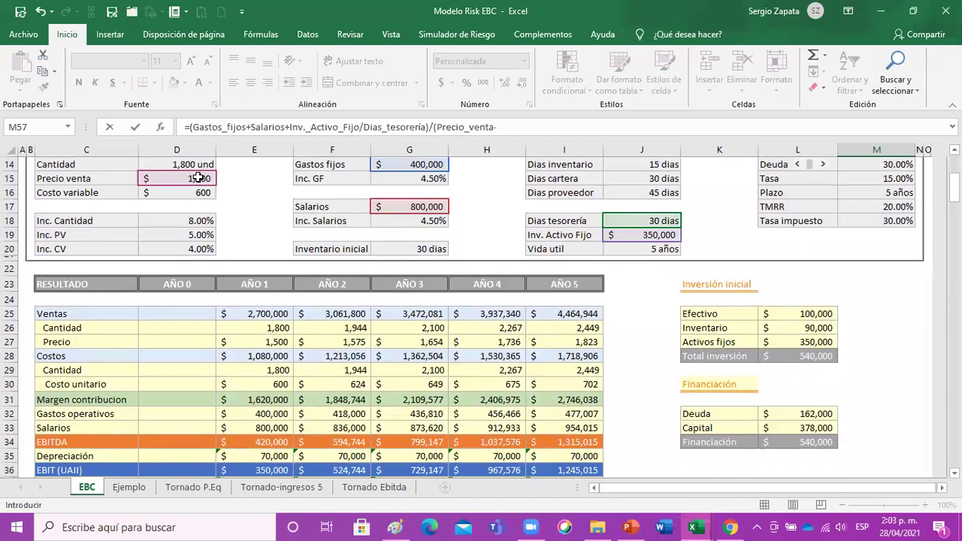
{"action": "left_click", "coordinate": [182, 192]}
{"action": "type", "text": ")"}
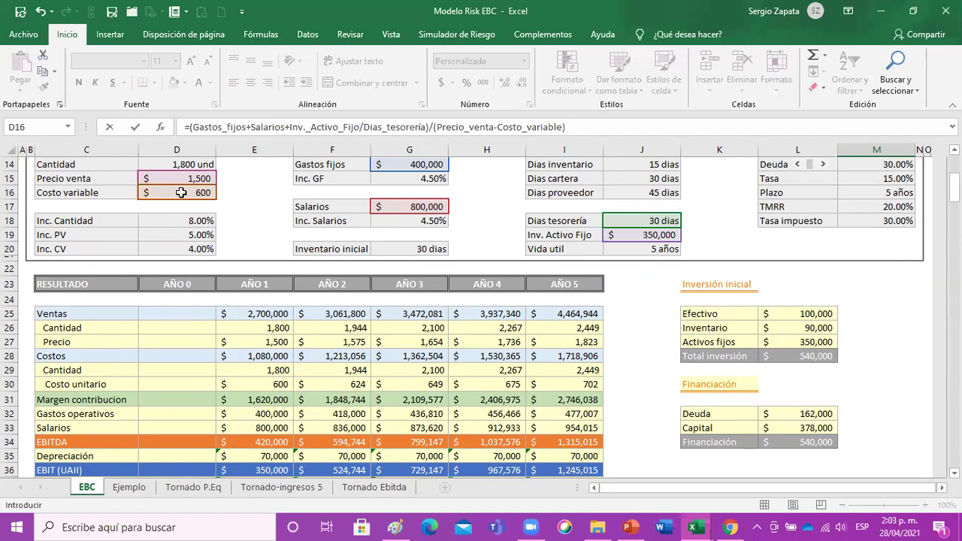
{"action": "scroll", "coordinate": [843, 356], "scroll_direction": "down", "scroll_amount": 5}
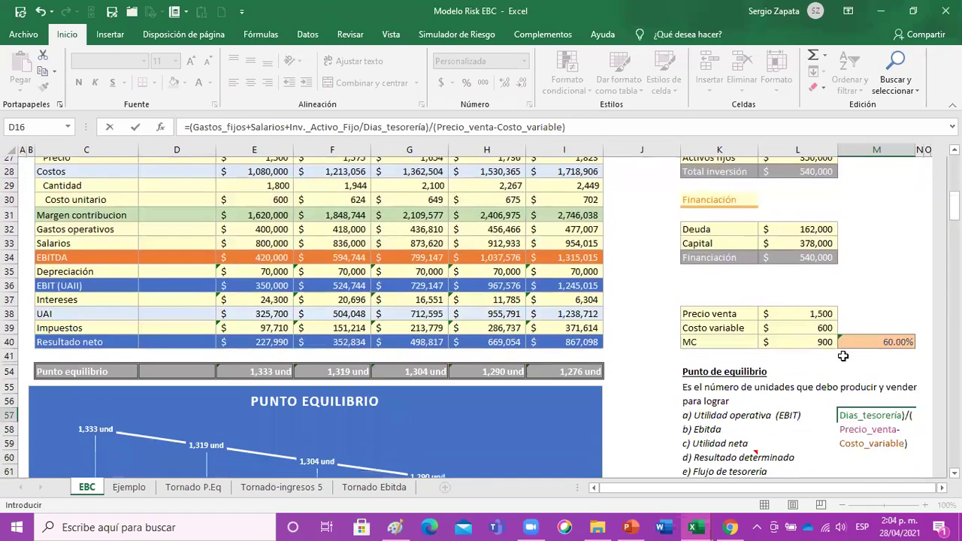
{"action": "scroll", "coordinate": [844, 356], "scroll_direction": "down", "scroll_amount": 1}
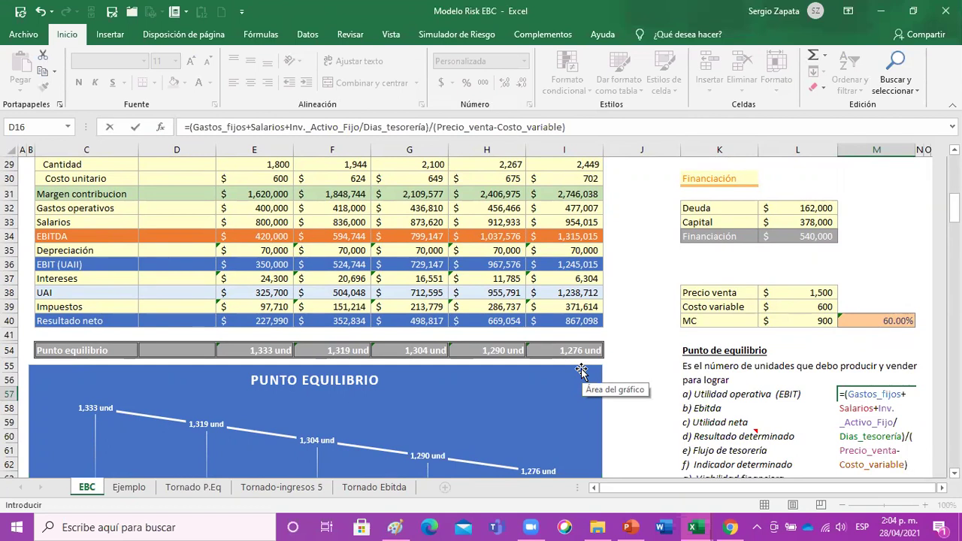
{"action": "key", "text": "Return"}
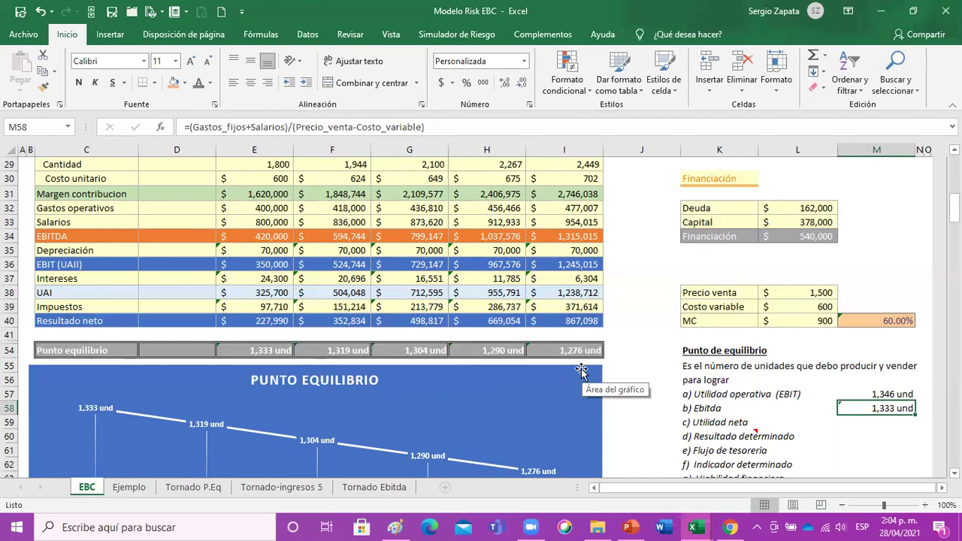
- Review the input variables and results table, and inspect the year 5 Gastos operativos formula in I32
{"action": "left_click", "coordinate": [684, 351]}
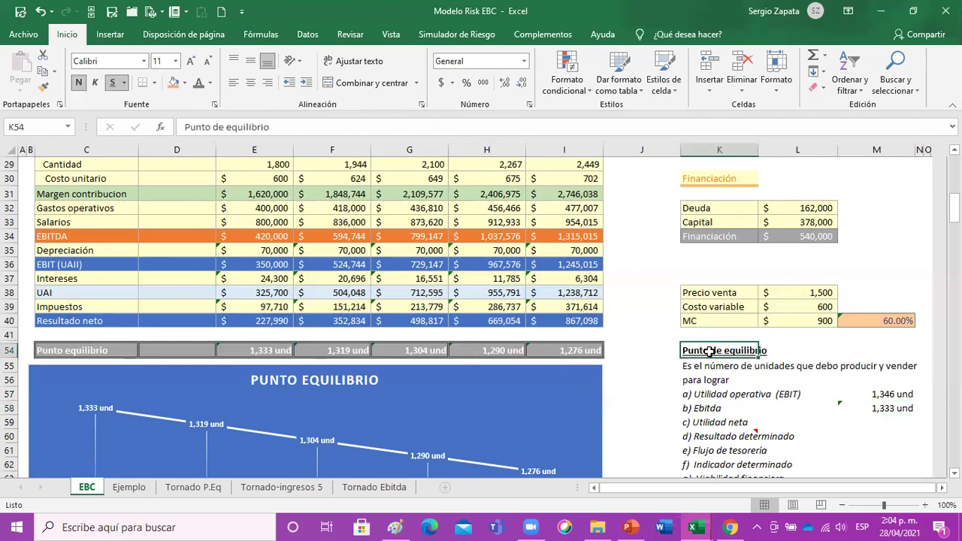
{"action": "scroll", "coordinate": [710, 351], "scroll_direction": "up", "scroll_amount": 4}
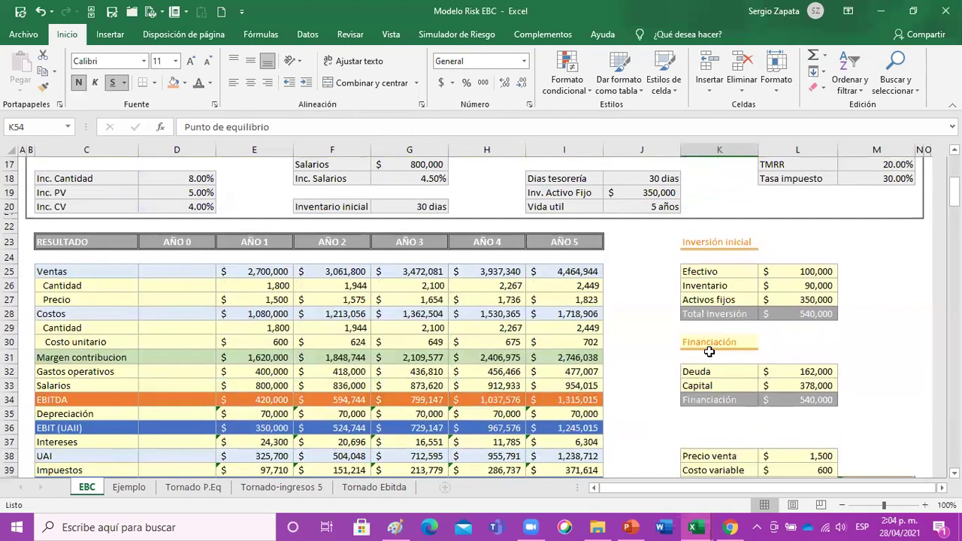
{"action": "scroll", "coordinate": [710, 351], "scroll_direction": "up", "scroll_amount": 2}
{"action": "scroll", "coordinate": [709, 353], "scroll_direction": "down", "scroll_amount": 1}
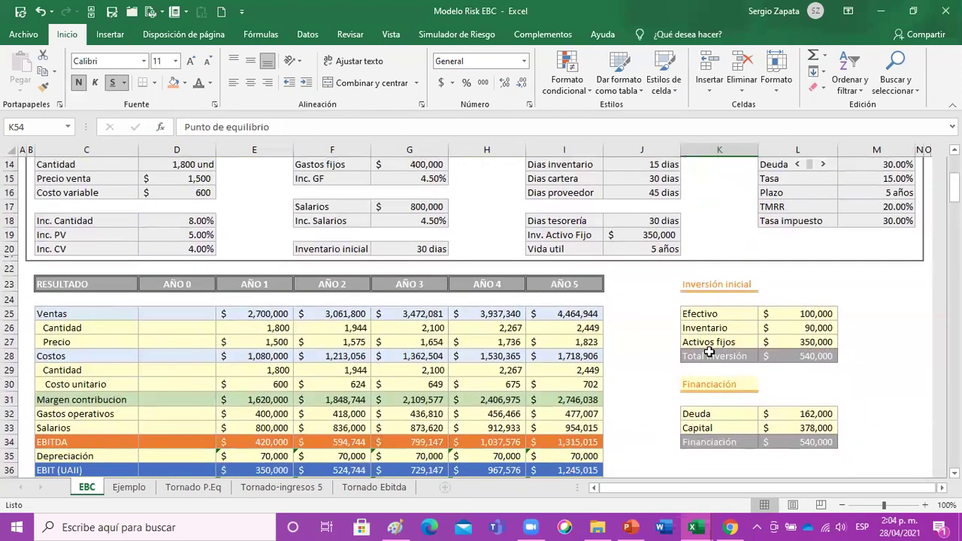
{"action": "scroll", "coordinate": [709, 351], "scroll_direction": "down", "scroll_amount": 3}
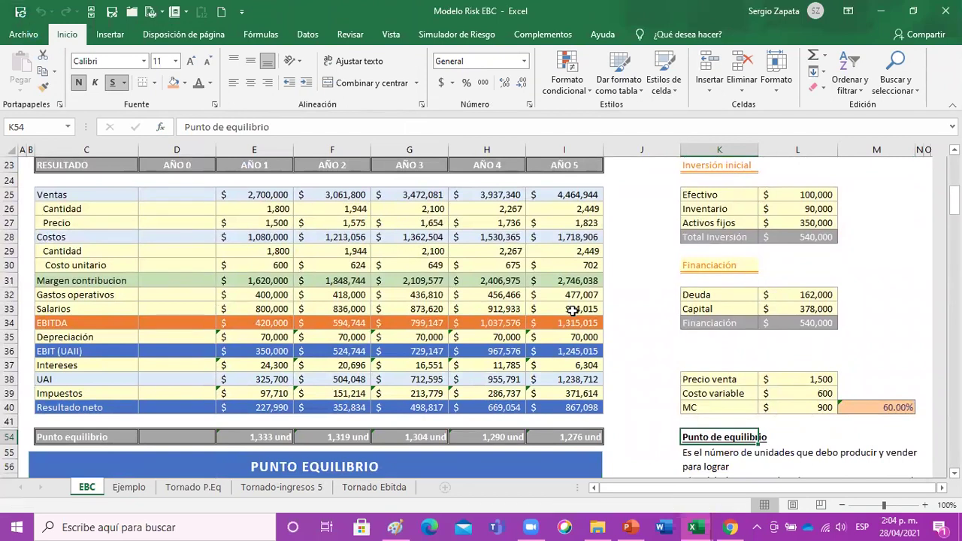
{"action": "scroll", "coordinate": [573, 311], "scroll_direction": "up", "scroll_amount": 1}
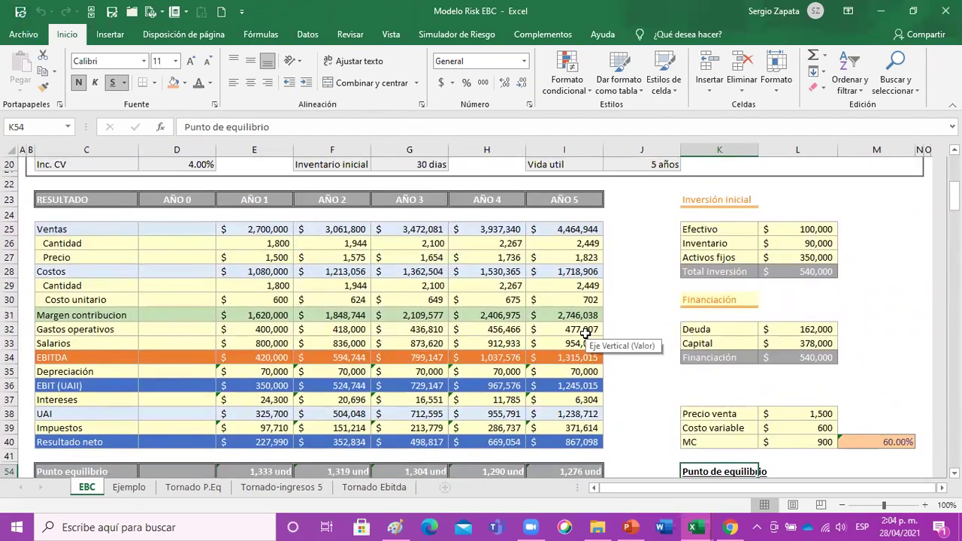
{"action": "left_click", "coordinate": [585, 331]}
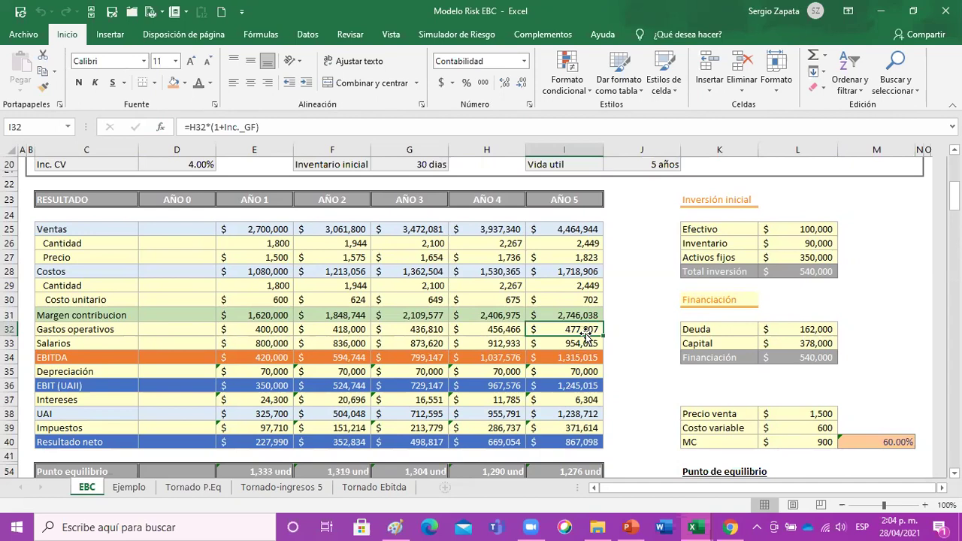
- Examine the year 3 EBITDA and year 5 Resultado neto formulas alongside the input variables of the model
{"action": "left_click", "coordinate": [378, 358]}
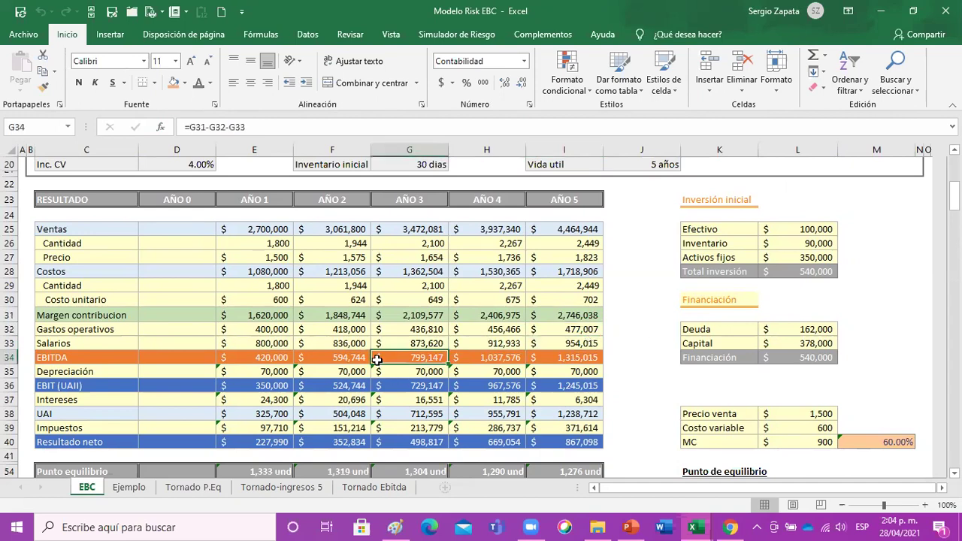
{"action": "scroll", "coordinate": [376, 359], "scroll_direction": "down", "scroll_amount": 1}
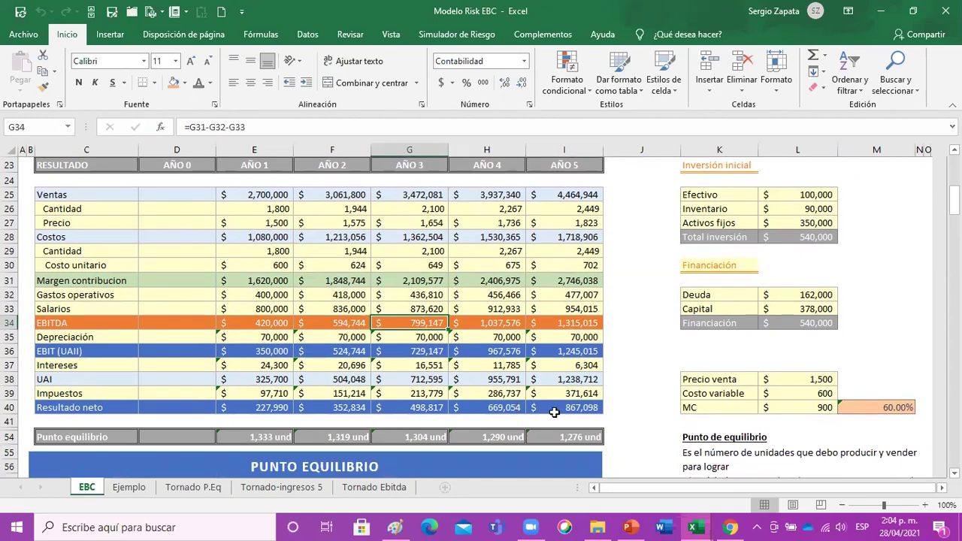
{"action": "left_click", "coordinate": [590, 407]}
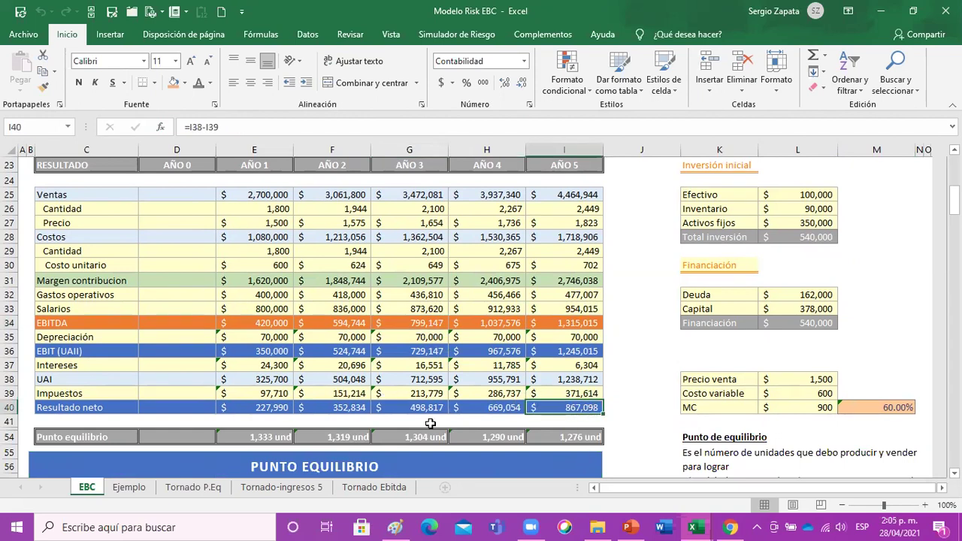
{"action": "scroll", "coordinate": [430, 424], "scroll_direction": "up", "scroll_amount": 1}
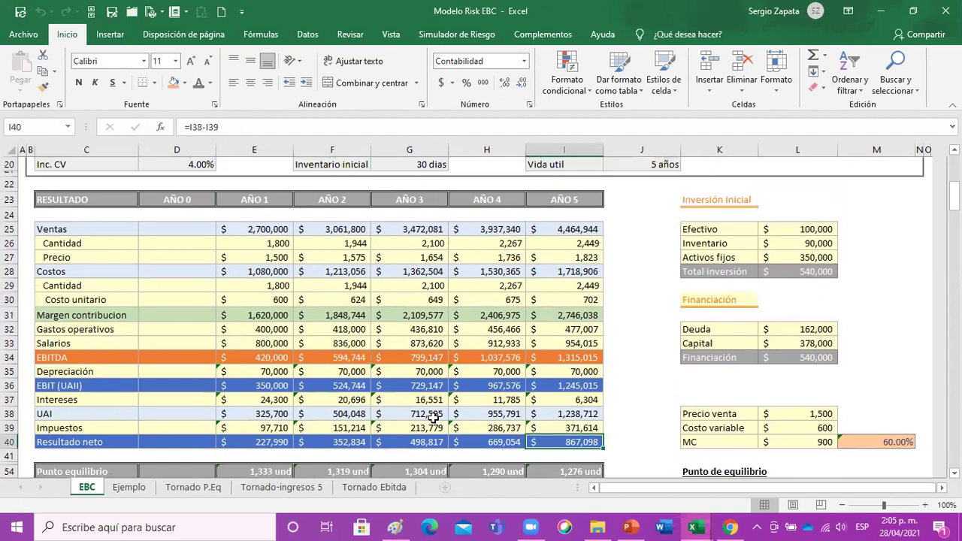
{"action": "scroll", "coordinate": [434, 417], "scroll_direction": "up", "scroll_amount": 1}
{"action": "scroll", "coordinate": [434, 416], "scroll_direction": "down", "scroll_amount": 1}
{"action": "left_click", "coordinate": [952, 105]}
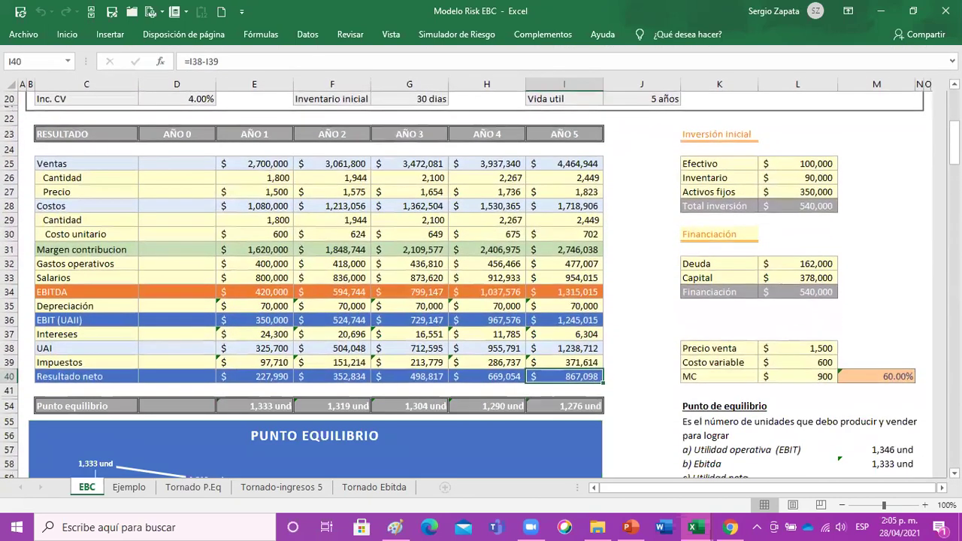
{"action": "scroll", "coordinate": [481, 301], "scroll_direction": "up", "scroll_amount": 1}
{"action": "scroll", "coordinate": [481, 300], "scroll_direction": "up", "scroll_amount": 1}
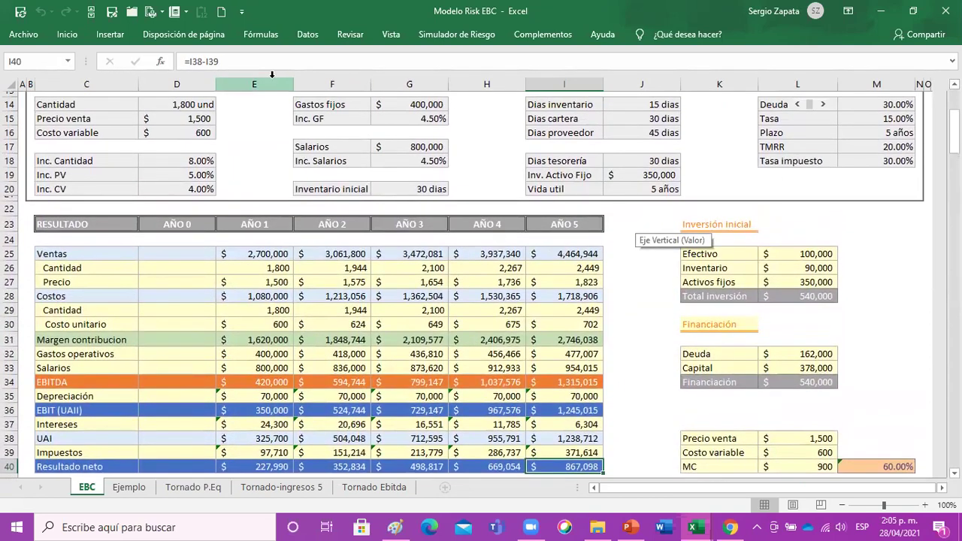
- Trace the direct precedents of year 5 Resultado neto in I40 and keep the ribbon permanently displayed
{"action": "left_click", "coordinate": [257, 38]}
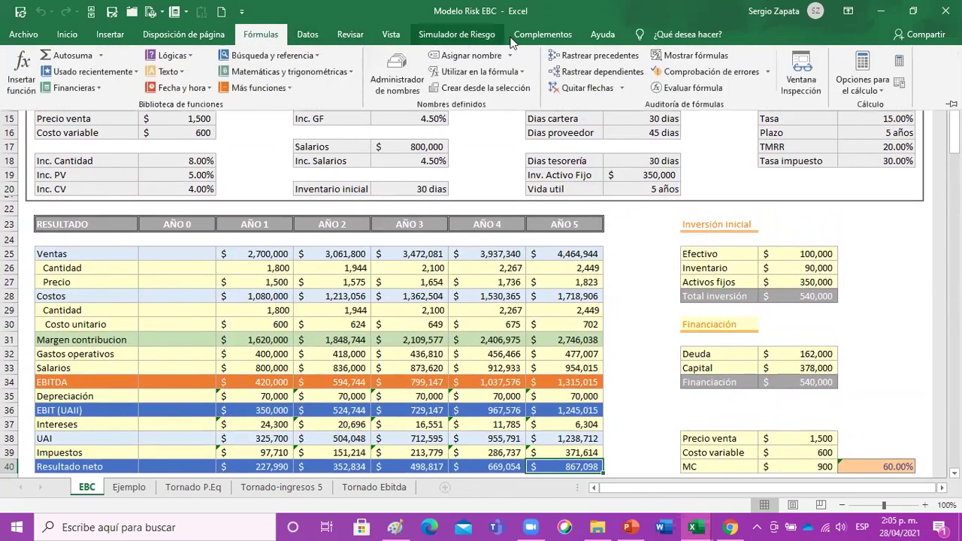
{"action": "left_click", "coordinate": [594, 60]}
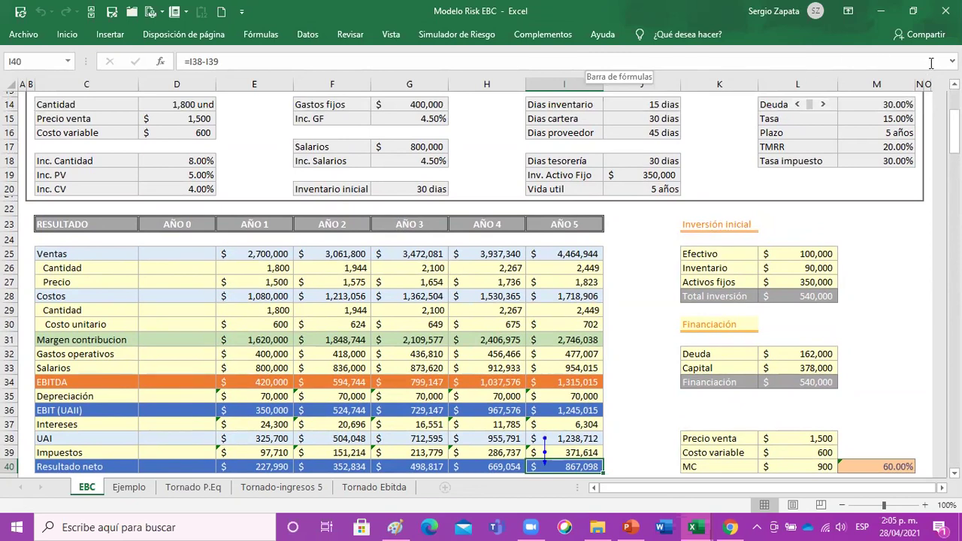
{"action": "left_click", "coordinate": [545, 35]}
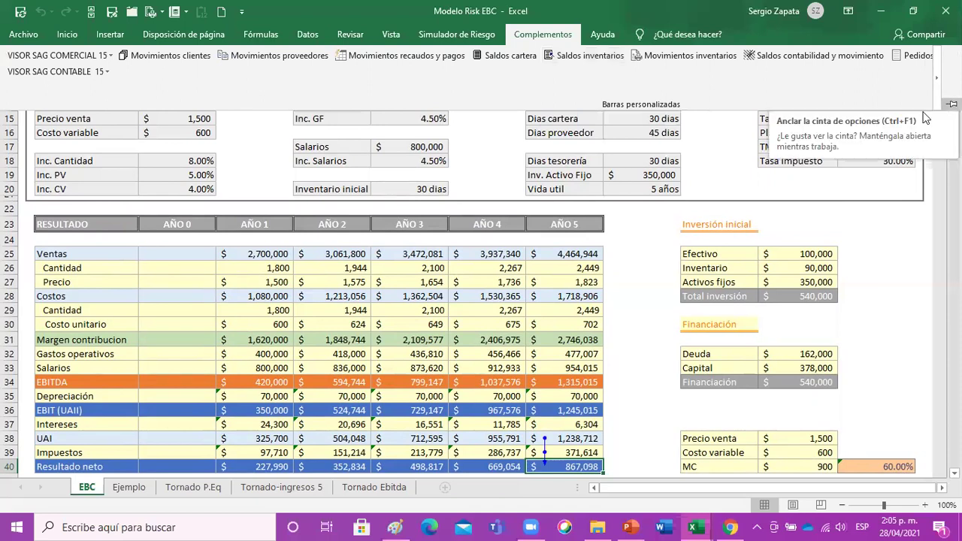
{"action": "left_click", "coordinate": [951, 104]}
{"action": "left_click", "coordinate": [471, 273]}
{"action": "scroll", "coordinate": [474, 272], "scroll_direction": "down", "scroll_amount": 2}
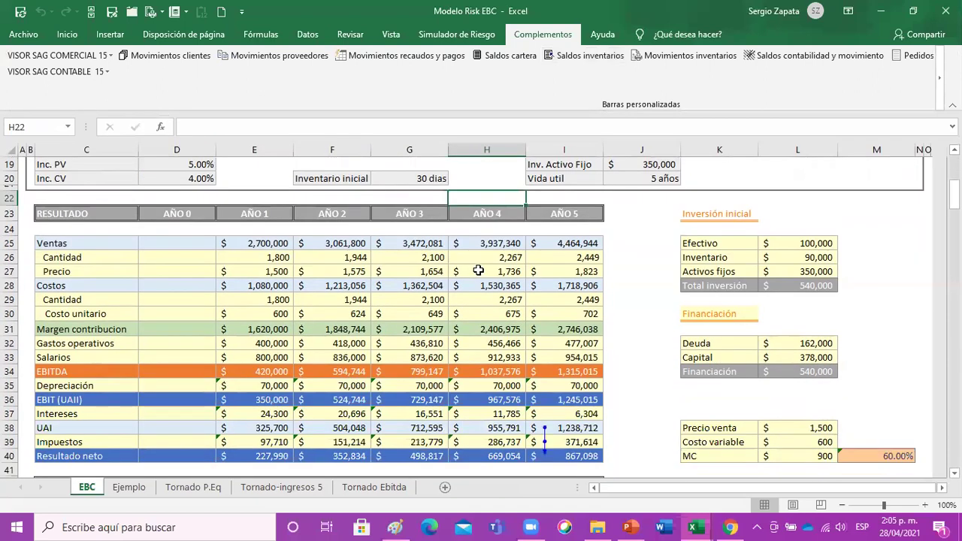
{"action": "scroll", "coordinate": [474, 271], "scroll_direction": "up", "scroll_amount": 3}
{"action": "left_click", "coordinate": [261, 35]}
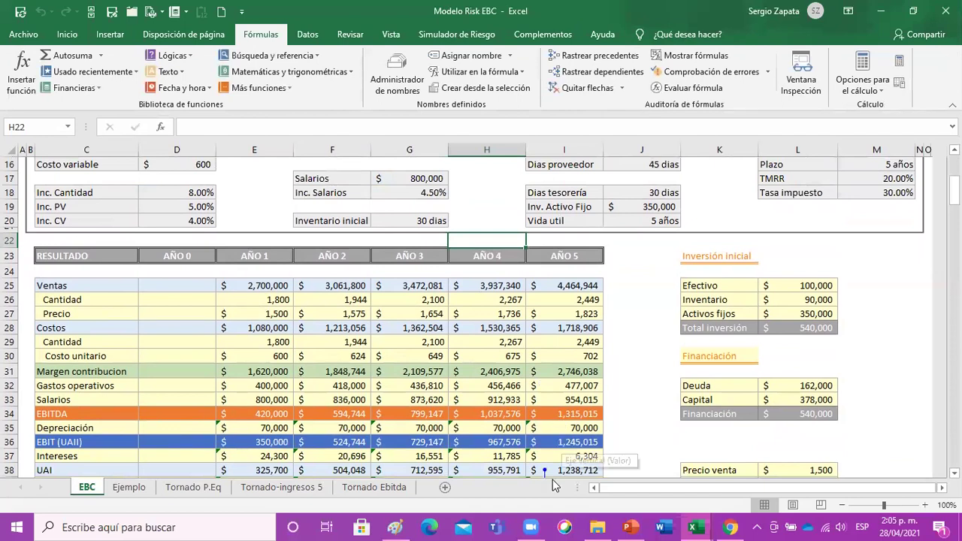
- Trace the remaining precedent levels of I40 and examine which input variables feed year 5 Resultado neto
{"action": "scroll", "coordinate": [567, 451], "scroll_direction": "down", "scroll_amount": 1}
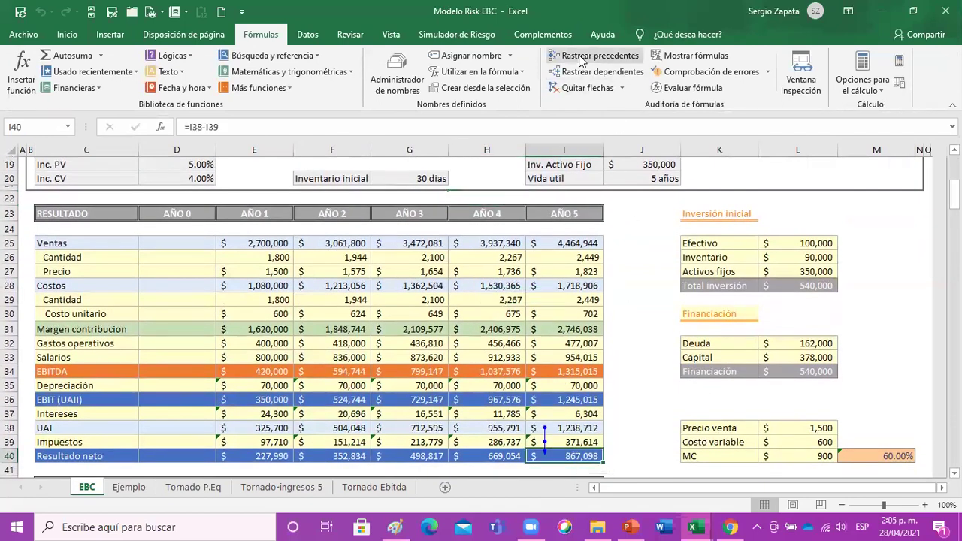
{"action": "left_click", "coordinate": [581, 60]}
{"action": "left_click", "coordinate": [581, 60]}
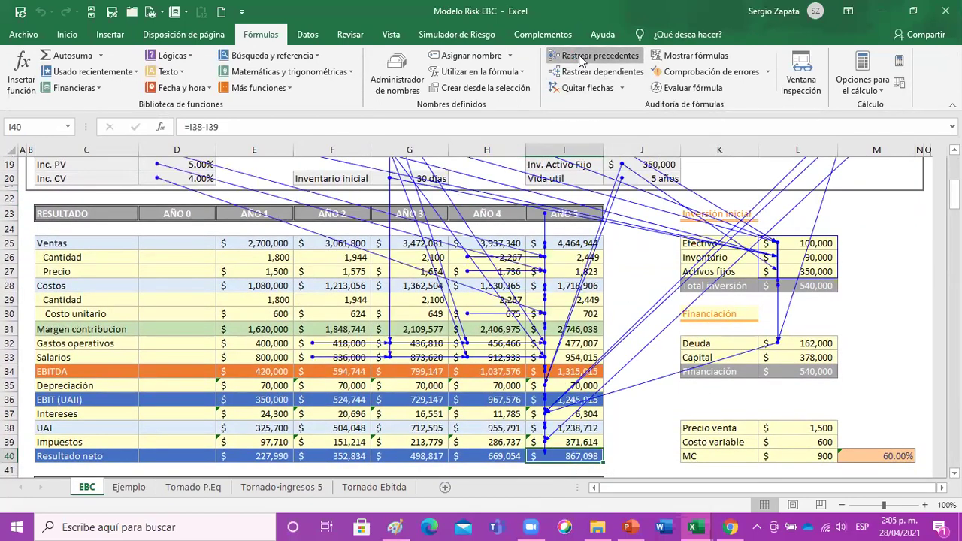
{"action": "left_click", "coordinate": [581, 60]}
{"action": "left_click", "coordinate": [581, 60]}
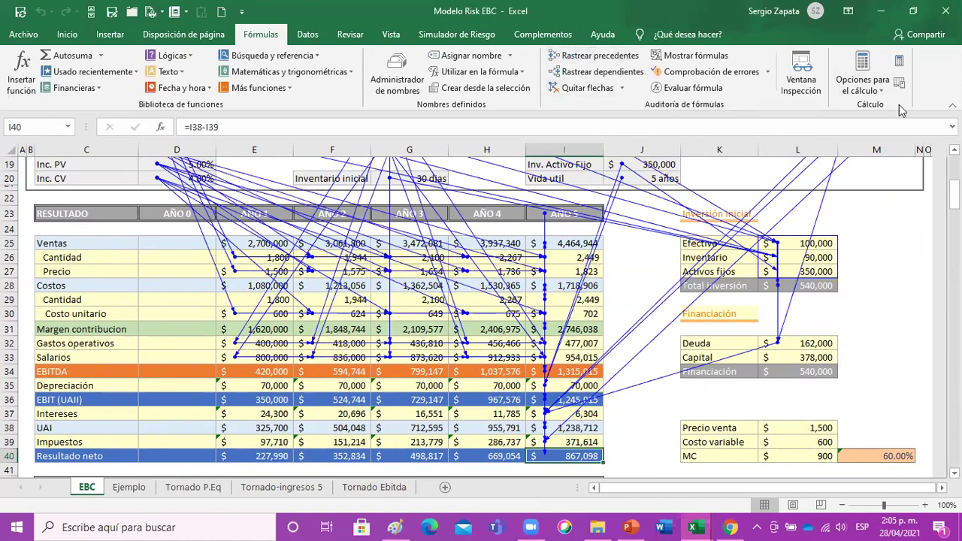
{"action": "left_click", "coordinate": [953, 105]}
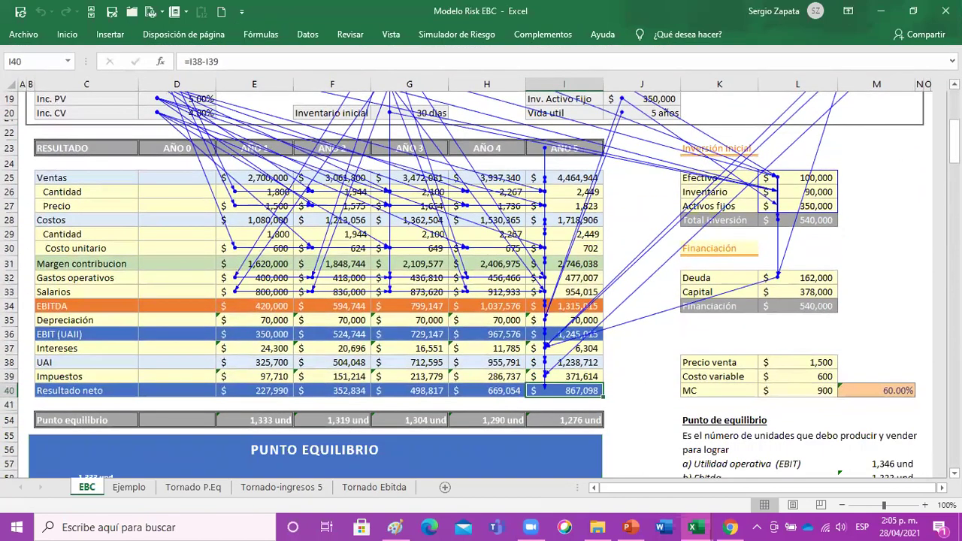
{"action": "scroll", "coordinate": [481, 286], "scroll_direction": "up", "scroll_amount": 2}
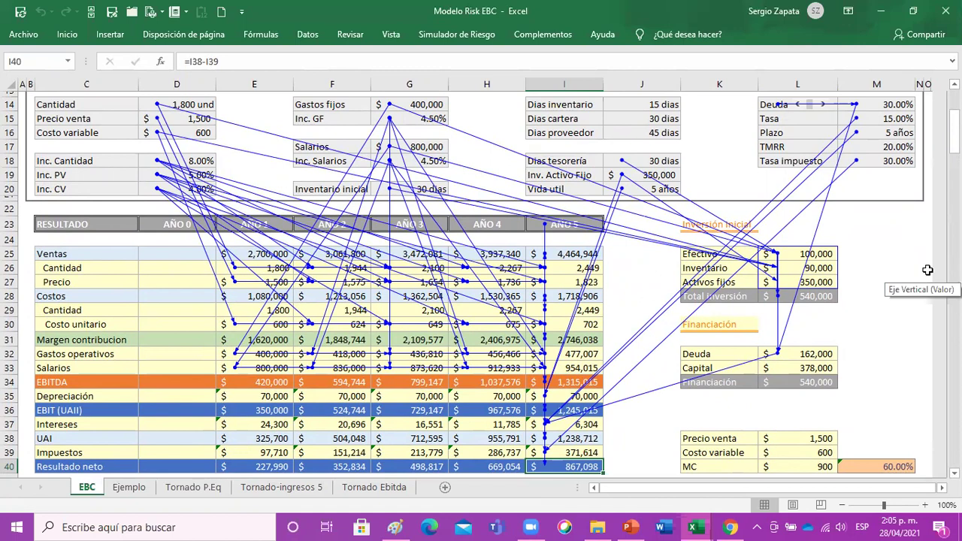
- Clear the TMRR, Dias inventario, Dias cartera and Dias proveedor inputs, and undo both deletions
{"action": "left_click", "coordinate": [788, 145]}
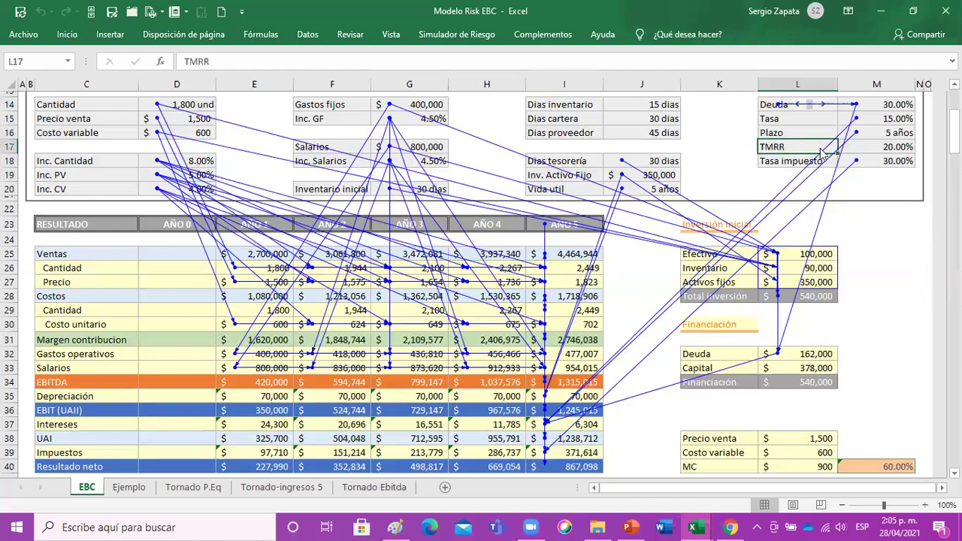
{"action": "left_click", "coordinate": [863, 148]}
{"action": "key", "text": "Delete"}
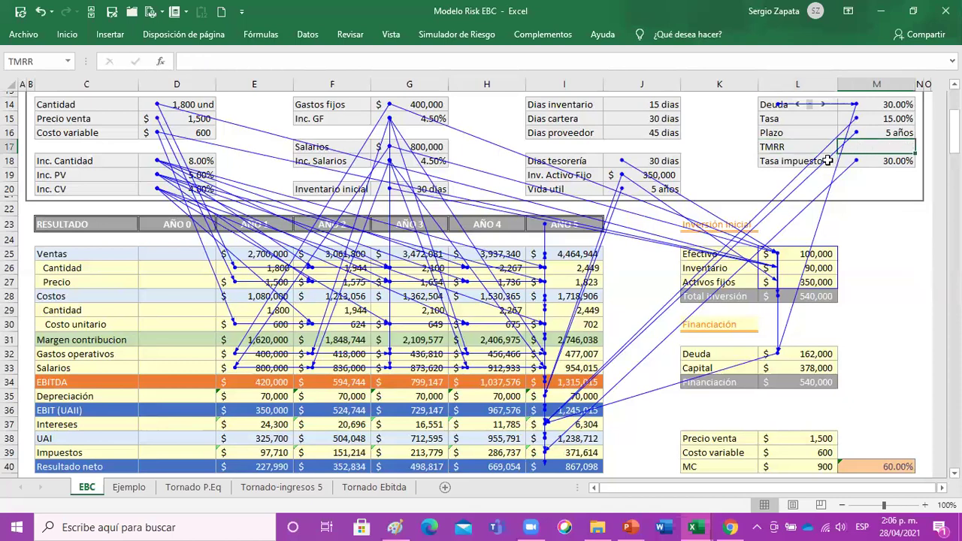
{"action": "left_click_drag", "start_coordinate": [661, 109], "coordinate": [655, 132]}
{"action": "key", "text": "Delete"}
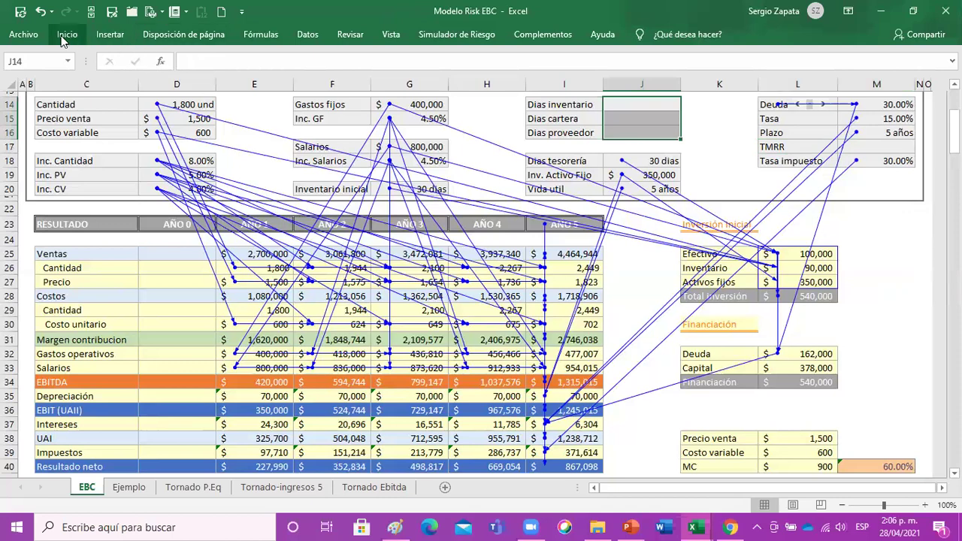
{"action": "left_click", "coordinate": [40, 12]}
{"action": "left_click", "coordinate": [41, 12]}
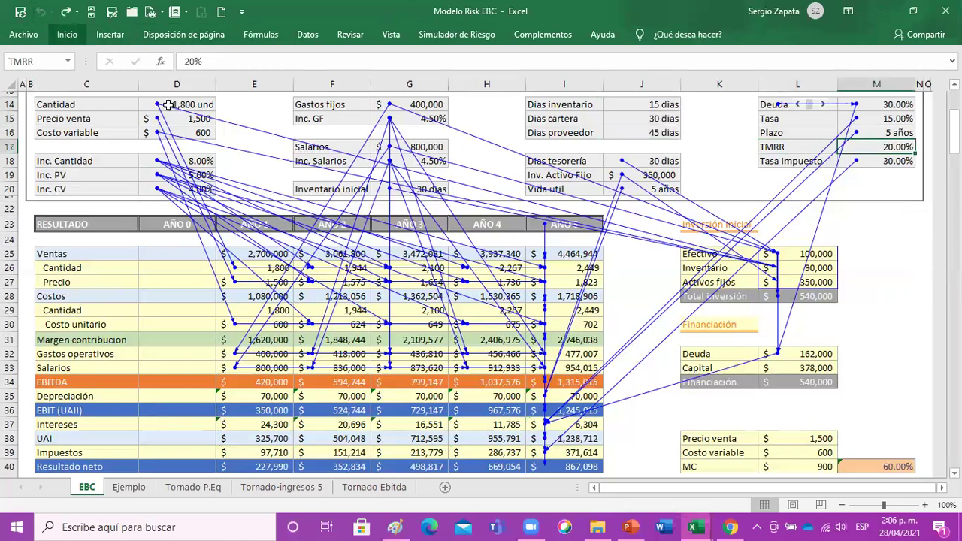
- Remove all precedent arrows from the EBC sheet
{"action": "left_click", "coordinate": [876, 250]}
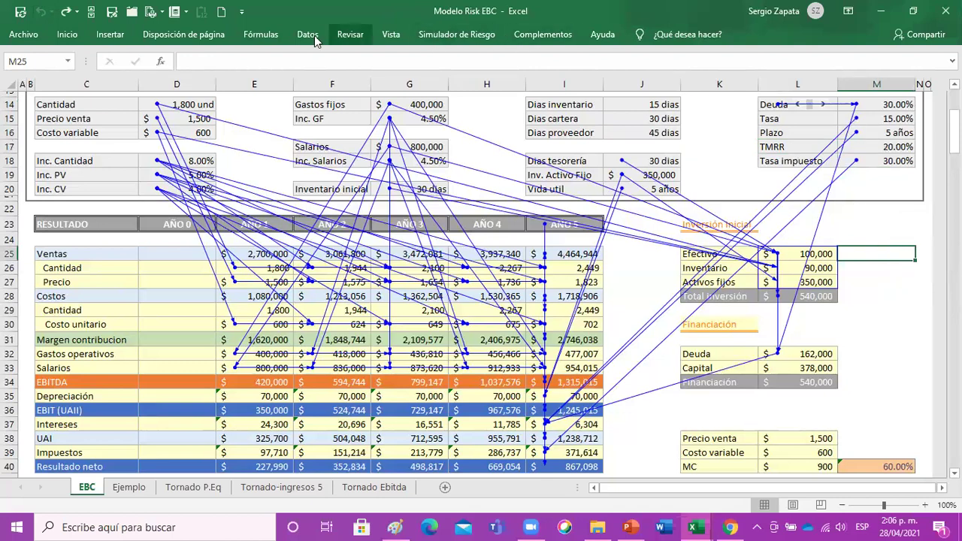
{"action": "left_click", "coordinate": [260, 35]}
{"action": "left_click", "coordinate": [583, 87]}
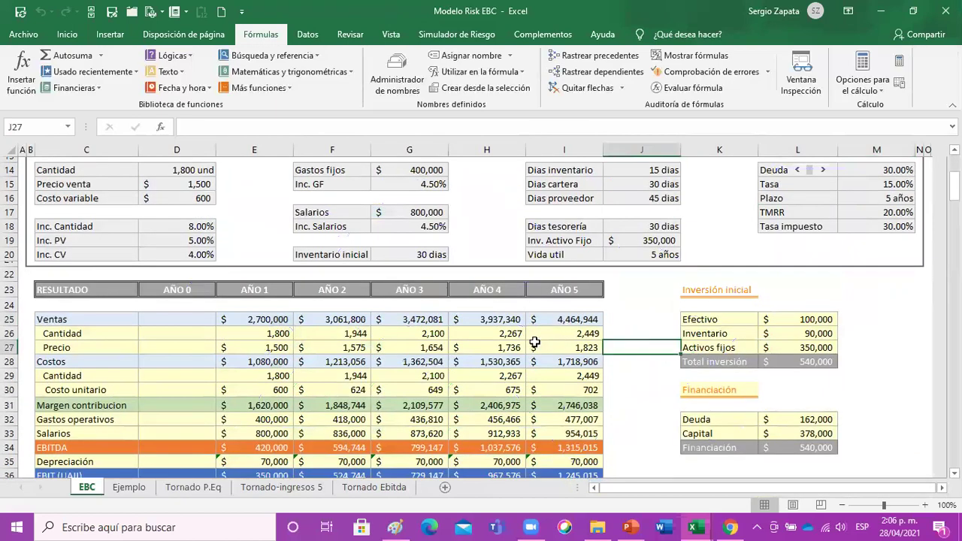
- Run a Simulador de Riesgo Análisis Tornado on year 5 Resultado neto (I40), listing precedents by name instead of cell address
{"action": "scroll", "coordinate": [550, 344], "scroll_direction": "down", "scroll_amount": 2}
{"action": "scroll", "coordinate": [550, 344], "scroll_direction": "down", "scroll_amount": 2}
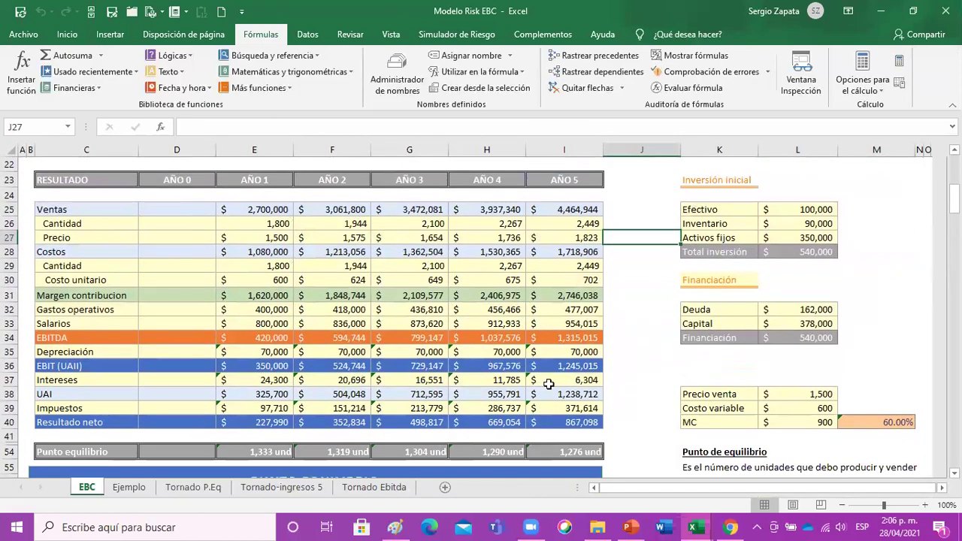
{"action": "left_click", "coordinate": [584, 422]}
{"action": "scroll", "coordinate": [606, 394], "scroll_direction": "up", "scroll_amount": 1}
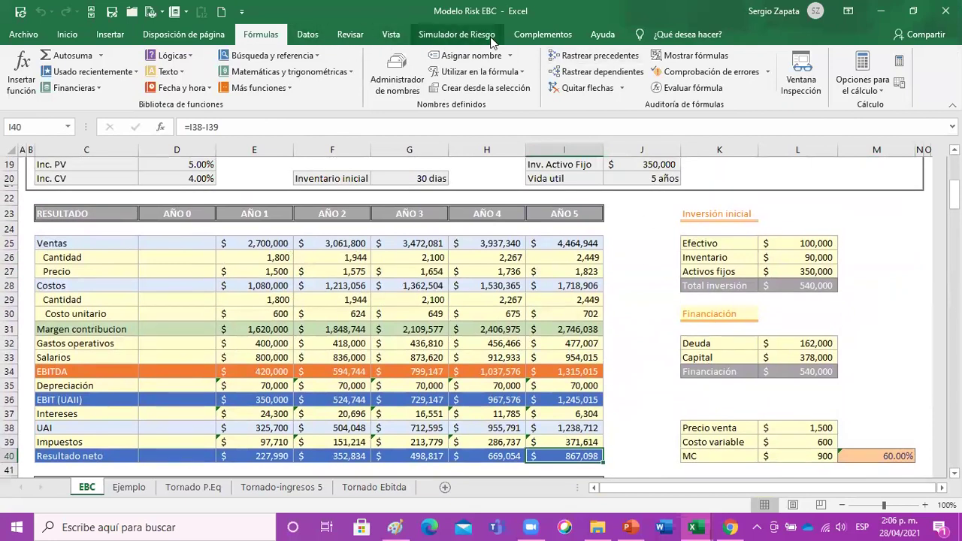
{"action": "left_click", "coordinate": [457, 35]}
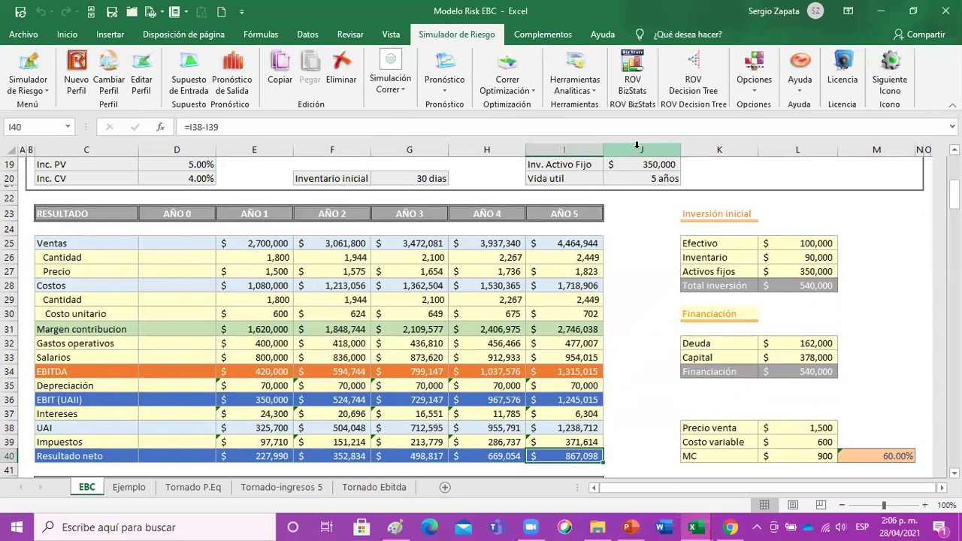
{"action": "left_click", "coordinate": [598, 96]}
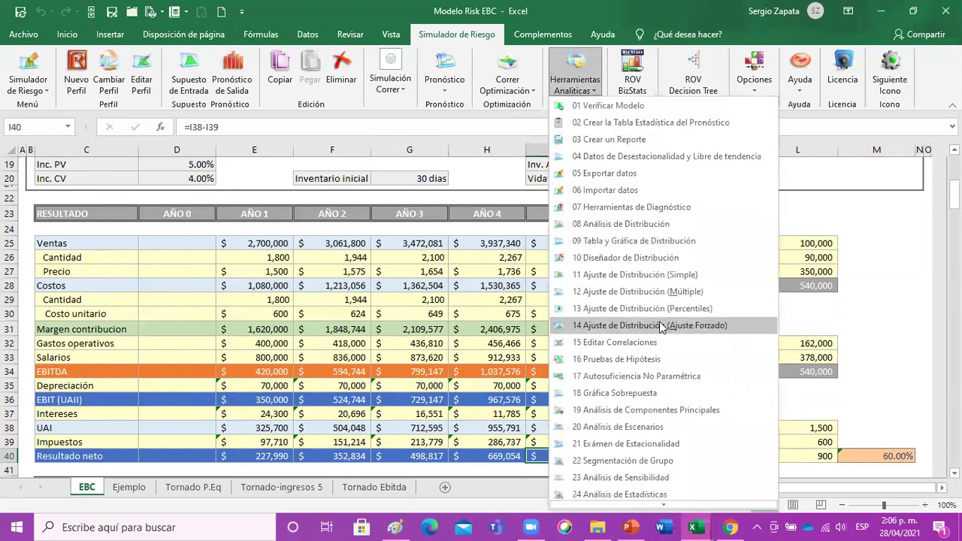
{"action": "scroll", "coordinate": [654, 325], "scroll_direction": "down", "scroll_amount": 1}
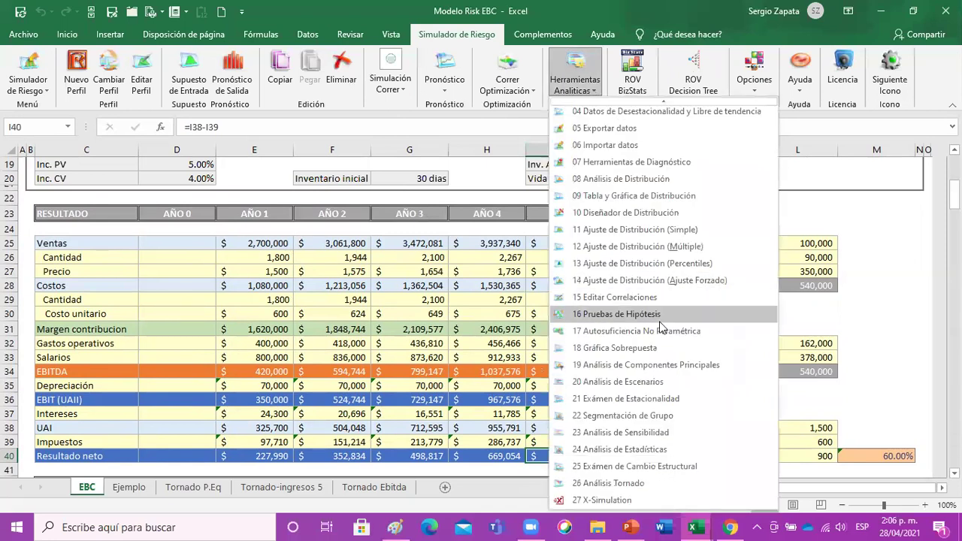
{"action": "left_click", "coordinate": [640, 488]}
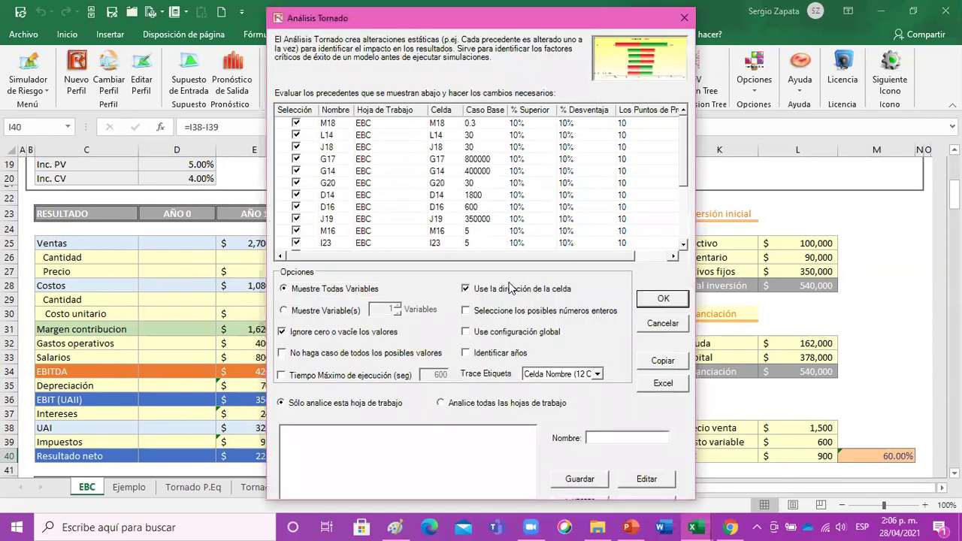
{"action": "left_click", "coordinate": [466, 289]}
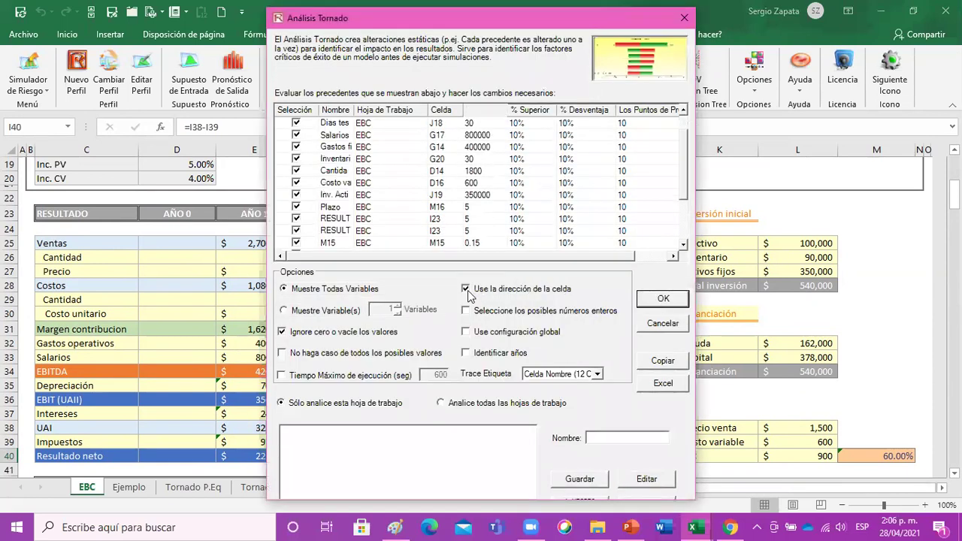
{"action": "left_click", "coordinate": [662, 299]}
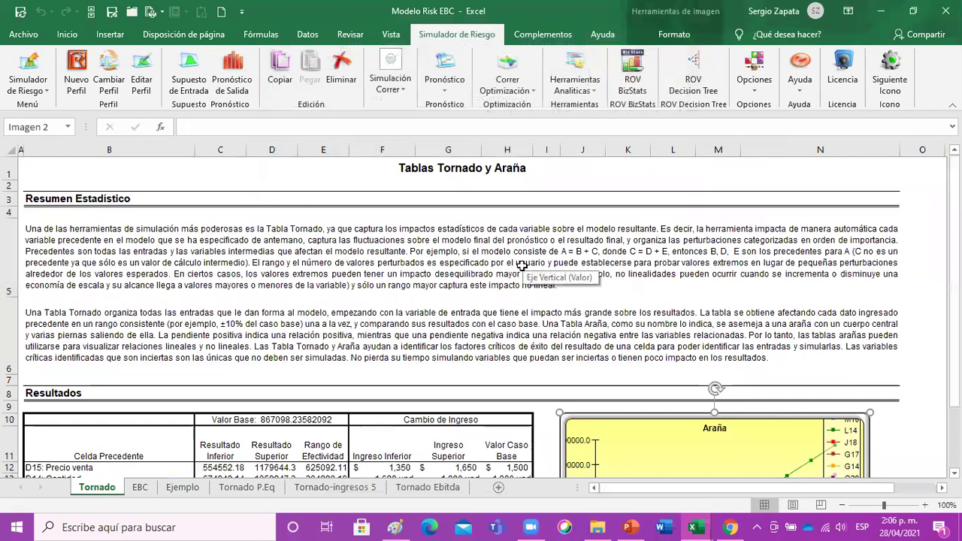
- Format the Tornado results in C12:E30 as accounting currency and autofit columns C to E
{"action": "scroll", "coordinate": [515, 263], "scroll_direction": "down", "scroll_amount": 3}
{"action": "left_click_drag", "start_coordinate": [220, 211], "coordinate": [316, 414]}
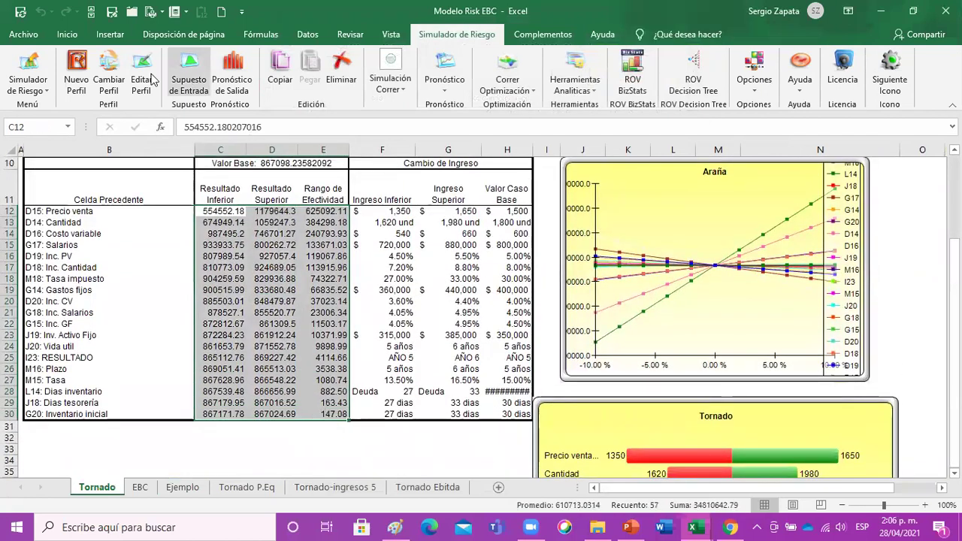
{"action": "left_click", "coordinate": [67, 34]}
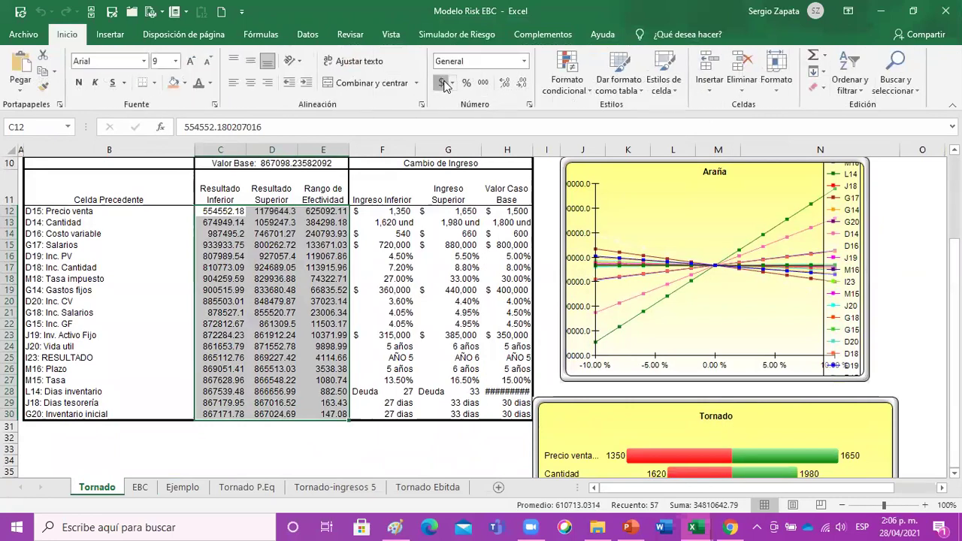
{"action": "left_click", "coordinate": [441, 82]}
{"action": "key", "text": "alt+o"}
{"action": "key", "text": "c"}
{"action": "key", "text": "a"}
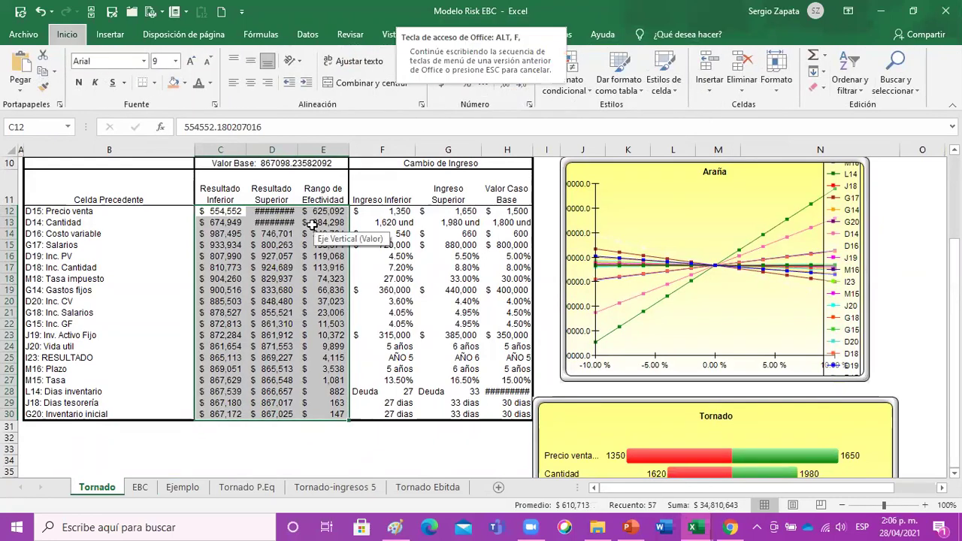
- Autofit the Valor Caso Base column to the Dias inventario value in H28
{"action": "left_click", "coordinate": [510, 388]}
{"action": "key", "text": "alt+o"}
{"action": "key", "text": "c"}
{"action": "key", "text": "a"}
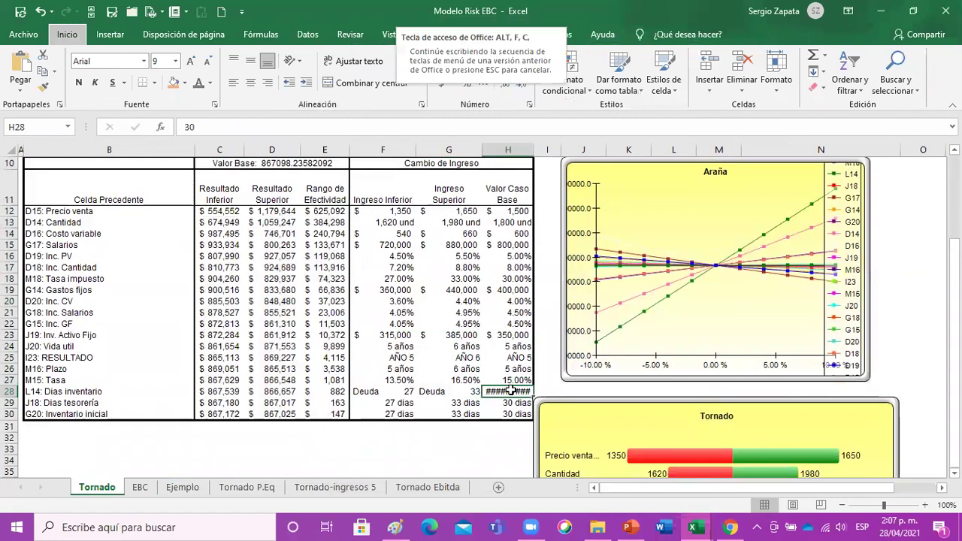
{"action": "left_click", "coordinate": [457, 290]}
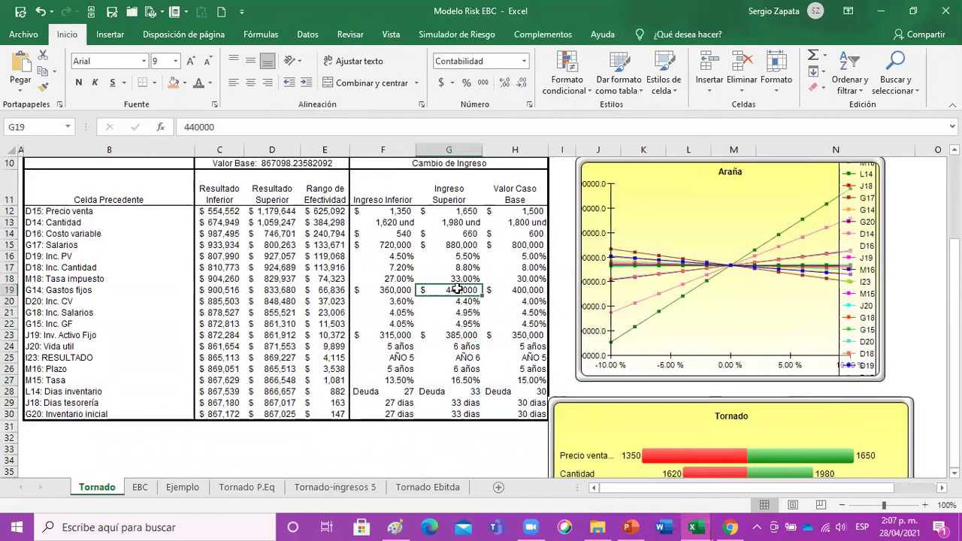
- Examine the Rango de Efectividad of the highest- and lowest-ranked variables and the low-impact precedents from Inventario inicial up to Inv. Activo Fijo
{"action": "scroll", "coordinate": [457, 289], "scroll_direction": "up", "scroll_amount": 1}
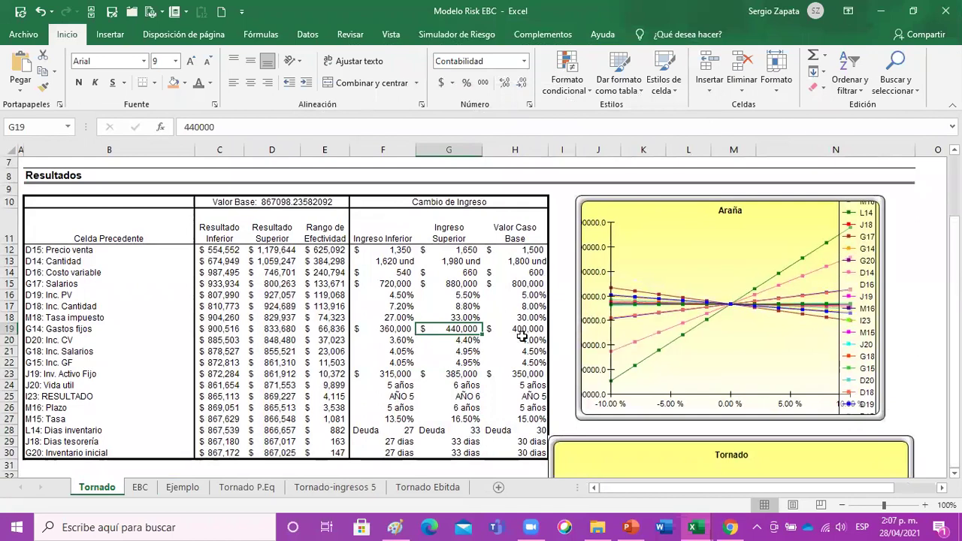
{"action": "left_click", "coordinate": [331, 252]}
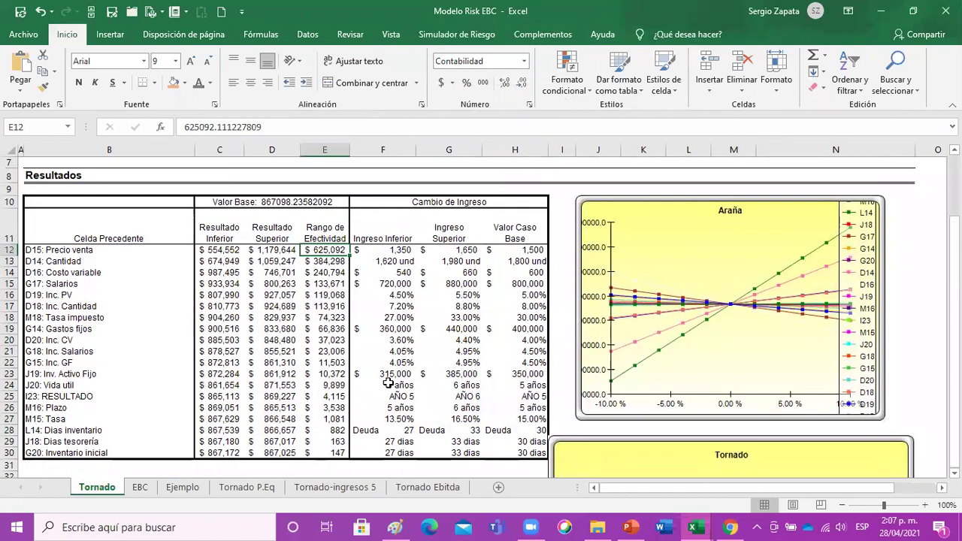
{"action": "left_click", "coordinate": [335, 262]}
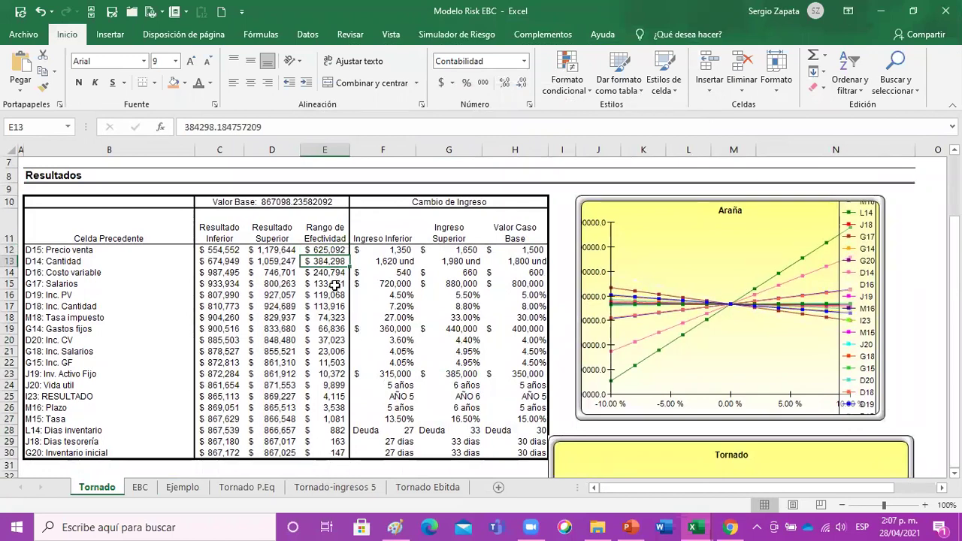
{"action": "left_click", "coordinate": [341, 275]}
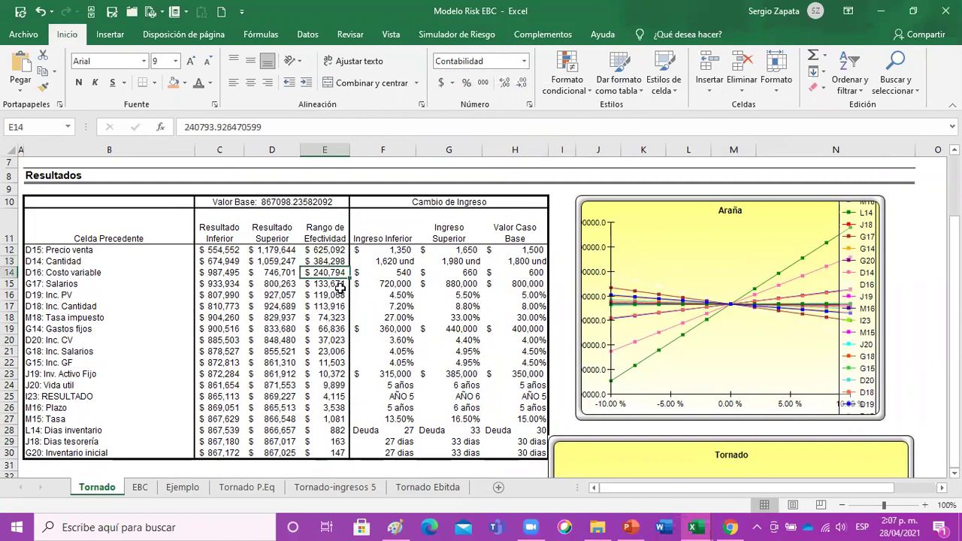
{"action": "left_click_drag", "start_coordinate": [339, 430], "coordinate": [333, 453]}
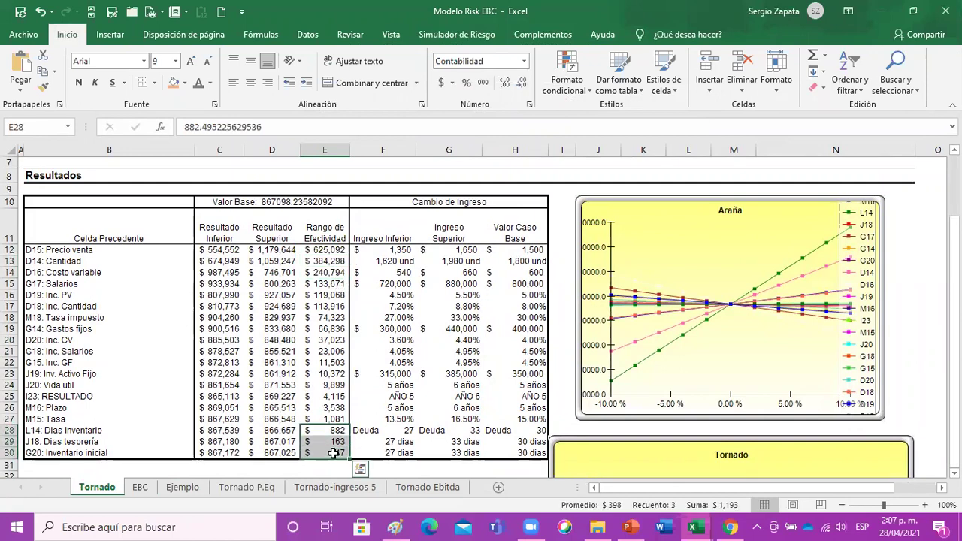
{"action": "left_click", "coordinate": [75, 432]}
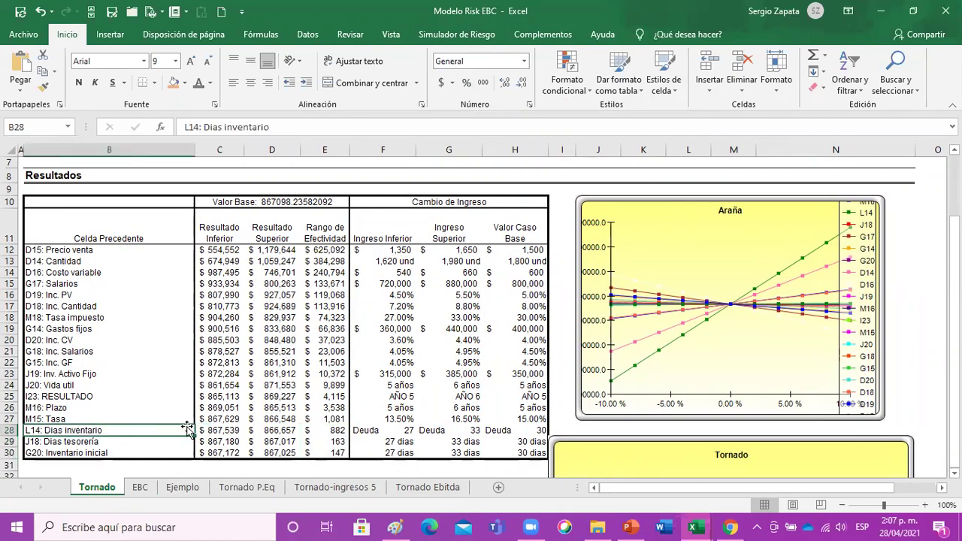
{"action": "left_click", "coordinate": [76, 442]}
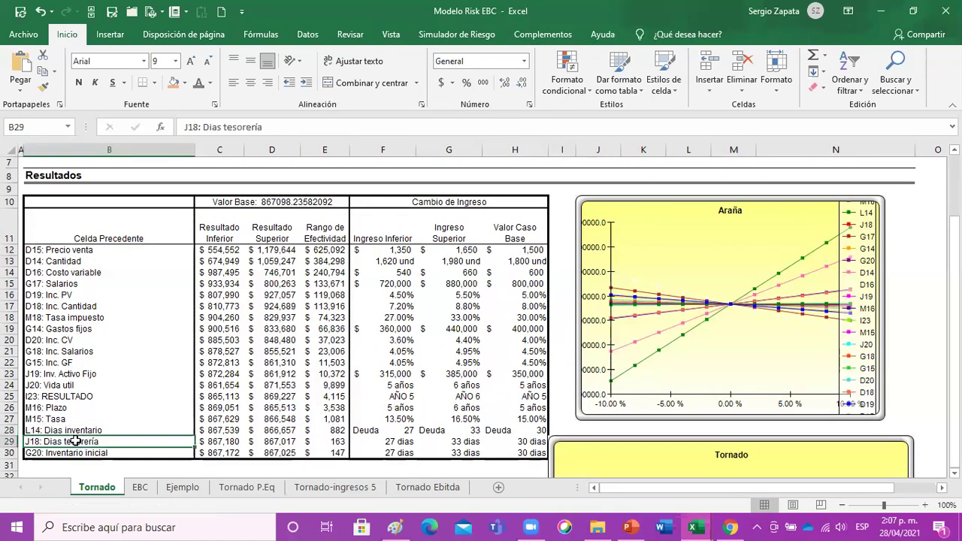
{"action": "left_click", "coordinate": [67, 453]}
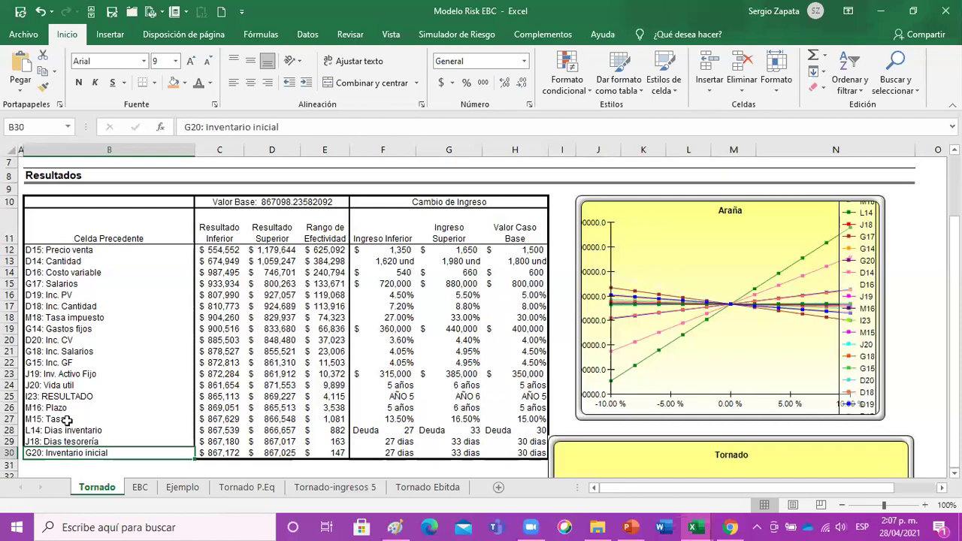
{"action": "left_click", "coordinate": [67, 420]}
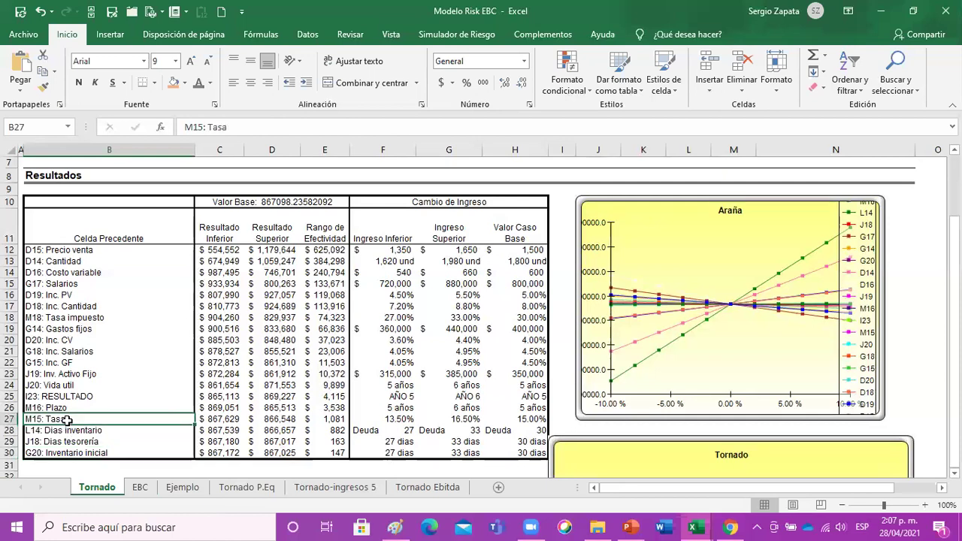
{"action": "left_click", "coordinate": [73, 409]}
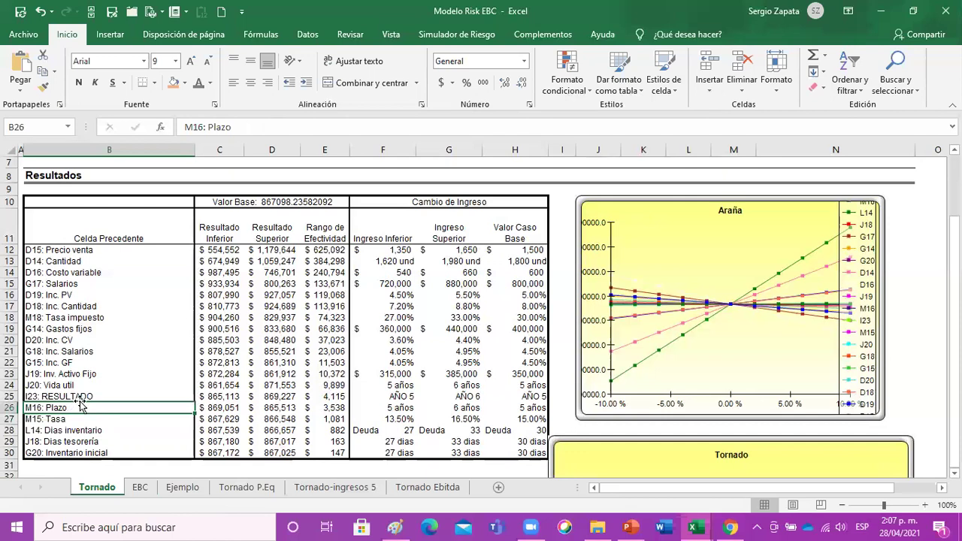
{"action": "left_click", "coordinate": [80, 398]}
{"action": "left_click", "coordinate": [95, 385]}
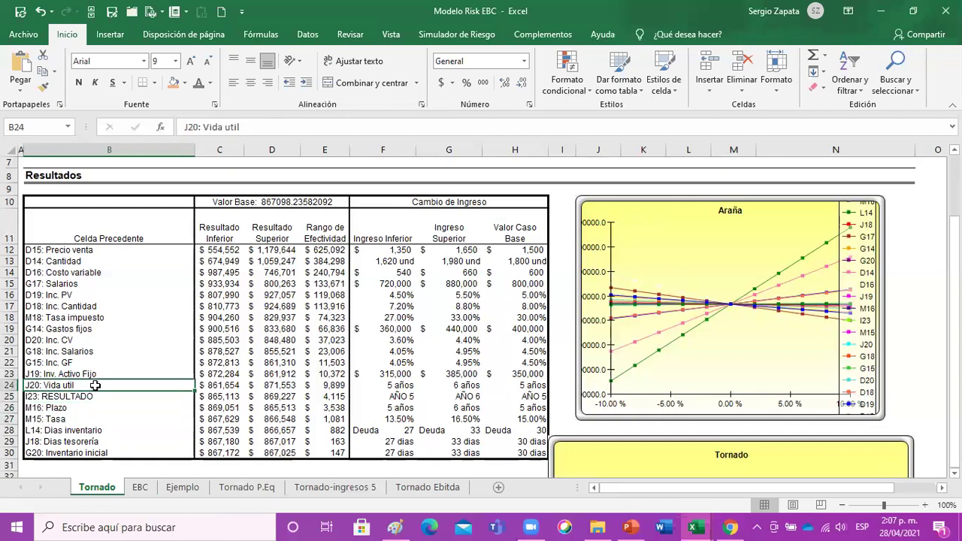
{"action": "left_click", "coordinate": [104, 374]}
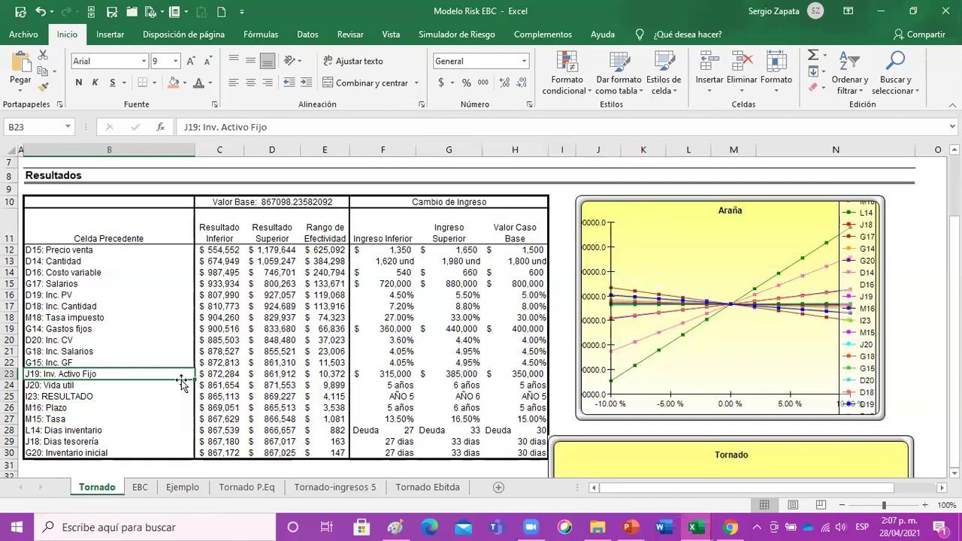
- Fill the top four precedents in B12:B15, Precio venta through Salarios, with light orange
{"action": "left_click_drag", "start_coordinate": [82, 252], "coordinate": [87, 285]}
{"action": "left_click", "coordinate": [184, 82]}
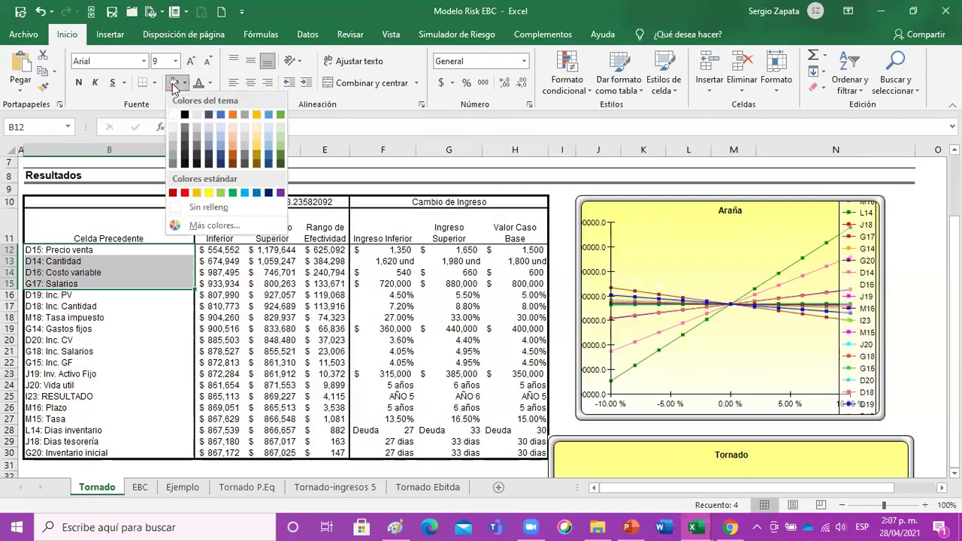
{"action": "left_click", "coordinate": [173, 88]}
{"action": "left_click", "coordinate": [72, 350]}
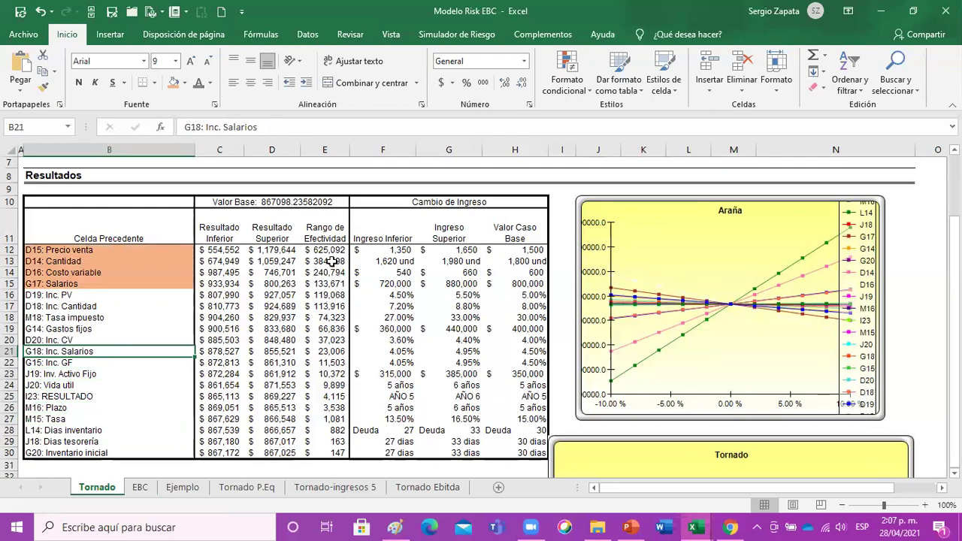
- Highlight the six largest Rango de Efectividad values in E12:E17 in light orange and extend the precedent fill down to Inc. Cantidad in B17
{"action": "left_click_drag", "start_coordinate": [335, 251], "coordinate": [326, 449]}
{"action": "left_click_drag", "start_coordinate": [220, 252], "coordinate": [279, 454]}
{"action": "mouse_move", "coordinate": [327, 251]}
{"action": "left_mouse_down"}
{"action": "mouse_move", "coordinate": [328, 292]}
{"action": "mouse_move", "coordinate": [328, 250]}
{"action": "left_mouse_up"}
{"action": "left_click", "coordinate": [180, 81]}
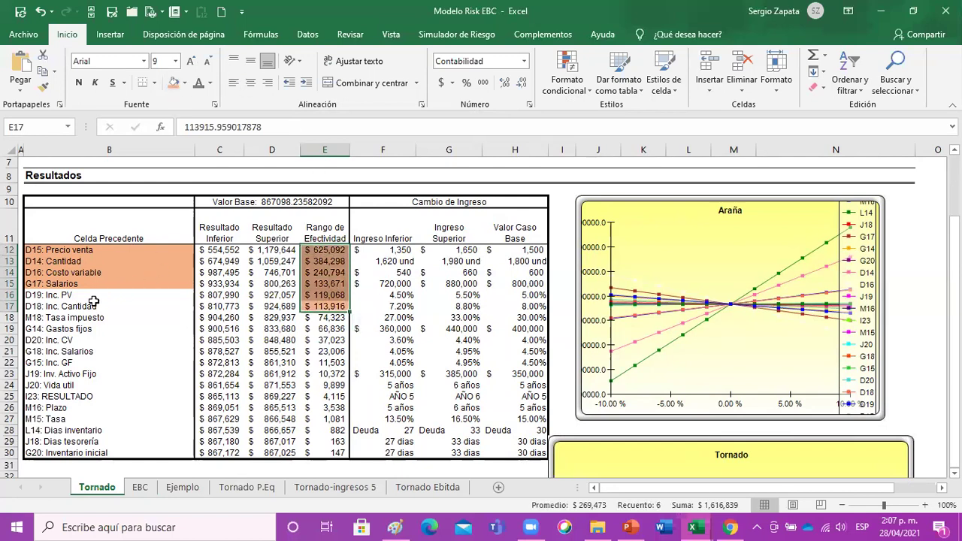
{"action": "left_click_drag", "start_coordinate": [60, 306], "coordinate": [61, 280]}
{"action": "left_click", "coordinate": [175, 83]}
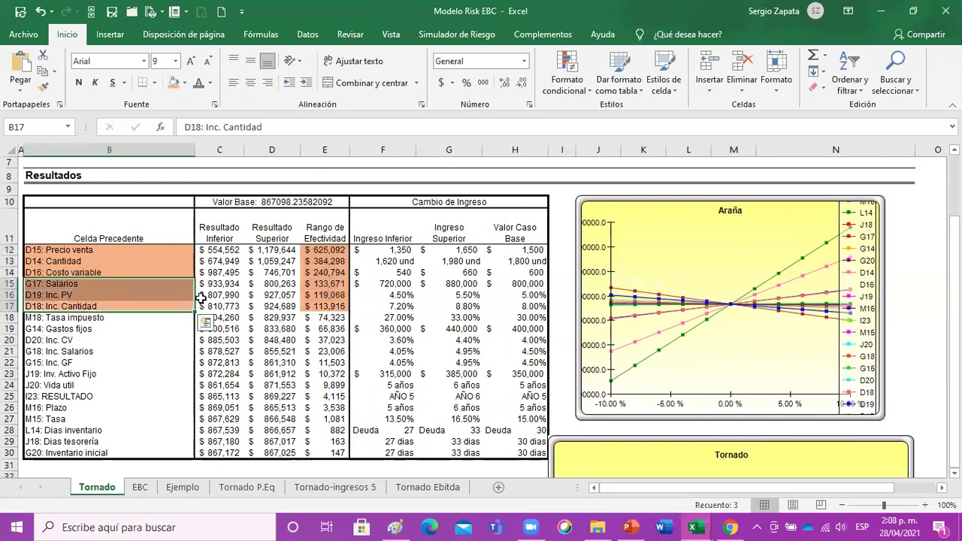
{"action": "left_click", "coordinate": [238, 329]}
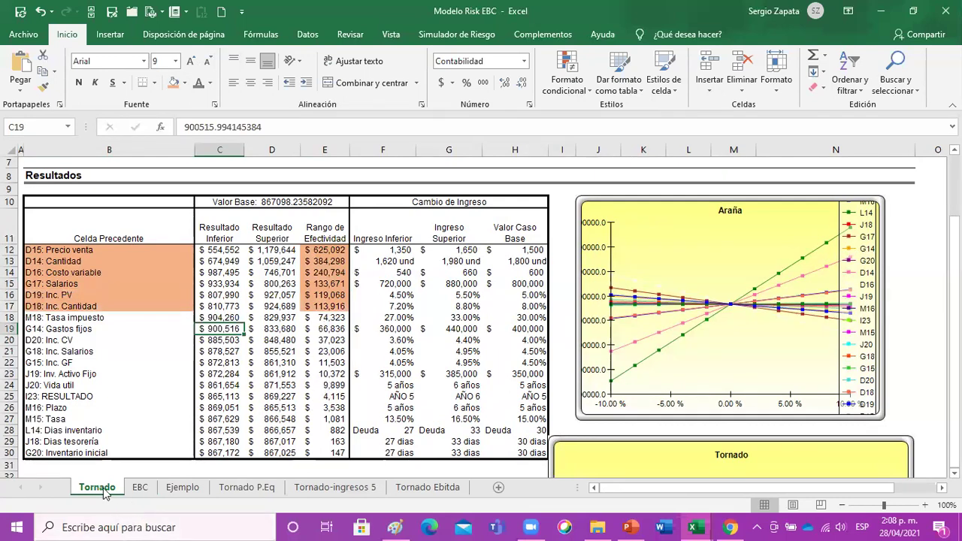
- Move the Tornado sheet after Ejemplo and rename it "Tornado utilidad"
{"action": "left_click_drag", "start_coordinate": [212, 472], "coordinate": [201, 490]}
{"action": "type", "text": "Tornado uti"}
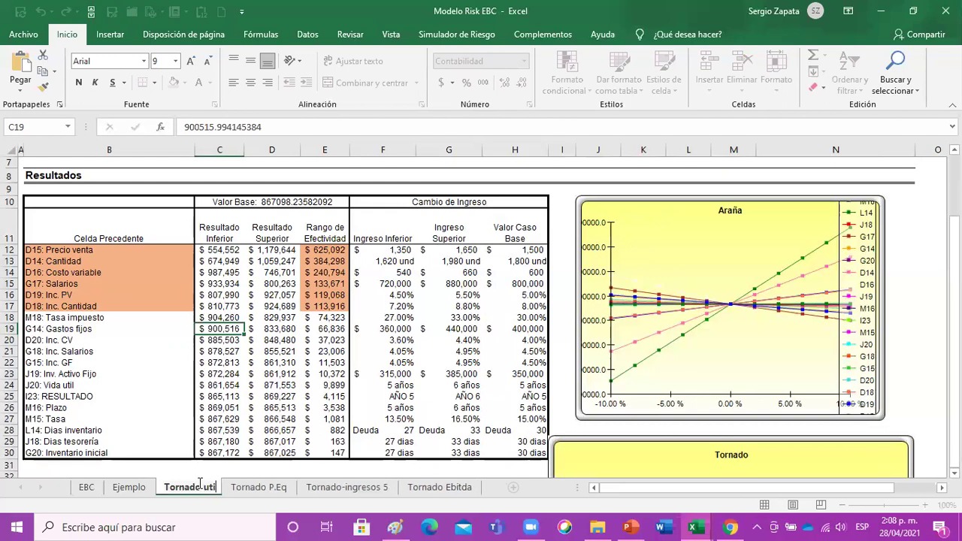
{"action": "type", "text": "lidad"}
{"action": "key", "text": "Return"}
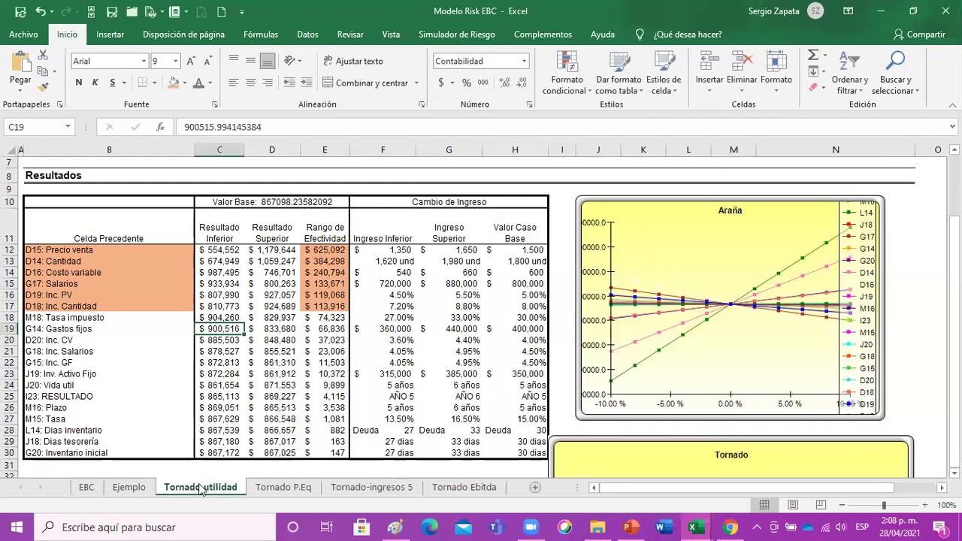
- Review the year 5 EBITDA, Intereses and Resultado neto cells on the EBC sheet against the Tornado utilidad results
{"action": "left_click", "coordinate": [87, 490]}
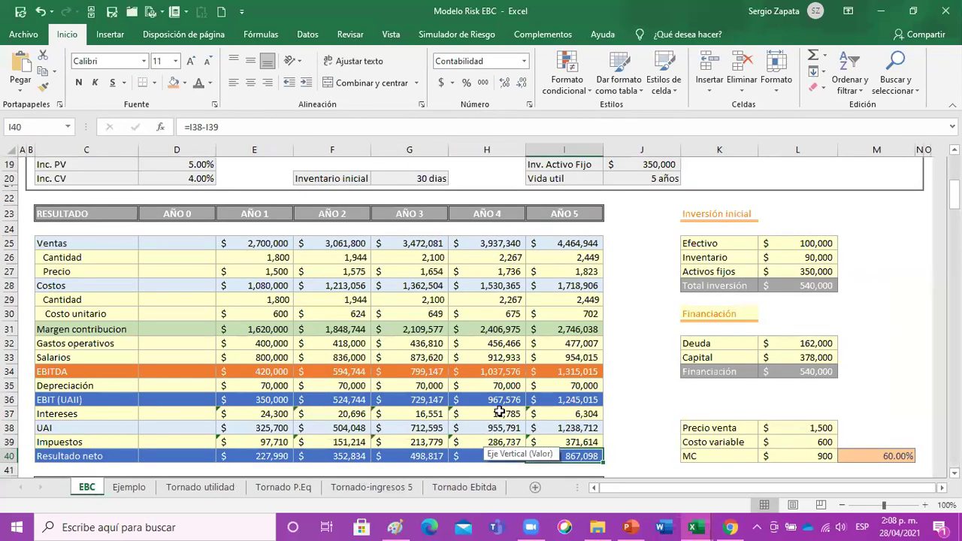
{"action": "left_click", "coordinate": [546, 369]}
{"action": "left_click", "coordinate": [533, 413]}
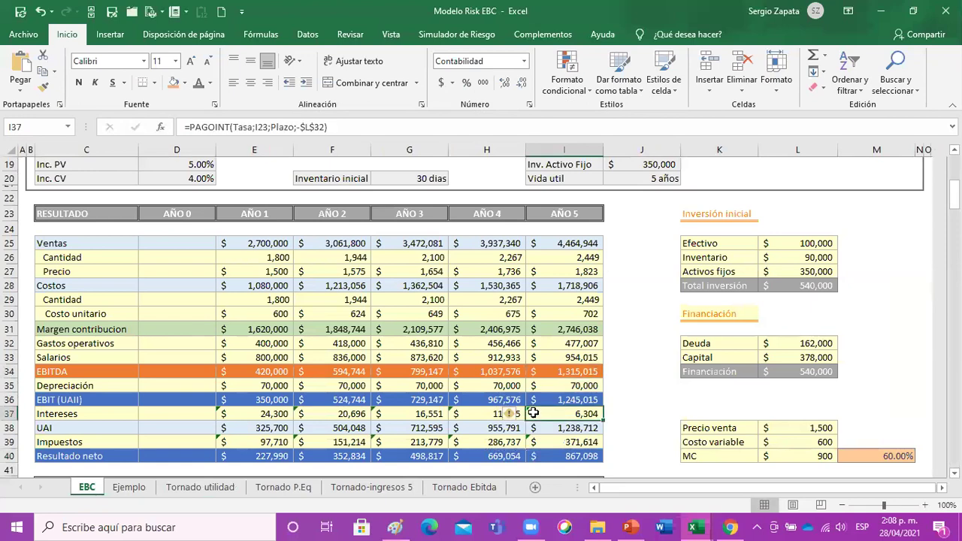
{"action": "left_click", "coordinate": [201, 488]}
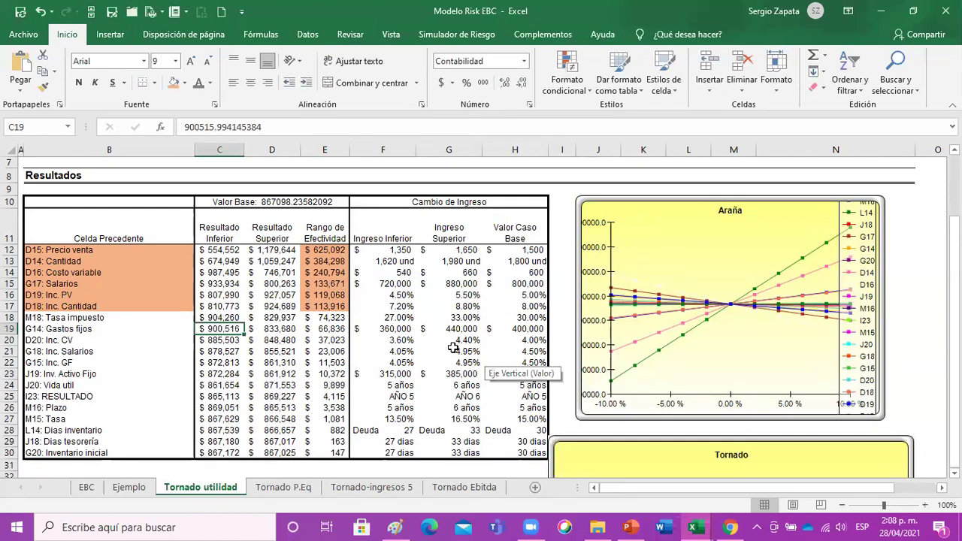
{"action": "left_click", "coordinate": [88, 488]}
{"action": "left_click", "coordinate": [563, 454]}
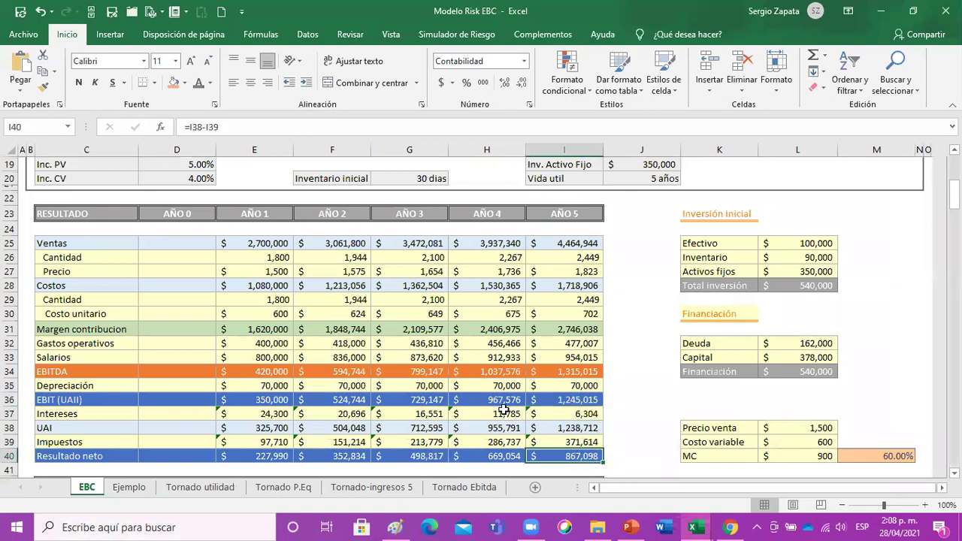
- Bring up the risk simulator tools and examine the selling price and variable cost in the Estudio de Mercado inputs
{"action": "scroll", "coordinate": [504, 407], "scroll_direction": "up", "scroll_amount": 2}
{"action": "scroll", "coordinate": [504, 408], "scroll_direction": "up", "scroll_amount": 1}
{"action": "scroll", "coordinate": [504, 408], "scroll_direction": "up", "scroll_amount": 1}
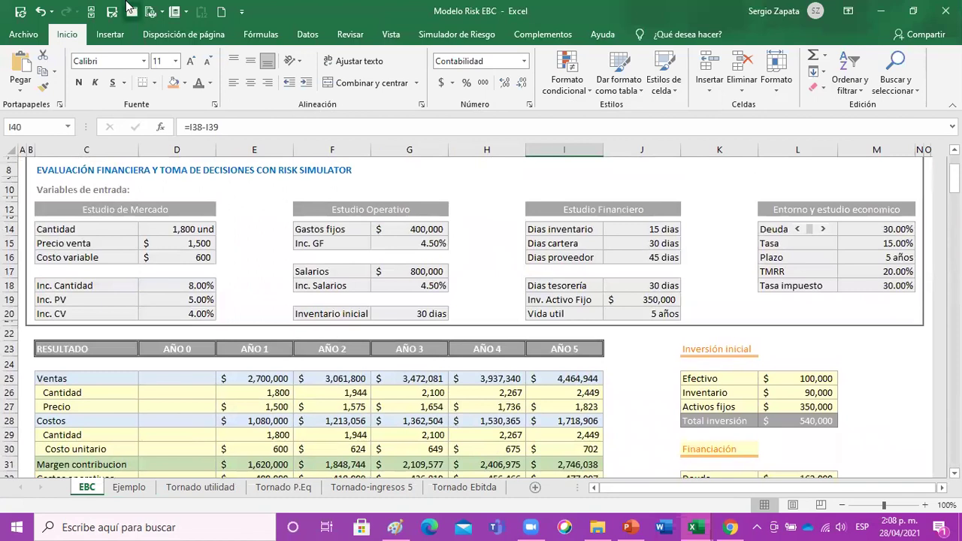
{"action": "left_click", "coordinate": [434, 35]}
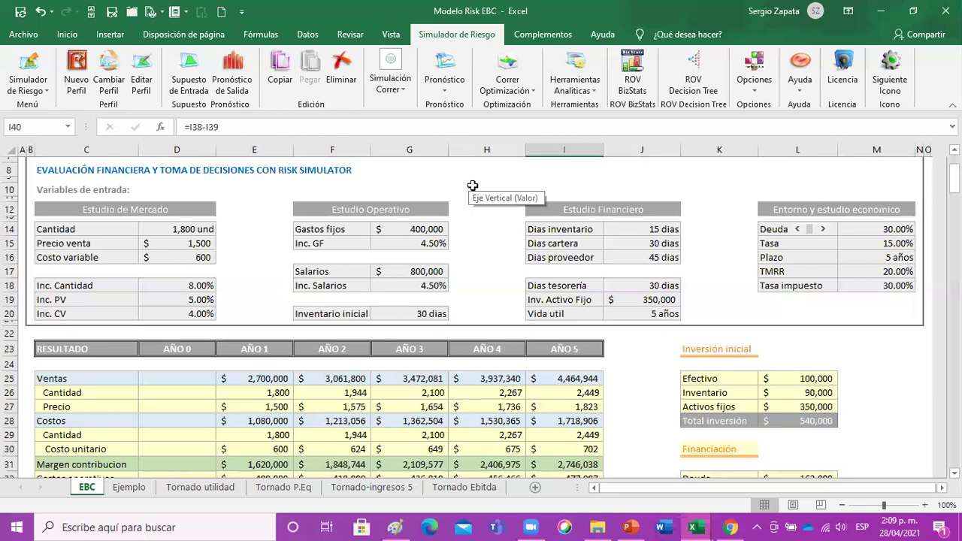
{"action": "left_click", "coordinate": [179, 244]}
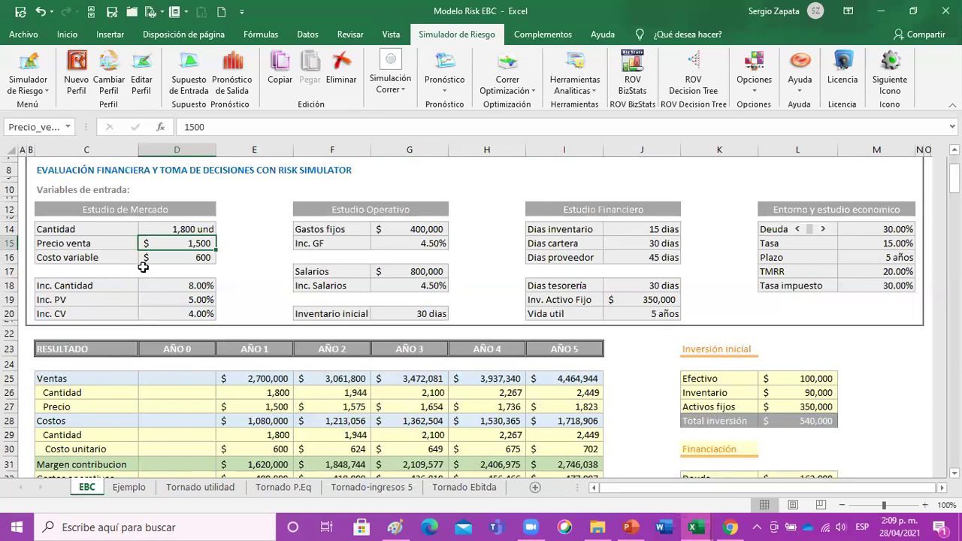
{"action": "left_click", "coordinate": [186, 258]}
{"action": "left_click", "coordinate": [196, 242]}
- Examine the income statement from the input variables down to the Año 1 net result
{"action": "scroll", "coordinate": [195, 283], "scroll_direction": "down", "scroll_amount": 1}
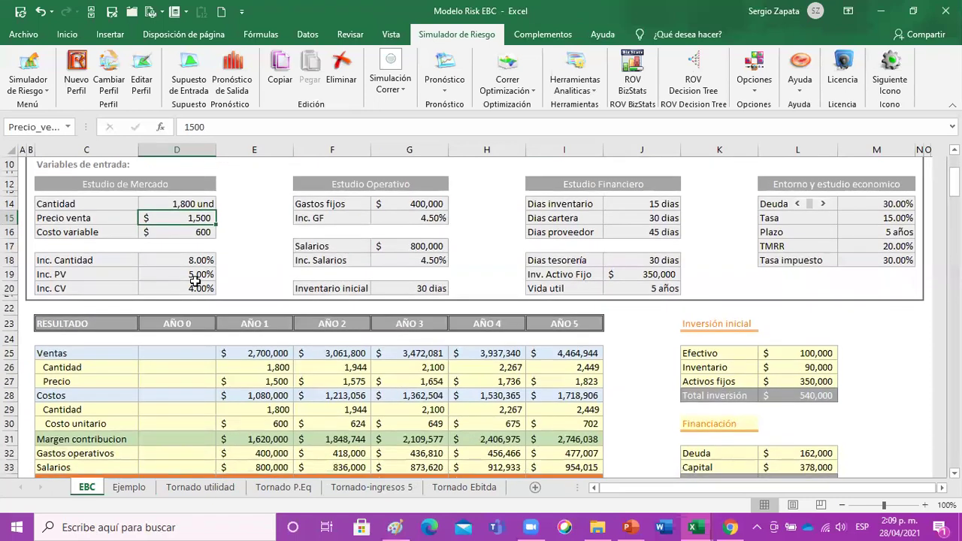
{"action": "scroll", "coordinate": [195, 281], "scroll_direction": "down", "scroll_amount": 1}
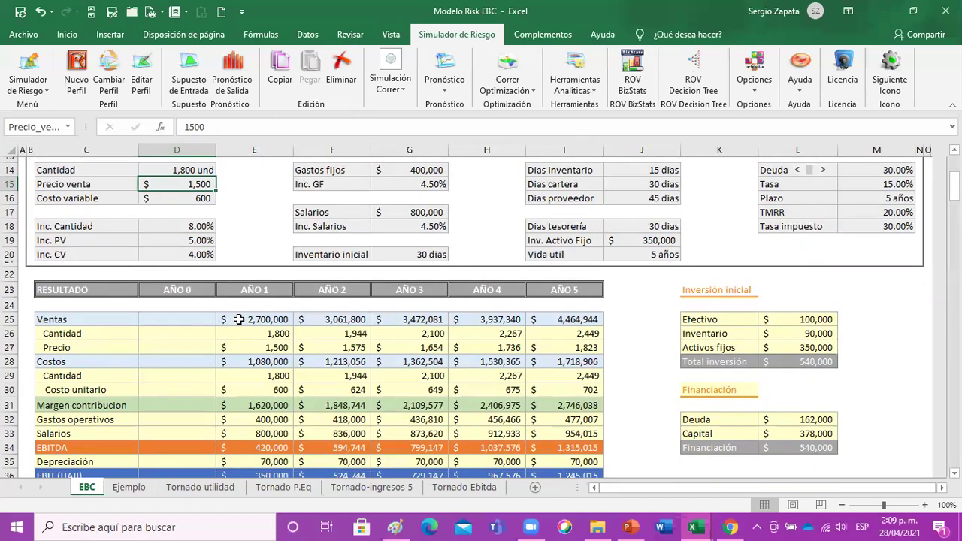
{"action": "scroll", "coordinate": [239, 317], "scroll_direction": "down", "scroll_amount": 1}
{"action": "scroll", "coordinate": [239, 320], "scroll_direction": "up", "scroll_amount": 1}
{"action": "scroll", "coordinate": [239, 321], "scroll_direction": "down", "scroll_amount": 2}
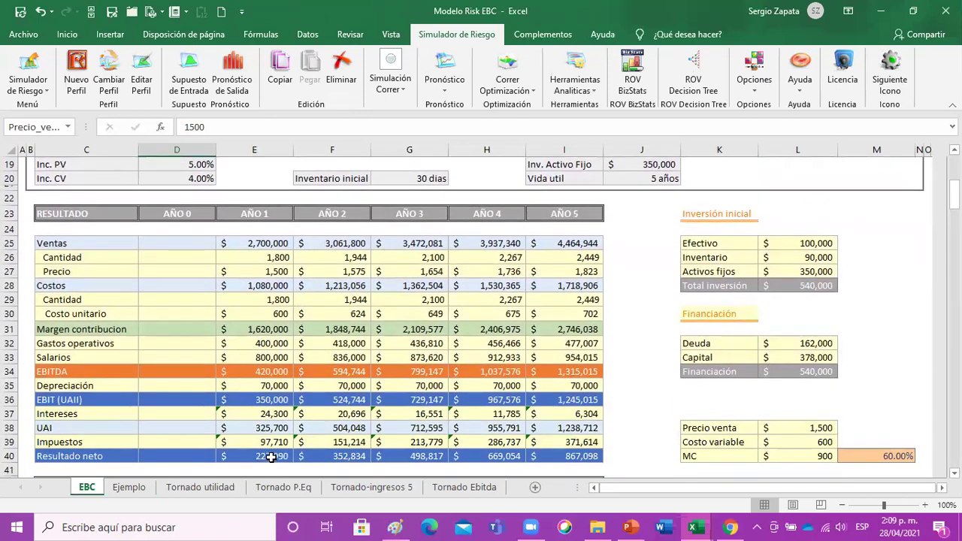
{"action": "left_click", "coordinate": [268, 456]}
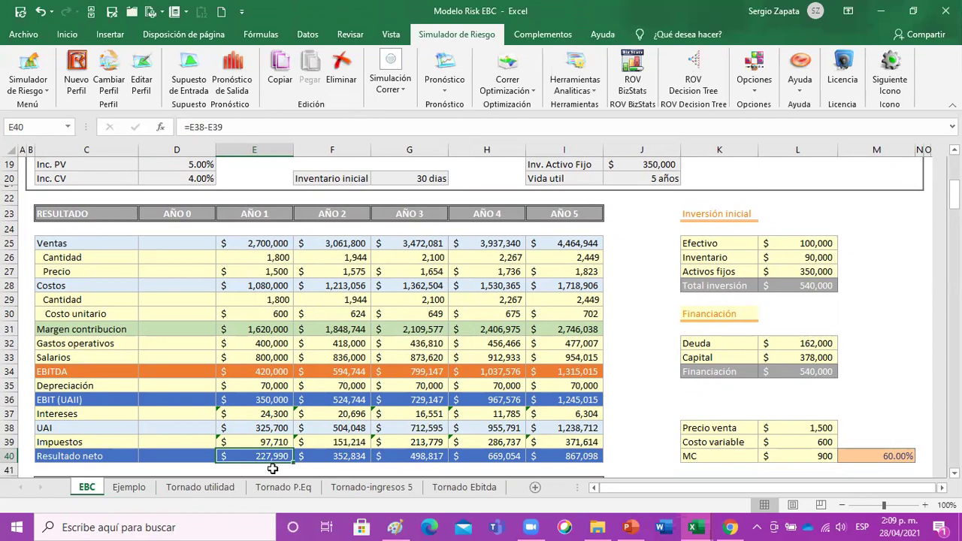
- Look through the break-even, working capital, treasury flow and financial position sections of the EBC sheet
{"action": "scroll", "coordinate": [277, 460], "scroll_direction": "down", "scroll_amount": 5}
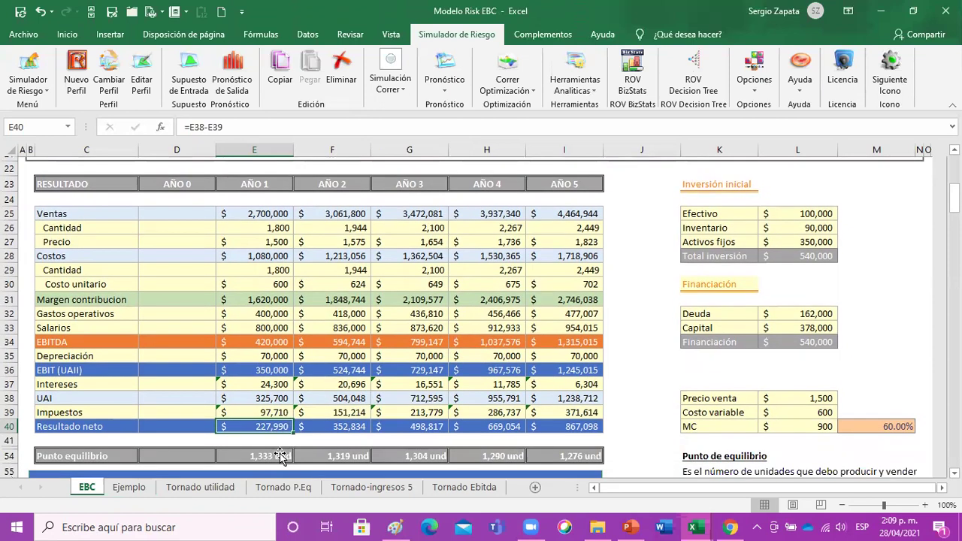
{"action": "scroll", "coordinate": [280, 455], "scroll_direction": "down", "scroll_amount": 5}
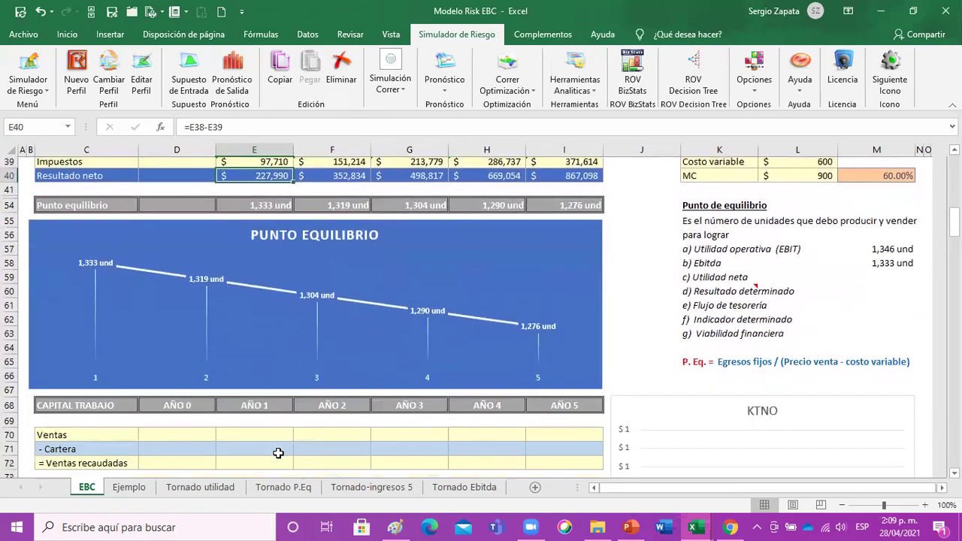
{"action": "scroll", "coordinate": [278, 452], "scroll_direction": "down", "scroll_amount": 7}
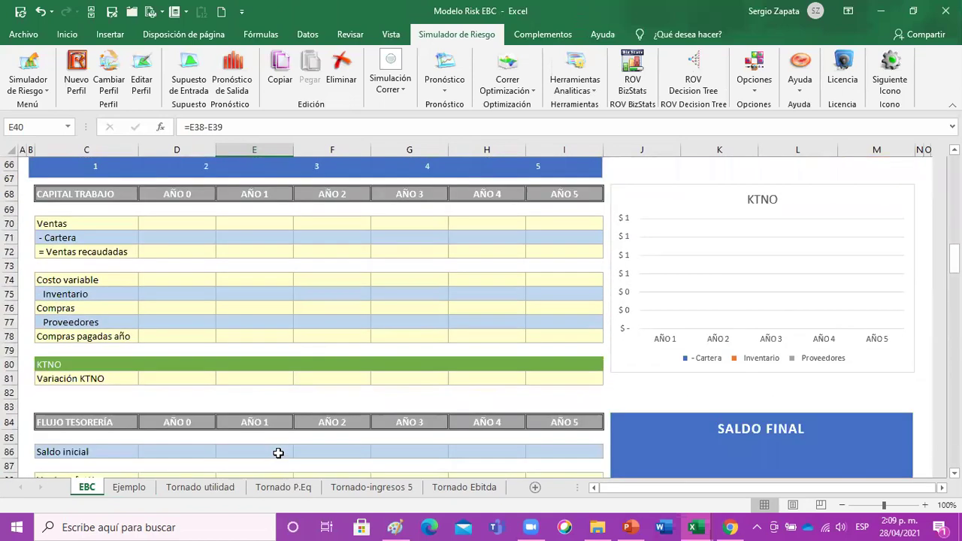
{"action": "scroll", "coordinate": [278, 453], "scroll_direction": "down", "scroll_amount": 14}
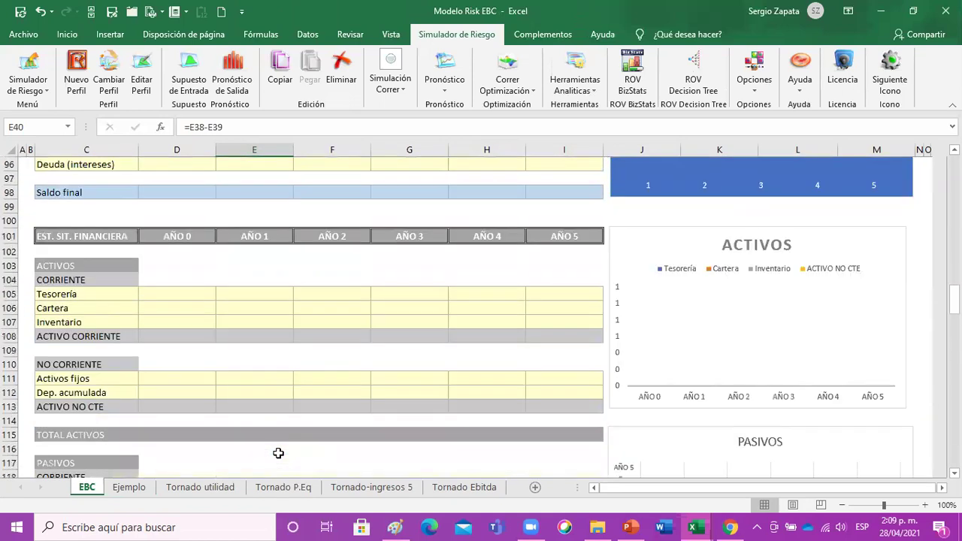
{"action": "scroll", "coordinate": [280, 451], "scroll_direction": "down", "scroll_amount": 3}
{"action": "scroll", "coordinate": [279, 453], "scroll_direction": "up", "scroll_amount": 20}
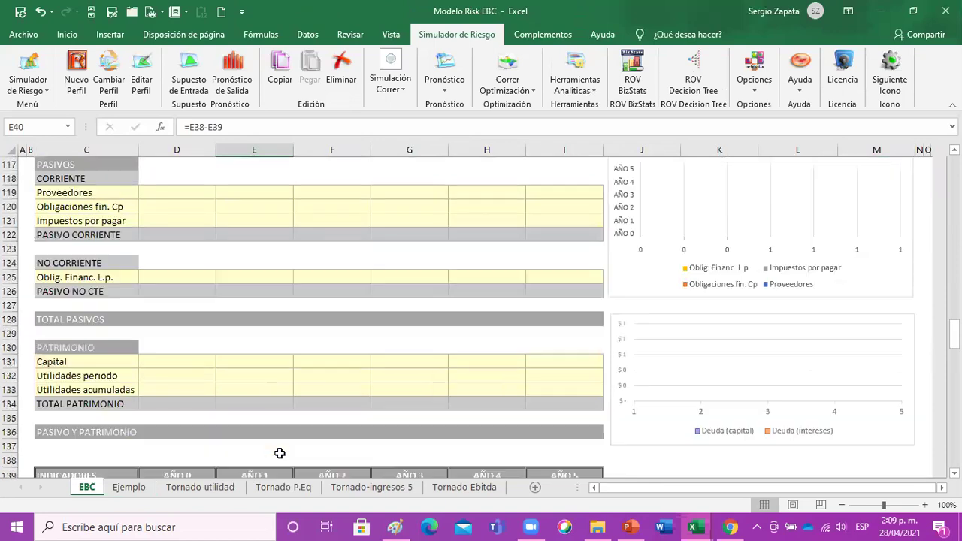
{"action": "scroll", "coordinate": [279, 454], "scroll_direction": "up", "scroll_amount": 3}
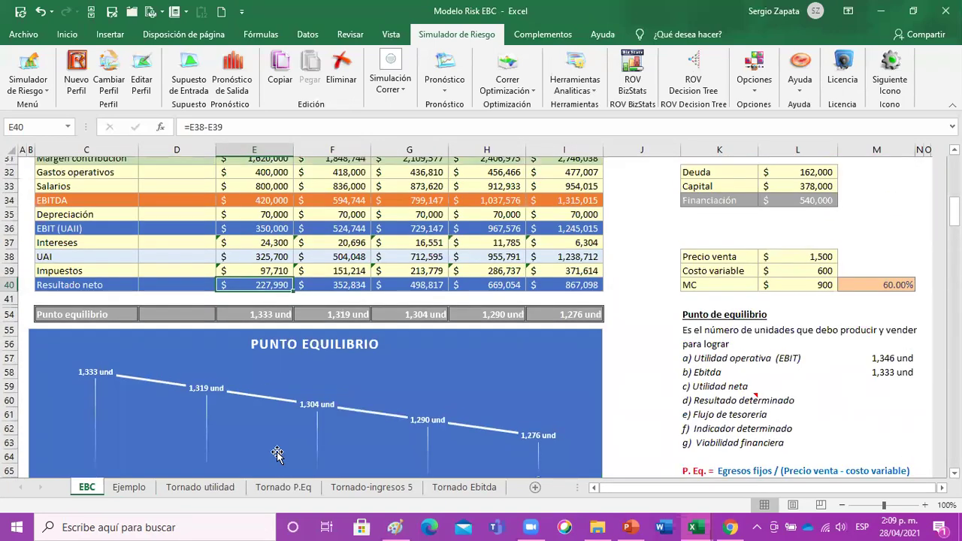
- Unhide the rows between 41 and 54, below the Resultado neto row
{"action": "scroll", "coordinate": [276, 453], "scroll_direction": "up", "scroll_amount": 1}
{"action": "scroll", "coordinate": [275, 421], "scroll_direction": "down", "scroll_amount": 4}
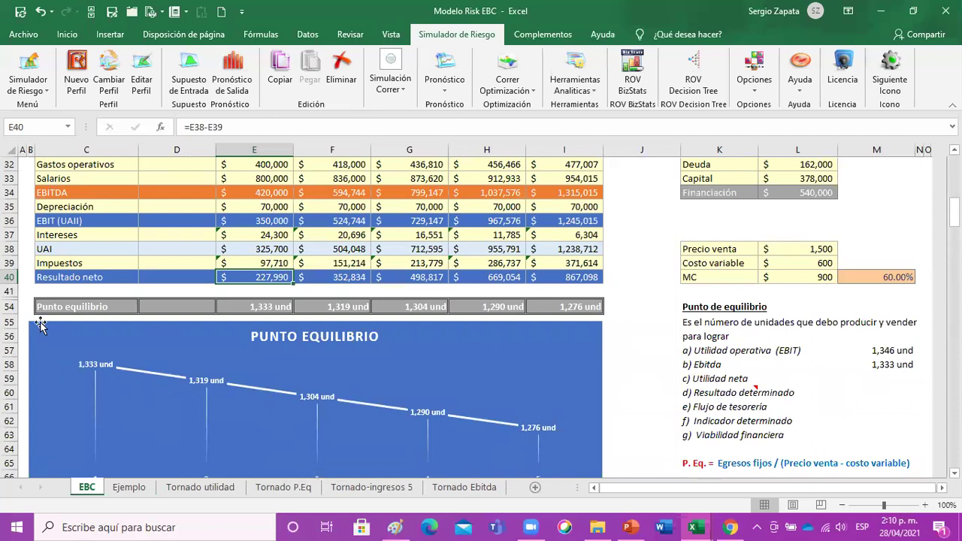
{"action": "left_click_drag", "start_coordinate": [9, 291], "coordinate": [6, 311]}
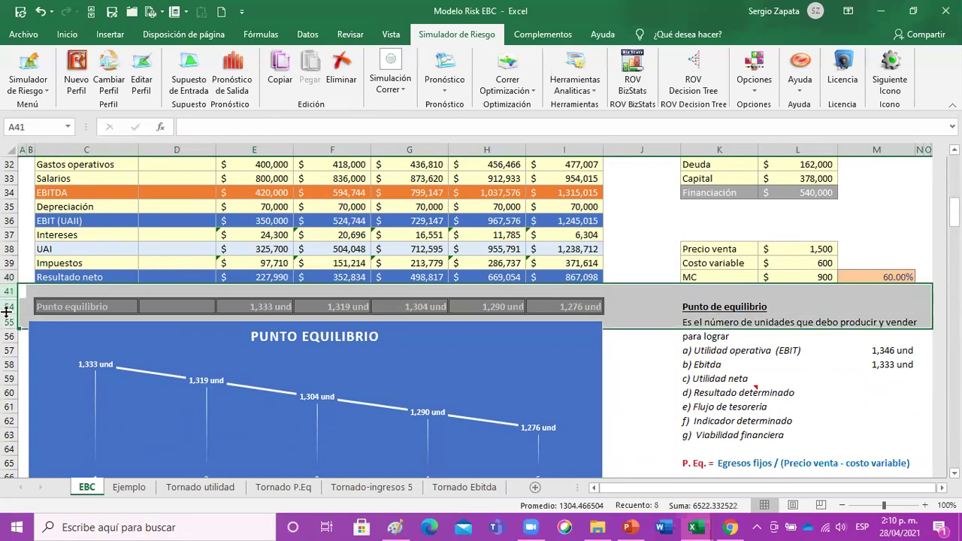
{"action": "right_click", "coordinate": [9, 306]}
{"action": "left_click", "coordinate": [41, 299]}
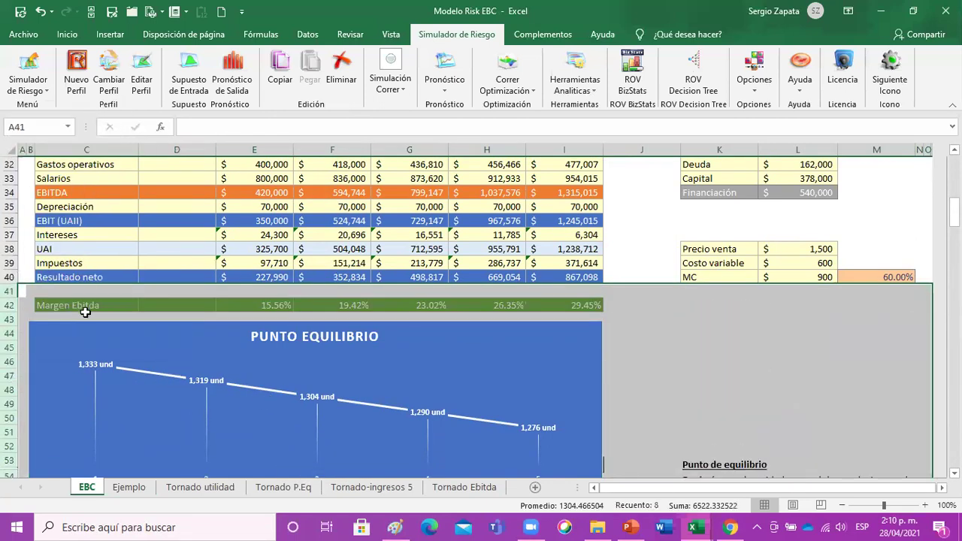
{"action": "left_click", "coordinate": [161, 333]}
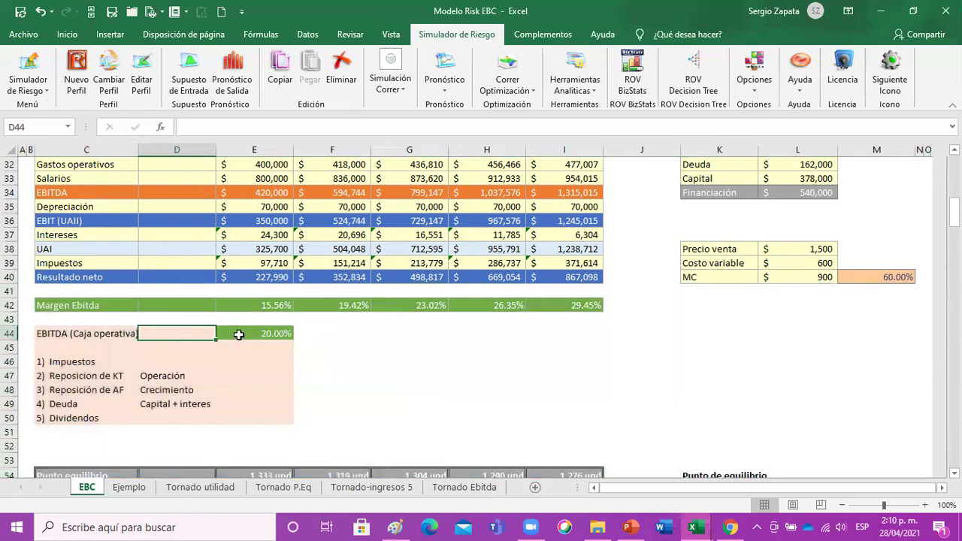
- Try to insert two blank rows above the Margen Ebitda row
{"action": "left_click", "coordinate": [96, 304]}
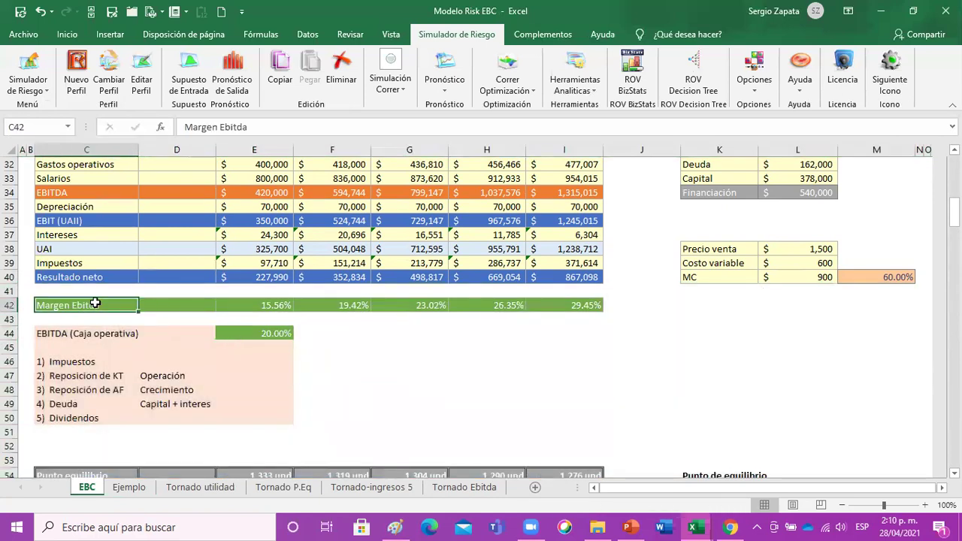
{"action": "key", "text": "ctrl+plus"}
{"action": "key", "text": "ctrl+plus"}
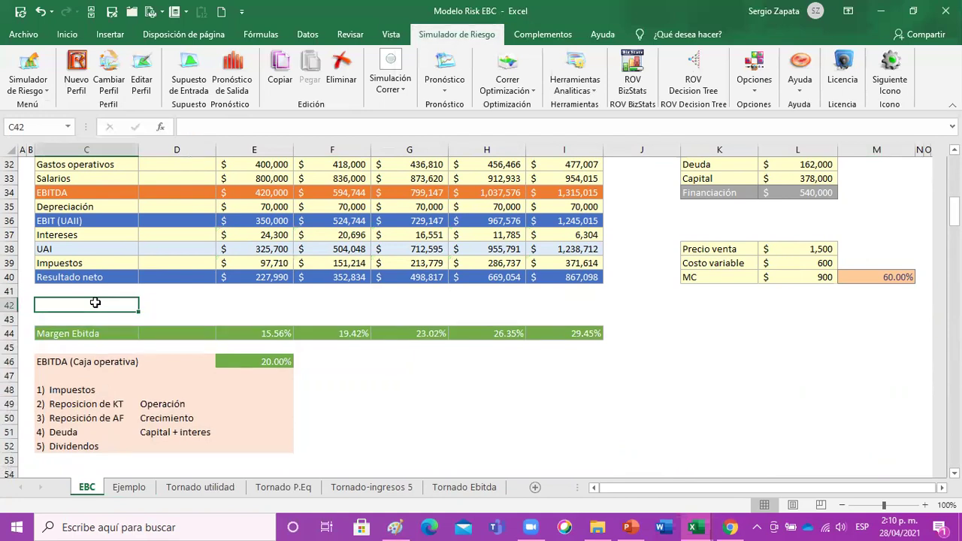
{"action": "scroll", "coordinate": [236, 368], "scroll_direction": "down", "scroll_amount": 8}
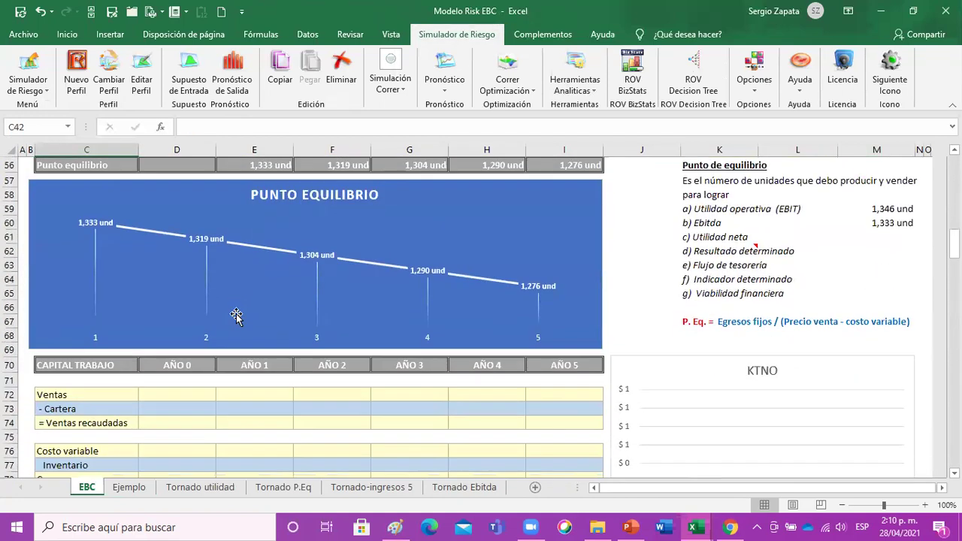
{"action": "scroll", "coordinate": [236, 317], "scroll_direction": "up", "scroll_amount": 5}
{"action": "scroll", "coordinate": [236, 317], "scroll_direction": "up", "scroll_amount": 3}
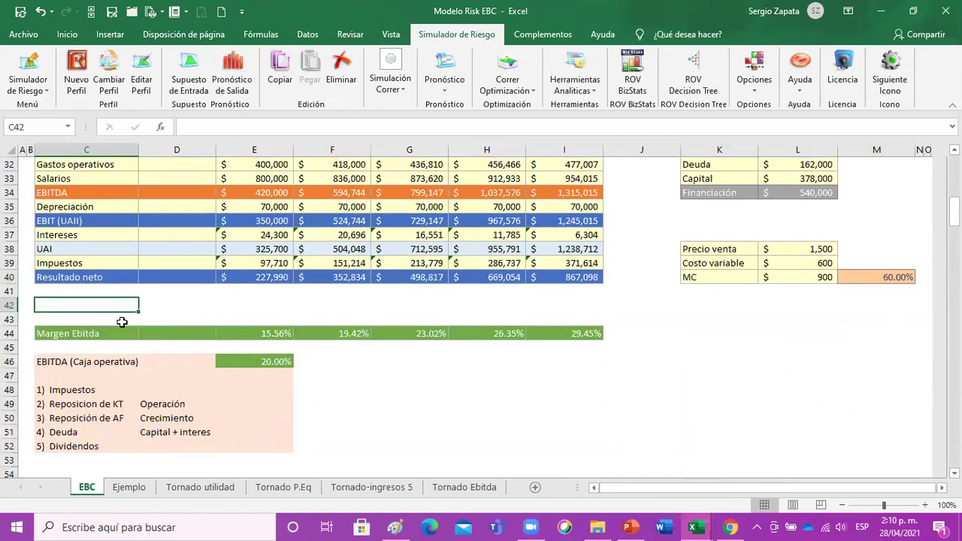
- Undo both row insertions above the Margen Ebitda row
{"action": "left_click", "coordinate": [107, 333]}
{"action": "left_click_drag", "start_coordinate": [292, 333], "coordinate": [561, 333]}
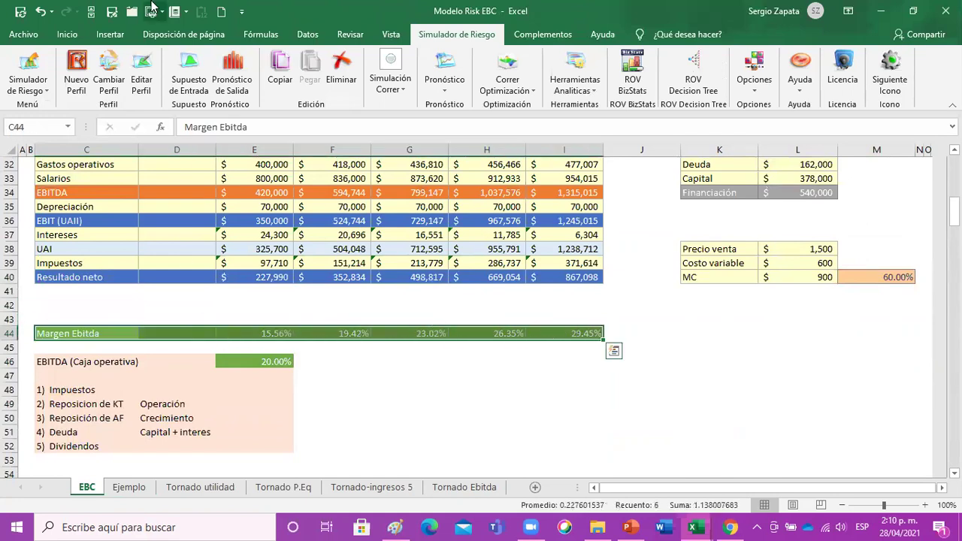
{"action": "left_click", "coordinate": [42, 13]}
{"action": "left_click", "coordinate": [43, 13]}
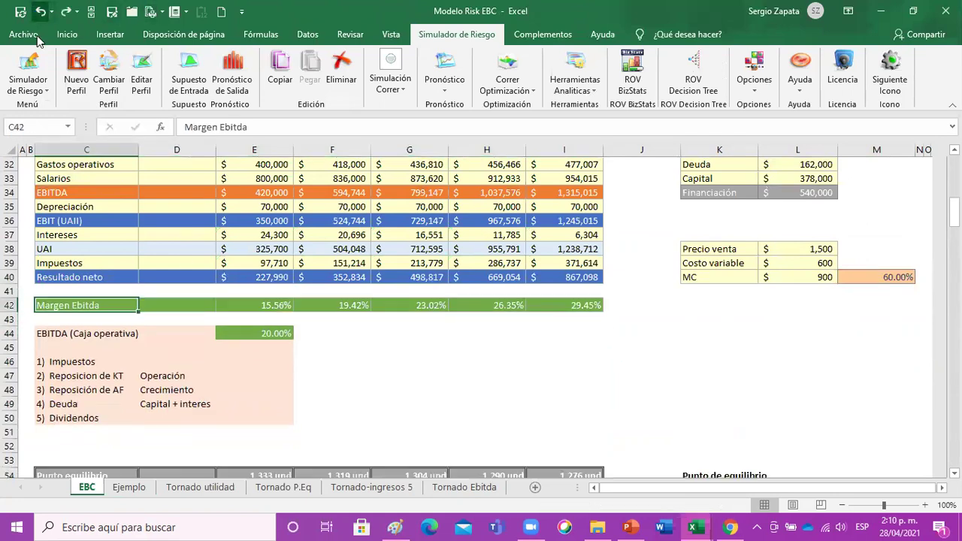
- Enter the label "Margen operativo" in cell C52, below the EBITDA cash list
{"action": "left_click", "coordinate": [72, 442]}
{"action": "type", "text": "Marge"}
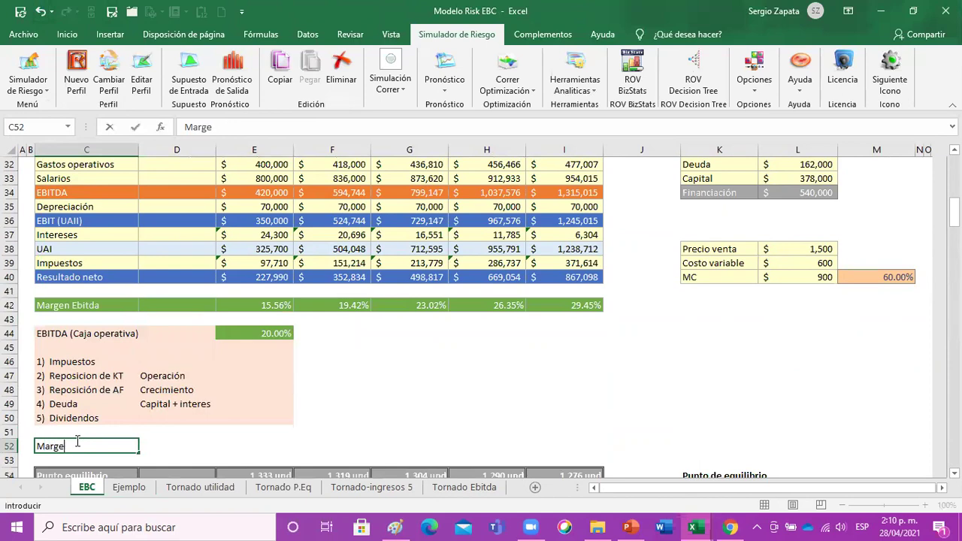
{"action": "type", "text": "n operativo"}
{"action": "key", "text": "ctrl+Return"}
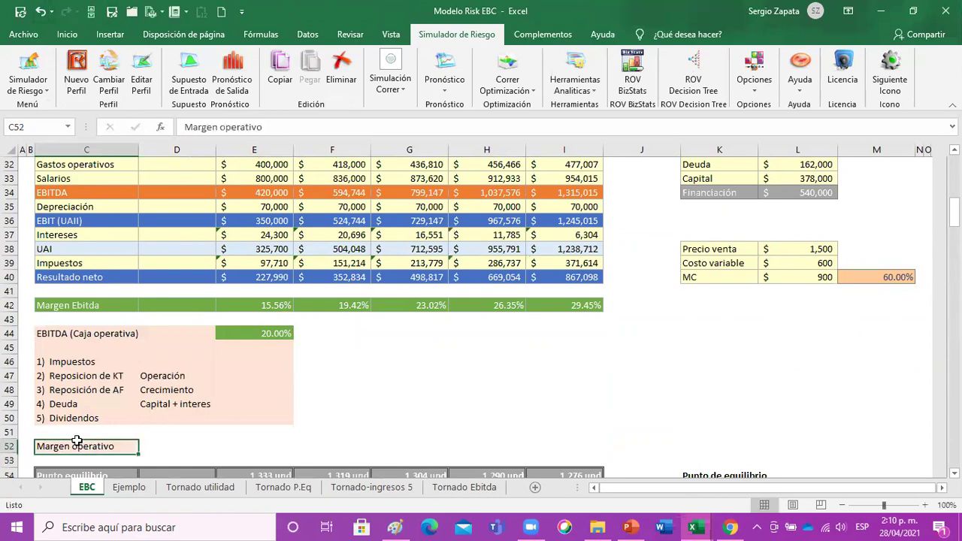
- Replace the label in cell C52 with "Margen neto"
{"action": "type", "text": "M"}
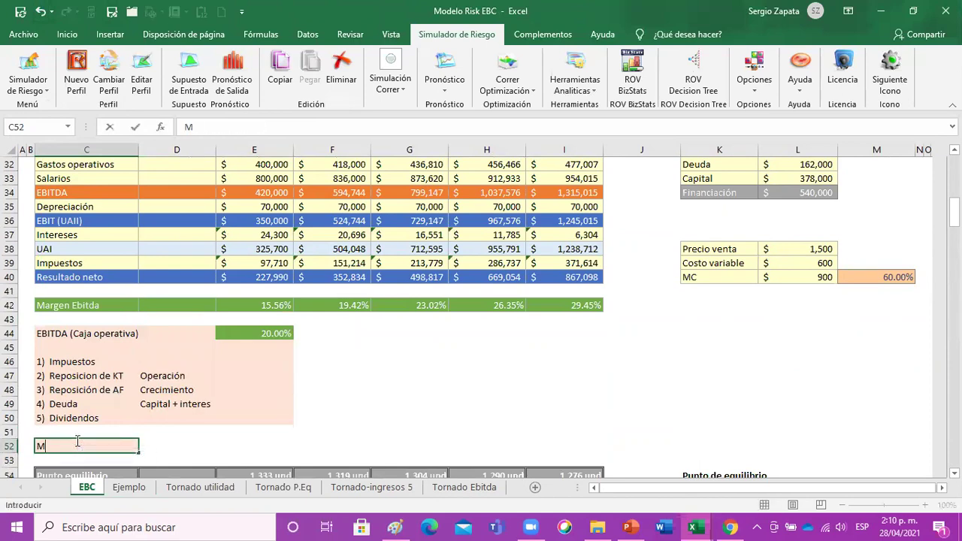
{"action": "type", "text": "argen neto"}
{"action": "key", "text": "Tab"}
{"action": "key", "text": "Tab"}
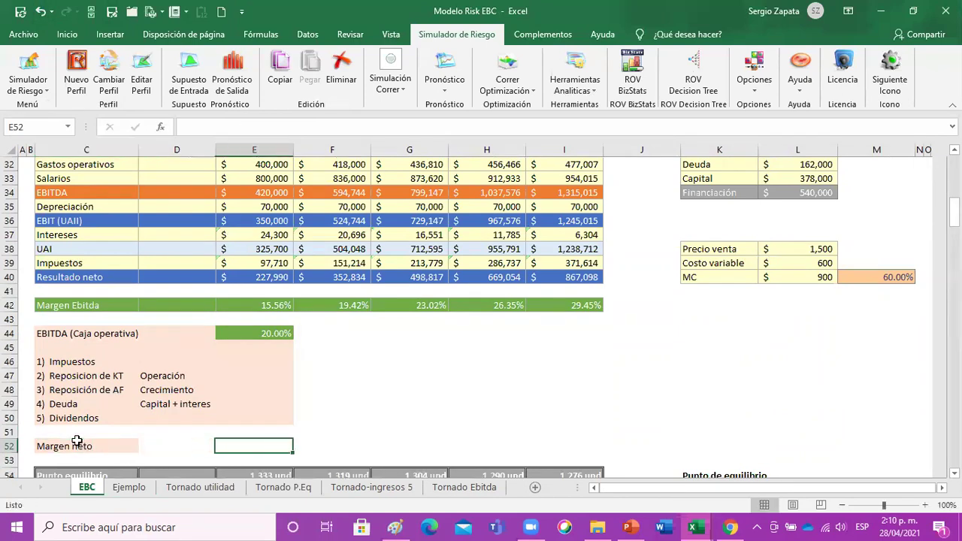
- Calculate the Año 1 net margin in E52 as net result divided by sales with =E40/E25
{"action": "type", "text": "="}
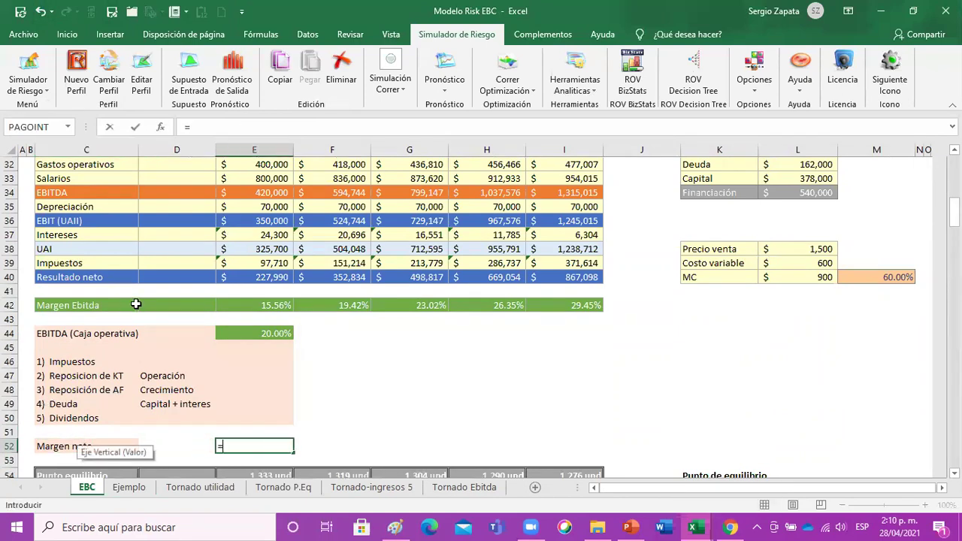
{"action": "left_click", "coordinate": [248, 274]}
{"action": "type", "text": "/"}
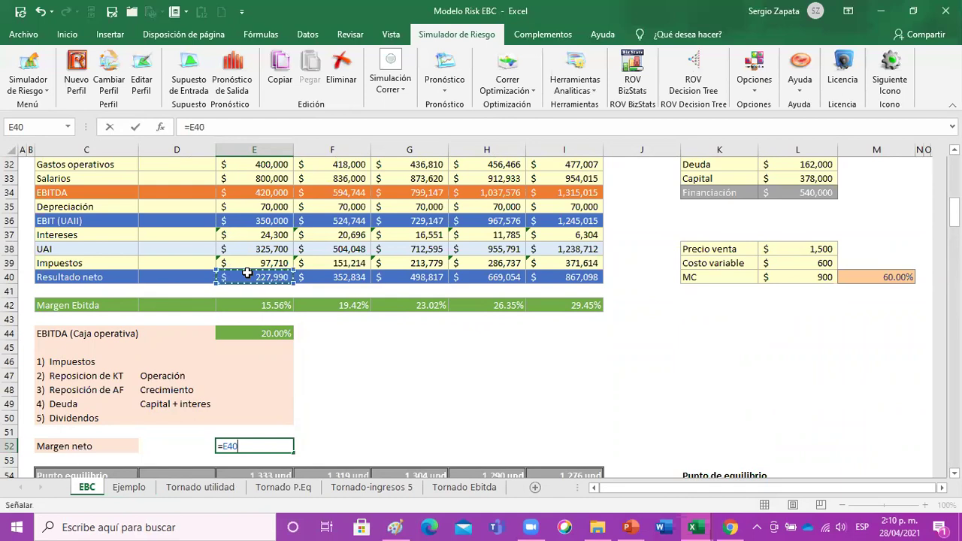
{"action": "scroll", "coordinate": [248, 263], "scroll_direction": "up", "scroll_amount": 3}
{"action": "left_click", "coordinate": [269, 194]}
{"action": "key", "text": "Return"}
- Format the net margin in E52 as a percentage with two decimals
{"action": "left_click", "coordinate": [270, 449]}
{"action": "left_click", "coordinate": [67, 33]}
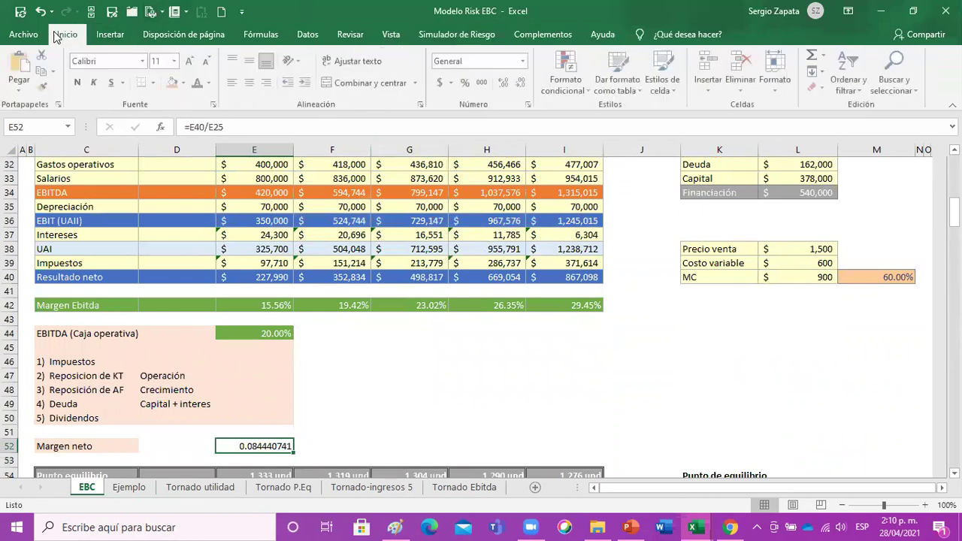
{"action": "left_click", "coordinate": [466, 83]}
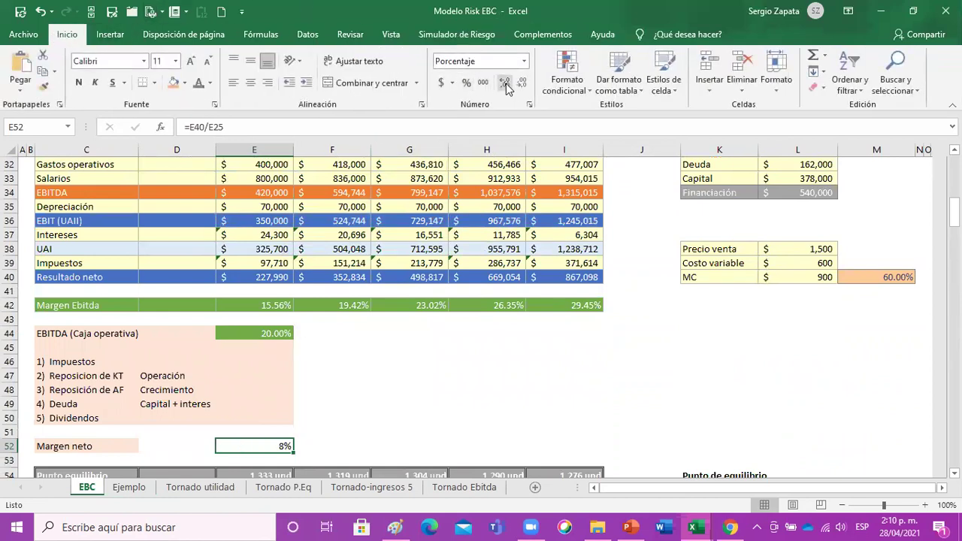
- Copy the net margin formula from E52 across to I52 for Año 2 through Año 5
{"action": "key", "text": "ctrl+c"}
{"action": "key", "text": "shift+Right"}
{"action": "key", "text": "shift+Right"}
{"action": "key", "text": "shift+Right"}
{"action": "key", "text": "shift+Right"}
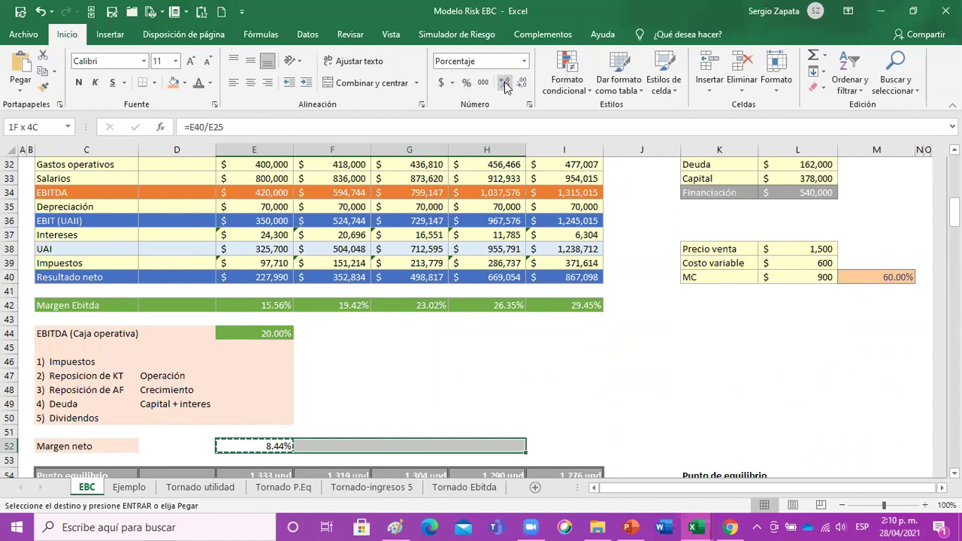
{"action": "key", "text": "ctrl+v"}
{"action": "key", "text": "Escape"}
- Apply the Notas cell style to the Margen neto row, C52:I52
{"action": "key", "text": "Left"}
{"action": "key", "text": "Left"}
{"action": "key", "text": "shift+Right"}
{"action": "key", "text": "shift+Right"}
{"action": "key", "text": "shift+Right"}
{"action": "key", "text": "shift+Right"}
{"action": "key", "text": "shift+Right"}
{"action": "key", "text": "shift+Right"}
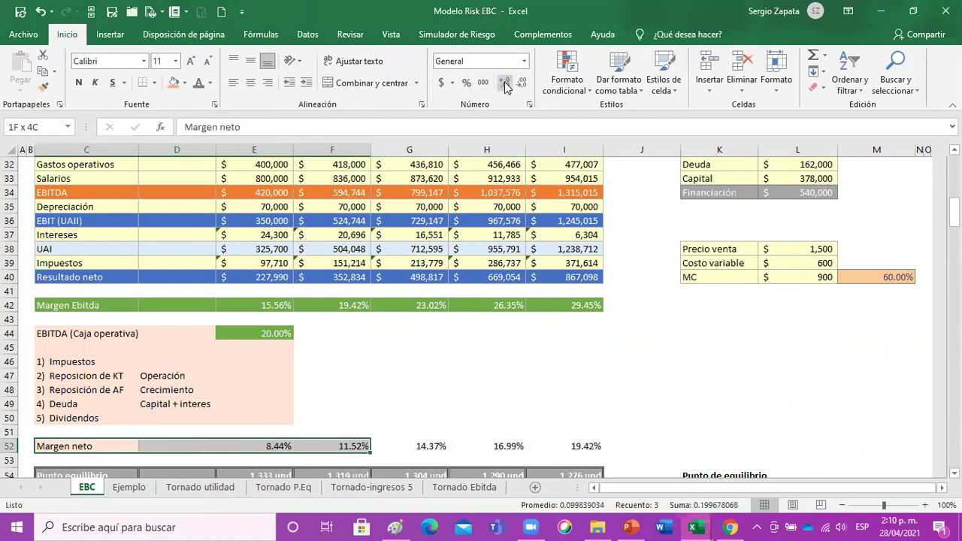
{"action": "left_click", "coordinate": [665, 71]}
{"action": "left_click", "coordinate": [815, 193]}
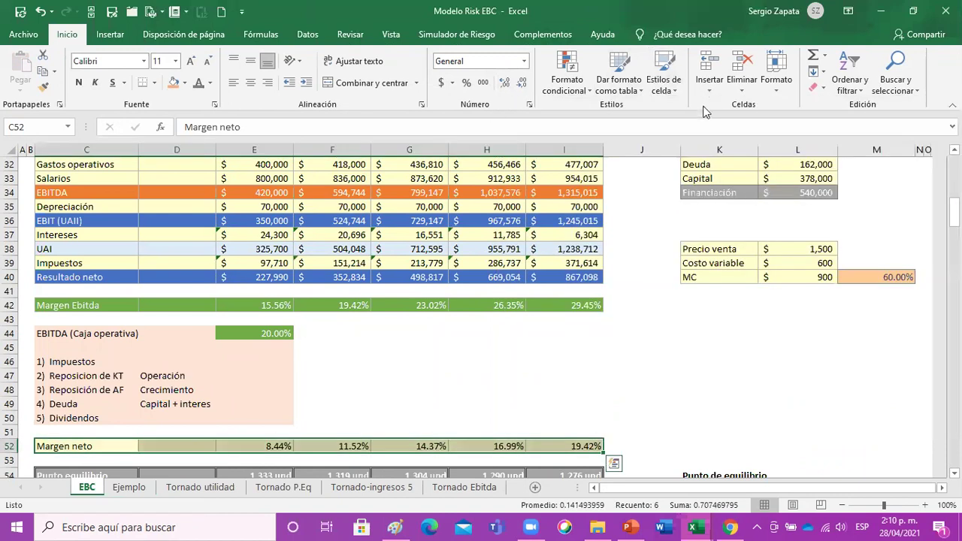
- Apply the 60% - Énfasis4 cell style to the Margen neto row, C52:I52
{"action": "left_click", "coordinate": [664, 75]}
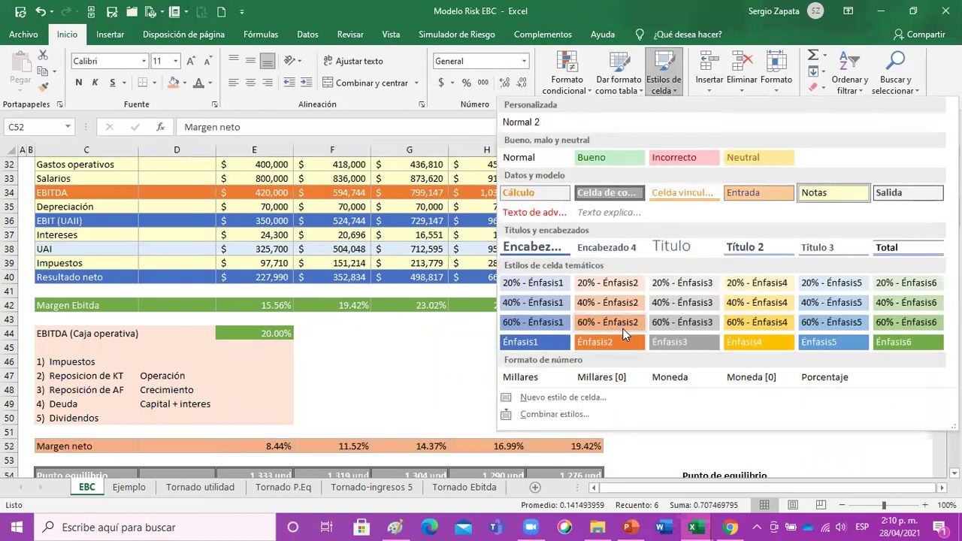
{"action": "left_click", "coordinate": [766, 321]}
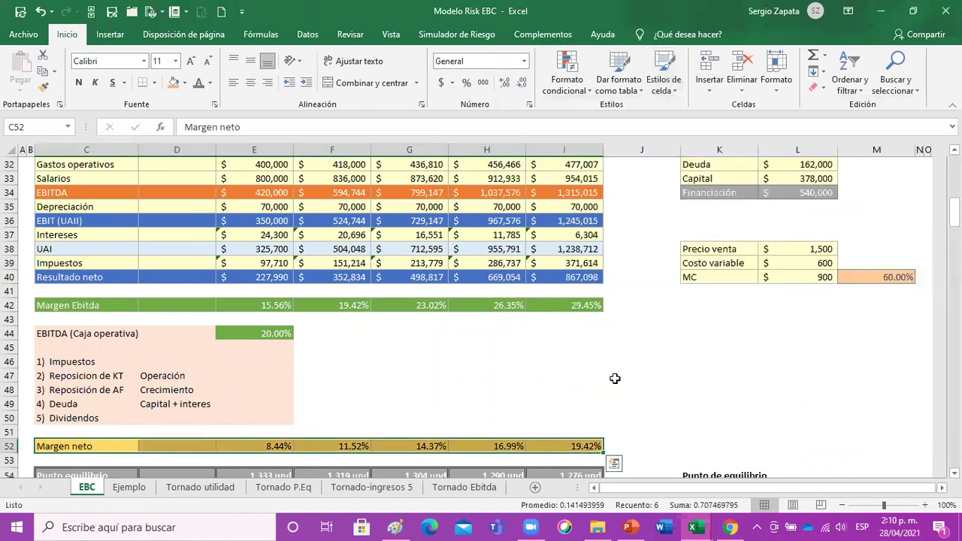
{"action": "left_click", "coordinate": [600, 375]}
{"action": "left_click", "coordinate": [574, 444]}
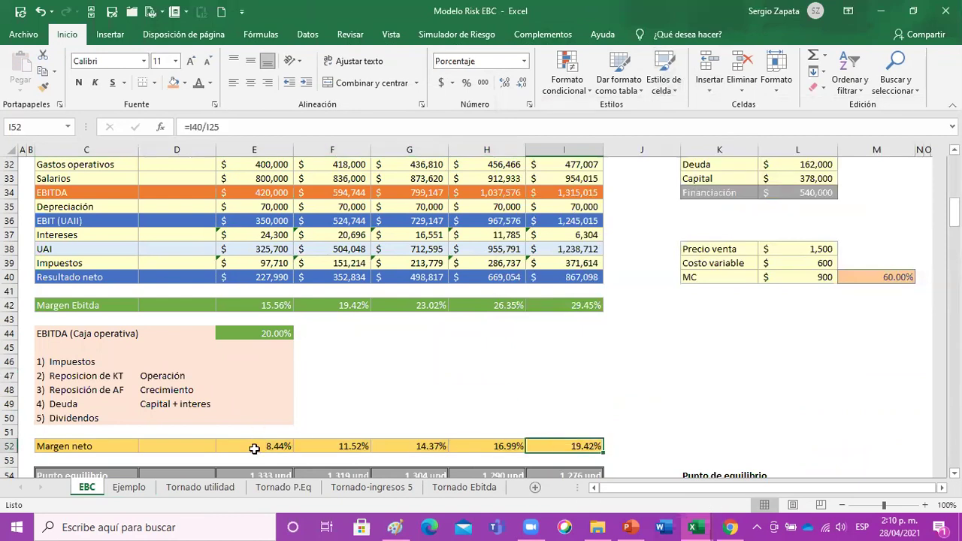
{"action": "left_click", "coordinate": [258, 448]}
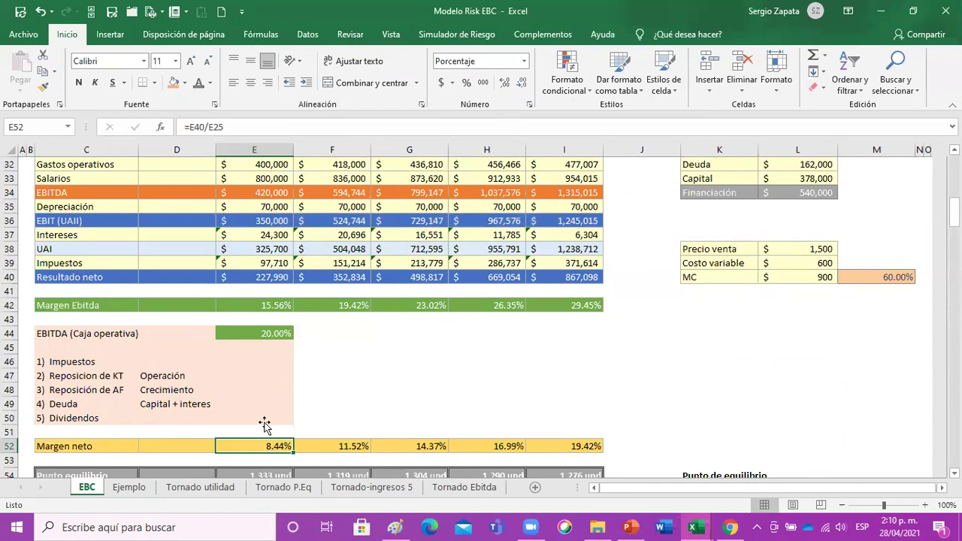
- Hide rows 44 to 51, which hold the EBITDA (Caja operativa) notes between Margen Ebitda and Margen neto
{"action": "left_click_drag", "start_coordinate": [97, 333], "coordinate": [88, 433]}
{"action": "key", "text": "alt+o"}
{"action": "key", "text": "f"}
{"action": "key", "text": "o"}
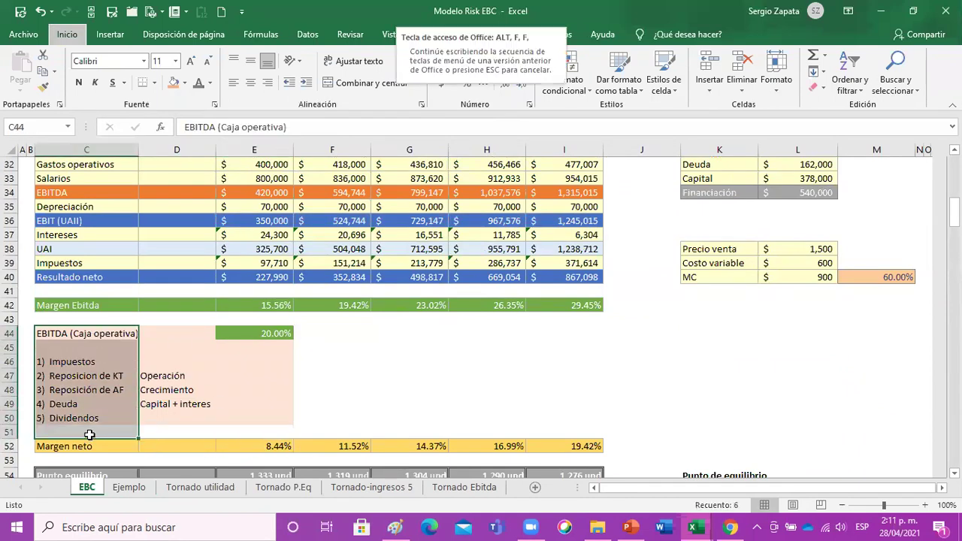
{"action": "left_click", "coordinate": [255, 347]}
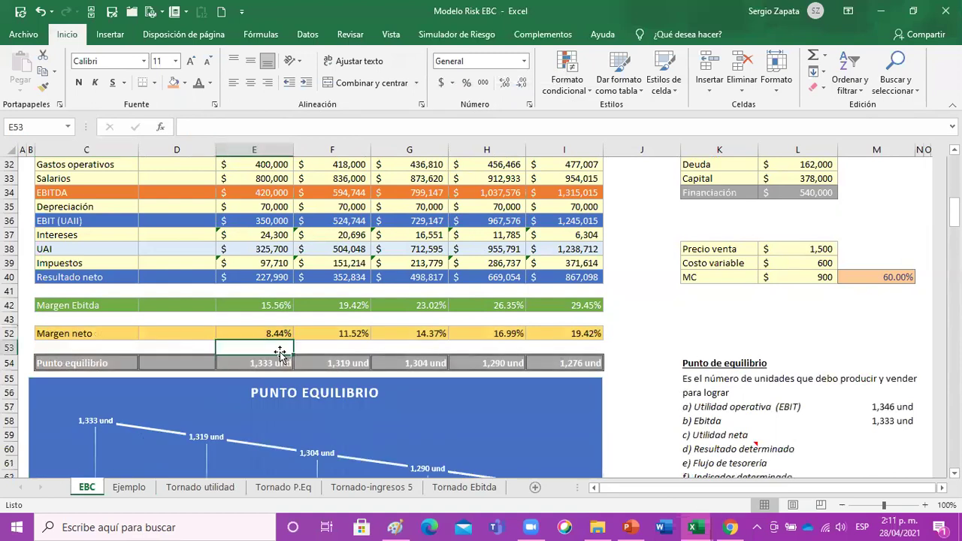
{"action": "left_click", "coordinate": [310, 338]}
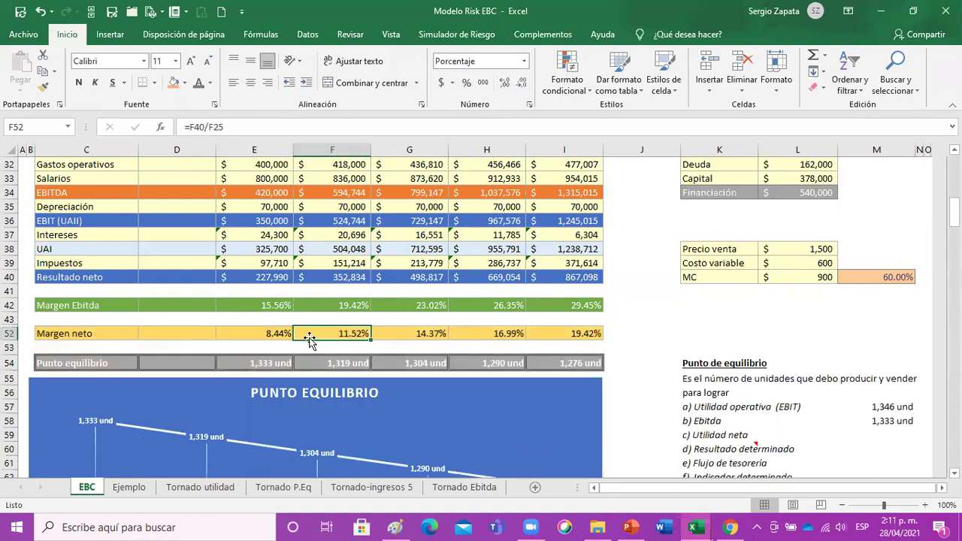
{"action": "scroll", "coordinate": [310, 337], "scroll_direction": "up", "scroll_amount": 3}
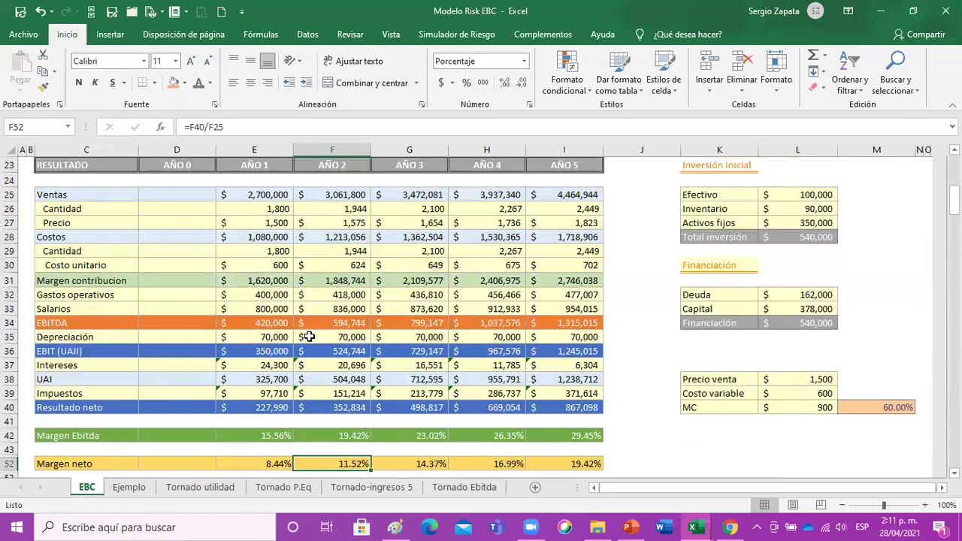
{"action": "left_click", "coordinate": [263, 461]}
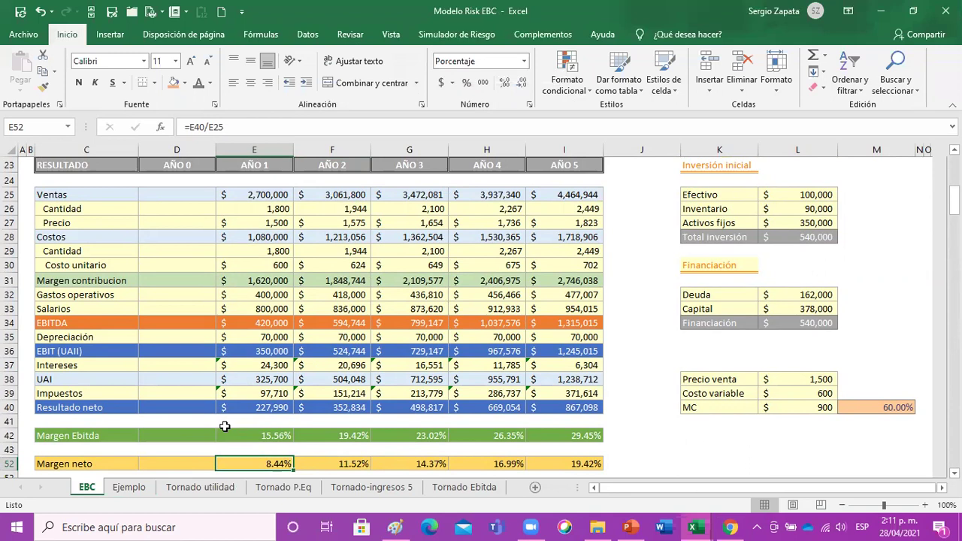
- Set Precio venta in D15 to 1480 and check the effect on the net margin row
{"action": "left_click", "coordinate": [267, 363]}
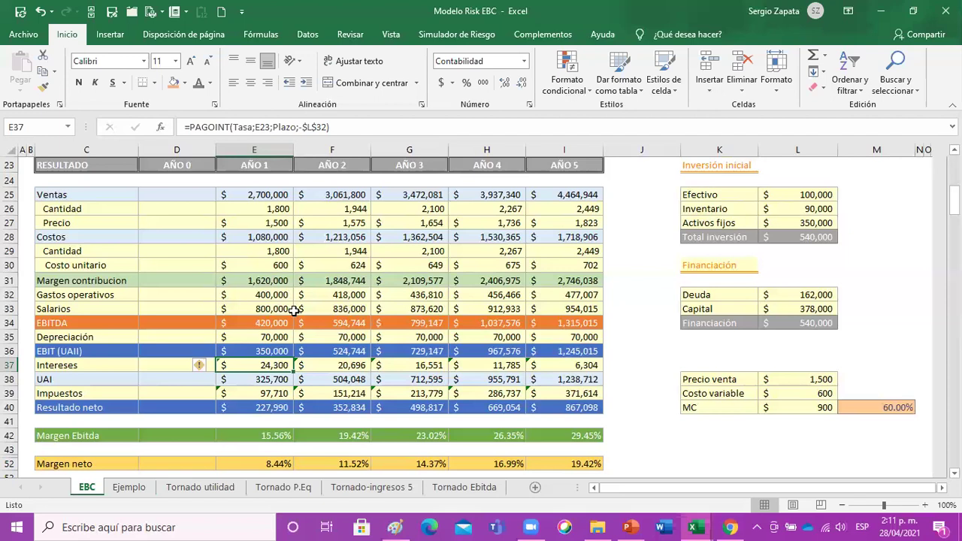
{"action": "scroll", "coordinate": [295, 309], "scroll_direction": "up", "scroll_amount": 6}
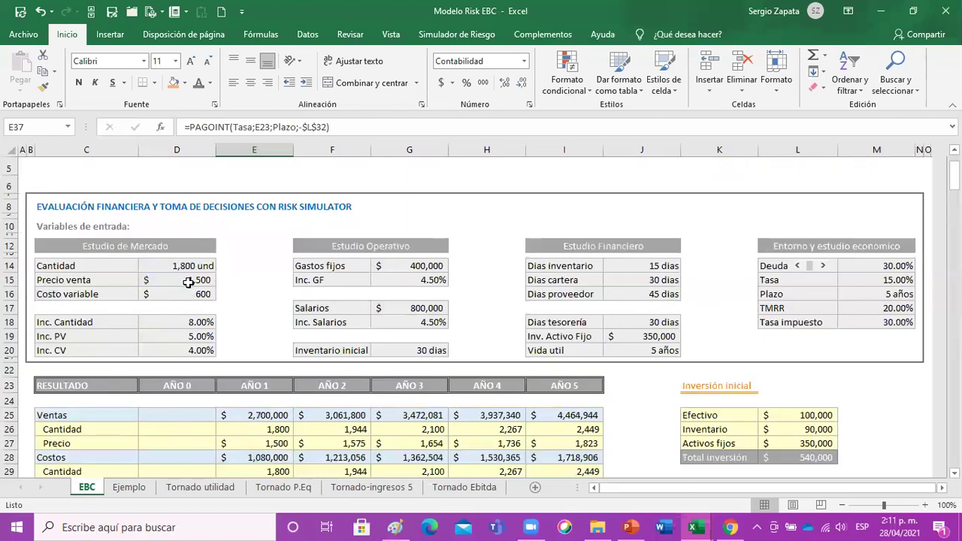
{"action": "left_click", "coordinate": [188, 282]}
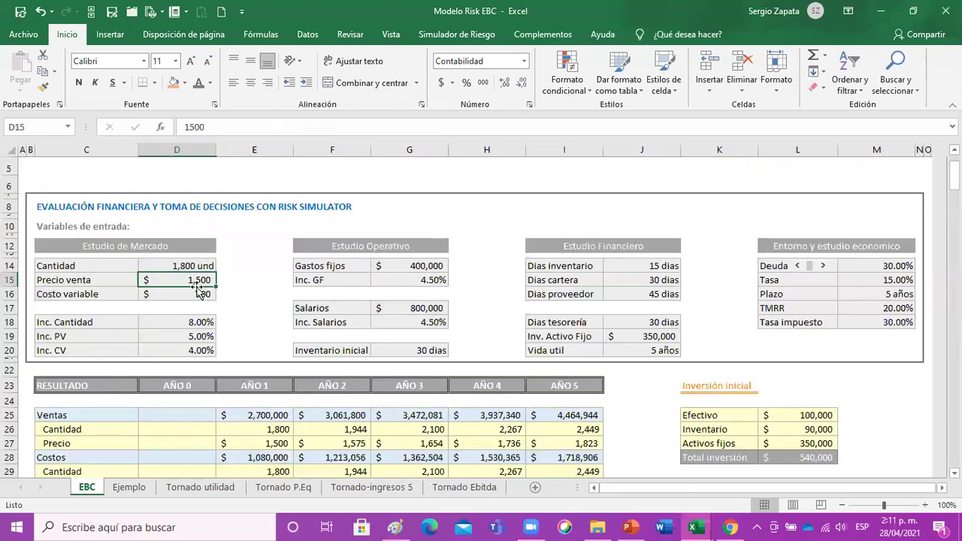
{"action": "type", "text": "1480"}
{"action": "key", "text": "Return"}
{"action": "scroll", "coordinate": [555, 371], "scroll_direction": "down", "scroll_amount": 9}
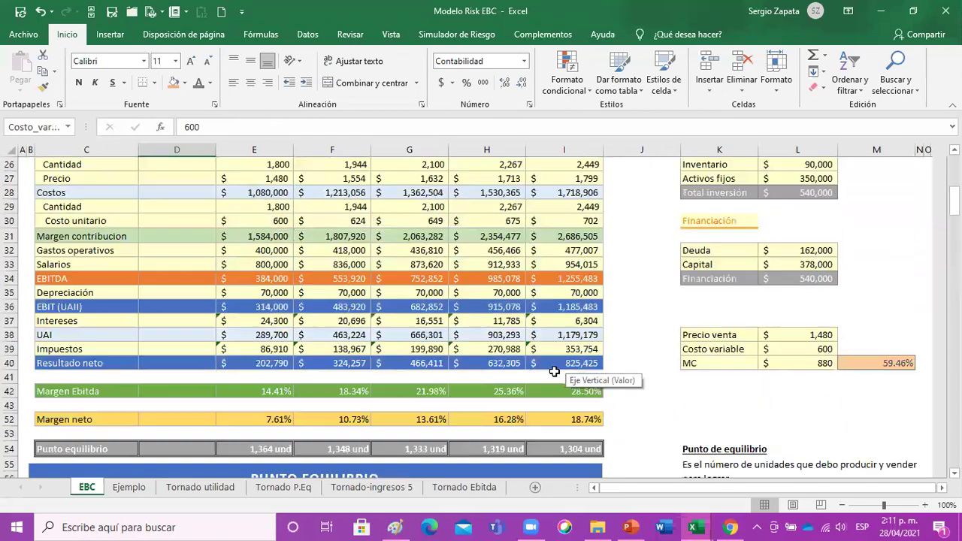
{"action": "scroll", "coordinate": [555, 371], "scroll_direction": "up", "scroll_amount": 6}
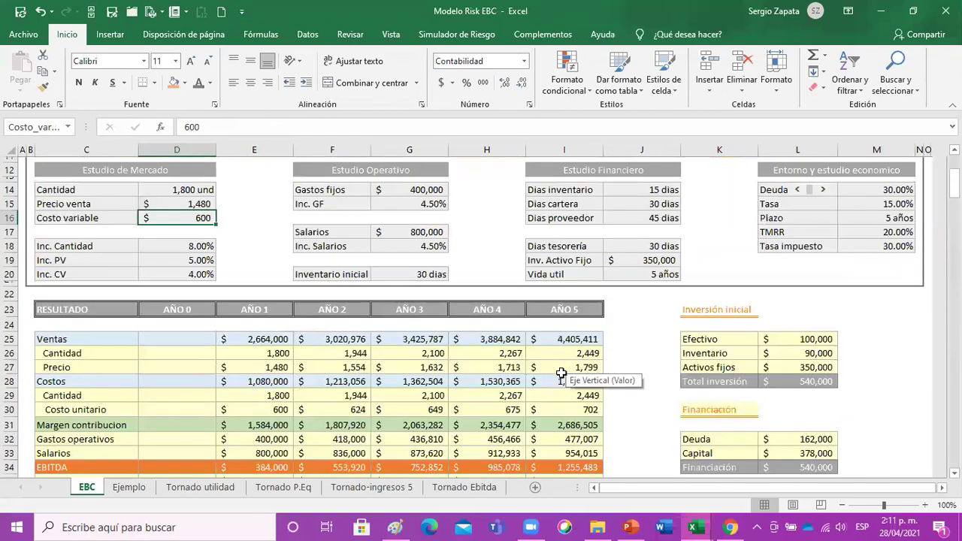
- Set Cantidad in D14 to 1850 and check the effect on the net margin row
{"action": "key", "text": "Up"}
{"action": "key", "text": "Up"}
{"action": "type", "text": "185"}
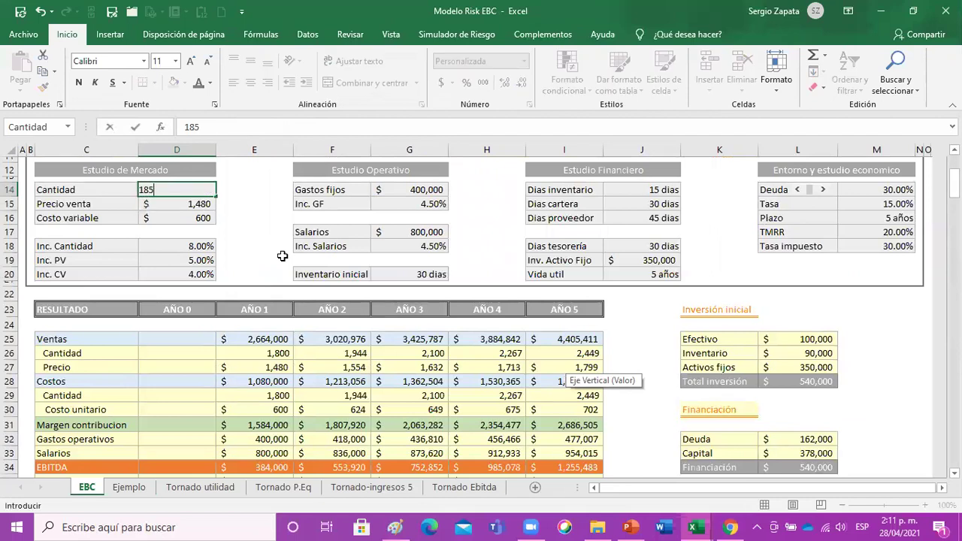
{"action": "type", "text": "0"}
{"action": "key", "text": "Return"}
{"action": "scroll", "coordinate": [282, 257], "scroll_direction": "down", "scroll_amount": 7}
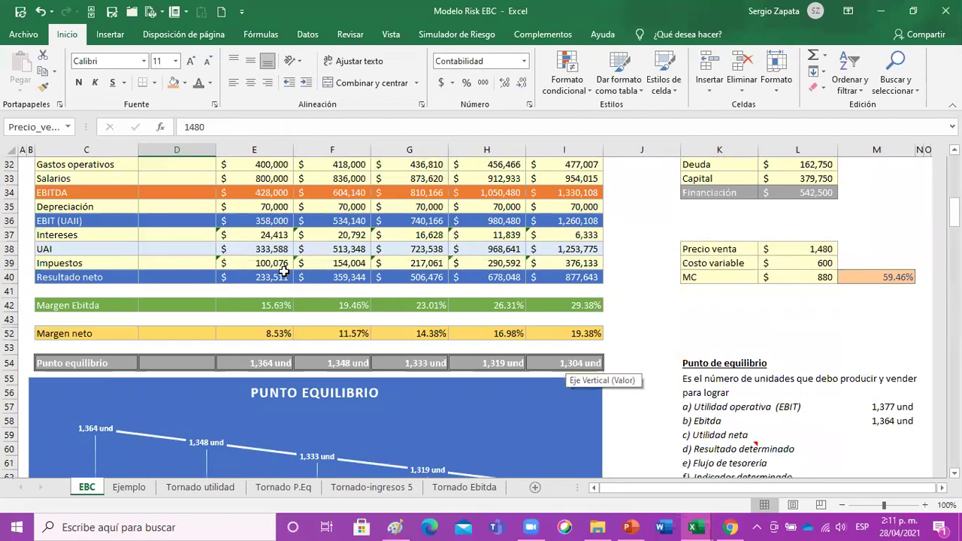
- Undo the last changes to Cantidad and Precio venta in the market study inputs
{"action": "scroll", "coordinate": [283, 271], "scroll_direction": "up", "scroll_amount": 6}
{"action": "left_click", "coordinate": [41, 12]}
{"action": "left_click", "coordinate": [42, 13]}
{"action": "left_click", "coordinate": [192, 286]}
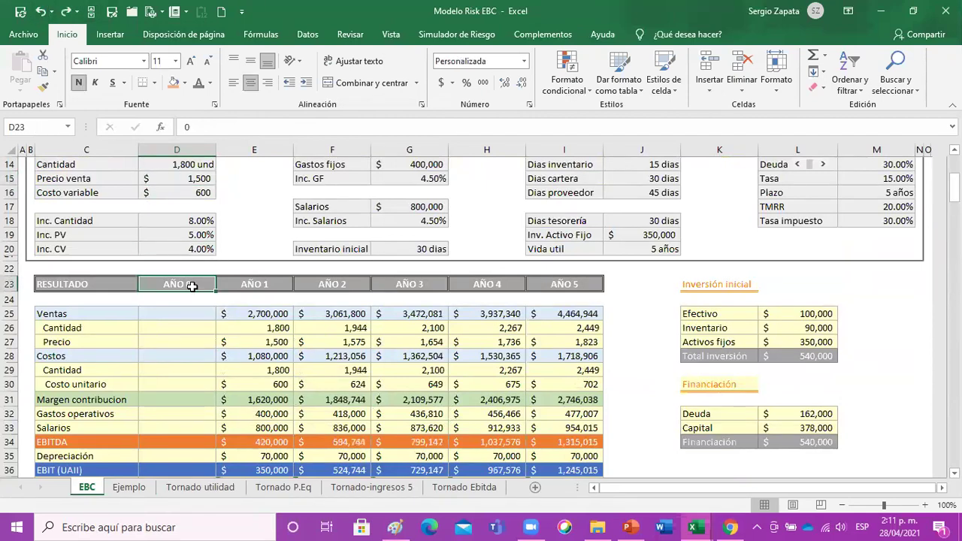
{"action": "scroll", "coordinate": [193, 288], "scroll_direction": "up", "scroll_amount": 2}
- Select the Año 1 net margin in E52 and save the workbook
{"action": "scroll", "coordinate": [311, 356], "scroll_direction": "down", "scroll_amount": 4}
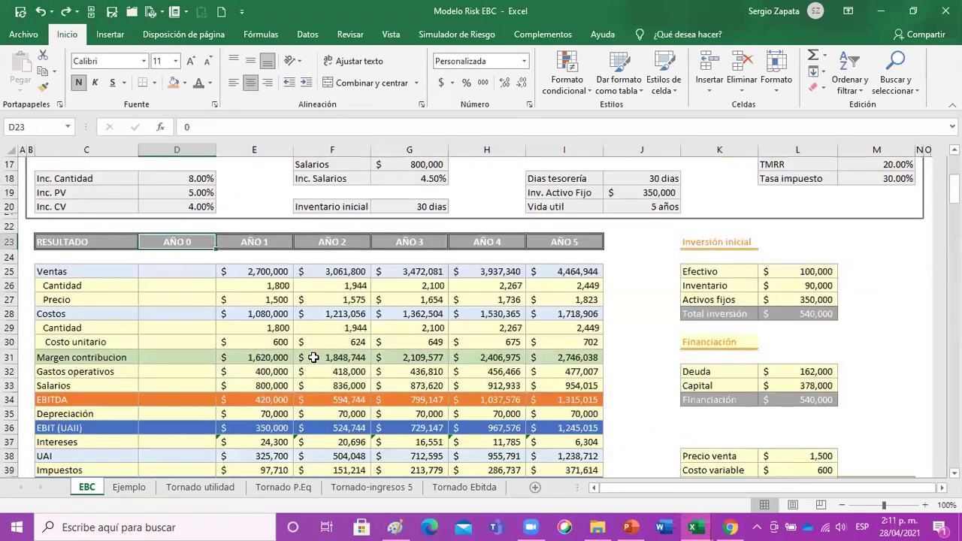
{"action": "scroll", "coordinate": [243, 419], "scroll_direction": "down", "scroll_amount": 3}
{"action": "left_click", "coordinate": [278, 377]}
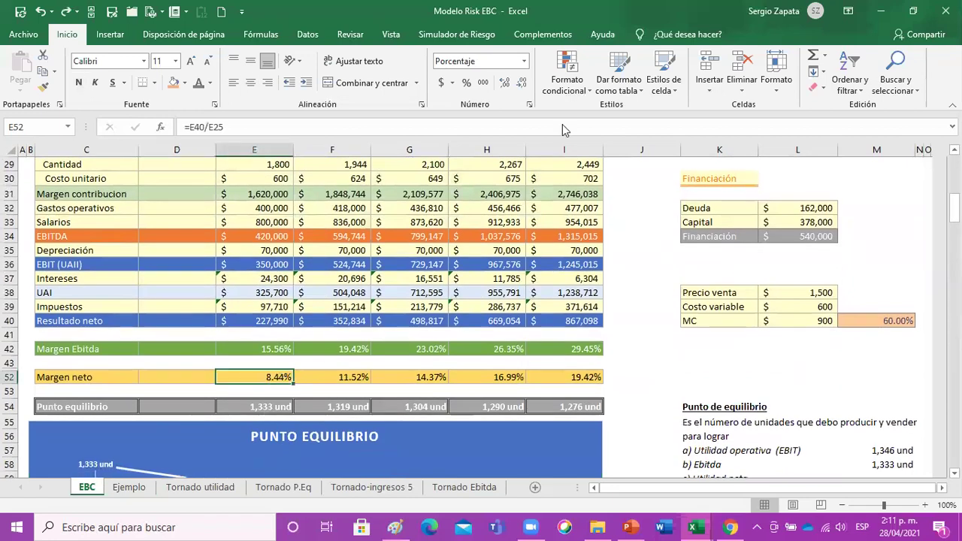
{"action": "left_click", "coordinate": [451, 34]}
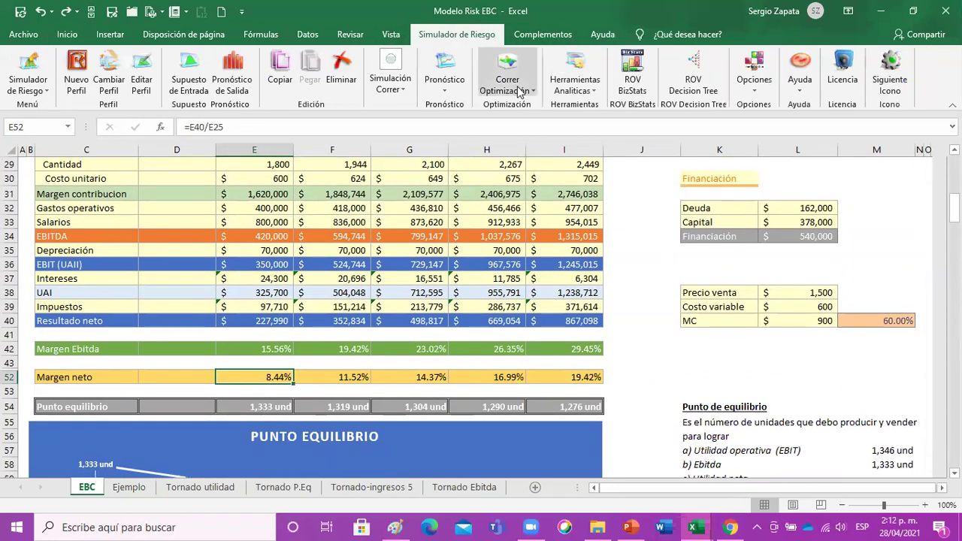
{"action": "left_click", "coordinate": [585, 92]}
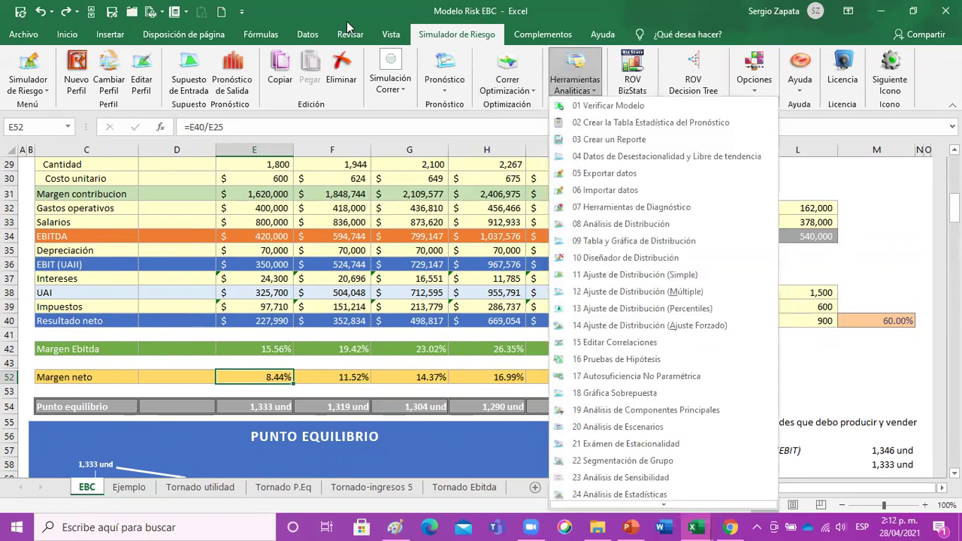
{"action": "left_click", "coordinate": [23, 11]}
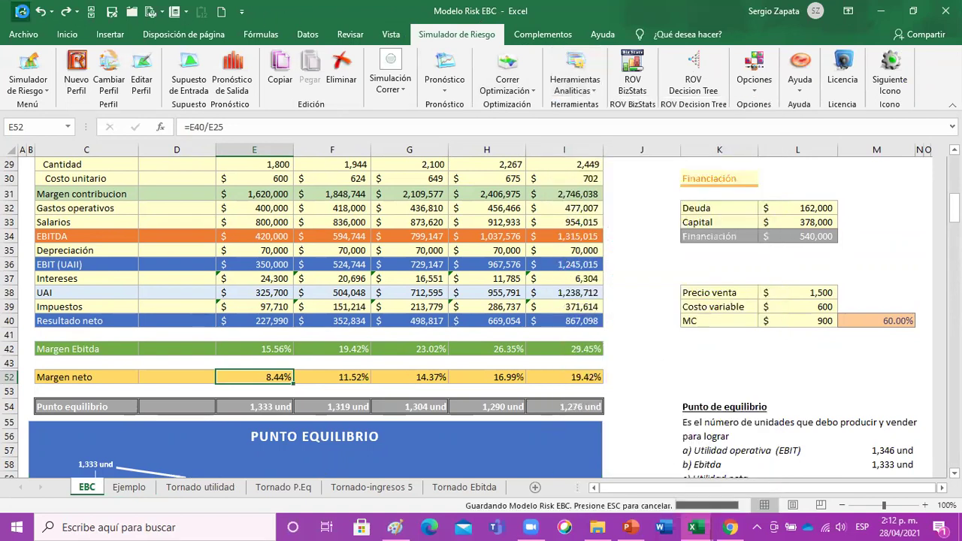
- Start Risk Simulator's Análisis de Escenarios with the Año 1 net margin, E52, as the output variable
{"action": "left_click", "coordinate": [577, 81]}
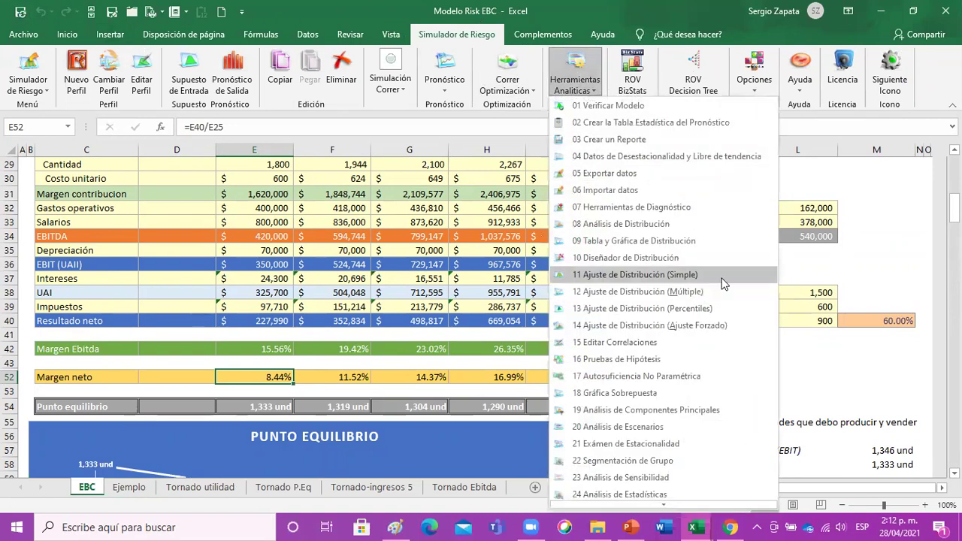
{"action": "scroll", "coordinate": [704, 326], "scroll_direction": "down", "scroll_amount": 1}
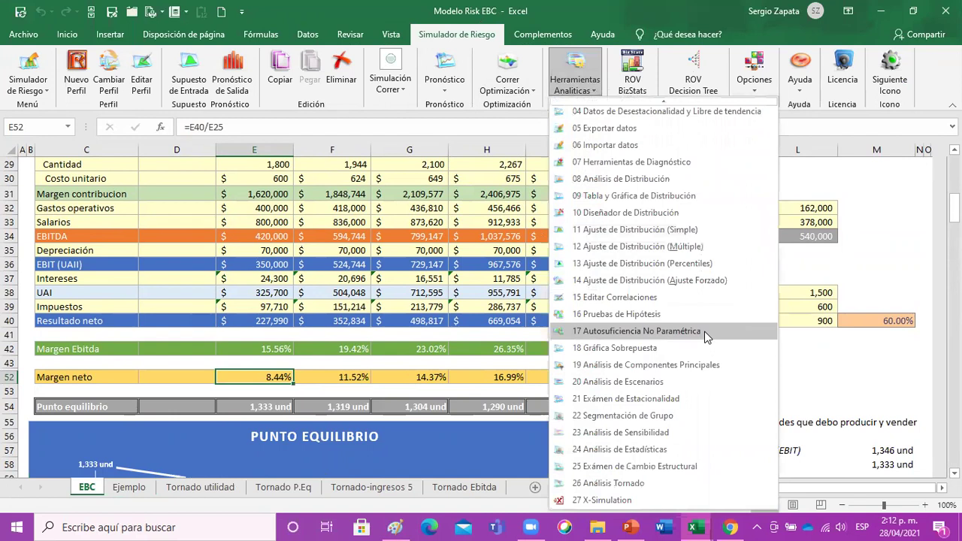
{"action": "left_click", "coordinate": [679, 387]}
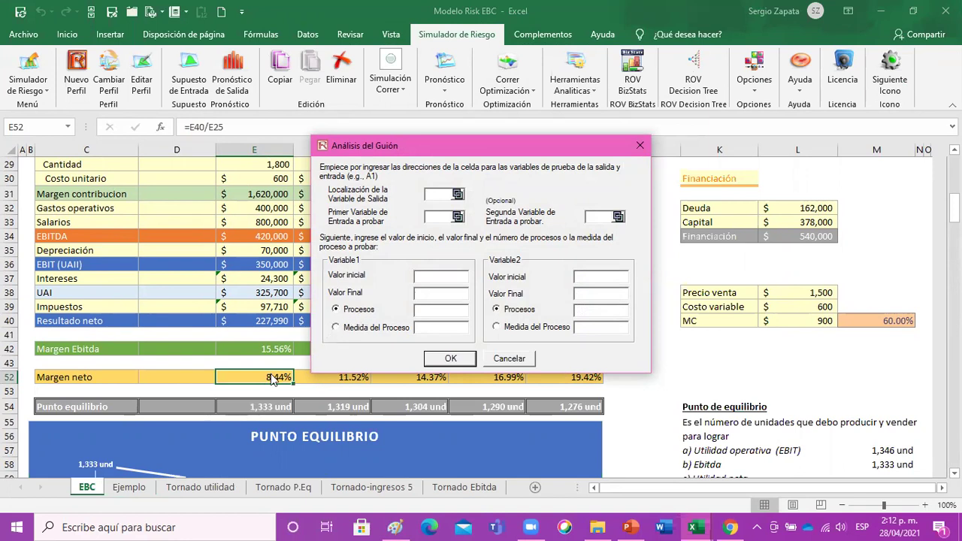
{"action": "left_click", "coordinate": [458, 194]}
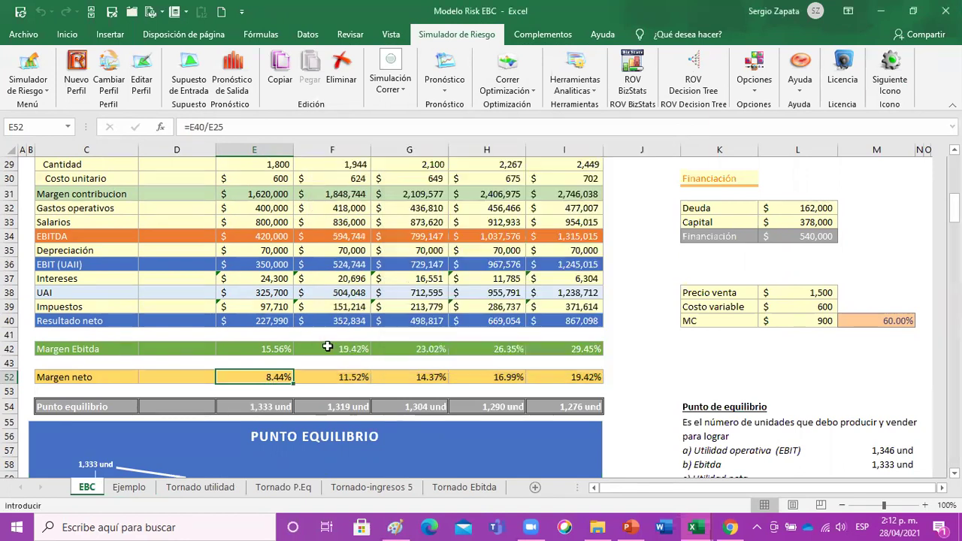
{"action": "left_click", "coordinate": [270, 380]}
{"action": "left_click", "coordinate": [717, 319]}
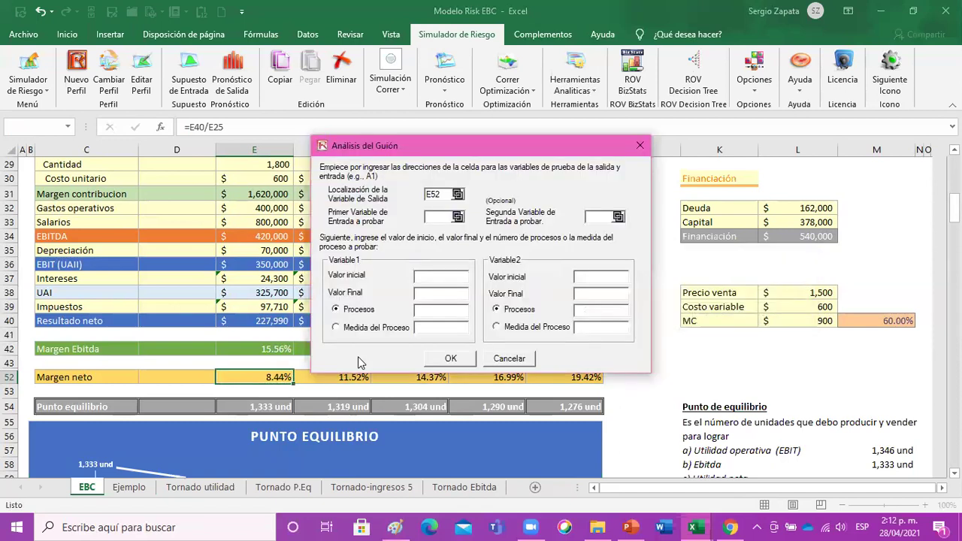
- Assign Cantidad, cell D14, as the first input variable of the scenario analysis
{"action": "left_click", "coordinate": [458, 216]}
{"action": "scroll", "coordinate": [256, 278], "scroll_direction": "up", "scroll_amount": 10}
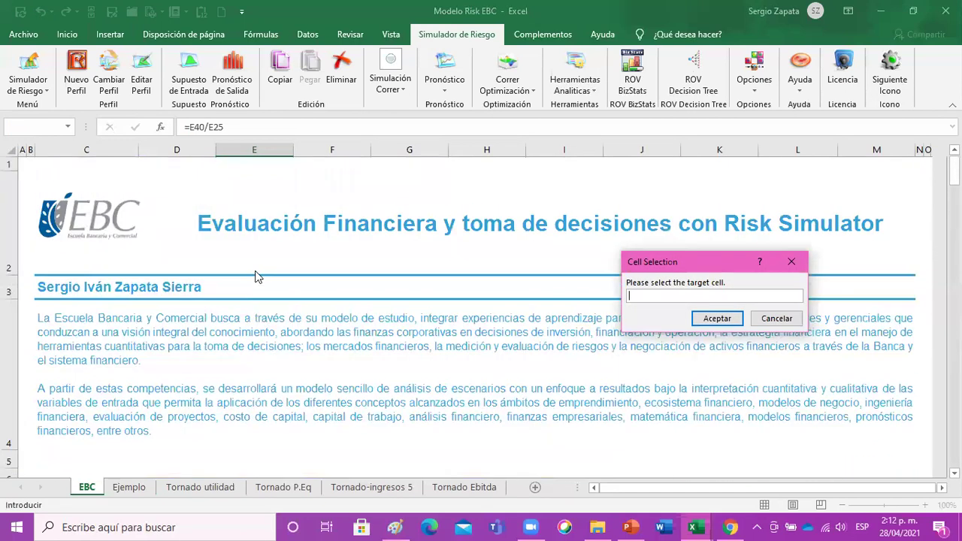
{"action": "scroll", "coordinate": [255, 277], "scroll_direction": "down", "scroll_amount": 5}
{"action": "scroll", "coordinate": [255, 277], "scroll_direction": "up", "scroll_amount": 1}
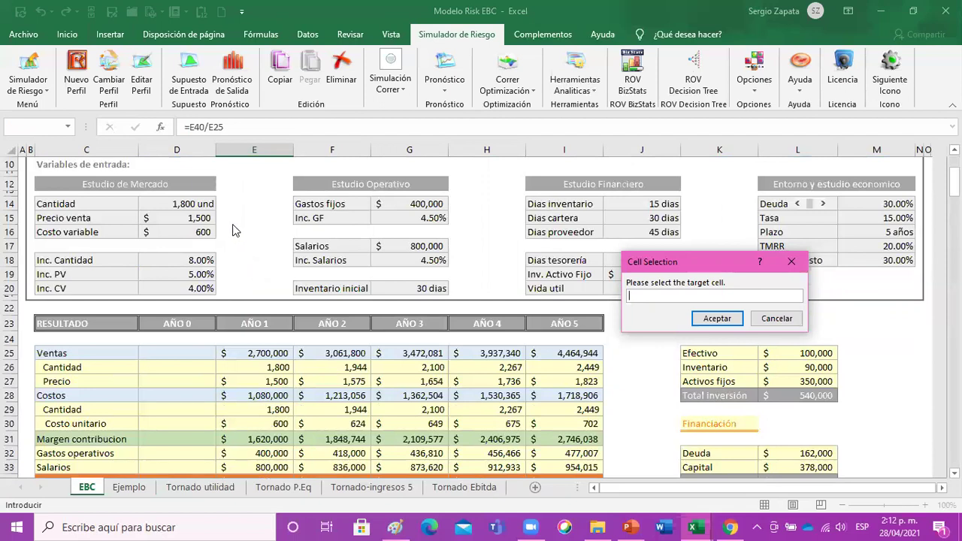
{"action": "left_click", "coordinate": [192, 204]}
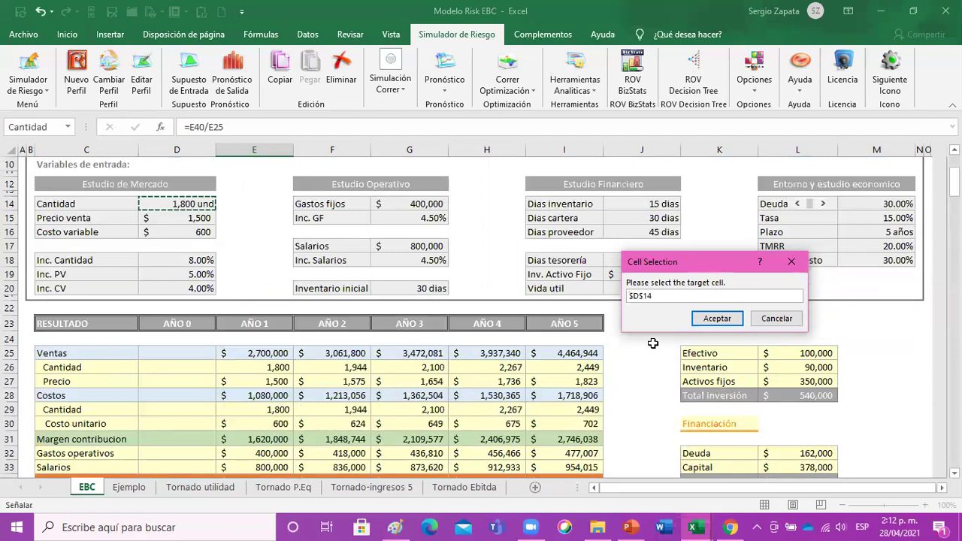
{"action": "left_click", "coordinate": [708, 322]}
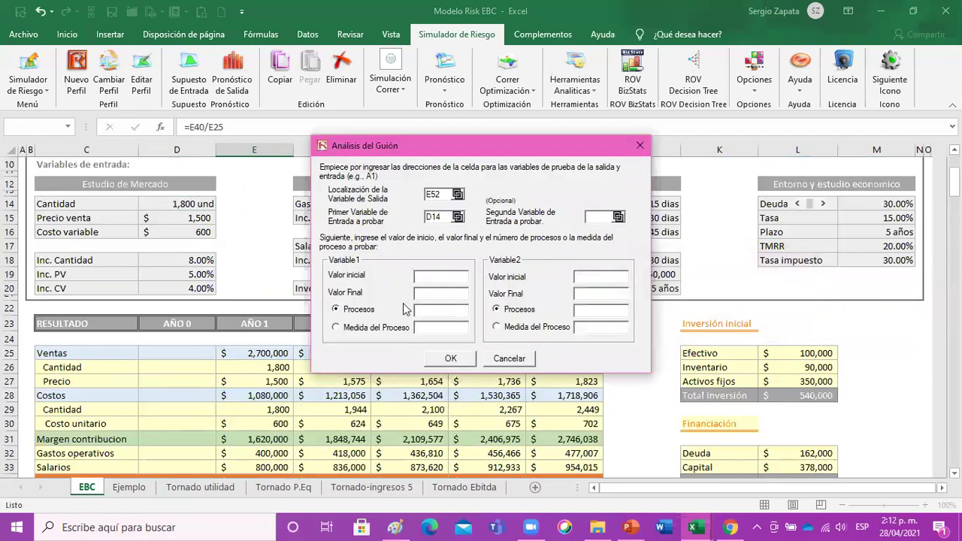
- Assign Precio venta, cell D15, as the second input variable, and cancel the scenario analysis
{"action": "left_click", "coordinate": [617, 216]}
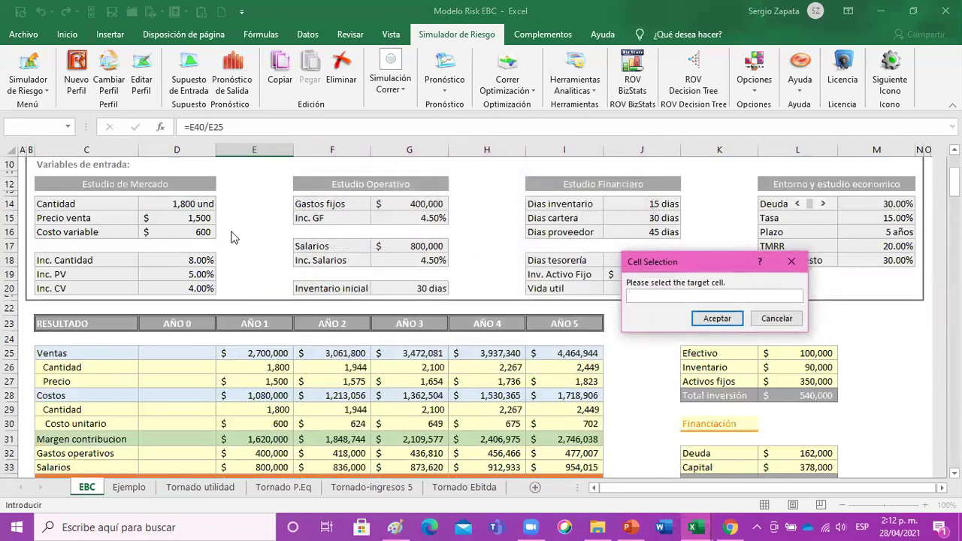
{"action": "left_click", "coordinate": [188, 218]}
{"action": "left_click", "coordinate": [713, 322]}
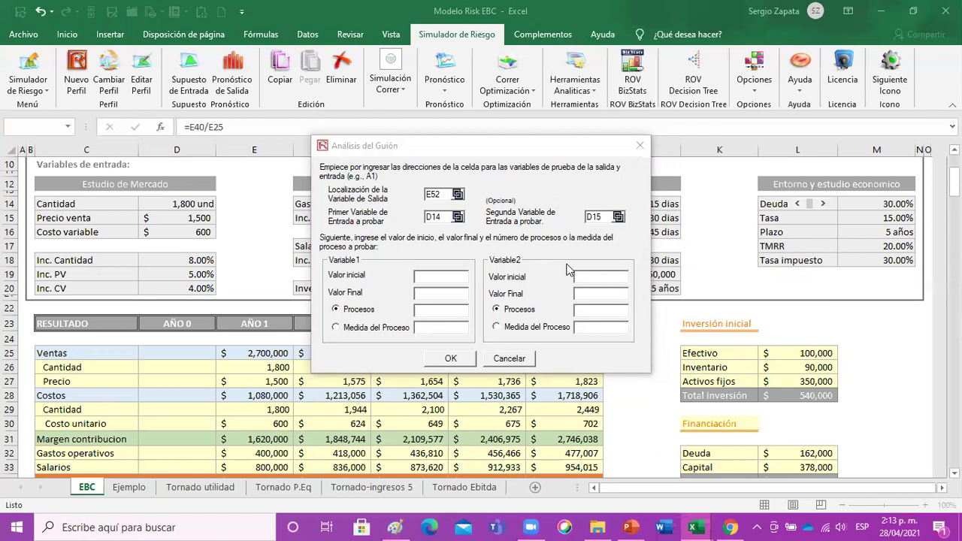
{"action": "left_click", "coordinate": [522, 359]}
- Select the Año 1 net margin in E52 on the EBC sheet again
{"action": "left_click", "coordinate": [252, 347]}
{"action": "scroll", "coordinate": [253, 351], "scroll_direction": "down", "scroll_amount": 6}
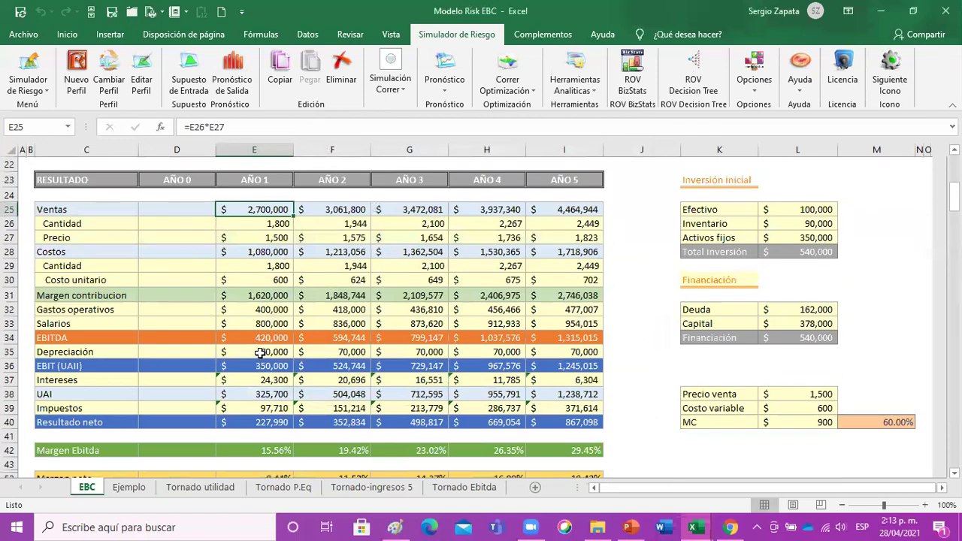
{"action": "left_click", "coordinate": [268, 391]}
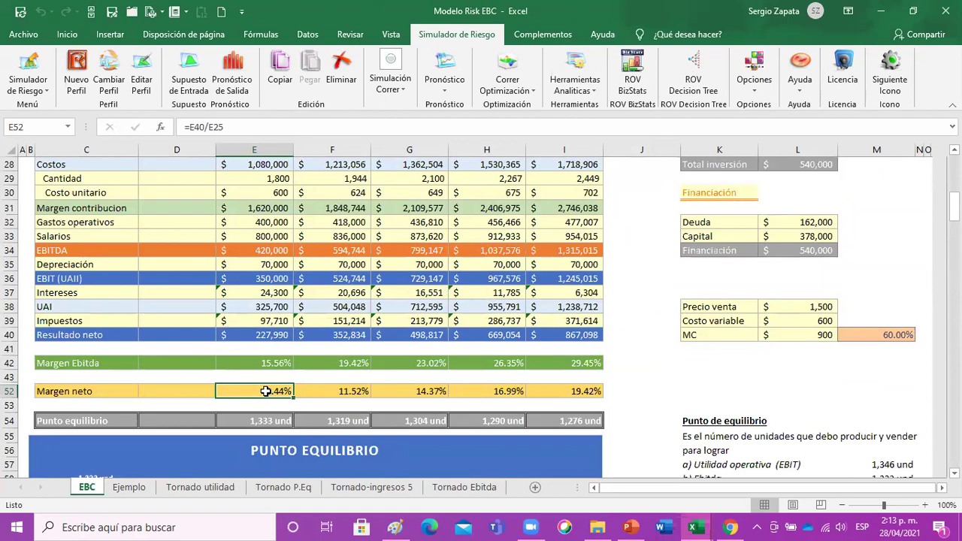
- Open Risk Simulator's user manual, Manual del Usuario
{"action": "double_click", "coordinate": [267, 391]}
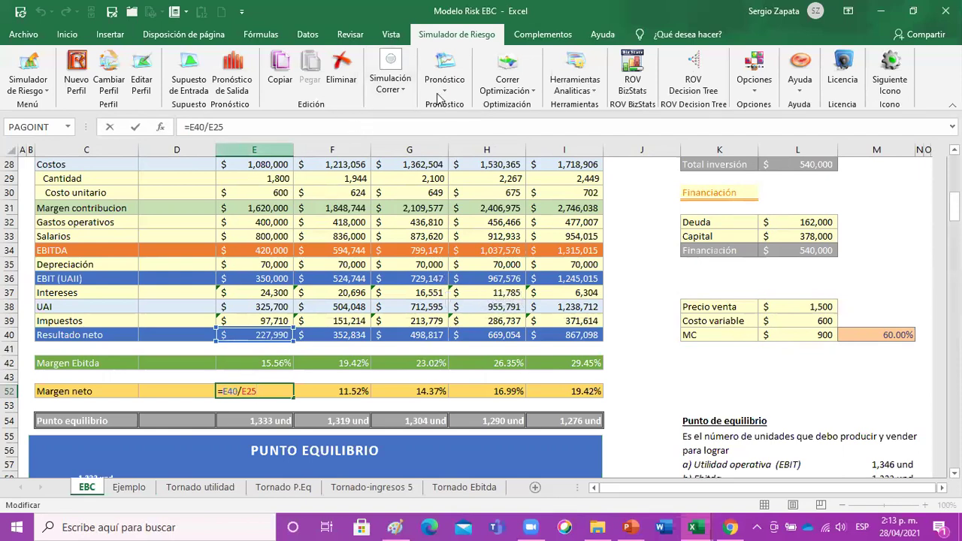
{"action": "left_click", "coordinate": [45, 92]}
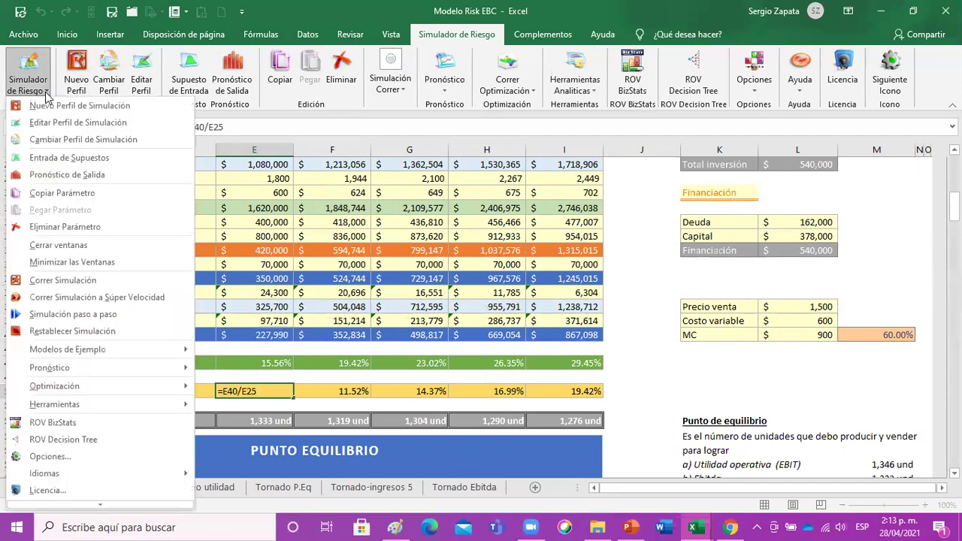
{"action": "scroll", "coordinate": [76, 290], "scroll_direction": "down", "scroll_amount": 2}
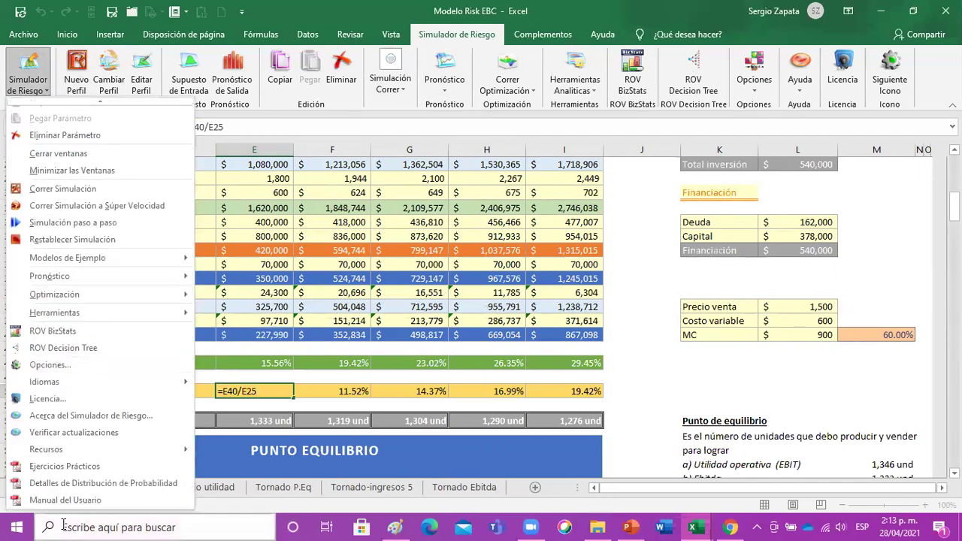
{"action": "left_click", "coordinate": [72, 500]}
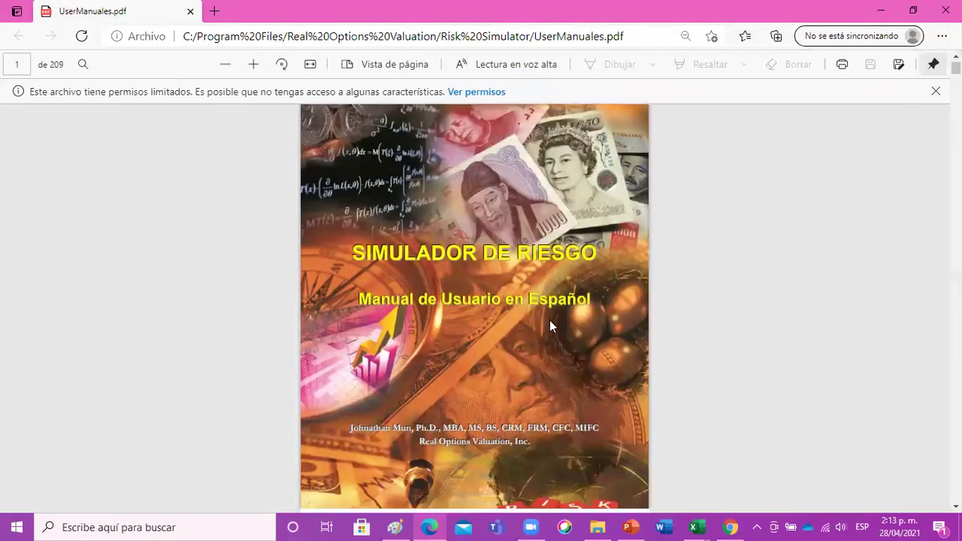
- Look through the user manual from the table of contents to the Monte Carlo simulation chapter, and return to the Excel workbook
{"action": "scroll", "coordinate": [549, 321], "scroll_direction": "down", "scroll_amount": 8}
{"action": "scroll", "coordinate": [554, 326], "scroll_direction": "down", "scroll_amount": 15}
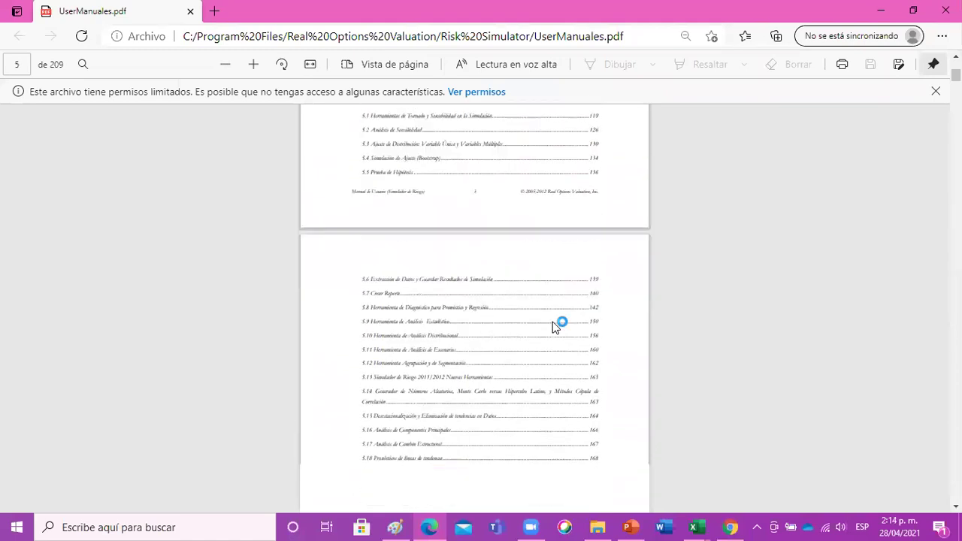
{"action": "left_click", "coordinate": [253, 63]}
{"action": "scroll", "coordinate": [519, 315], "scroll_direction": "down", "scroll_amount": 5}
{"action": "scroll", "coordinate": [521, 311], "scroll_direction": "down", "scroll_amount": 20}
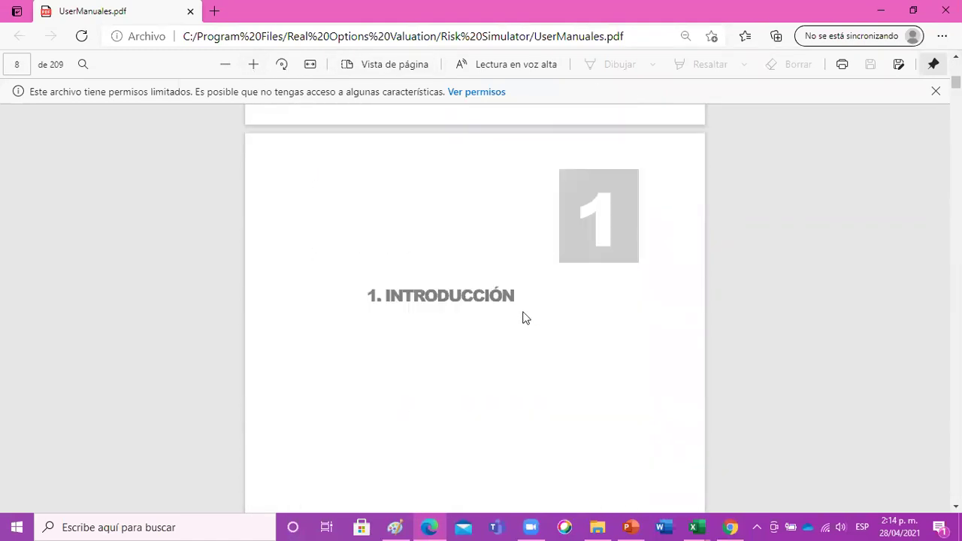
{"action": "scroll", "coordinate": [521, 324], "scroll_direction": "down", "scroll_amount": 20}
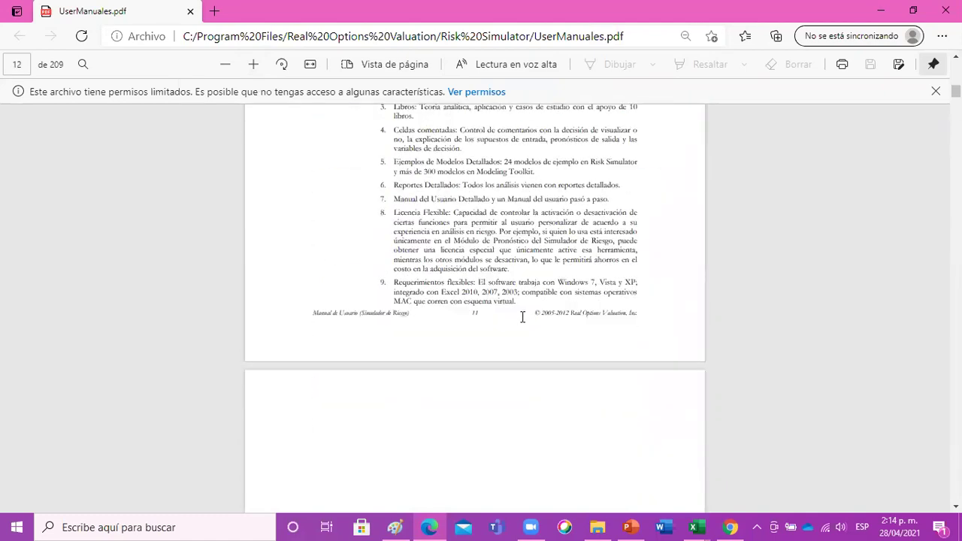
{"action": "scroll", "coordinate": [519, 329], "scroll_direction": "down", "scroll_amount": 15}
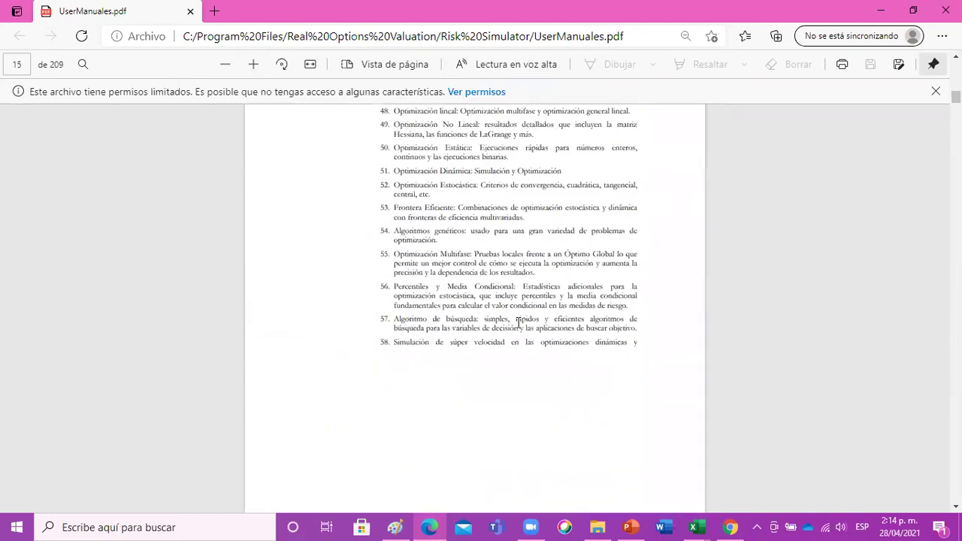
{"action": "scroll", "coordinate": [520, 319], "scroll_direction": "down", "scroll_amount": 15}
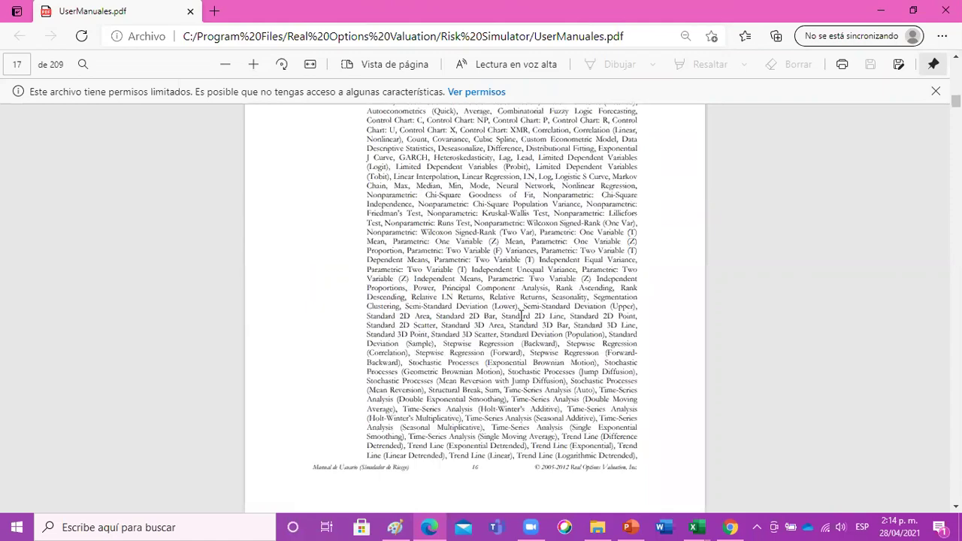
{"action": "scroll", "coordinate": [522, 316], "scroll_direction": "up", "scroll_amount": 5}
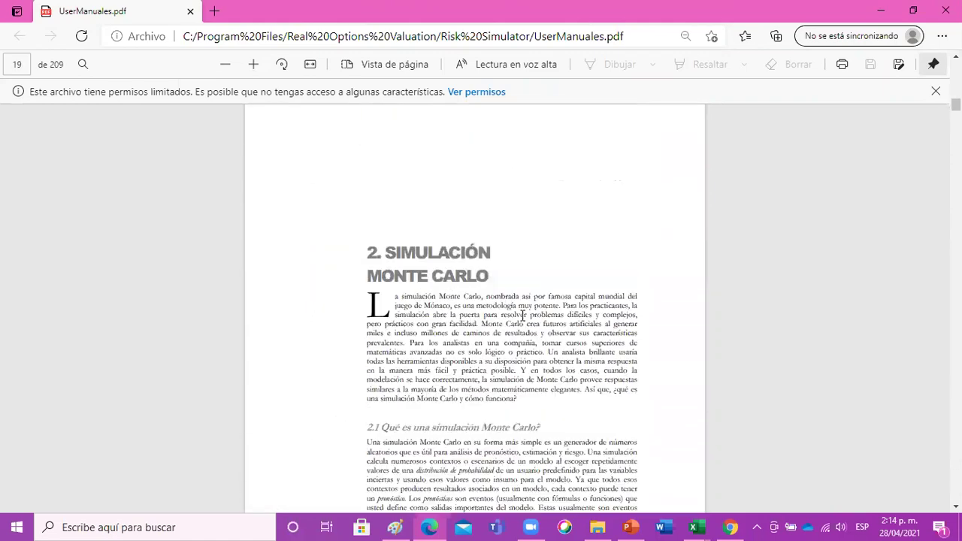
{"action": "scroll", "coordinate": [522, 316], "scroll_direction": "down", "scroll_amount": 9}
{"action": "scroll", "coordinate": [523, 316], "scroll_direction": "down", "scroll_amount": 20}
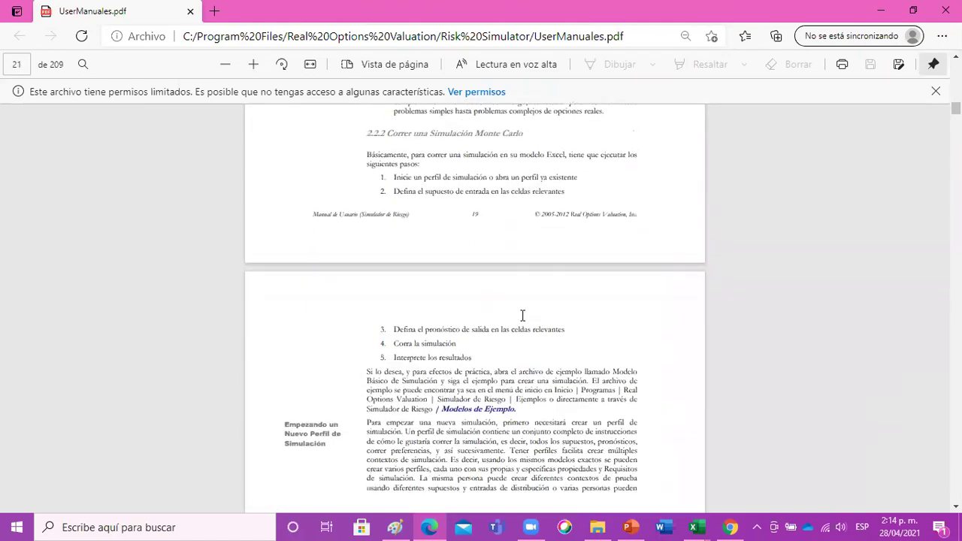
{"action": "scroll", "coordinate": [515, 353], "scroll_direction": "down", "scroll_amount": 20}
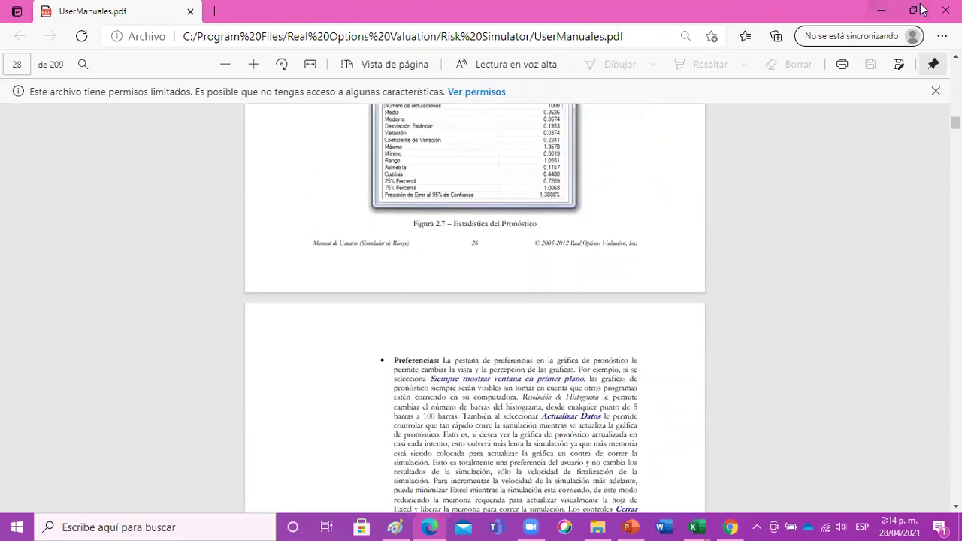
{"action": "key", "text": "alt+Tab"}
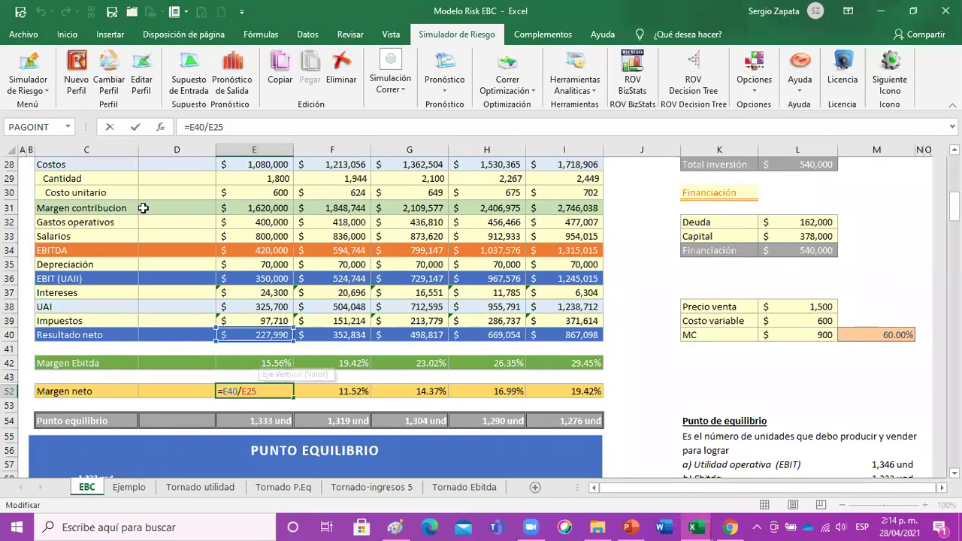
- Try to open the example model 22 Análisis Tornado y Sensibilidad (lineal), and cancel the formula edit in E52
{"action": "left_click", "coordinate": [38, 87]}
{"action": "scroll", "coordinate": [59, 472], "scroll_direction": "down", "scroll_amount": 3}
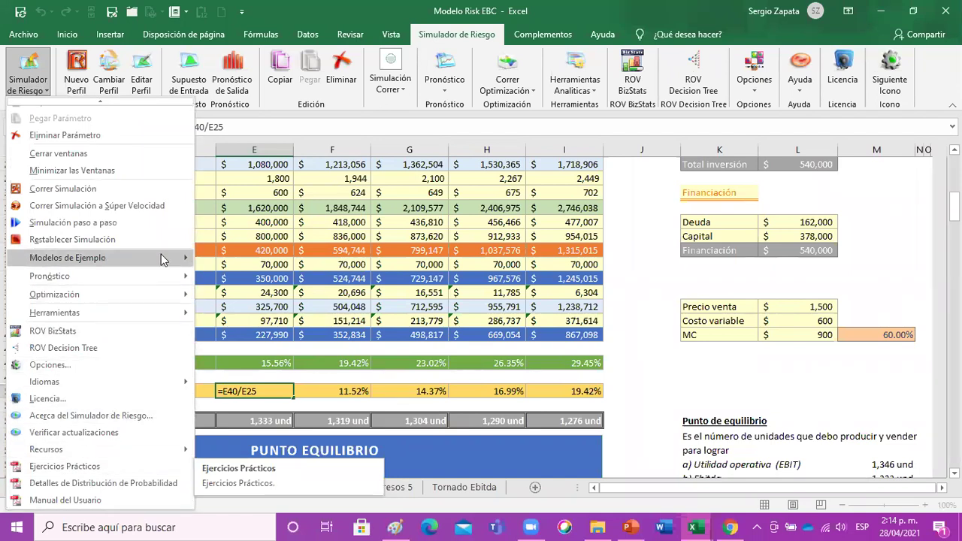
{"action": "mouse_move", "coordinate": [164, 260]}
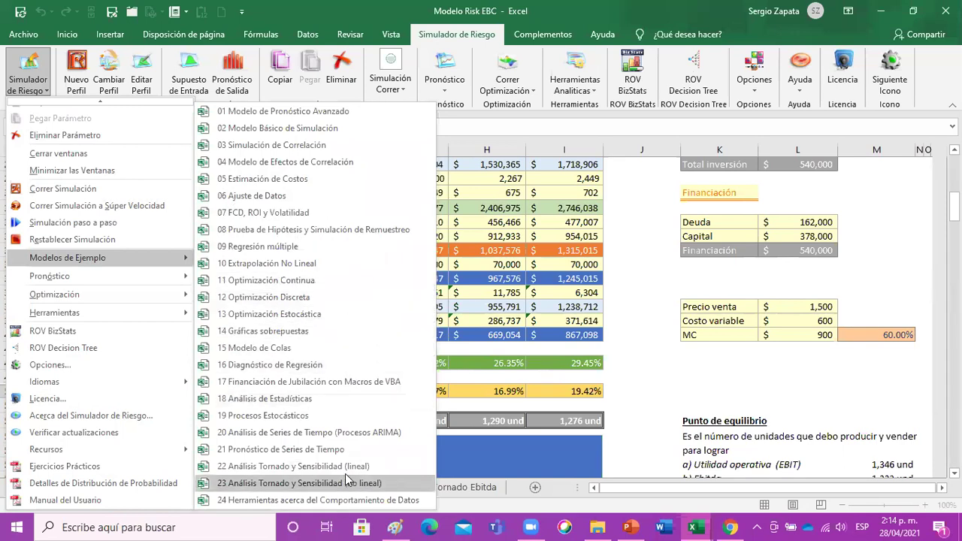
{"action": "left_click", "coordinate": [301, 467]}
{"action": "left_click", "coordinate": [587, 315]}
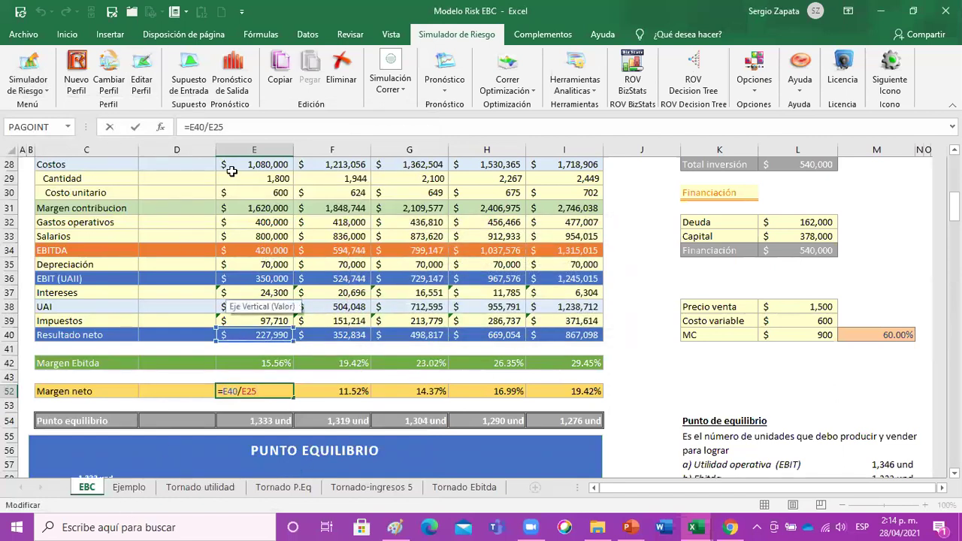
{"action": "key", "text": "Escape"}
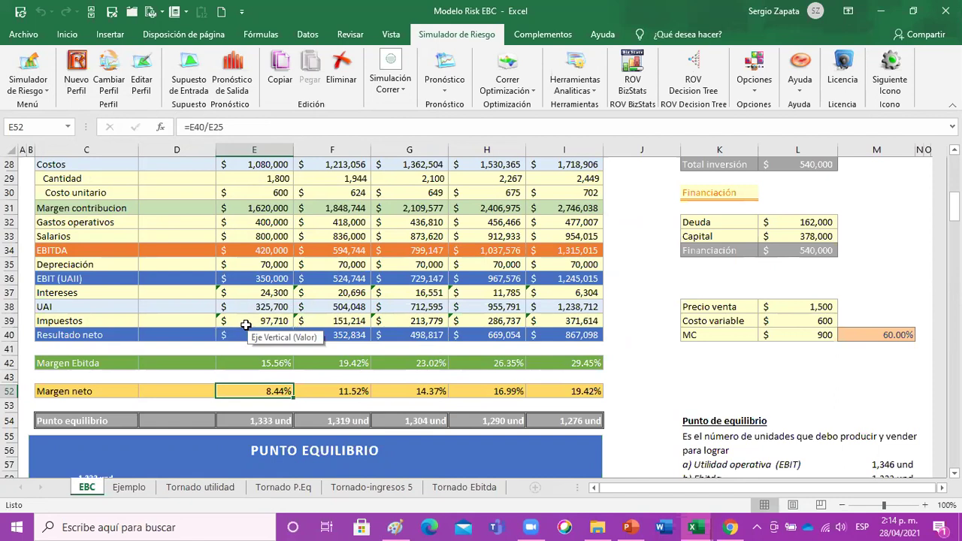
- Open Risk Simulator's example model 05 Estimación de Costos
{"action": "left_click", "coordinate": [42, 88]}
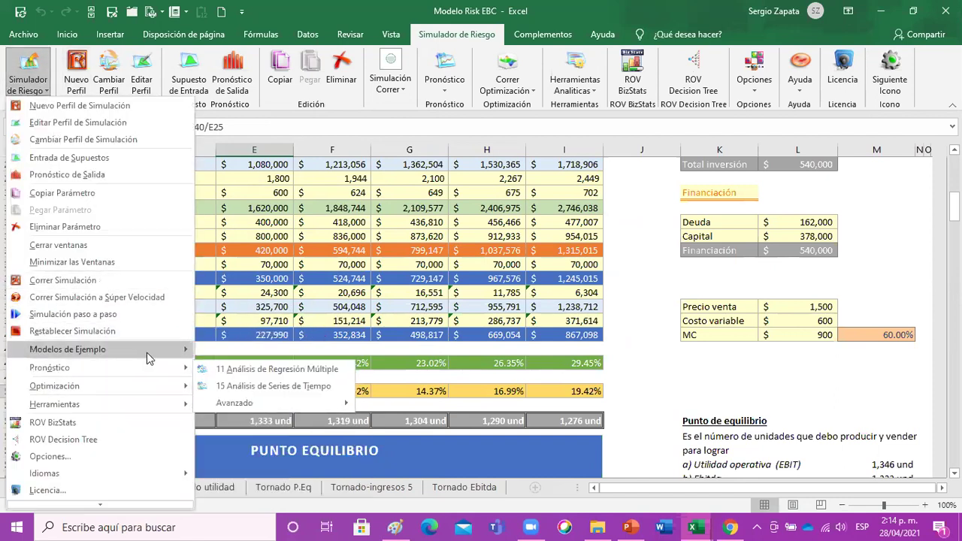
{"action": "mouse_move", "coordinate": [146, 351]}
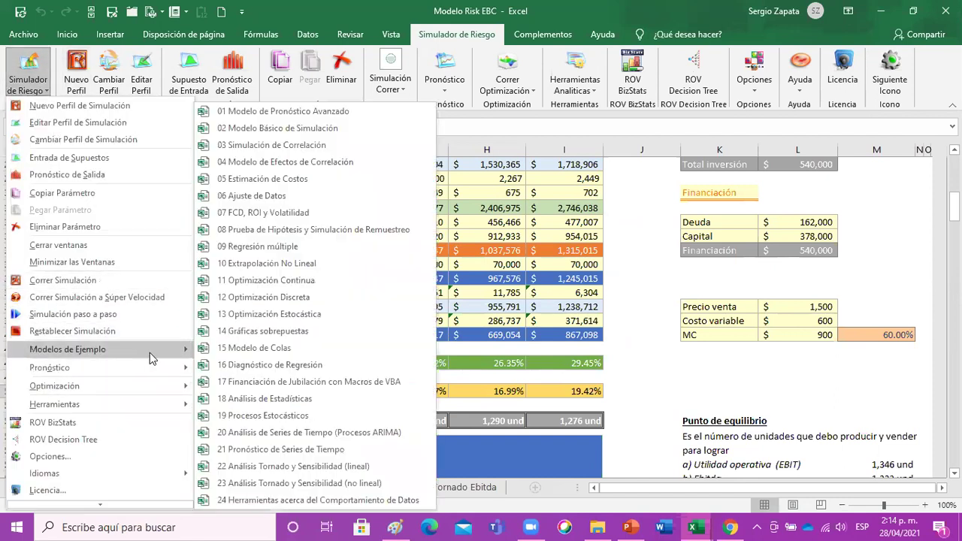
{"action": "left_click", "coordinate": [349, 185]}
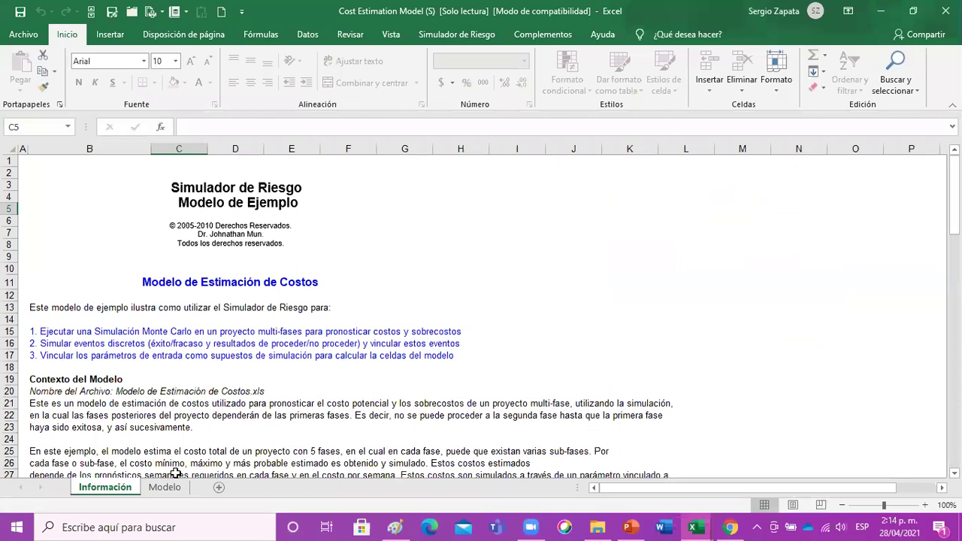
- Examine the cost estimation example's explanation on the Información sheet and its phase-by-phase cost table on the Modelo sheet
{"action": "left_click", "coordinate": [148, 423]}
{"action": "scroll", "coordinate": [151, 419], "scroll_direction": "down", "scroll_amount": 15}
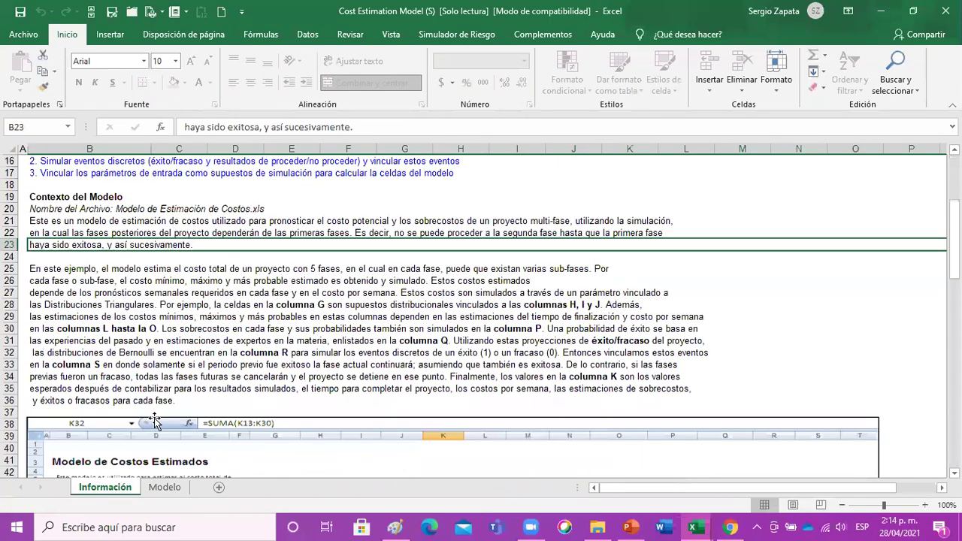
{"action": "scroll", "coordinate": [157, 416], "scroll_direction": "down", "scroll_amount": 16}
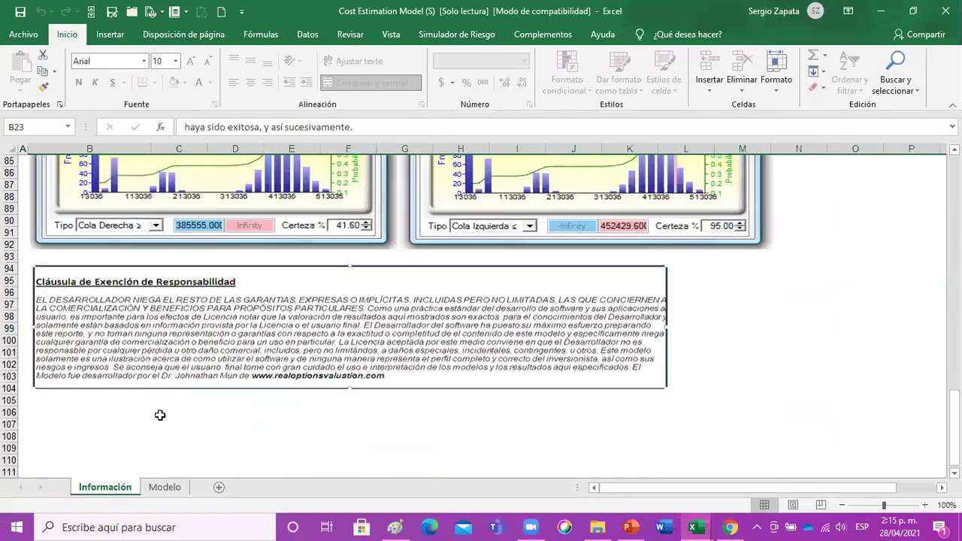
{"action": "left_click", "coordinate": [165, 487]}
{"action": "scroll", "coordinate": [195, 409], "scroll_direction": "down", "scroll_amount": 15}
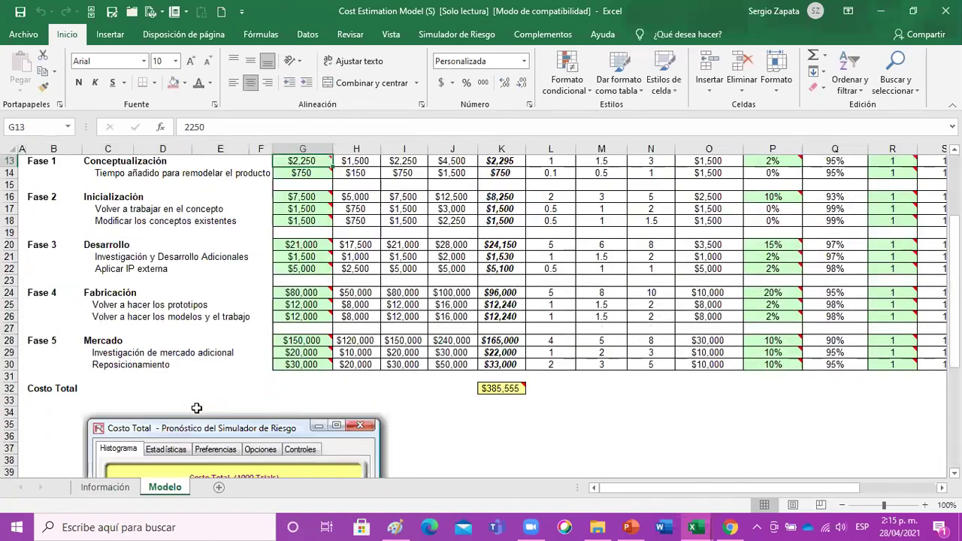
{"action": "scroll", "coordinate": [198, 410], "scroll_direction": "up", "scroll_amount": 15}
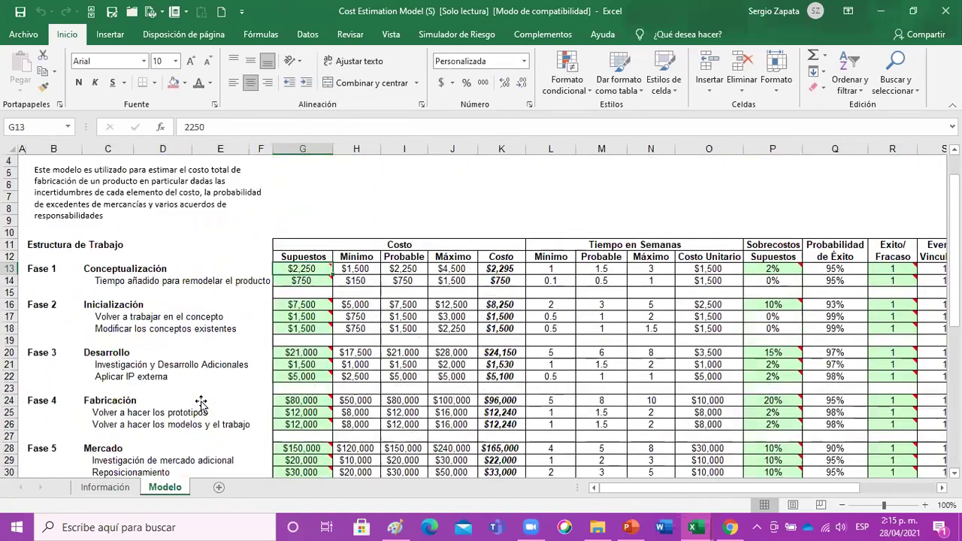
- Return to the Modelo Risk EBC workbook and select the Año 1 net margin in E52 on the EBC sheet
{"action": "left_click", "coordinate": [132, 12]}
{"action": "left_click", "coordinate": [464, 289]}
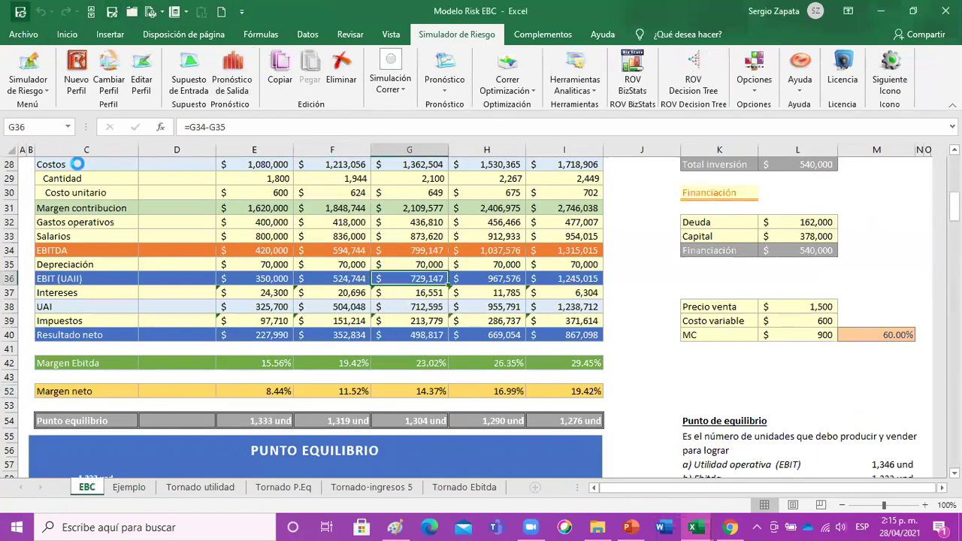
{"action": "left_click", "coordinate": [274, 390]}
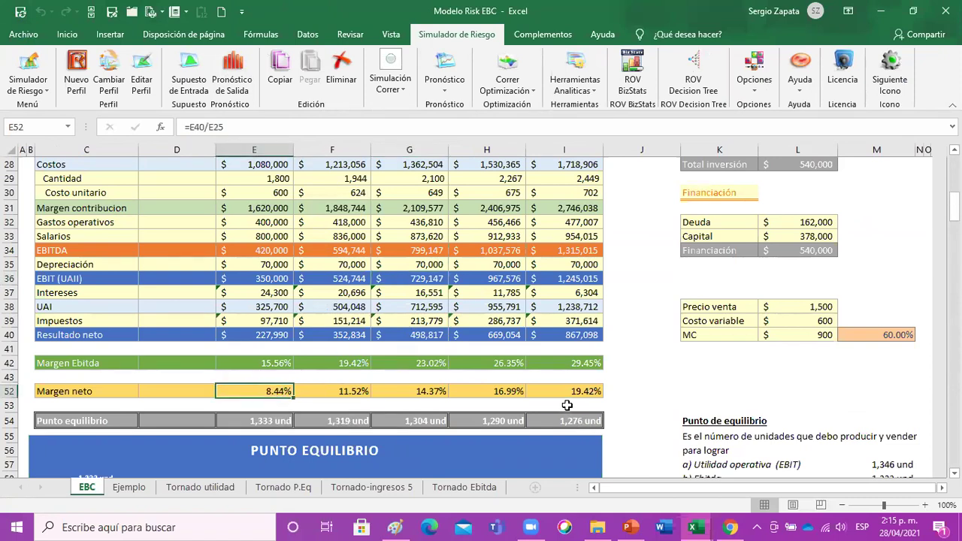
- Start Risk Simulator's Análisis de Escenarios and set the Año 1 net margin, E52, as the output variable location
{"action": "scroll", "coordinate": [409, 334], "scroll_direction": "up", "scroll_amount": 1}
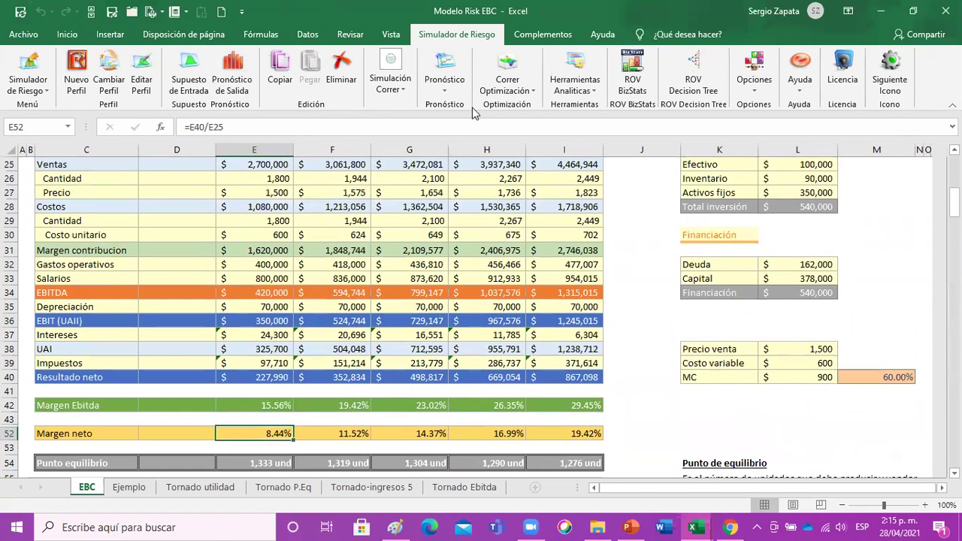
{"action": "left_click", "coordinate": [585, 90]}
{"action": "scroll", "coordinate": [651, 256], "scroll_direction": "down", "scroll_amount": 1}
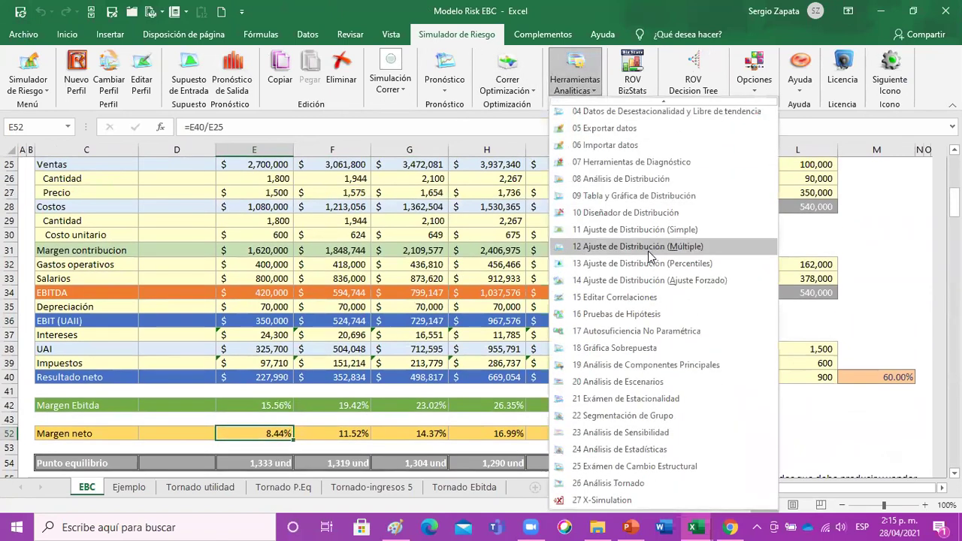
{"action": "left_click", "coordinate": [630, 383]}
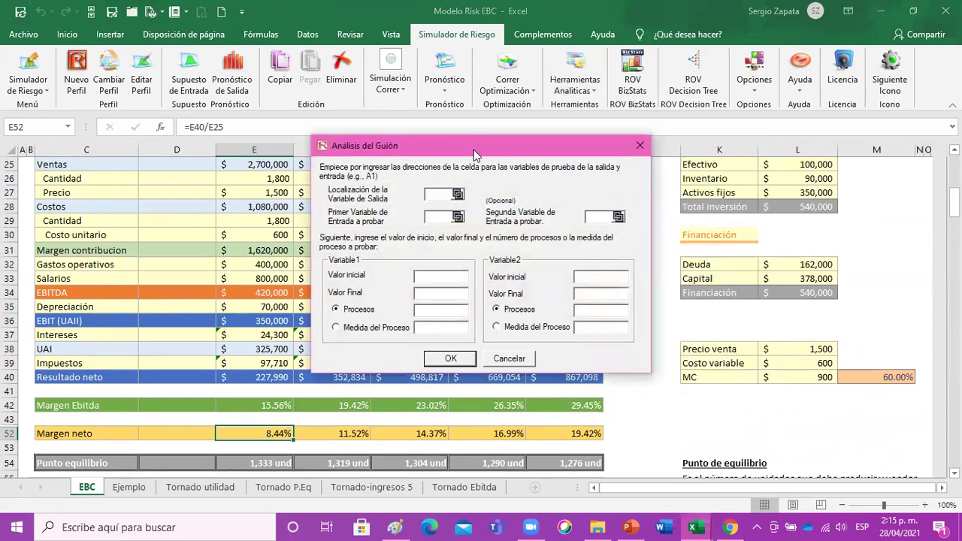
{"action": "left_click_drag", "start_coordinate": [473, 150], "coordinate": [766, 253]}
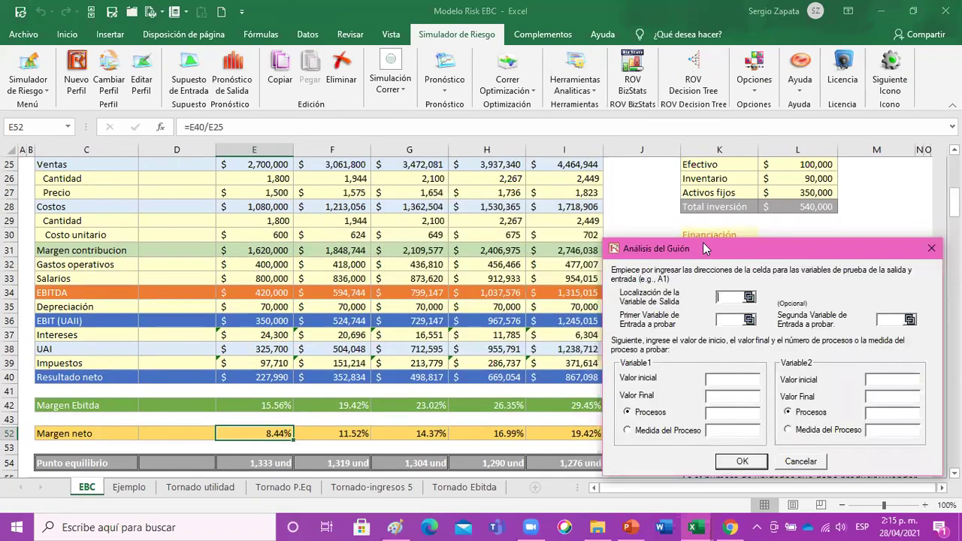
{"action": "left_click_drag", "start_coordinate": [704, 248], "coordinate": [512, 246]}
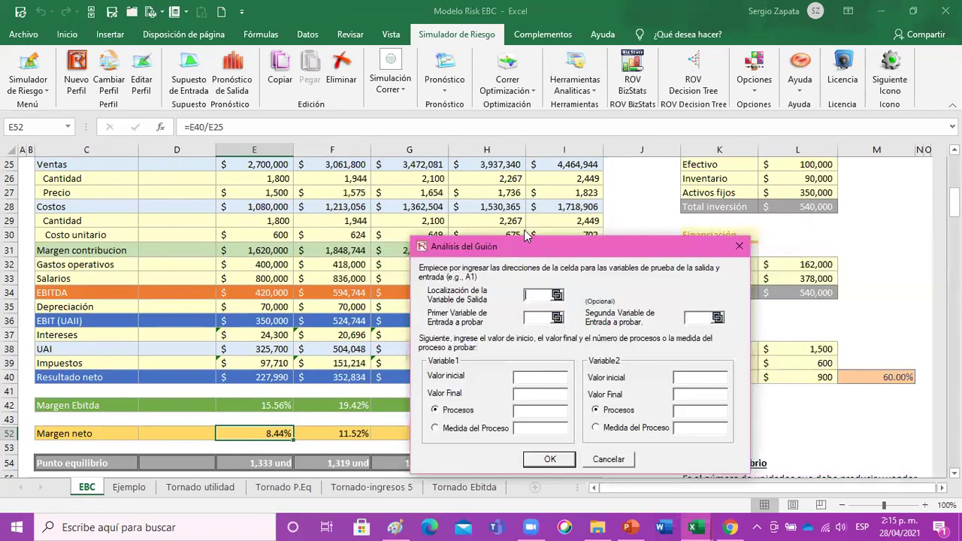
{"action": "left_click", "coordinate": [557, 296]}
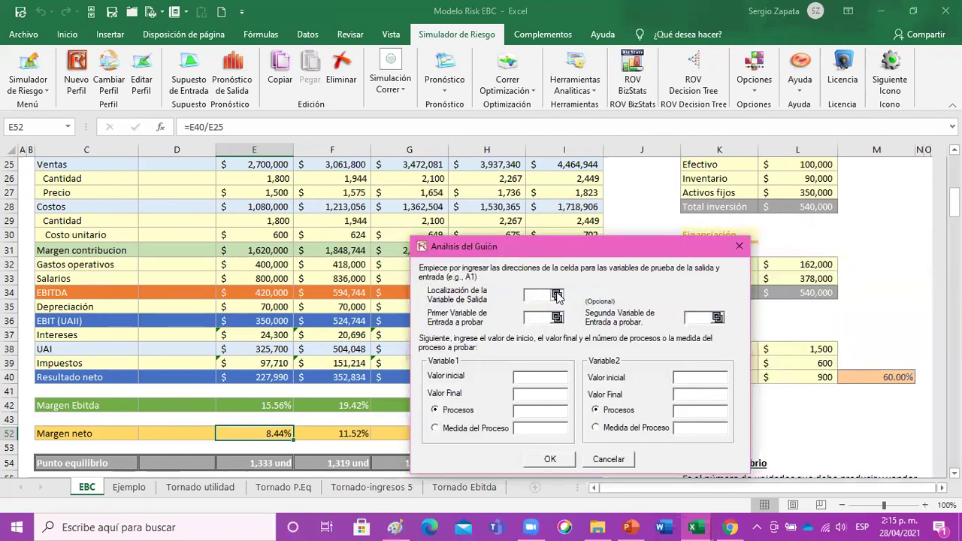
{"action": "left_click", "coordinate": [230, 434]}
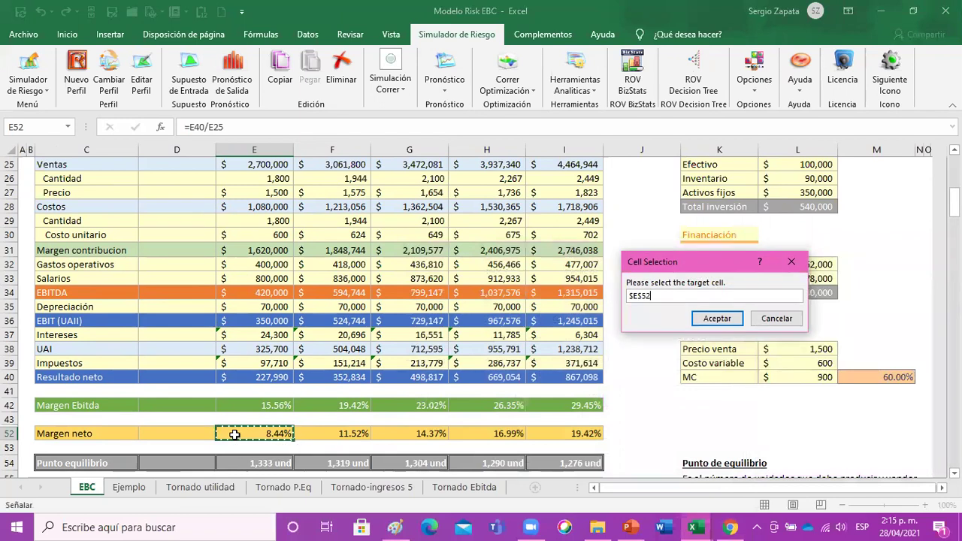
{"action": "left_click", "coordinate": [715, 319]}
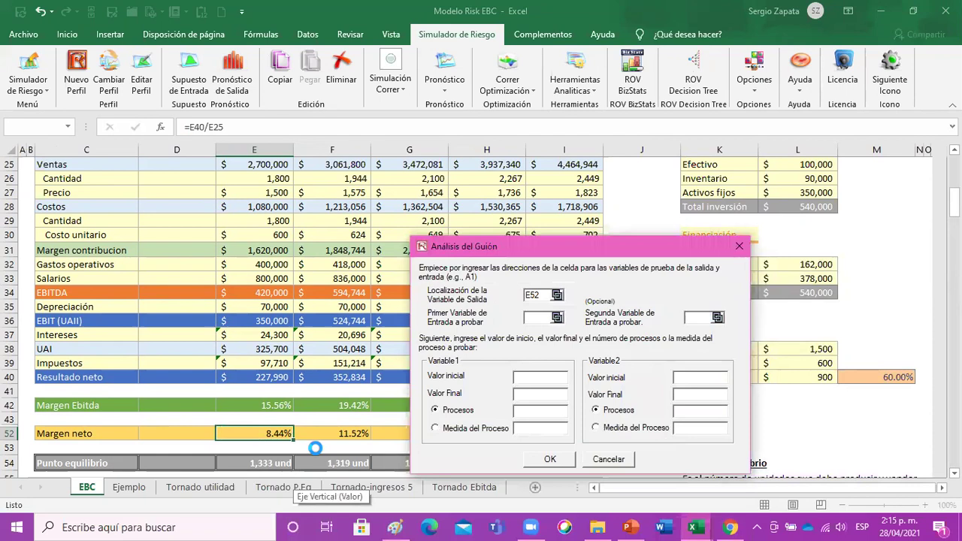
- Set the Cantidad cell D14 as the first input variable and the Precio venta cell D15 as the second
{"action": "left_click", "coordinate": [557, 318]}
{"action": "scroll", "coordinate": [409, 320], "scroll_direction": "up", "scroll_amount": 8}
{"action": "scroll", "coordinate": [407, 320], "scroll_direction": "down", "scroll_amount": 4}
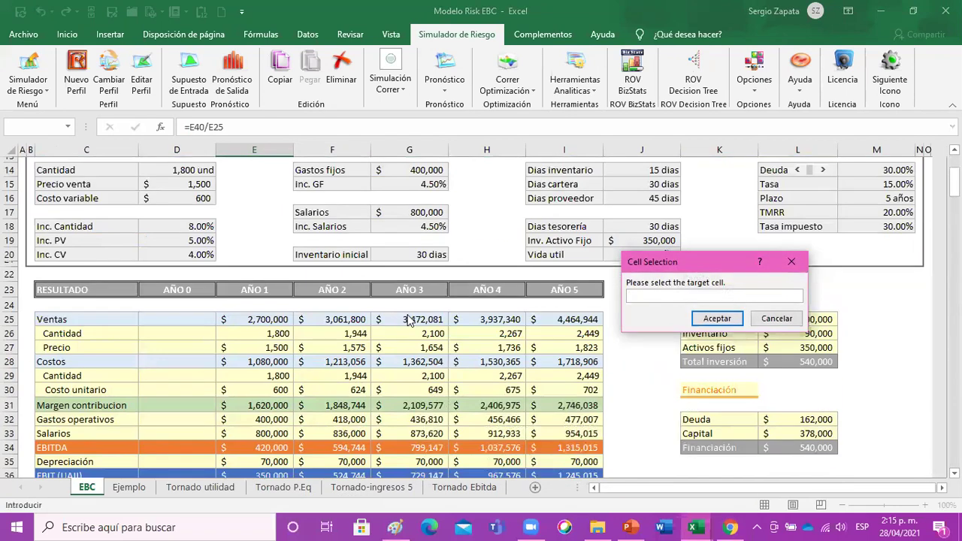
{"action": "scroll", "coordinate": [407, 320], "scroll_direction": "up", "scroll_amount": 1}
{"action": "left_click", "coordinate": [164, 228]}
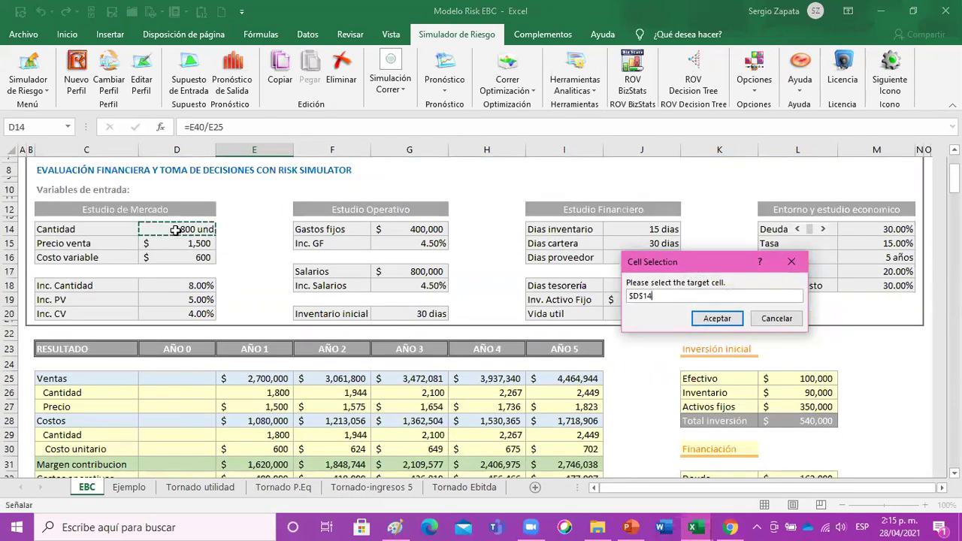
{"action": "left_click", "coordinate": [715, 319]}
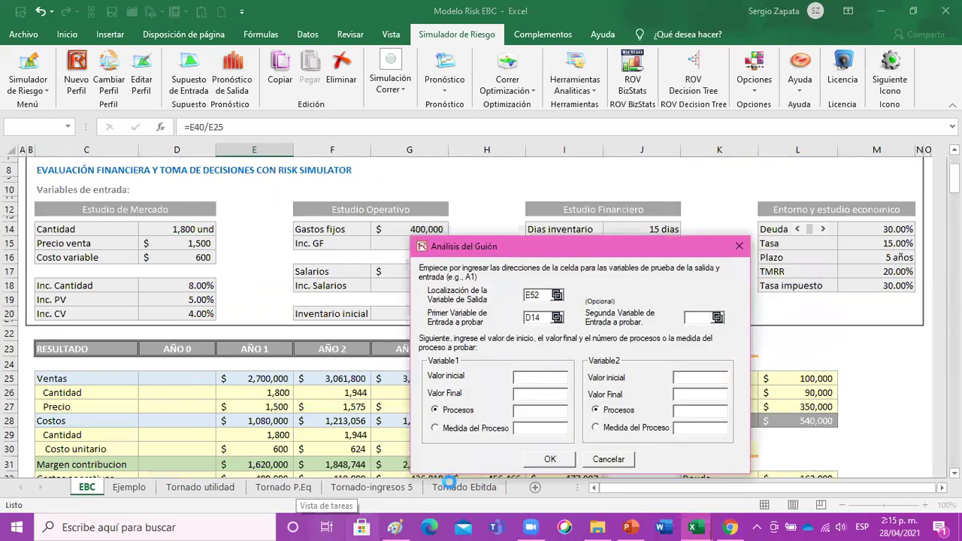
{"action": "left_click", "coordinate": [717, 318]}
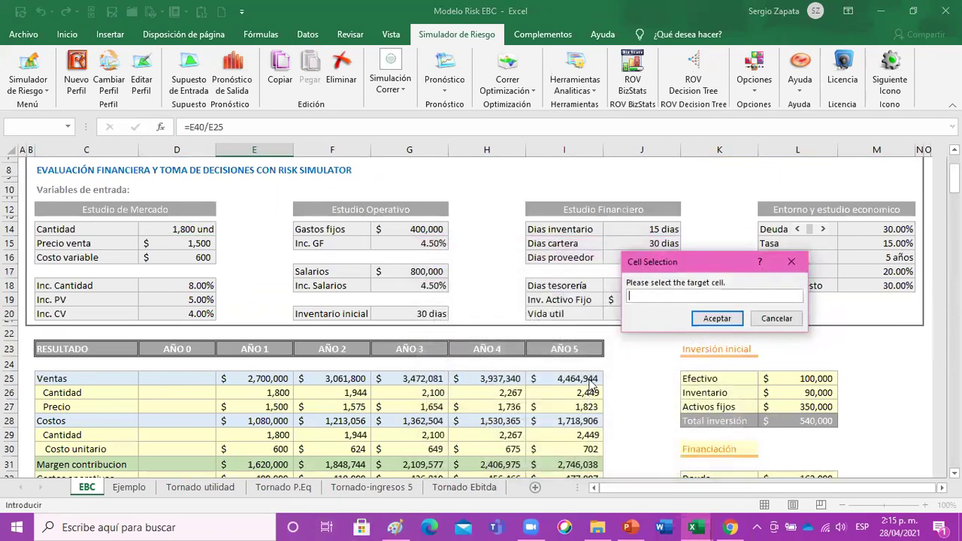
{"action": "left_click", "coordinate": [194, 244]}
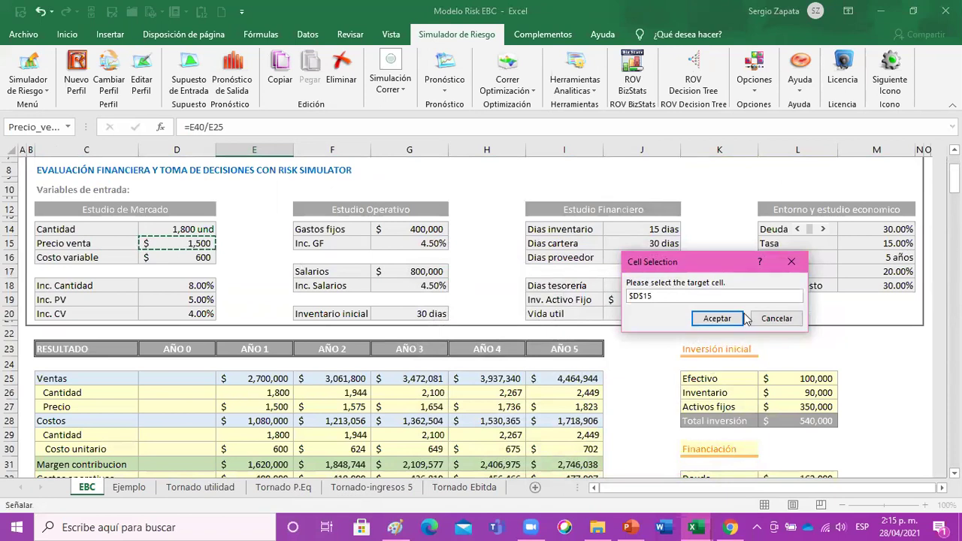
{"action": "left_click", "coordinate": [717, 319]}
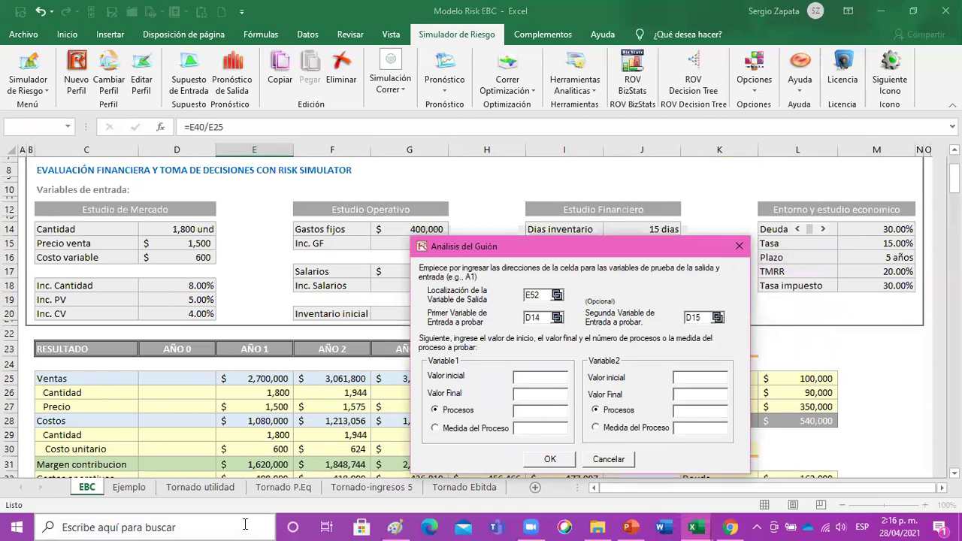
- Set Variable1's initial value to 1200 and its final value to 2000 in the scenario analysis
{"action": "left_click", "coordinate": [544, 376]}
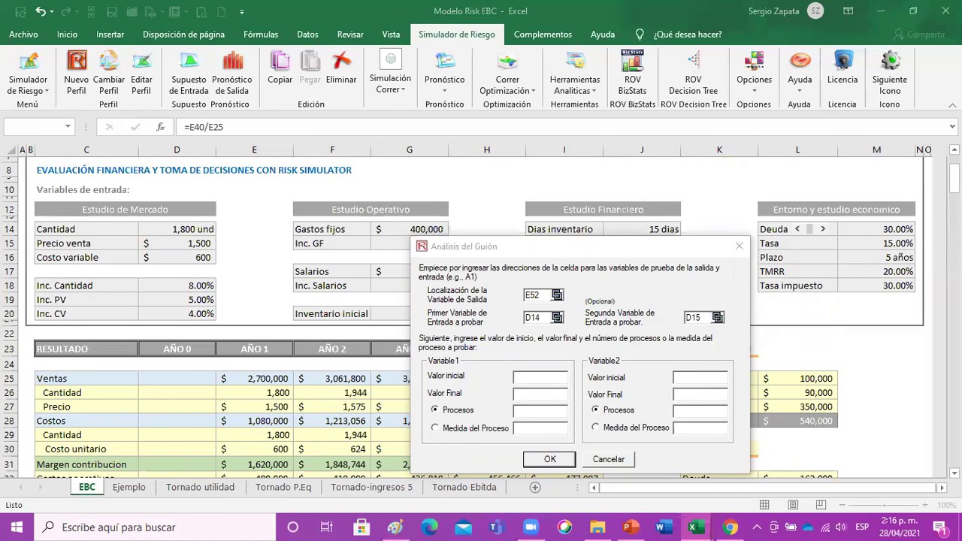
{"action": "left_click", "coordinate": [536, 378]}
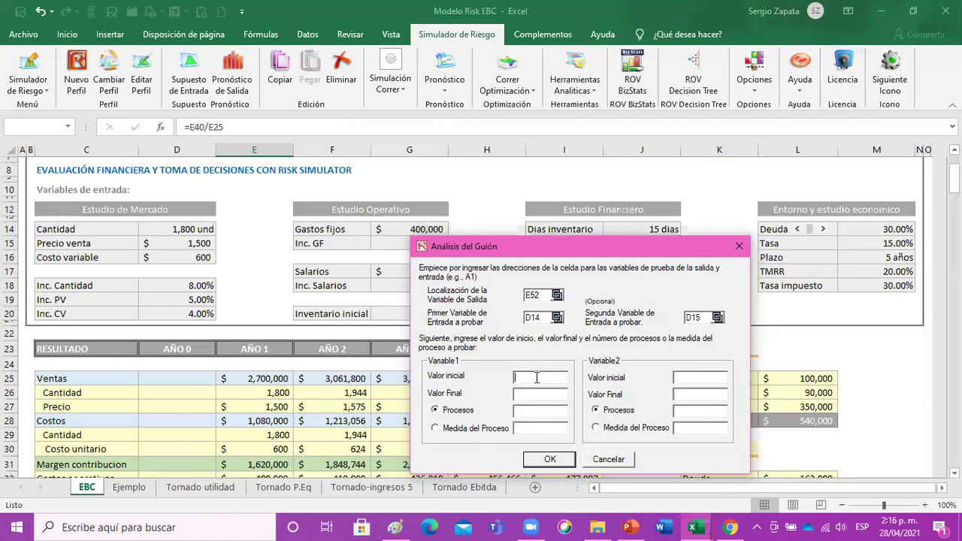
{"action": "type", "text": "800"}
{"action": "double_click", "coordinate": [550, 376]}
{"action": "type", "text": "1200"}
{"action": "left_click", "coordinate": [553, 397]}
{"action": "type", "text": "2000"}
- Set Variable2's initial value to 1200 and its final value to 2000
{"action": "left_click", "coordinate": [700, 378]}
{"action": "type", "text": "1200"}
{"action": "left_click", "coordinate": [698, 392]}
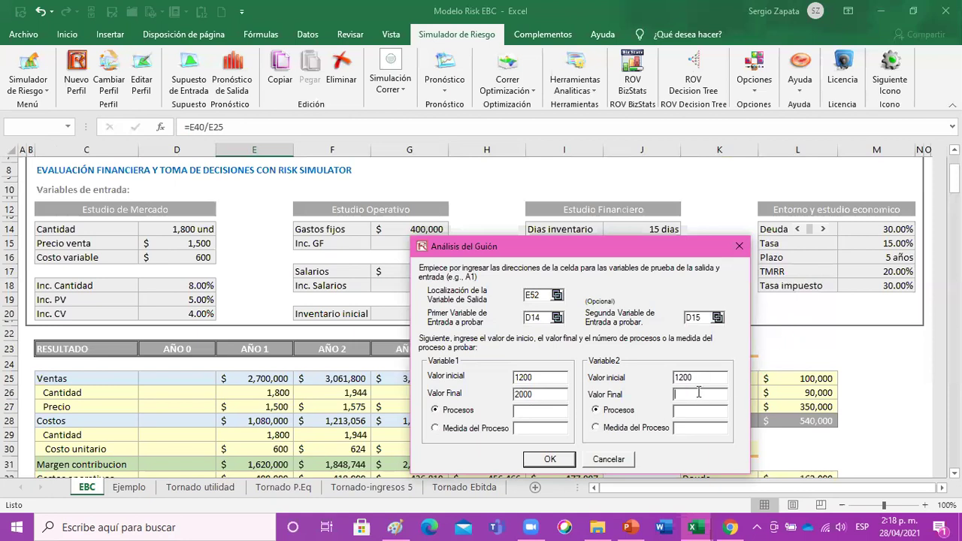
{"action": "type", "text": "1"}
{"action": "key", "text": "BackSpace"}
{"action": "type", "text": "000"}
- Set Procesos to 100 for both variables and run the scenario analysis
{"action": "left_click", "coordinate": [550, 460]}
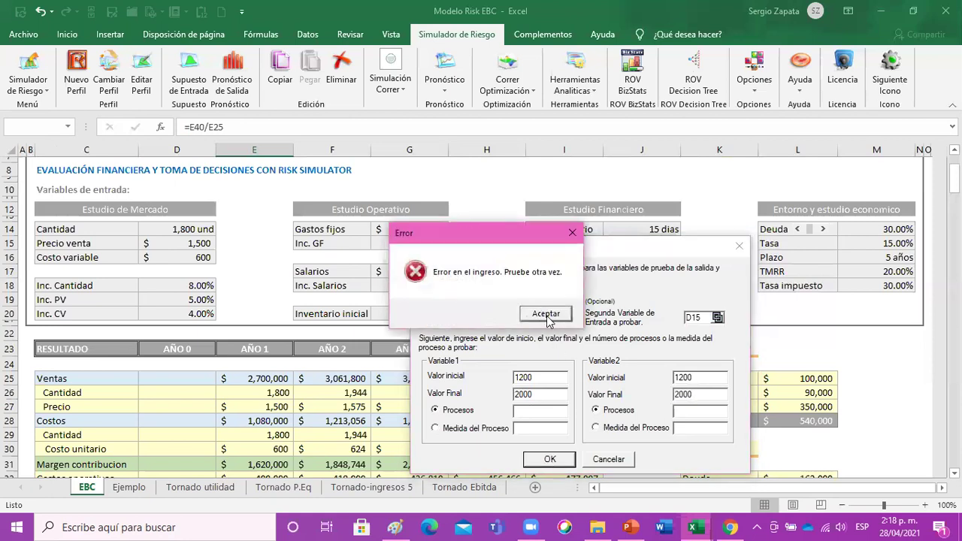
{"action": "left_click", "coordinate": [547, 316]}
{"action": "type", "text": "100"}
{"action": "left_click", "coordinate": [539, 411]}
{"action": "type", "text": "100"}
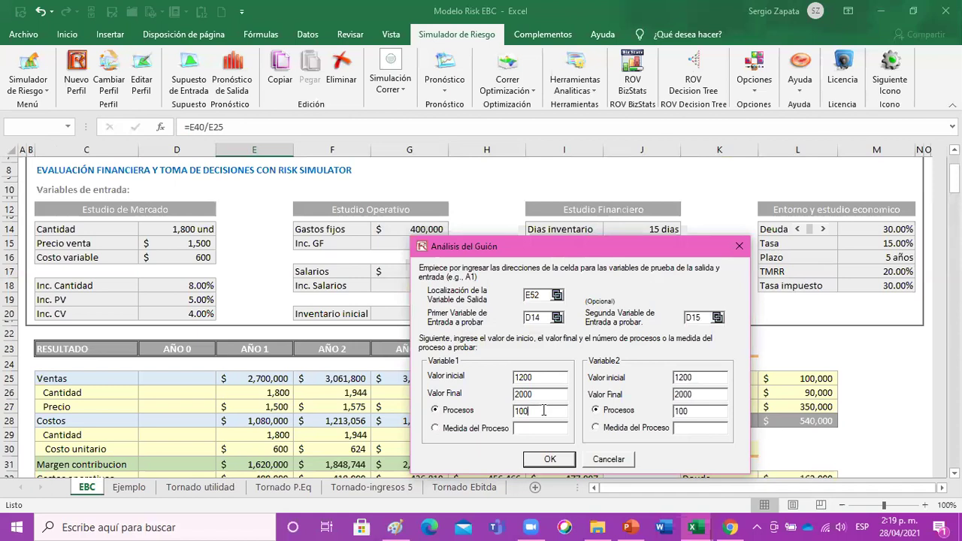
{"action": "left_click", "coordinate": [553, 461]}
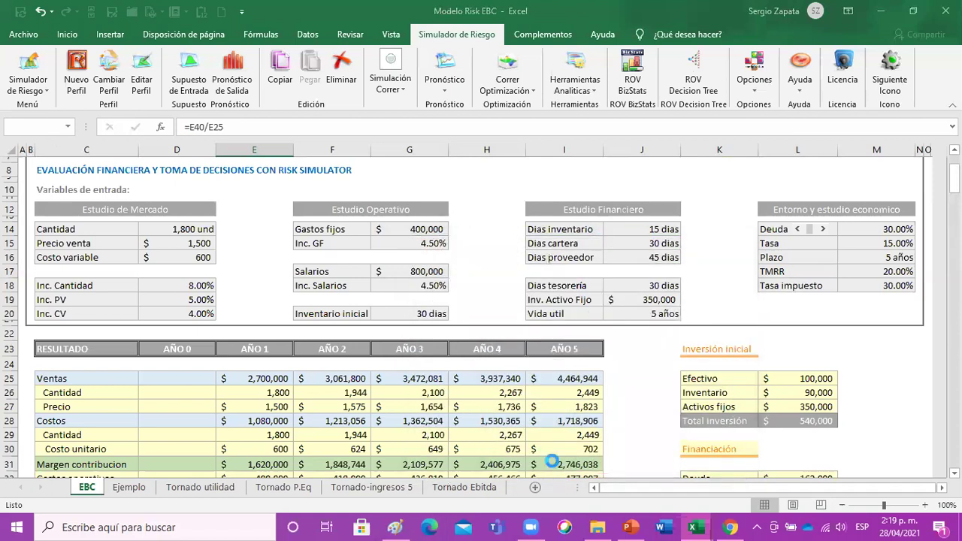
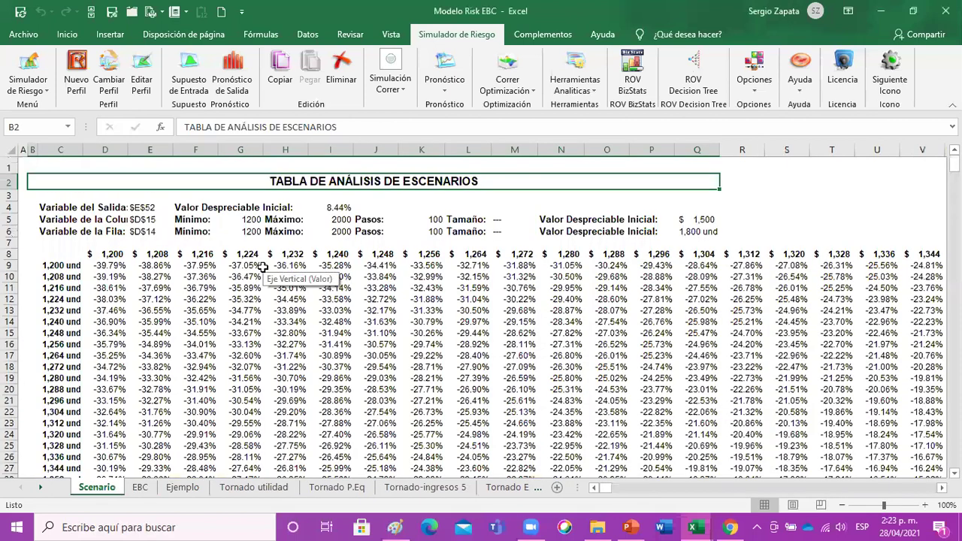
- Move the Scenario sheet directly after EBC and freeze its panes at cell D9
{"action": "left_click", "coordinate": [111, 267]}
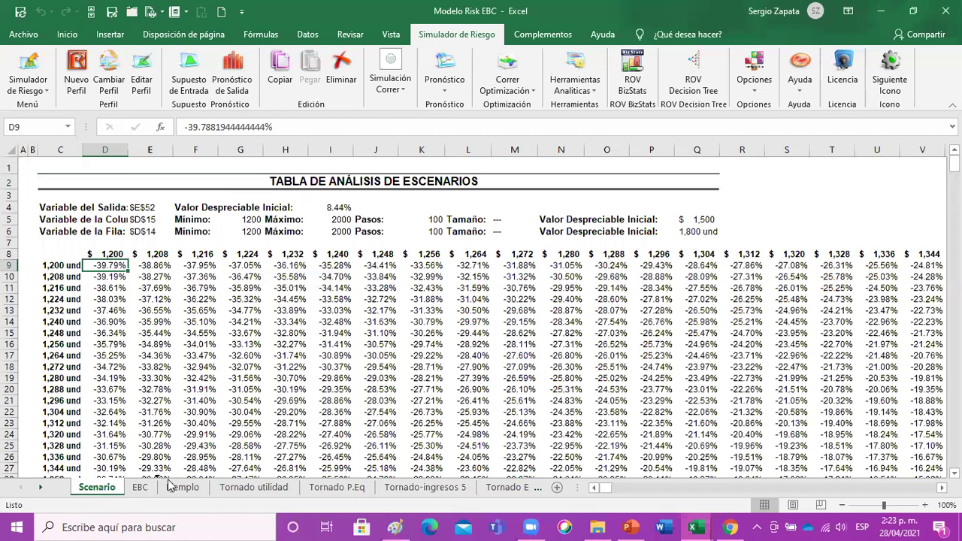
{"action": "left_click_drag", "start_coordinate": [171, 485], "coordinate": [148, 490]}
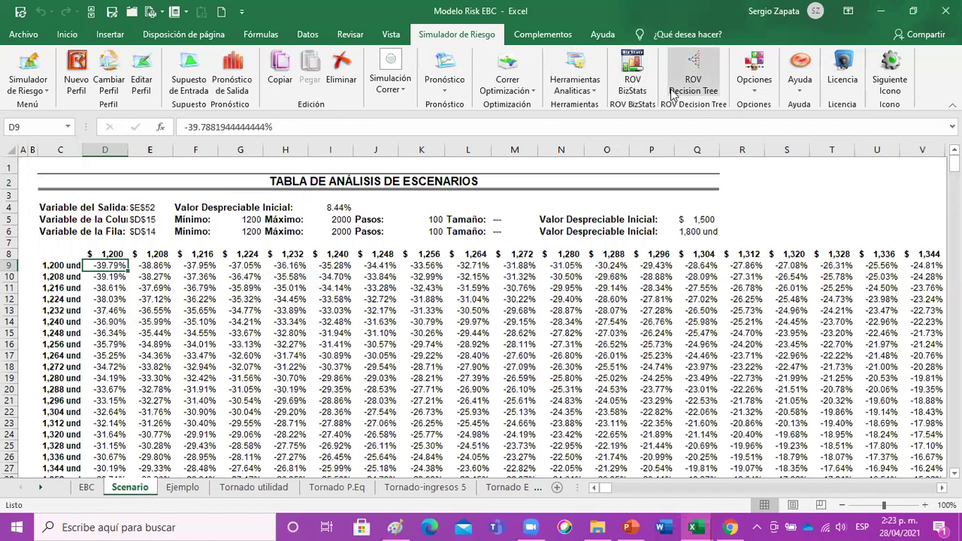
{"action": "left_click", "coordinate": [391, 34]}
{"action": "left_click", "coordinate": [572, 83]}
{"action": "left_click", "coordinate": [590, 115]}
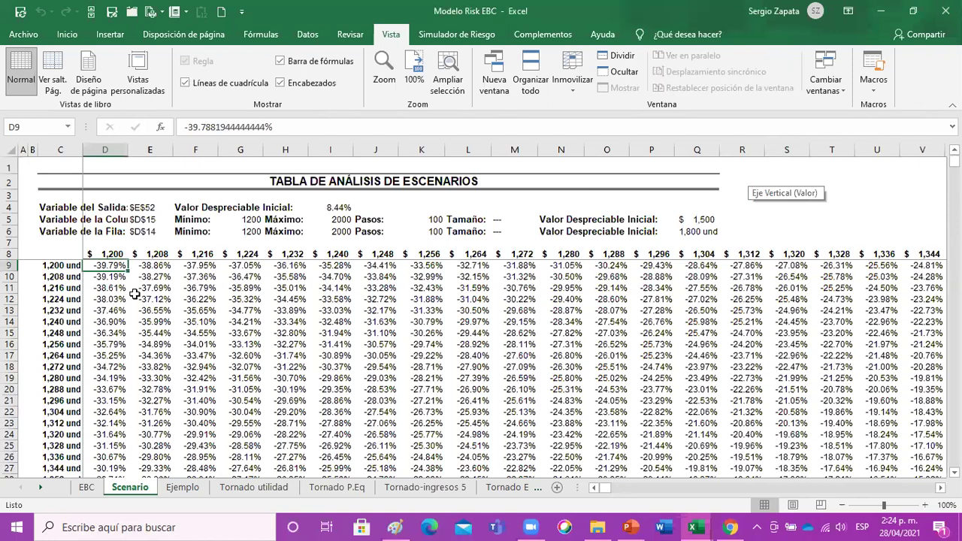
- Examine the full extent of the scenario results from D9 through the last quantity row and price column
{"action": "key", "text": "ctrl+shift+Down"}
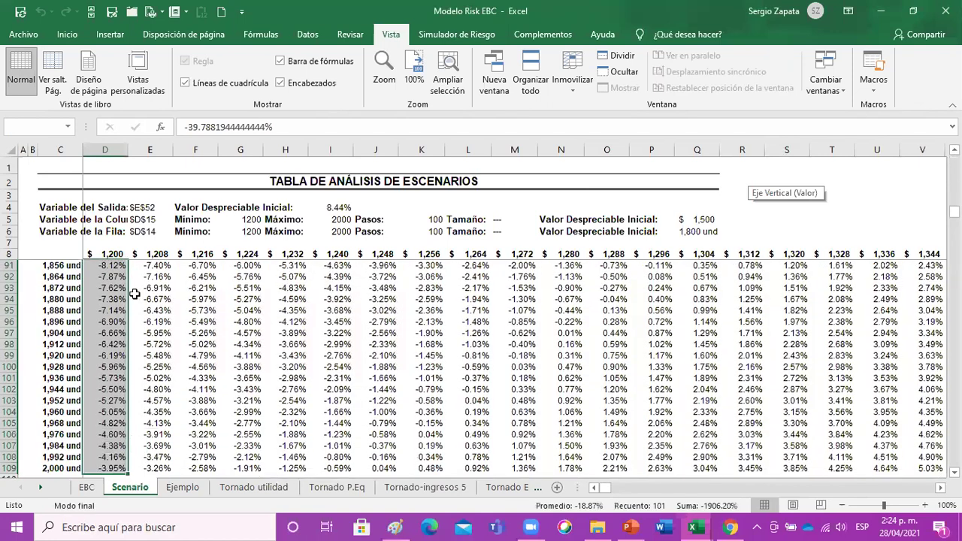
{"action": "key", "text": "ctrl+shift+Right"}
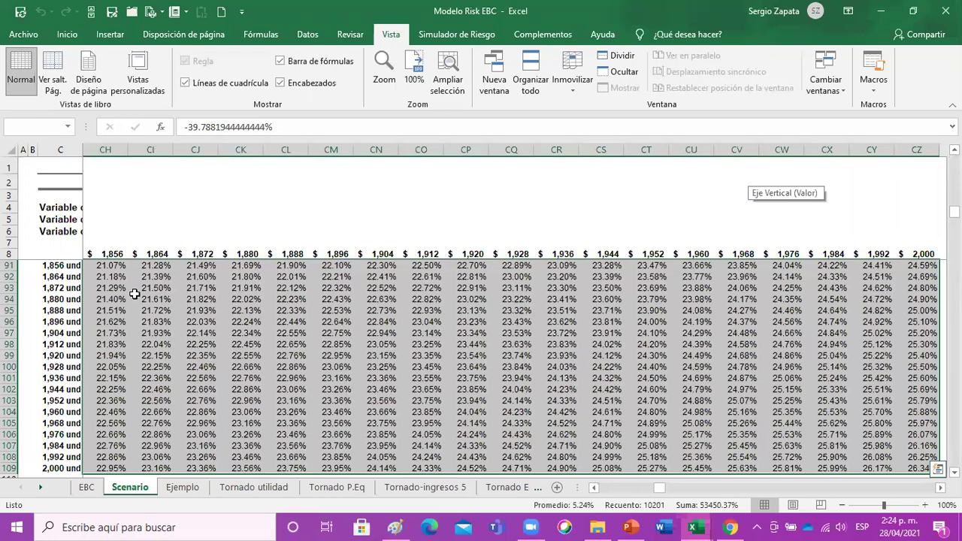
{"action": "scroll", "coordinate": [134, 294], "scroll_direction": "right", "scroll_amount": 1}
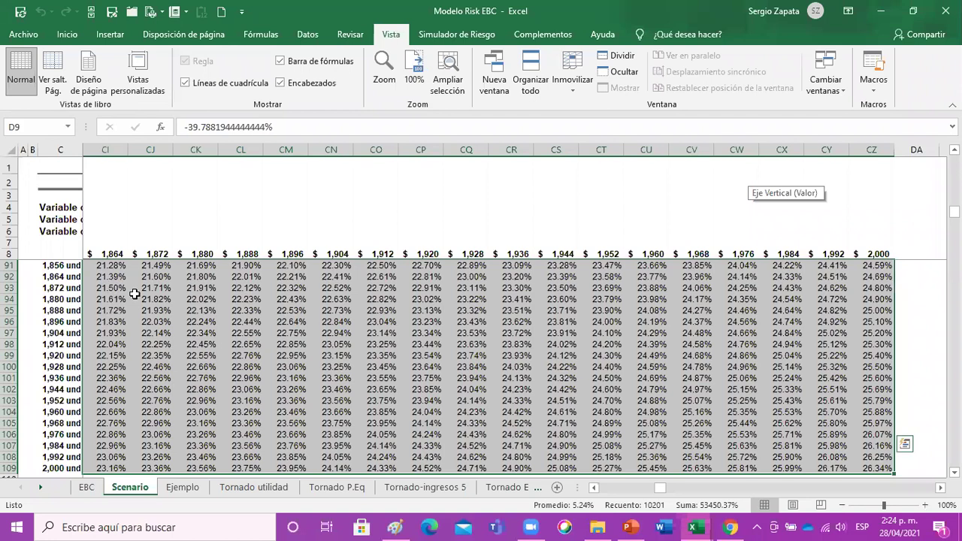
{"action": "key", "text": "Return"}
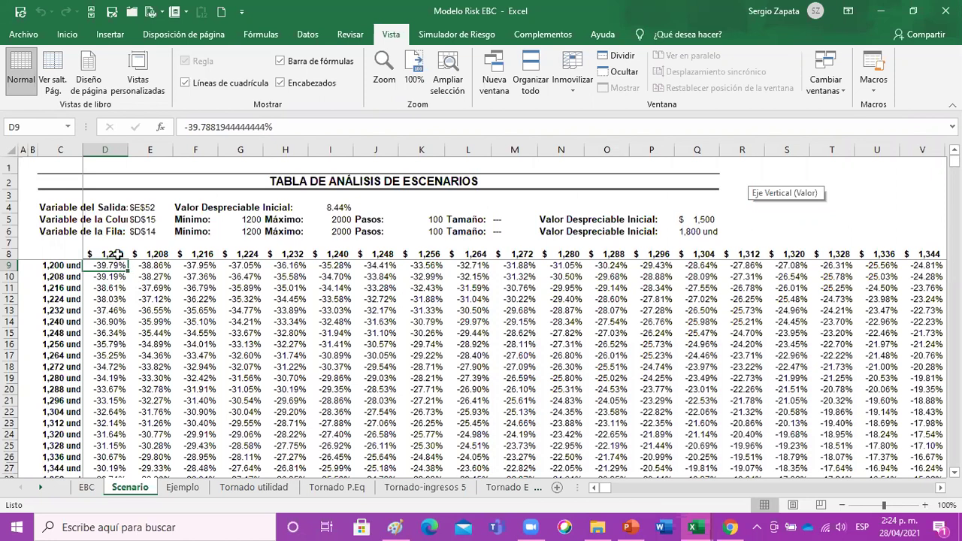
- Set the Precio venta in D15 on the EBC sheet to 1200
{"action": "left_click", "coordinate": [93, 487]}
{"action": "scroll", "coordinate": [183, 282], "scroll_direction": "down", "scroll_amount": 4}
{"action": "scroll", "coordinate": [184, 282], "scroll_direction": "up", "scroll_amount": 1}
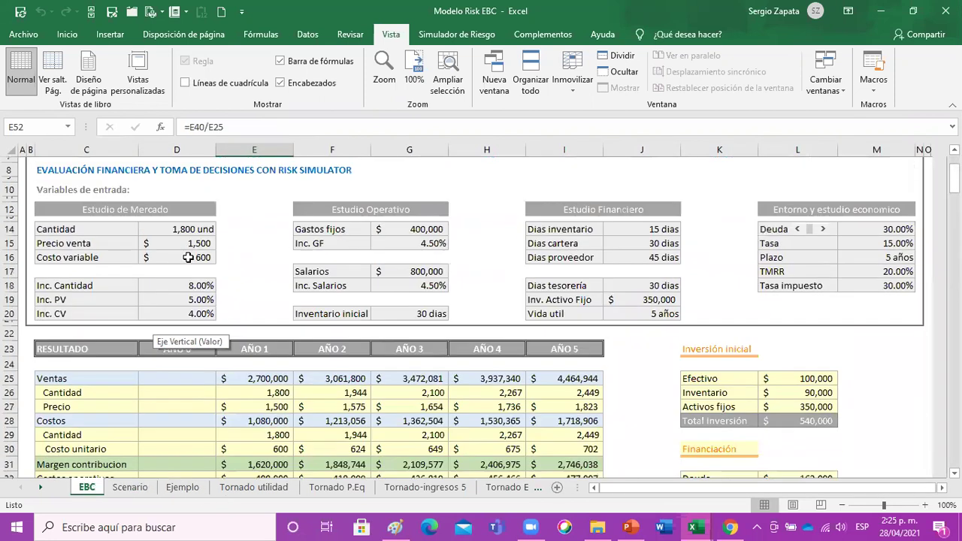
{"action": "left_click", "coordinate": [184, 244]}
{"action": "type", "text": "1200"}
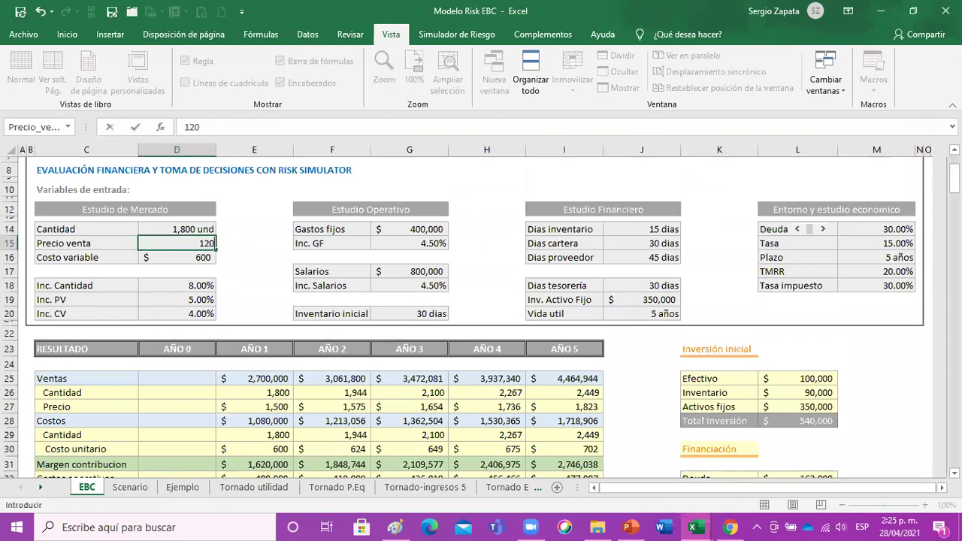
{"action": "key", "text": "Return"}
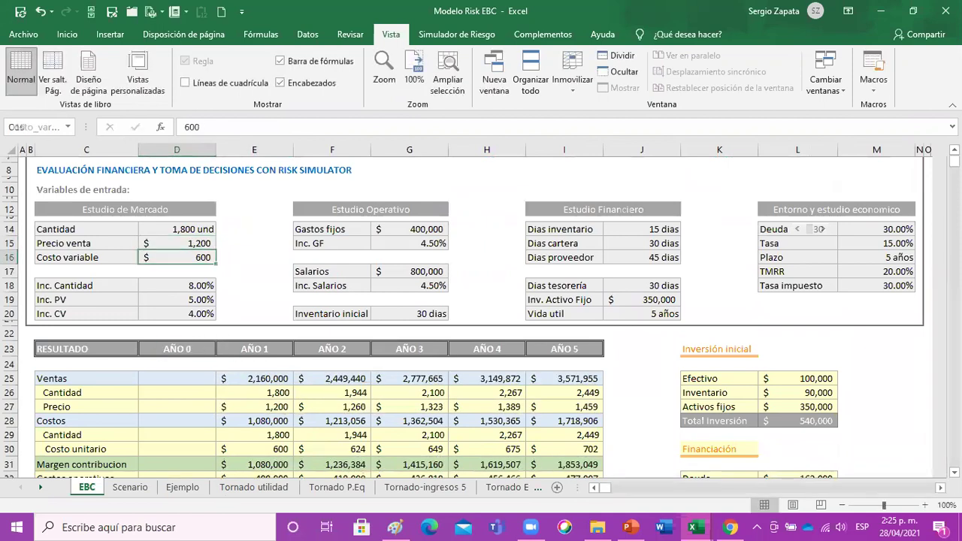
- Consult the first combination on the Scenario sheet and set the Cantidad in D14 on EBC to 1200
{"action": "key", "text": "ctrl+Page_Down"}
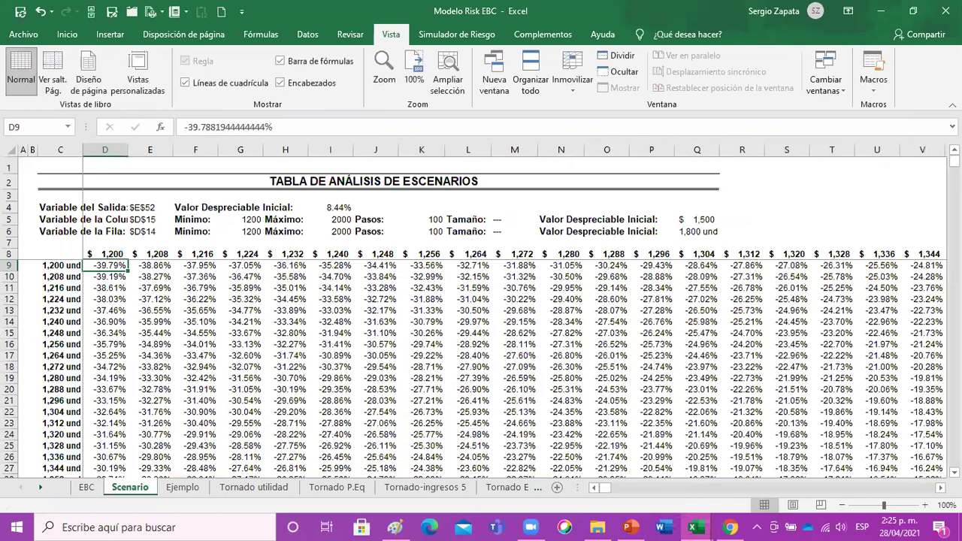
{"action": "key", "text": "ctrl+Page_Up"}
{"action": "key", "text": "Up"}
{"action": "key", "text": "Up"}
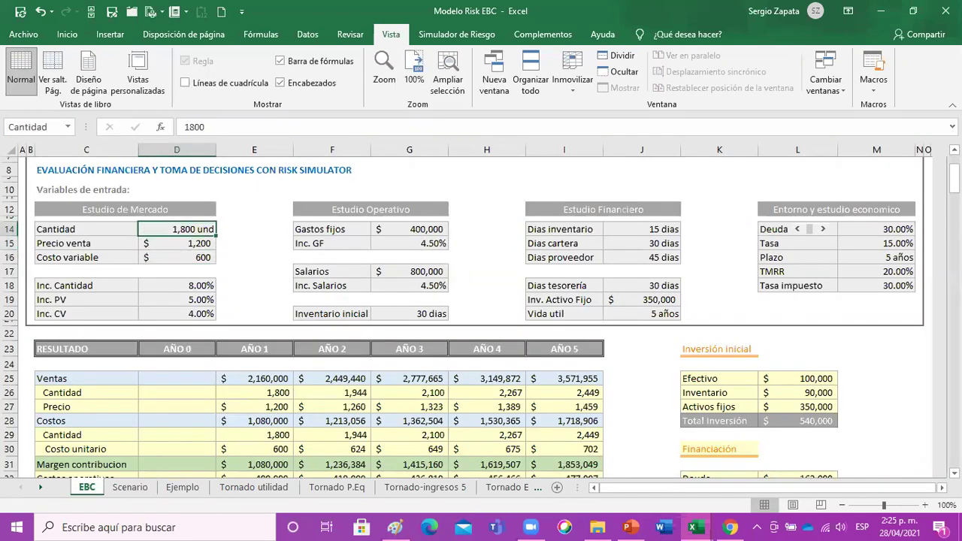
{"action": "type", "text": "1200"}
{"action": "key", "text": "Return"}
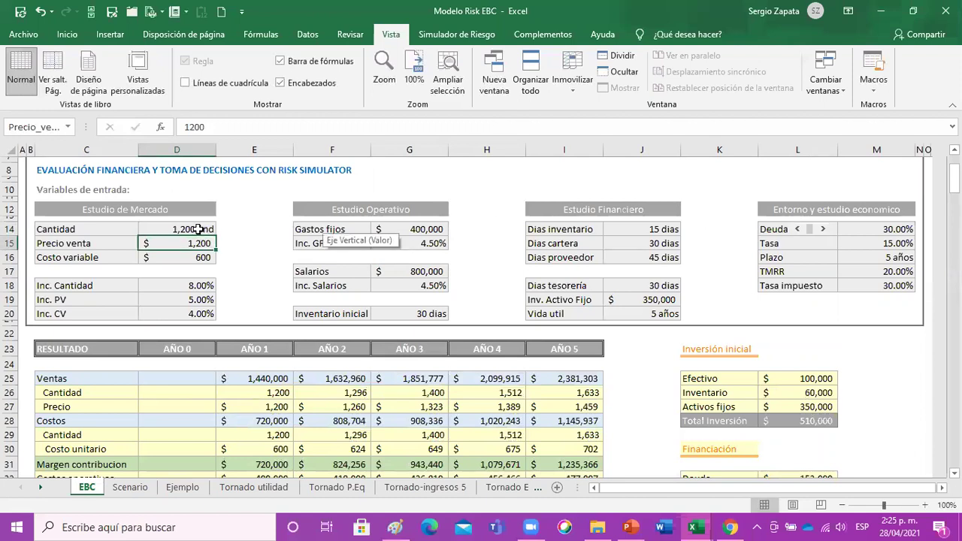
- Check the Año 1 net margin in E52 for comparison with the scenario table
{"action": "scroll", "coordinate": [229, 291], "scroll_direction": "down", "scroll_amount": 6}
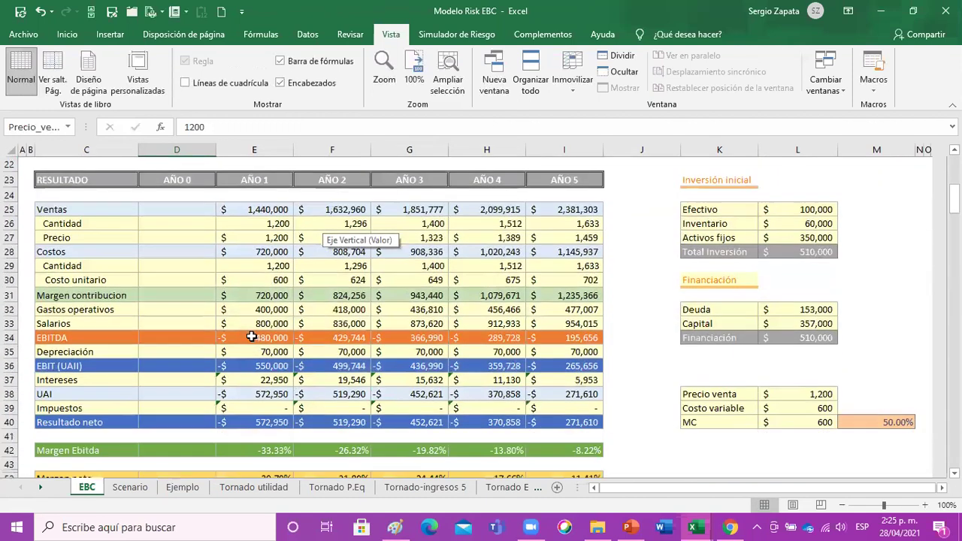
{"action": "scroll", "coordinate": [255, 343], "scroll_direction": "down", "scroll_amount": 1}
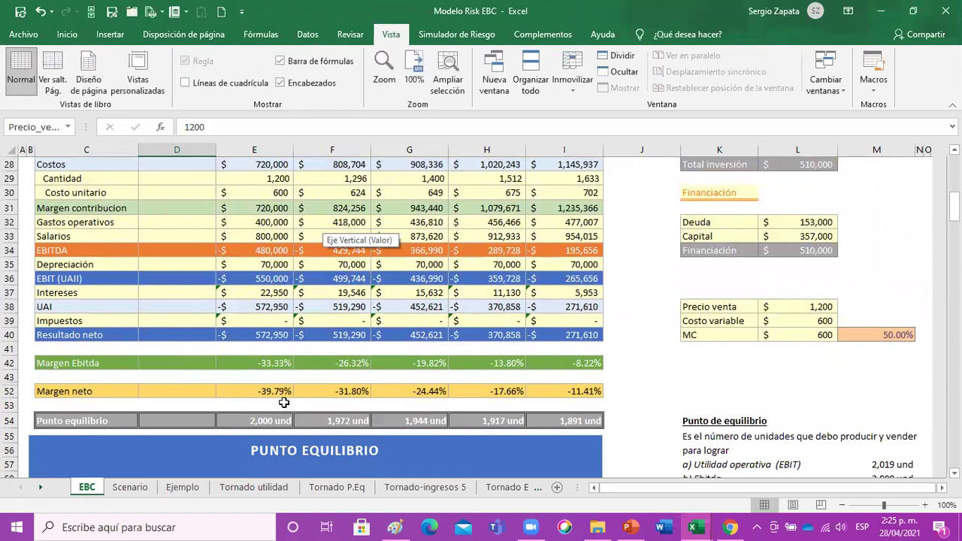
{"action": "left_click", "coordinate": [279, 392]}
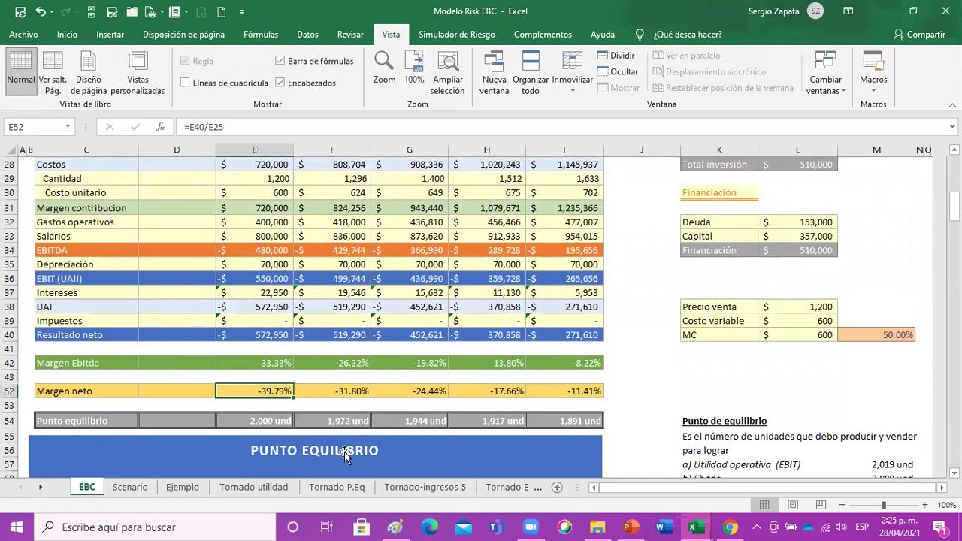
- Shade cell D9 on the Scenario sheet with a light orange fill
{"action": "left_click", "coordinate": [129, 487]}
{"action": "left_click", "coordinate": [67, 35]}
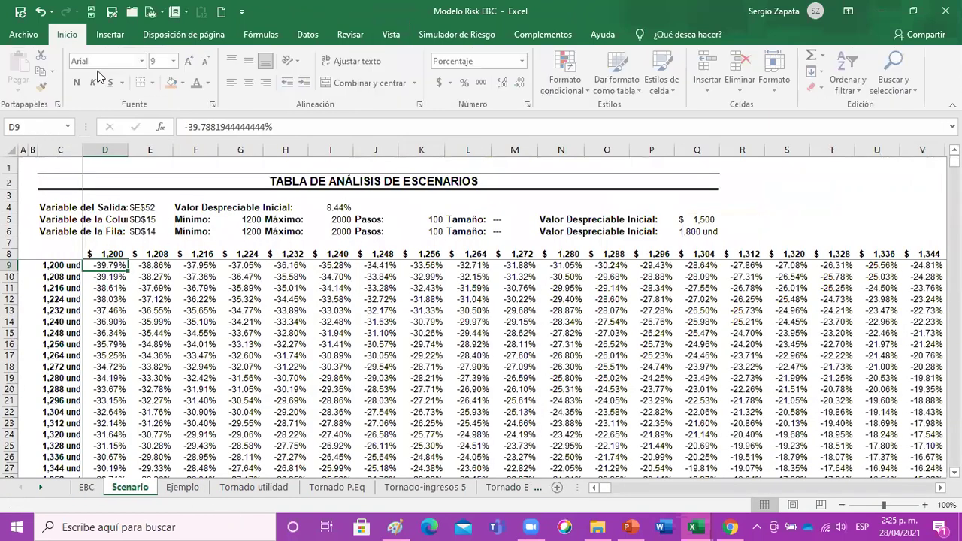
{"action": "left_click", "coordinate": [172, 83]}
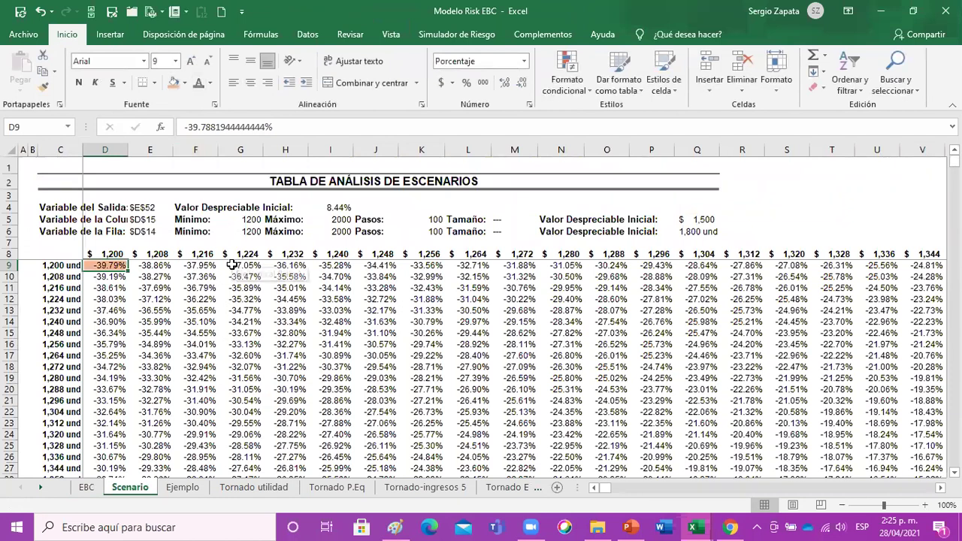
- Set Cantidad to 1800 and Precio venta to 1500 on the EBC sheet, and return to the Scenario sheet
{"action": "left_click", "coordinate": [87, 487]}
{"action": "scroll", "coordinate": [208, 246], "scroll_direction": "up", "scroll_amount": 4}
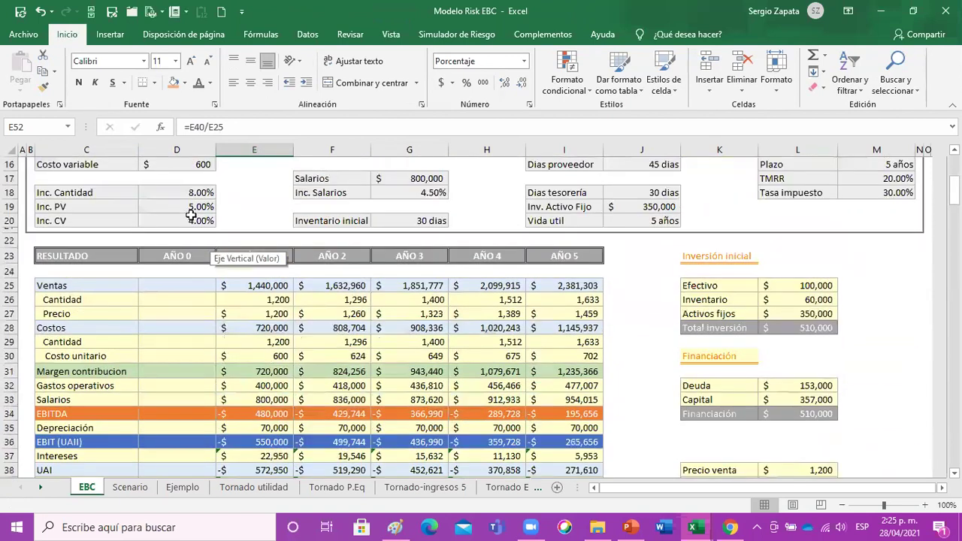
{"action": "scroll", "coordinate": [192, 216], "scroll_direction": "up", "scroll_amount": 2}
{"action": "left_click", "coordinate": [189, 203]}
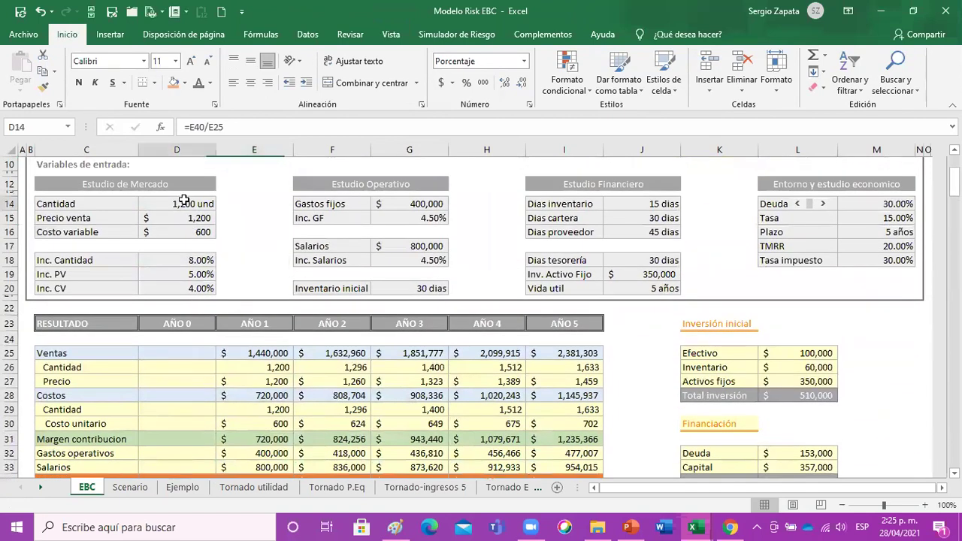
{"action": "type", "text": "1"}
{"action": "type", "text": "0"}
{"action": "key", "text": "Return"}
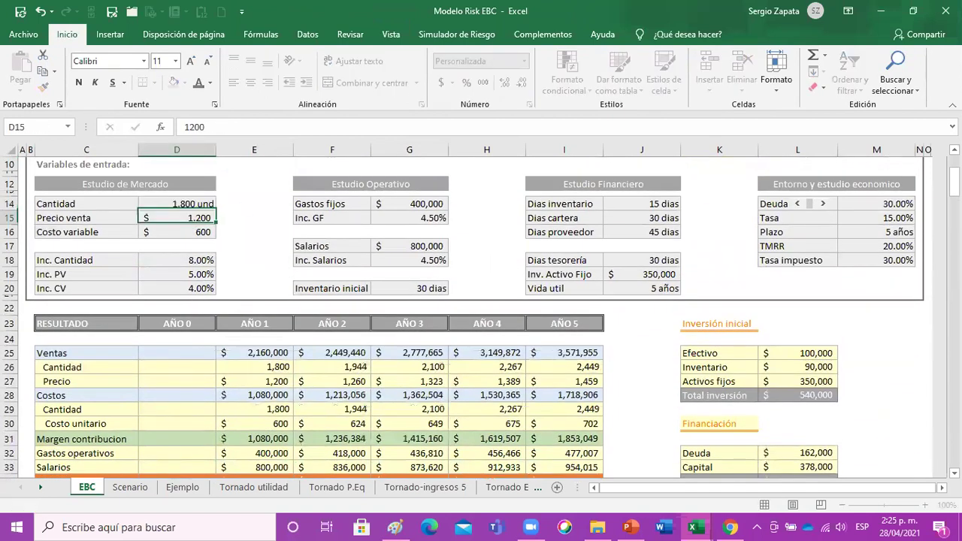
{"action": "type", "text": "1500"}
{"action": "key", "text": "Return"}
{"action": "key", "text": "ctrl+Page_Down"}
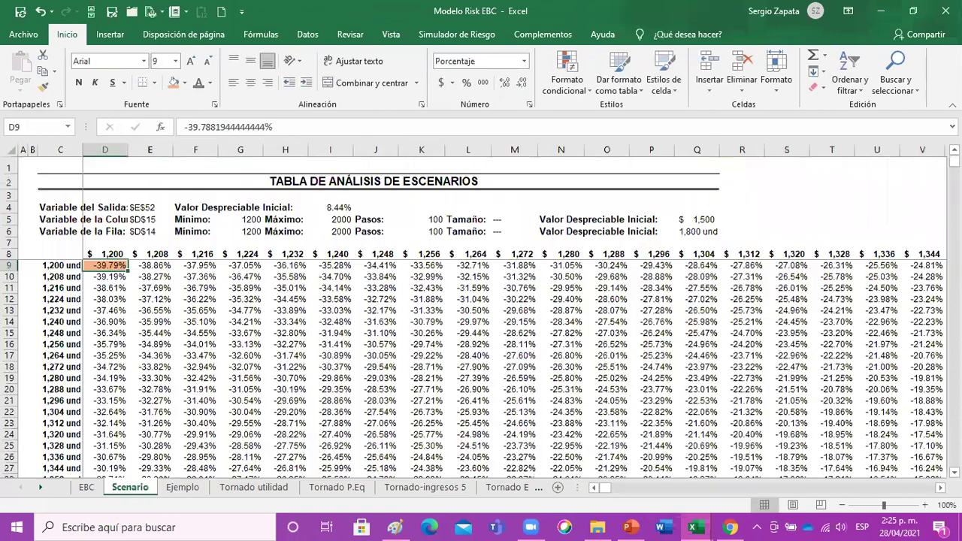
- Highlight all scenario table margins from D9 to the table's last cell that are greater than 8% with light red fill and dark red text
{"action": "key", "text": "ctrl+shift+Down"}
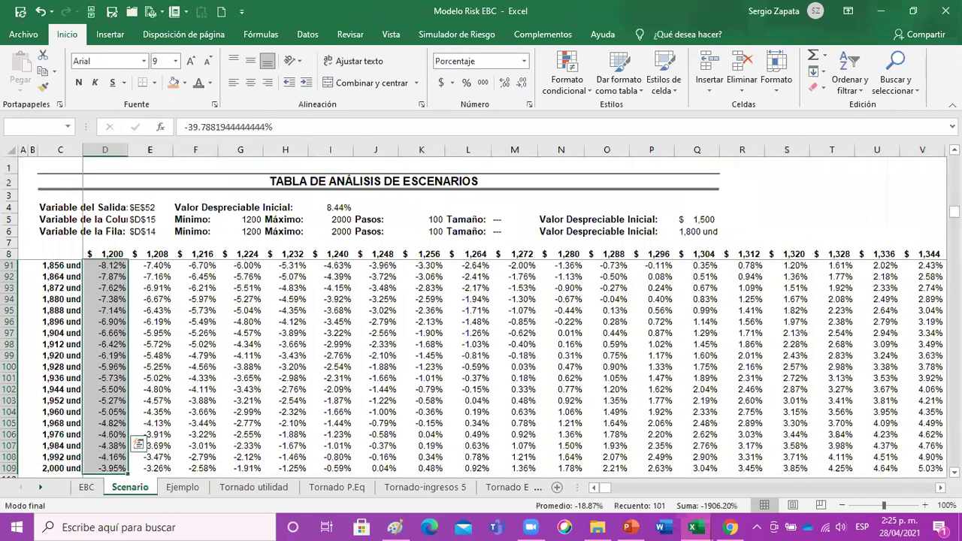
{"action": "key", "text": "ctrl+shift+Right"}
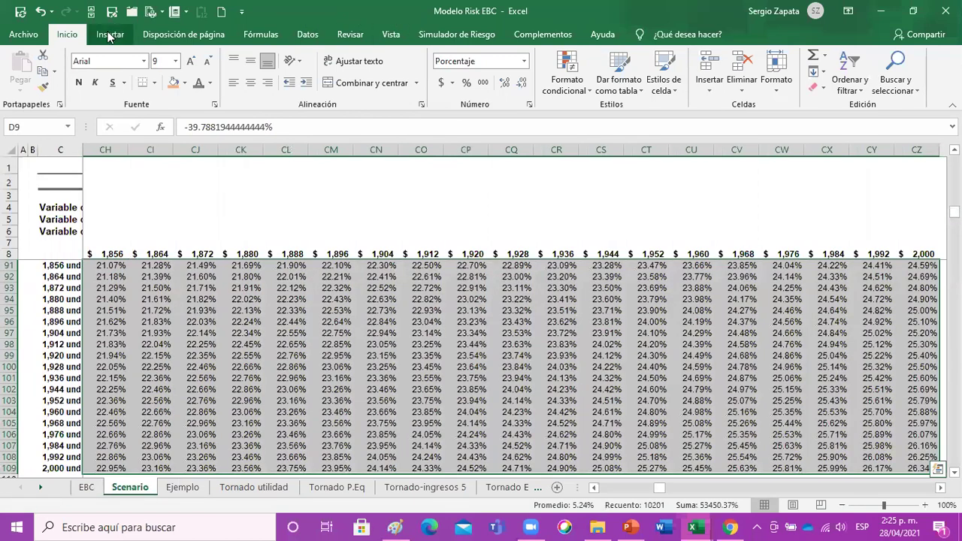
{"action": "left_click", "coordinate": [567, 71]}
{"action": "mouse_move", "coordinate": [603, 120]}
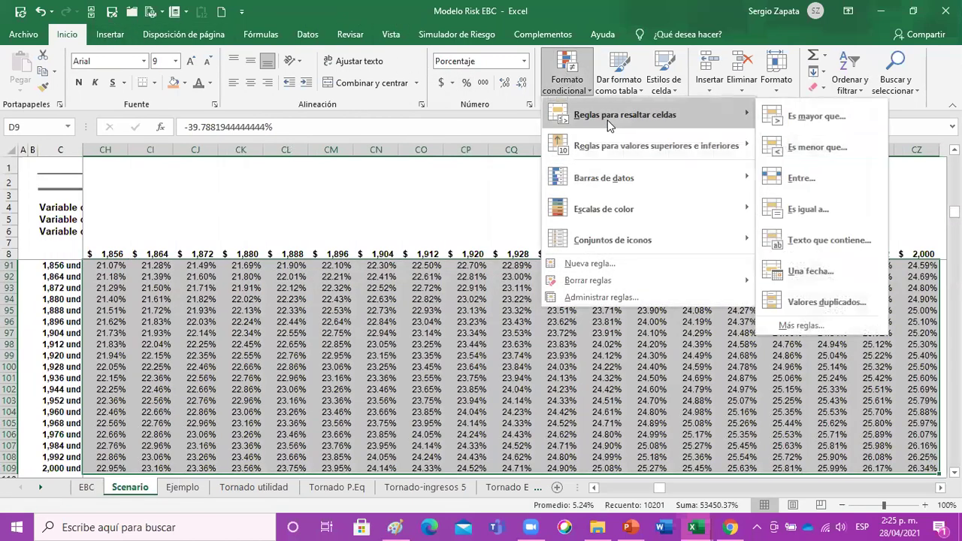
{"action": "left_click", "coordinate": [840, 118]}
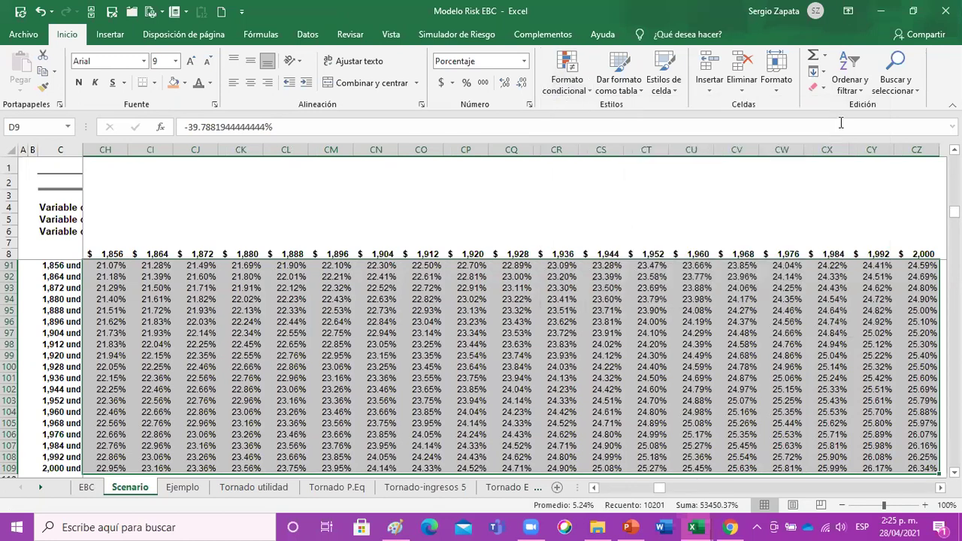
{"action": "type", "text": "8%"}
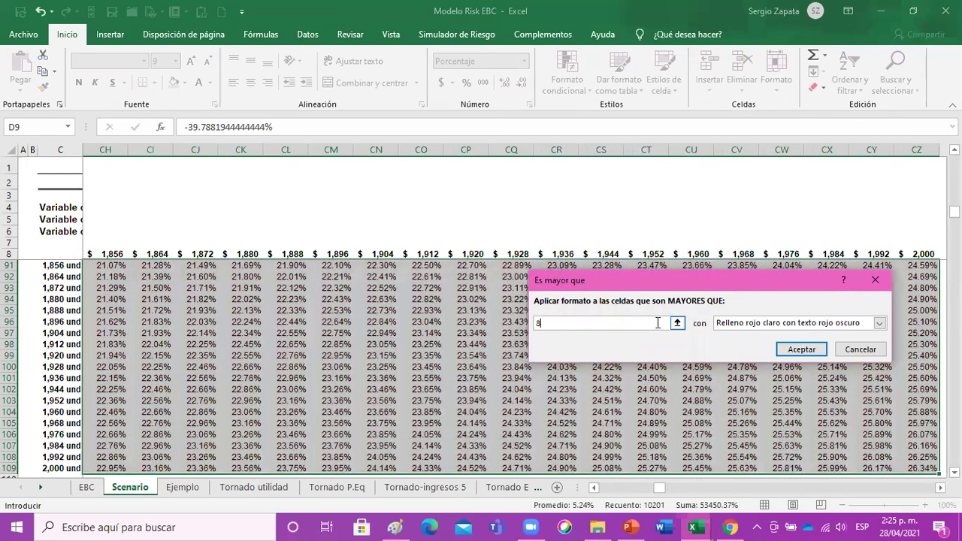
{"action": "left_click", "coordinate": [802, 350]}
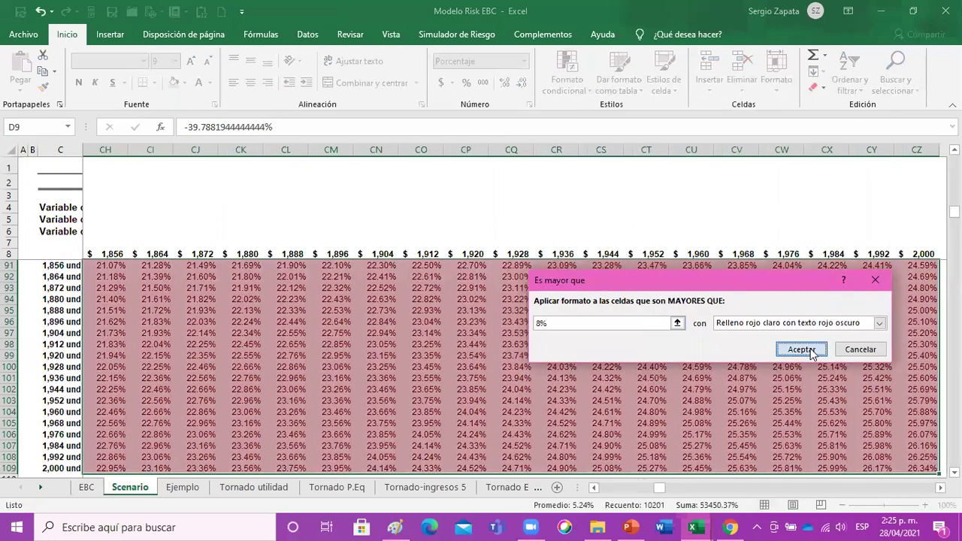
- Remove the orange fill from cell D9 on the Scenario sheet
{"action": "key", "text": "ctrl+Home"}
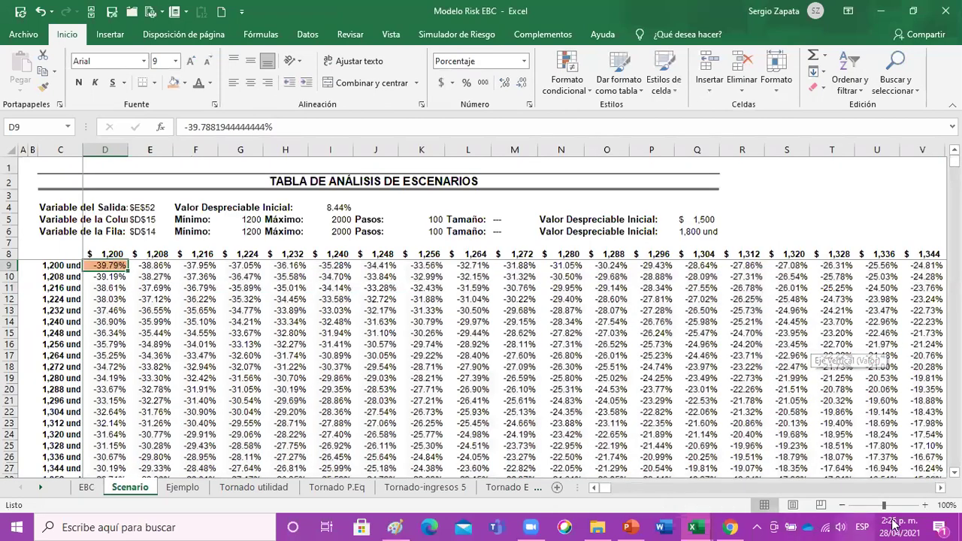
{"action": "left_click", "coordinate": [842, 505]}
{"action": "left_click", "coordinate": [843, 508]}
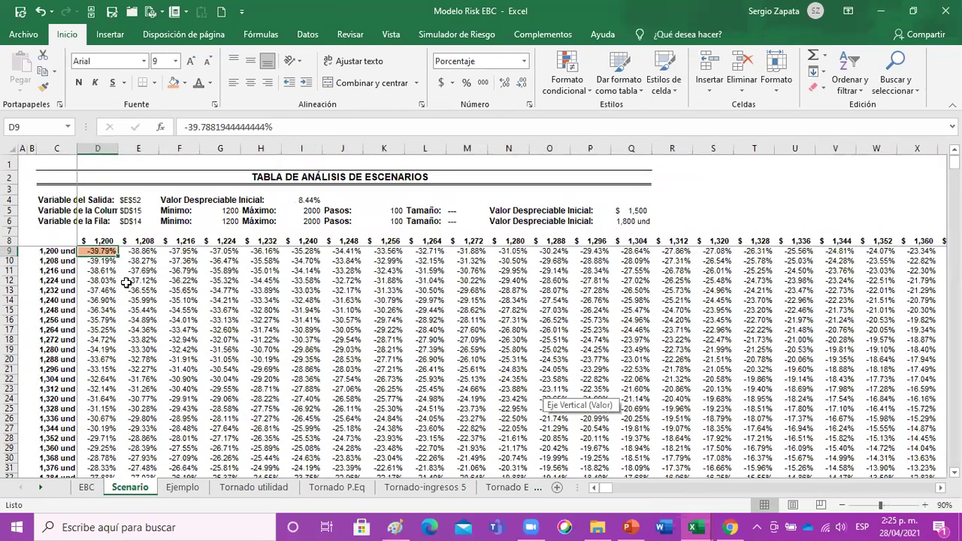
{"action": "left_click", "coordinate": [94, 261]}
{"action": "left_click", "coordinate": [99, 251]}
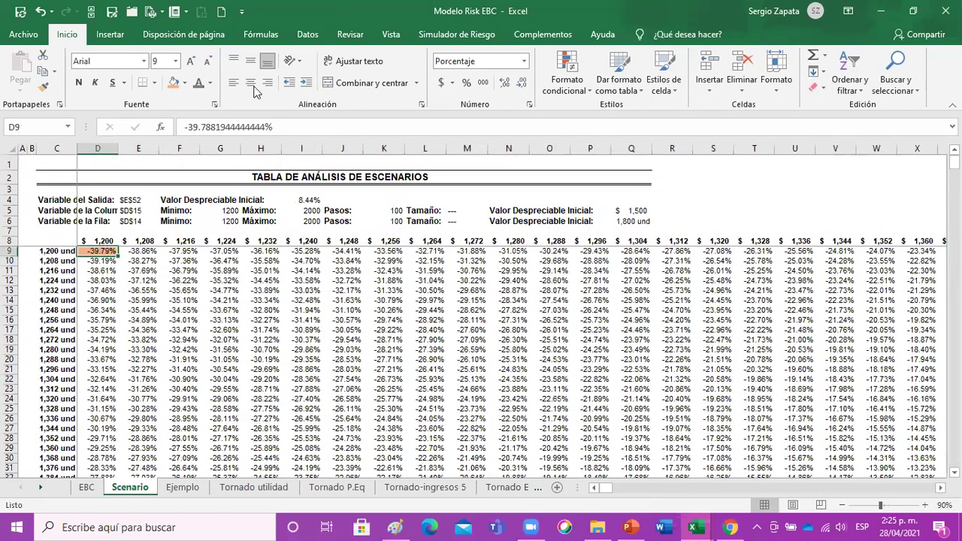
{"action": "left_click", "coordinate": [184, 83]}
{"action": "left_click", "coordinate": [180, 206]}
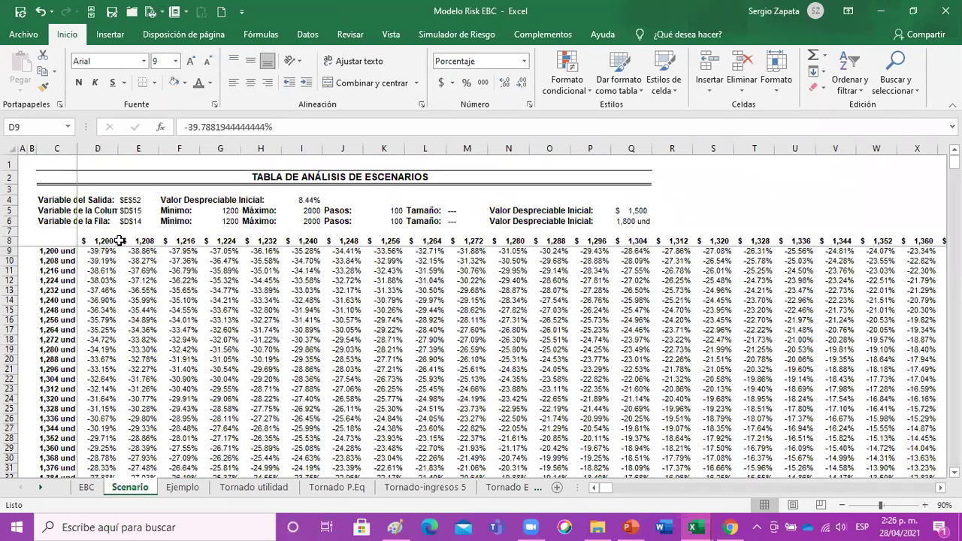
- Examine the 2,000 und row of the scenario table to find where the highlighted margins above 8% begin
{"action": "left_click", "coordinate": [120, 282]}
{"action": "scroll", "coordinate": [118, 282], "scroll_direction": "down", "scroll_amount": 15}
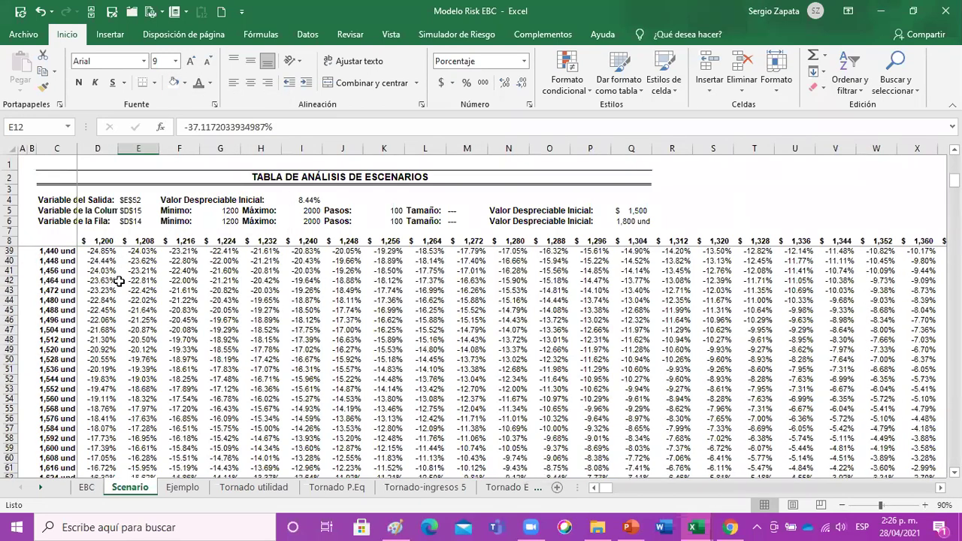
{"action": "scroll", "coordinate": [119, 282], "scroll_direction": "down", "scroll_amount": 12}
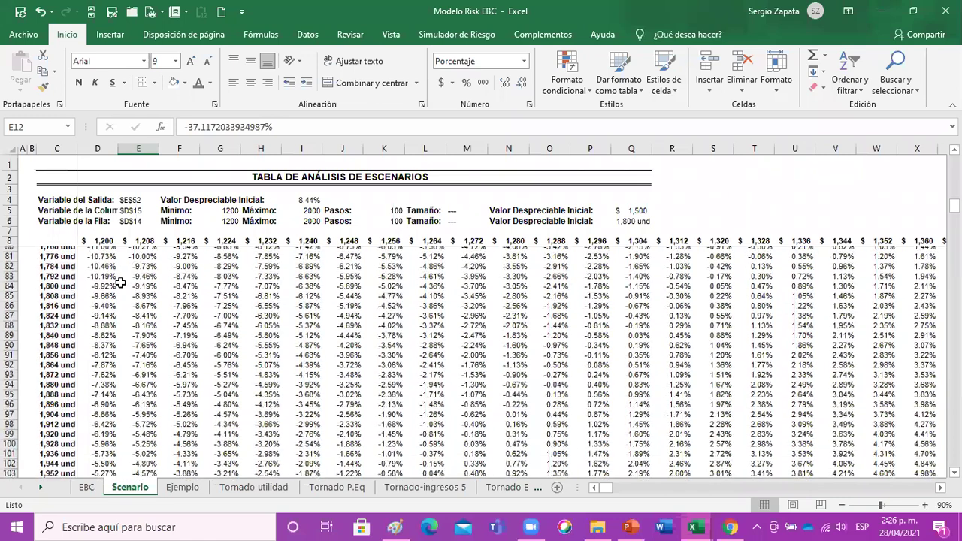
{"action": "scroll", "coordinate": [124, 282], "scroll_direction": "up", "scroll_amount": 1}
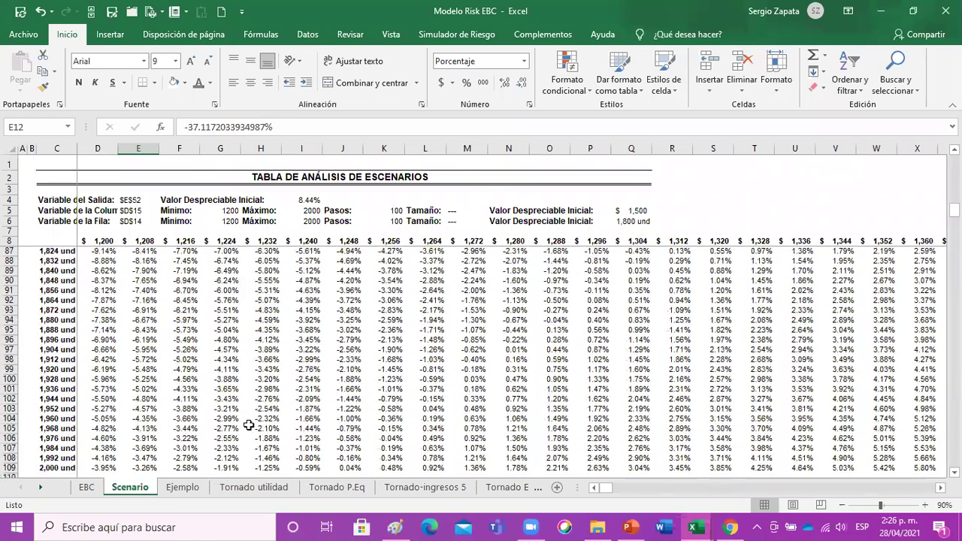
{"action": "left_click", "coordinate": [255, 430]}
{"action": "left_click", "coordinate": [481, 468]}
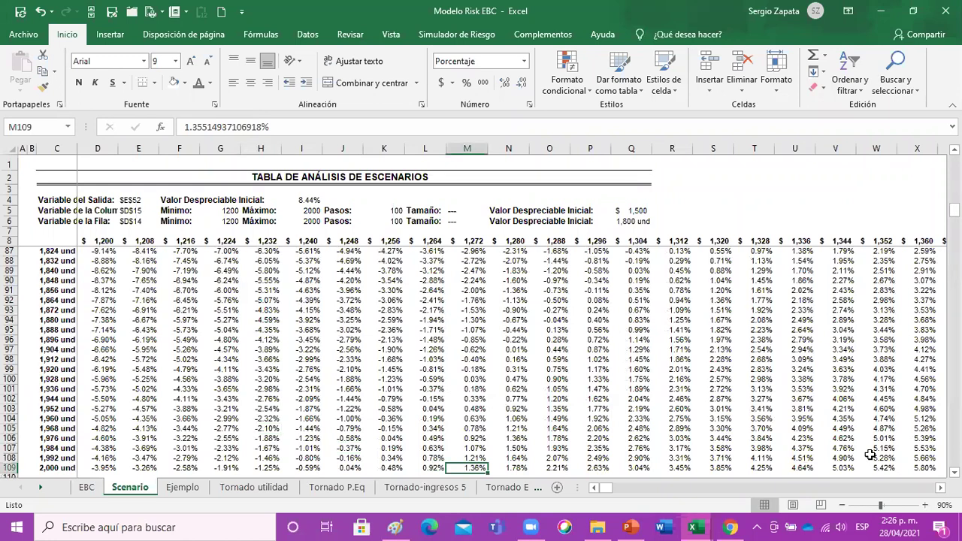
{"action": "key", "text": "Right"}
{"action": "key", "text": "Right"}
{"action": "key", "text": "Right"}
{"action": "key", "text": "Right"}
{"action": "key", "text": "Right"}
{"action": "key", "text": "Right"}
{"action": "key", "text": "Right"}
{"action": "key", "text": "Right"}
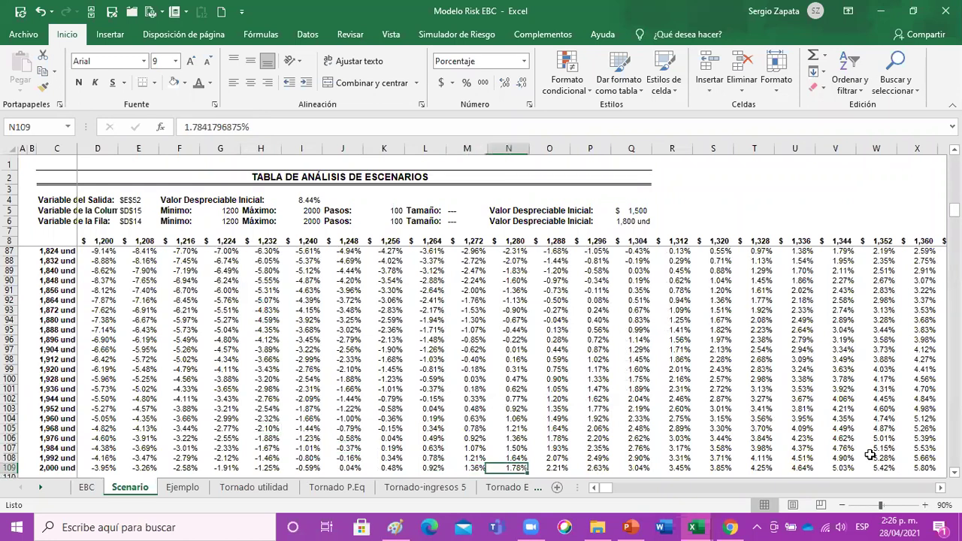
{"action": "key", "text": "Right"}
{"action": "key", "text": "Right"}
{"action": "key", "text": "Right"}
{"action": "key", "text": "Right"}
{"action": "key", "text": "Right"}
{"action": "key", "text": "Right"}
{"action": "key", "text": "Right"}
{"action": "key", "text": "Right"}
{"action": "key", "text": "Right"}
{"action": "key", "text": "Right"}
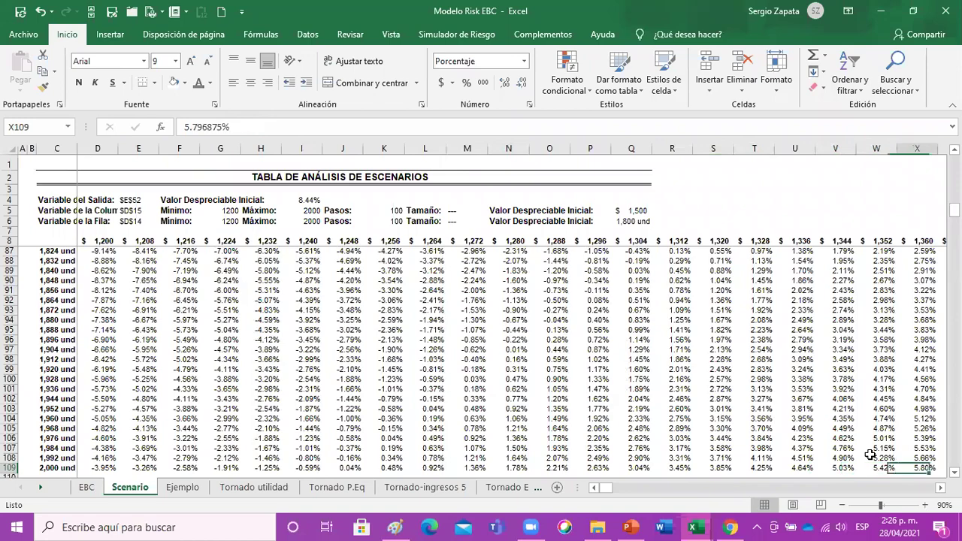
{"action": "key", "text": "Right"}
{"action": "key", "text": "Right"}
{"action": "key", "text": "Right"}
{"action": "key", "text": "Right"}
{"action": "key", "text": "Right"}
{"action": "key", "text": "Right"}
{"action": "key", "text": "Right"}
{"action": "key", "text": "Right"}
{"action": "key", "text": "Right"}
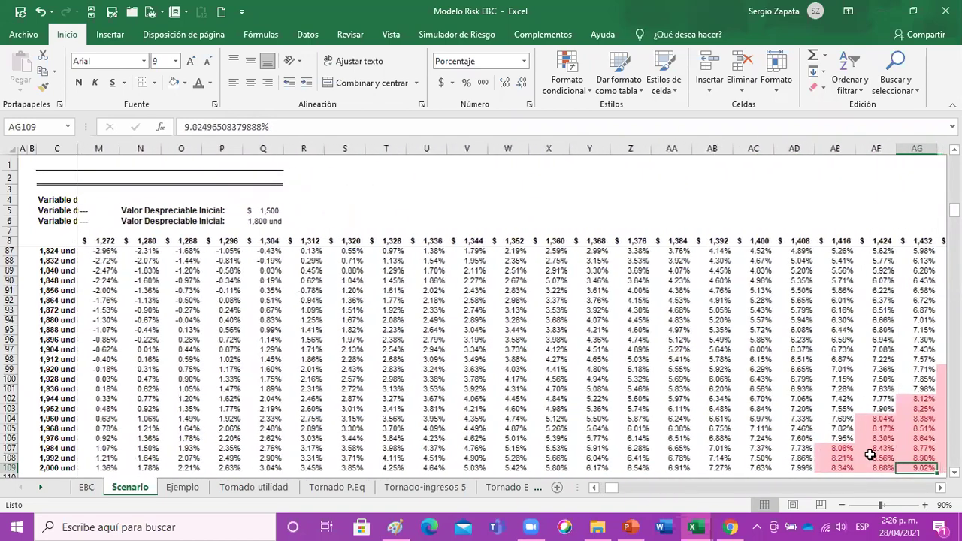
- Compare the margins on both sides of the 8% highlight boundary in the 2,000 und row, including higher prices
{"action": "key", "text": "Right"}
{"action": "key", "text": "Left"}
{"action": "key", "text": "Left"}
{"action": "key", "text": "Left"}
{"action": "key", "text": "Left"}
{"action": "key", "text": "Left"}
{"action": "key", "text": "Left"}
{"action": "key", "text": "Left"}
{"action": "key", "text": "Left"}
{"action": "key", "text": "Left"}
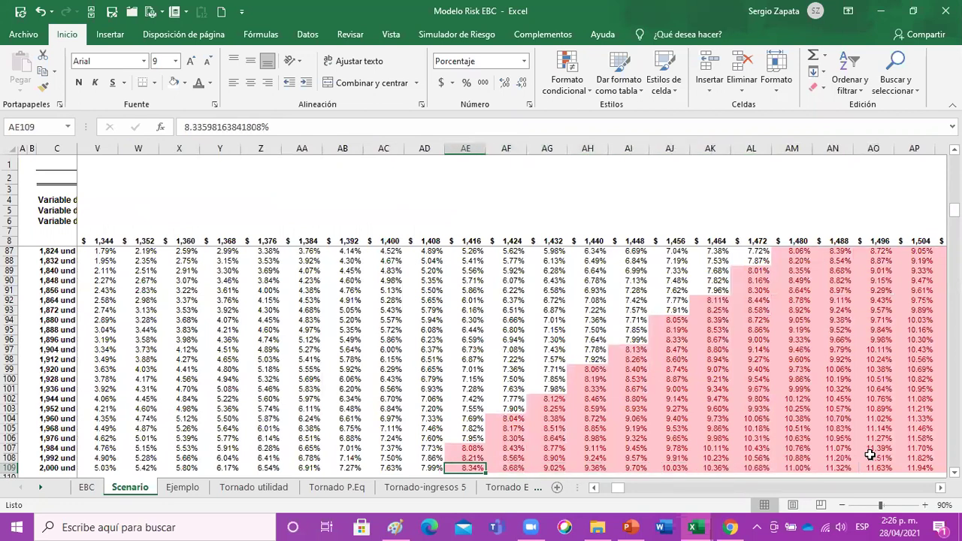
{"action": "key", "text": "Left"}
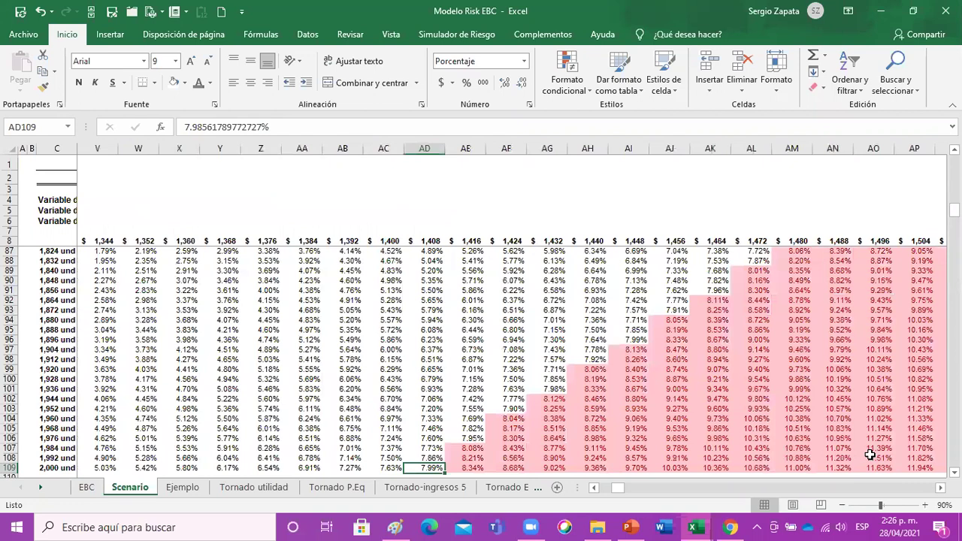
{"action": "key", "text": "Right"}
{"action": "key", "text": "Right"}
{"action": "key", "text": "Right"}
{"action": "key", "text": "Right"}
{"action": "key", "text": "Right"}
{"action": "key", "text": "Right"}
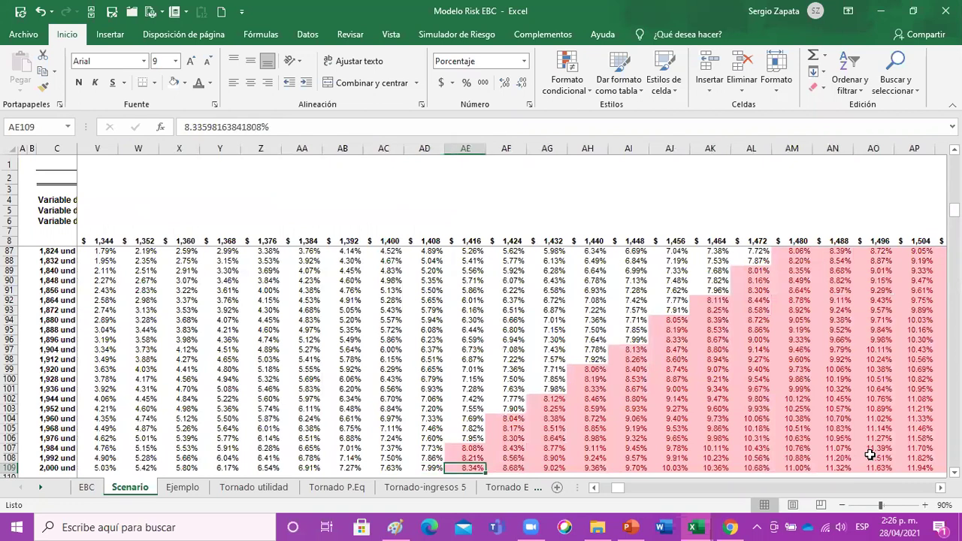
{"action": "key", "text": "Right"}
{"action": "key", "text": "Right"}
{"action": "key", "text": "Right"}
{"action": "key", "text": "Right"}
{"action": "key", "text": "Right"}
{"action": "key", "text": "Right"}
{"action": "key", "text": "Right"}
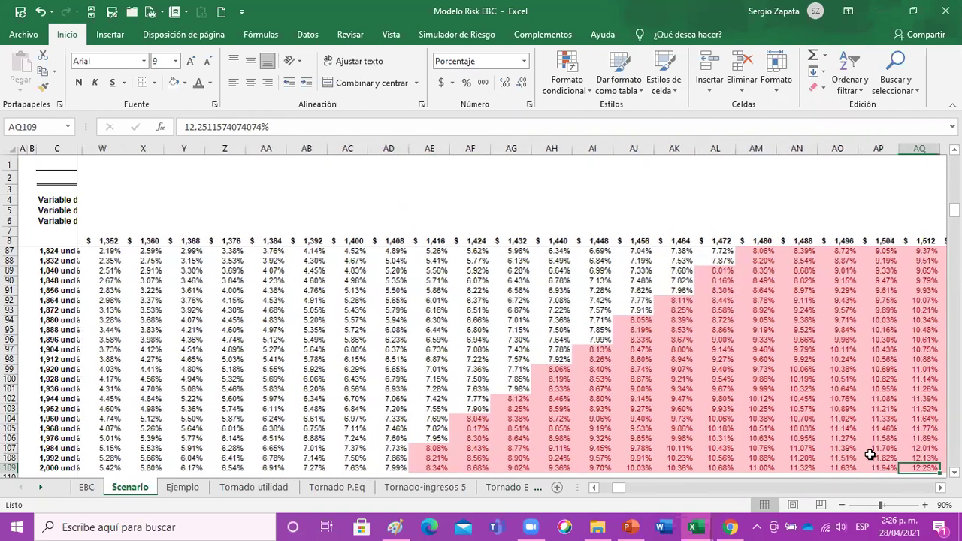
- Trace the $1,504 price column upward to find the lowest quantity whose margin is still highlighted above 8%
{"action": "key", "text": "Right"}
{"action": "key", "text": "Right"}
{"action": "key", "text": "Right"}
{"action": "key", "text": "Right"}
{"action": "key", "text": "Left"}
{"action": "key", "text": "Left"}
{"action": "key", "text": "Left"}
{"action": "key", "text": "Left"}
{"action": "key", "text": "Left"}
{"action": "key", "text": "Up"}
{"action": "key", "text": "Up"}
{"action": "key", "text": "Up"}
{"action": "key", "text": "Up"}
{"action": "key", "text": "Up"}
{"action": "key", "text": "Up"}
{"action": "key", "text": "Up"}
{"action": "key", "text": "Up"}
{"action": "key", "text": "Up"}
{"action": "key", "text": "Up"}
{"action": "key", "text": "Up"}
{"action": "key", "text": "Up"}
{"action": "key", "text": "Up"}
{"action": "key", "text": "Up"}
{"action": "key", "text": "Up"}
{"action": "key", "text": "Up"}
{"action": "key", "text": "Up"}
{"action": "key", "text": "Up"}
{"action": "key", "text": "Up"}
{"action": "key", "text": "Up"}
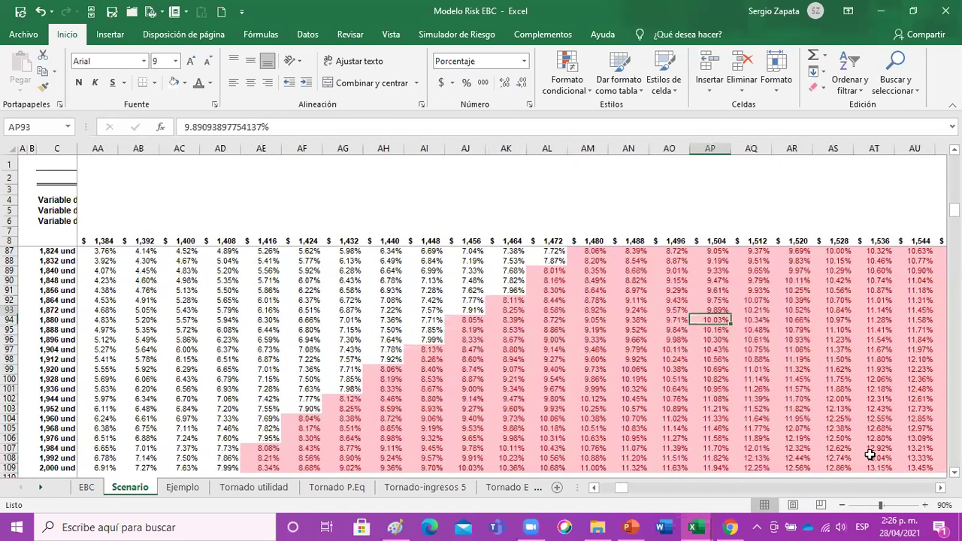
{"action": "key", "text": "Down"}
{"action": "key", "text": "Down"}
{"action": "key", "text": "Down"}
{"action": "key", "text": "Down"}
{"action": "key", "text": "Down"}
{"action": "key", "text": "Down"}
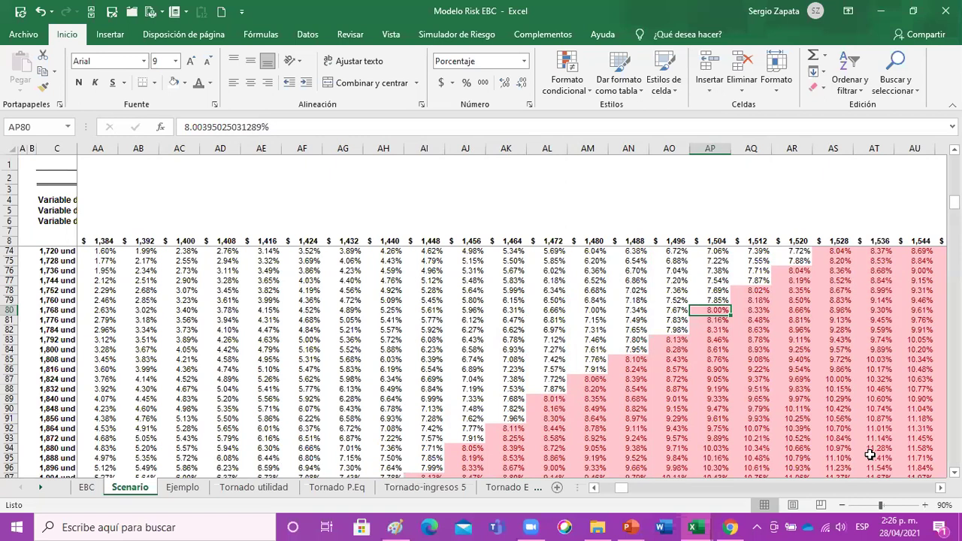
- Check the Precio venta and Costo variable inputs and the Año 1 net margin in E52 on EBC against the Scenario sheet
{"action": "left_click", "coordinate": [87, 488]}
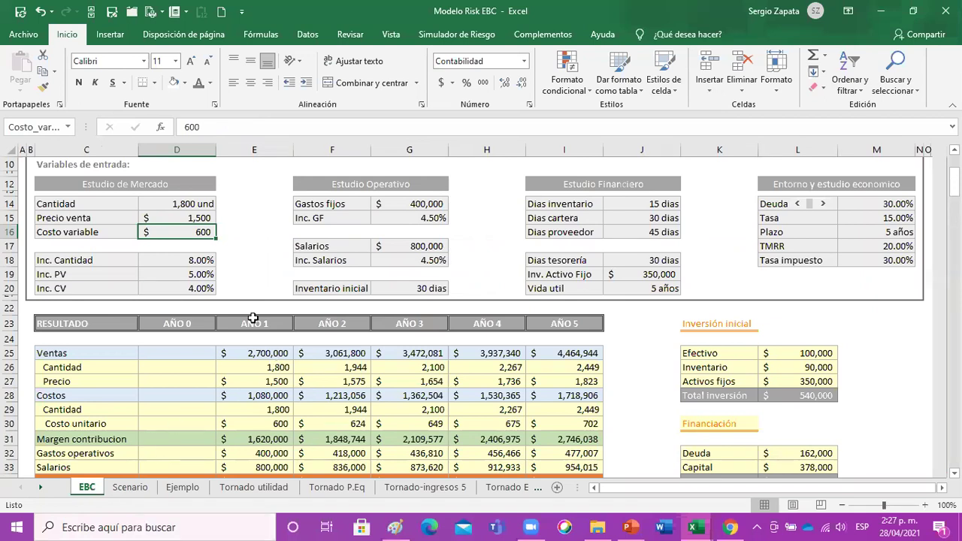
{"action": "left_click_drag", "start_coordinate": [193, 218], "coordinate": [191, 230]}
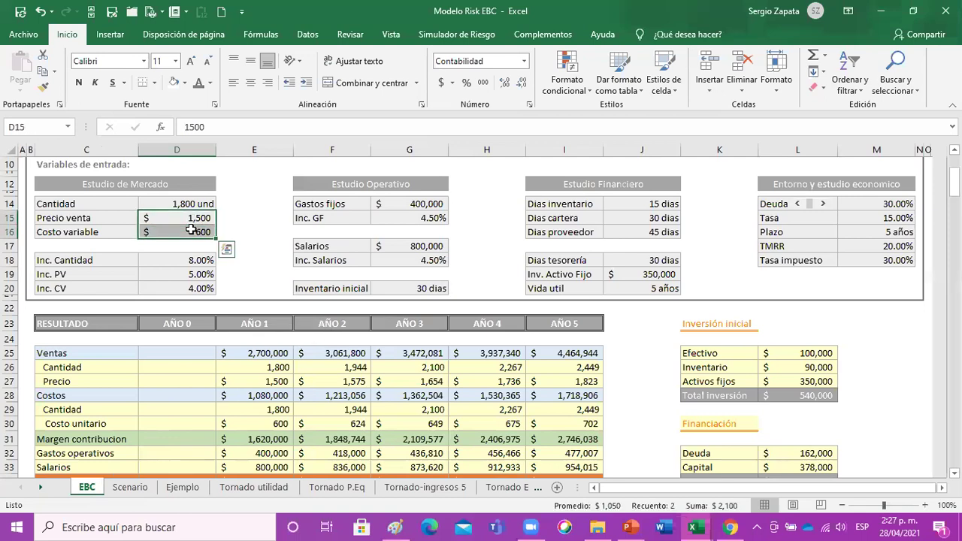
{"action": "scroll", "coordinate": [192, 263], "scroll_direction": "down", "scroll_amount": 5}
{"action": "scroll", "coordinate": [241, 435], "scroll_direction": "down", "scroll_amount": 1}
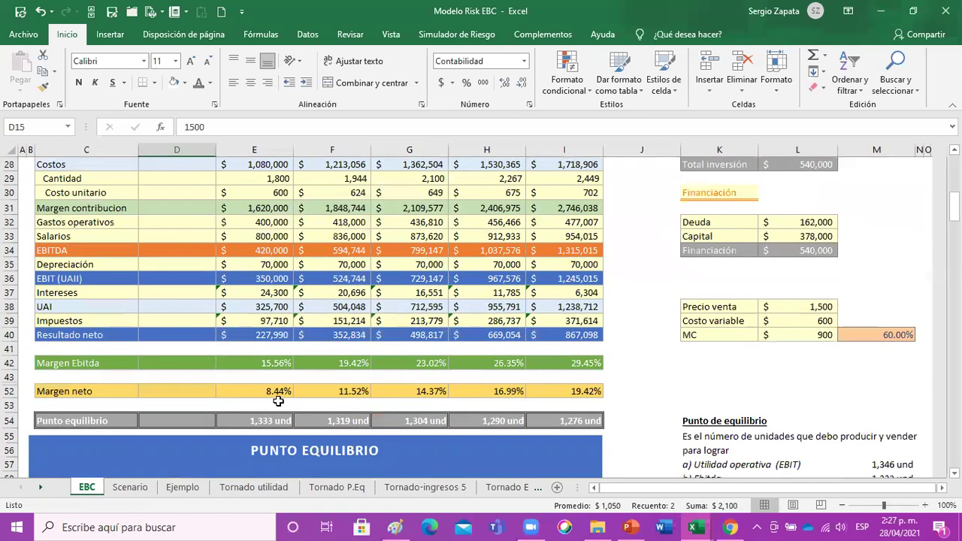
{"action": "left_click", "coordinate": [272, 393]}
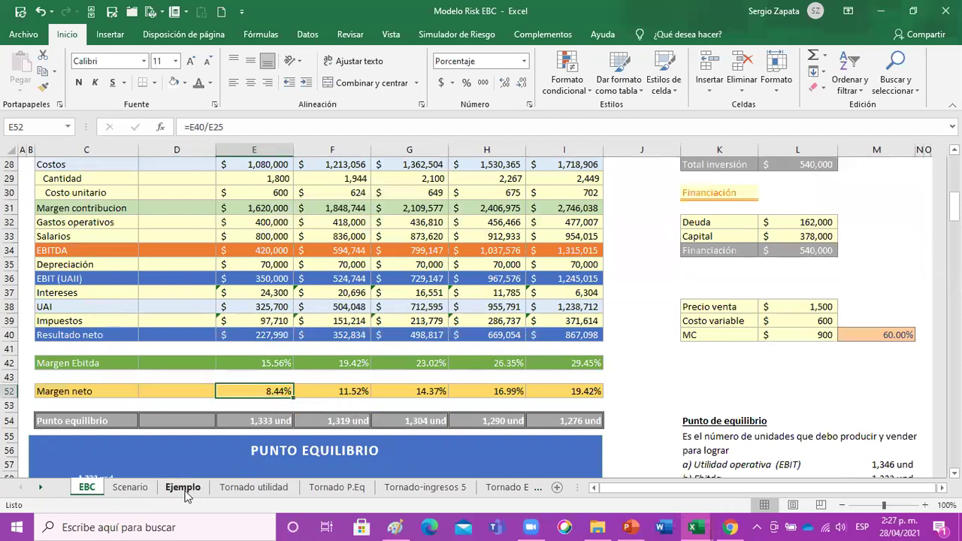
{"action": "left_click", "coordinate": [149, 489]}
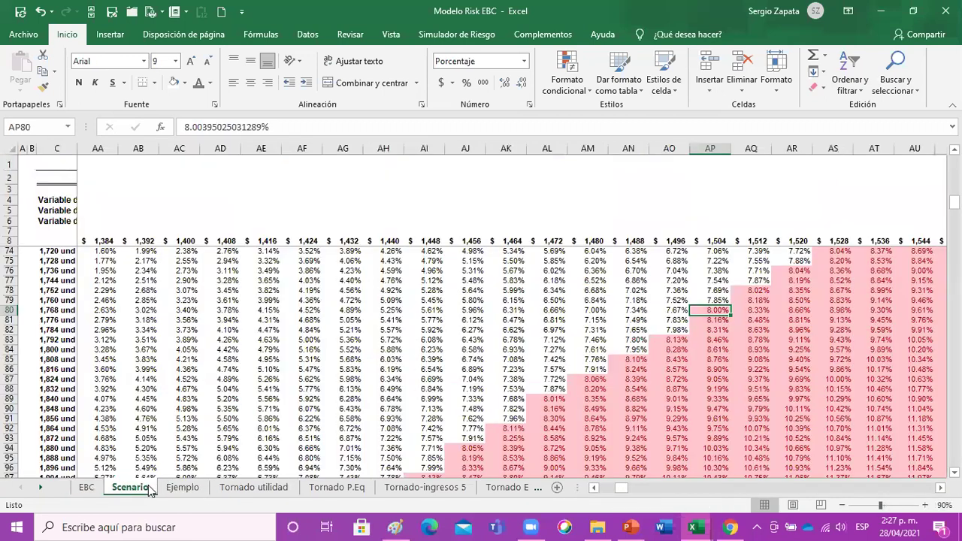
{"action": "left_click", "coordinate": [87, 487]}
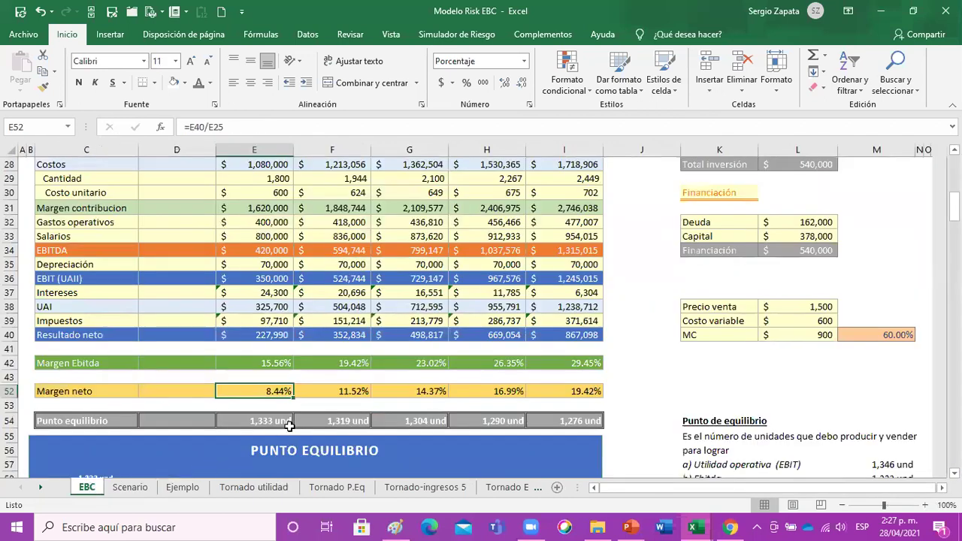
- Review the EBC sheet's input variables and yearly results down to the Margen neto row
{"action": "scroll", "coordinate": [290, 427], "scroll_direction": "up", "scroll_amount": 1}
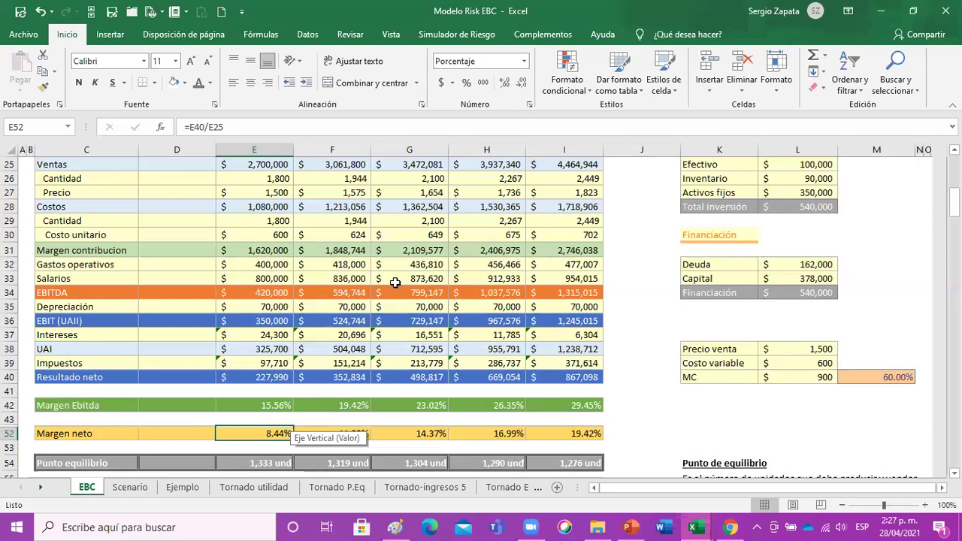
{"action": "left_click", "coordinate": [381, 303]}
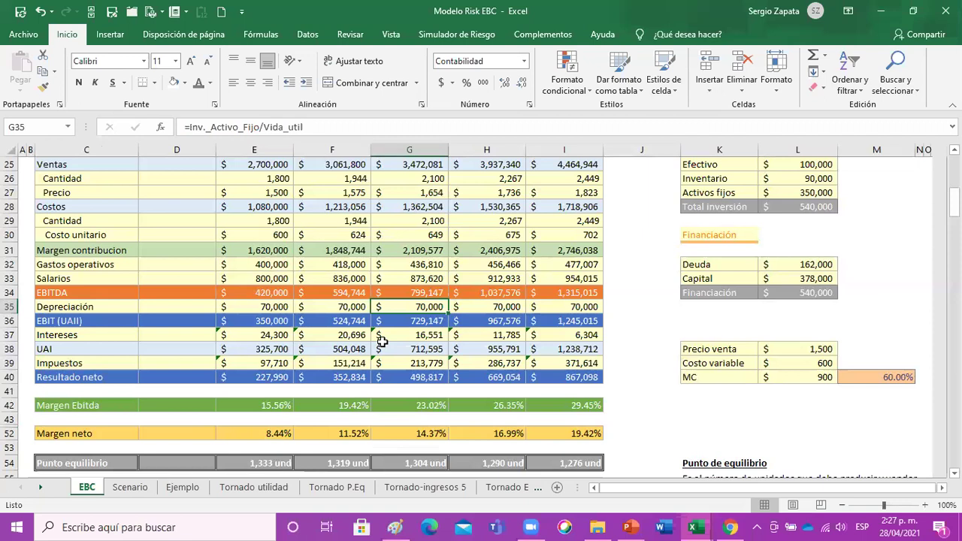
{"action": "scroll", "coordinate": [383, 342], "scroll_direction": "down", "scroll_amount": 1}
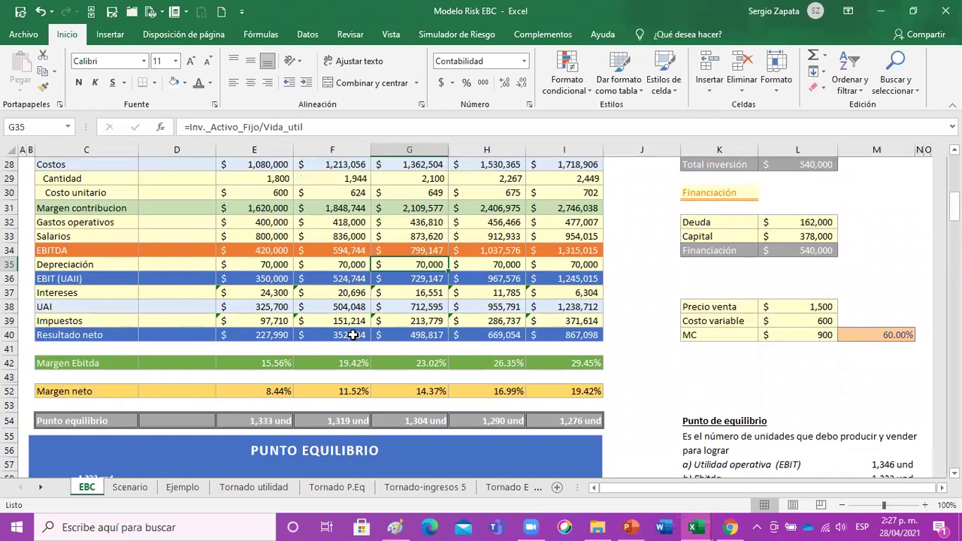
{"action": "scroll", "coordinate": [350, 330], "scroll_direction": "up", "scroll_amount": 8}
{"action": "scroll", "coordinate": [350, 331], "scroll_direction": "down", "scroll_amount": 5}
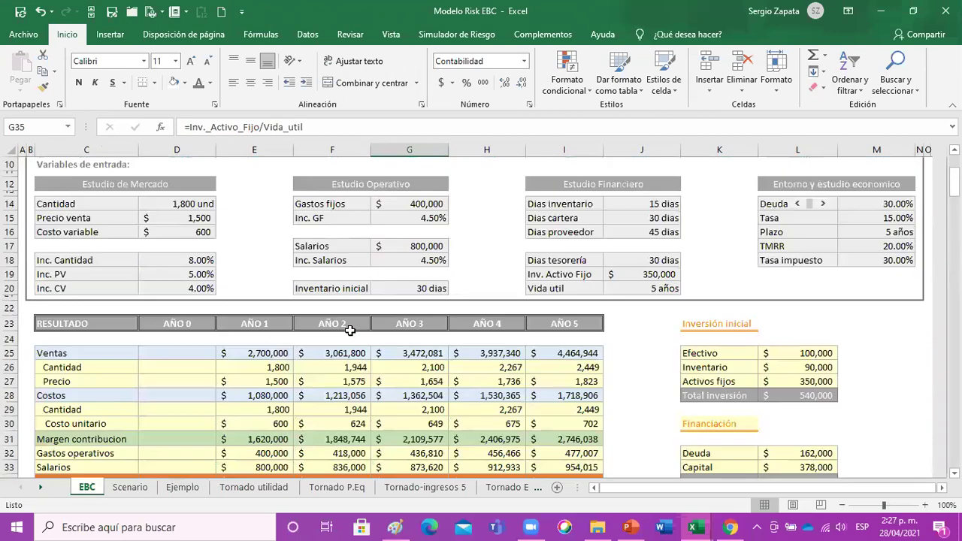
{"action": "scroll", "coordinate": [351, 331], "scroll_direction": "down", "scroll_amount": 1}
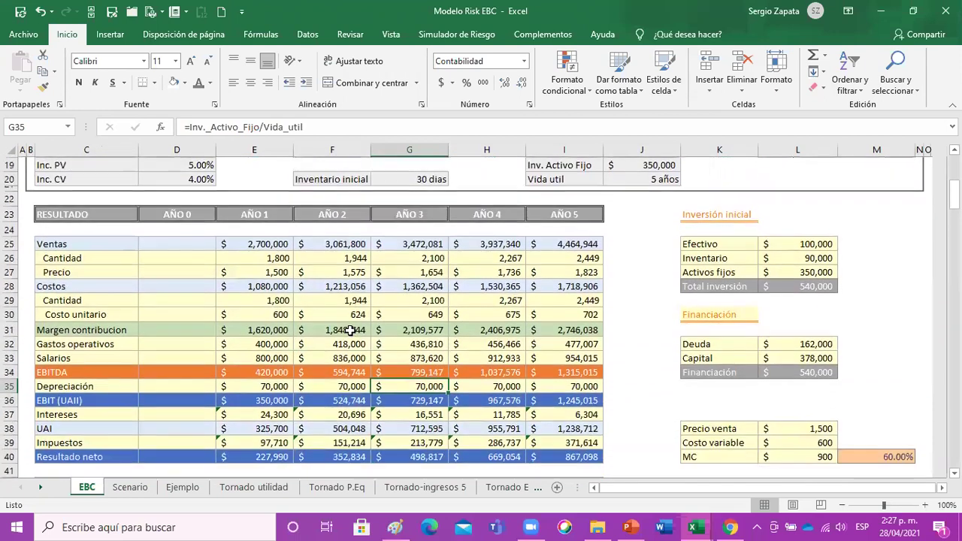
{"action": "scroll", "coordinate": [279, 342], "scroll_direction": "down", "scroll_amount": 2}
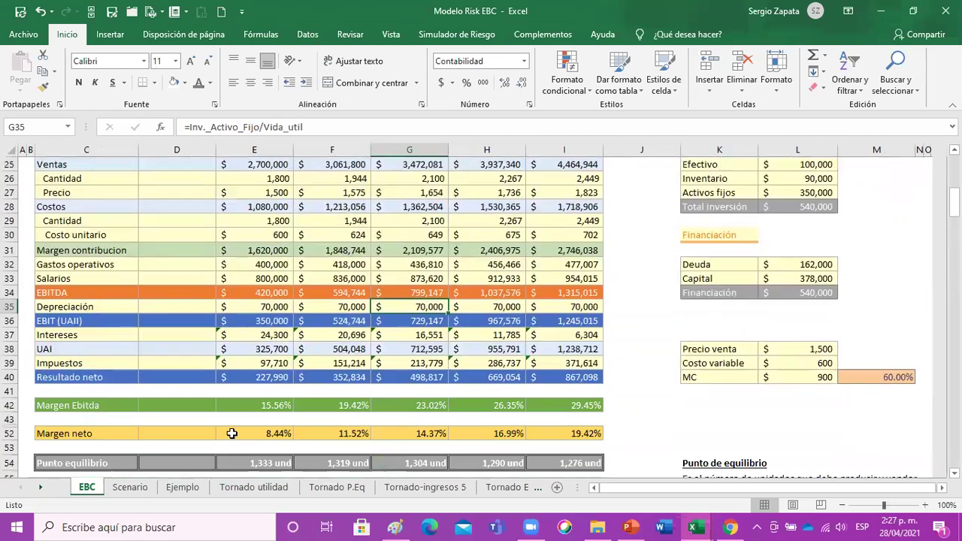
- Create a new Risk Simulator simulation profile named "Simulacion MN" with 1,000 trials and correlations enabled
{"action": "scroll", "coordinate": [265, 353], "scroll_direction": "up", "scroll_amount": 2}
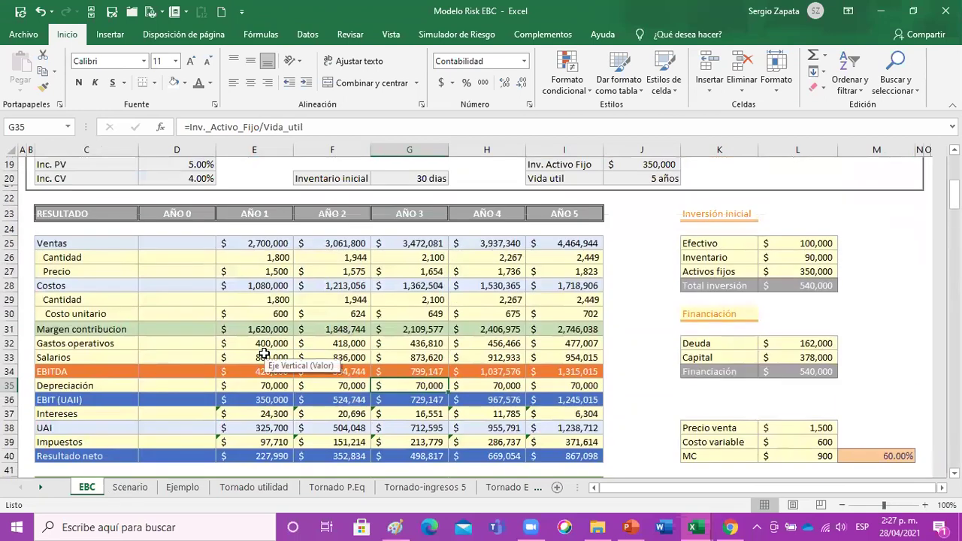
{"action": "left_click", "coordinate": [264, 353]}
{"action": "scroll", "coordinate": [263, 352], "scroll_direction": "up", "scroll_amount": 7}
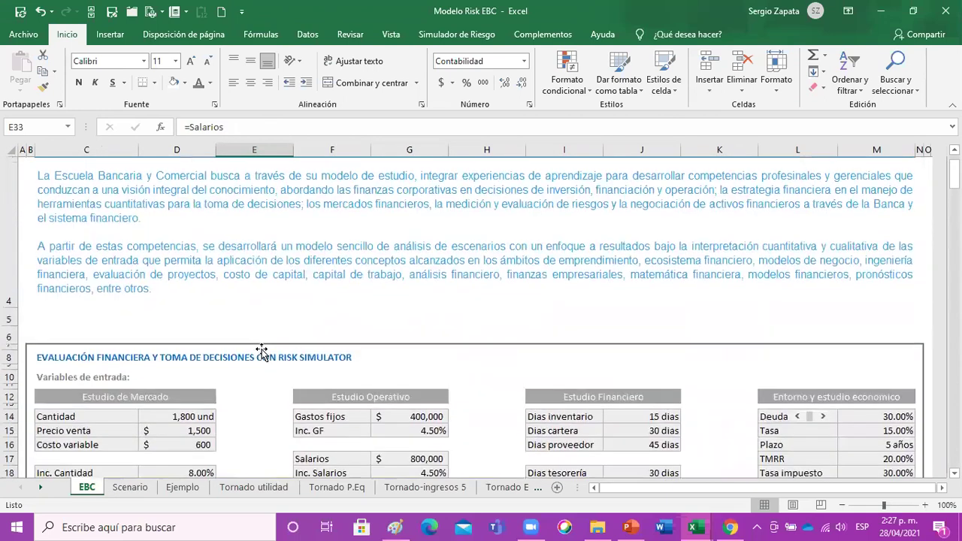
{"action": "scroll", "coordinate": [262, 351], "scroll_direction": "down", "scroll_amount": 3}
{"action": "left_click", "coordinate": [233, 260]}
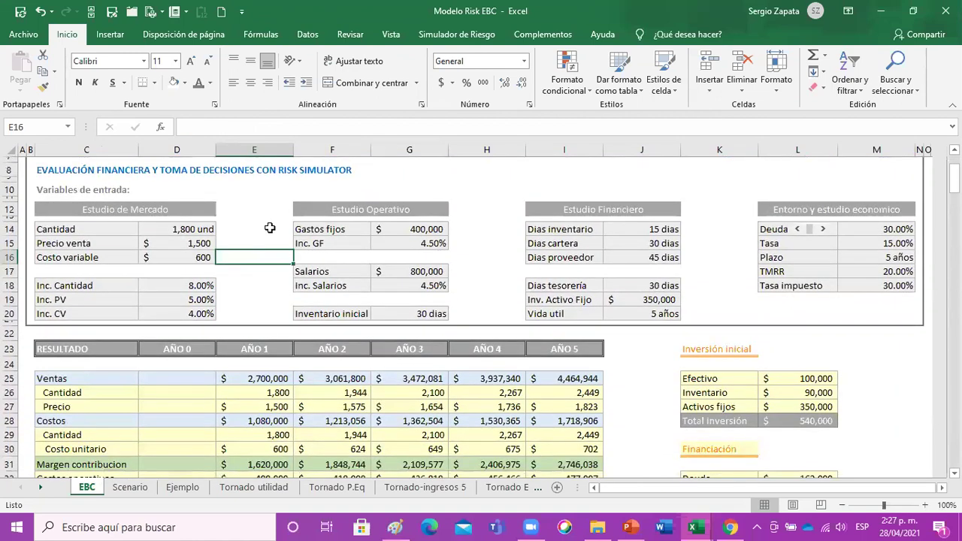
{"action": "left_click", "coordinate": [191, 225]}
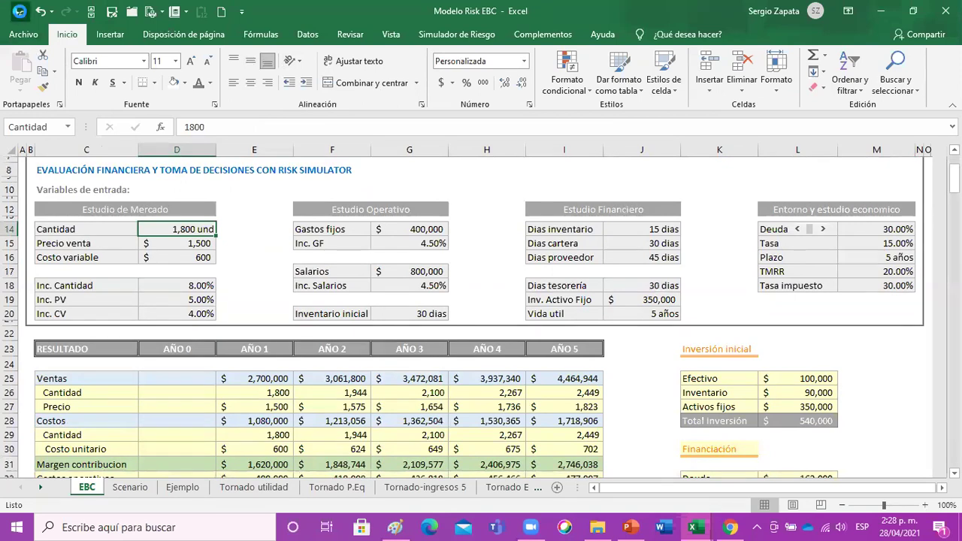
{"action": "left_click", "coordinate": [475, 36]}
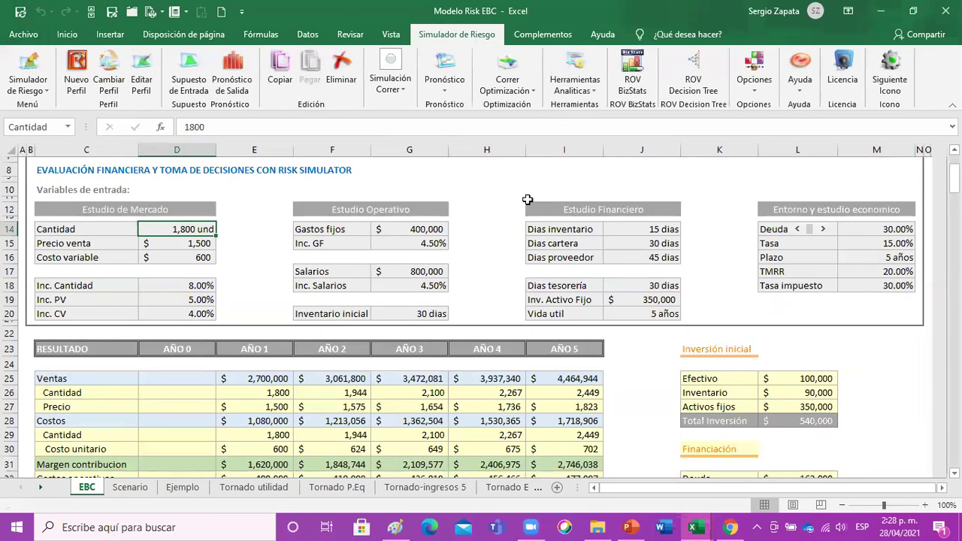
{"action": "left_click", "coordinate": [76, 72]}
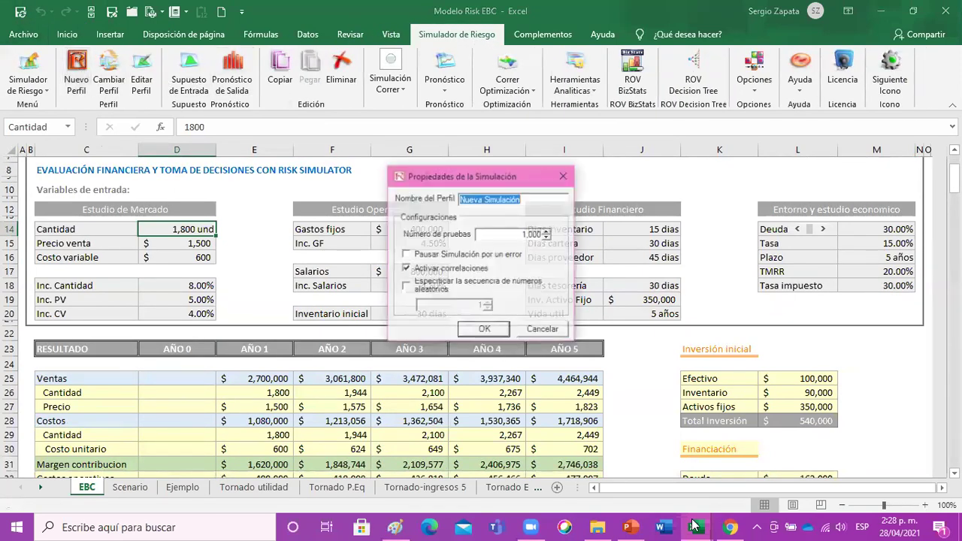
{"action": "mouse_move", "coordinate": [699, 525]}
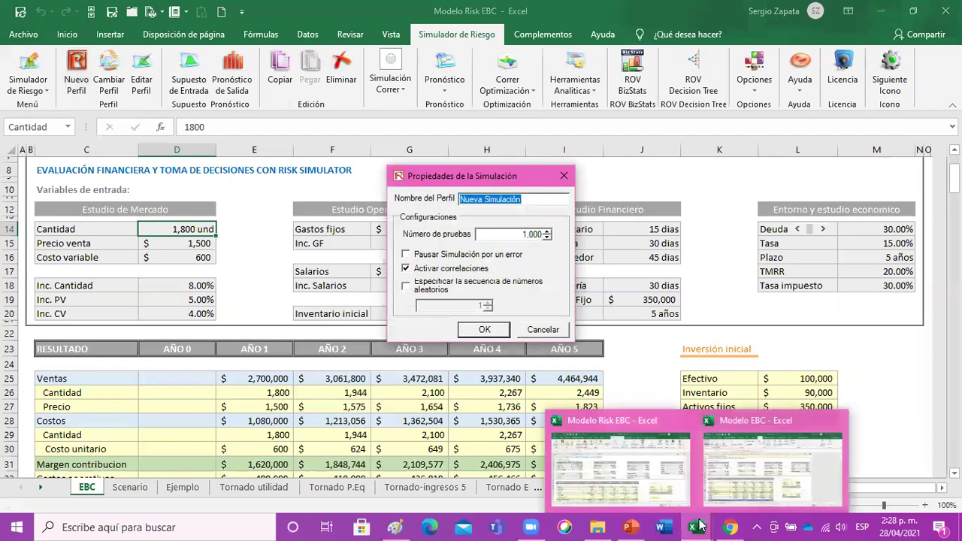
{"action": "type", "text": "Simulacion"}
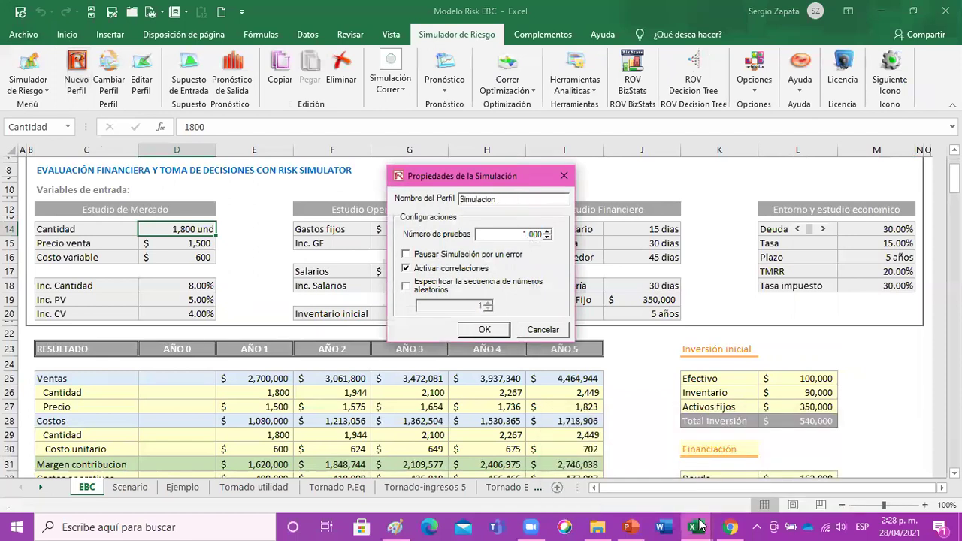
{"action": "type", "text": " MN"}
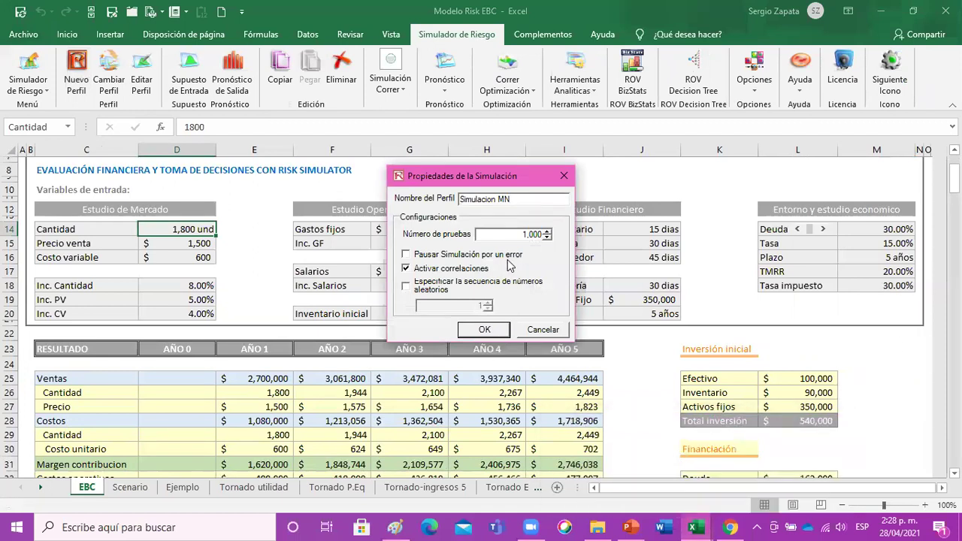
{"action": "left_click", "coordinate": [482, 331]}
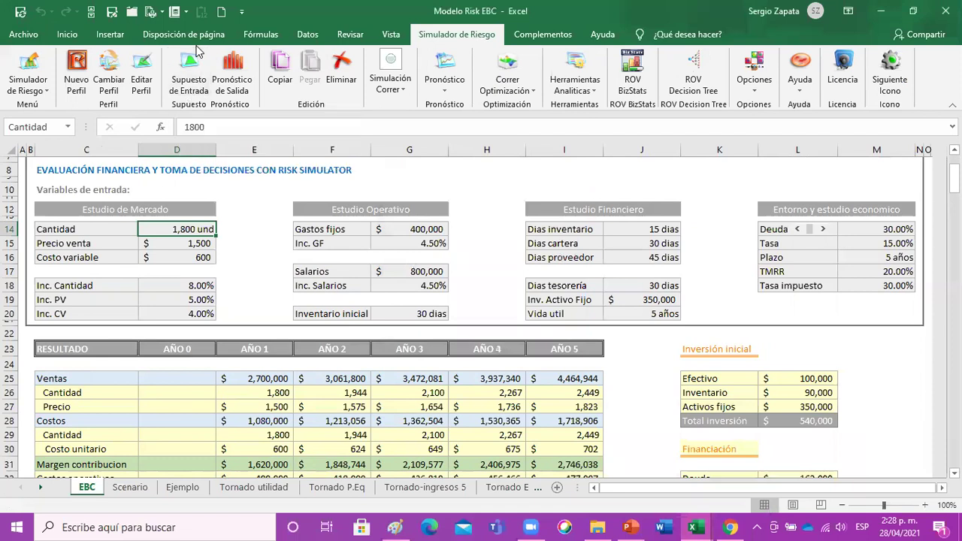
- Define an input assumption on Cantidad (D14) with a Uniforme distribution, minimum 1200 and maximum 2000
{"action": "left_click", "coordinate": [184, 69]}
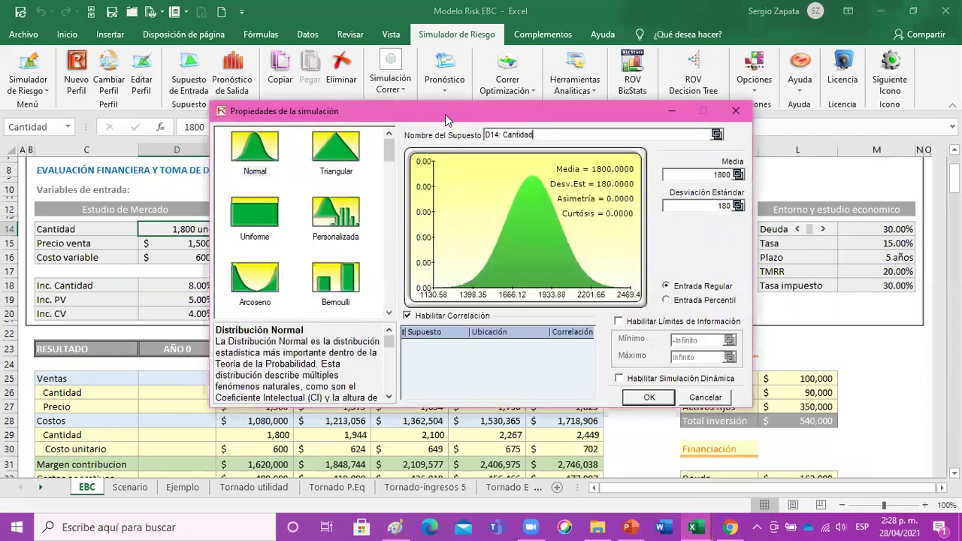
{"action": "left_click_drag", "start_coordinate": [441, 113], "coordinate": [485, 123]}
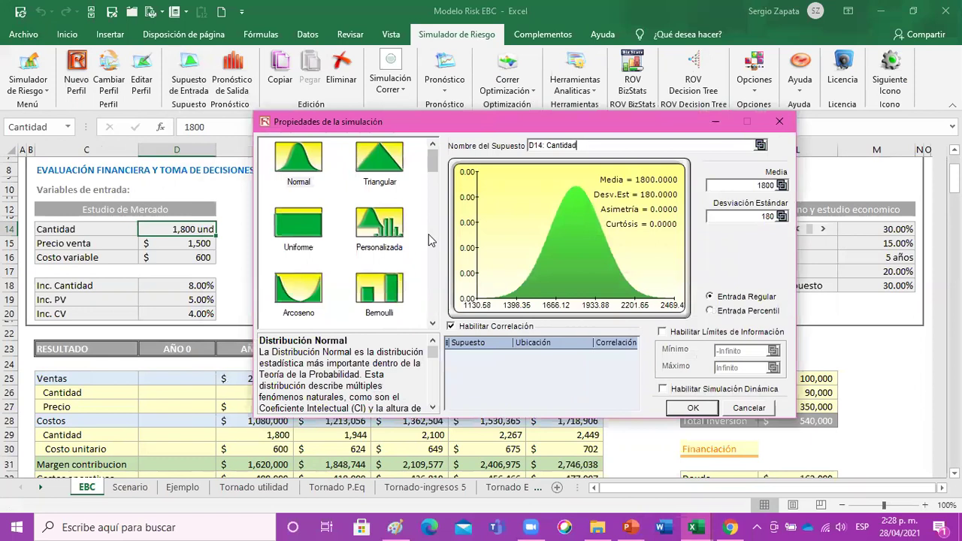
{"action": "left_click", "coordinate": [304, 227]}
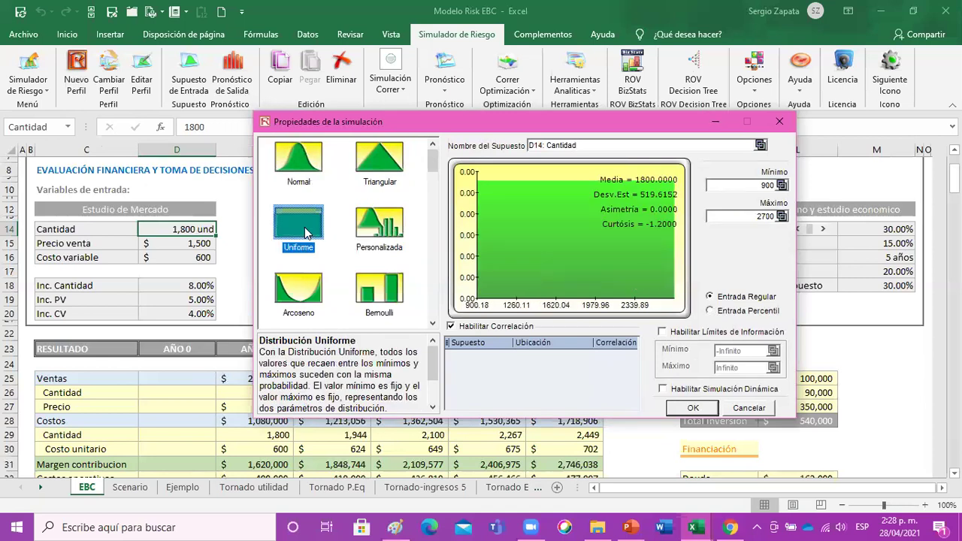
{"action": "double_click", "coordinate": [758, 185]}
{"action": "type", "text": "1200"}
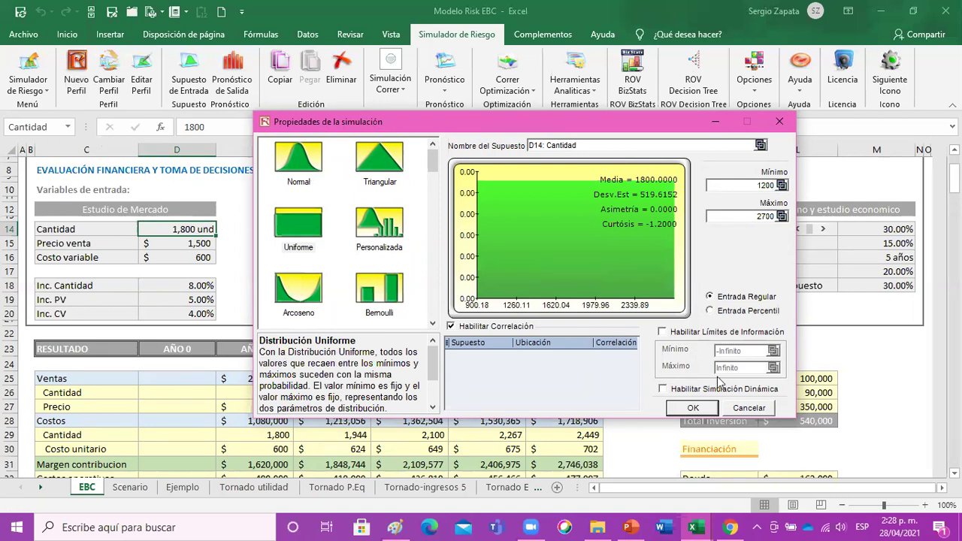
{"action": "double_click", "coordinate": [750, 215]}
{"action": "type", "text": "2000"}
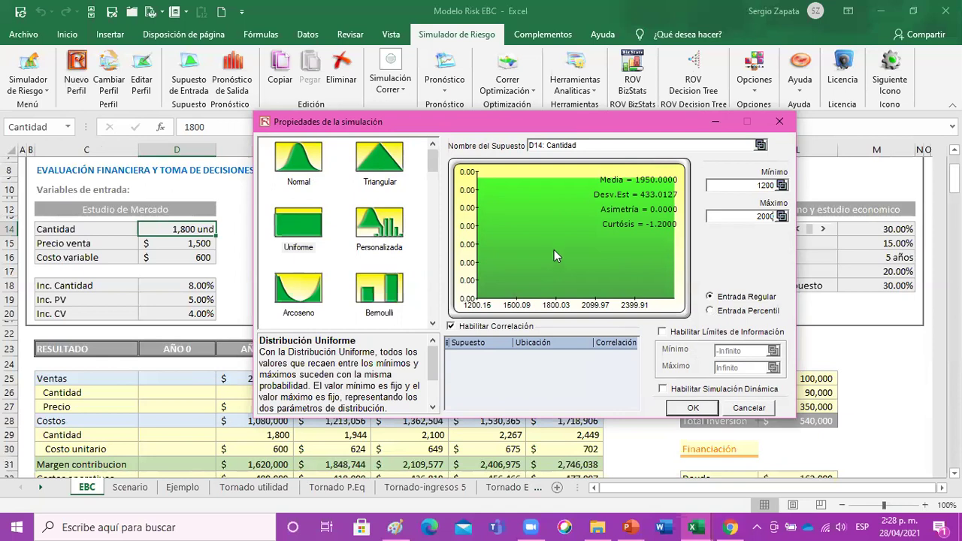
{"action": "left_click", "coordinate": [692, 408]}
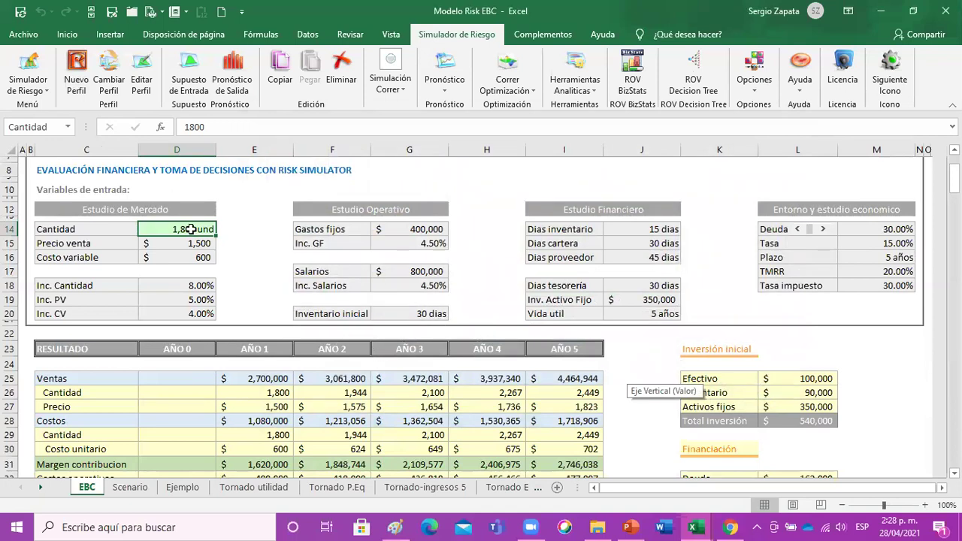
- Reopen the Cantidad input assumption to check its distribution type and limits, and close it unchanged
{"action": "left_click", "coordinate": [189, 75]}
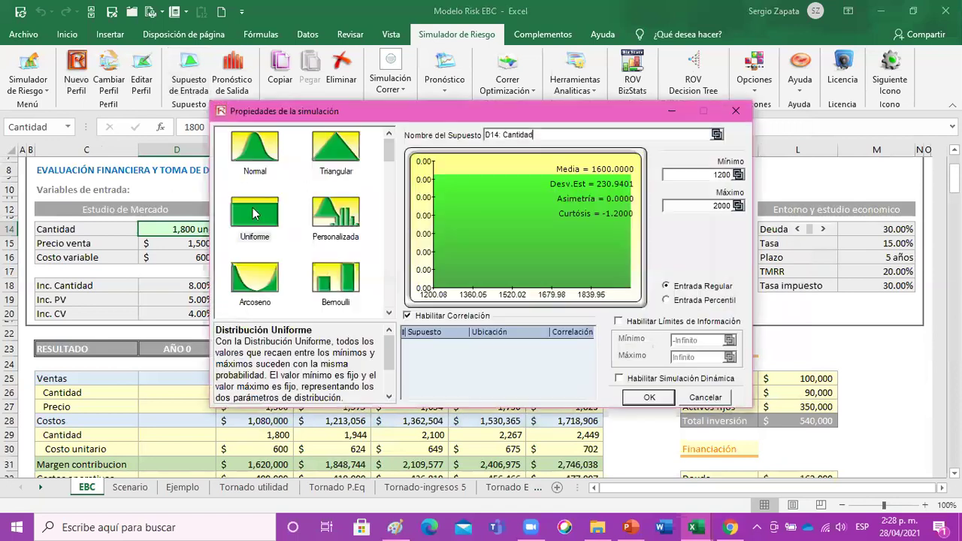
{"action": "left_click", "coordinate": [650, 398]}
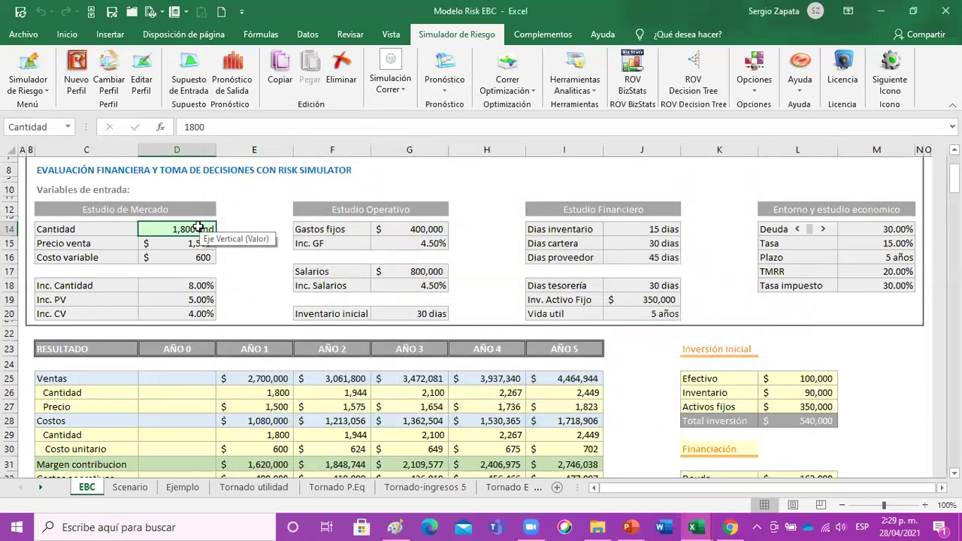
{"action": "right_click", "coordinate": [197, 227]}
{"action": "key", "text": "Escape"}
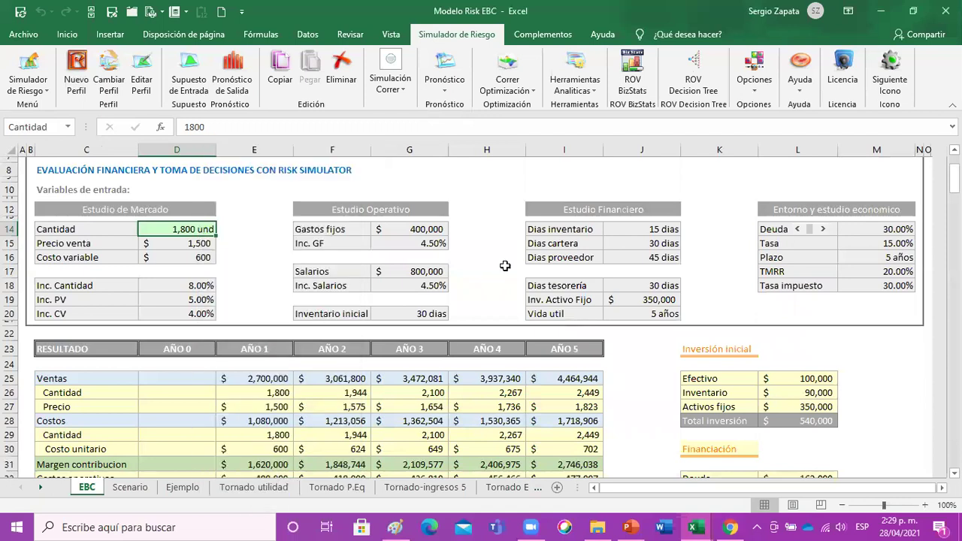
- Define an input assumption on Precio venta (D15) with a Triangular distribution: minimum 1200, most likely 1500, maximum 2200
{"action": "left_click", "coordinate": [199, 242]}
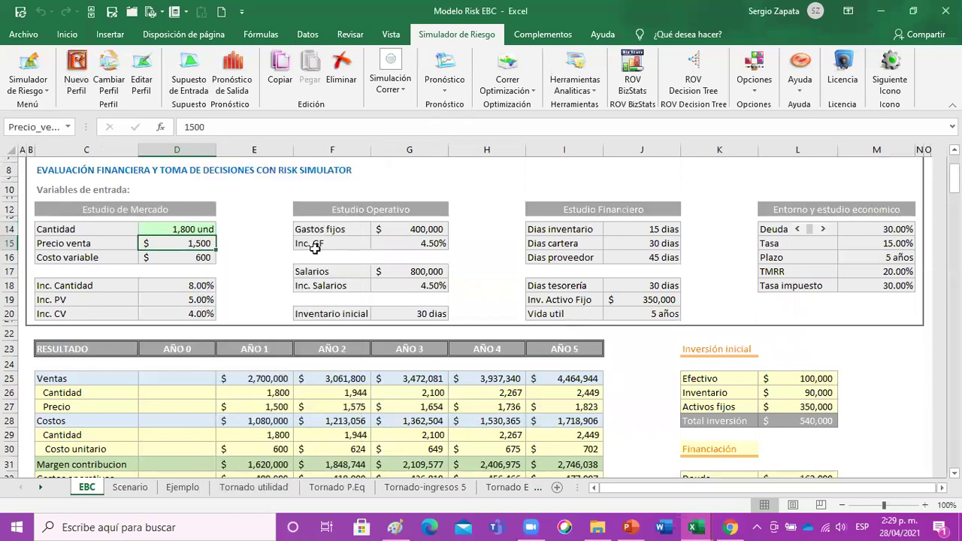
{"action": "left_click", "coordinate": [191, 88]}
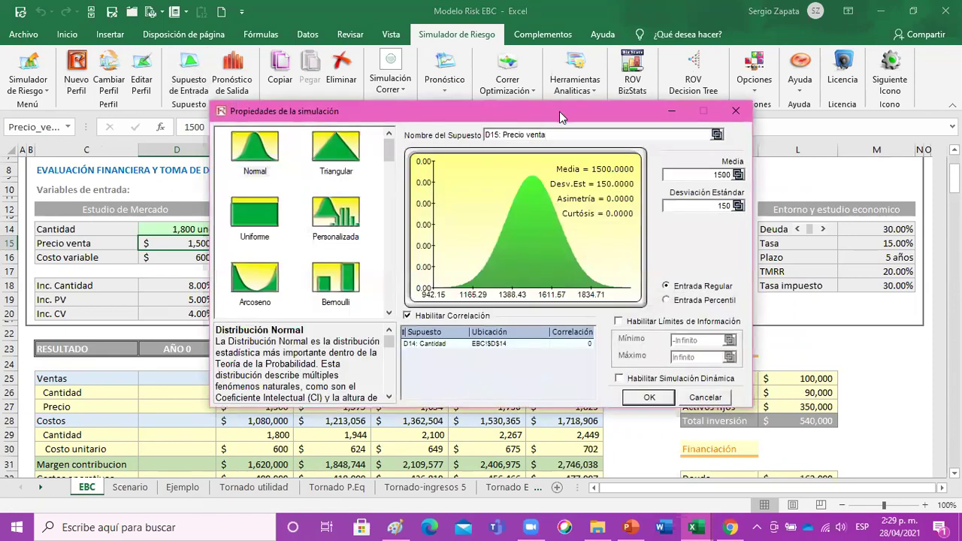
{"action": "left_click_drag", "start_coordinate": [559, 112], "coordinate": [594, 126]}
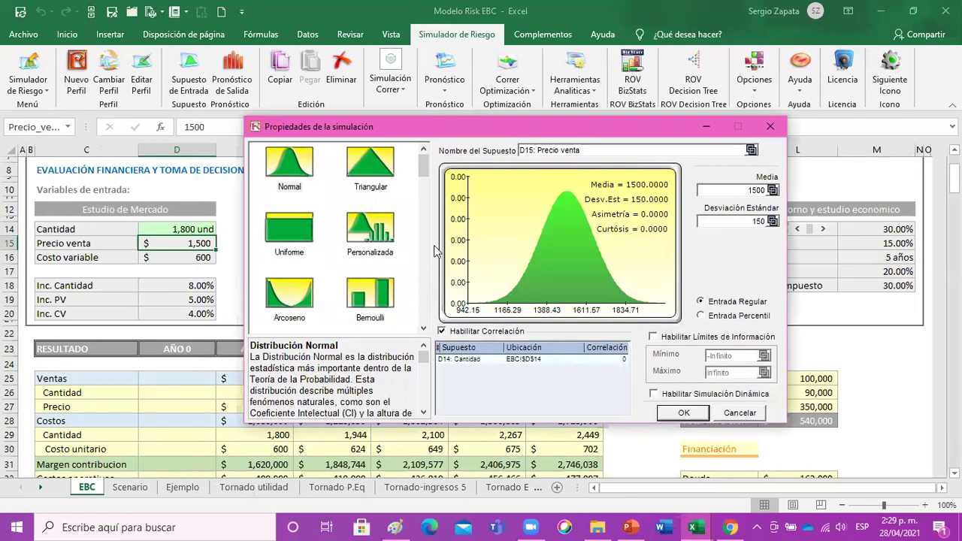
{"action": "left_click", "coordinate": [366, 172]}
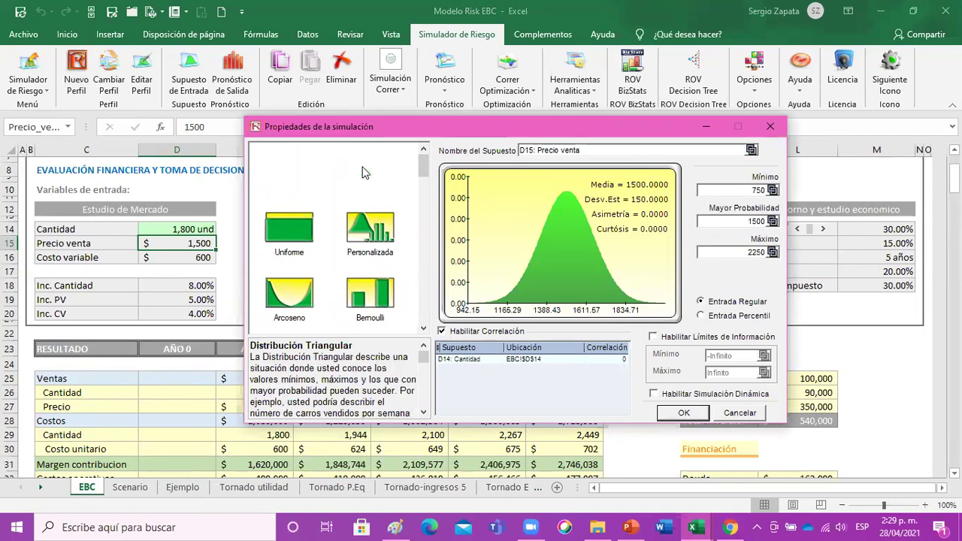
{"action": "key", "text": "Tab"}
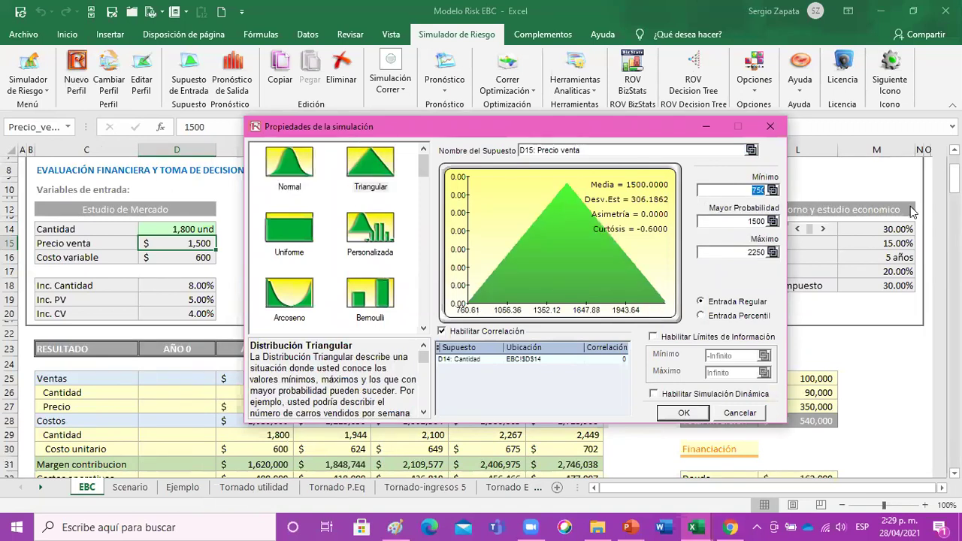
{"action": "type", "text": "1200"}
{"action": "left_click", "coordinate": [740, 252]}
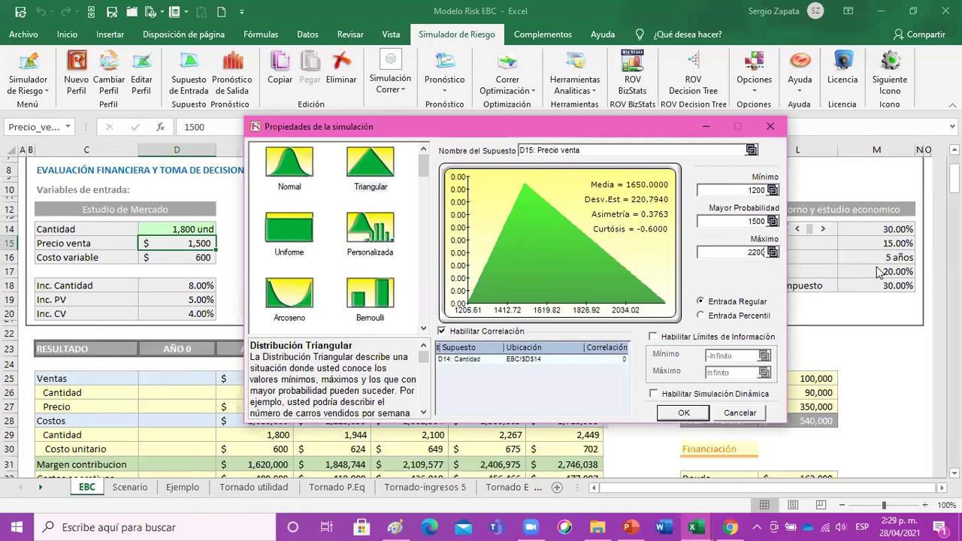
{"action": "left_click", "coordinate": [686, 414]}
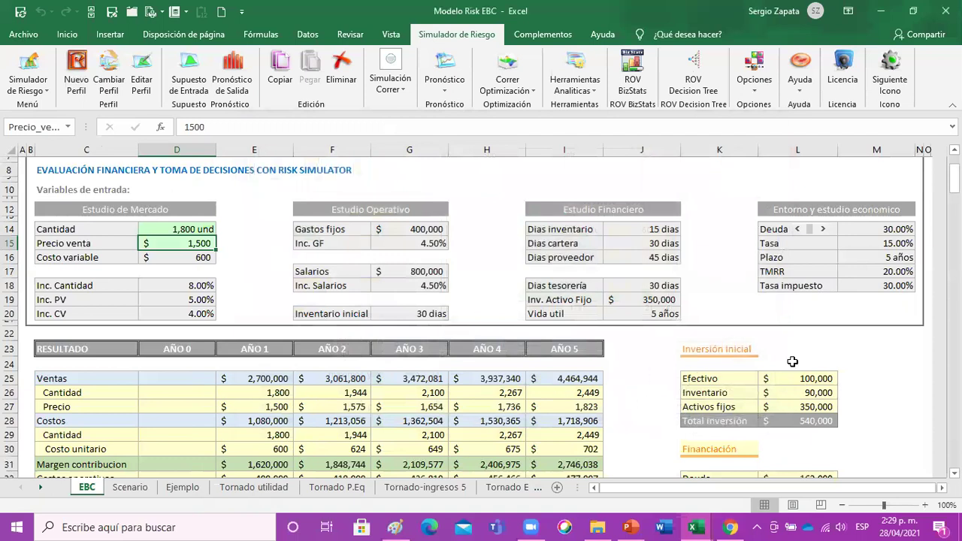
- Note the quantity range limits above the input variables, entering 1200 in I8 and 2000 in K8
{"action": "left_click", "coordinate": [536, 170]}
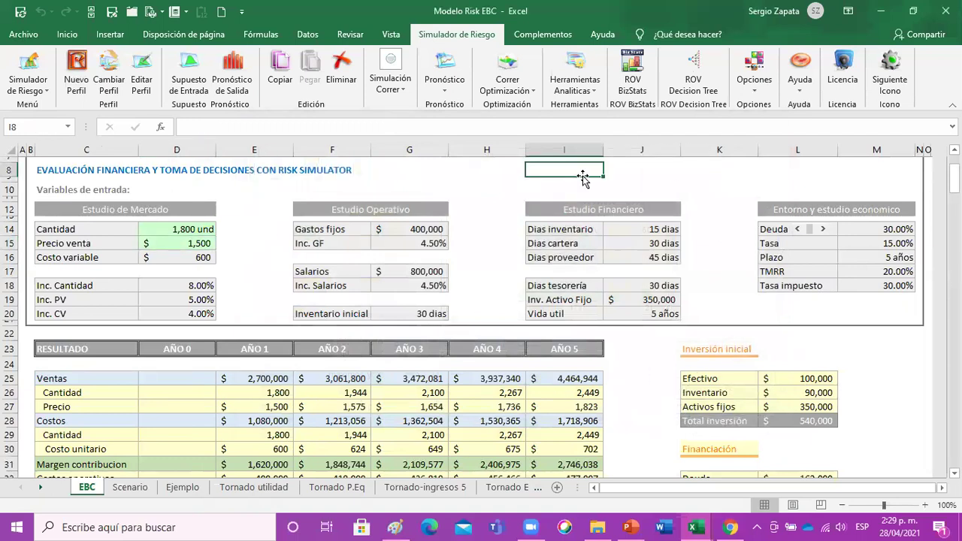
{"action": "type", "text": "1200"}
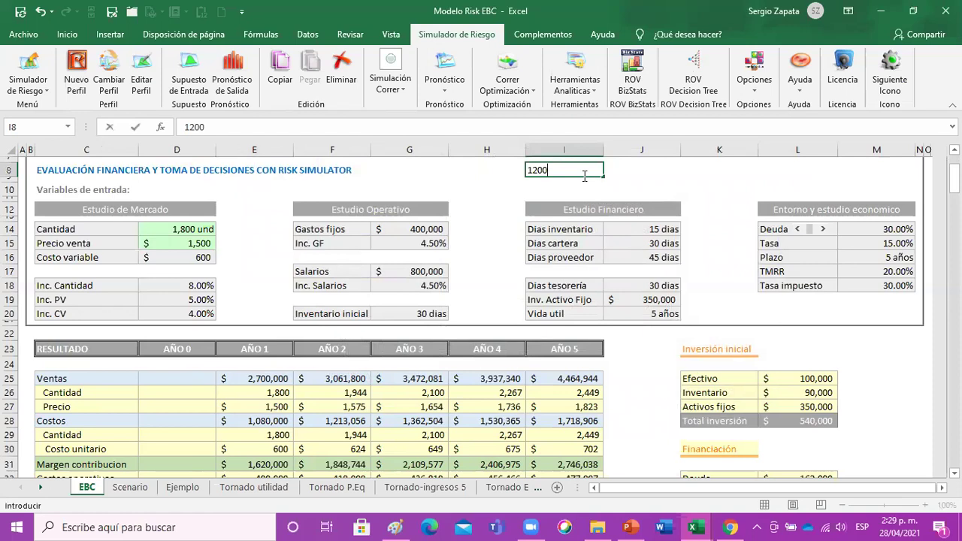
{"action": "key", "text": "Tab"}
{"action": "key", "text": "Tab"}
{"action": "type", "text": "2"}
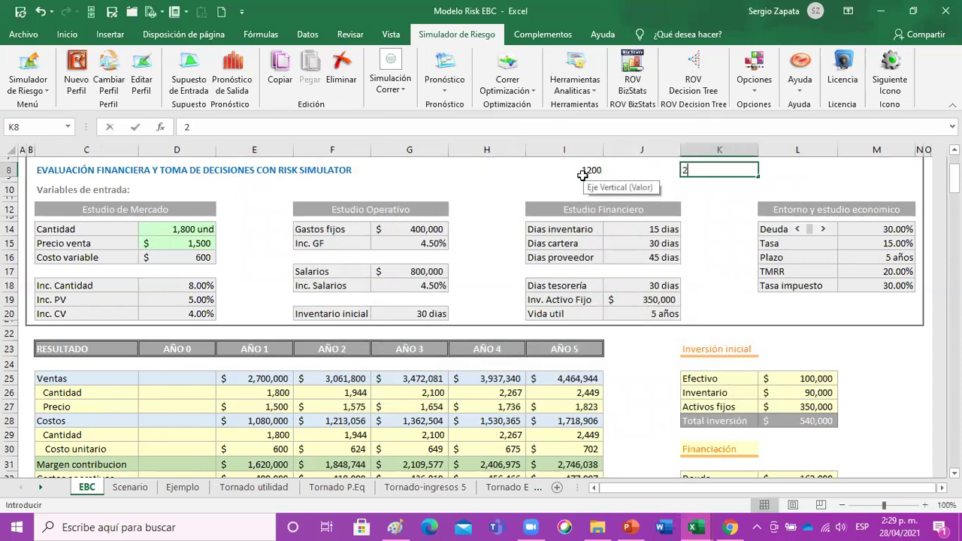
{"action": "type", "text": "000"}
{"action": "key", "text": "Return"}
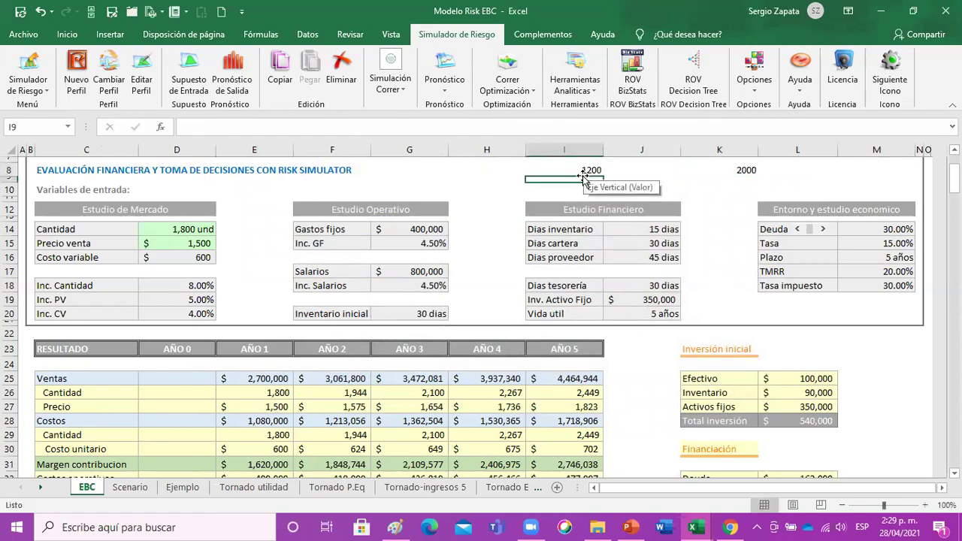
- Clear the noted range limits from cells I8:K8
{"action": "key", "text": "Up"}
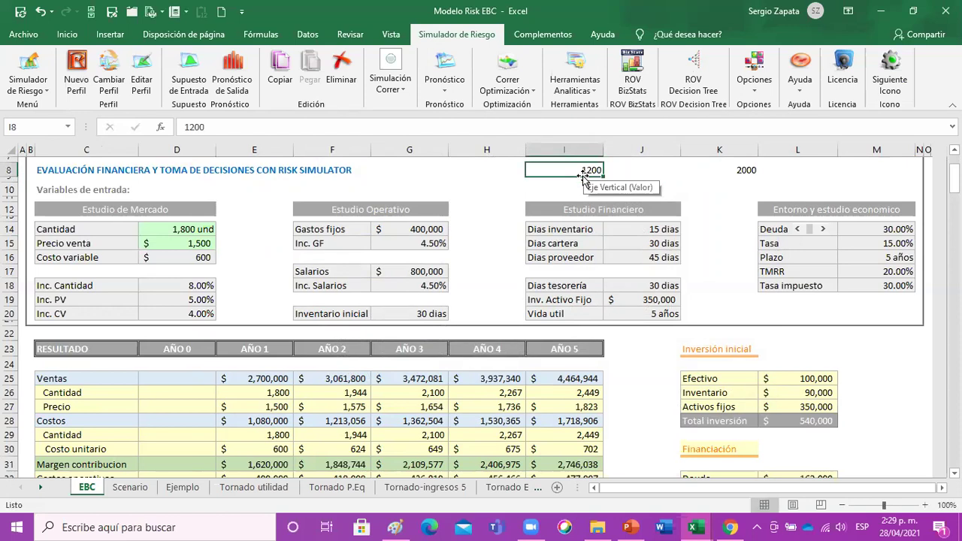
{"action": "key", "text": "shift+Right"}
{"action": "key", "text": "shift+Right"}
{"action": "key", "text": "Delete"}
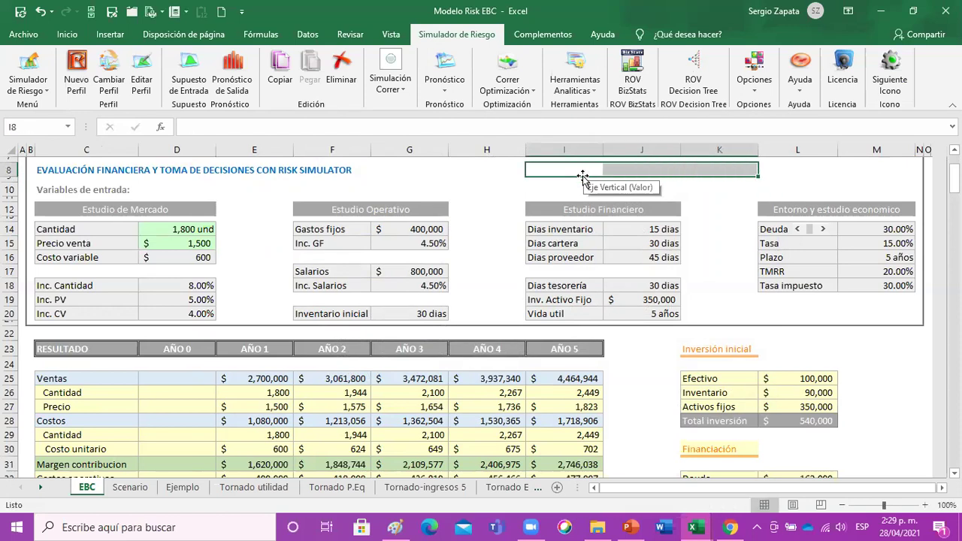
{"action": "key", "text": "Down"}
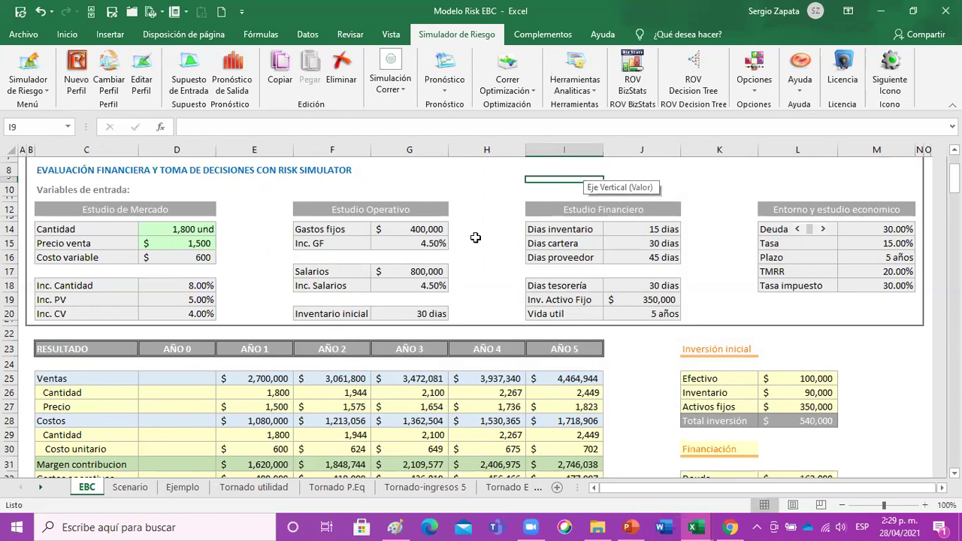
- Compare the Cantidad and Precio venta inputs on the EBC sheet with the margin table on the Scenario sheet
{"action": "scroll", "coordinate": [469, 213], "scroll_direction": "up", "scroll_amount": 3}
{"action": "scroll", "coordinate": [468, 213], "scroll_direction": "down", "scroll_amount": 3}
{"action": "left_click", "coordinate": [129, 487]}
{"action": "left_click", "coordinate": [86, 488]}
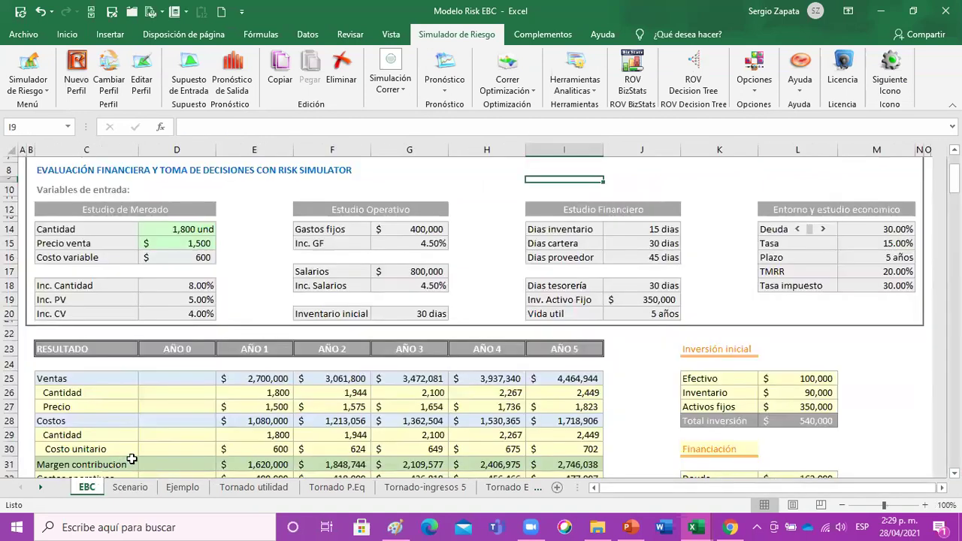
{"action": "left_click", "coordinate": [120, 488]}
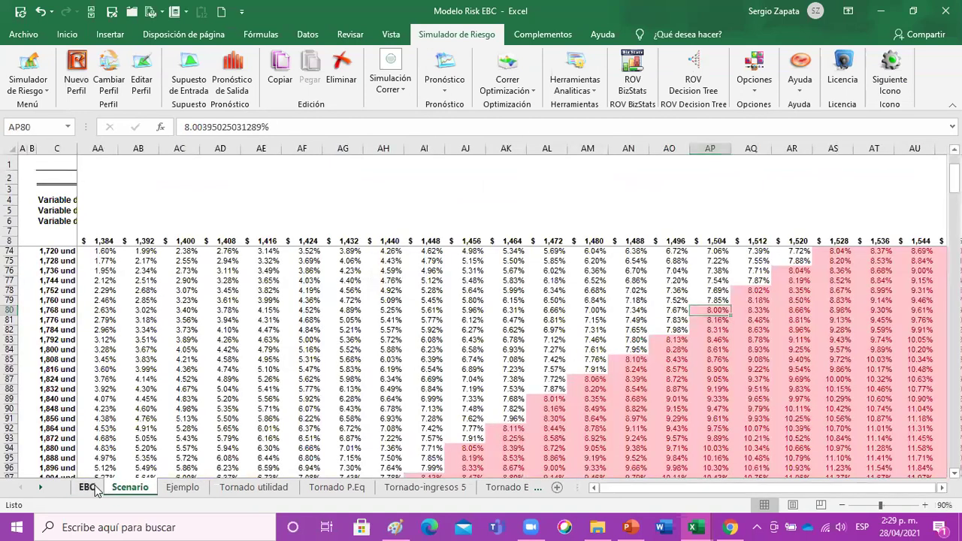
- On the EBC sheet, reapply the Triangular distribution to the Precio venta assumption (D15) with 1200, 1500 and 2200
{"action": "left_click", "coordinate": [89, 488]}
{"action": "left_click", "coordinate": [889, 378]}
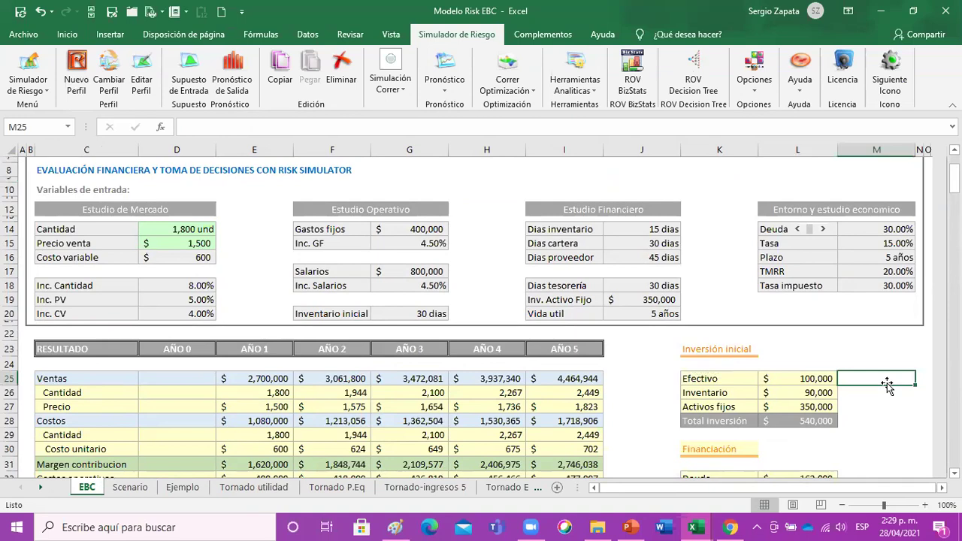
{"action": "scroll", "coordinate": [886, 385], "scroll_direction": "down", "scroll_amount": 3}
{"action": "scroll", "coordinate": [887, 384], "scroll_direction": "down", "scroll_amount": 10}
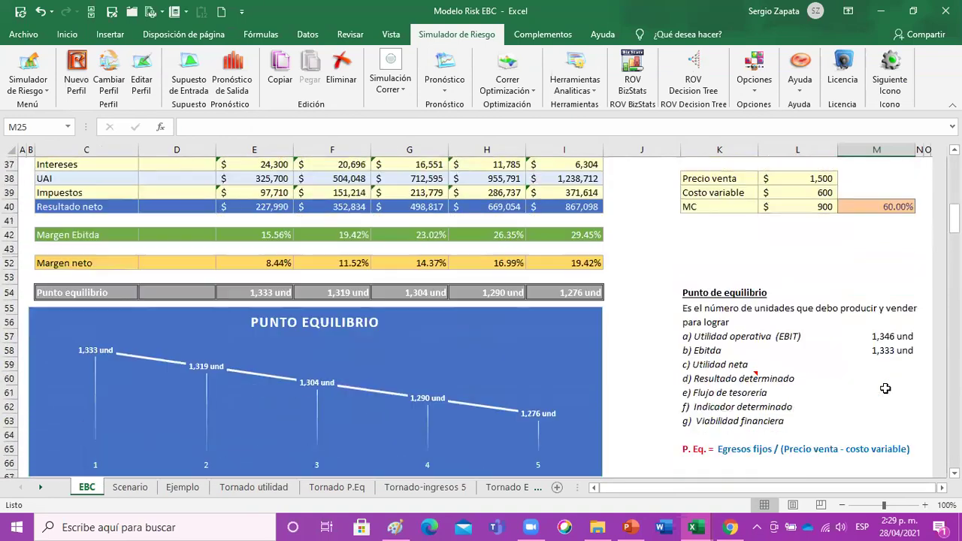
{"action": "scroll", "coordinate": [887, 368], "scroll_direction": "up", "scroll_amount": 13}
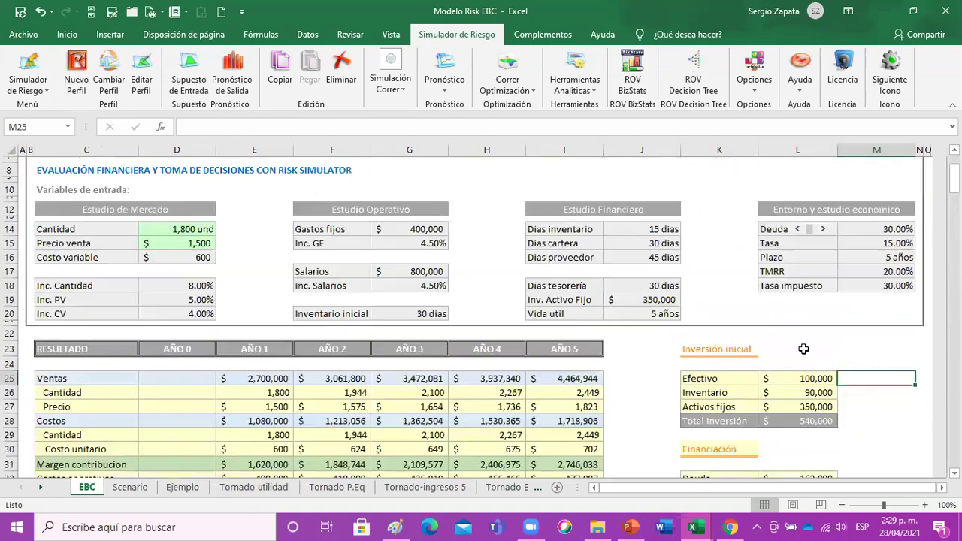
{"action": "scroll", "coordinate": [784, 344], "scroll_direction": "down", "scroll_amount": 2}
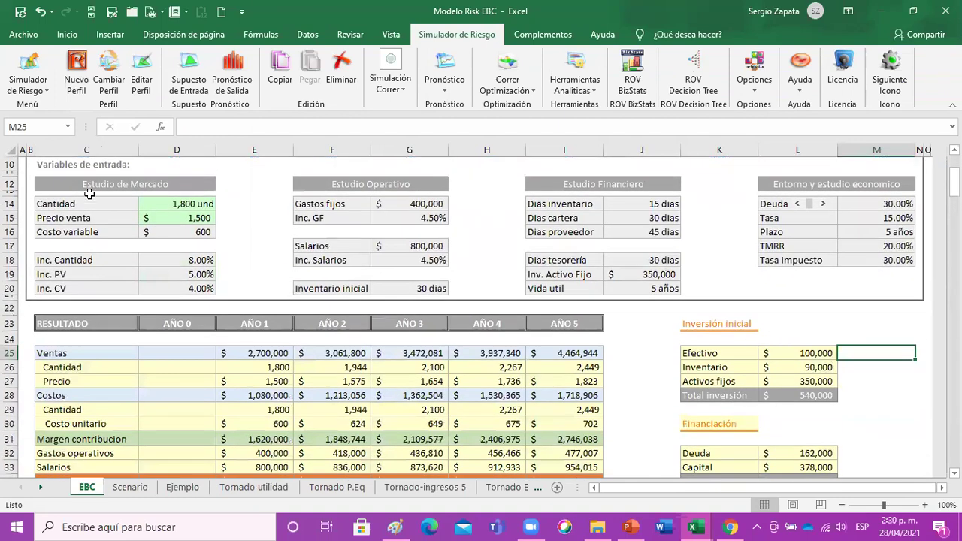
{"action": "left_click", "coordinate": [161, 216]}
{"action": "left_click", "coordinate": [189, 75]}
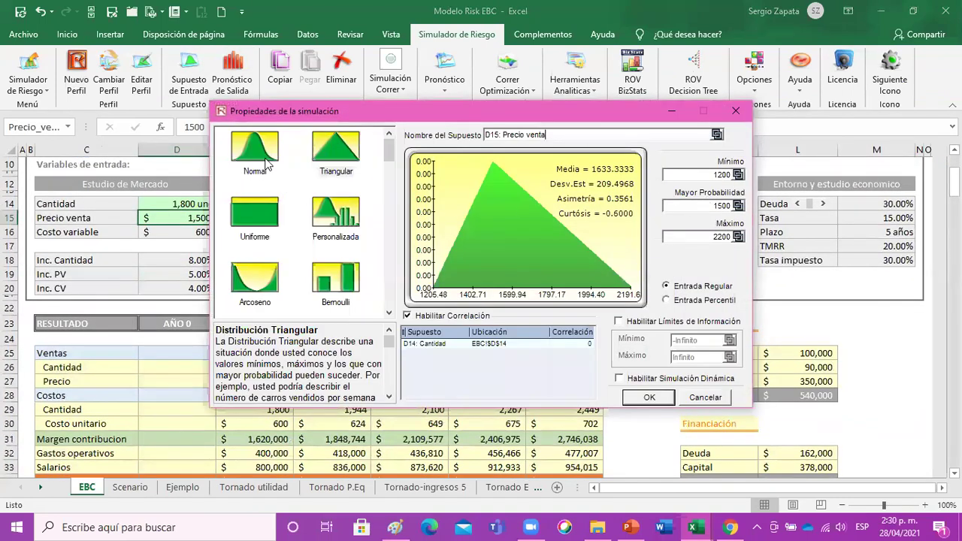
{"action": "left_click", "coordinate": [335, 152]}
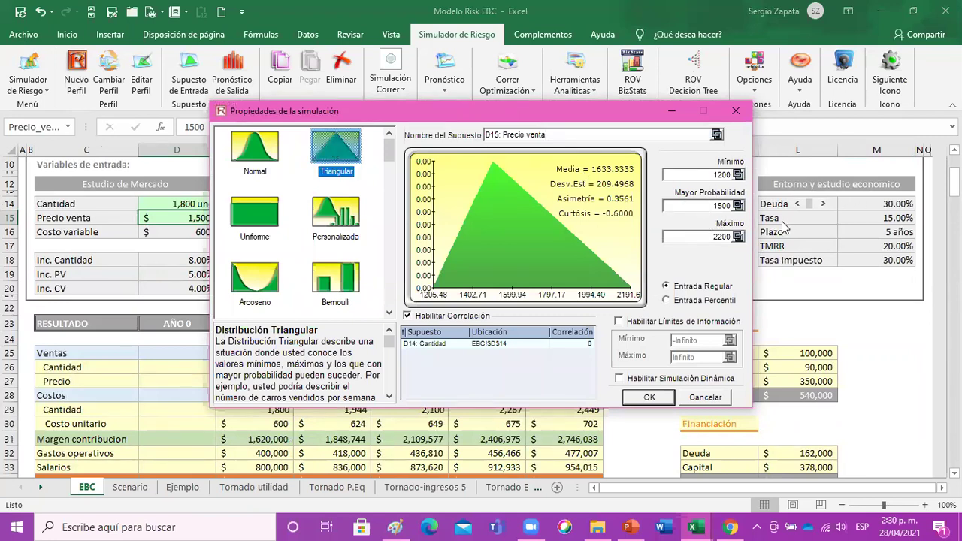
{"action": "left_click", "coordinate": [651, 398]}
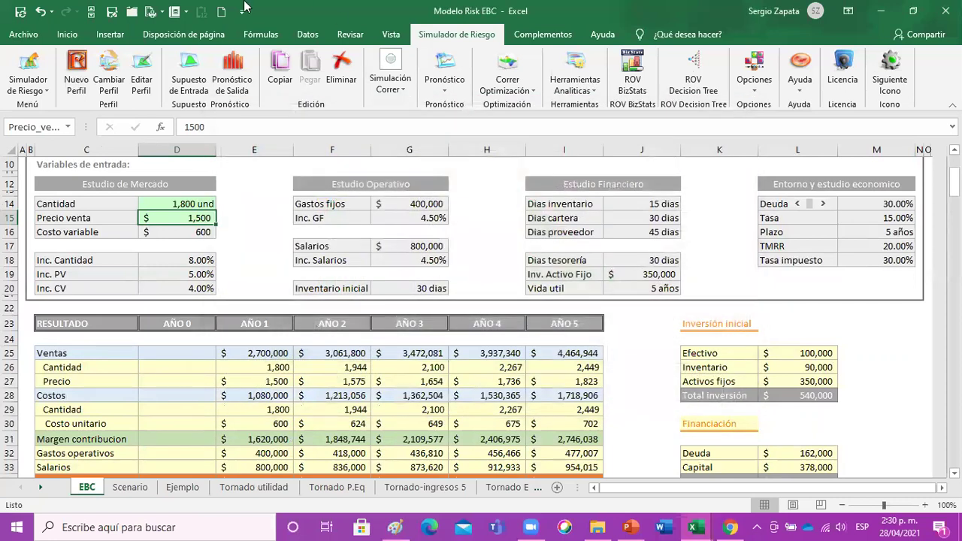
- Create a blank workbook and return to the Modelo Risk EBC workbook
{"action": "left_click", "coordinate": [221, 11]}
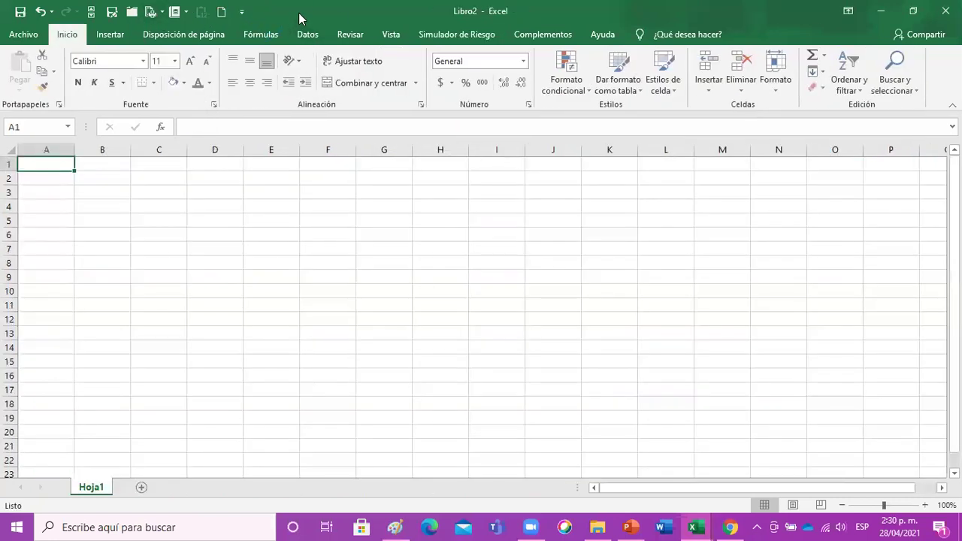
{"action": "key", "text": "ctrl+w"}
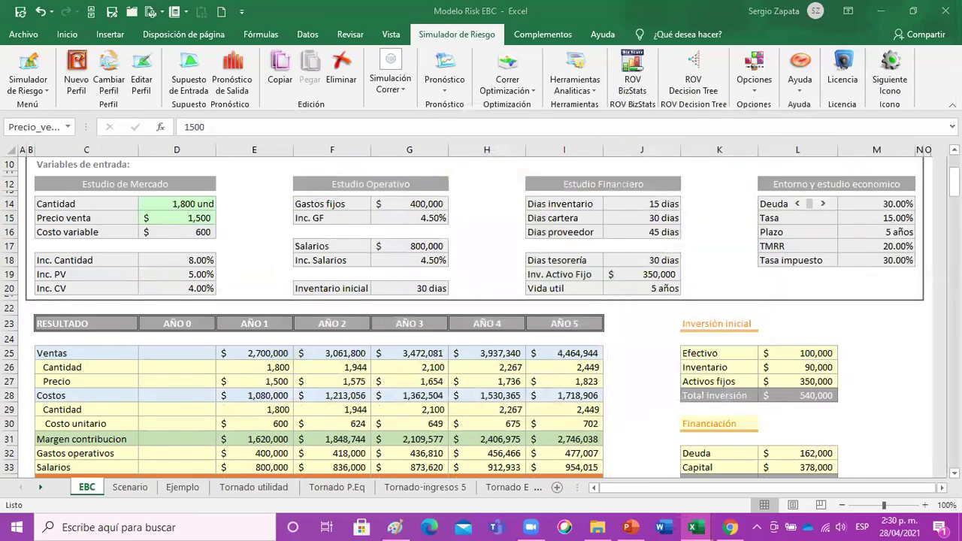
{"action": "key", "text": "Escape"}
- Define an input assumption on Costo variable (D16) with a Normal distribution, mean 600 and standard deviation 60
{"action": "left_click", "coordinate": [164, 230]}
{"action": "left_click", "coordinate": [189, 75]}
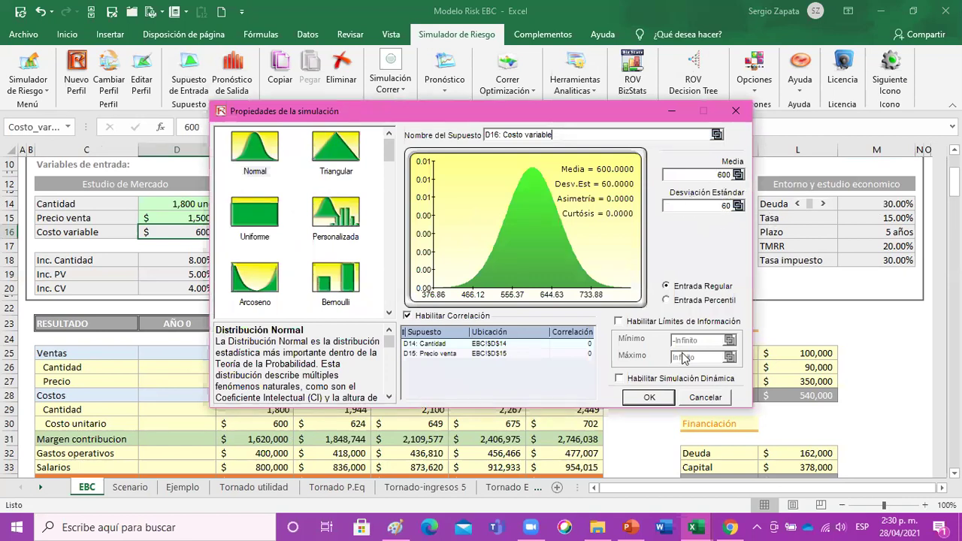
{"action": "left_click", "coordinate": [644, 396]}
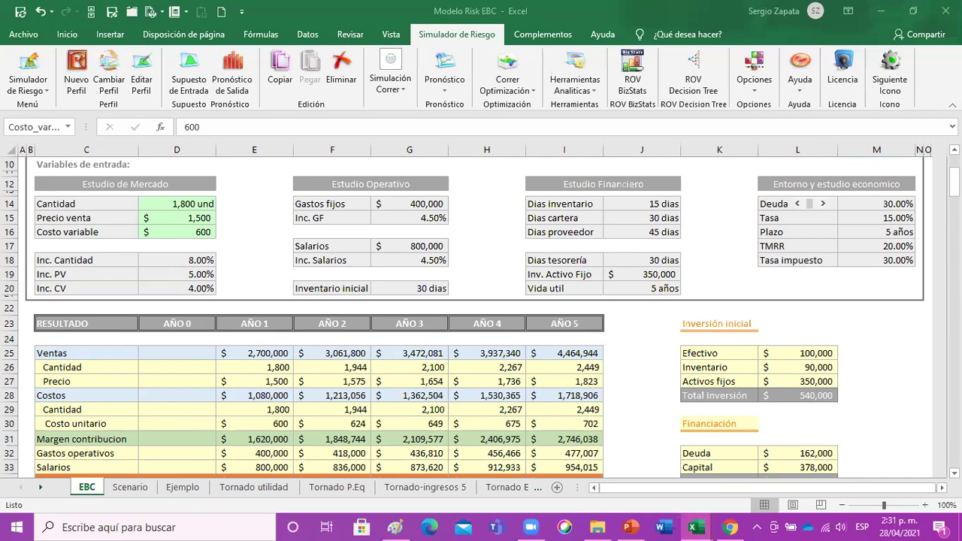
- Define an input assumption on Gastos fijos (G14) with a Normal distribution, mean 400000 and standard deviation 40000
{"action": "left_click", "coordinate": [203, 260]}
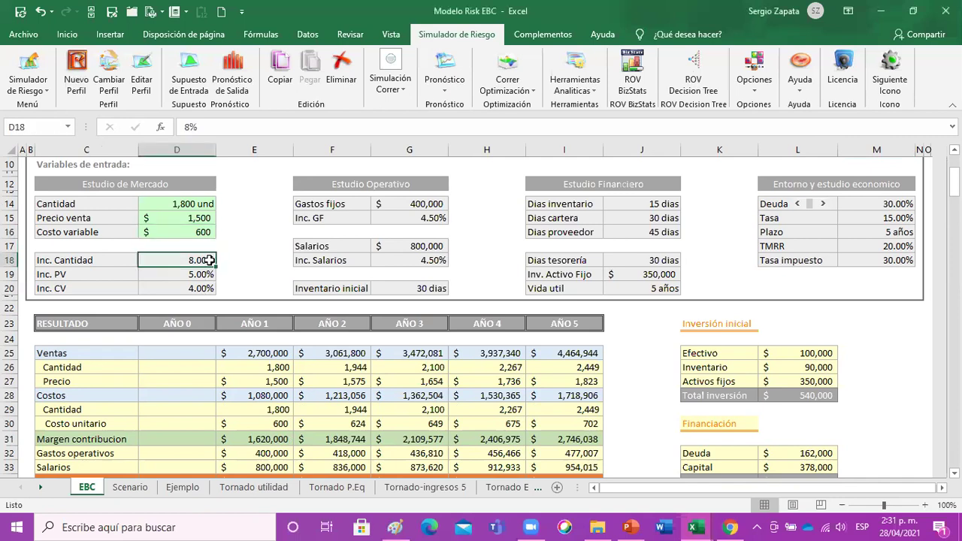
{"action": "left_click", "coordinate": [405, 205]}
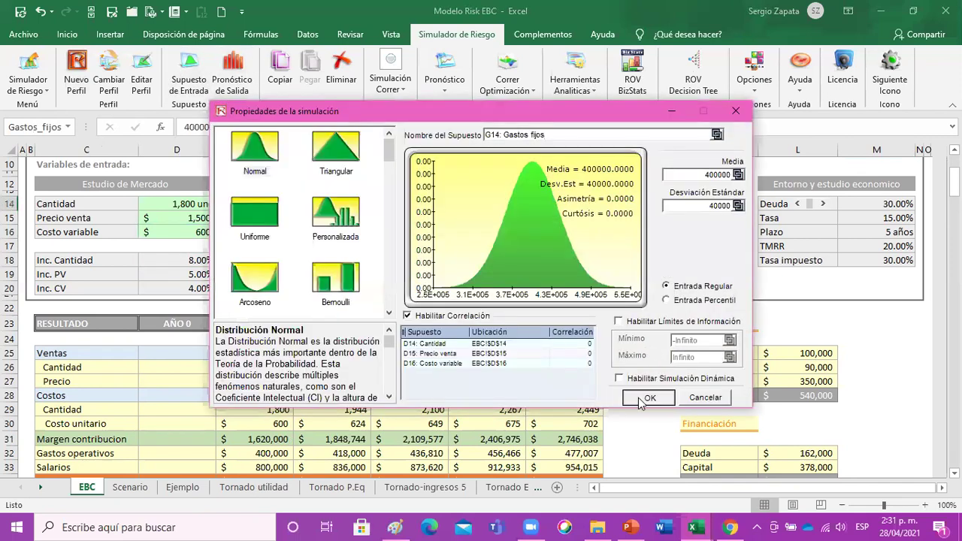
{"action": "left_click", "coordinate": [644, 395]}
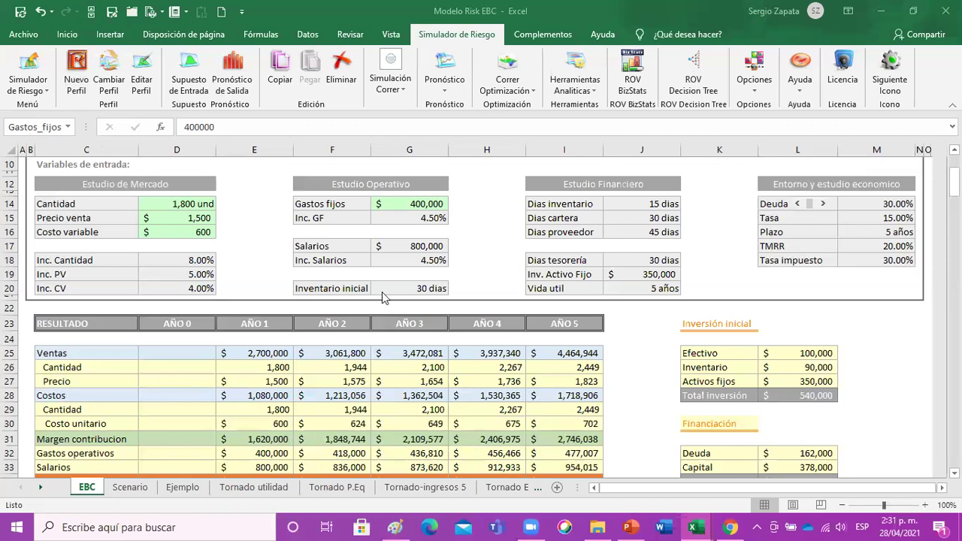
- Define an input assumption on Salarios (G17) with a Normal distribution, mean 800000 and standard deviation 80000
{"action": "left_click", "coordinate": [409, 242]}
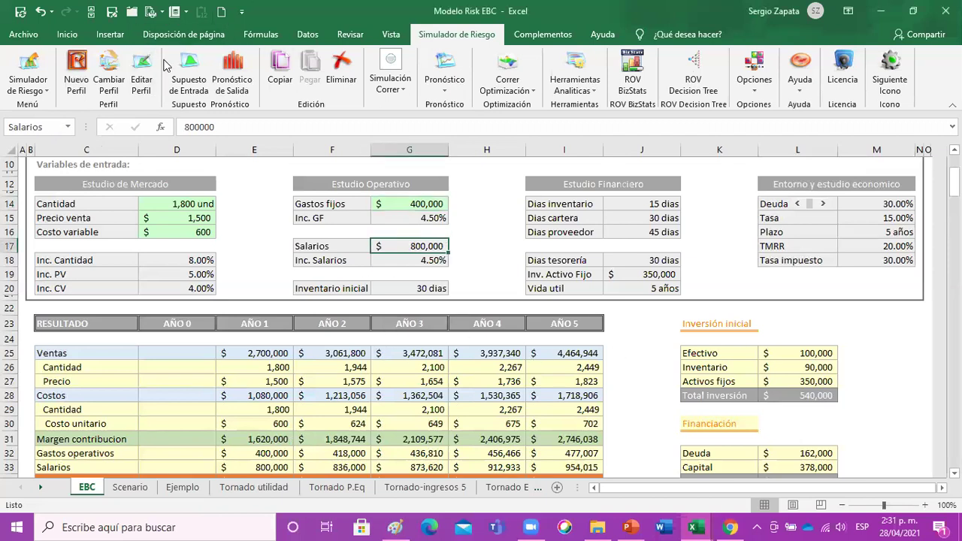
{"action": "left_click", "coordinate": [189, 66]}
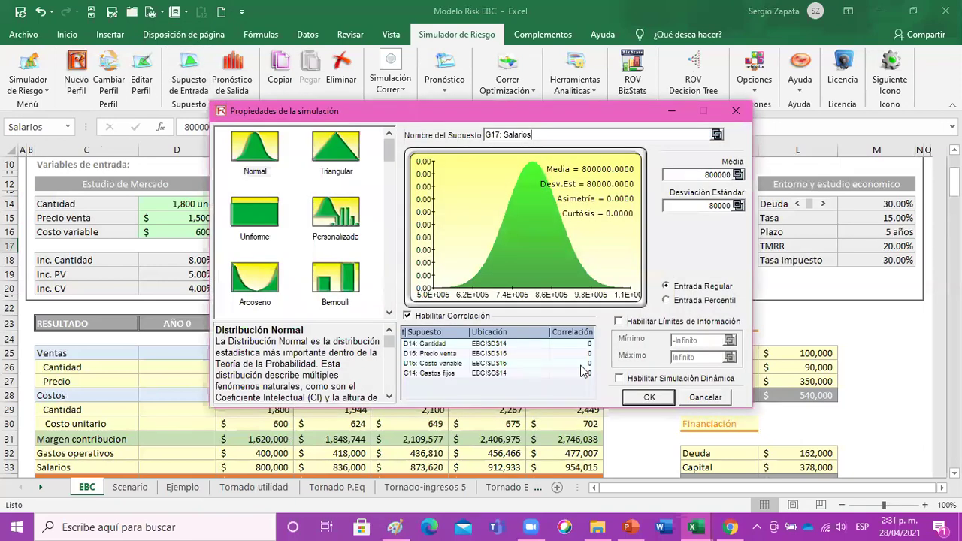
{"action": "left_click", "coordinate": [650, 398]}
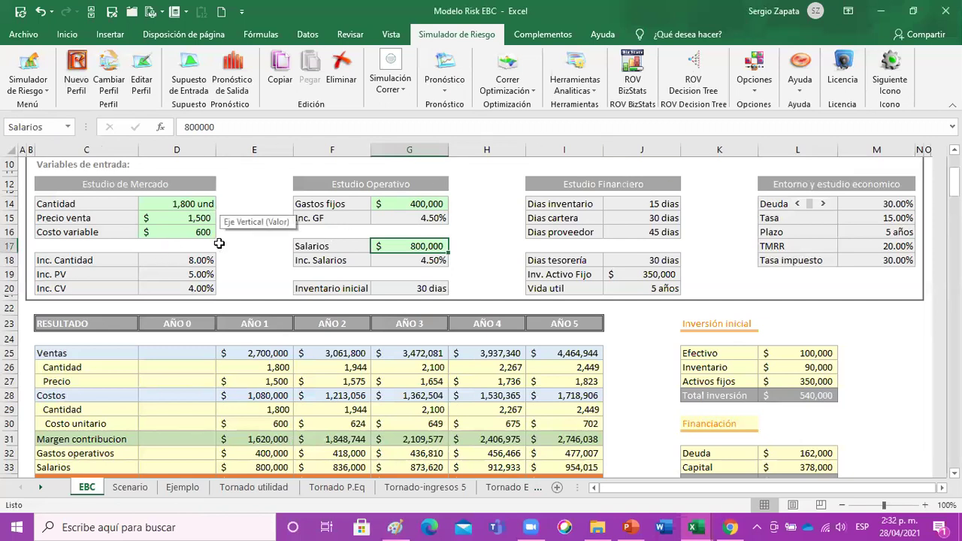
- Define an output forecast named Margen neto on the Año 1 net margin cell (E52)
{"action": "scroll", "coordinate": [221, 269], "scroll_direction": "down", "scroll_amount": 3}
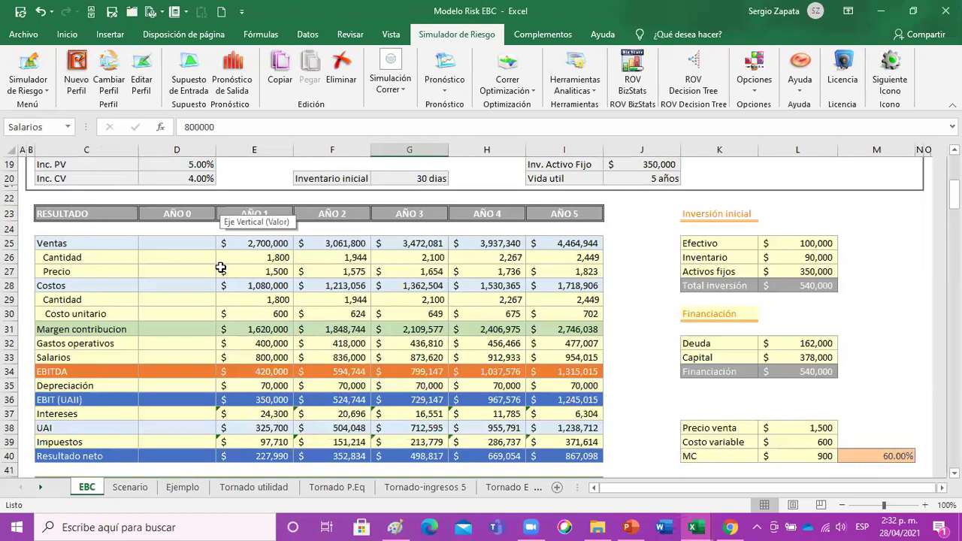
{"action": "scroll", "coordinate": [220, 269], "scroll_direction": "down", "scroll_amount": 3}
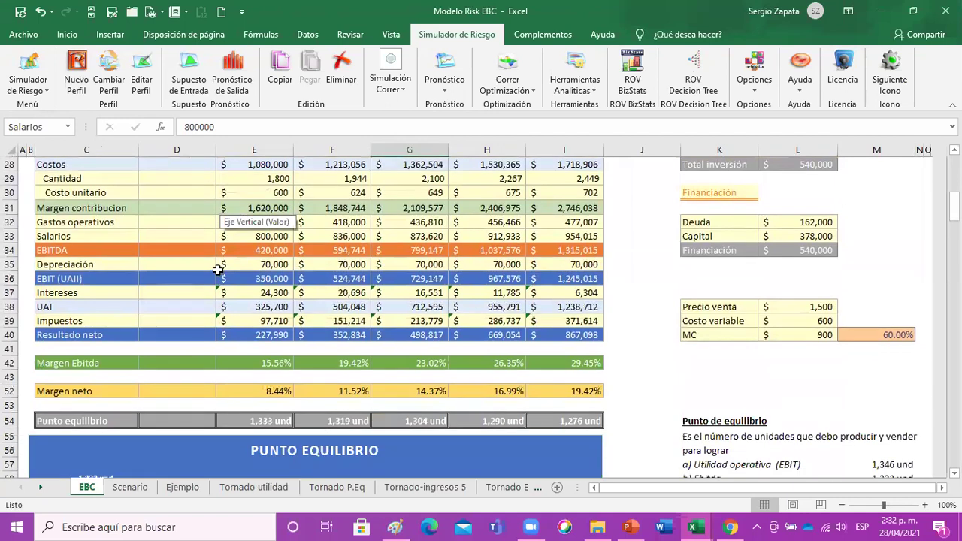
{"action": "left_click", "coordinate": [280, 392]}
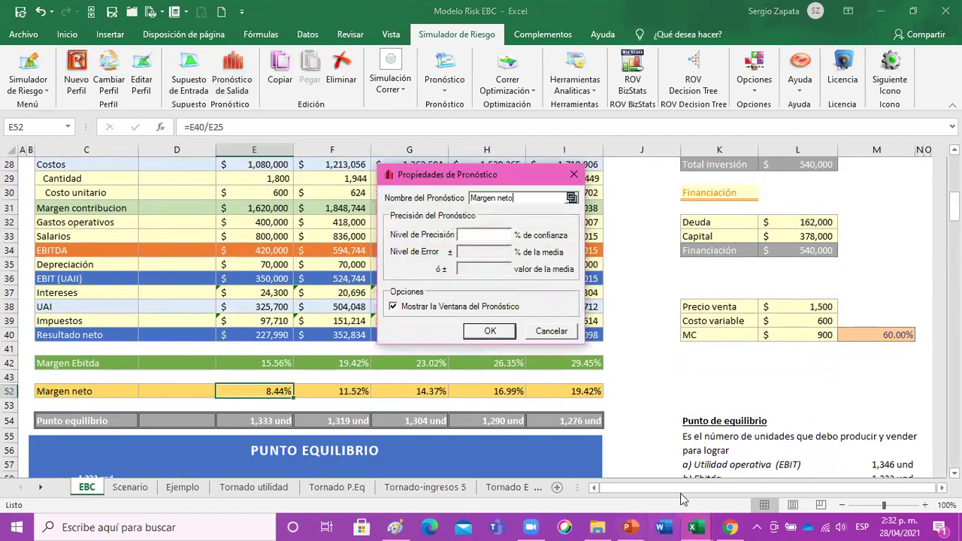
{"action": "left_click", "coordinate": [489, 331]}
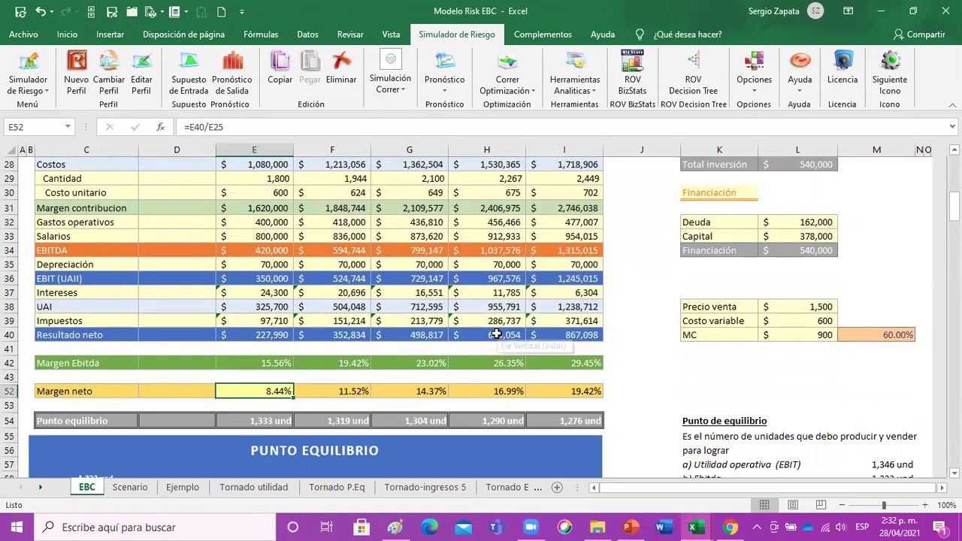
- Review the input variables against the Año 1 margin results, and check the Gastos fijos (G14) distribution and its correlations with the other assumptions
{"action": "scroll", "coordinate": [493, 334], "scroll_direction": "up", "scroll_amount": 6}
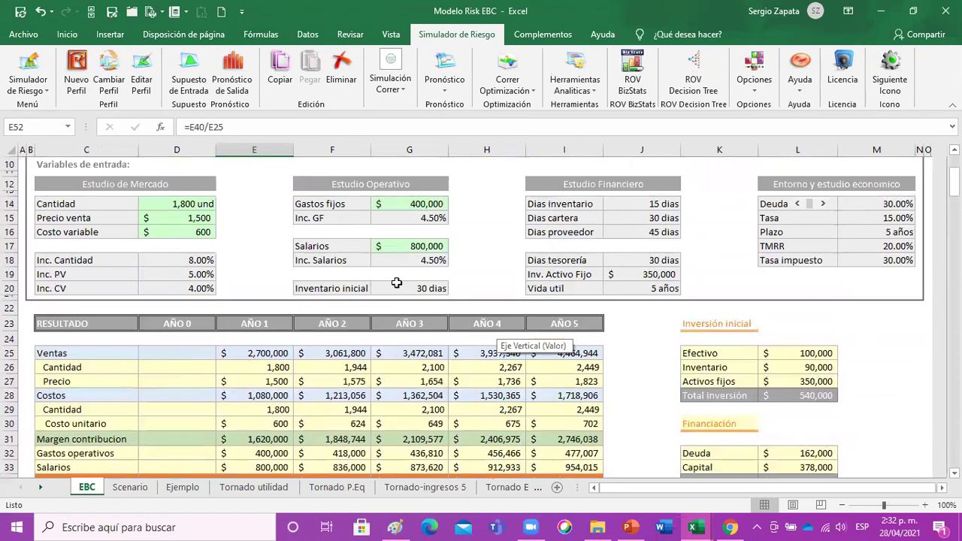
{"action": "scroll", "coordinate": [396, 283], "scroll_direction": "down", "scroll_amount": 5}
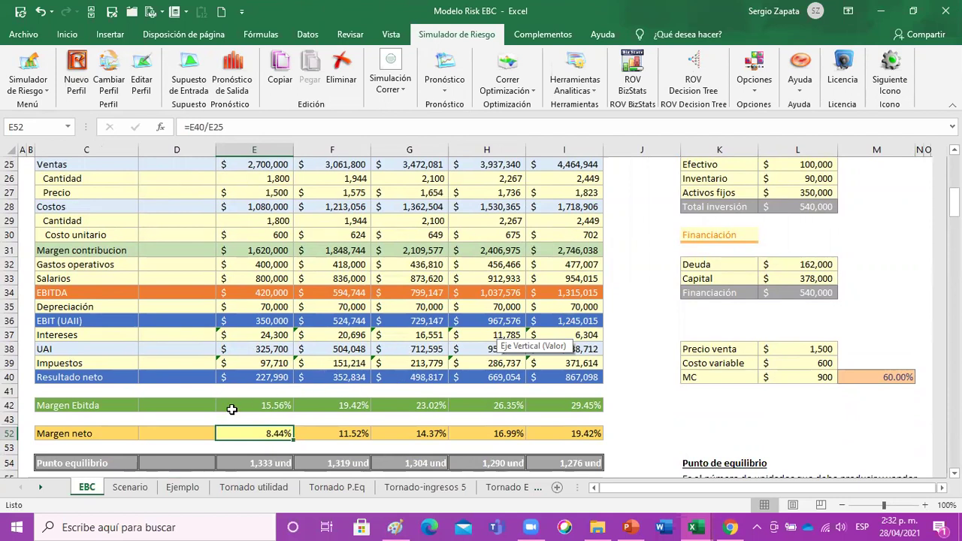
{"action": "scroll", "coordinate": [259, 403], "scroll_direction": "down", "scroll_amount": 1}
{"action": "scroll", "coordinate": [259, 403], "scroll_direction": "down", "scroll_amount": 1}
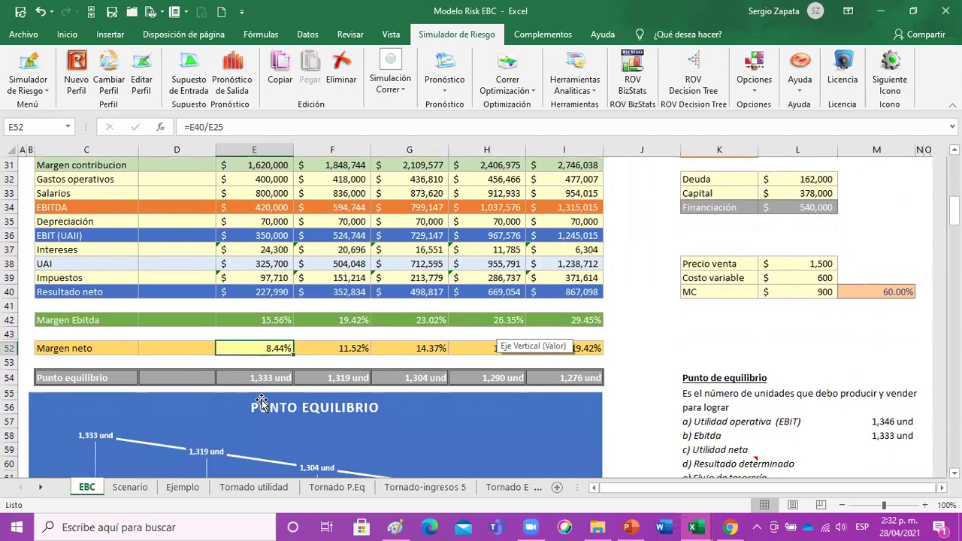
{"action": "scroll", "coordinate": [261, 400], "scroll_direction": "up", "scroll_amount": 1}
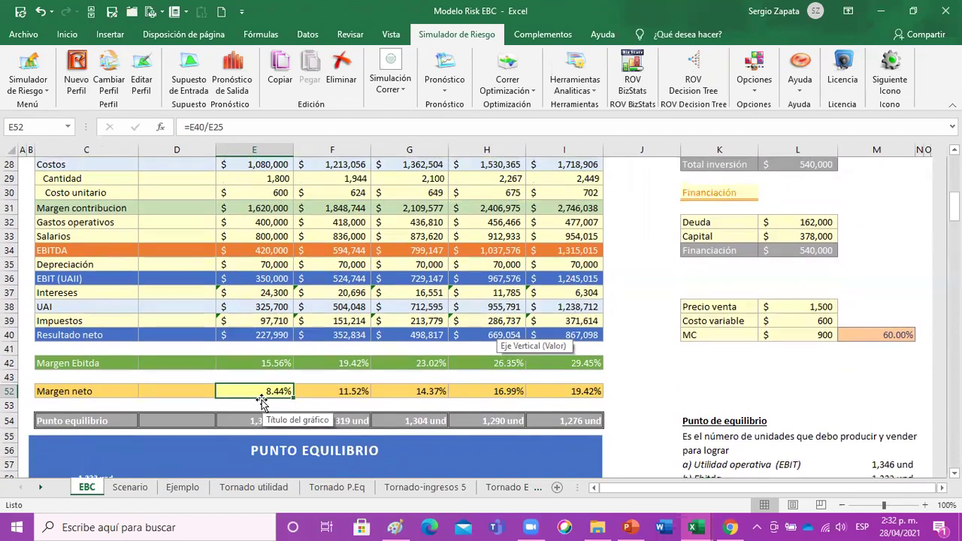
{"action": "scroll", "coordinate": [261, 403], "scroll_direction": "up", "scroll_amount": 7}
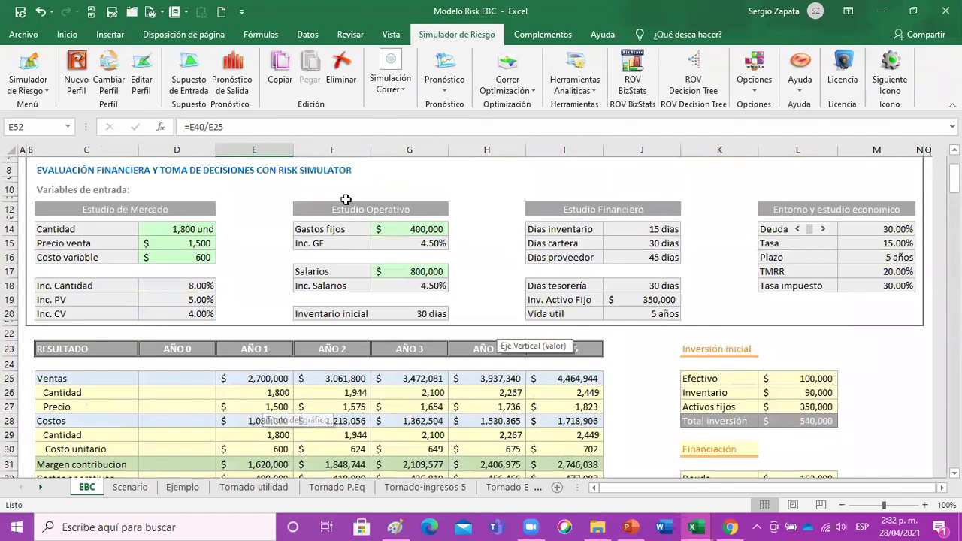
{"action": "left_click", "coordinate": [402, 227]}
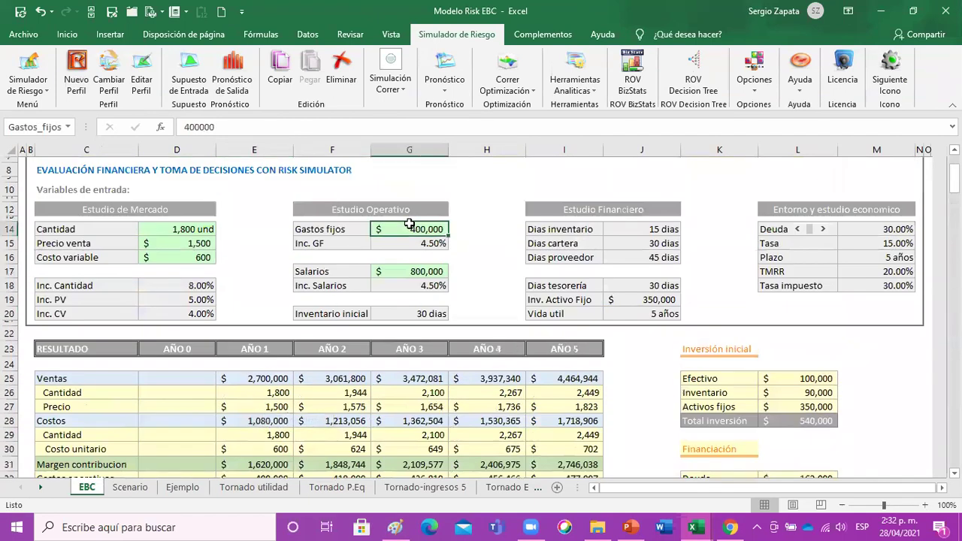
{"action": "left_click", "coordinate": [188, 68]}
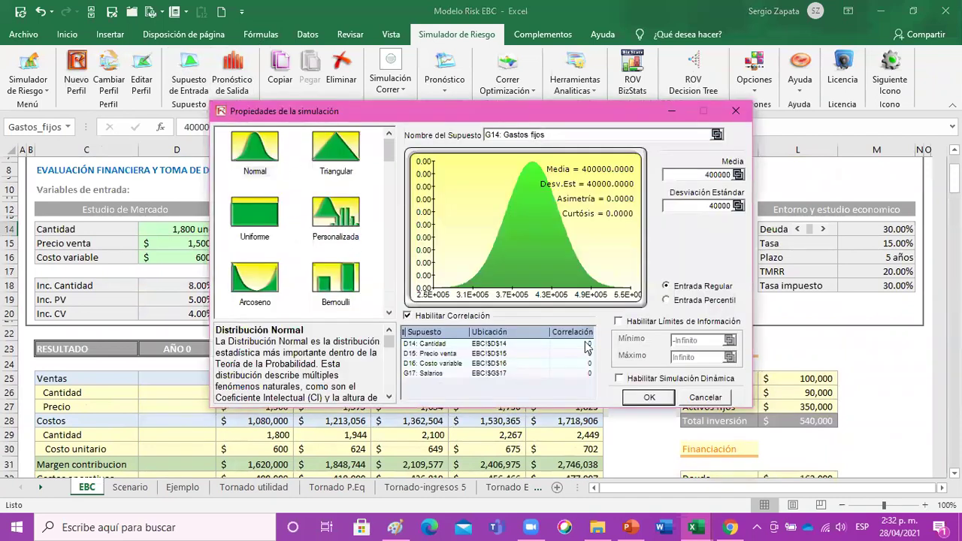
{"action": "left_click", "coordinate": [696, 397]}
{"action": "left_click", "coordinate": [394, 373]}
{"action": "scroll", "coordinate": [395, 366], "scroll_direction": "down", "scroll_amount": 5}
{"action": "scroll", "coordinate": [394, 366], "scroll_direction": "down", "scroll_amount": 2}
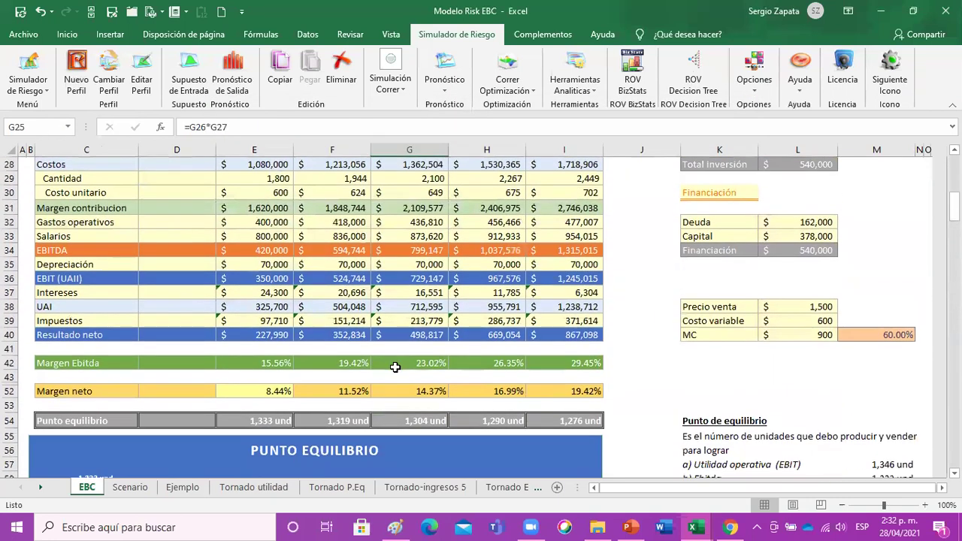
{"action": "scroll", "coordinate": [395, 366], "scroll_direction": "up", "scroll_amount": 2}
{"action": "scroll", "coordinate": [395, 366], "scroll_direction": "up", "scroll_amount": 2}
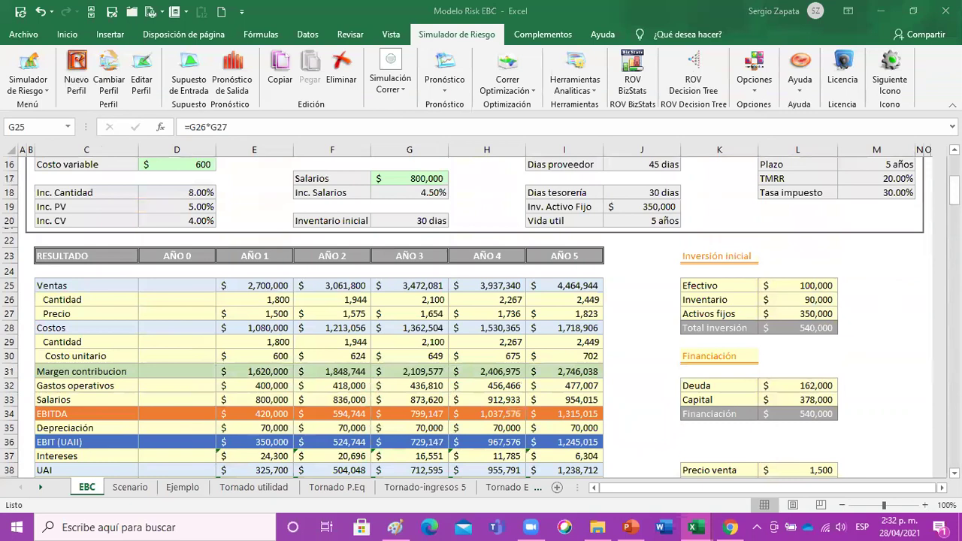
- In the Libro2 workbook, insert a row above the variable ranges and add the headings Minimo in C2 and Maximo in E2
{"action": "key", "text": "alt+Tab"}
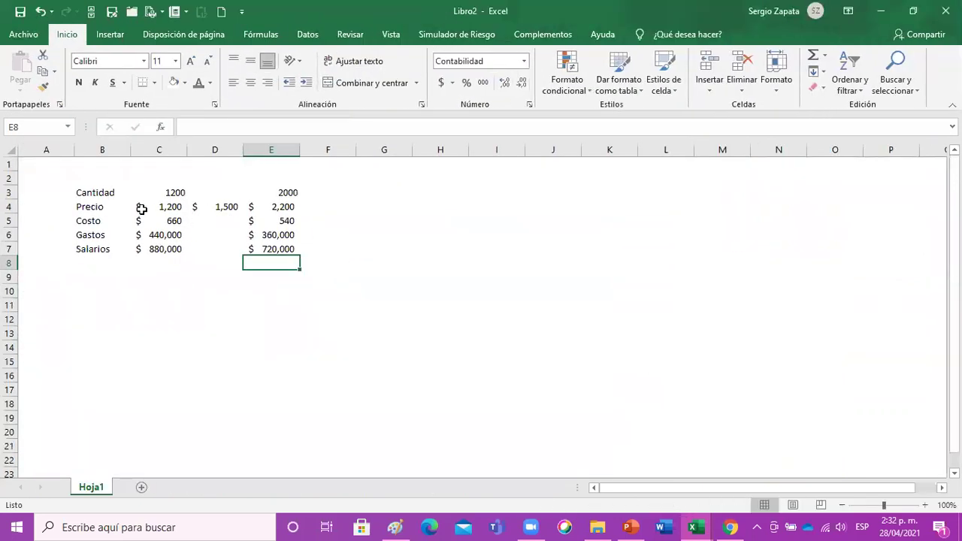
{"action": "left_click", "coordinate": [162, 179]}
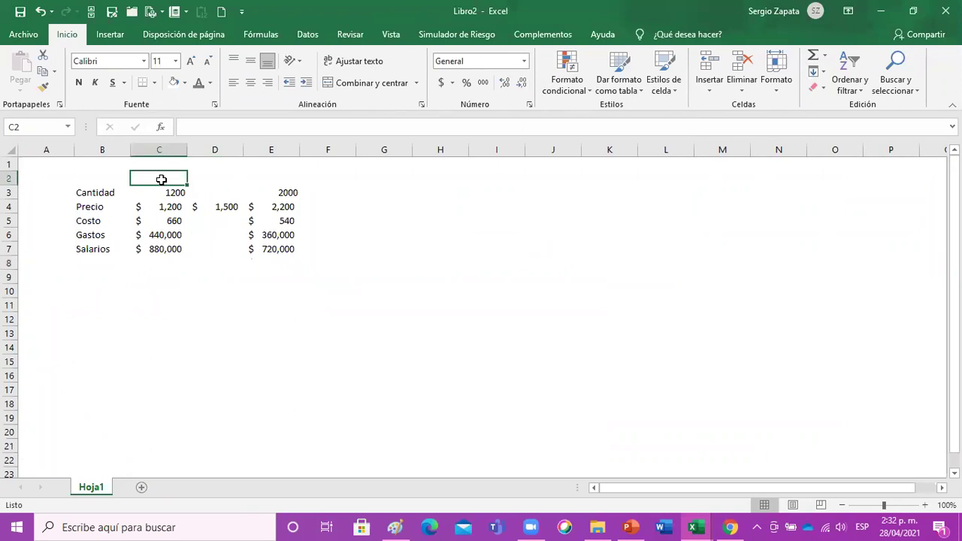
{"action": "key", "text": "shift+space"}
{"action": "key", "text": "ctrl+plus"}
{"action": "type", "text": "Minimo"}
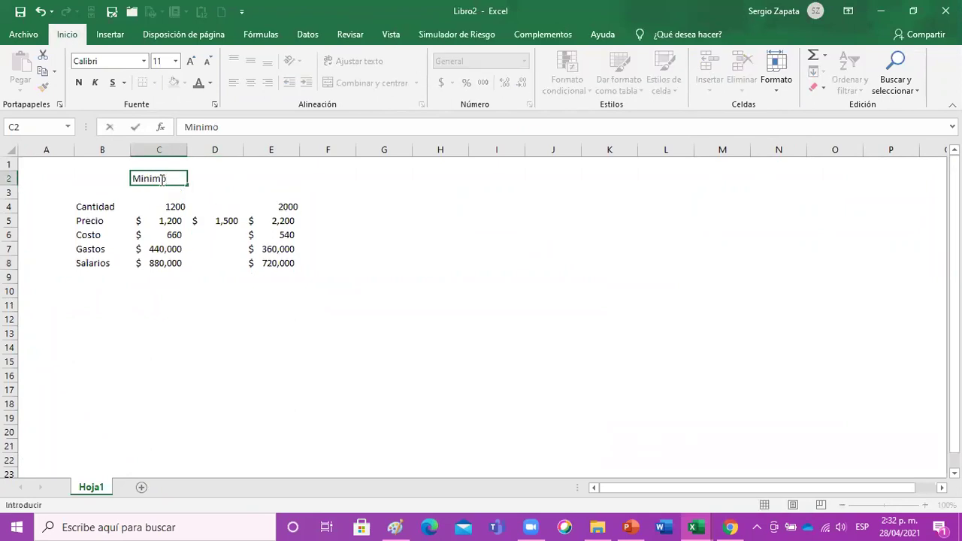
{"action": "key", "text": "Tab"}
{"action": "key", "text": "Tab"}
{"action": "type", "text": "Maxim"}
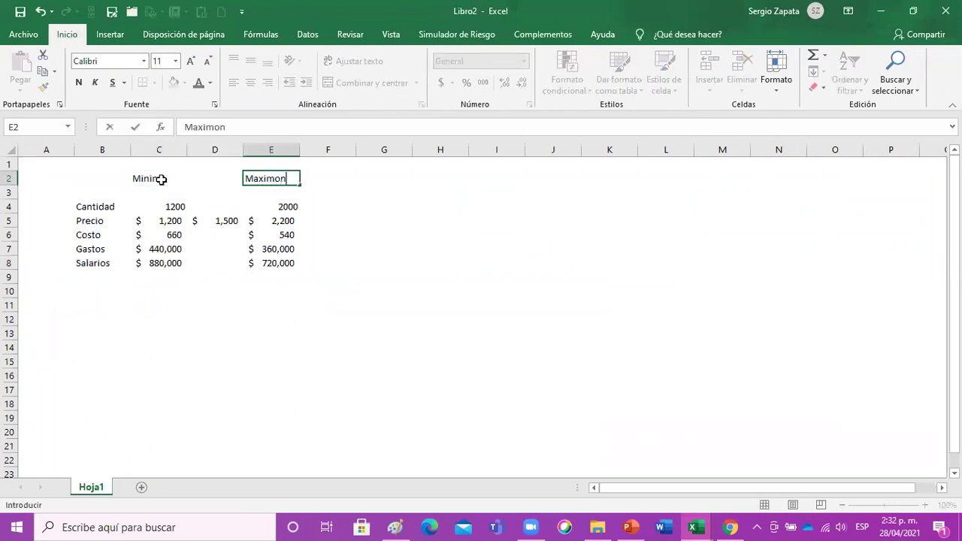
{"action": "key", "text": "Return"}
{"action": "key", "text": "Left"}
{"action": "key", "text": "Left"}
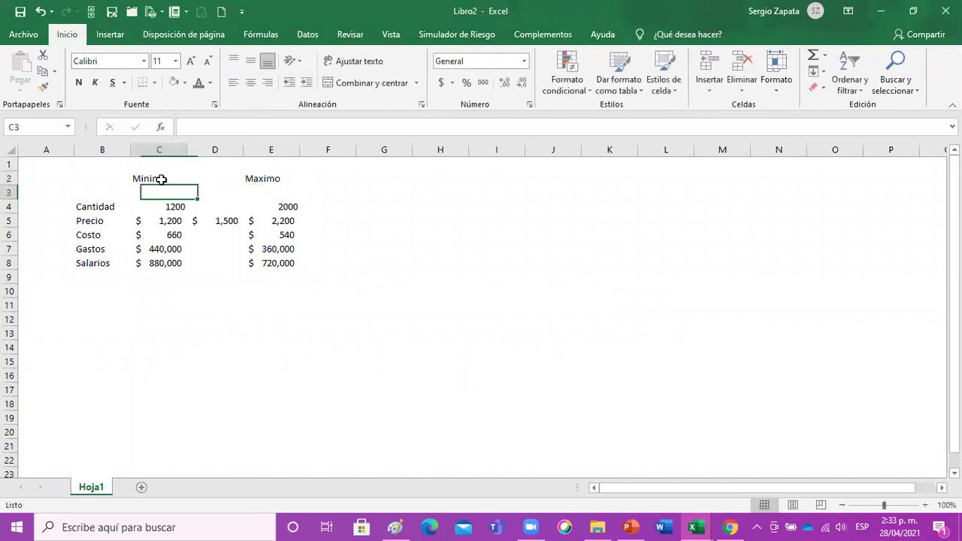
- Format the Cantidad minimum in C4 with a thousands separator
{"action": "key", "text": "Down"}
{"action": "key", "text": "Down"}
{"action": "left_click", "coordinate": [179, 207]}
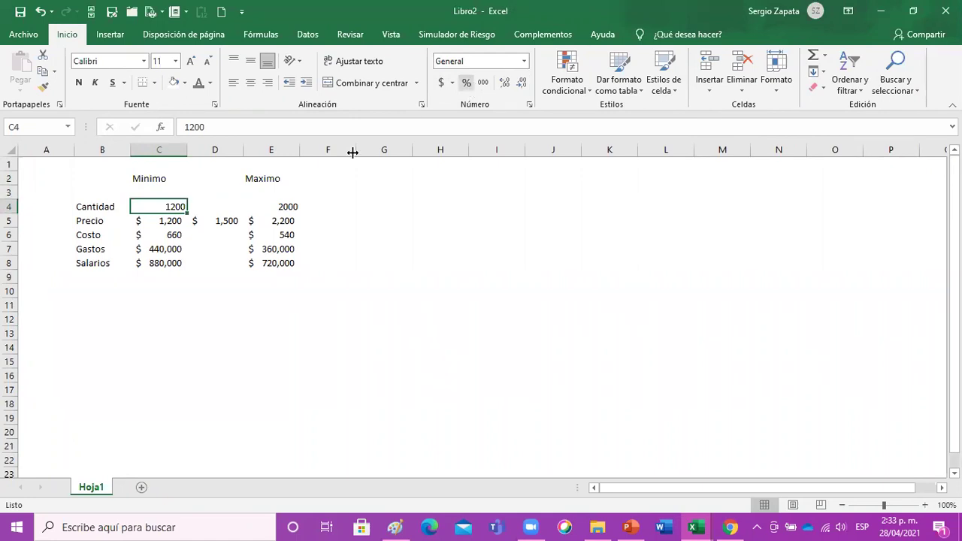
{"action": "left_click", "coordinate": [485, 83]}
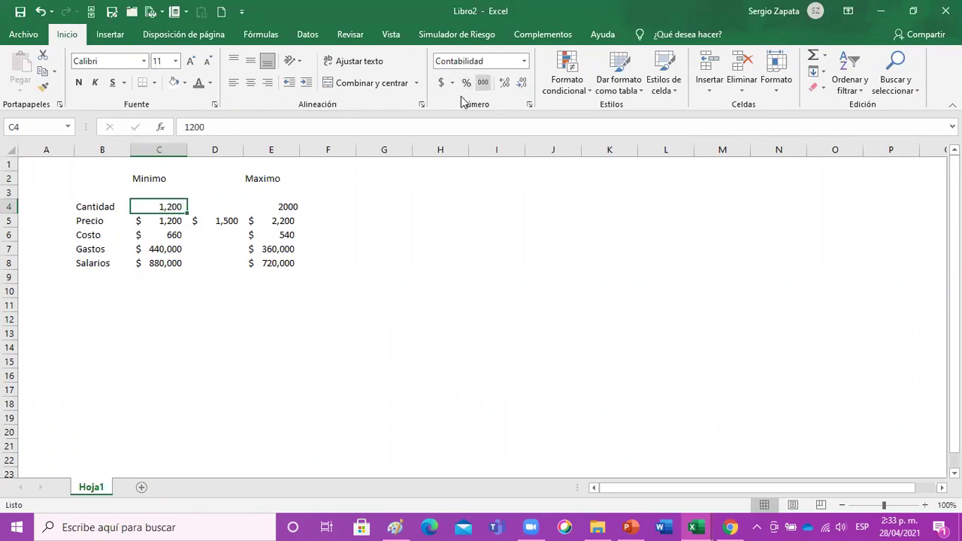
- Go through the minimum values of Precio, Costo, Gastos and Salarios, and shrink the Libro2 window to sit beside the model's results
{"action": "left_click", "coordinate": [171, 221]}
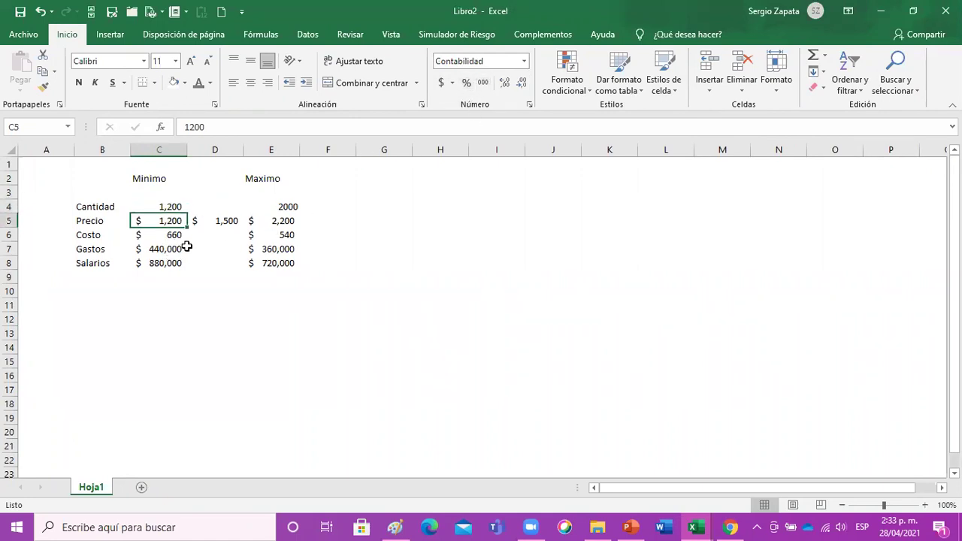
{"action": "left_click", "coordinate": [167, 237]}
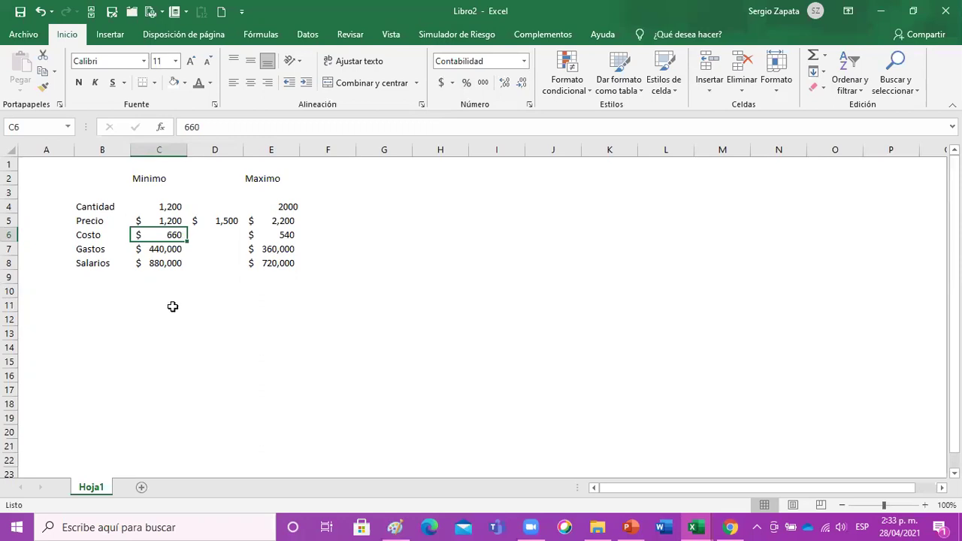
{"action": "left_click", "coordinate": [161, 249]}
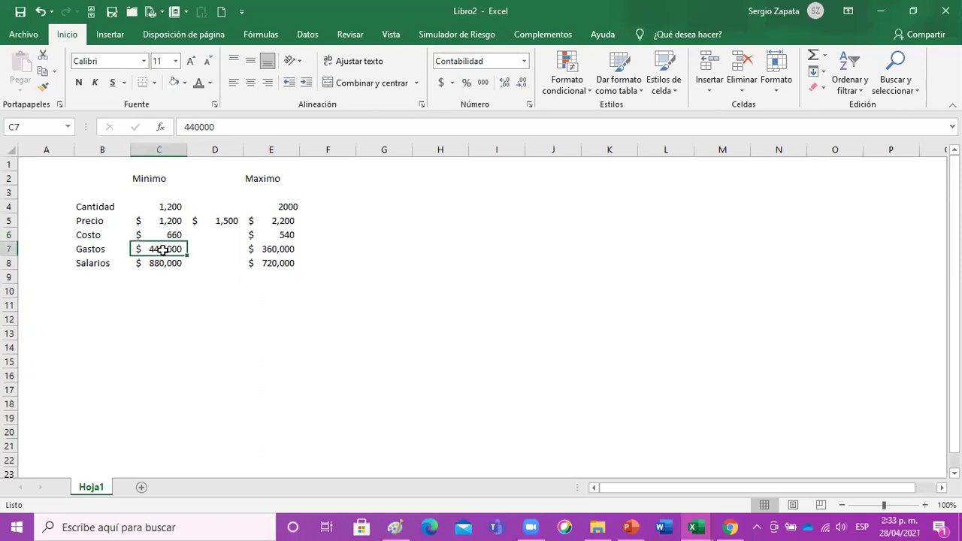
{"action": "left_click", "coordinate": [162, 264]}
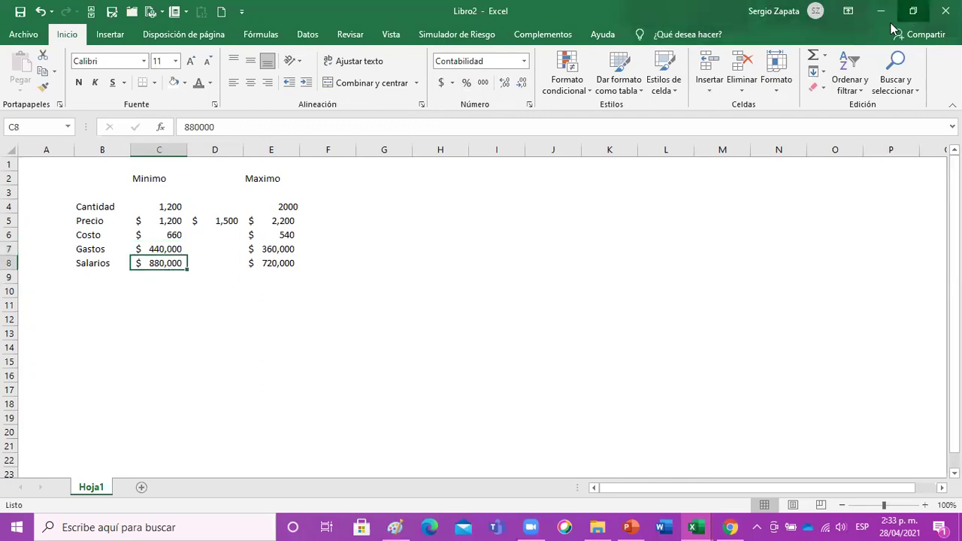
{"action": "left_click", "coordinate": [913, 11]}
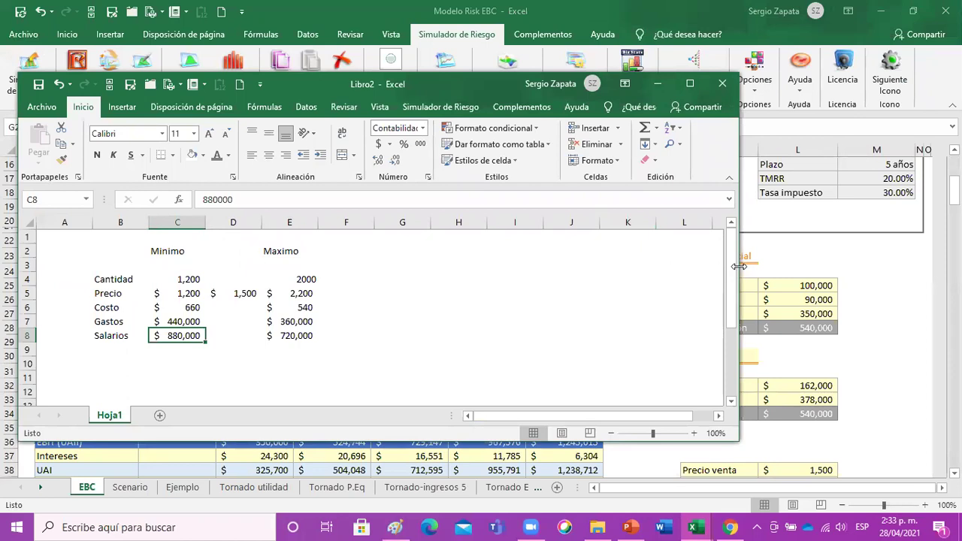
{"action": "left_click_drag", "start_coordinate": [739, 266], "coordinate": [417, 266]}
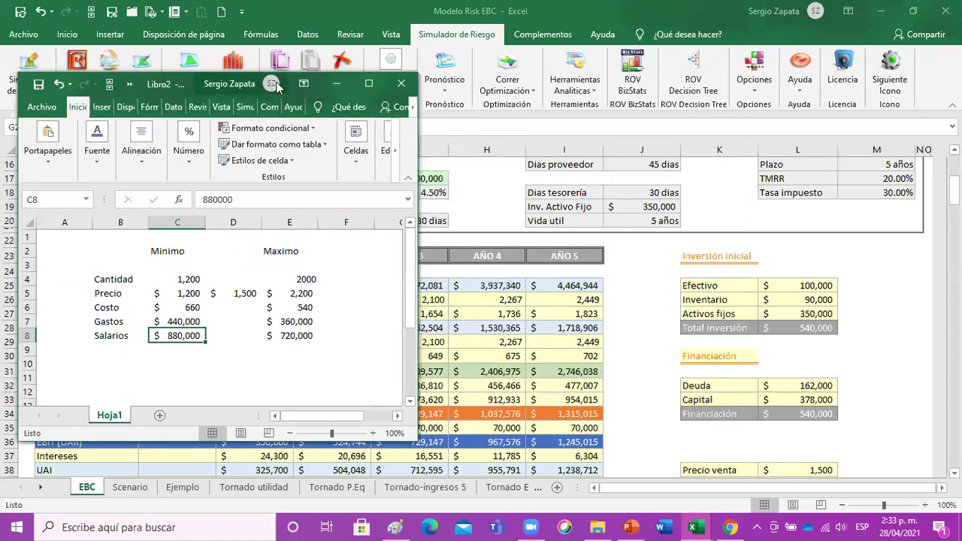
{"action": "left_click_drag", "start_coordinate": [276, 86], "coordinate": [767, 103]}
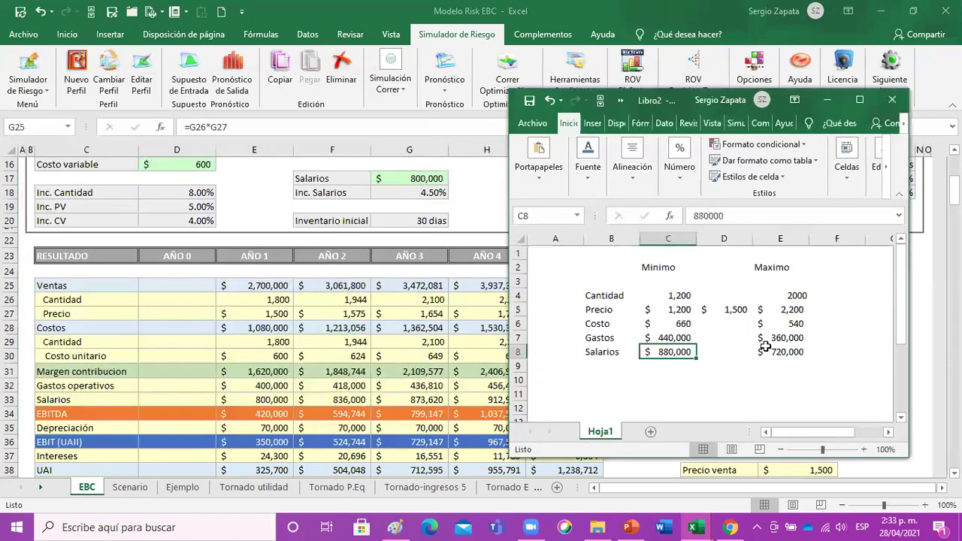
- Compare the Minimo and Maximo values of every variable, including the middle value given for Precio
{"action": "left_click", "coordinate": [784, 296]}
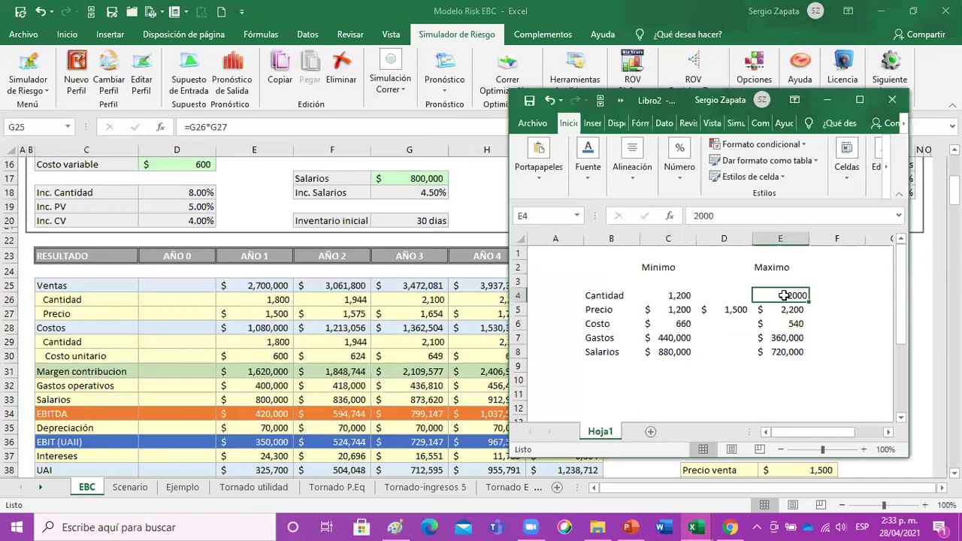
{"action": "left_click", "coordinate": [786, 313]}
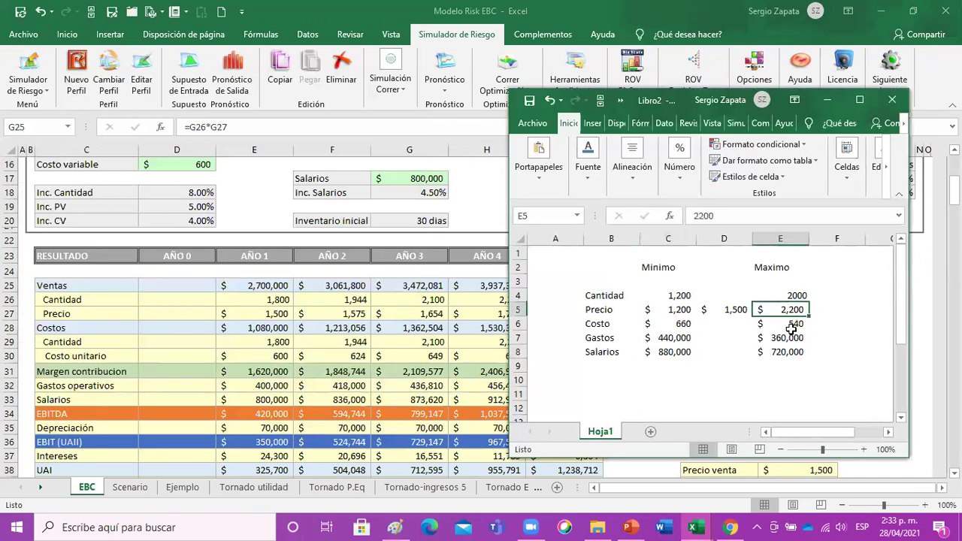
{"action": "left_click", "coordinate": [791, 325]}
{"action": "left_click", "coordinate": [787, 338]}
{"action": "left_click", "coordinate": [786, 351]}
{"action": "left_click_drag", "start_coordinate": [653, 267], "coordinate": [664, 372]}
{"action": "left_click_drag", "start_coordinate": [787, 268], "coordinate": [766, 361]}
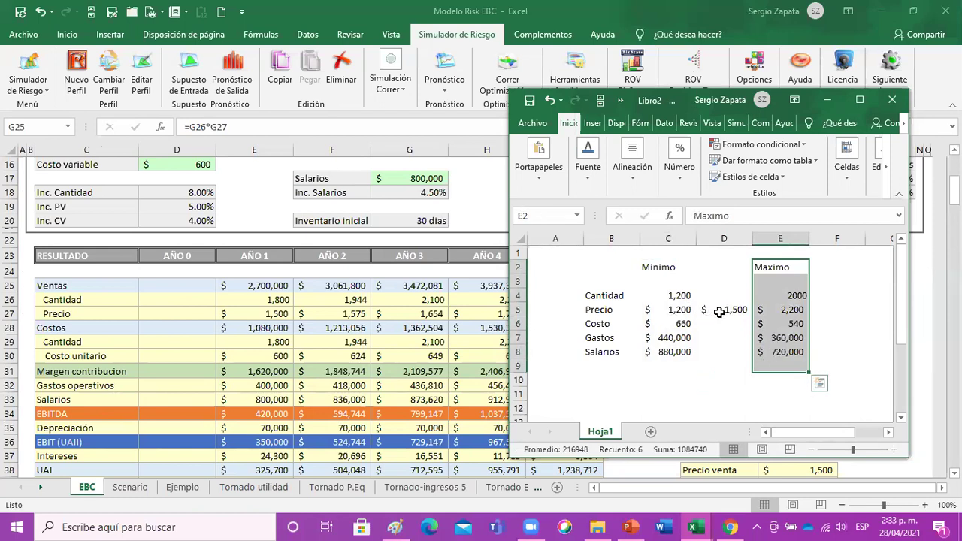
{"action": "left_click", "coordinate": [720, 311]}
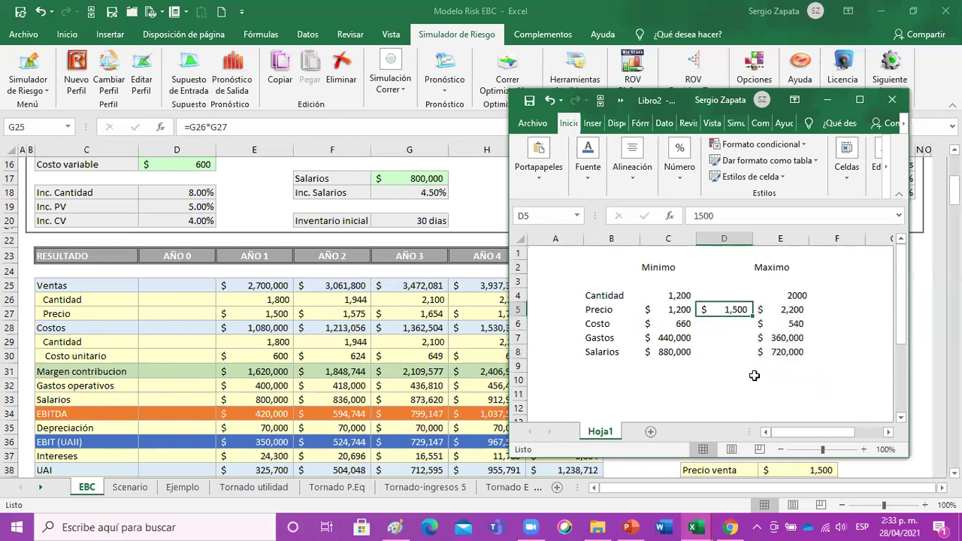
{"action": "left_click_drag", "start_coordinate": [672, 267], "coordinate": [668, 396]}
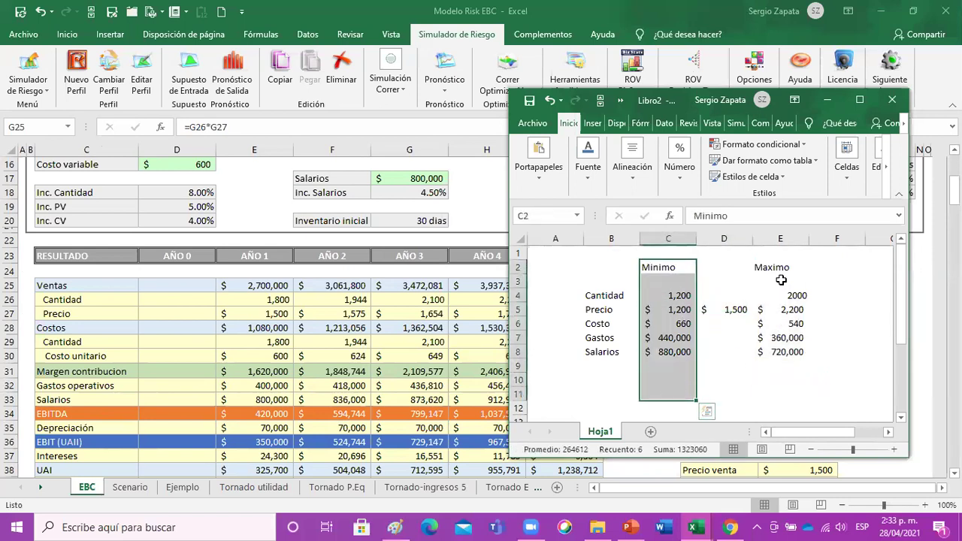
{"action": "left_click_drag", "start_coordinate": [782, 282], "coordinate": [767, 378]}
{"action": "left_click", "coordinate": [673, 363]}
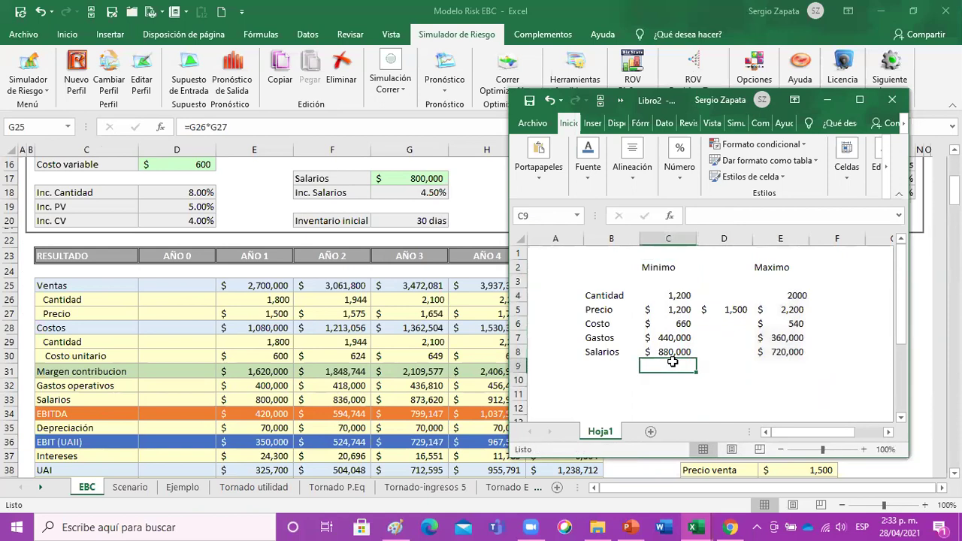
- Enter 8% in cell D10 below the variable ranges
{"action": "left_click", "coordinate": [711, 381]}
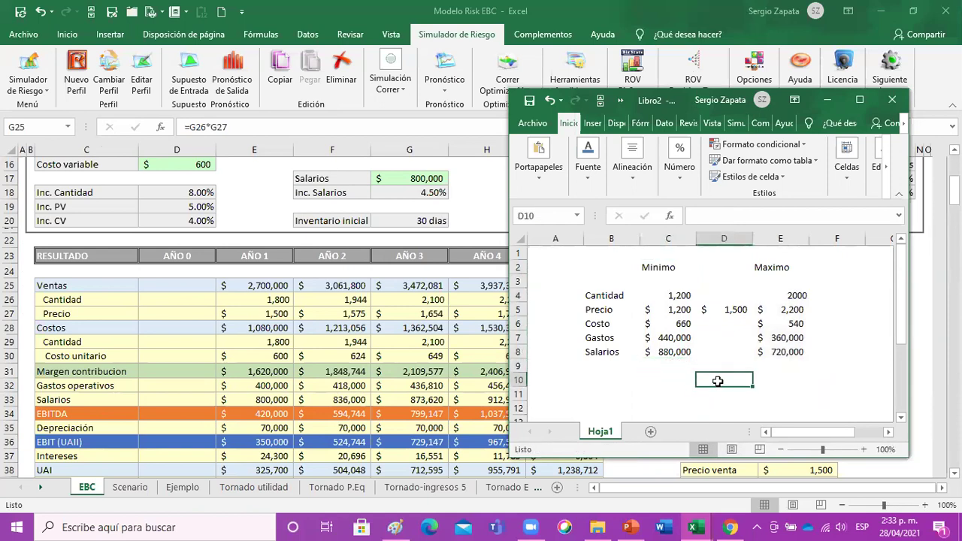
{"action": "type", "text": "8%"}
{"action": "key", "text": "Return"}
{"action": "left_click", "coordinate": [725, 382]}
- Close the Libro2 workbook without saving its changes
{"action": "left_click", "coordinate": [893, 101]}
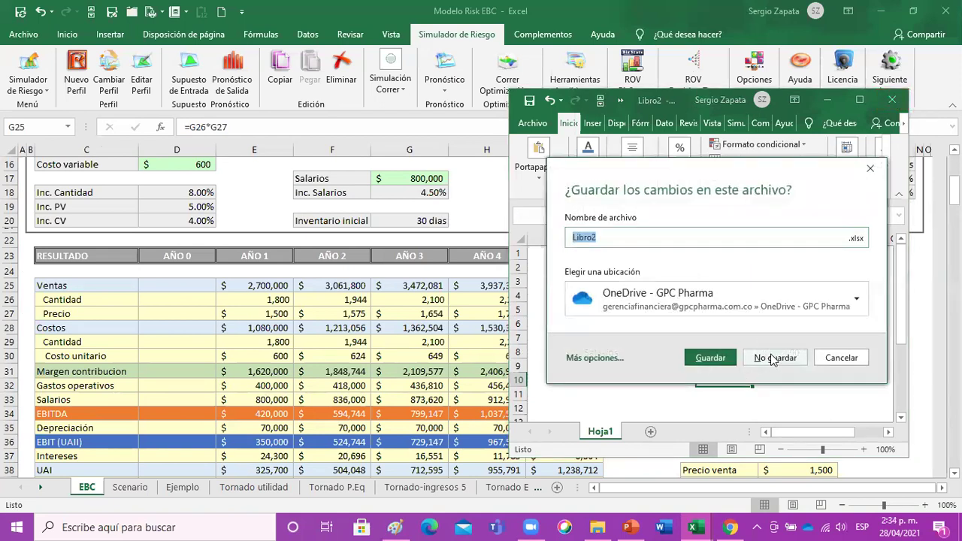
{"action": "left_click", "coordinate": [774, 360]}
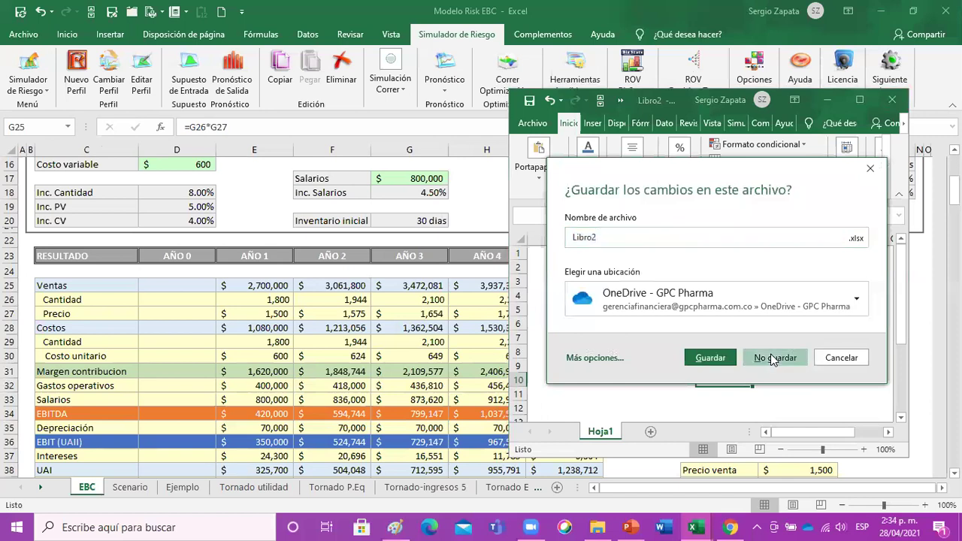
{"action": "left_click", "coordinate": [833, 358]}
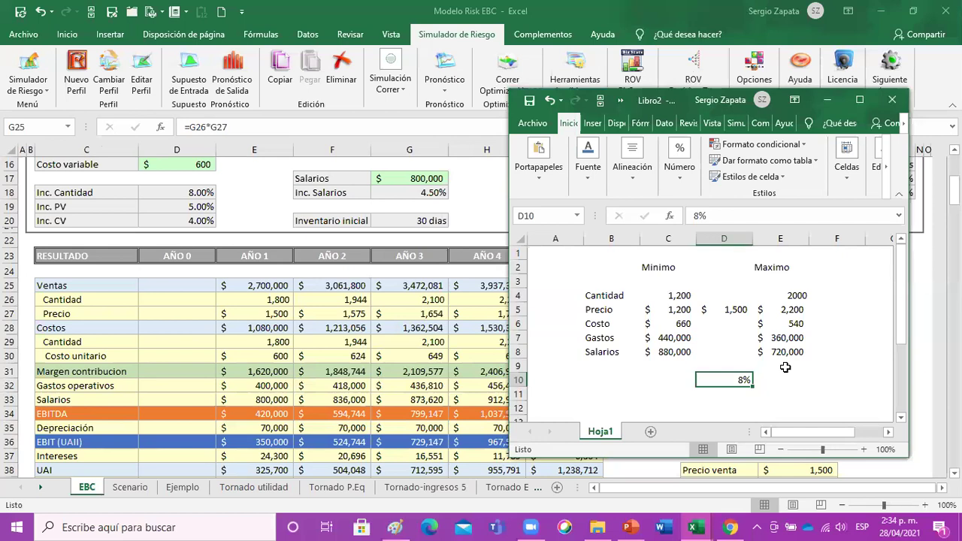
{"action": "left_click", "coordinate": [892, 99]}
{"action": "left_click", "coordinate": [776, 359]}
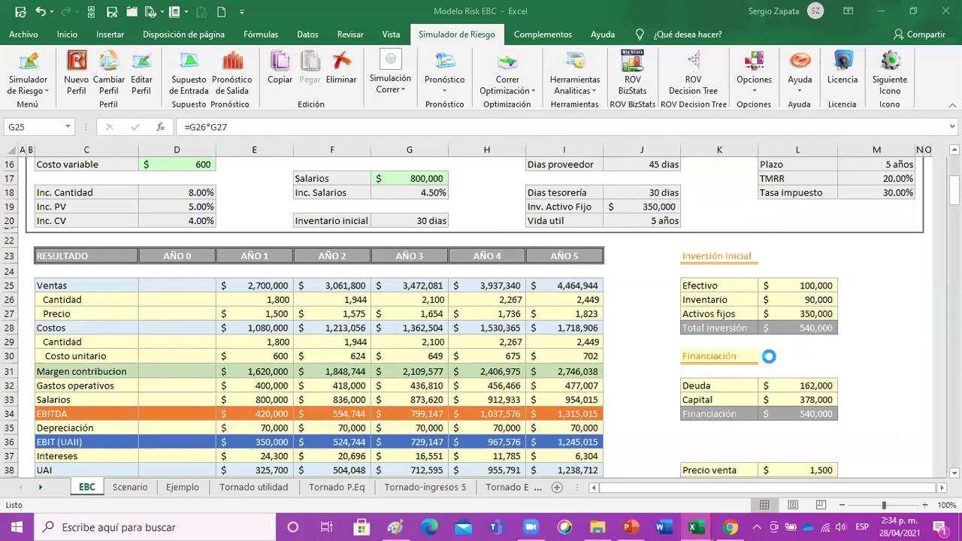
- Run the Risk Simulator simulation on the EBC model with the Año 1 results and net margin in view
{"action": "left_click", "coordinate": [289, 341]}
{"action": "scroll", "coordinate": [293, 342], "scroll_direction": "down", "scroll_amount": 4}
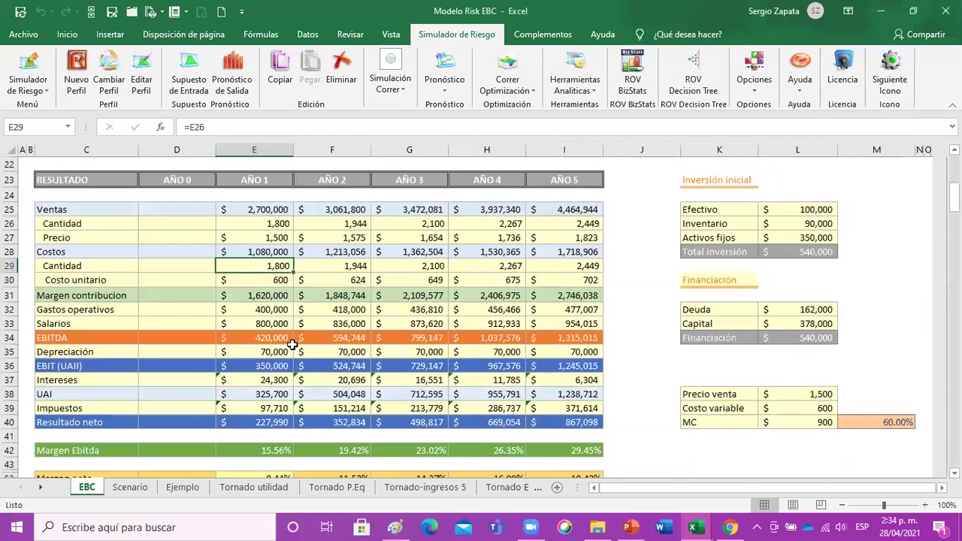
{"action": "scroll", "coordinate": [331, 338], "scroll_direction": "up", "scroll_amount": 1}
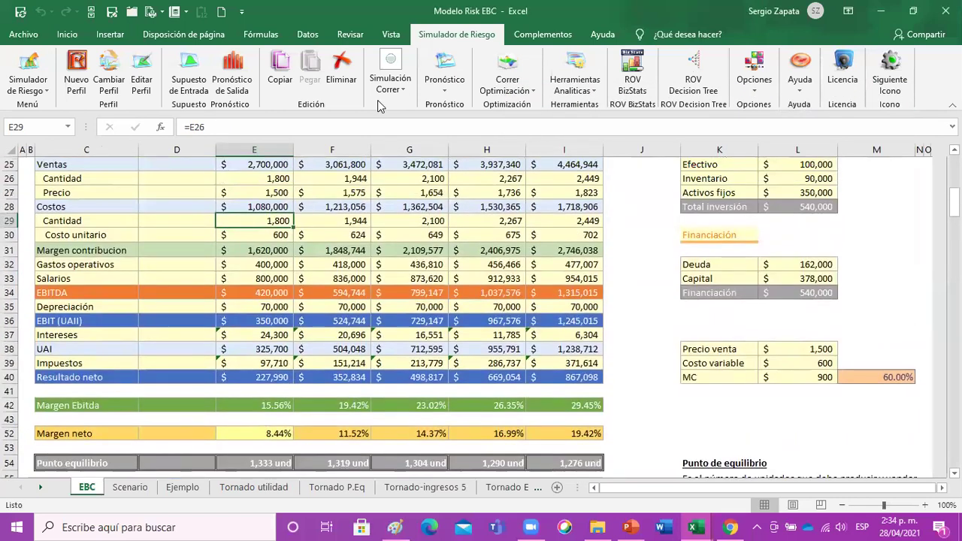
{"action": "left_click", "coordinate": [400, 89]}
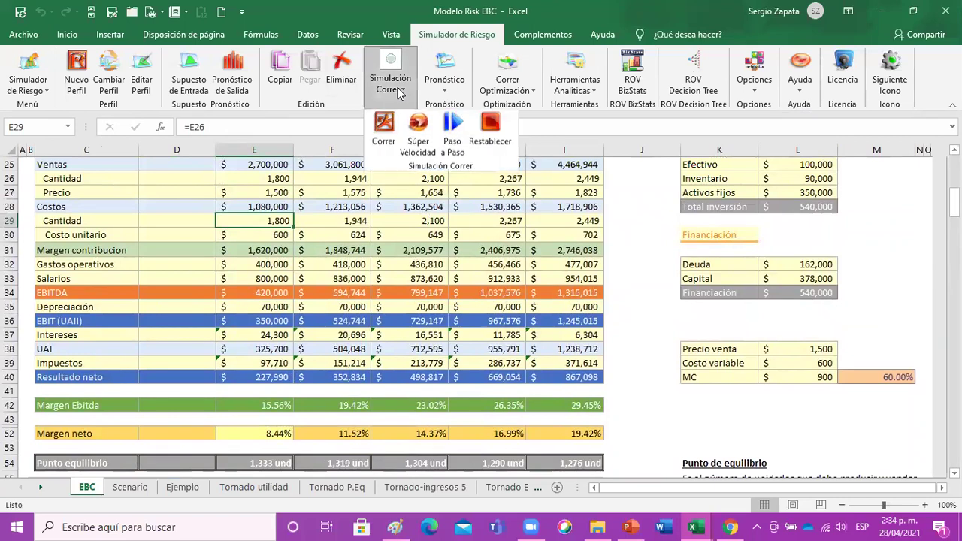
{"action": "left_click", "coordinate": [383, 131]}
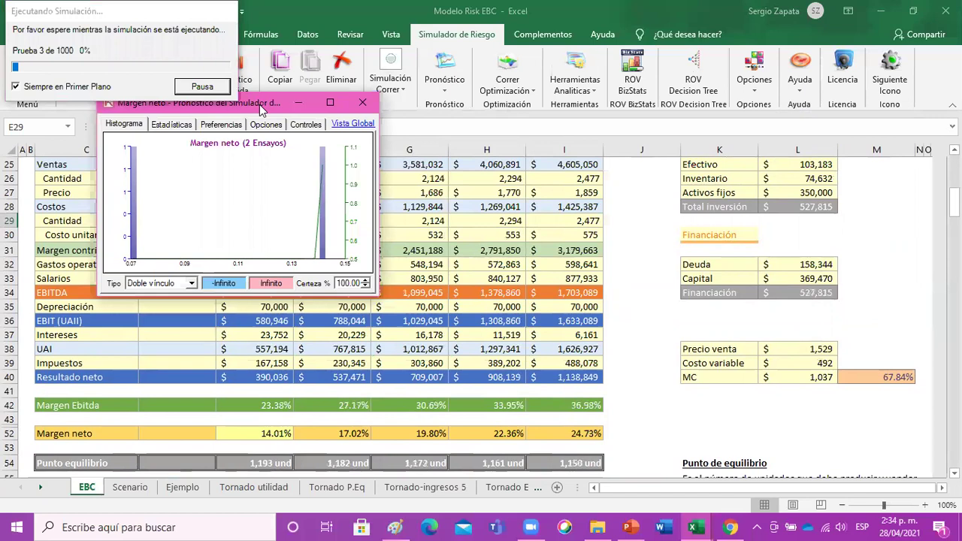
- Reposition and enlarge the Margen neto forecast window while the simulation runs, and acknowledge its completion
{"action": "left_click_drag", "start_coordinate": [262, 110], "coordinate": [779, 182]}
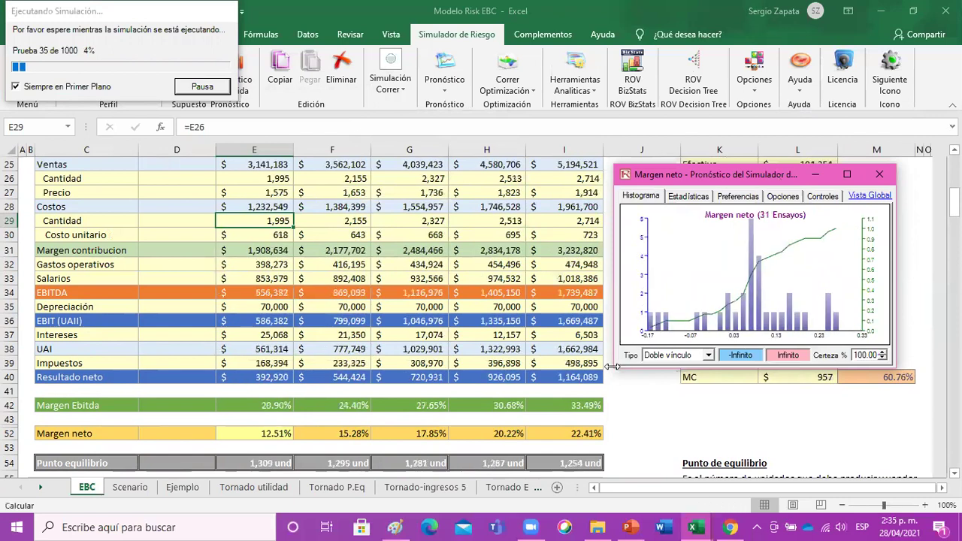
{"action": "left_click_drag", "start_coordinate": [618, 370], "coordinate": [555, 368]}
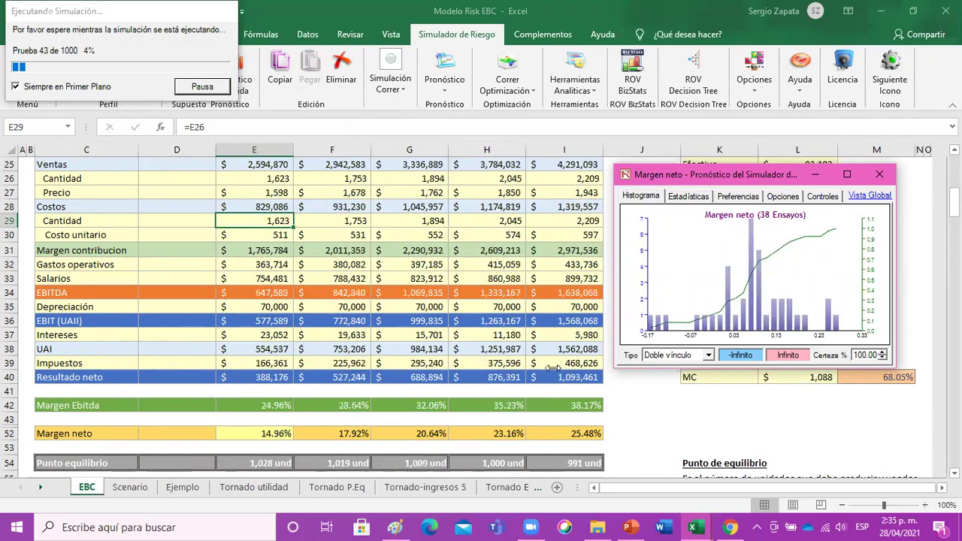
{"action": "left_click_drag", "start_coordinate": [742, 376], "coordinate": [742, 460]}
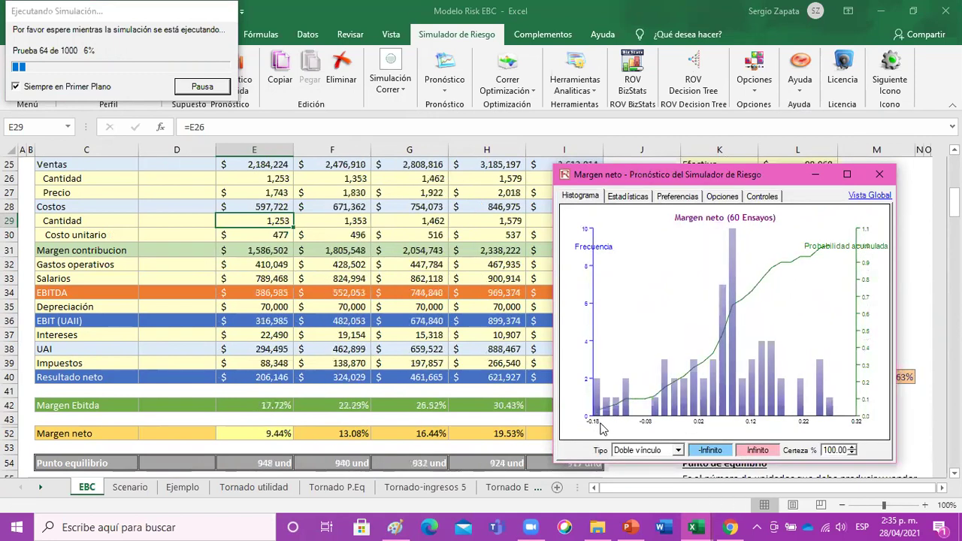
{"action": "left_click_drag", "start_coordinate": [775, 174], "coordinate": [820, 100]}
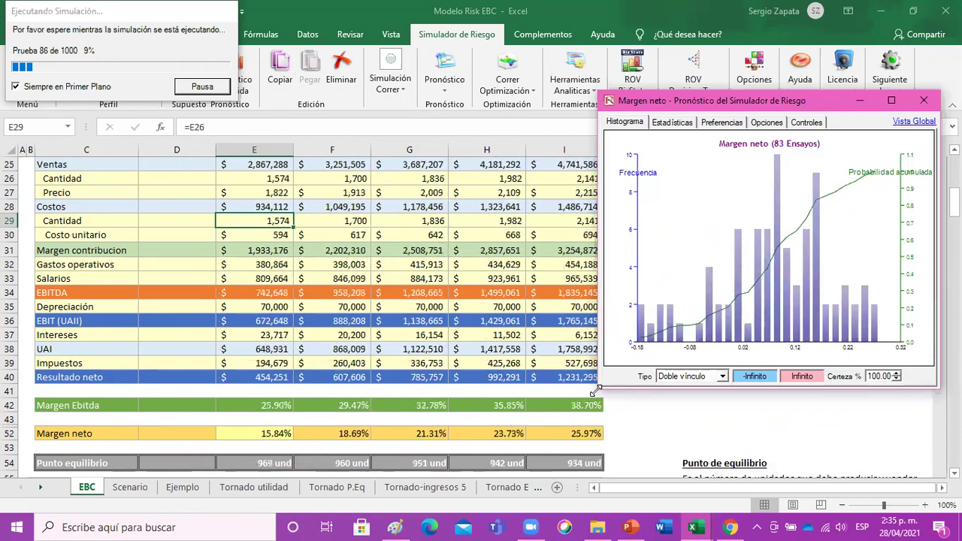
{"action": "left_click_drag", "start_coordinate": [596, 390], "coordinate": [476, 461]}
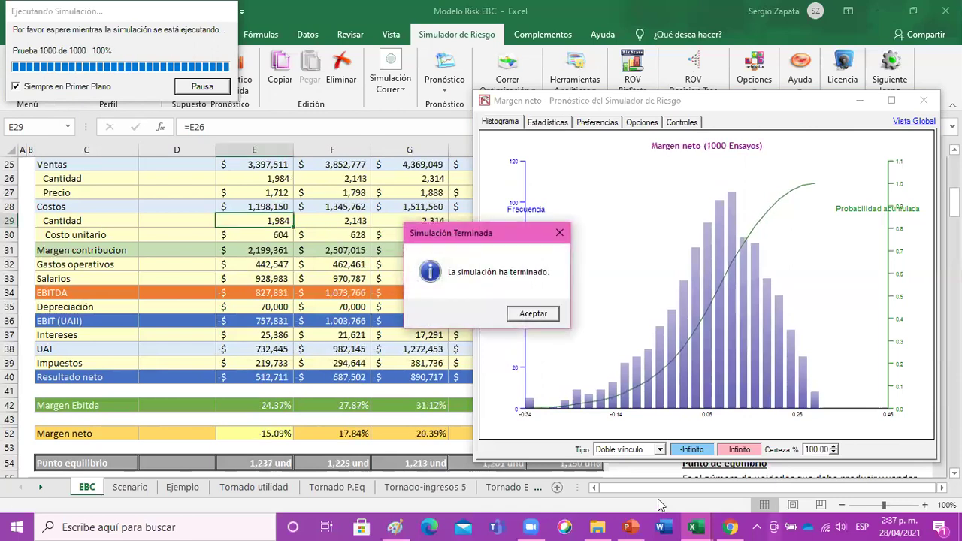
{"action": "left_click", "coordinate": [533, 314]}
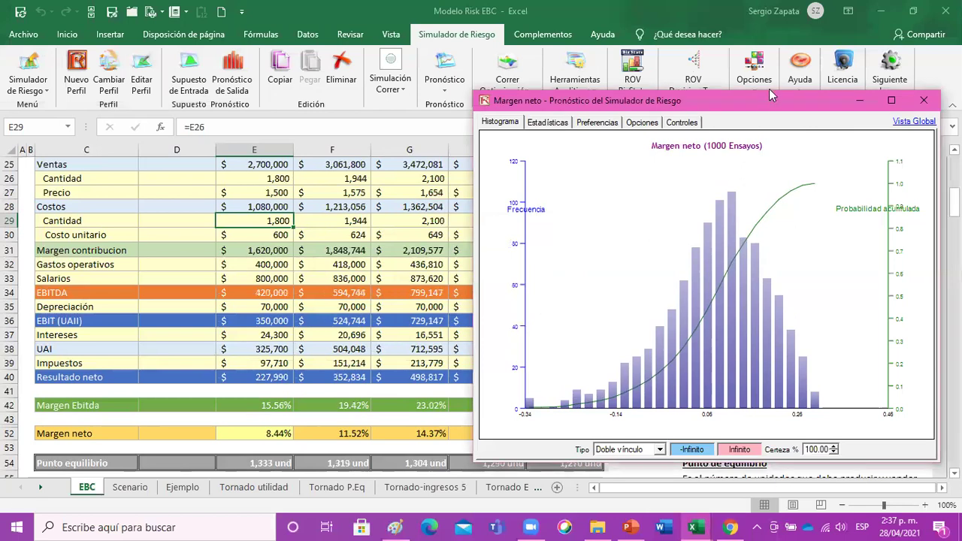
- Move the Margen neto forecast window over the results table and enlarge it to examine the histogram and its limits
{"action": "left_click_drag", "start_coordinate": [766, 99], "coordinate": [441, 51]}
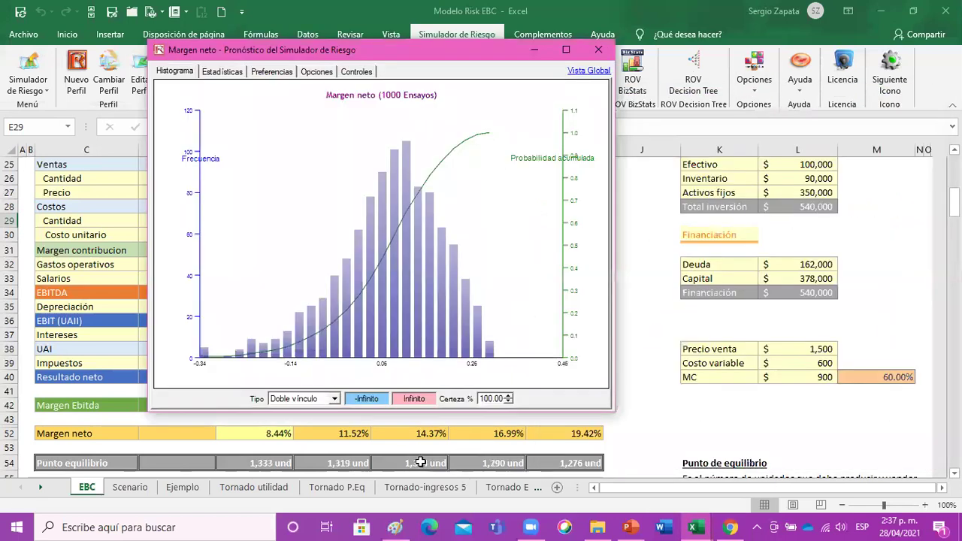
{"action": "double_click", "coordinate": [385, 399]}
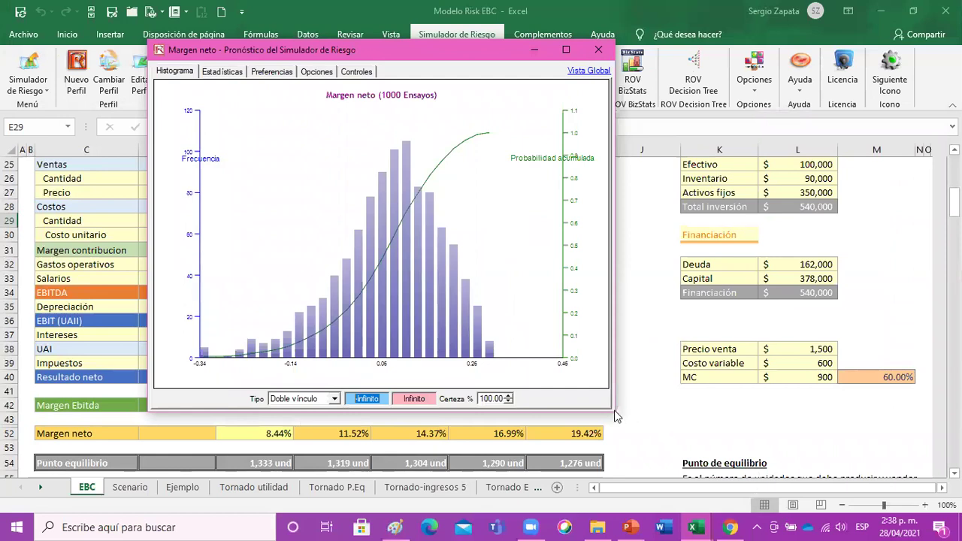
{"action": "left_click_drag", "start_coordinate": [611, 414], "coordinate": [659, 438]}
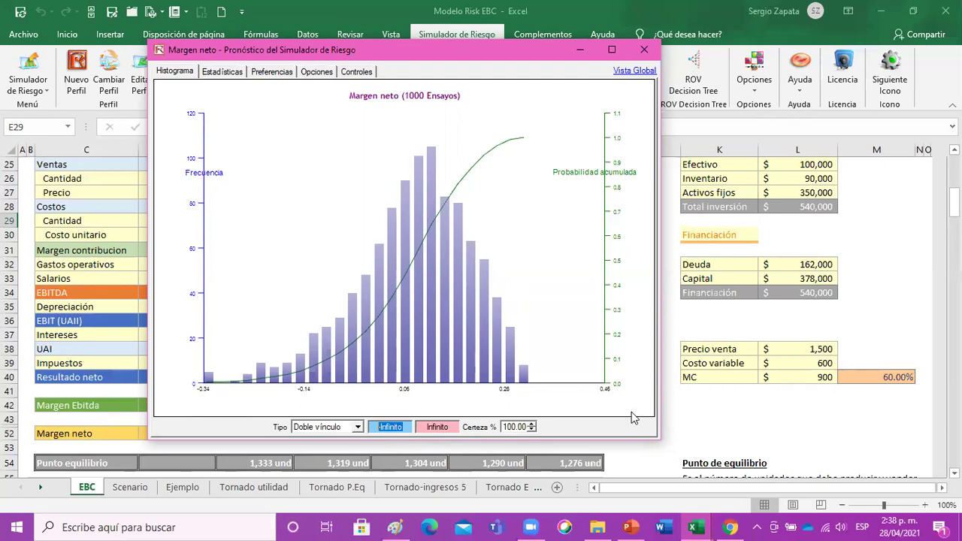
- Return to the EBC sheet and check the Año 1 net margin (E52) against the model's input variables
{"action": "left_click", "coordinate": [810, 400]}
{"action": "left_click", "coordinate": [278, 434]}
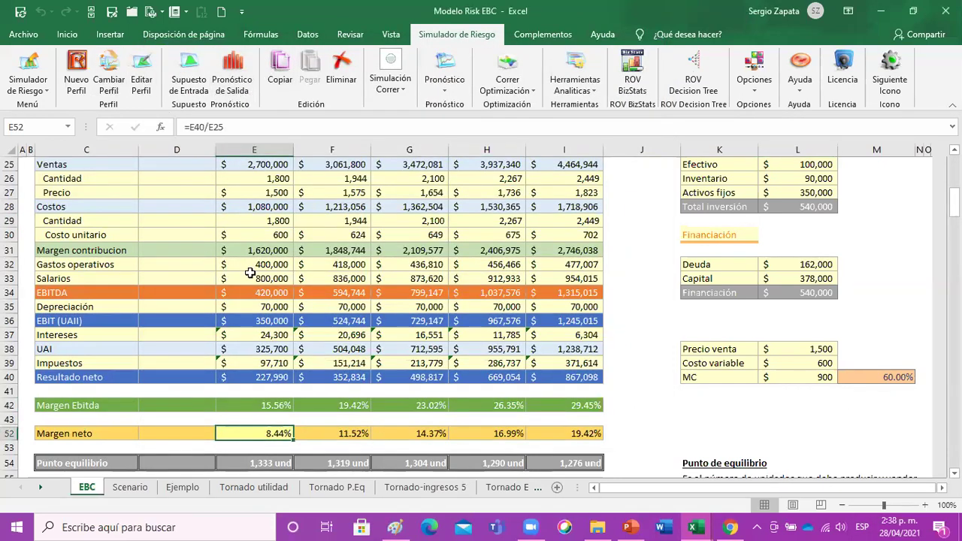
{"action": "scroll", "coordinate": [273, 250], "scroll_direction": "up", "scroll_amount": 4}
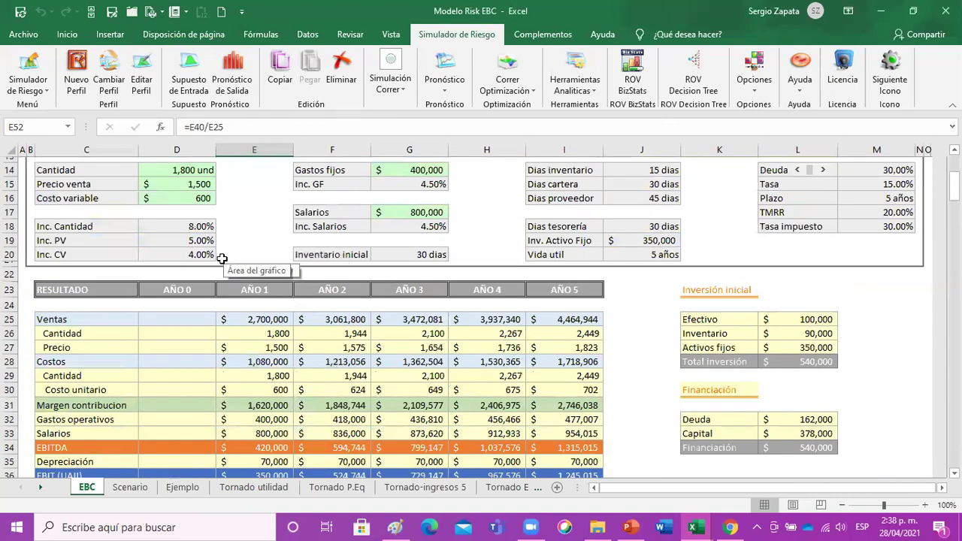
- Review the EBC input variables for selling price, fixed expenses and salaries that feed the Año 1 results
{"action": "scroll", "coordinate": [225, 264], "scroll_direction": "up", "scroll_amount": 2}
{"action": "left_click", "coordinate": [197, 242]}
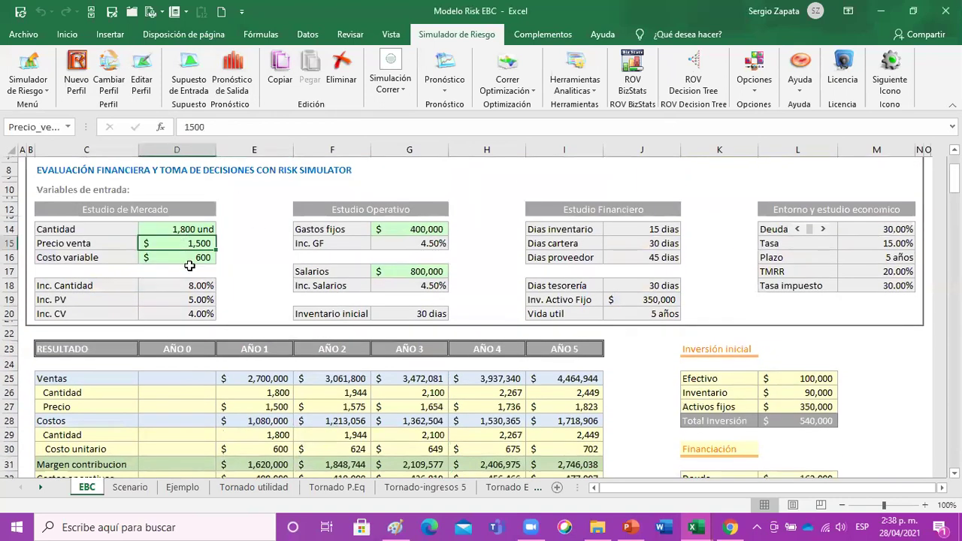
{"action": "left_click", "coordinate": [430, 243]}
{"action": "left_click", "coordinate": [424, 272]}
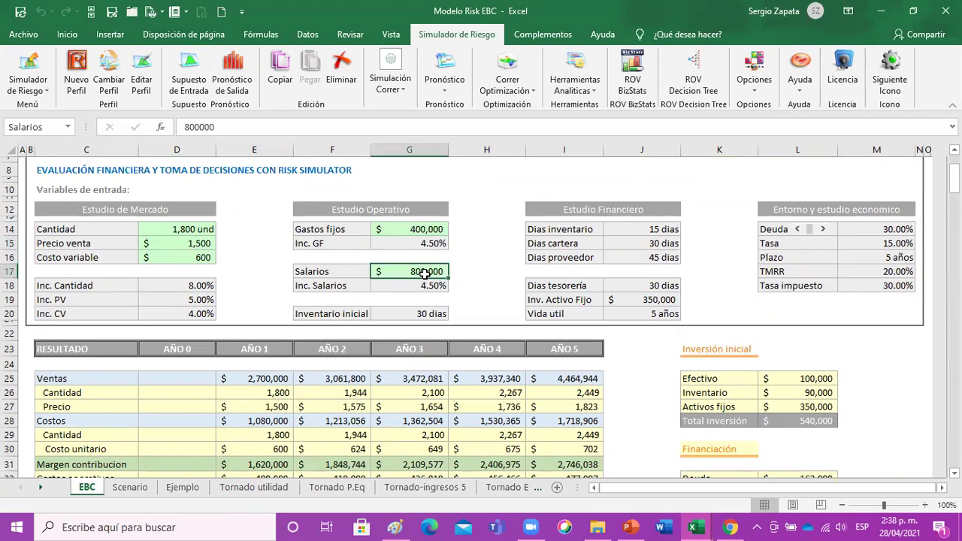
{"action": "scroll", "coordinate": [320, 377], "scroll_direction": "down", "scroll_amount": 6}
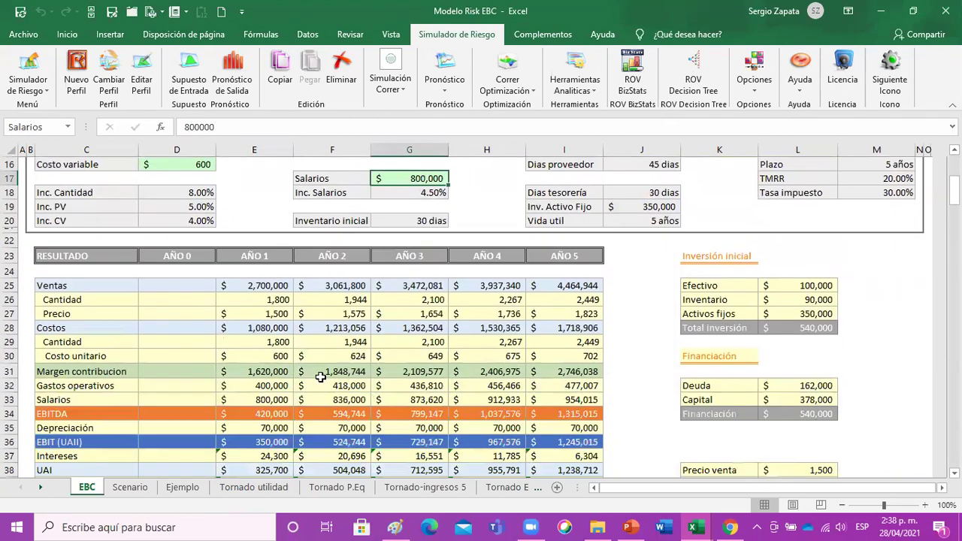
- Check the output forecast properties of the Año 1 net margin cell E52 and dismiss them without changes
{"action": "left_click", "coordinate": [270, 430]}
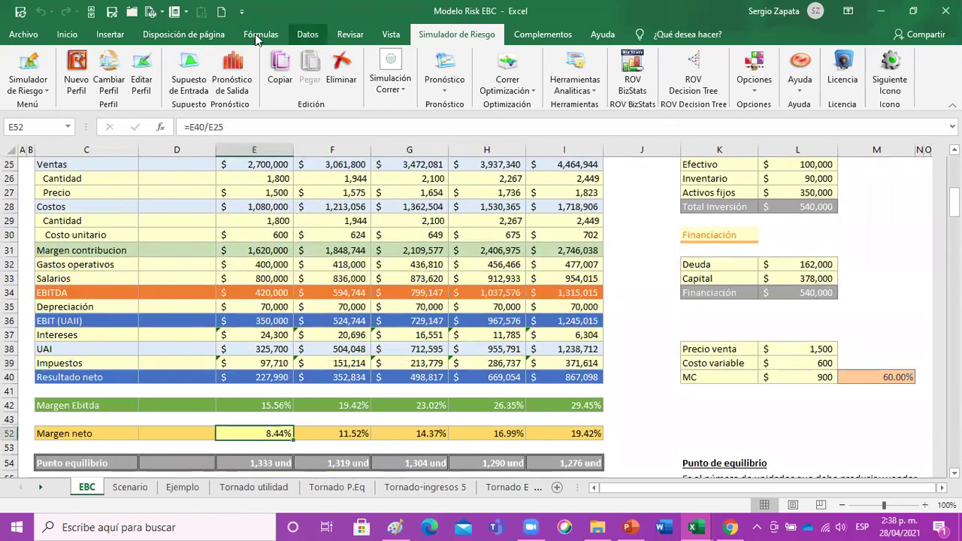
{"action": "left_click", "coordinate": [243, 81]}
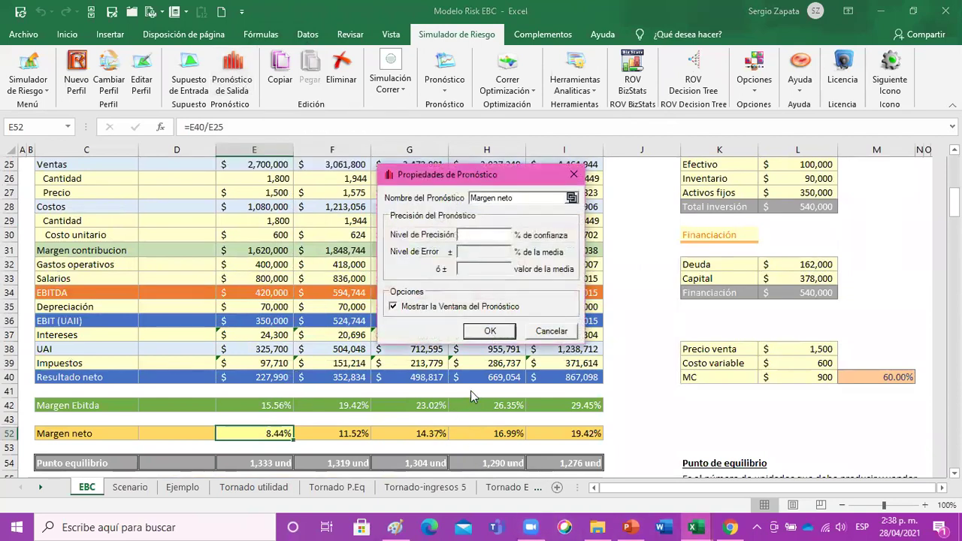
{"action": "left_click", "coordinate": [572, 334]}
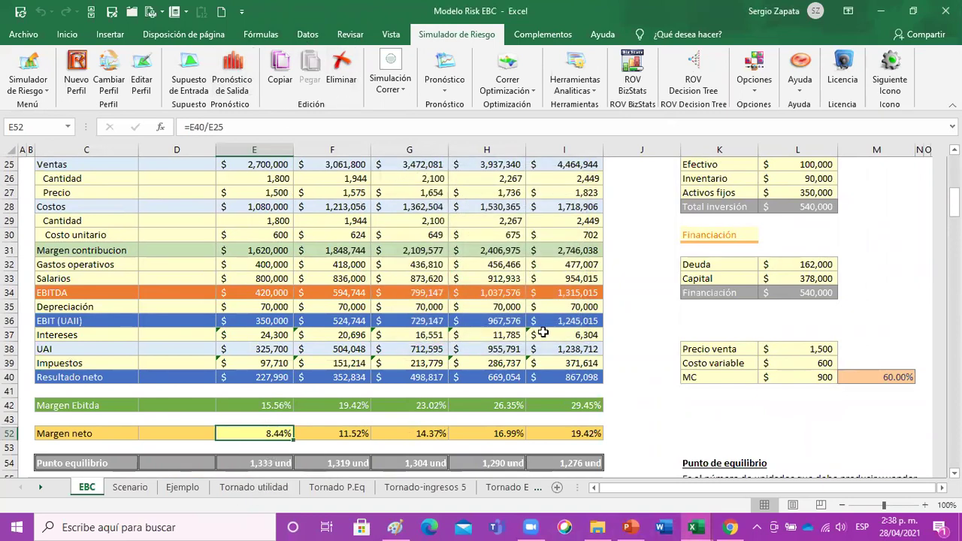
{"action": "left_click", "coordinate": [232, 75]}
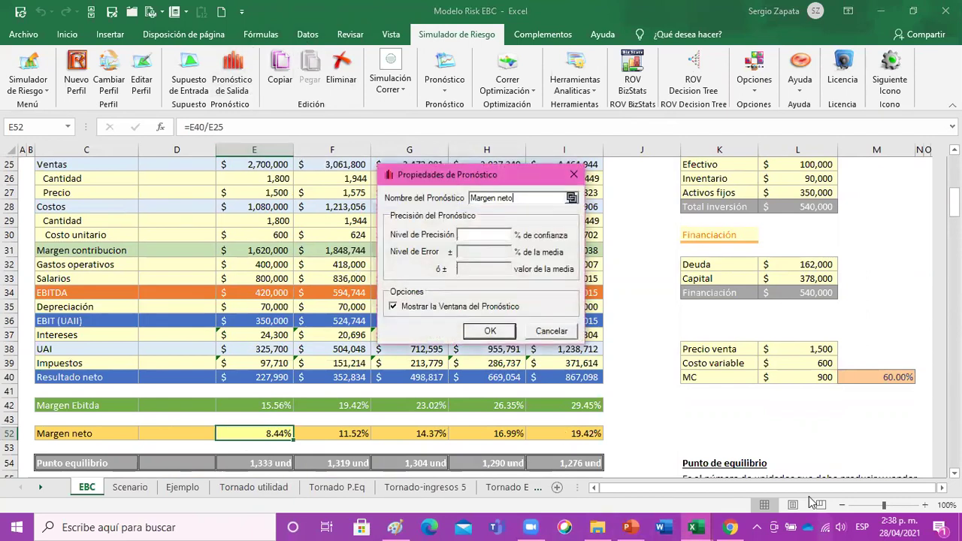
{"action": "left_click", "coordinate": [549, 331]}
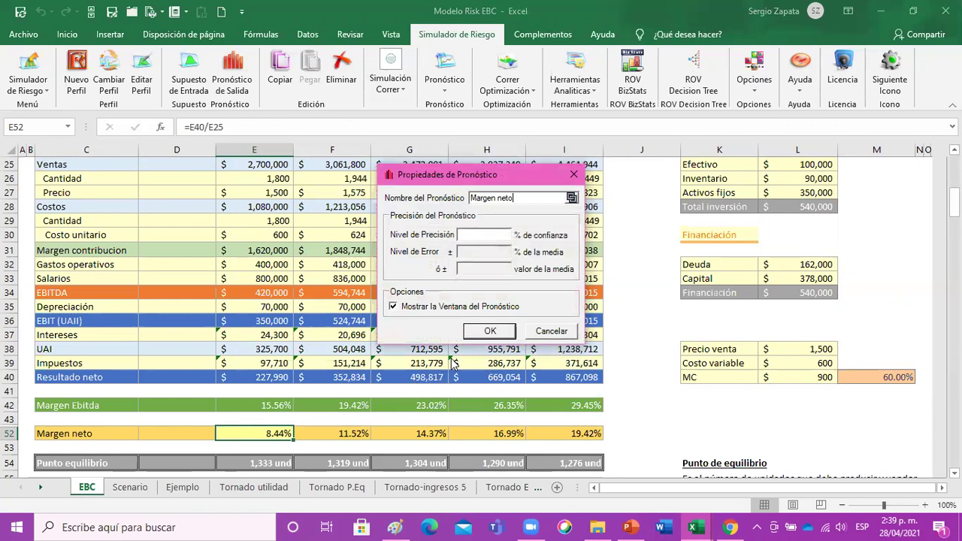
{"action": "left_click", "coordinate": [549, 331]}
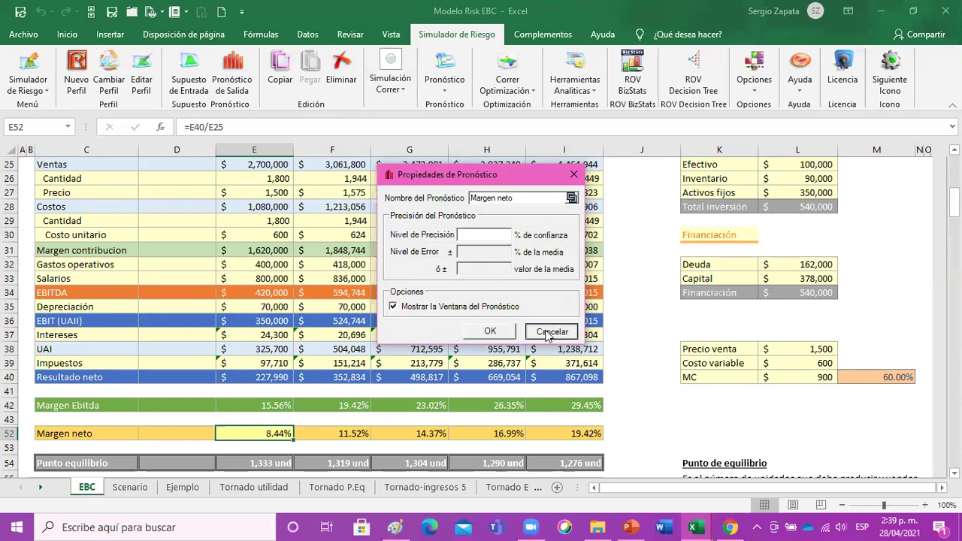
{"action": "scroll", "coordinate": [240, 436], "scroll_direction": "down", "scroll_amount": 1}
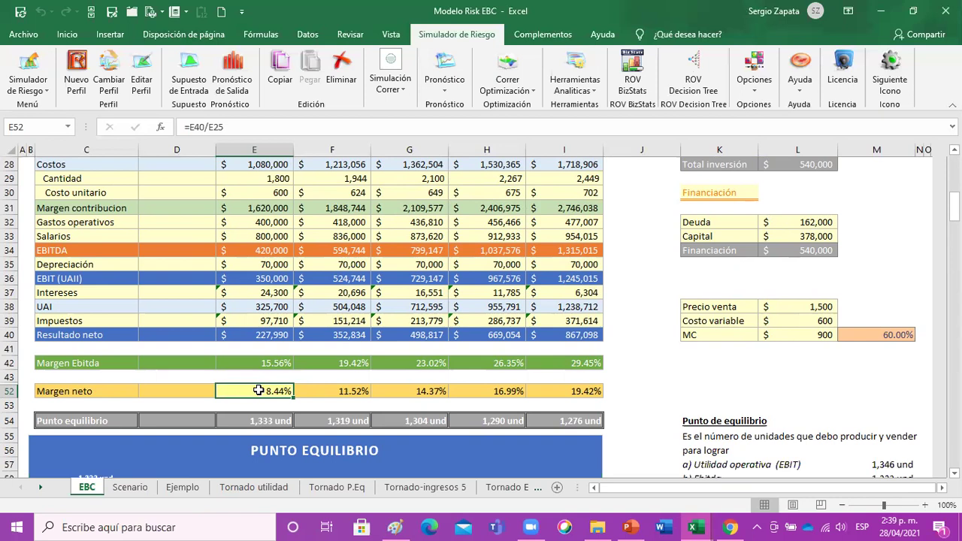
{"action": "left_click", "coordinate": [232, 75]}
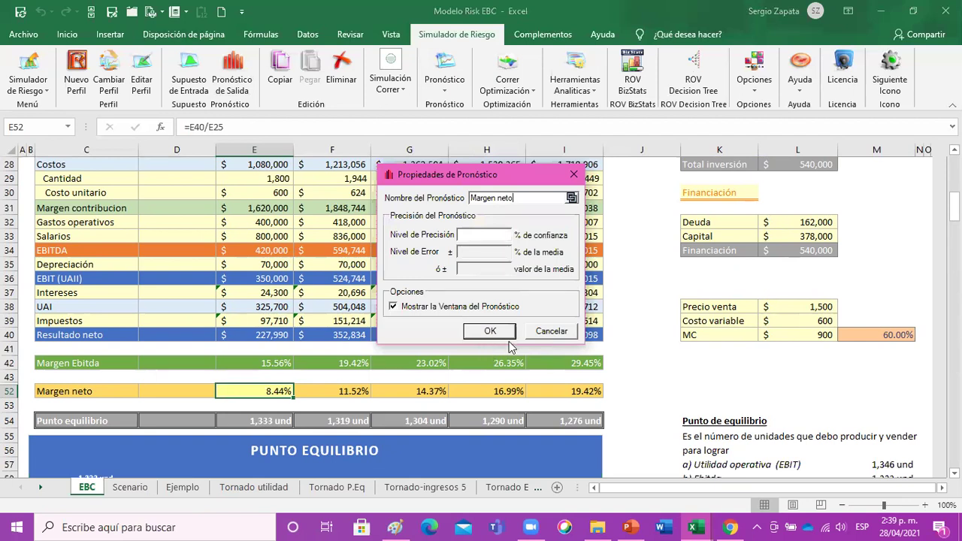
{"action": "left_click", "coordinate": [549, 335]}
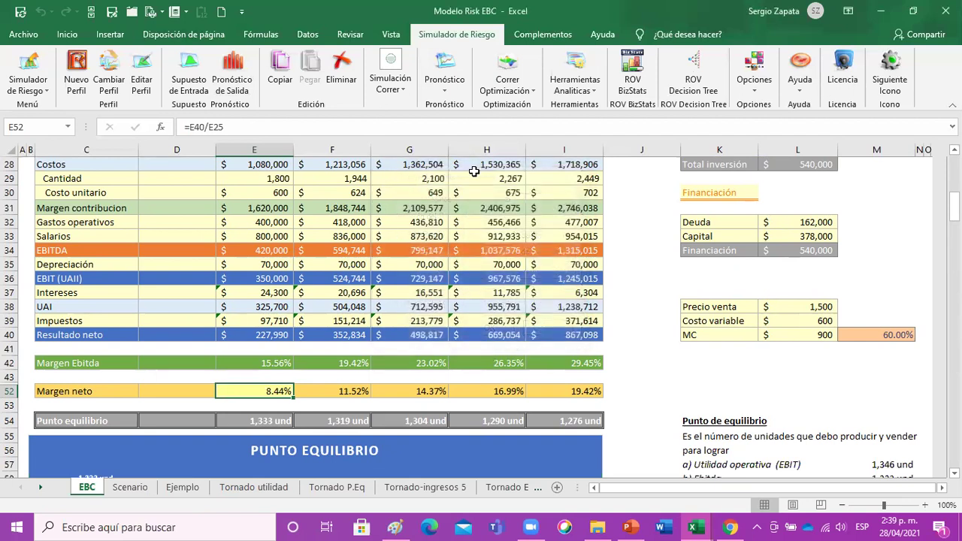
- Run the simulation and bring up the Margen neto forecast window beside the Año 1 results column
{"action": "left_click", "coordinate": [399, 91]}
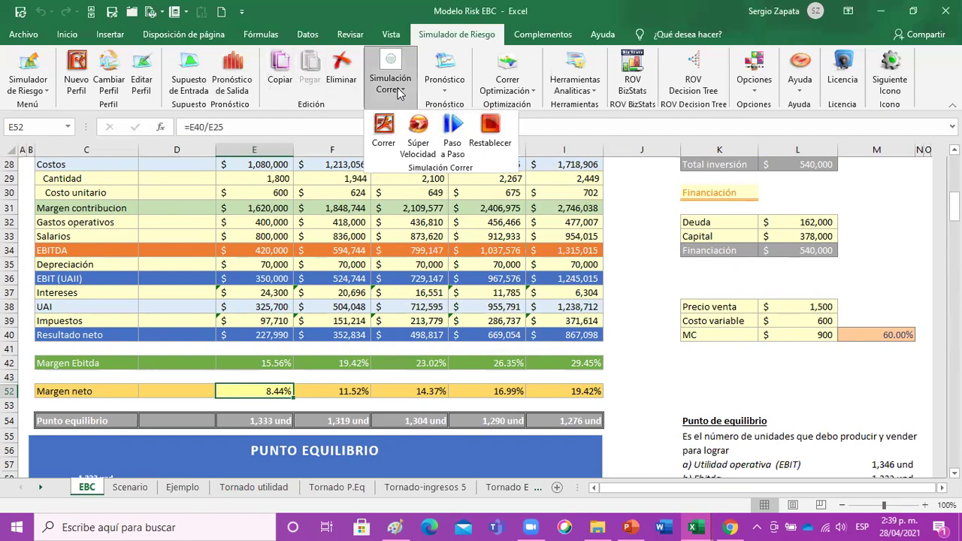
{"action": "left_click", "coordinate": [385, 135]}
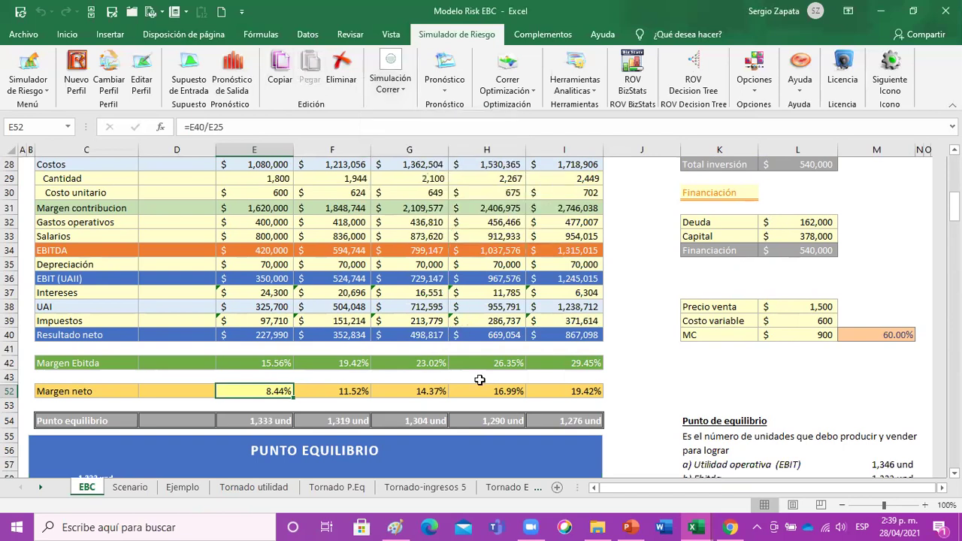
{"action": "mouse_move", "coordinate": [699, 524]}
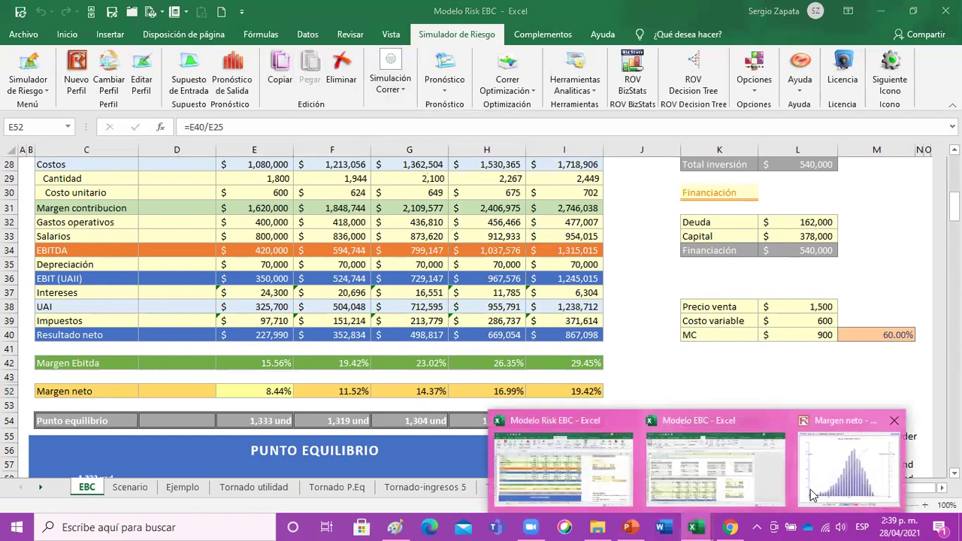
{"action": "left_click", "coordinate": [850, 466]}
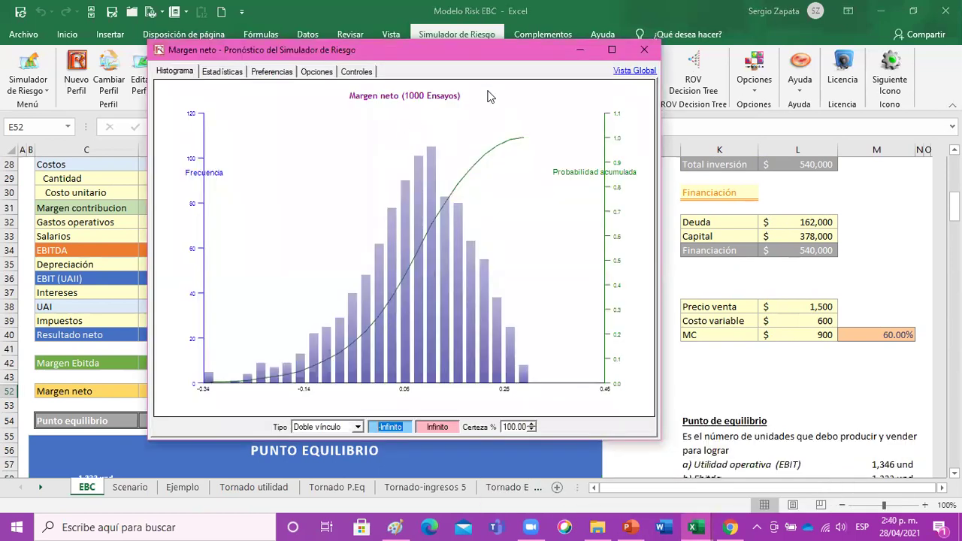
{"action": "left_click_drag", "start_coordinate": [459, 53], "coordinate": [668, 91]}
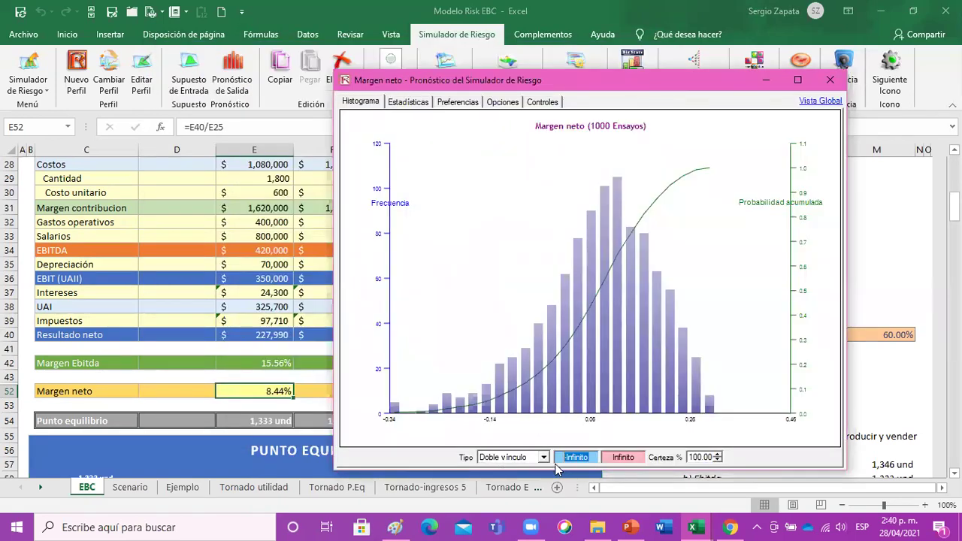
- Set the Doble vínculo upper limit to 0 to get the probability of a net margin of zero or less
{"action": "left_click", "coordinate": [640, 457]}
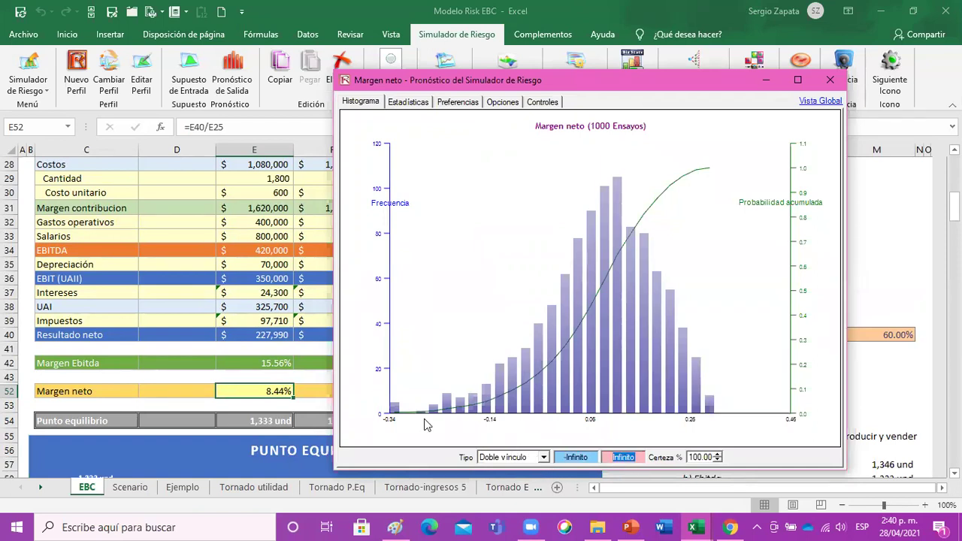
{"action": "type", "text": "0"}
{"action": "key", "text": "Return"}
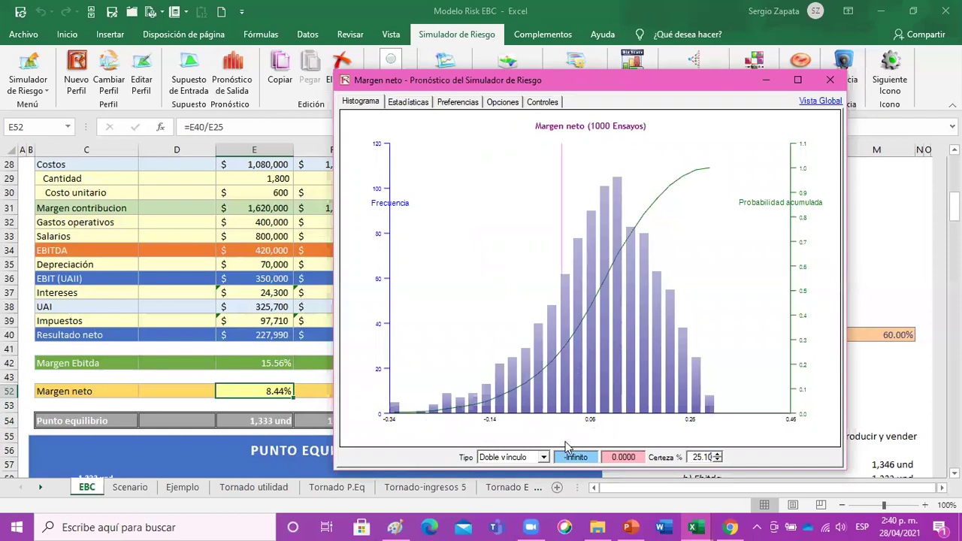
- Change the forecast type to Cola Derecha ≥ with a limit of 0 to get the probability of a non-negative margin
{"action": "left_click", "coordinate": [544, 457]}
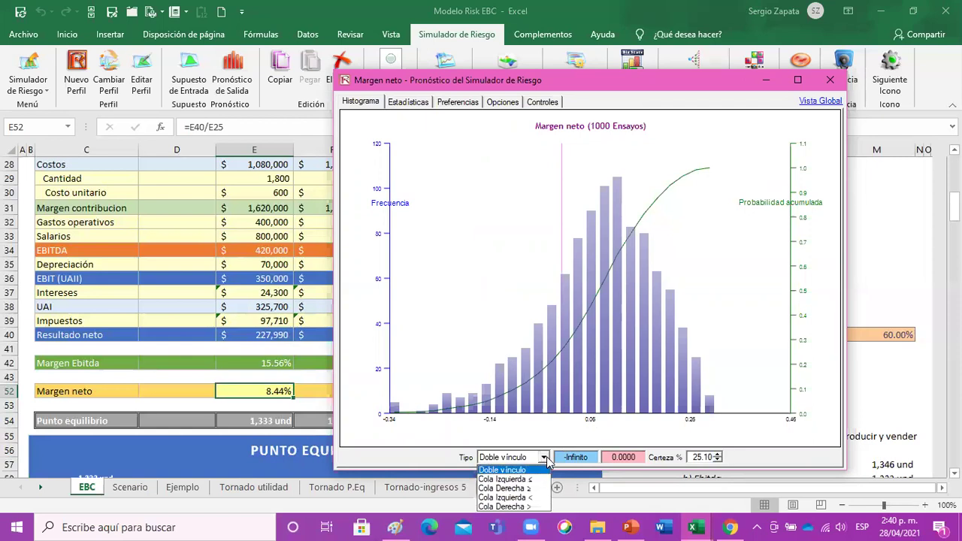
{"action": "left_click", "coordinate": [503, 488]}
{"action": "left_click", "coordinate": [591, 458]}
{"action": "type", "text": "0"}
{"action": "key", "text": "Return"}
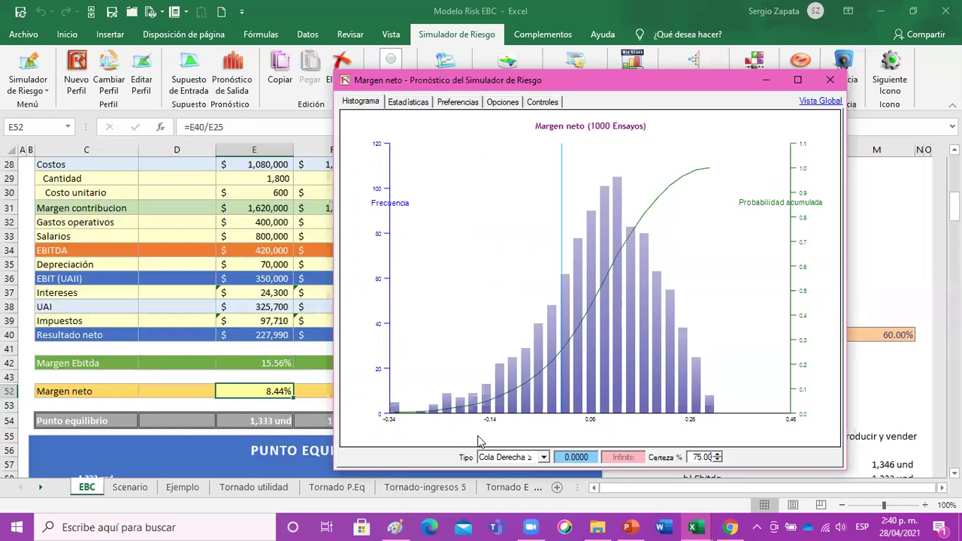
- Switch the forecast type back to Doble vínculo and set the lower limit to 0.08, keeping the upper limit infinite
{"action": "left_click", "coordinate": [543, 457]}
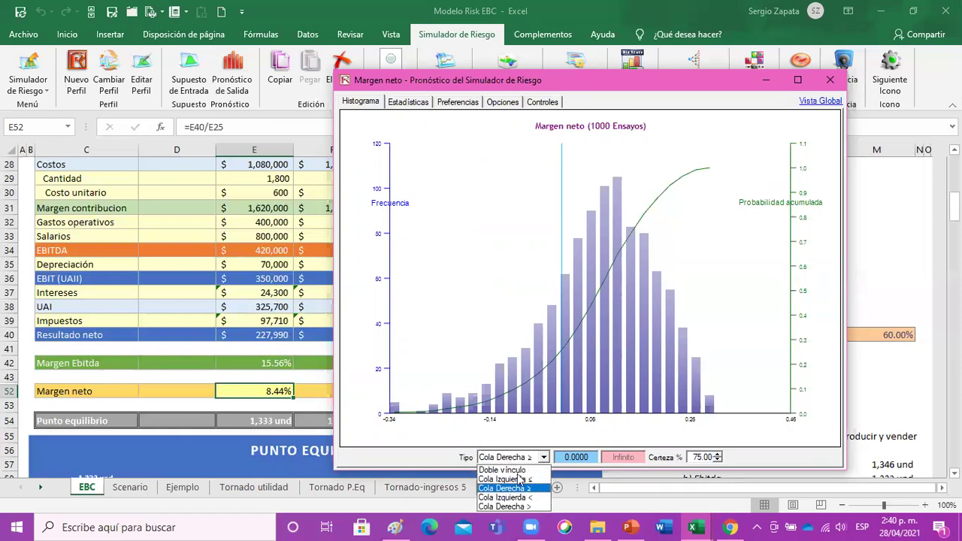
{"action": "left_click", "coordinate": [526, 471]}
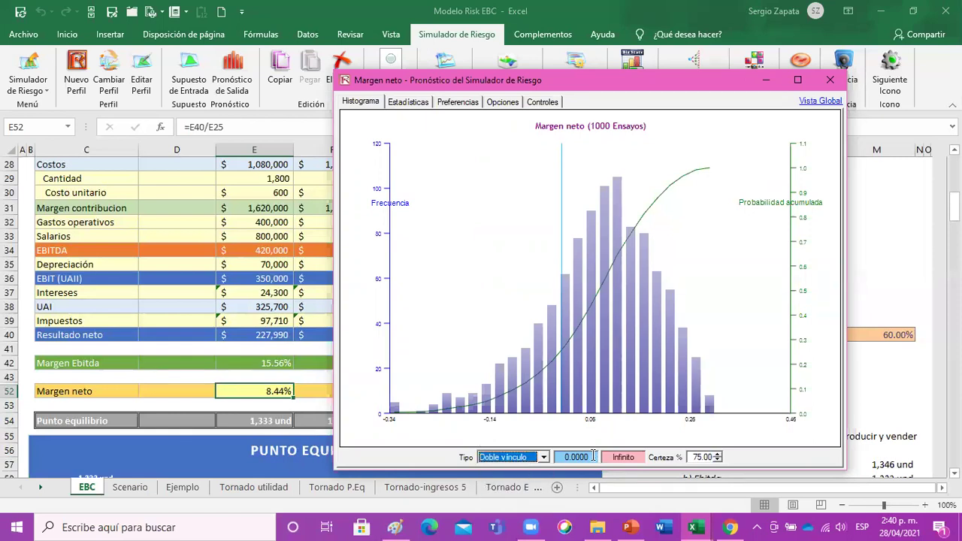
{"action": "key", "text": "Tab"}
{"action": "type", "text": "0.08"}
{"action": "key", "text": "Tab"}
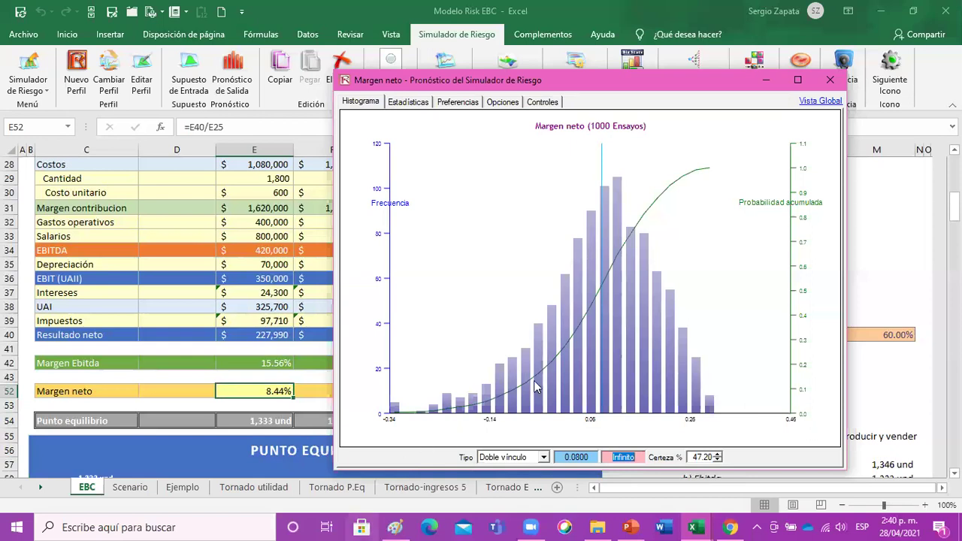
{"action": "left_click_drag", "start_coordinate": [596, 457], "coordinate": [507, 448]}
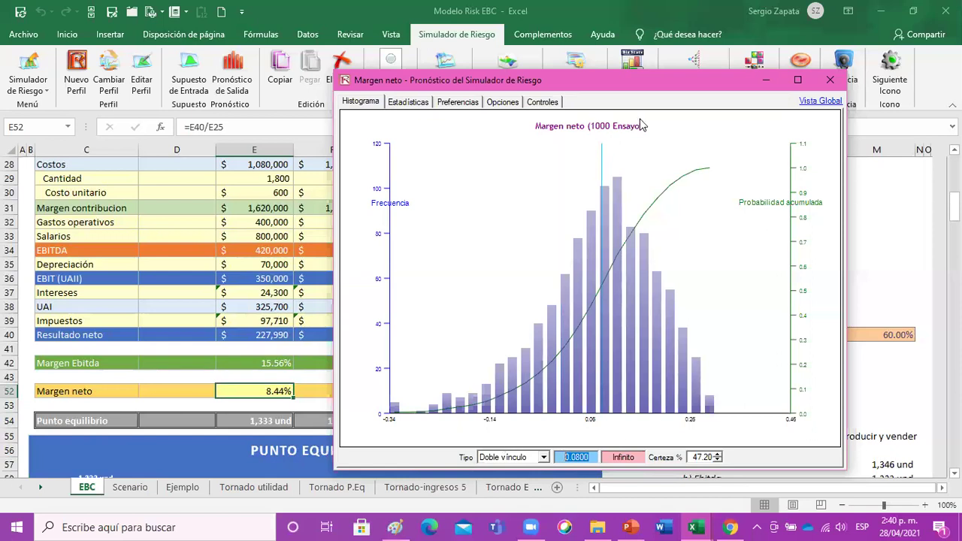
- Move the Margen neto forecast window over the results table and re-enter 0.08 as its lower limit
{"action": "left_click_drag", "start_coordinate": [635, 81], "coordinate": [505, 42]}
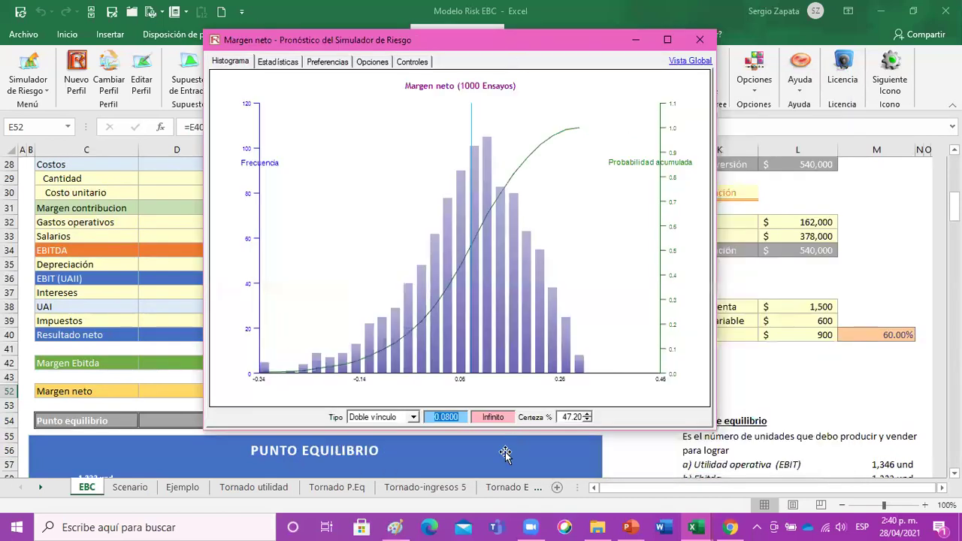
{"action": "left_click", "coordinate": [454, 416]}
{"action": "key", "text": "BackSpace"}
{"action": "key", "text": "BackSpace"}
{"action": "key", "text": "BackSpace"}
{"action": "key", "text": "BackSpace"}
{"action": "type", "text": "08"}
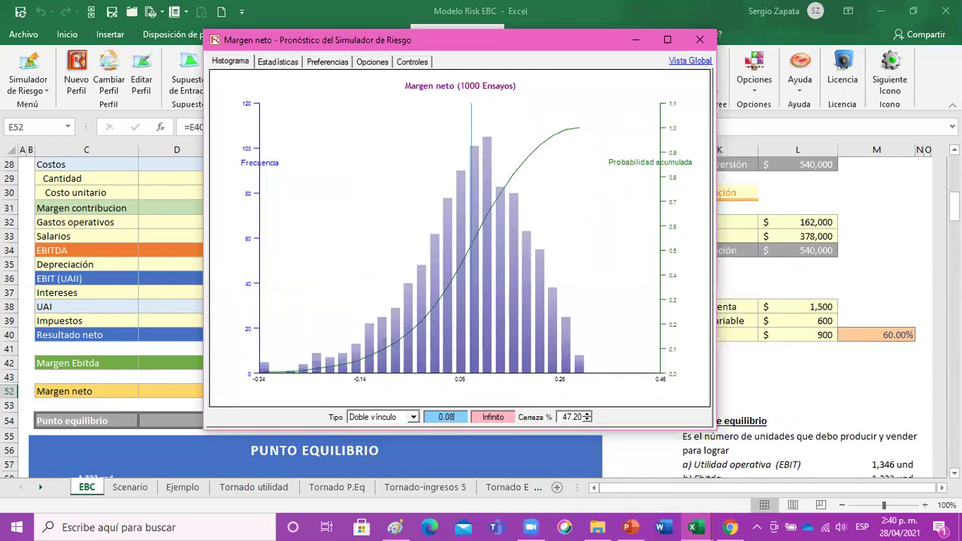
{"action": "key", "text": "Tab"}
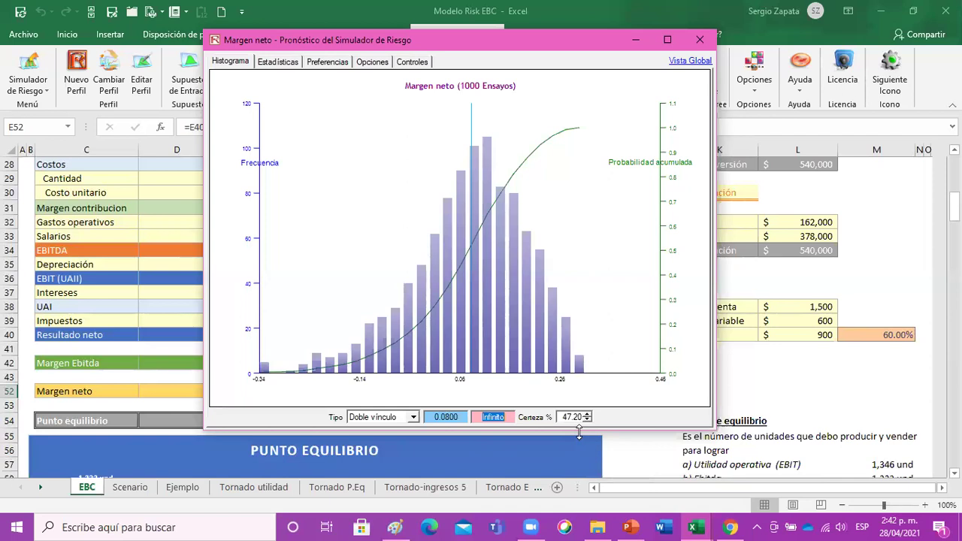
- Close the Margen neto forecast window and check the Año 1 and Año 2 net margin cells in row 52
{"action": "left_click", "coordinate": [700, 39]}
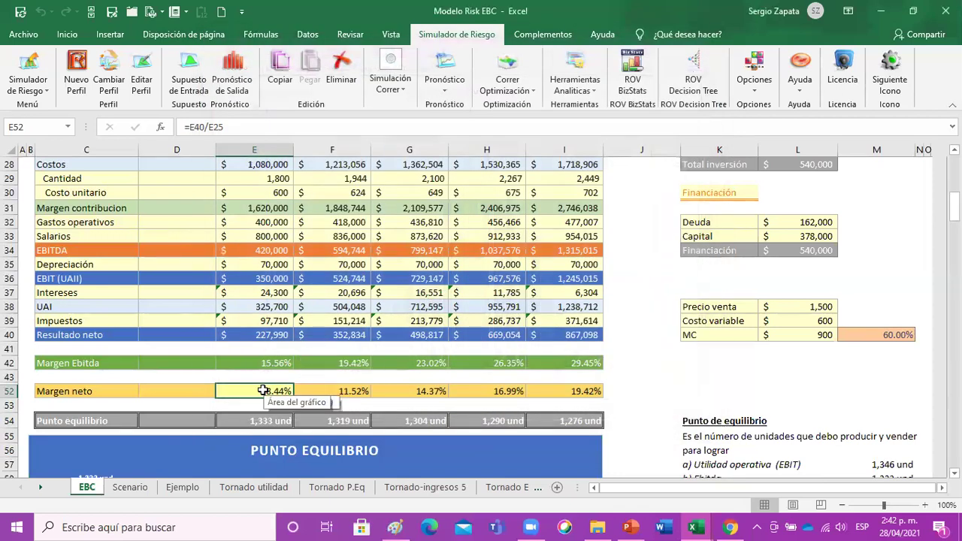
{"action": "left_click", "coordinate": [323, 391]}
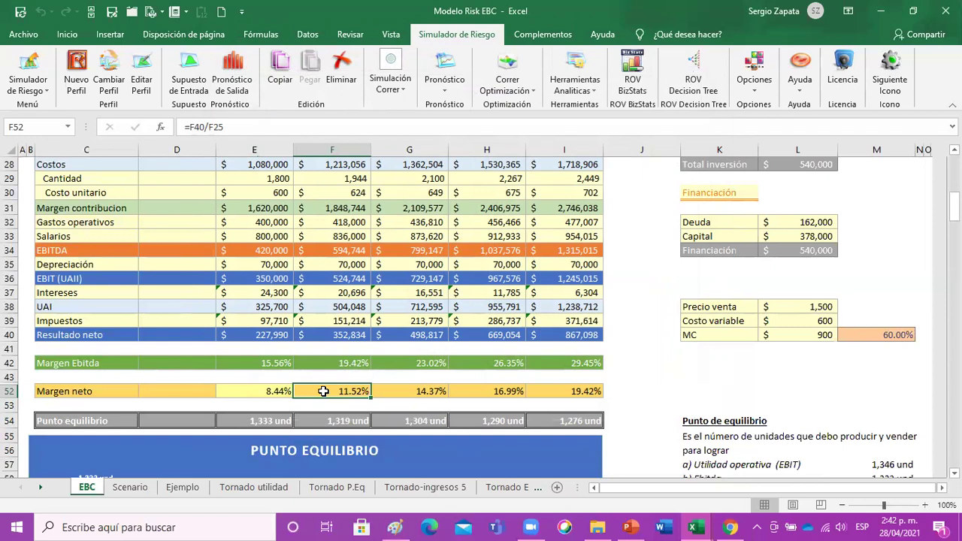
{"action": "key", "text": "Left"}
{"action": "left_click", "coordinate": [374, 356]}
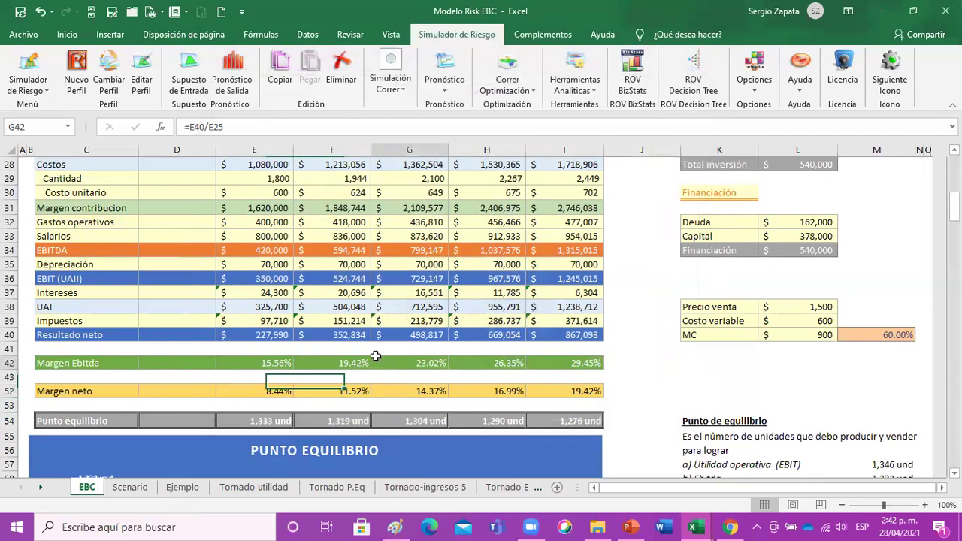
- Look through the lower EBC sections, from treasury flow to indebtedness and profitability, and return to the results table
{"action": "scroll", "coordinate": [416, 384], "scroll_direction": "down", "scroll_amount": 13}
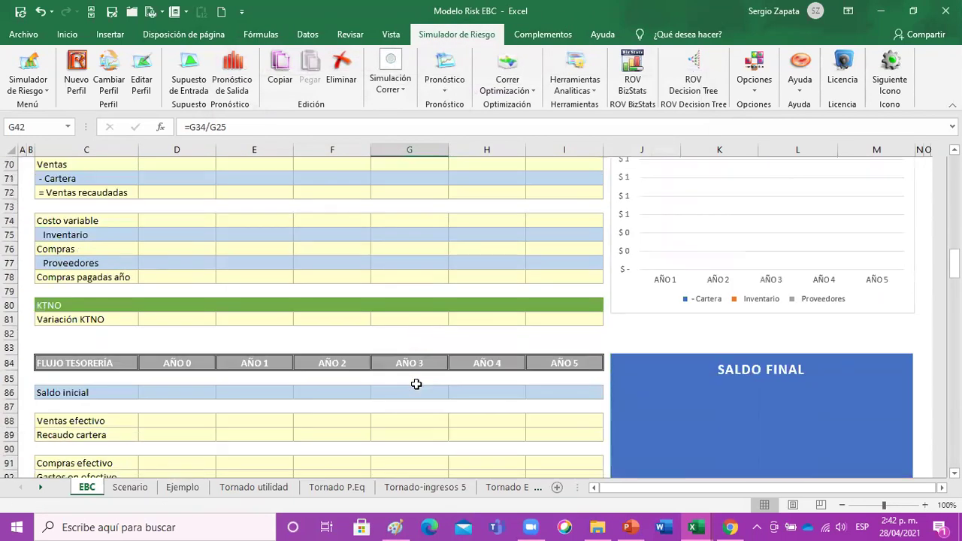
{"action": "scroll", "coordinate": [416, 384], "scroll_direction": "down", "scroll_amount": 9}
{"action": "scroll", "coordinate": [293, 378], "scroll_direction": "down", "scroll_amount": 18}
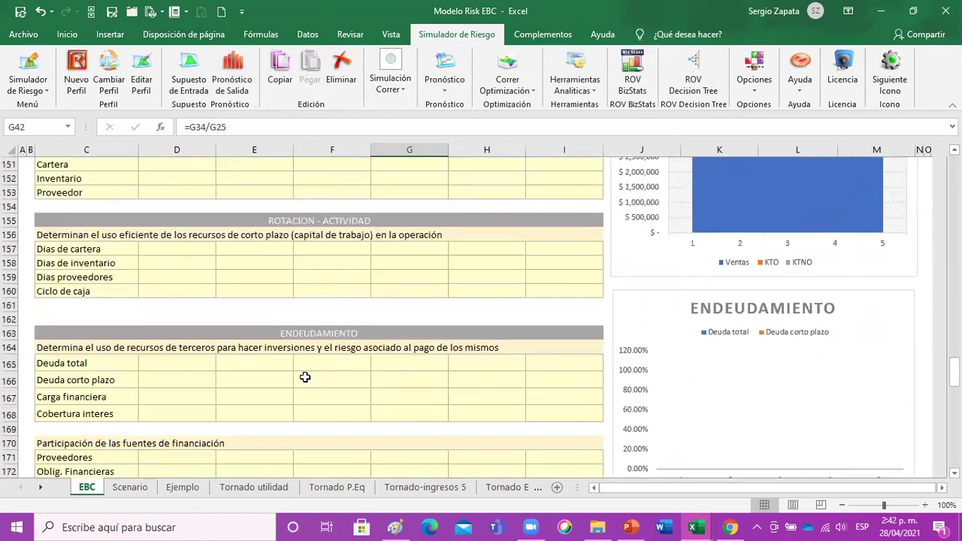
{"action": "scroll", "coordinate": [305, 377], "scroll_direction": "down", "scroll_amount": 7}
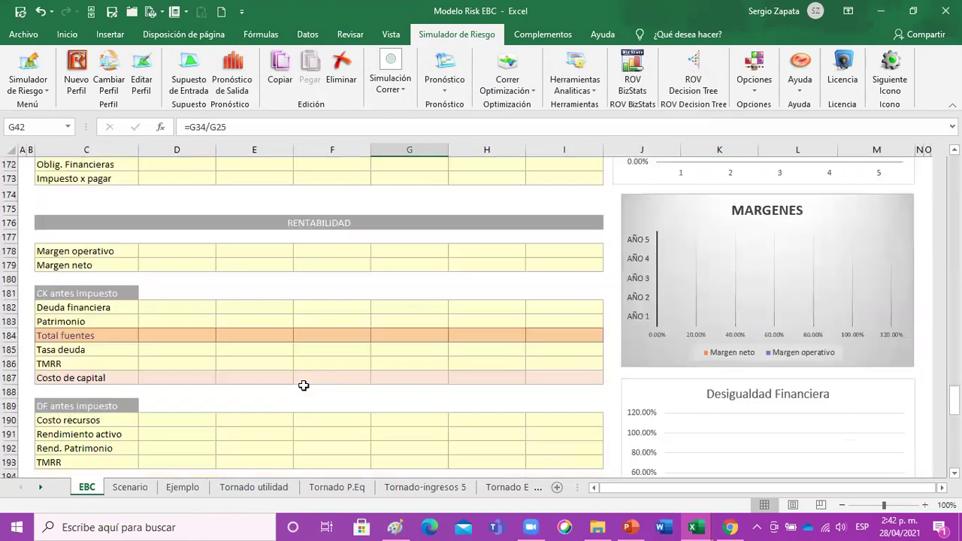
{"action": "scroll", "coordinate": [303, 385], "scroll_direction": "down", "scroll_amount": 11}
{"action": "scroll", "coordinate": [303, 388], "scroll_direction": "down", "scroll_amount": 5}
{"action": "left_click", "coordinate": [178, 278]}
{"action": "left_click", "coordinate": [175, 293]}
{"action": "scroll", "coordinate": [226, 320], "scroll_direction": "up", "scroll_amount": 17}
{"action": "scroll", "coordinate": [345, 376], "scroll_direction": "up", "scroll_amount": 20}
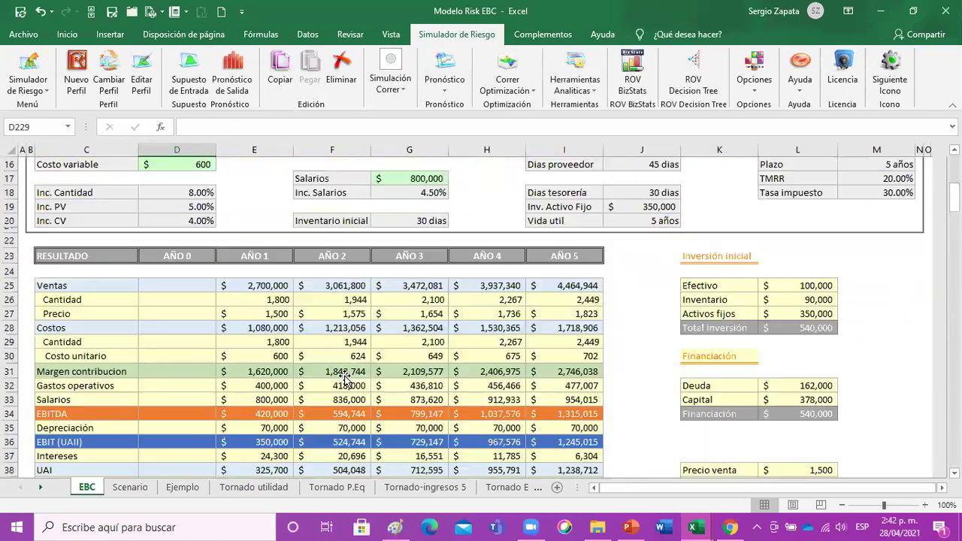
- Look through the EBC sheet from the results table past the break-even chart to the working capital section
{"action": "scroll", "coordinate": [345, 378], "scroll_direction": "up", "scroll_amount": 6}
{"action": "scroll", "coordinate": [344, 377], "scroll_direction": "down", "scroll_amount": 10}
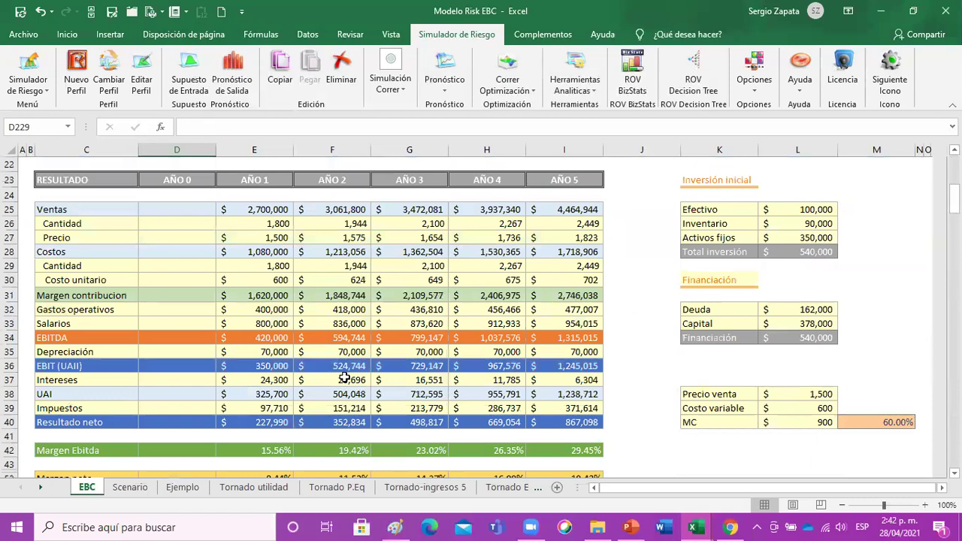
{"action": "scroll", "coordinate": [344, 377], "scroll_direction": "down", "scroll_amount": 8}
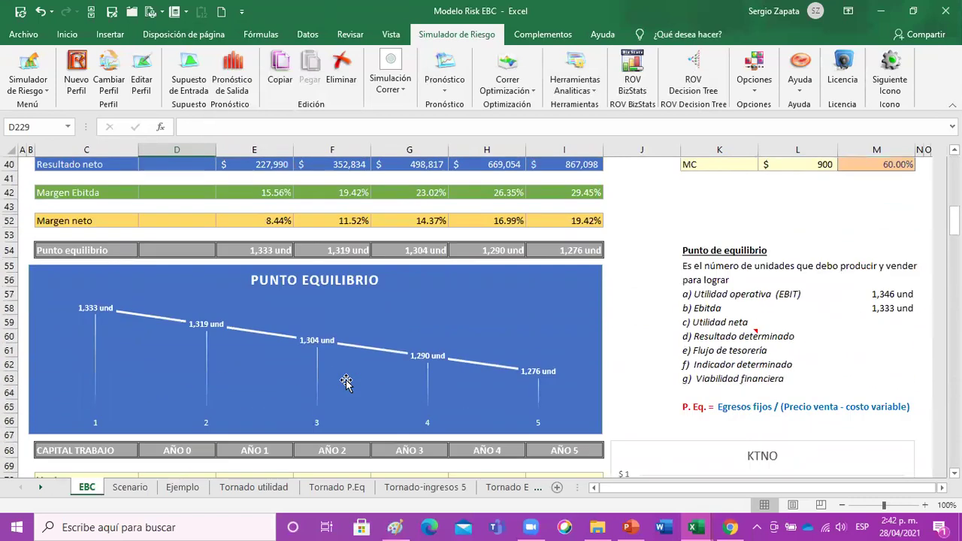
{"action": "scroll", "coordinate": [347, 380], "scroll_direction": "down", "scroll_amount": 2}
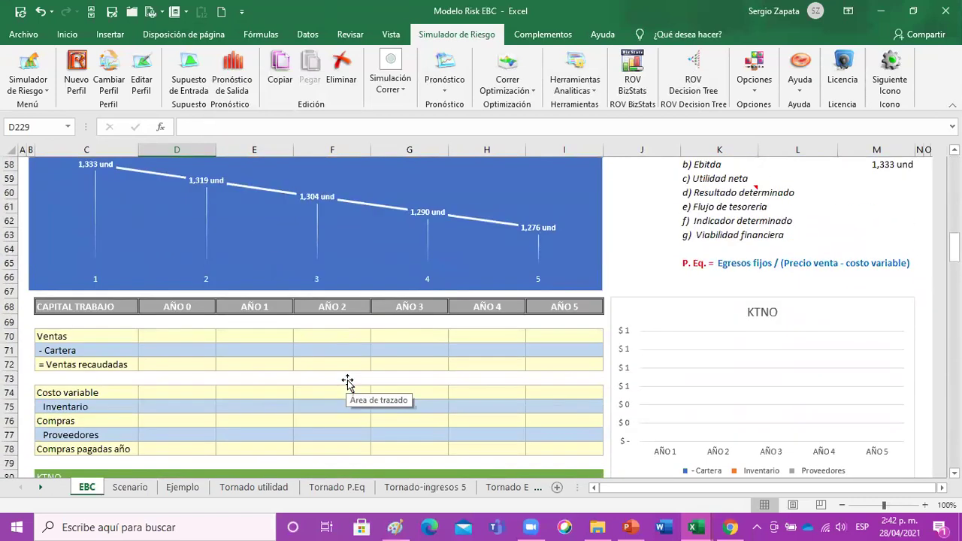
{"action": "left_click", "coordinate": [348, 382]}
{"action": "scroll", "coordinate": [347, 379], "scroll_direction": "down", "scroll_amount": 1}
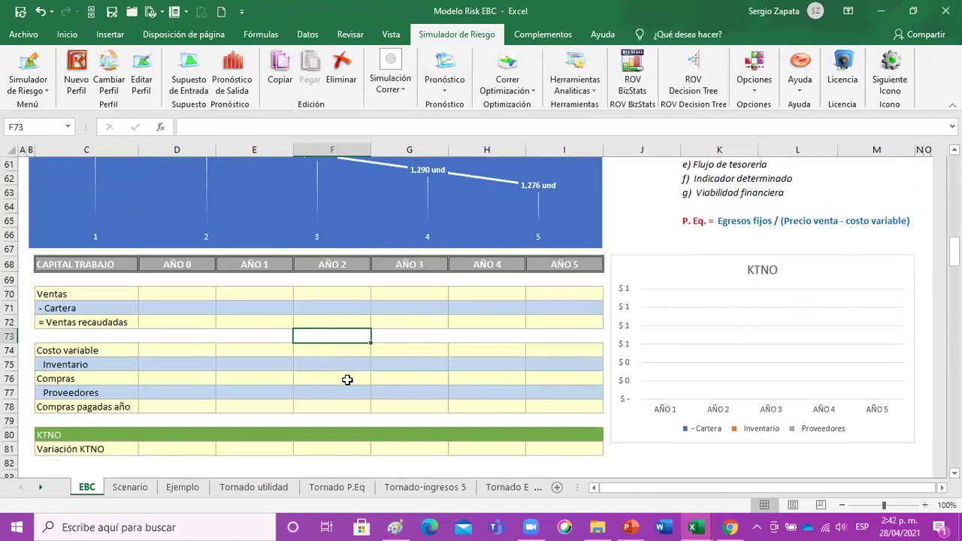
{"action": "scroll", "coordinate": [347, 380], "scroll_direction": "up", "scroll_amount": 1}
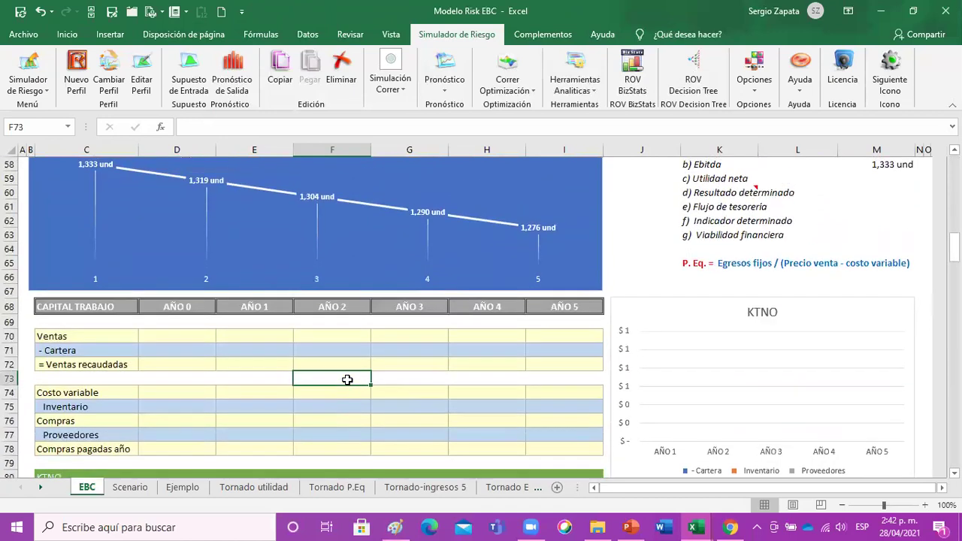
{"action": "scroll", "coordinate": [348, 379], "scroll_direction": "up", "scroll_amount": 2}
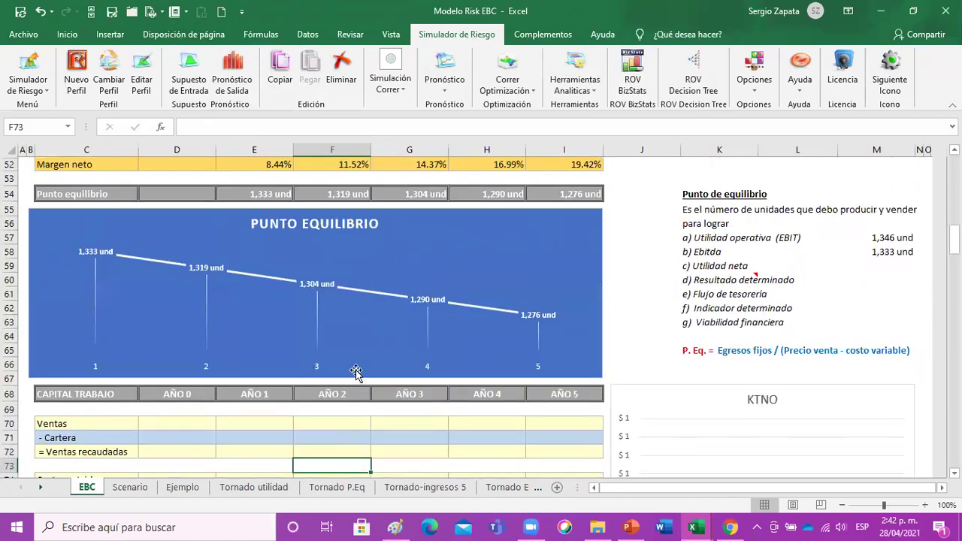
- Return to the margin rows, select the empty cell F43 and save the workbook
{"action": "scroll", "coordinate": [350, 377], "scroll_direction": "up", "scroll_amount": 2}
{"action": "scroll", "coordinate": [358, 369], "scroll_direction": "up", "scroll_amount": 2}
{"action": "left_click", "coordinate": [346, 250]}
{"action": "left_click", "coordinate": [20, 12]}
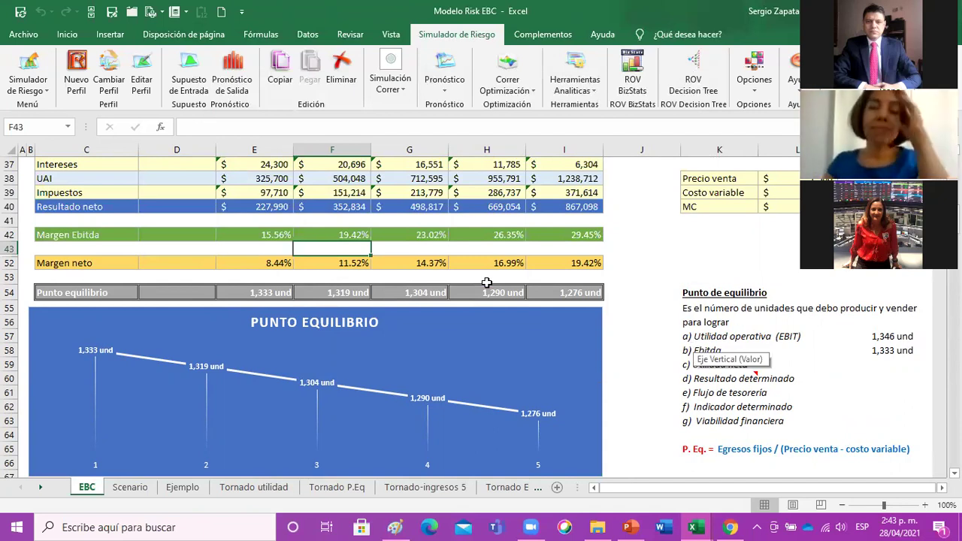
- Unhide all hidden rows of the EBC sheet, including rows 44 to 51 between Margen Ebitda and Margen neto
{"action": "left_click", "coordinate": [456, 247]}
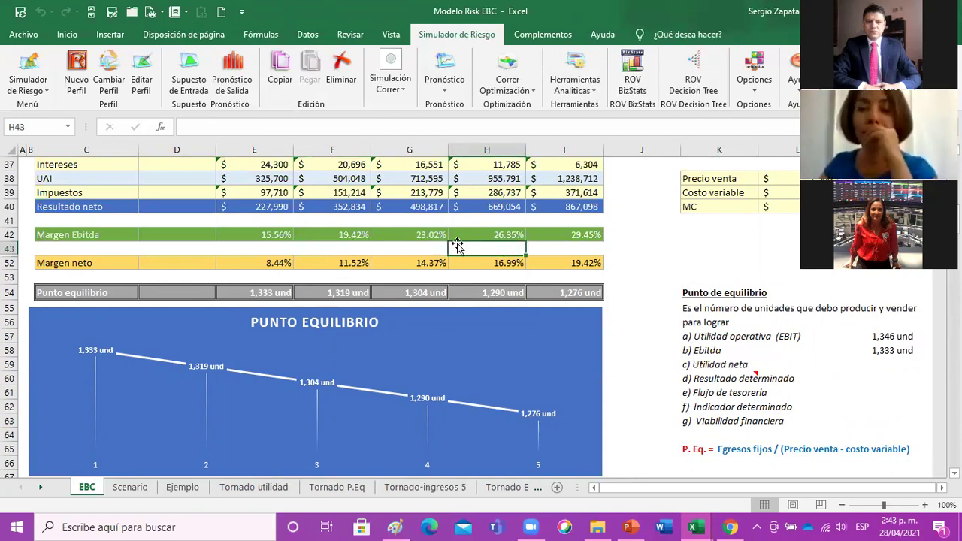
{"action": "left_click", "coordinate": [9, 150]}
{"action": "right_click", "coordinate": [10, 234]}
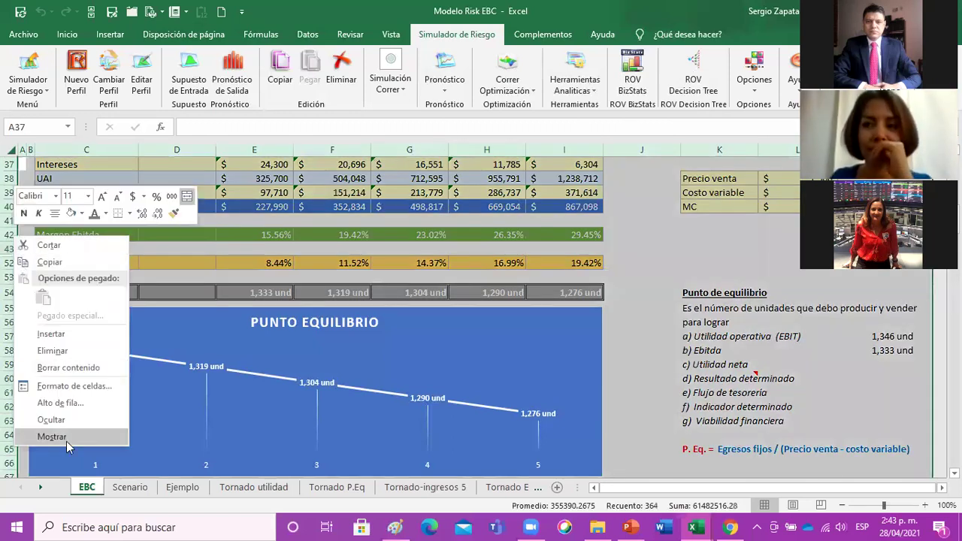
{"action": "left_click", "coordinate": [68, 439]}
{"action": "left_click", "coordinate": [331, 275]}
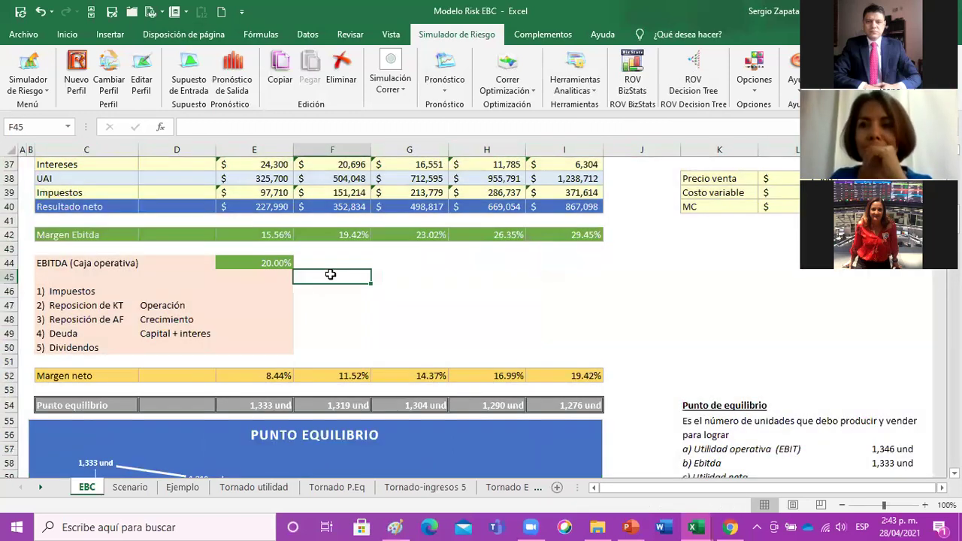
- Select the Año 2 Cartera cell F71 in the working capital section and save the workbook with its rows unhidden
{"action": "scroll", "coordinate": [342, 289], "scroll_direction": "down", "scroll_amount": 8}
{"action": "left_click", "coordinate": [344, 308]}
{"action": "left_click", "coordinate": [21, 11]}
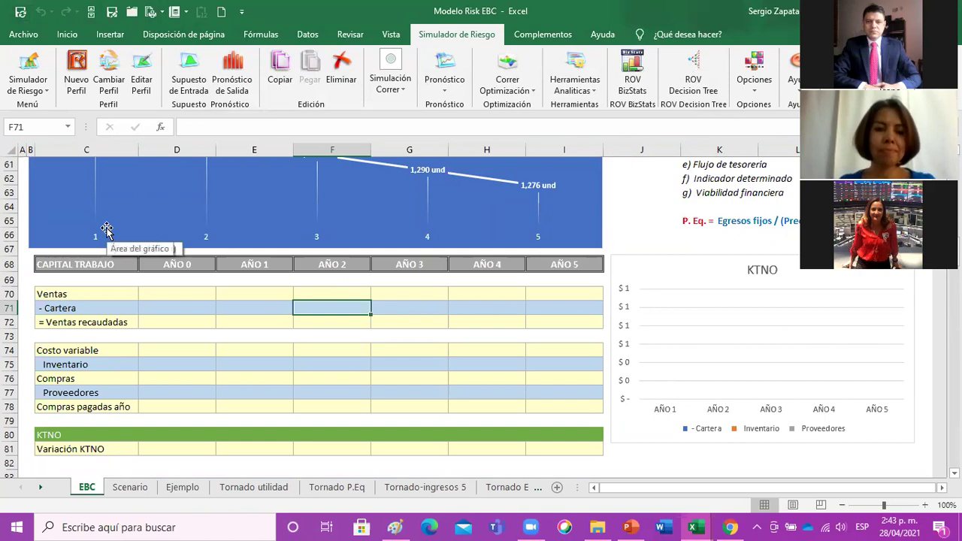
- Examine the Año 1 Impuestos formula in E39 and the cells it refers to, leaving the formula without edits
{"action": "scroll", "coordinate": [140, 292], "scroll_direction": "up", "scroll_amount": 4}
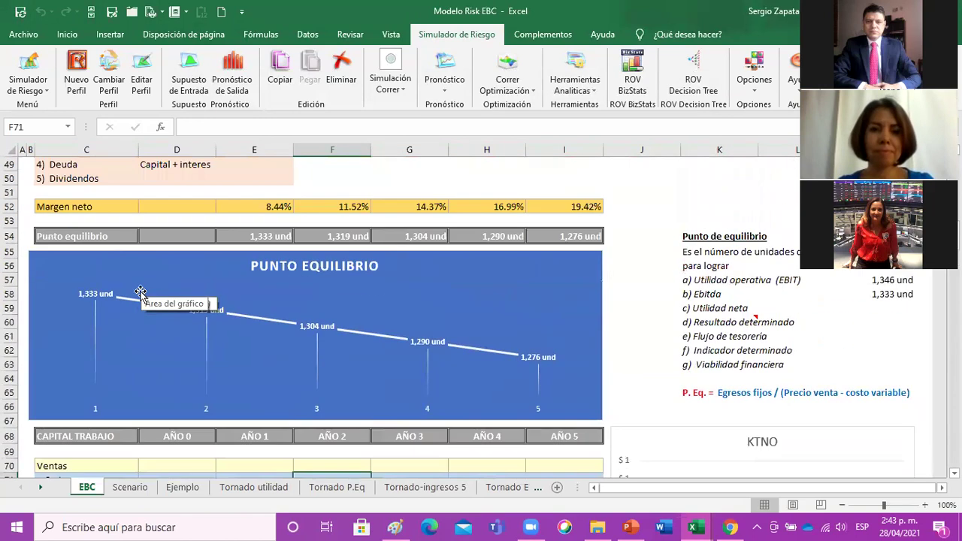
{"action": "scroll", "coordinate": [140, 291], "scroll_direction": "up", "scroll_amount": 5}
{"action": "left_click", "coordinate": [247, 234]}
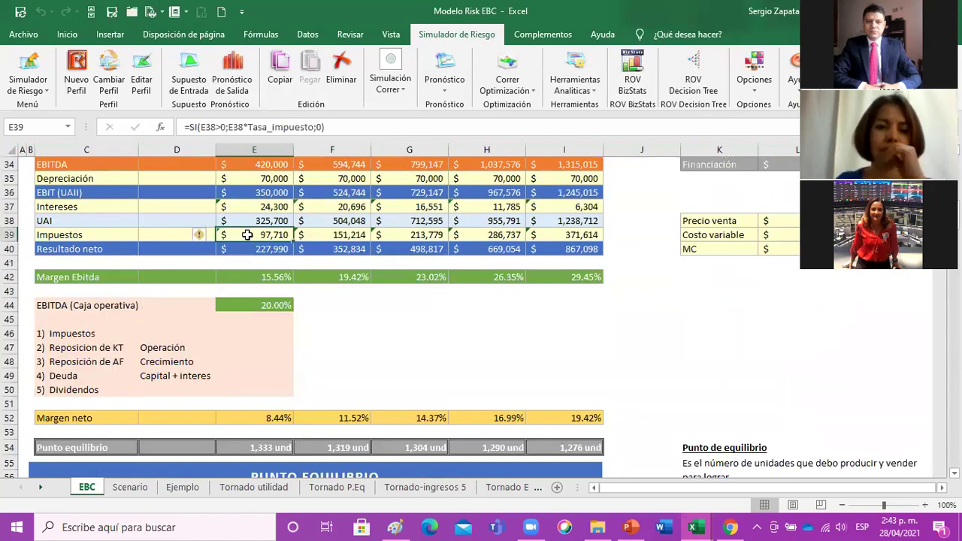
{"action": "scroll", "coordinate": [247, 235], "scroll_direction": "up", "scroll_amount": 2}
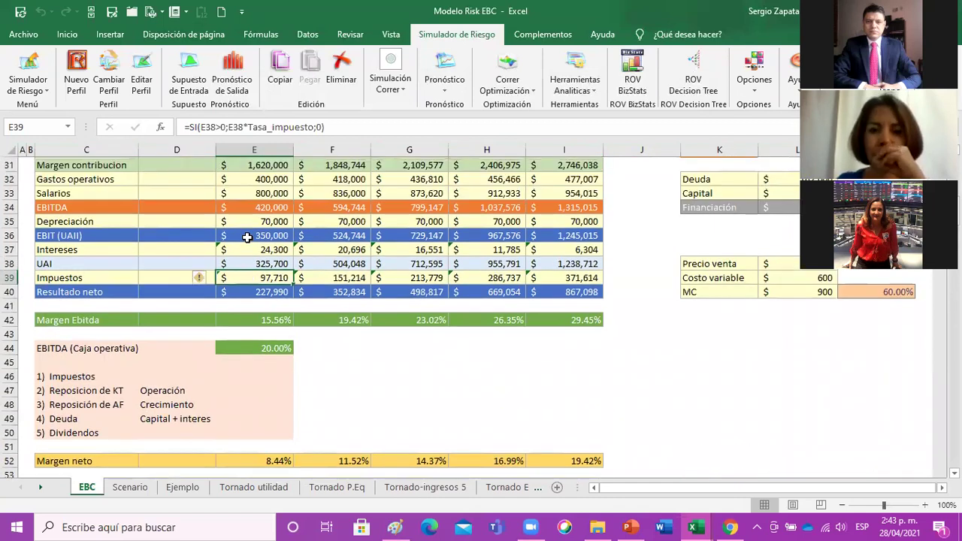
{"action": "key", "text": "F2"}
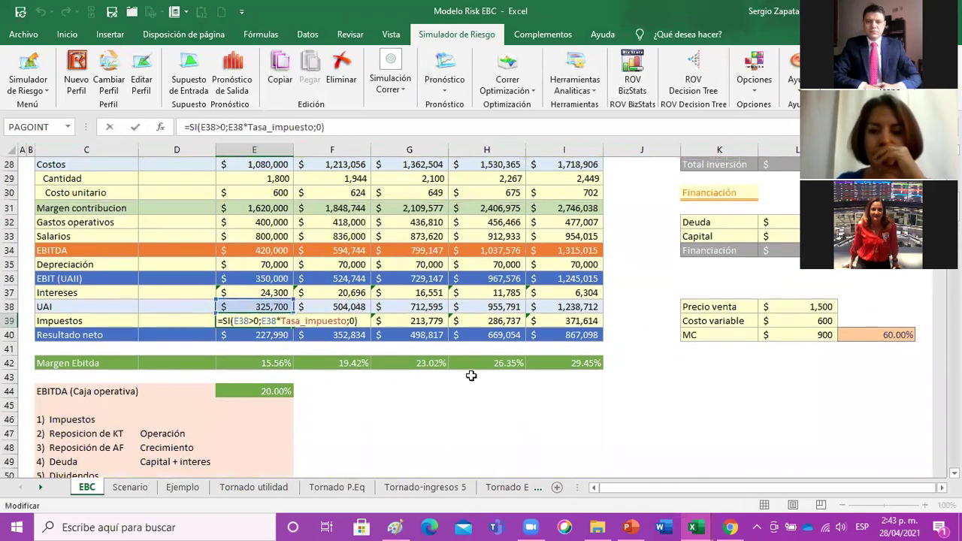
{"action": "scroll", "coordinate": [471, 380], "scroll_direction": "up", "scroll_amount": 2}
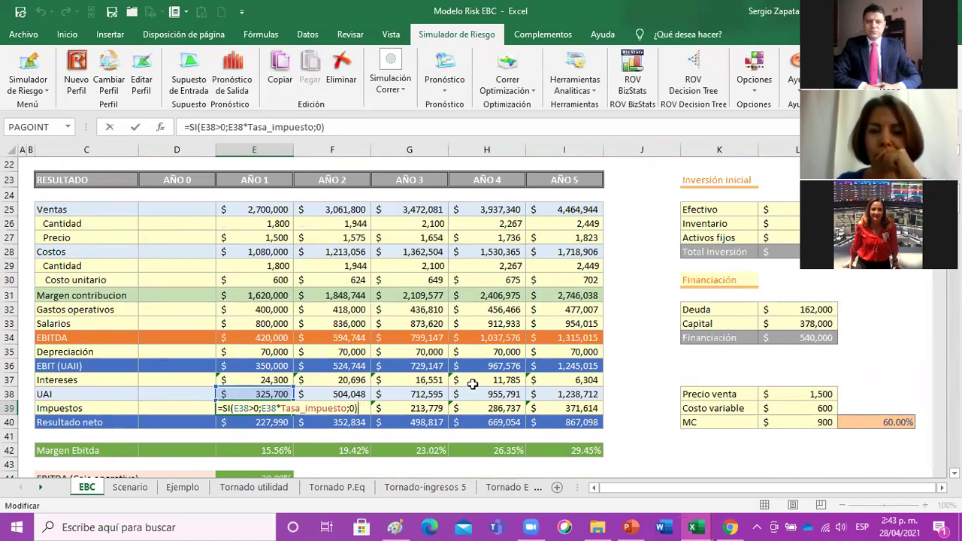
{"action": "key", "text": "Escape"}
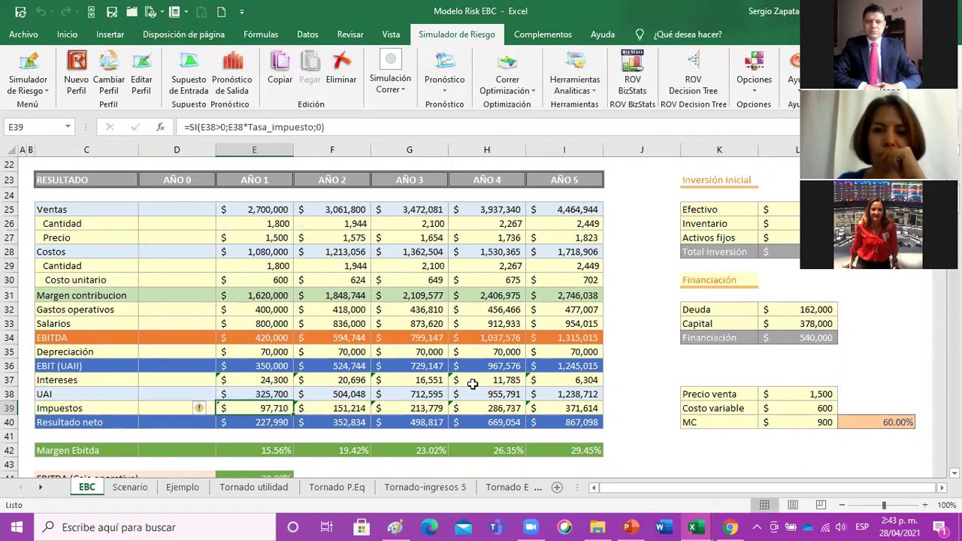